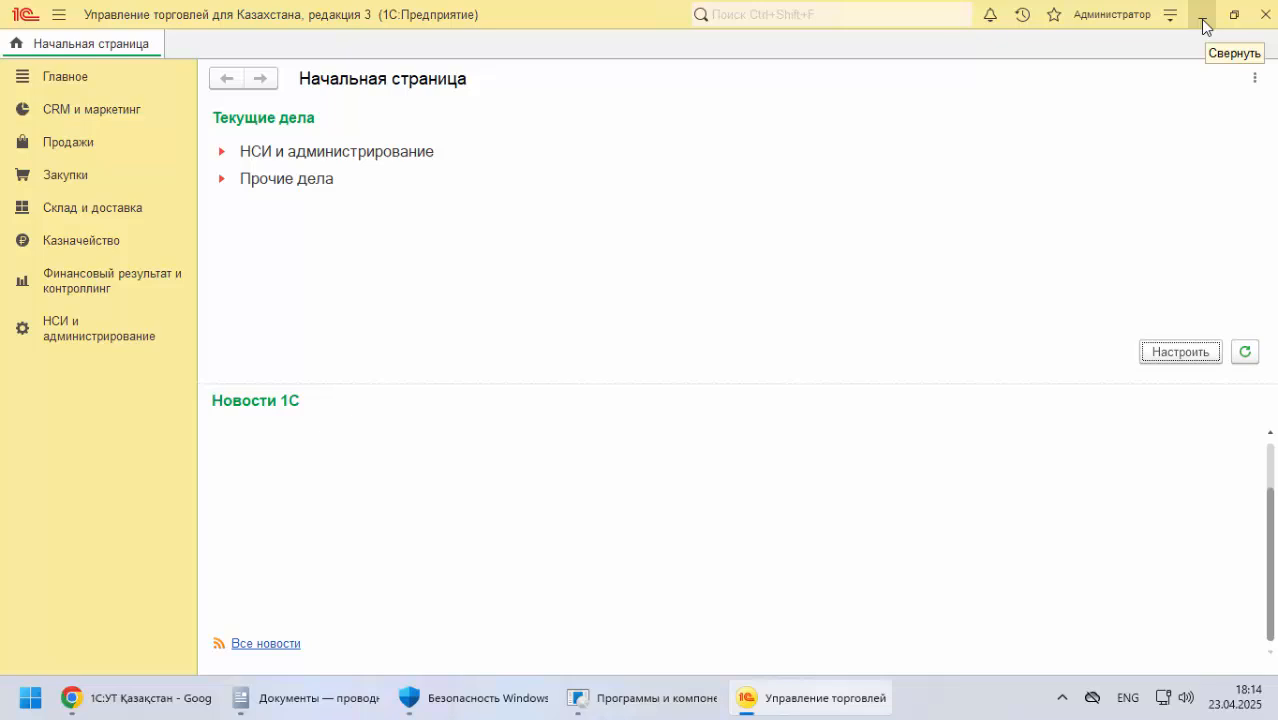
Switch to the 1С:УТ Казахстан documentation in Chrome and examine the heading about starting from the НСИ и администрирование section
left_click(1200, 20)
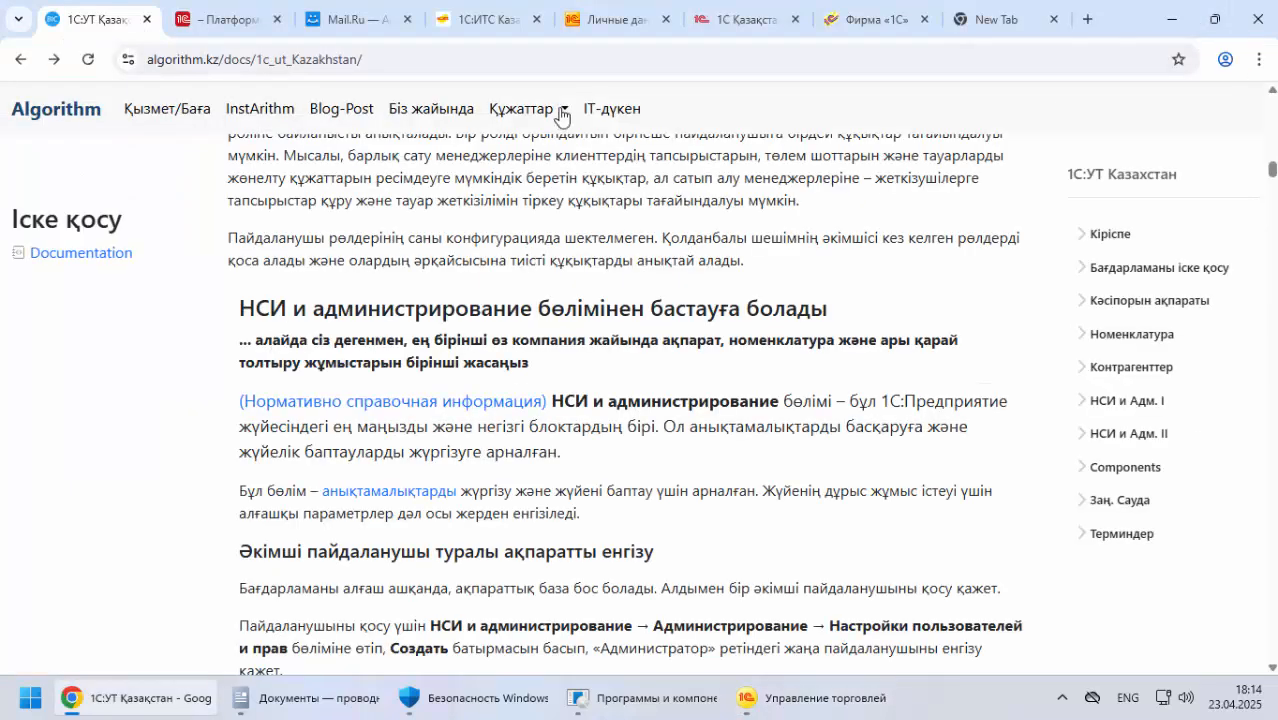
scroll(324, 313, "down", 2)
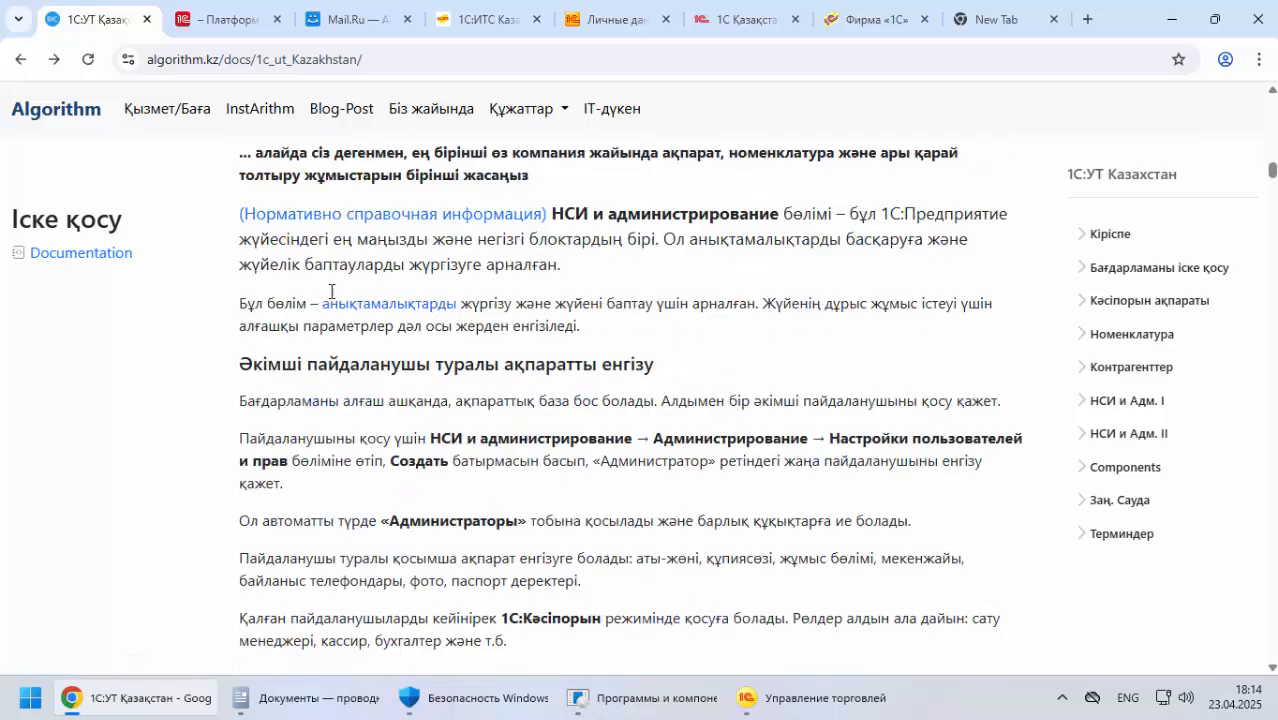
scroll(294, 207, "up", 1)
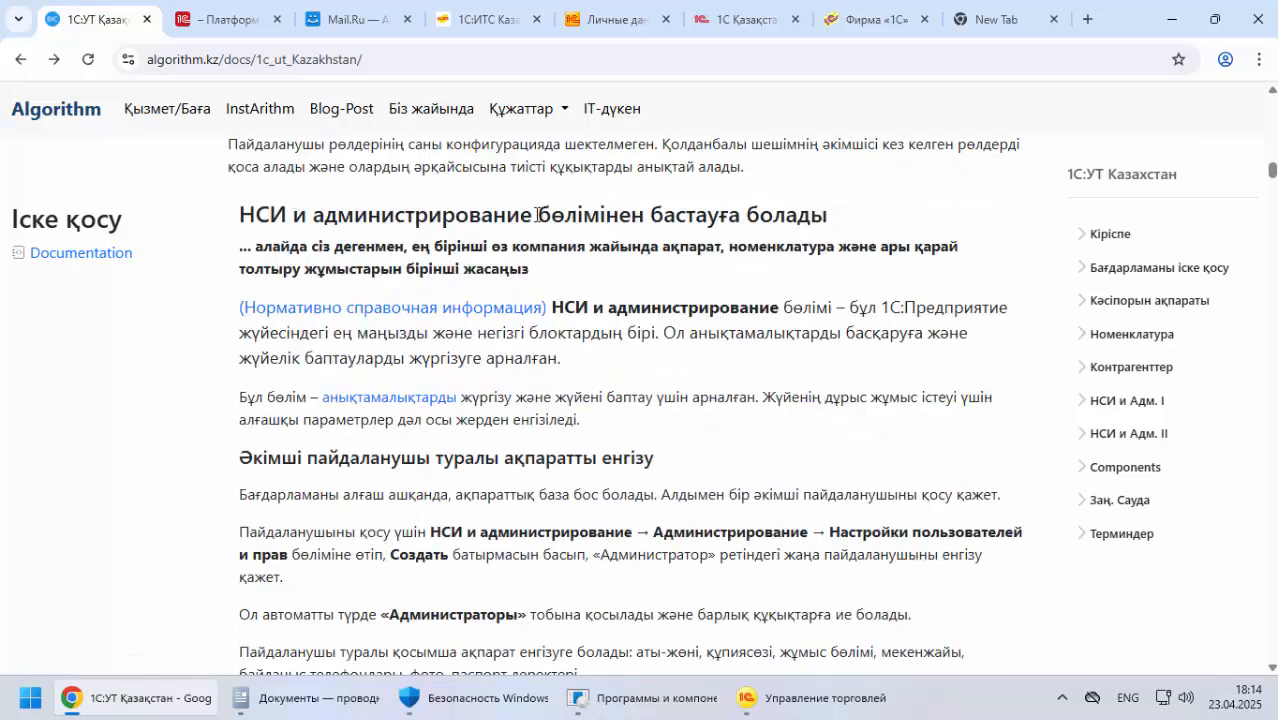
left_click_drag(507, 216, 829, 219)
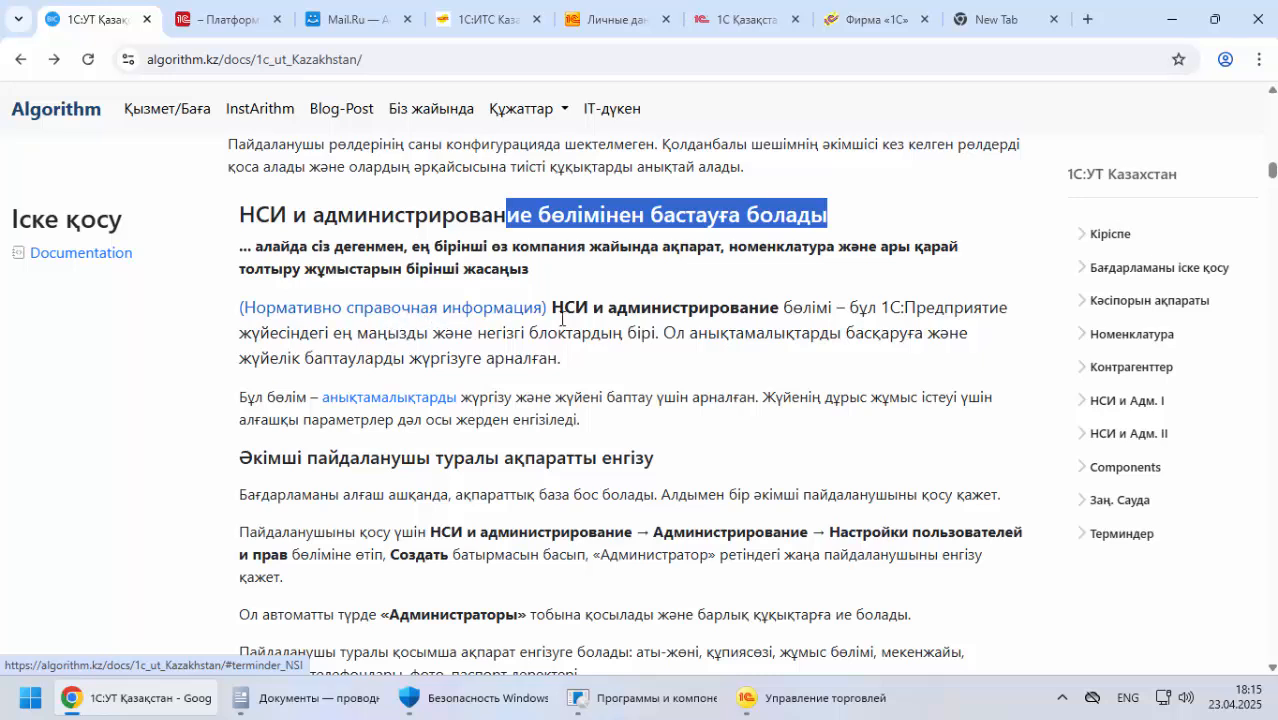
Open the linked term "Нормативно справочная информация" and read the НСИ definition with its plain-language explanation and examples
left_click(471, 313)
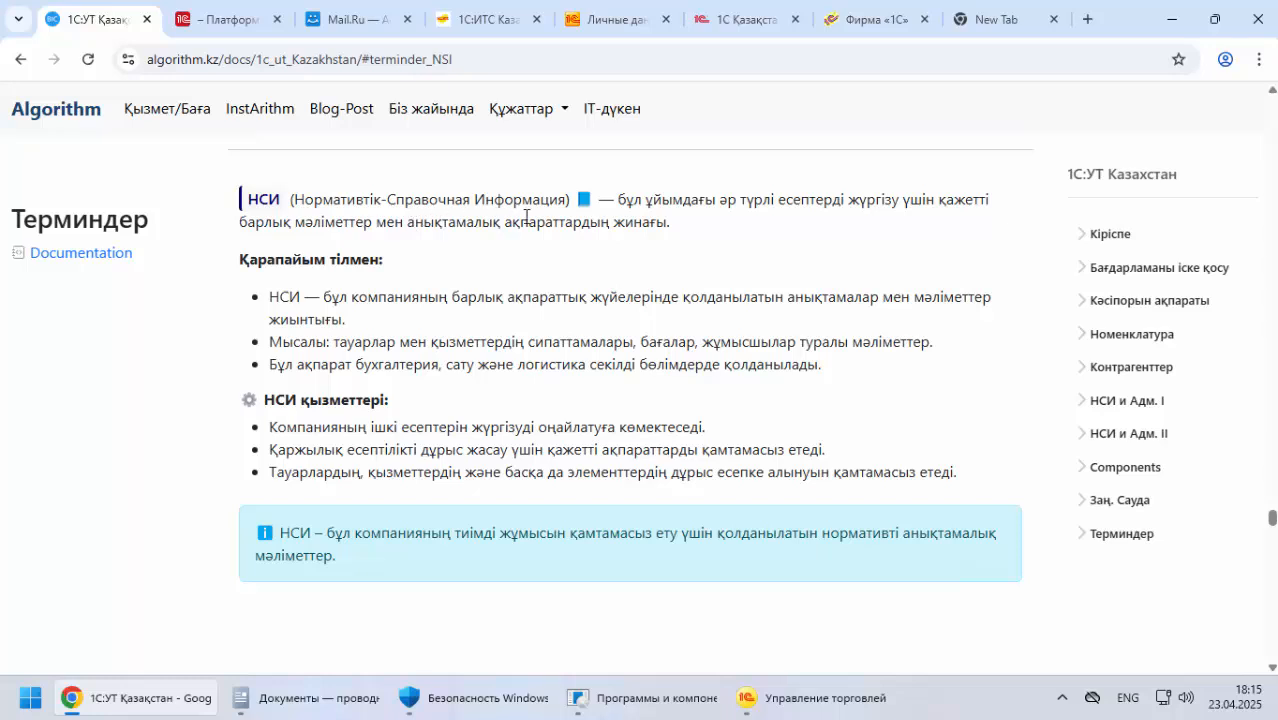
left_click_drag(662, 204, 979, 201)
left_click(723, 202)
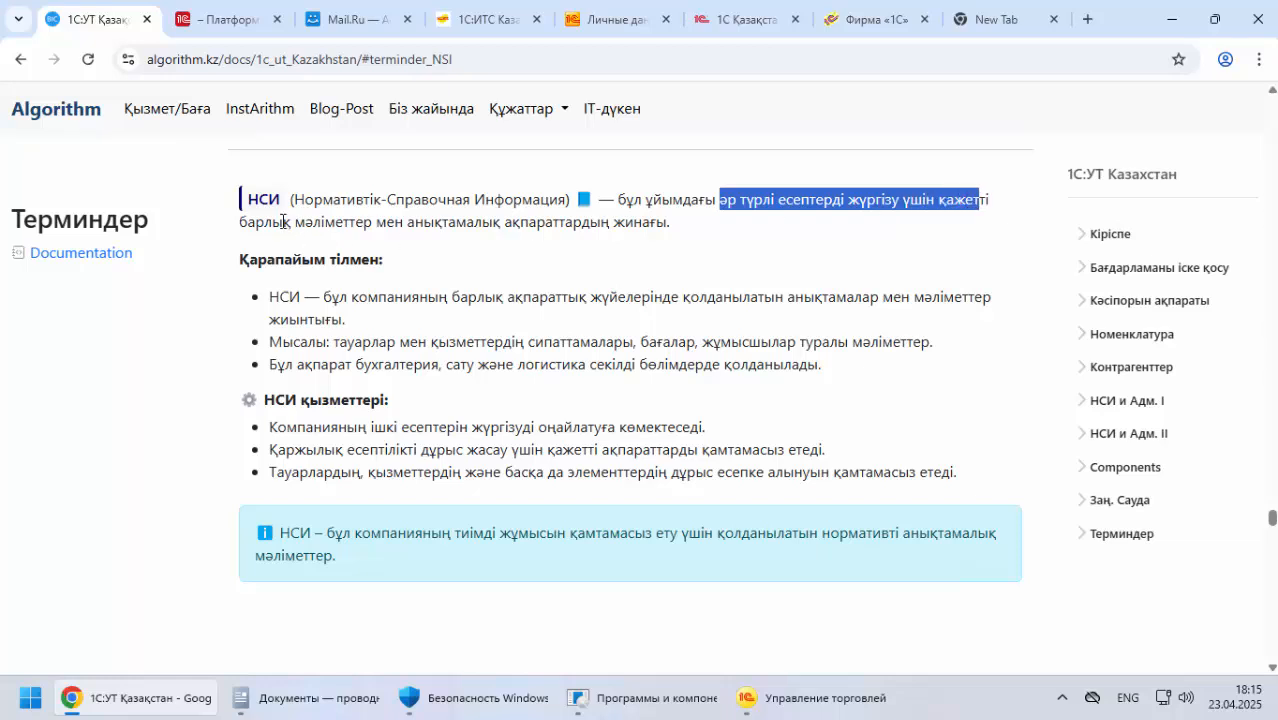
left_click_drag(284, 222, 385, 228)
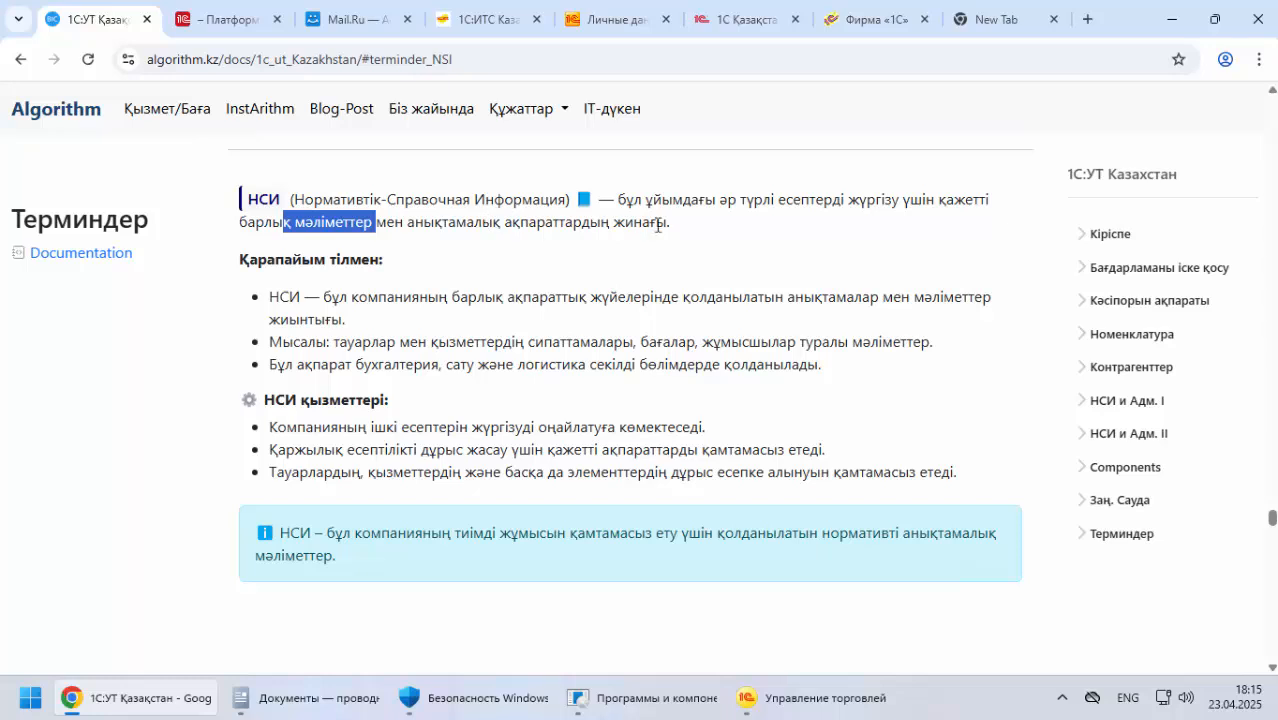
left_click_drag(657, 226, 236, 205)
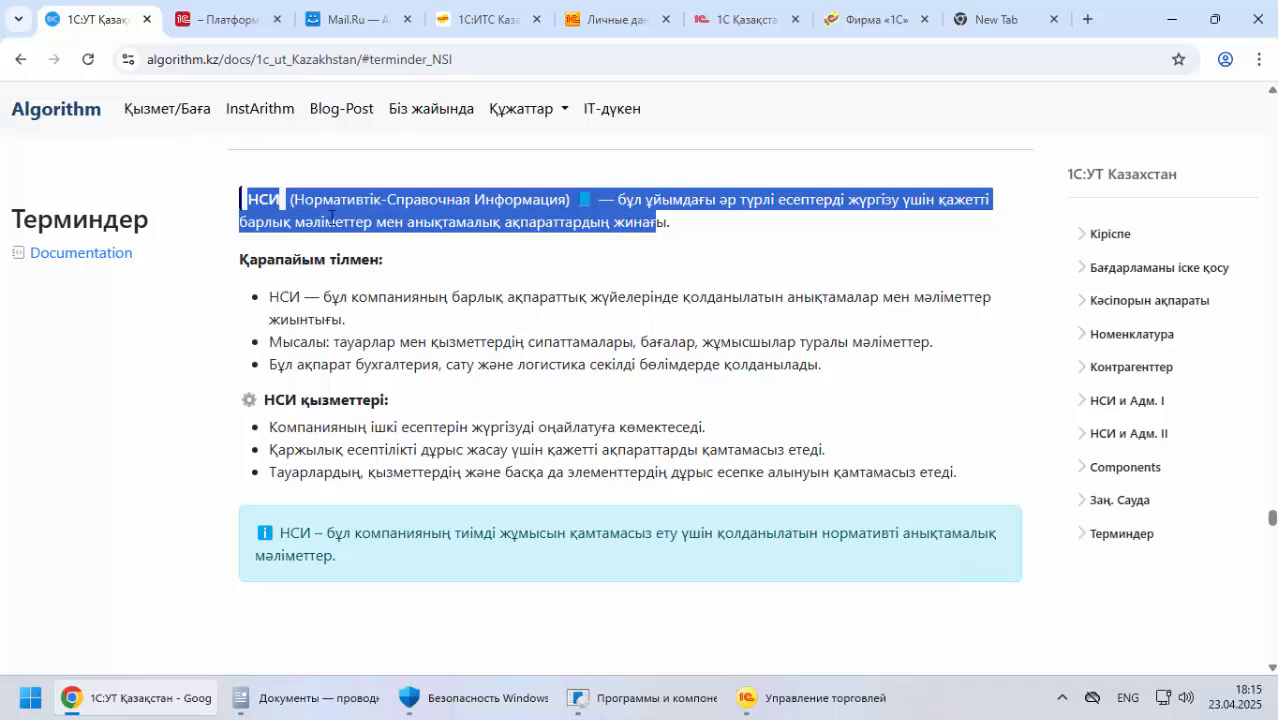
left_click_drag(267, 262, 457, 264)
left_click_drag(270, 296, 736, 298)
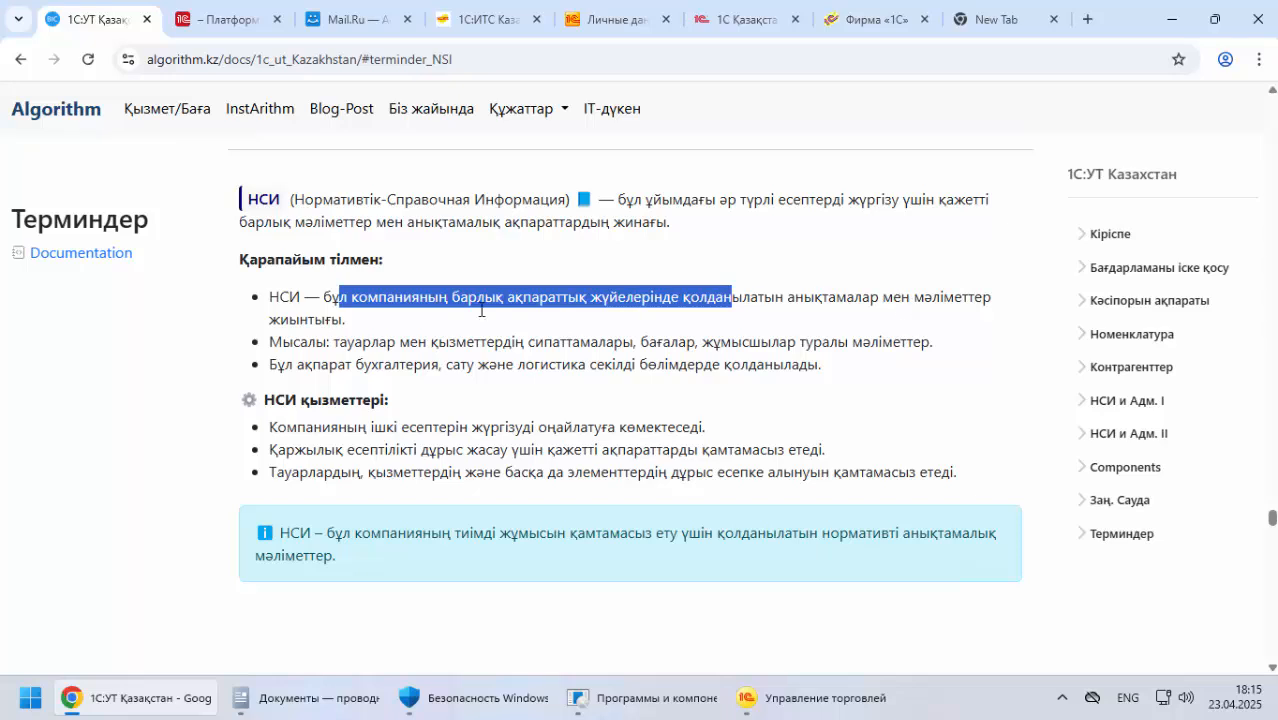
left_click_drag(283, 342, 913, 342)
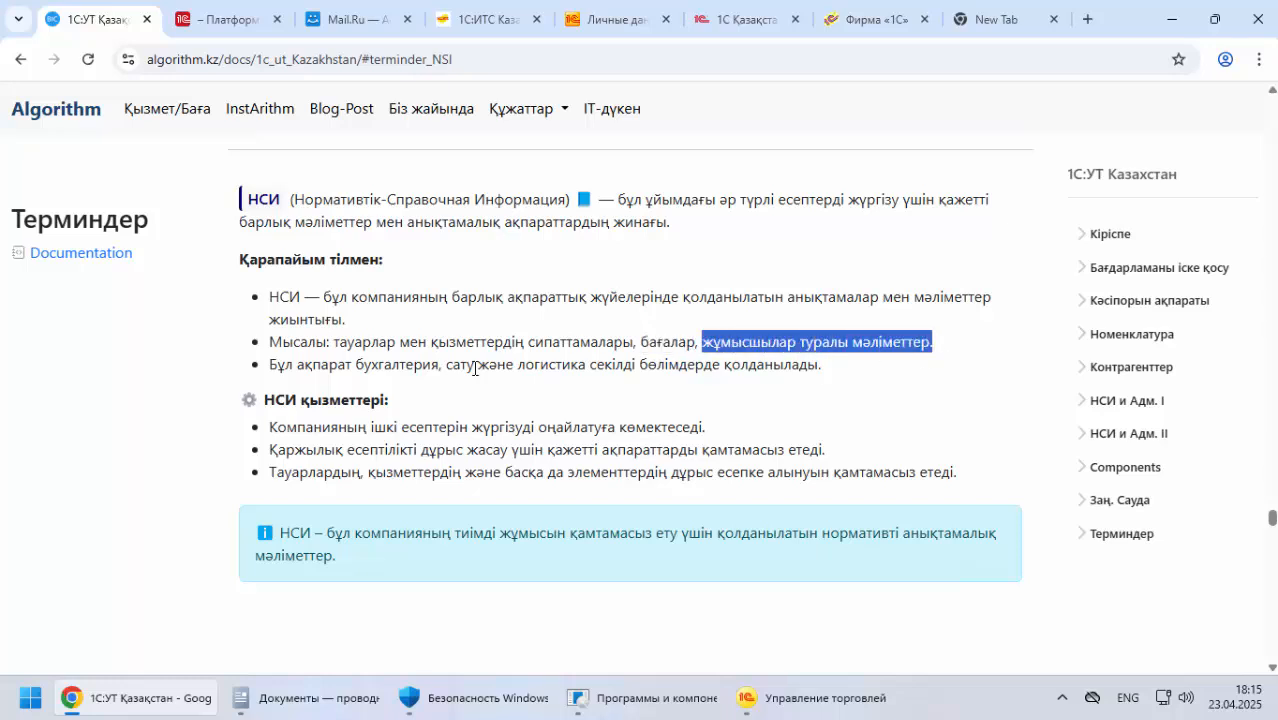
left_click_drag(277, 364, 822, 365)
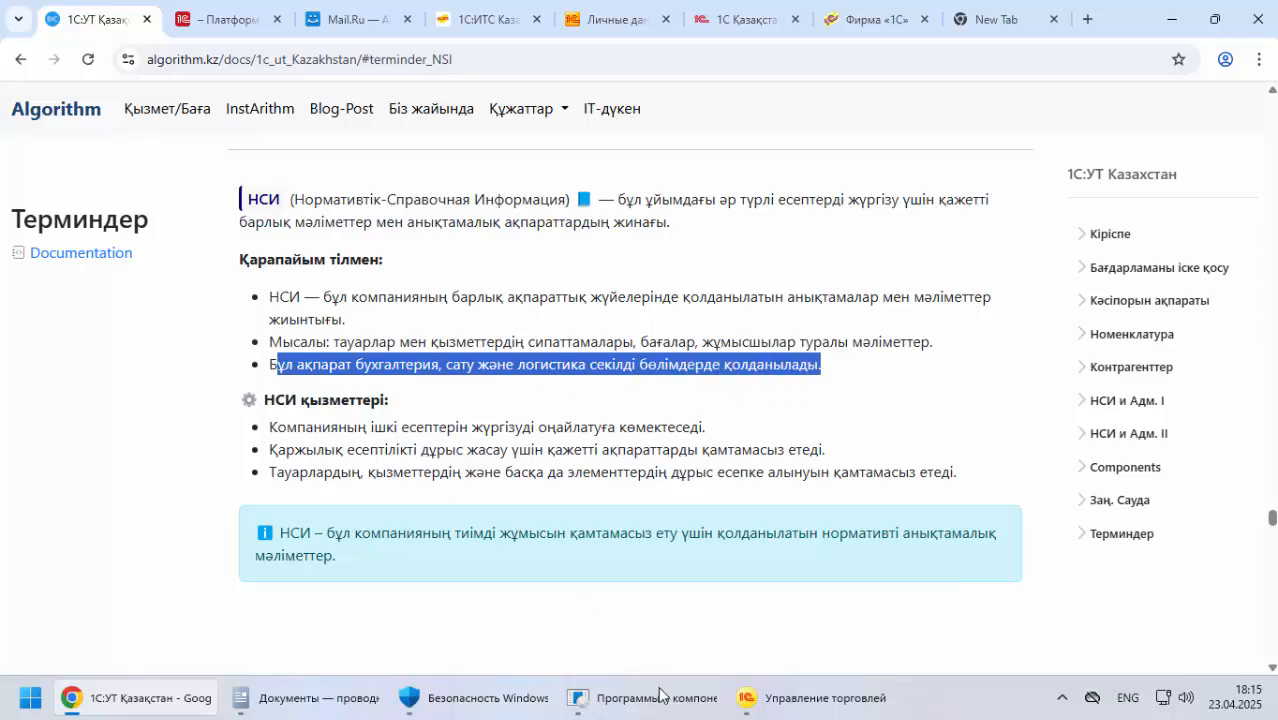
Switch to 1С:Предприятие to view the НСИ и администрирование section, and return to the documentation in Chrome
left_click(840, 700)
left_click(118, 340)
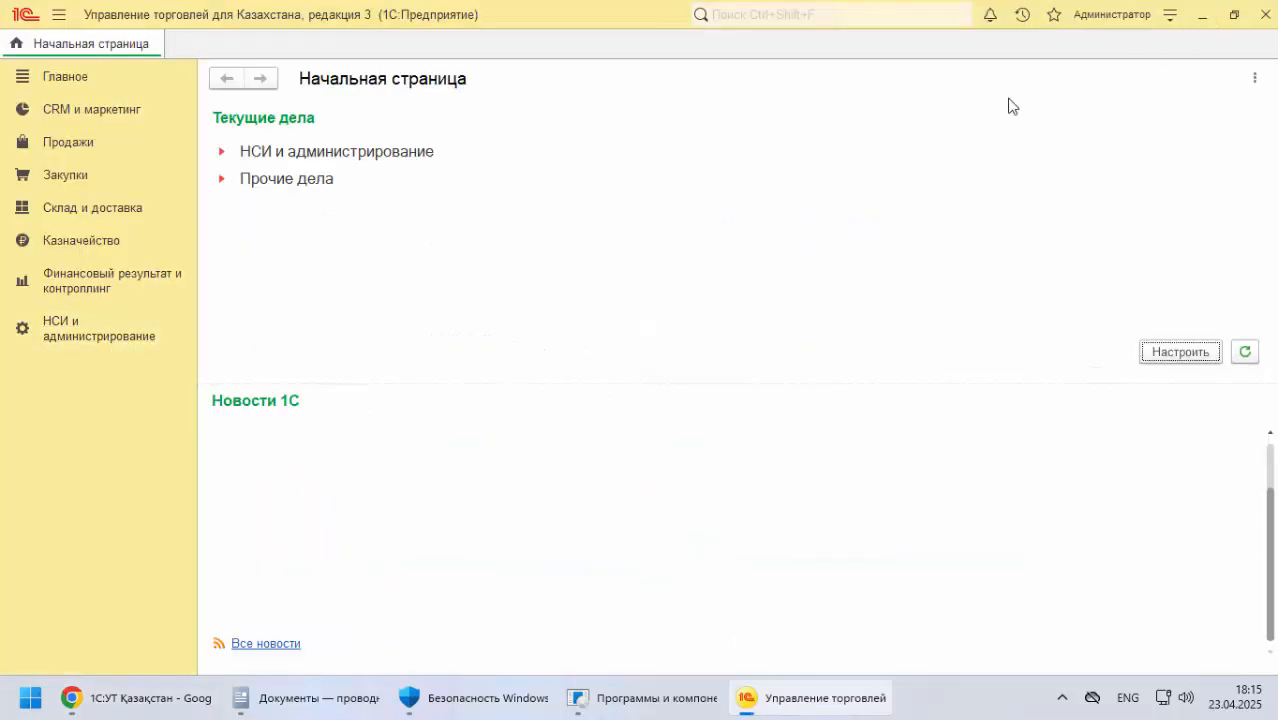
left_click(140, 698)
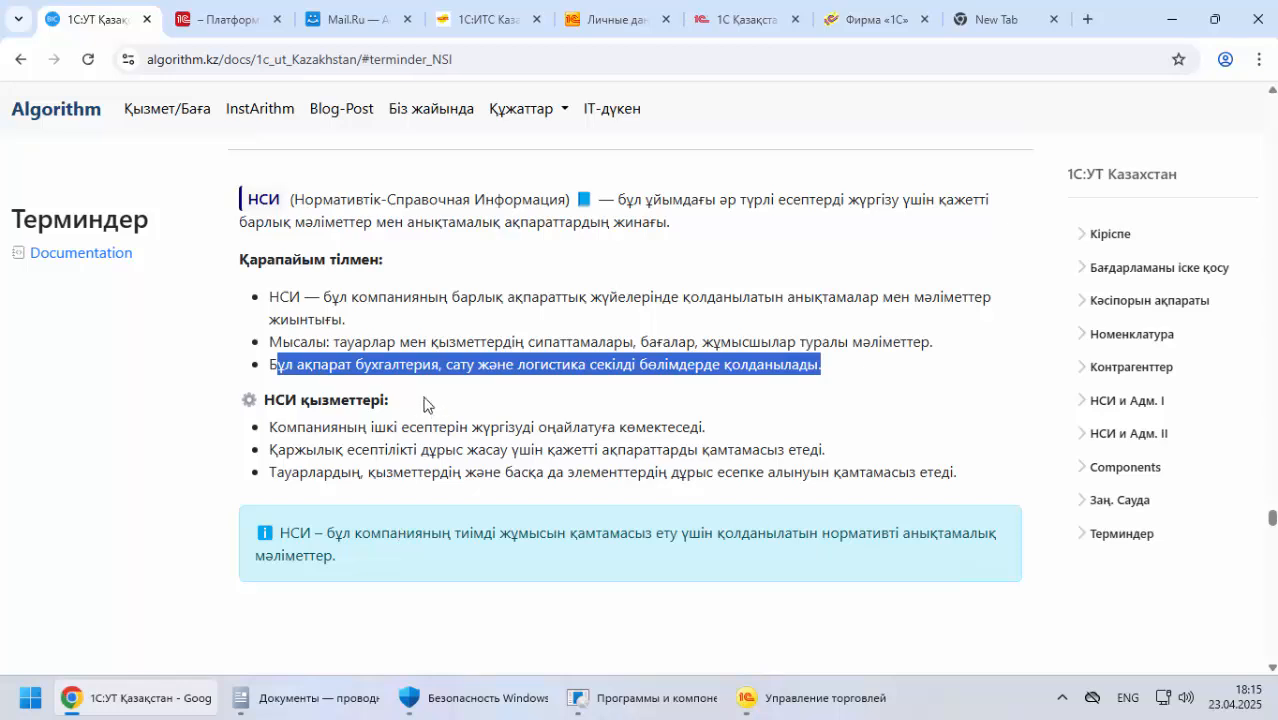
Return from the term definition and look through the documentation up to the section on a new company starting with 1С УТ
left_click(20, 59)
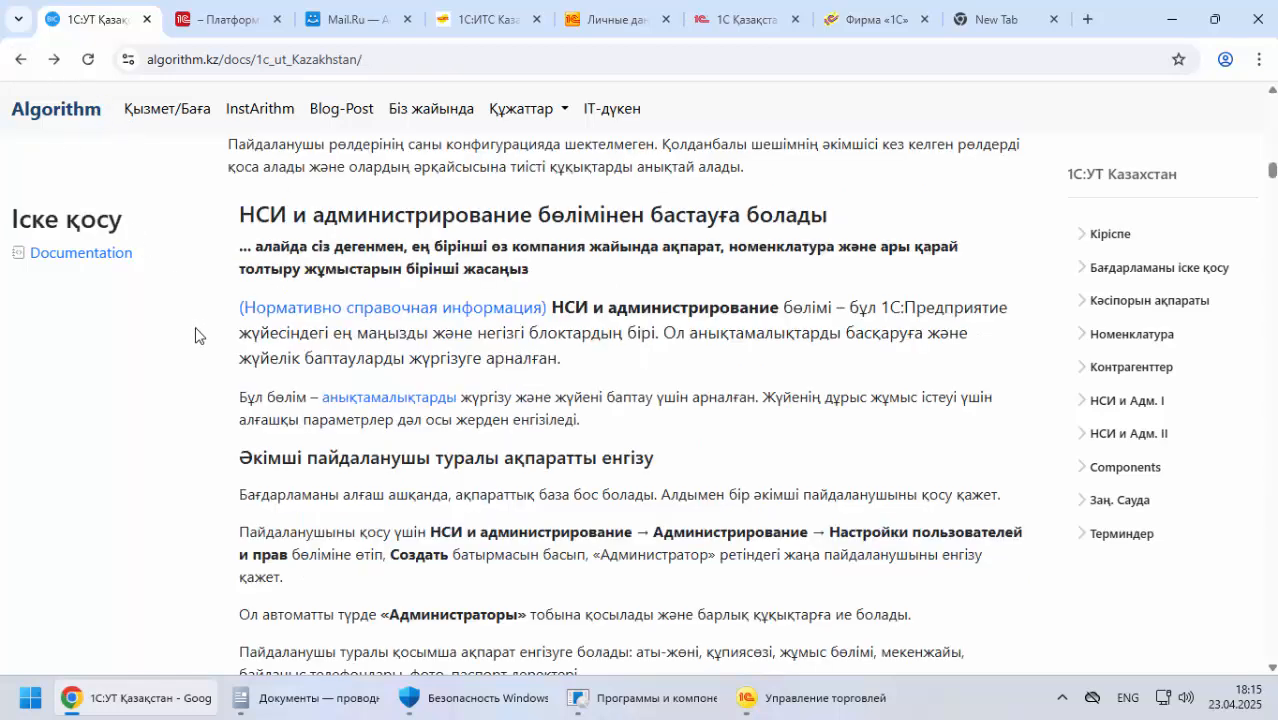
scroll(205, 351, "down", 5)
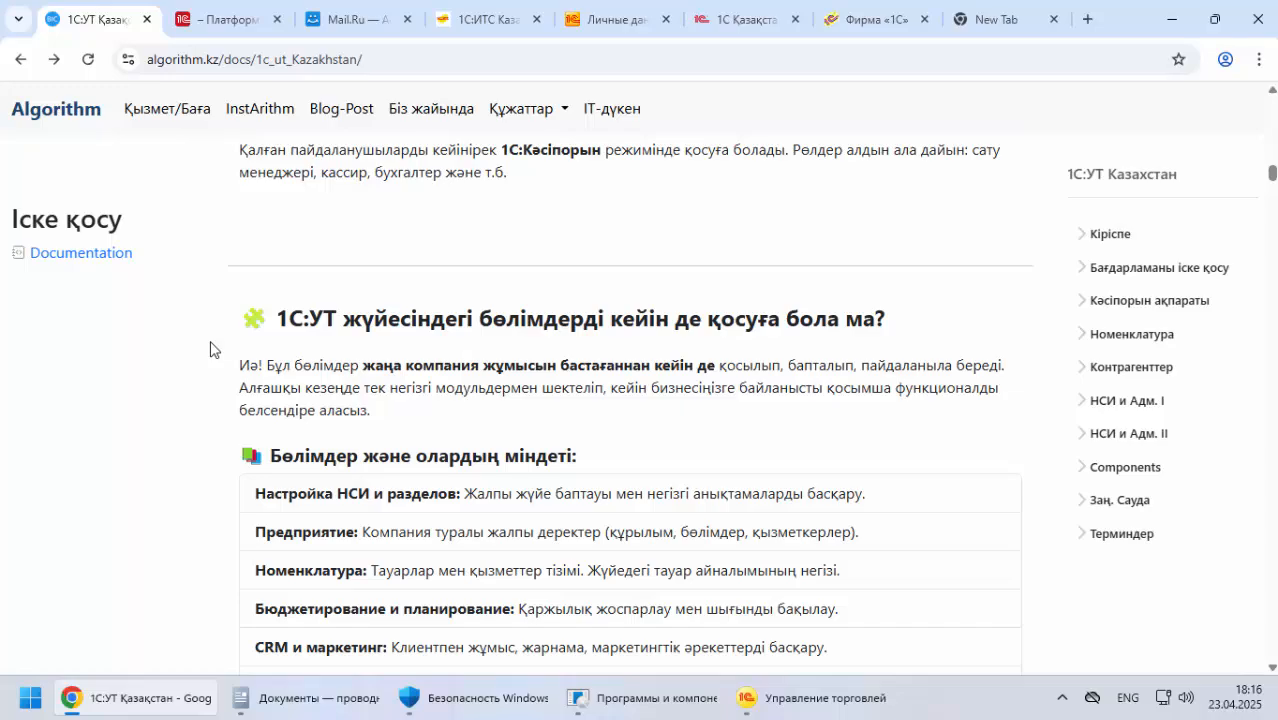
scroll(210, 348, "down", 6)
scroll(211, 353, "up", 1)
scroll(211, 353, "down", 5)
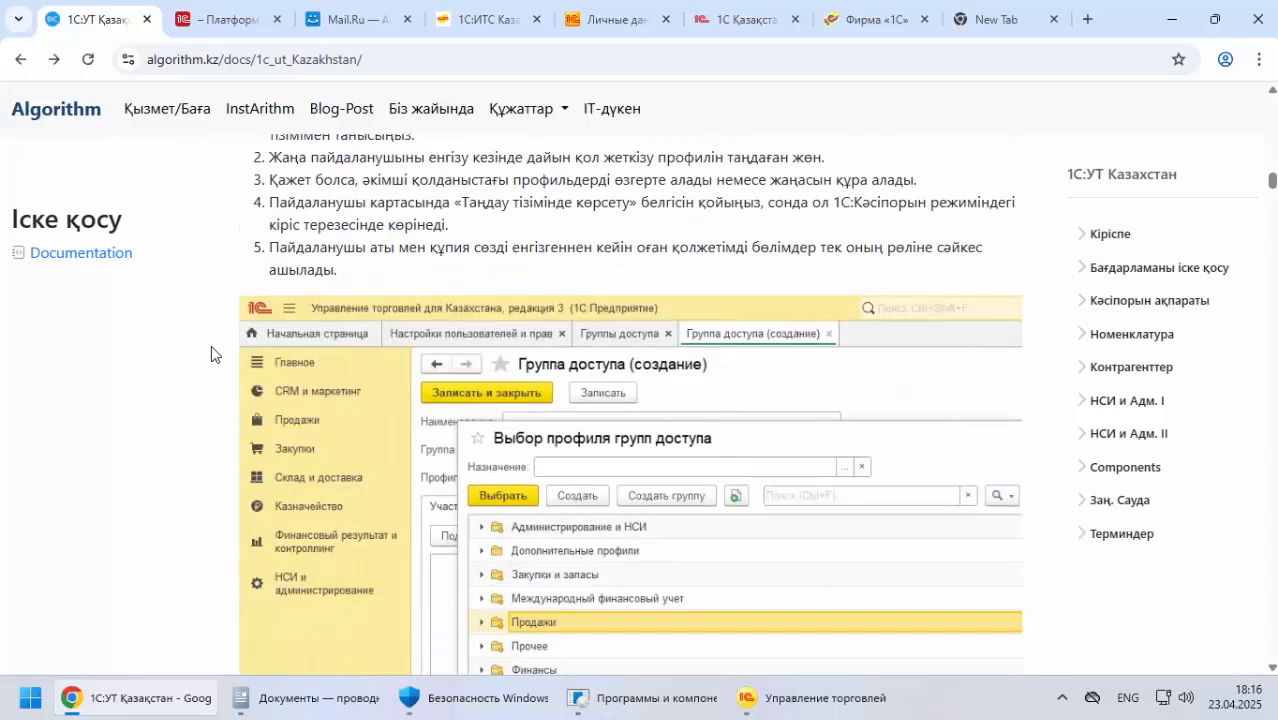
scroll(211, 347, "down", 15)
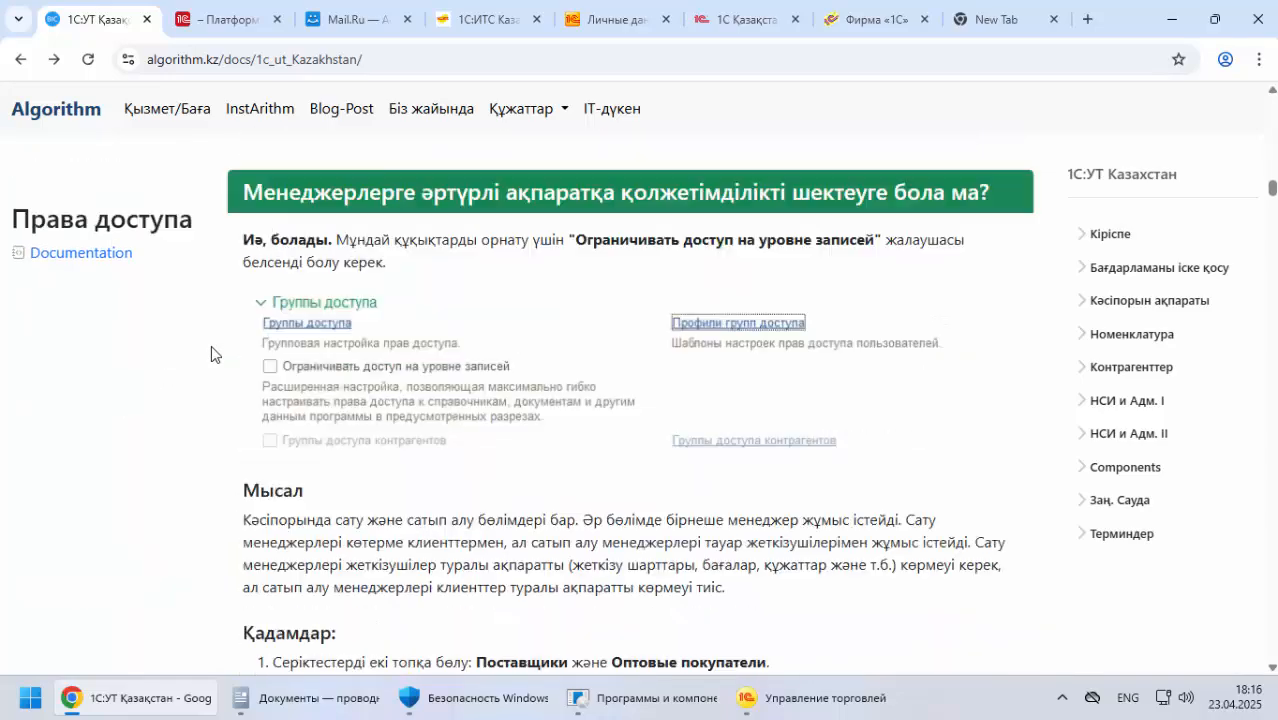
scroll(211, 345, "down", 18)
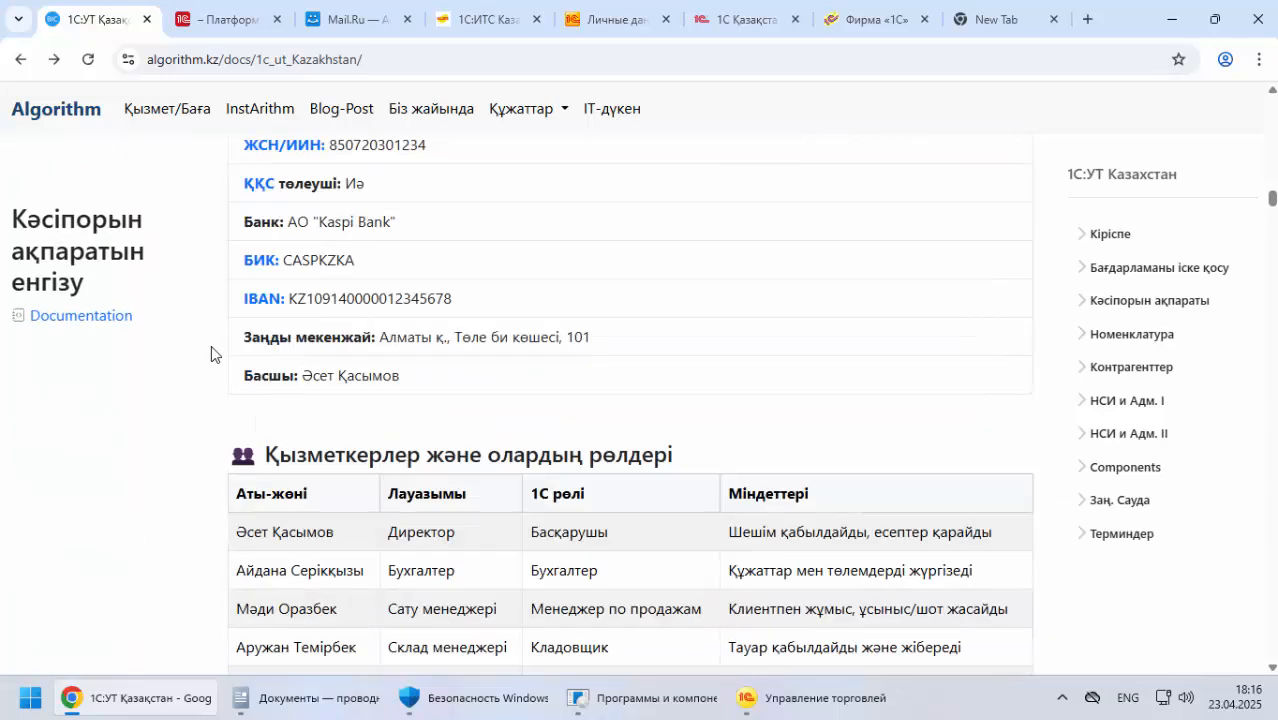
scroll(211, 345, "down", 12)
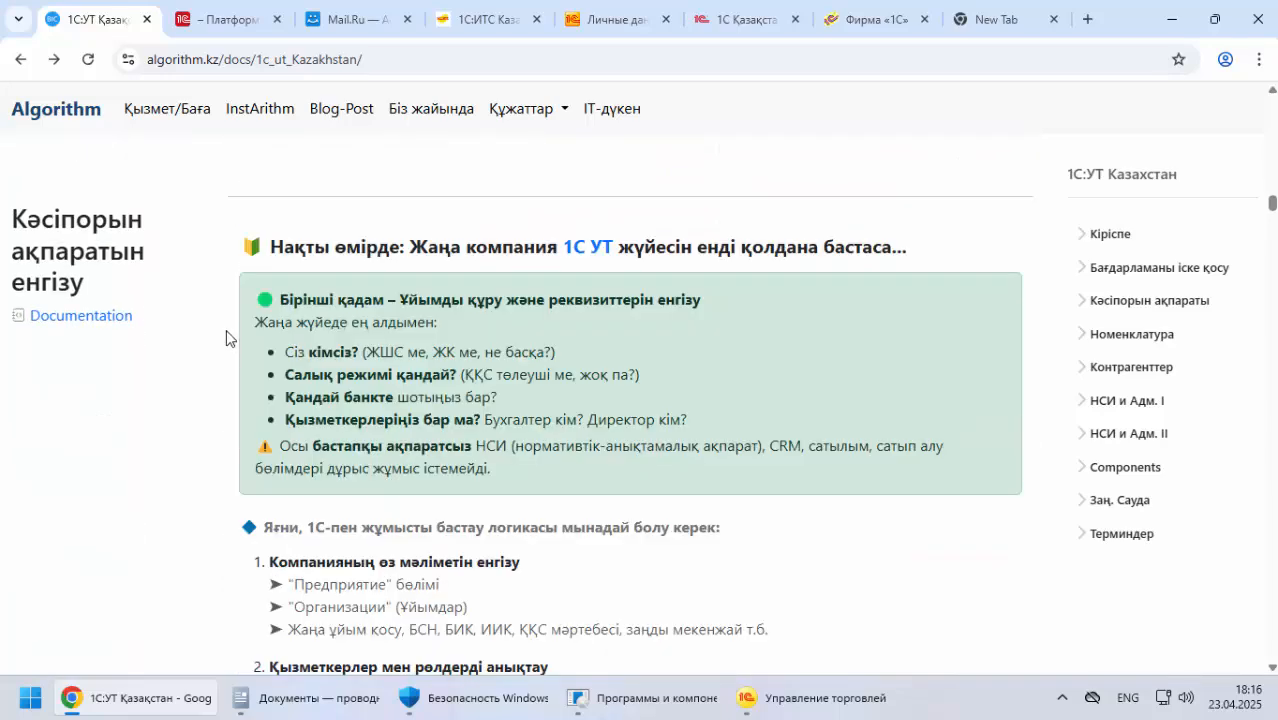
left_click(858, 710)
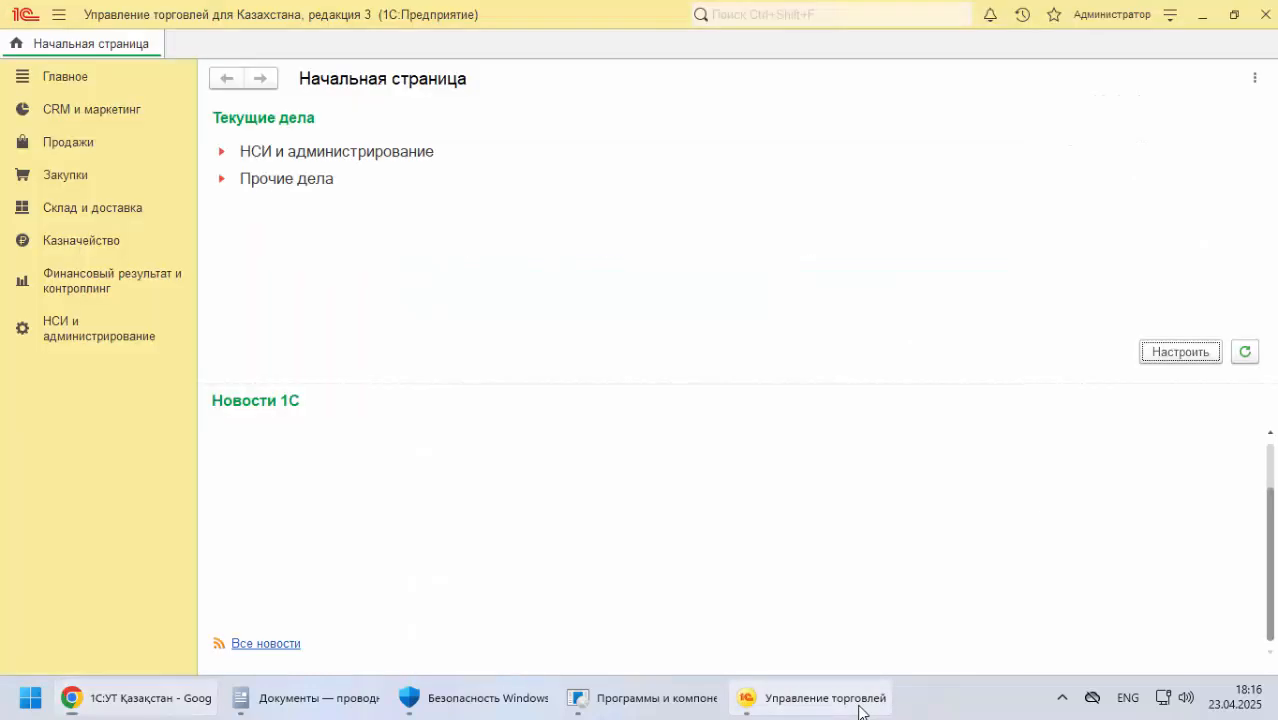
left_click(845, 710)
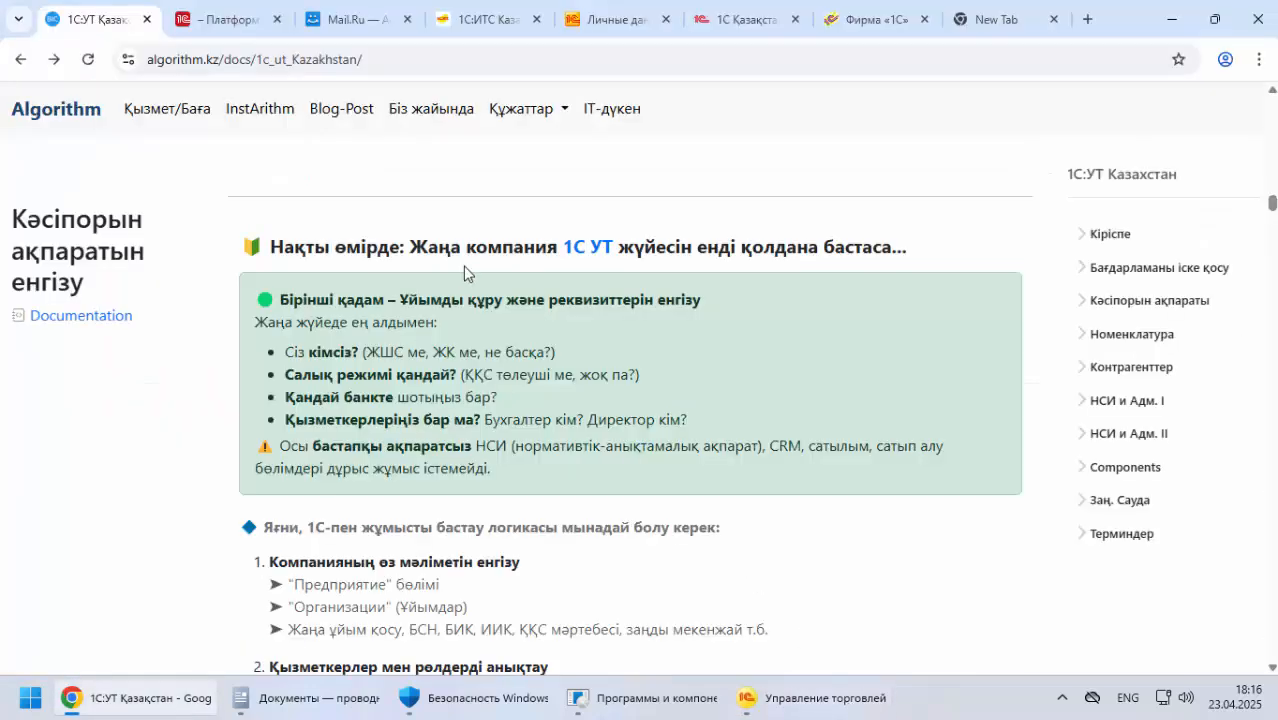
Read the first-step box on creating the organisation, covering company type, tax regime, bank, employees and the note on missing initial data
left_click_drag(432, 254, 703, 244)
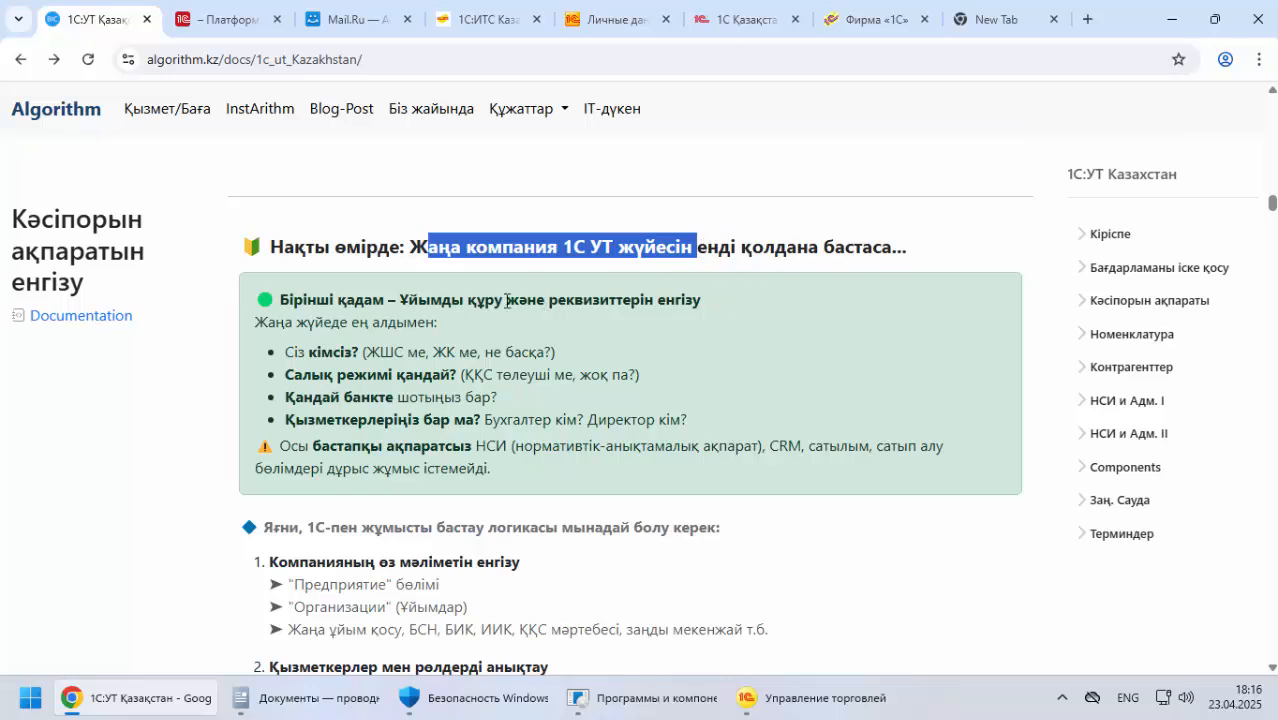
left_click_drag(293, 299, 719, 301)
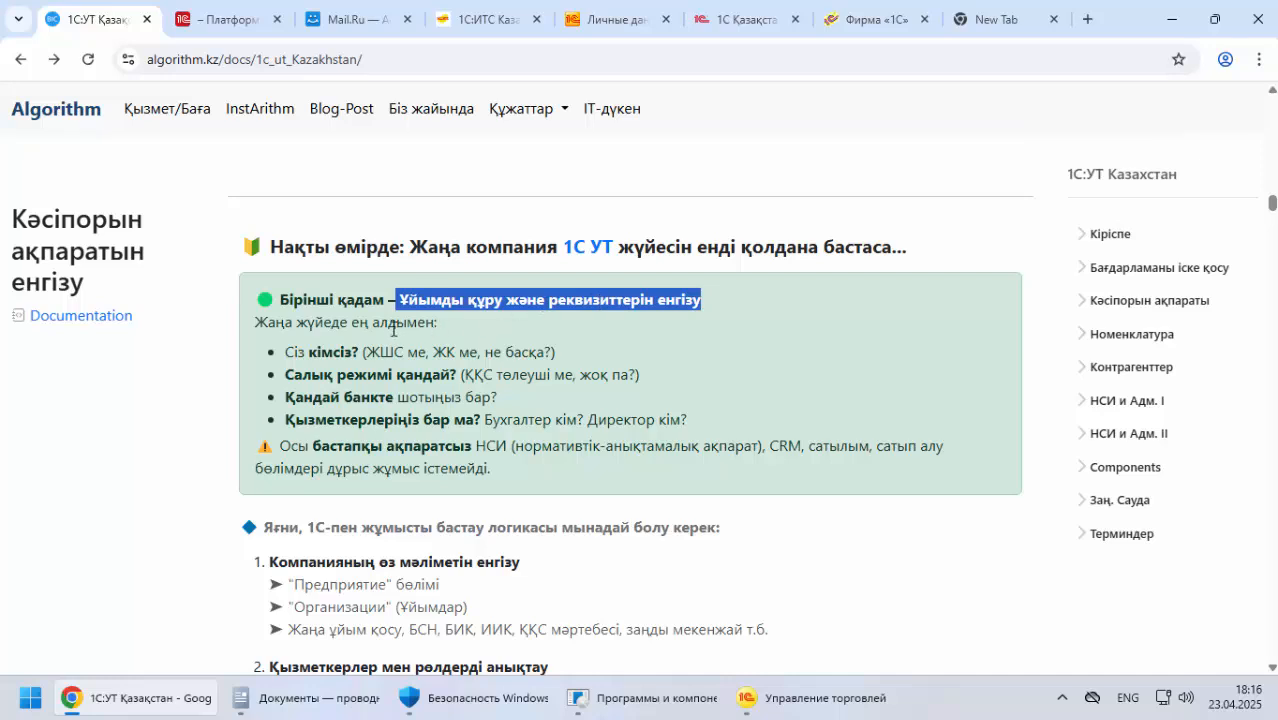
left_click_drag(281, 325, 424, 322)
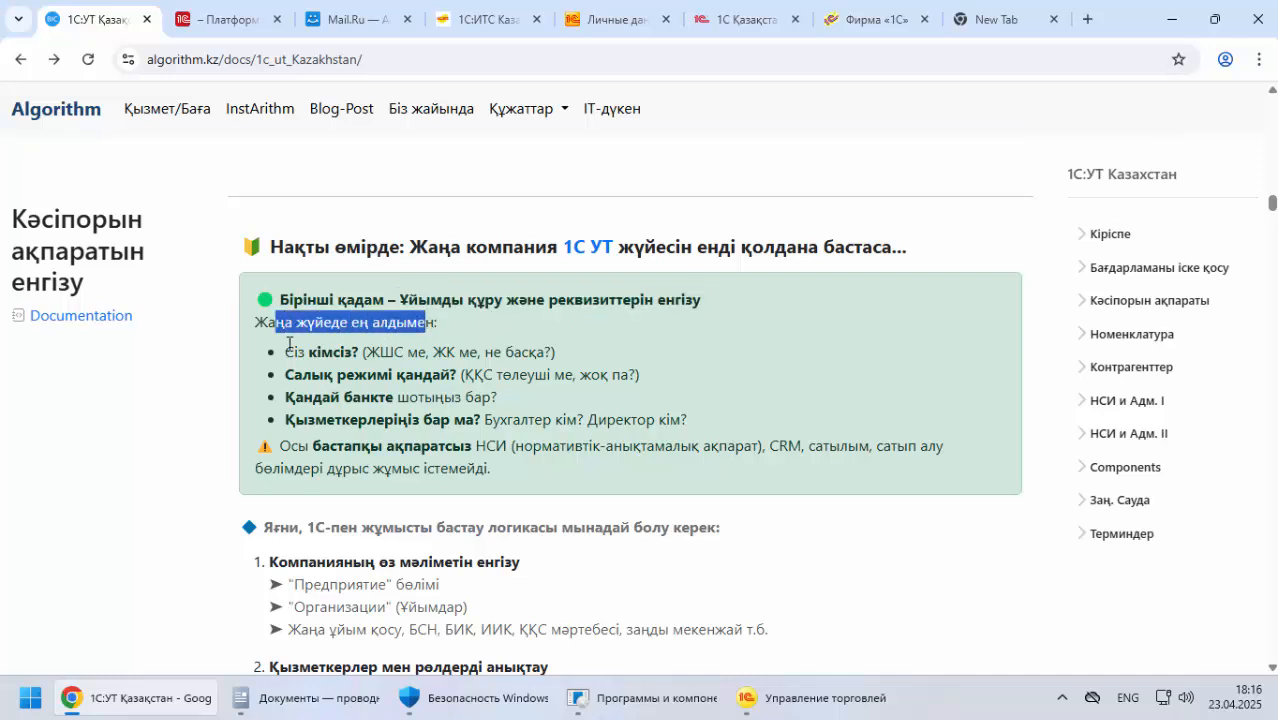
left_click_drag(285, 351, 368, 355)
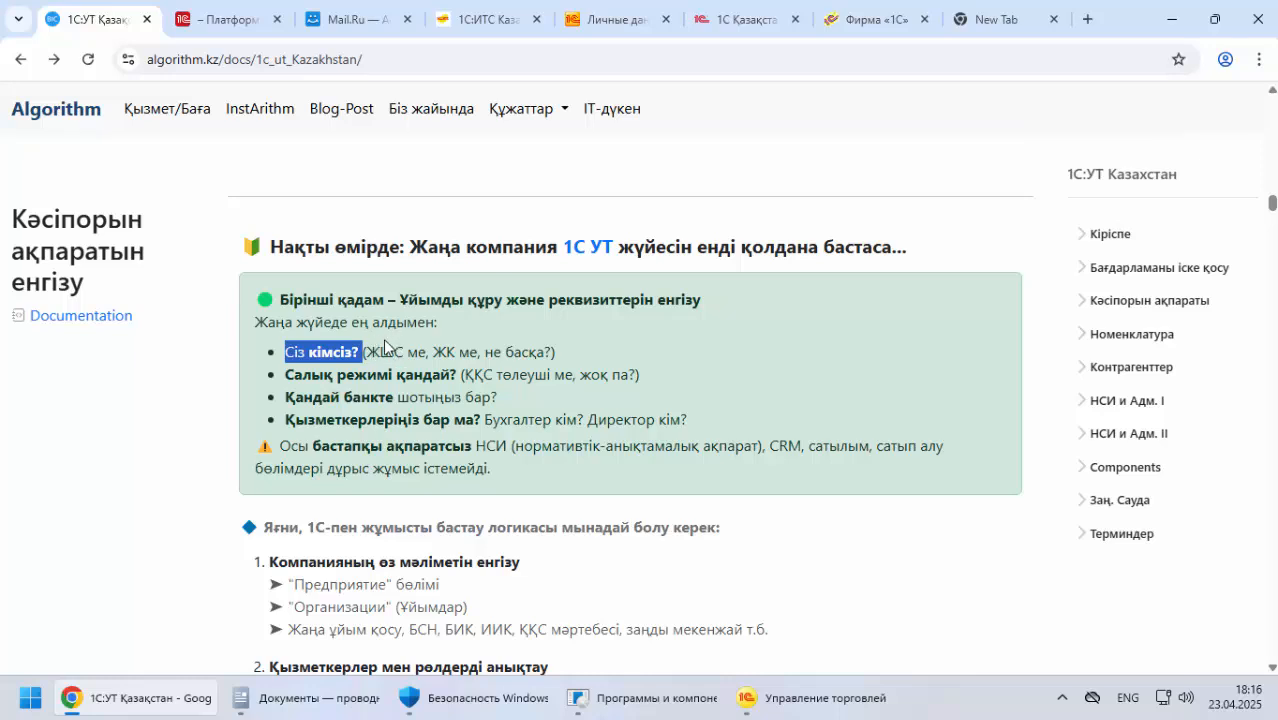
left_click_drag(430, 351, 568, 354)
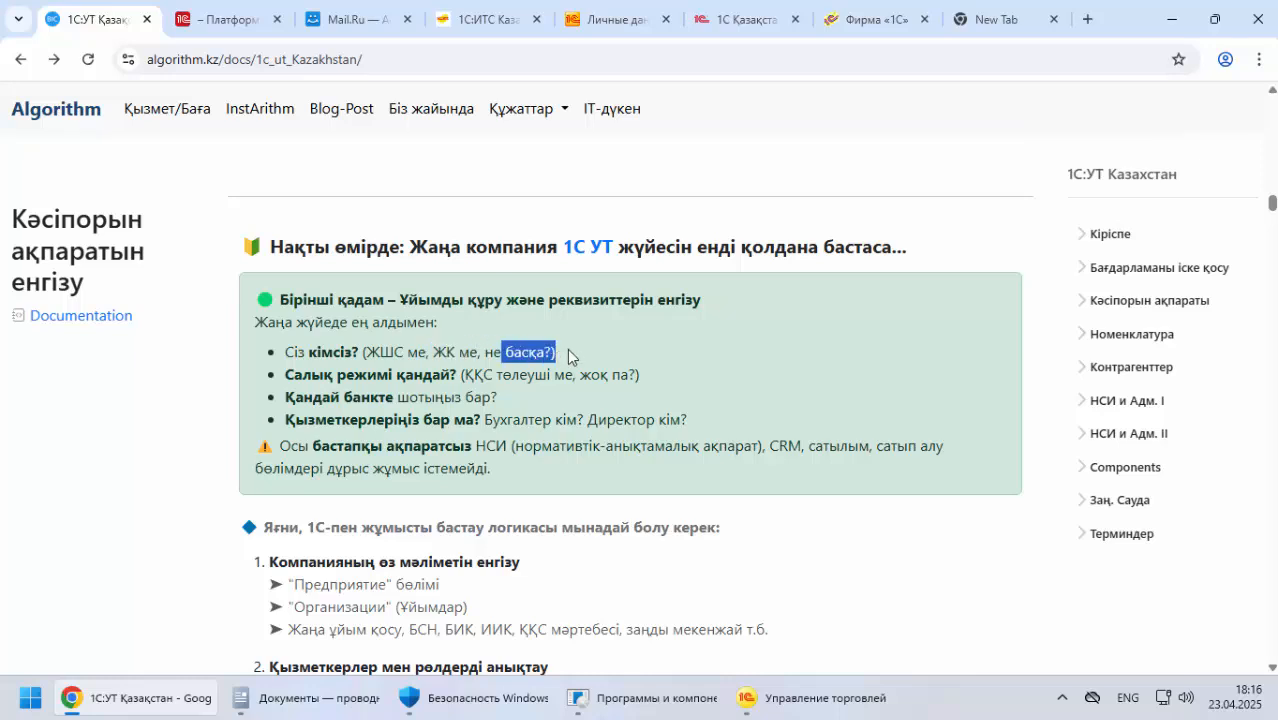
left_click_drag(286, 375, 668, 385)
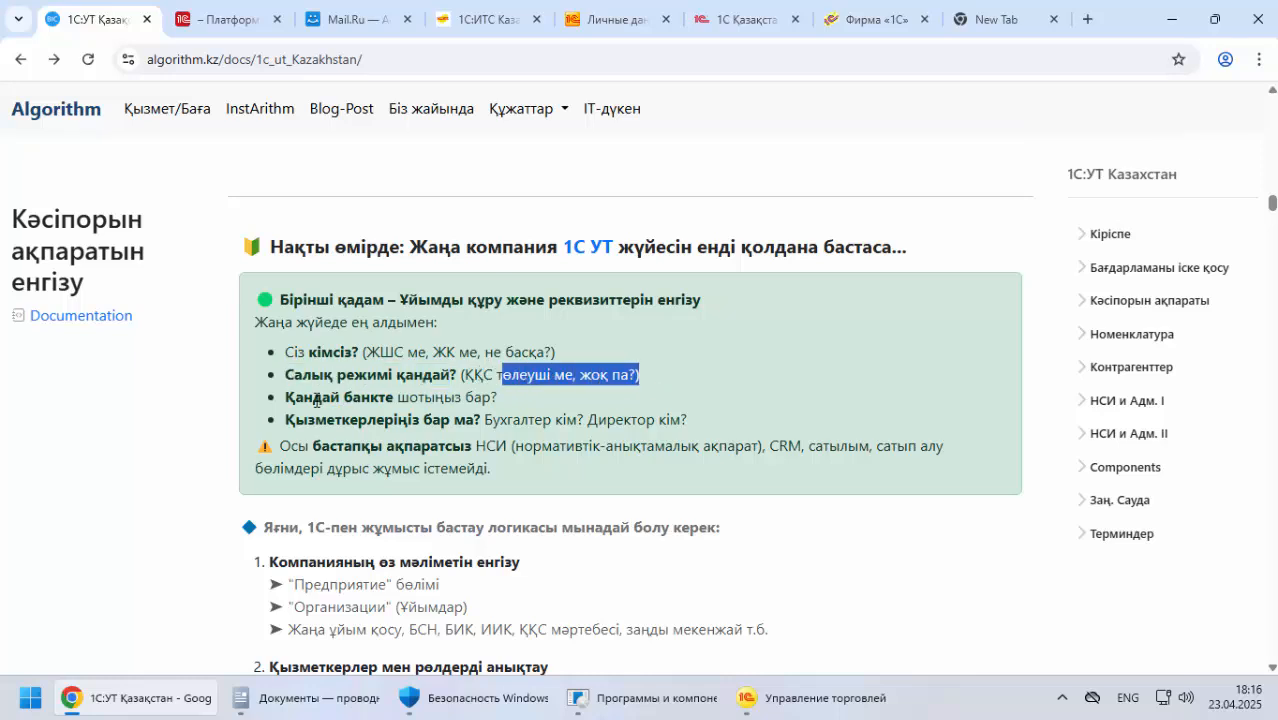
left_click_drag(304, 398, 505, 400)
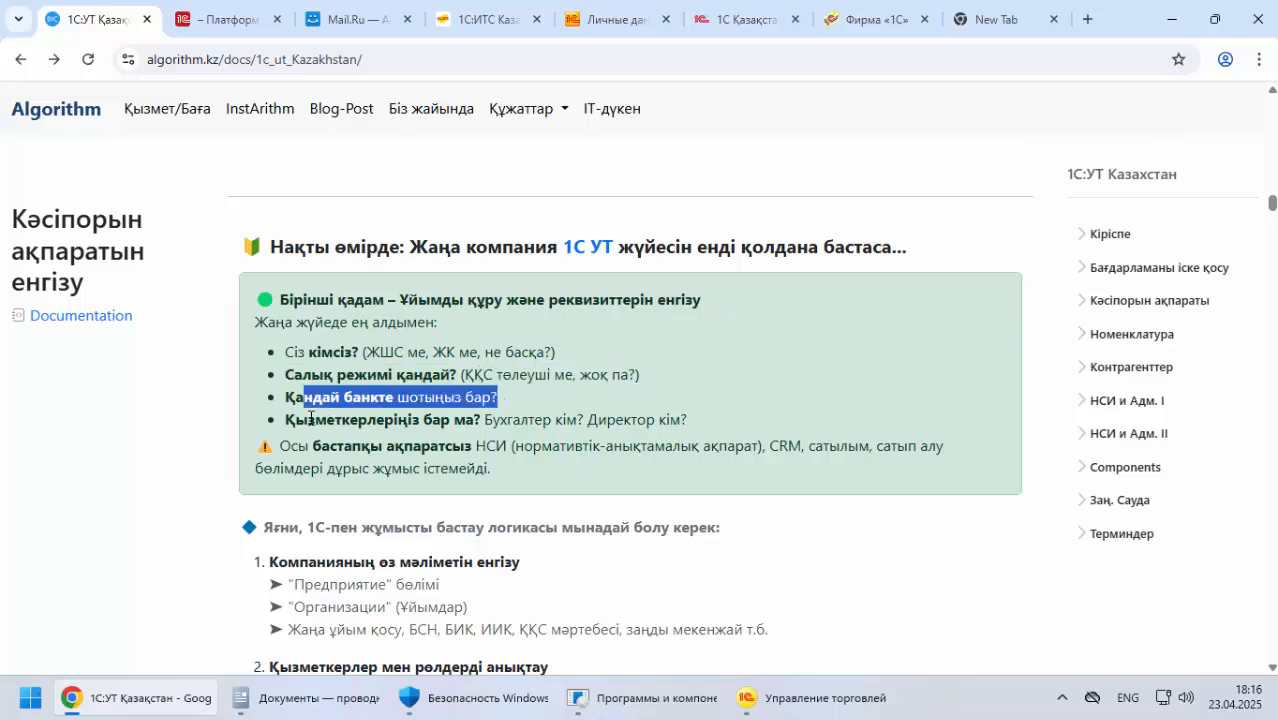
left_click_drag(310, 417, 668, 419)
left_click(283, 446)
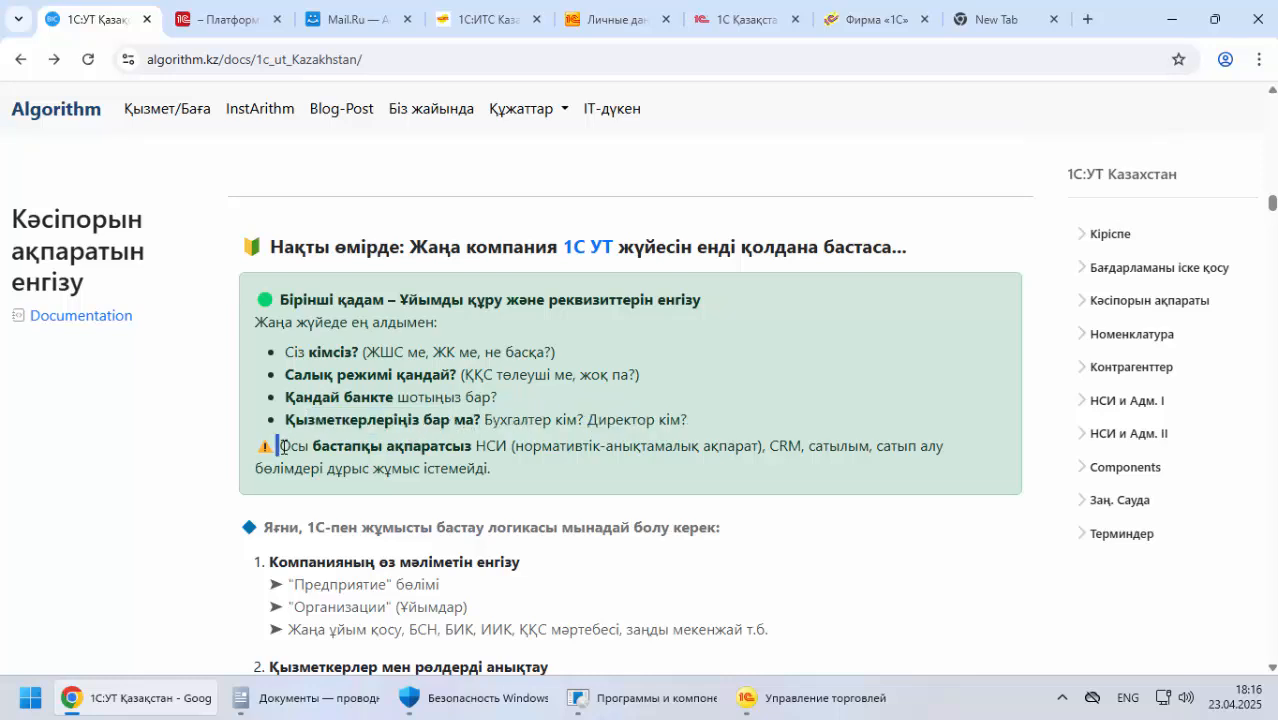
left_click_drag(283, 446, 752, 446)
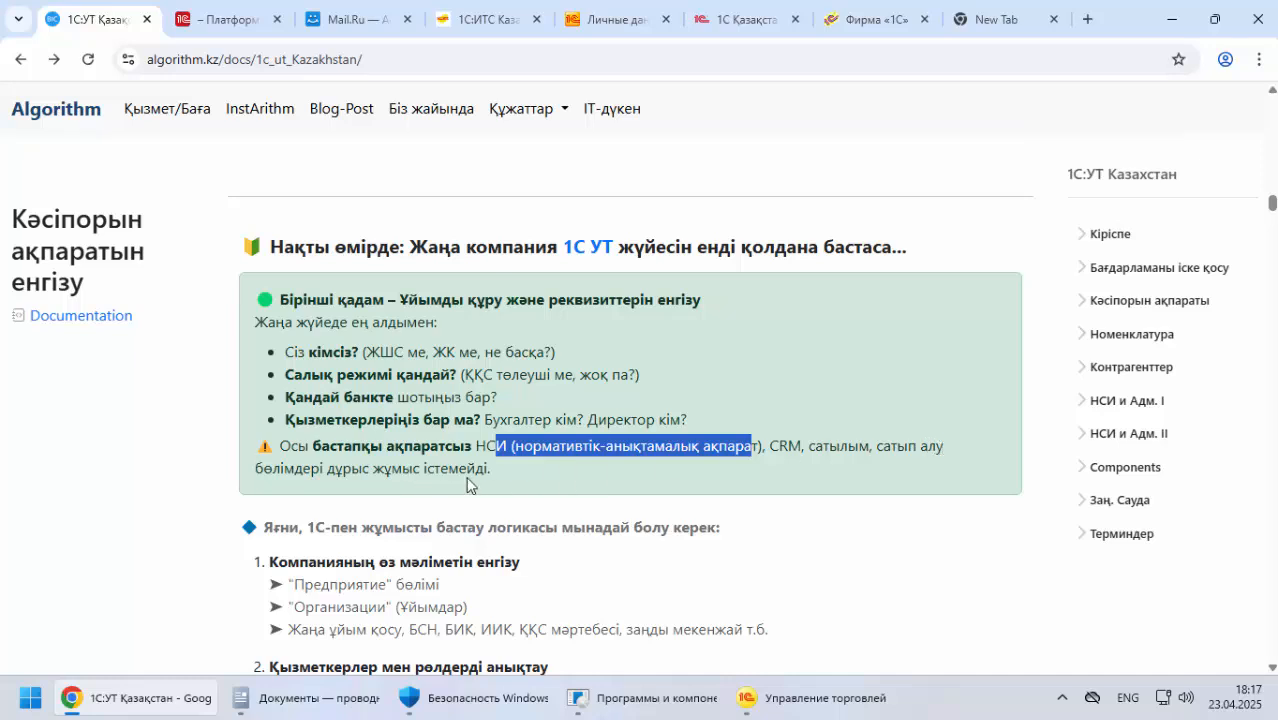
left_click_drag(490, 470, 278, 447)
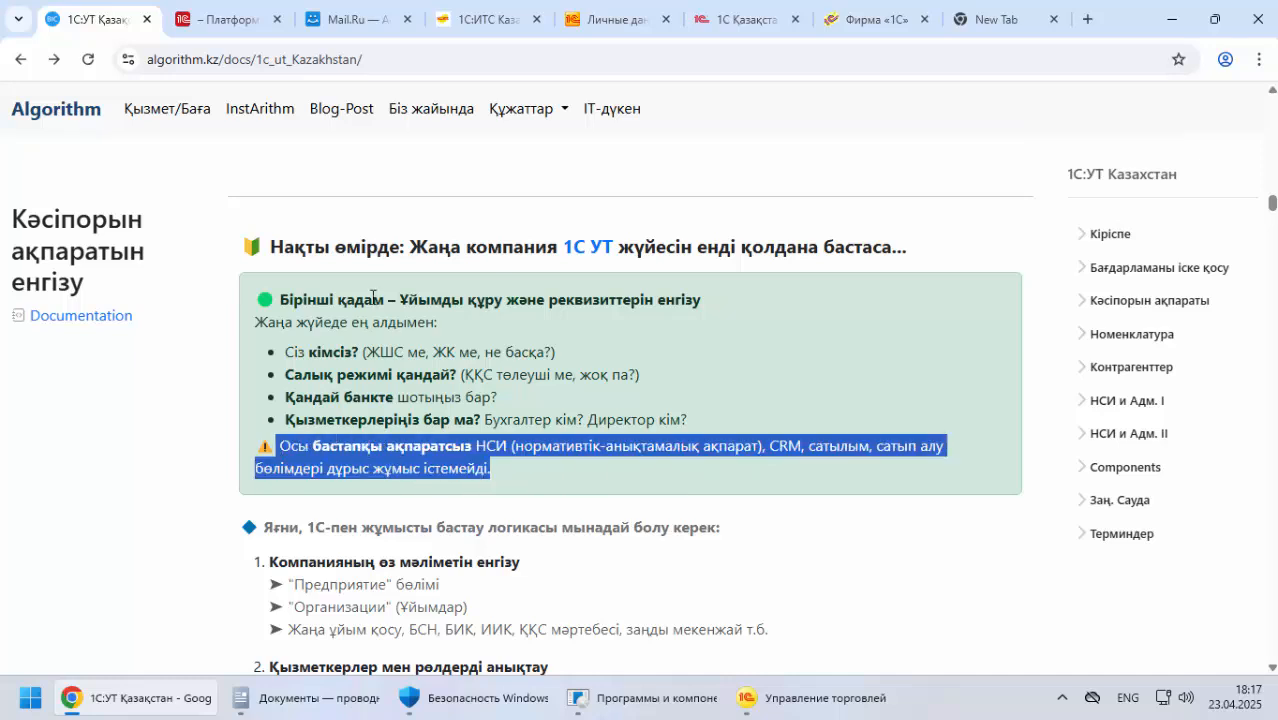
Read the first item of the 1С starting order, on entering the company's own data through "Предприятие" and "Организации"
scroll(232, 387, "down", 2)
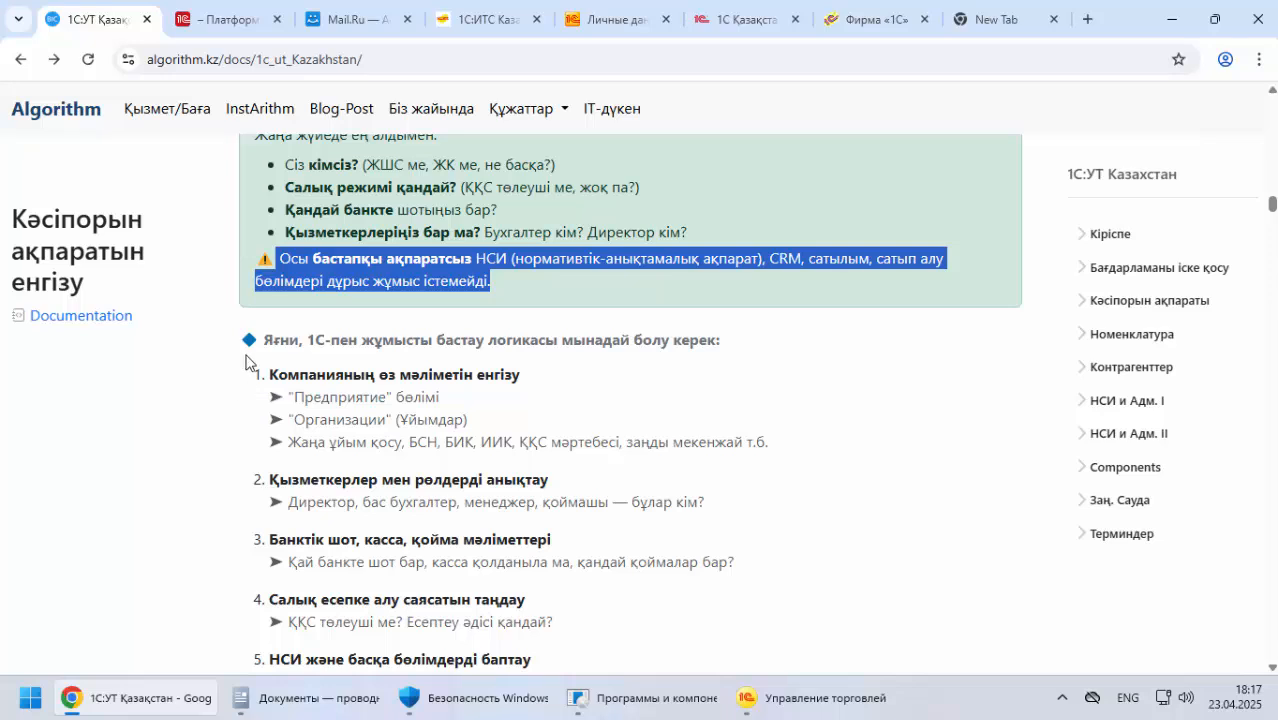
left_click_drag(281, 339, 720, 339)
left_click_drag(308, 375, 527, 376)
left_click_drag(299, 399, 487, 404)
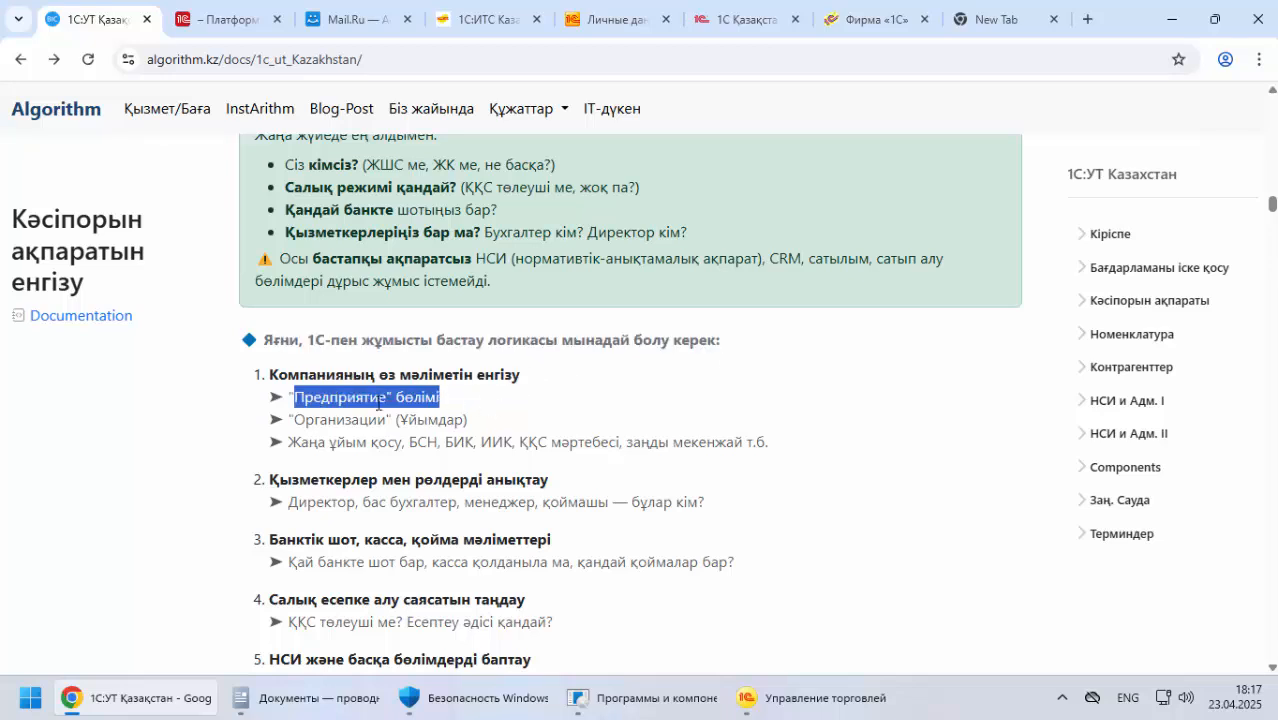
left_click_drag(328, 419, 312, 442)
Read items 2 to 4 of the starting order, covering employees and roles, bank, cash and warehouse data, and tax accounting policy
scroll(310, 437, "down", 2)
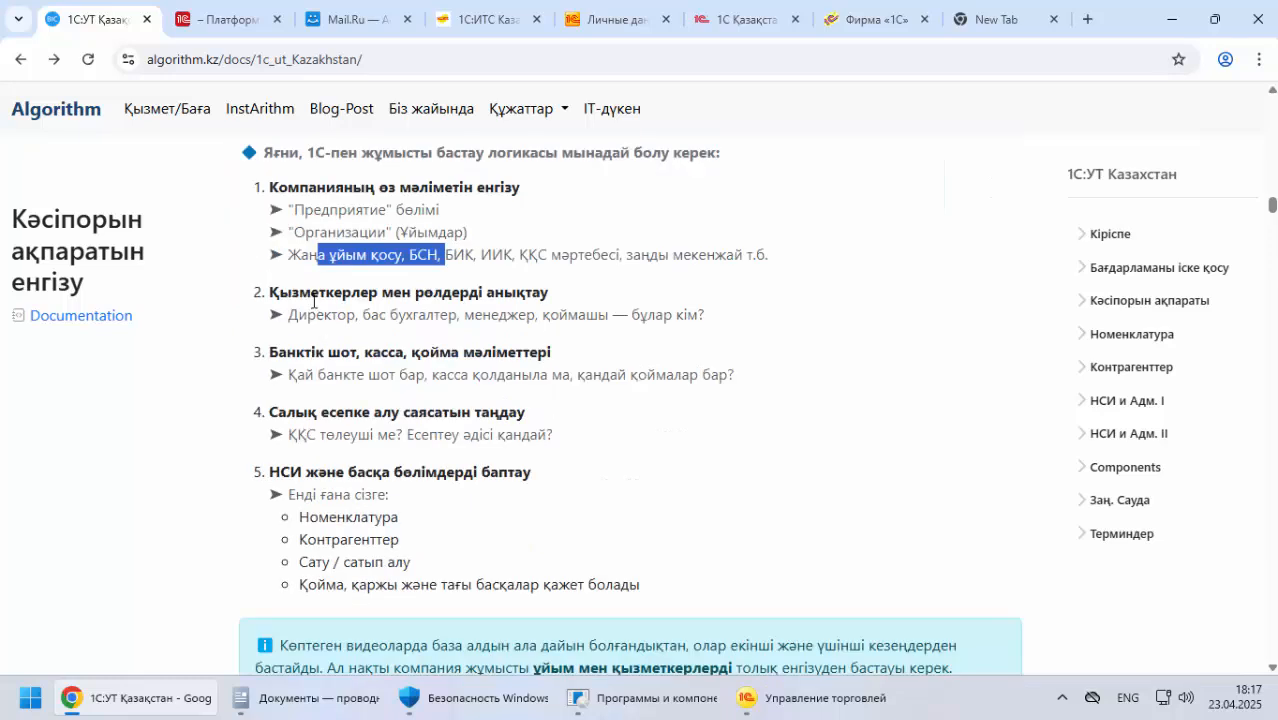
left_click_drag(311, 292, 546, 292)
left_click_drag(297, 352, 577, 358)
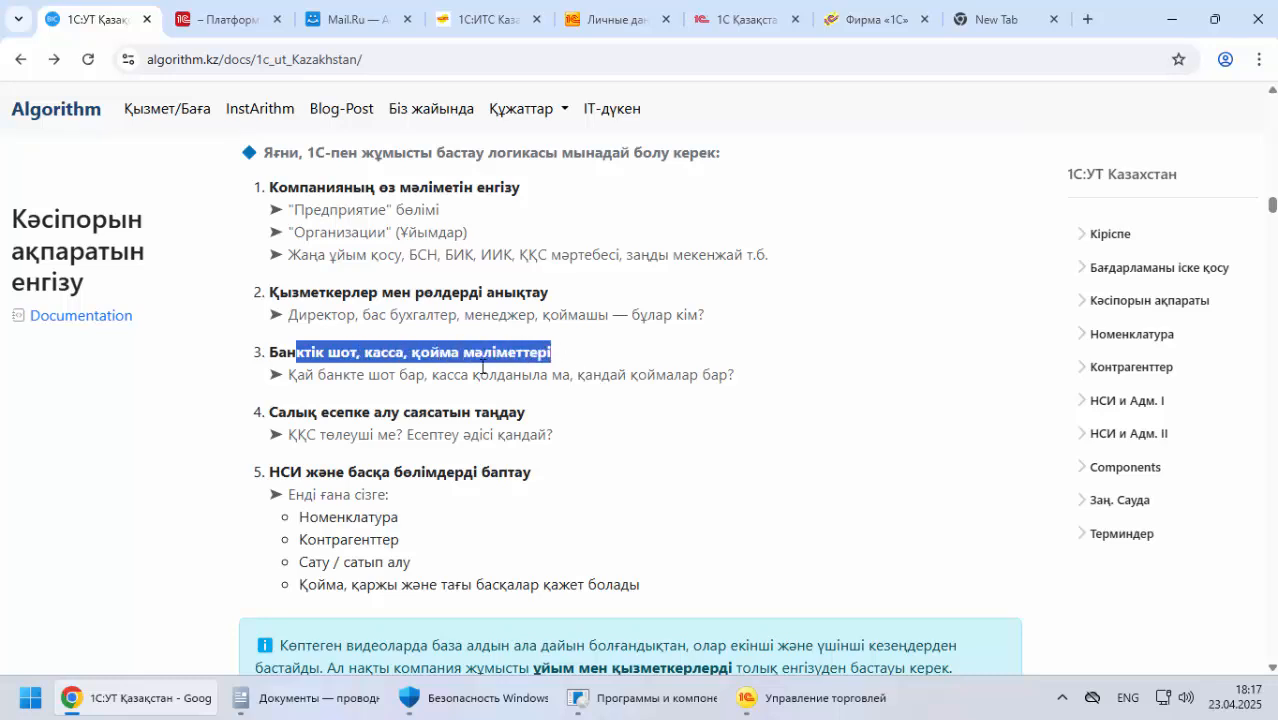
left_click_drag(289, 412, 400, 412)
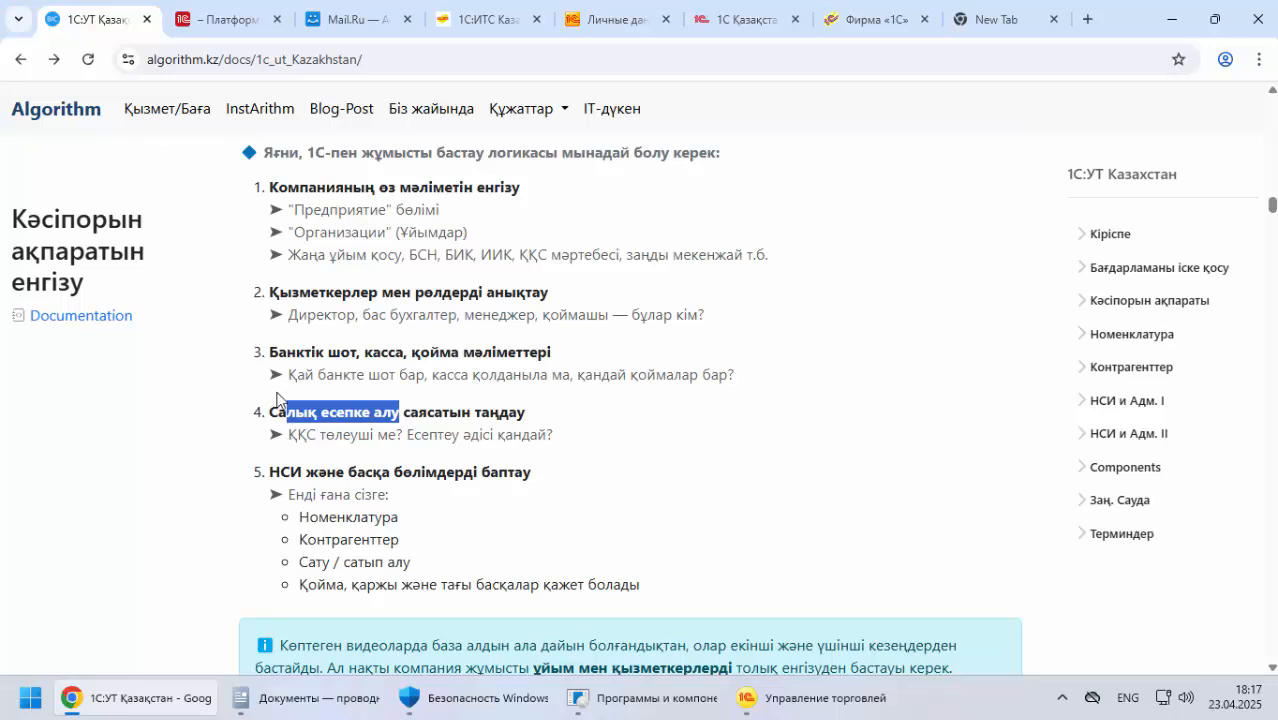
Read the blue note on prefilled databases and starting with the organisation and employees, and return to the start of the list
scroll(155, 430, "down", 2)
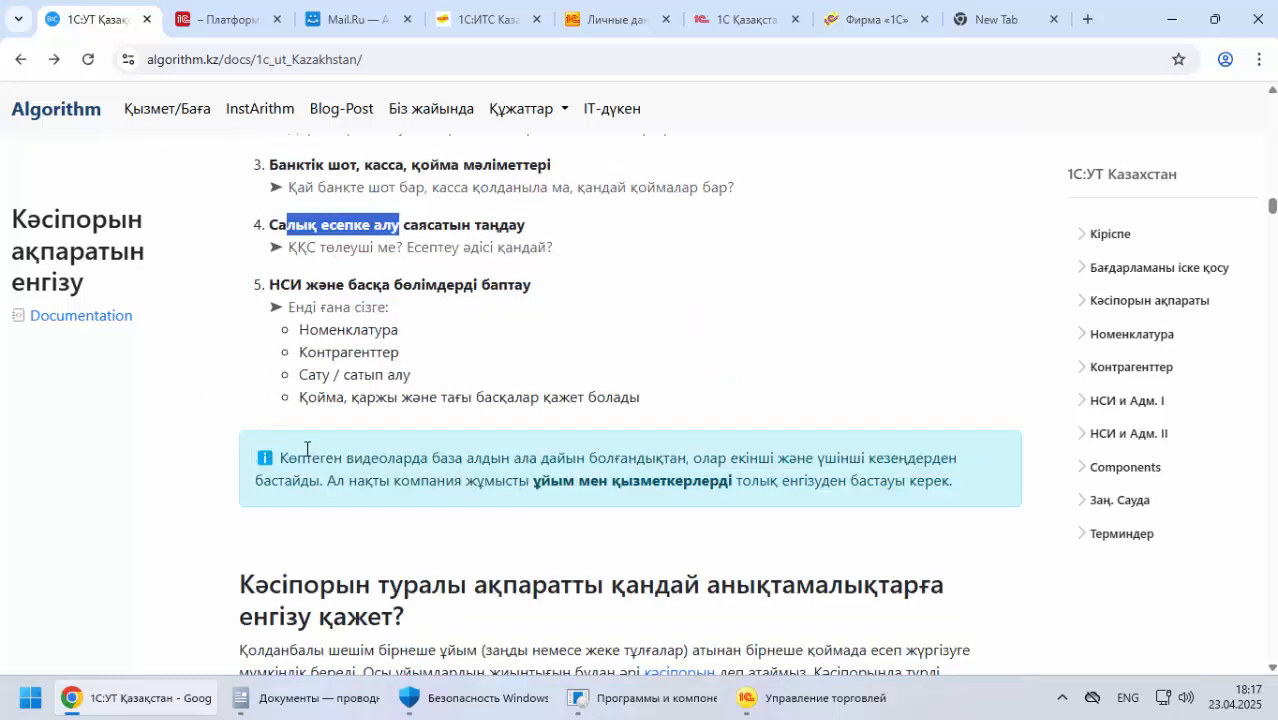
left_click_drag(296, 458, 624, 458)
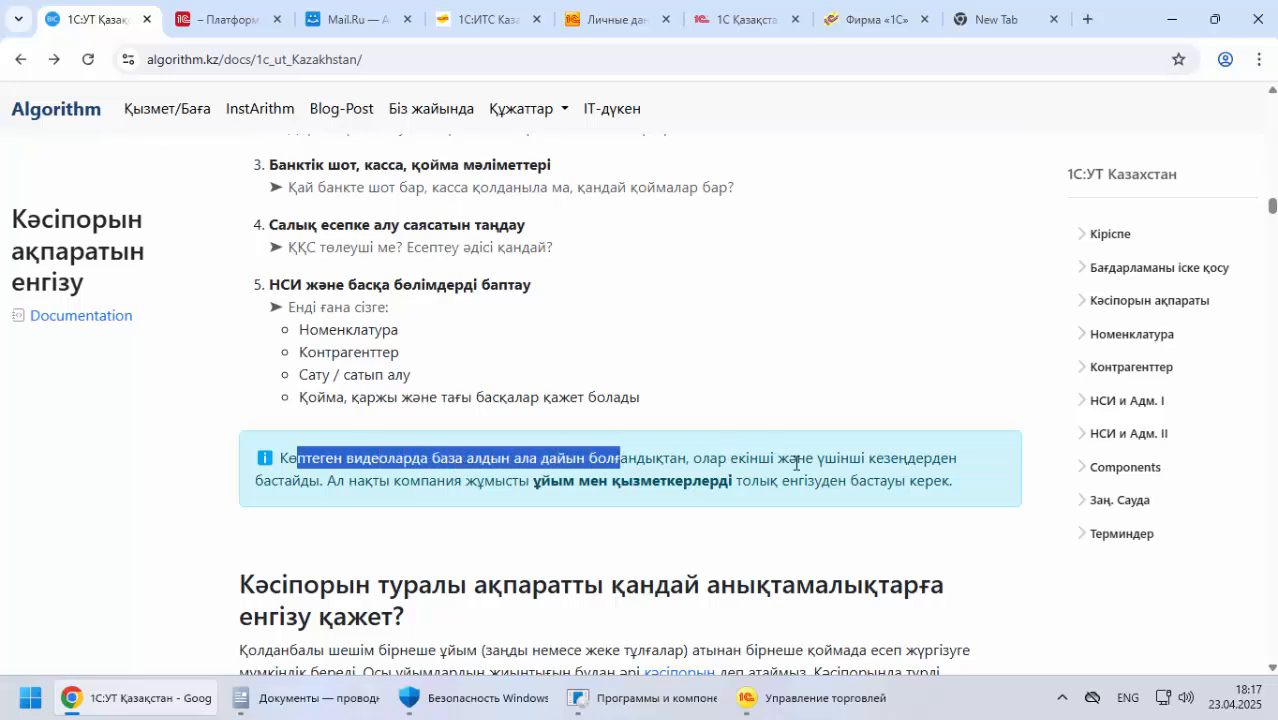
left_click_drag(390, 483, 783, 481)
left_click(565, 484)
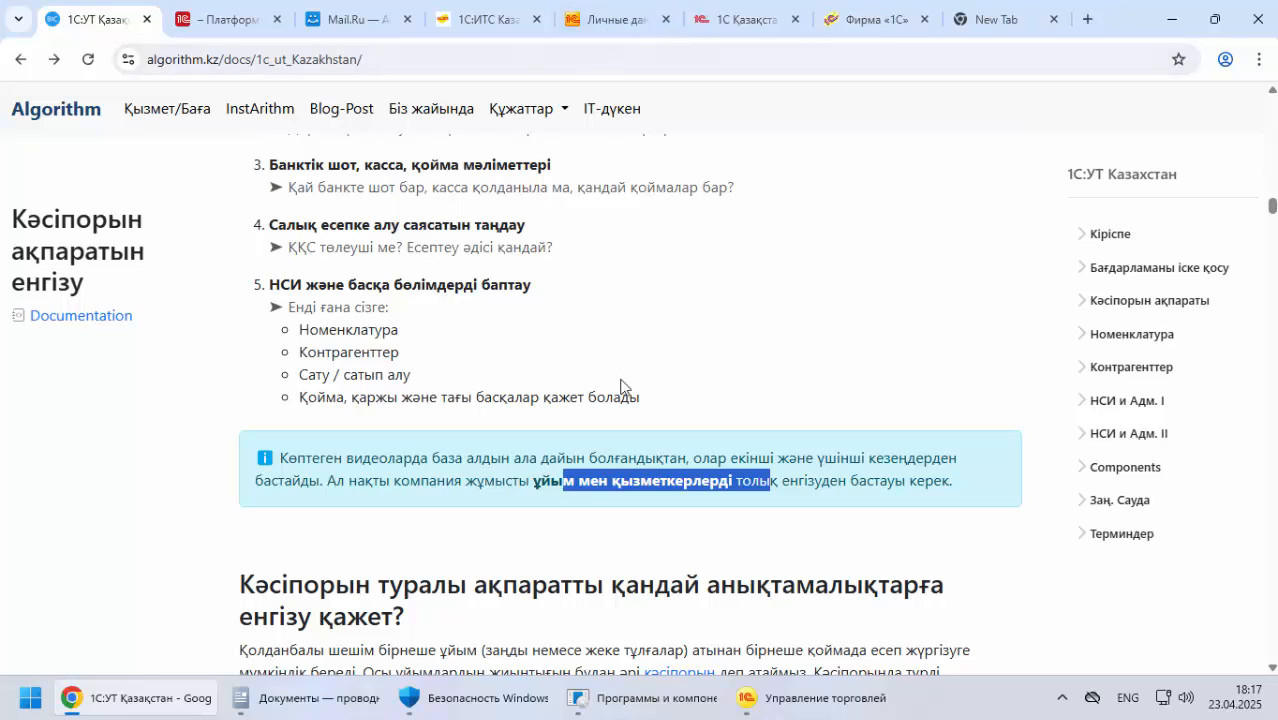
scroll(474, 366, "up", 1)
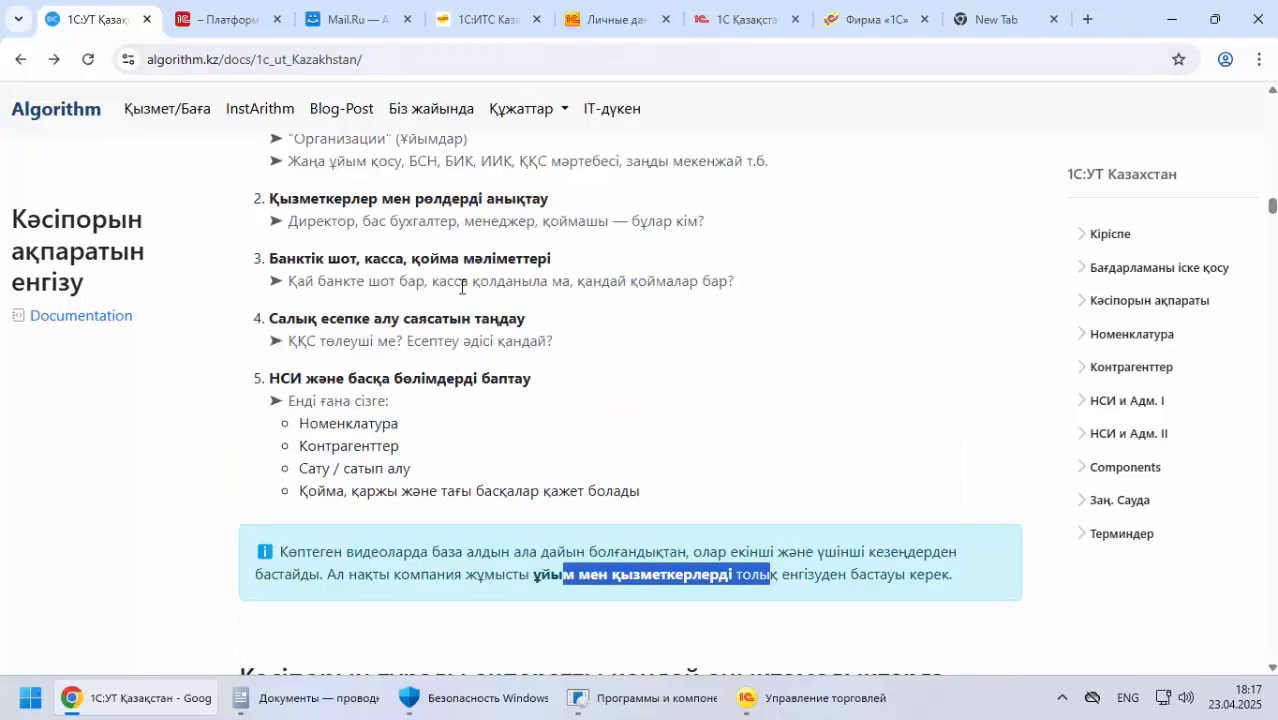
scroll(462, 287, "up", 2)
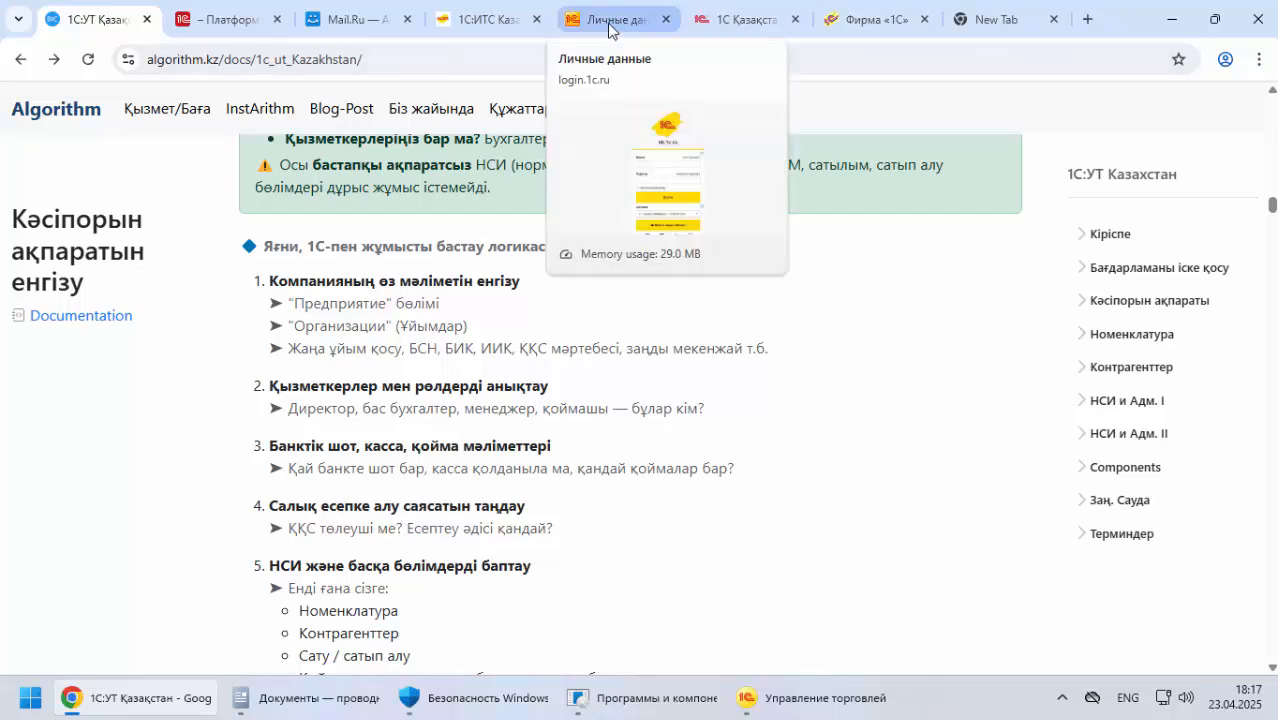
Close every browser tab except the documentation and the 1С Қазақстан site
left_click(217, 21)
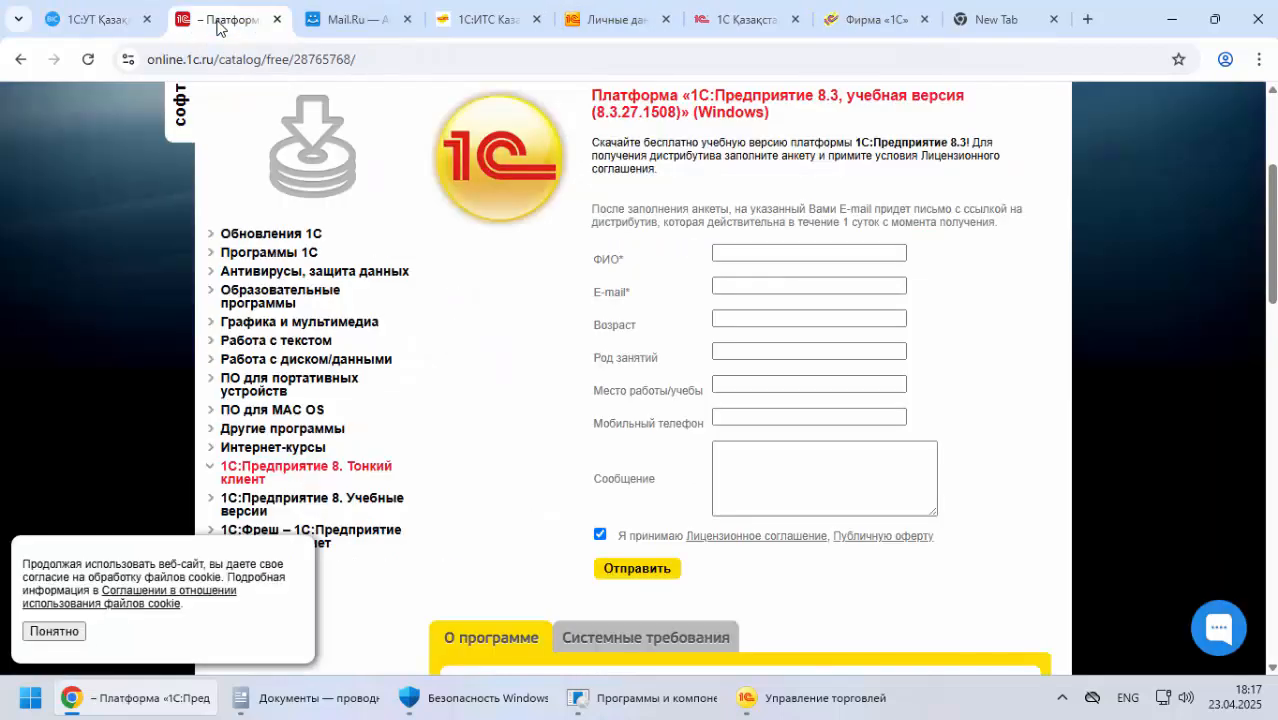
left_click(276, 21)
left_click(276, 21)
left_click(276, 21)
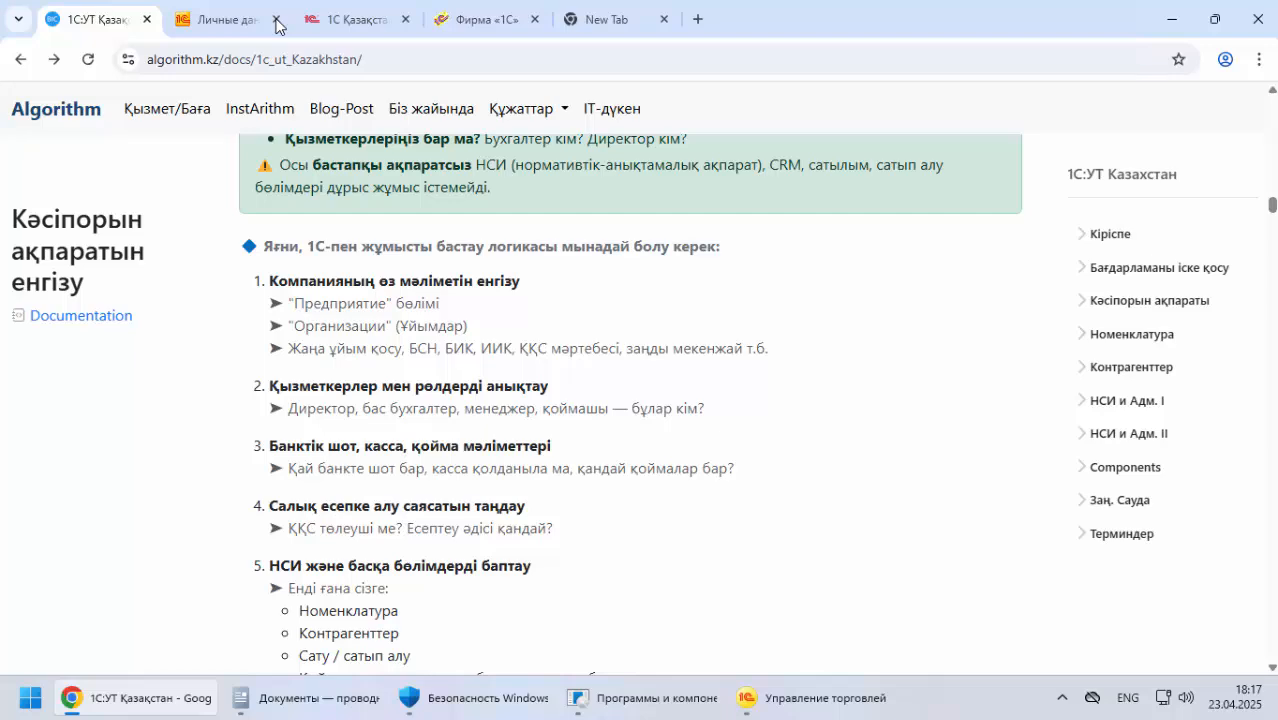
left_click(276, 21)
left_click(232, 20)
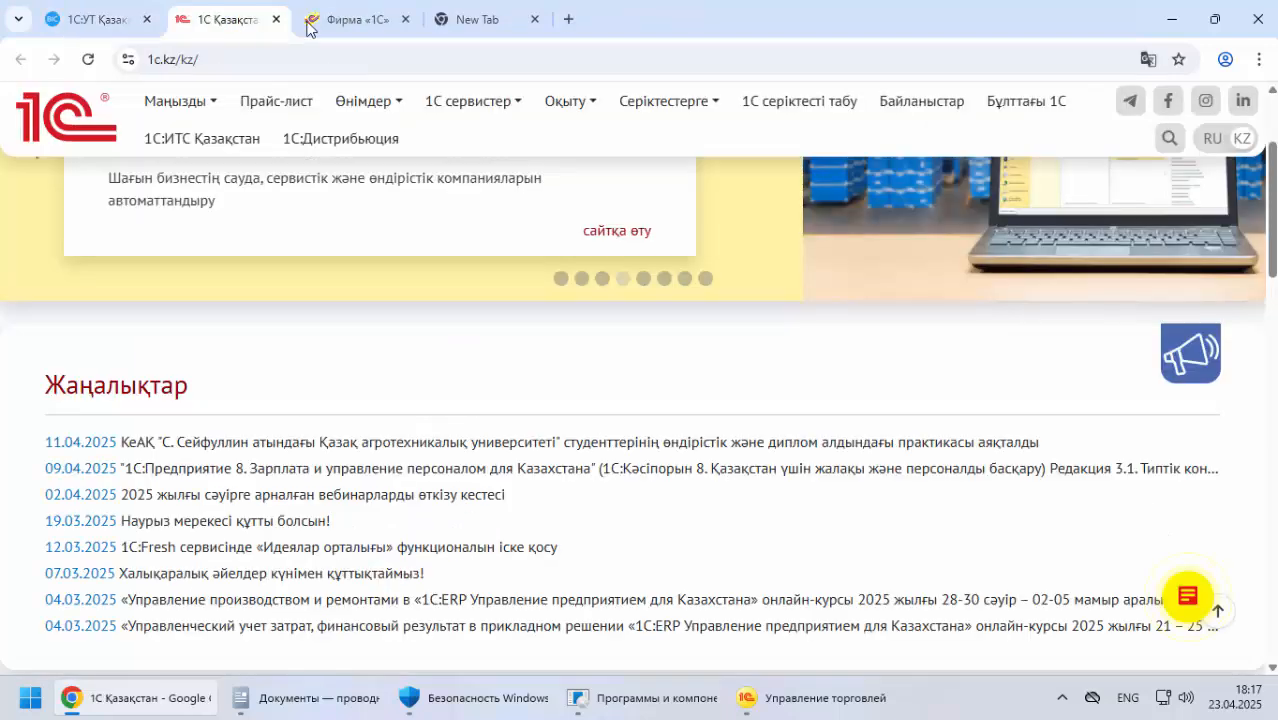
left_click(352, 20)
left_click(405, 21)
key("ctrl+w")
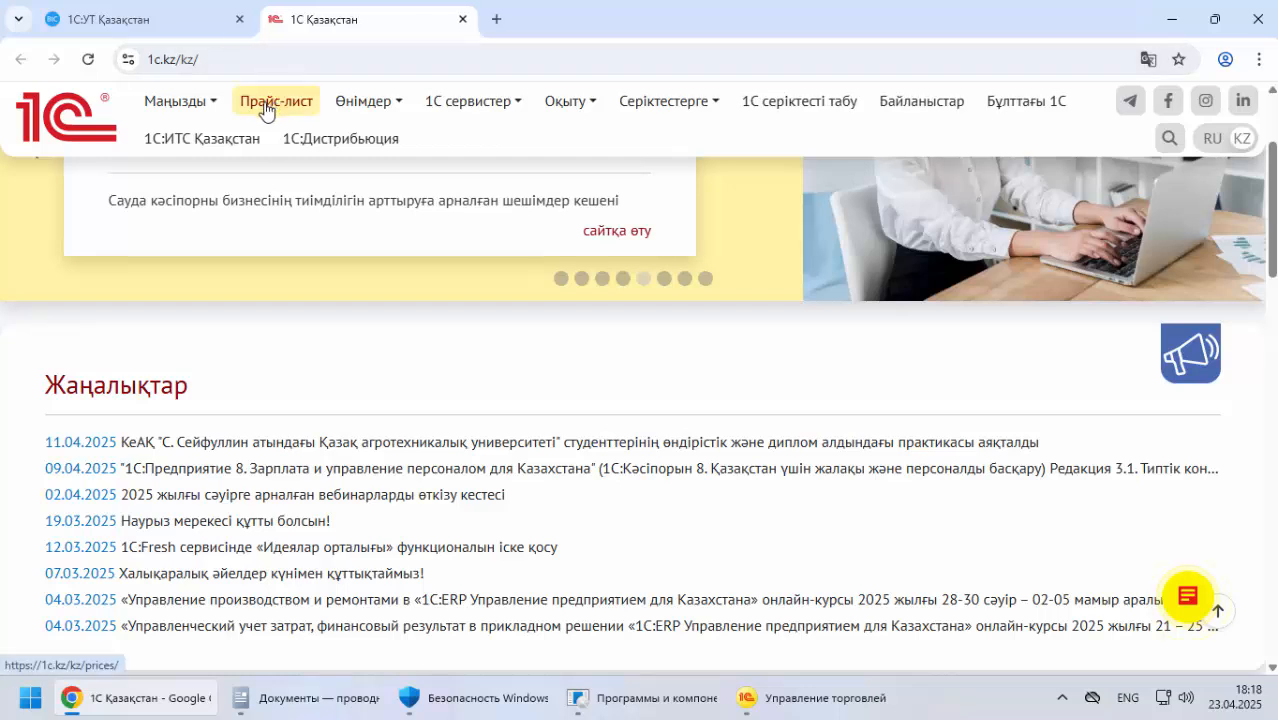
Open the Үлгілік өнімдер page of the 1С Қазақстан site and look through the Өнімдер options
left_click(366, 104)
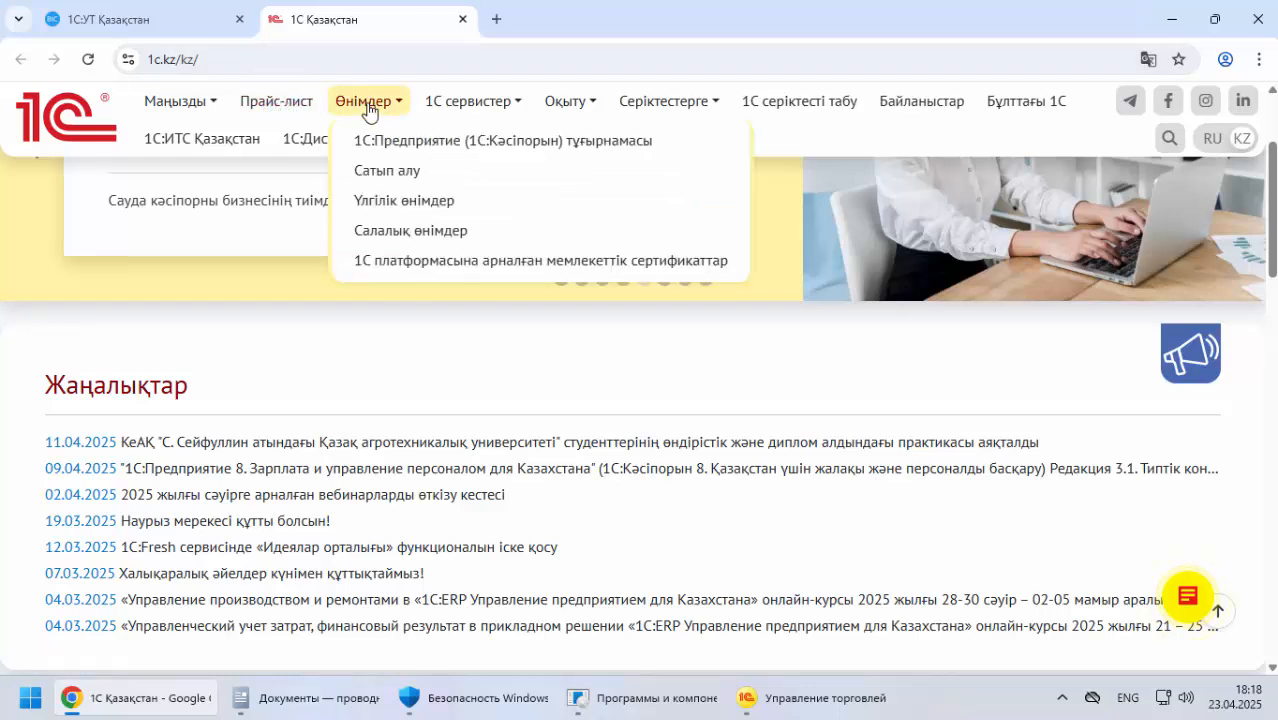
left_click(420, 204)
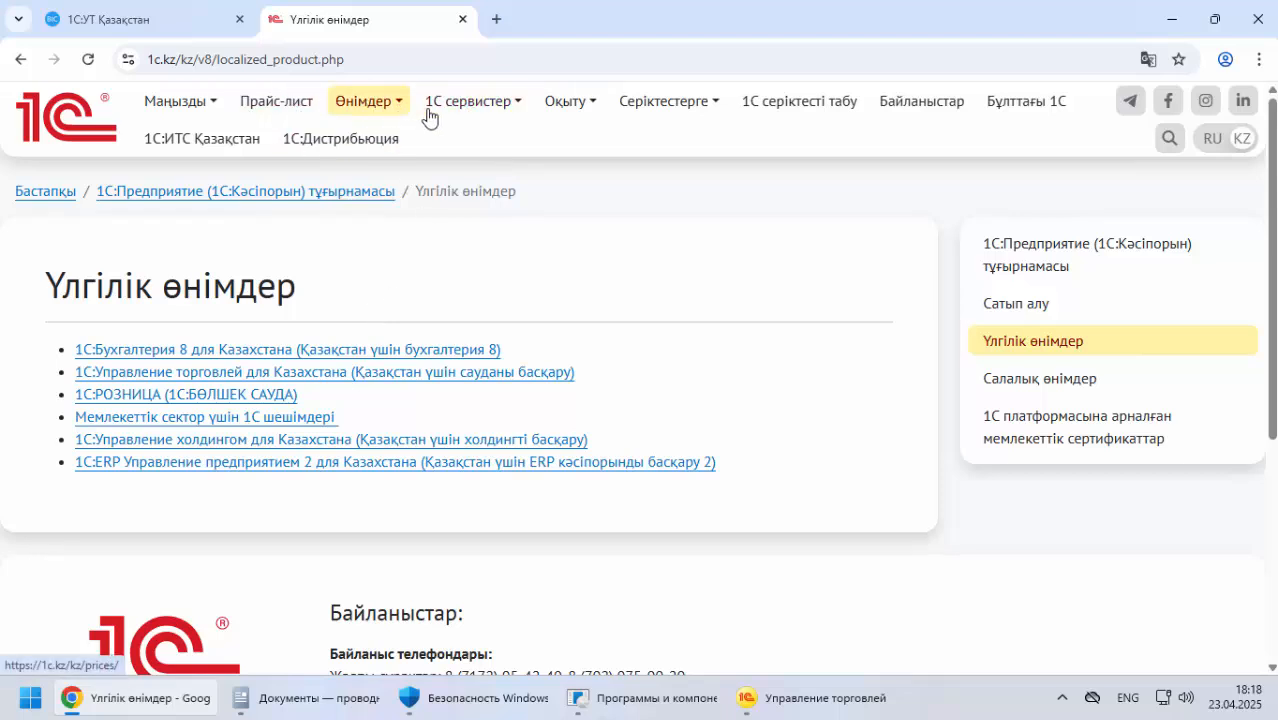
left_click(472, 106)
left_click(398, 101)
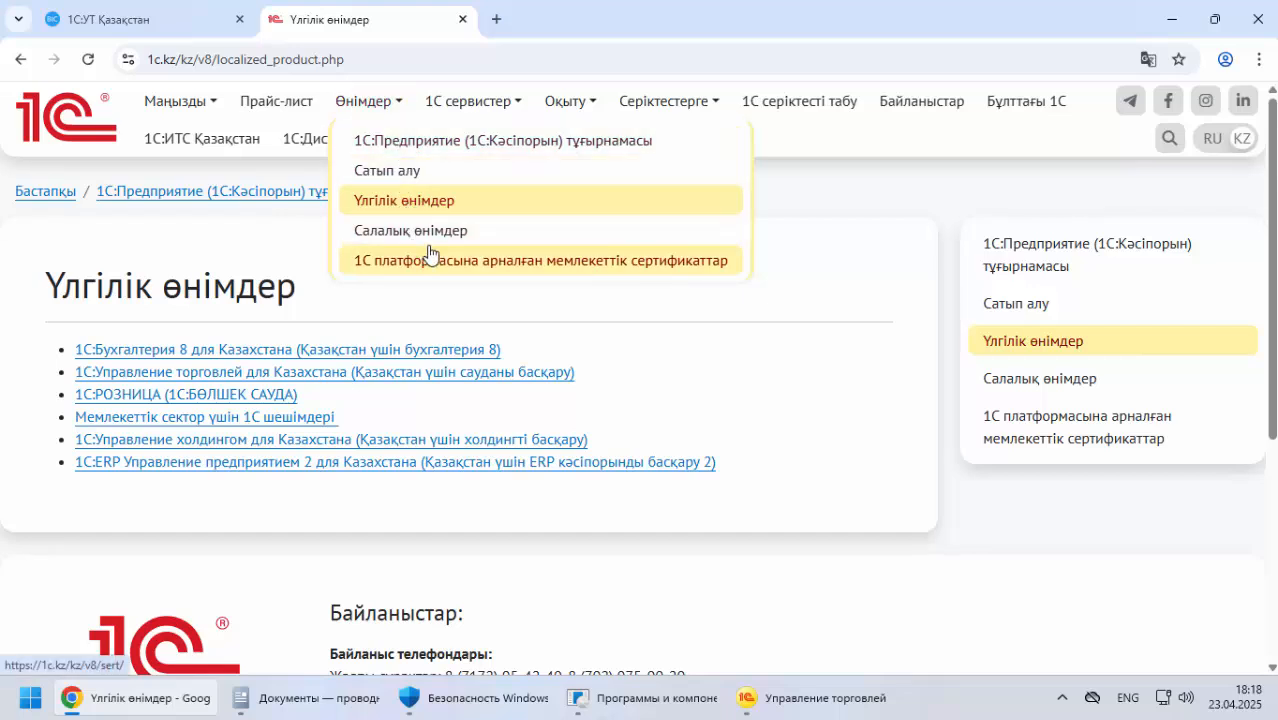
Switch the 1С site to Russian and open the online demo of 1С:Управление торговлей для Казахстана, редакция 3.4
left_click(1211, 137)
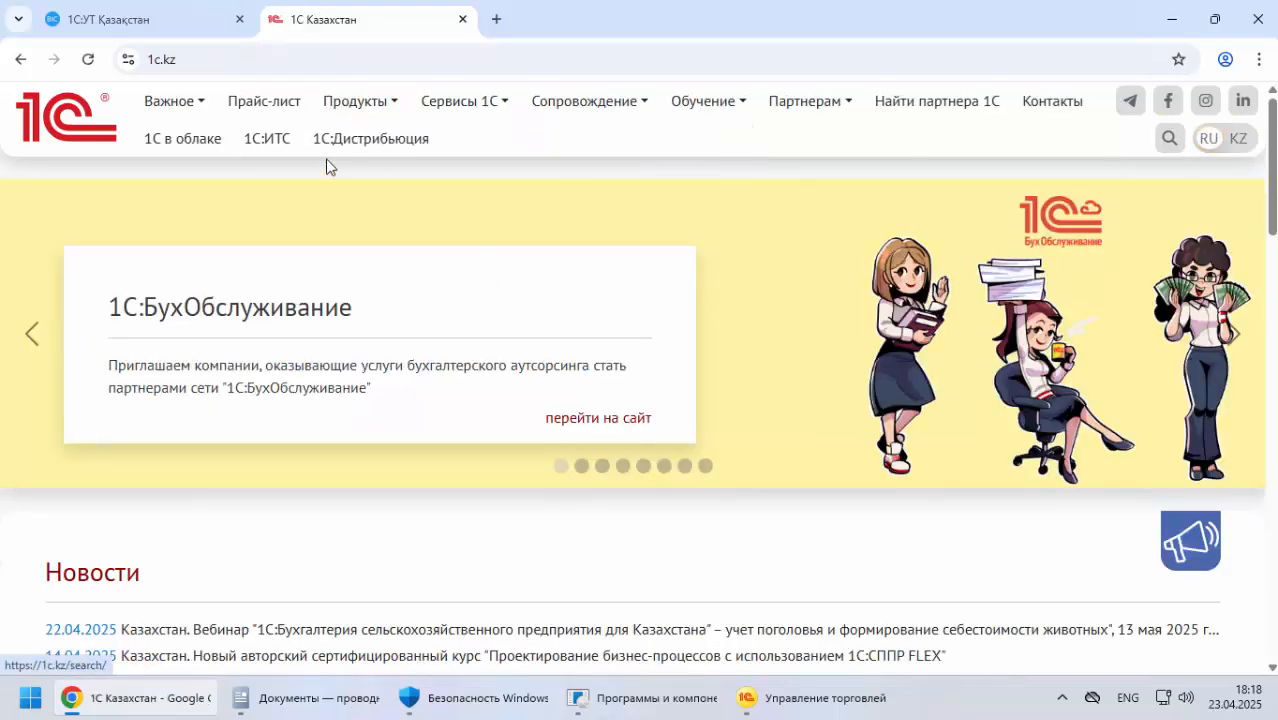
left_click(374, 104)
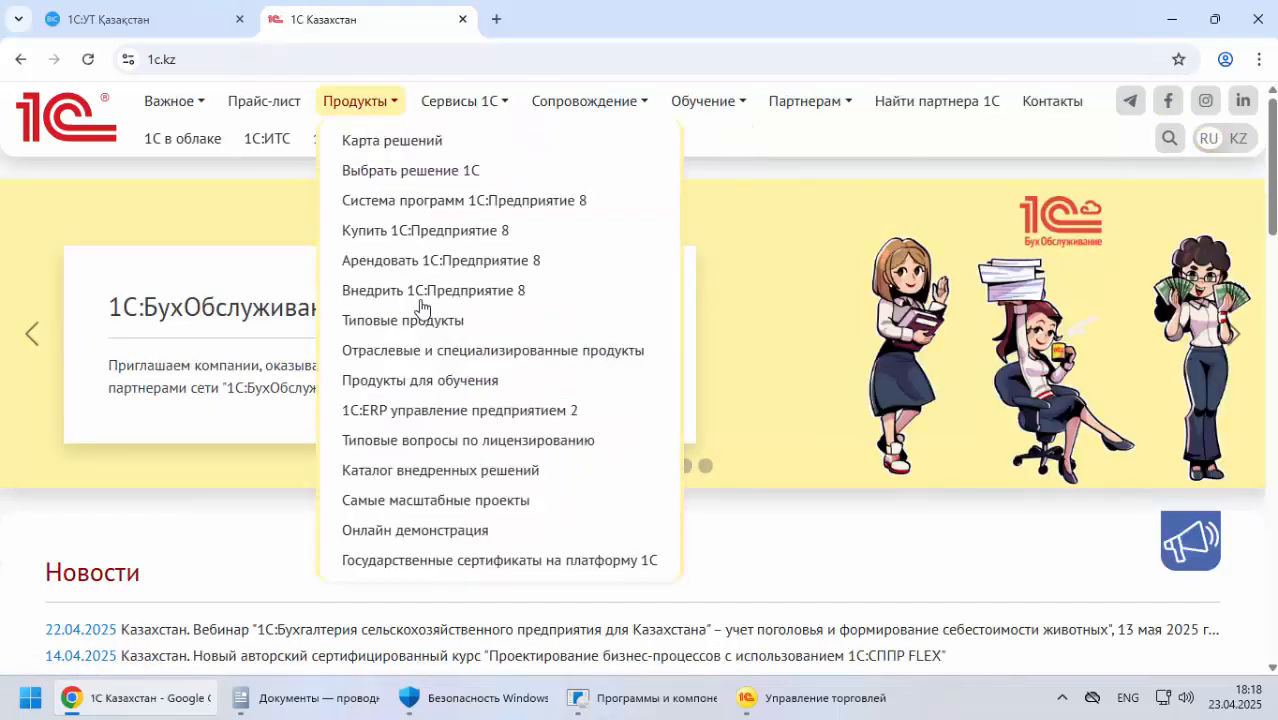
left_click(460, 533)
scroll(325, 420, "down", 4)
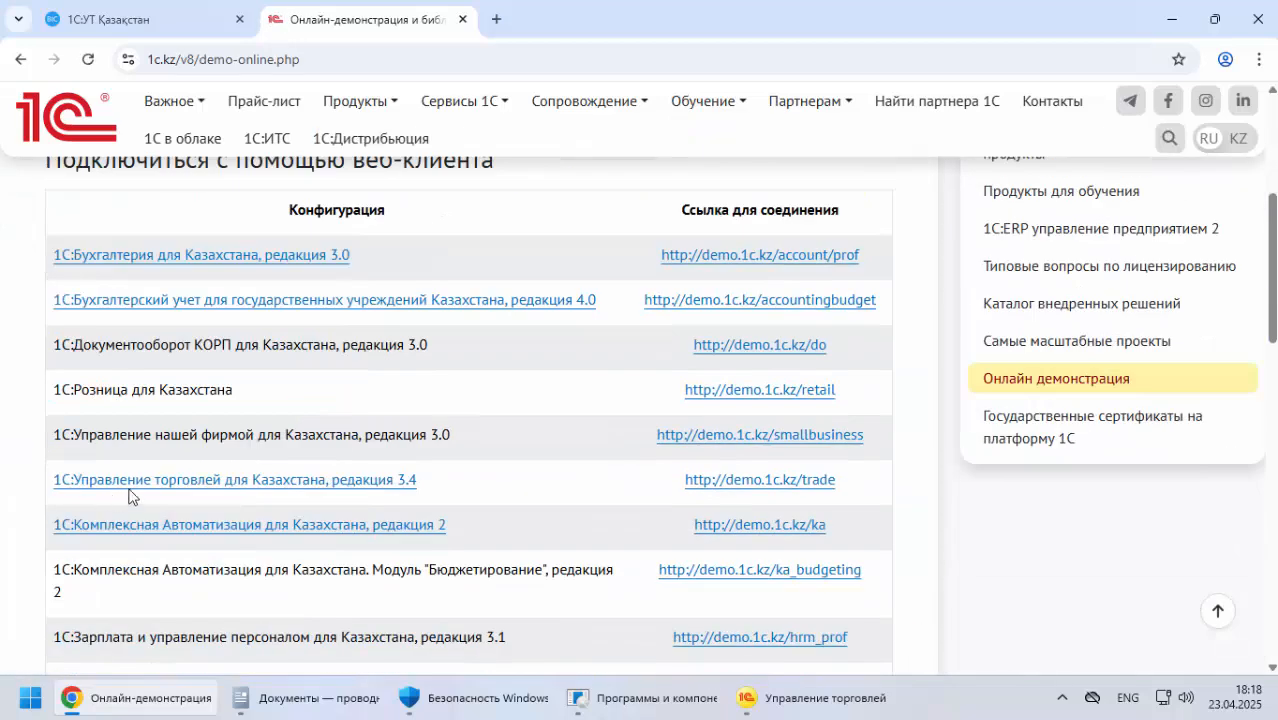
left_click(753, 485)
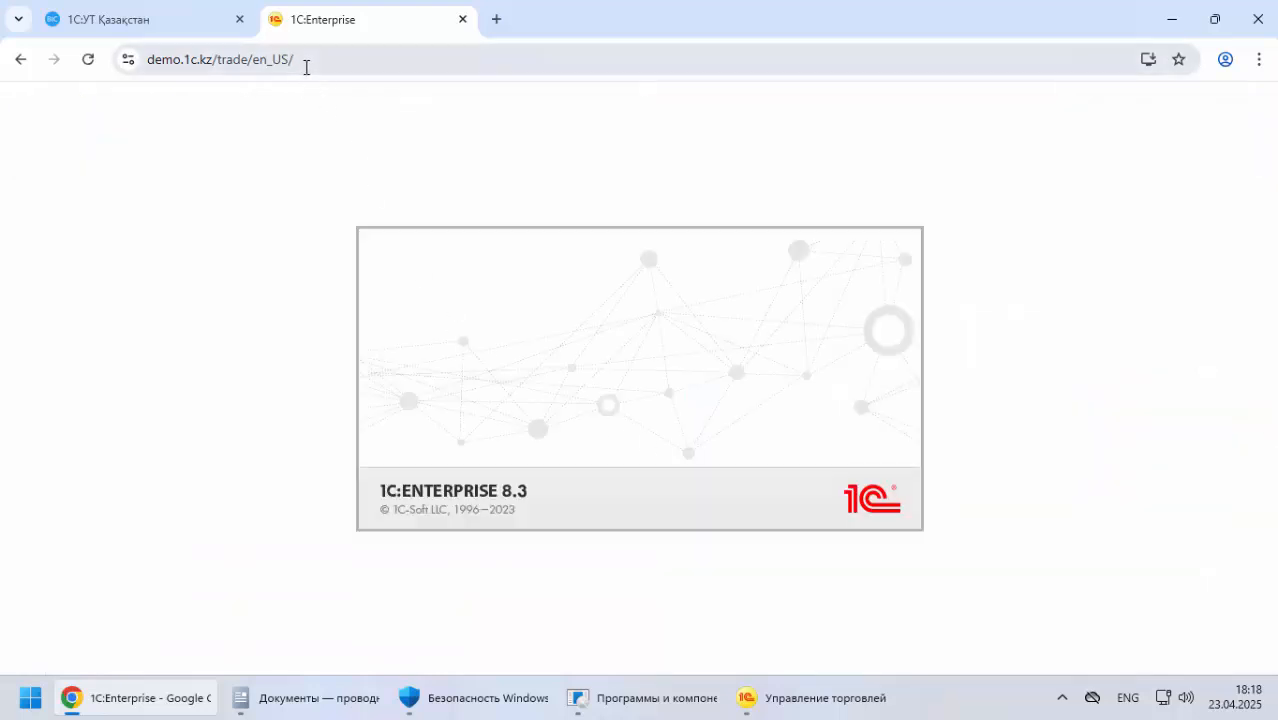
Log in to the demo base as the first Администратор user and open the Организации list from НСИ и администрирование
left_click(306, 67)
left_click(826, 352)
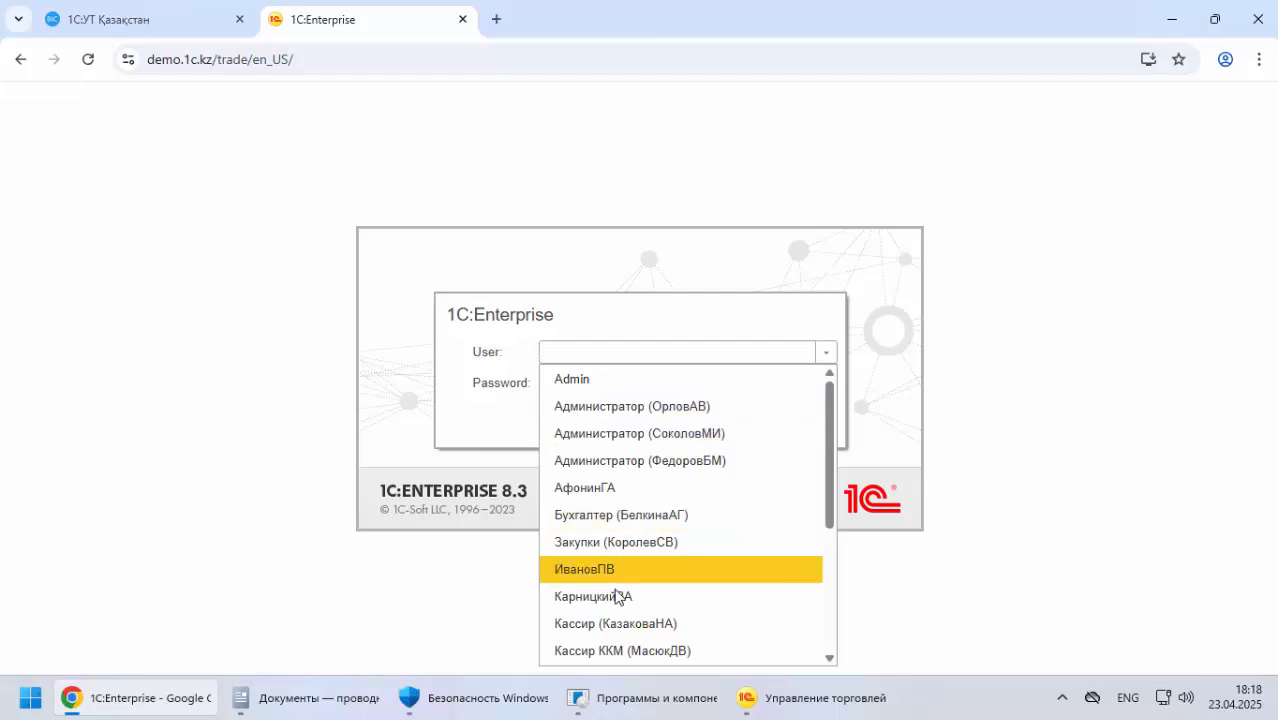
scroll(622, 594, "down", 3)
scroll(625, 547, "up", 3)
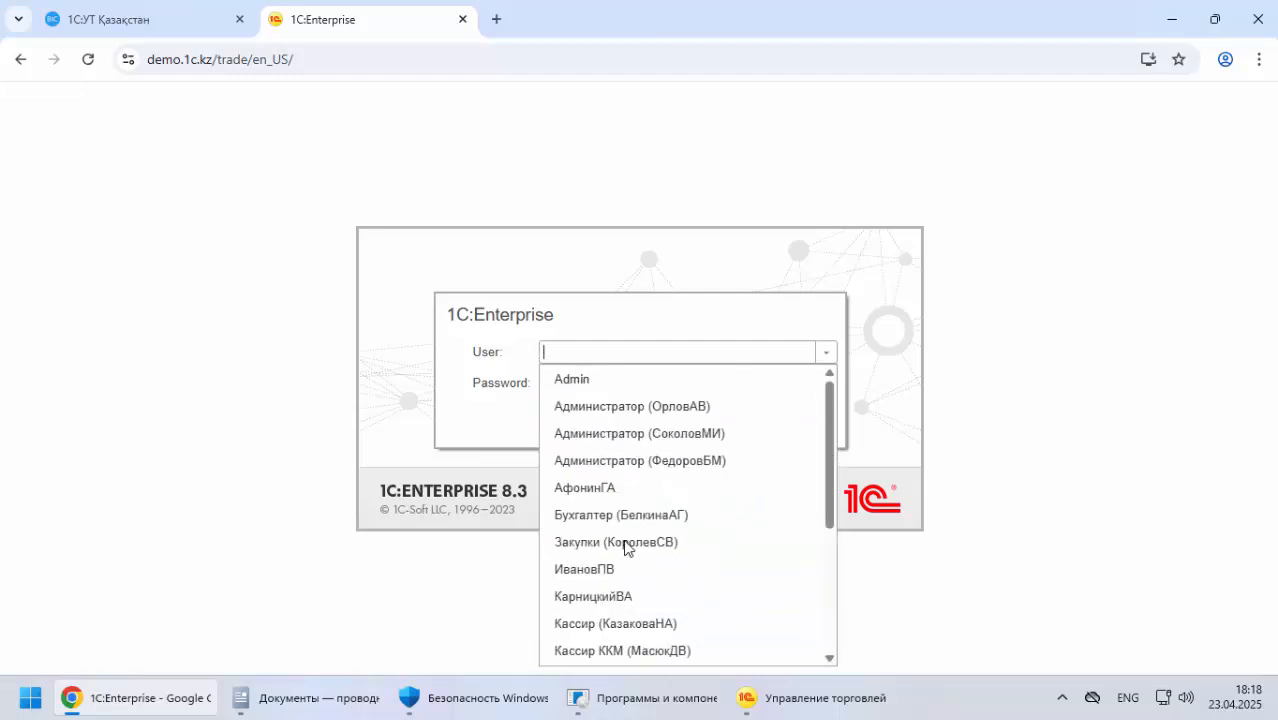
left_click(625, 412)
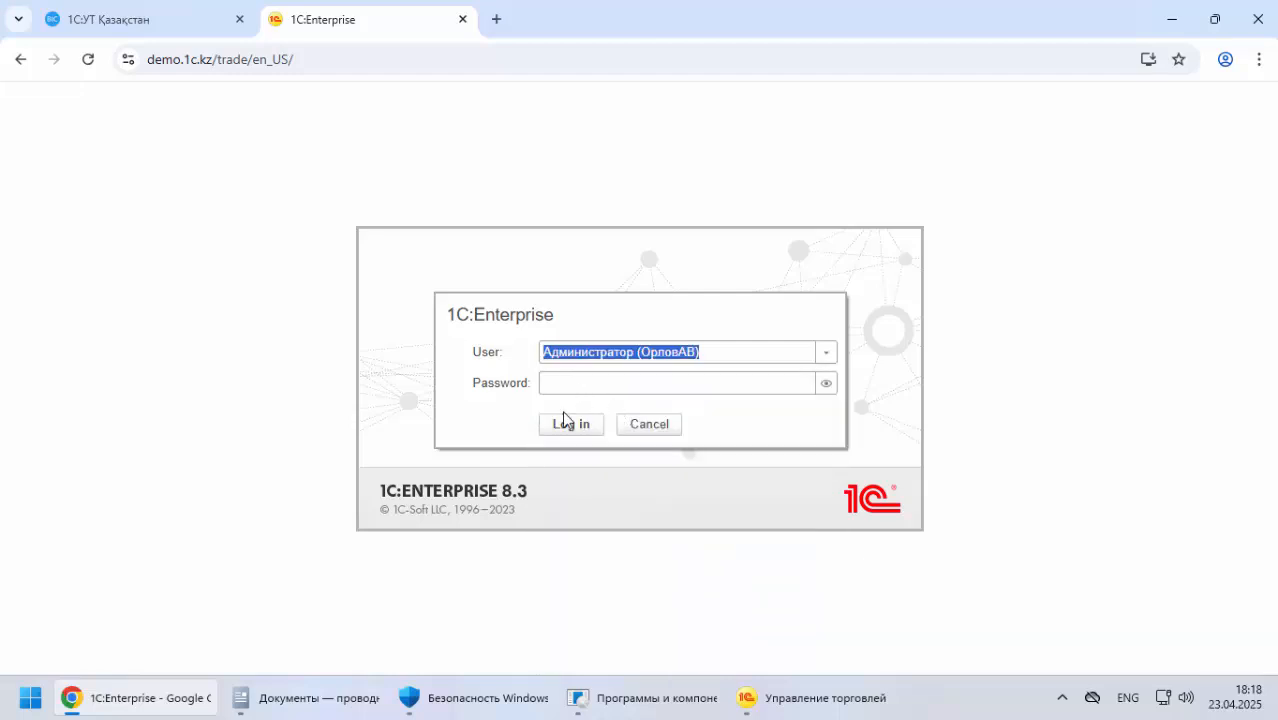
left_click(571, 425)
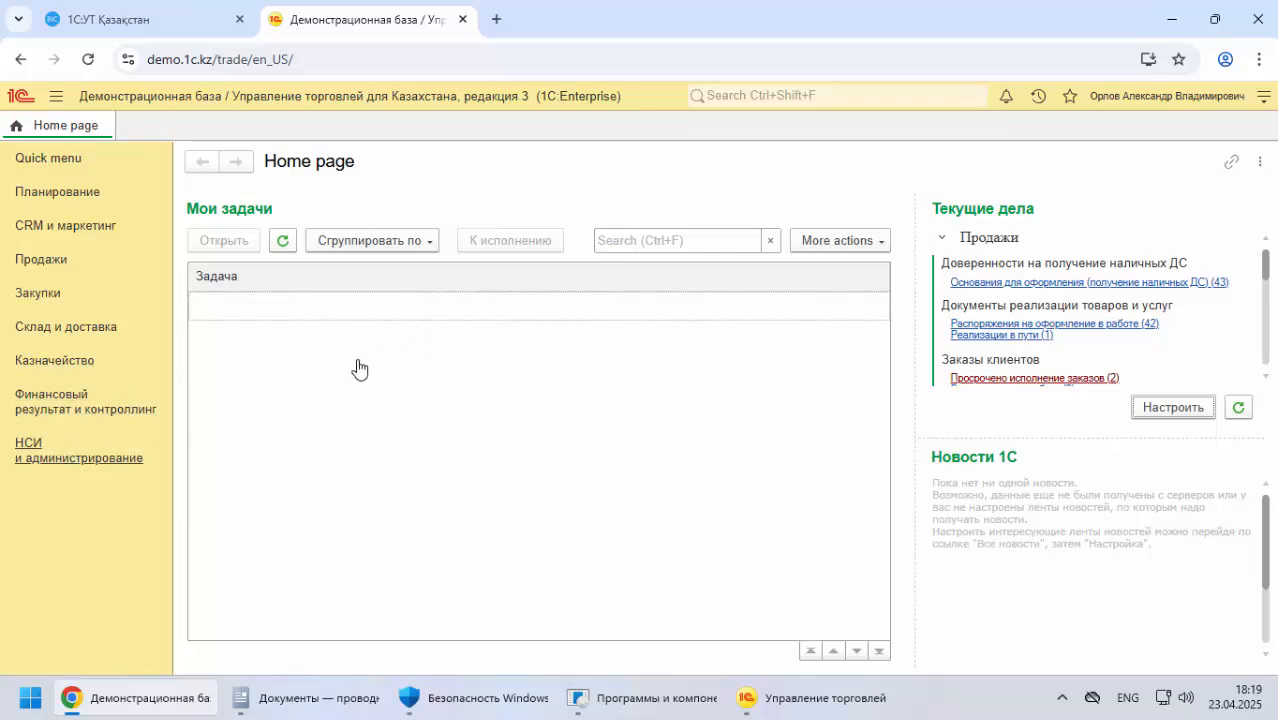
left_click(130, 450)
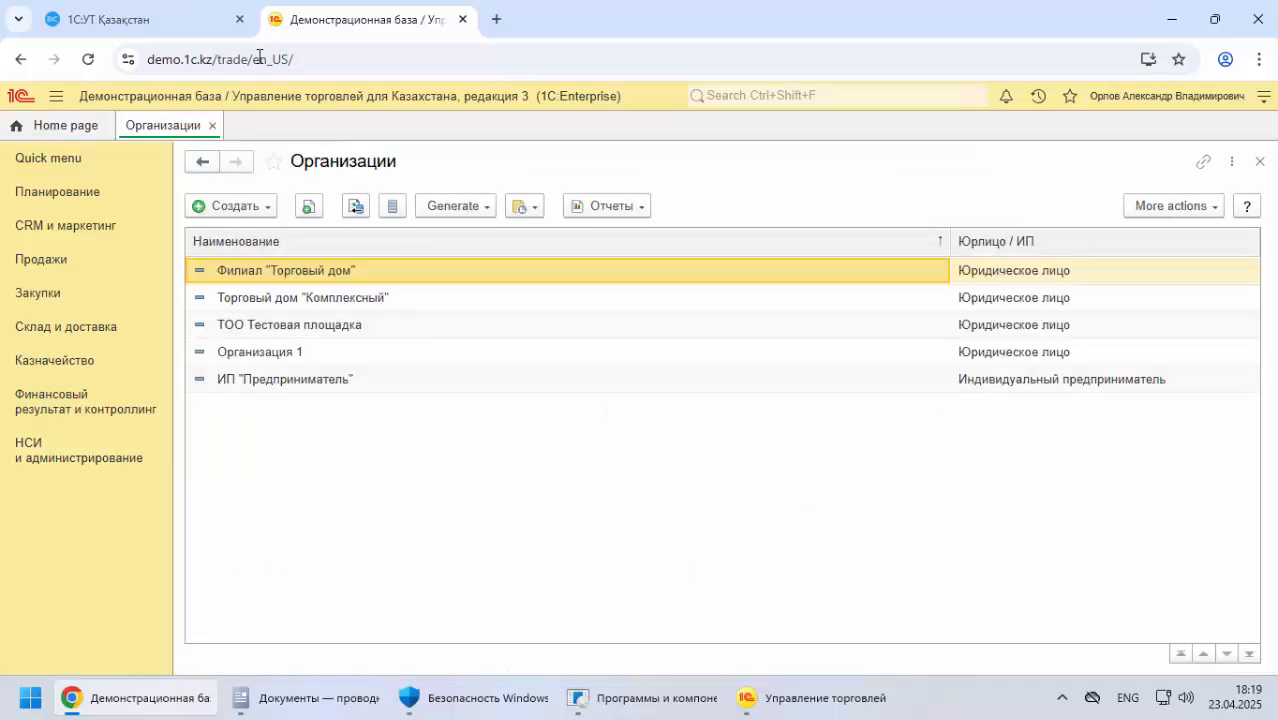
Return to the documentation and look back through it to the module list and summary in the Іске қосу section
left_click(176, 22)
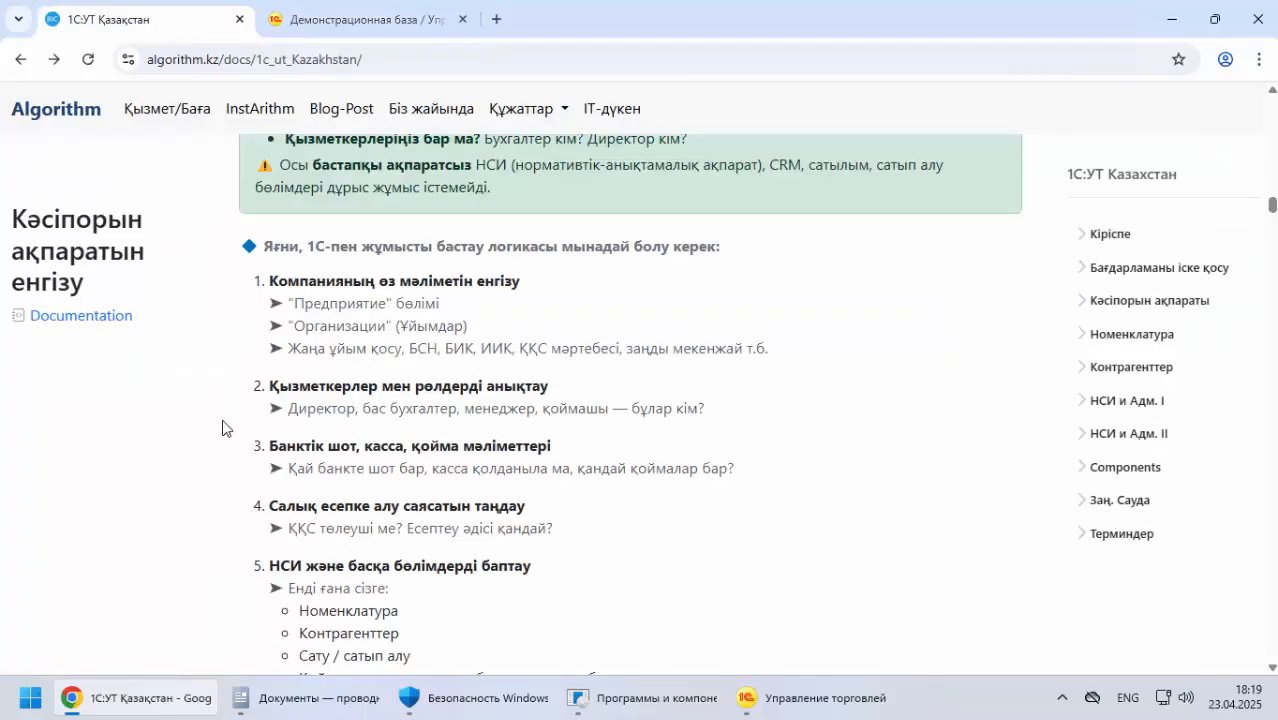
scroll(222, 428, "down", 3)
scroll(221, 420, "up", 5)
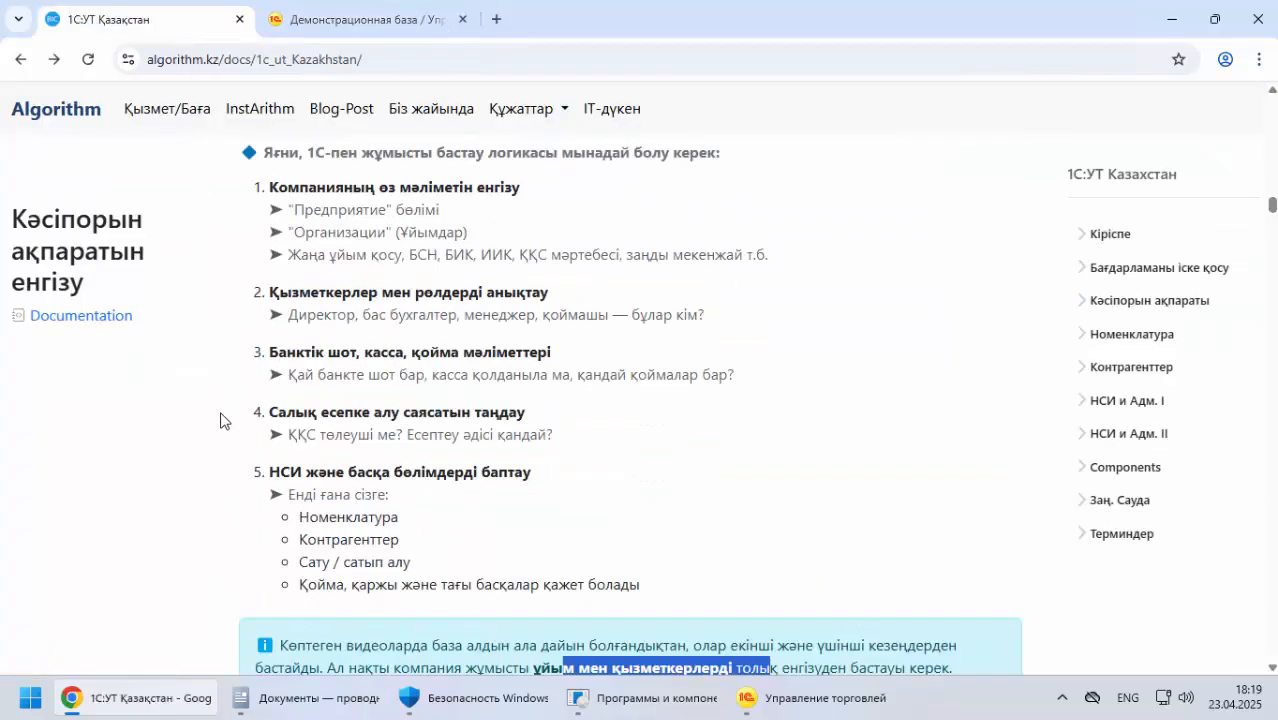
scroll(221, 420, "down", 2)
scroll(221, 420, "down", 2)
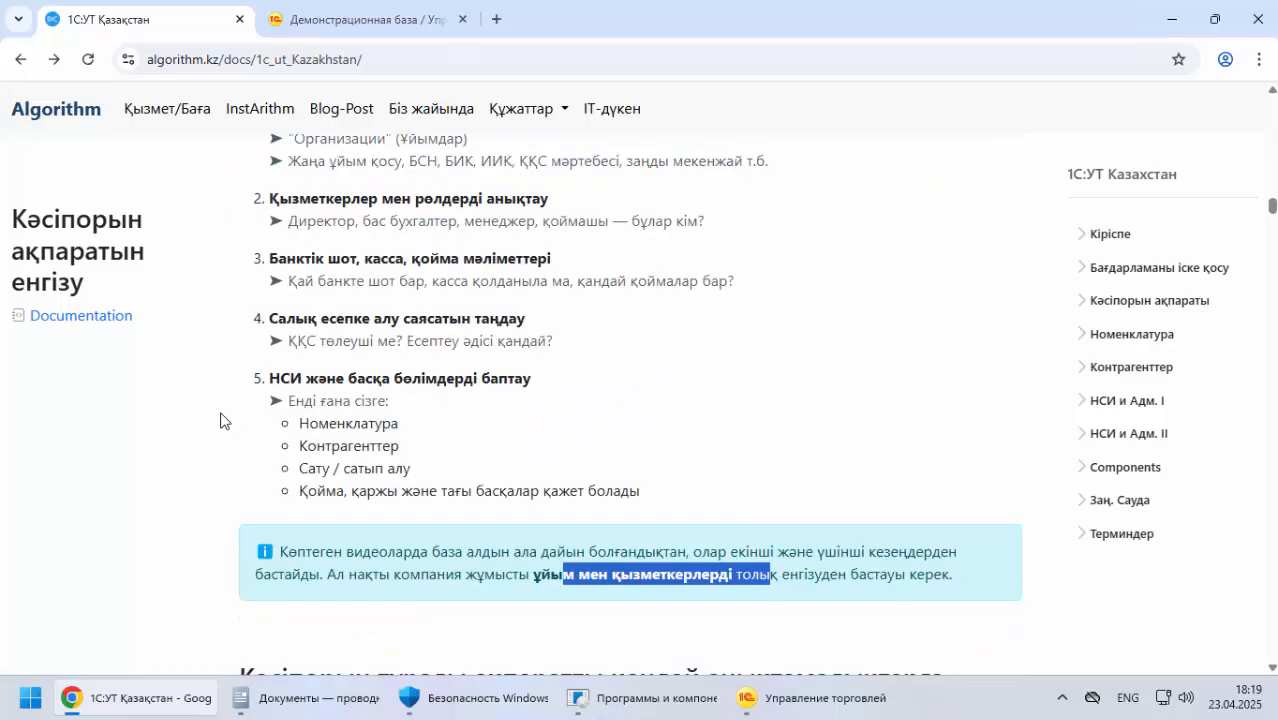
scroll(221, 420, "up", 12)
scroll(221, 420, "up", 15)
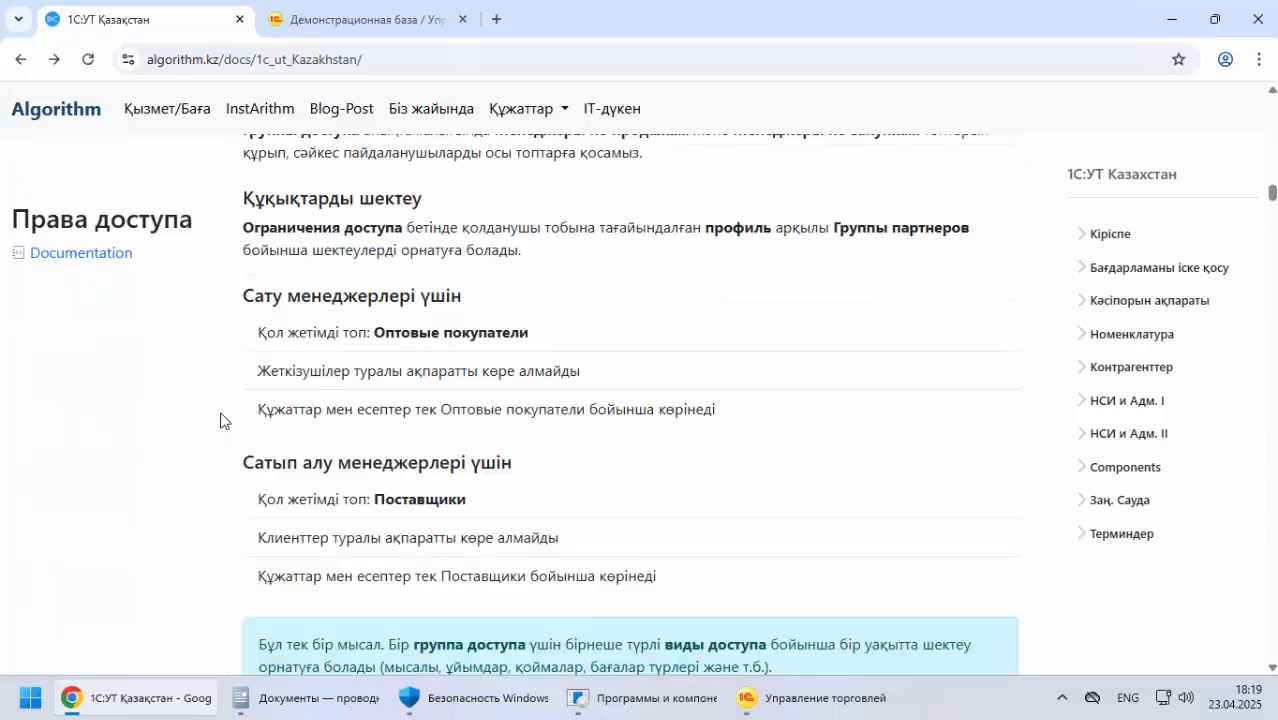
scroll(221, 420, "up", 15)
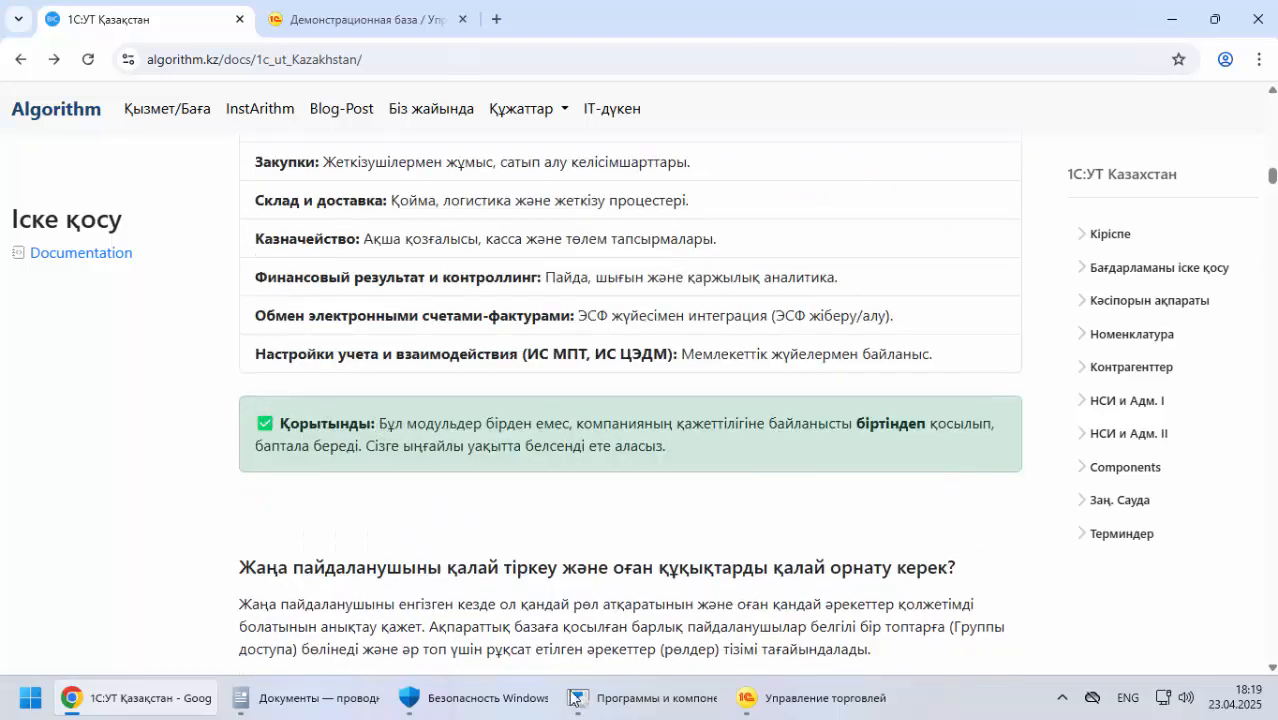
Switch to the local Управление торговлей base, view the НСИ и администрирование section, and close it
left_click(790, 697)
left_click(74, 328)
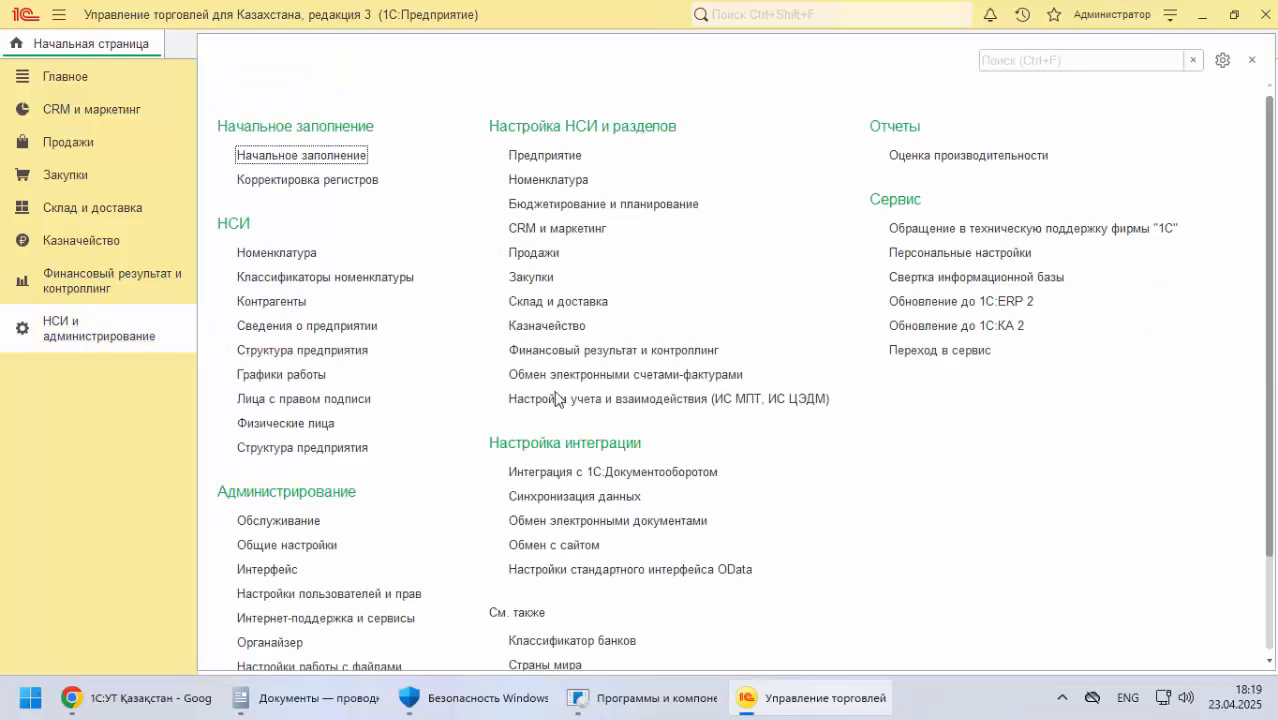
left_click(1252, 60)
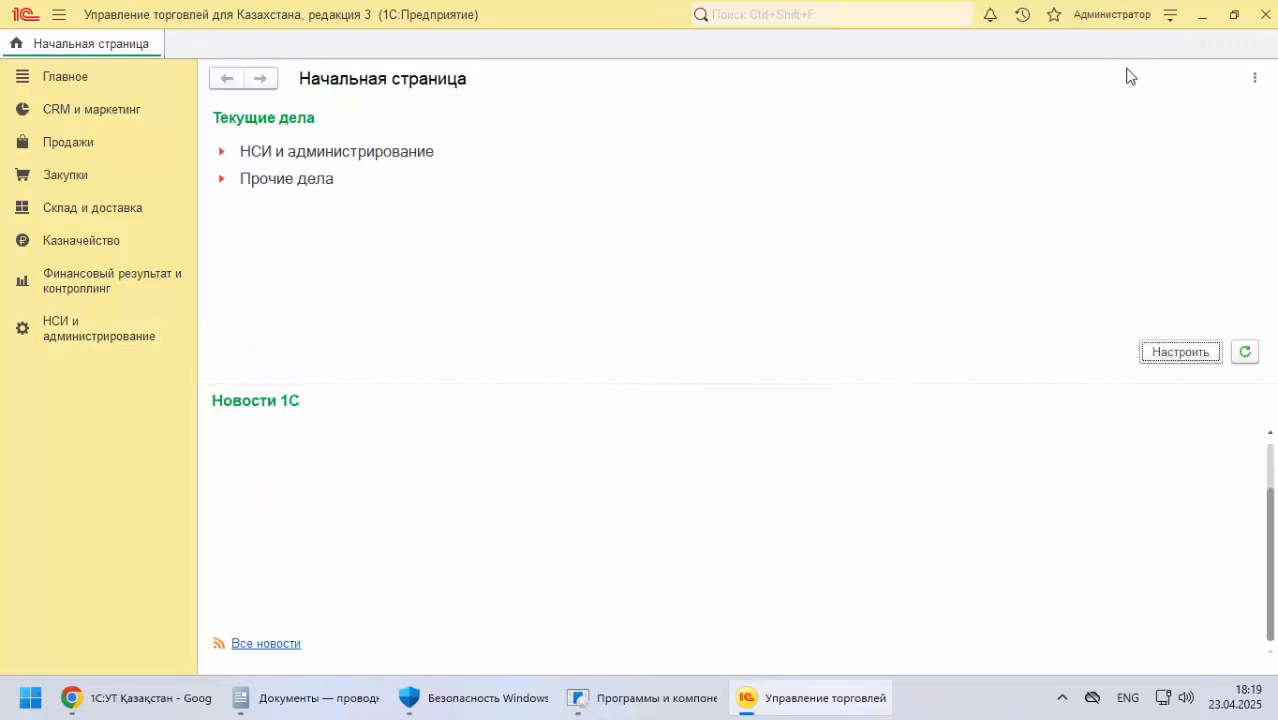
Return to the documentation and read the Қорытынды summary on enabling modules gradually, along with the module list above it
left_click(1203, 15)
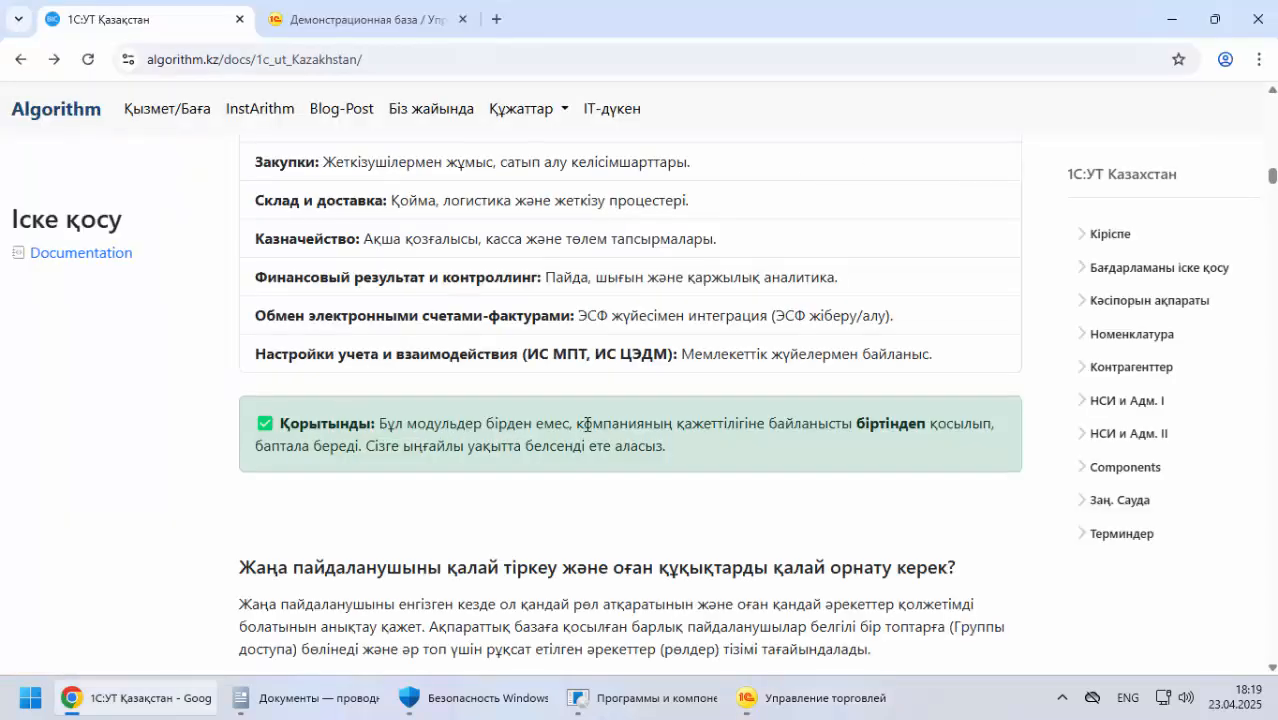
left_click_drag(587, 424, 983, 428)
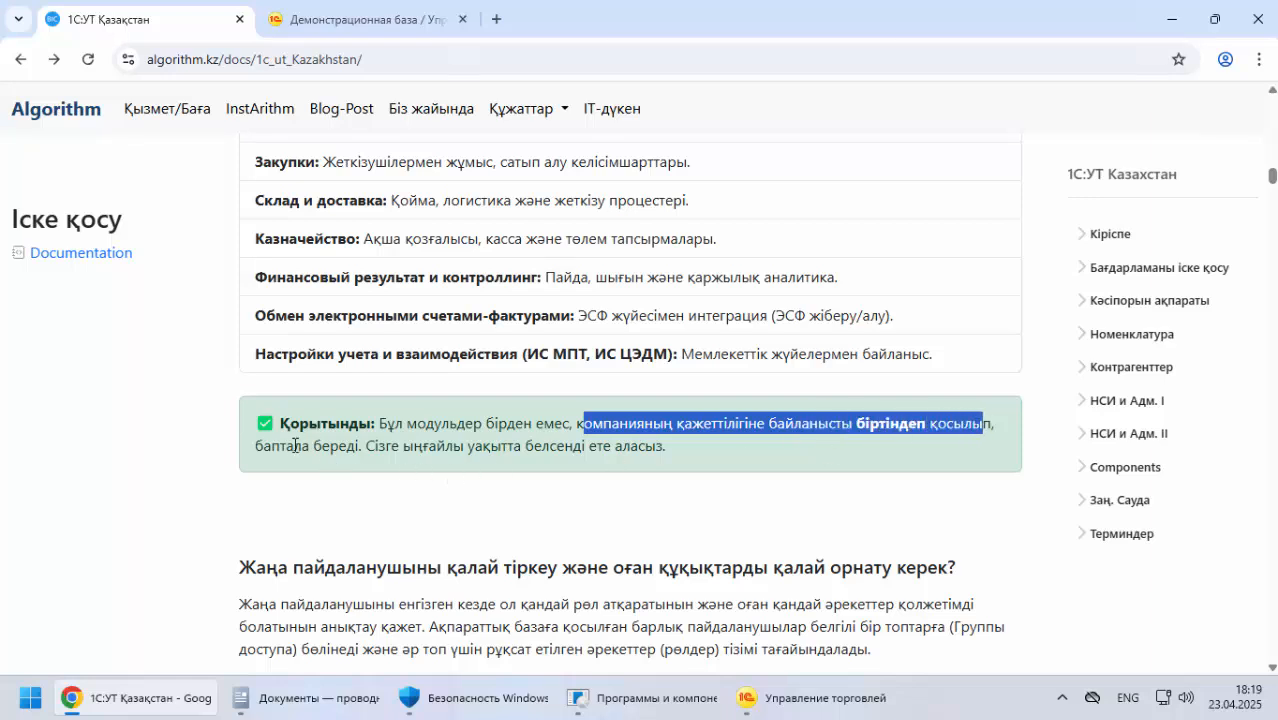
left_click_drag(294, 445, 666, 449)
scroll(240, 450, "up", 5)
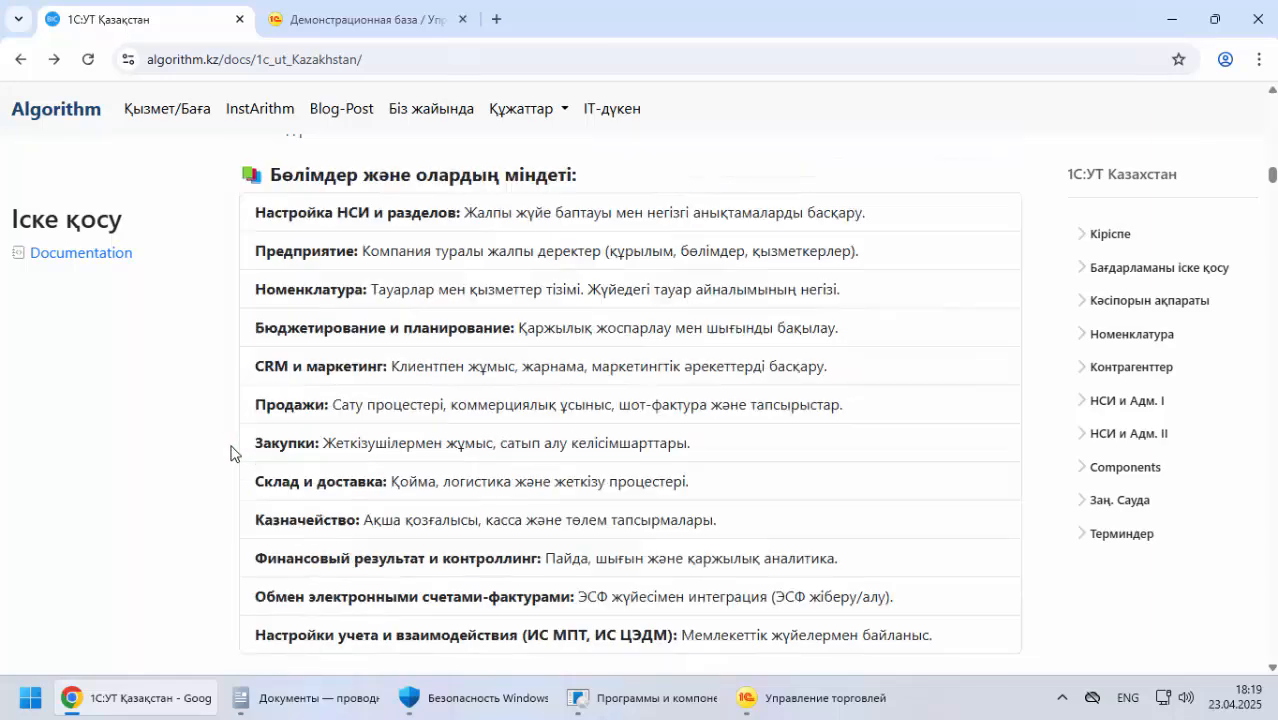
Move on to the Компания туралы section and read the sample company's name and description for ТОО "TechnoQaz"
scroll(233, 451, "down", 8)
scroll(231, 453, "down", 20)
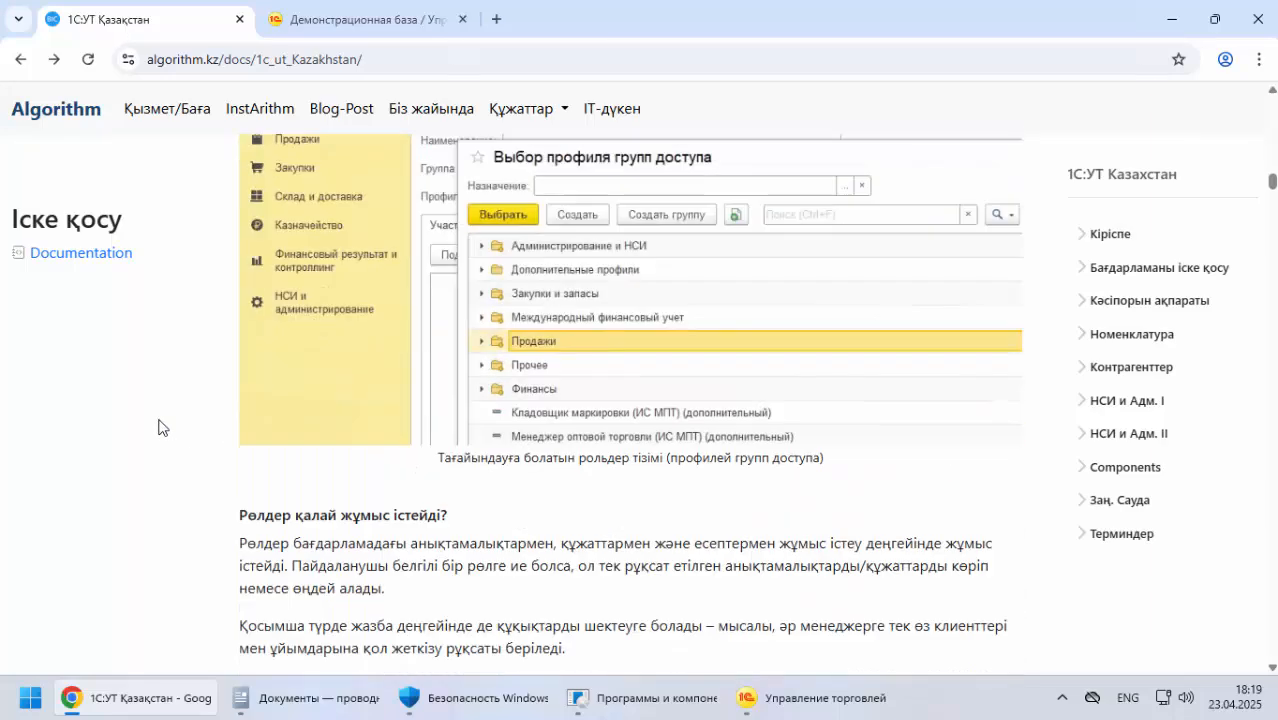
scroll(158, 405, "down", 10)
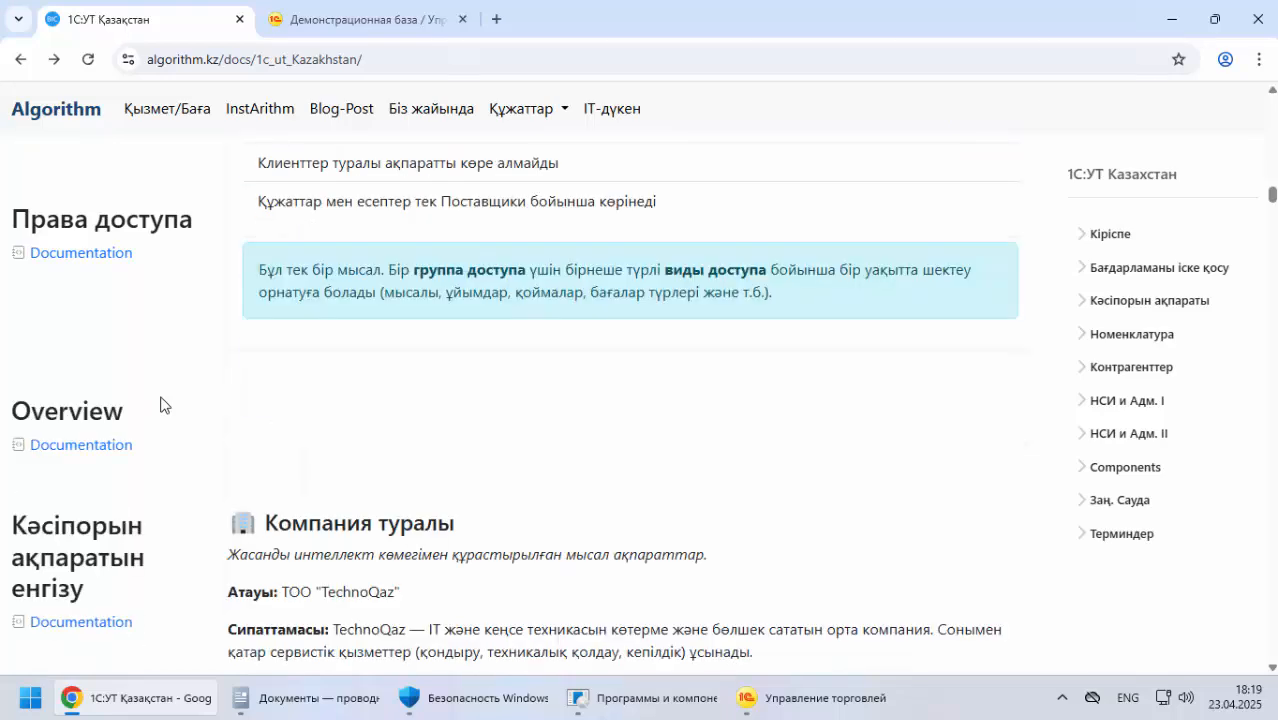
scroll(160, 405, "up", 2)
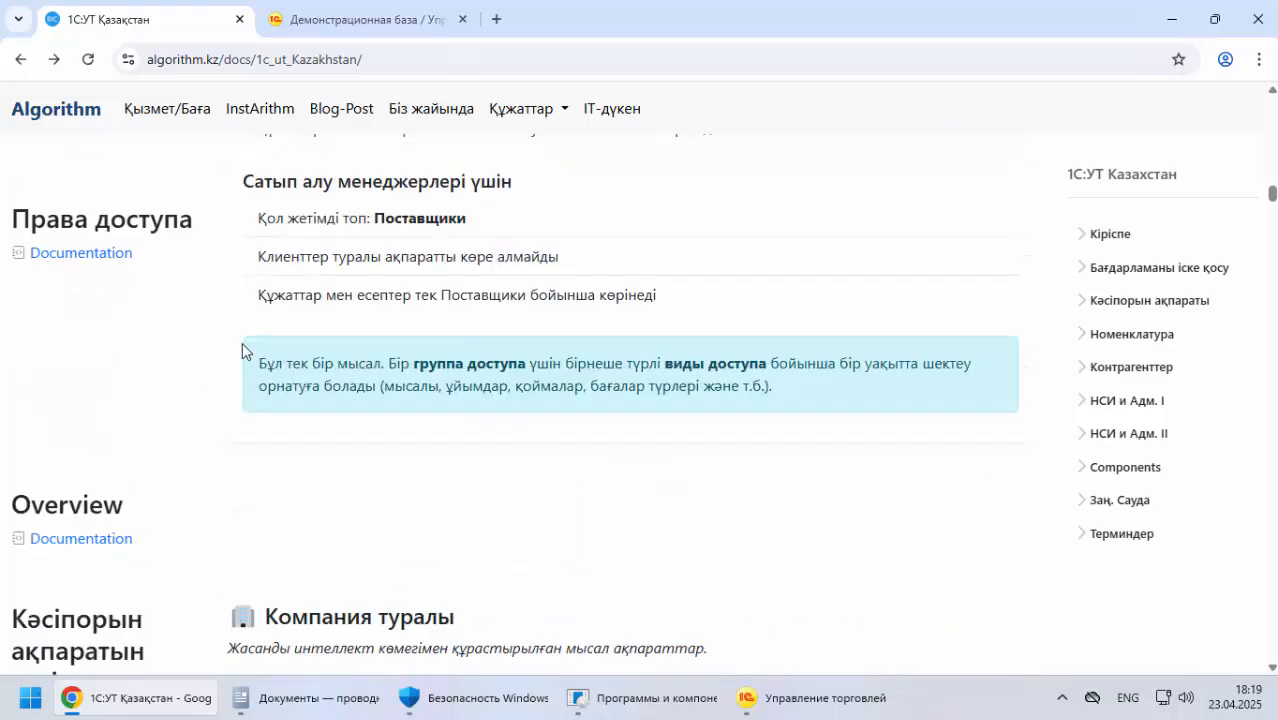
scroll(242, 344, "down", 3)
left_click_drag(289, 333, 512, 342)
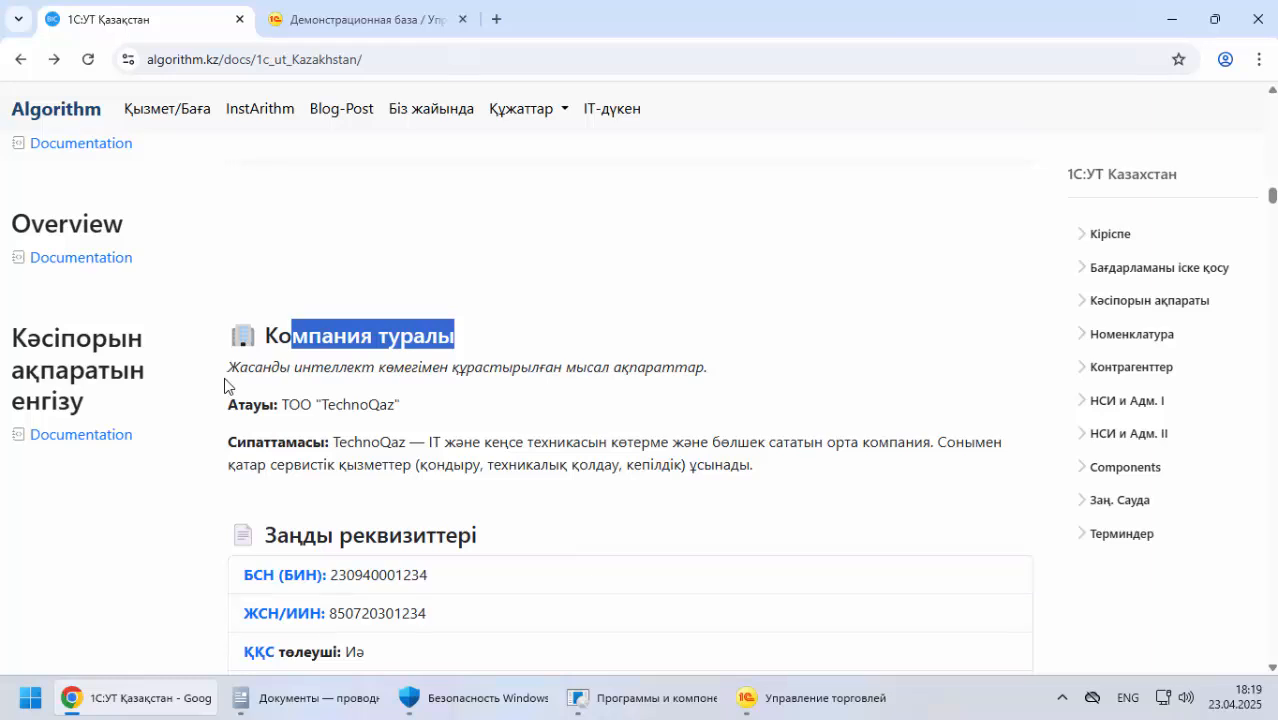
left_click_drag(248, 368, 652, 372)
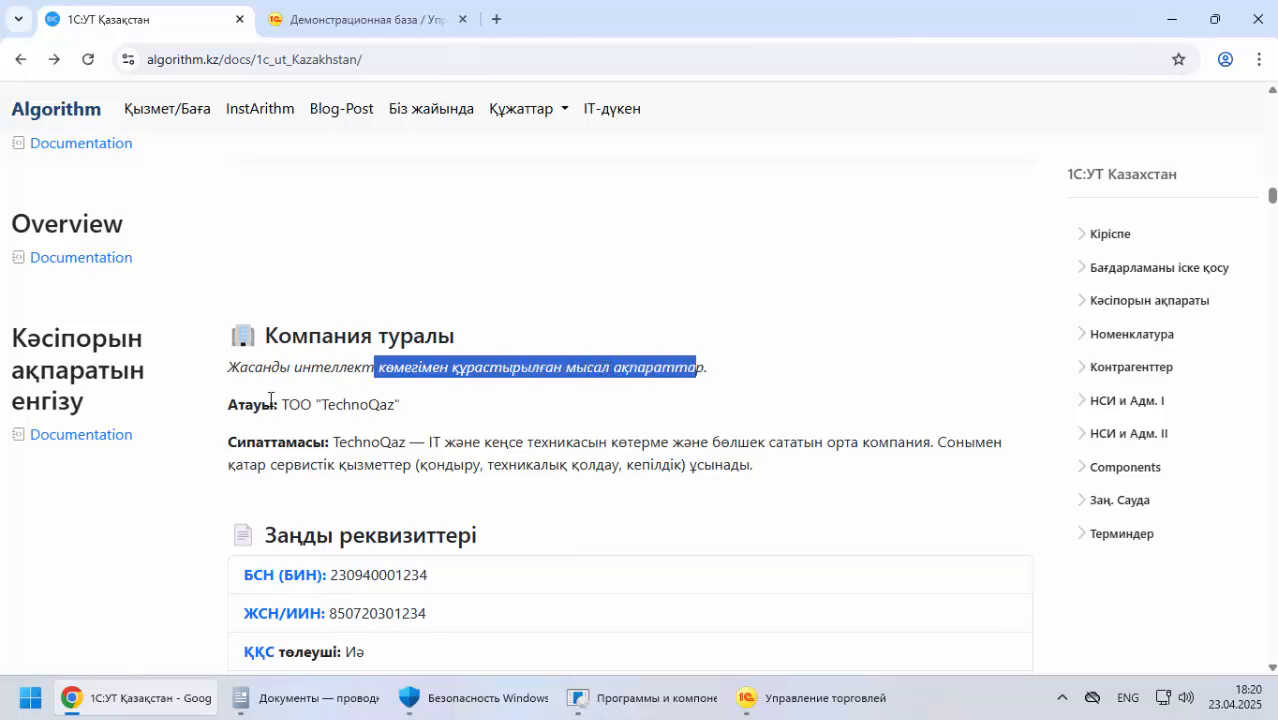
left_click_drag(226, 413, 404, 406)
scroll(236, 367, "down", 1)
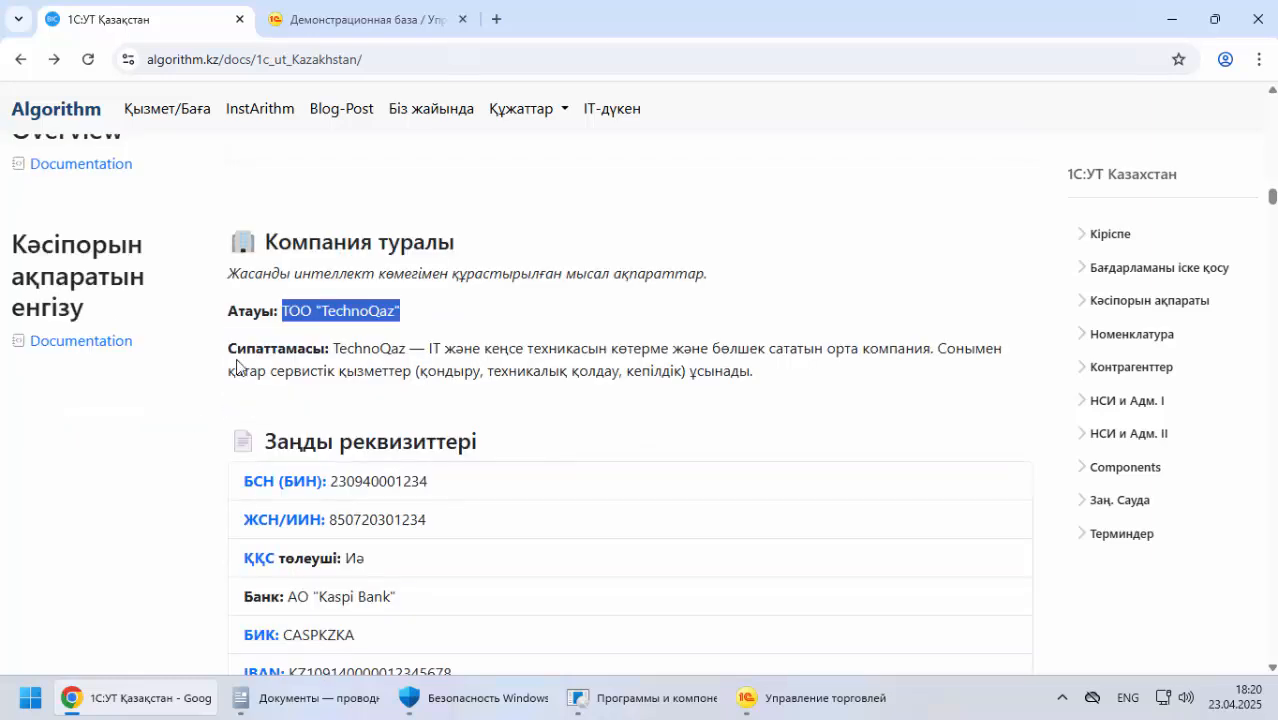
left_click_drag(425, 352, 921, 350)
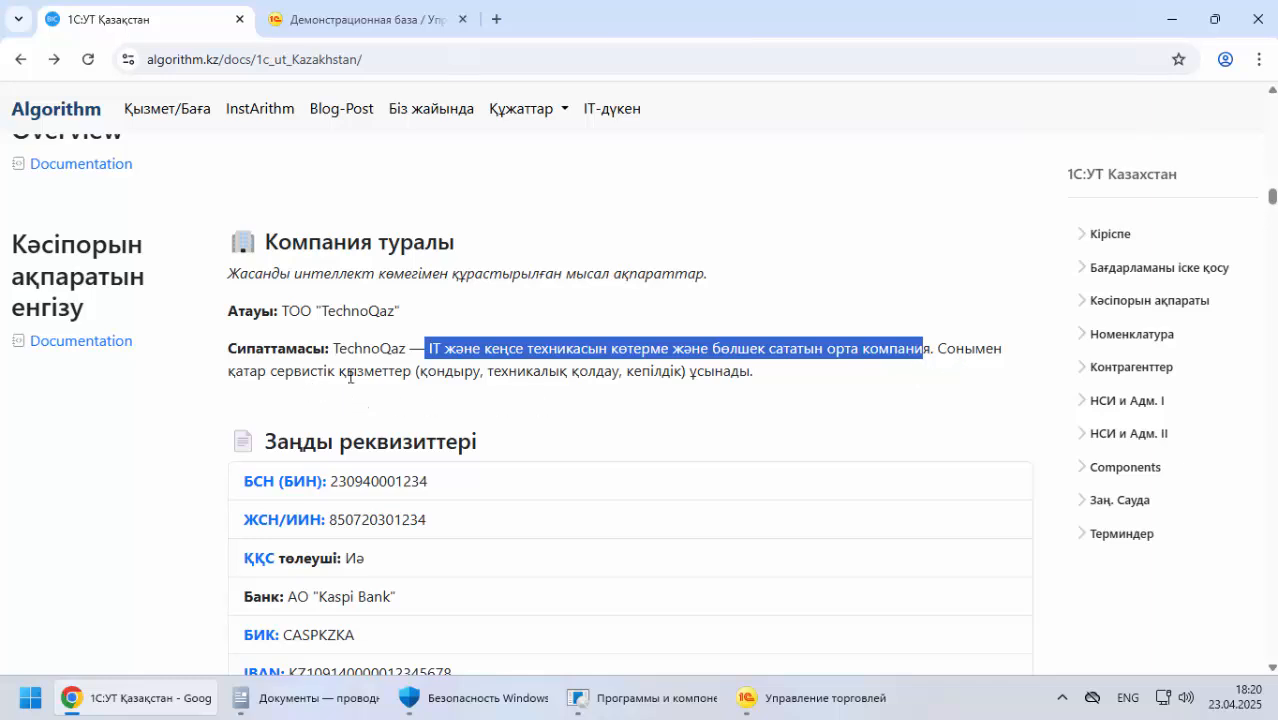
left_click_drag(311, 372, 786, 379)
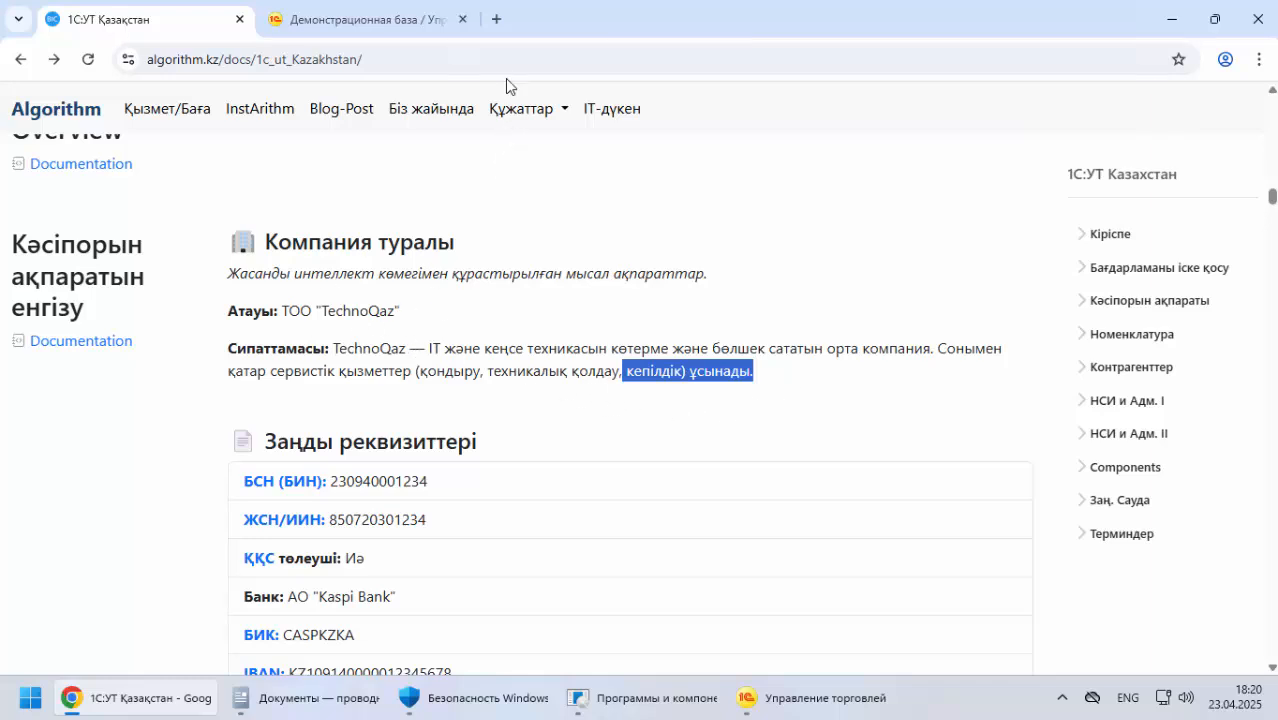
Open algorithm.kz in a new browser tab and look through the product catalogue of its IT-дүкен store
left_click(497, 19)
type("alg")
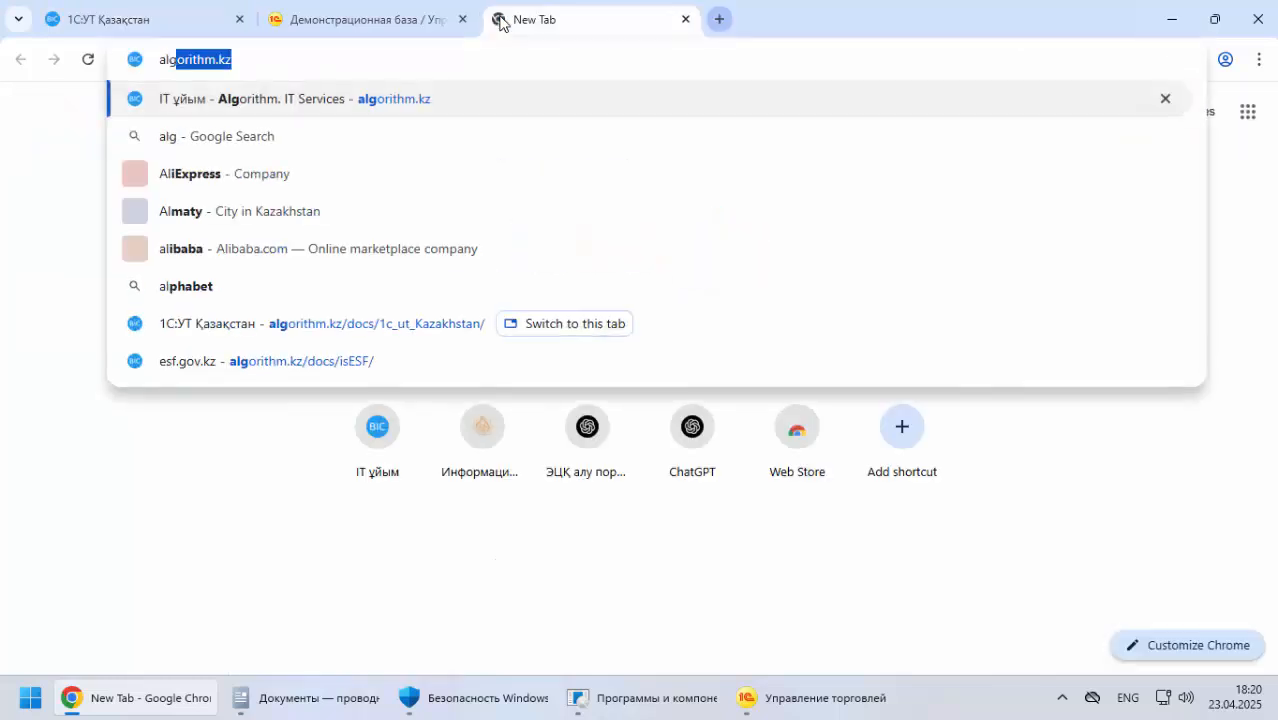
key("Return")
left_click(606, 118)
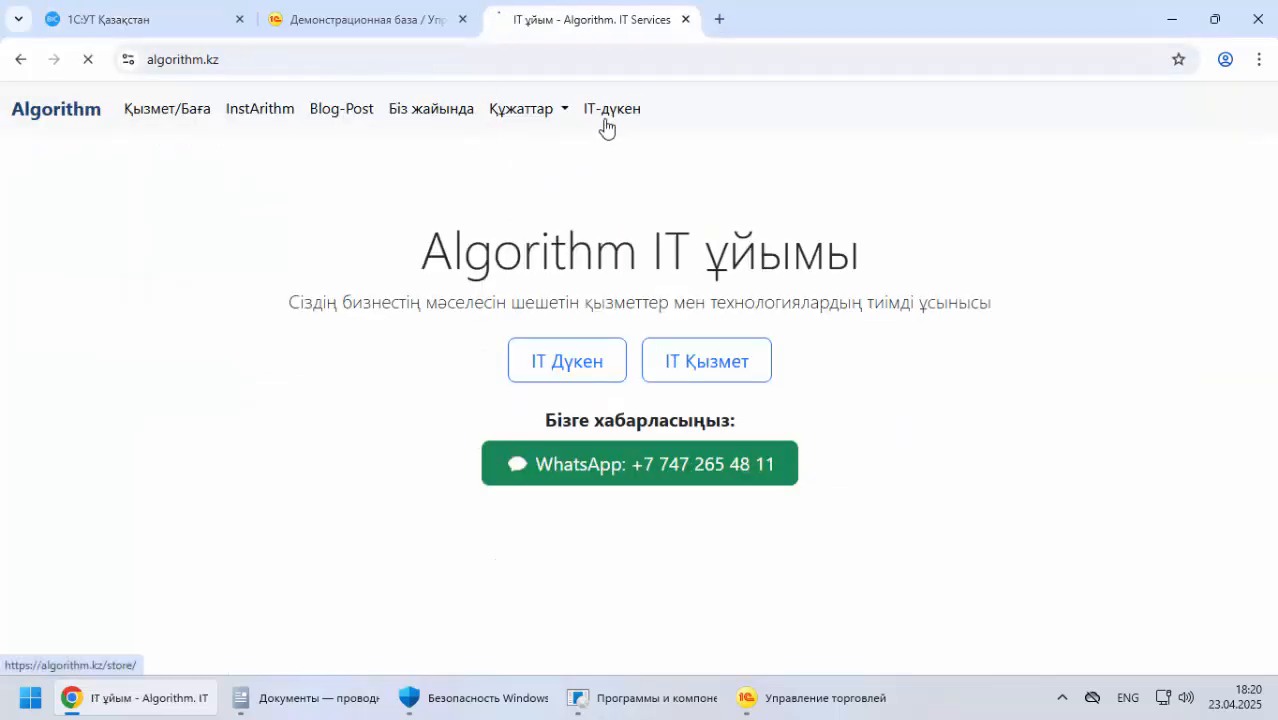
scroll(150, 312, "down", 5)
scroll(495, 393, "down", 15)
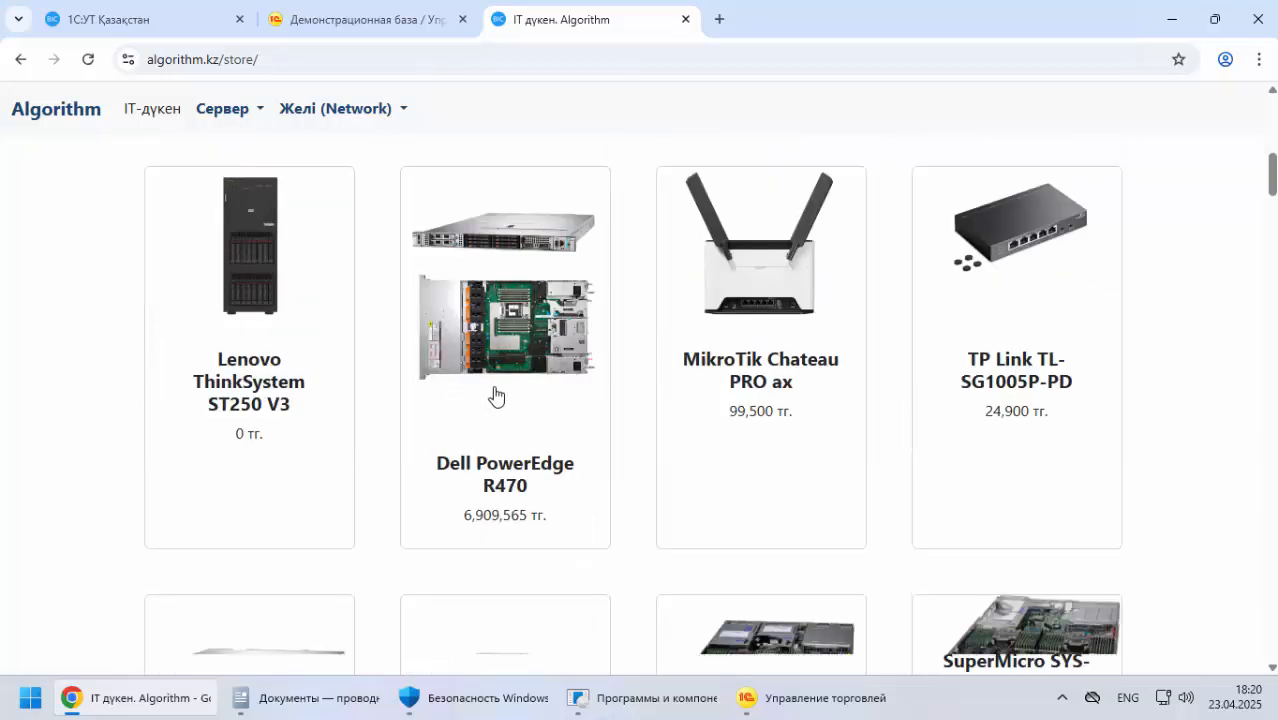
scroll(503, 392, "down", 20)
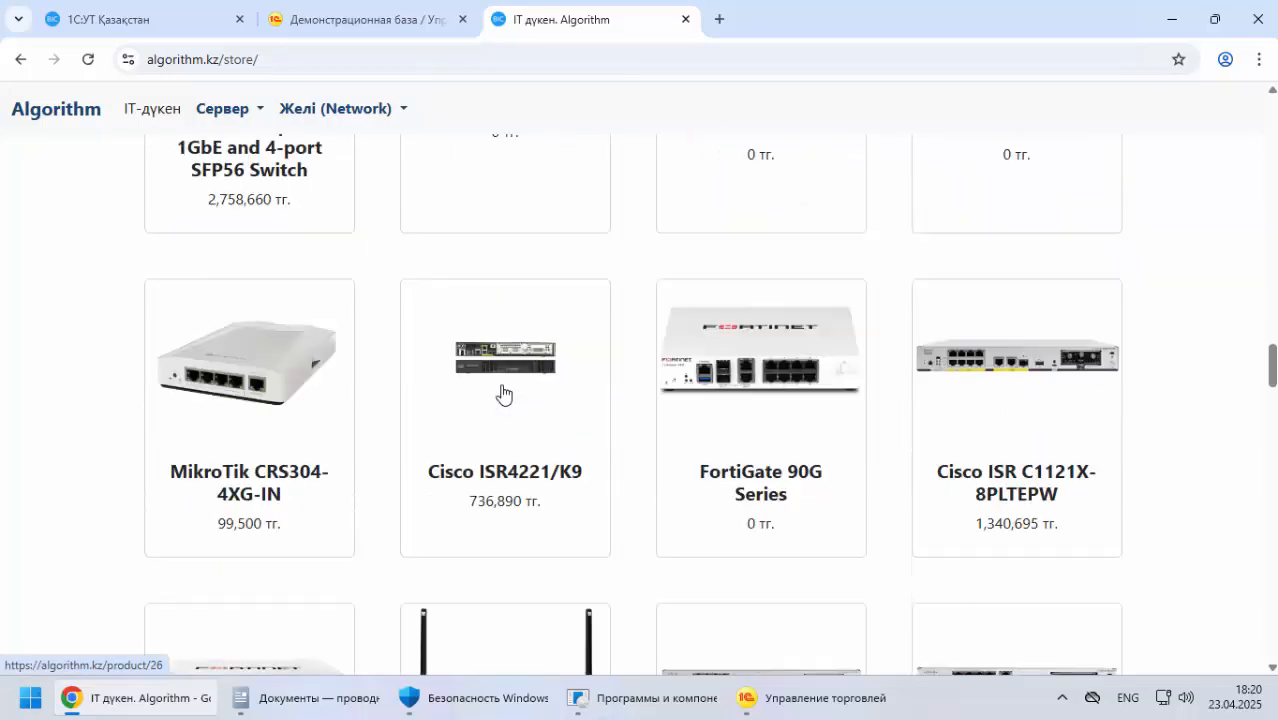
scroll(283, 382, "down", 7)
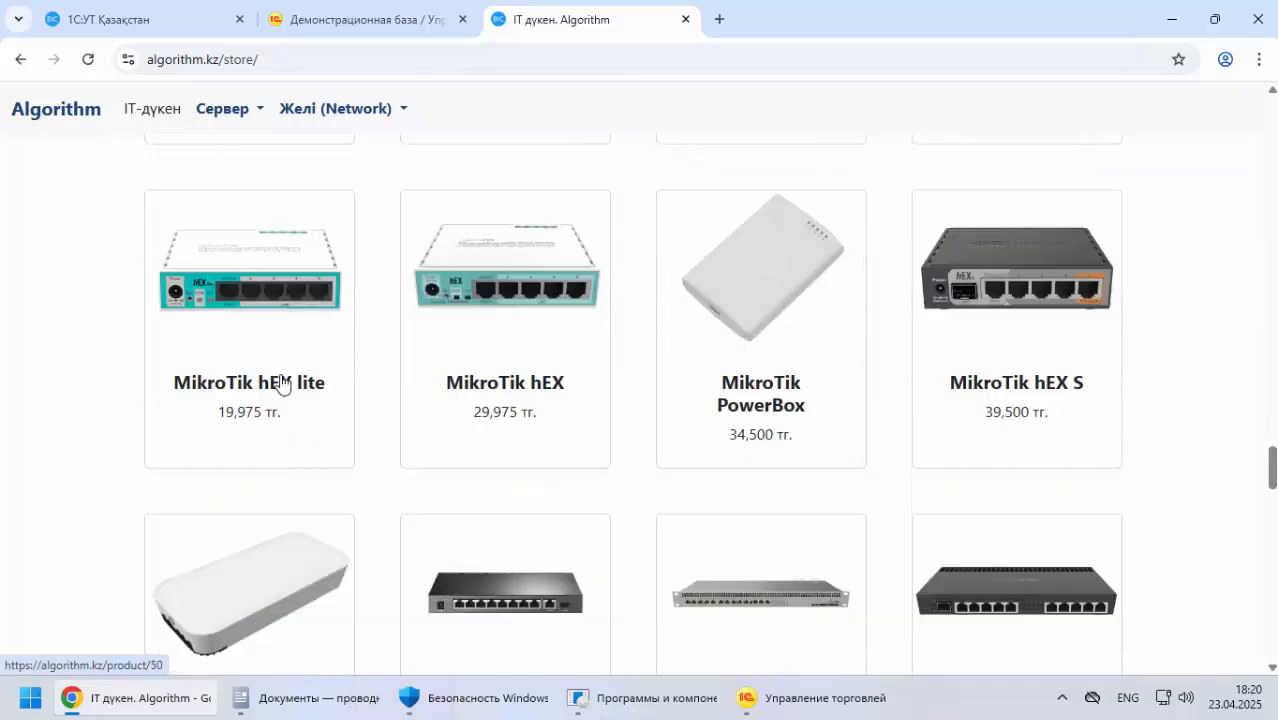
scroll(285, 372, "up", 4)
Return to the documentation and review the sample company's legal details, employee roles table and first lesson contents
left_click(175, 34)
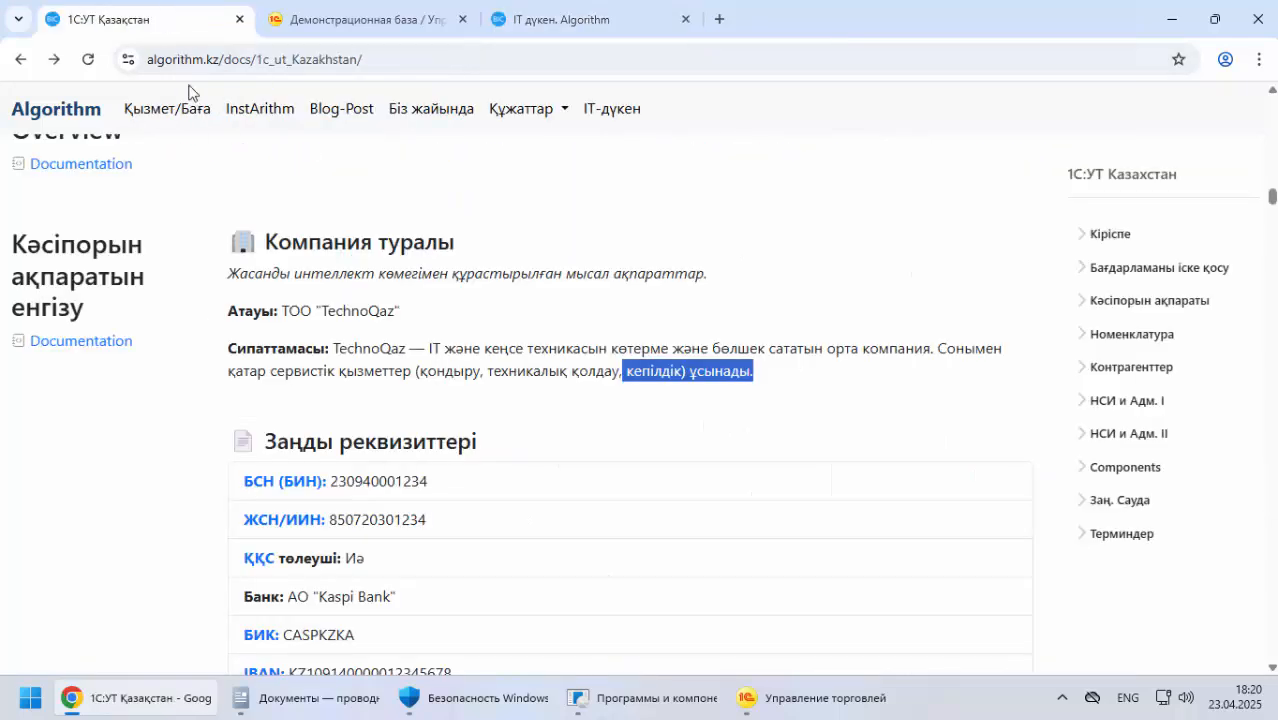
scroll(390, 395, "down", 3)
scroll(346, 224, "up", 1)
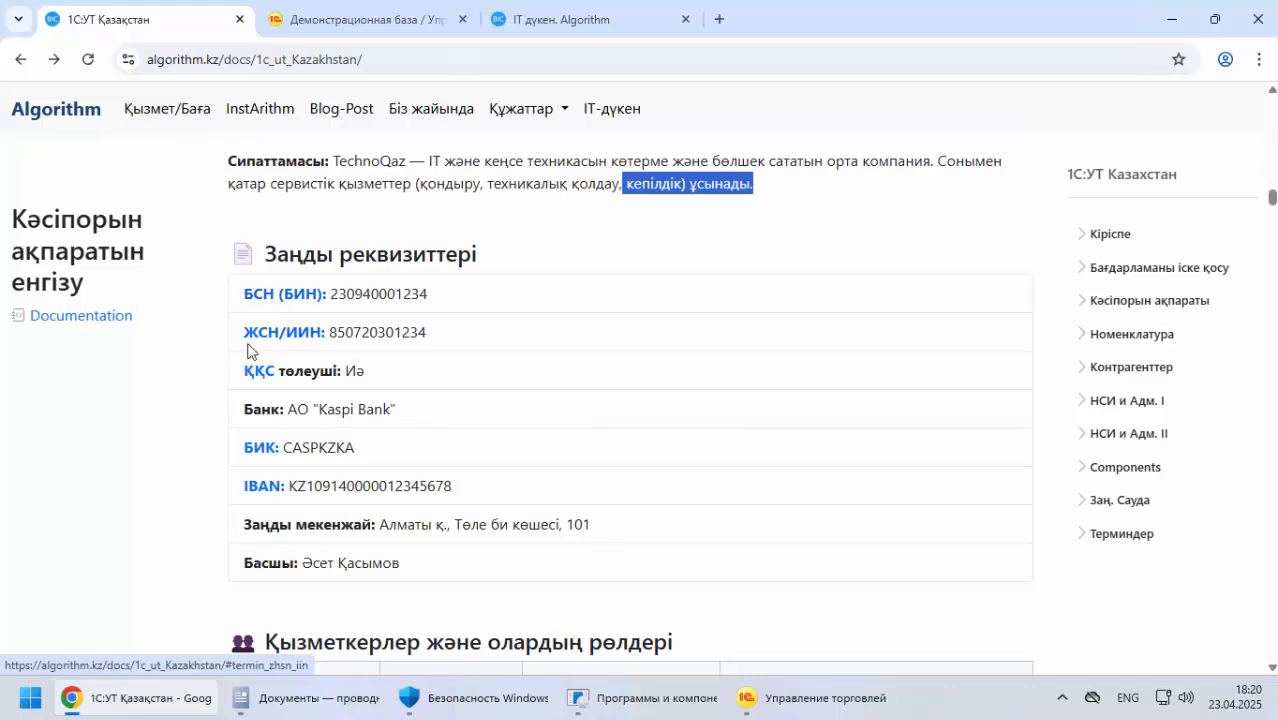
scroll(210, 388, "down", 3)
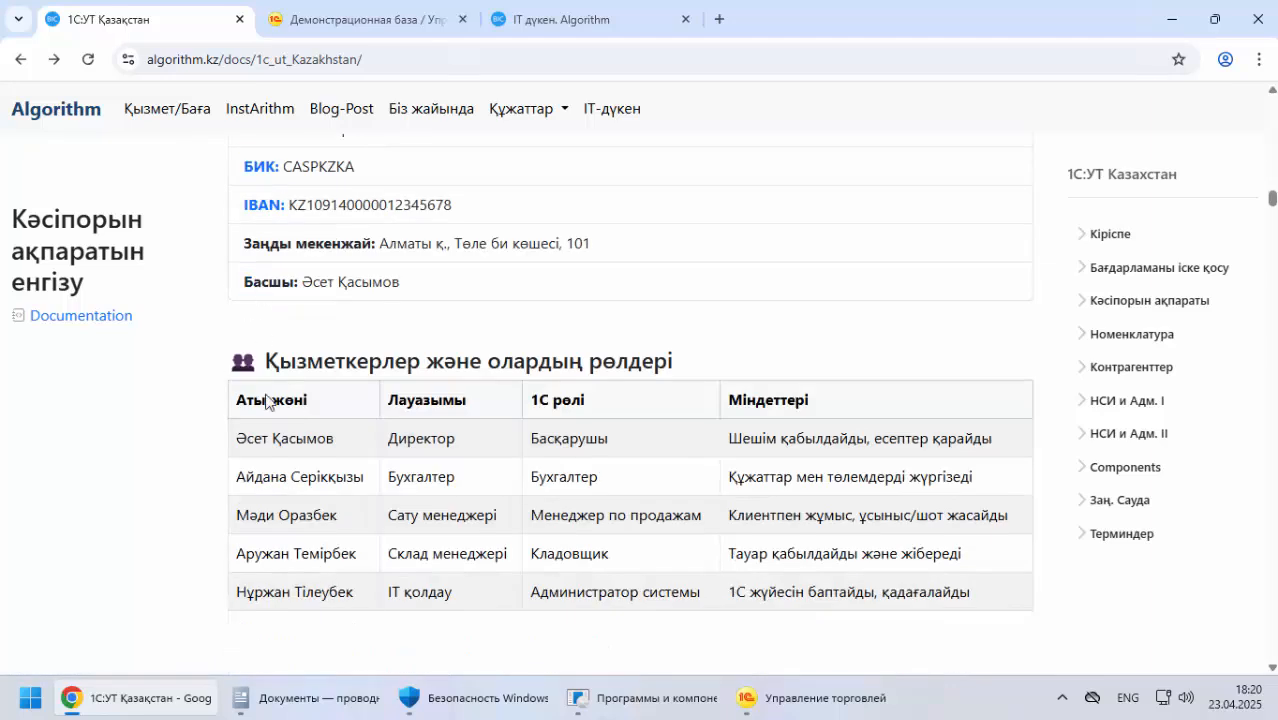
left_click_drag(324, 362, 741, 368)
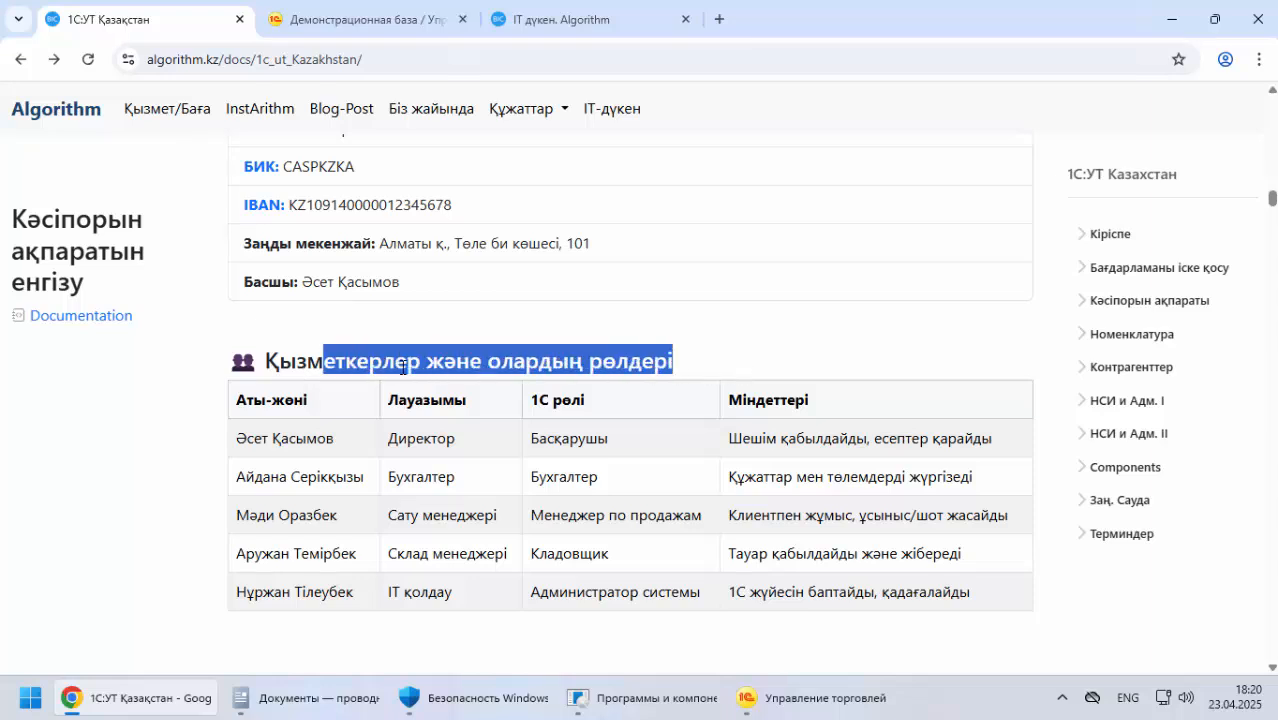
scroll(190, 423, "down", 1)
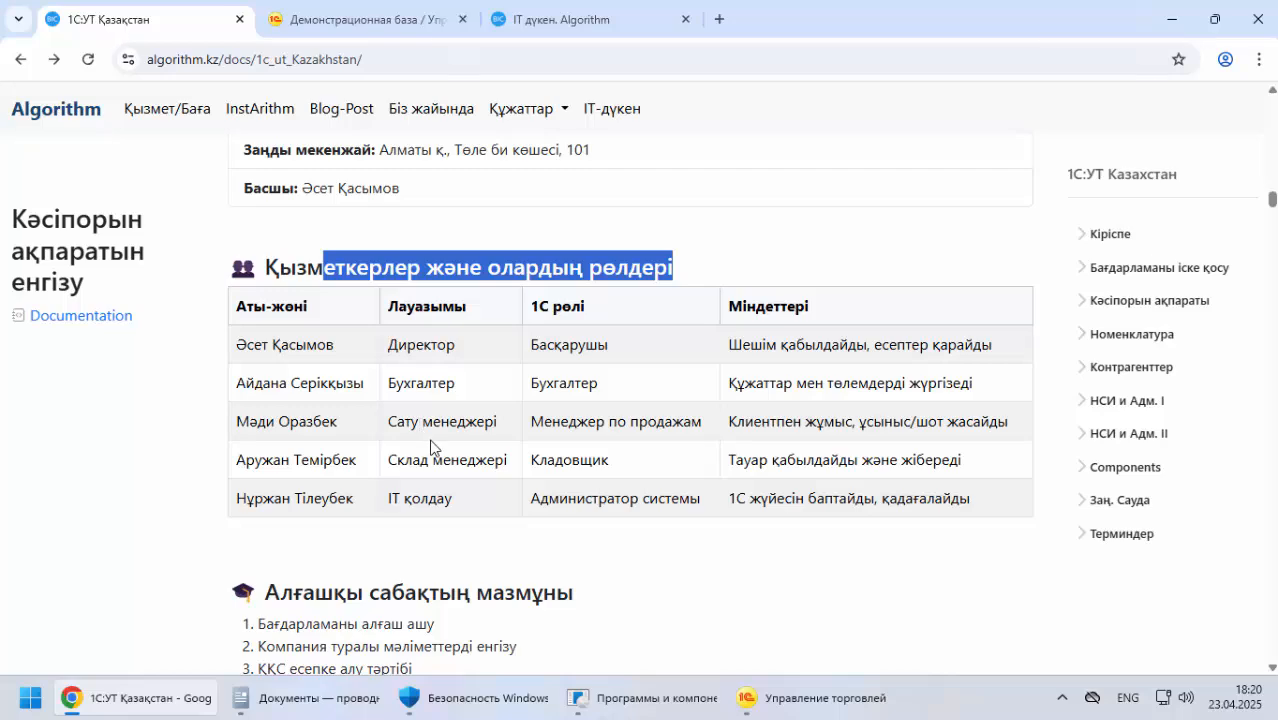
scroll(447, 497, "down", 4)
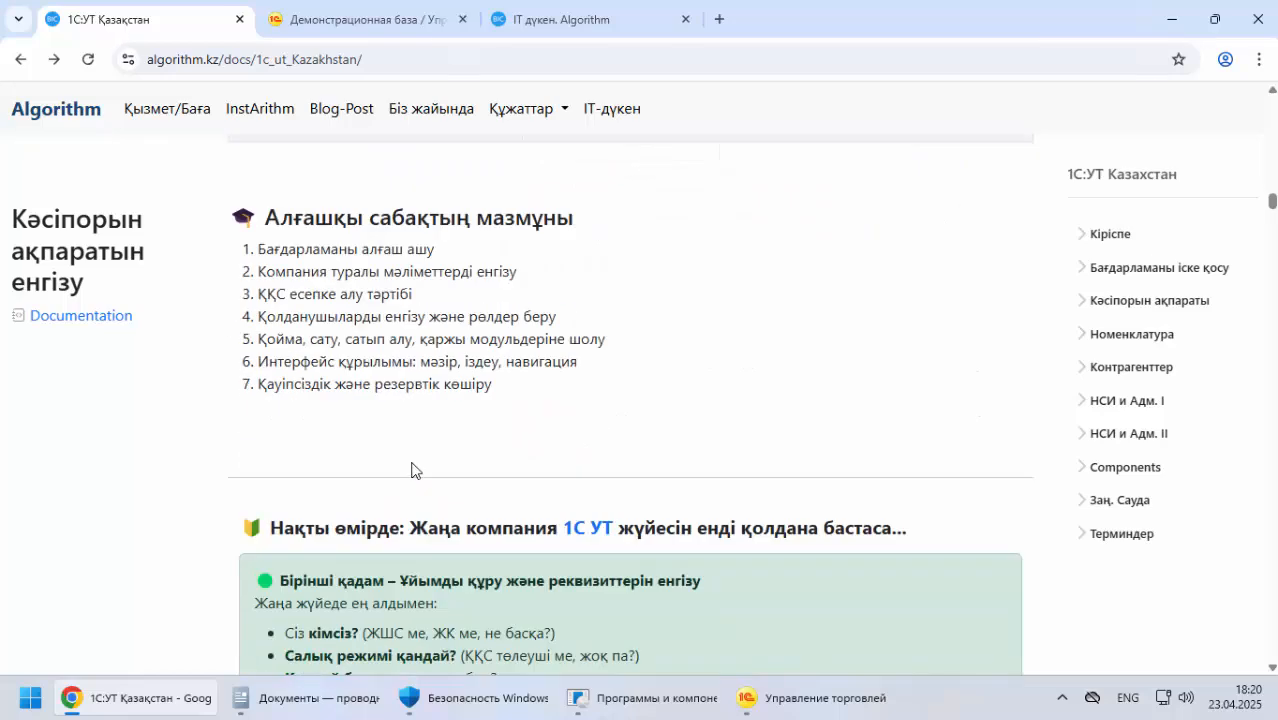
scroll(414, 470, "up", 8)
scroll(411, 456, "up", 2)
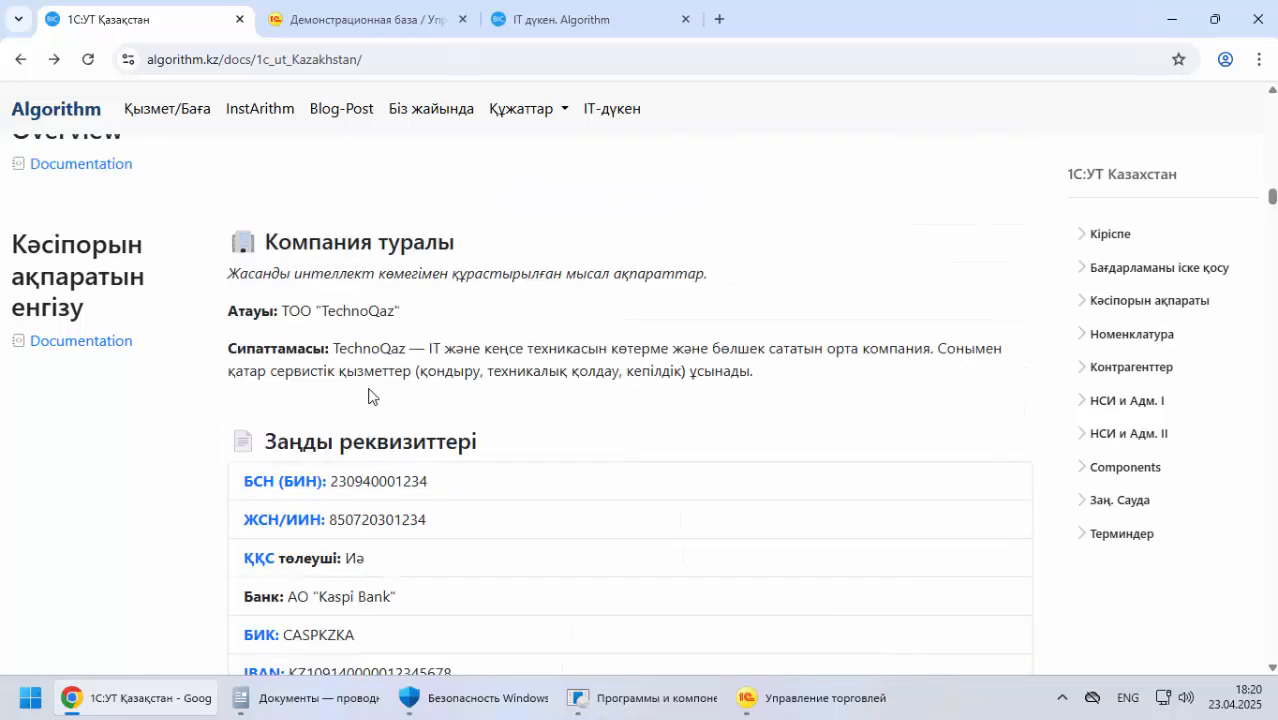
scroll(368, 396, "down", 2)
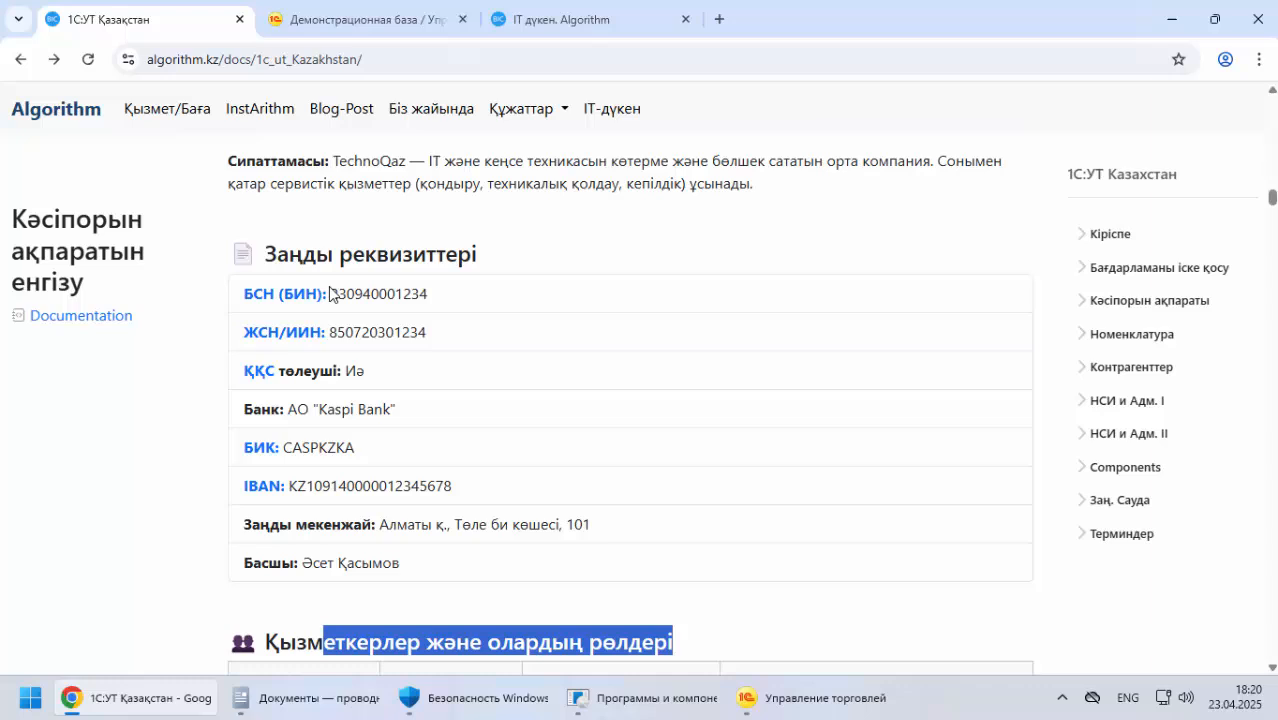
Switch to the local Управление торговлей base, add Сведения о предприятии from НСИ и администрирование to favourites, and open it
left_click(811, 690)
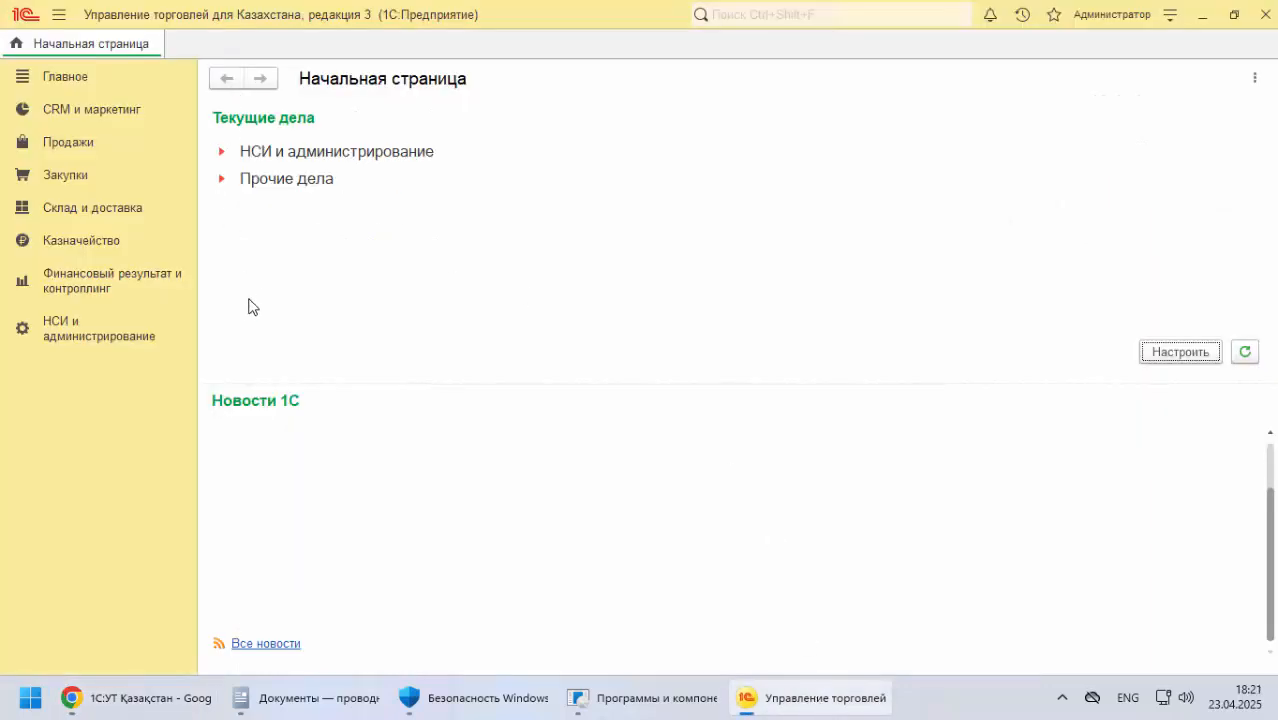
left_click(77, 338)
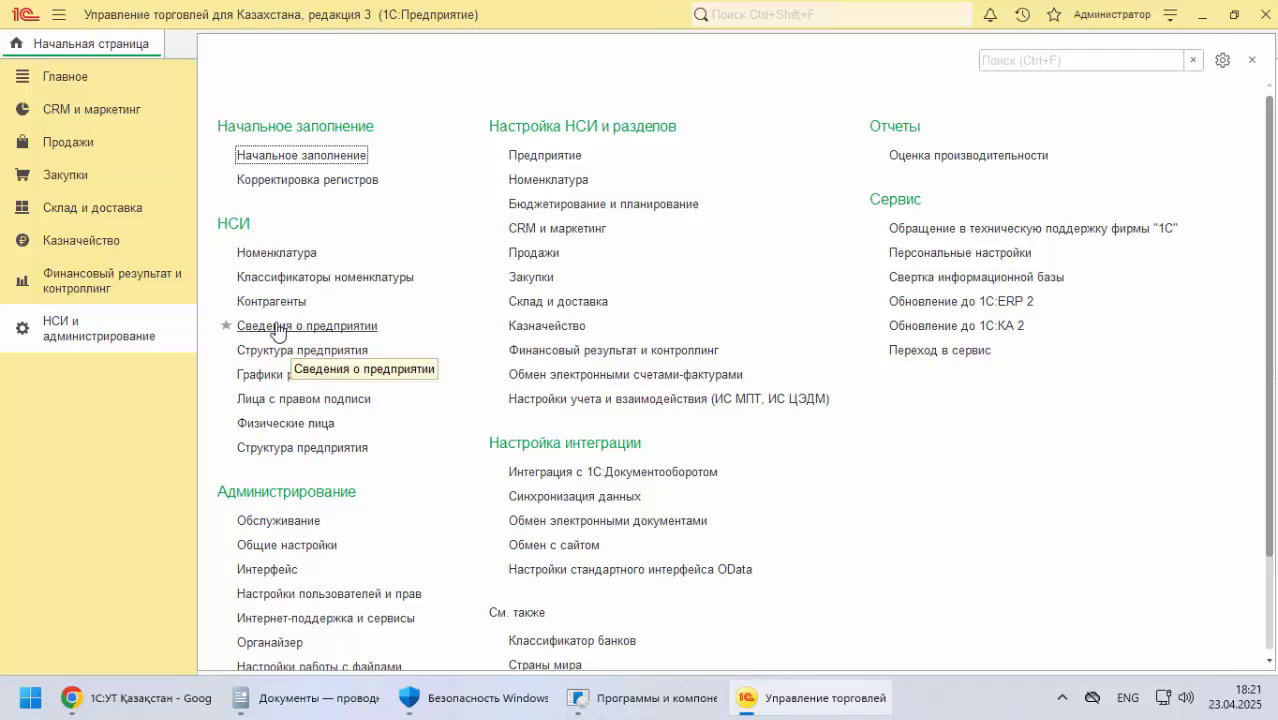
left_click(226, 326)
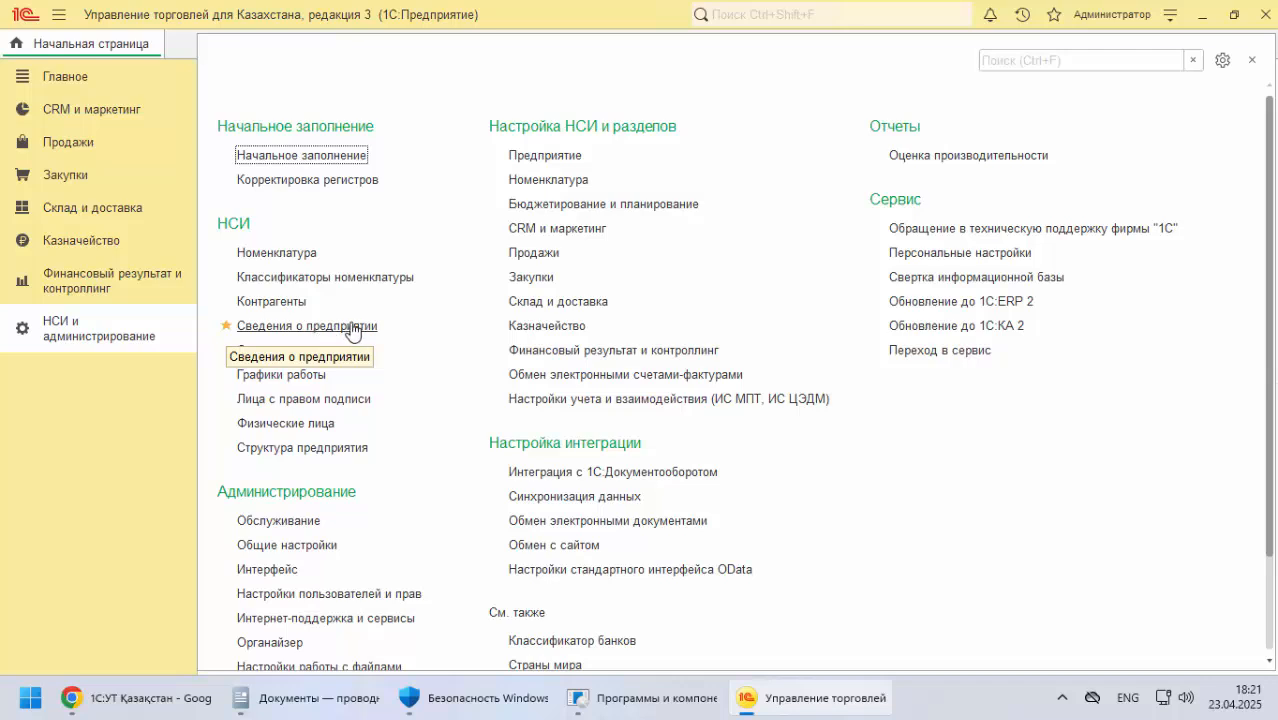
left_click(351, 327)
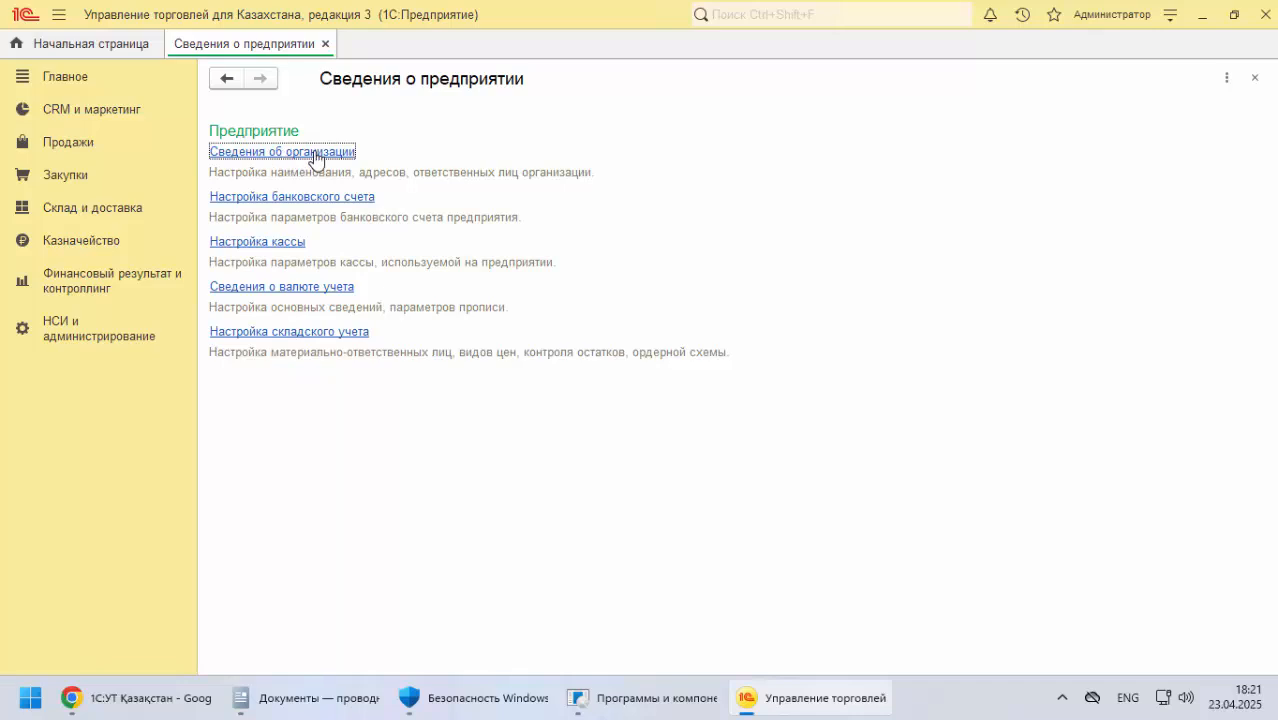
Open the new organization form through Сведения об организации, try to change its Вид, and decline to continue editing
left_click(315, 155)
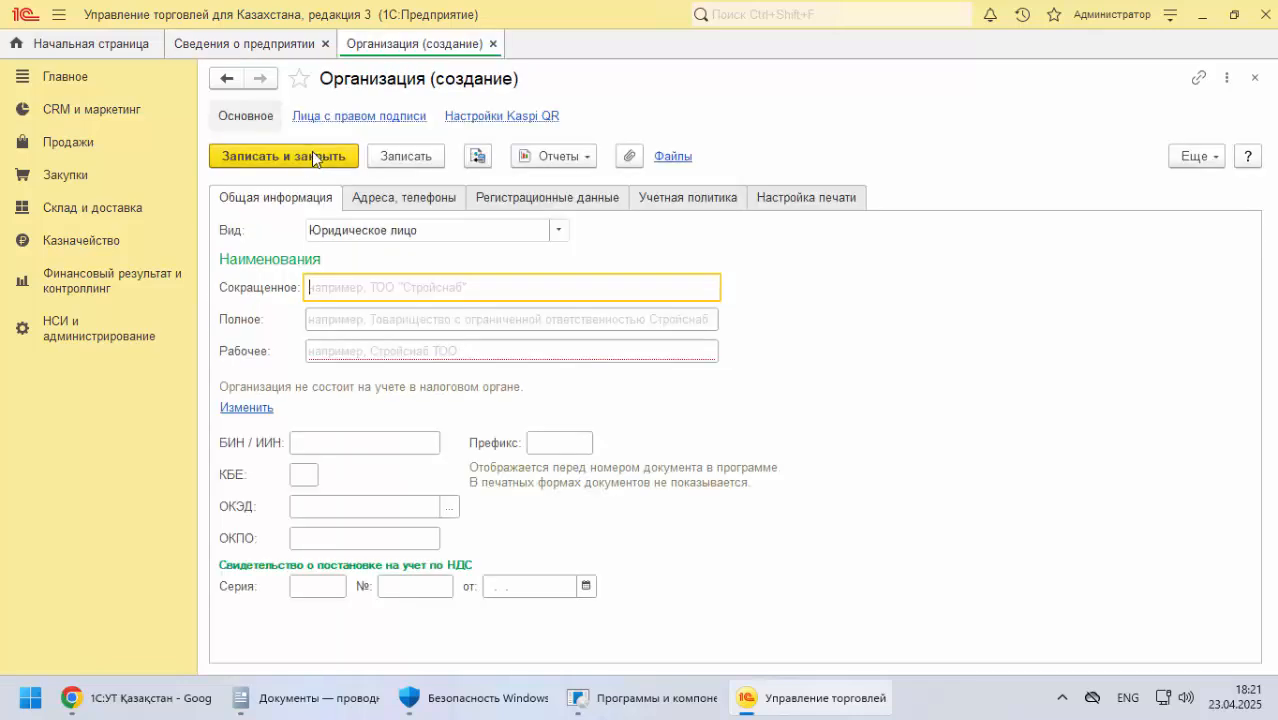
left_click(558, 233)
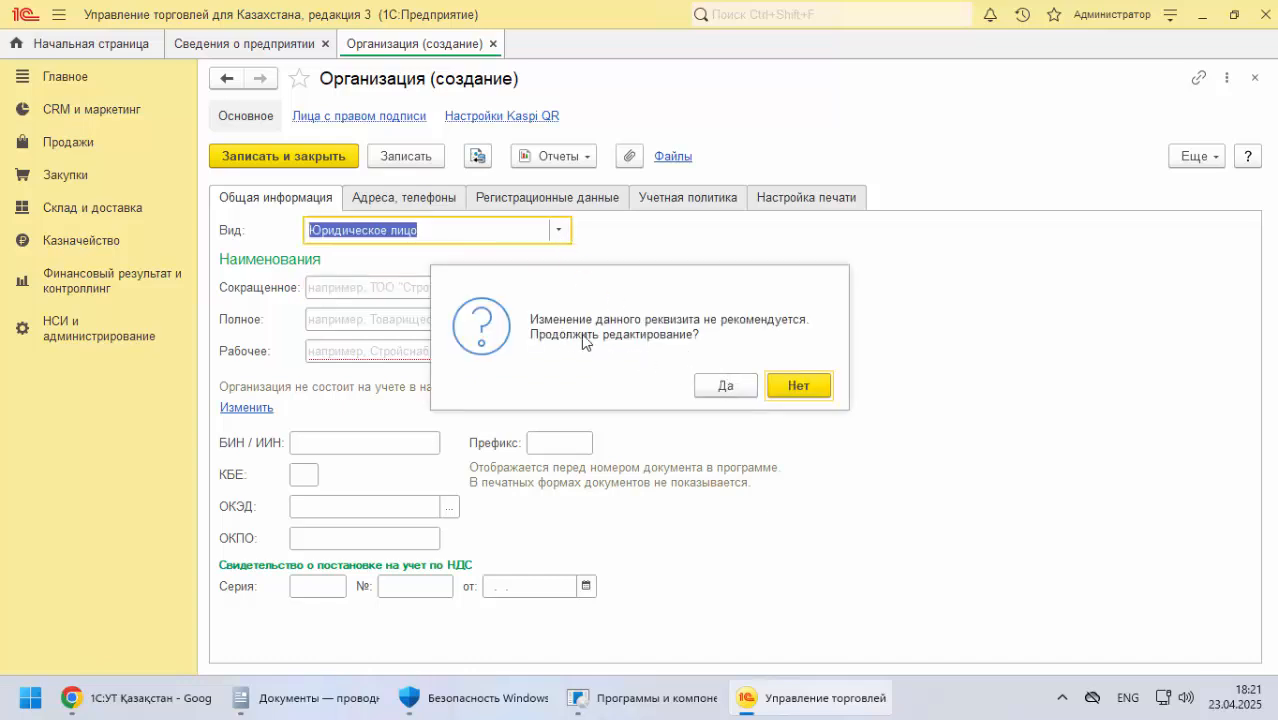
left_click(796, 383)
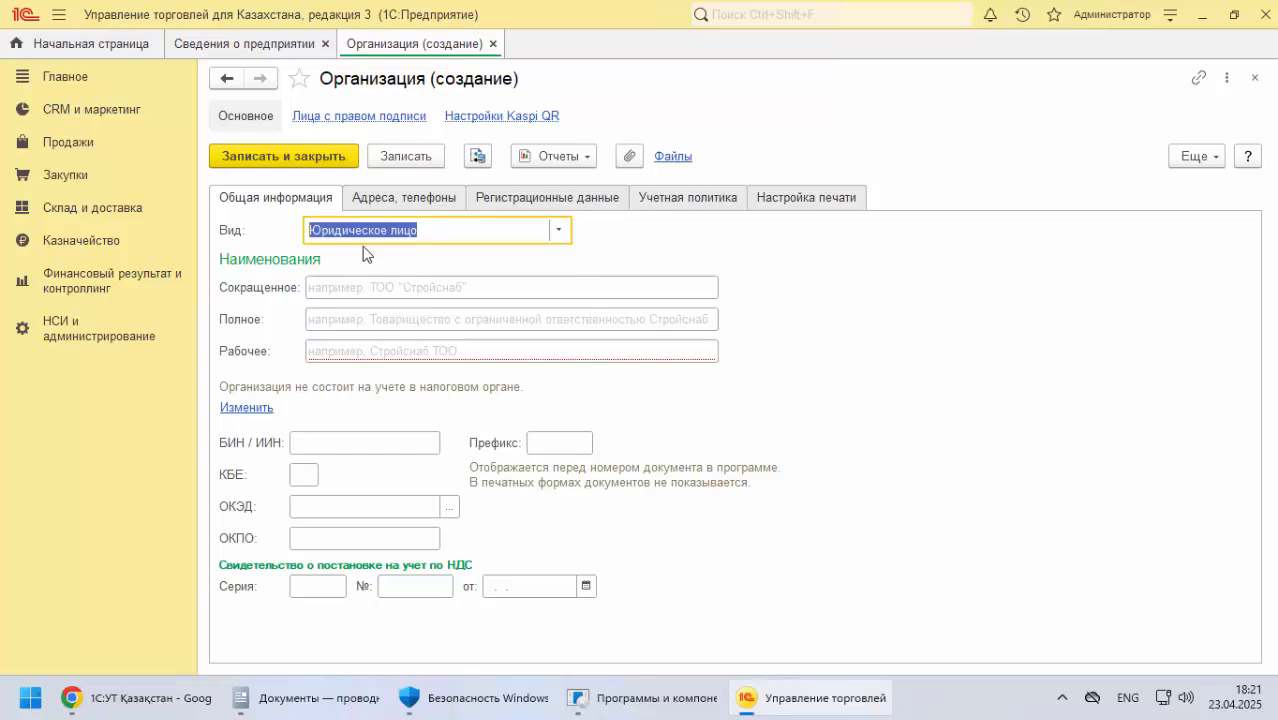
Return to the documentation and find the basic organization data for «ТОО TechnoQaz» in the Кәсіпорын ақпаратын енгізу section
left_click(71, 698)
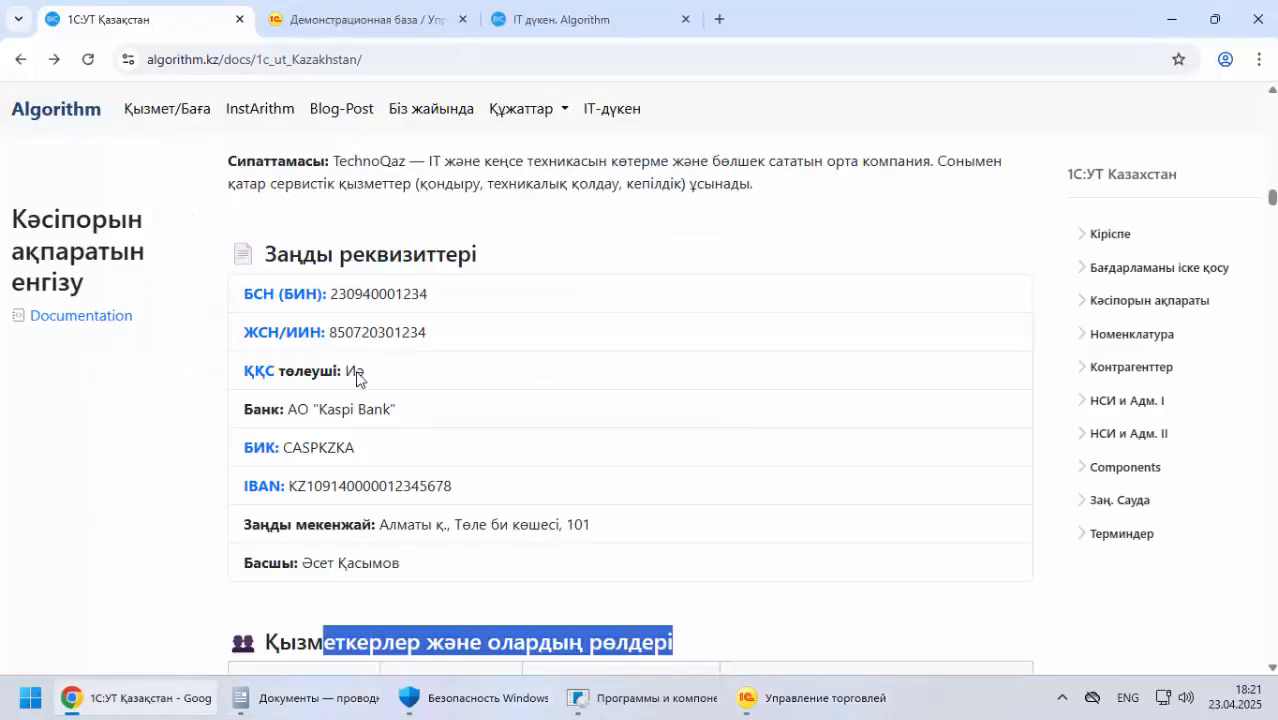
scroll(347, 328, "up", 5)
scroll(340, 310, "down", 7)
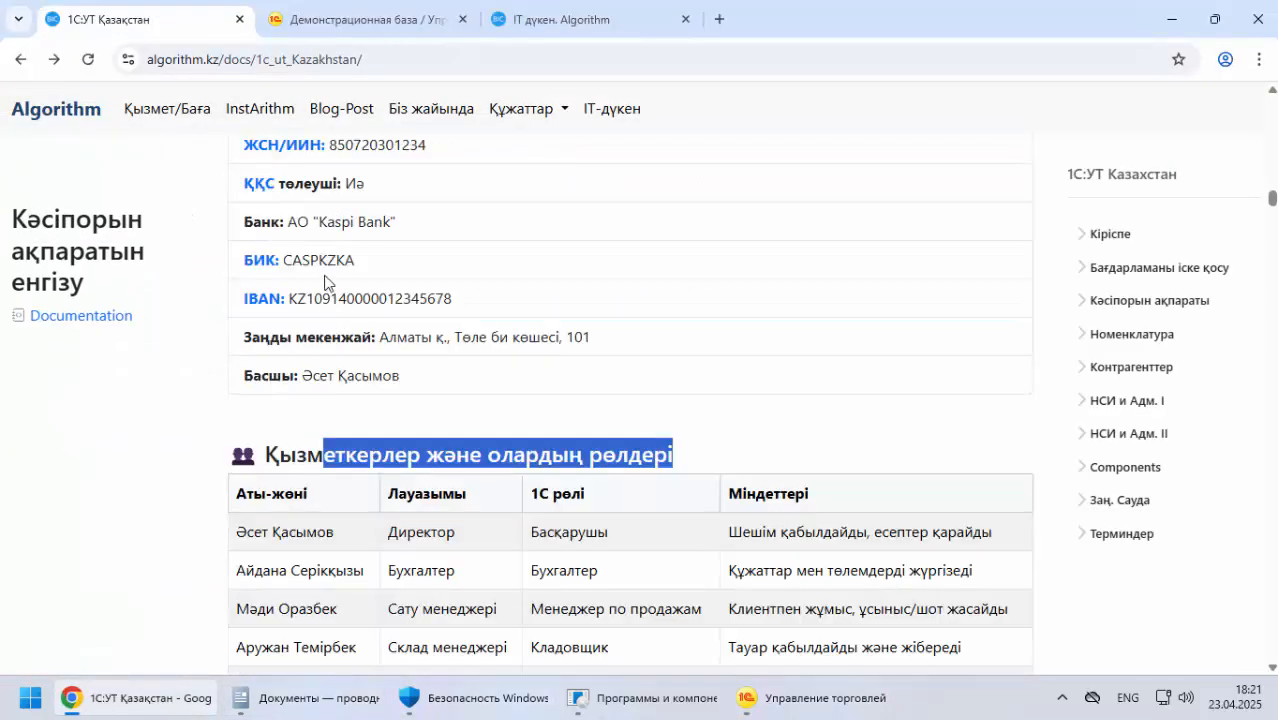
scroll(325, 280, "up", 1)
scroll(325, 280, "down", 12)
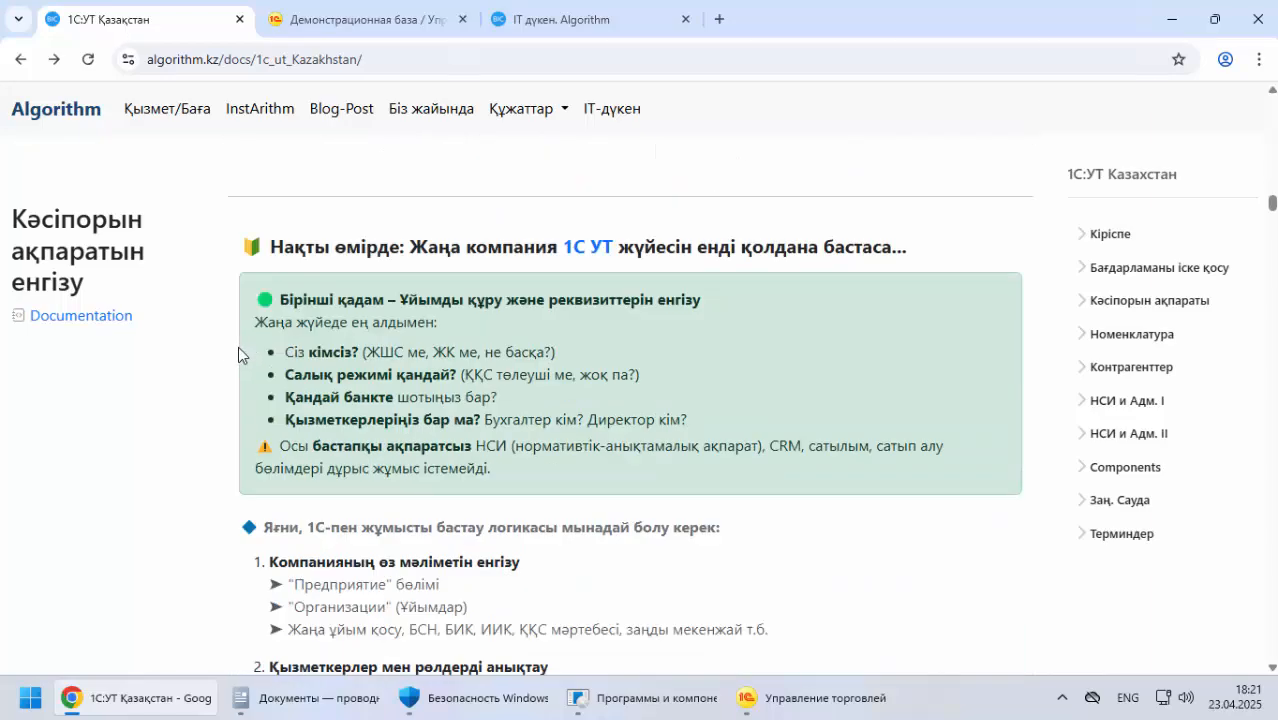
scroll(238, 346, "down", 10)
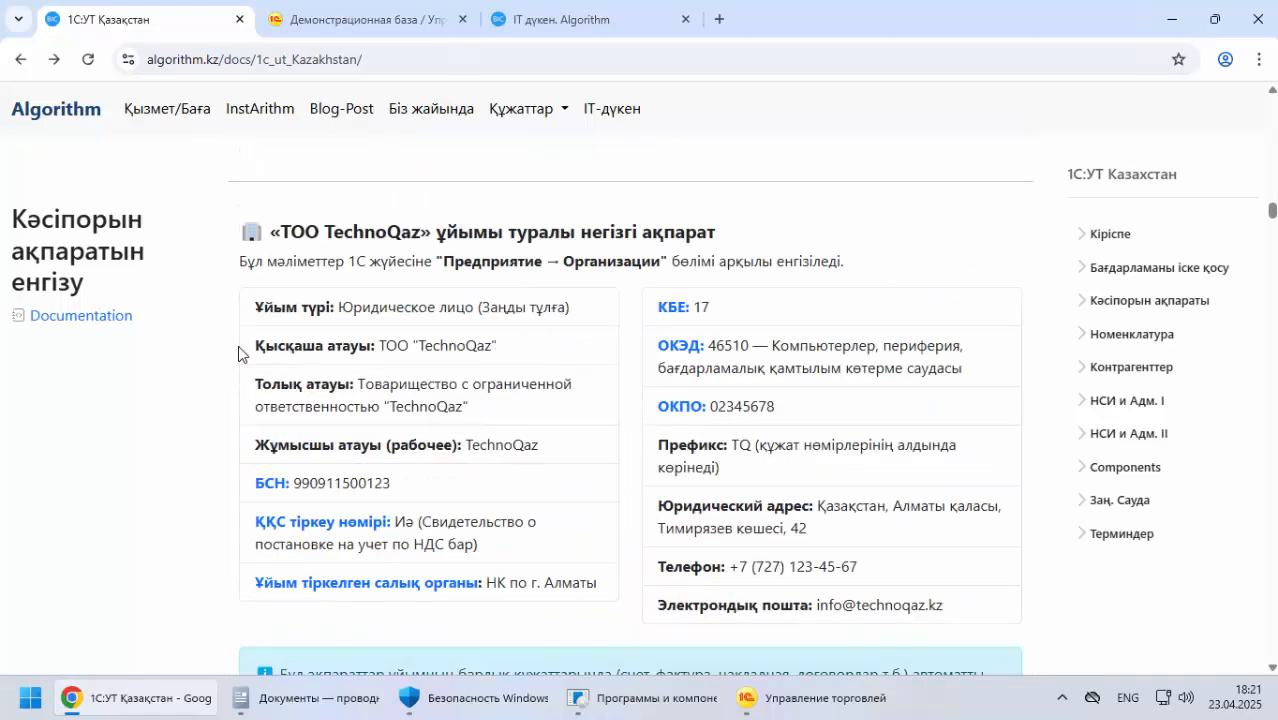
Review the basic organization data for «ТОО TechnoQaz», including its Ұйым түрі entry
scroll(256, 325, "up", 2)
left_click_drag(286, 328, 712, 325)
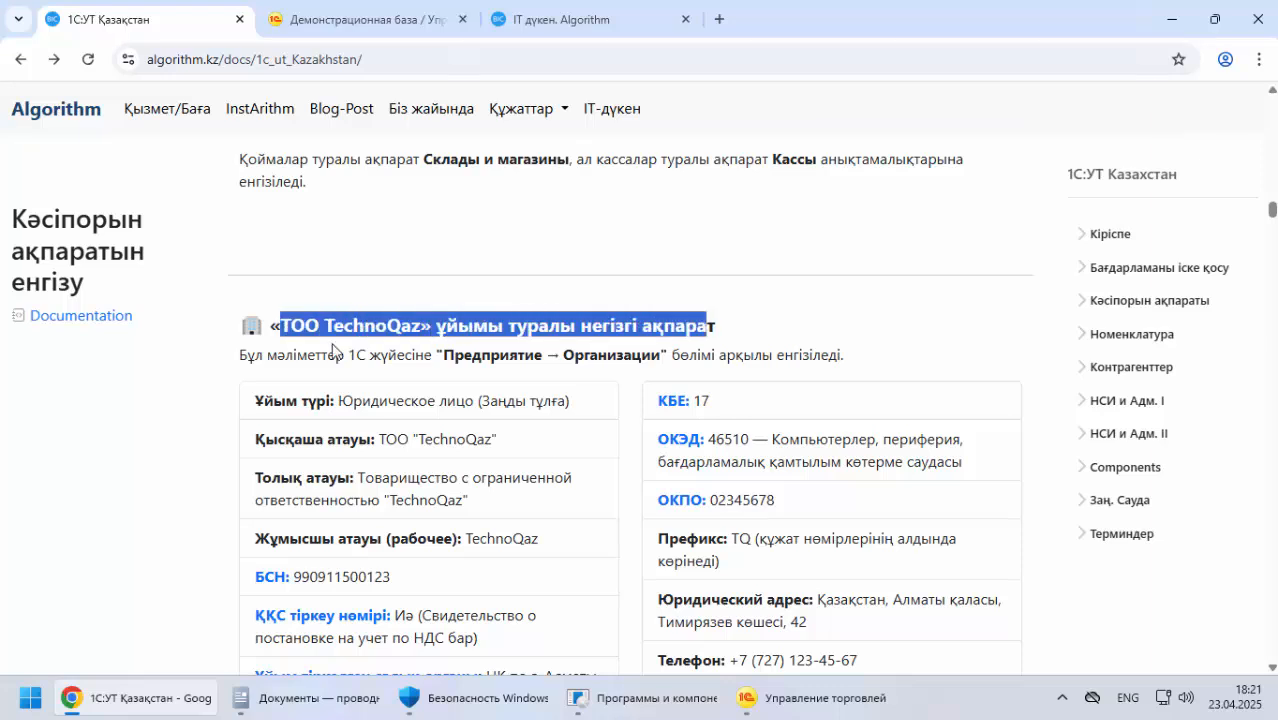
scroll(335, 350, "down", 2)
scroll(469, 226, "up", 1)
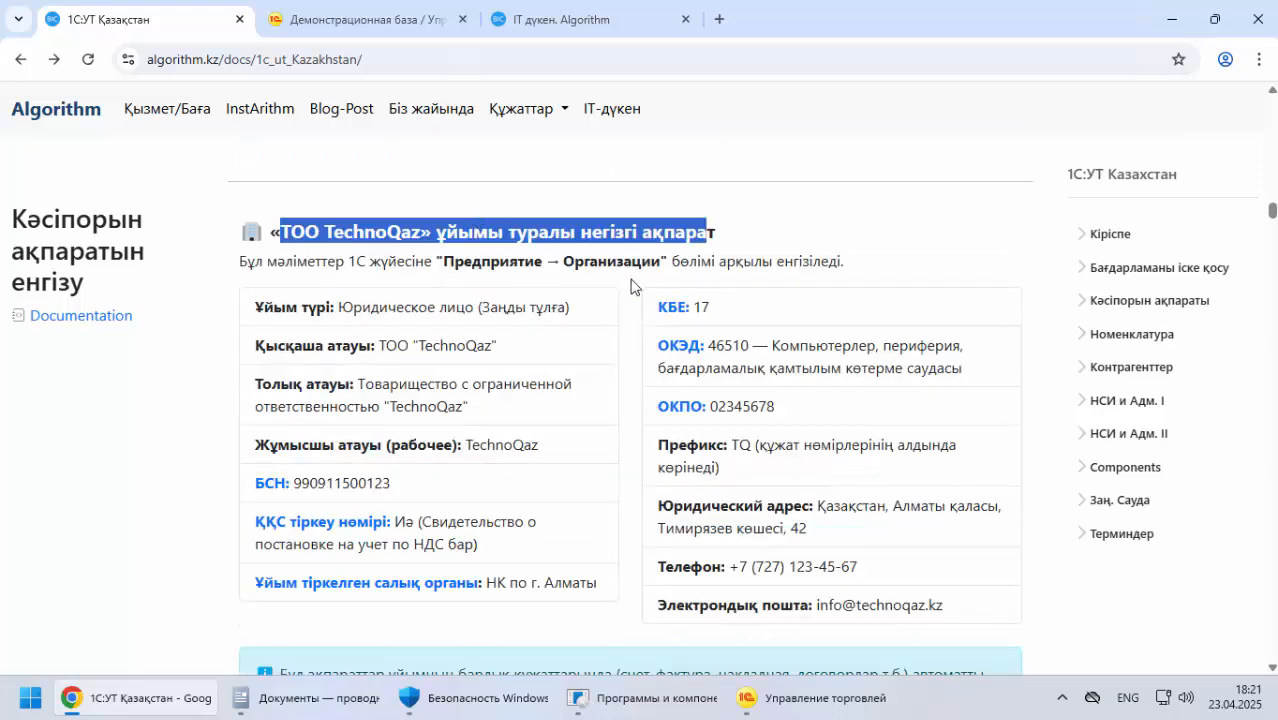
scroll(463, 315, "down", 1)
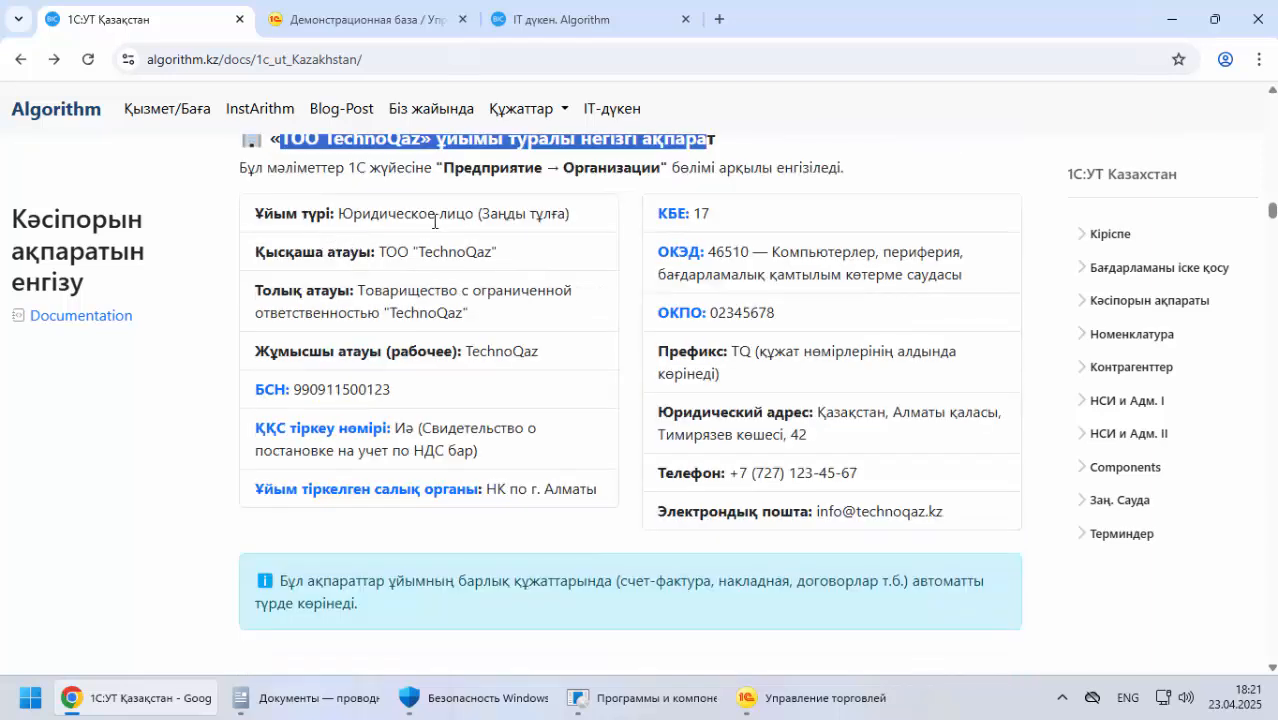
left_click_drag(459, 213, 572, 214)
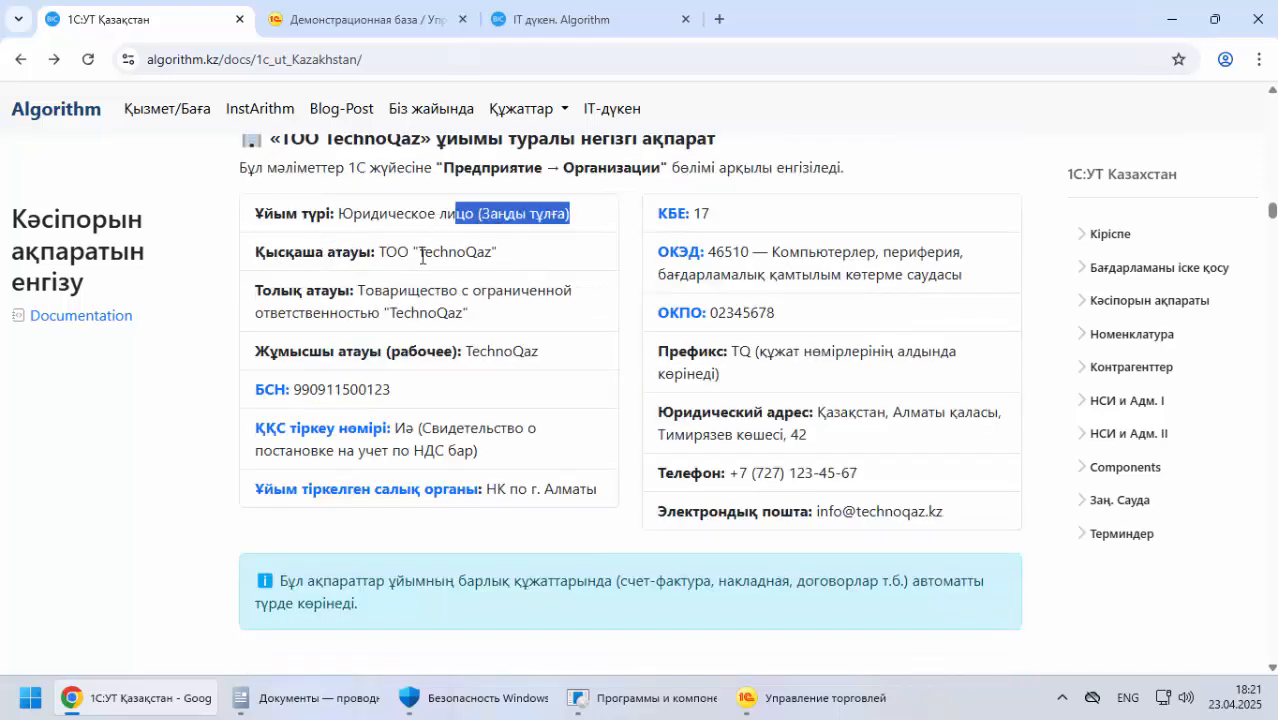
Copy the company's short name, ТОО "TechnoQaz", from the Қысқаша атауы entry in the documentation
left_click_drag(380, 251, 498, 253)
right_click(456, 253)
left_click(485, 271)
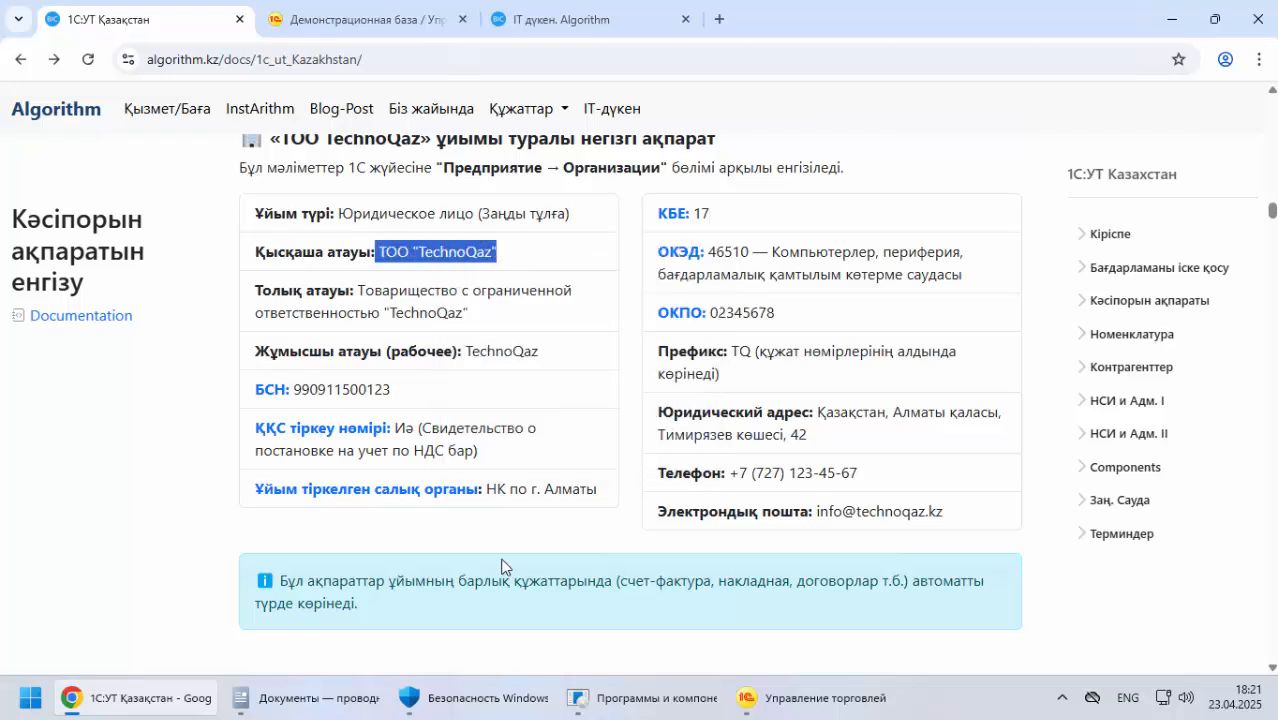
Close the Демонстрационная база page in the browser and agree to leave the site
left_click(395, 21)
left_click(462, 19)
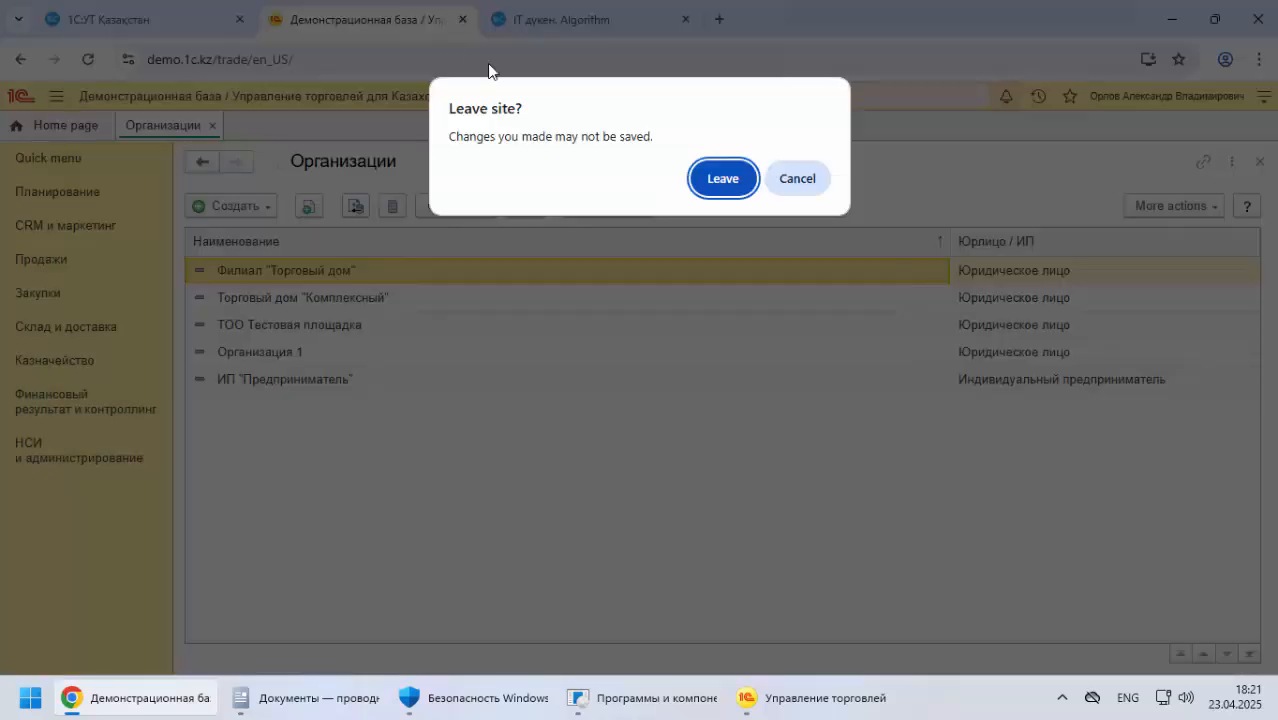
left_click(729, 179)
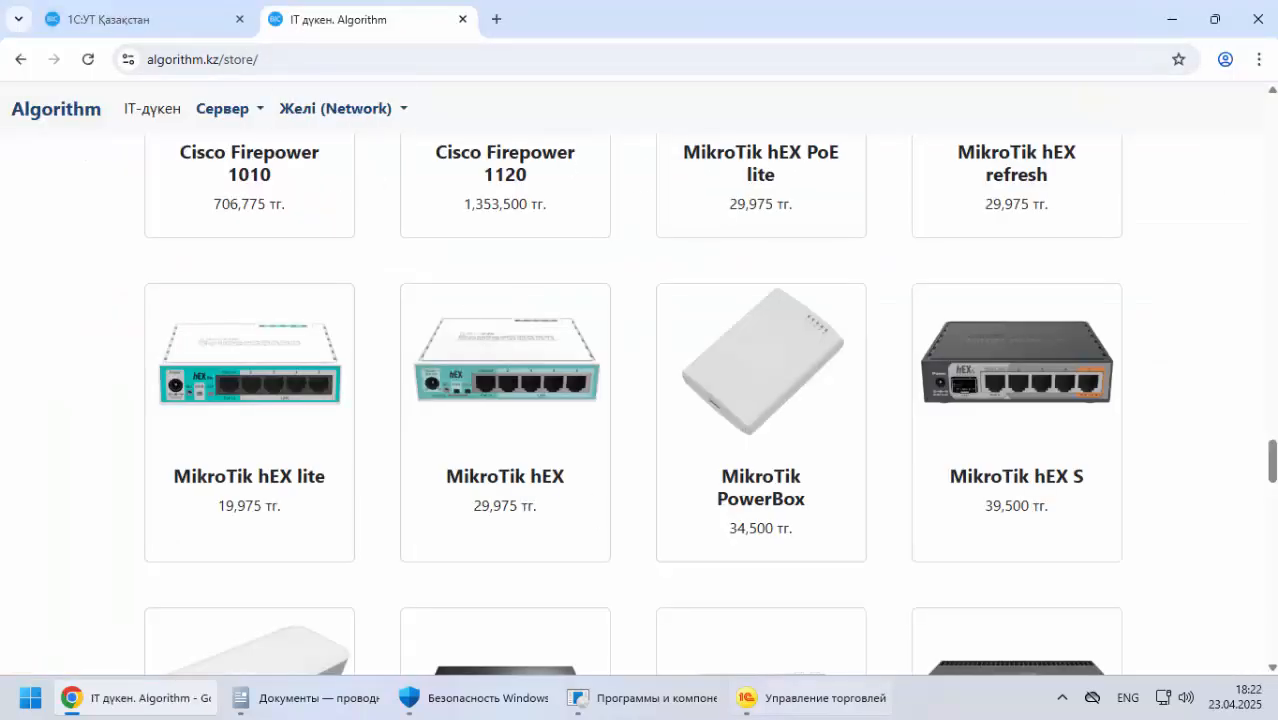
Switch to the local Управление торговлей base and paste ТОО "TechnoQaz" as the new organization's Сокращенное name
left_click(829, 707)
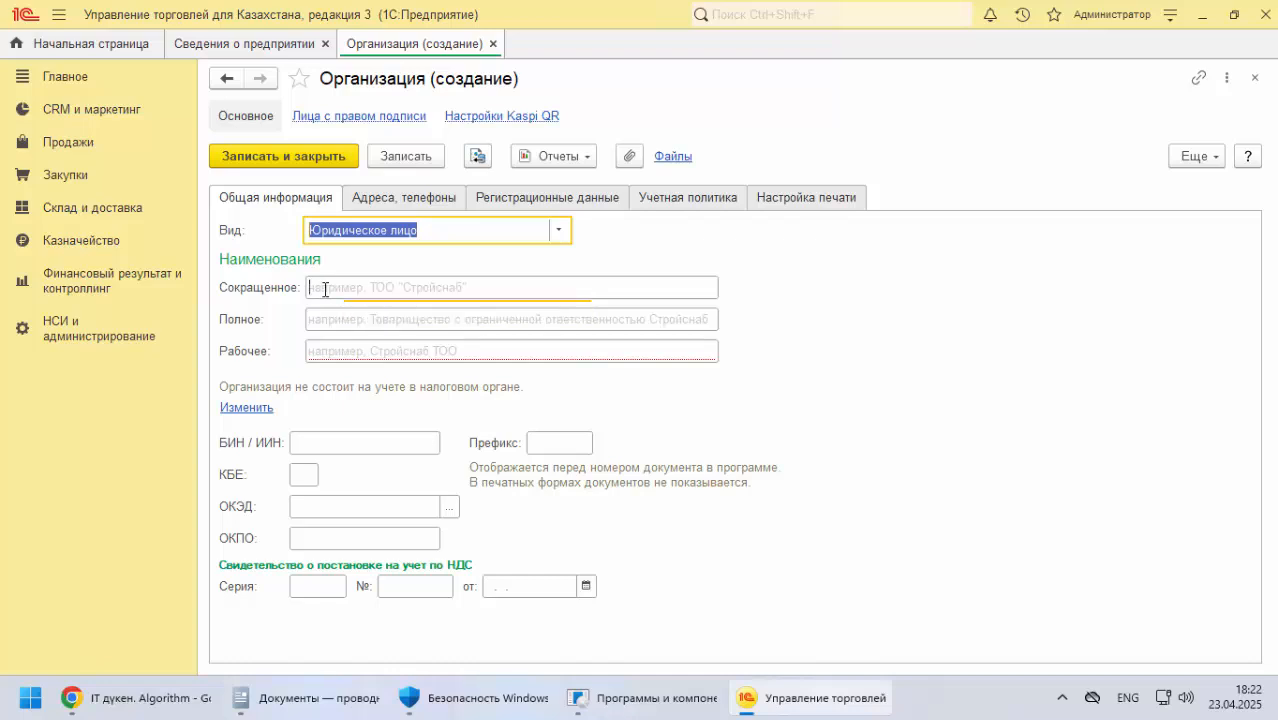
left_click(324, 289)
key("ctrl+v")
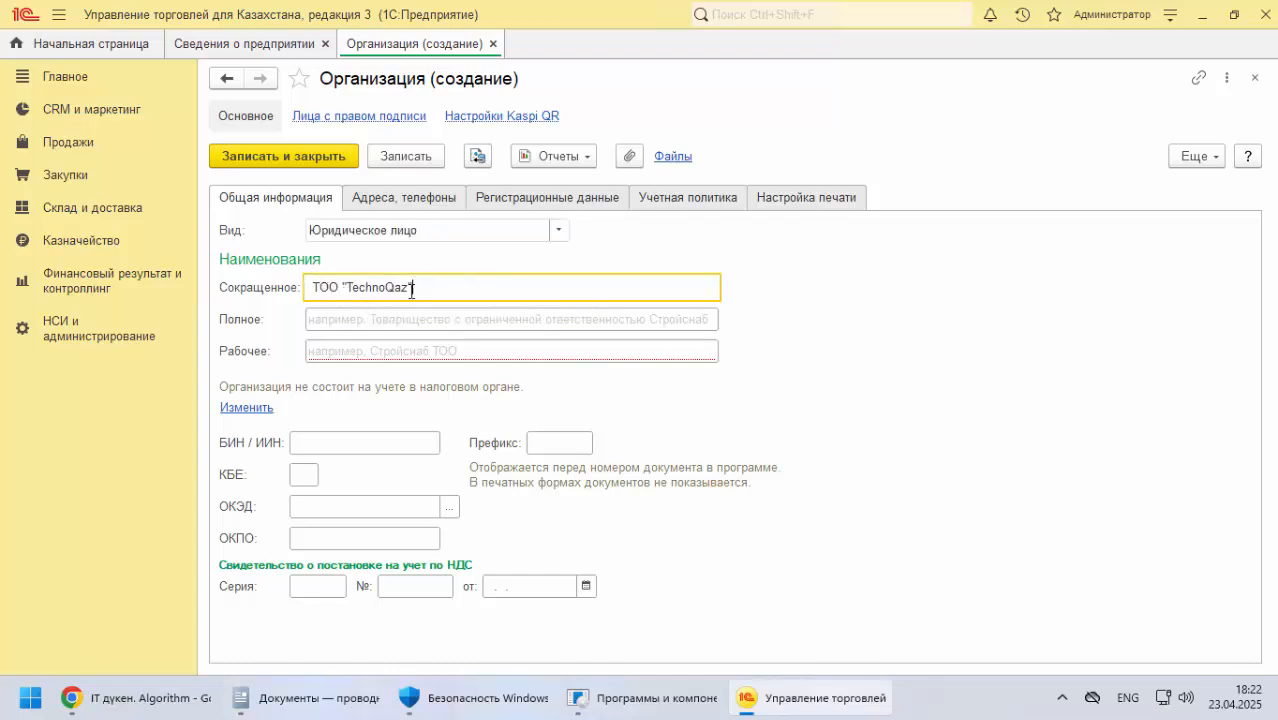
key("Tab")
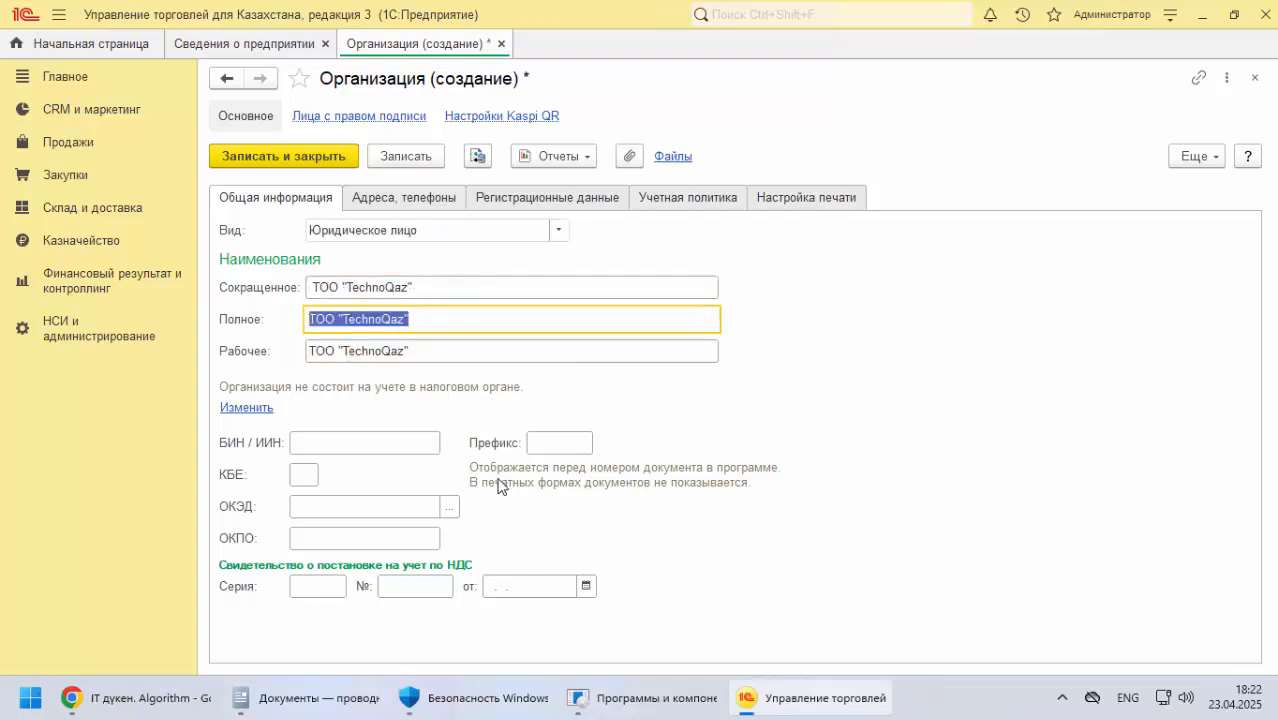
Copy Товарищество с ограниченной ответственностью "TechnoQaz" from the documentation into the Полное name of the new organization in 1С
left_click(140, 697)
left_click(175, 20)
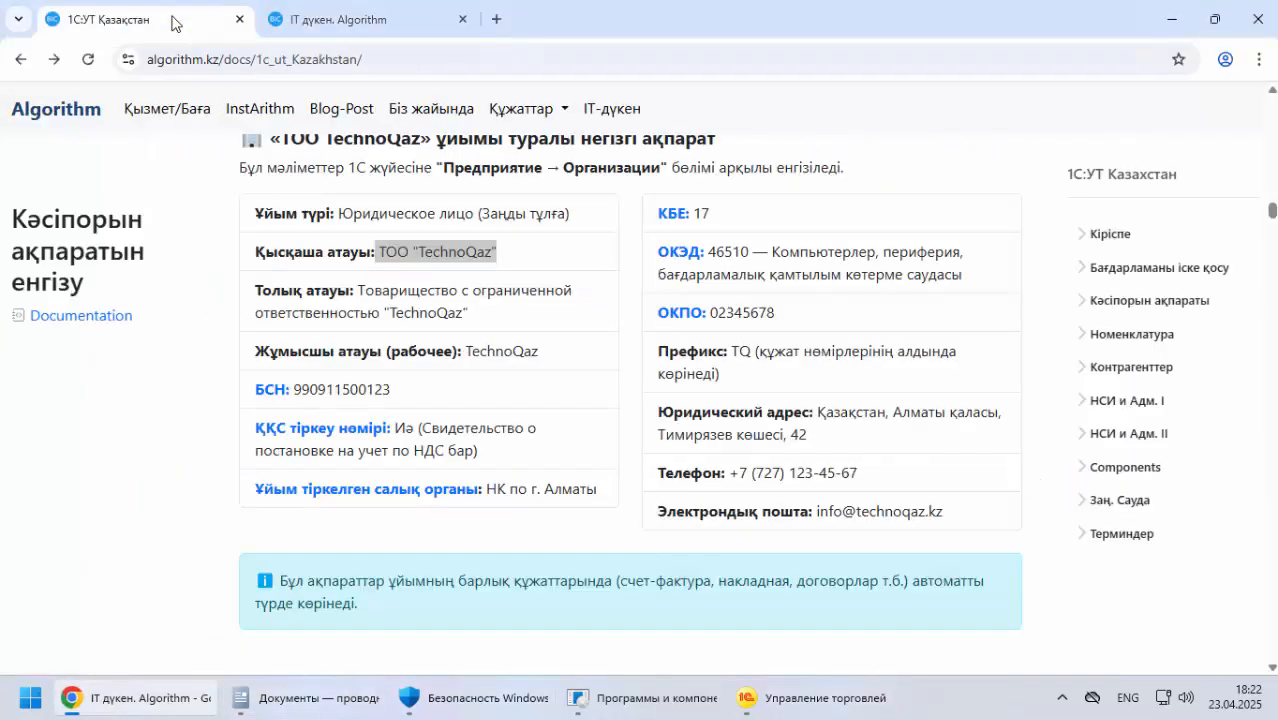
left_click_drag(361, 291, 469, 313)
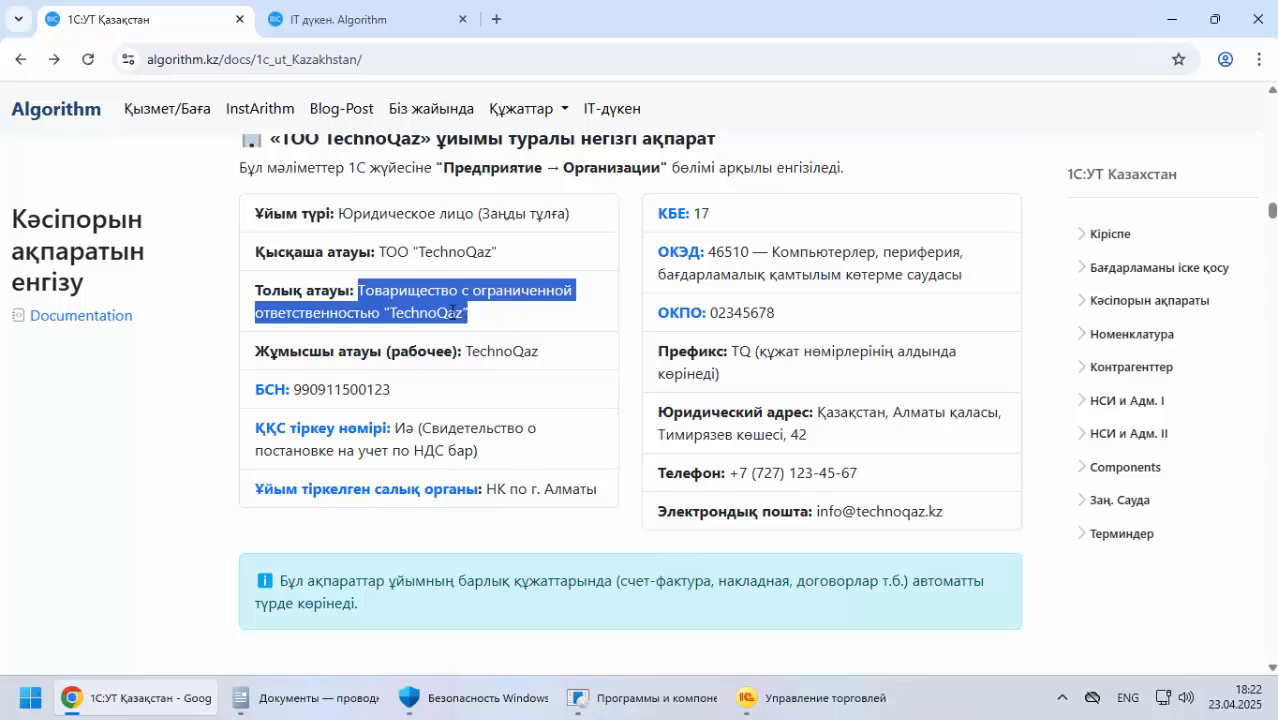
right_click(452, 314)
left_click(470, 331)
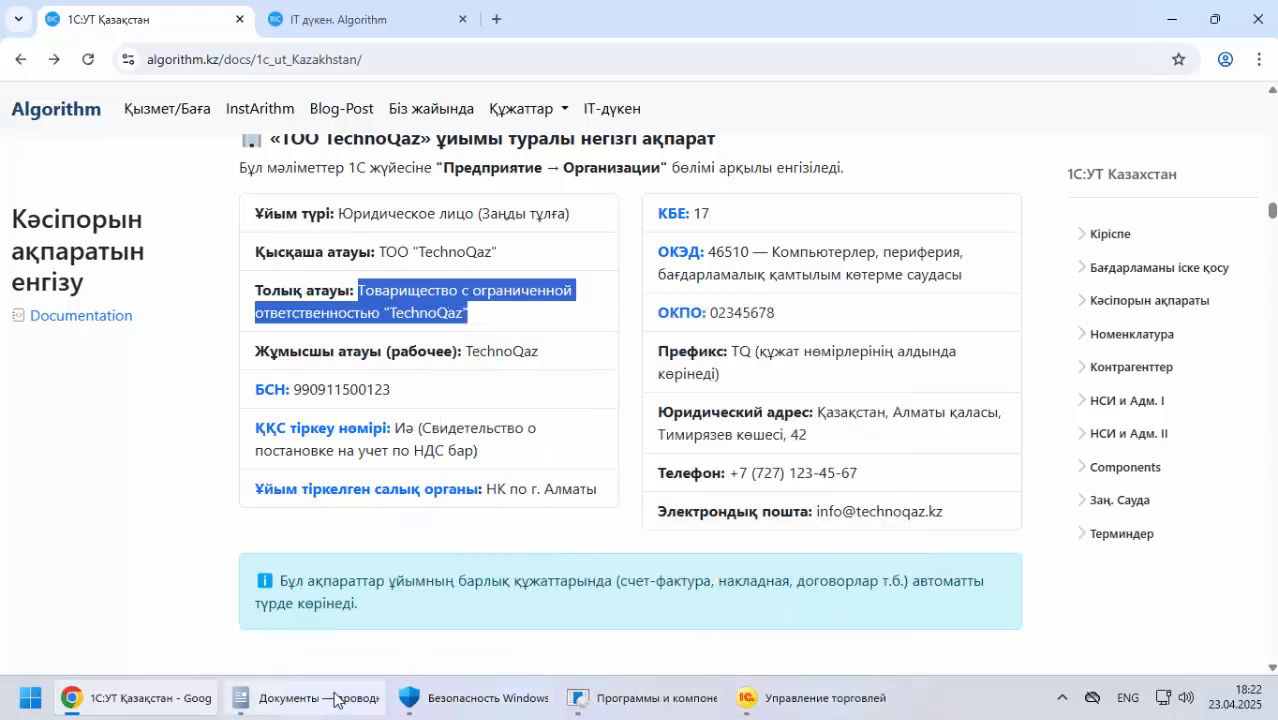
left_click(816, 697)
key("ctrl+v")
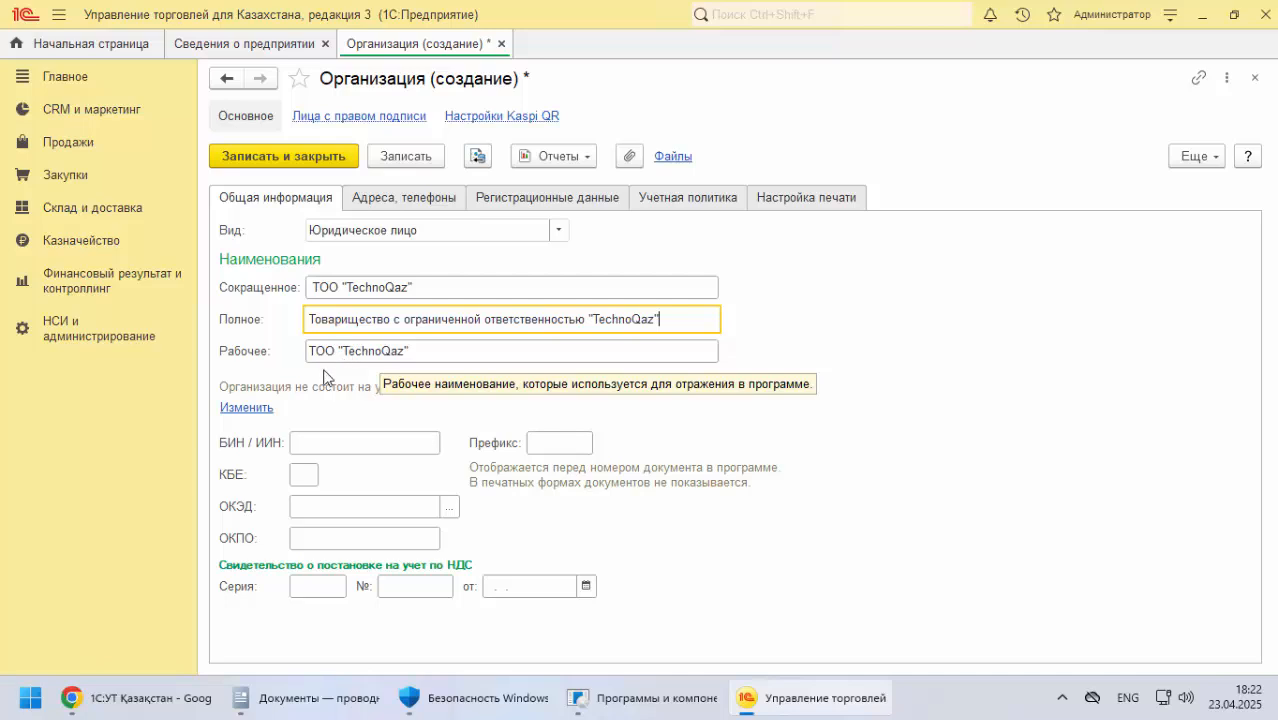
Replace the organization's Рабочее name with TechnoQaz, copied from the Жұмысшы атауы entry in the documentation
left_click(140, 698)
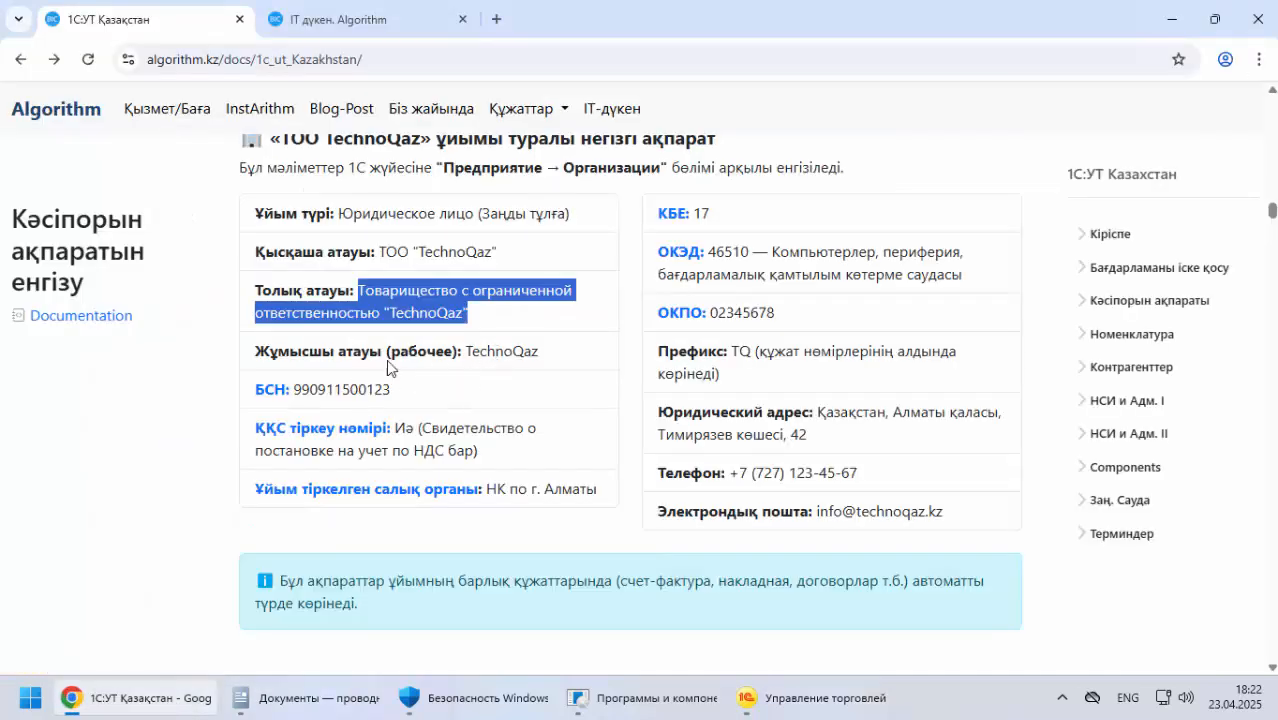
double_click(504, 350)
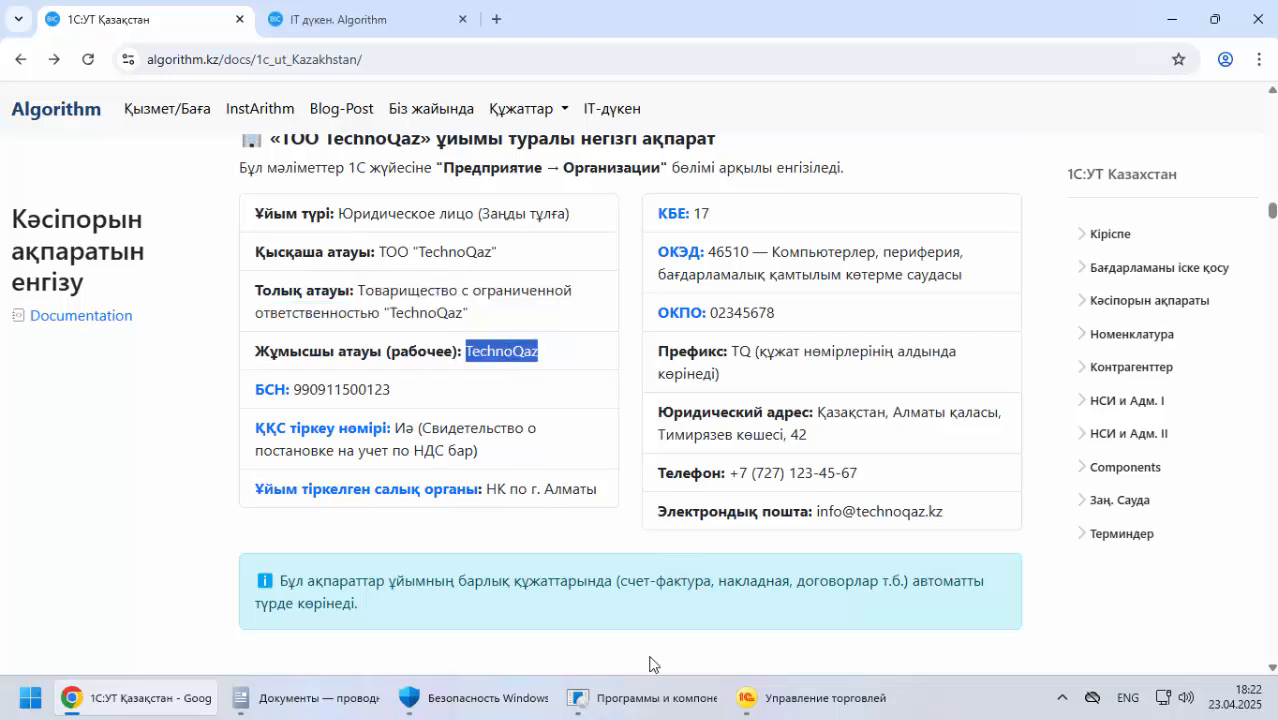
left_click(740, 697)
left_click_drag(424, 351, 262, 356)
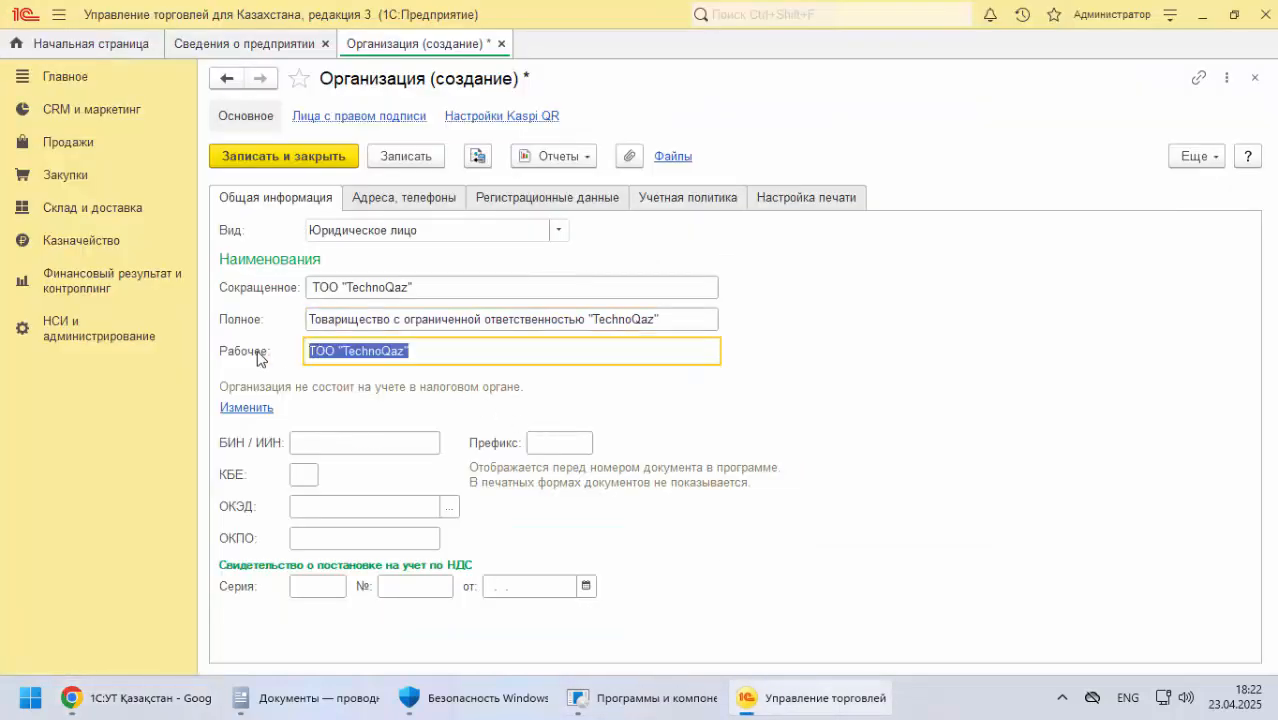
key("ctrl+v")
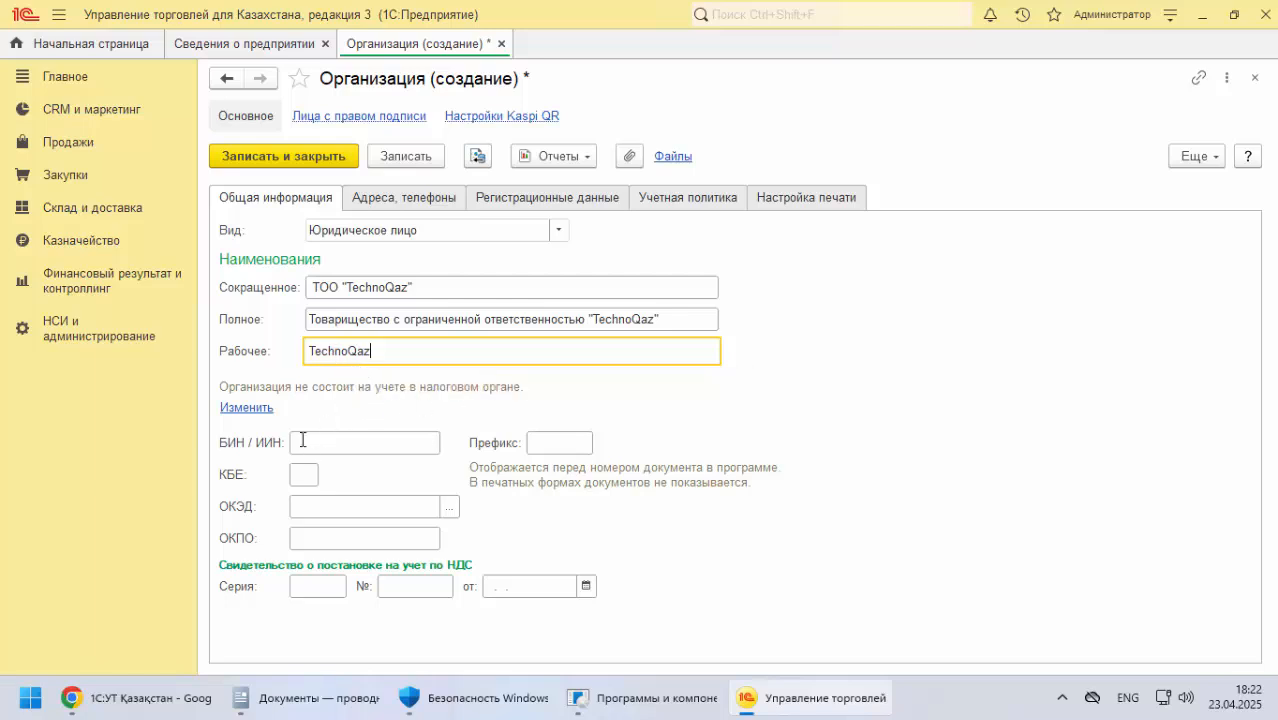
Copy the company's БСН number from the documentation into the organization's БИН / ИИН field
left_click(166, 706)
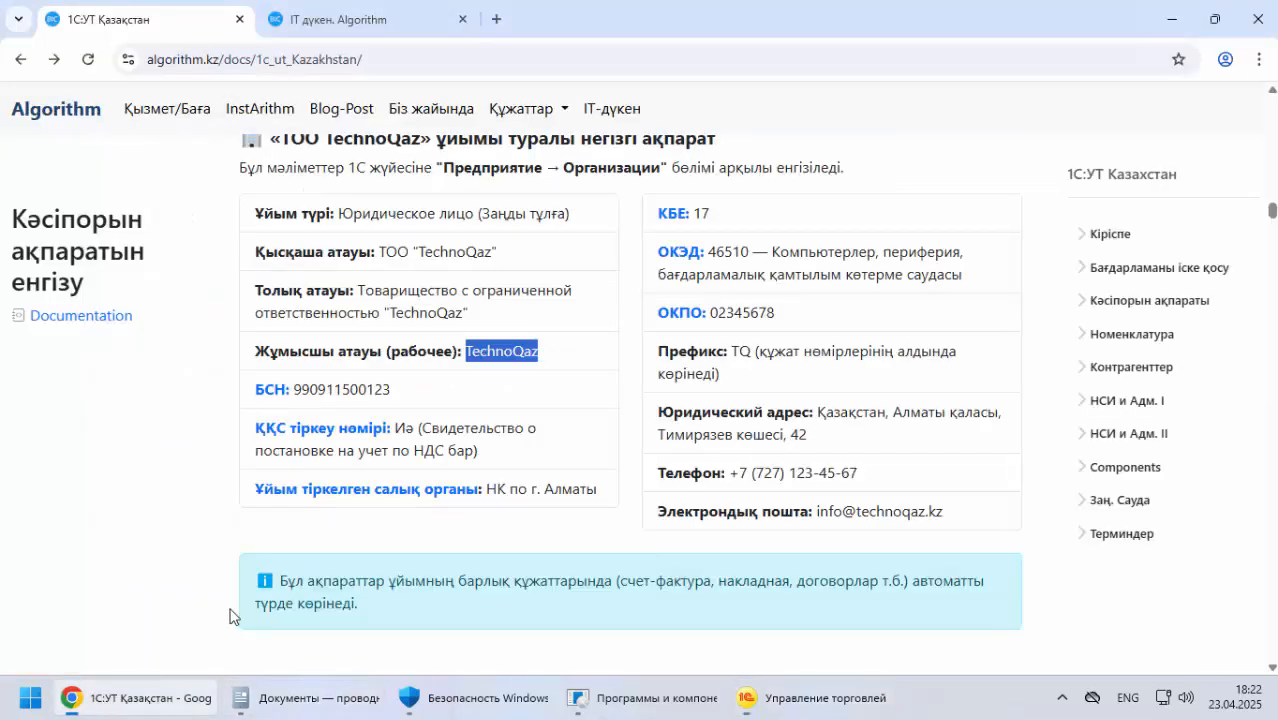
double_click(338, 391)
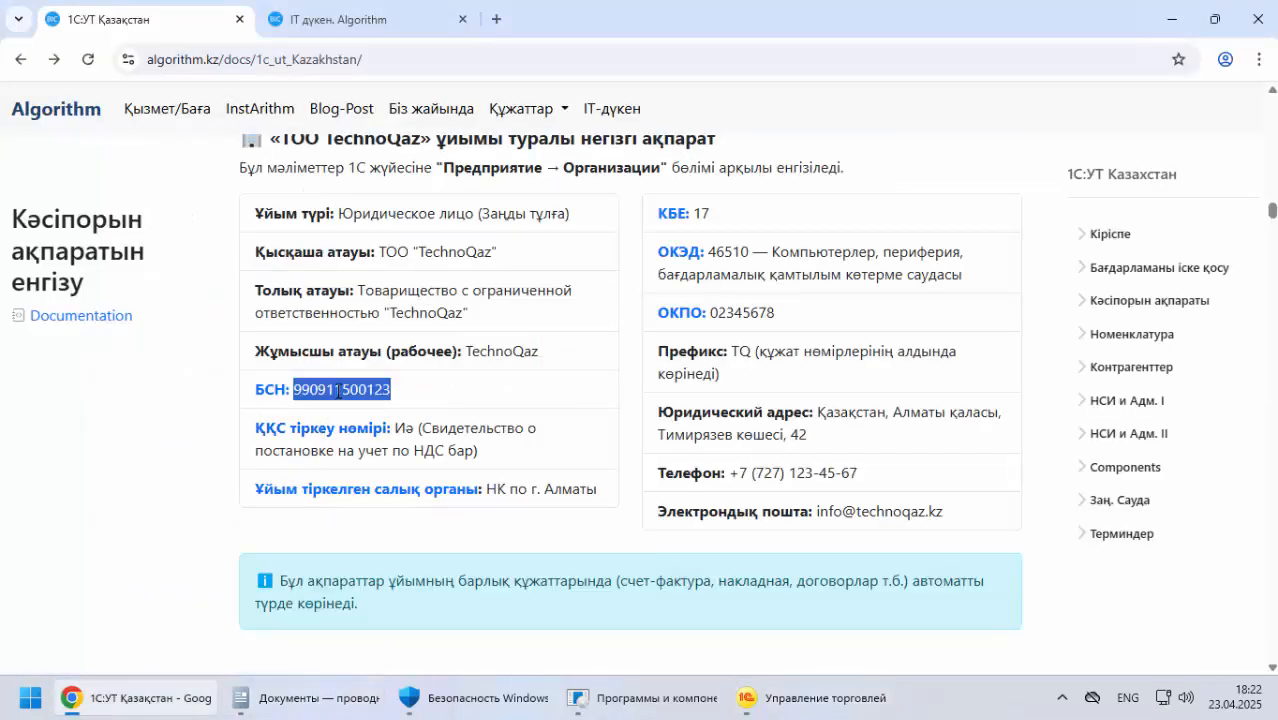
left_click(812, 698)
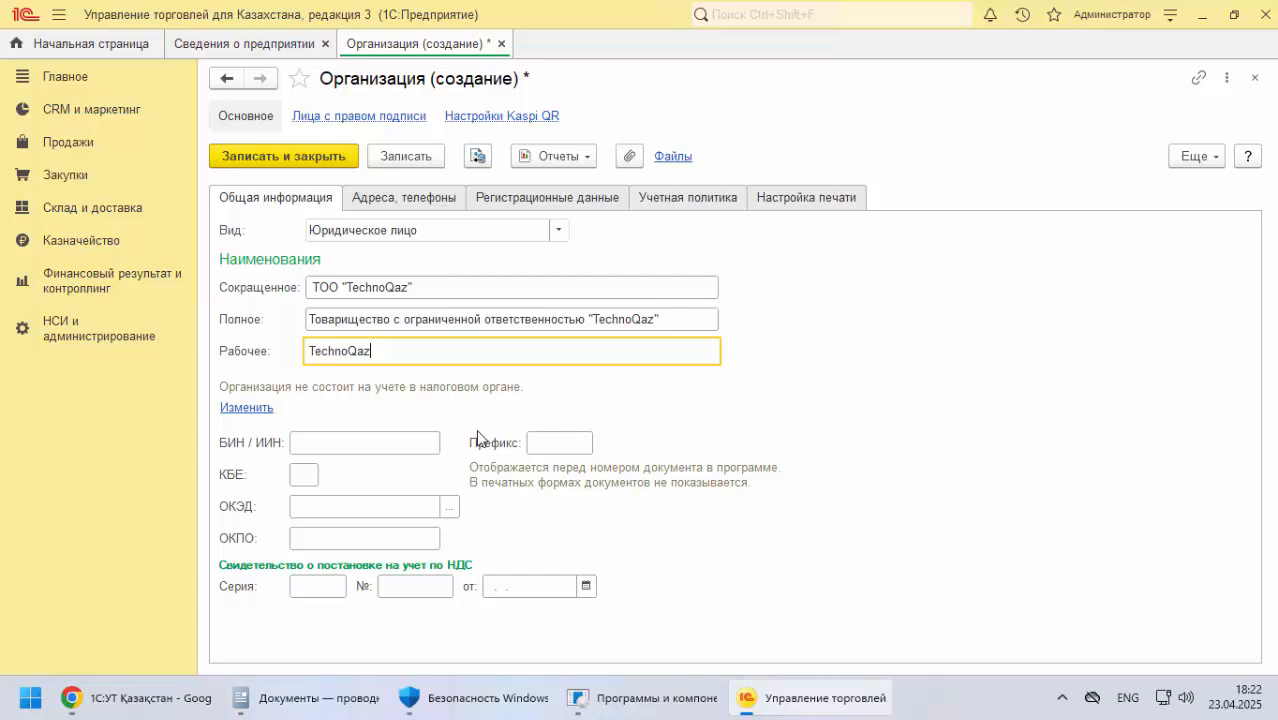
left_click(334, 442)
key("ctrl+v")
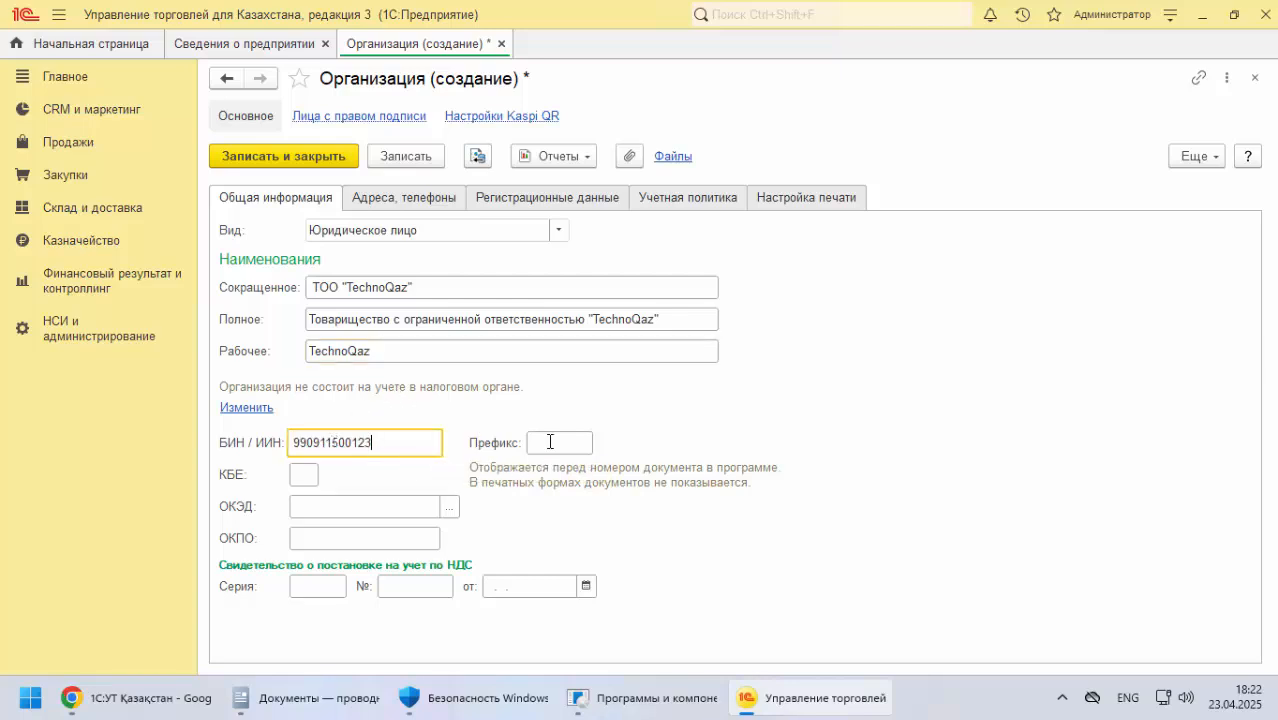
left_click(543, 442)
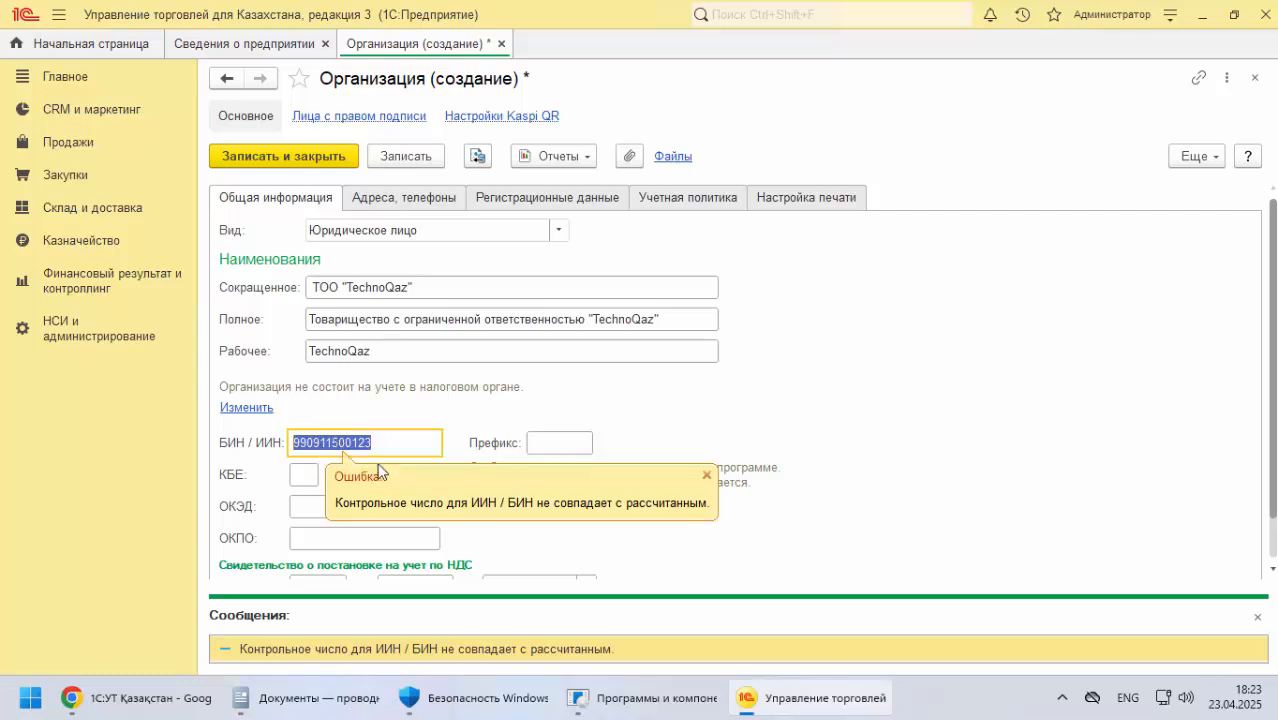
left_click(706, 476)
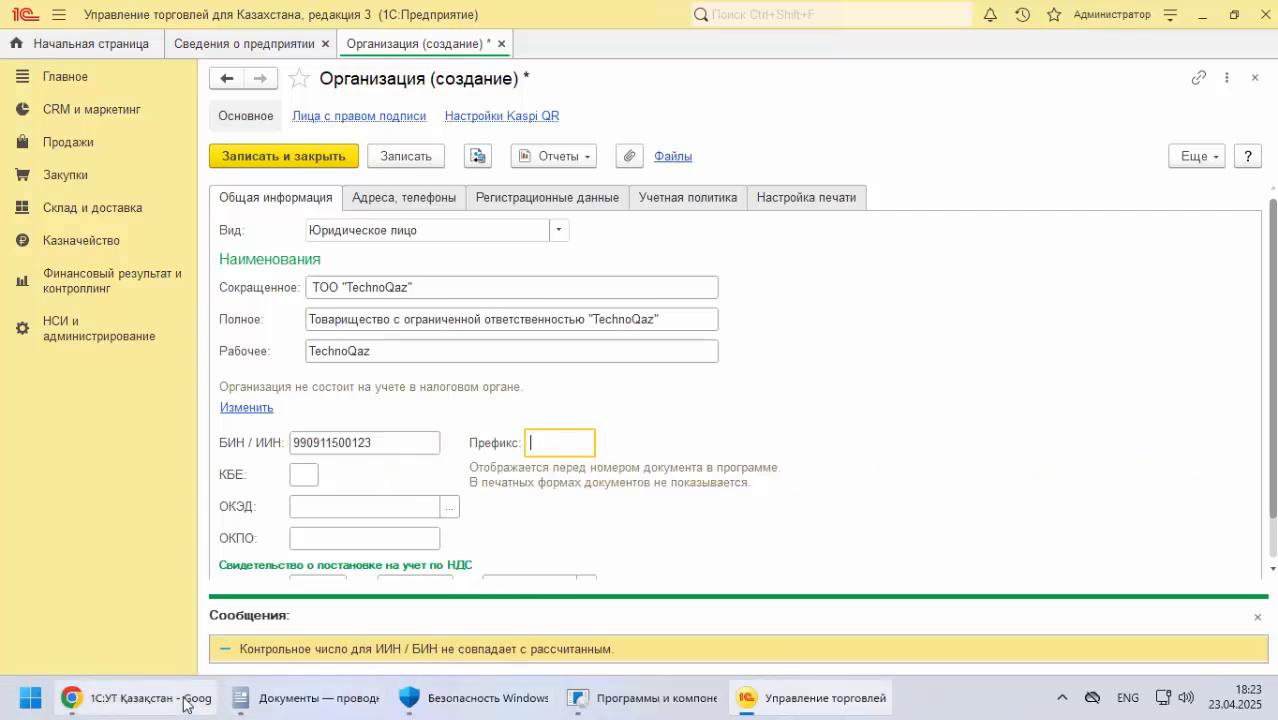
Look up the Префикс value in the documentation and set the organization's prefix to TQ
left_click(120, 698)
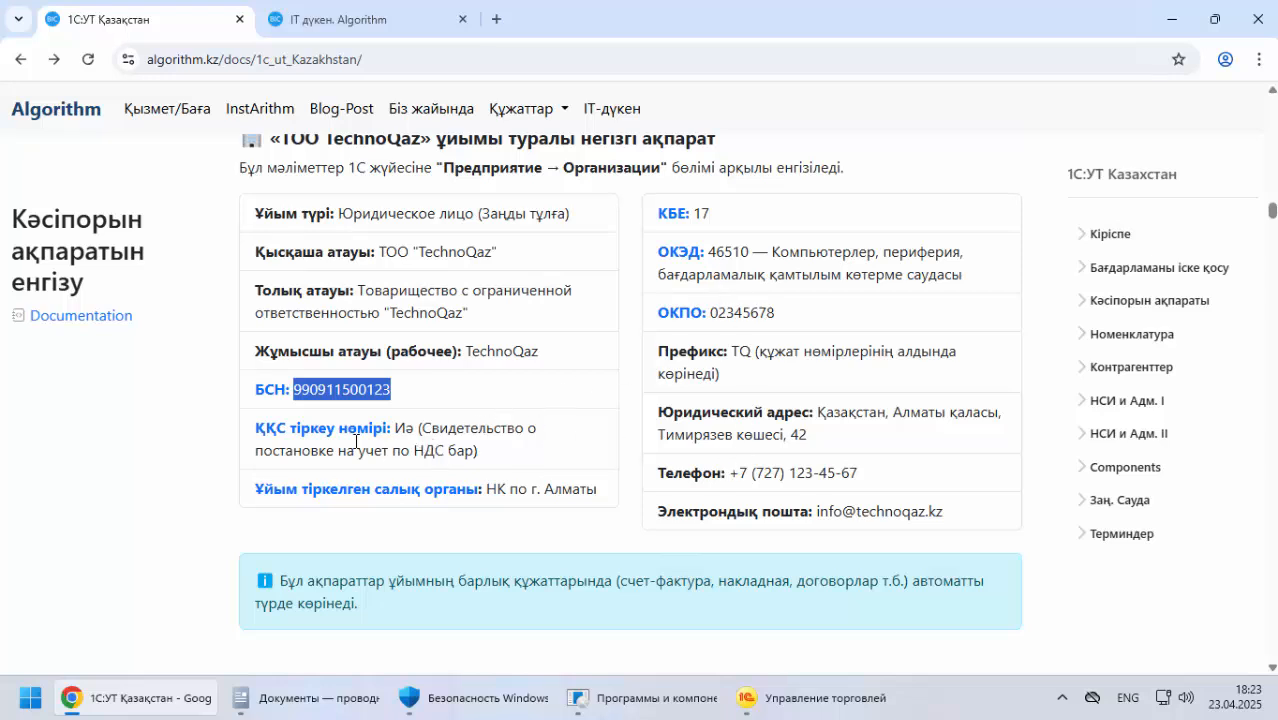
double_click(746, 353)
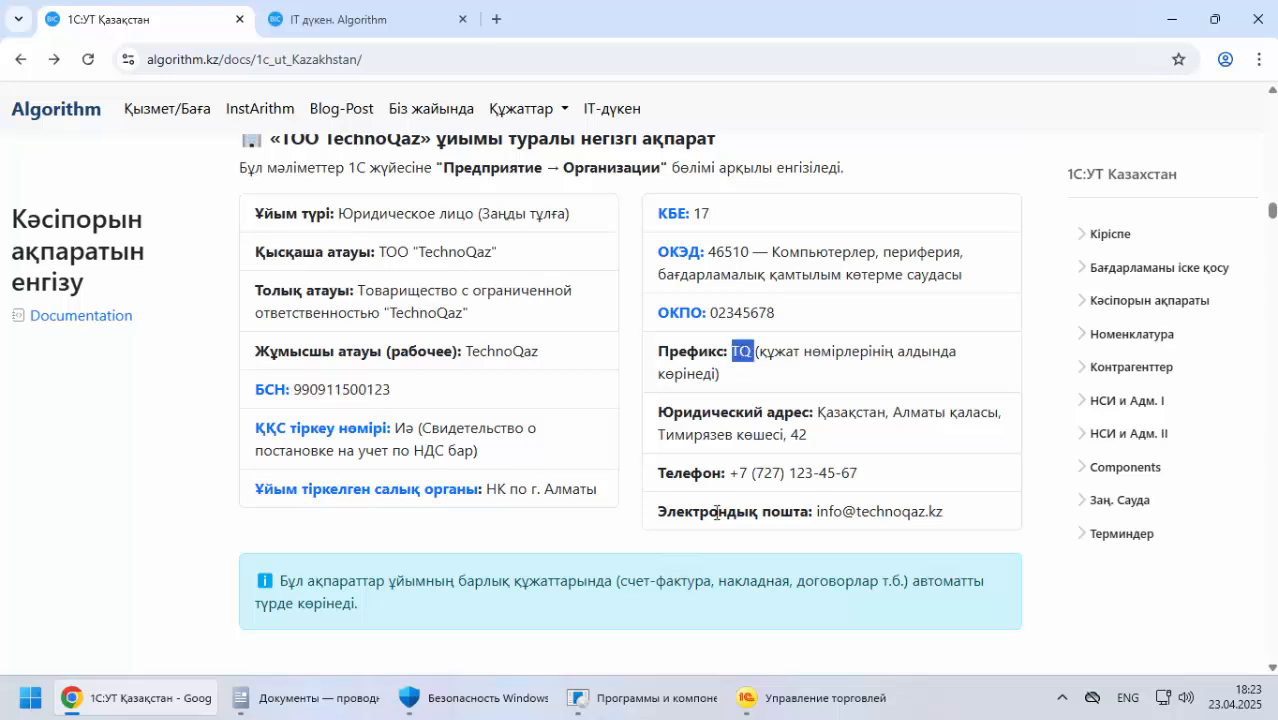
left_click(812, 698)
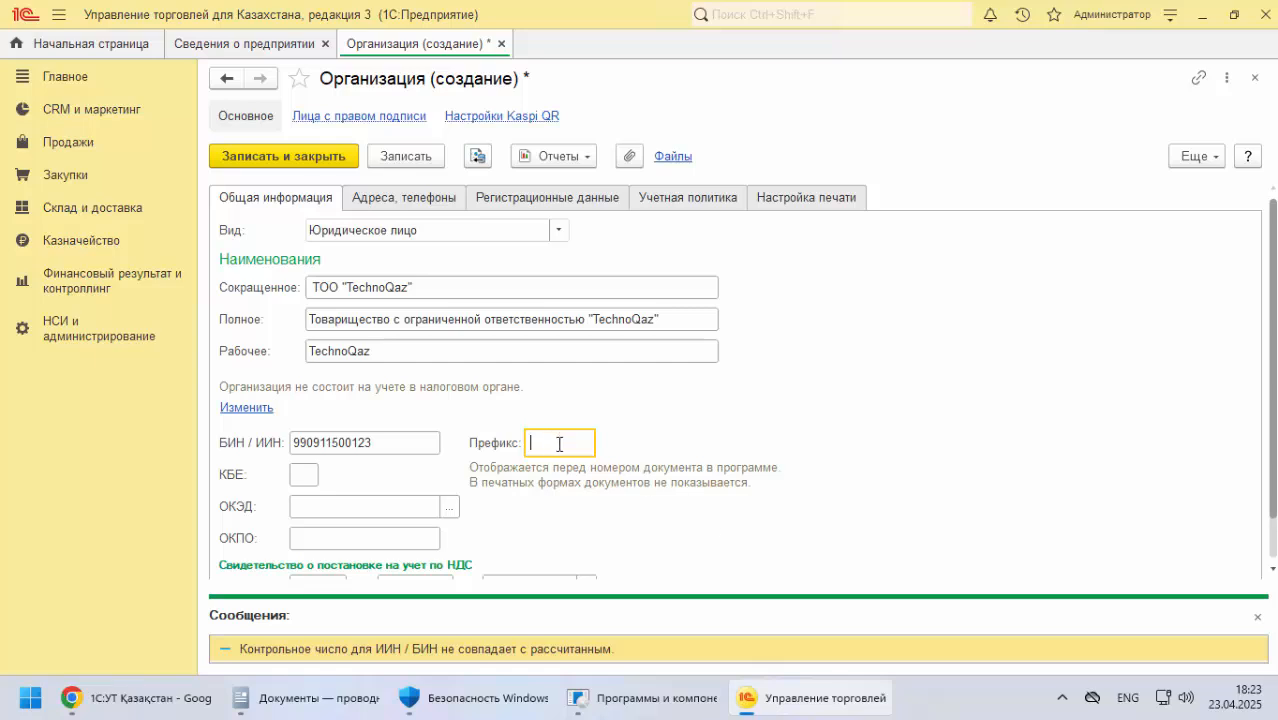
type("TQ")
left_click(296, 477)
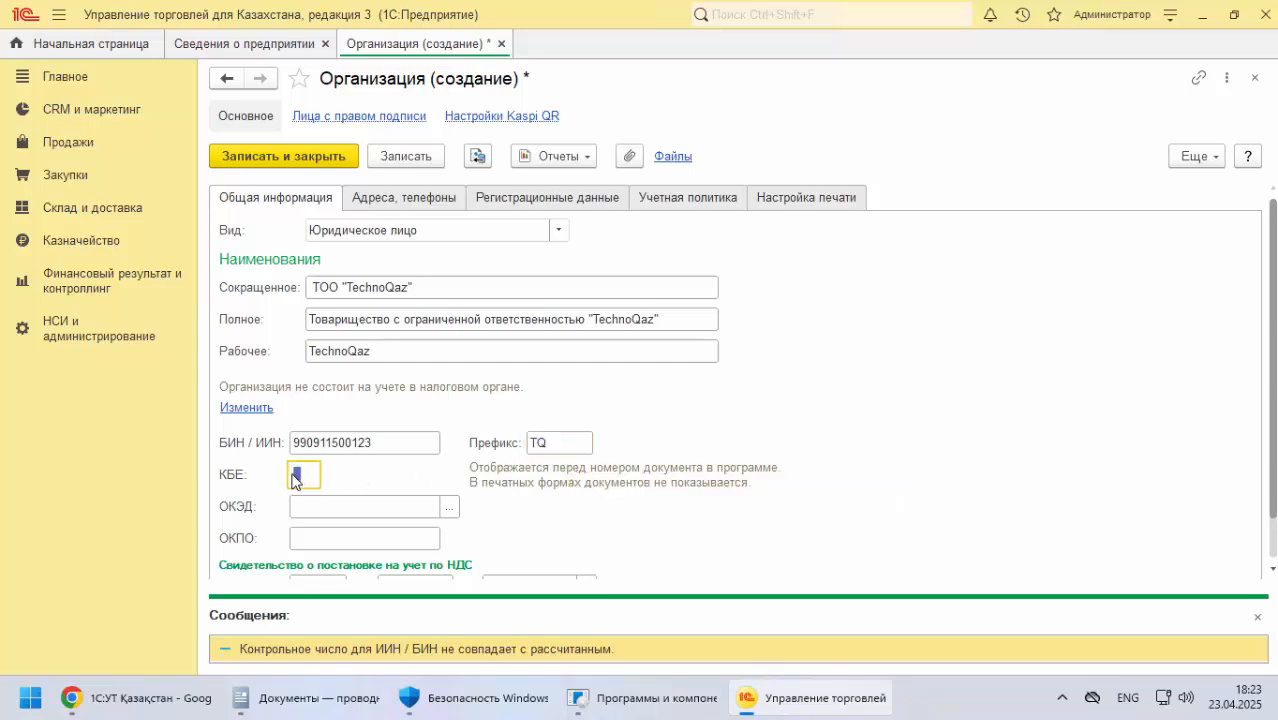
Return to the documentation, open the КБЕ entry in the Терминдер section and read its definition
left_click(140, 698)
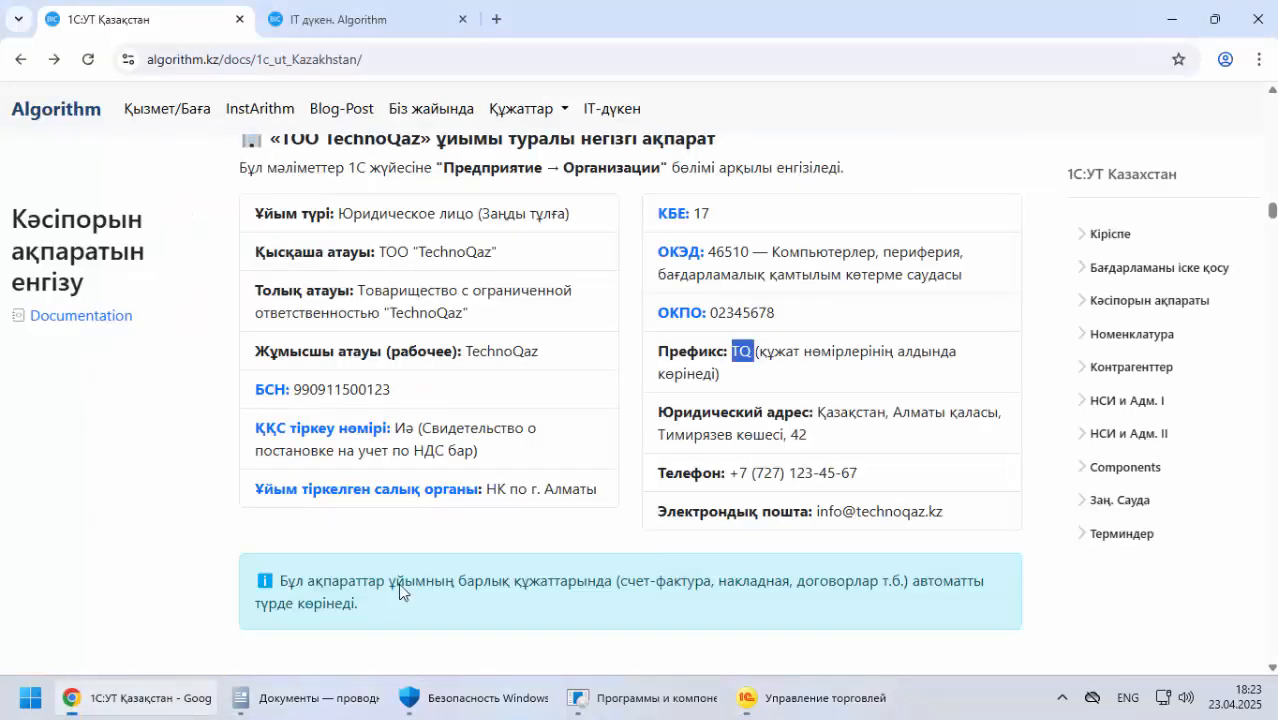
left_click(670, 218)
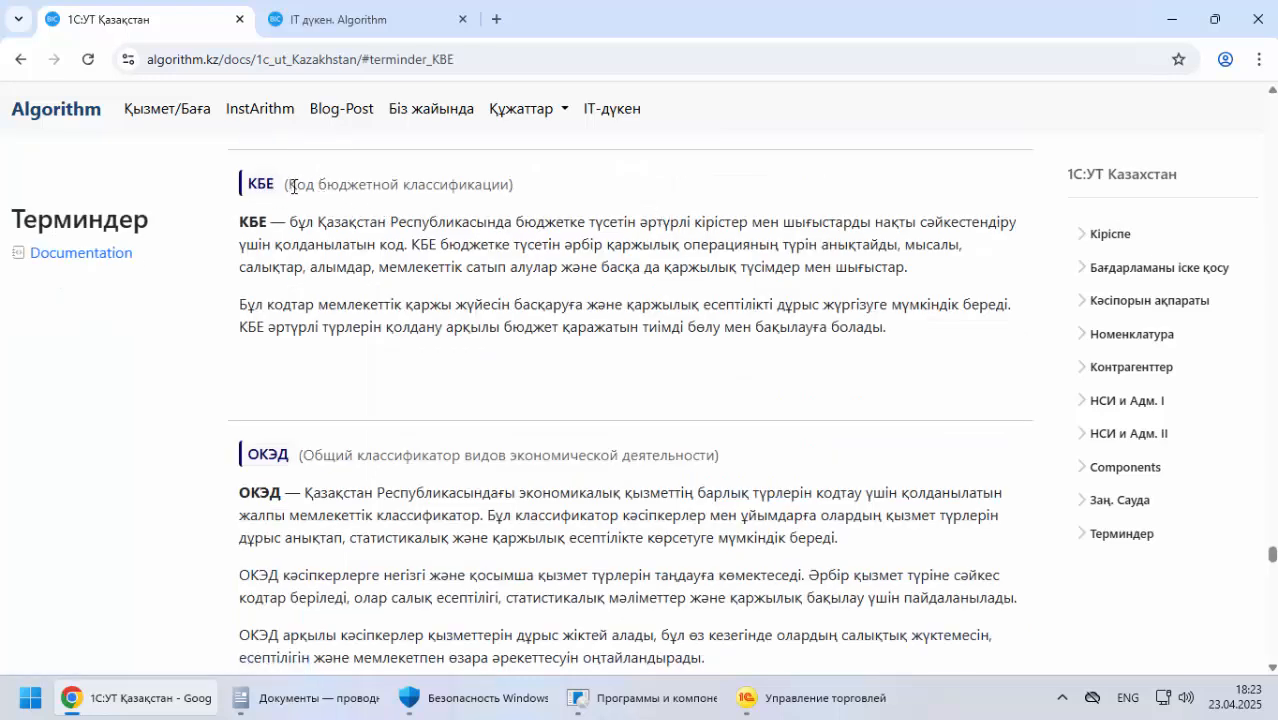
left_click_drag(293, 186, 503, 188)
left_click_drag(299, 224, 1001, 222)
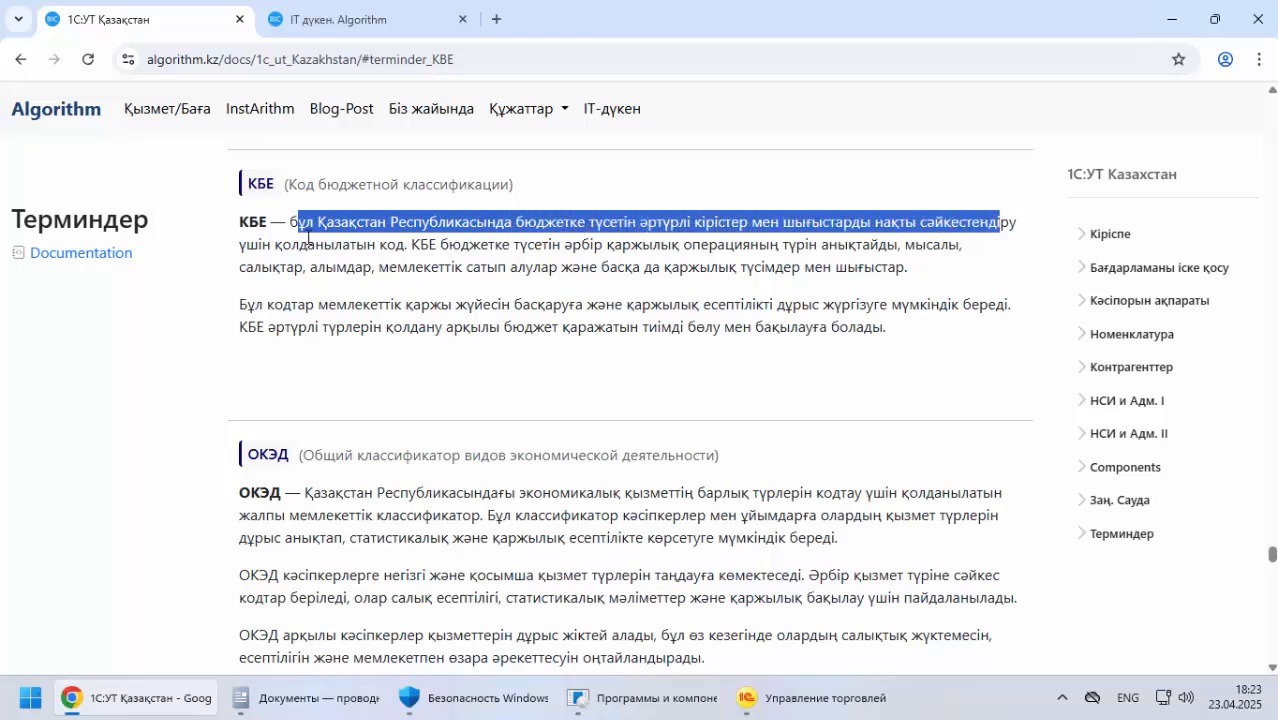
left_click_drag(258, 245, 428, 254)
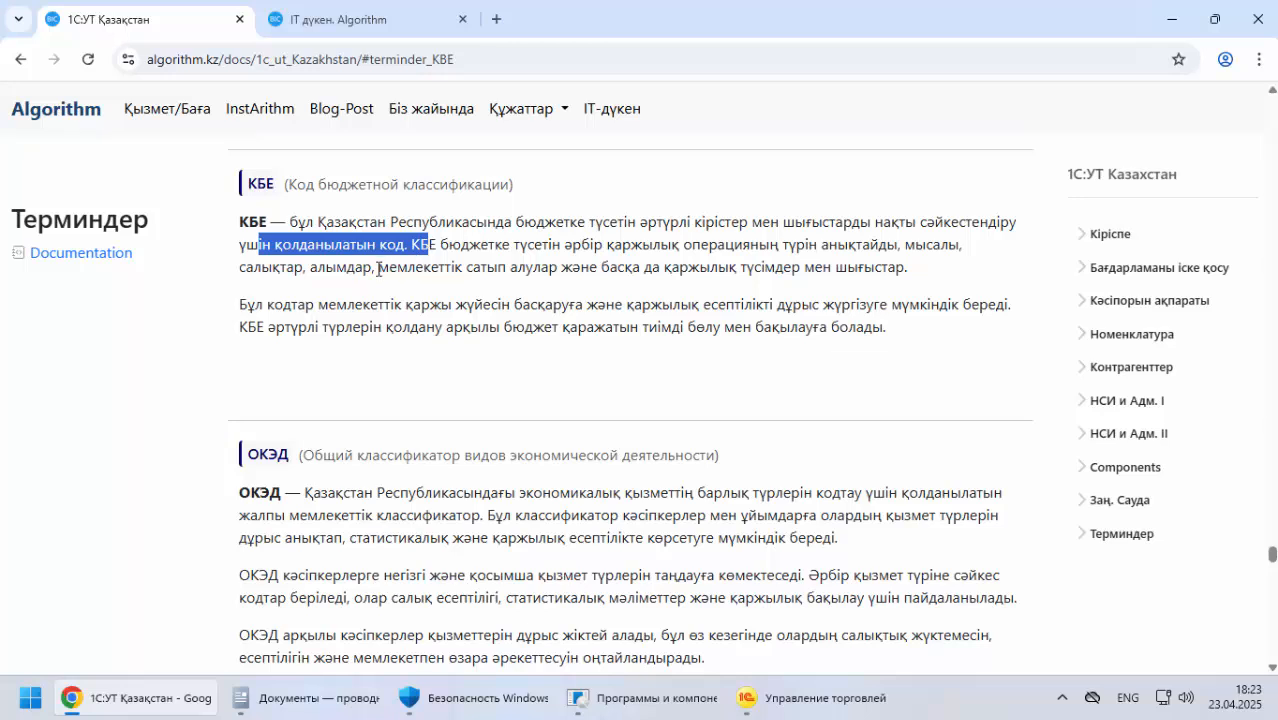
left_click(442, 248)
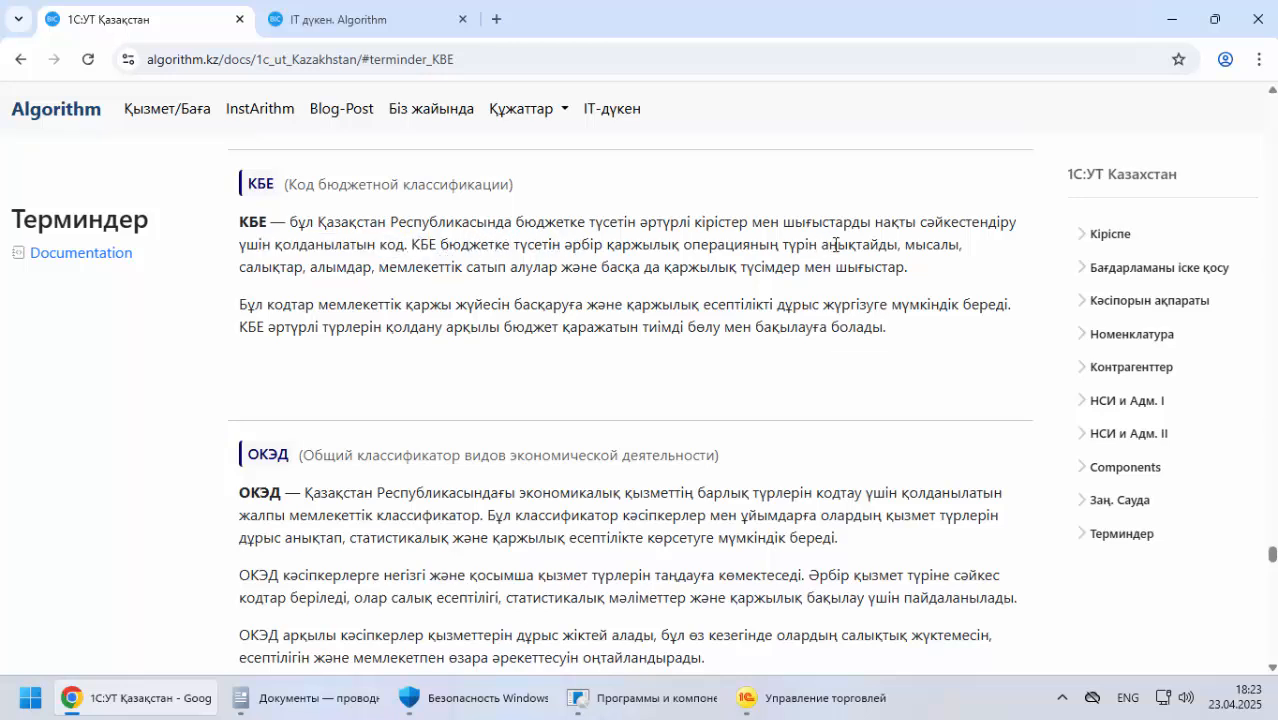
left_click_drag(307, 270, 938, 277)
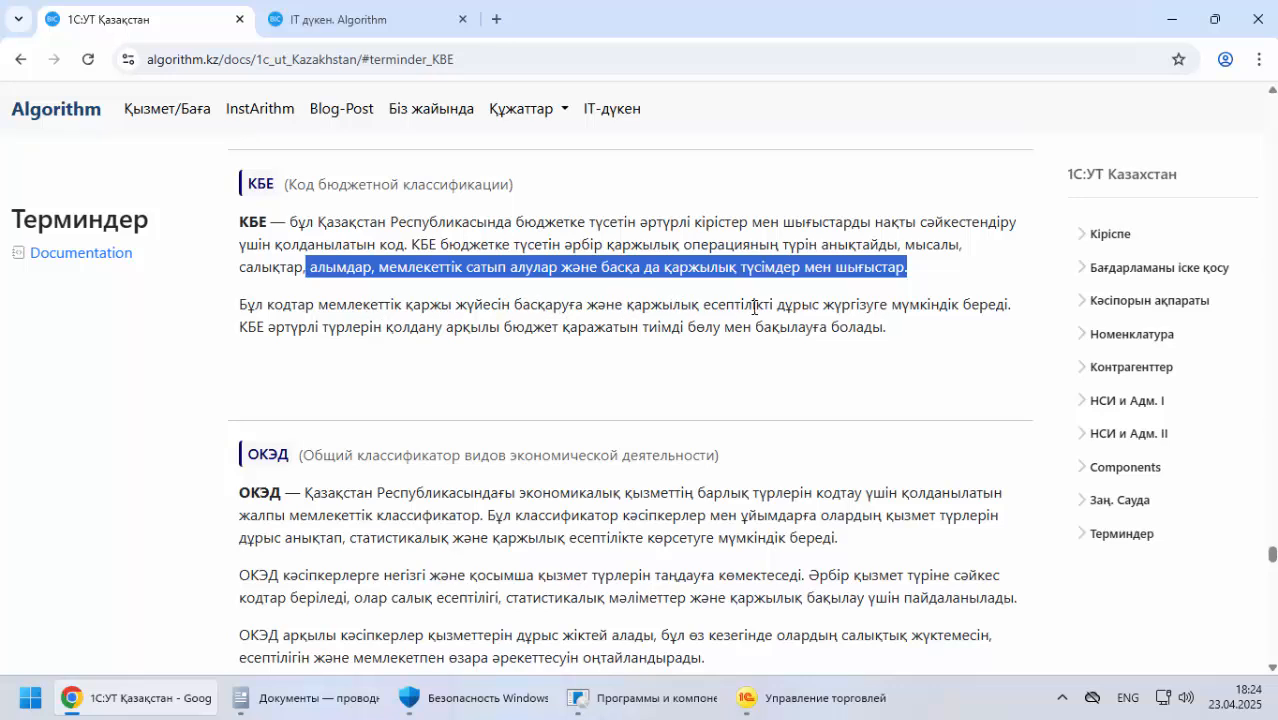
left_click_drag(812, 305, 1005, 305)
left_click_drag(257, 327, 753, 347)
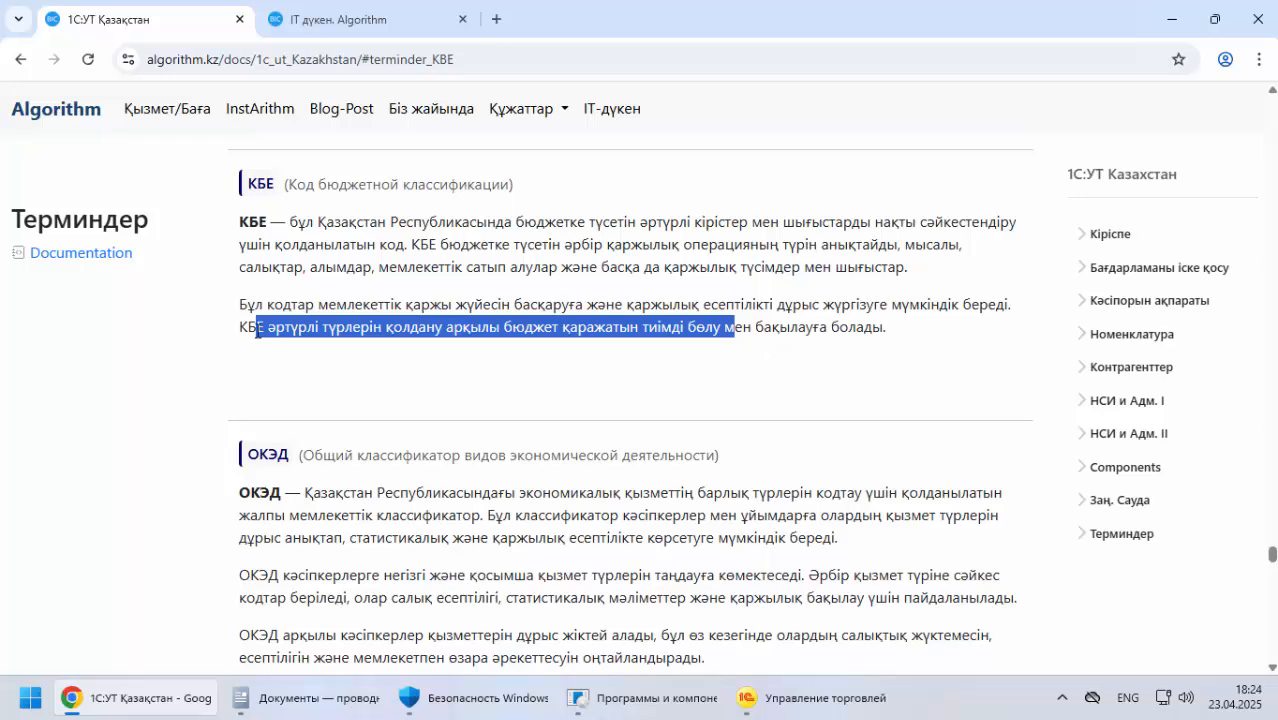
Go back to the TechnoQaz company details in the documentation and set the organization's КБЕ to 17
scroll(233, 363, "down", 1)
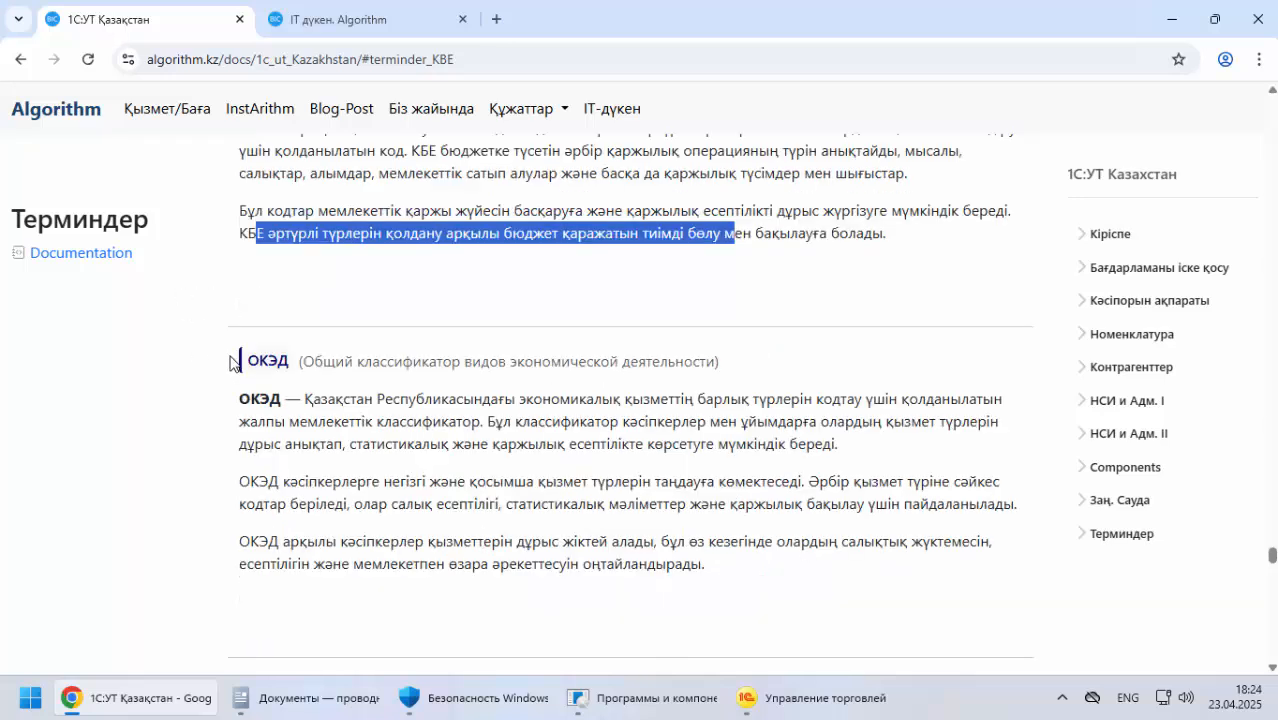
left_click(21, 60)
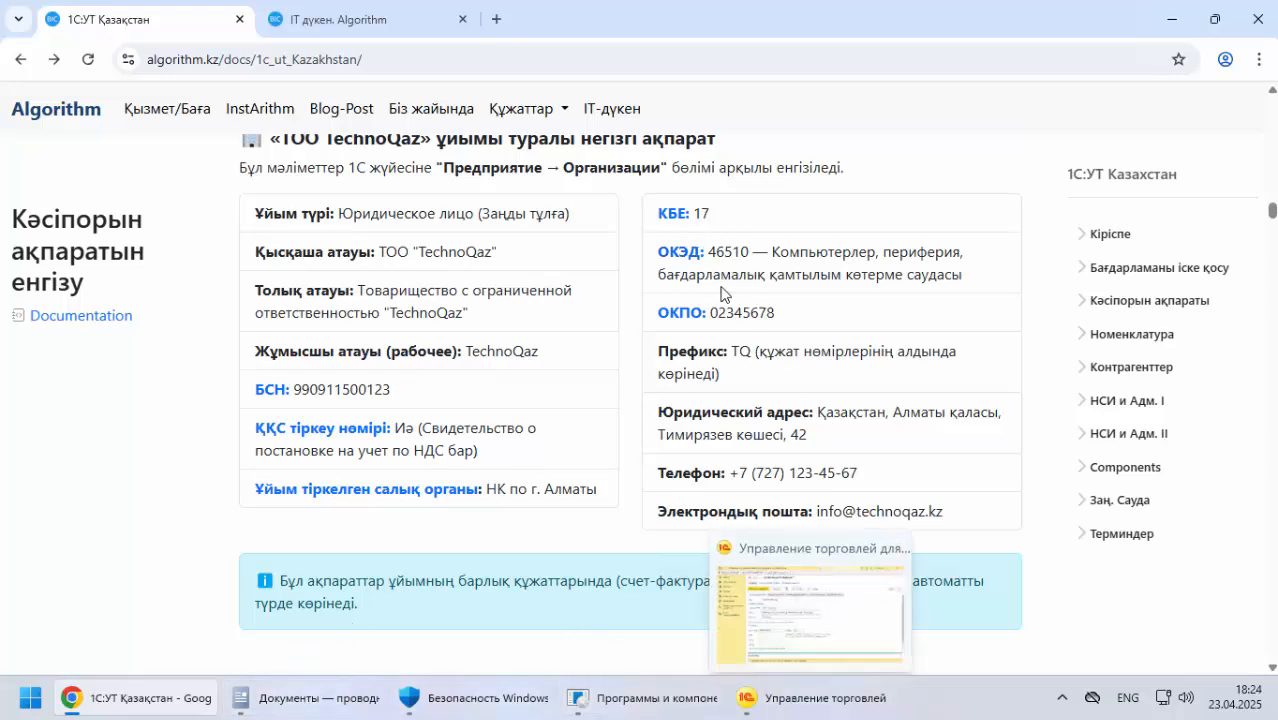
left_click(781, 696)
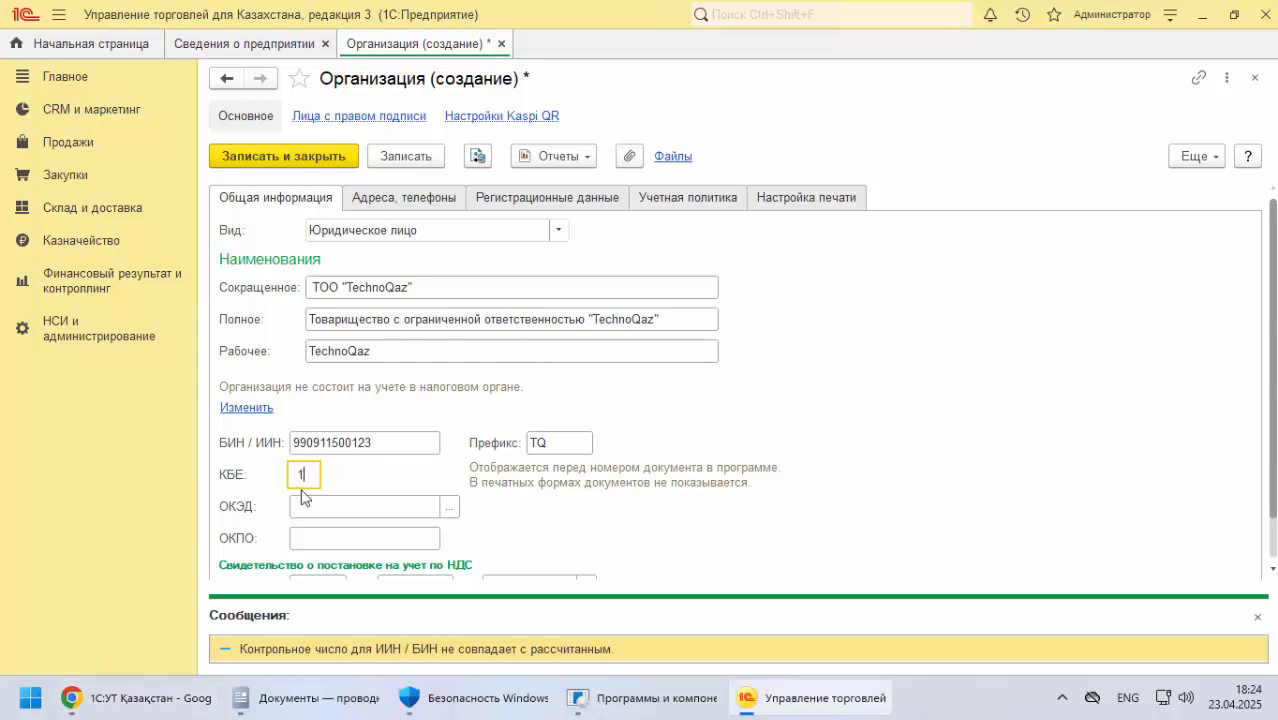
type("17")
key("Tab")
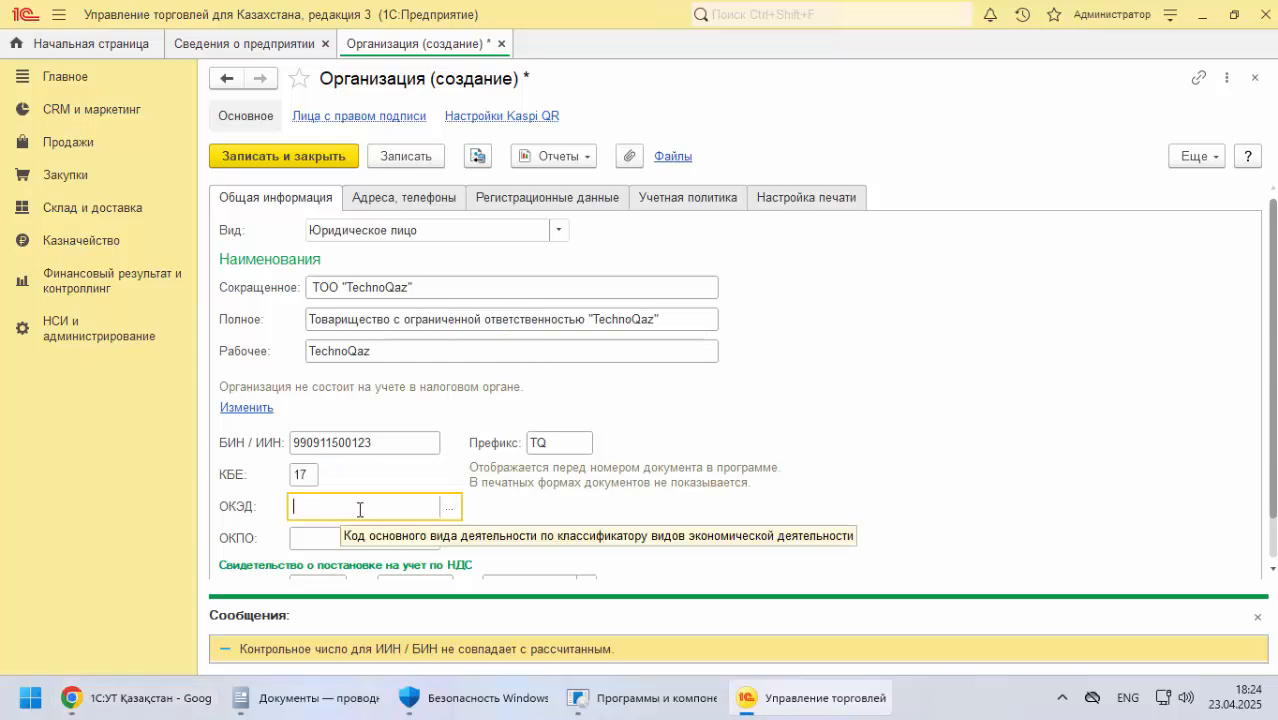
Copy the ОКЭД code 46510 from the documentation into the organization's ОКЭД field
left_click(135, 697)
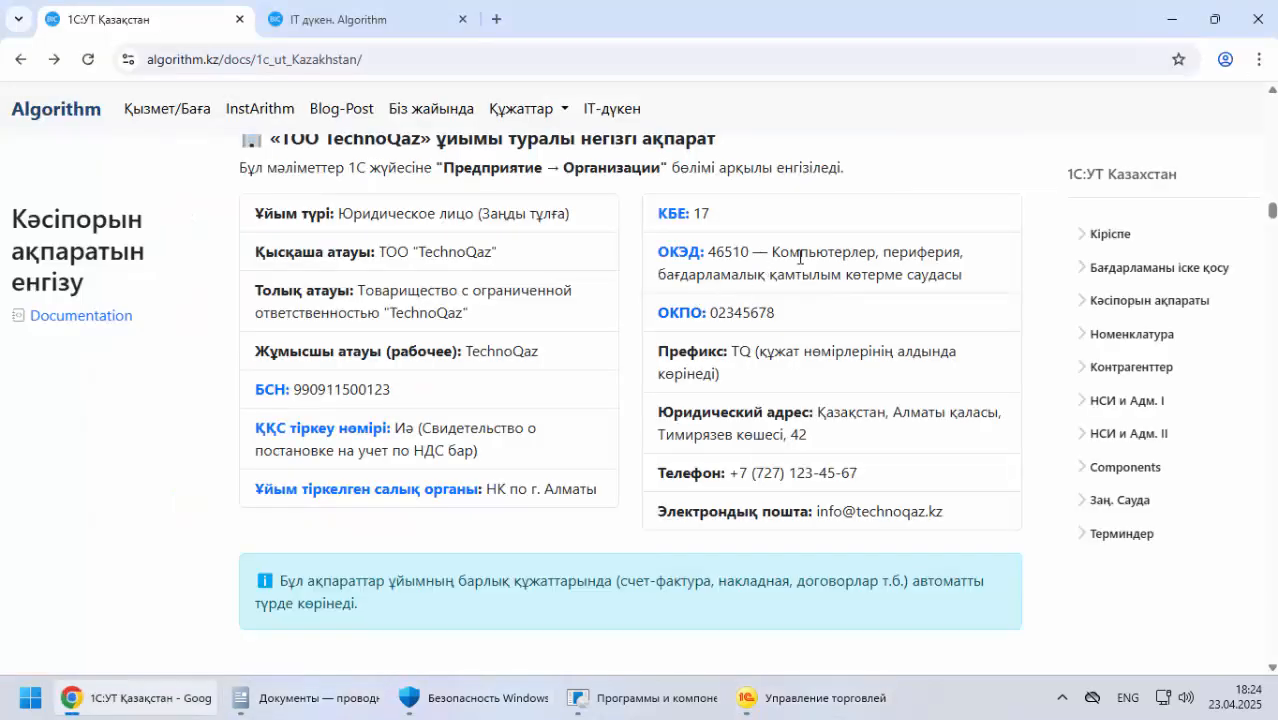
double_click(732, 251)
left_click_drag(712, 251, 754, 254)
right_click(745, 252)
left_click(770, 280)
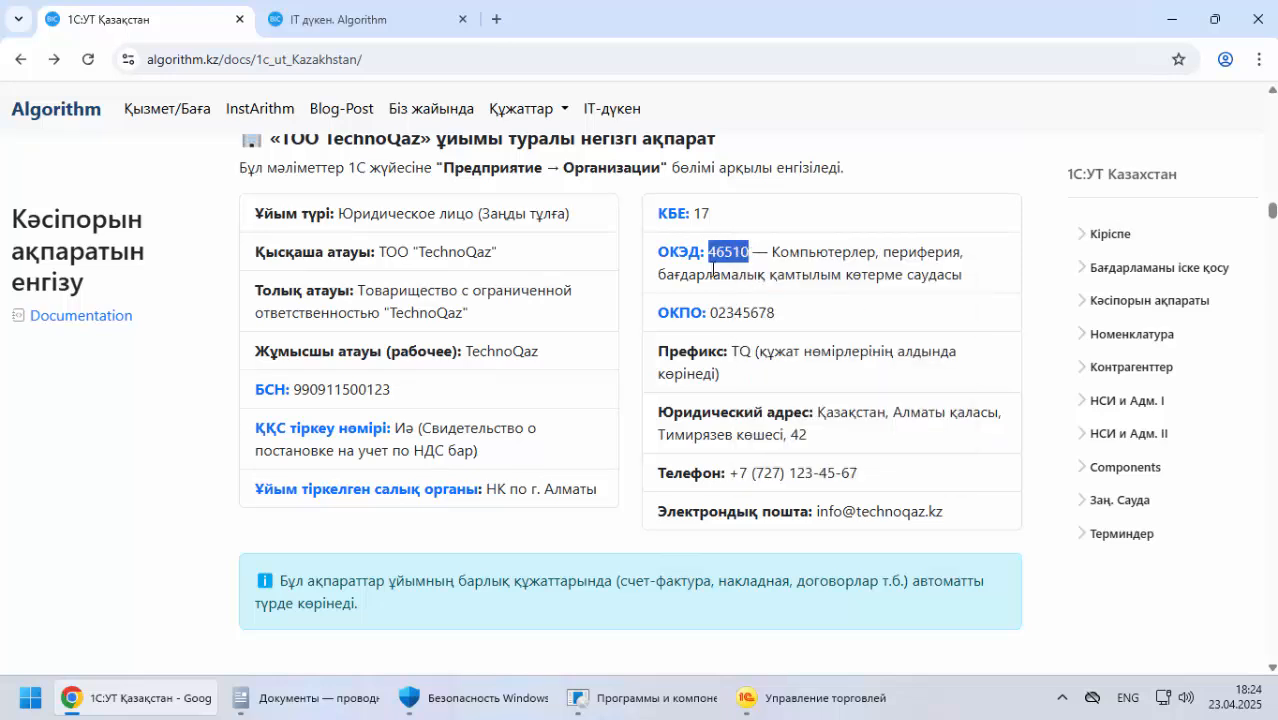
left_click(770, 697)
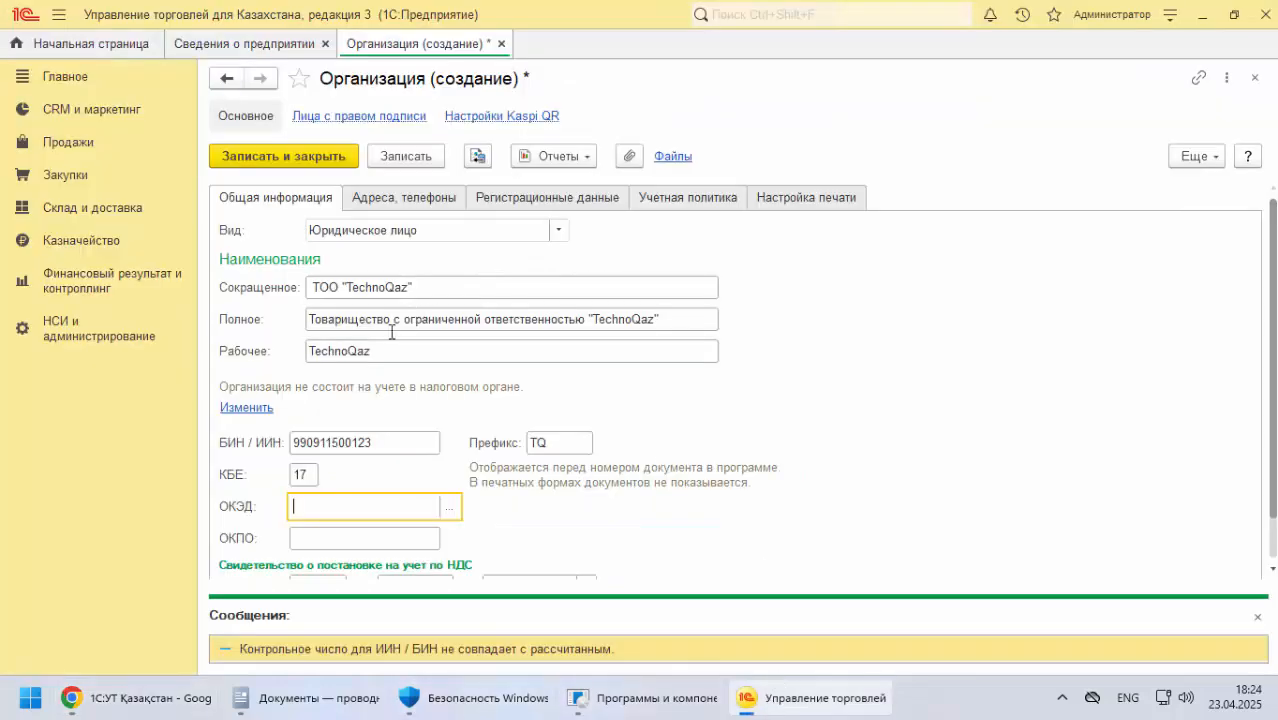
key("ctrl+v")
Copy the company's ОКПО code from the documentation into the organization's ОКПО field and dismiss the field's error notice
left_click(170, 708)
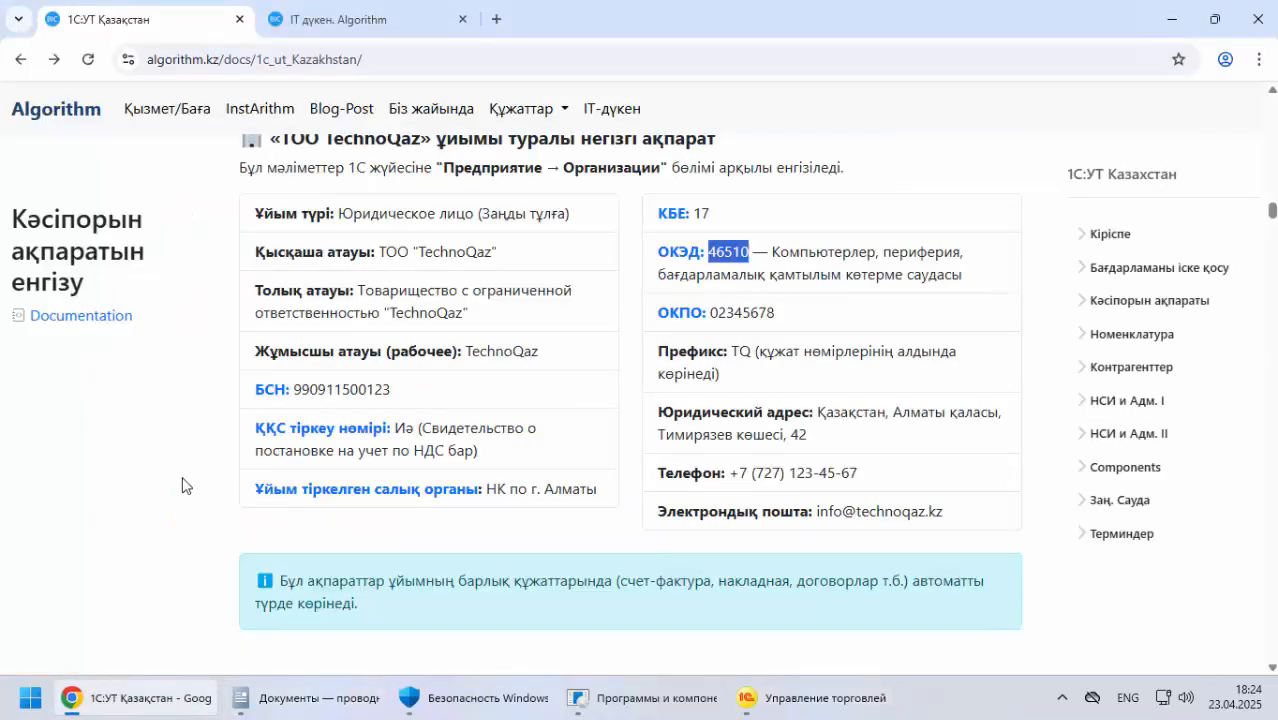
scroll(182, 486, "down", 3)
scroll(210, 415, "down", 3)
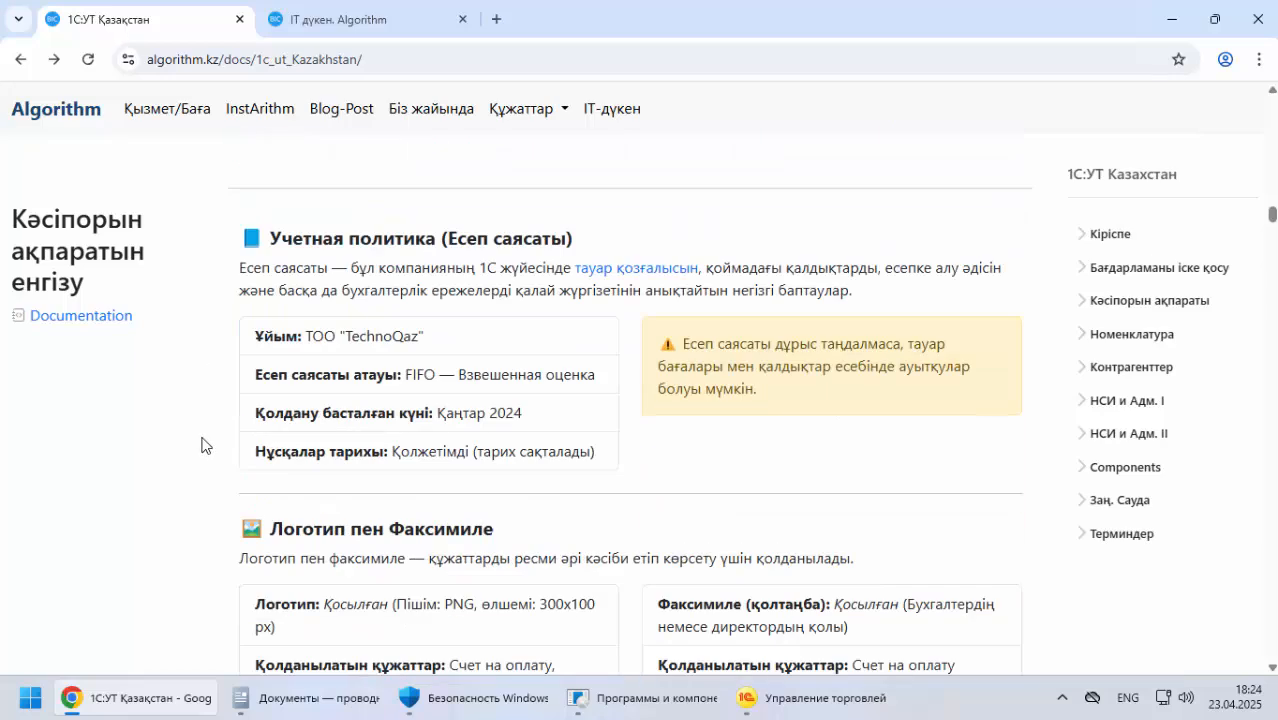
scroll(500, 340, "up", 6)
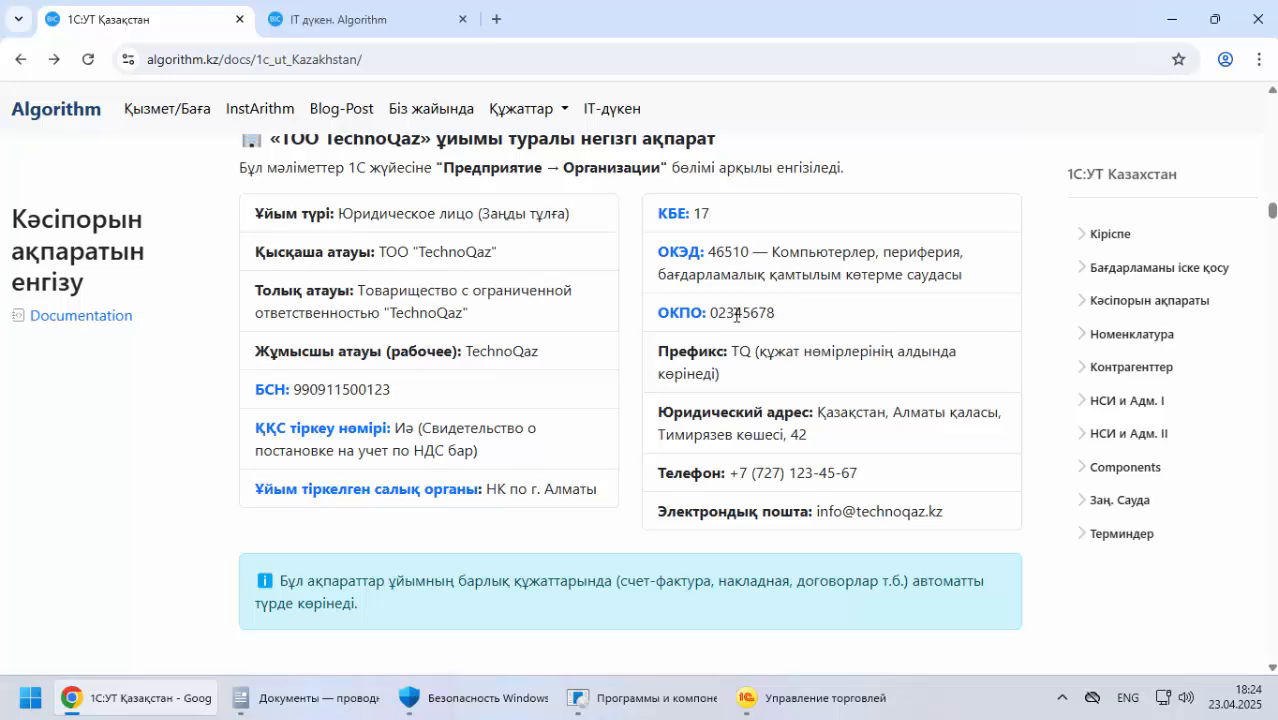
double_click(737, 315)
left_click(812, 698)
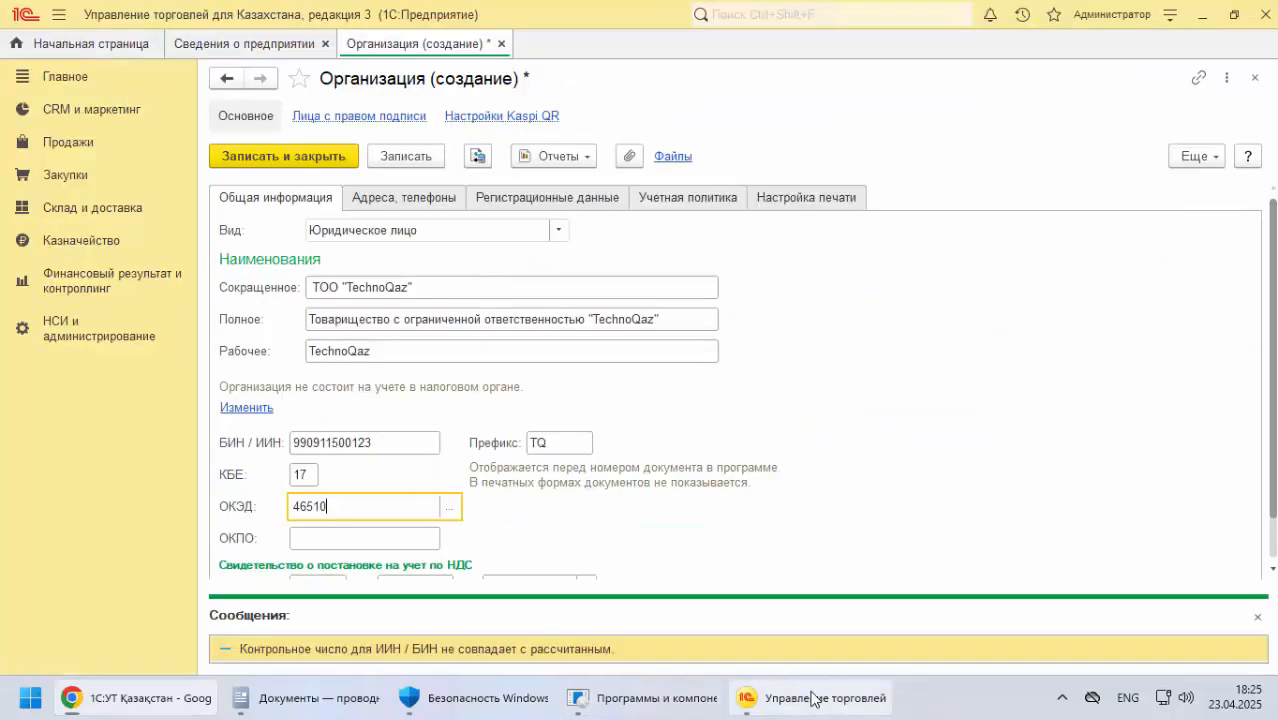
left_click(330, 540)
key("ctrl+v")
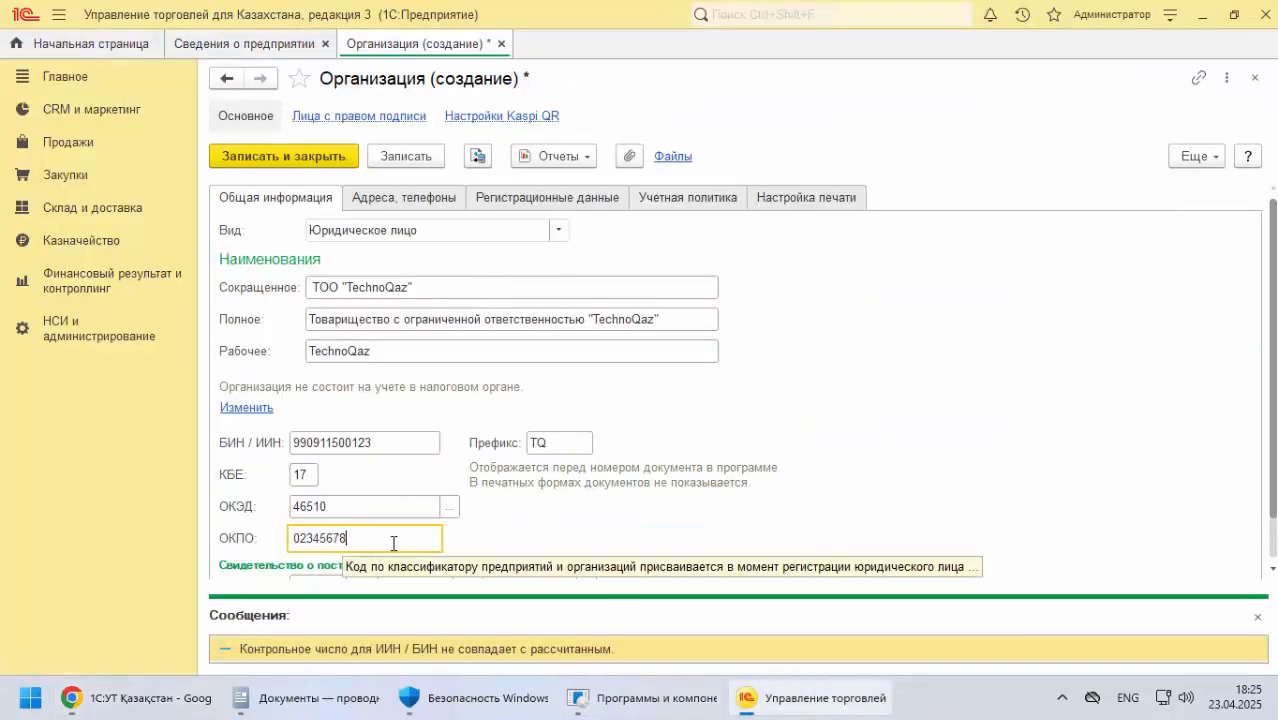
scroll(330, 540, "down", 1)
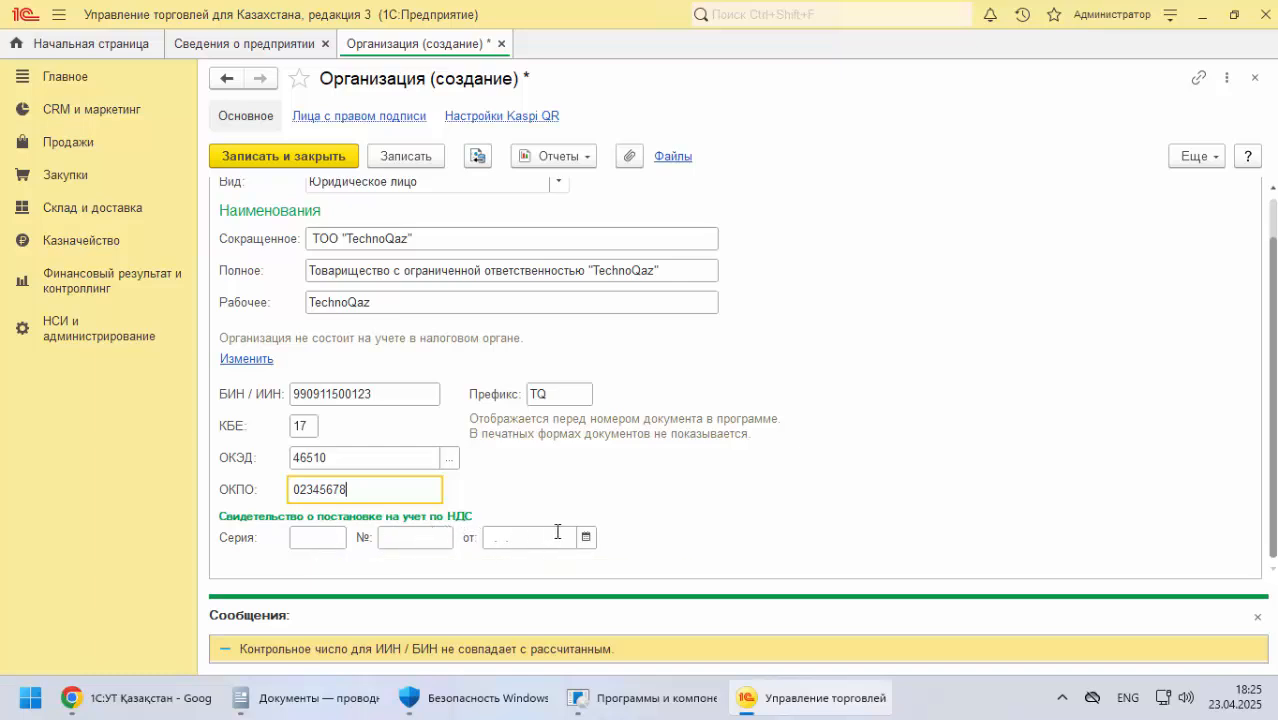
left_click(307, 537)
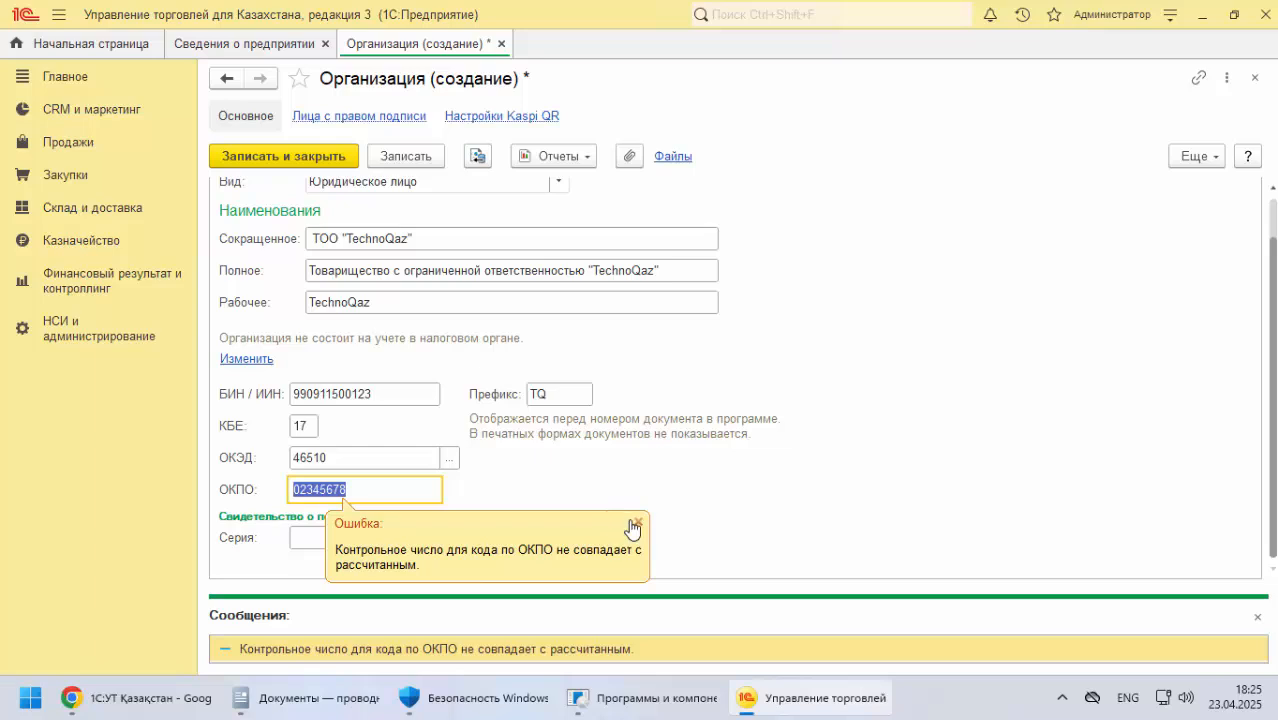
left_click(637, 522)
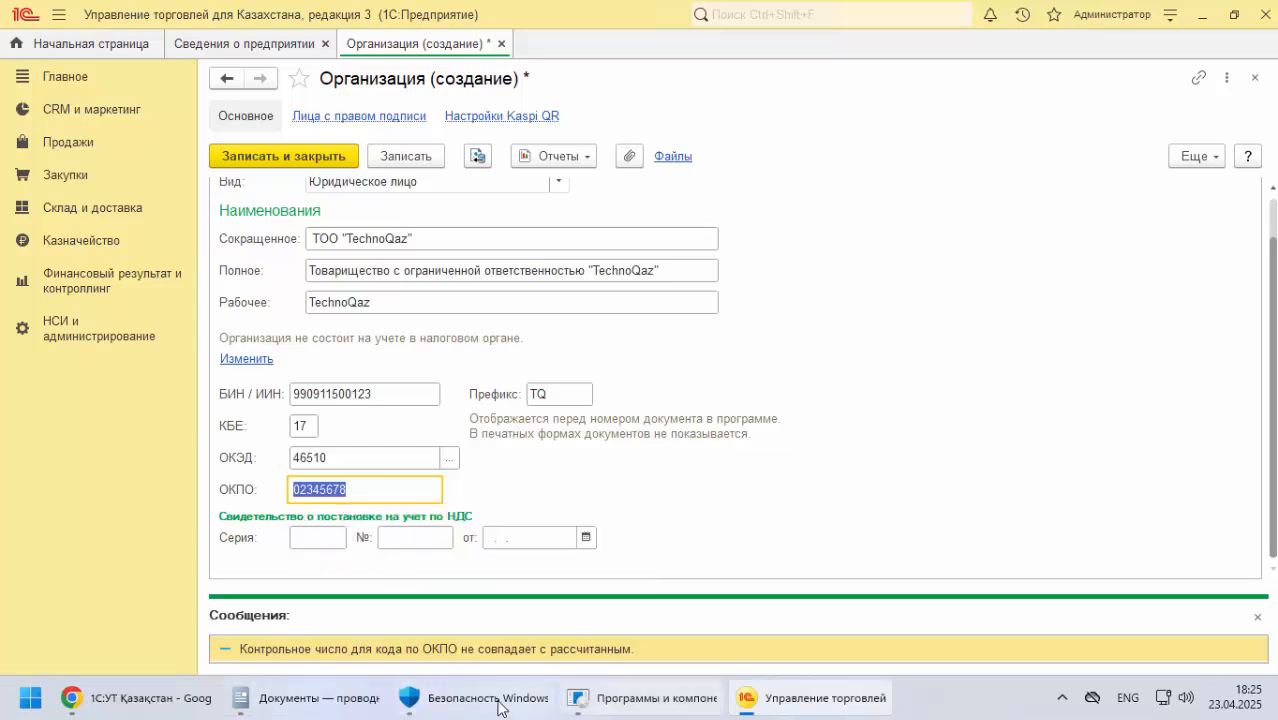
Check the remaining company details in the documentation and try to save the organization record without closing it
left_click(140, 698)
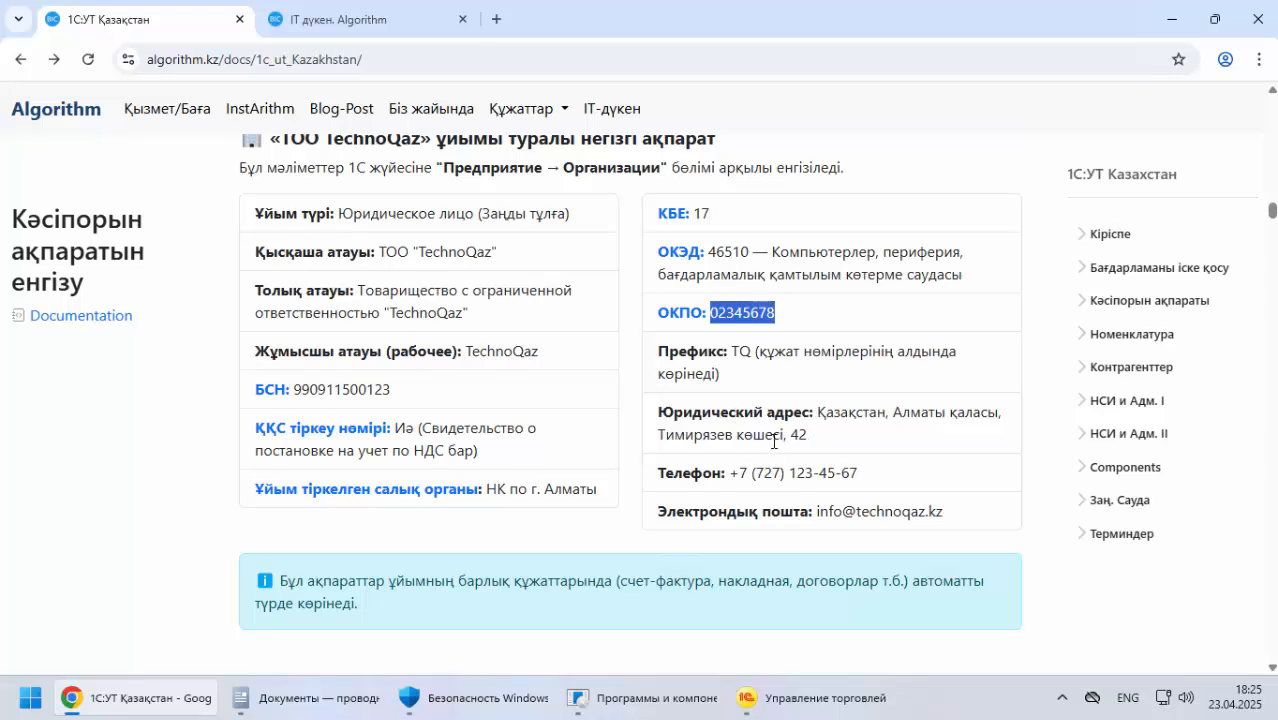
scroll(697, 392, "down", 1)
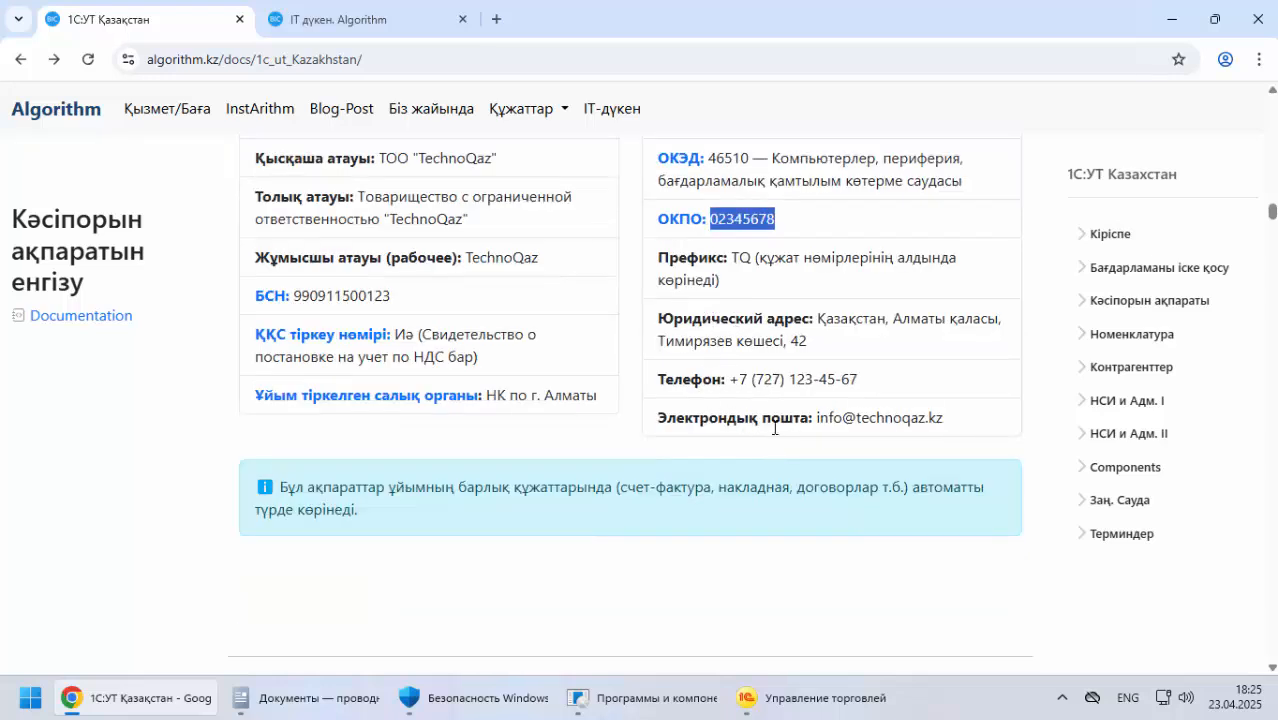
left_click(795, 699)
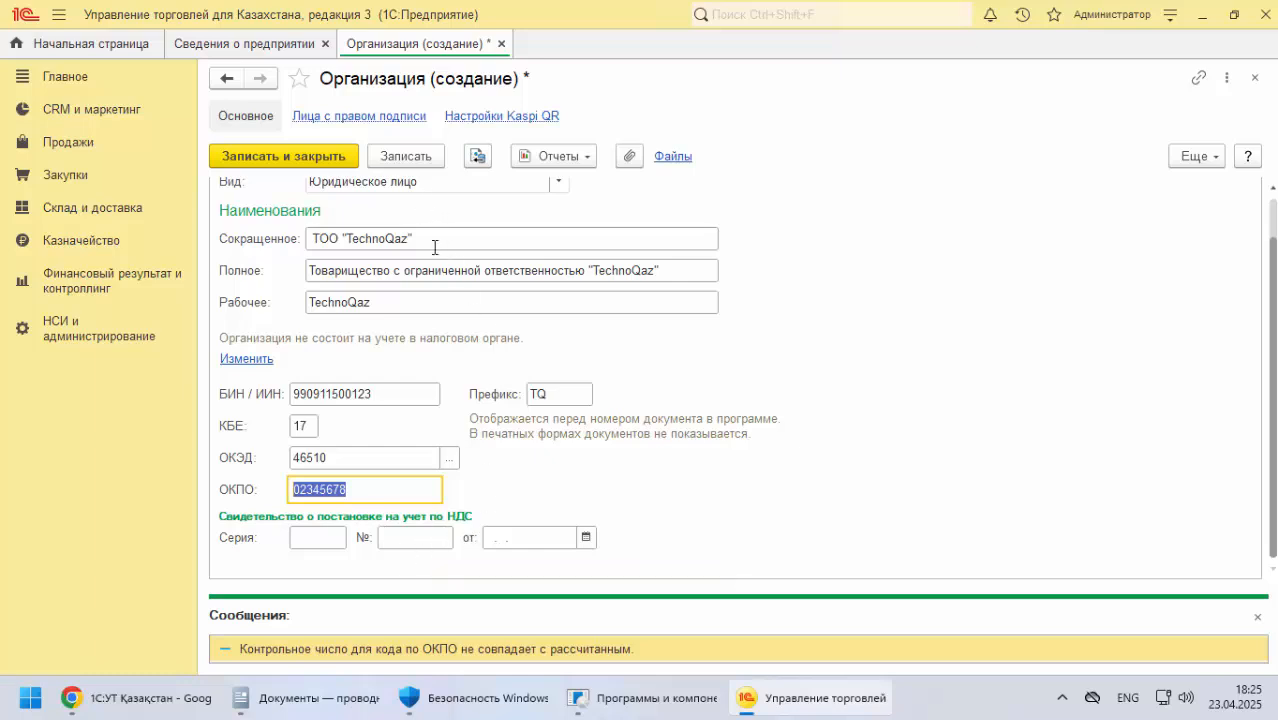
scroll(447, 255, "up", 1)
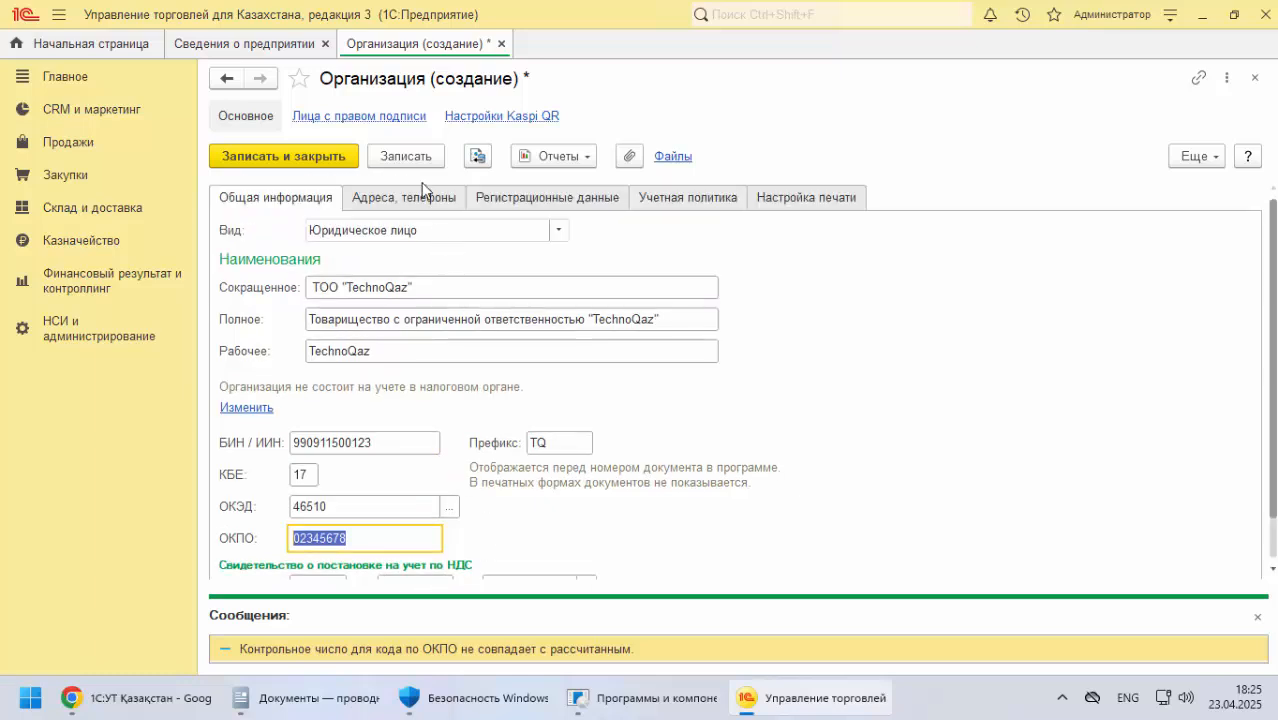
left_click(407, 157)
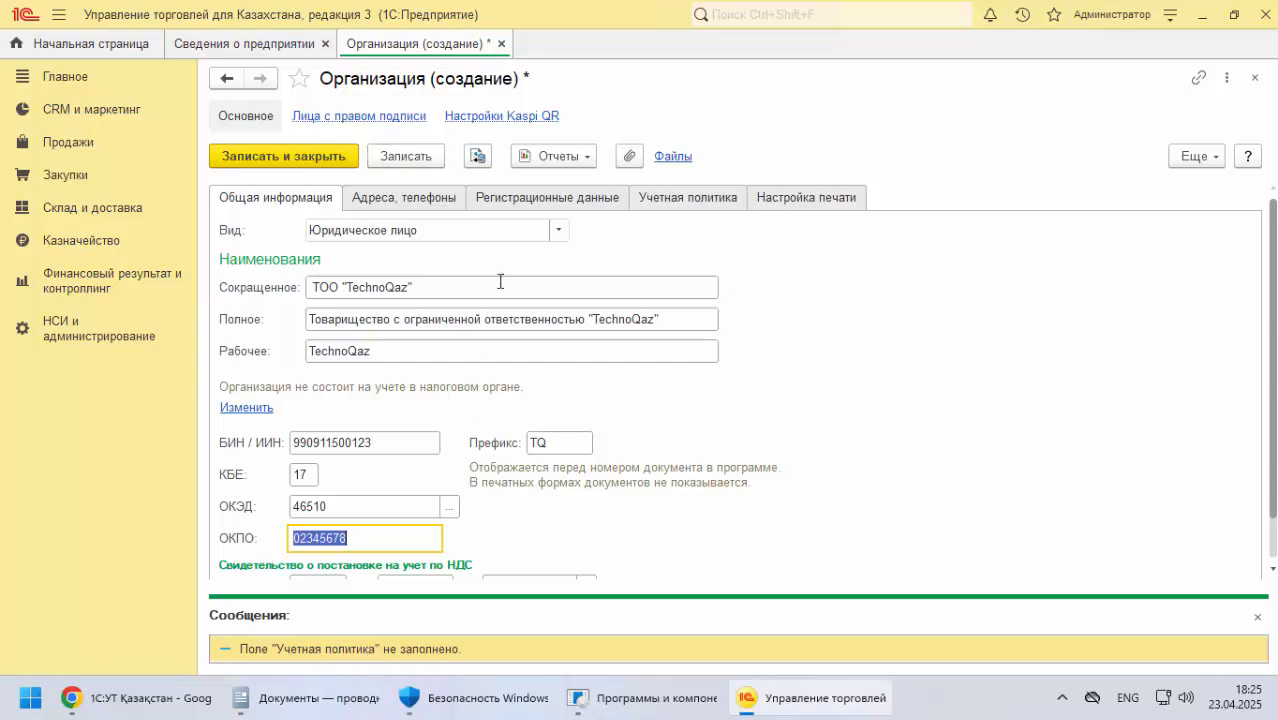
Copy the company's legal address from the documentation into both the Юридический адрес and Фактический адрес fields of the organization
left_click(418, 204)
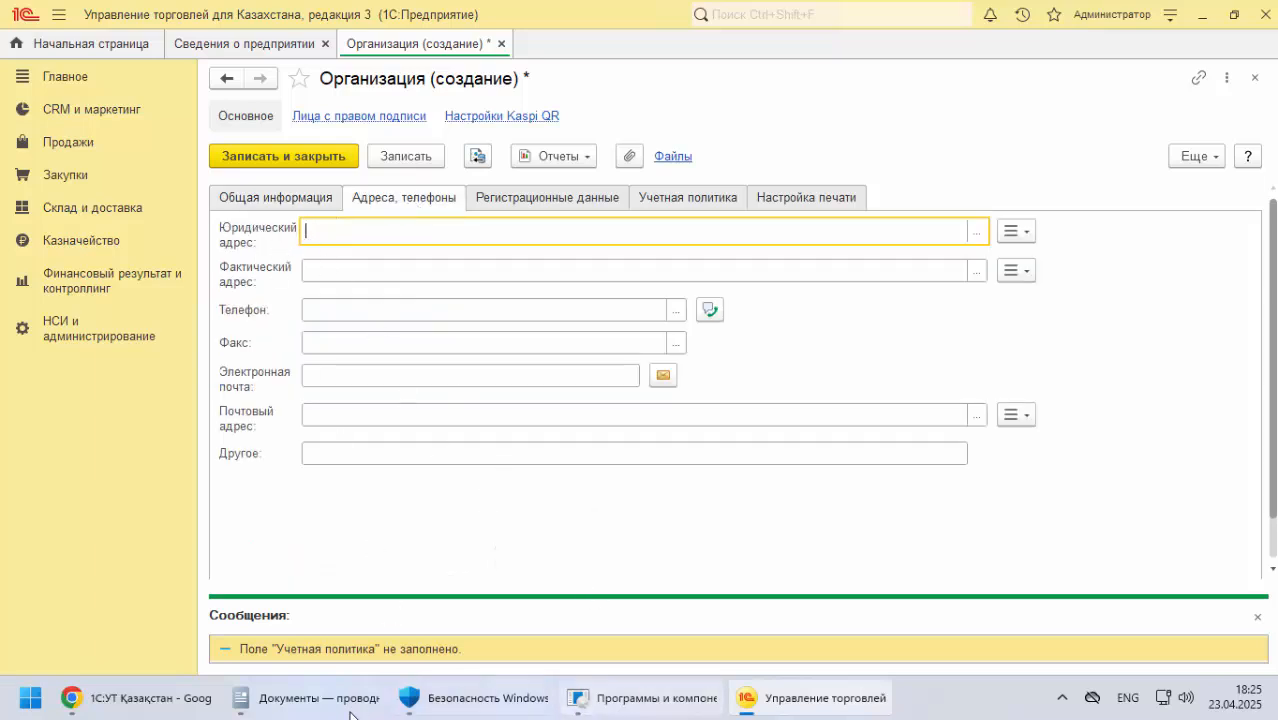
left_click(191, 699)
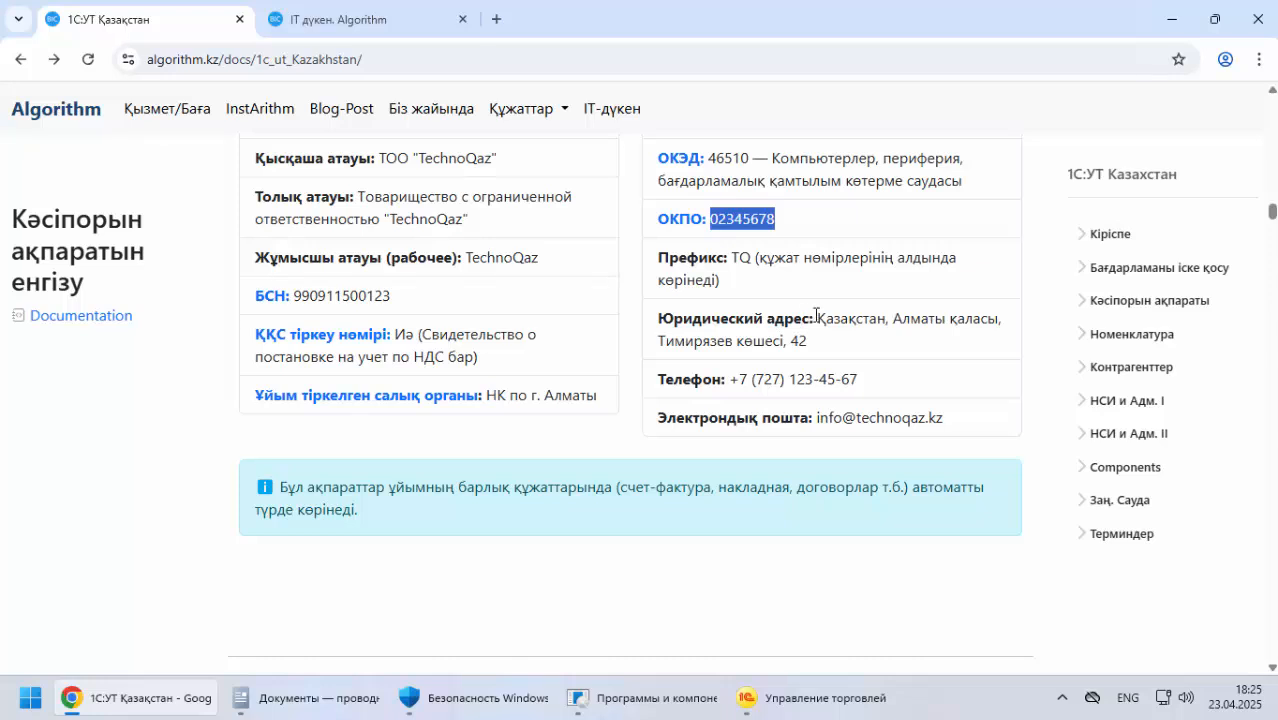
left_click_drag(816, 316, 810, 347)
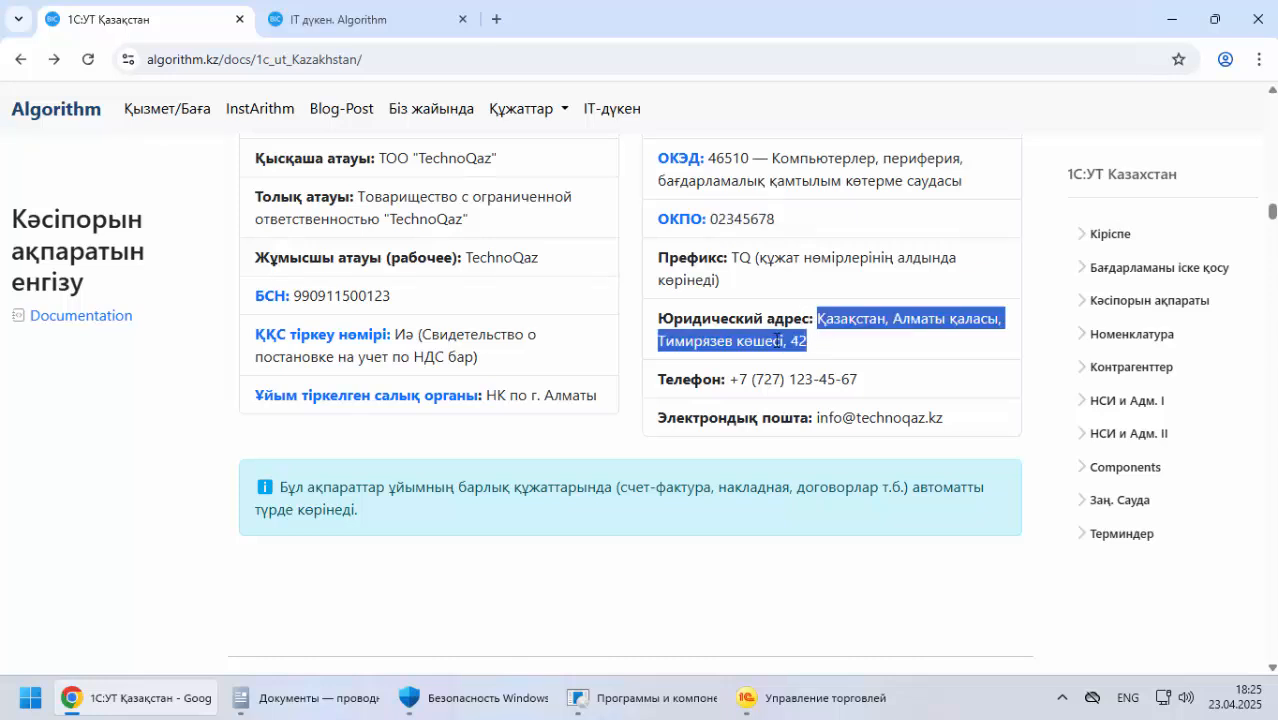
right_click(777, 340)
left_click(785, 368)
left_click(750, 698)
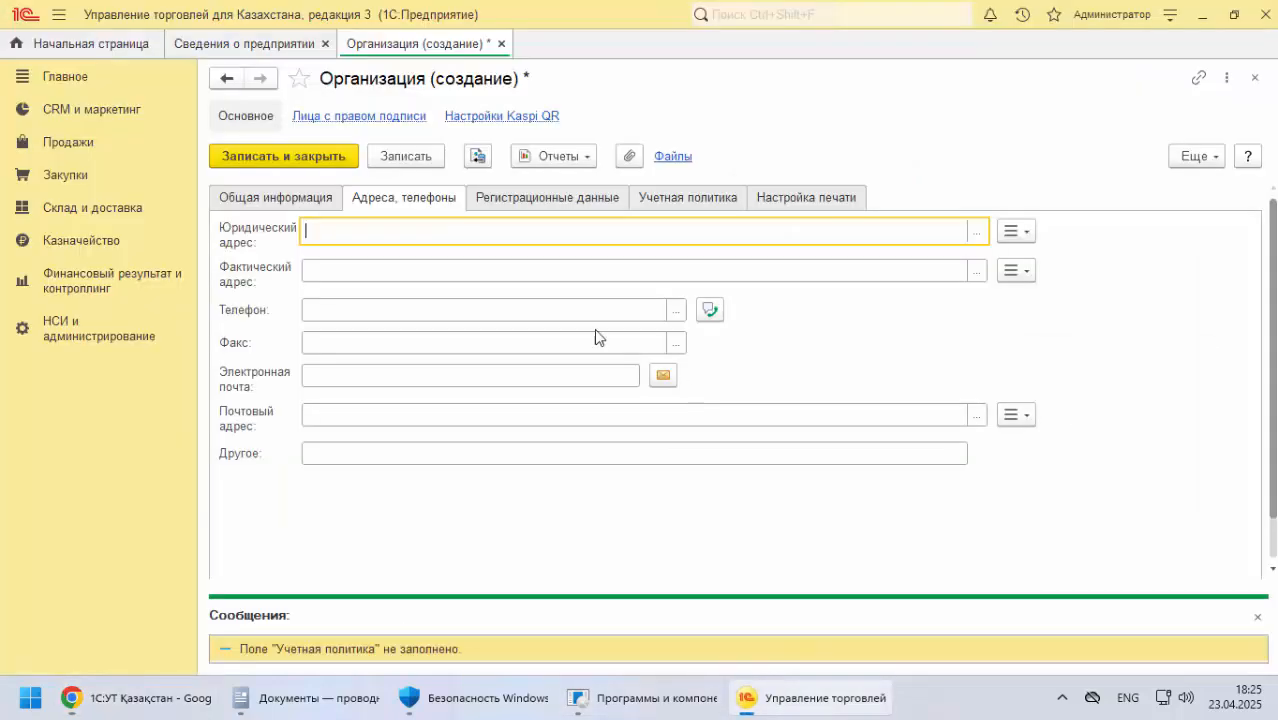
key("ctrl+v")
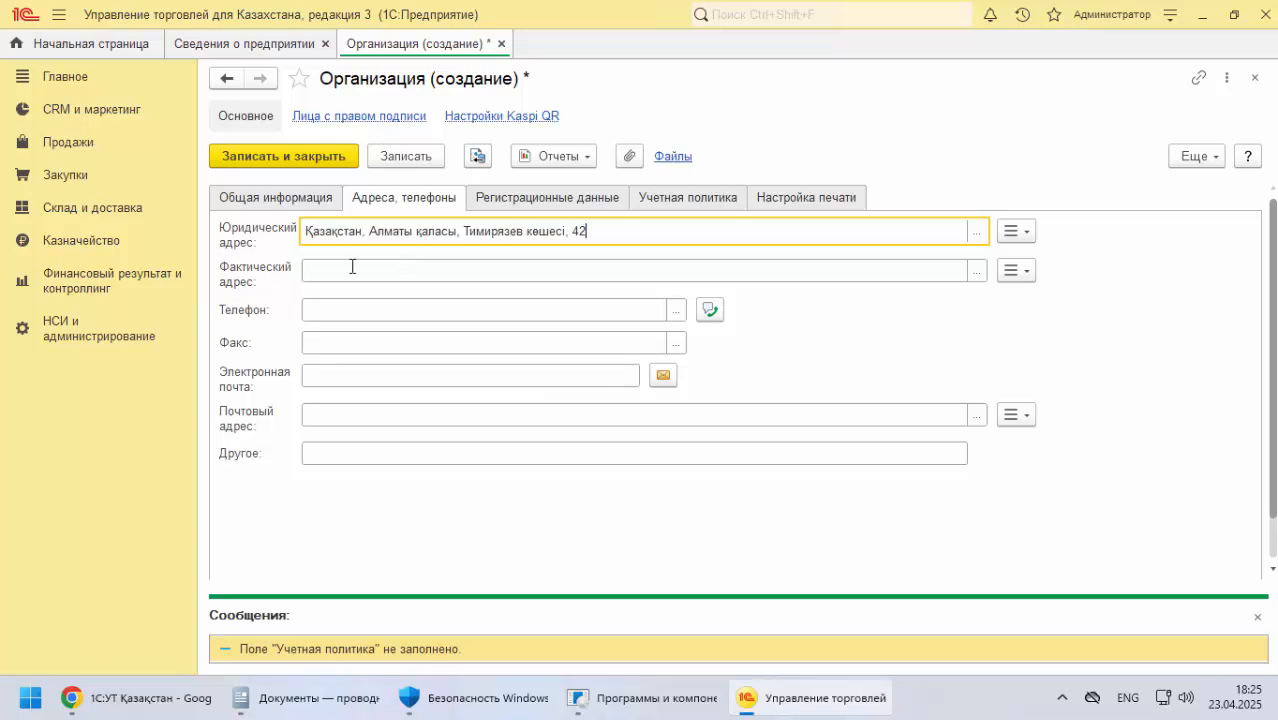
left_click(351, 266)
key("ctrl+v")
Copy the company's phone number from the documentation into the organization's Телефон and Факс fields
left_click(365, 309)
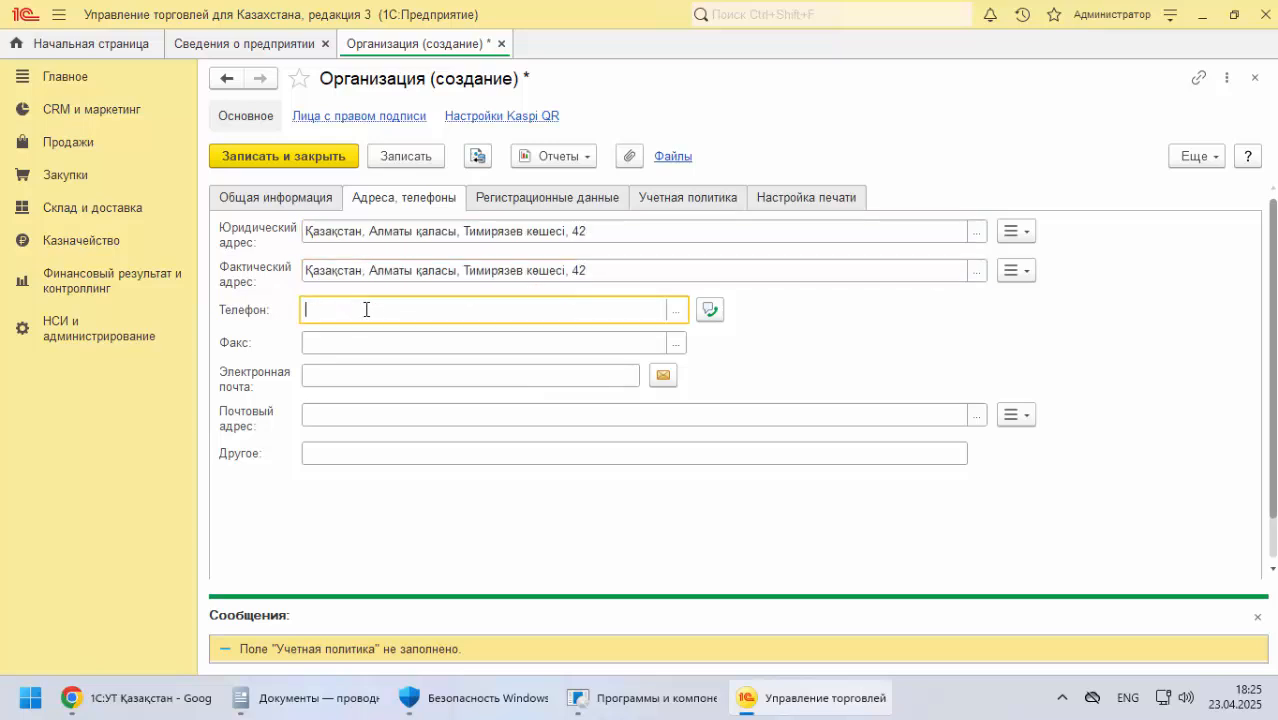
key("alt+Tab")
left_click_drag(731, 379, 860, 381)
right_click(808, 393)
left_click(849, 405)
key("alt+Tab")
key("ctrl+v")
left_click(321, 341)
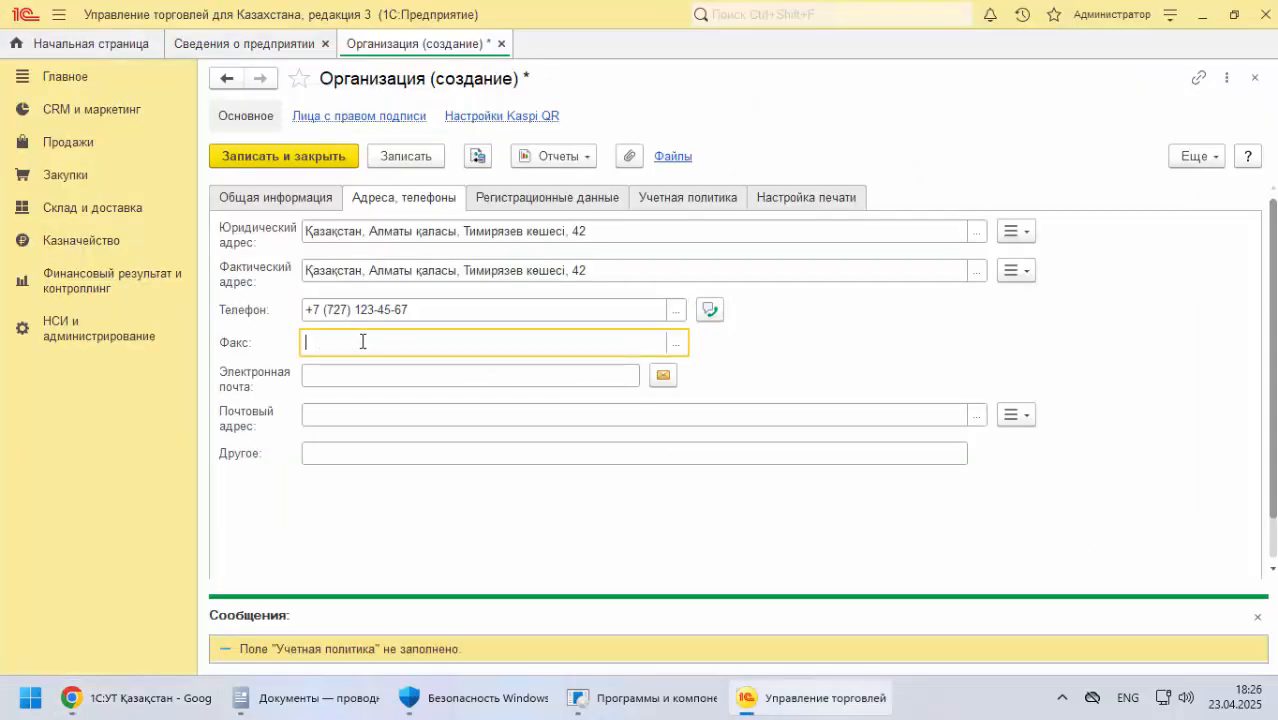
key("ctrl+v")
Copy the company's e-mail address from the documentation into the organization's Электронная почта field
left_click(331, 374)
key("alt+Tab")
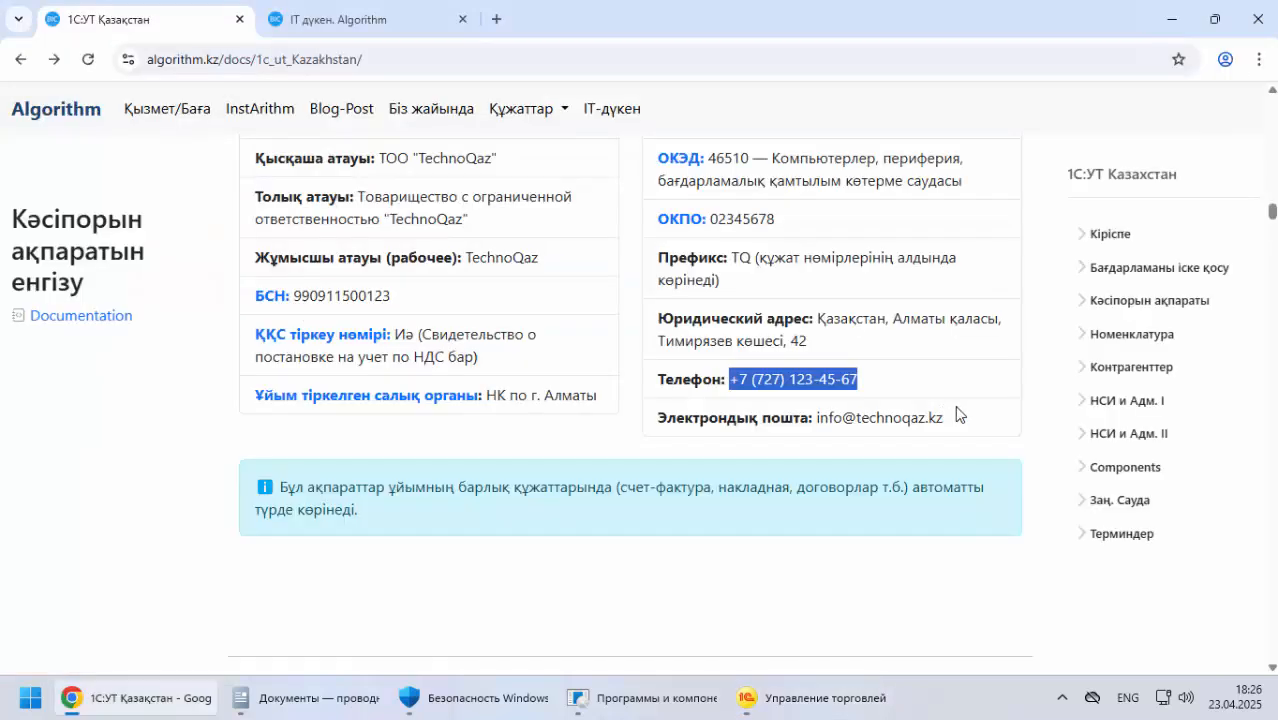
left_click_drag(818, 418, 945, 425)
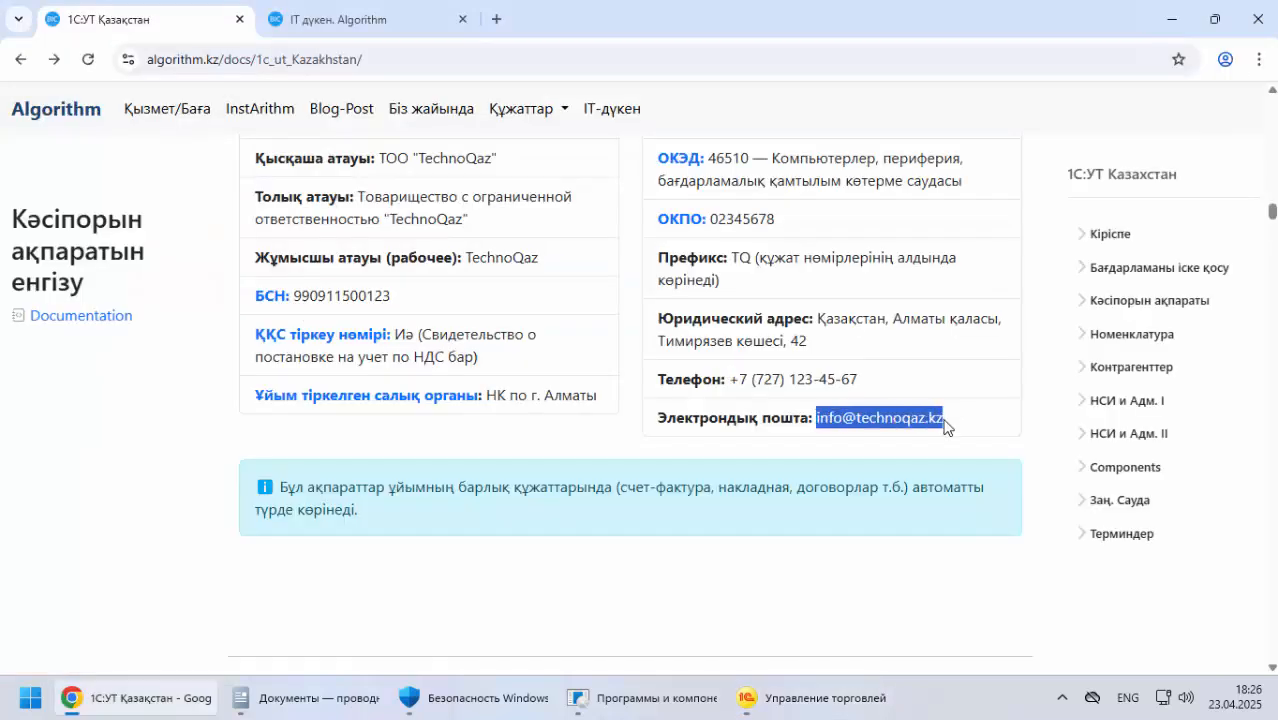
key("ctrl+c")
key("alt+Tab")
key("ctrl+v")
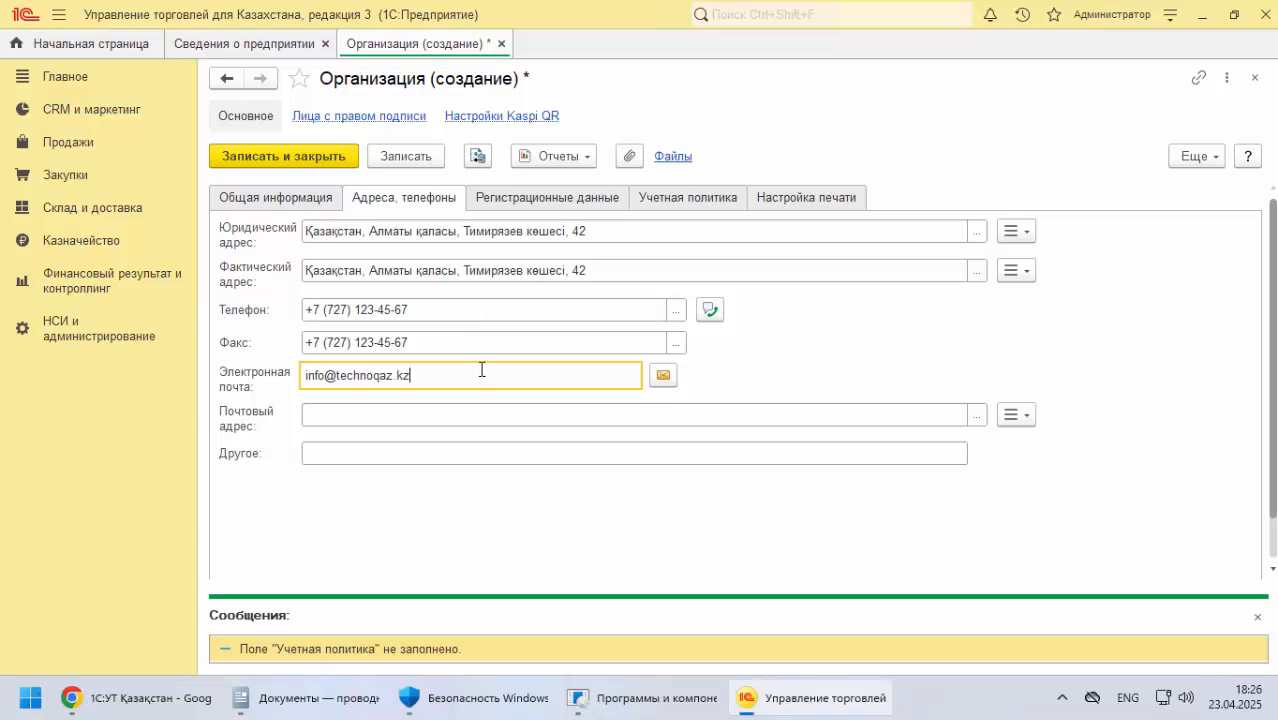
left_click(315, 415)
key("ctrl+v")
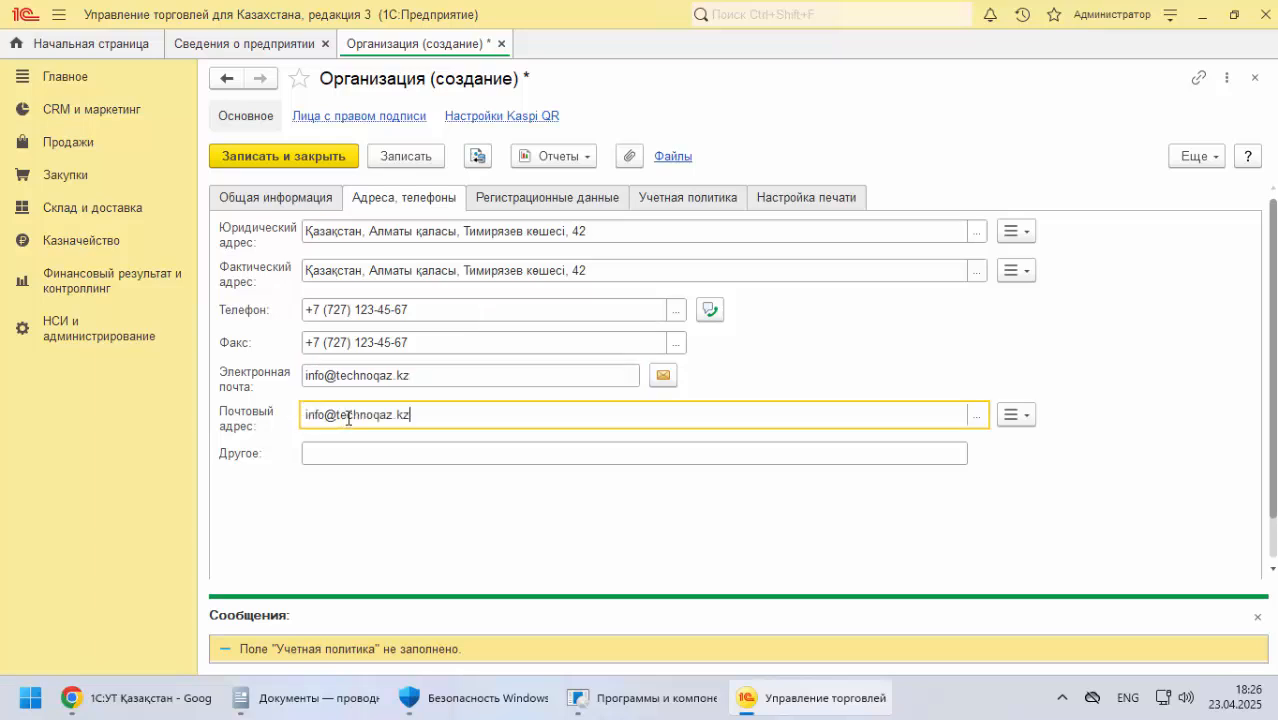
left_click_drag(458, 420, 253, 418)
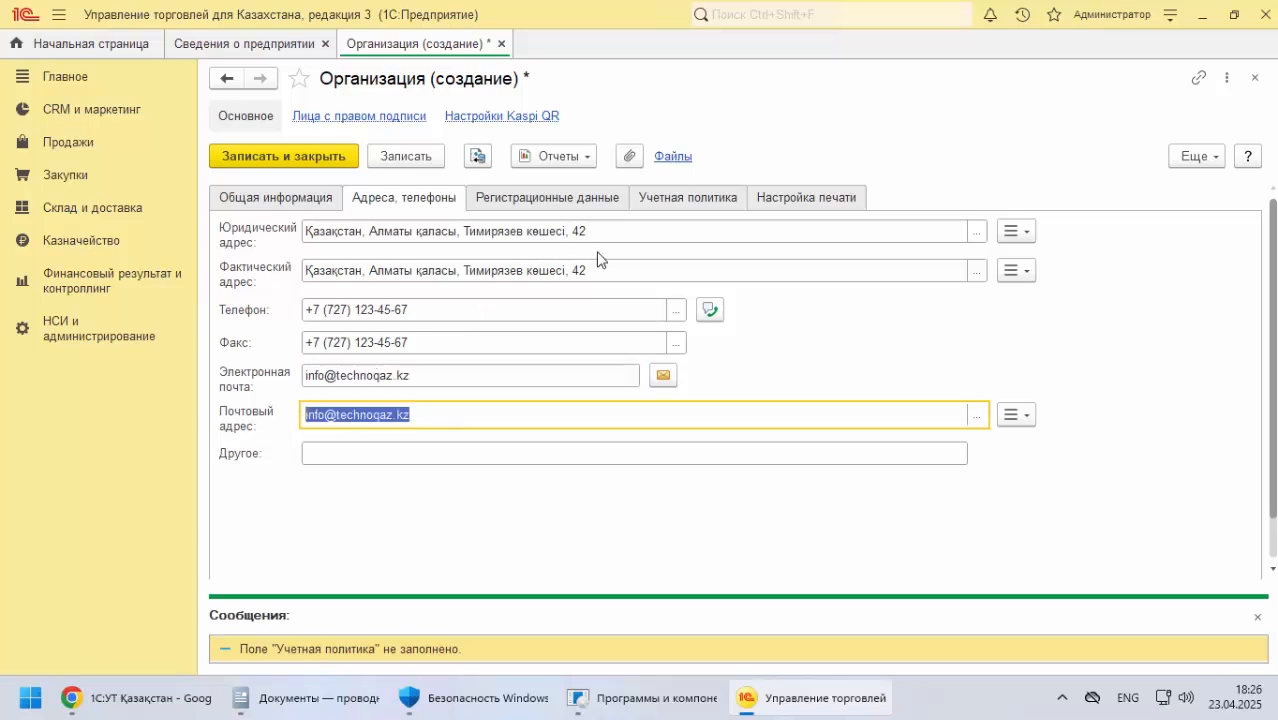
Replace the content of the Почтовый адрес field with a copy of the organization's Юридический адрес
left_click_drag(600, 231, 190, 252)
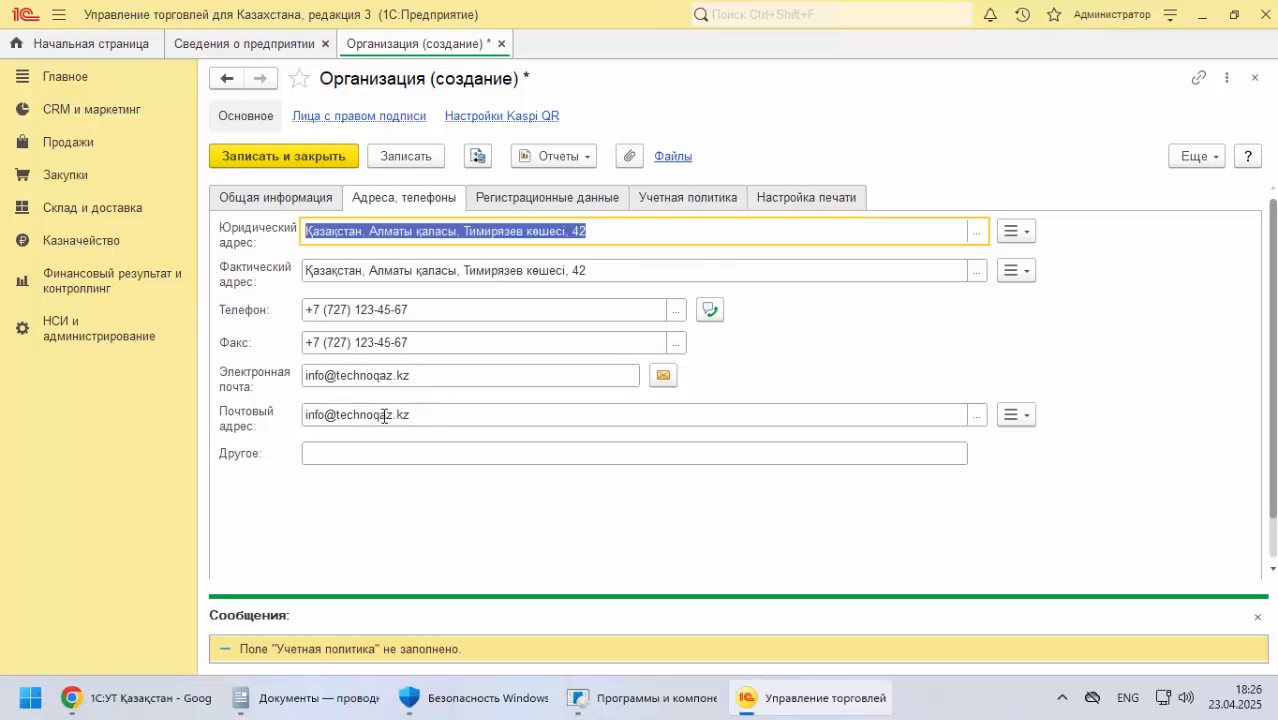
key("ctrl+c")
left_click_drag(383, 416, 285, 418)
key("ctrl+v")
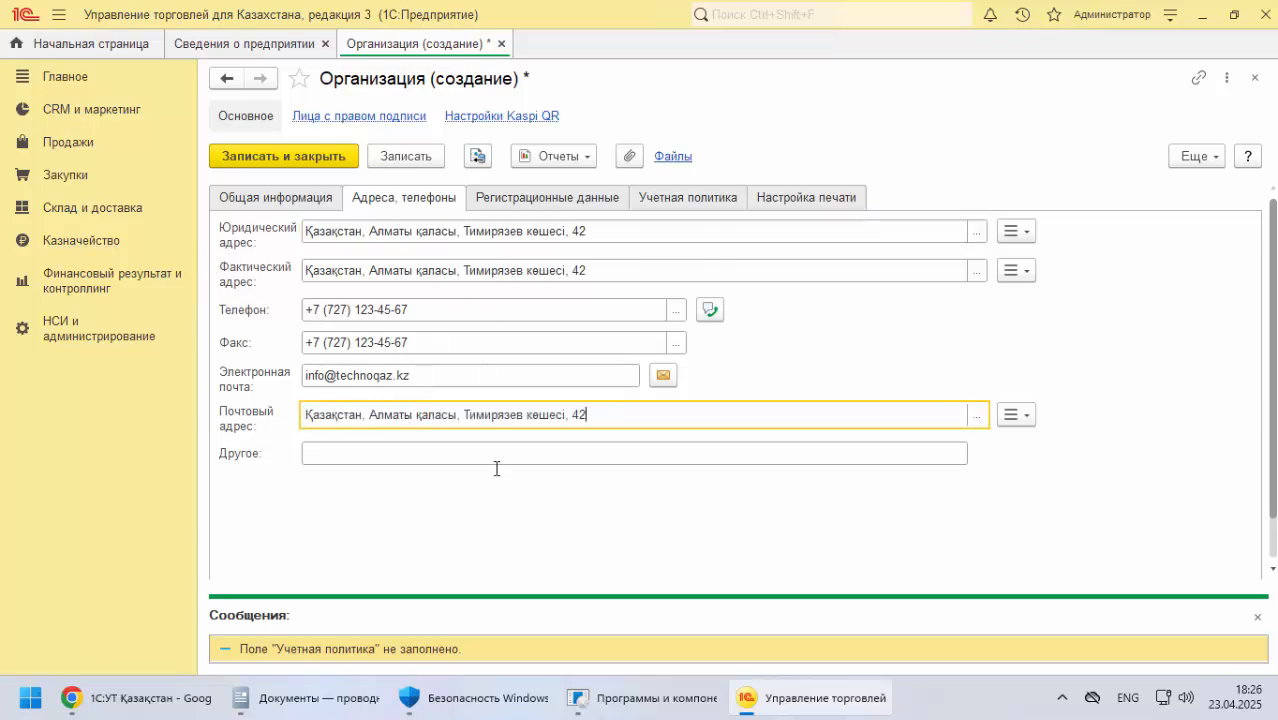
Open the organization's Учетная политика settings and read the documentation's section explaining the accounting policy and its warning
left_click(684, 206)
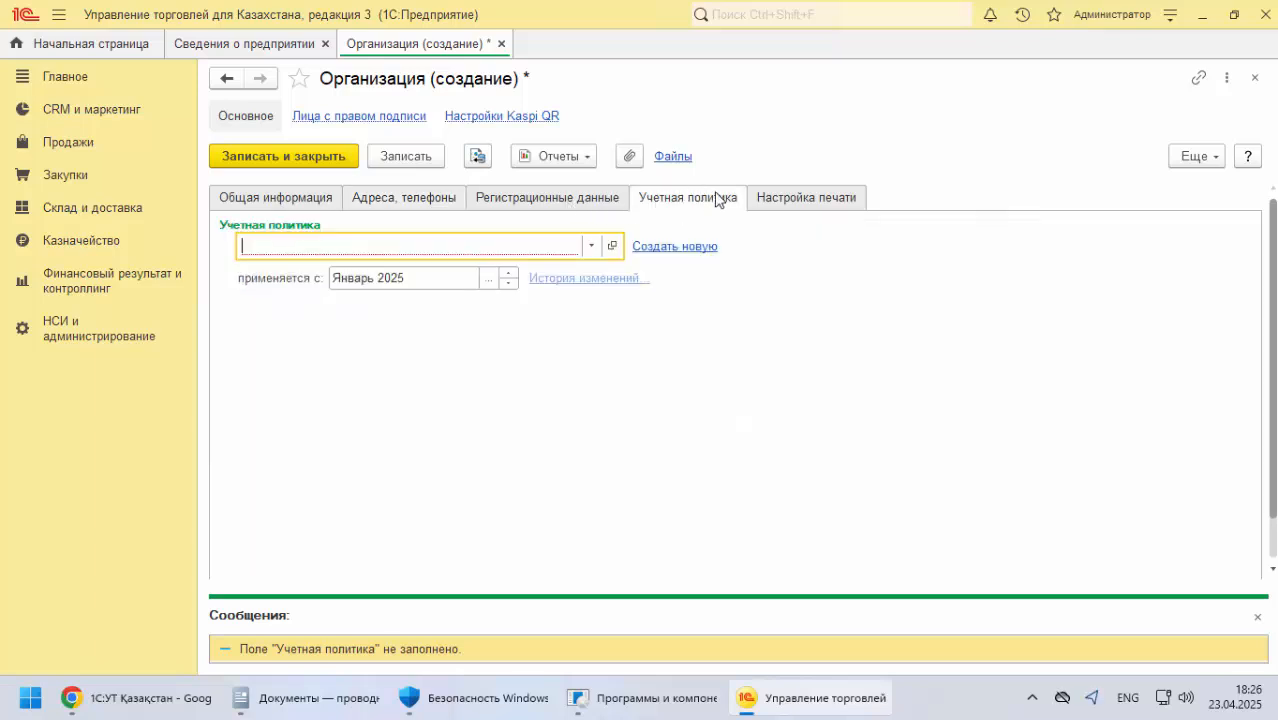
left_click(135, 698)
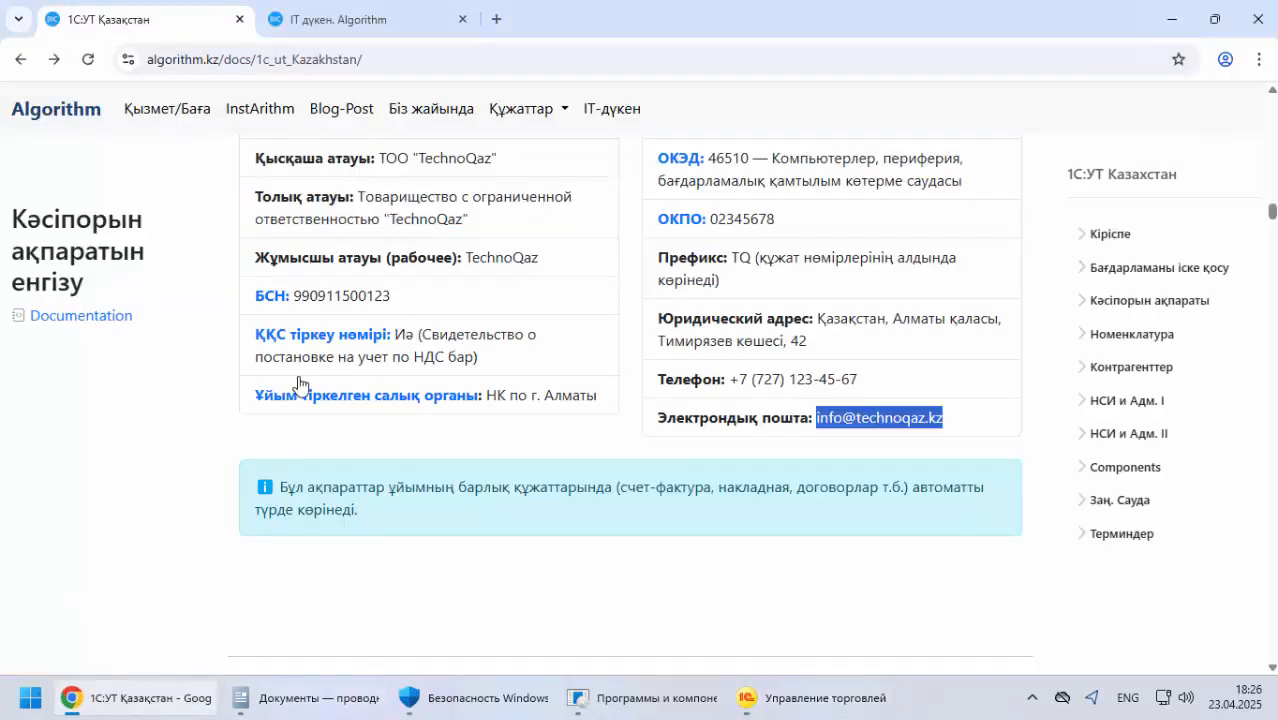
scroll(211, 418, "down", 5)
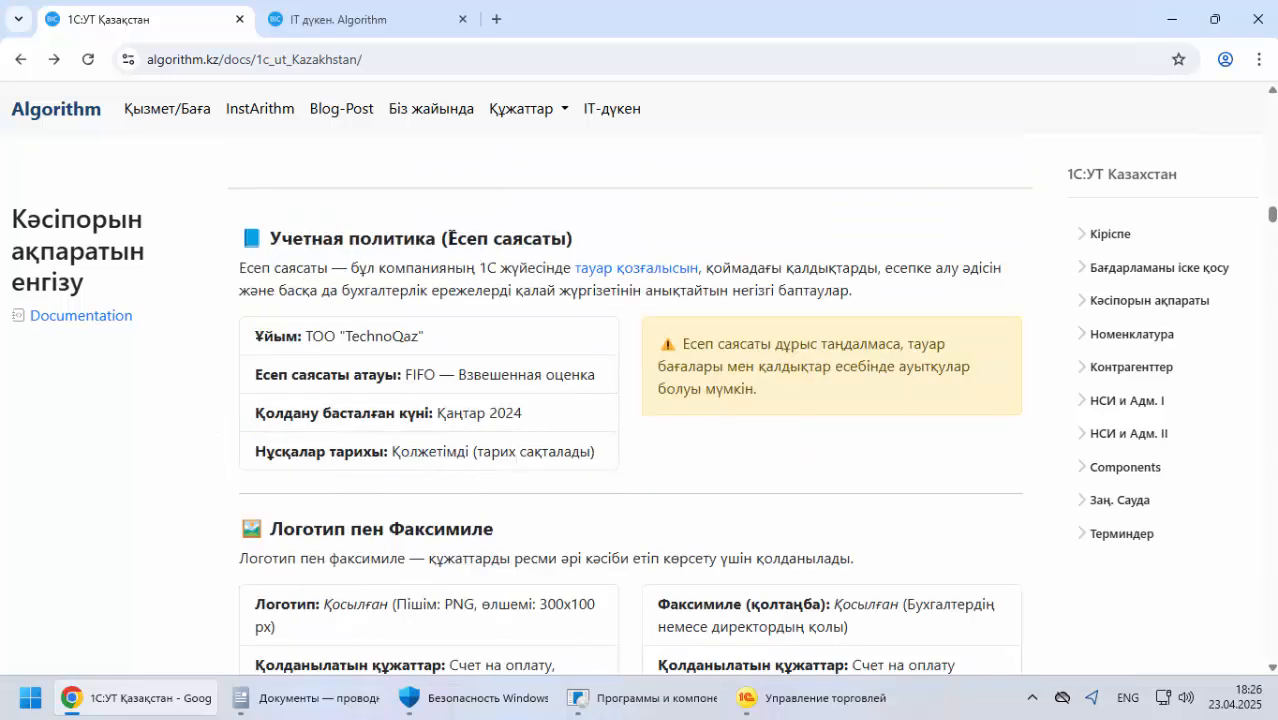
left_click_drag(451, 238, 566, 238)
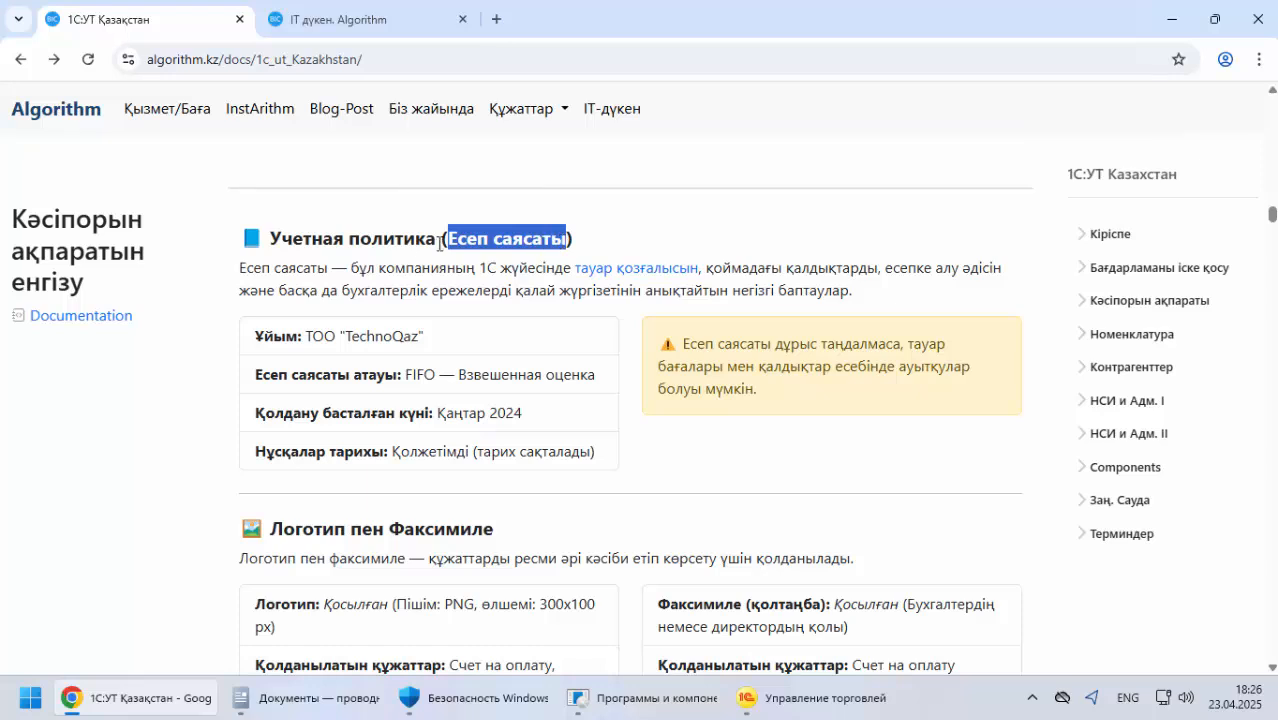
left_click_drag(351, 268, 536, 268)
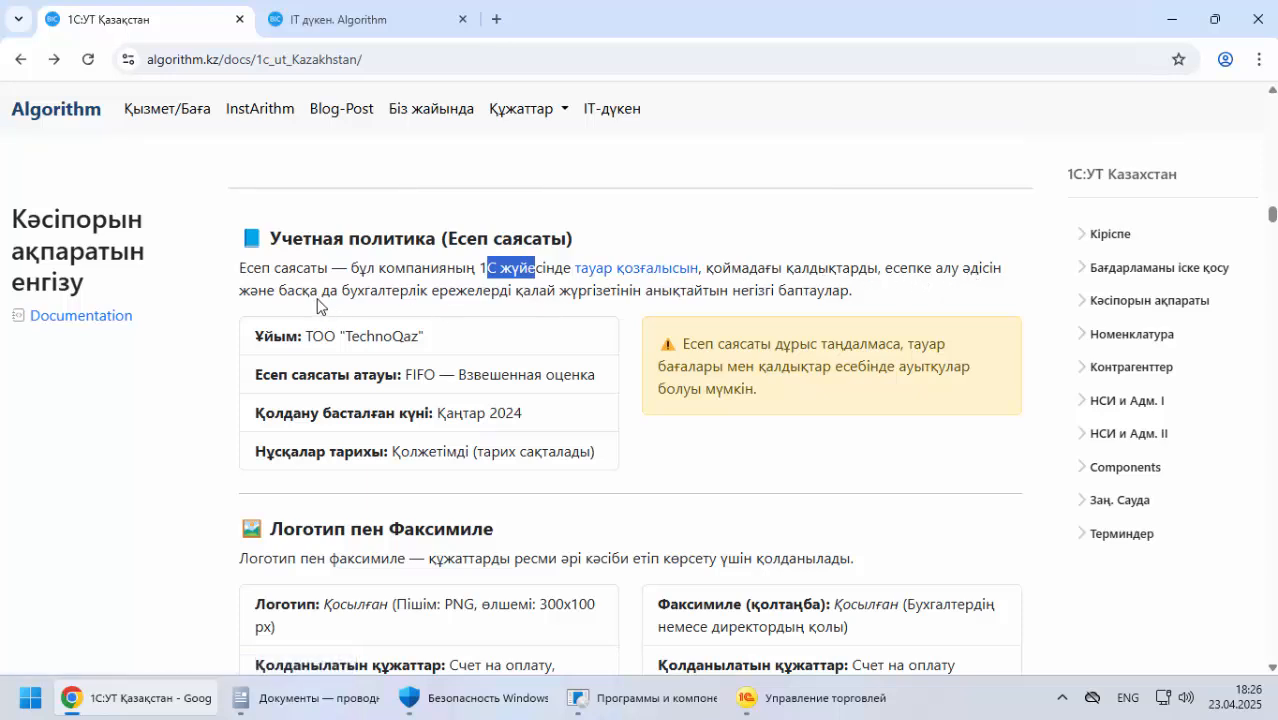
left_click_drag(297, 293, 697, 293)
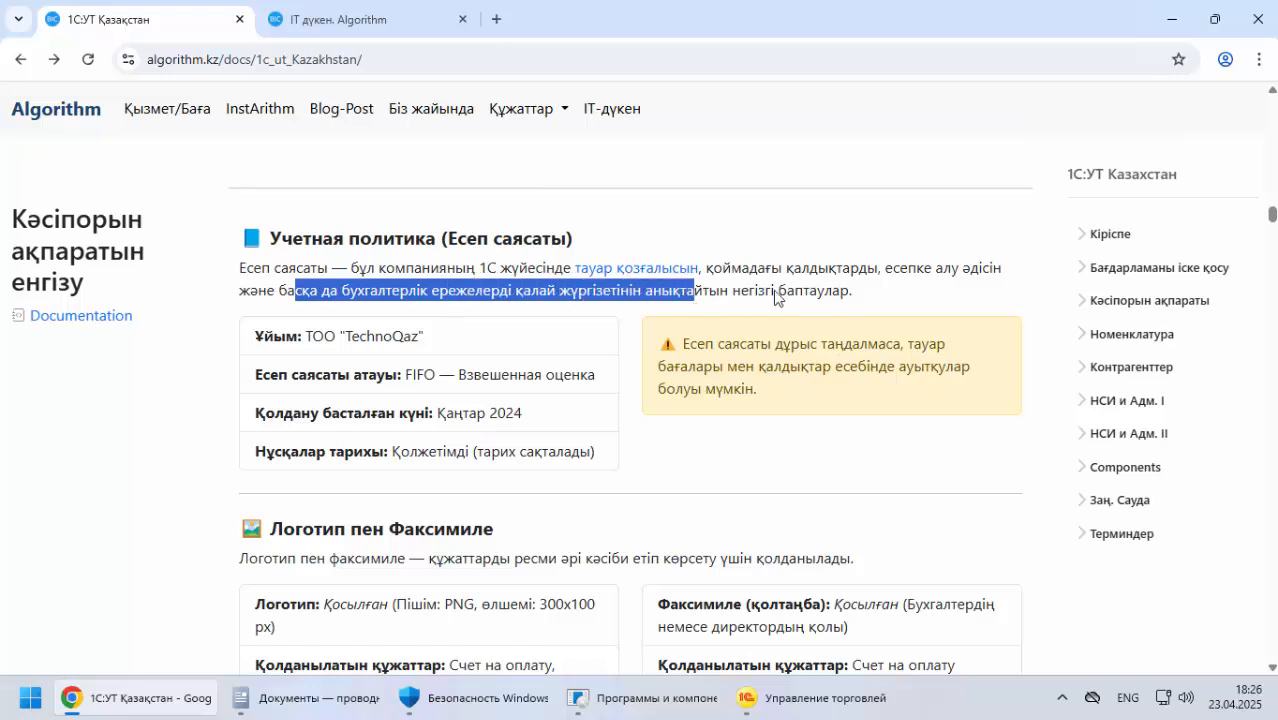
left_click_drag(689, 348, 897, 343)
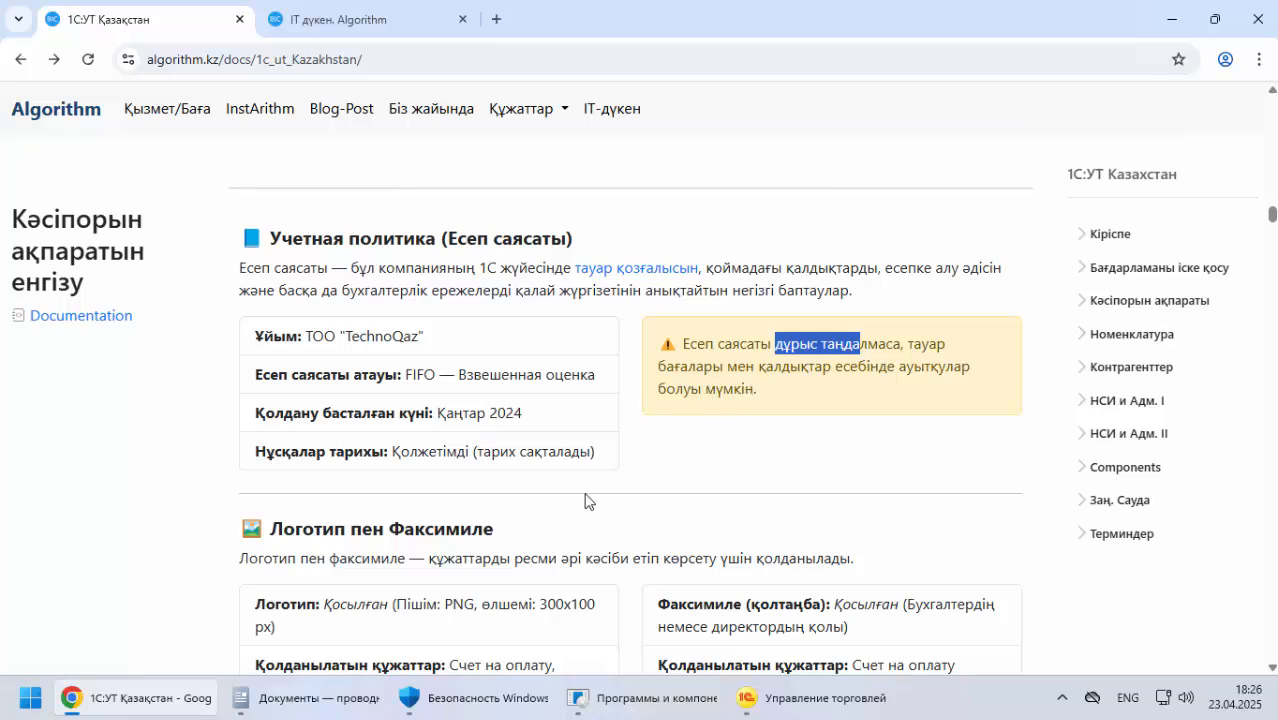
left_click(801, 712)
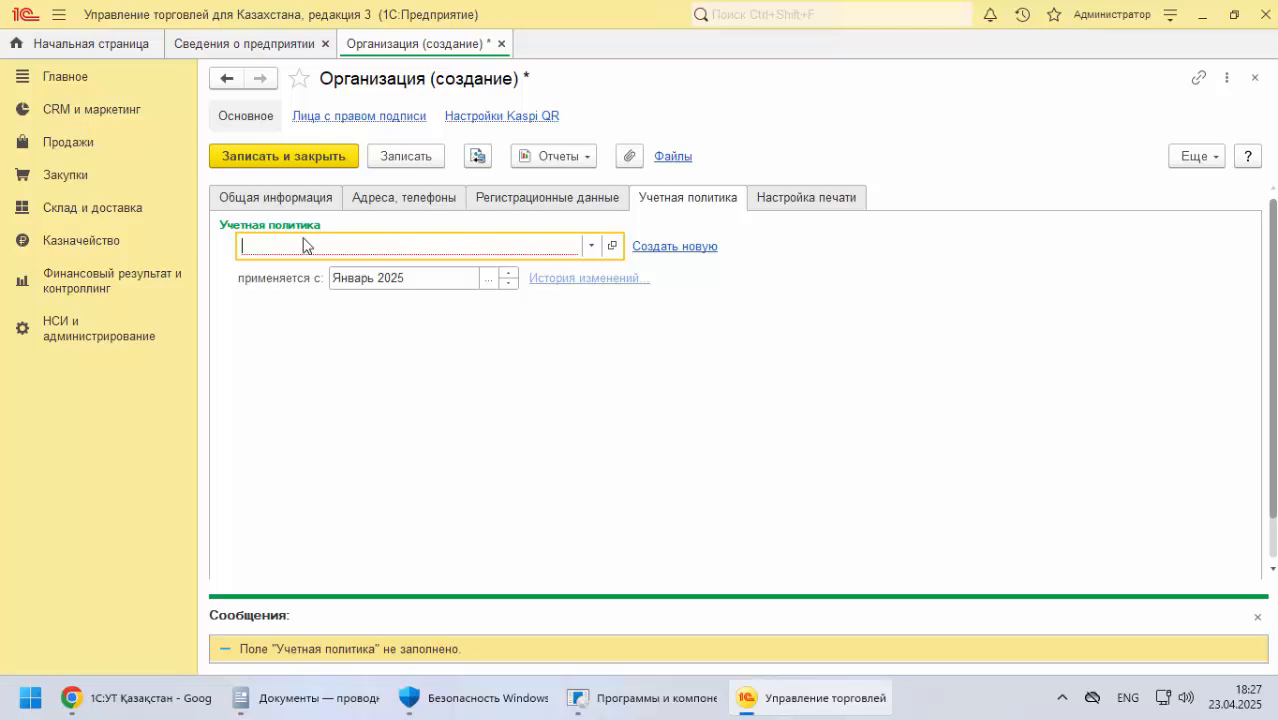
Copy the policy name "Учетная политика ТОО TechnoQaz" from the documentation's sample accounting policy form
left_click(190, 697)
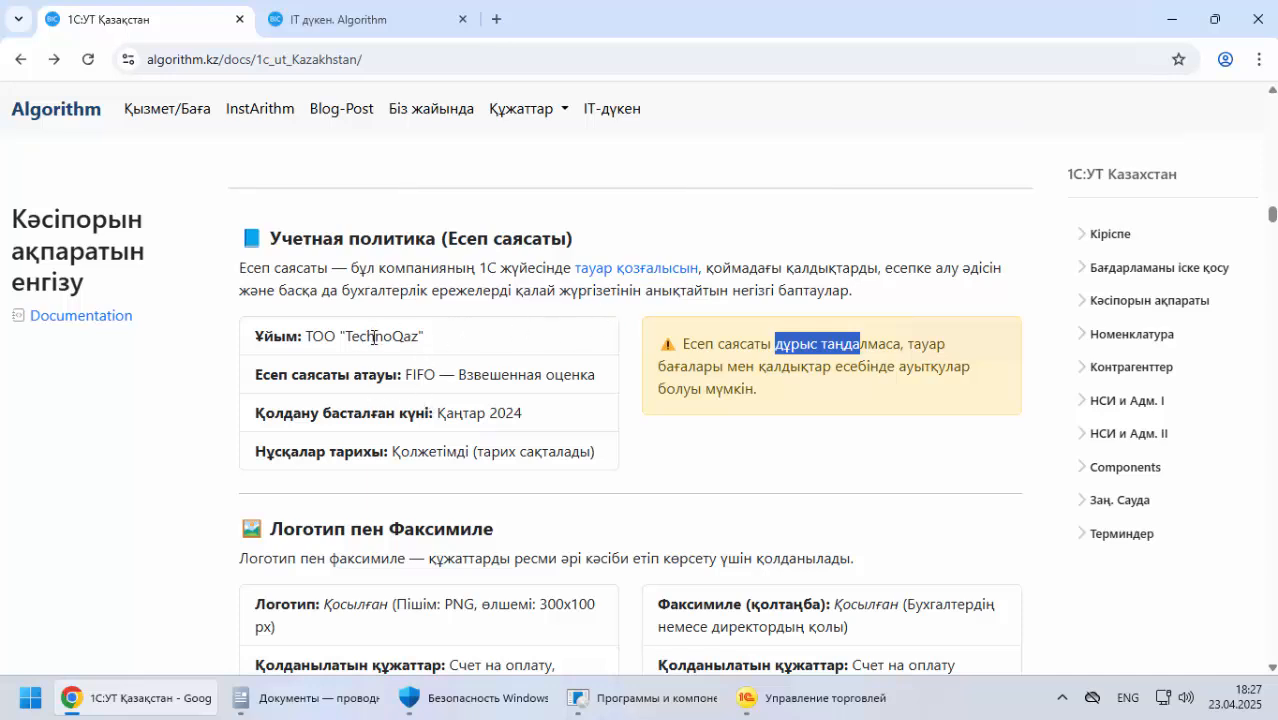
scroll(380, 363, "down", 6)
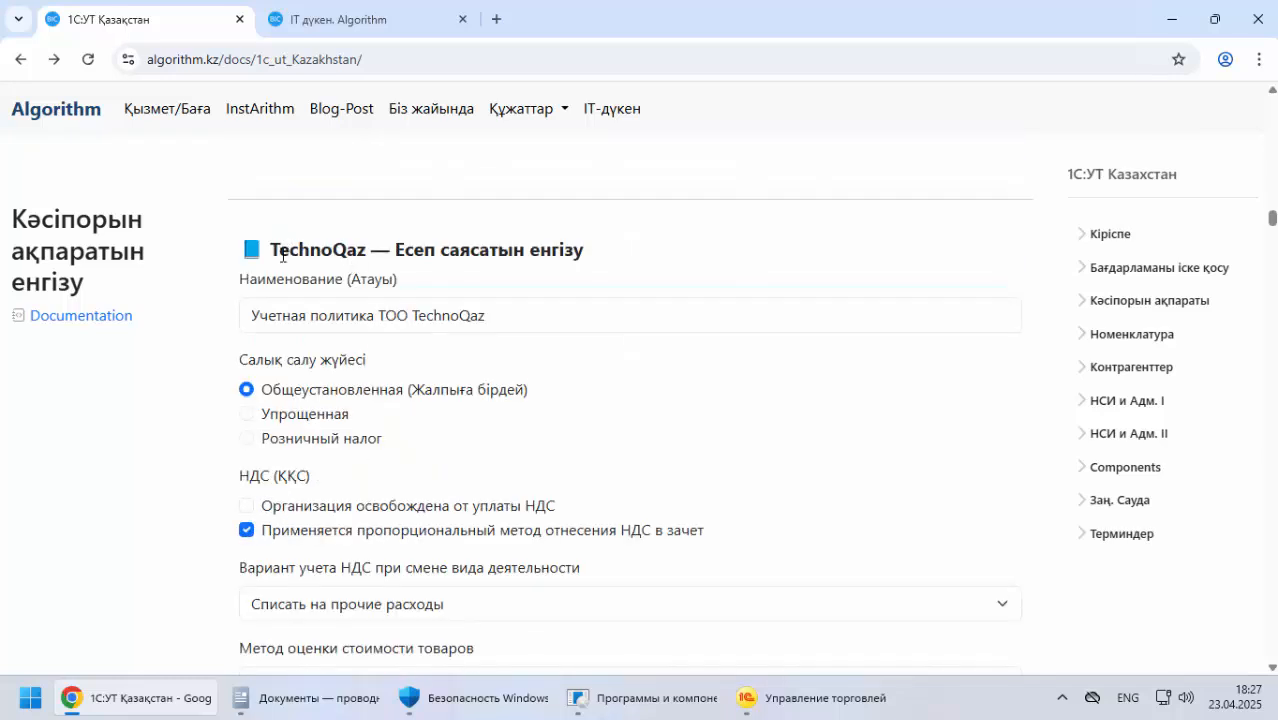
left_click_drag(272, 250, 590, 252)
left_click_drag(241, 279, 430, 278)
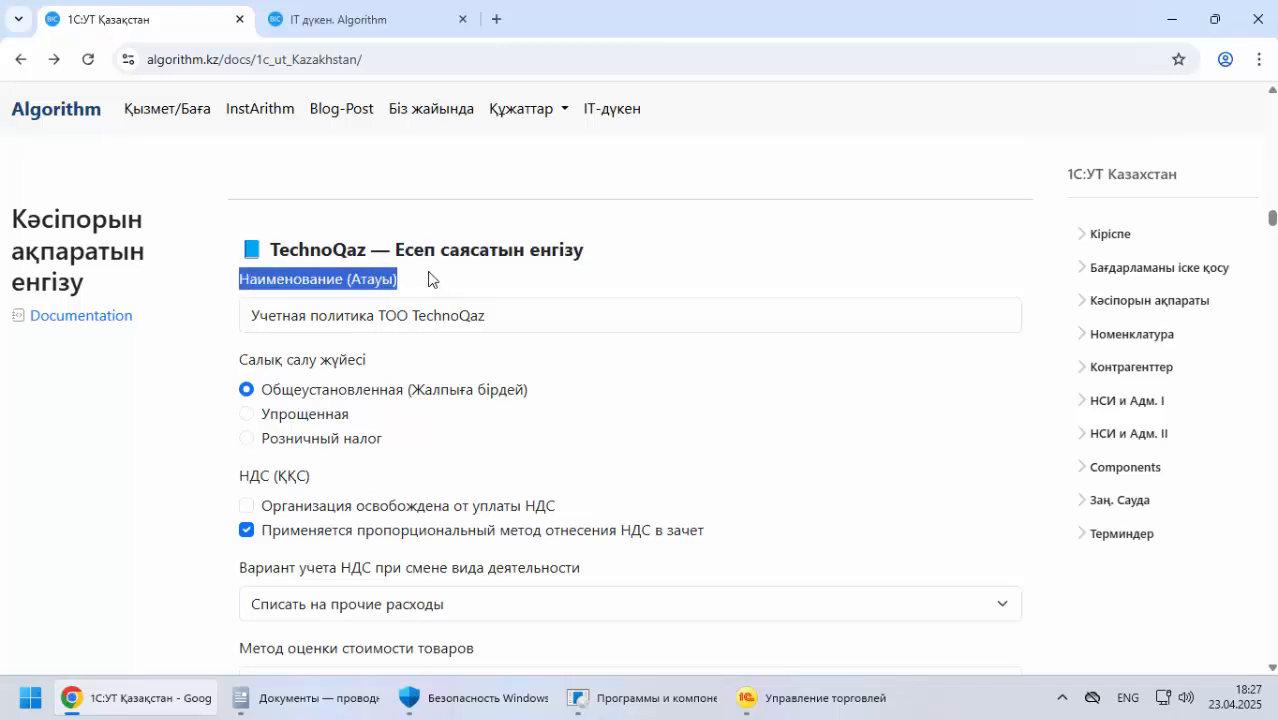
scroll(391, 285, "down", 2)
scroll(271, 308, "up", 2)
left_click(254, 314)
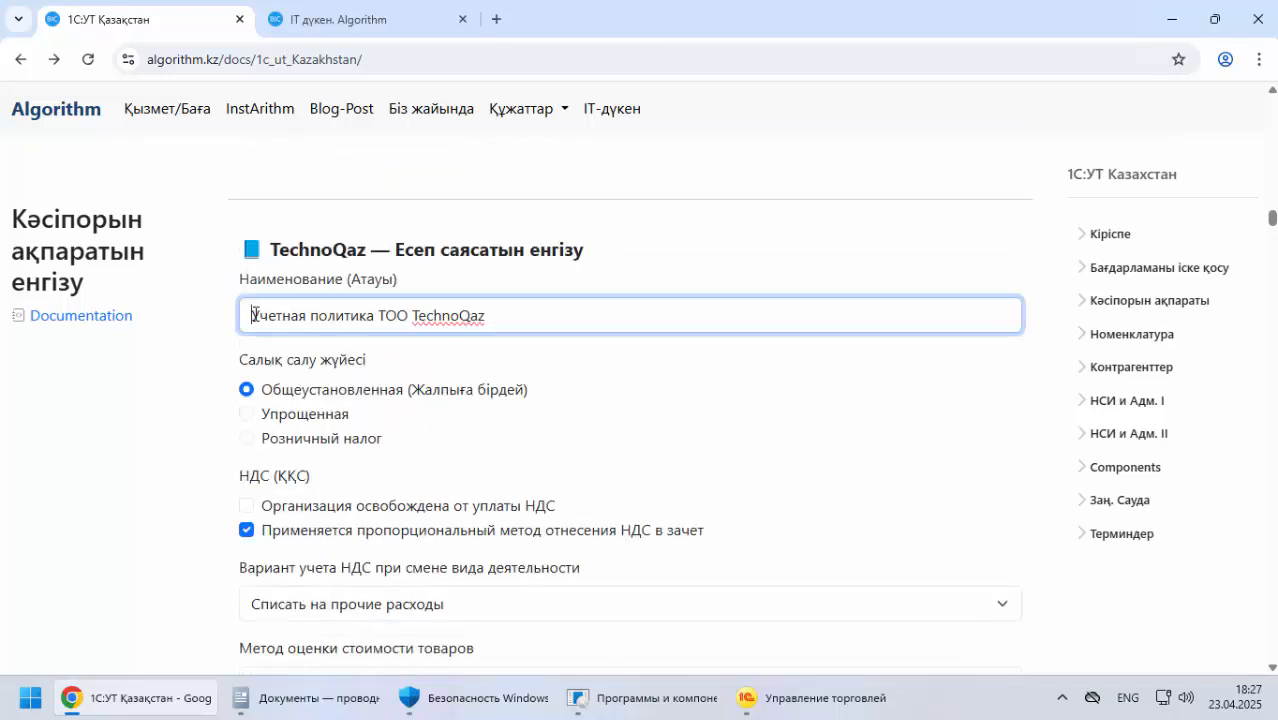
left_click_drag(254, 314, 573, 309)
right_click(440, 316)
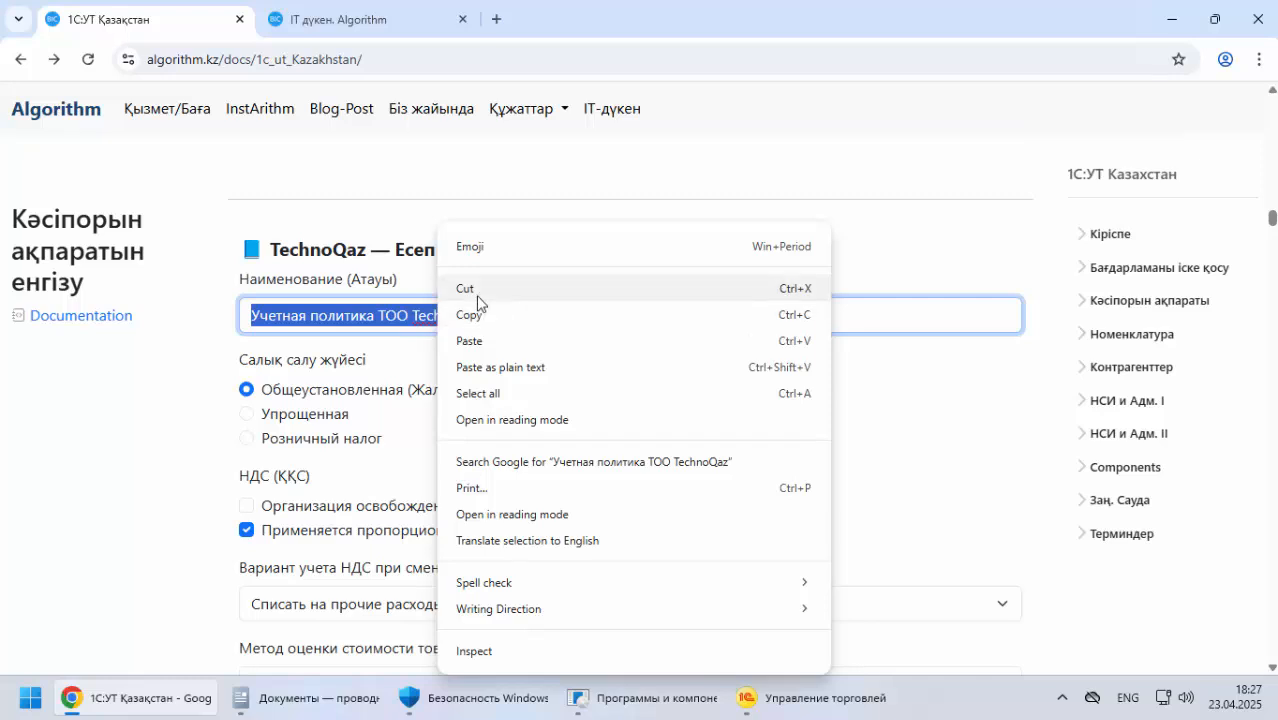
left_click(477, 316)
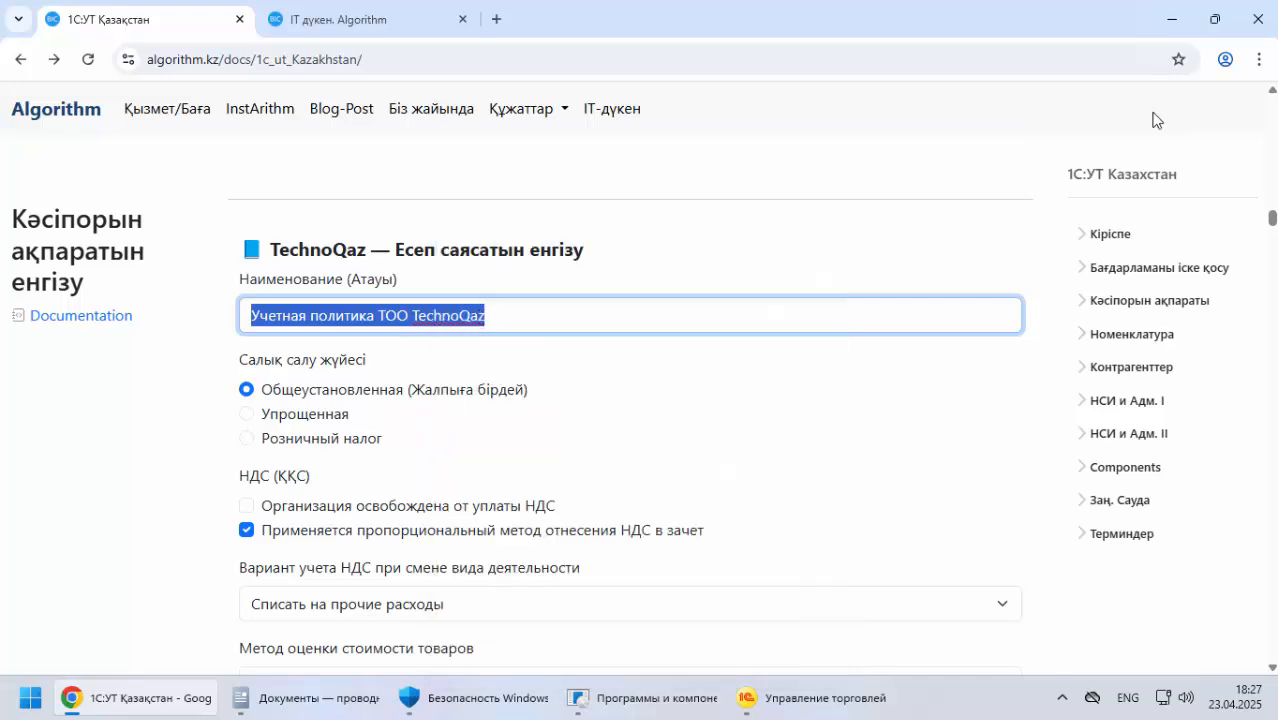
left_click(1077, 11)
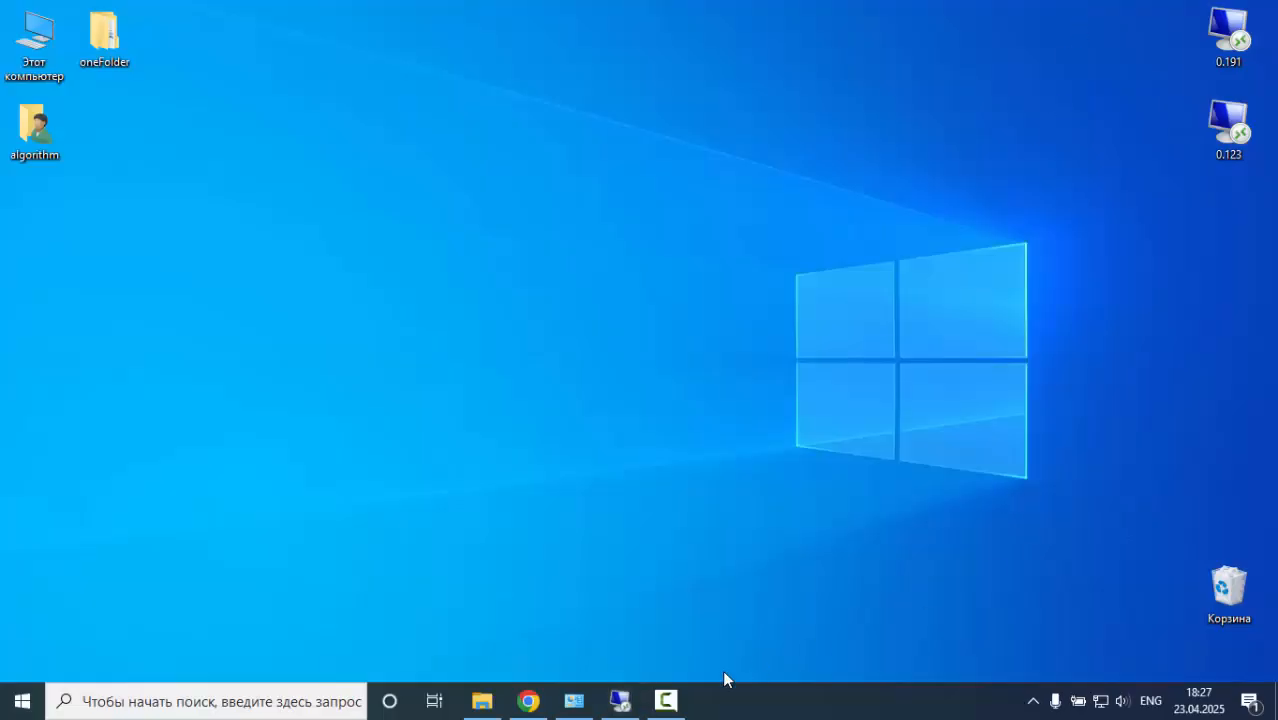
left_click(666, 700)
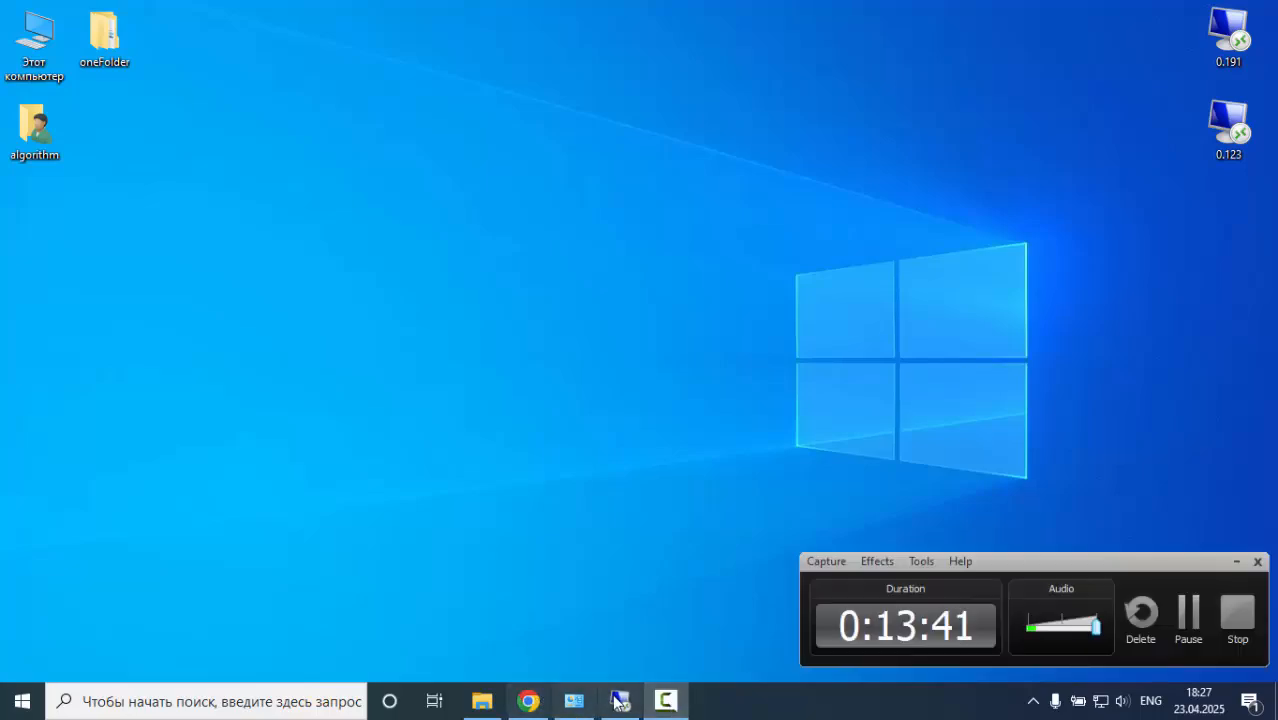
left_click(620, 700)
Try to enter the copied policy name directly in the organization's Учетная политика field, and clear it
right_click(350, 303)
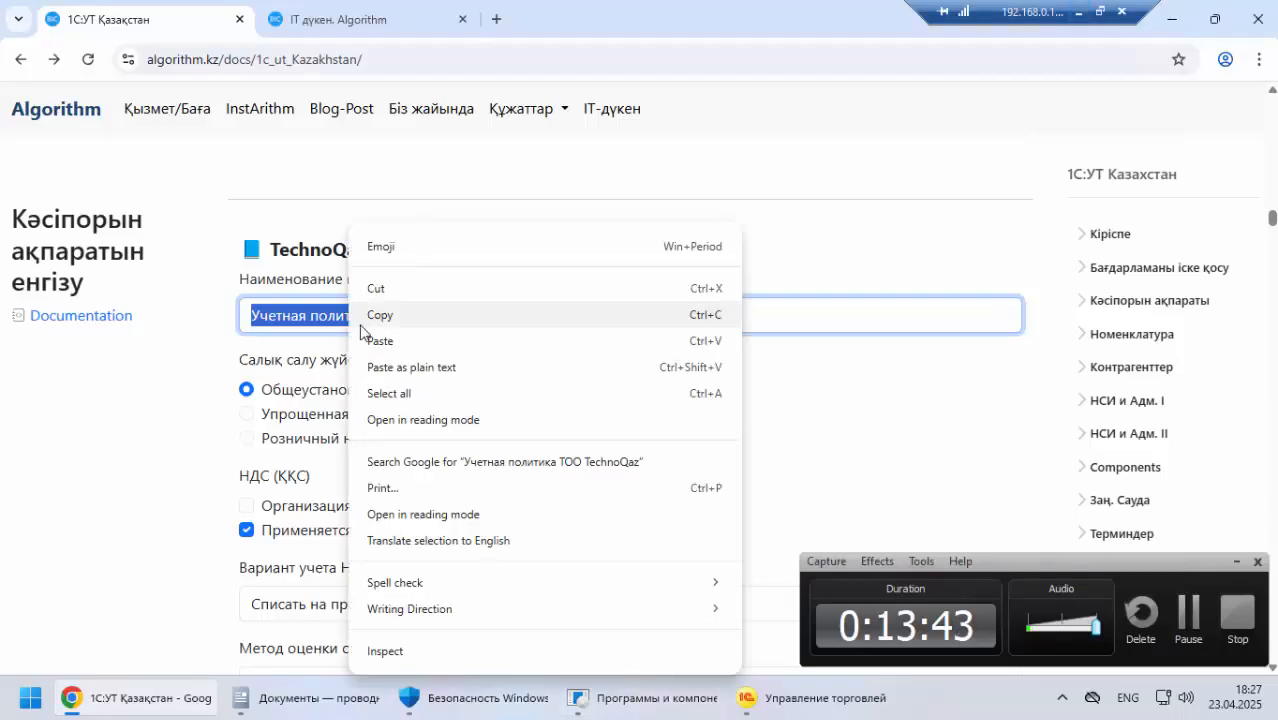
left_click(391, 315)
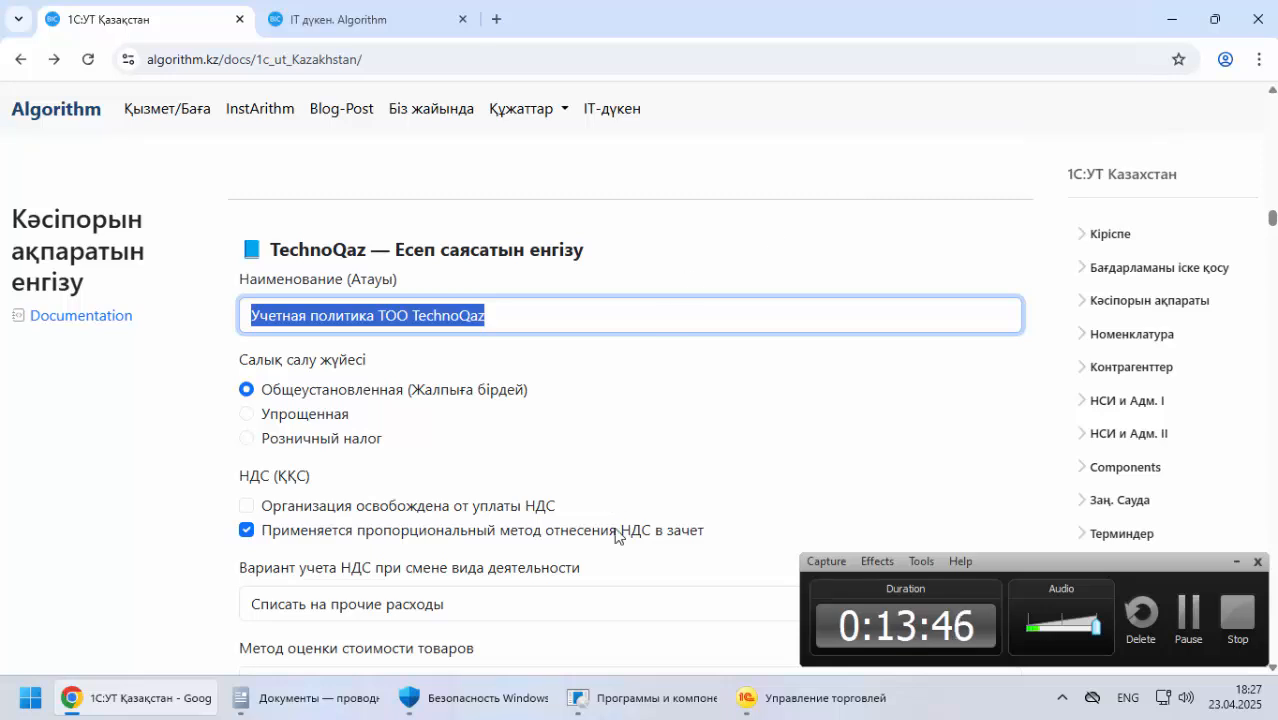
left_click(797, 705)
key("ctrl+v")
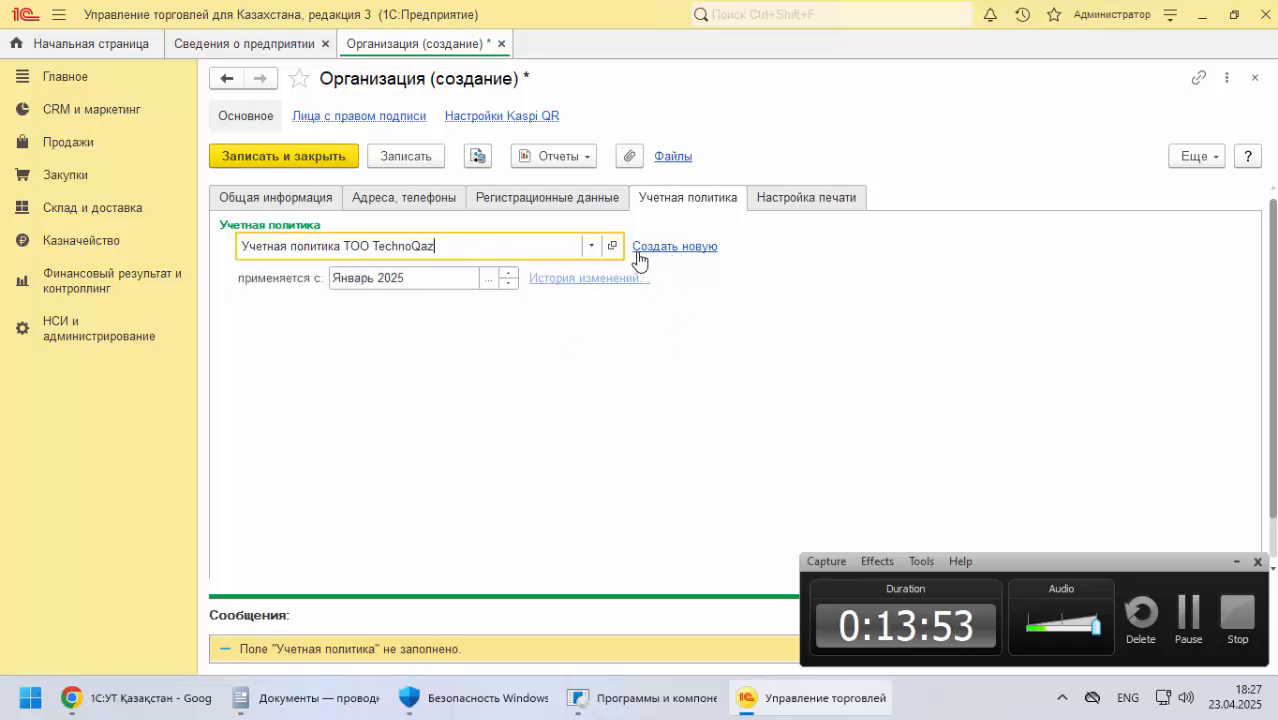
left_click_drag(513, 248, 271, 286)
key("BackSpace")
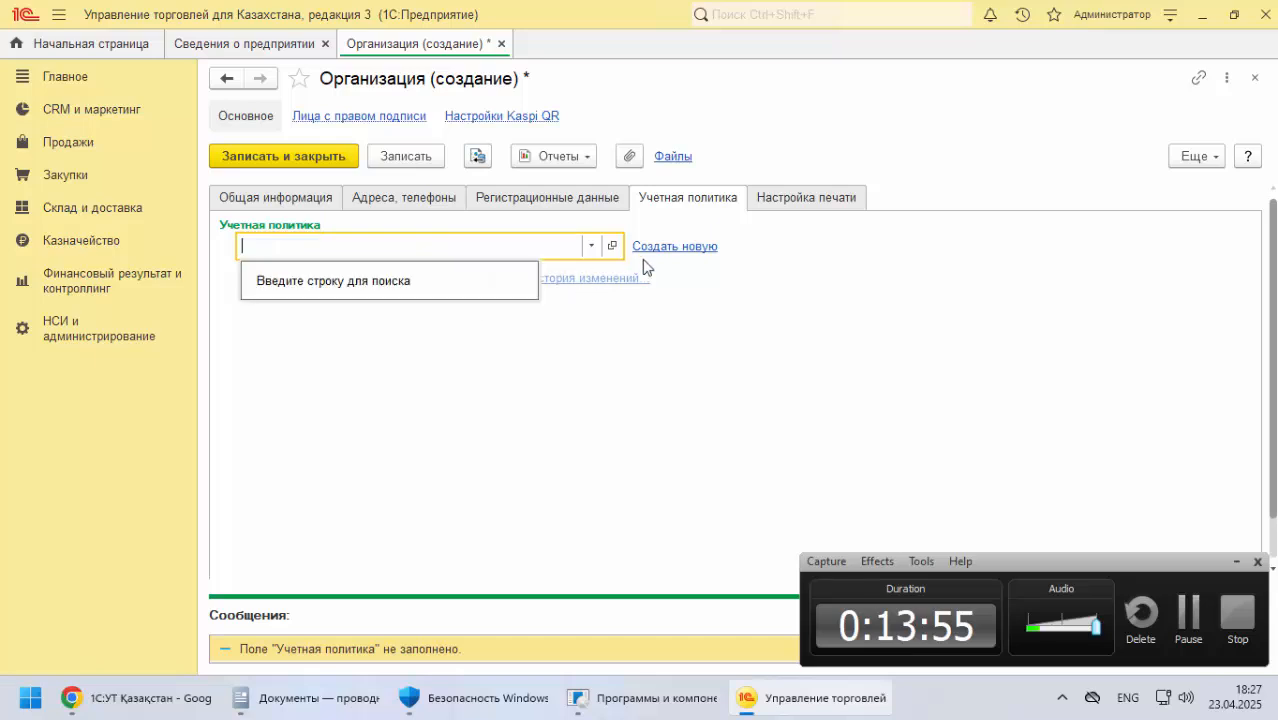
Create a new accounting policy for the organization and name it "Учетная политика ТОО TechnoQaz"
left_click(688, 248)
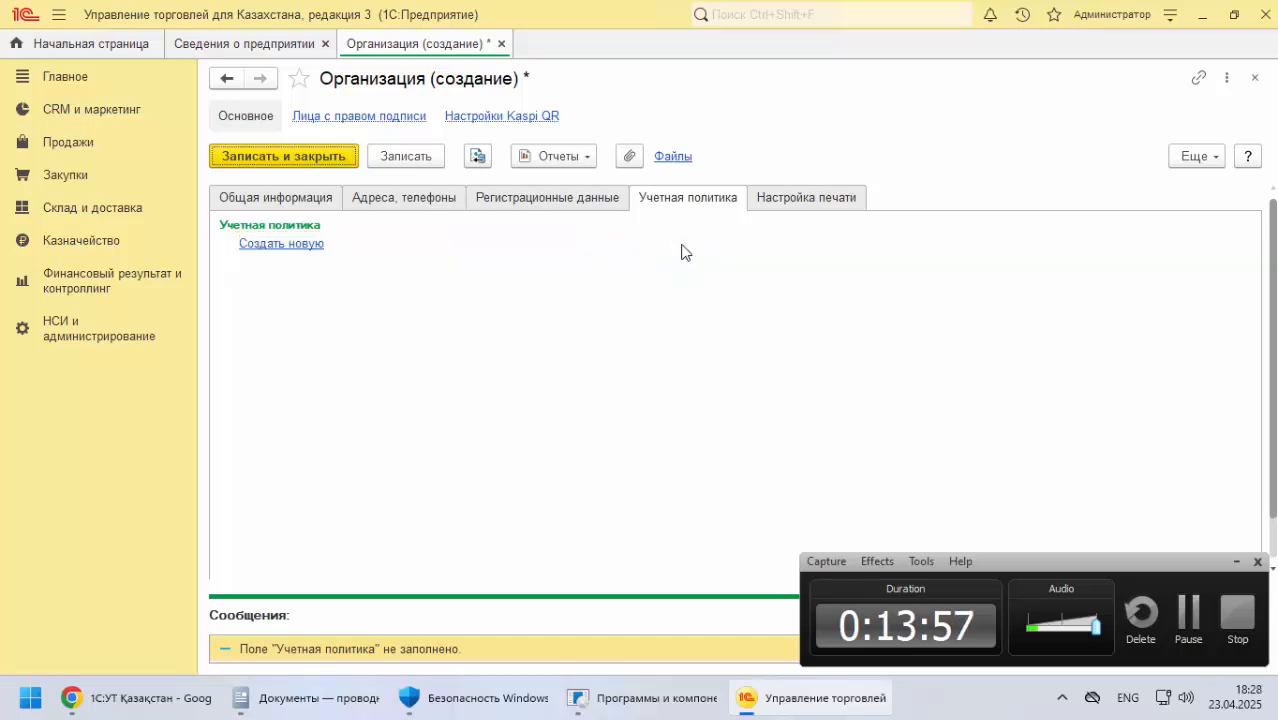
left_click(294, 245)
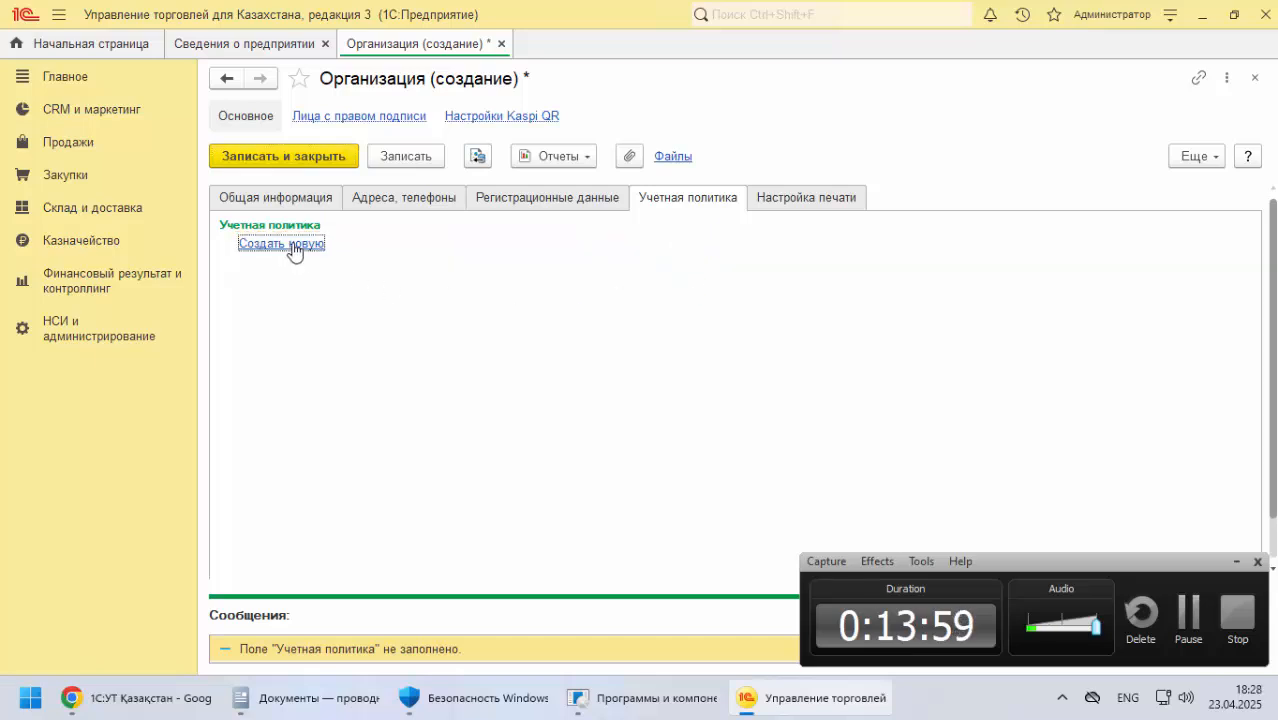
key("ctrl+v")
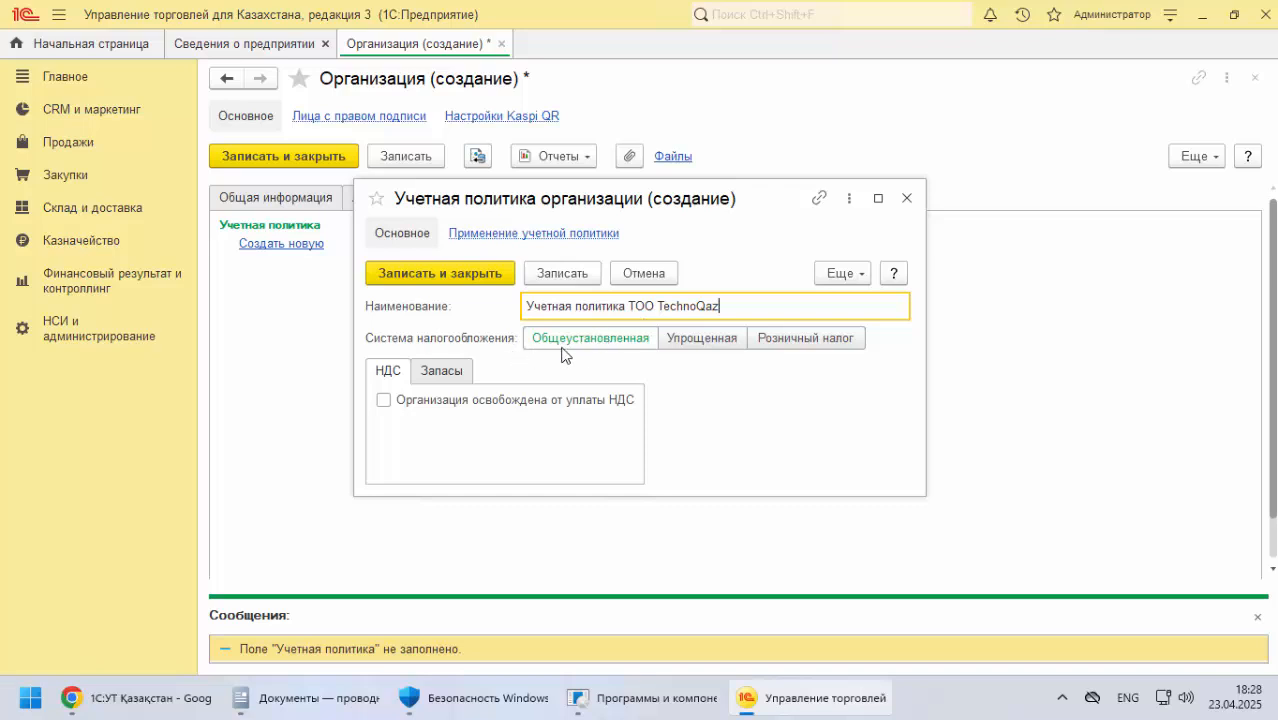
Compare the policy's tax settings with the documentation and try the Организация освобождена от уплаты НДС option, turning it back off
left_click(143, 702)
scroll(394, 354, "down", 2)
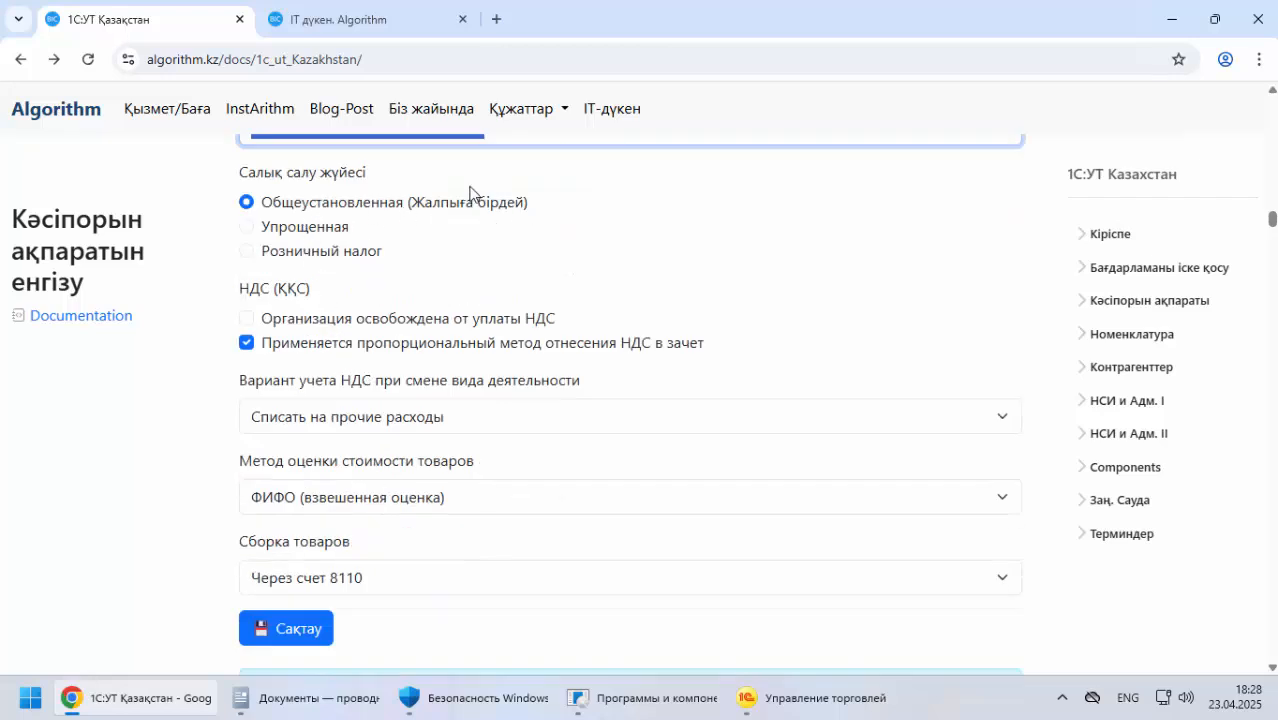
key("alt+Tab")
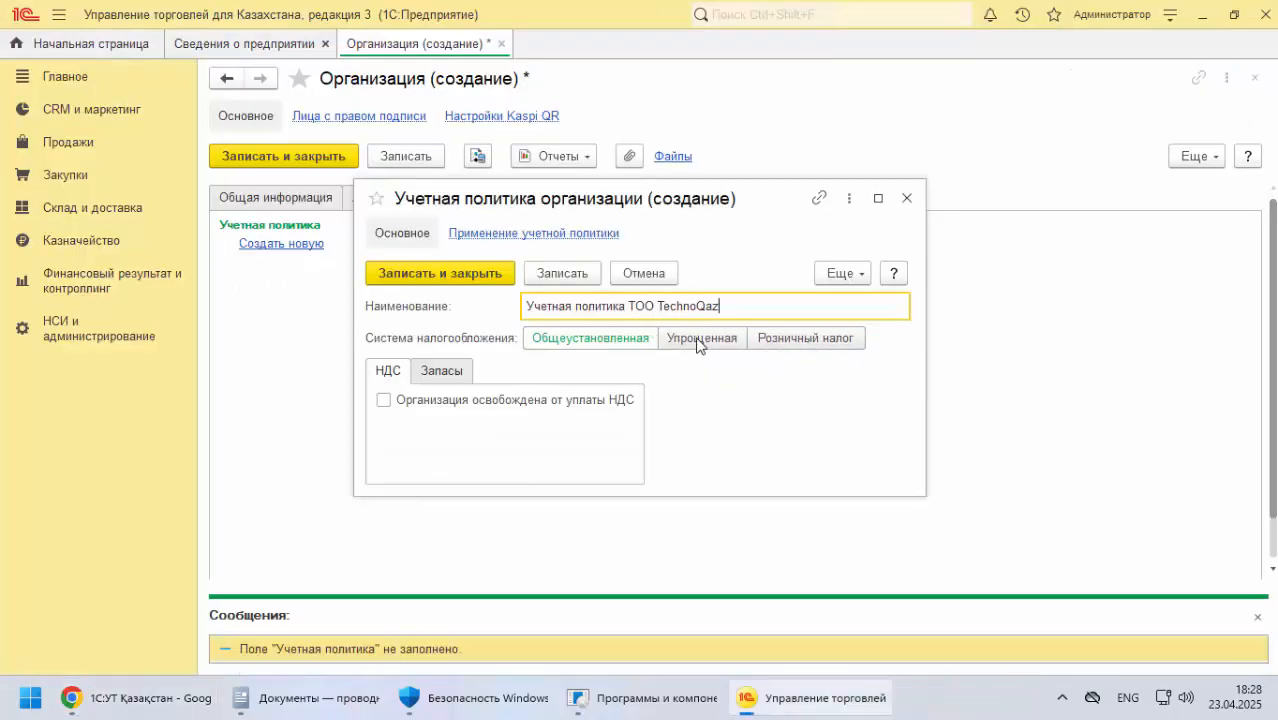
left_click(386, 402)
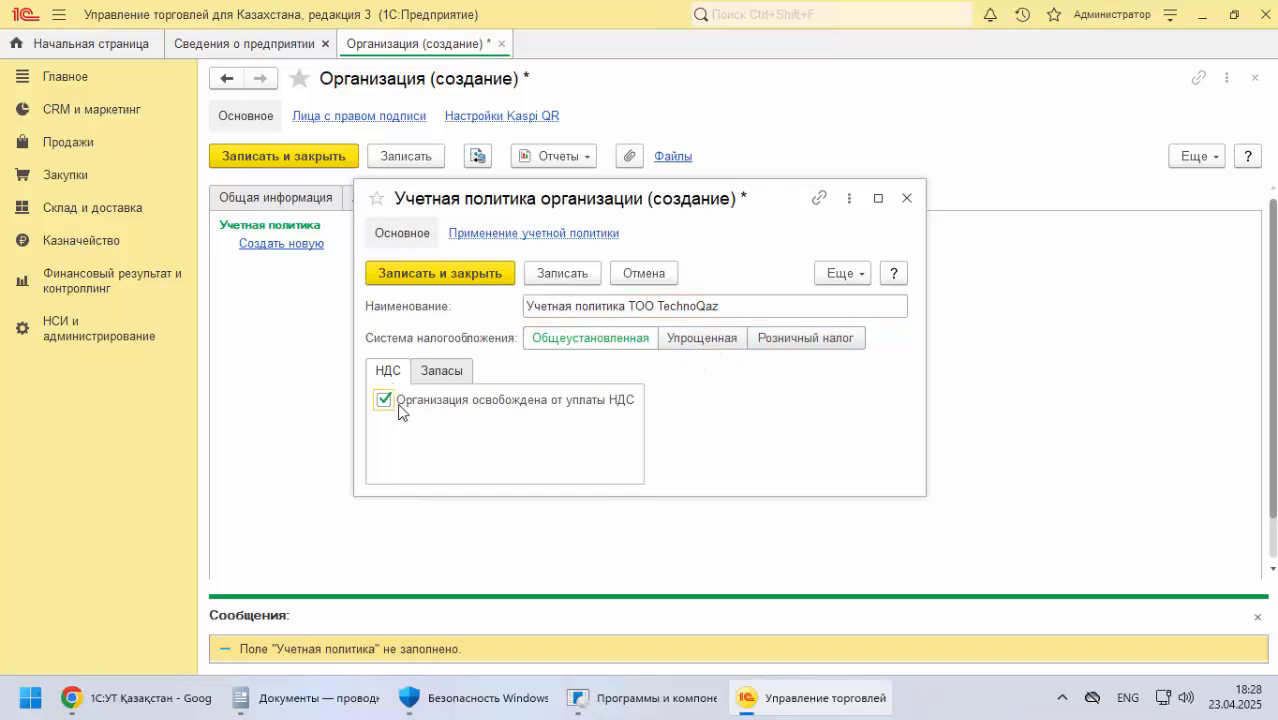
left_click(389, 404)
Examine the documentation's proportional НДС setting and the cost valuation method for the TechnoQaz accounting policy
key("alt+Tab")
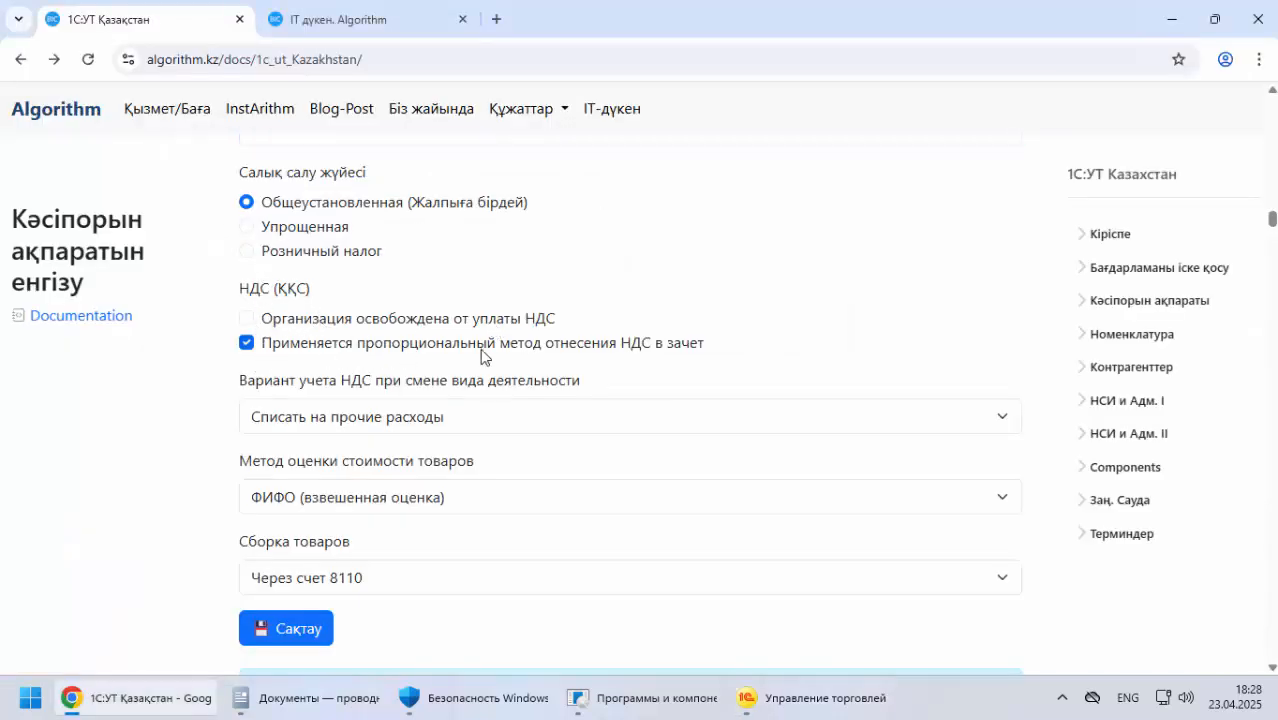
left_click_drag(632, 343, 374, 343)
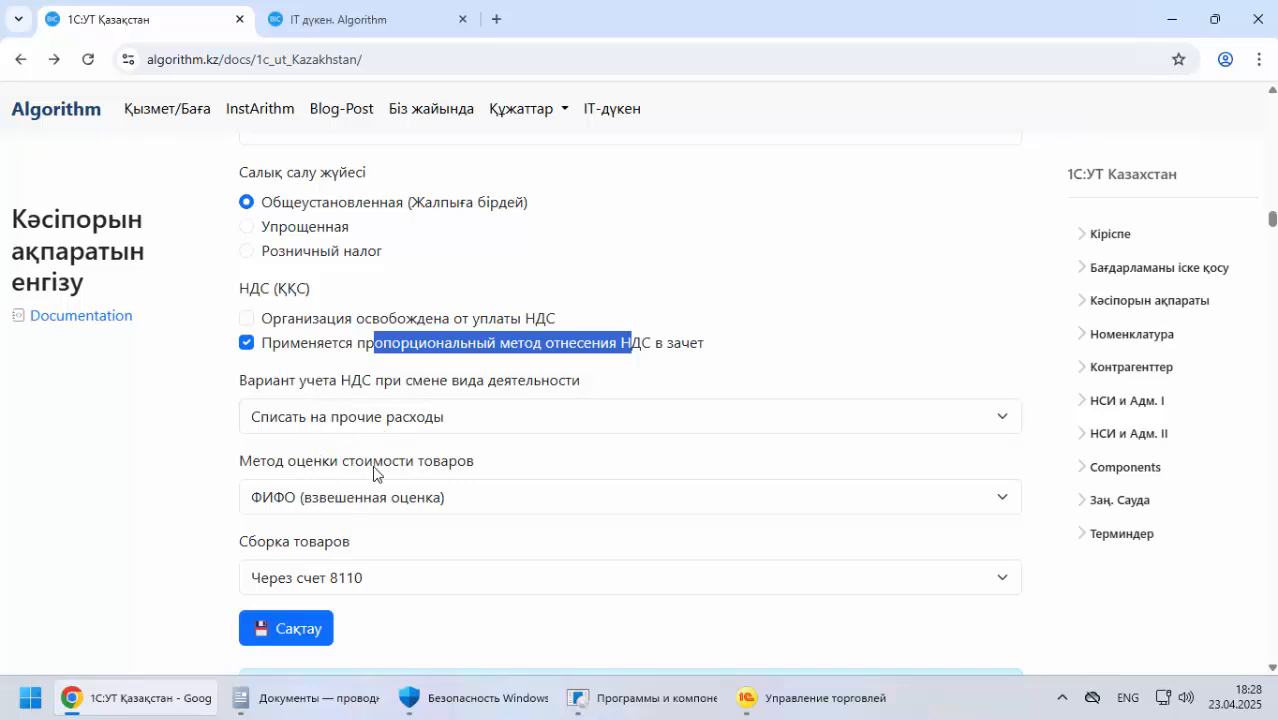
scroll(325, 452, "down", 8)
scroll(360, 402, "up", 2)
scroll(462, 374, "up", 1)
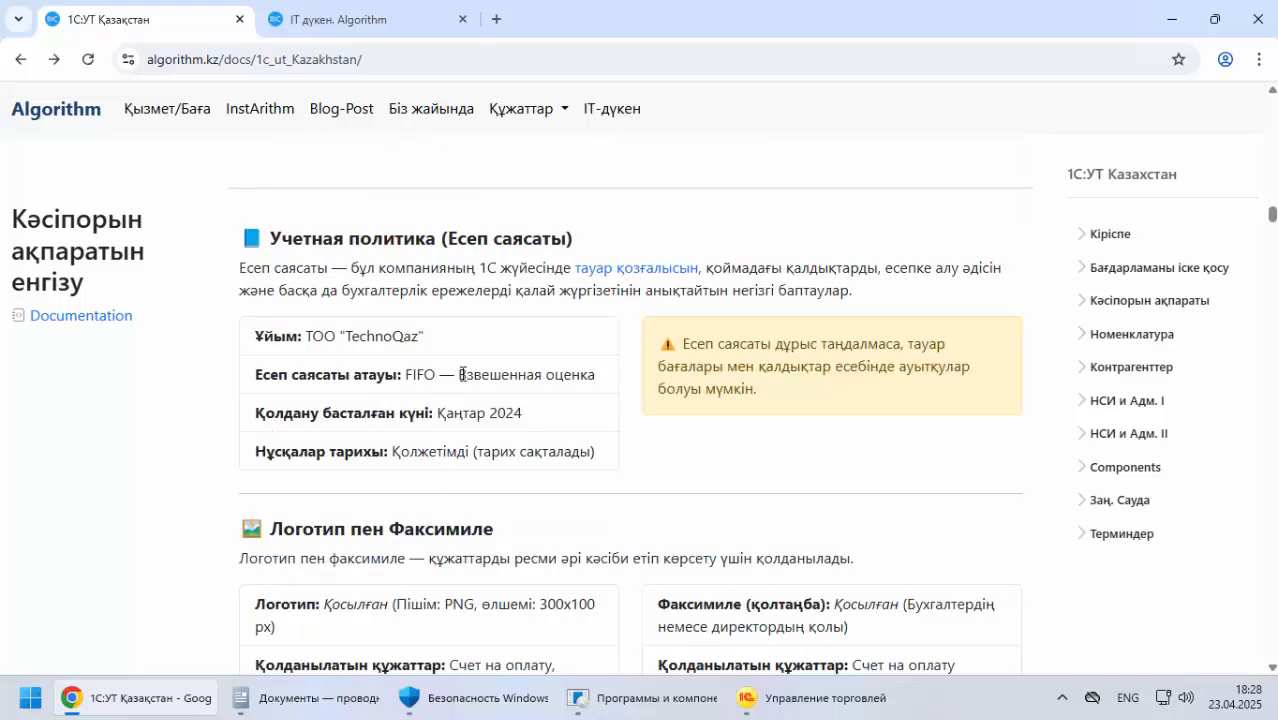
scroll(342, 422, "down", 10)
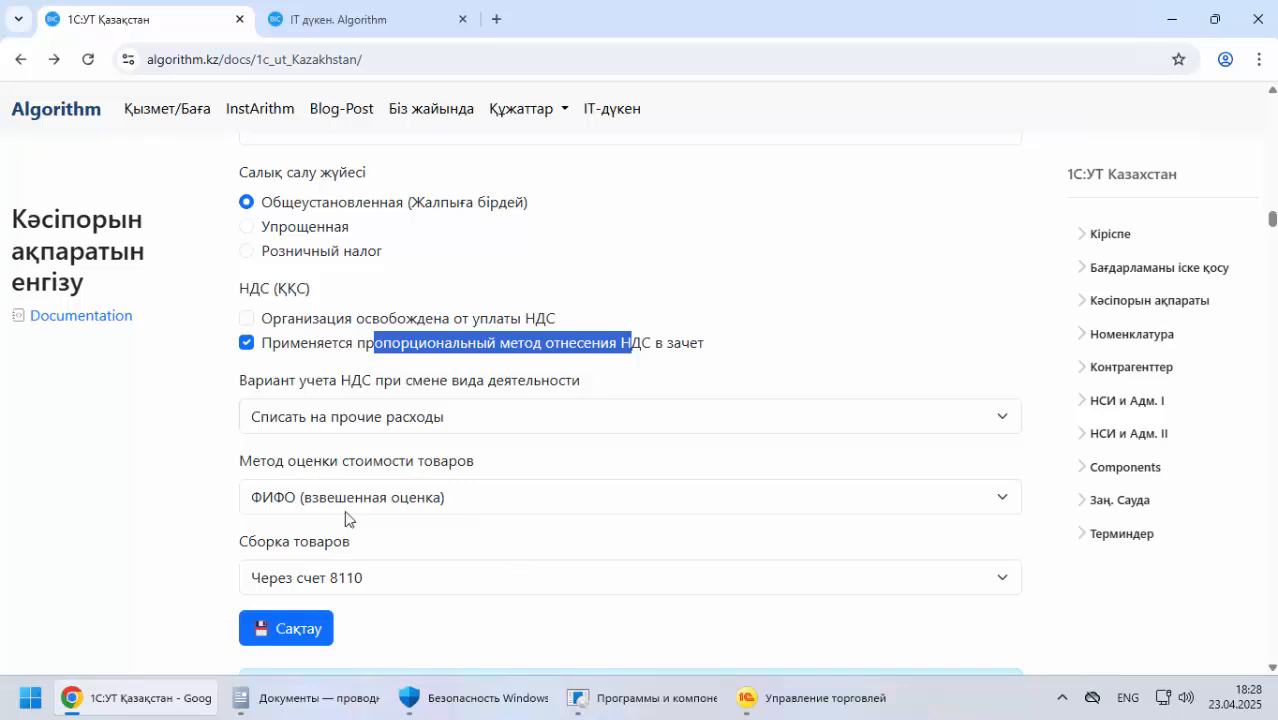
left_click(795, 698)
left_click(810, 698)
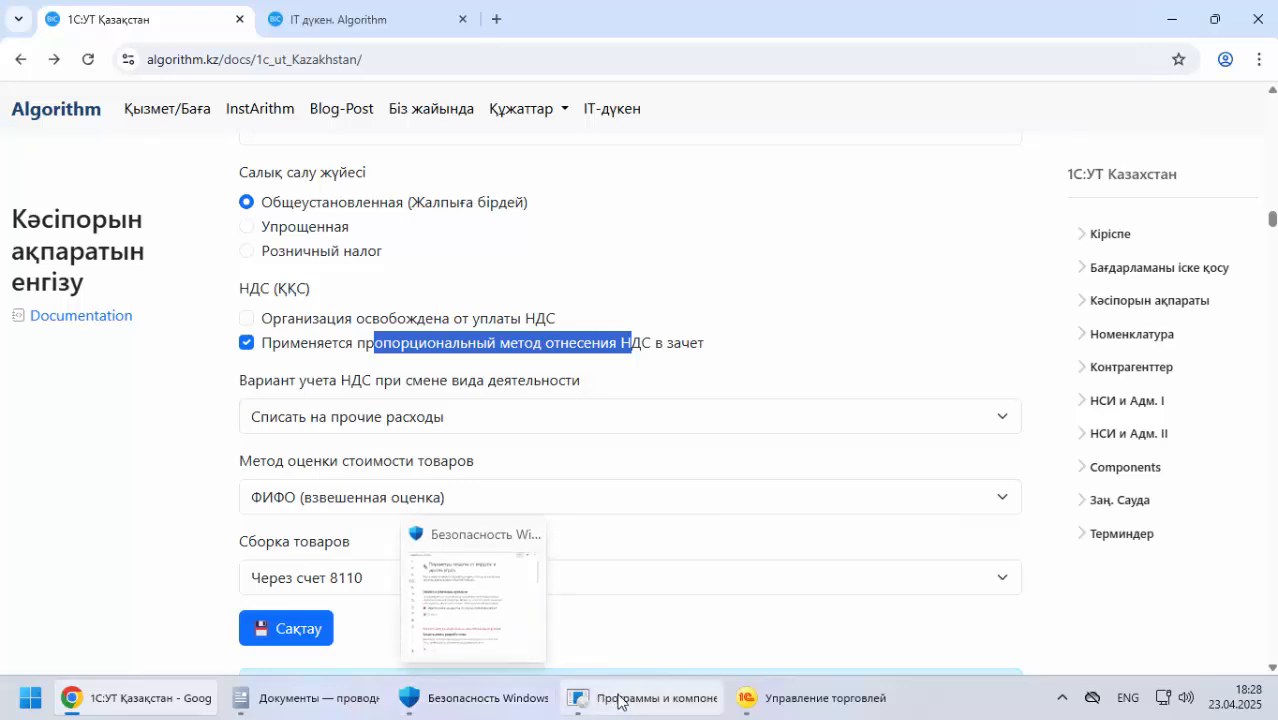
Set the policy's goods cost valuation method to ФИФО (взвешенная оценка) and save the accounting policy
left_click(772, 700)
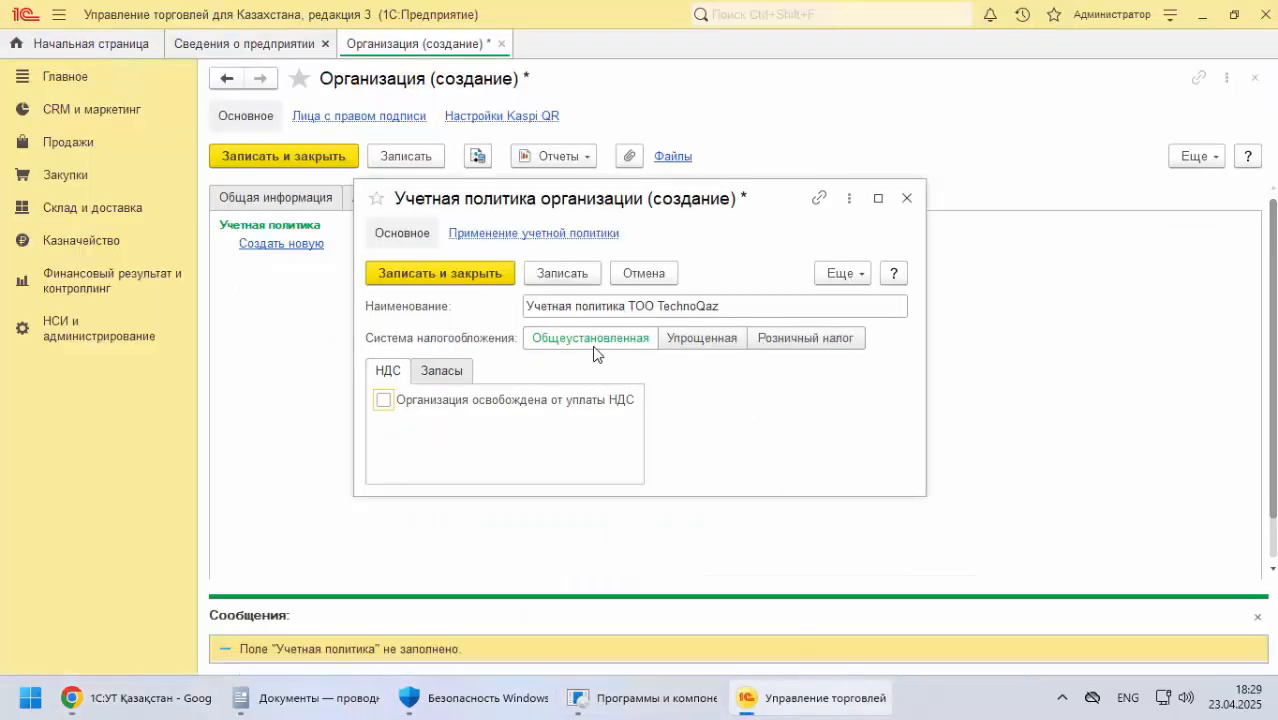
left_click(447, 378)
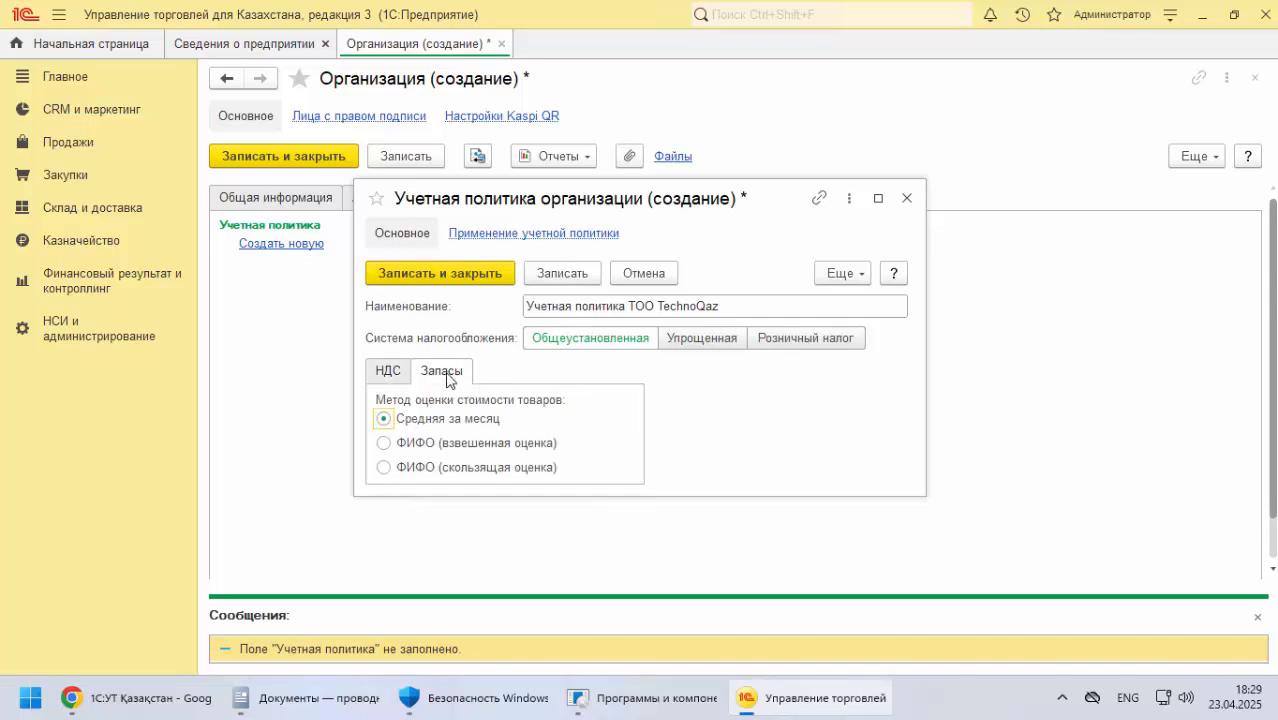
left_click(390, 446)
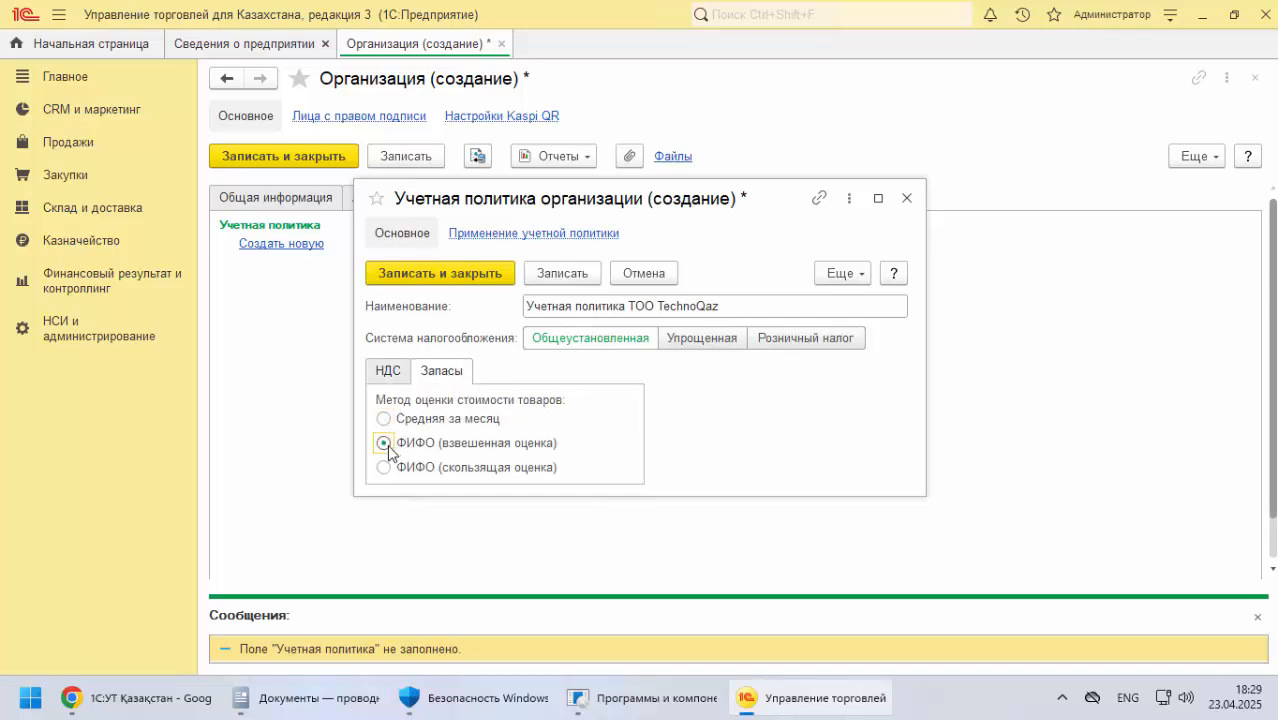
left_click(568, 277)
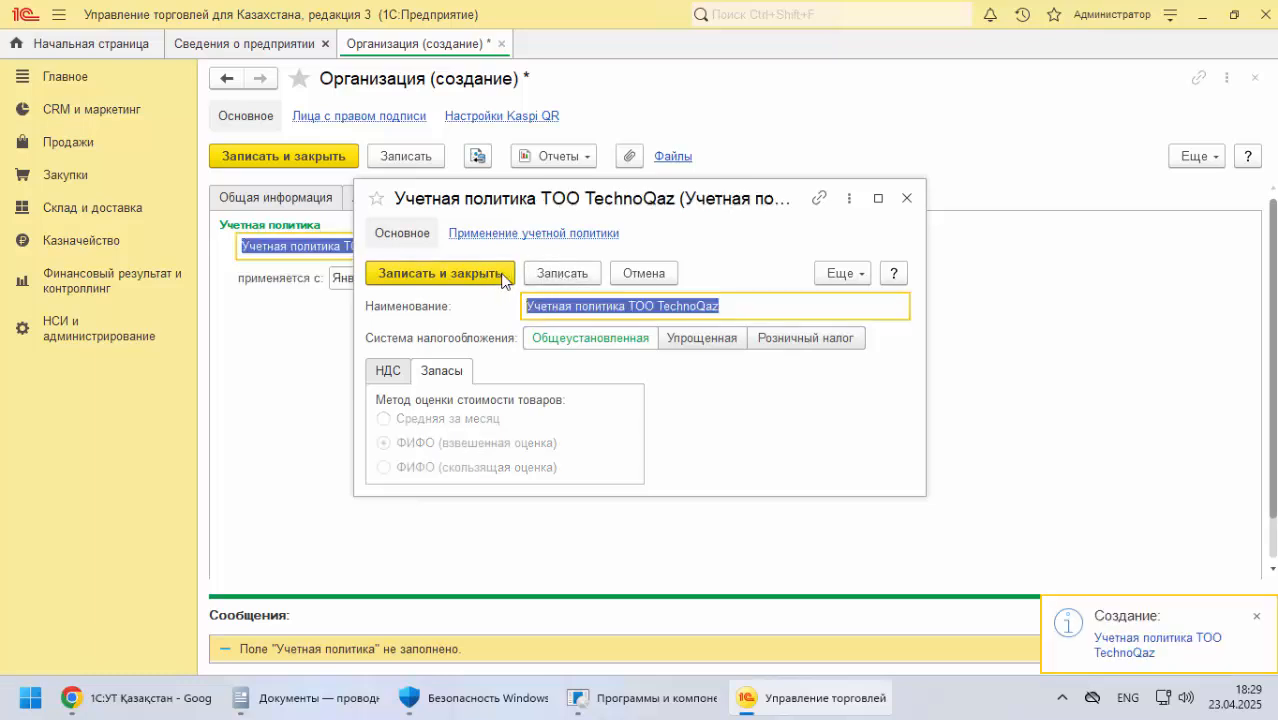
Save and close the accounting policy, and review the organization's registration data, addresses, general information and print settings
left_click(477, 275)
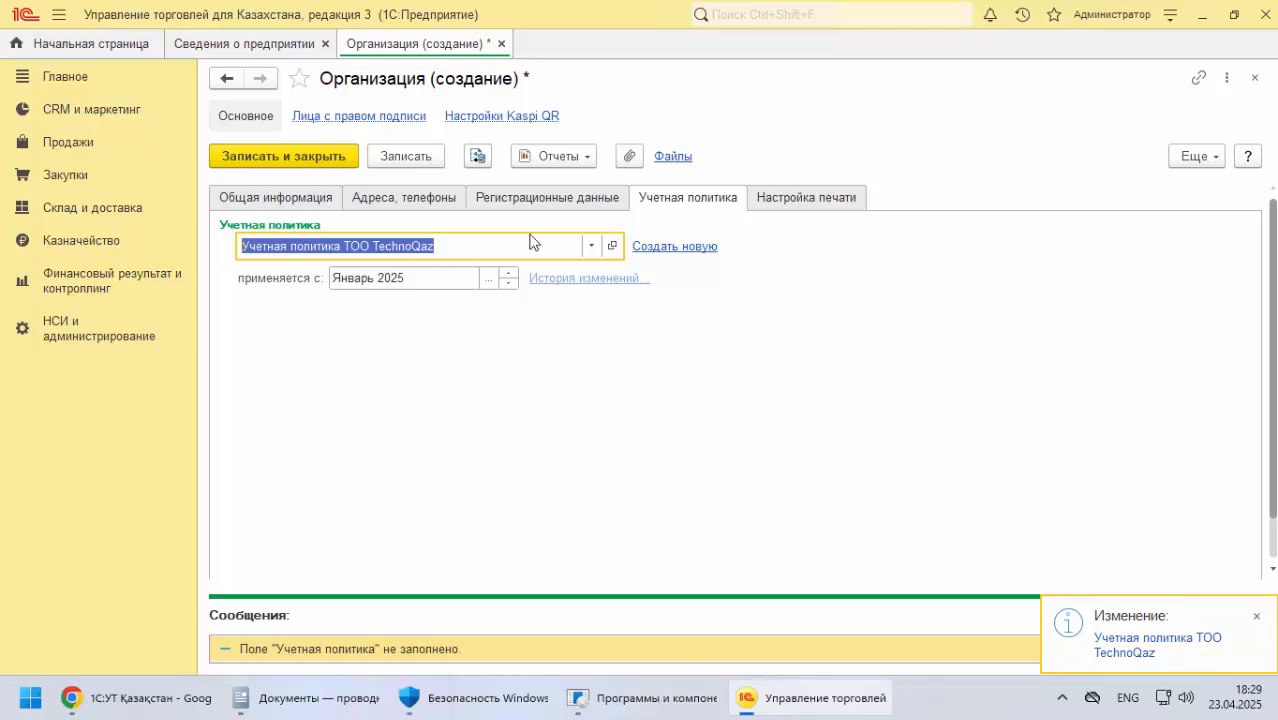
left_click(525, 205)
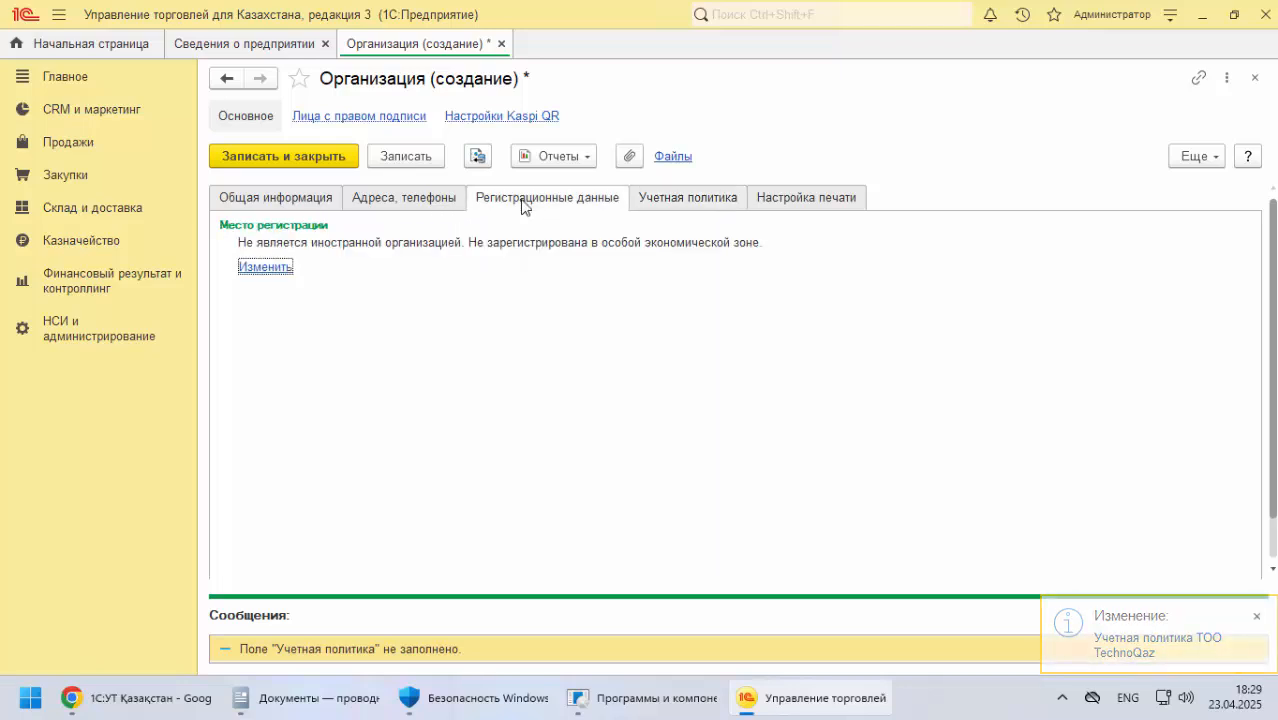
left_click(448, 203)
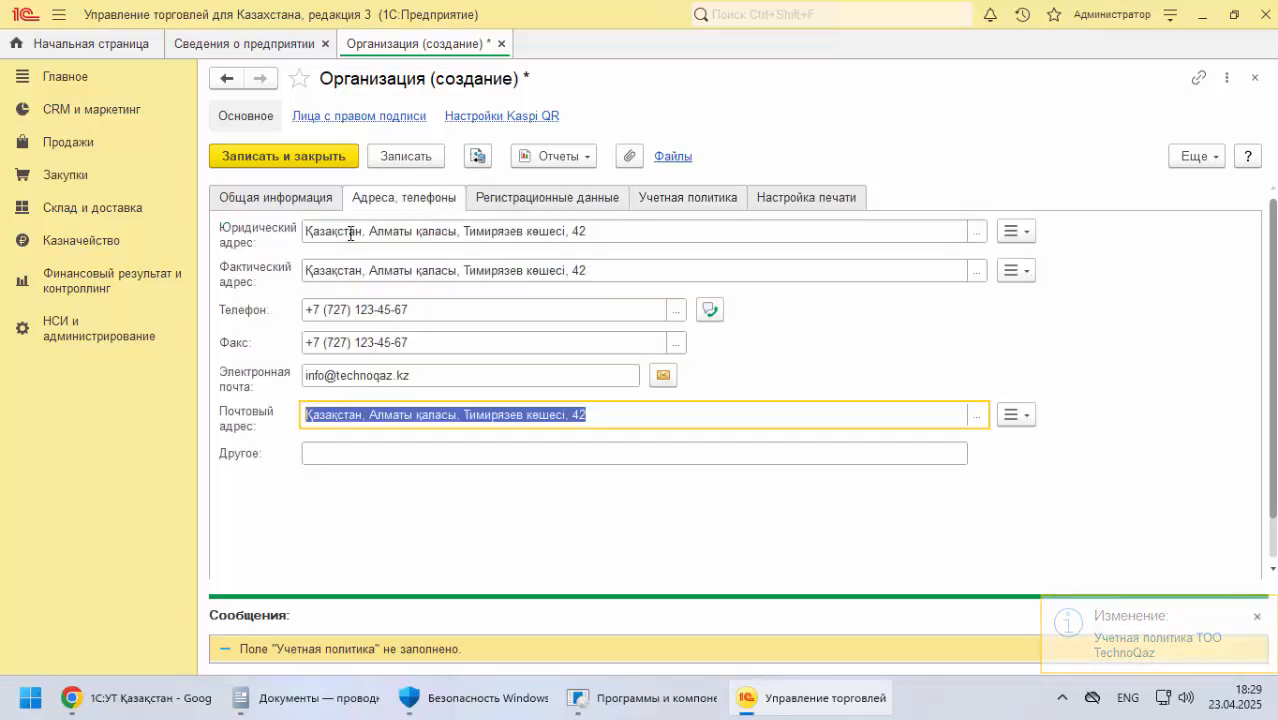
left_click(297, 200)
scroll(352, 398, "down", 1)
scroll(606, 311, "up", 1)
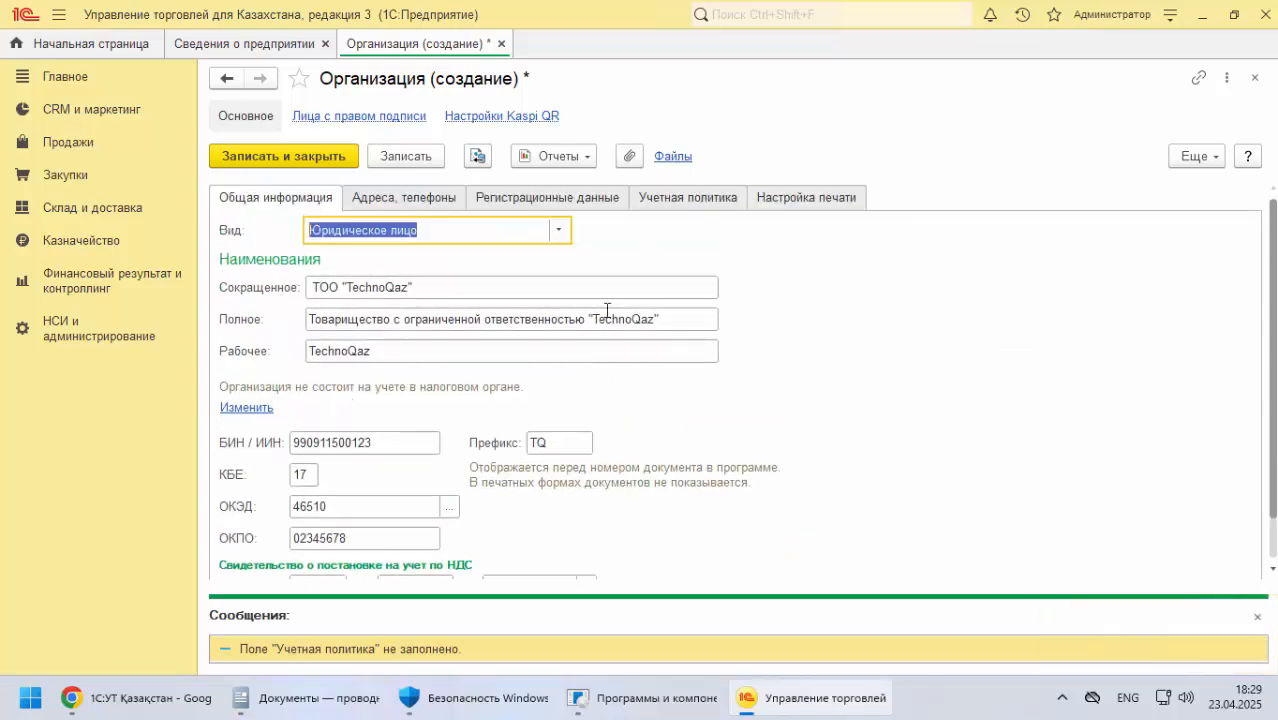
left_click(810, 204)
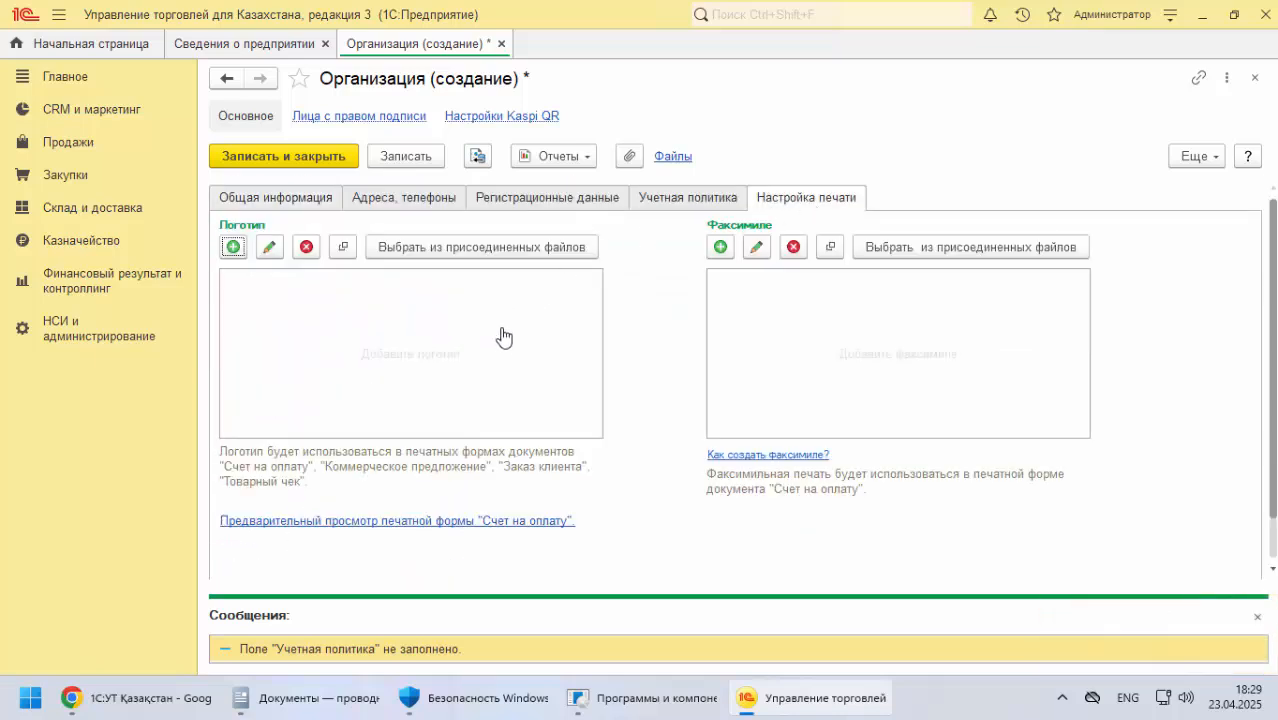
Check the documentation between the accounting policy settings and the "Лица с правом подписи" section
left_click(145, 698)
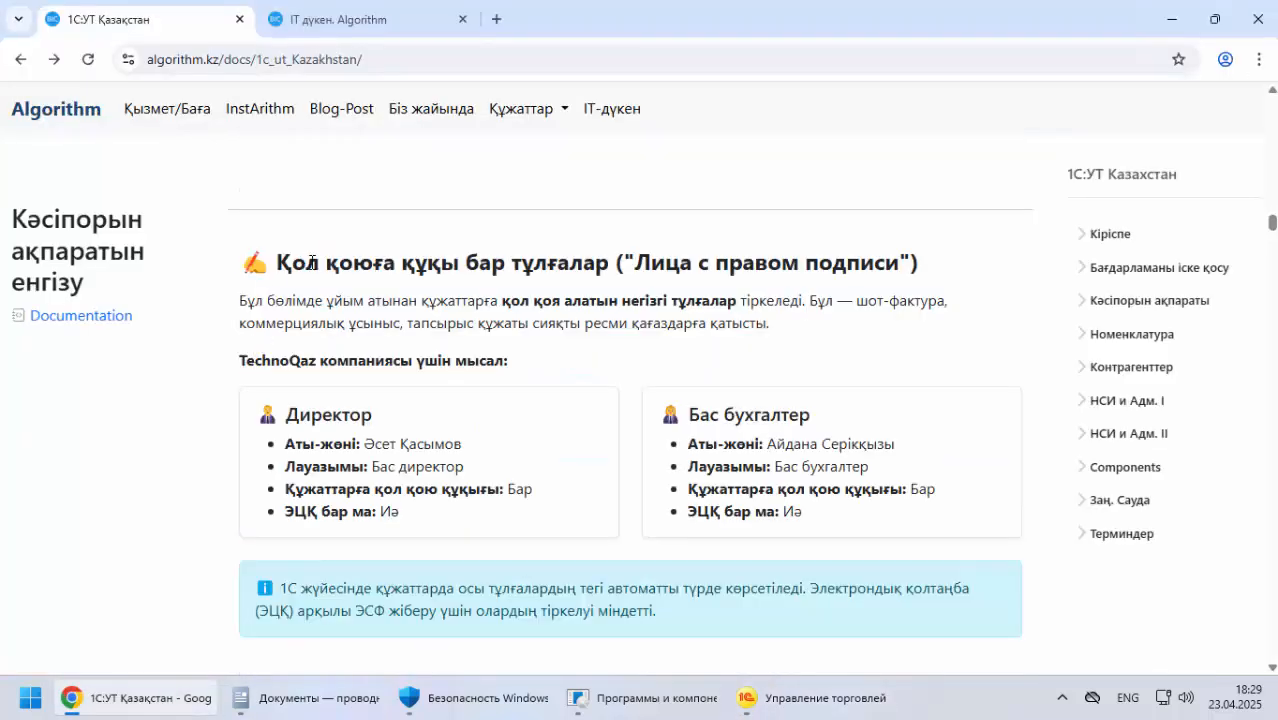
left_click_drag(311, 262, 478, 262)
scroll(227, 364, "down", 3)
scroll(275, 346, "up", 4)
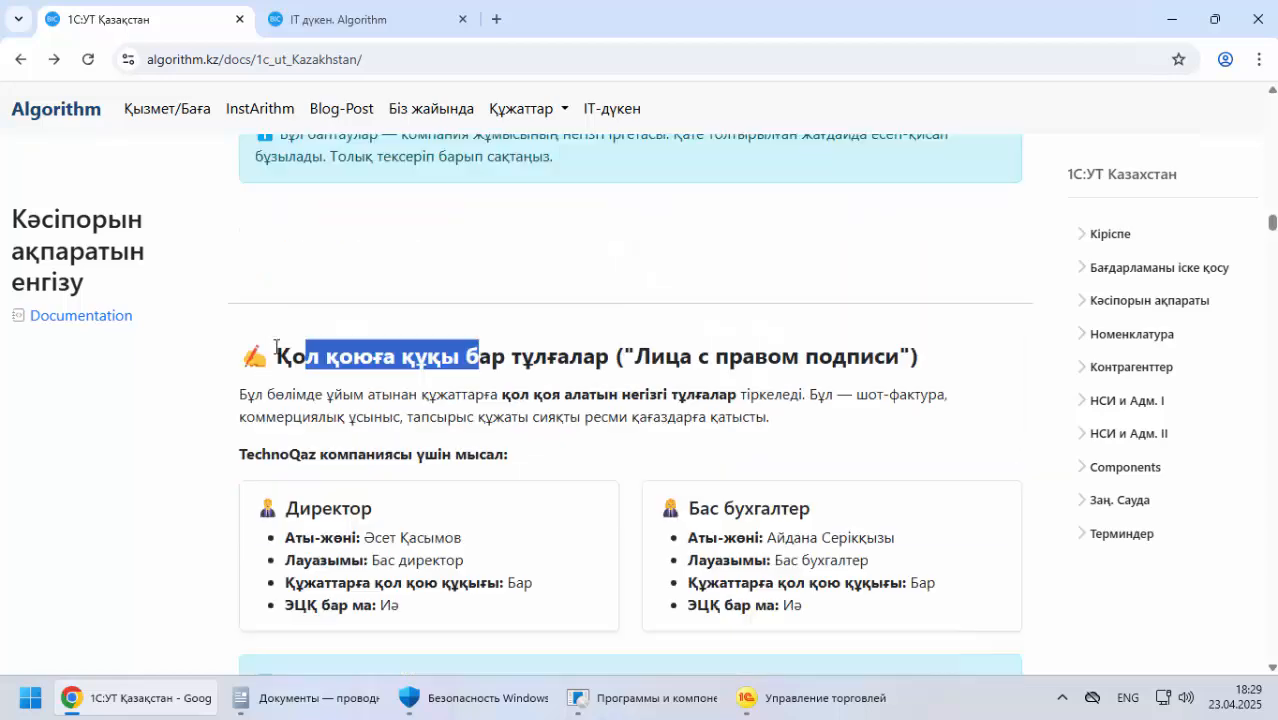
scroll(275, 346, "up", 6)
scroll(282, 340, "down", 4)
left_click(799, 713)
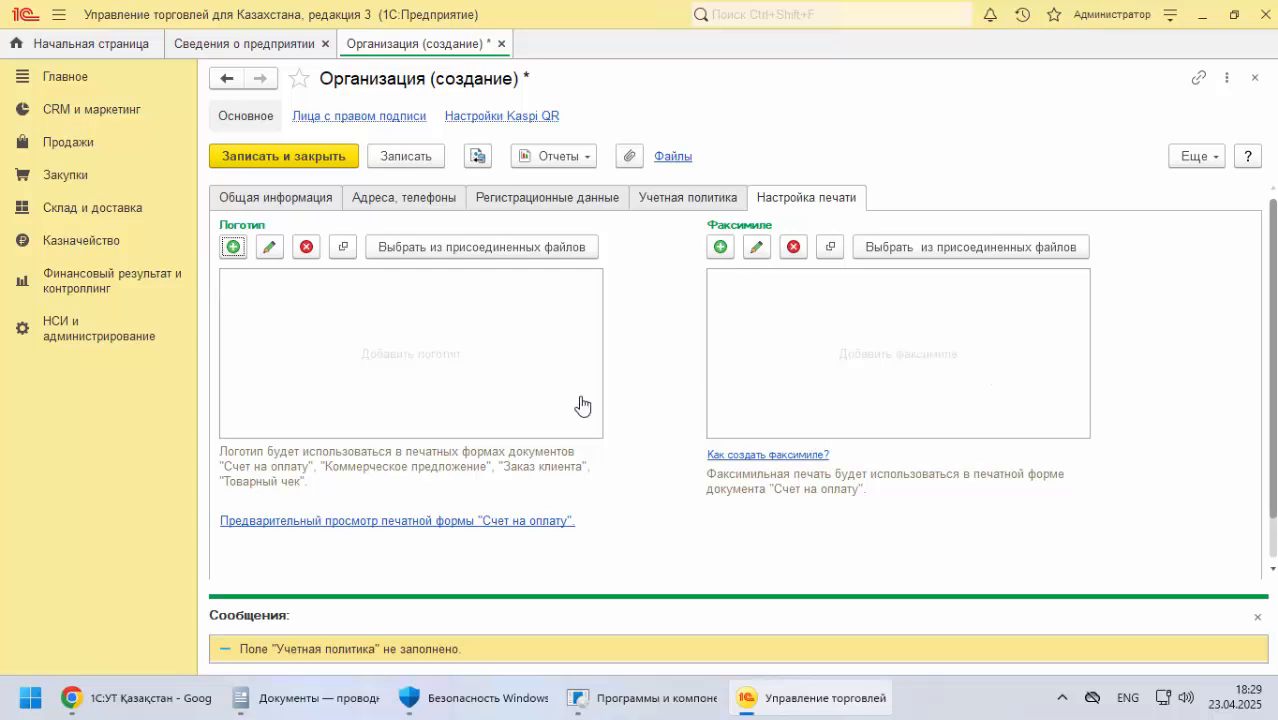
Save the organization and try to add png-transparent-technology-logo-thumbnail from the learn-1c-ut-qaz-mtrls folder on the desktop as its logo
left_click(426, 362)
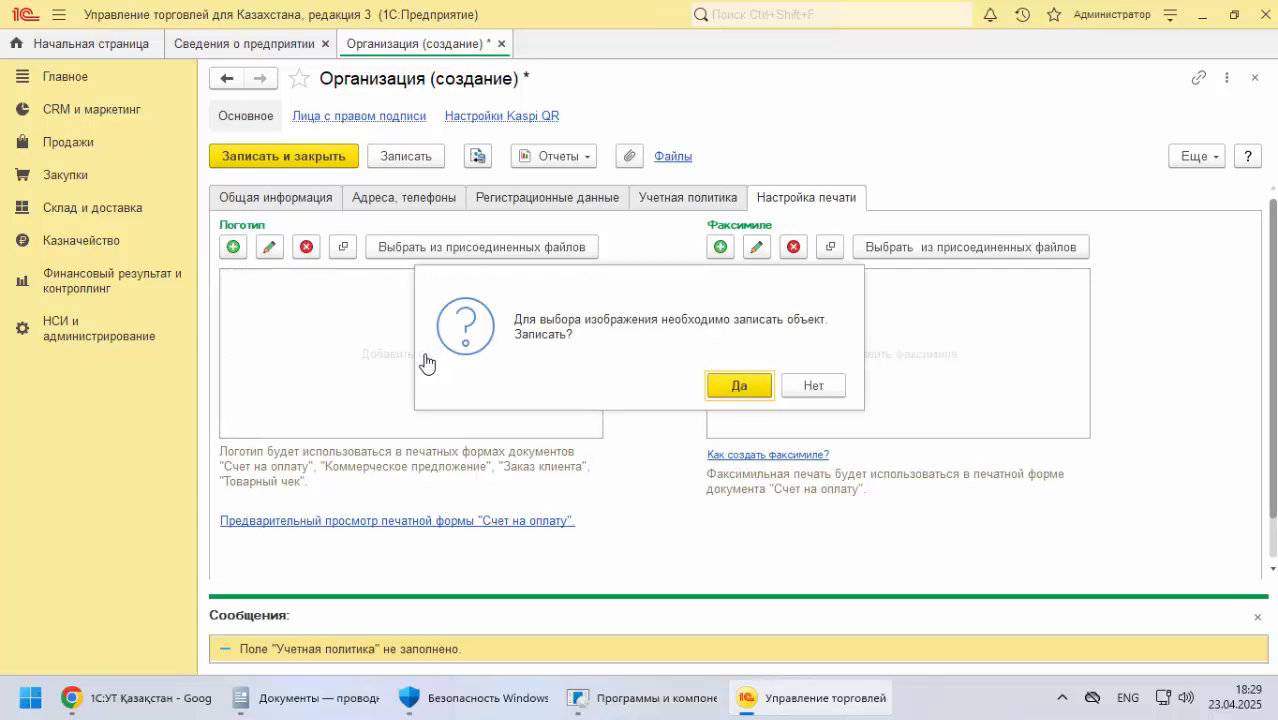
left_click(720, 389)
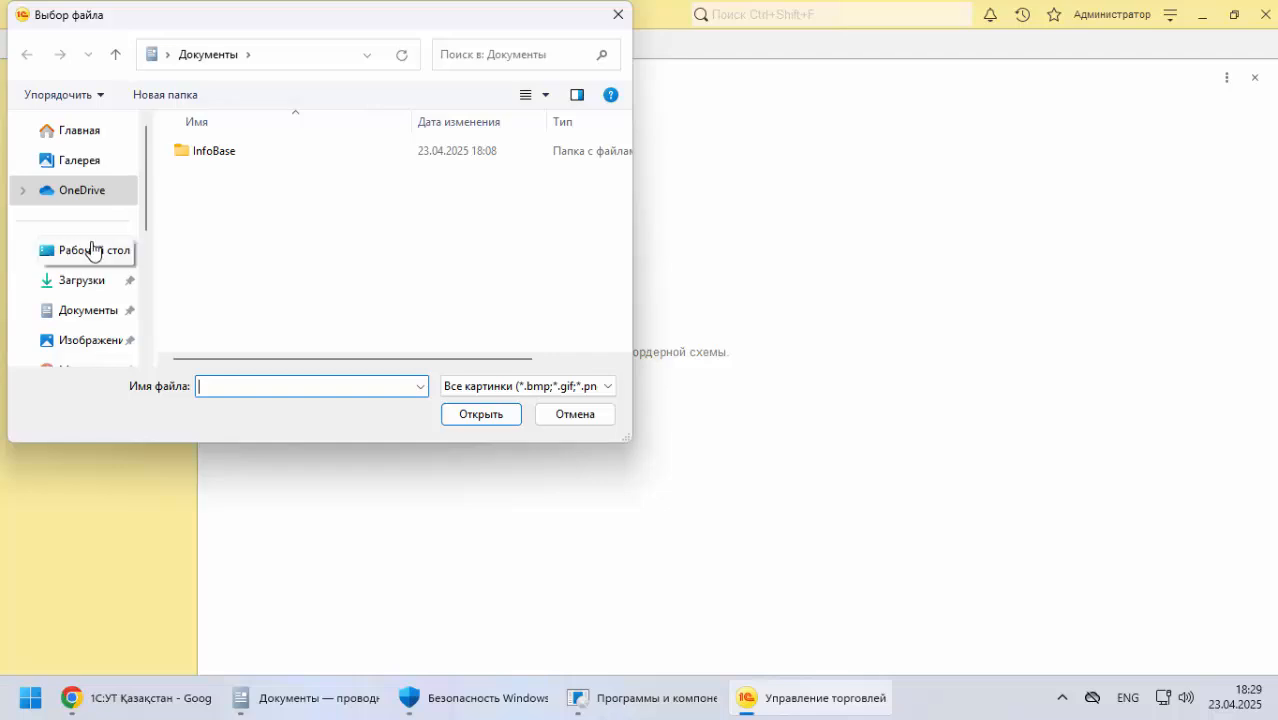
left_click(96, 262)
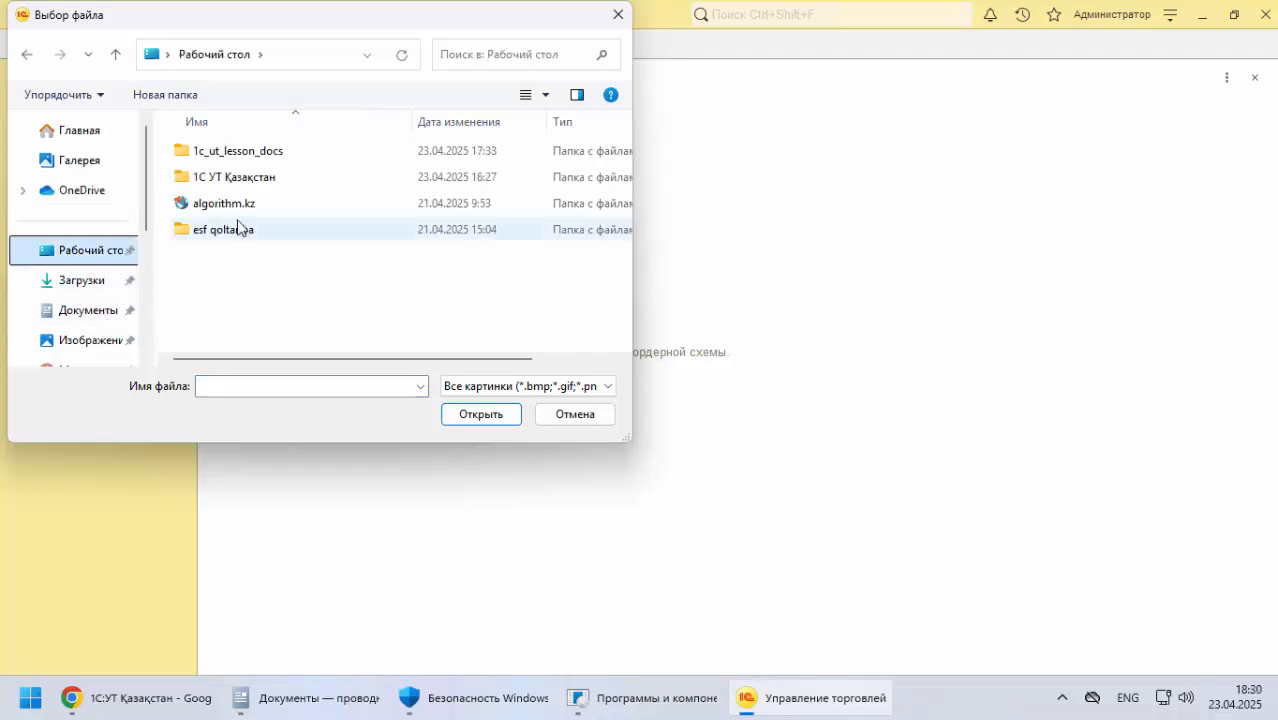
double_click(234, 150)
left_click(241, 180)
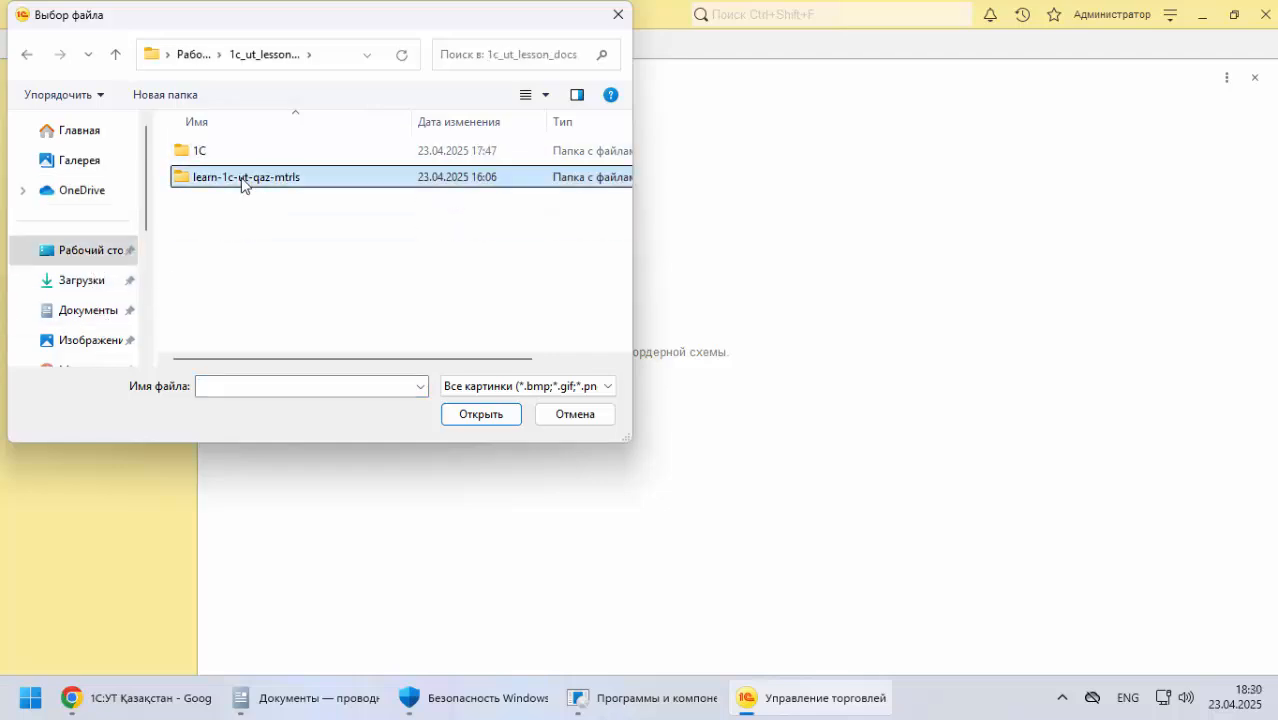
double_click(241, 180)
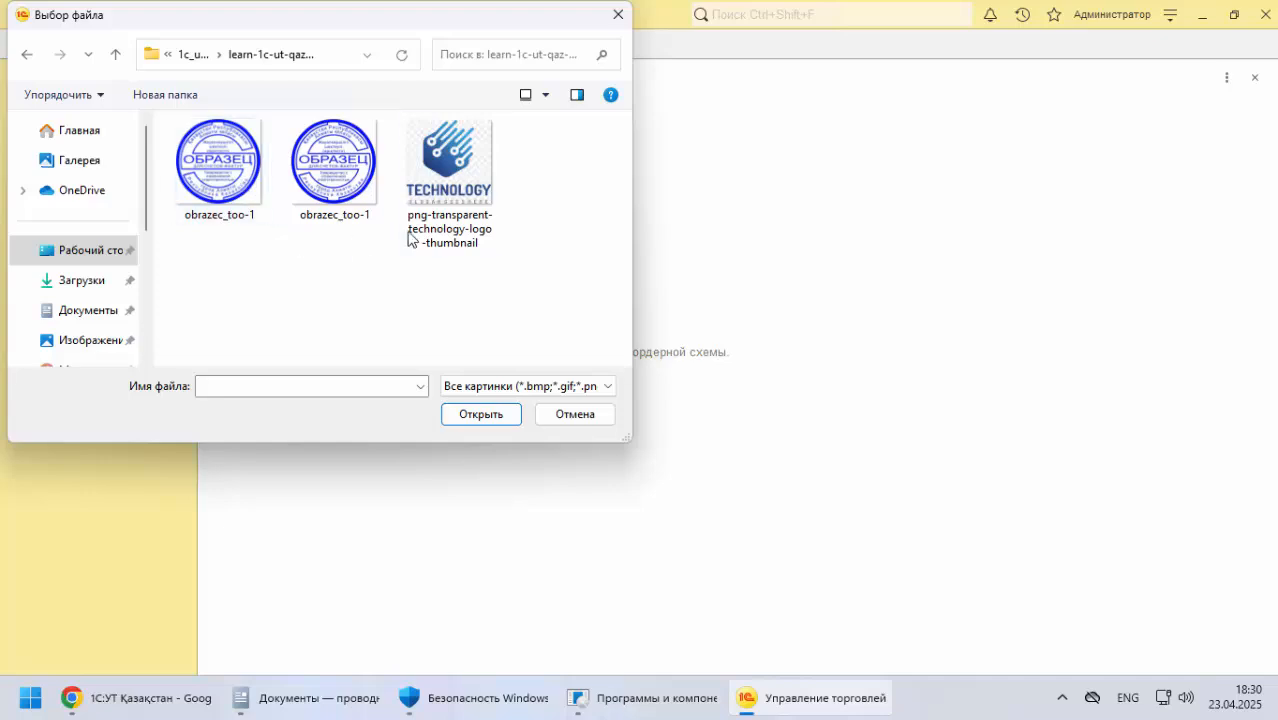
left_click(457, 185)
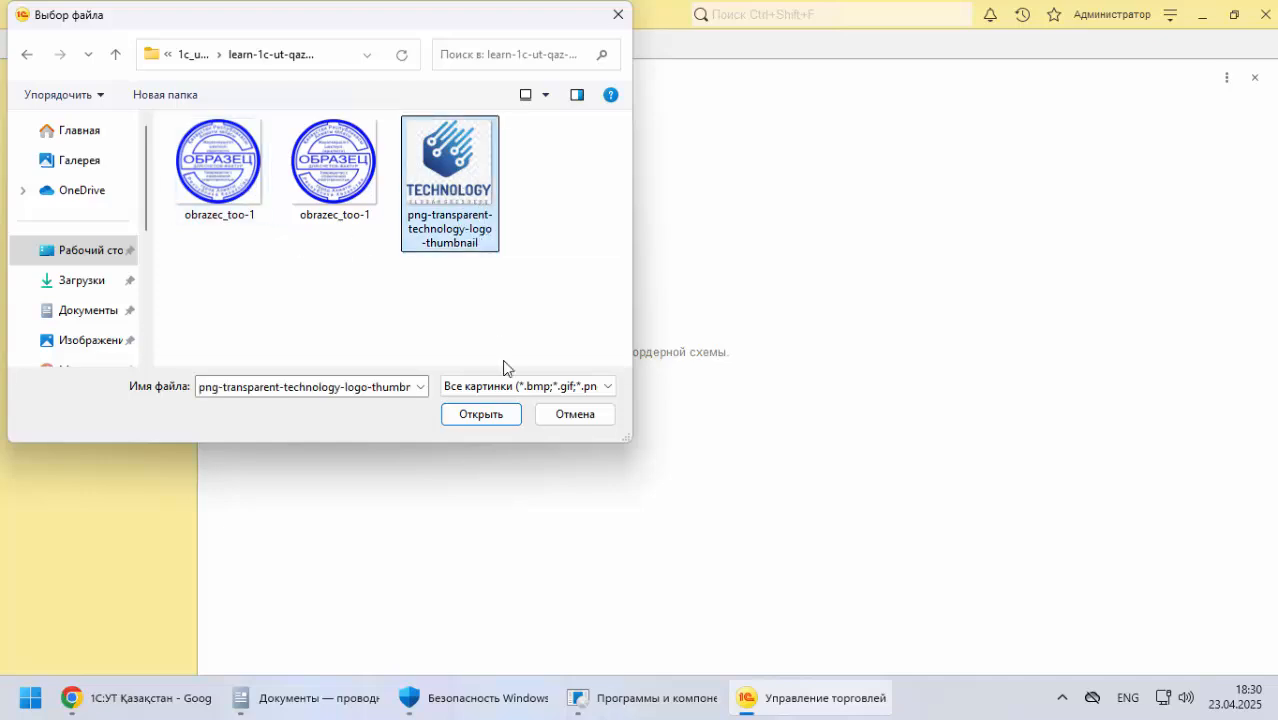
left_click(489, 414)
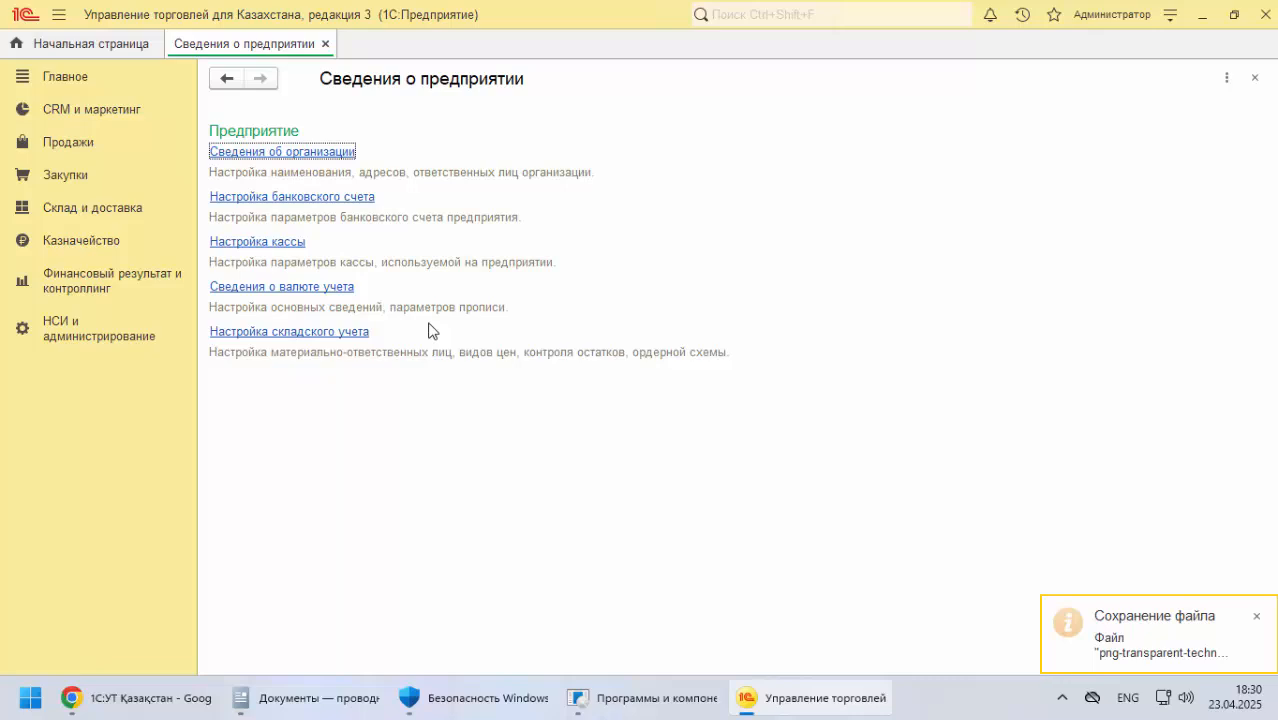
Reopen the TechnoQaz organization and set png-transparent-technology-logo-thumbnail as its logo for printed forms
left_click(333, 152)
left_click(780, 200)
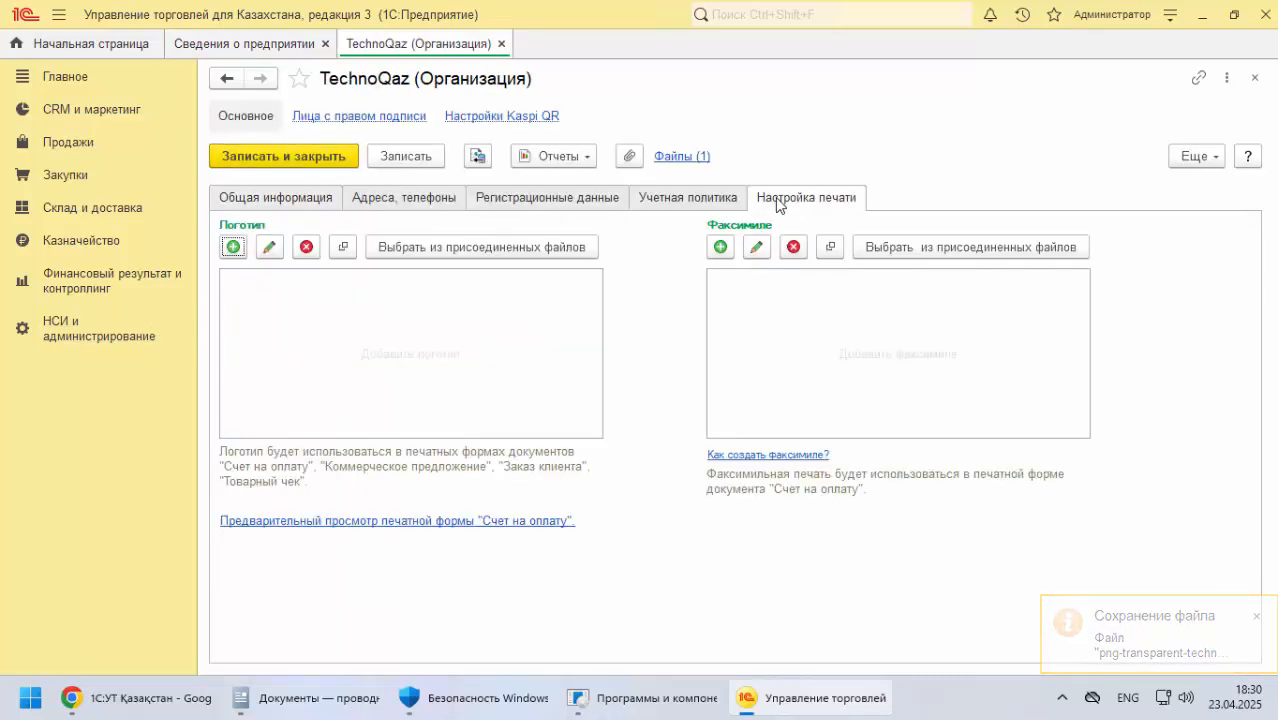
left_click(407, 379)
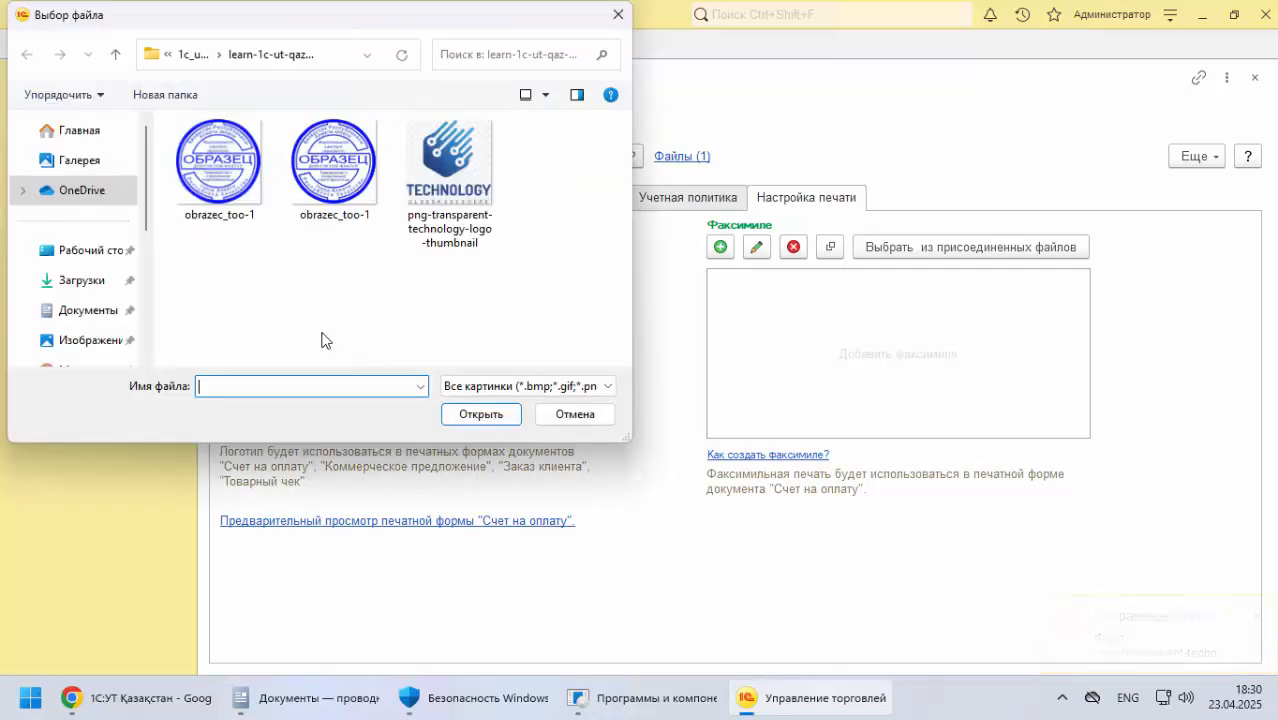
left_click(450, 177)
left_click(481, 414)
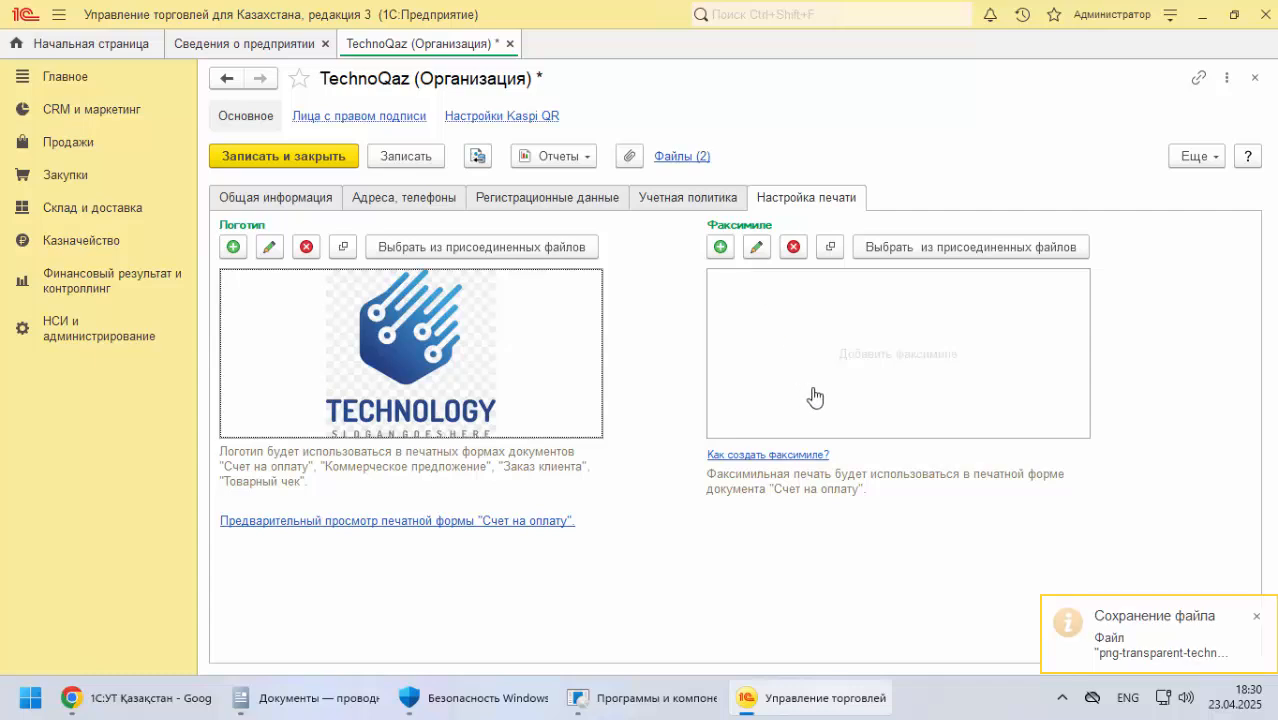
Add the PNG version of obrazec_too-1 as the organization's facsimile, and save and close the organization
left_click(853, 377)
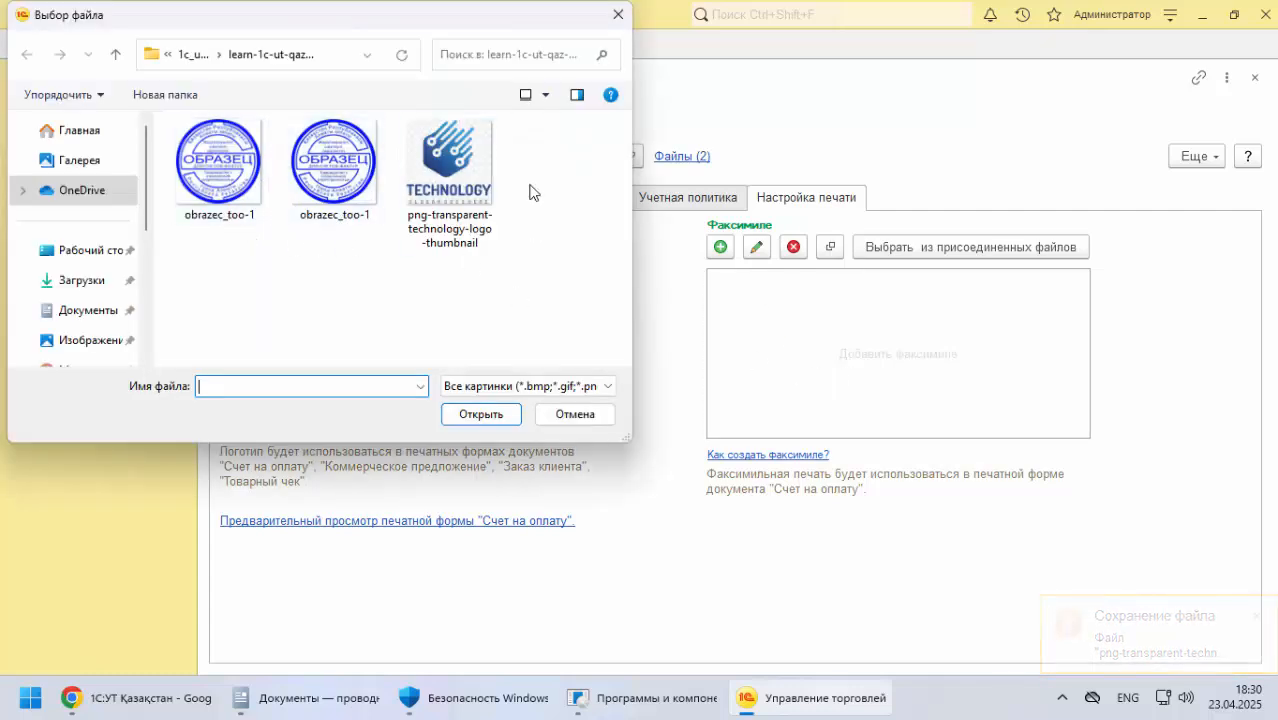
left_click(545, 94)
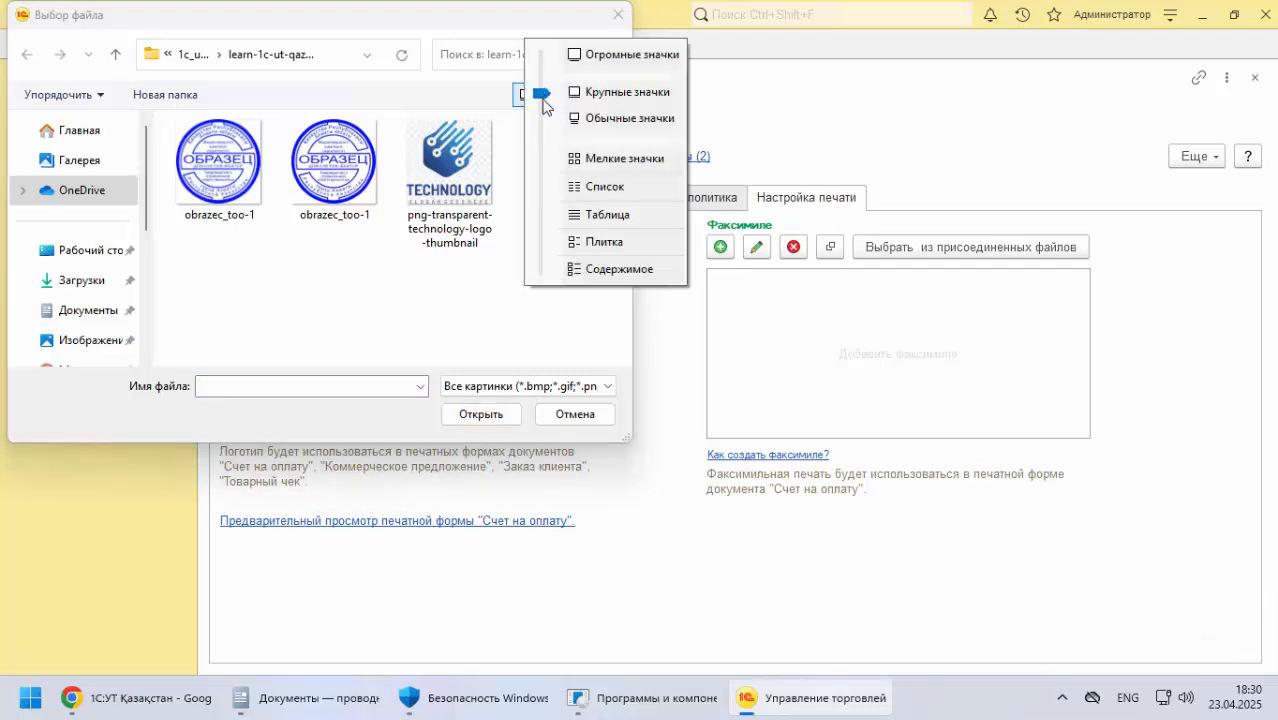
left_click(592, 187)
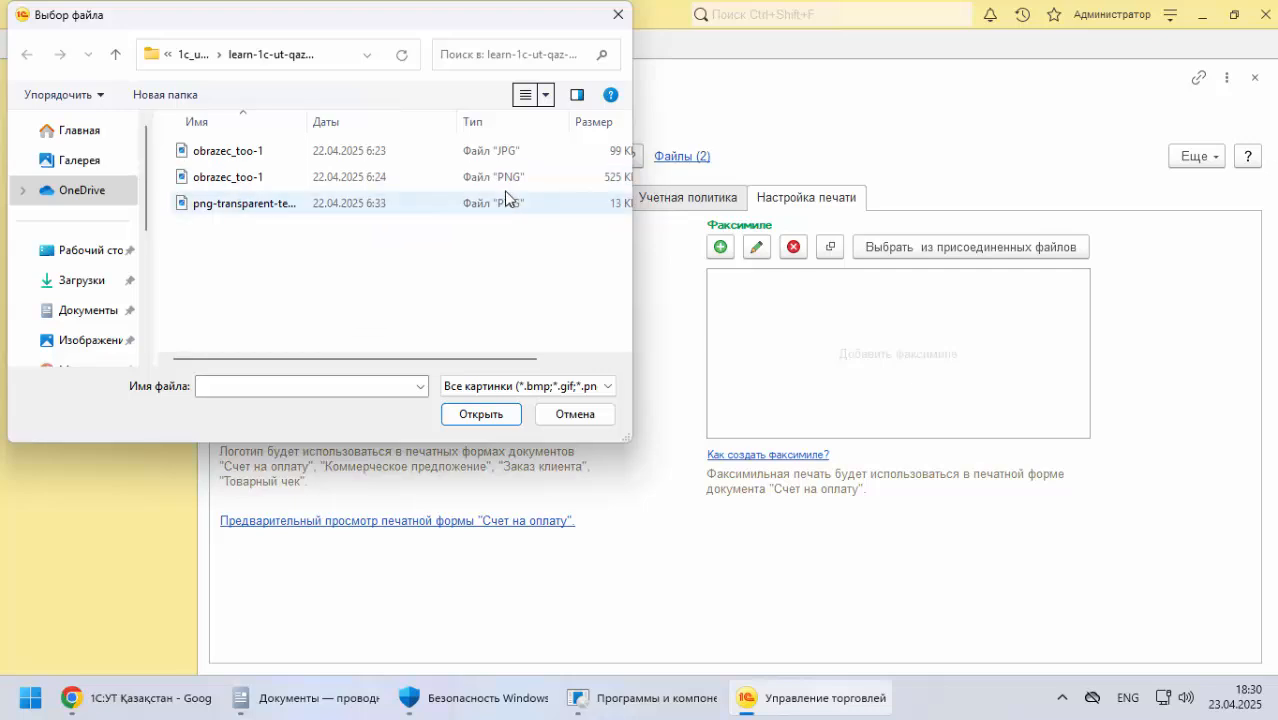
left_click(458, 190)
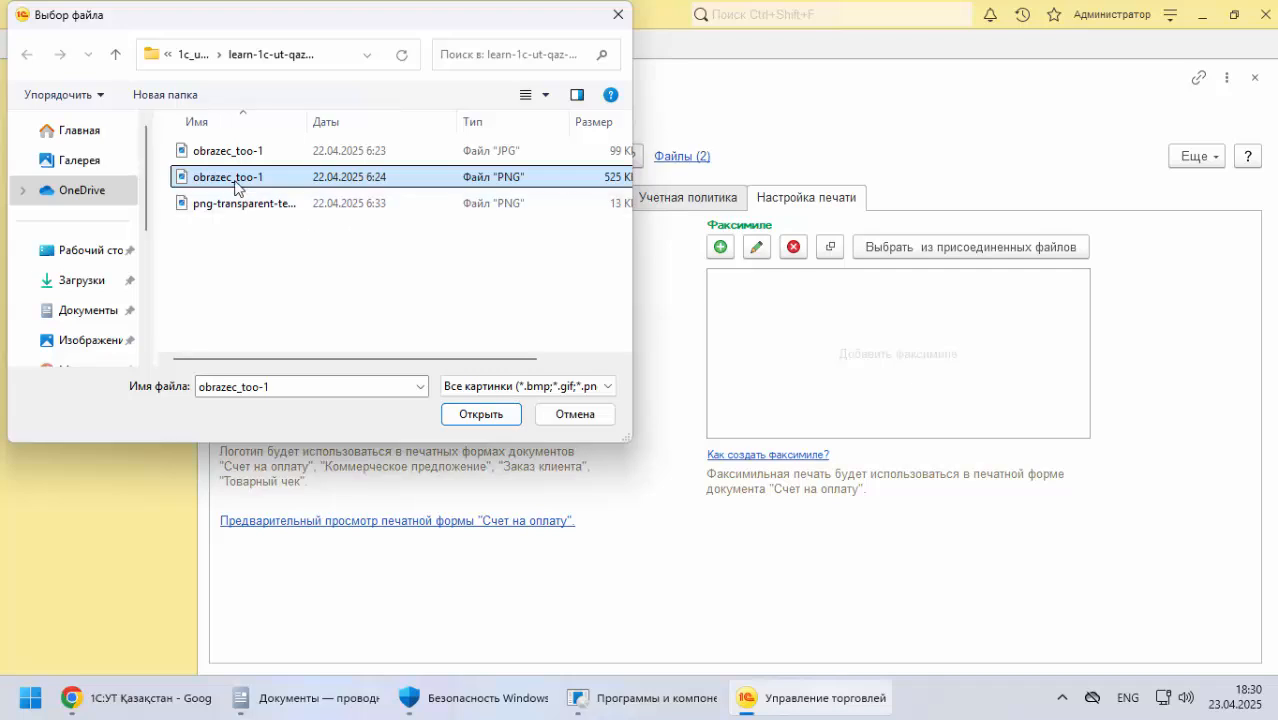
left_click(498, 418)
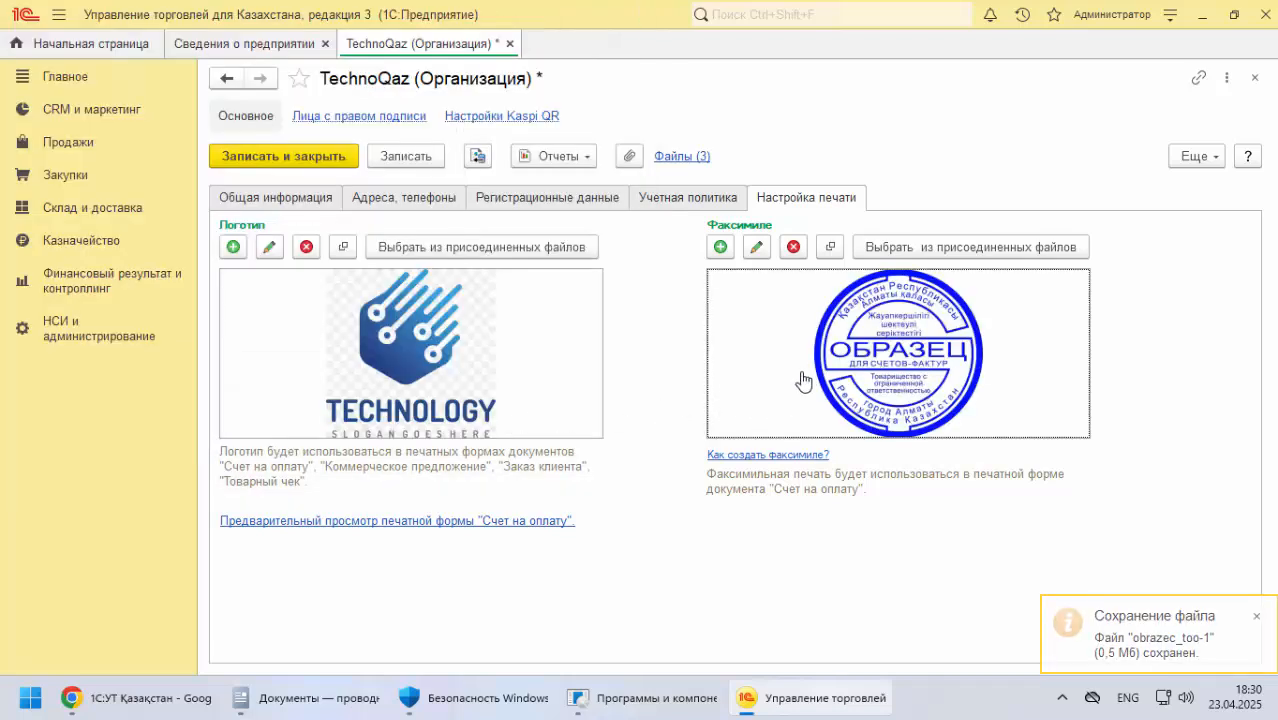
left_click(233, 153)
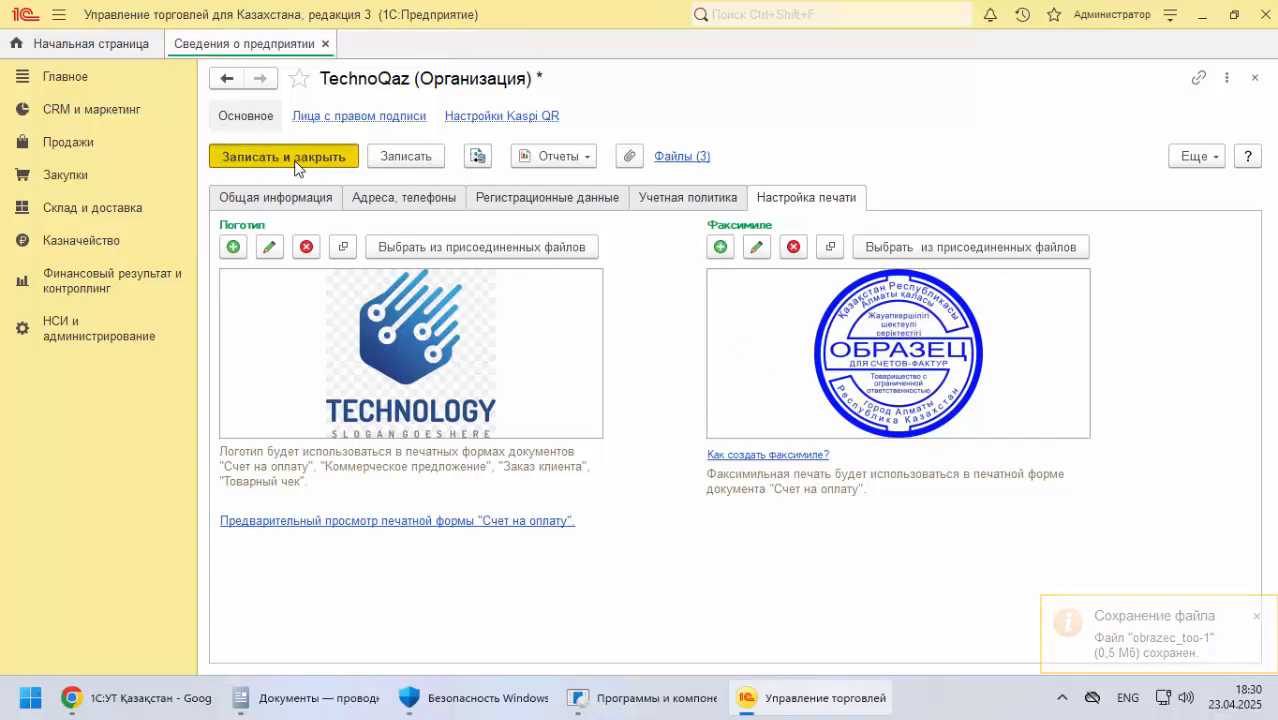
Open TechnoQaz's list of authorized signatories and examine the documentation's details for the director and chief accountant
left_click(316, 154)
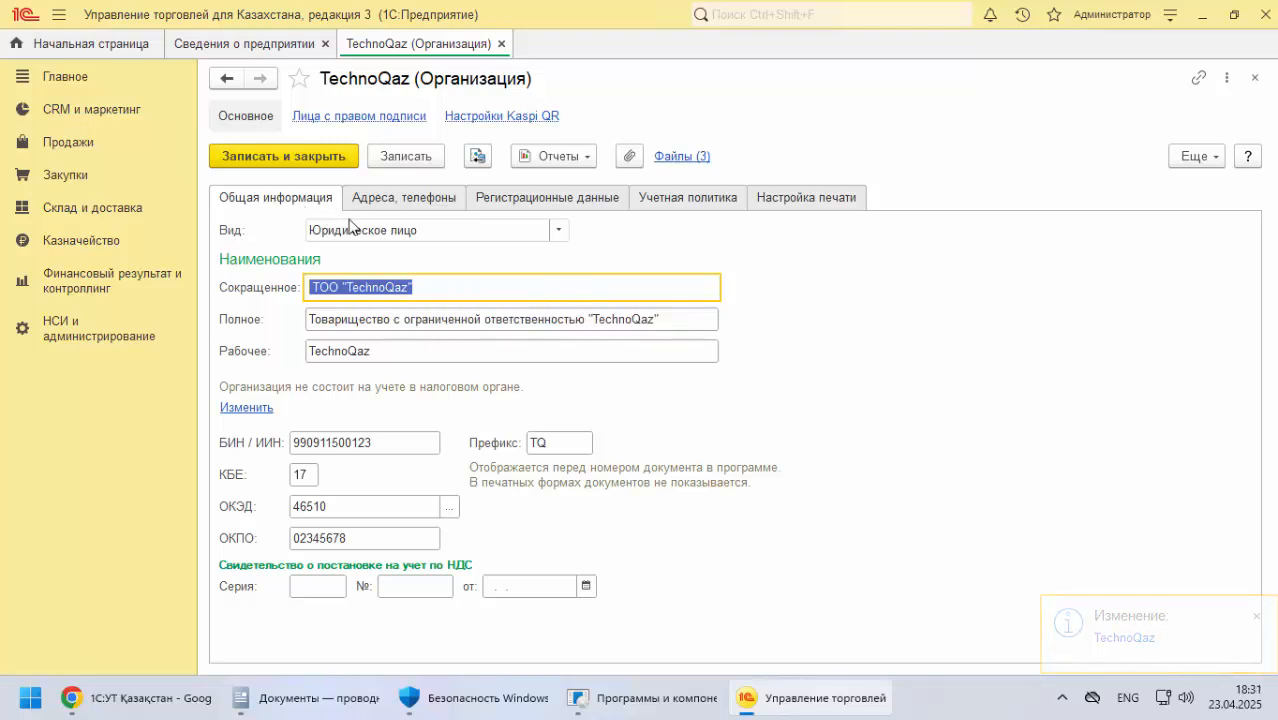
left_click(370, 118)
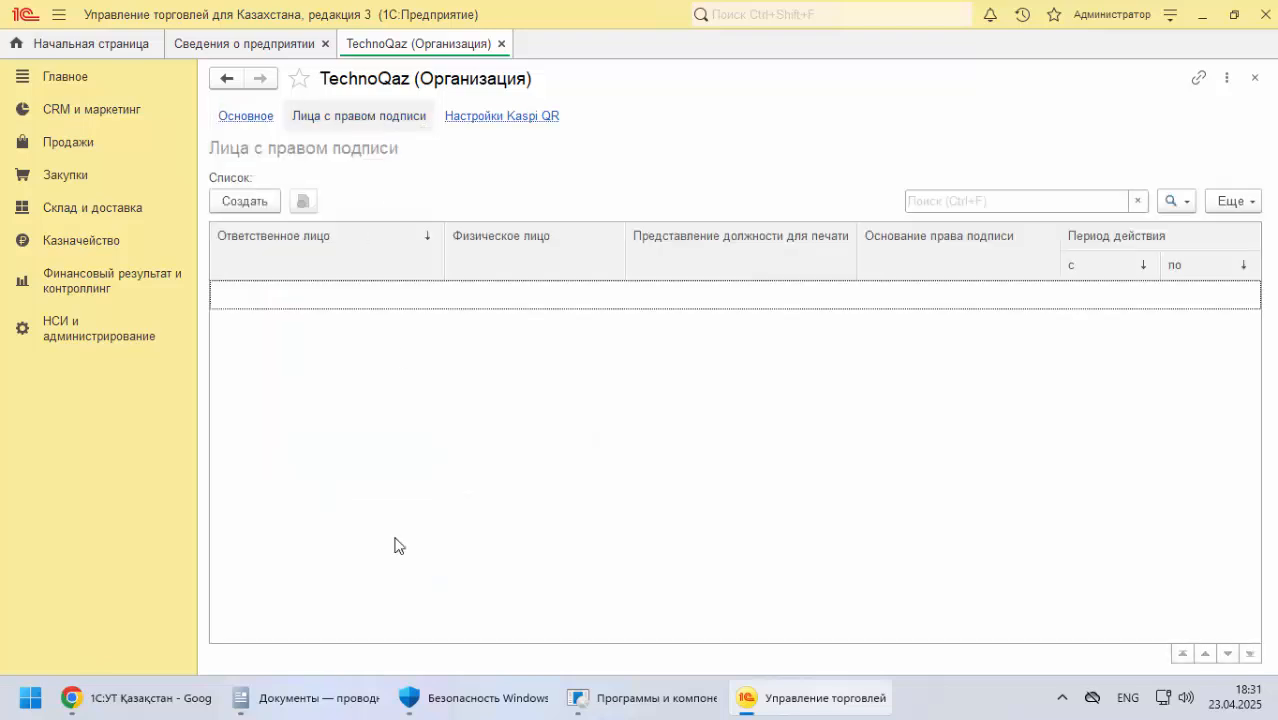
left_click(178, 700)
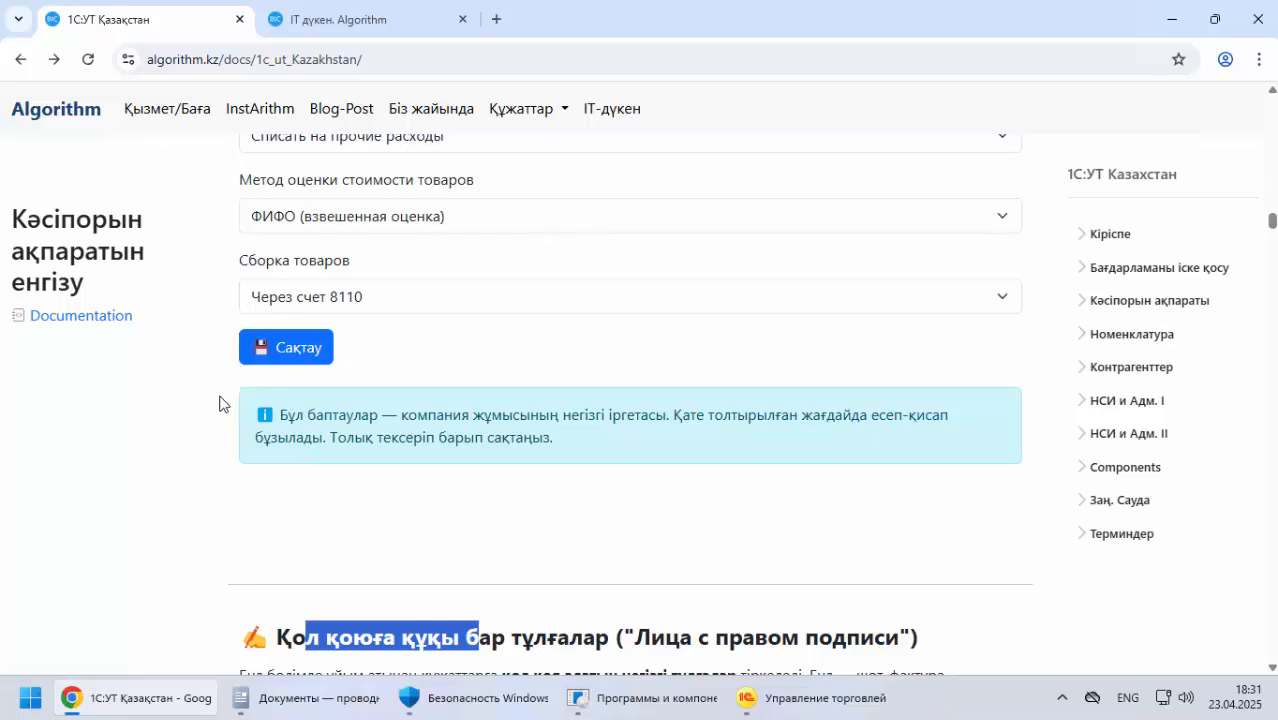
scroll(367, 324, "down", 5)
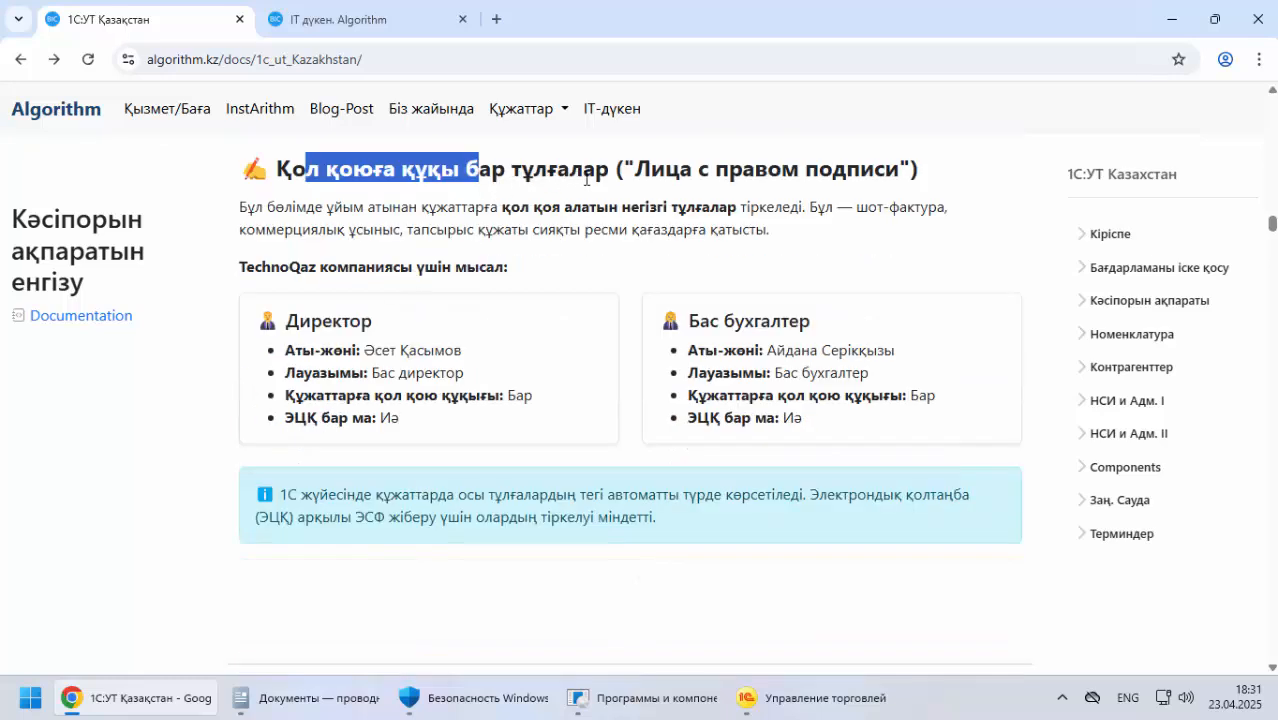
left_click_drag(285, 211, 947, 208)
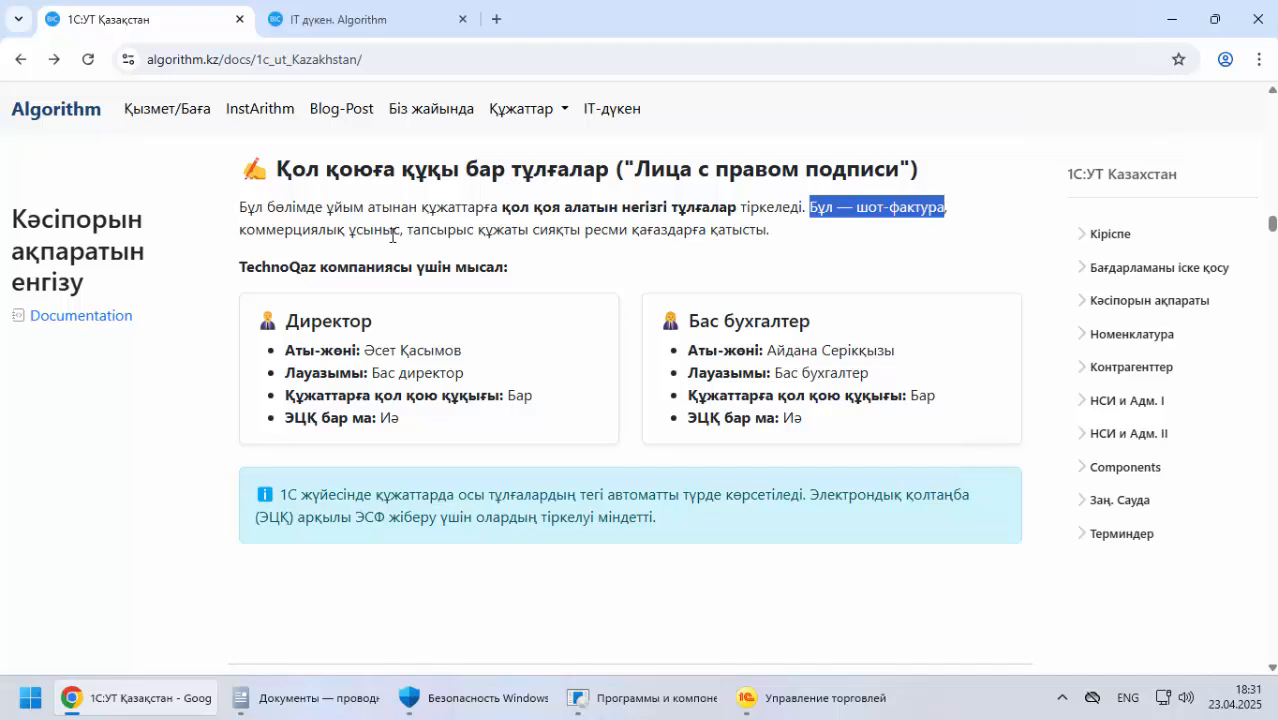
left_click_drag(321, 232, 779, 248)
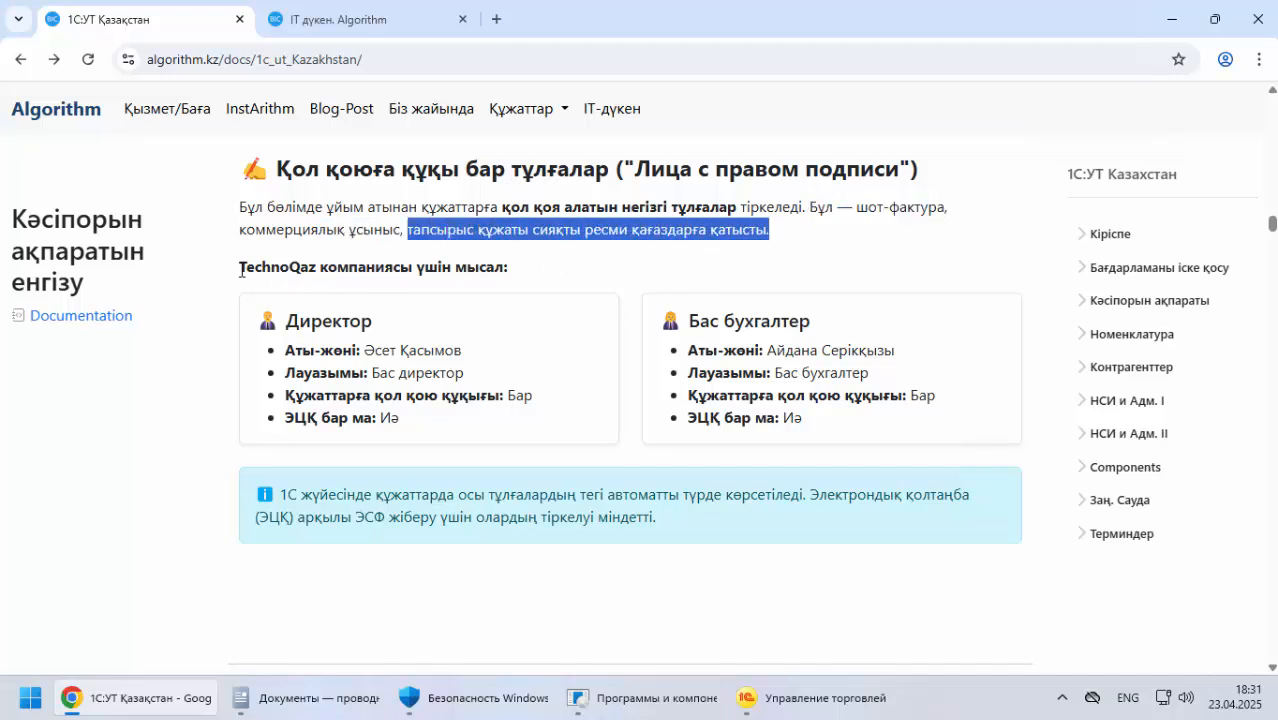
left_click_drag(241, 270, 503, 268)
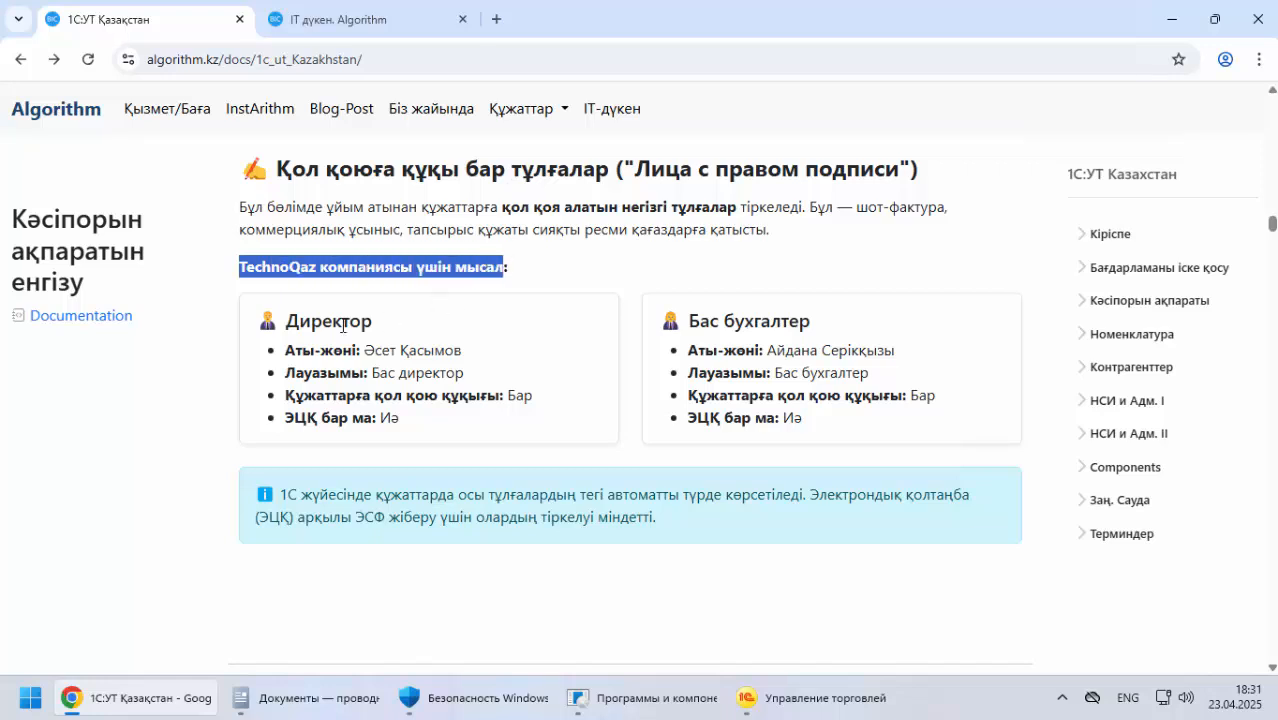
left_click_drag(305, 322, 490, 360)
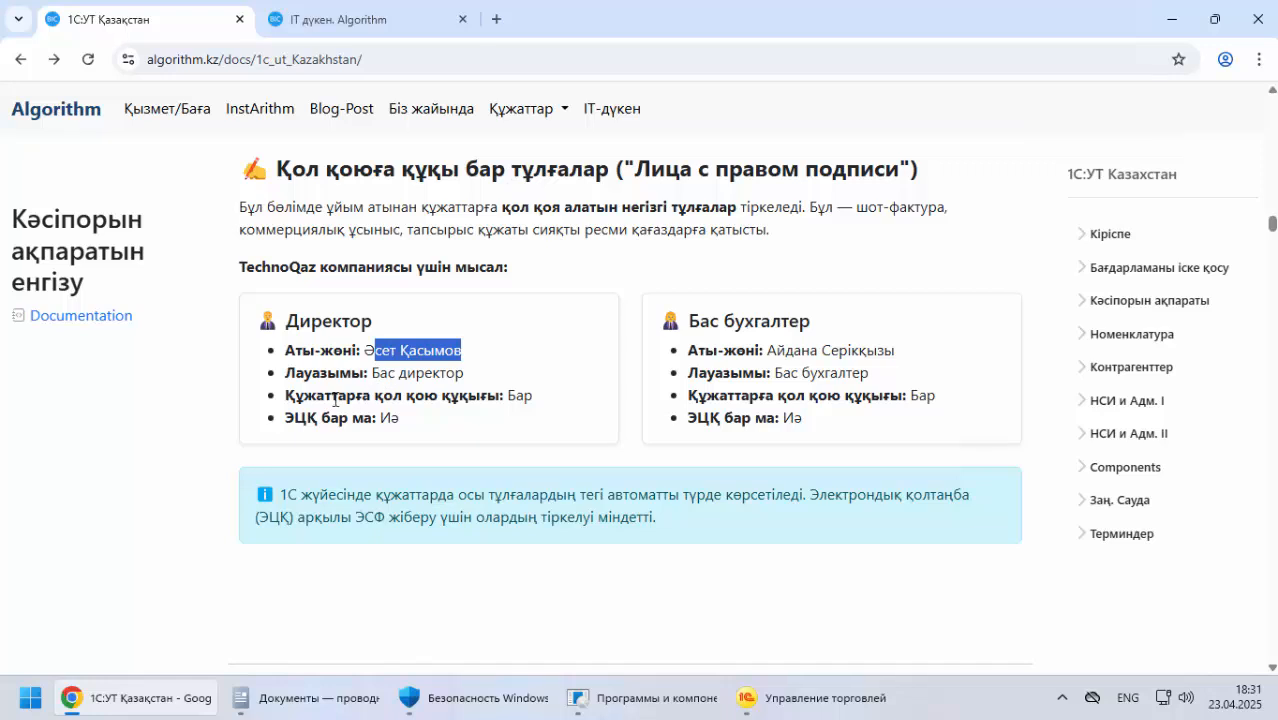
left_click_drag(303, 396, 533, 396)
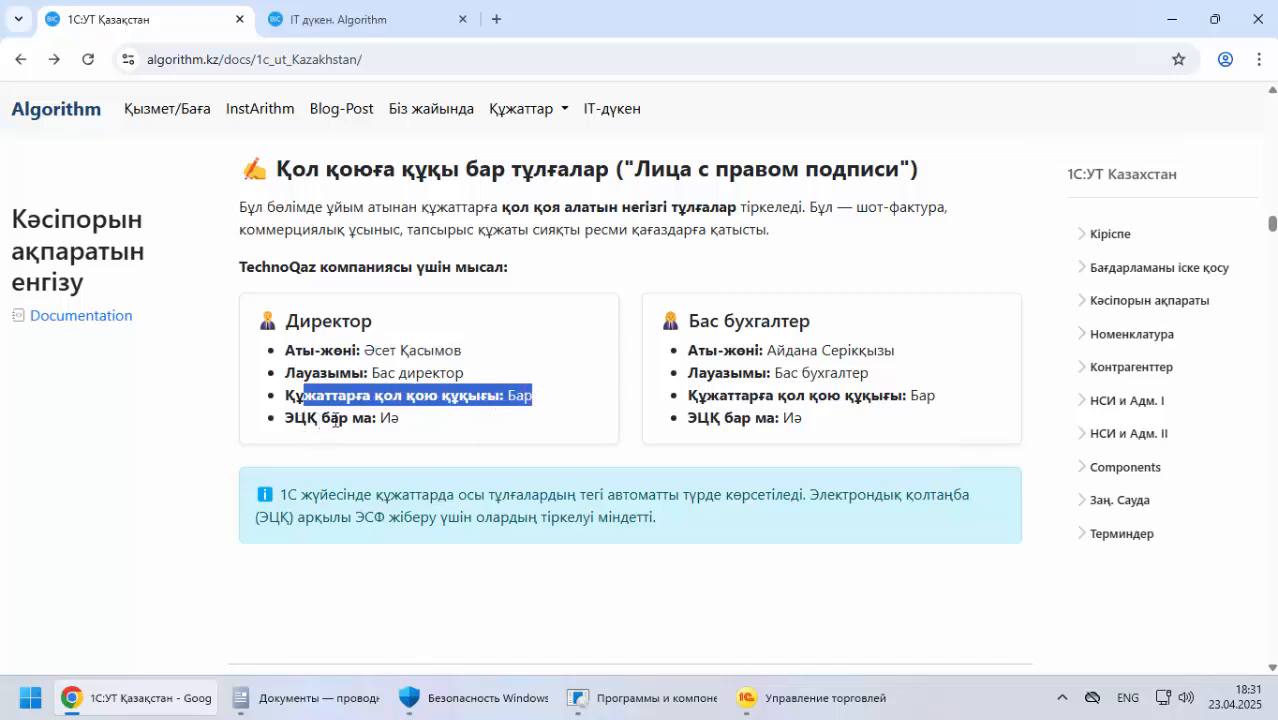
left_click_drag(425, 419, 390, 419)
left_click_drag(738, 351, 918, 353)
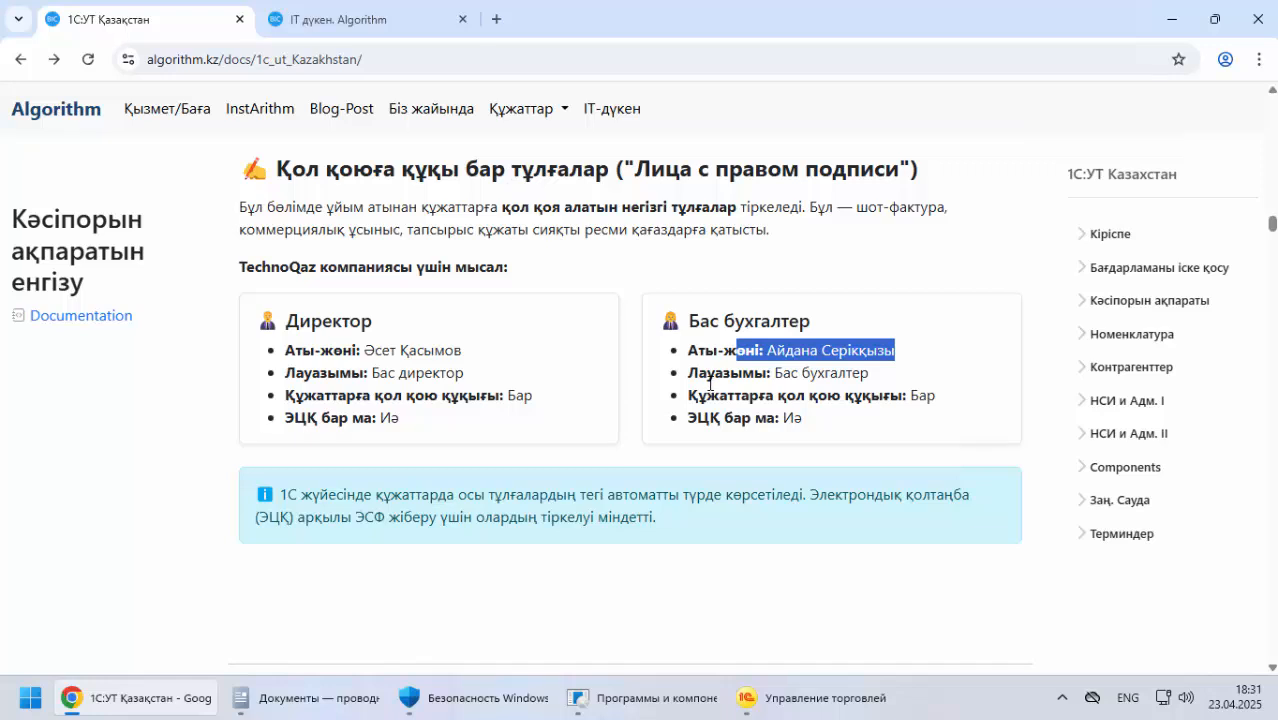
Create a new authorized signatory for TechnoQaz with Руководитель as the responsible person role
left_click(802, 696)
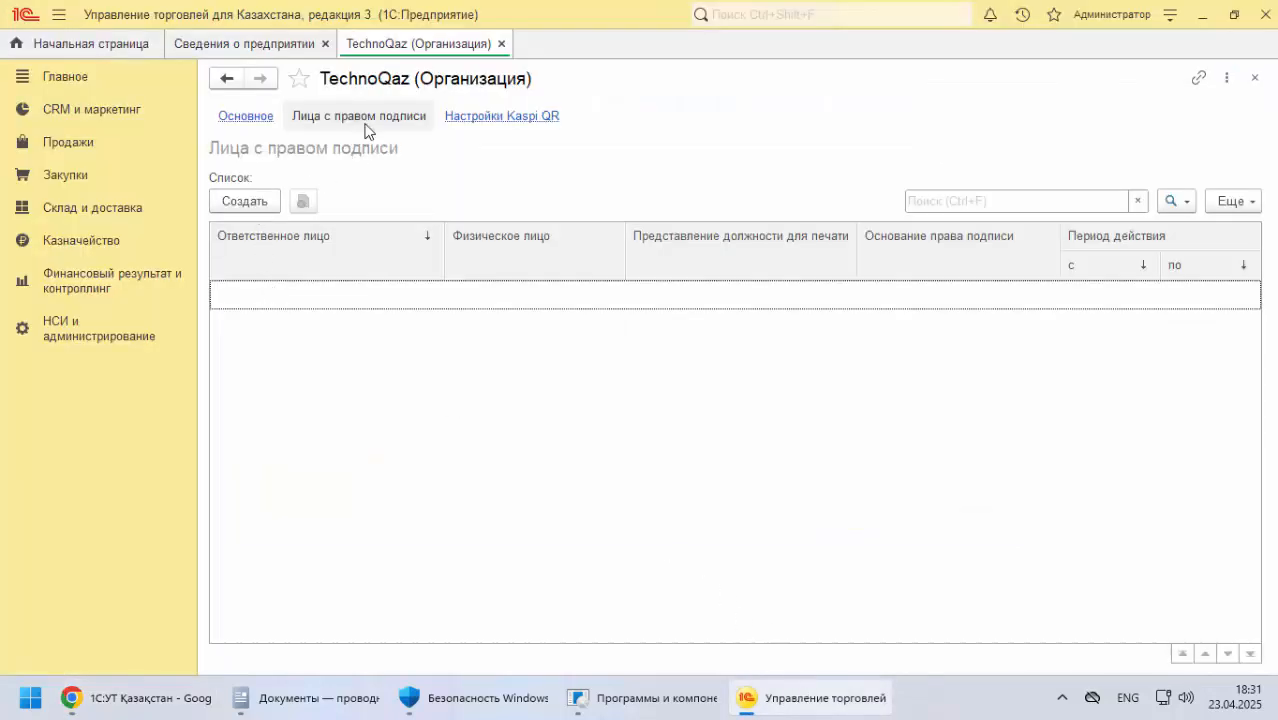
left_click(252, 204)
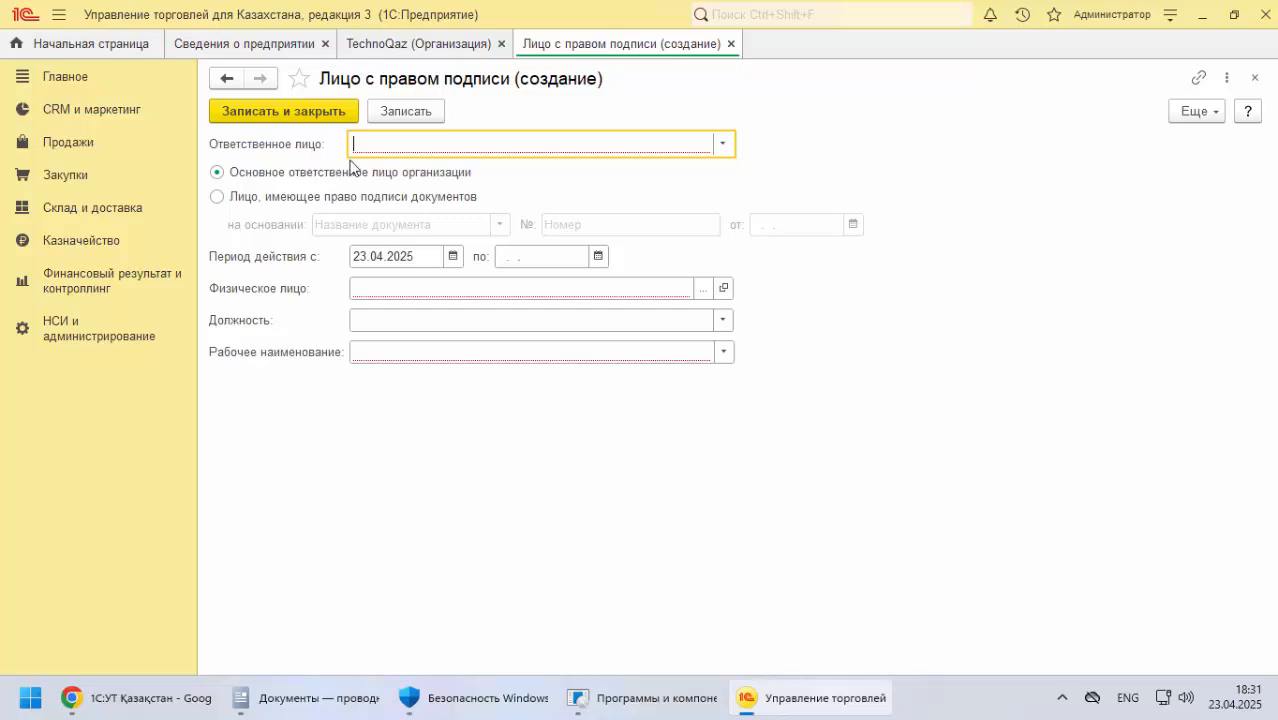
left_click(722, 144)
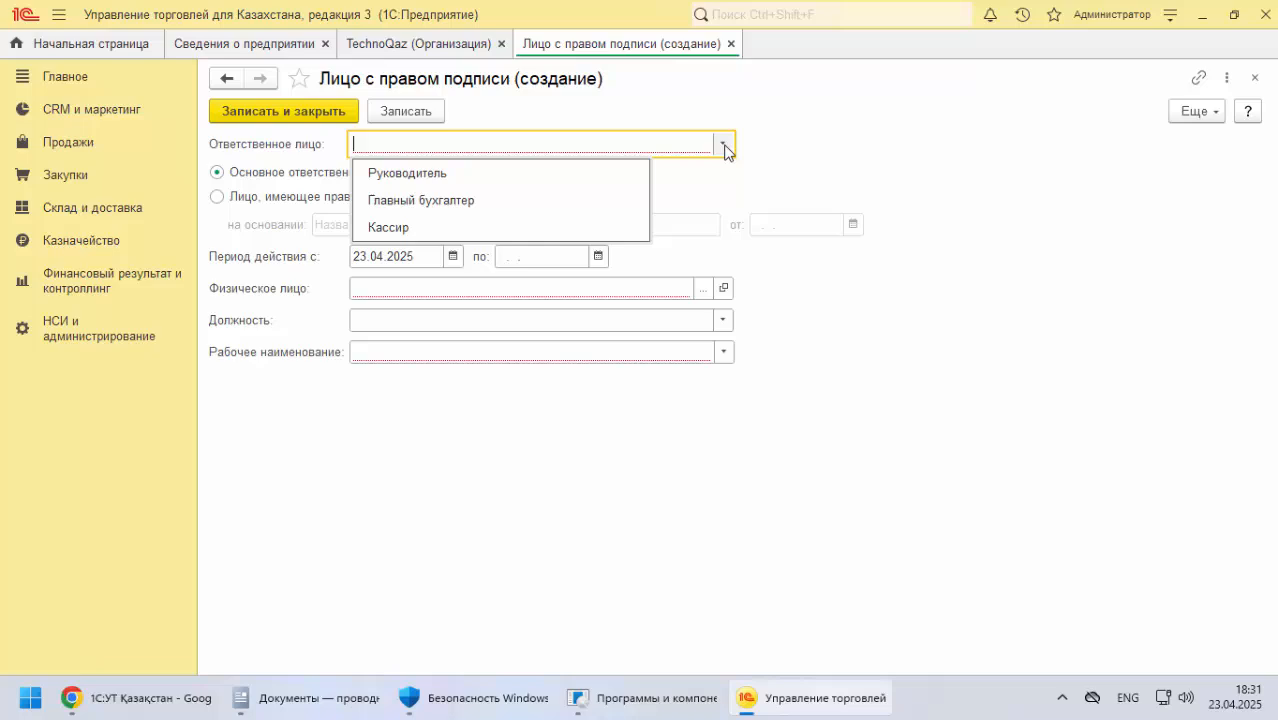
left_click(412, 176)
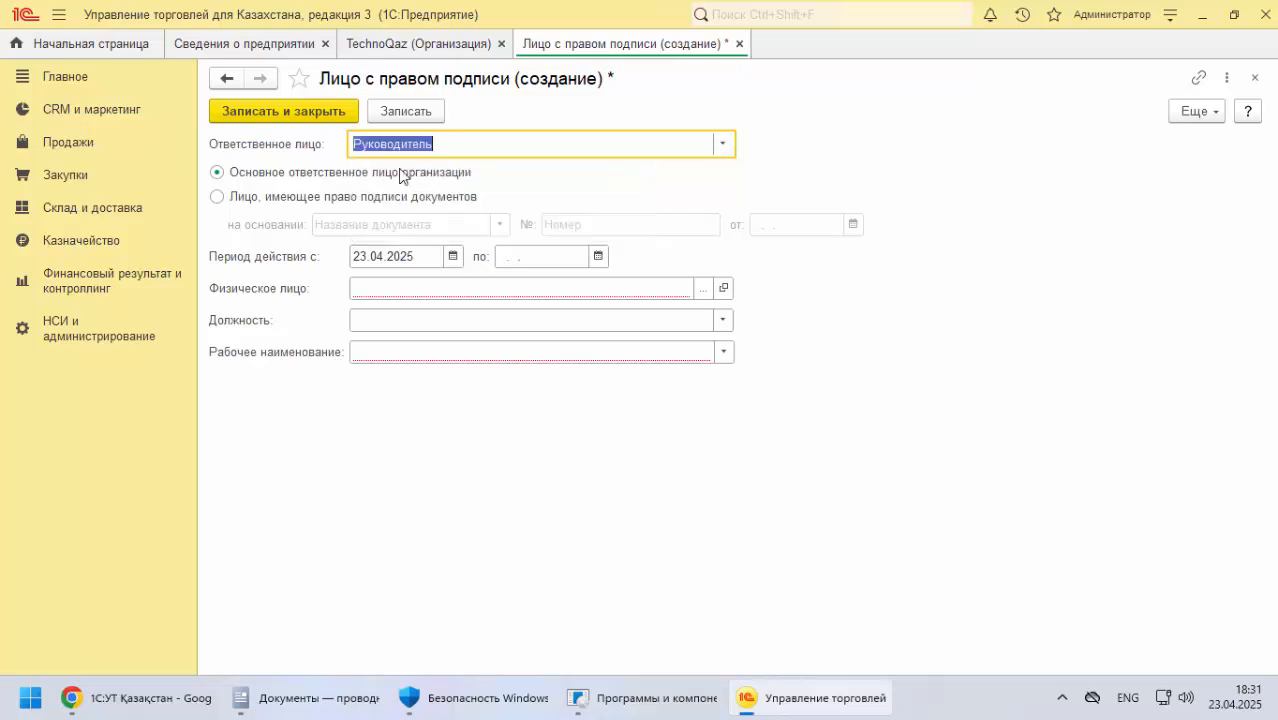
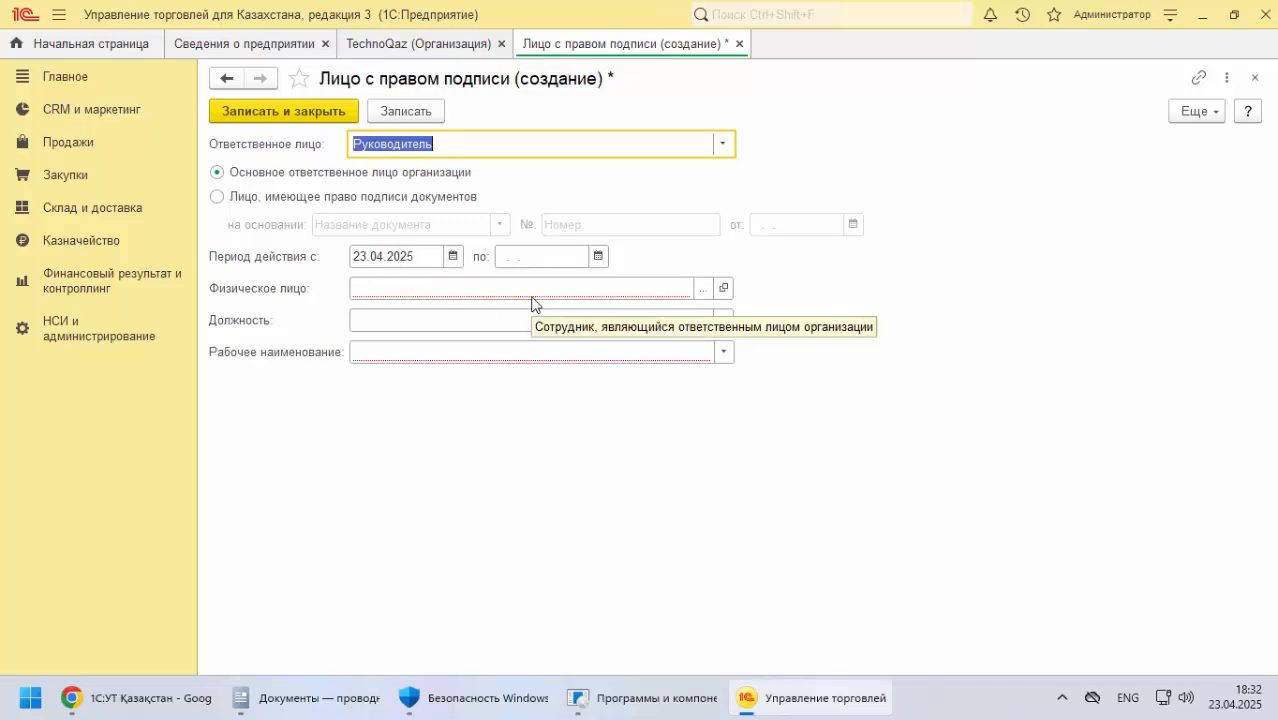
Create a new individual for the signatory and fill in the full name with the director's name from the documentation
left_click(704, 297)
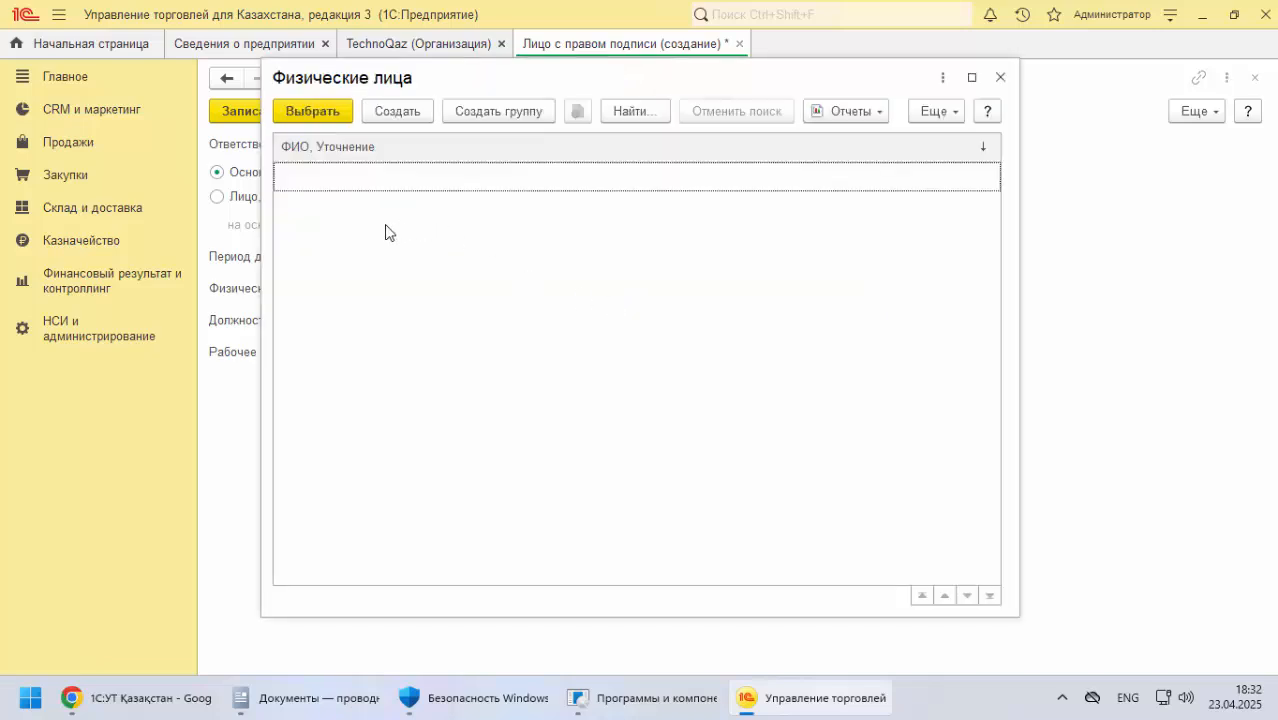
left_click(999, 77)
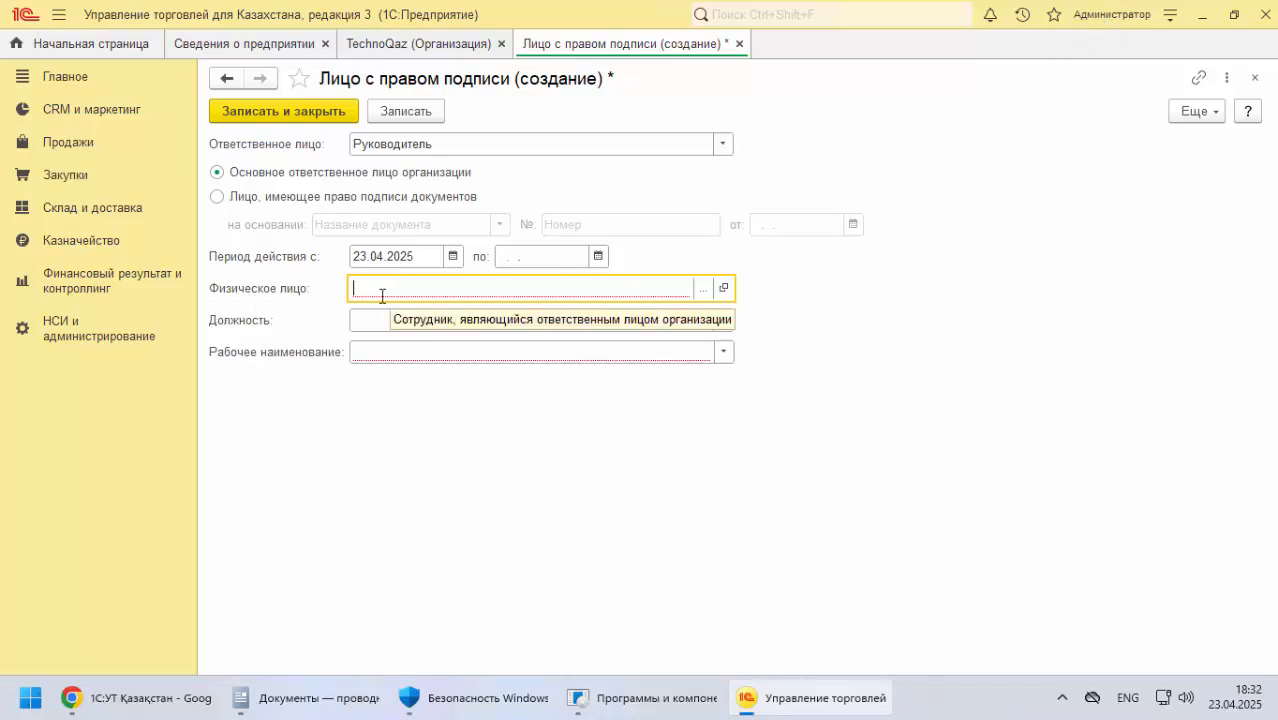
left_click(703, 290)
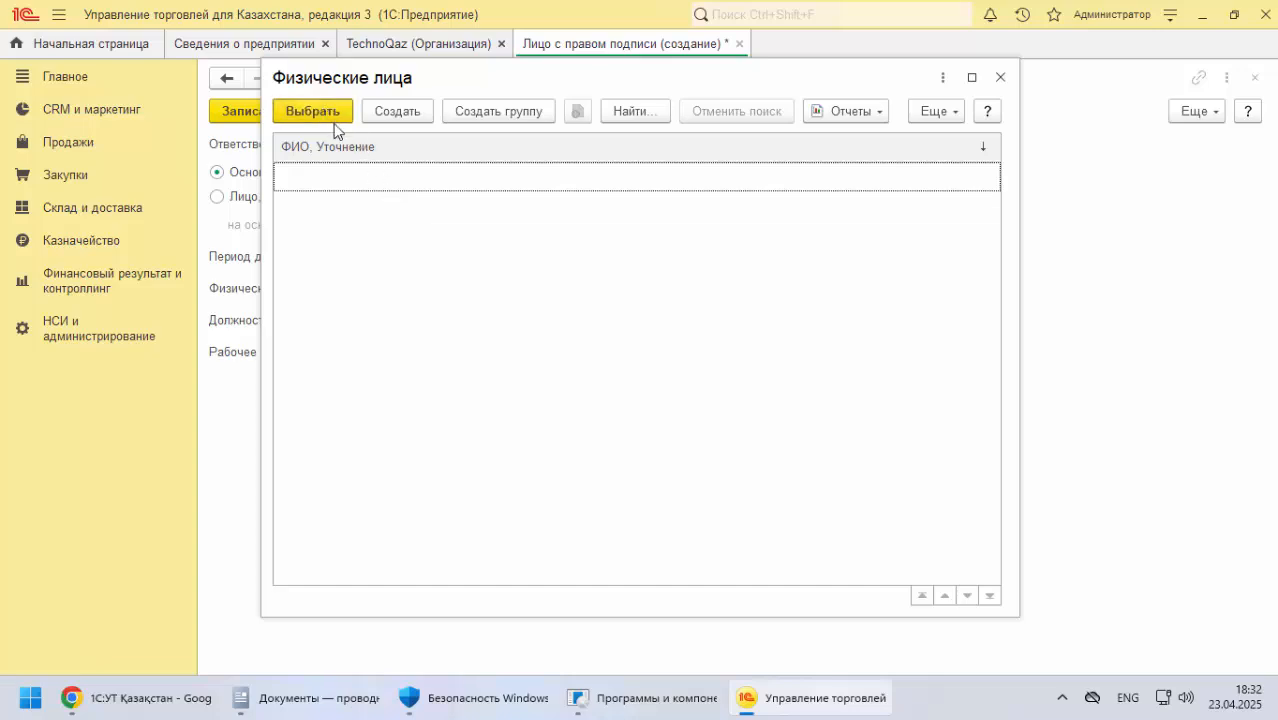
left_click(397, 112)
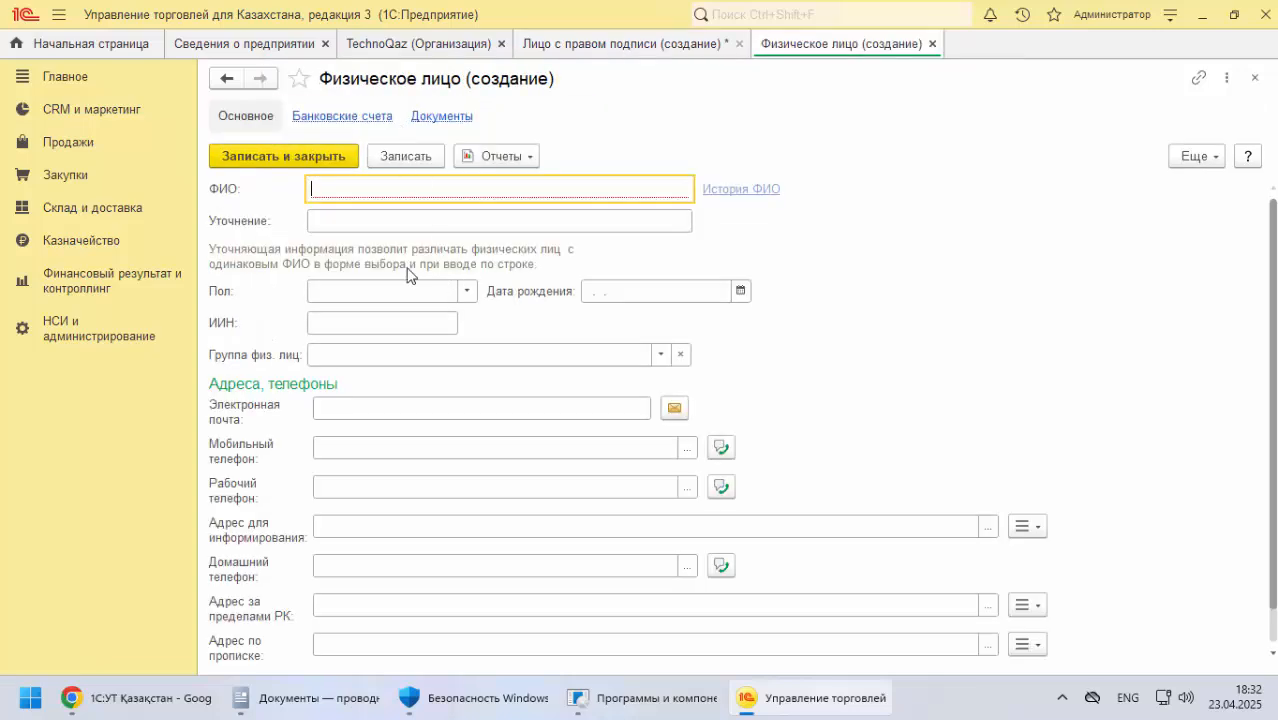
left_click(163, 697)
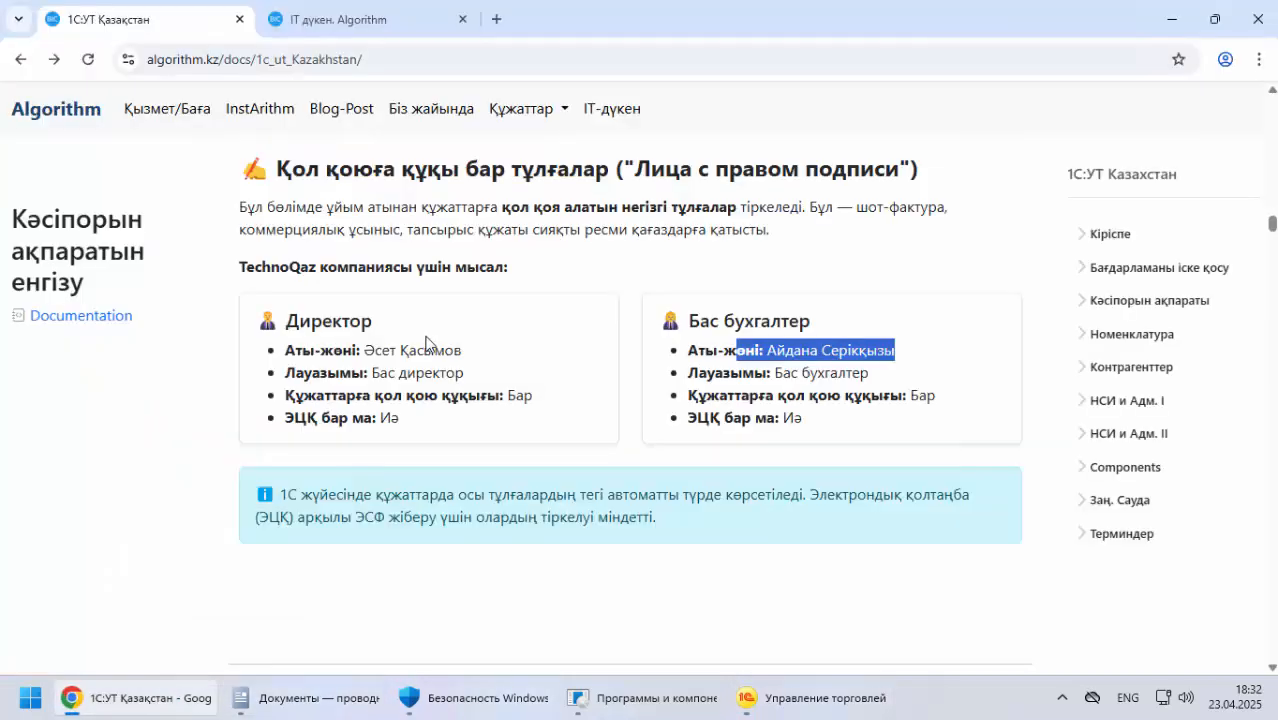
left_click(368, 348)
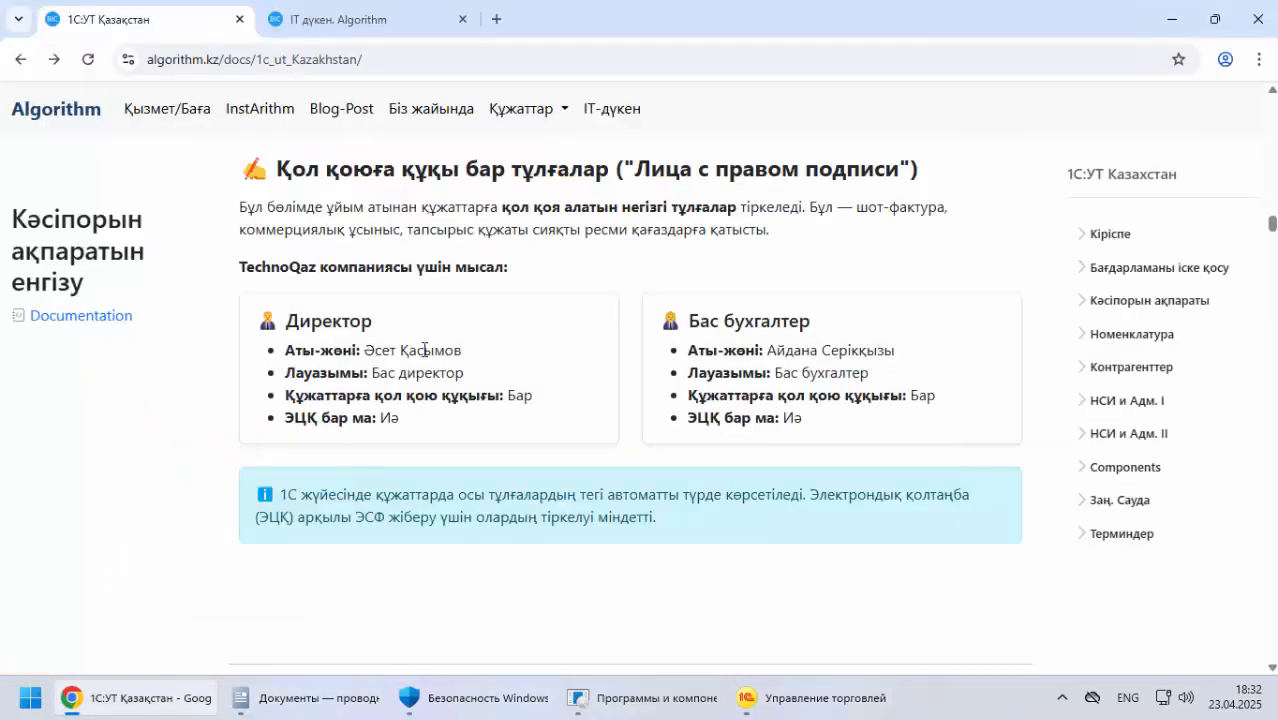
left_click_drag(364, 350, 495, 352)
right_click(428, 345)
left_click(449, 364)
key("alt+Tab")
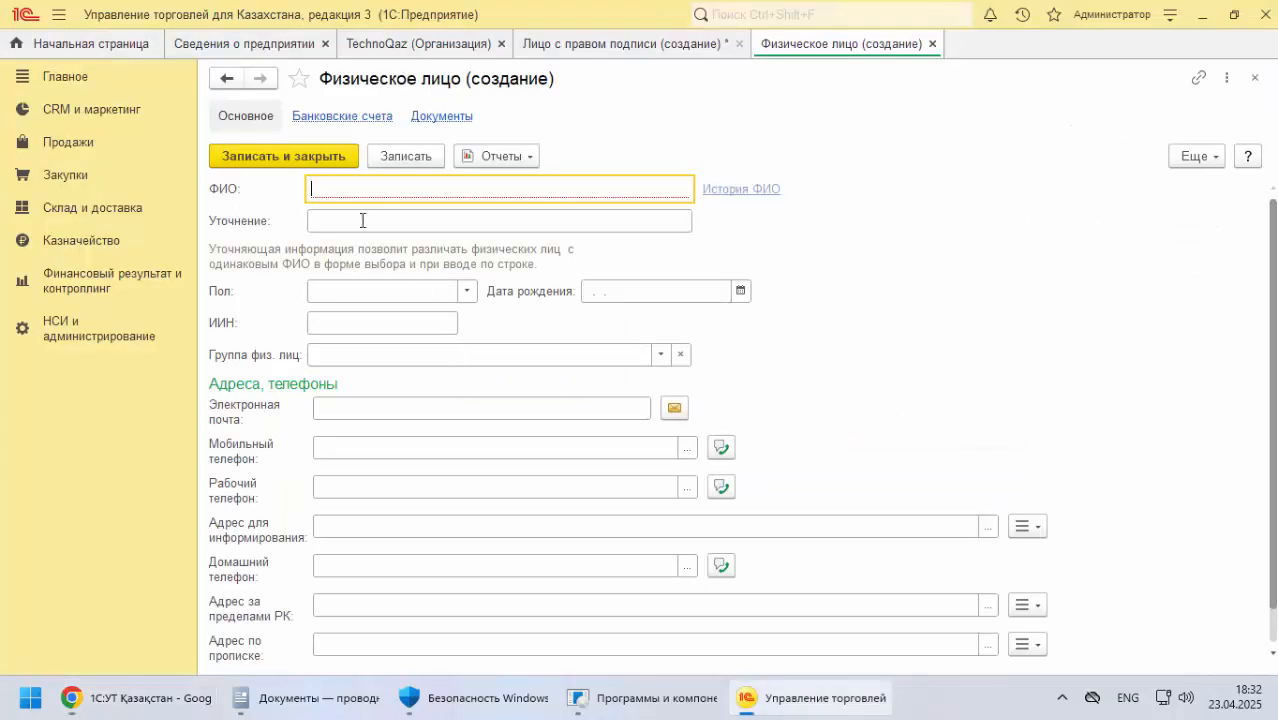
key("ctrl+v")
Set the individual's Уточнение to the director's name followed by "(басшы)", and the gender to Мужской
left_click(353, 222)
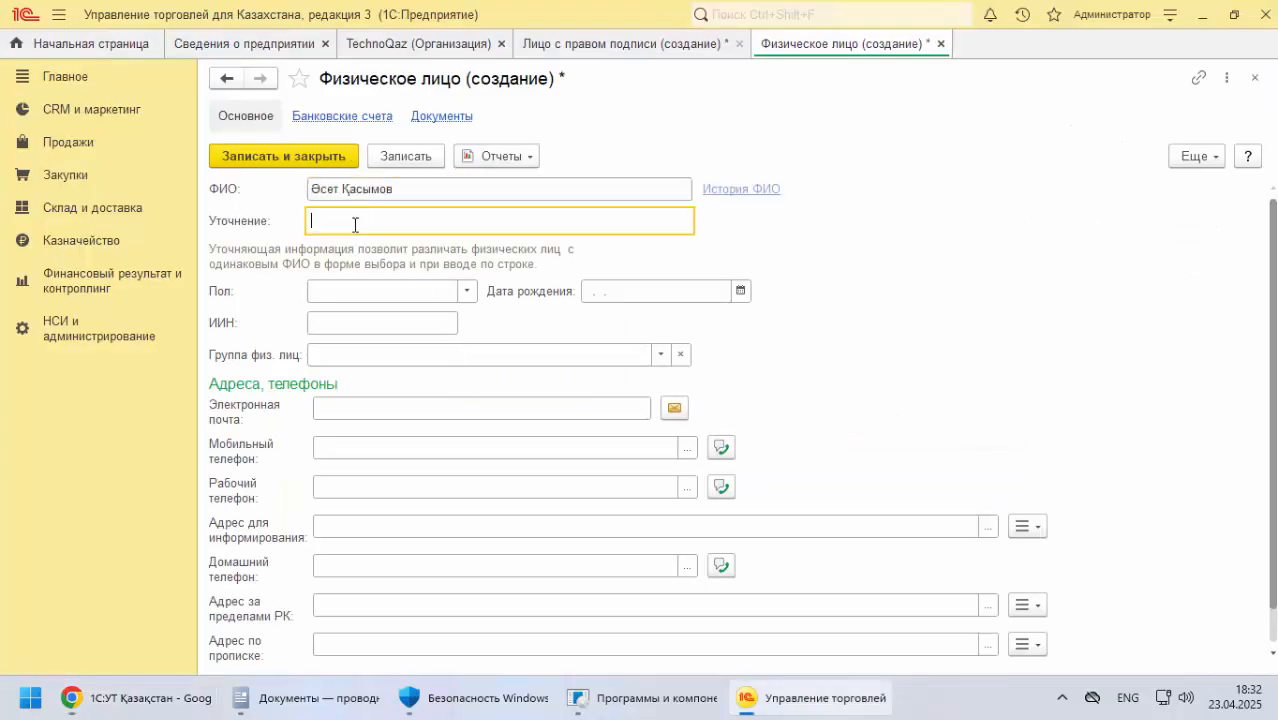
key("ctrl+v")
key("alt+shift")
key("alt+shift")
type(")")
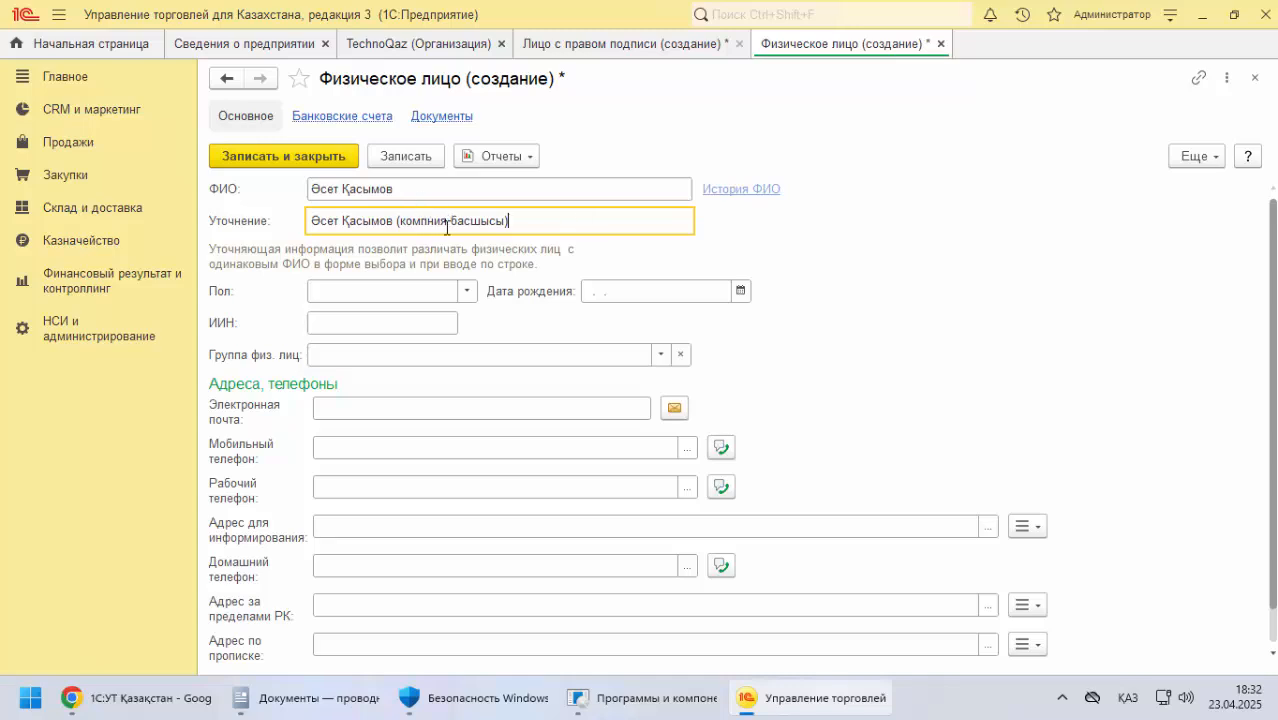
double_click(428, 221)
key("BackSpace")
left_click(351, 284)
left_click(420, 319)
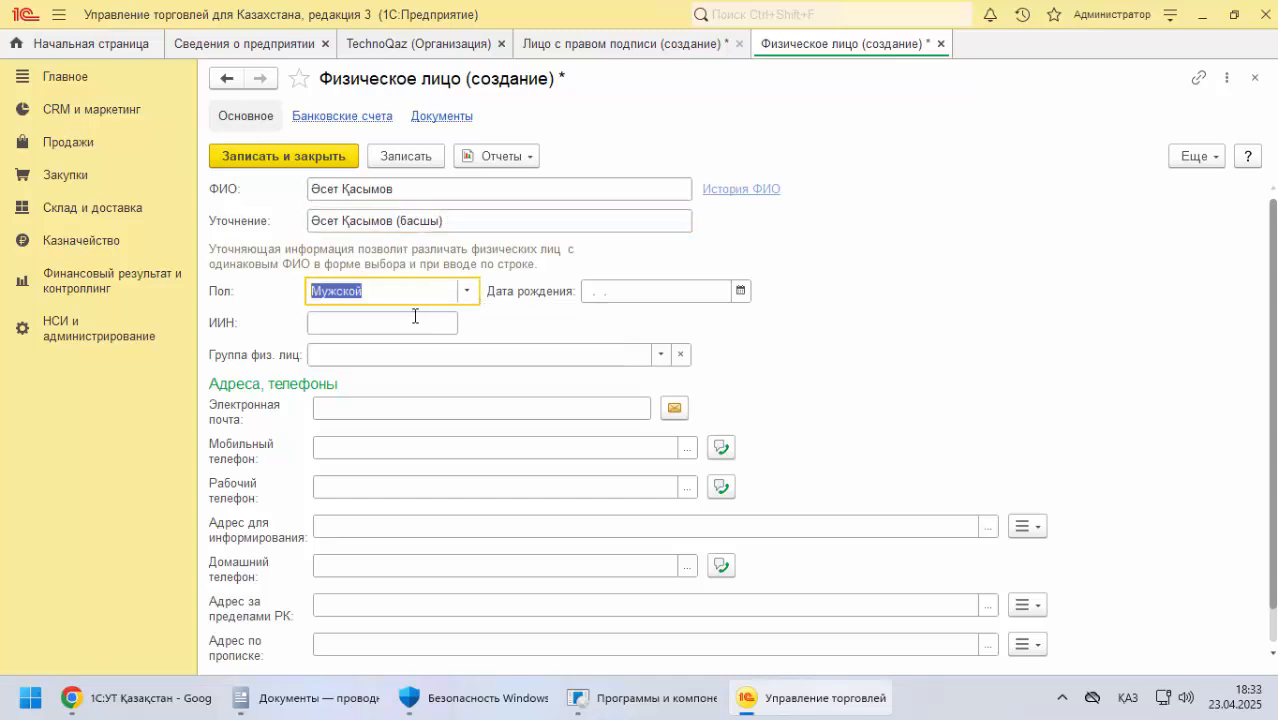
Look up the director's date of birth in the documentation and enter it for the individual
left_click(600, 292)
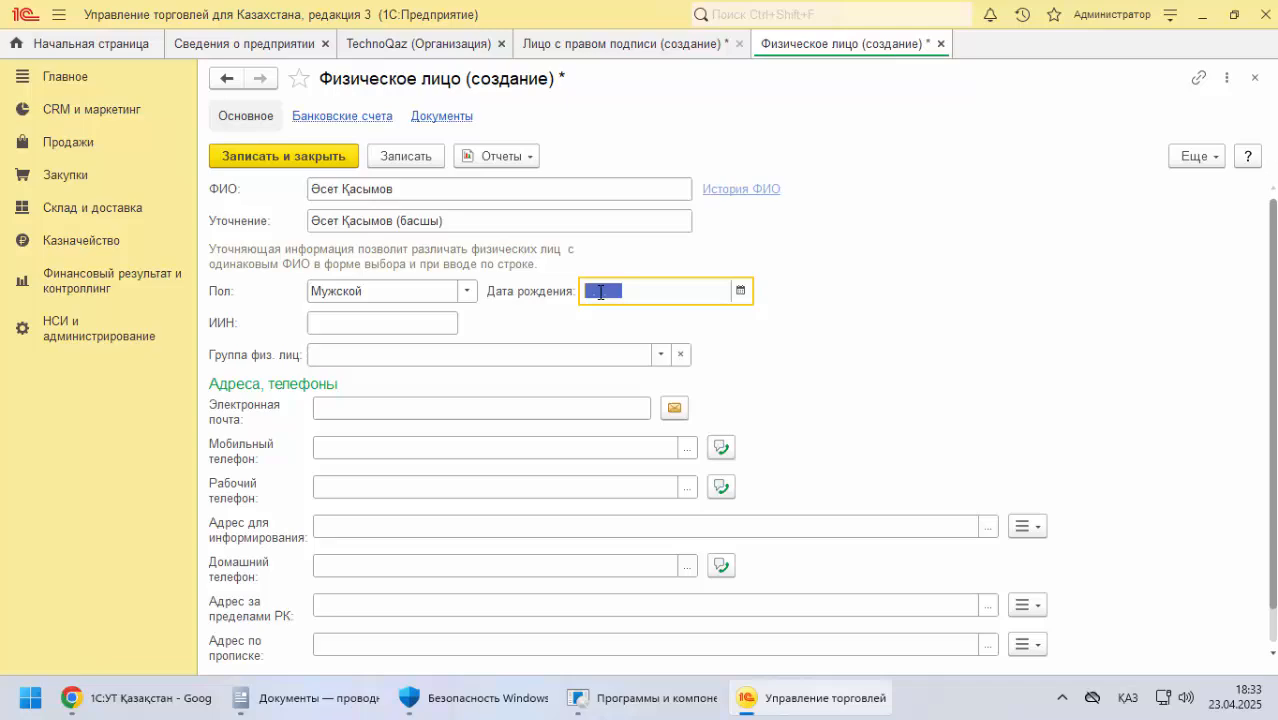
left_click(200, 699)
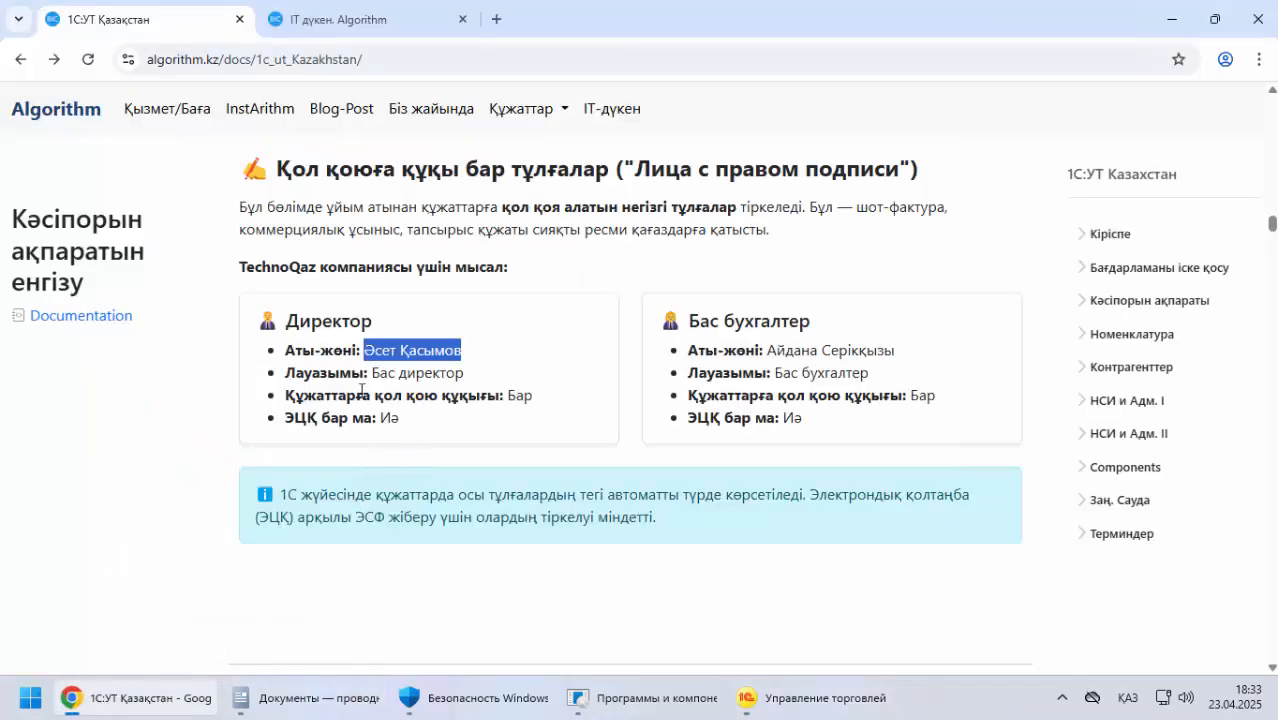
scroll(361, 390, "down", 10)
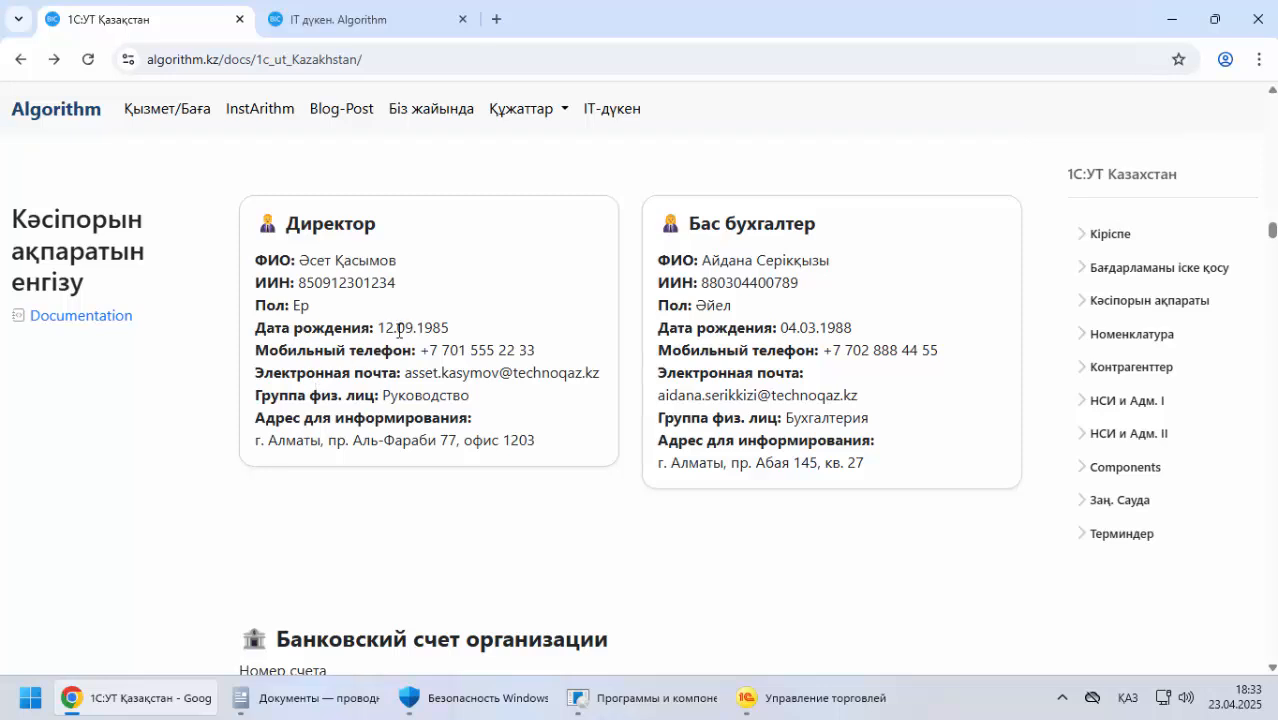
key("alt+Tab")
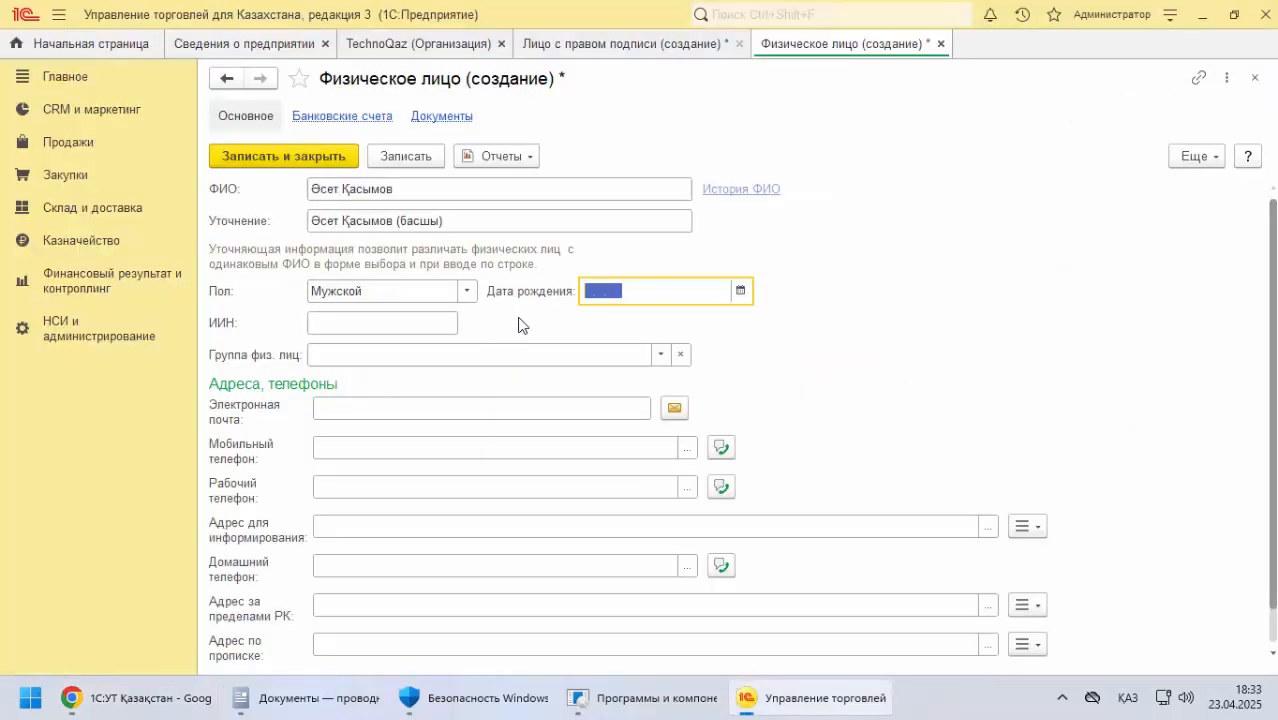
type("12.09.1985")
Try to copy the director's ИИН from the documentation into the individual's record
left_click(362, 321)
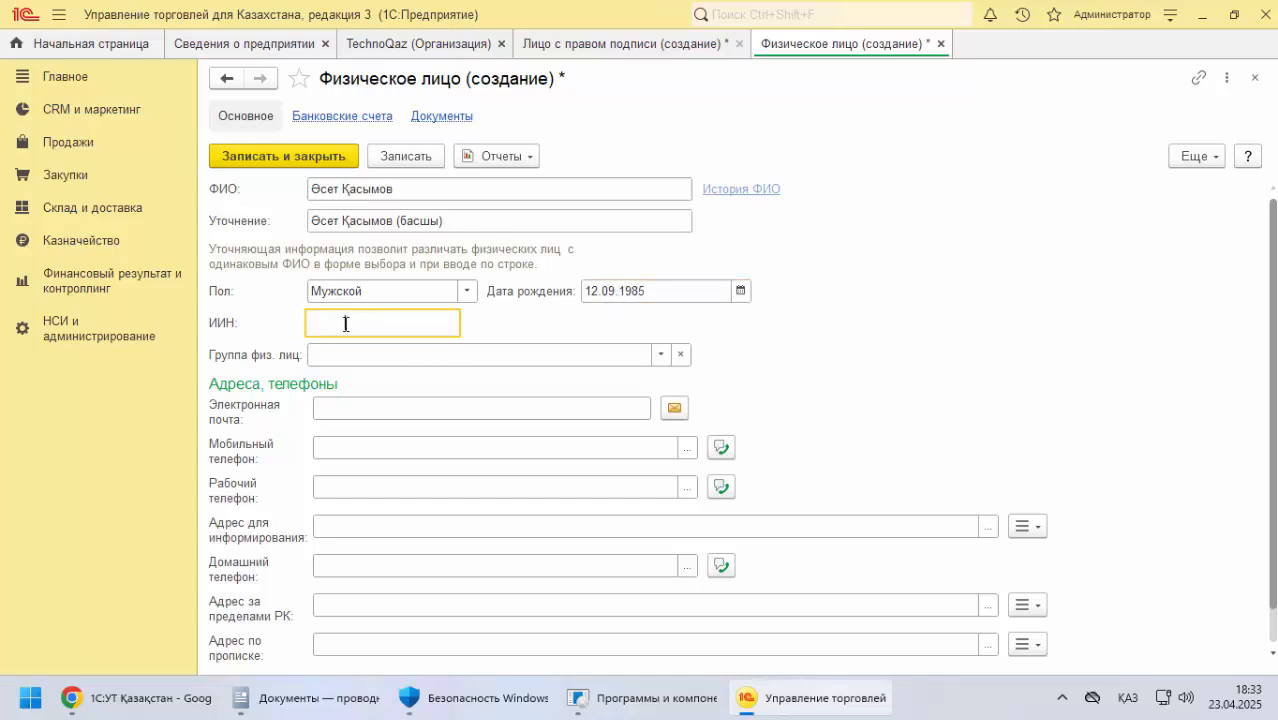
left_click_drag(346, 324, 241, 321)
key("BackSpace")
key("alt+Tab")
left_click_drag(293, 284, 441, 294)
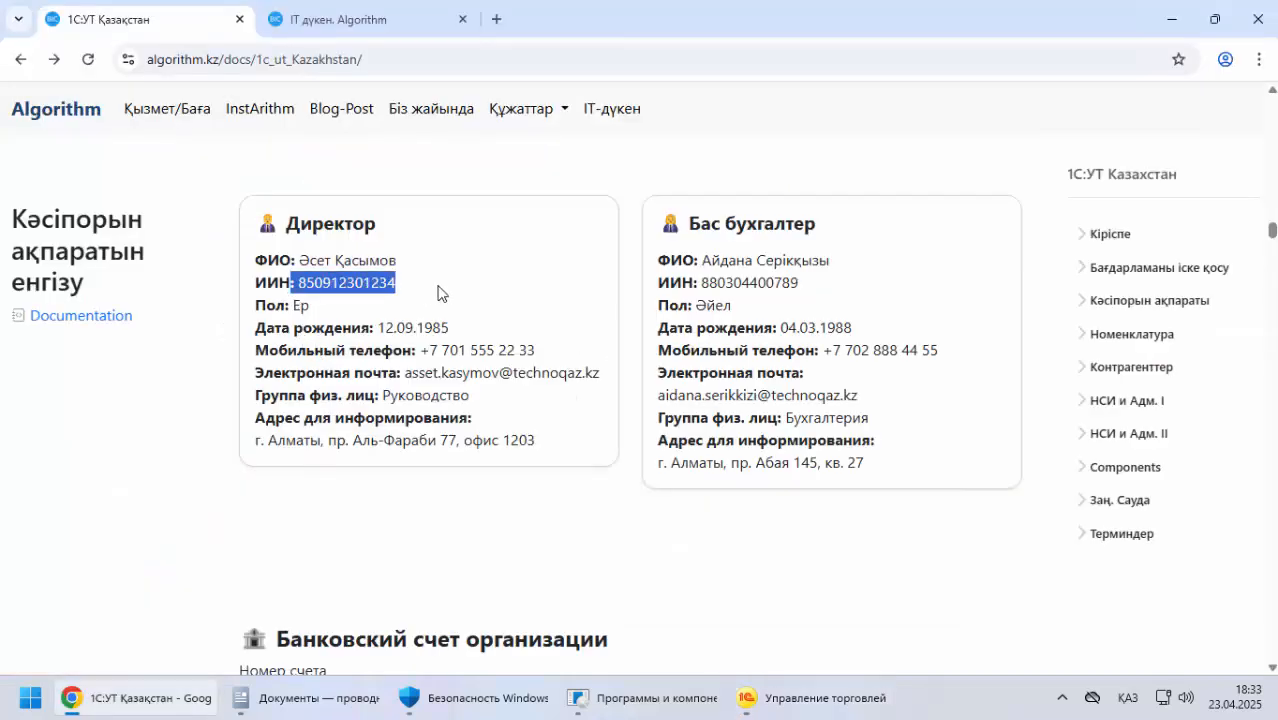
key("ctrl+c")
key("alt+Tab")
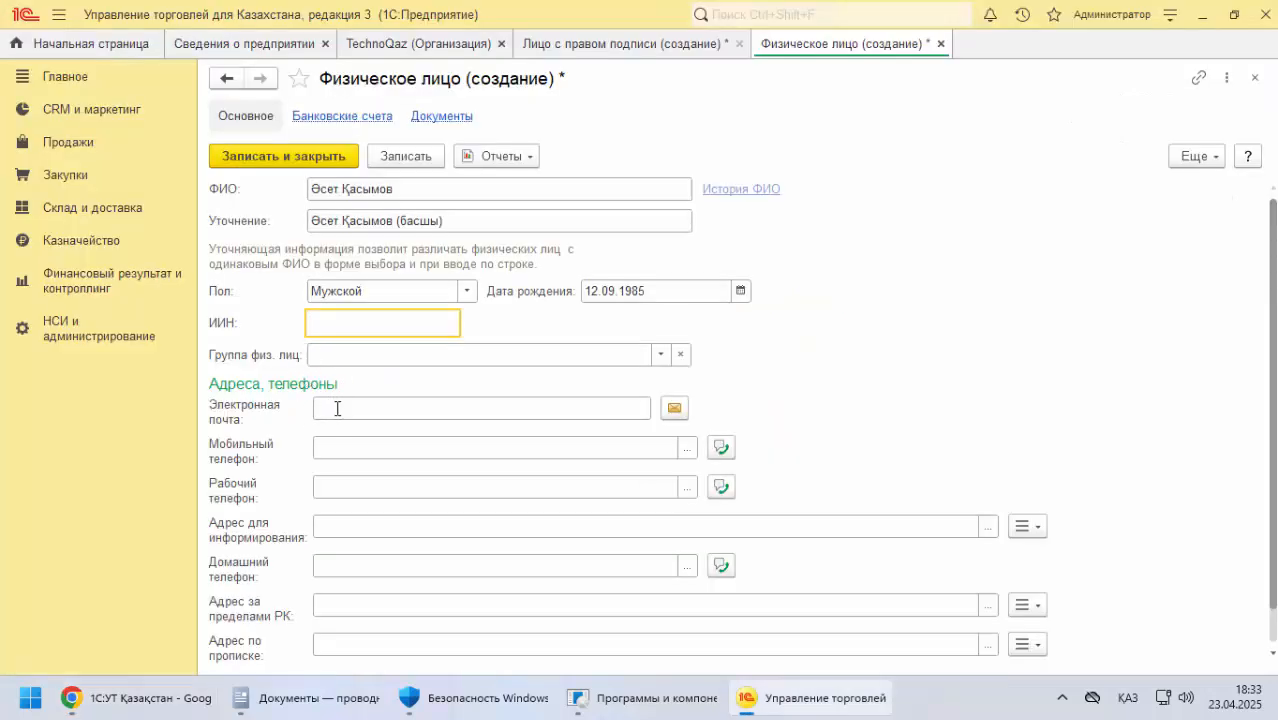
Copy the director's e-mail address from the documentation into the individual's Электронная почта
left_click(336, 408)
key("alt+Tab")
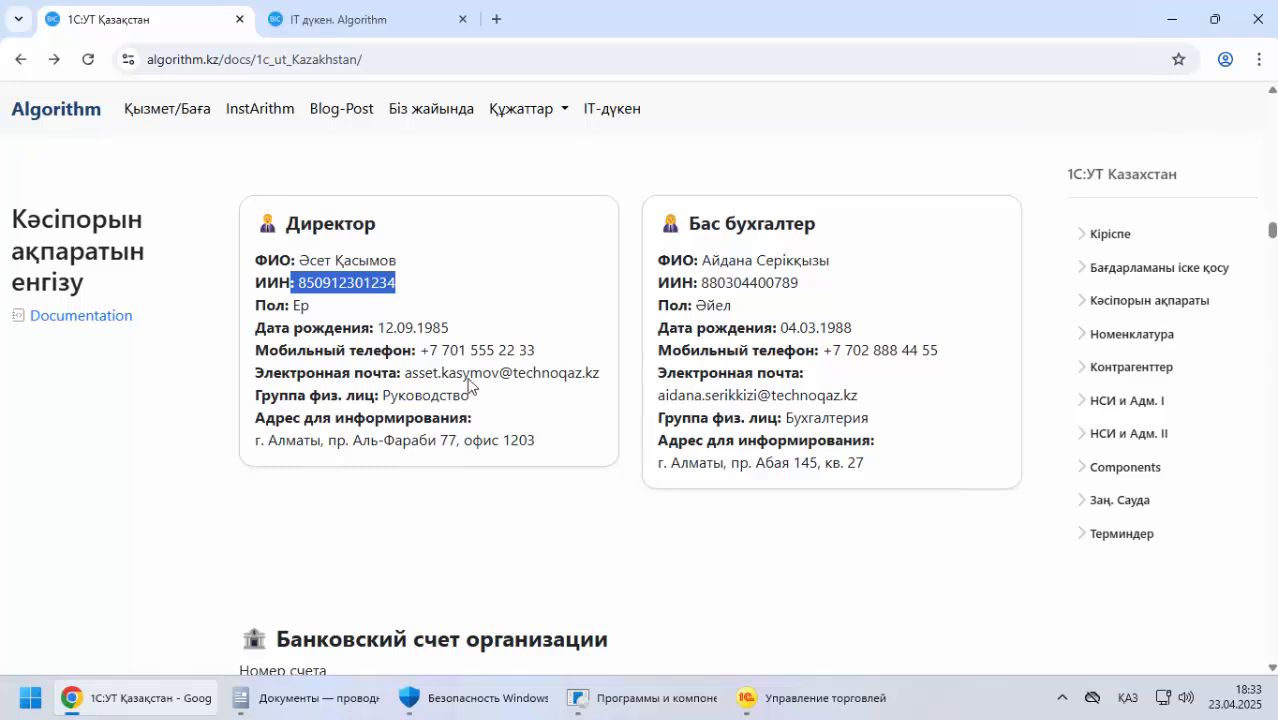
left_click_drag(407, 374, 600, 376)
right_click(553, 375)
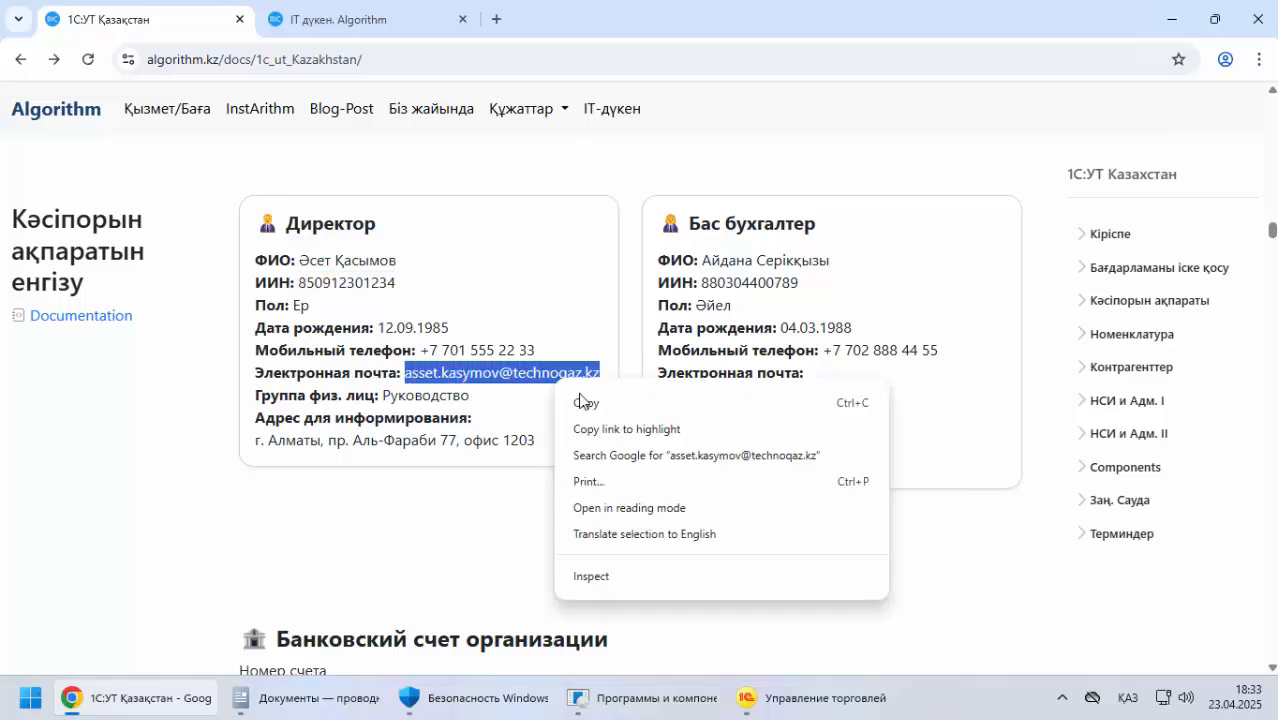
left_click(580, 403)
key("alt+Tab")
key("ctrl+v")
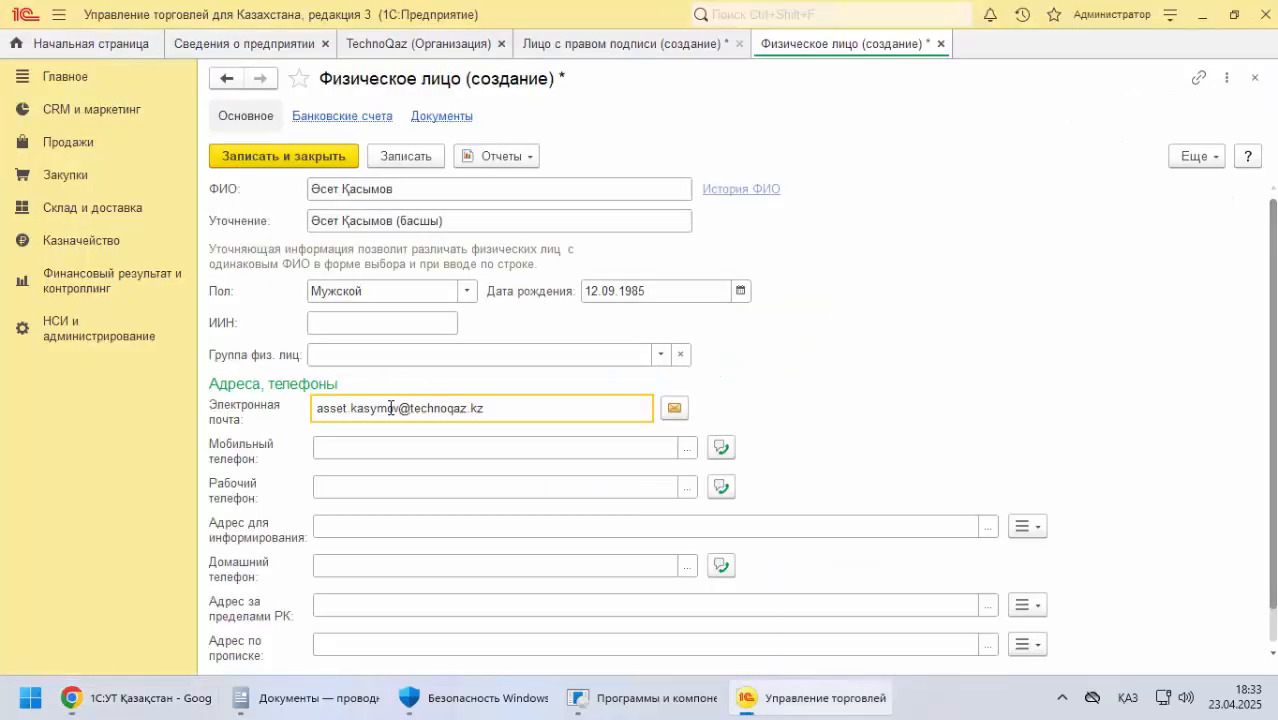
Copy the director's mobile number from the documentation and enter it as both the mobile and work phone
key("alt+Tab")
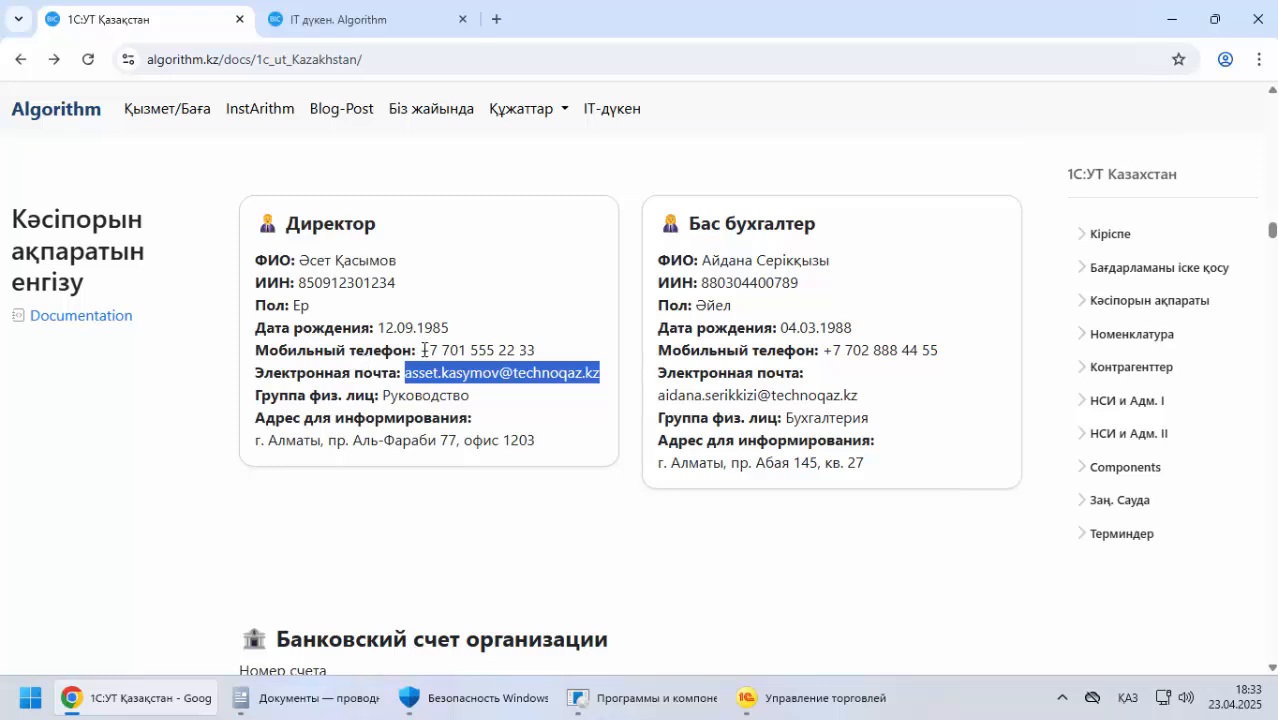
left_click_drag(424, 350, 536, 350)
right_click(505, 352)
left_click(540, 371)
key("alt+Tab")
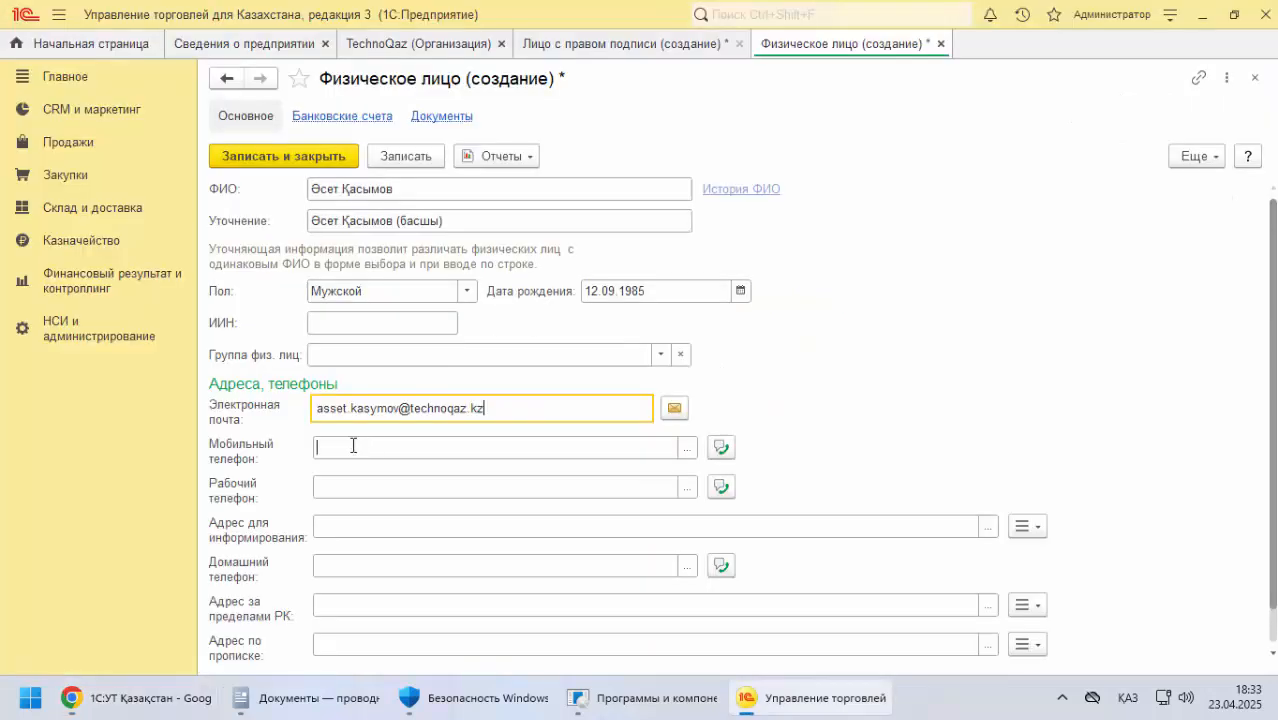
key("ctrl+v")
left_click(345, 486)
key("ctrl+v")
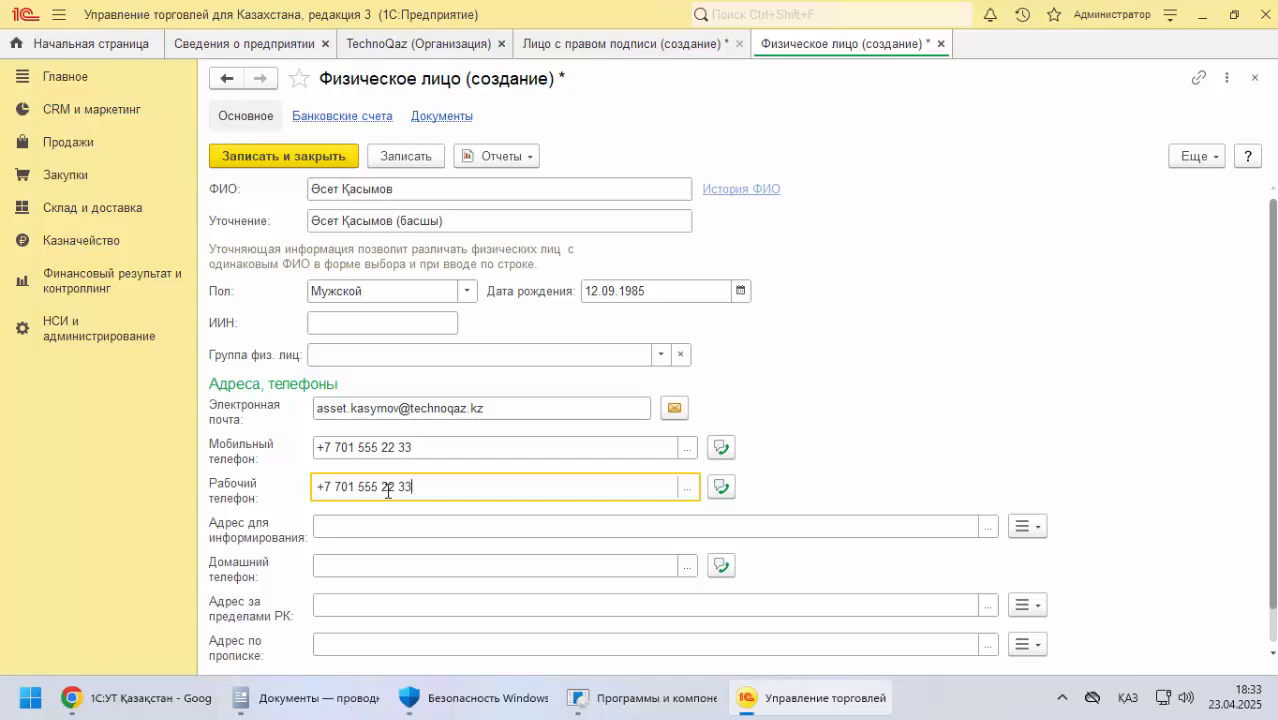
Copy the director's postal address from the documentation into Адрес для информирования
scroll(388, 491, "down", 1)
left_click(340, 494)
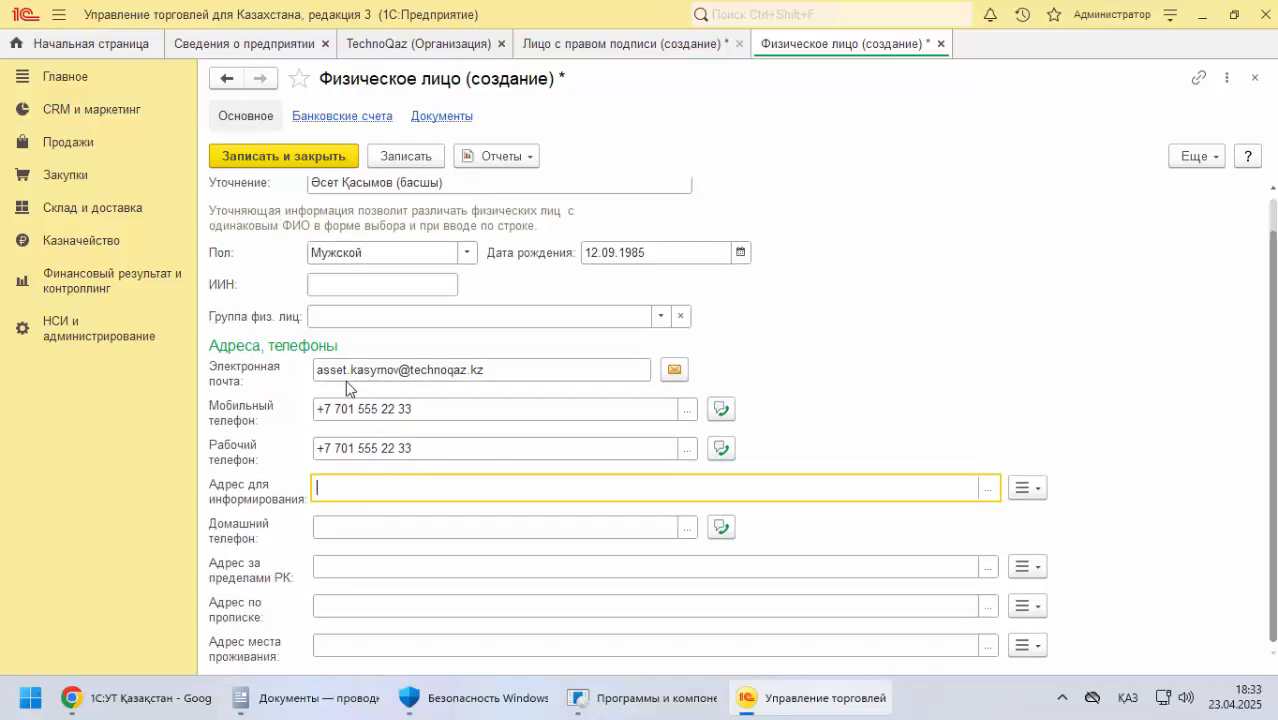
key("alt+Tab")
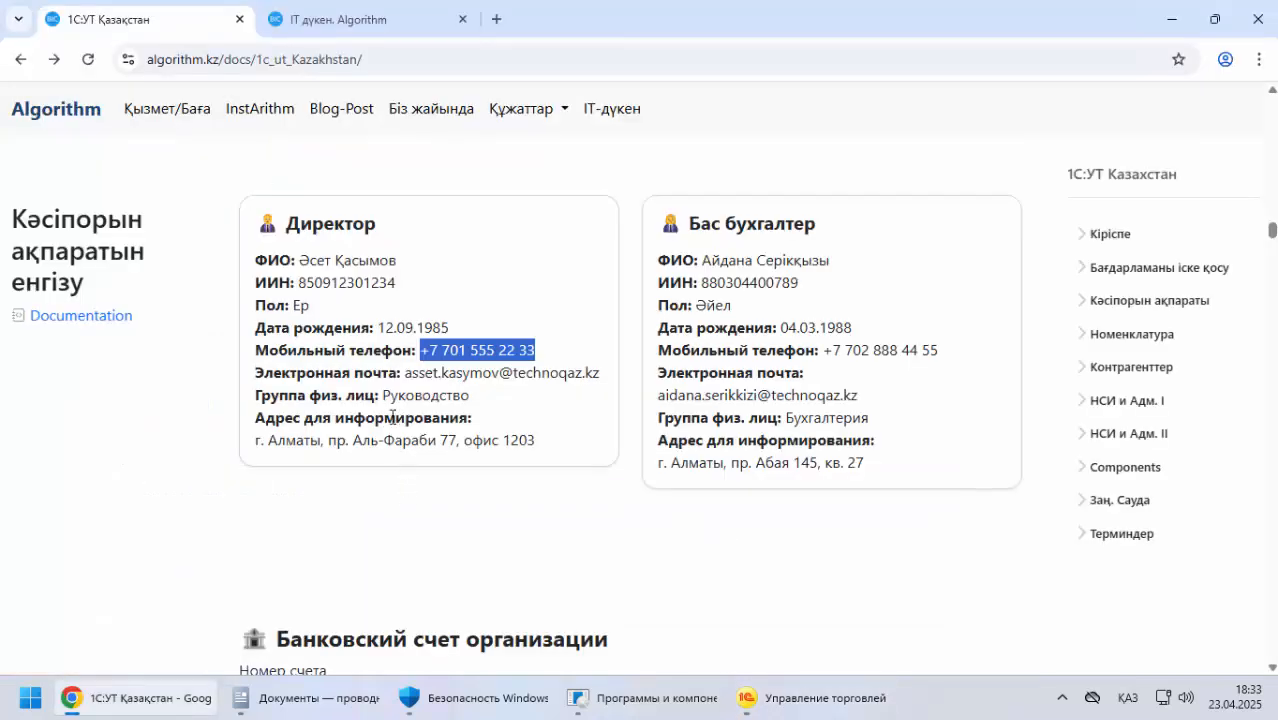
left_click_drag(257, 441, 551, 448)
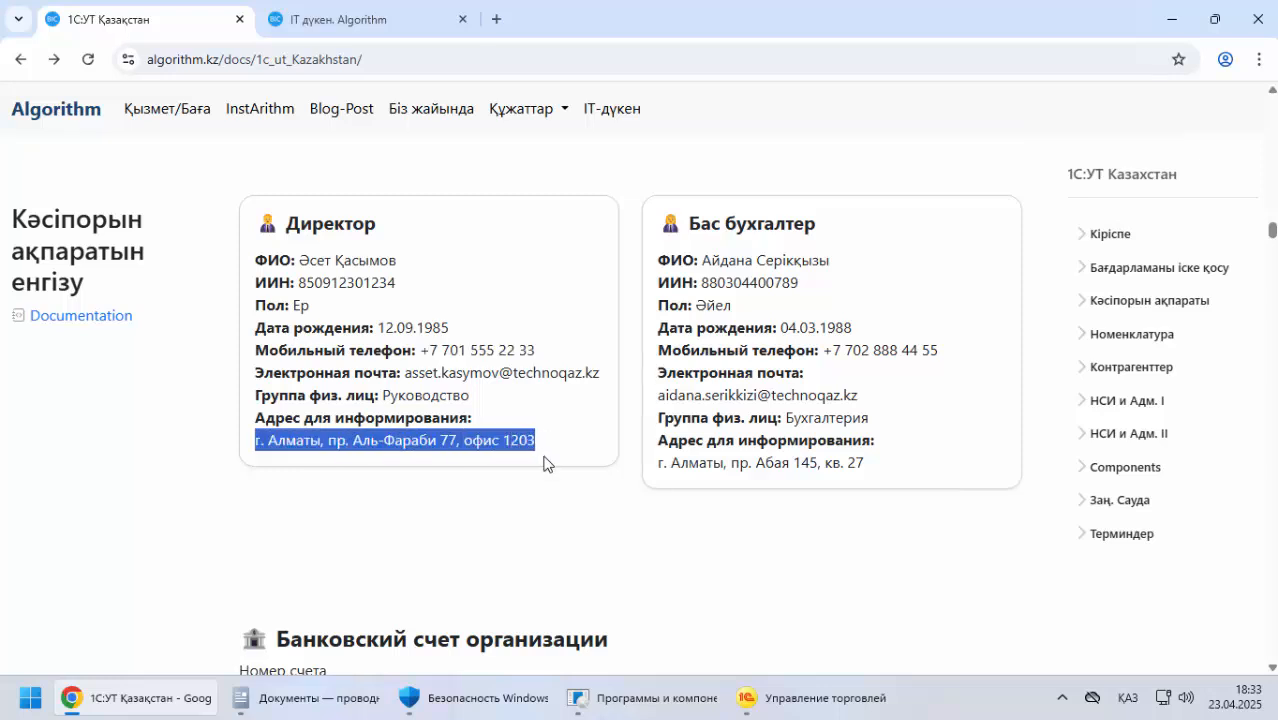
key("alt+Tab")
key("ctrl+v")
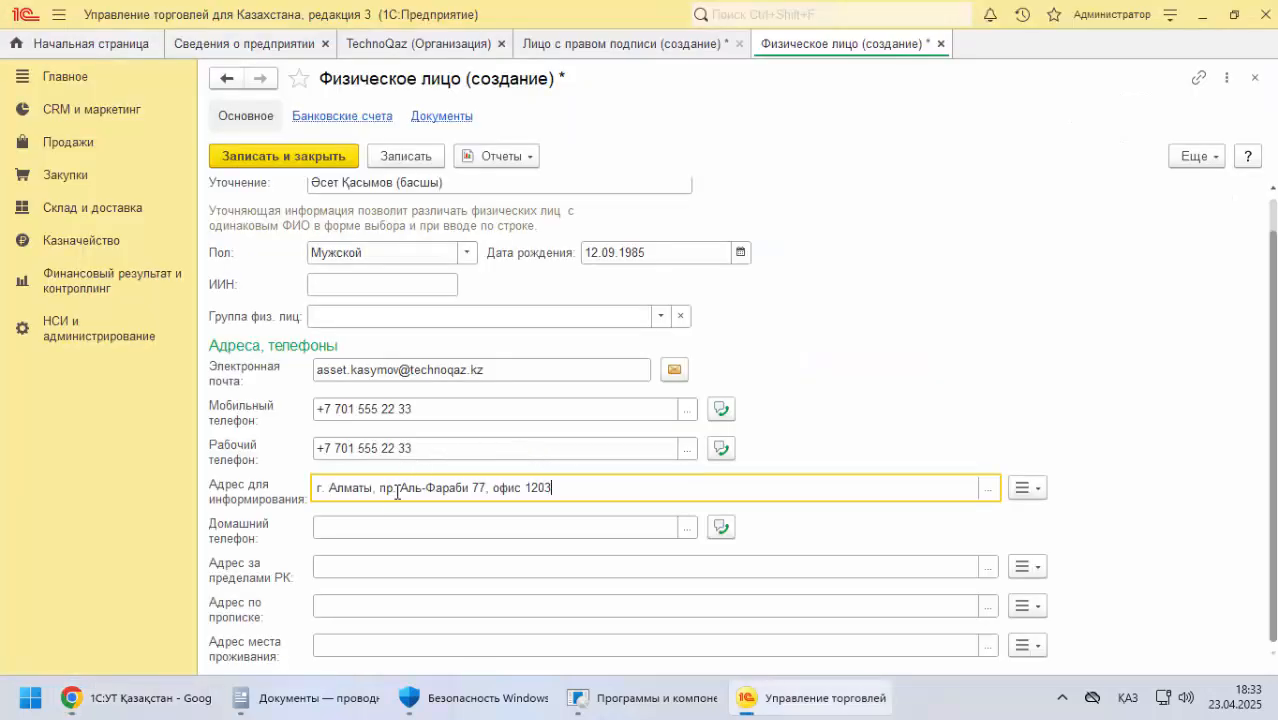
Fill in the individual's home phone with the same number as the work phone
left_click(345, 528)
key("ctrl+v")
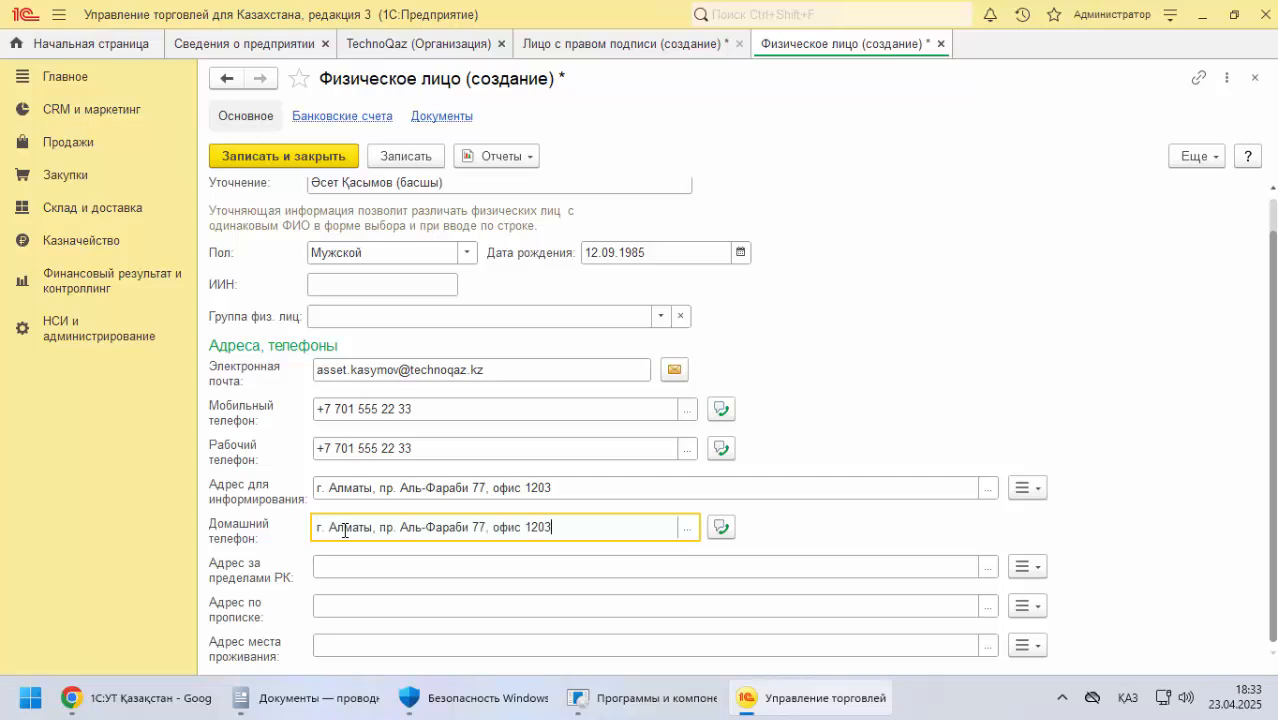
key("ctrl+z")
left_click(416, 447)
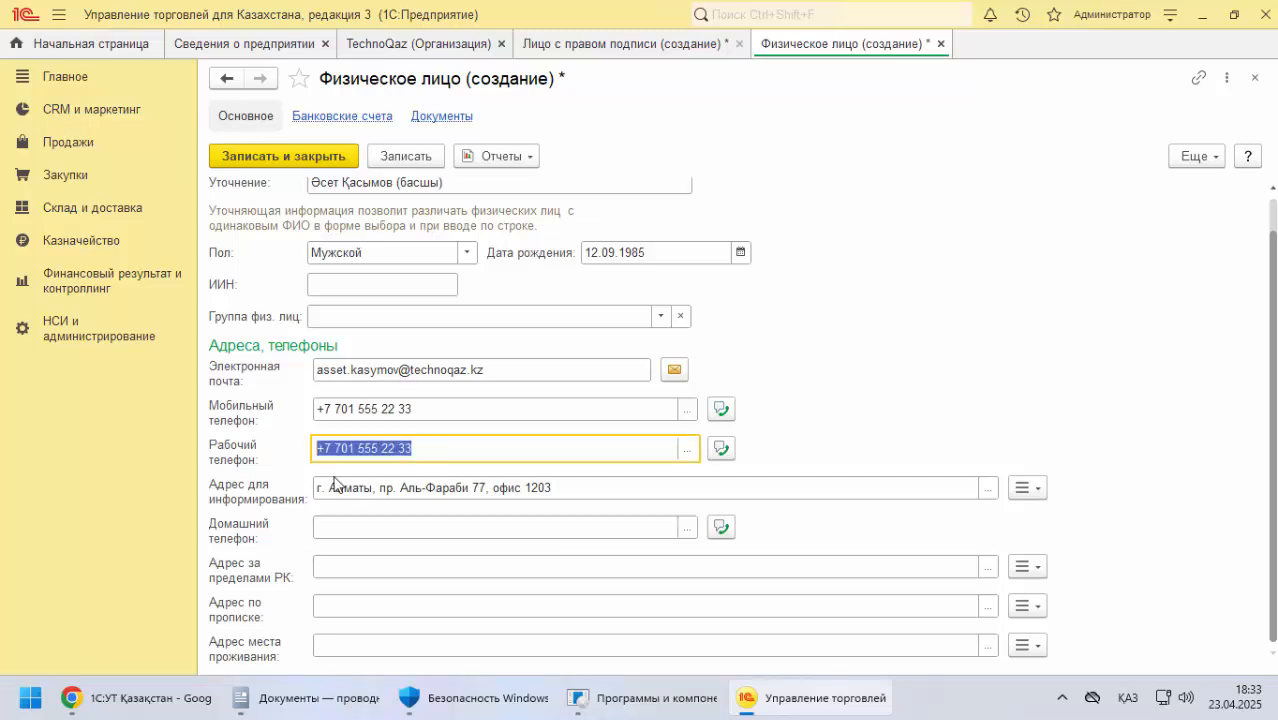
key("ctrl+v")
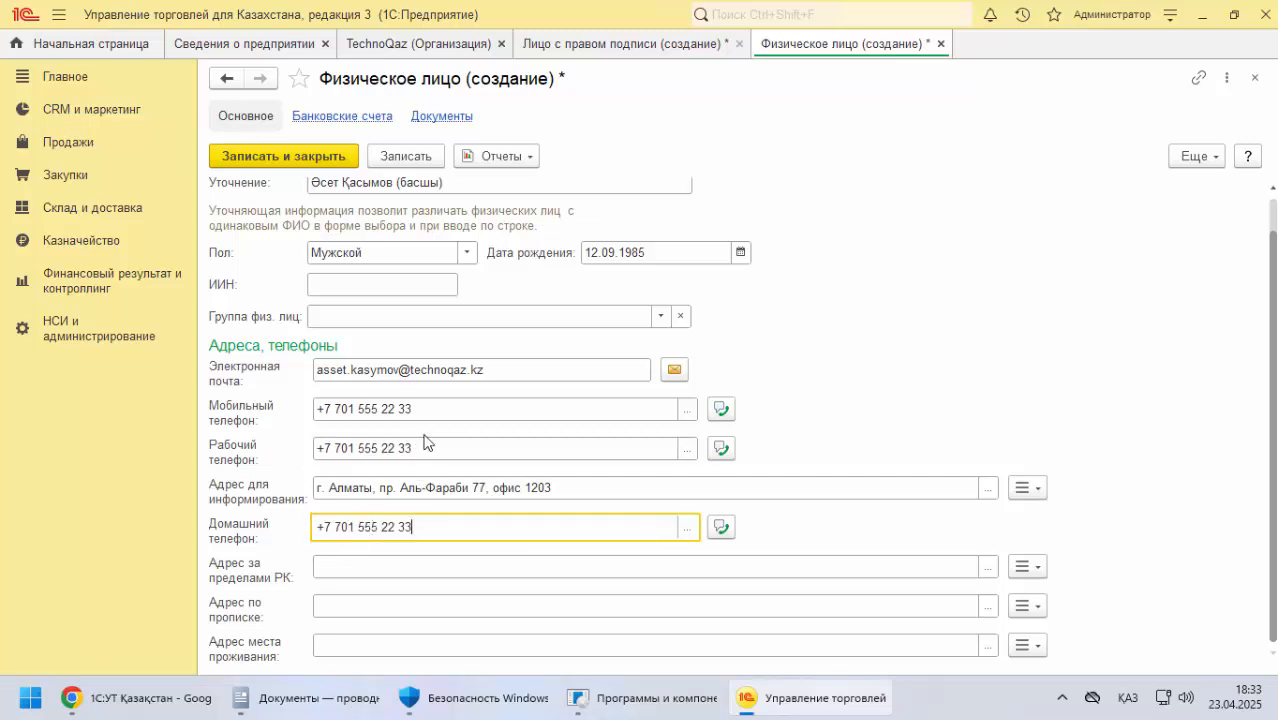
Save and close the director's individual record and select it as the signatory's Физическое лицо
scroll(387, 562, "up", 1)
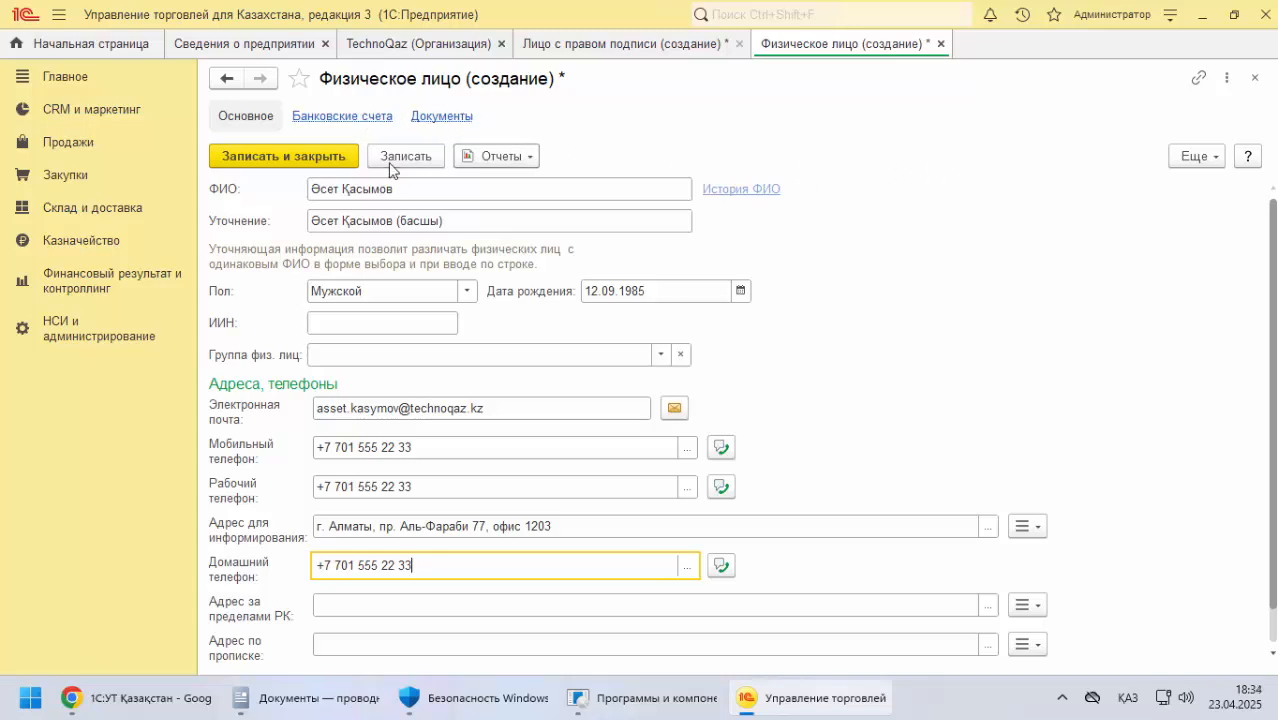
left_click(418, 159)
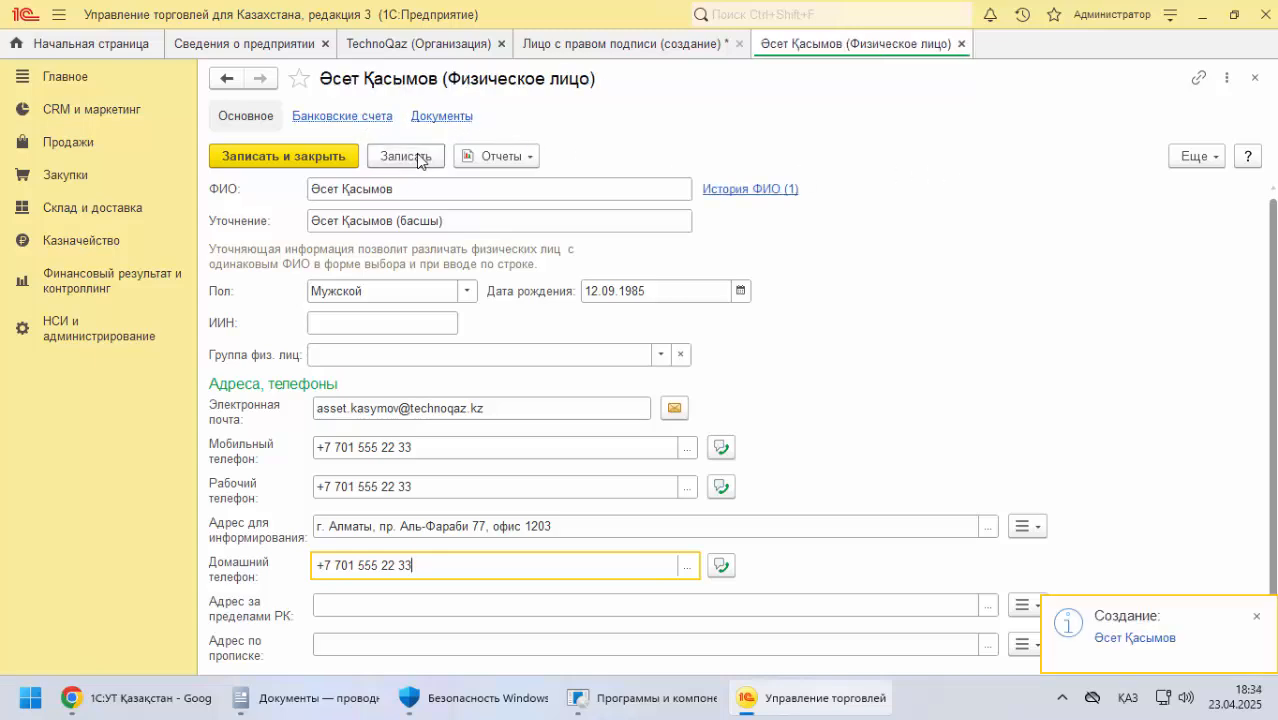
left_click(326, 159)
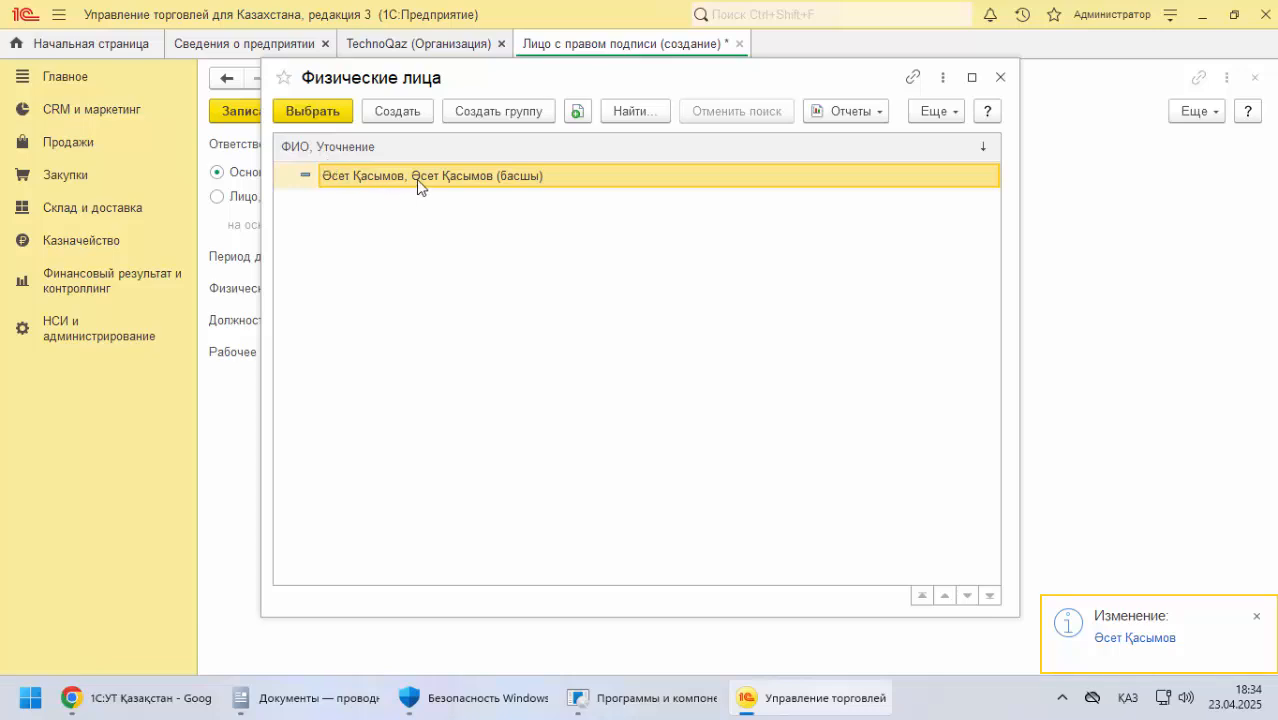
left_click(312, 111)
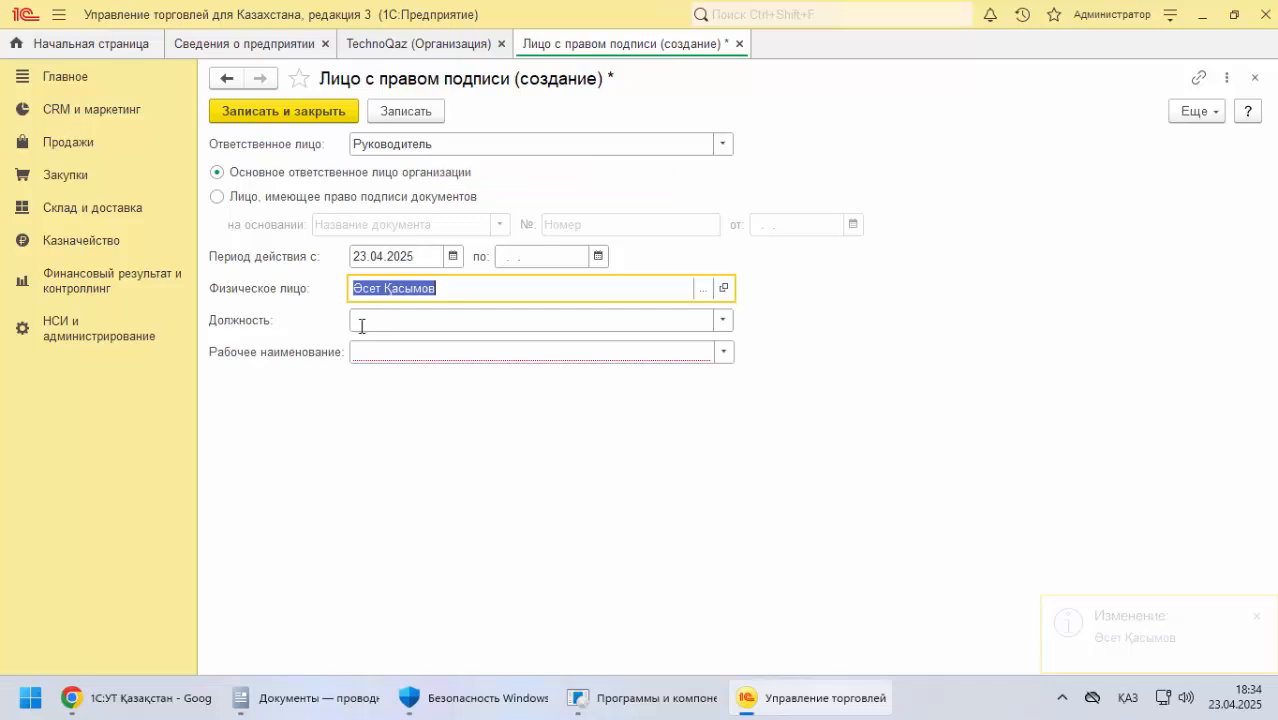
Fill the director signatory's Рабочее наименование with the suggested short name, leave Должность empty, and save and close the record
left_click(724, 328)
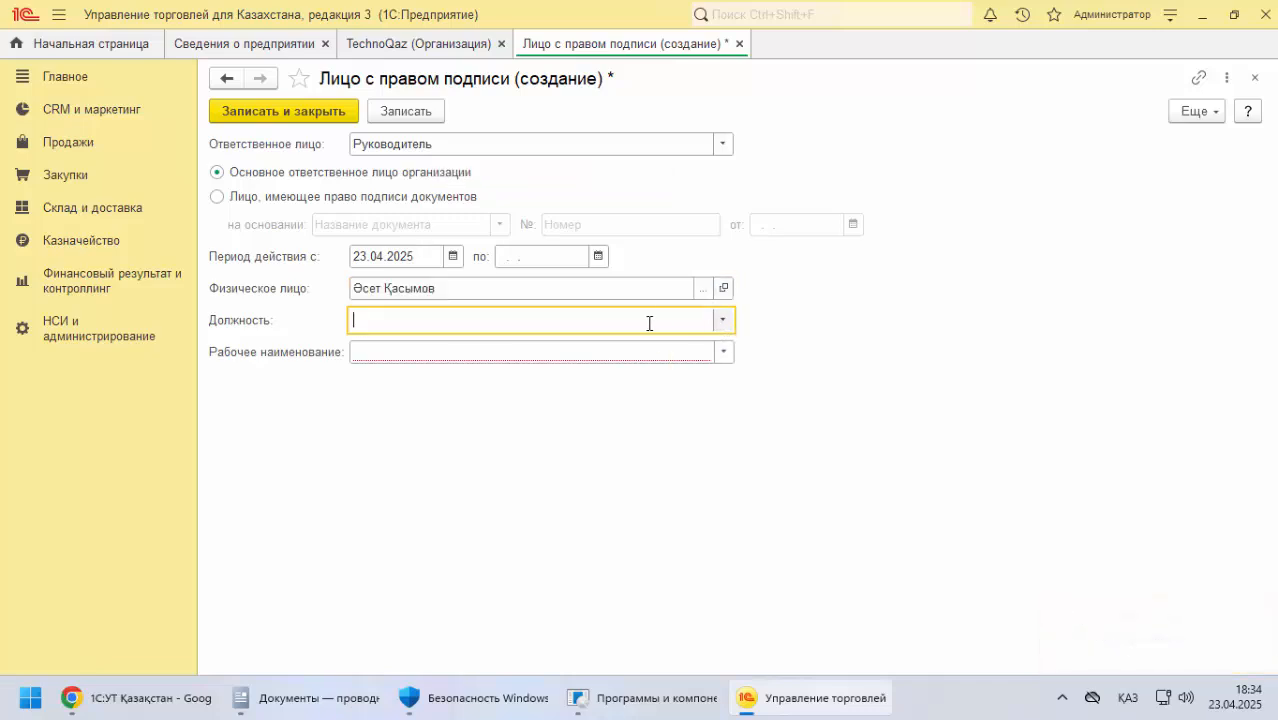
left_click(373, 355)
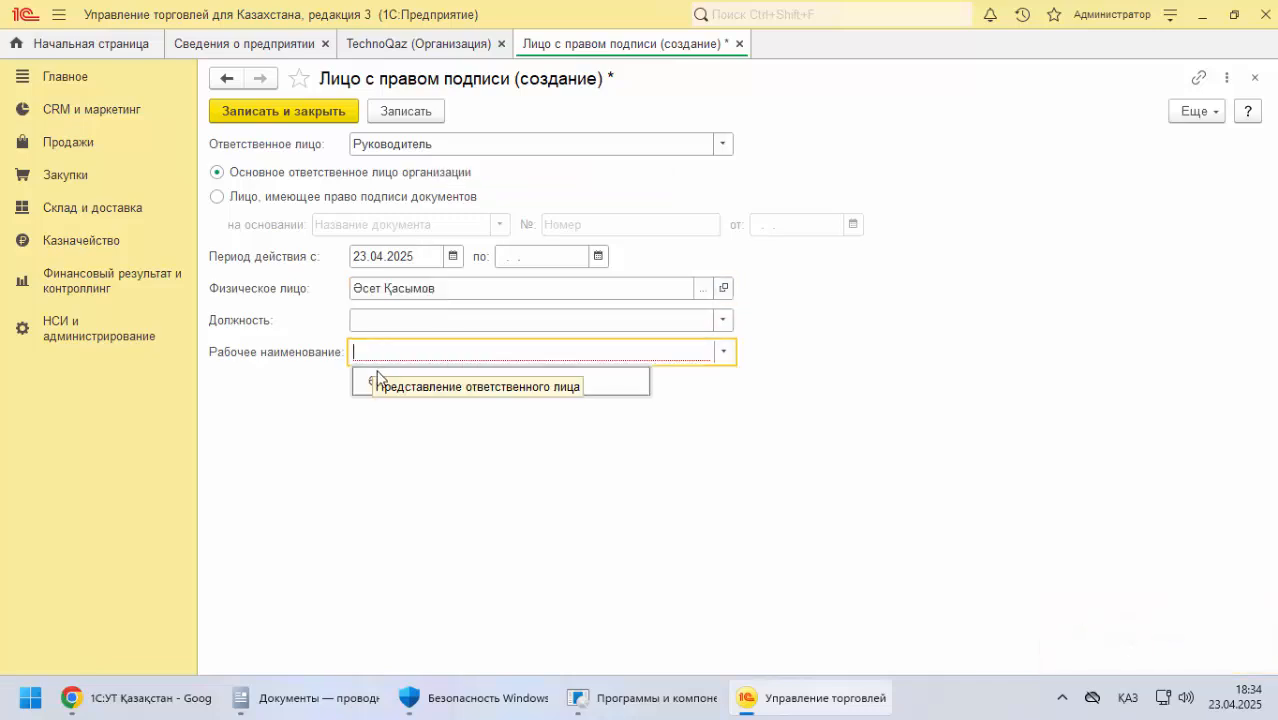
left_click(392, 386)
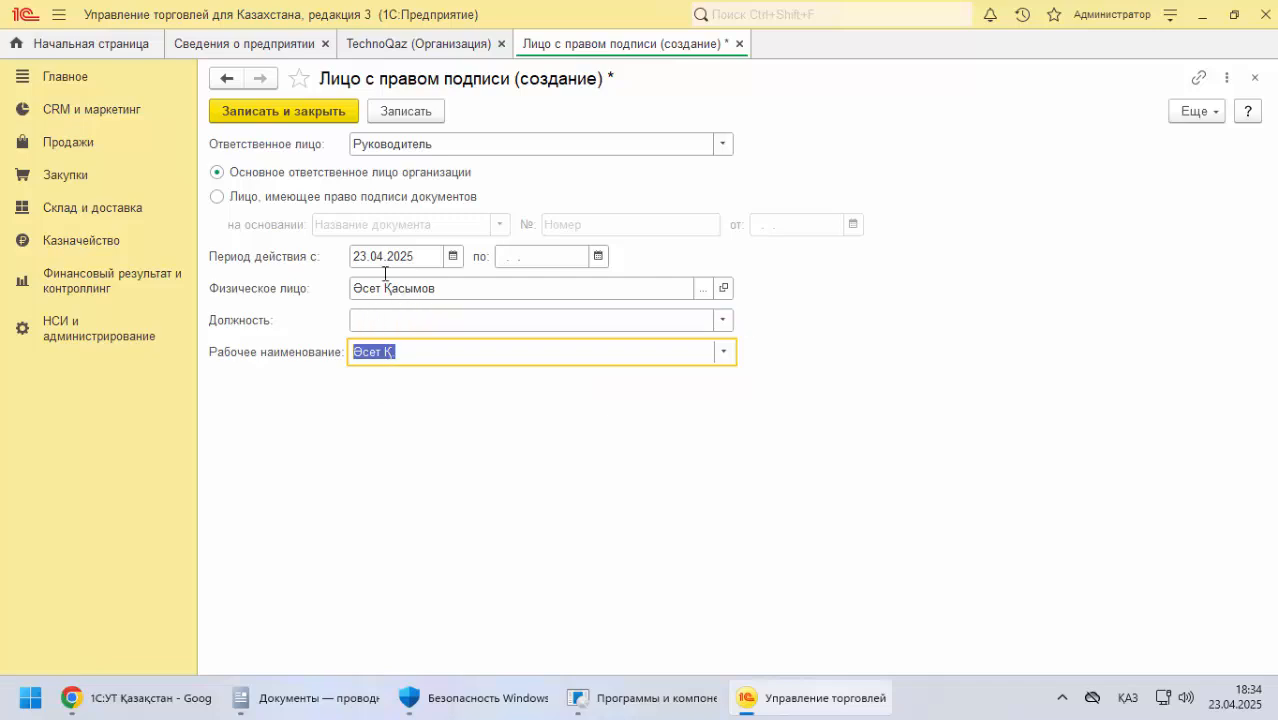
left_click(325, 110)
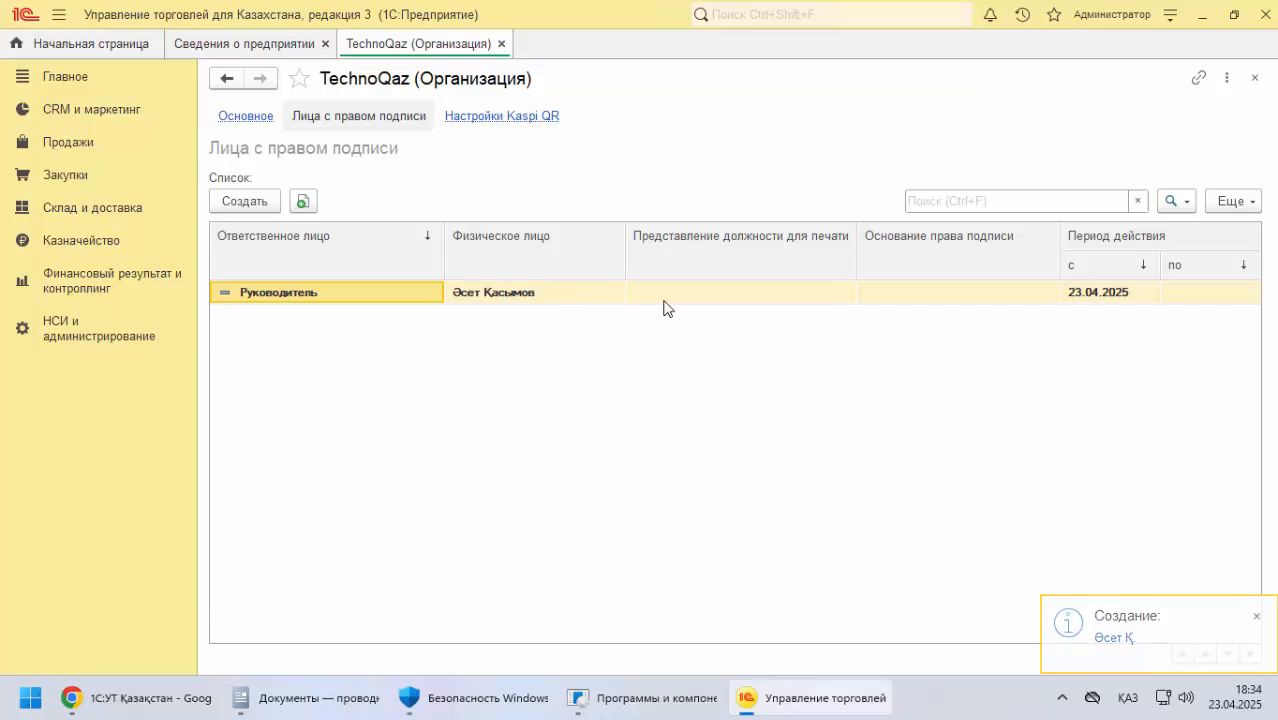
Create another signatory with Ответственное лицо set to Главный бухгалтер and start a new individual record for its Физическое лицо
left_click(267, 206)
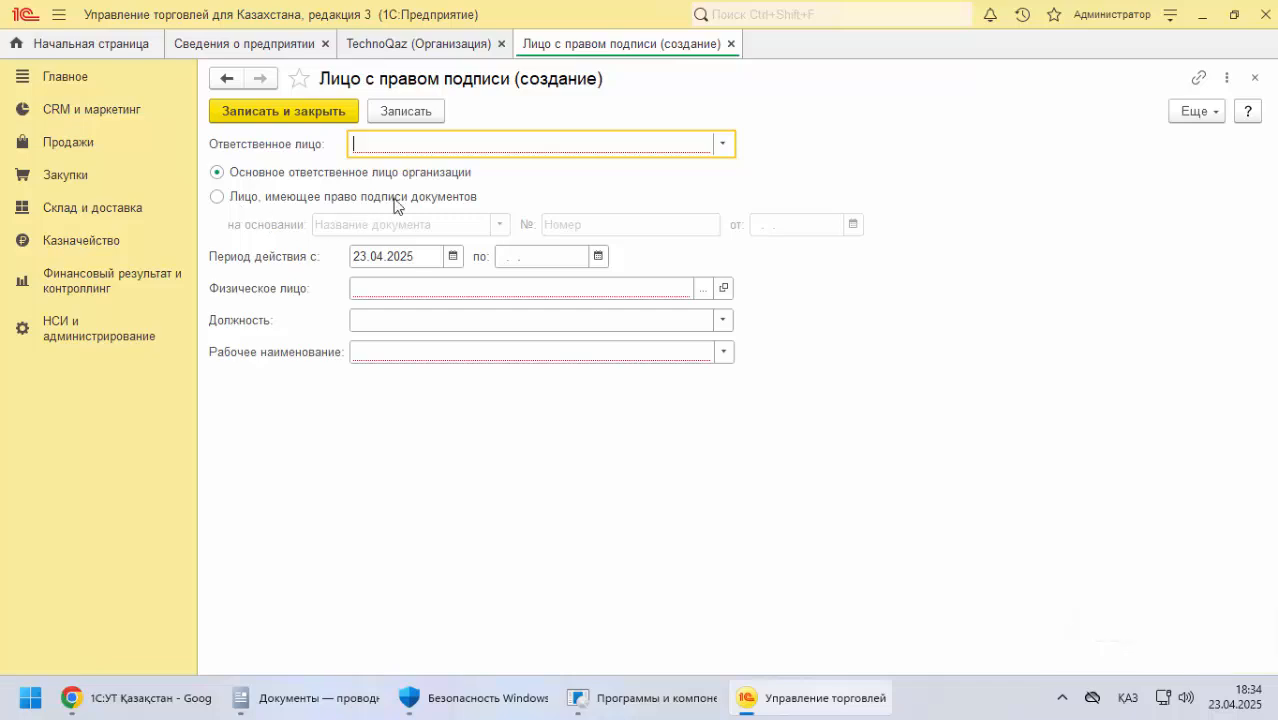
left_click(722, 144)
left_click(440, 205)
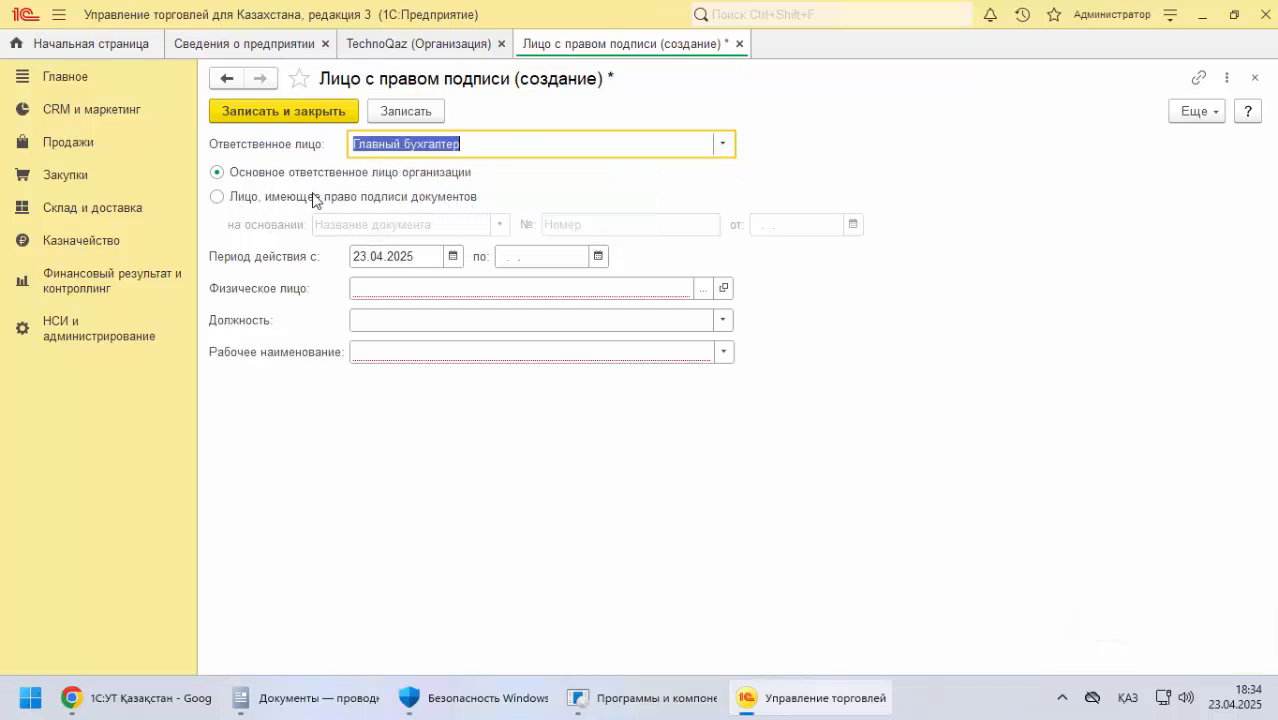
left_click(366, 289)
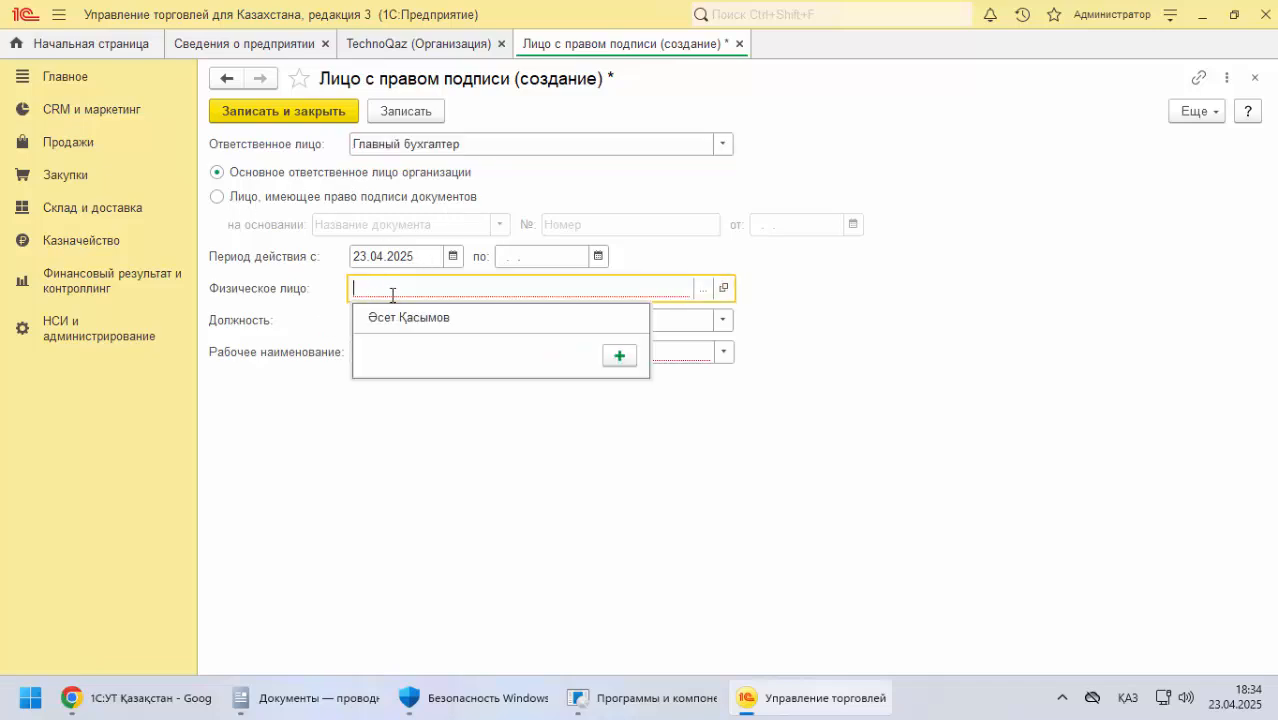
left_click(704, 292)
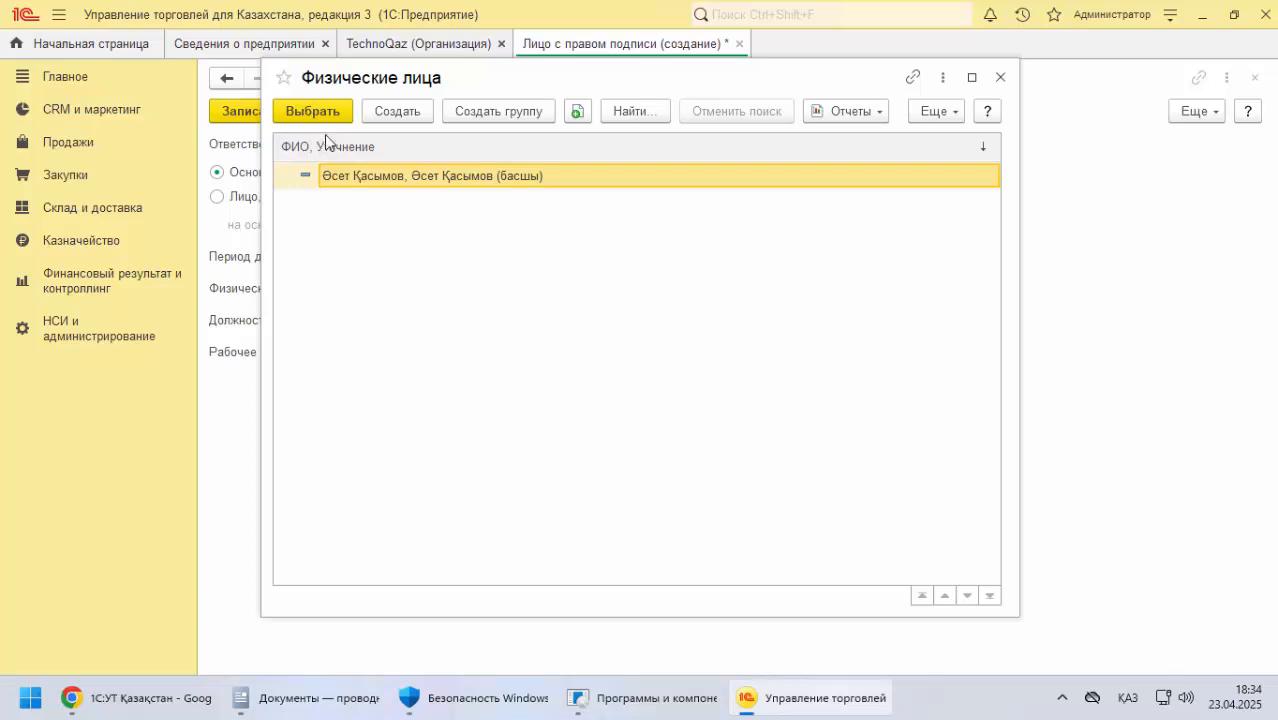
left_click(388, 118)
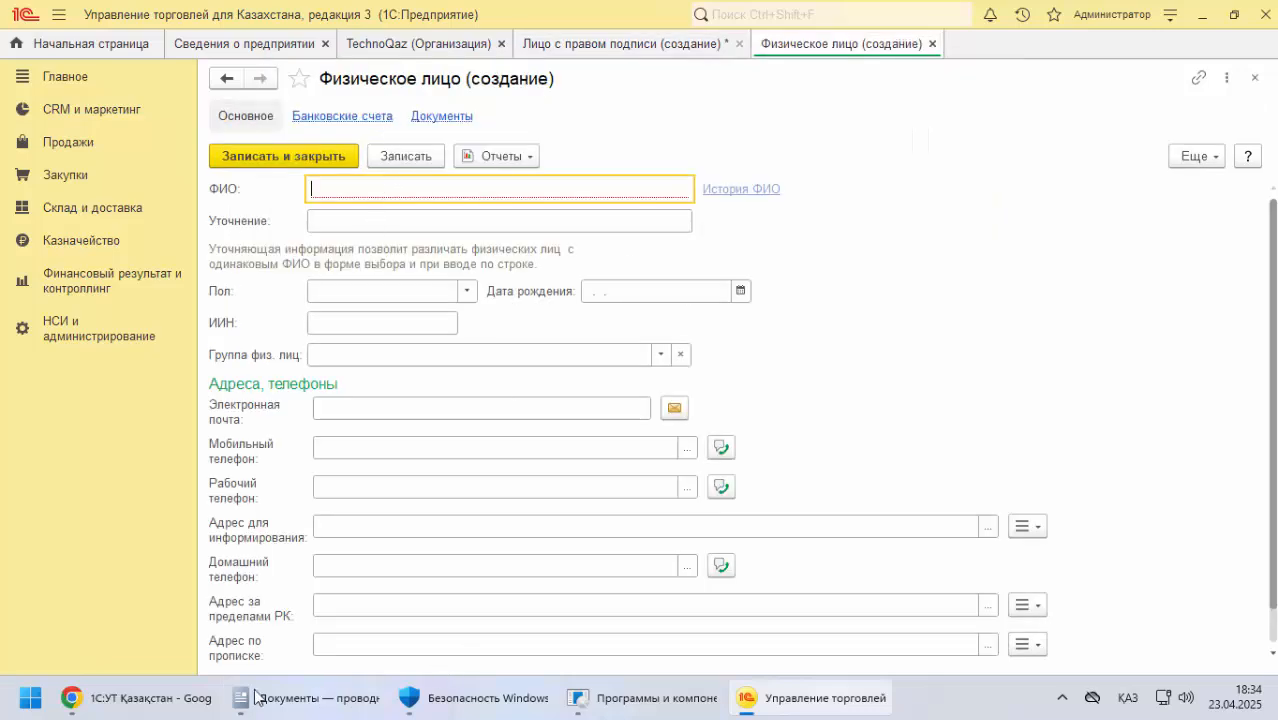
Copy the chief accountant's full name from the browser documentation into the new individual's ФИО in 1С
left_click(190, 697)
left_click_drag(702, 261, 830, 262)
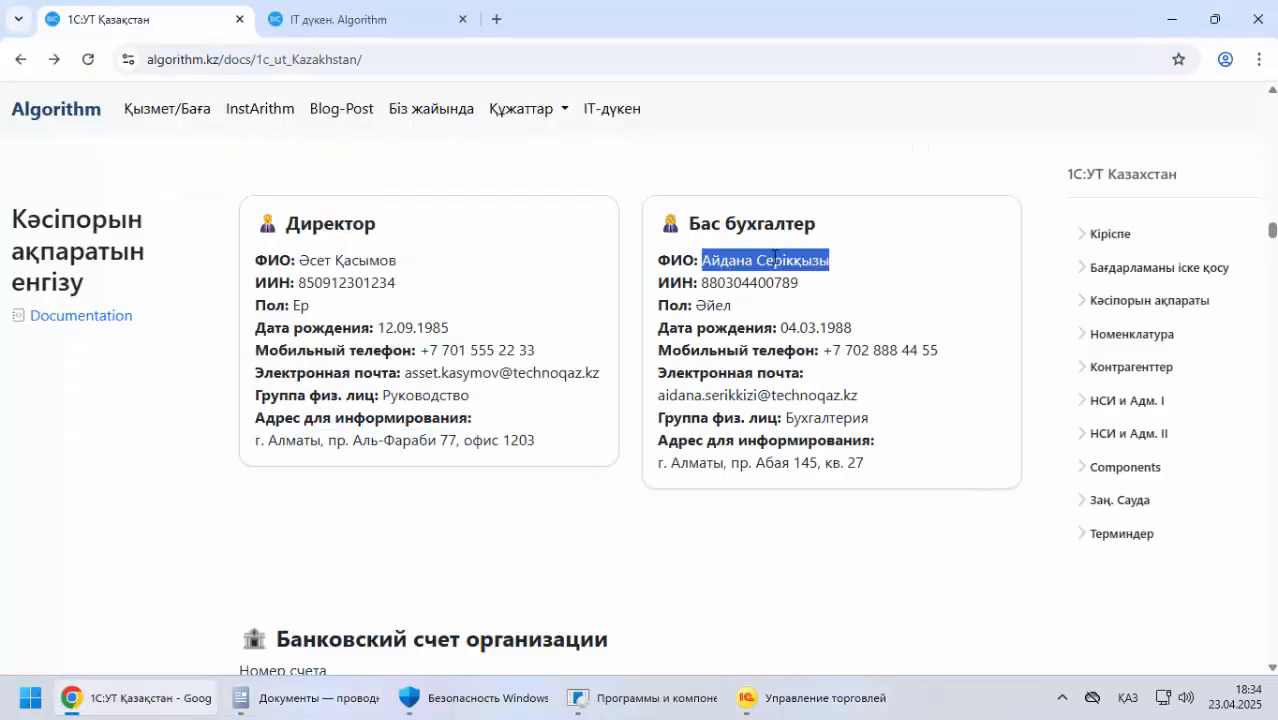
right_click(786, 266)
left_click(805, 280)
key("alt+Tab")
key("ctrl+v")
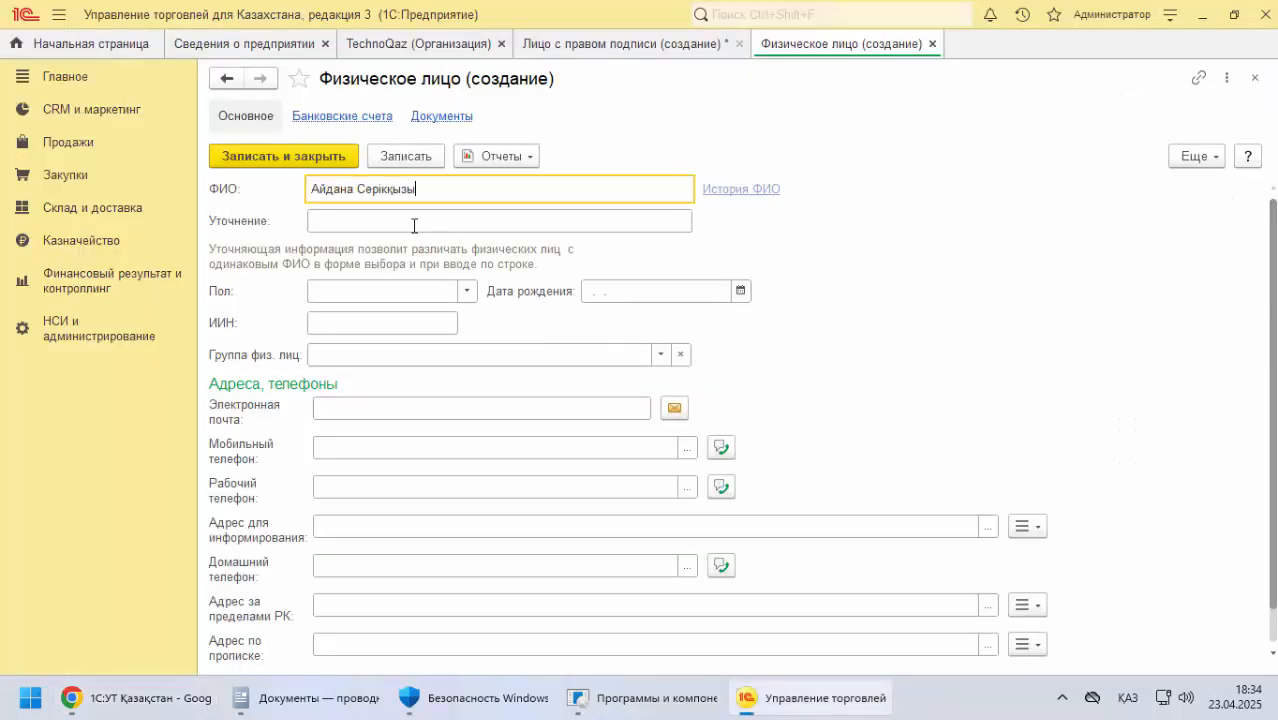
Set the individual's Пол to Женский and enter the date of birth after consulting the documentation
left_click(406, 223)
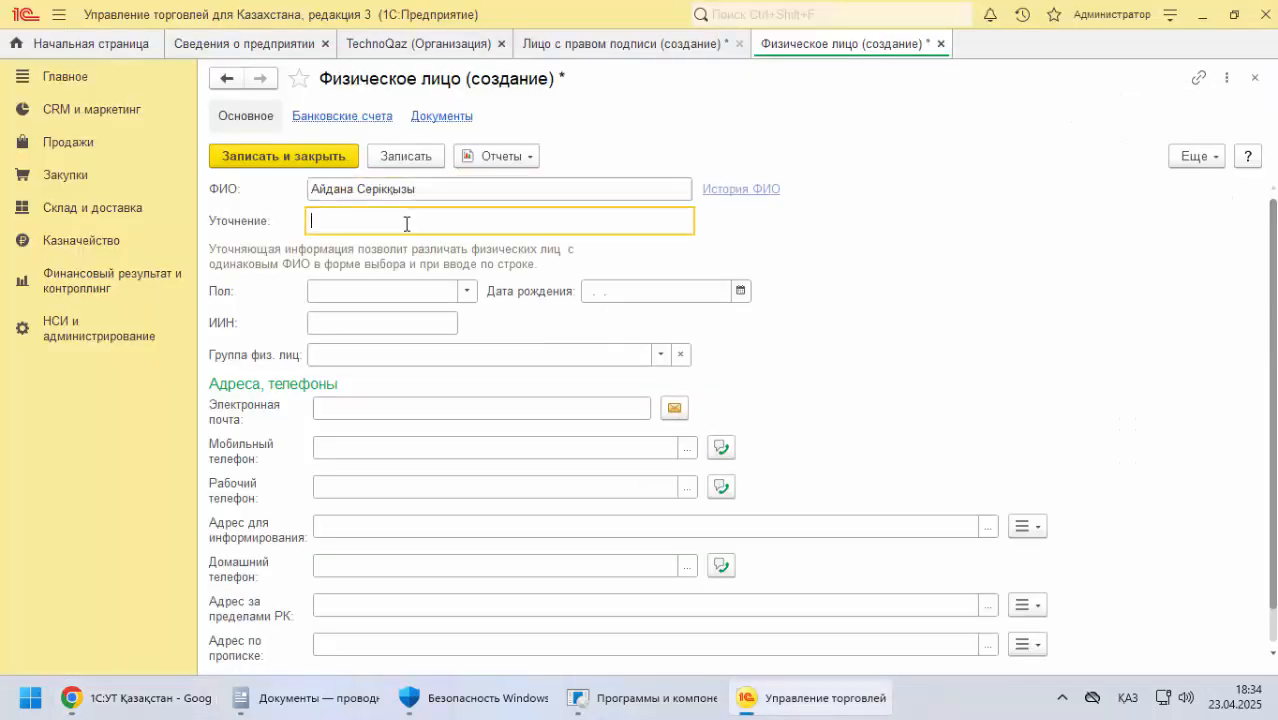
left_click(467, 292)
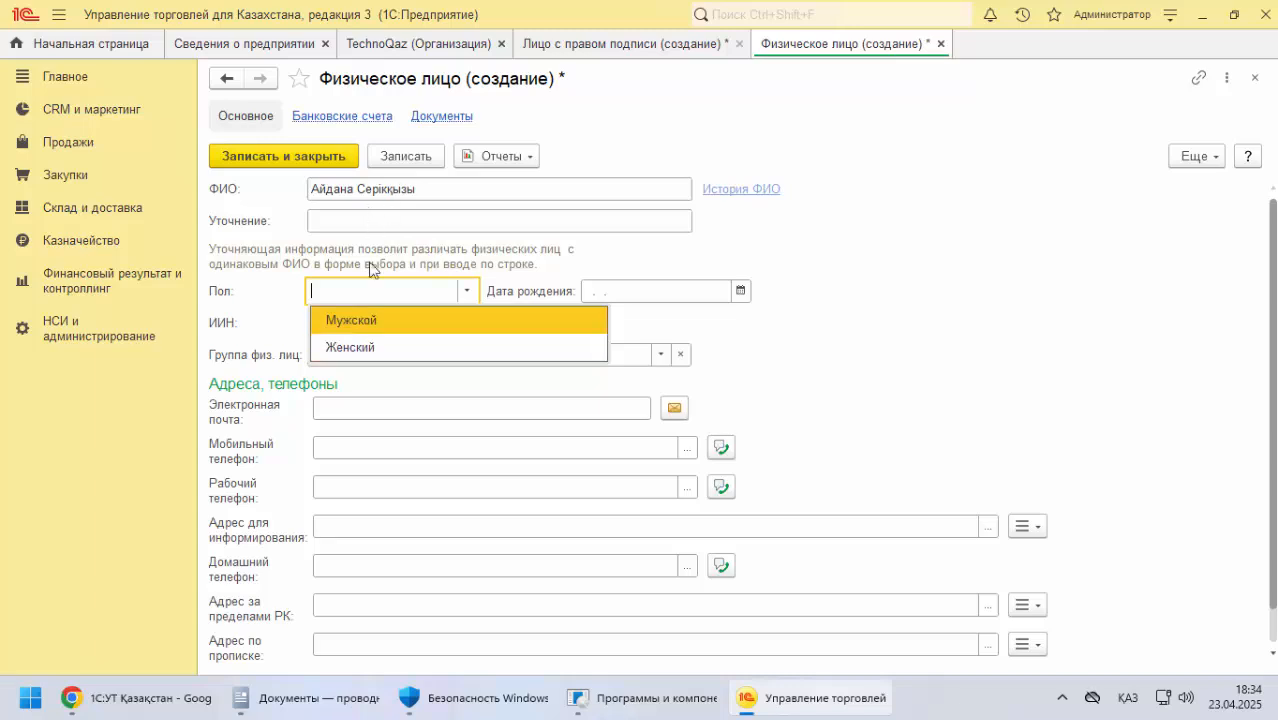
left_click(361, 347)
left_click(596, 291)
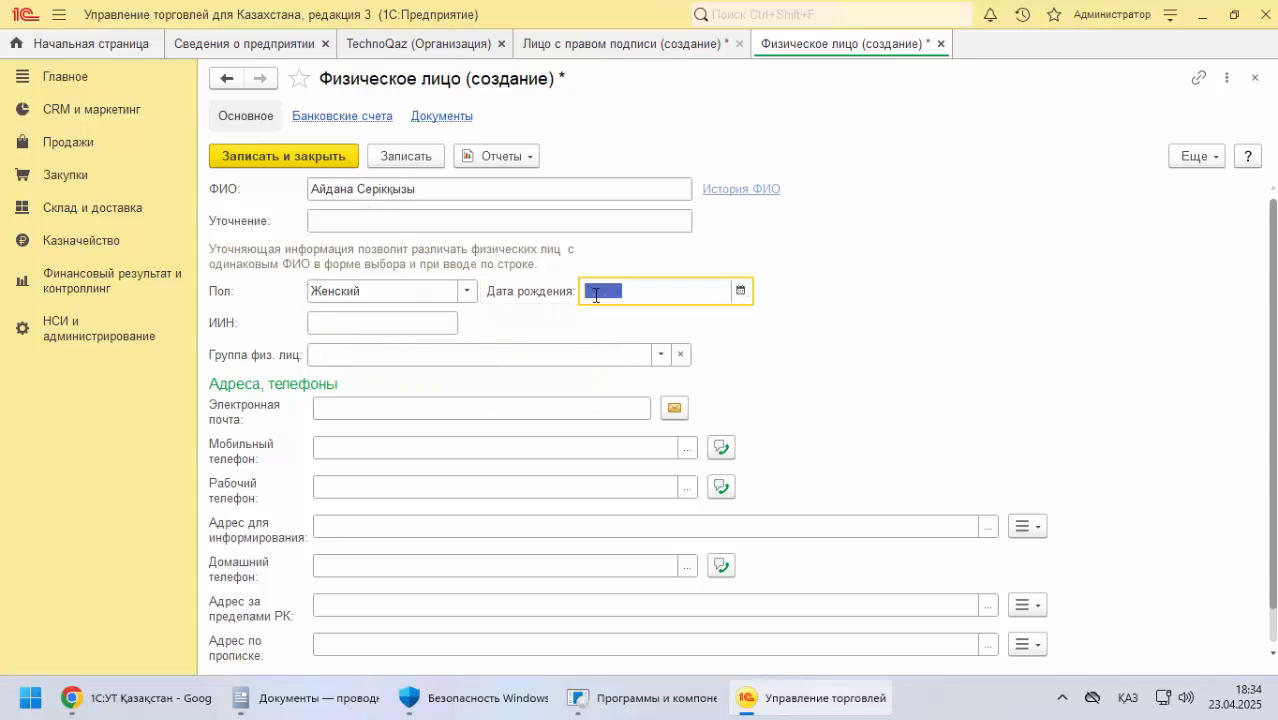
key("alt+Tab")
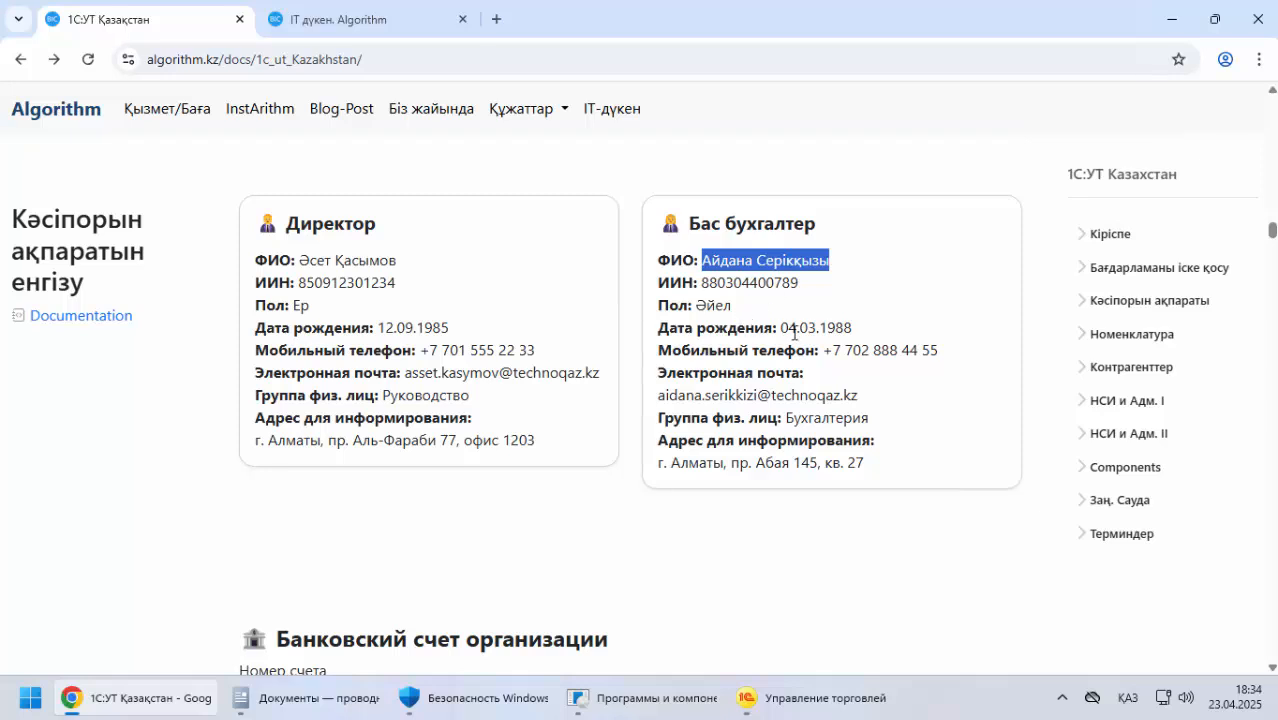
key("alt+Tab")
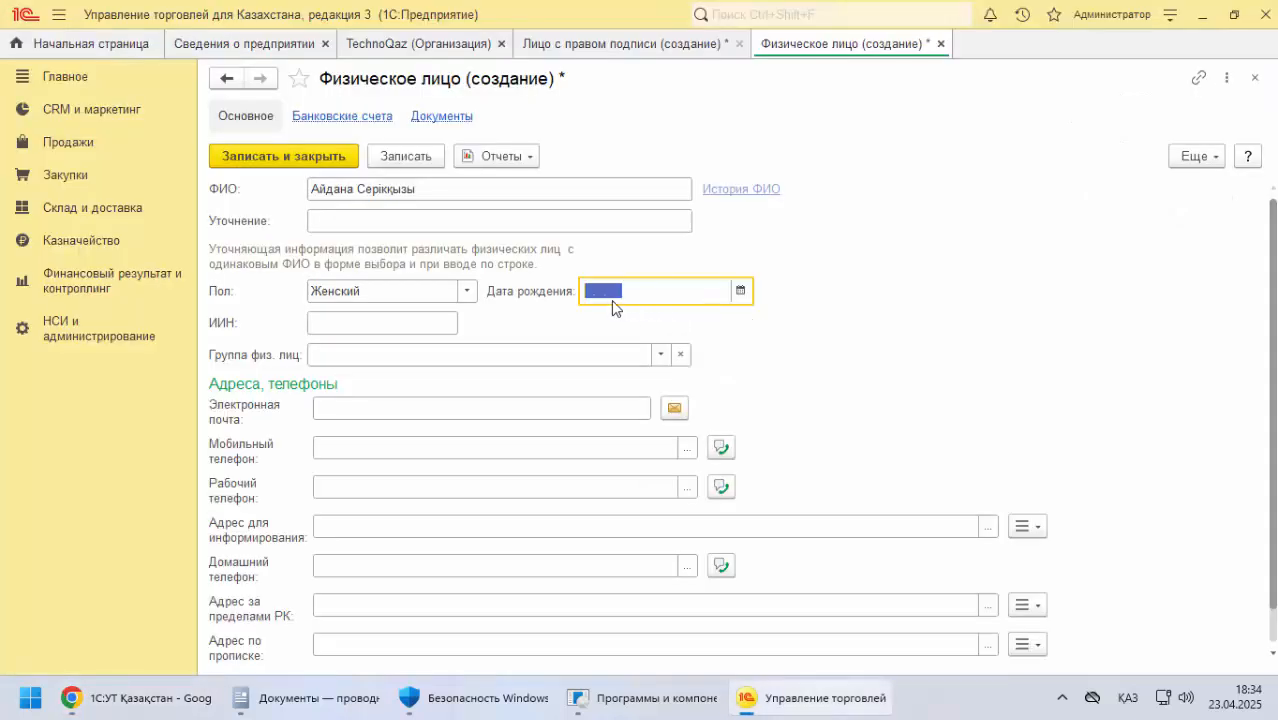
key("BackSpace")
key("BackSpace")
type("04.1989")
Copy the chief accountant's identification number from the documentation into ИИН
left_click(383, 320)
key("alt+Tab")
double_click(738, 290)
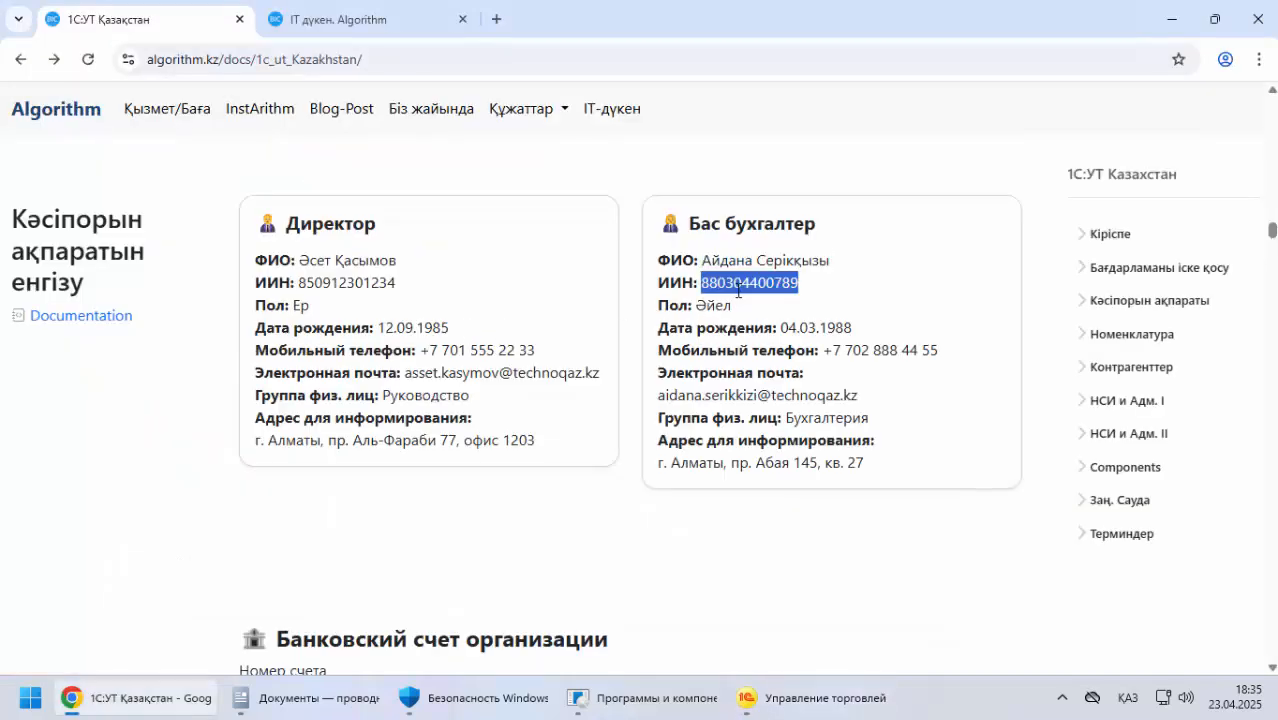
right_click(737, 298)
left_click(745, 314)
key("alt+Tab")
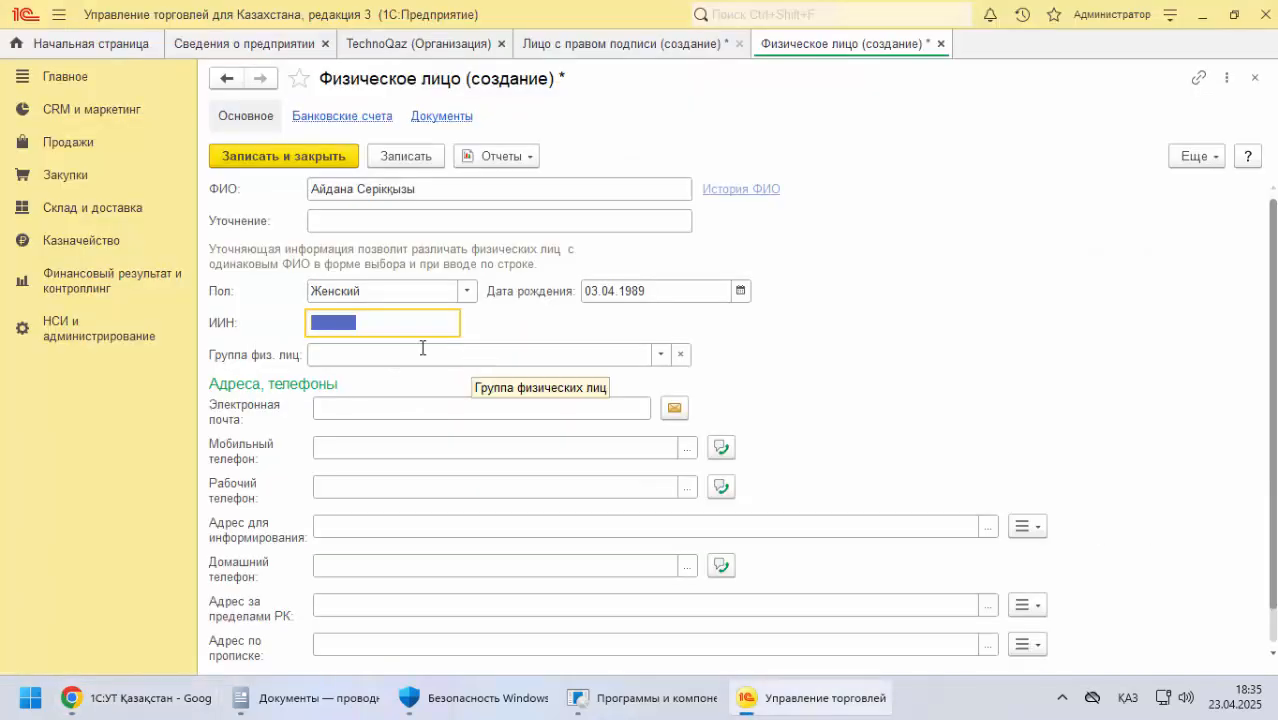
key("ctrl+v")
left_click(355, 357)
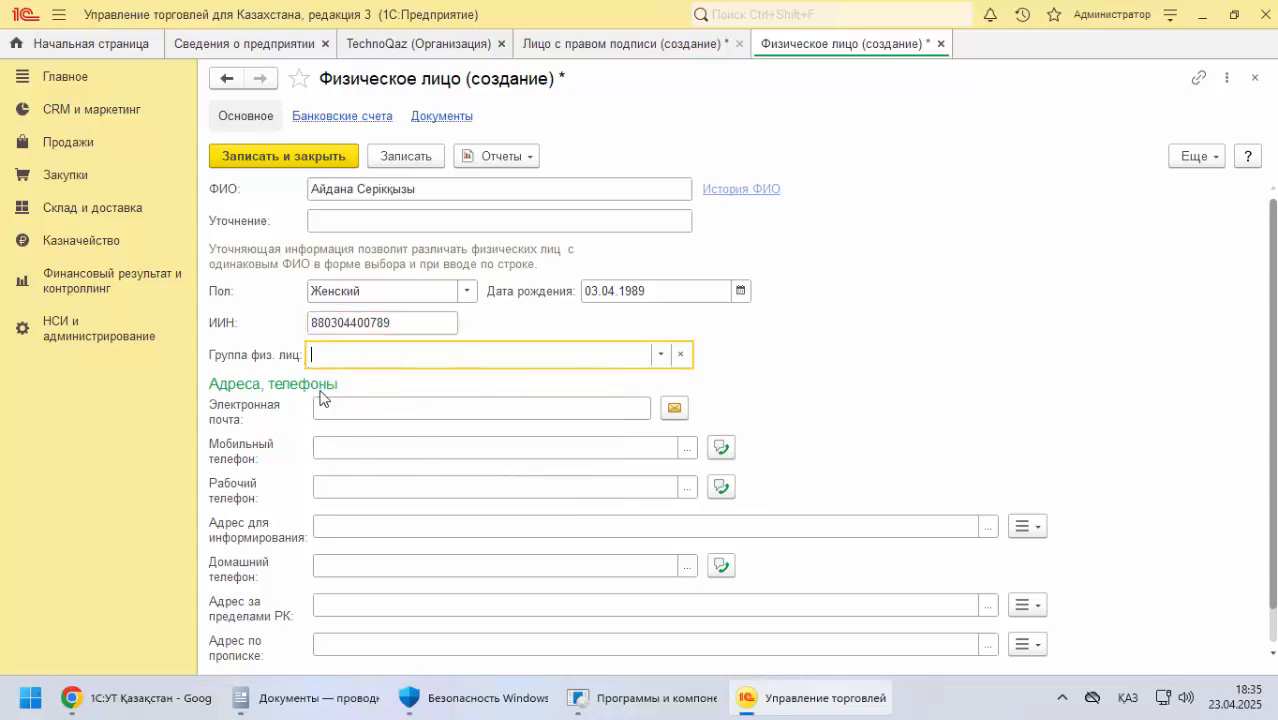
Copy the chief accountant's e-mail address from the documentation into Электронная почта
left_click(350, 407)
key("alt+Tab")
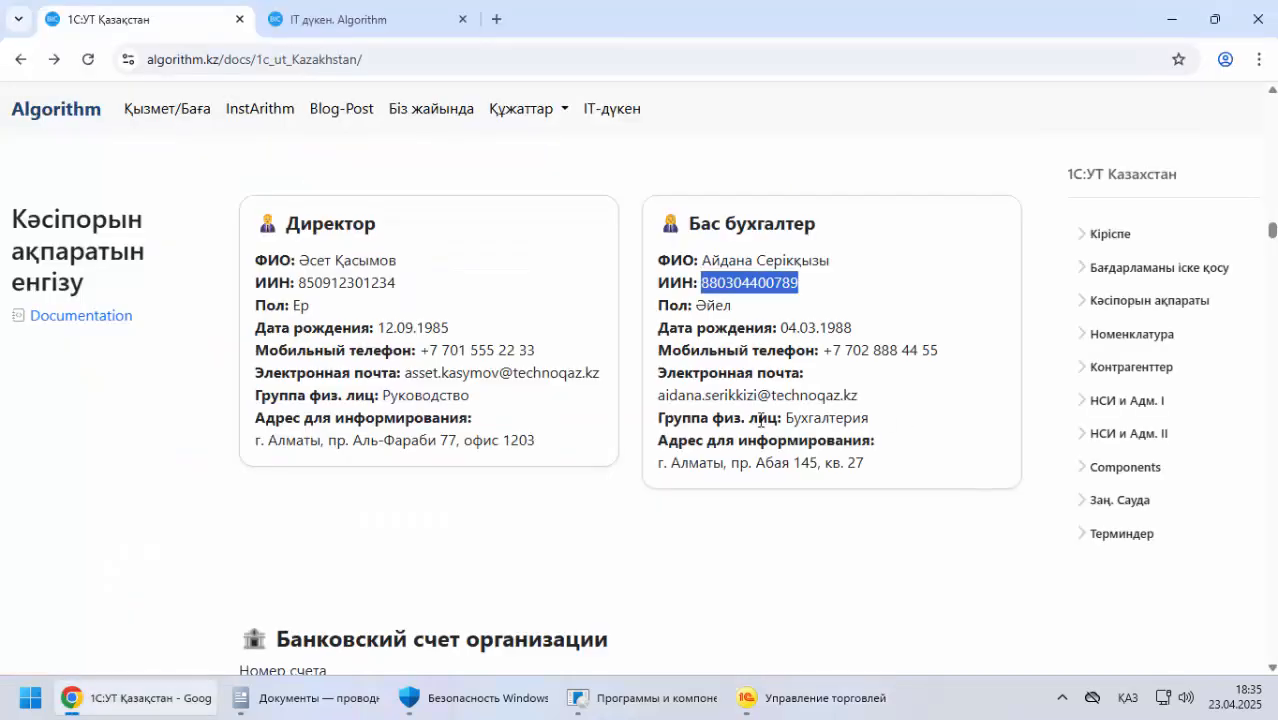
left_click_drag(661, 400, 866, 400)
right_click(812, 399)
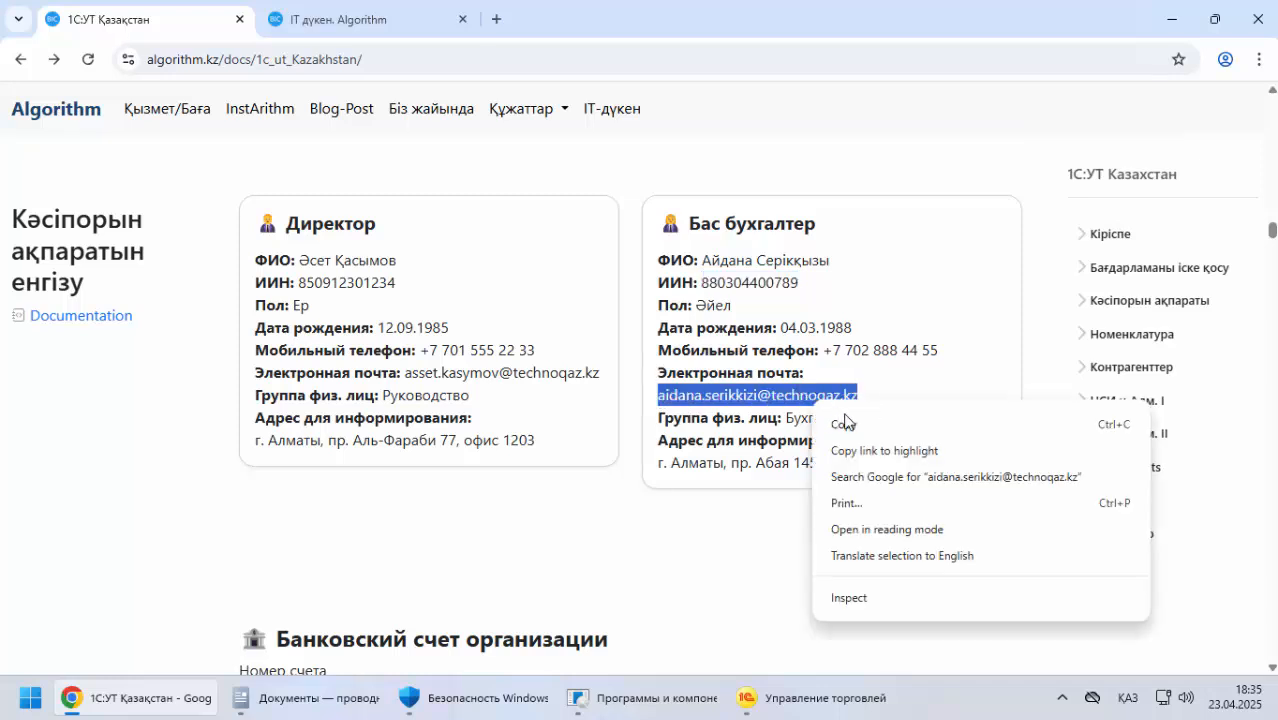
left_click(840, 423)
key("alt+Tab")
key("ctrl+v")
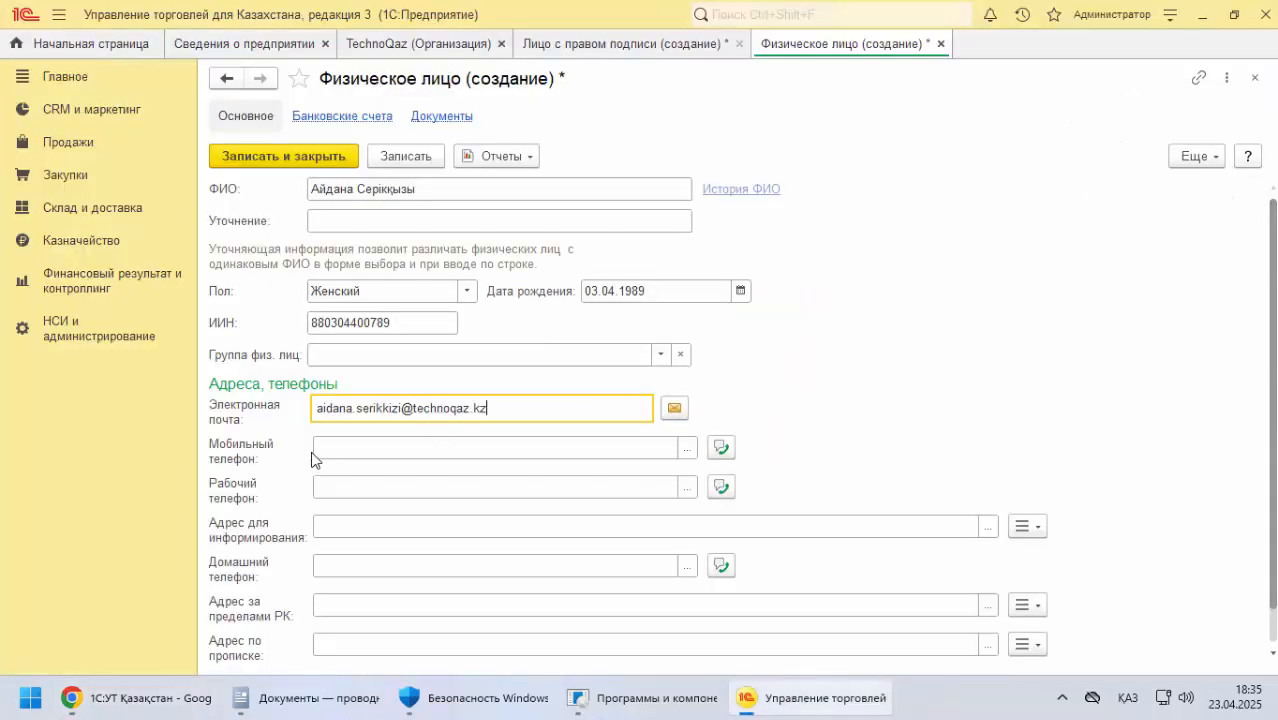
Copy the chief accountant's mobile number from the documentation into Мобильный телефон
left_click(330, 449)
key("alt+Tab")
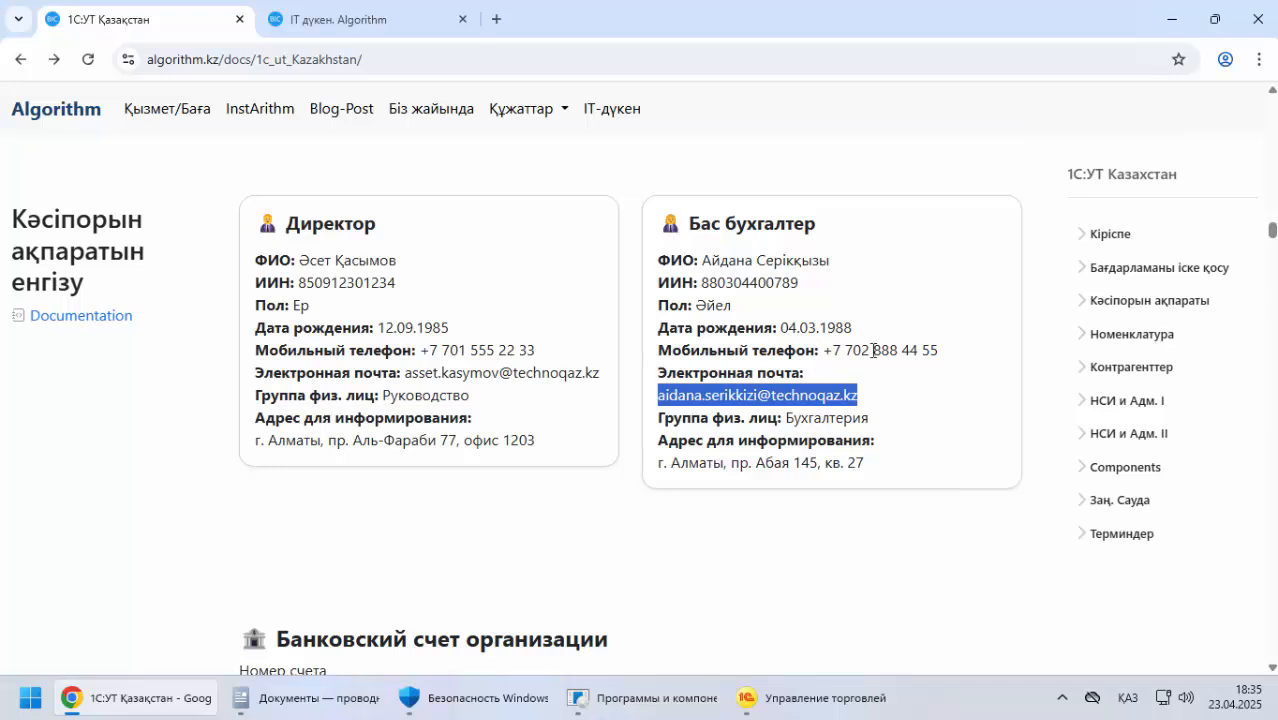
left_click_drag(824, 350, 938, 352)
key("alt+Tab")
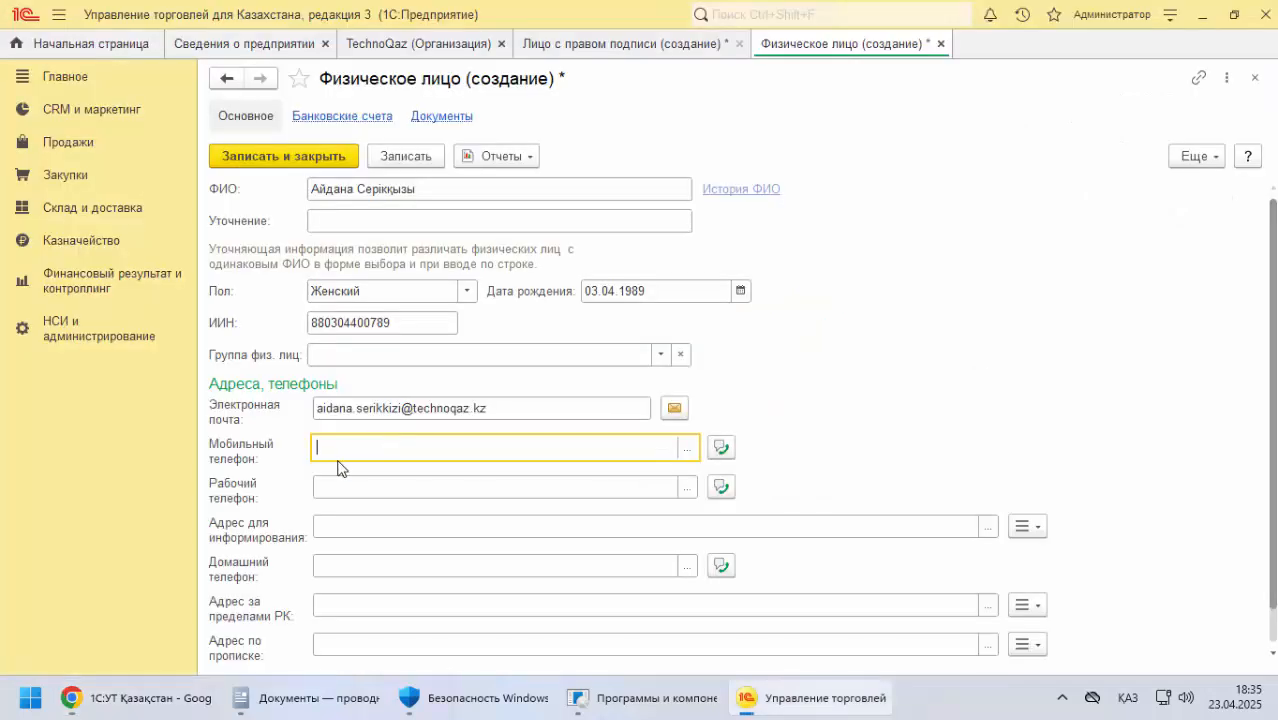
key("ctrl+v")
Copy the chief accountant's postal address from the documentation into Адрес для информирования
key("alt+Tab")
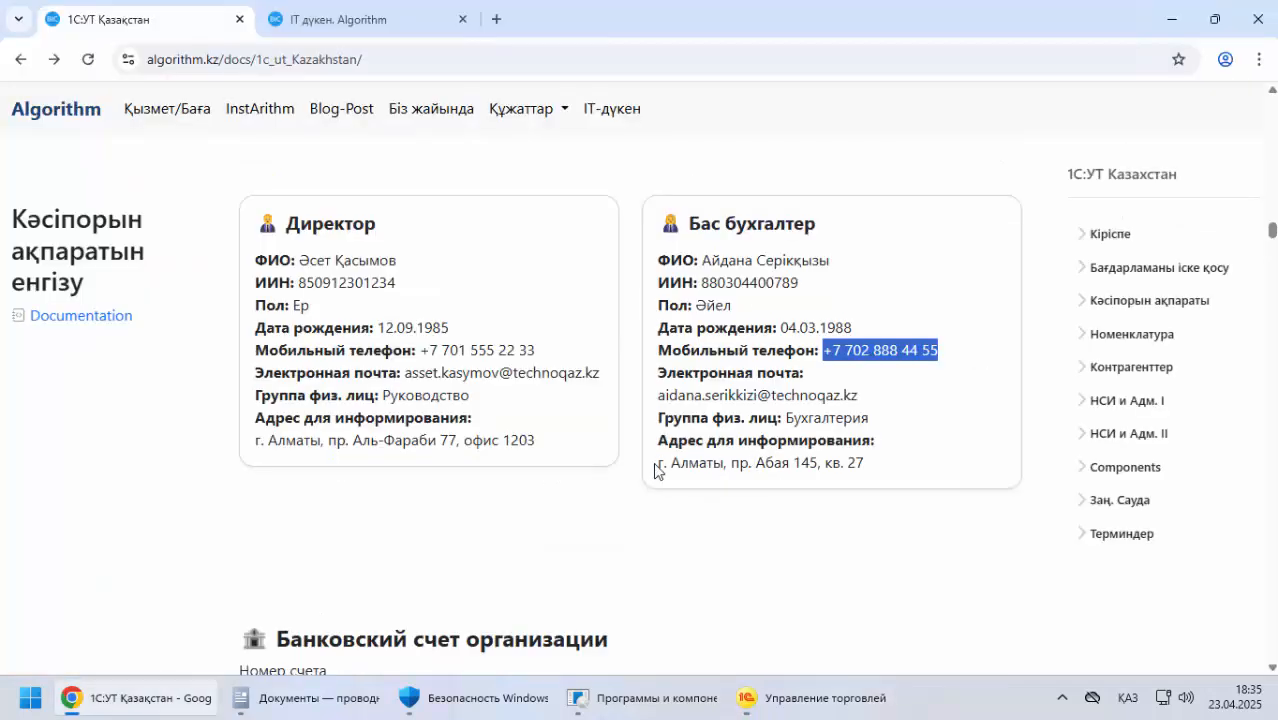
left_click_drag(655, 470, 936, 466)
key("alt+Tab")
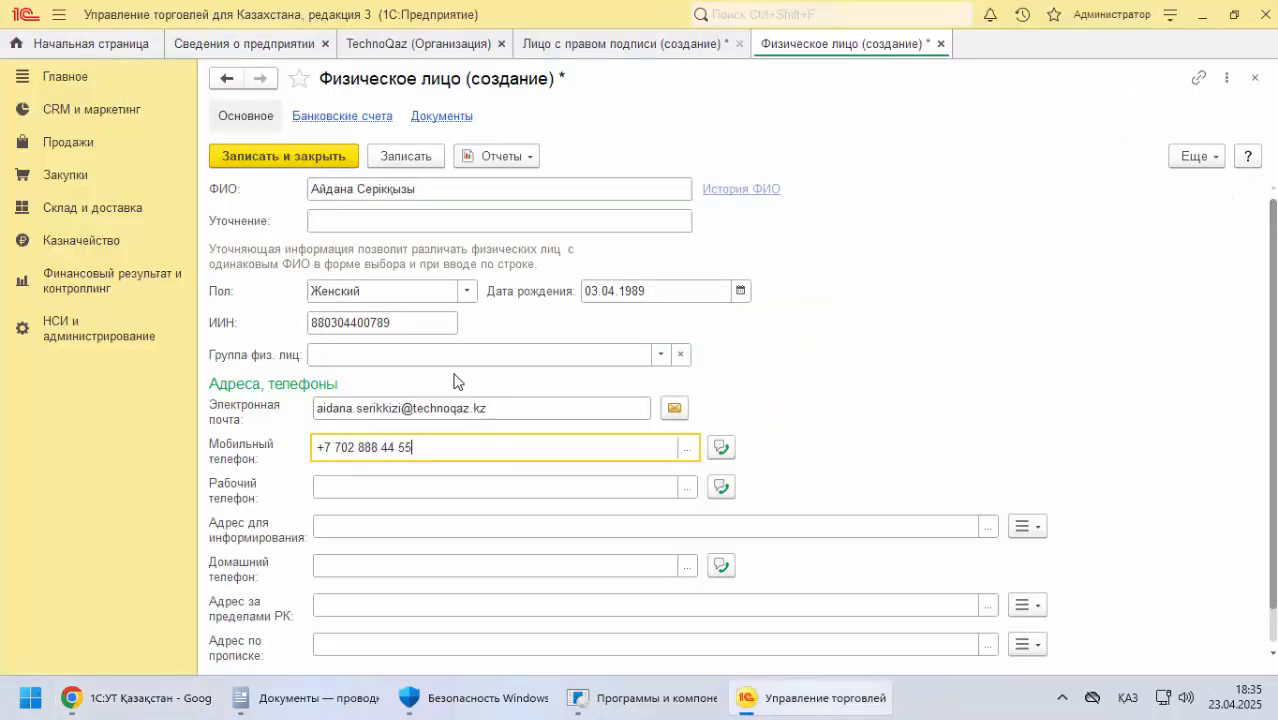
left_click(333, 526)
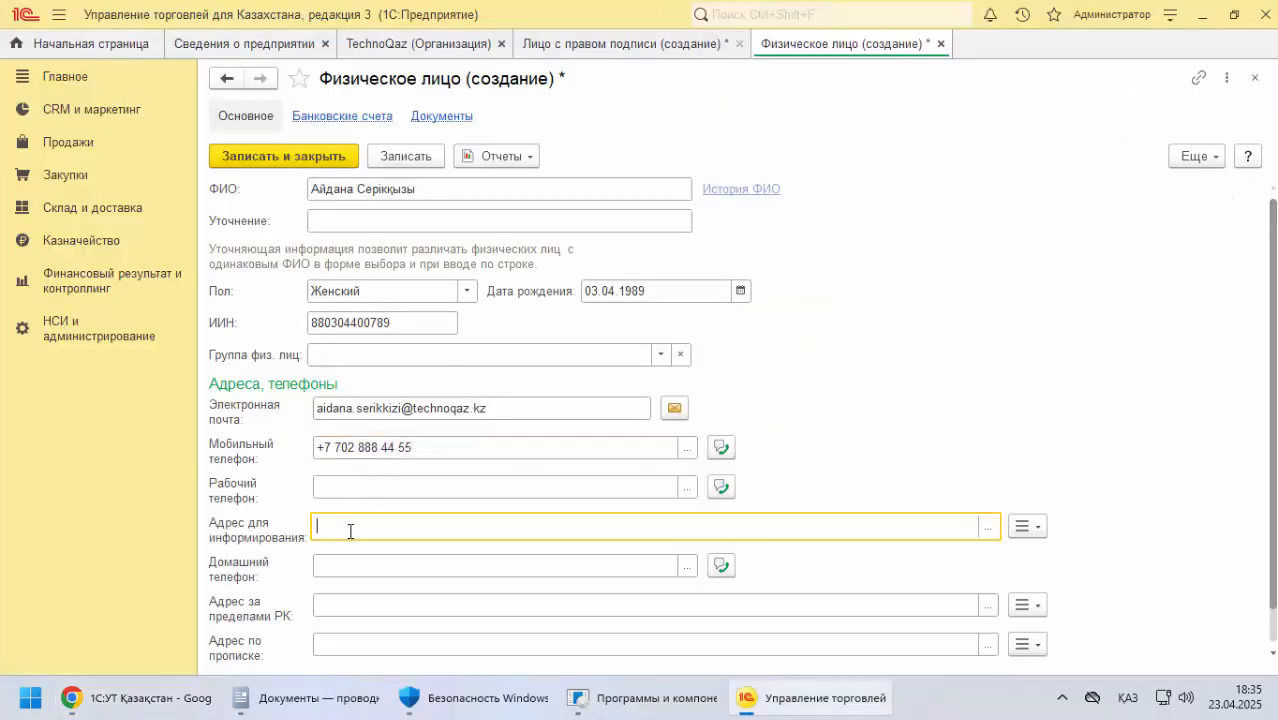
key("ctrl+v")
scroll(345, 530, "down", 1)
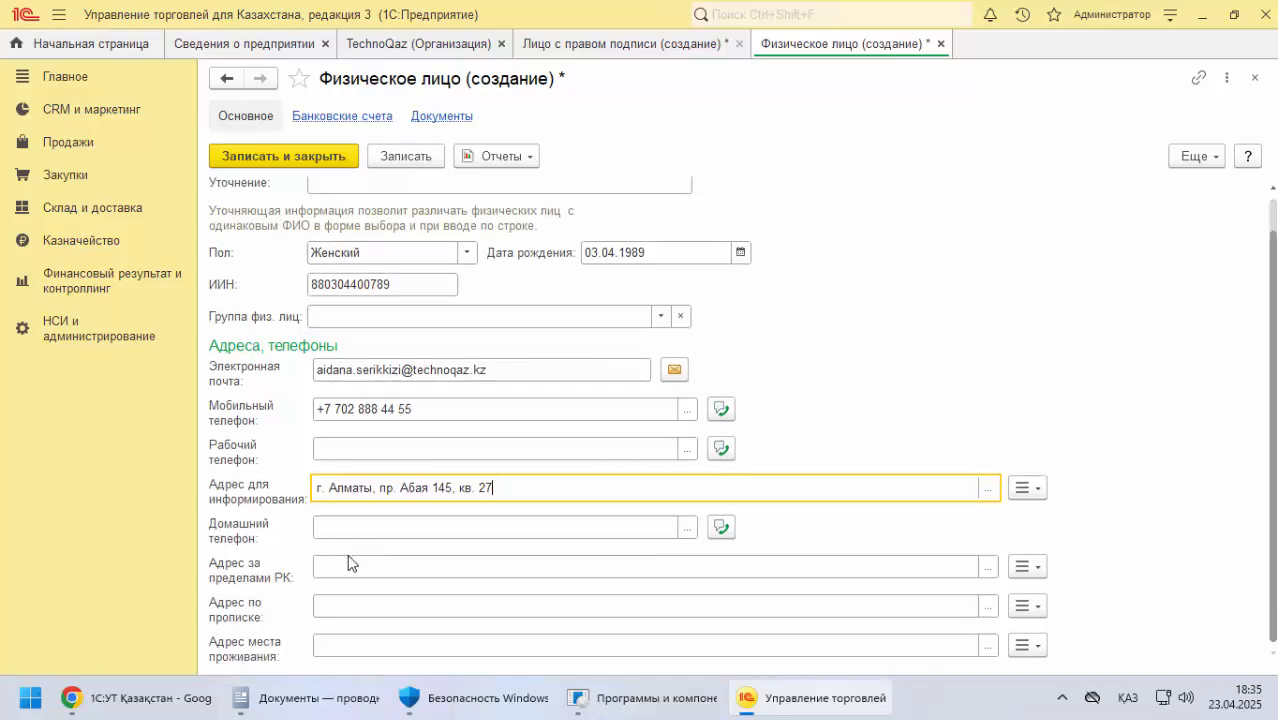
left_click(338, 527)
left_click(325, 565)
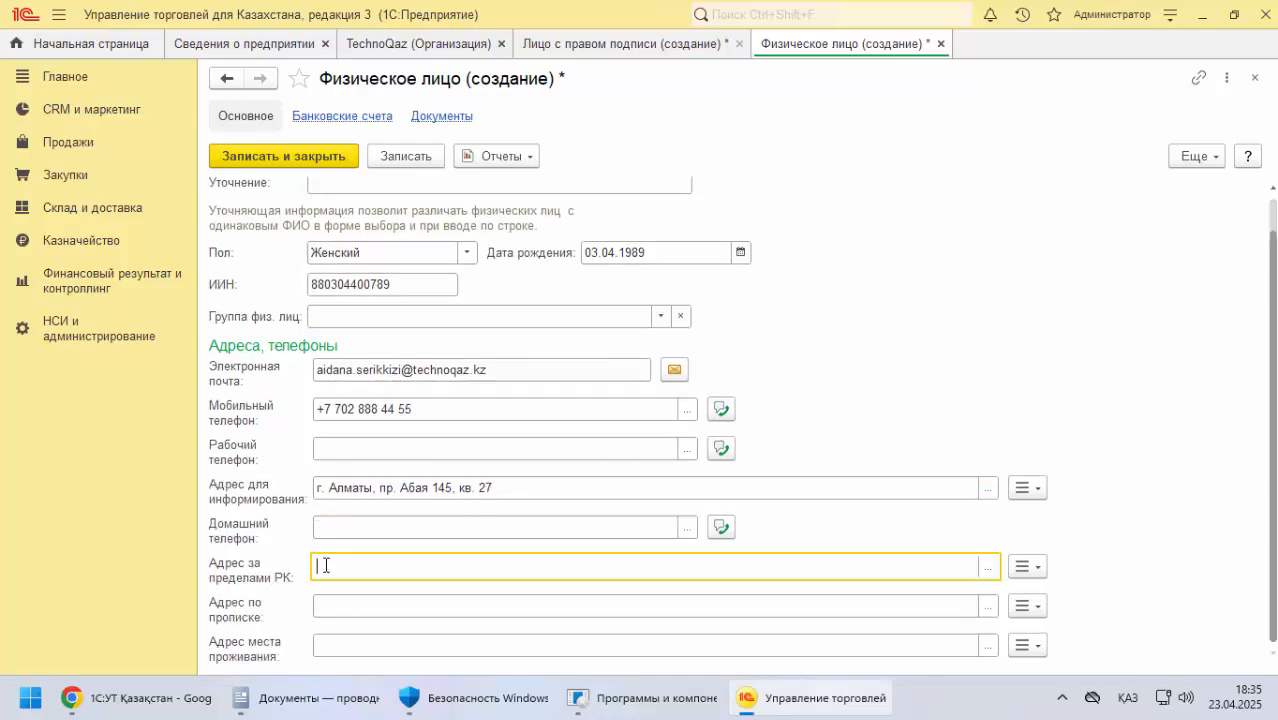
scroll(401, 326, "up", 1)
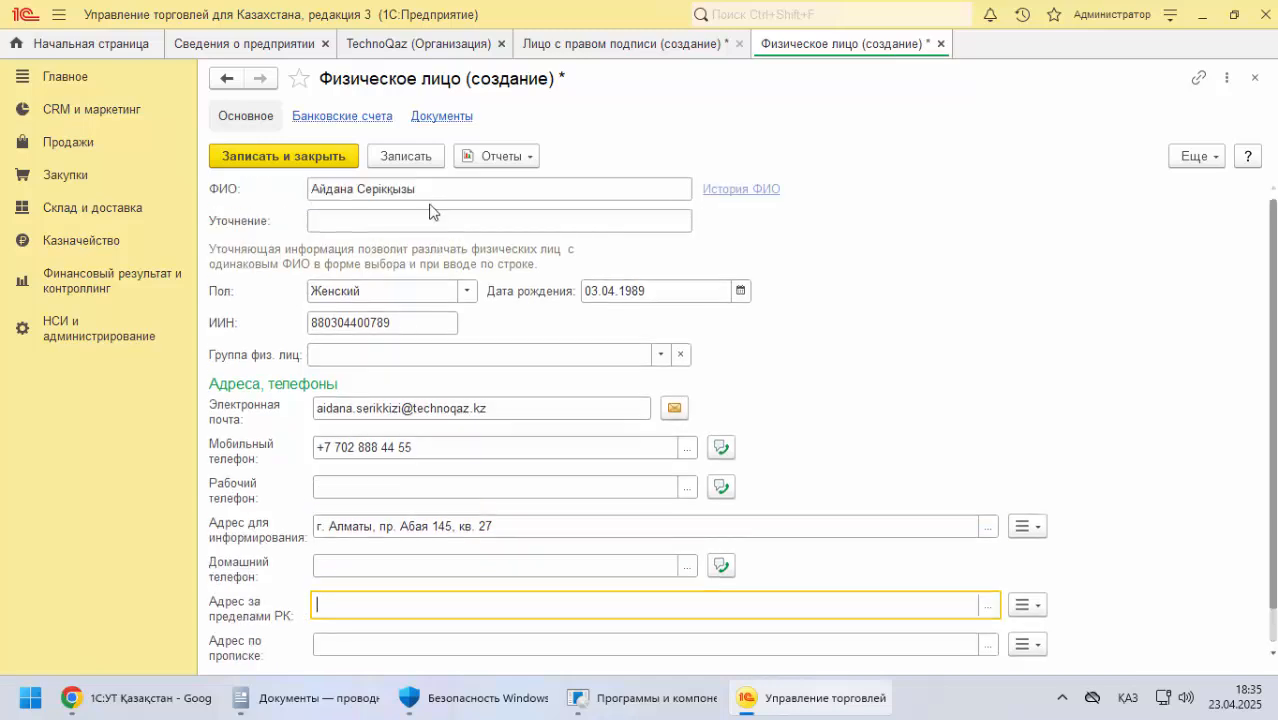
Try to save the individual's record, replace two digits of the ИИН, and try saving and closing it again
left_click(431, 160)
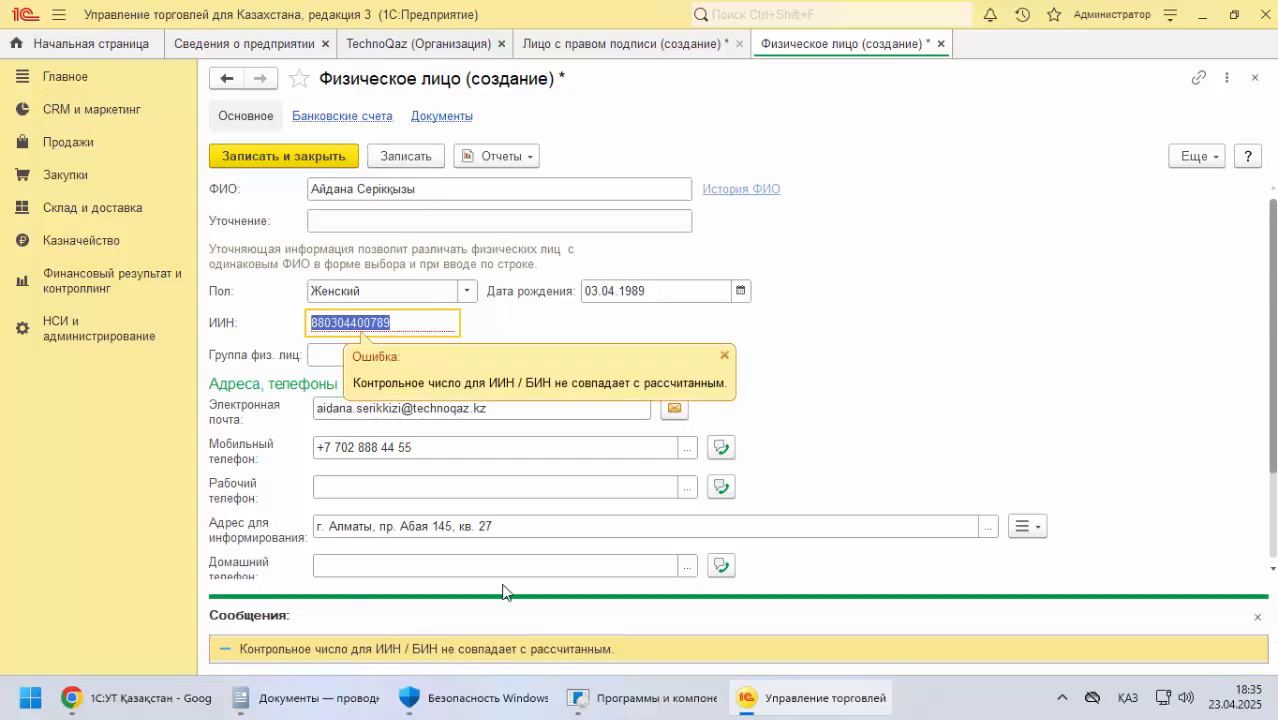
left_click(356, 323)
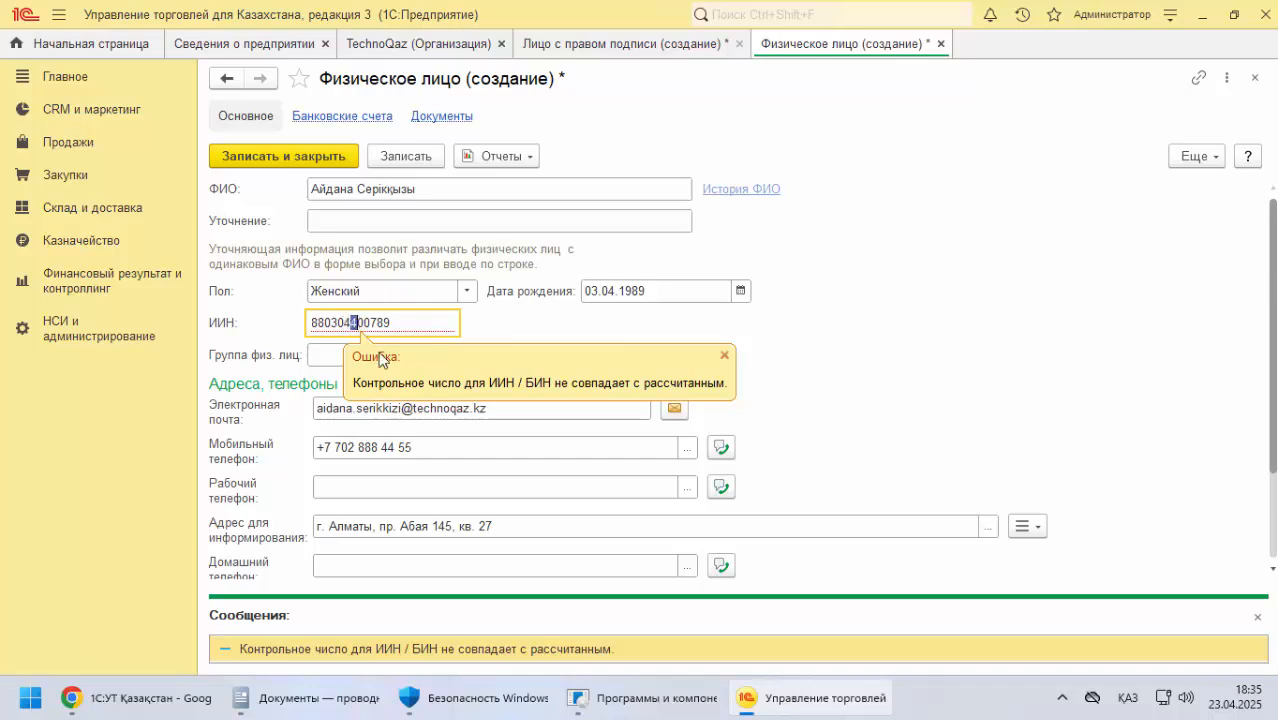
key("BackSpace")
key("BackSpace")
type("12")
left_click(313, 161)
Clear the ИИН completely and save and close the chief accountant's individual record
left_click_drag(407, 322, 309, 324)
key("BackSpace")
left_click(316, 160)
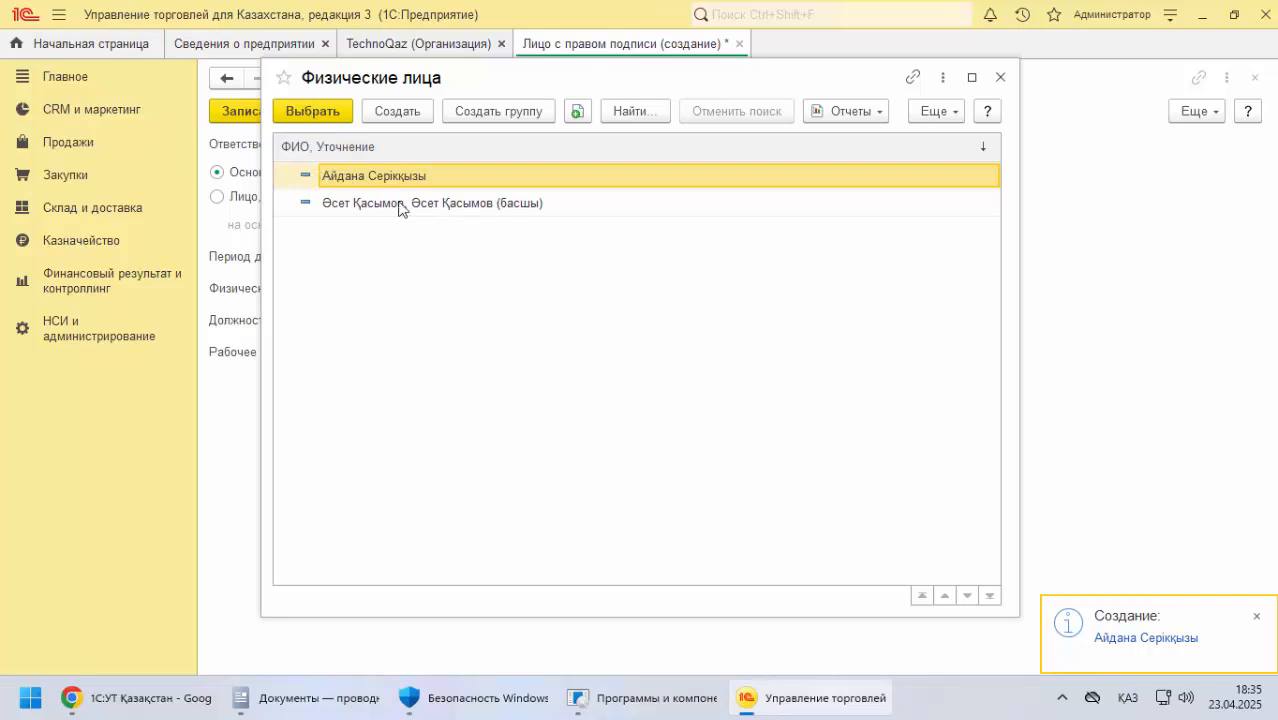
Select the chief accountant as the signatory's Физическое лицо and fill Рабочее наименование with the suggested short name
left_click(329, 116)
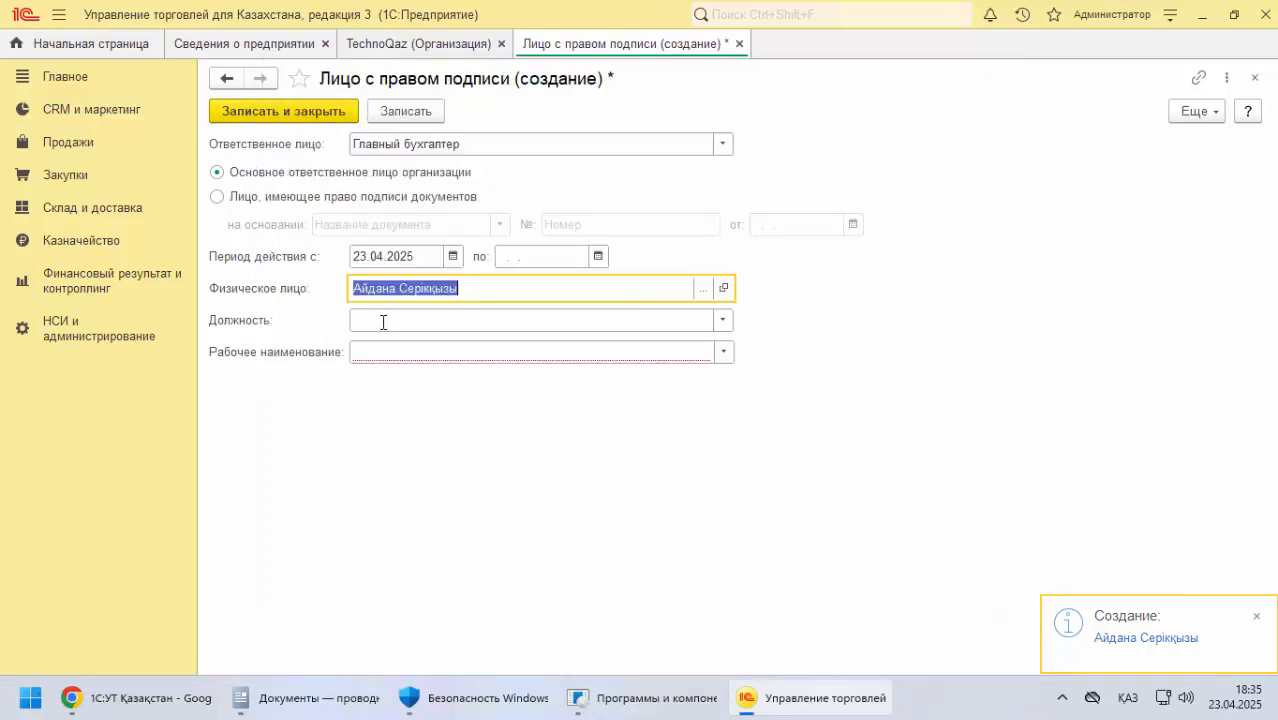
left_click(415, 355)
left_click(401, 376)
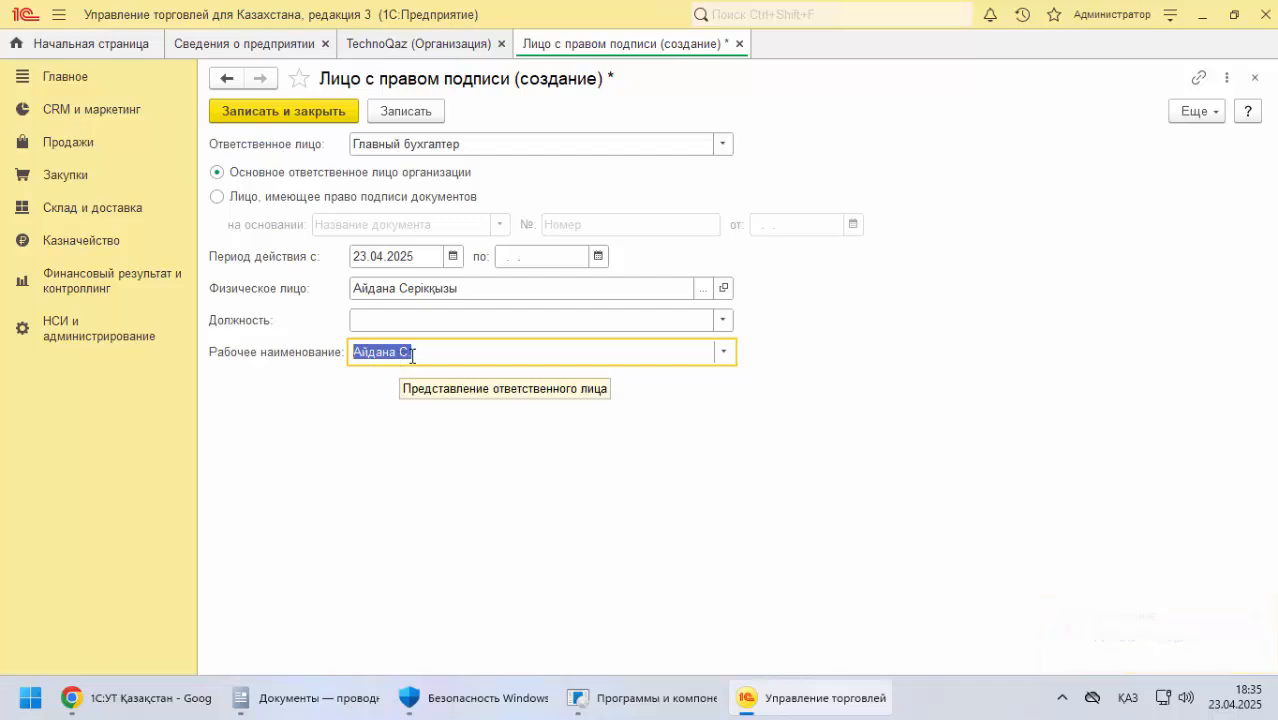
Save and close the chief accountant's signatory record, and leave the TechnoQaz organization card for the bank account setup
left_click(333, 112)
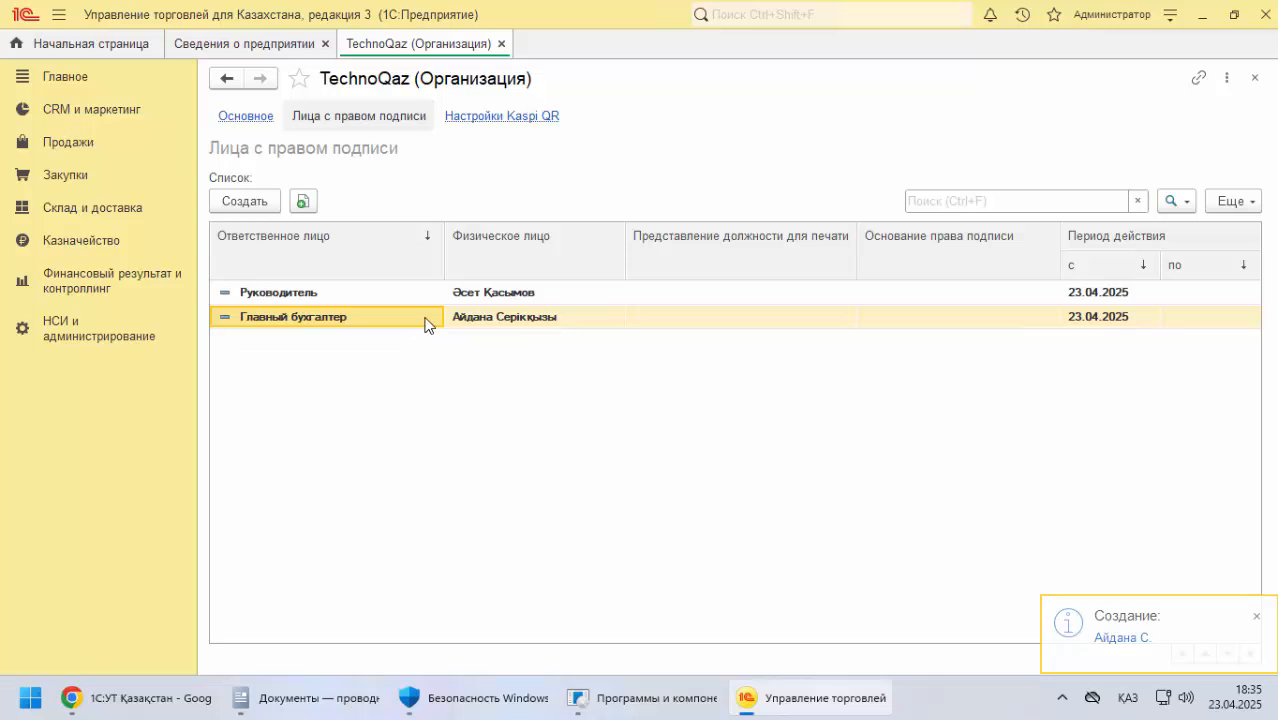
left_click(247, 117)
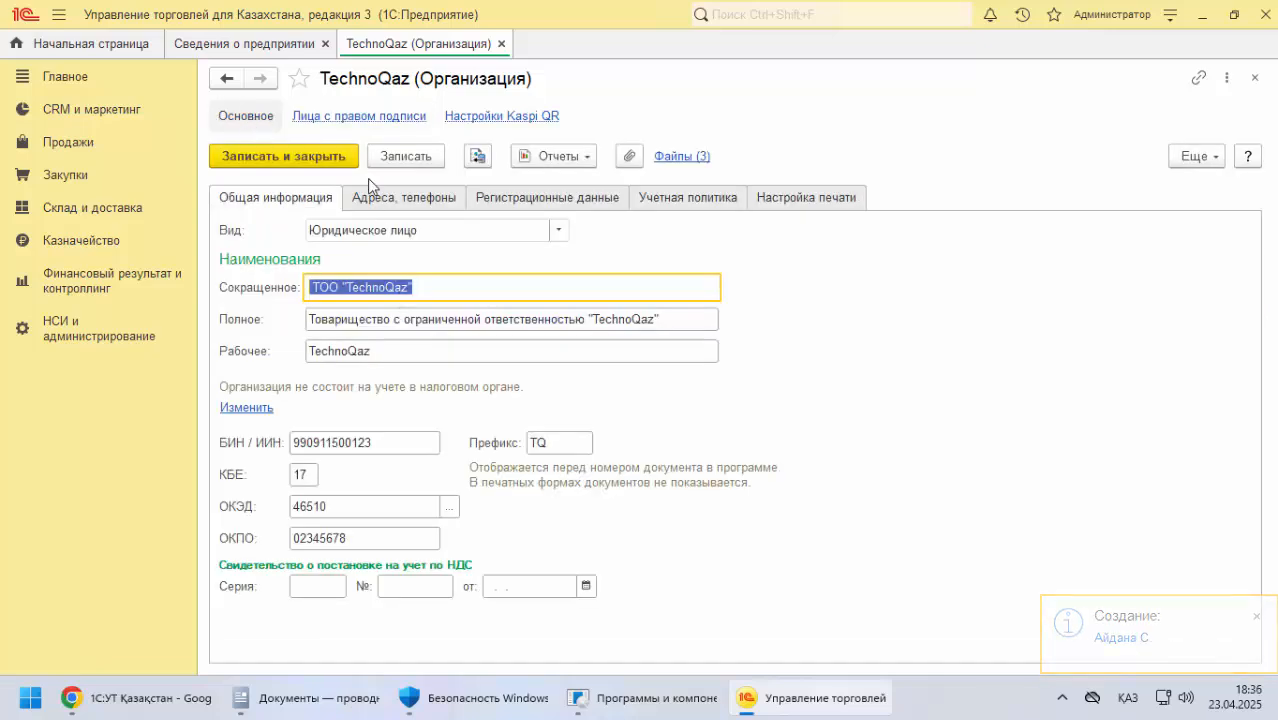
left_click(385, 117)
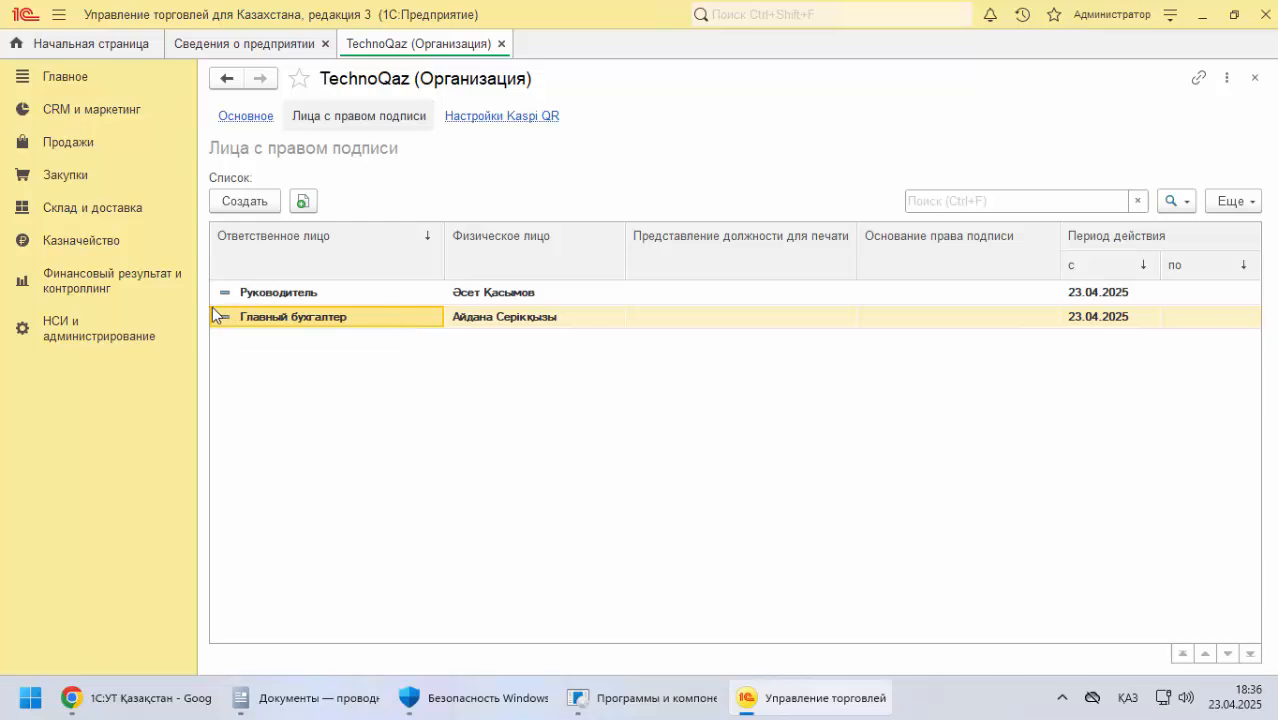
left_click(501, 44)
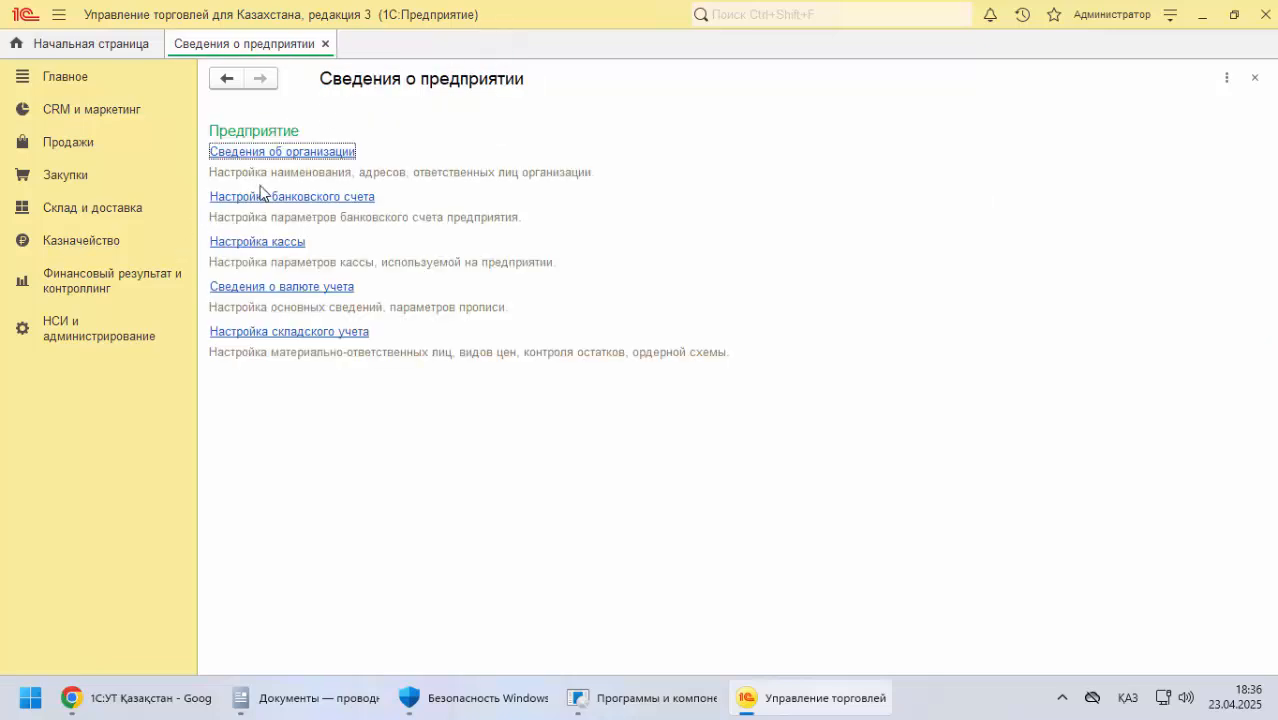
left_click(308, 202)
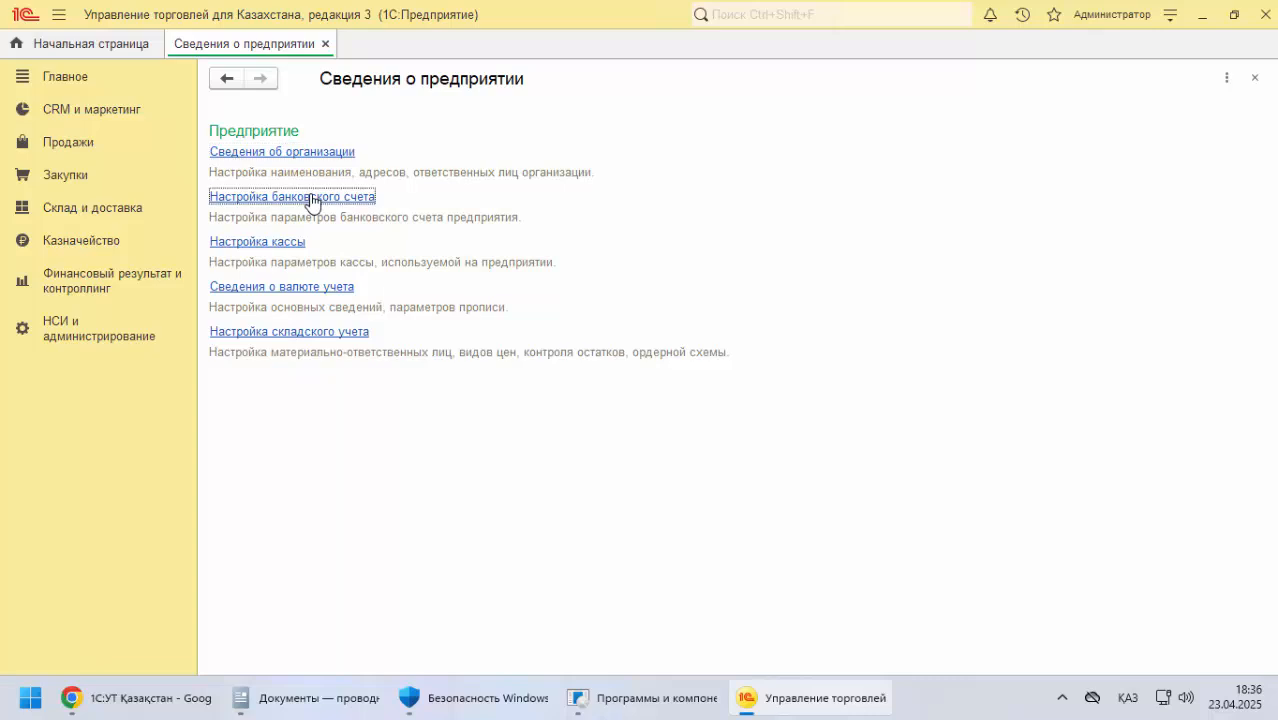
Copy the sample bank account number from the documentation into the new account's Наименование
left_click(160, 700)
scroll(430, 357, "down", 3)
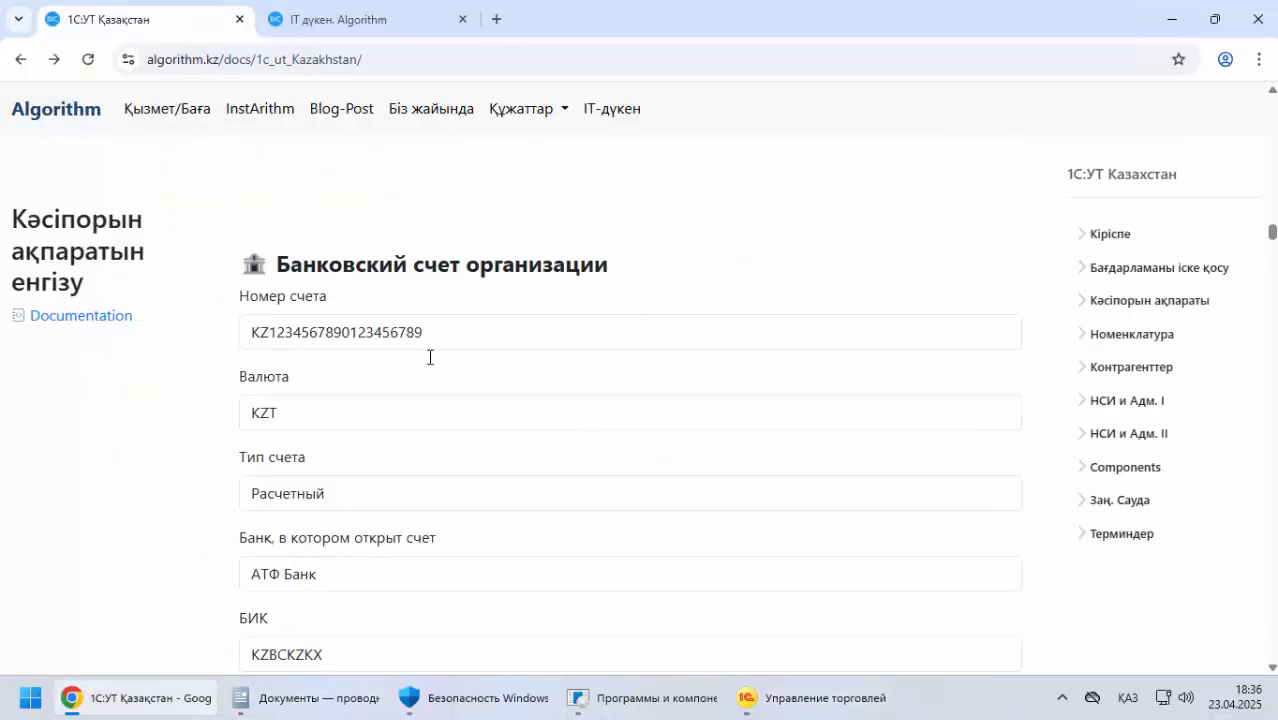
double_click(286, 330)
key("ctrl+c")
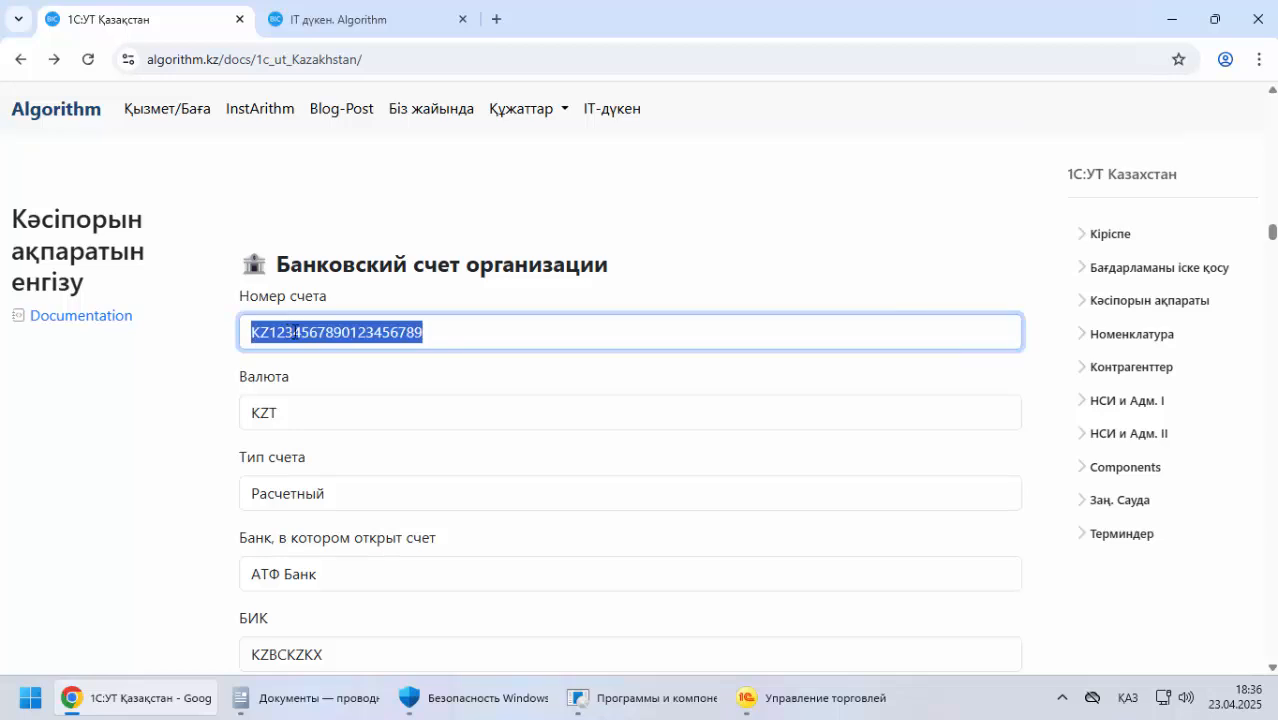
key("alt+Tab")
key("ctrl+v")
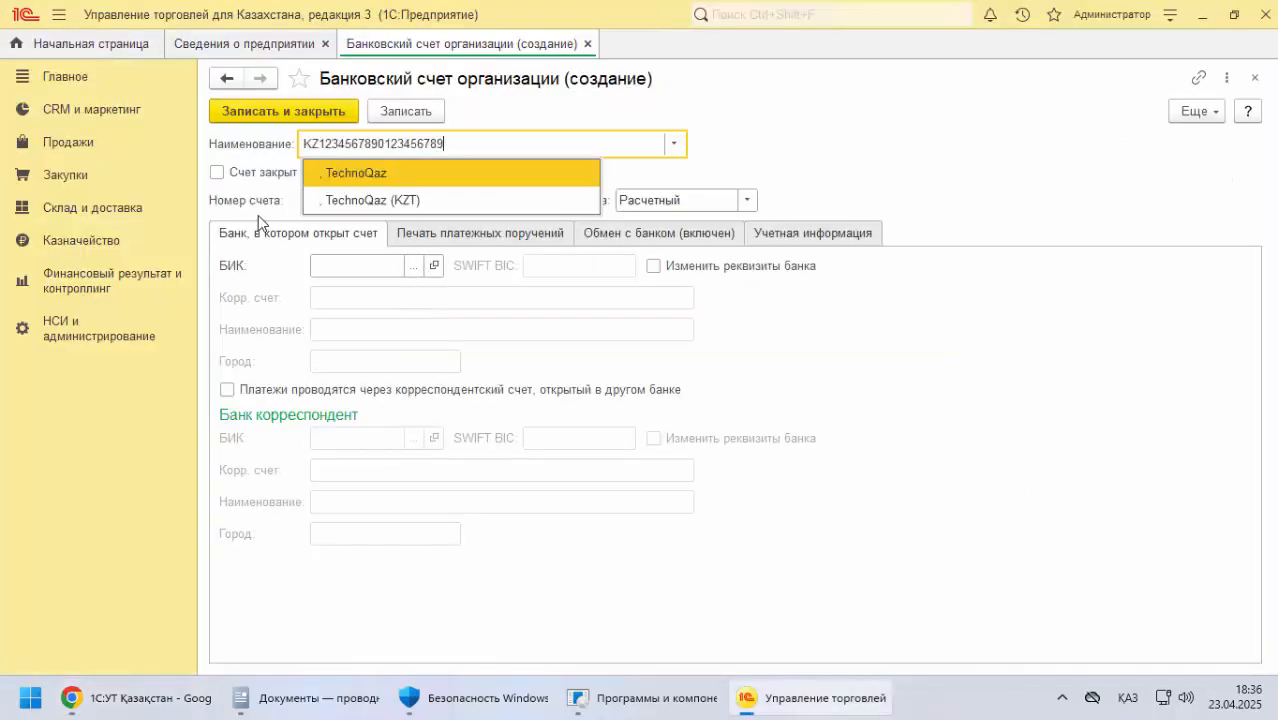
left_click(729, 160)
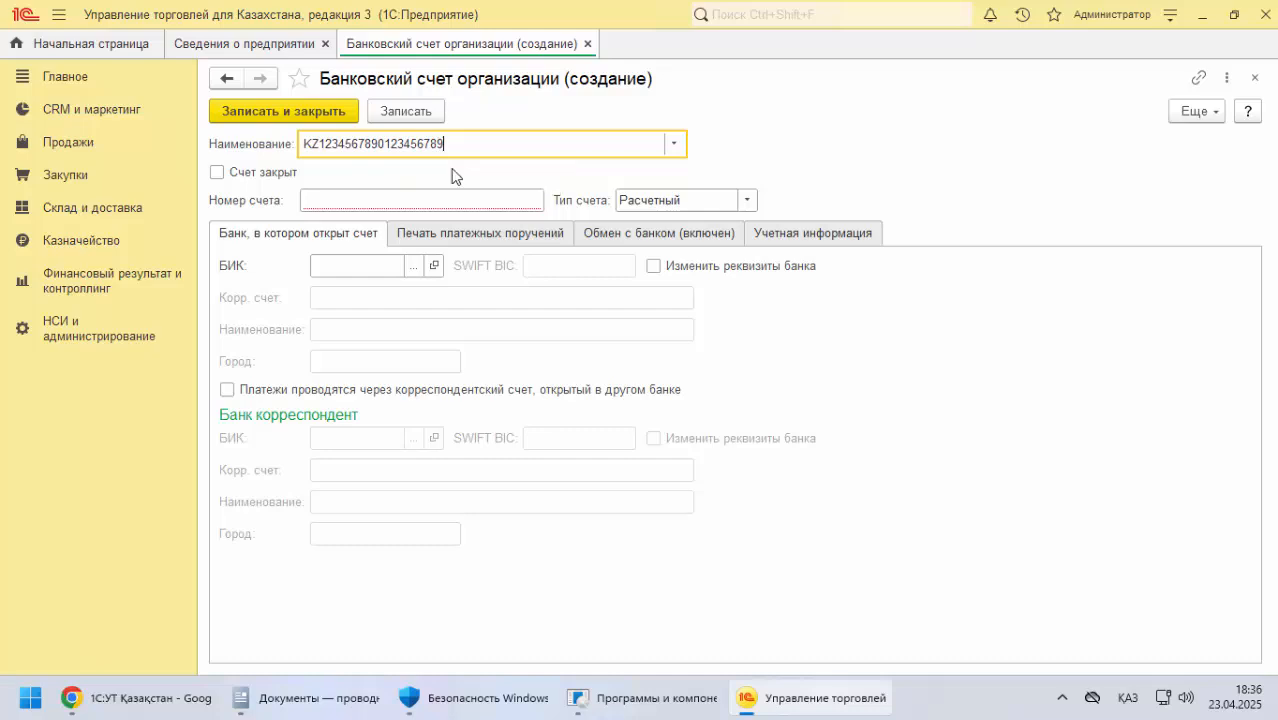
Examine the documentation's organization bank account details, from the account number through the correspondent bank
key("alt+Tab")
scroll(315, 365, "down", 3)
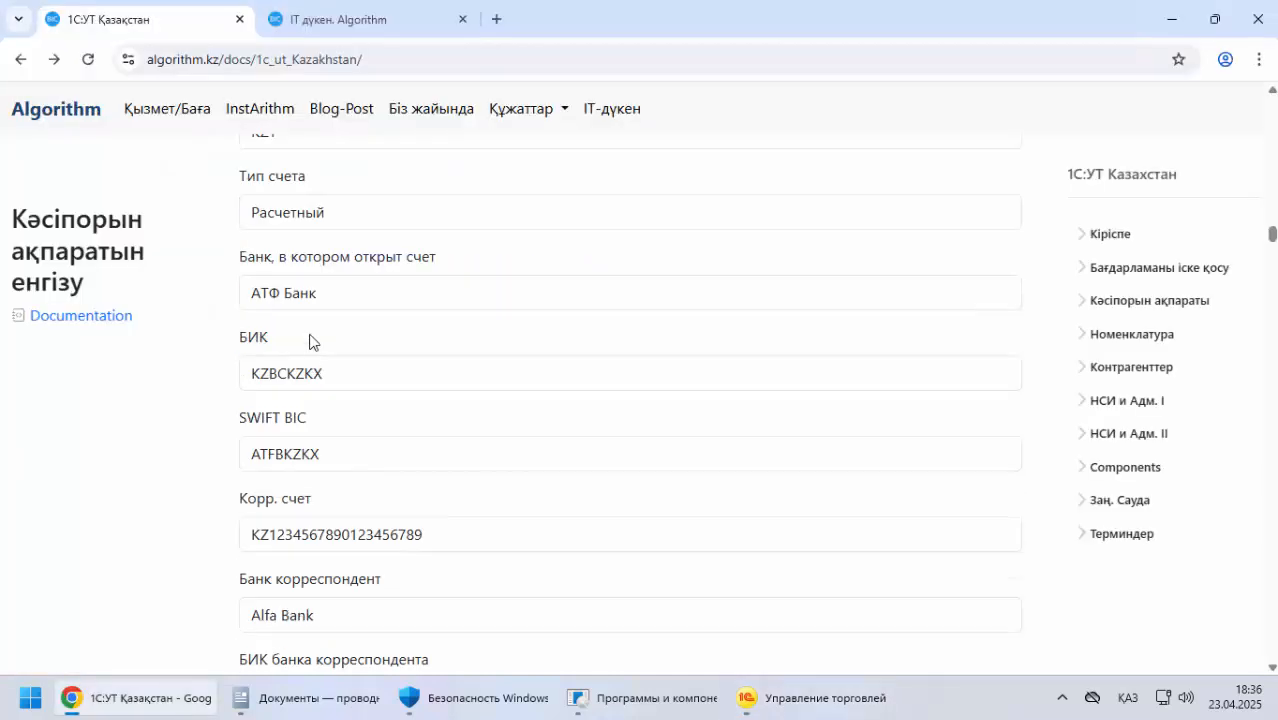
scroll(309, 342, "up", 2)
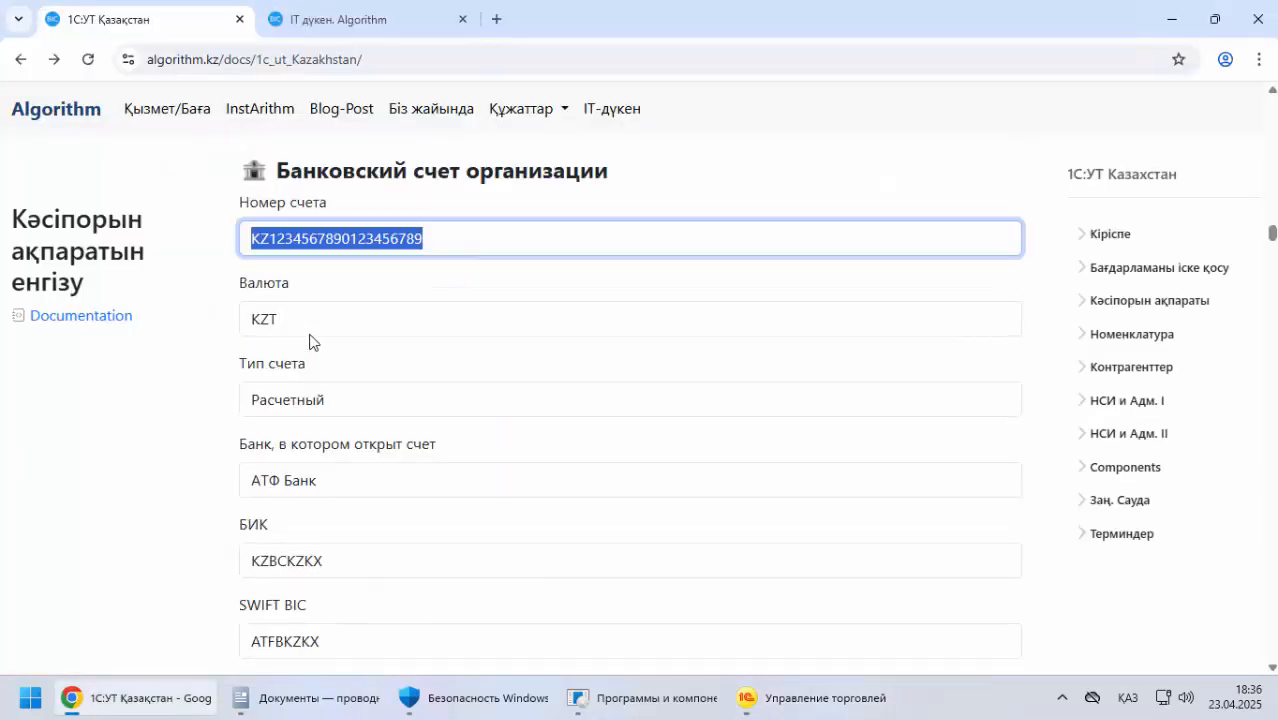
scroll(310, 338, "down", 2)
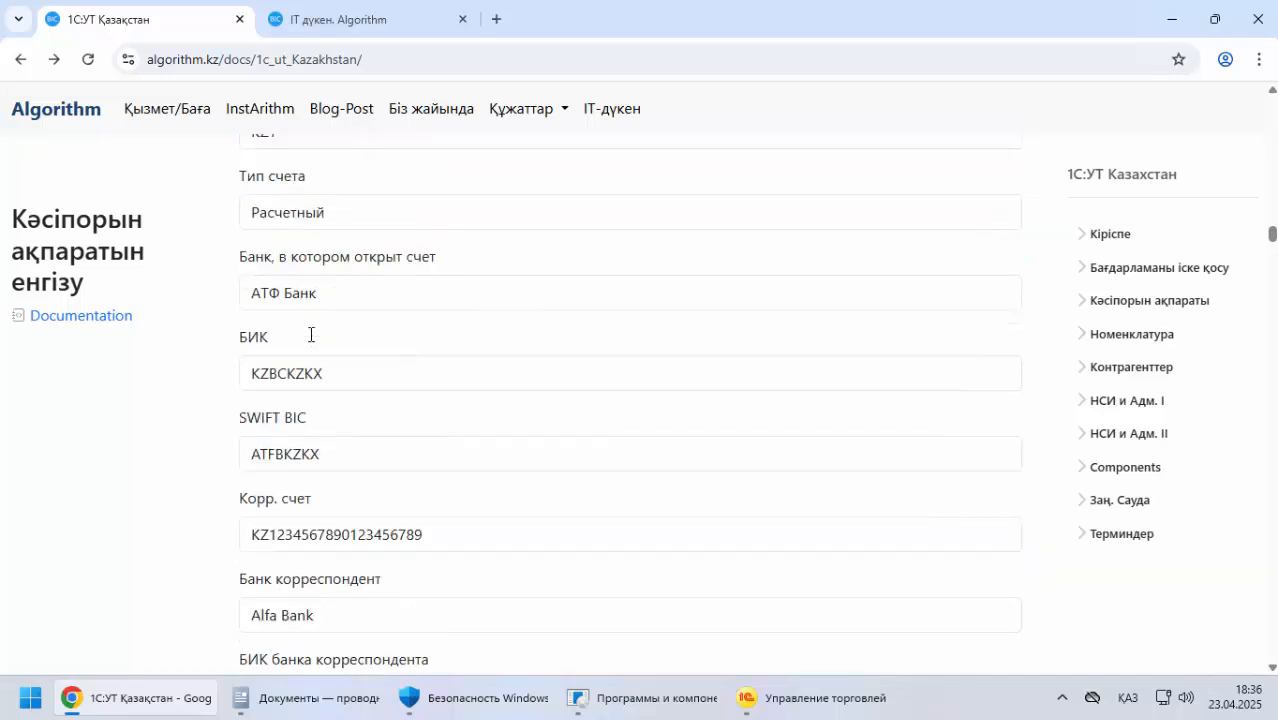
scroll(310, 336, "down", 2)
left_click_drag(338, 440, 214, 432)
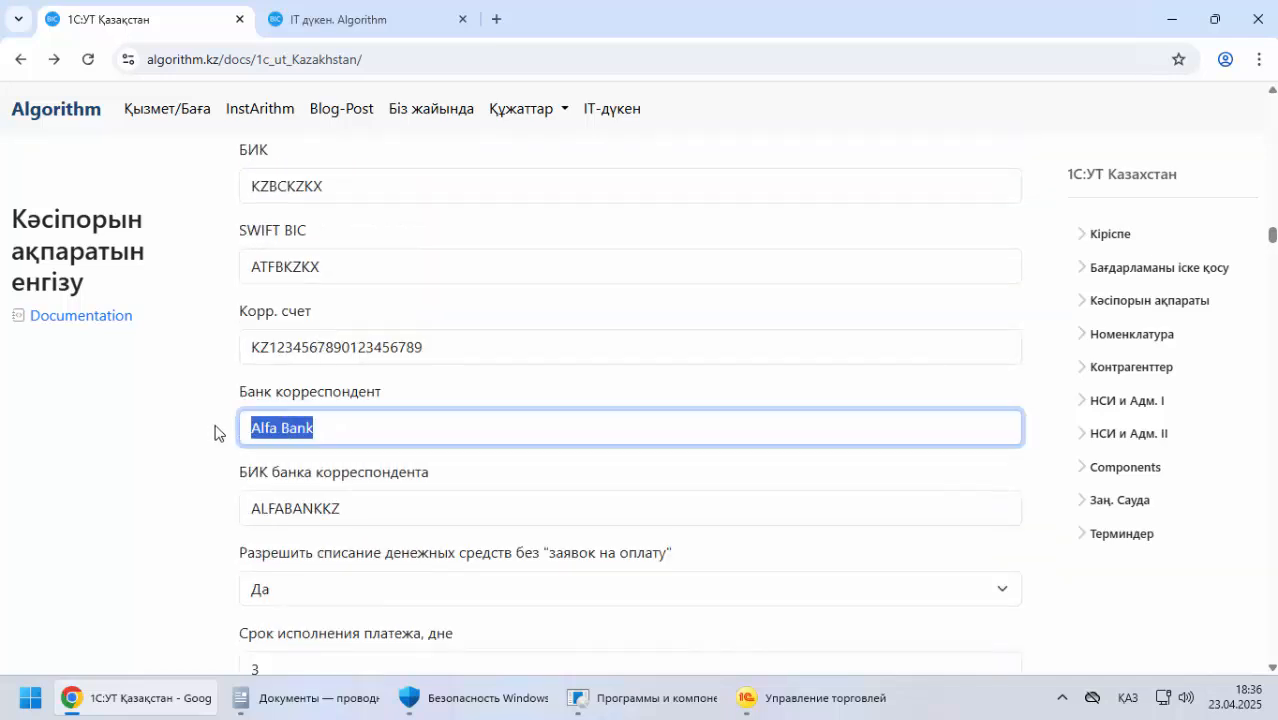
scroll(320, 410, "up", 2)
key("alt+Tab")
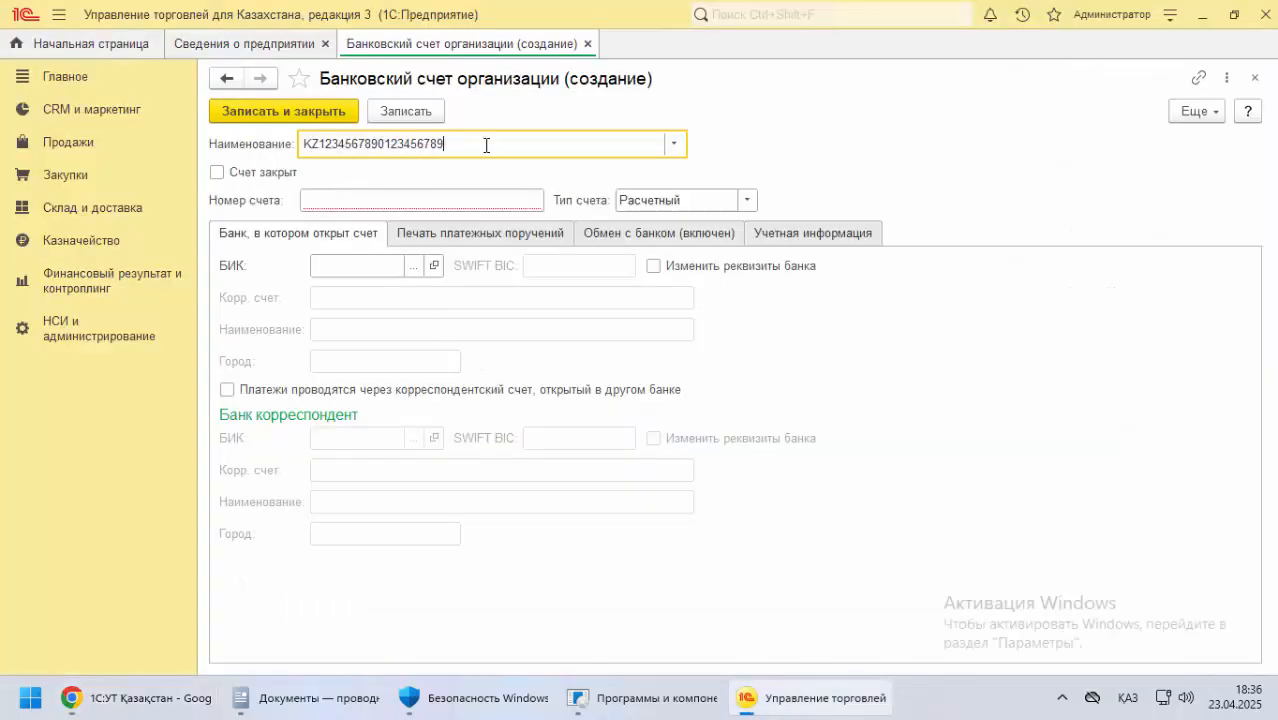
Replace the bank account's Наименование with "Счет организаций"
left_click_drag(485, 143, 278, 145)
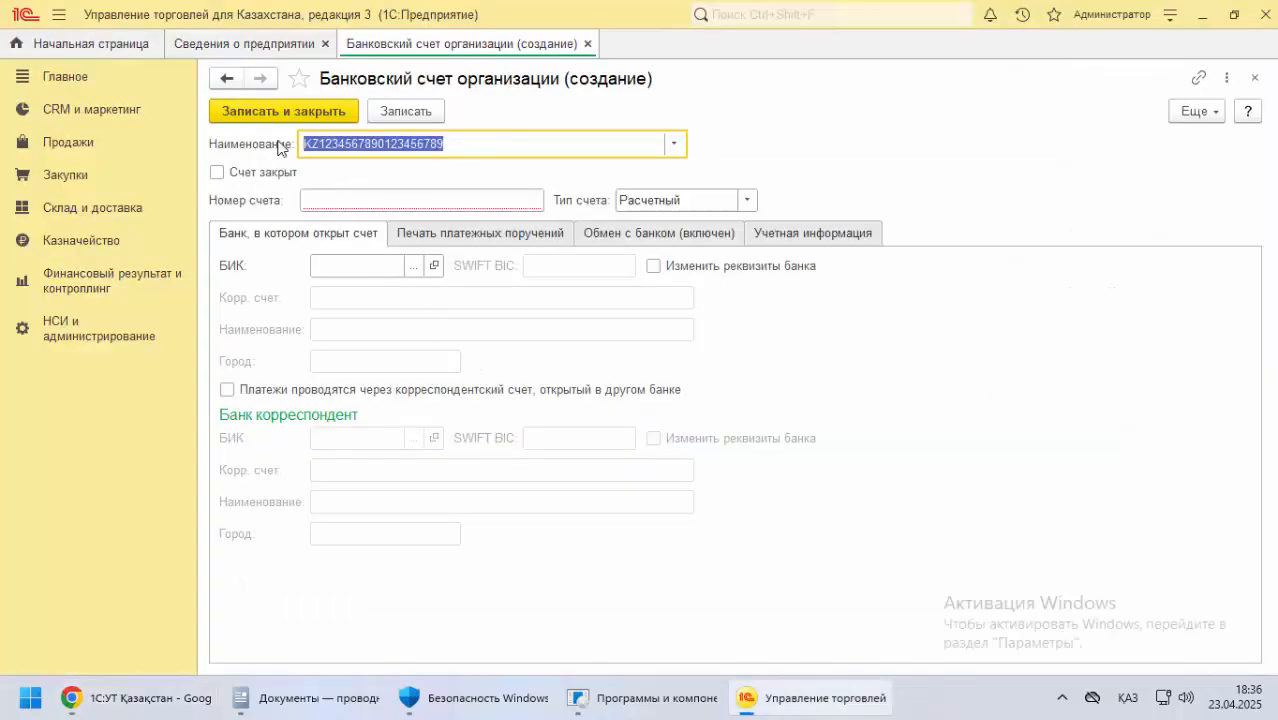
key("BackSpace")
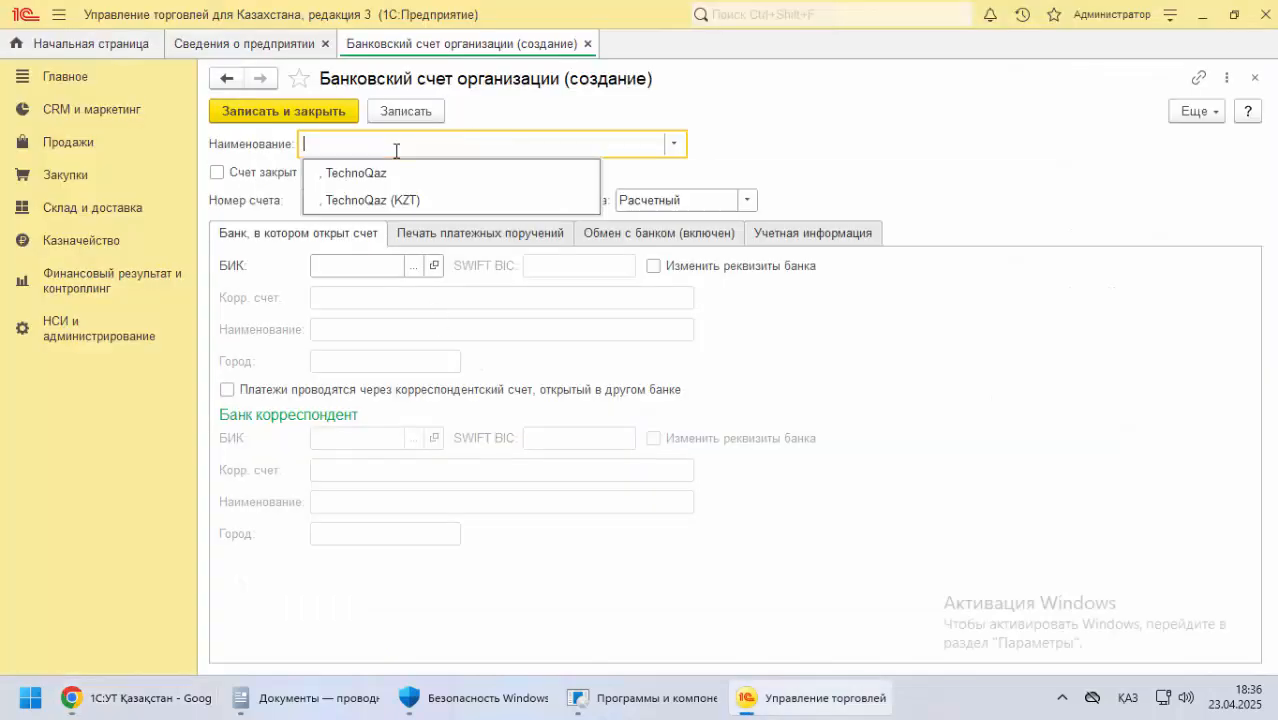
left_click(325, 78)
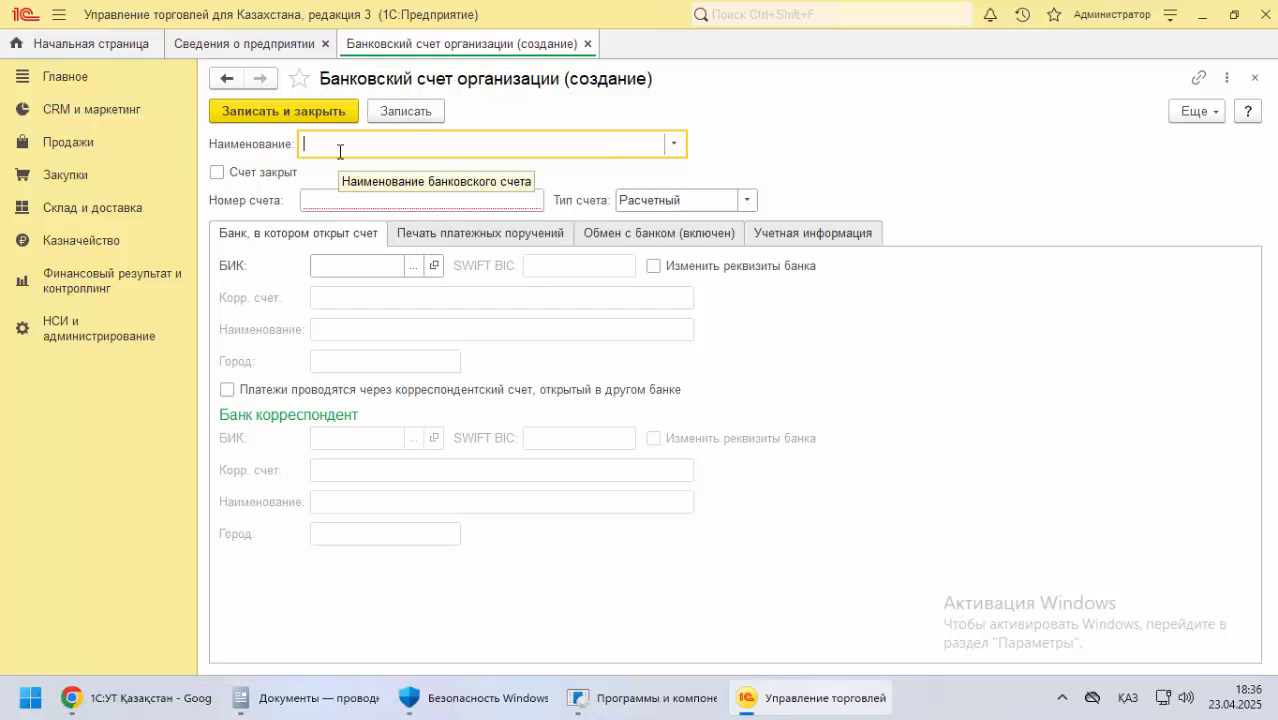
type("Счет ор")
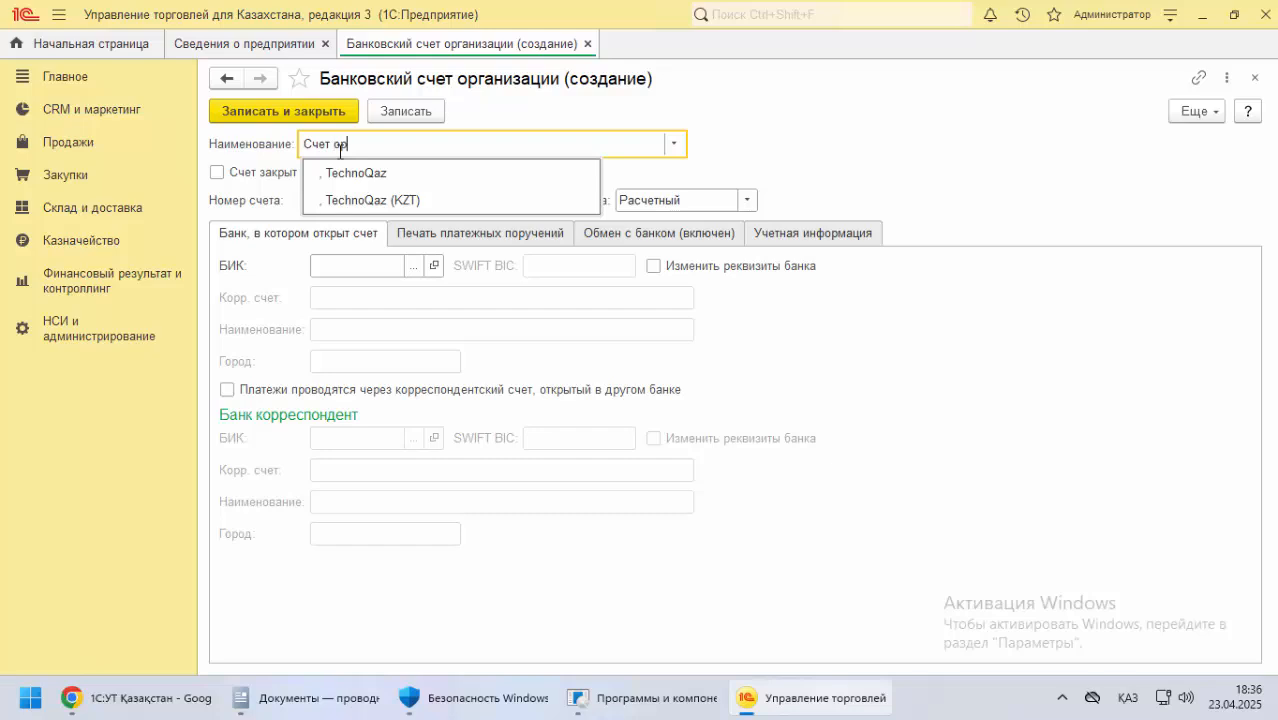
type("ганизаций")
left_click(786, 144)
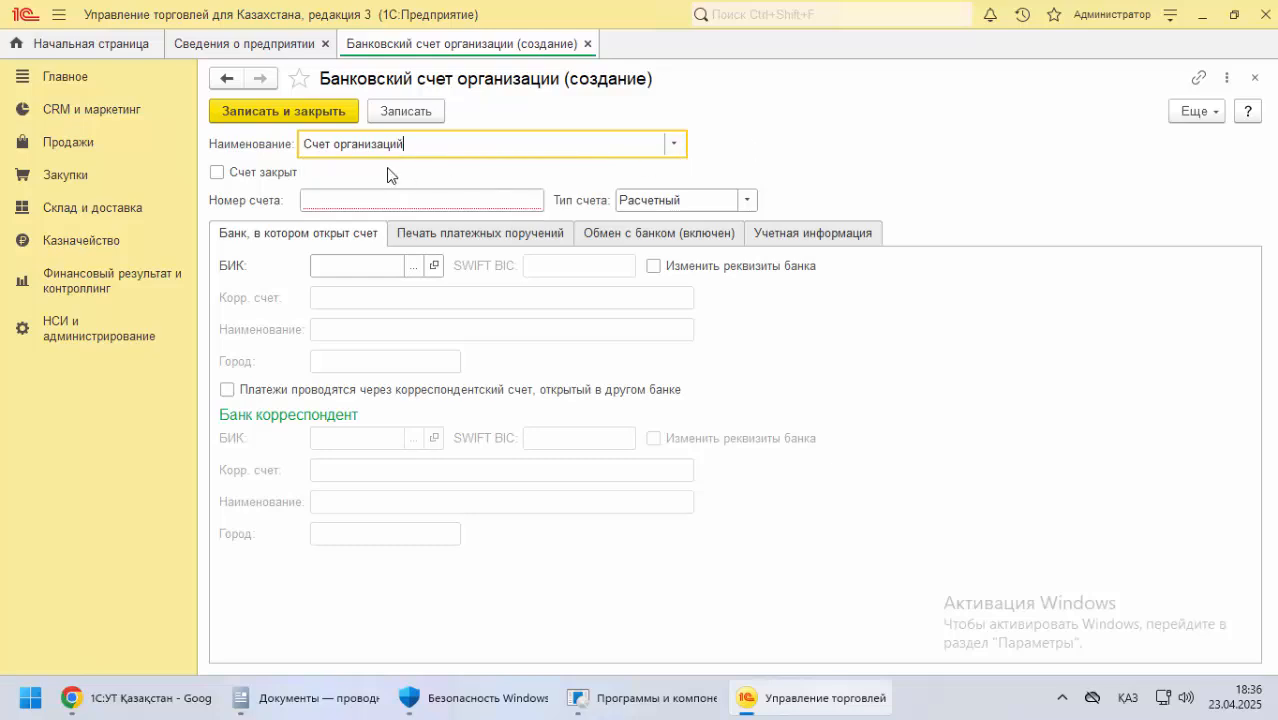
Copy the bank account number from the documentation into Номер счета
left_click(323, 202)
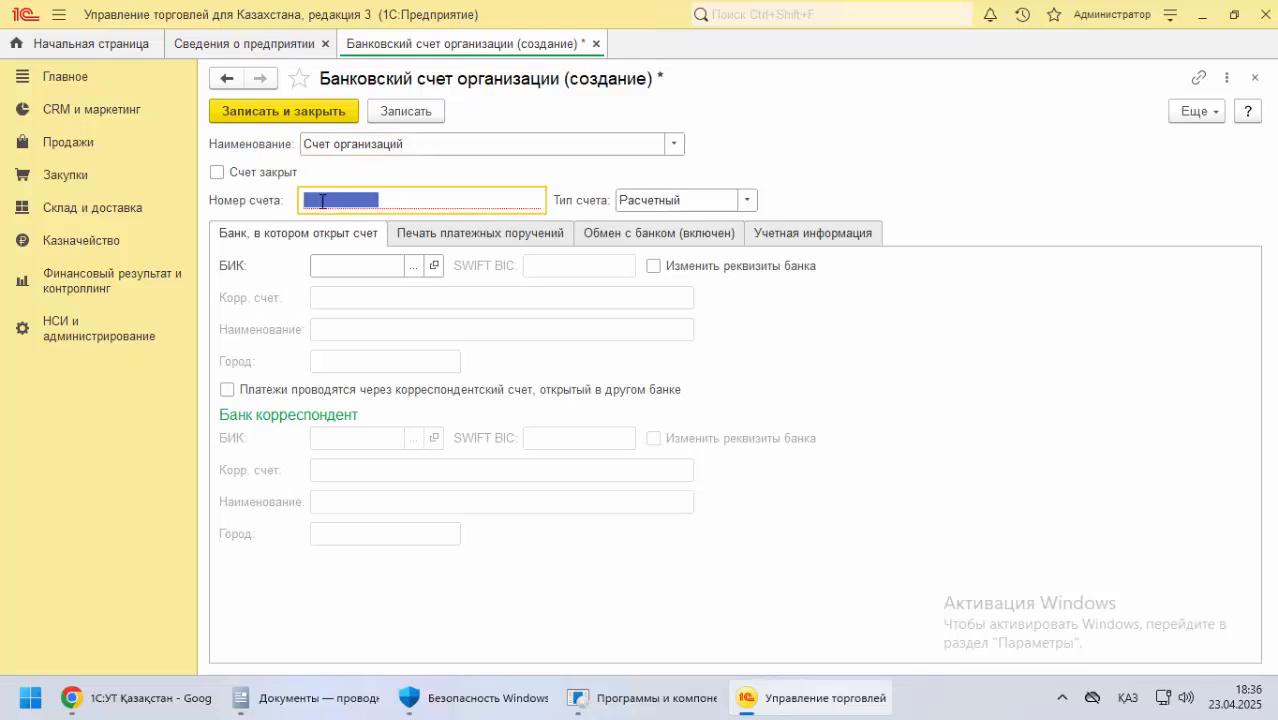
key("alt+Tab")
scroll(310, 255, "up", 2)
left_click(332, 227)
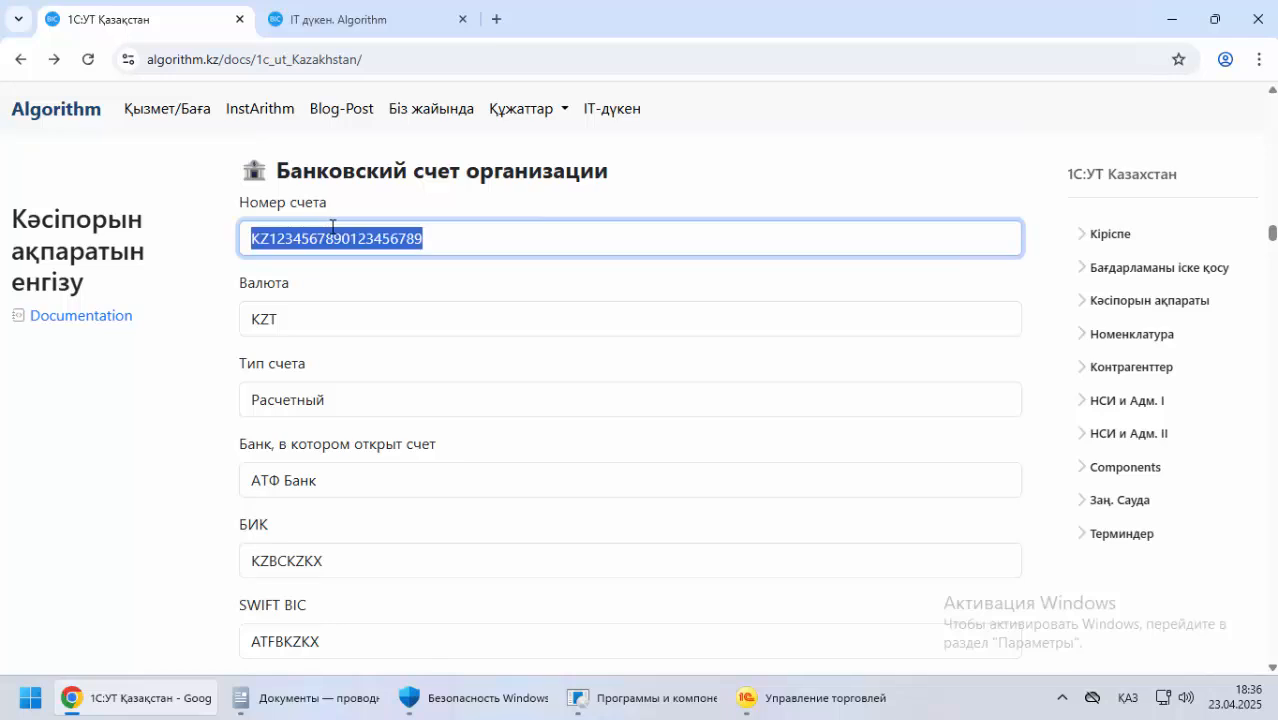
key("ctrl+c")
key("alt+Tab")
key("ctrl+v")
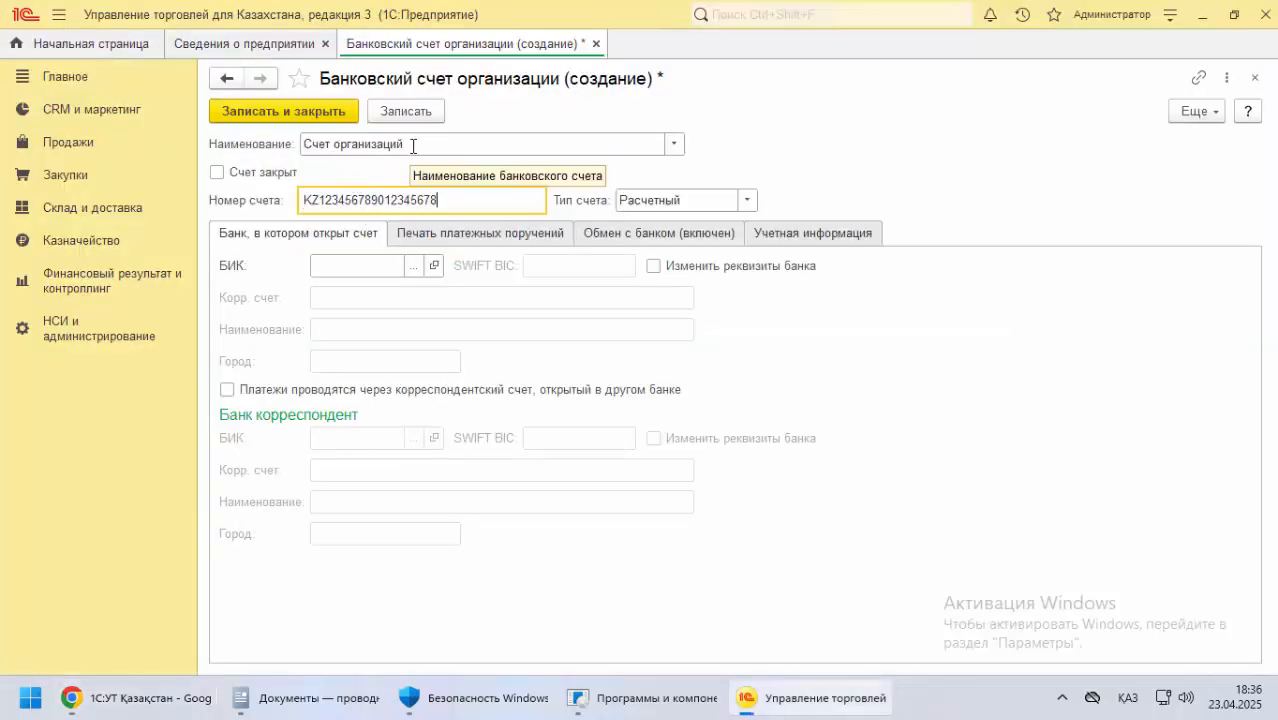
Rename the bank account as "АТФ Банк (счет орг)", copying the bank's name from the documentation
left_click(268, 151)
key("alt+Tab")
scroll(260, 476, "down", 2)
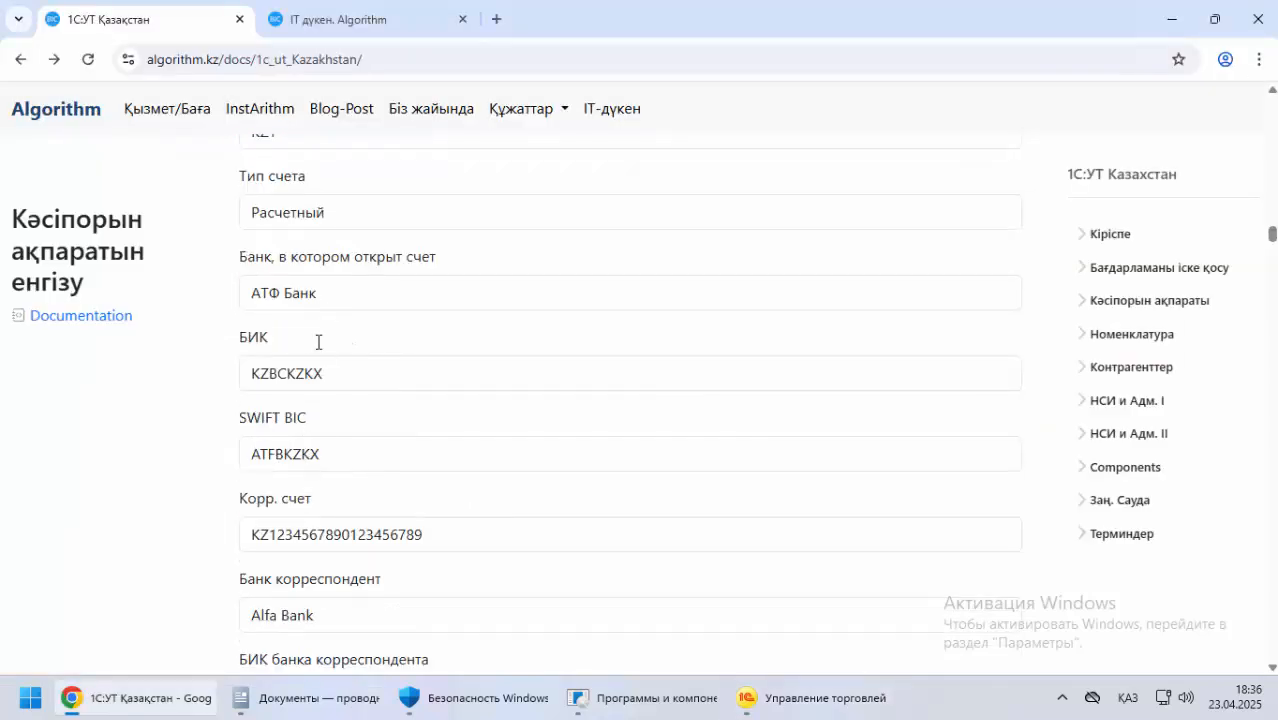
left_click(318, 300)
left_click_drag(330, 292, 220, 291)
key("ctrl+c")
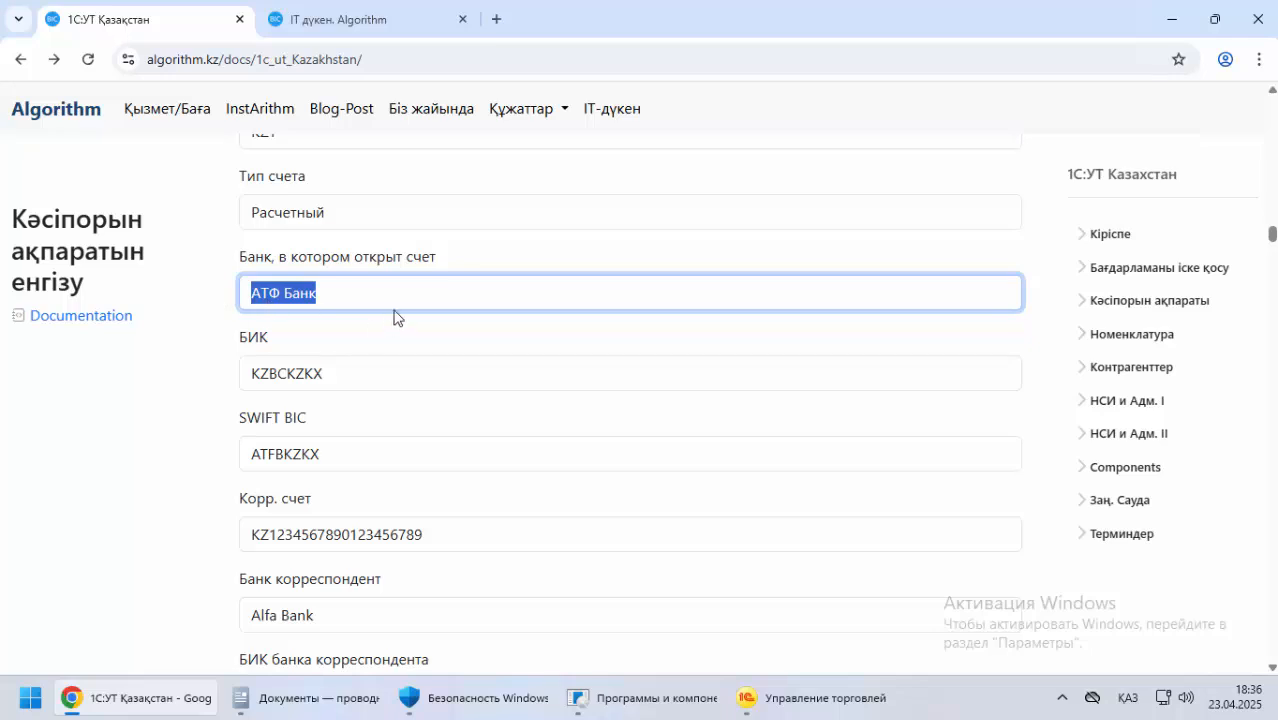
key("alt+Tab")
key("ctrl+v")
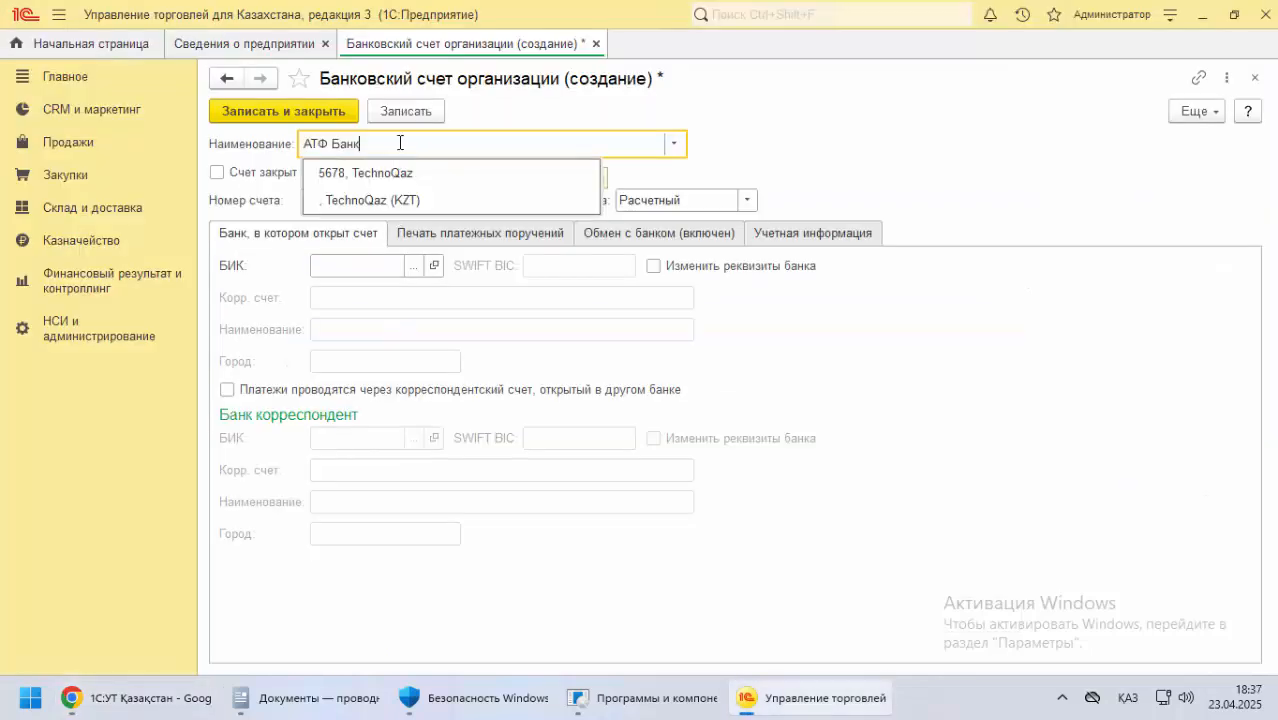
type("Ұ")
key("alt+shift")
type("счет орг)")
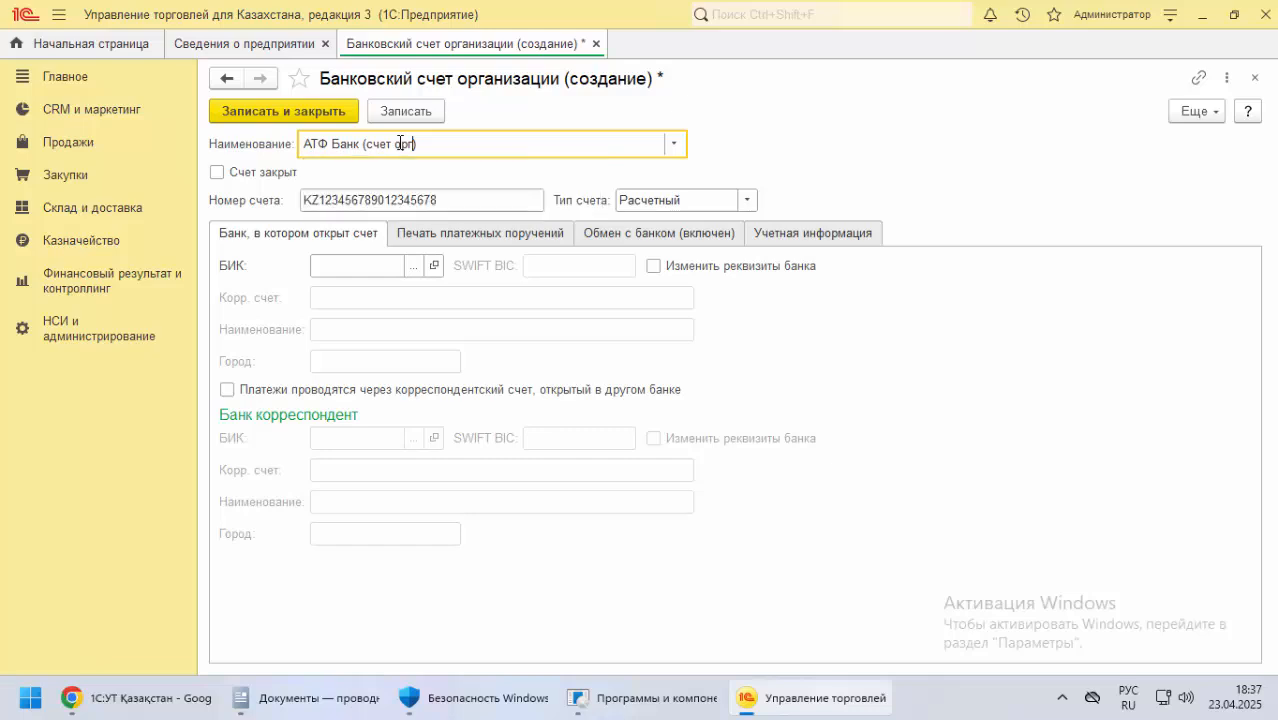
Copy the БИК KZBCKZKX from the documentation into the БИК of the bank where the account is held
left_click(352, 262)
key("alt+Tab")
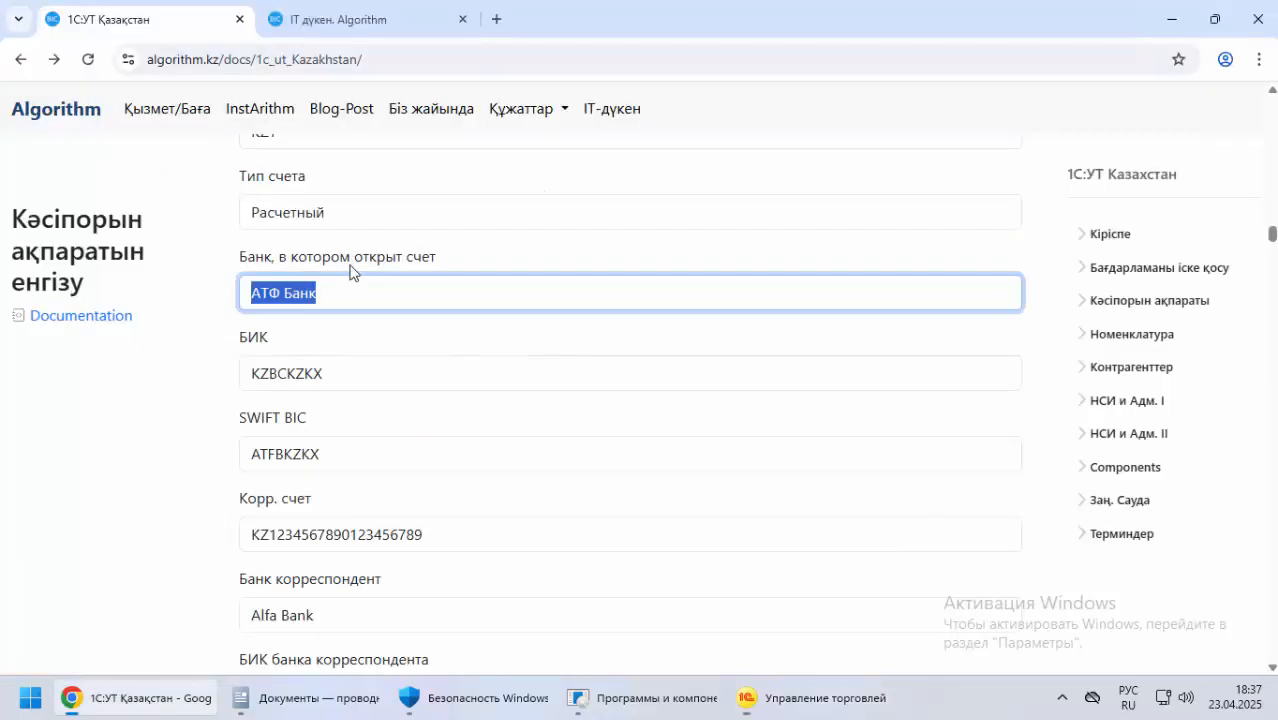
double_click(270, 380)
key("ctrl+c")
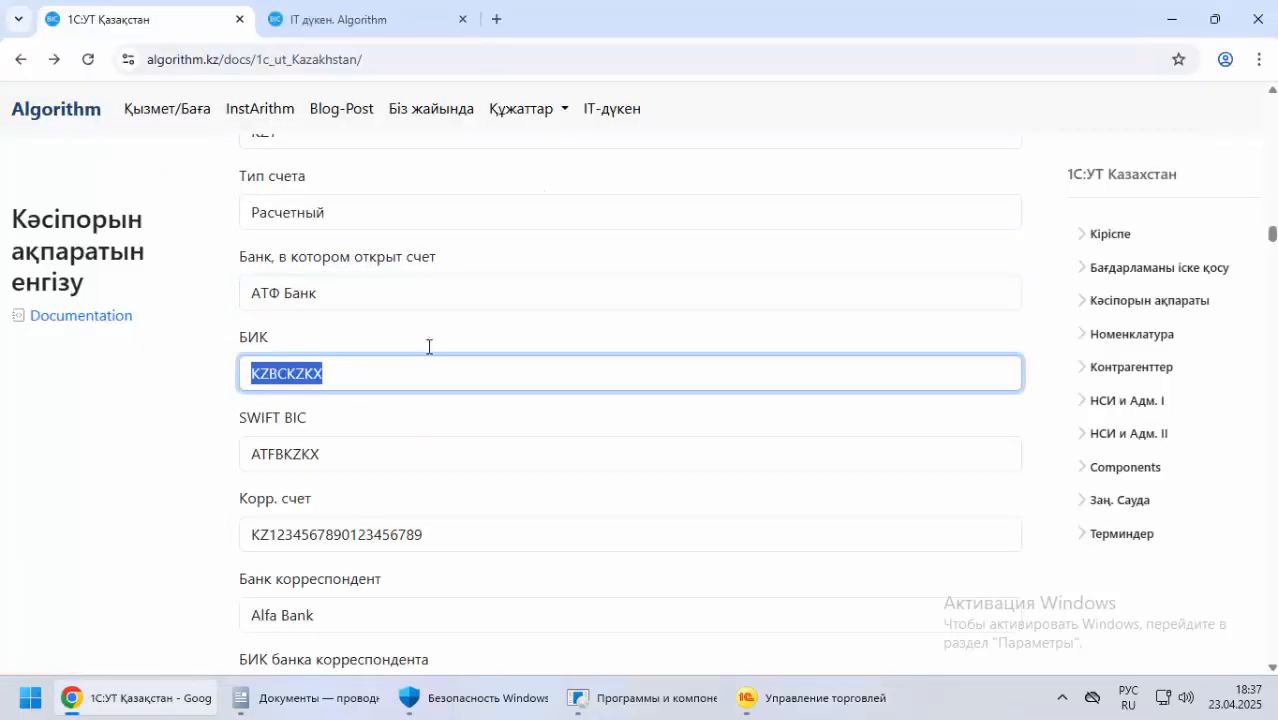
key("alt+Tab")
key("ctrl+v")
key("alt+Tab")
key("alt+Tab")
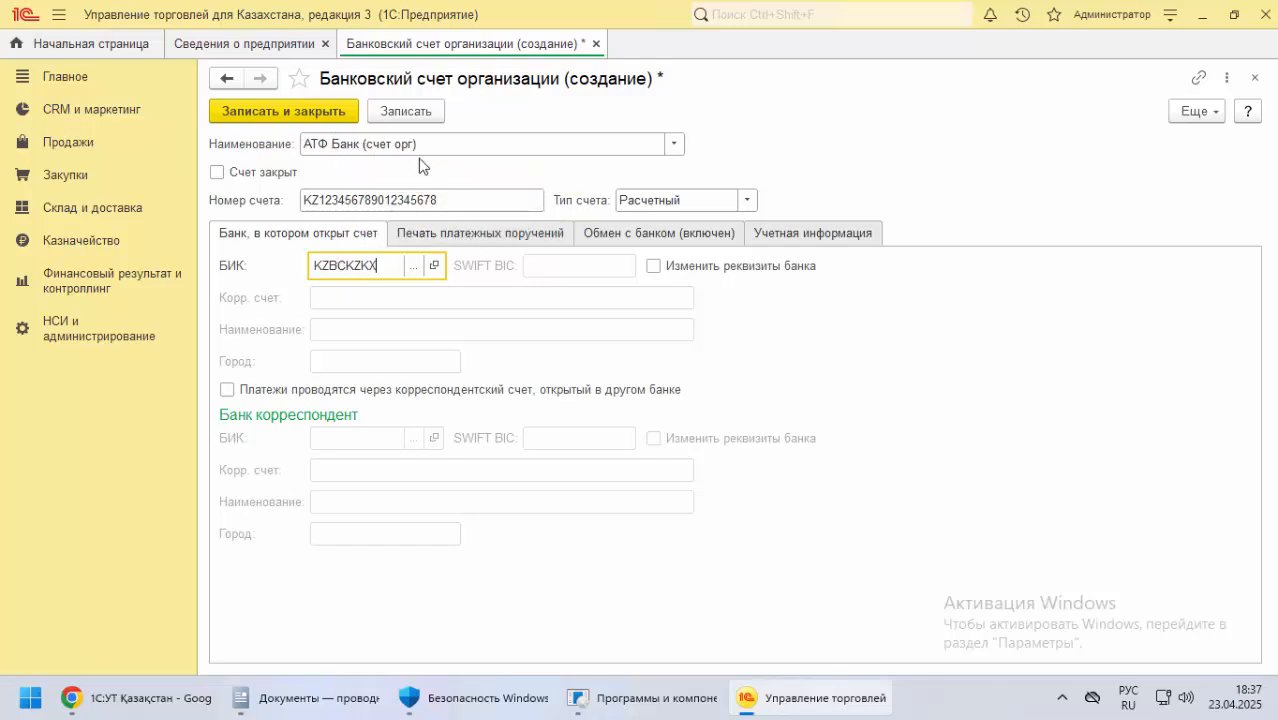
Save and close the bank account, choosing to continue with the entered БИК instead of picking a bank from the classifier
left_click(403, 112)
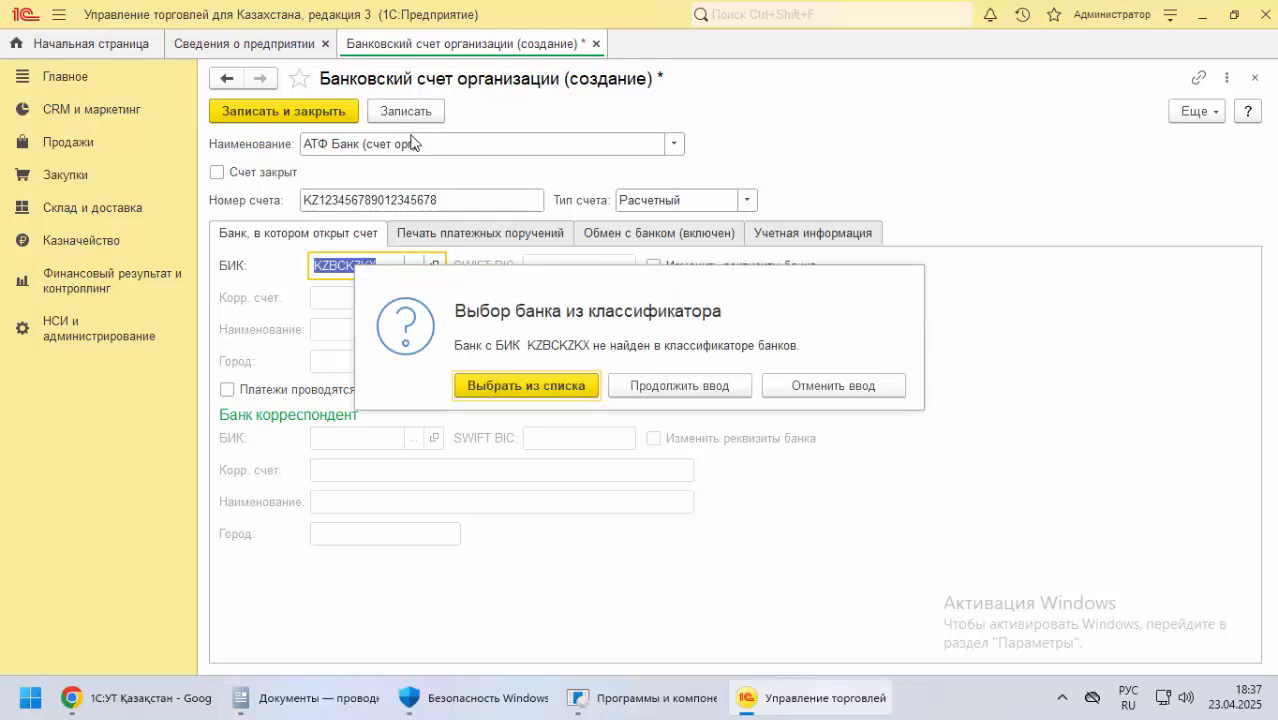
left_click(654, 389)
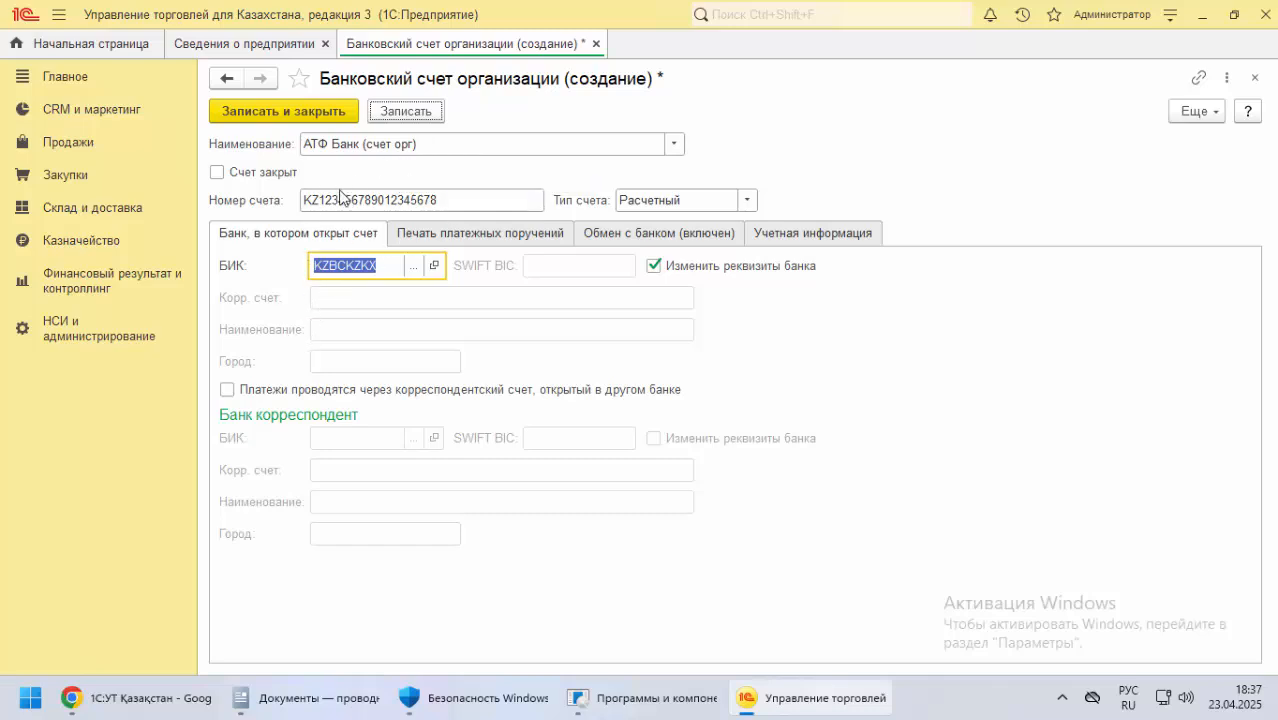
left_click(330, 118)
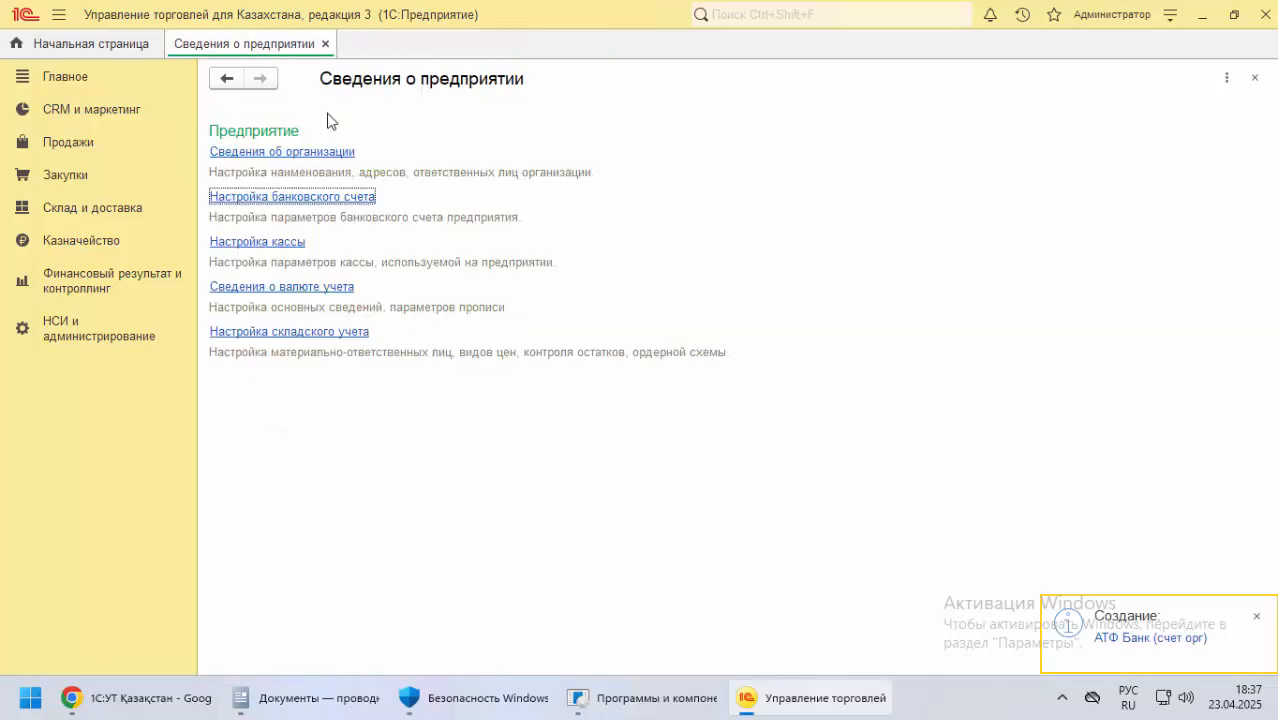
Create a new organization cash desk and name it "Негізгі касса", copying the name from the documentation's cash desk section
left_click(282, 246)
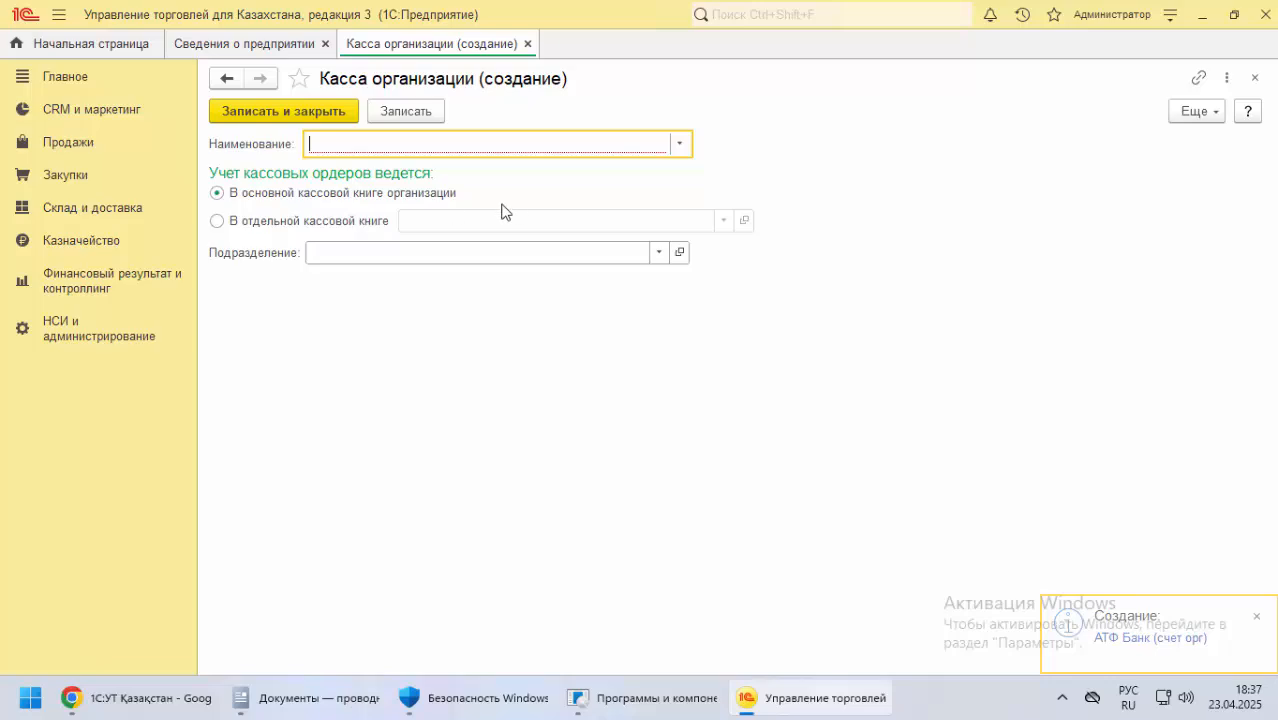
key("alt+Tab")
scroll(194, 350, "down", 8)
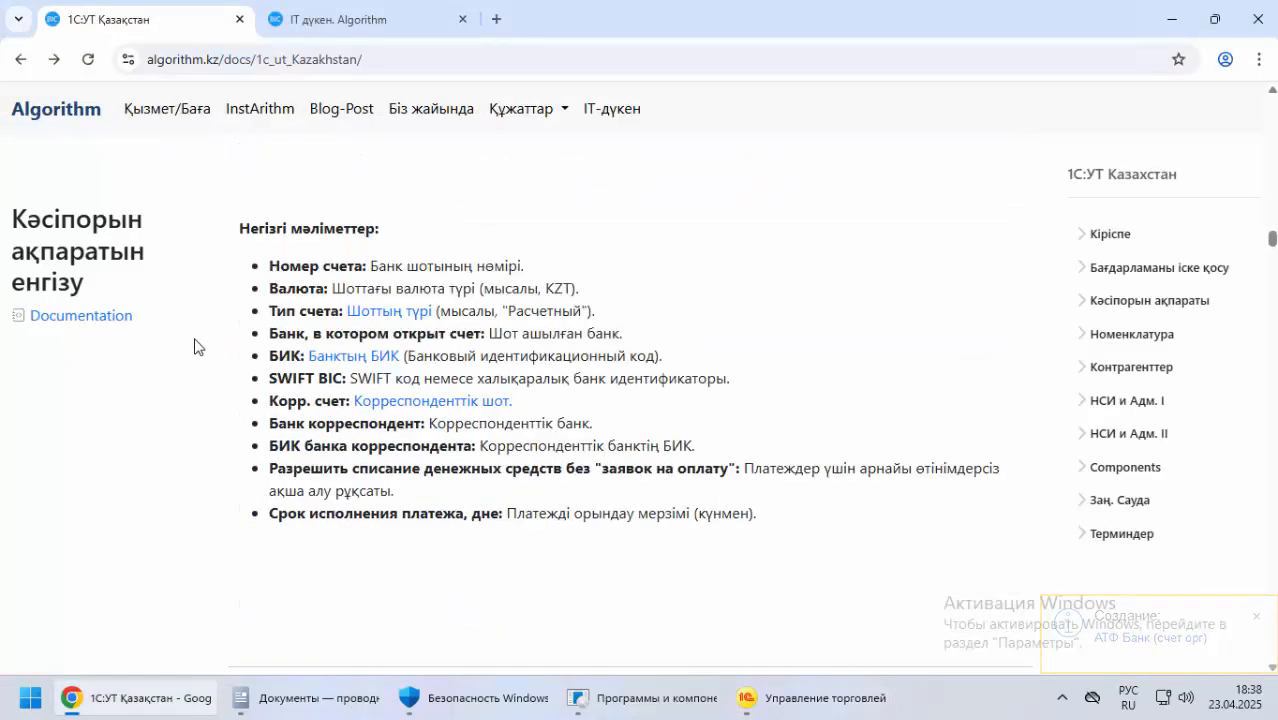
scroll(194, 345, "down", 2)
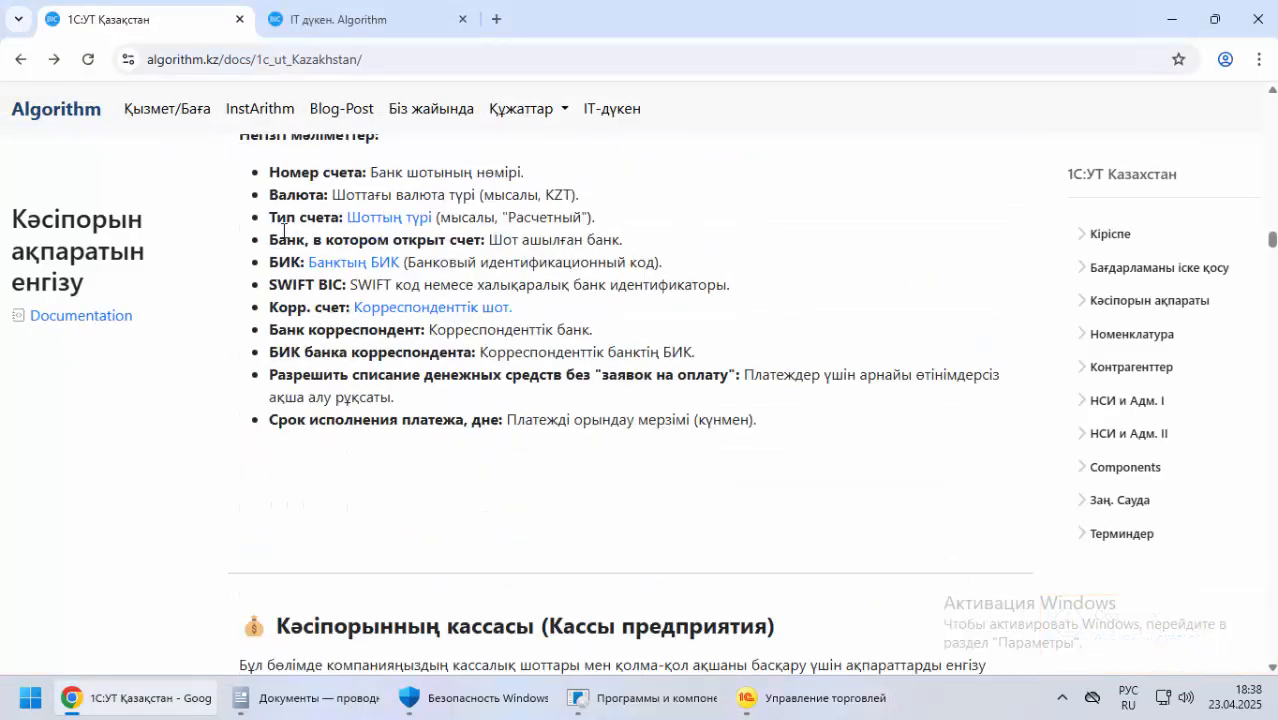
left_click_drag(269, 178, 313, 461)
scroll(231, 404, "down", 4)
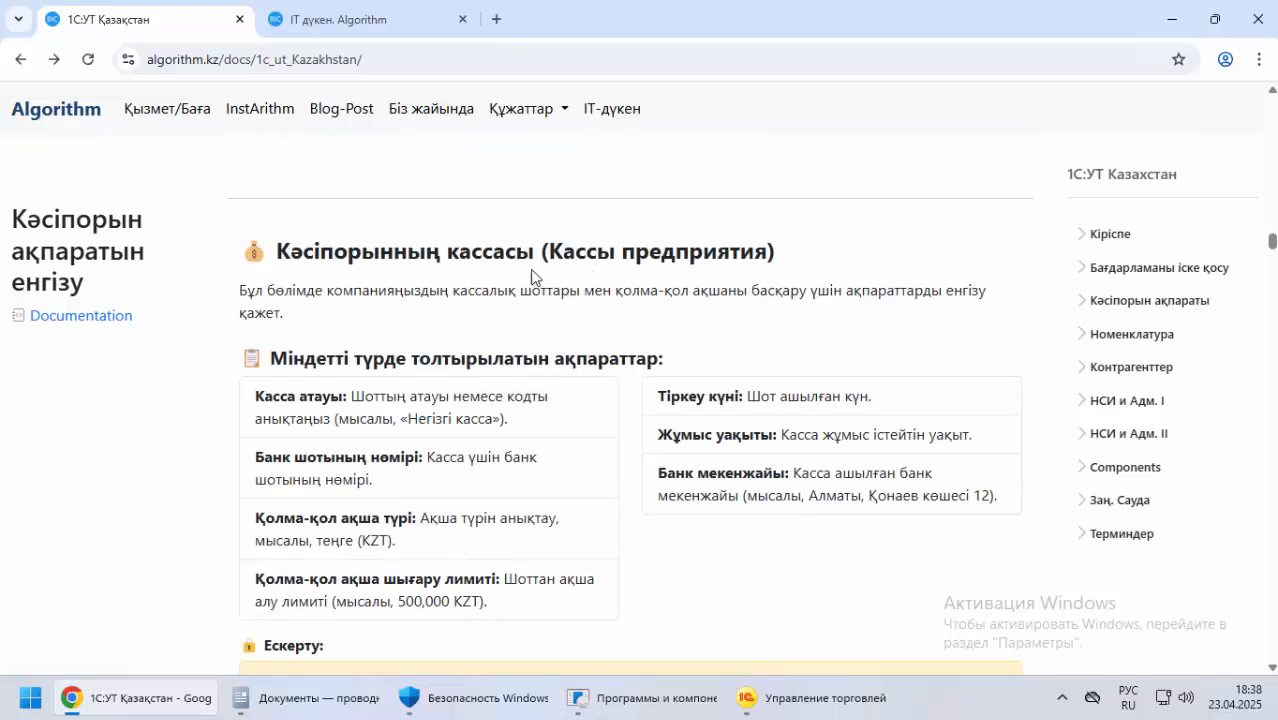
scroll(427, 318, "down", 2)
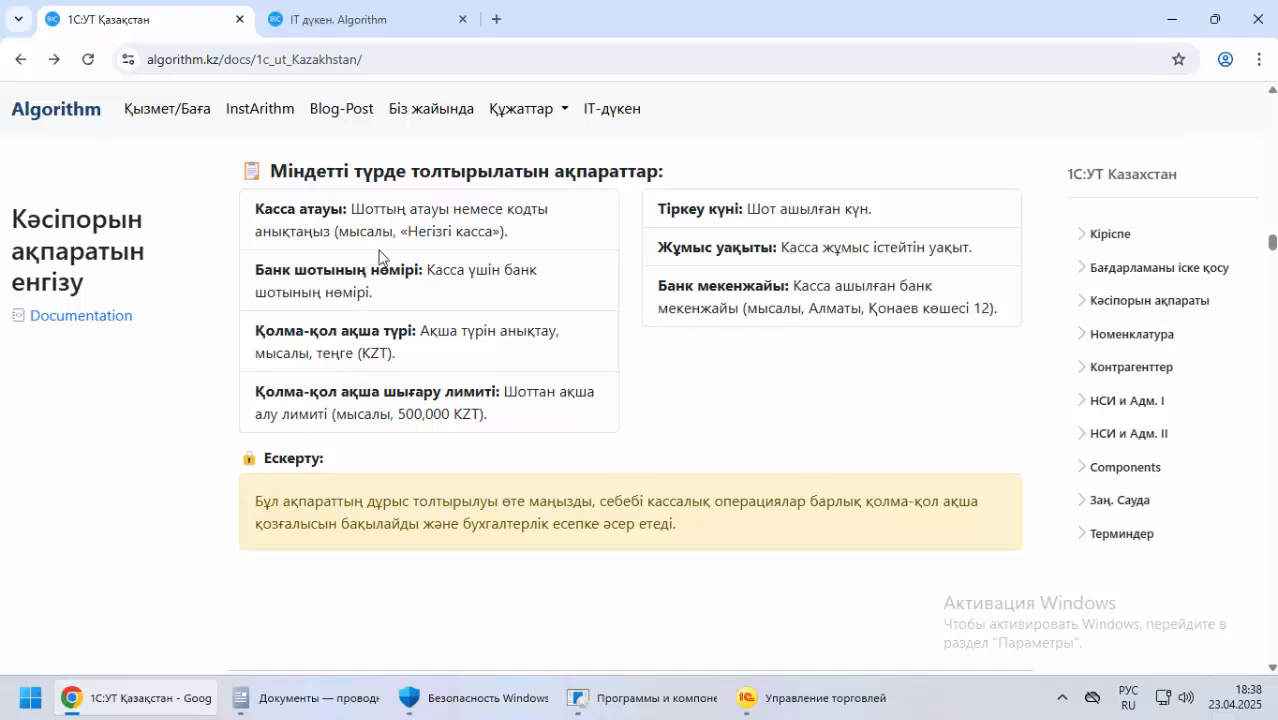
scroll(384, 256, "up", 1)
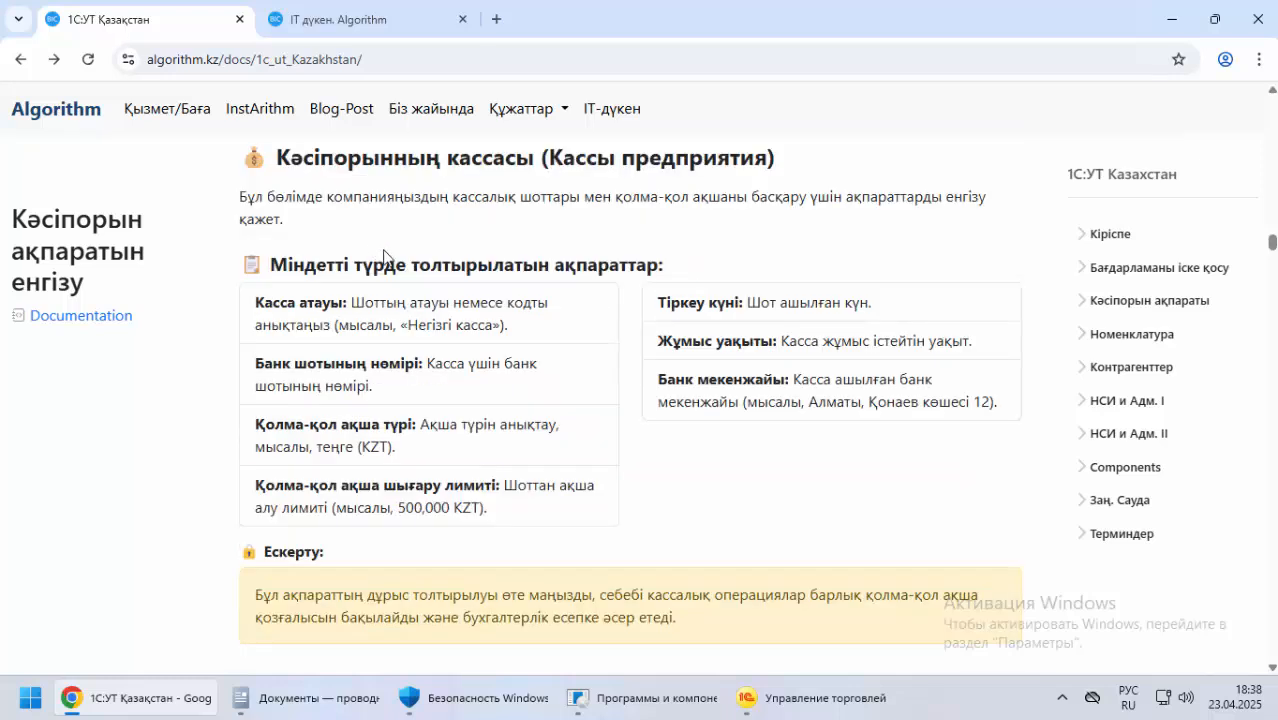
left_click_drag(406, 325, 495, 327)
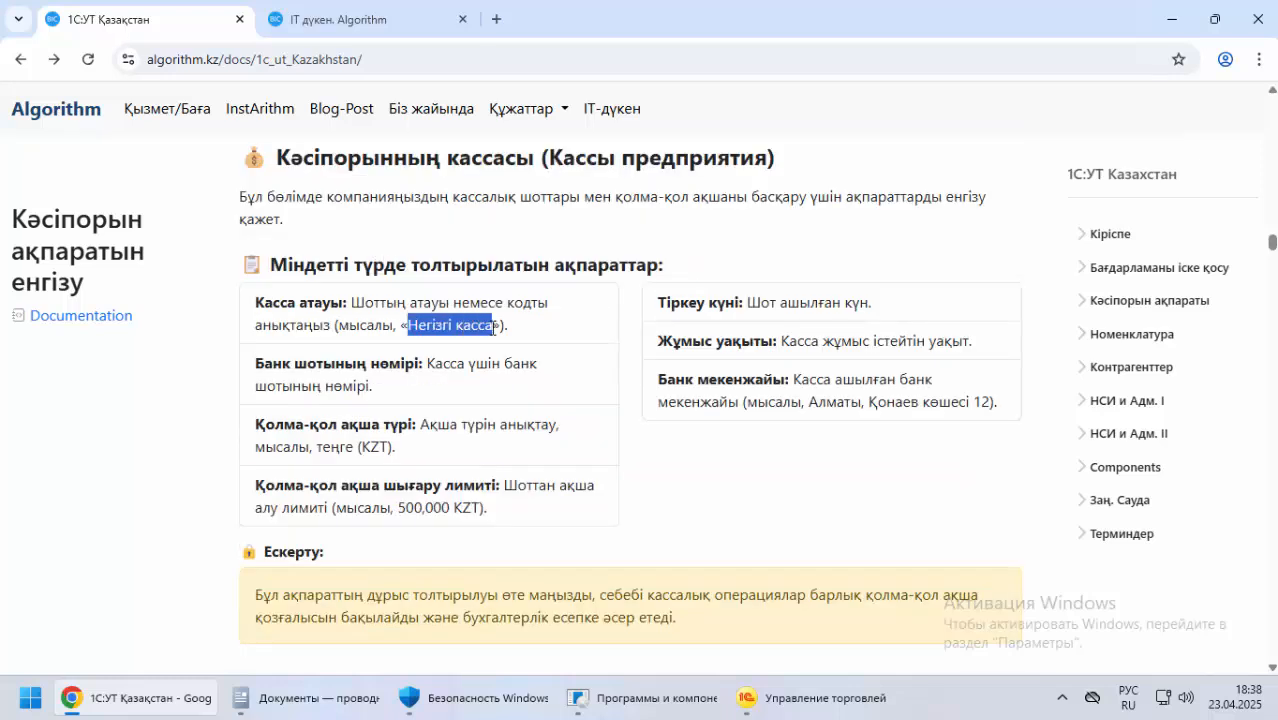
key("ctrl+c")
key("alt+Tab")
key("ctrl+v")
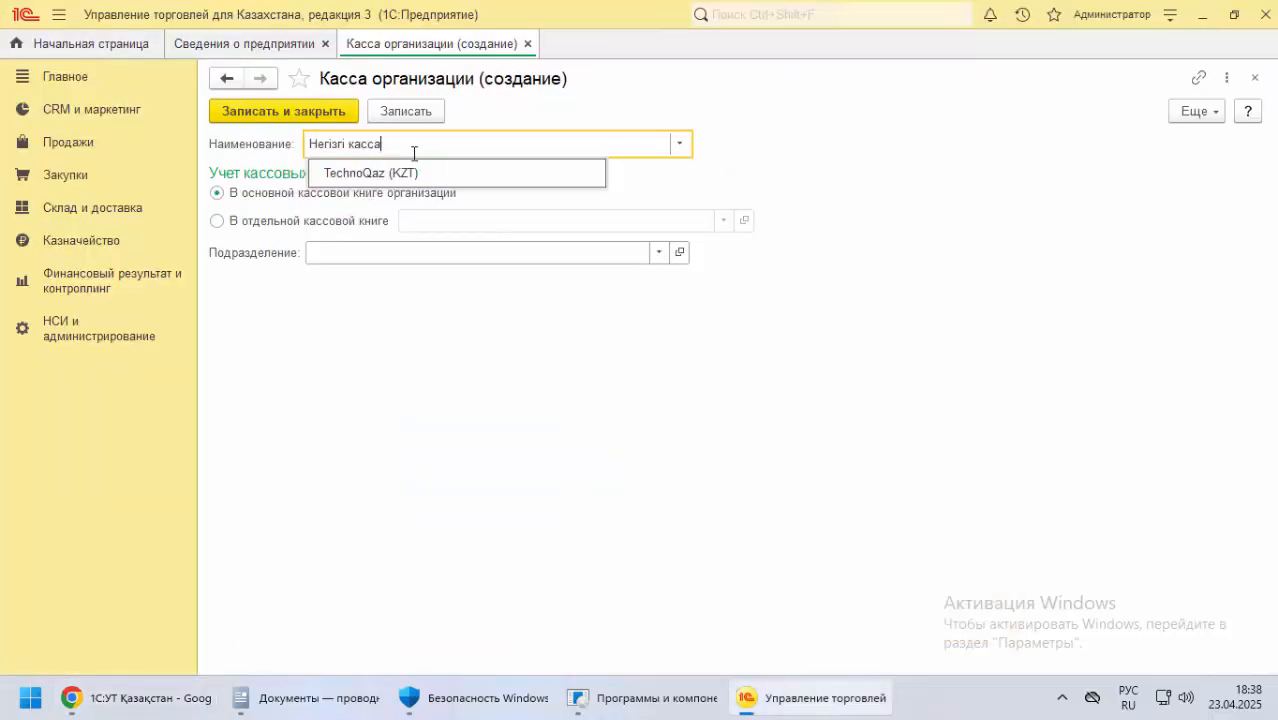
Check the documentation's remaining cash desk requirements, and save and close the cash desk
left_click(352, 318)
key("alt+Tab")
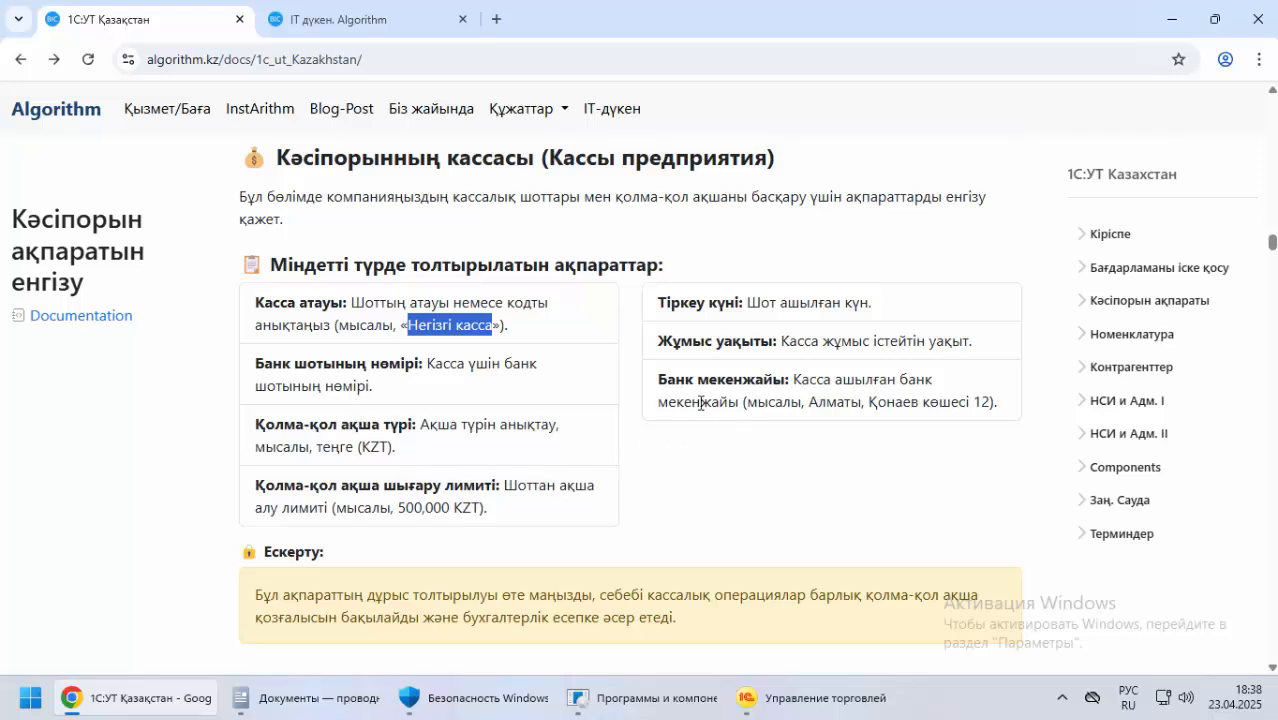
scroll(628, 403, "down", 3)
key("alt+Tab")
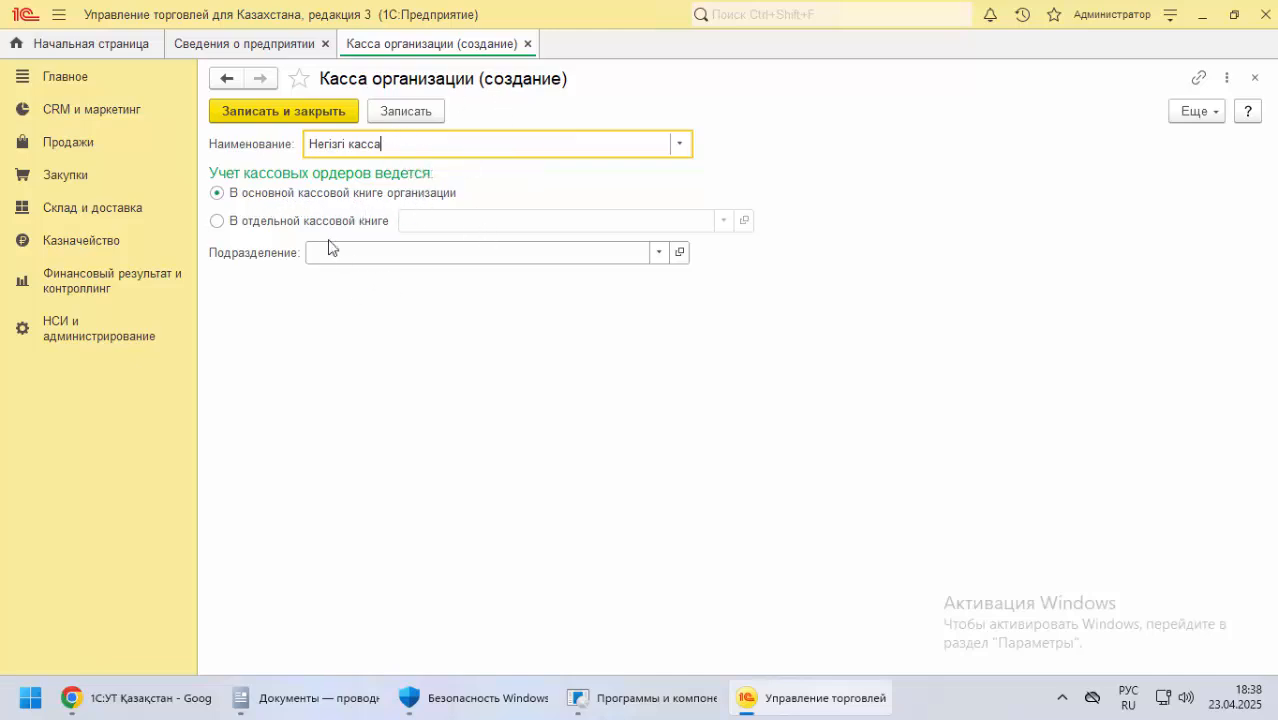
left_click(297, 108)
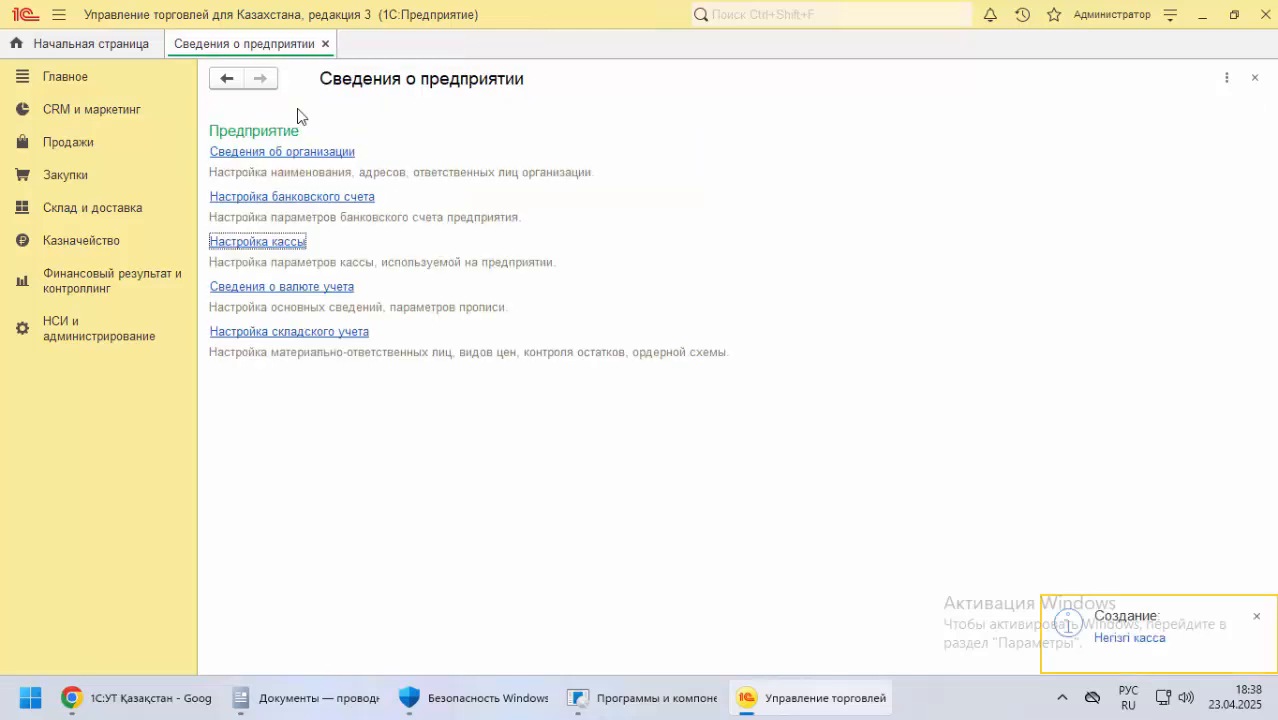
Review the accounting currency details for KZT, and save and close the currency record
left_click(285, 290)
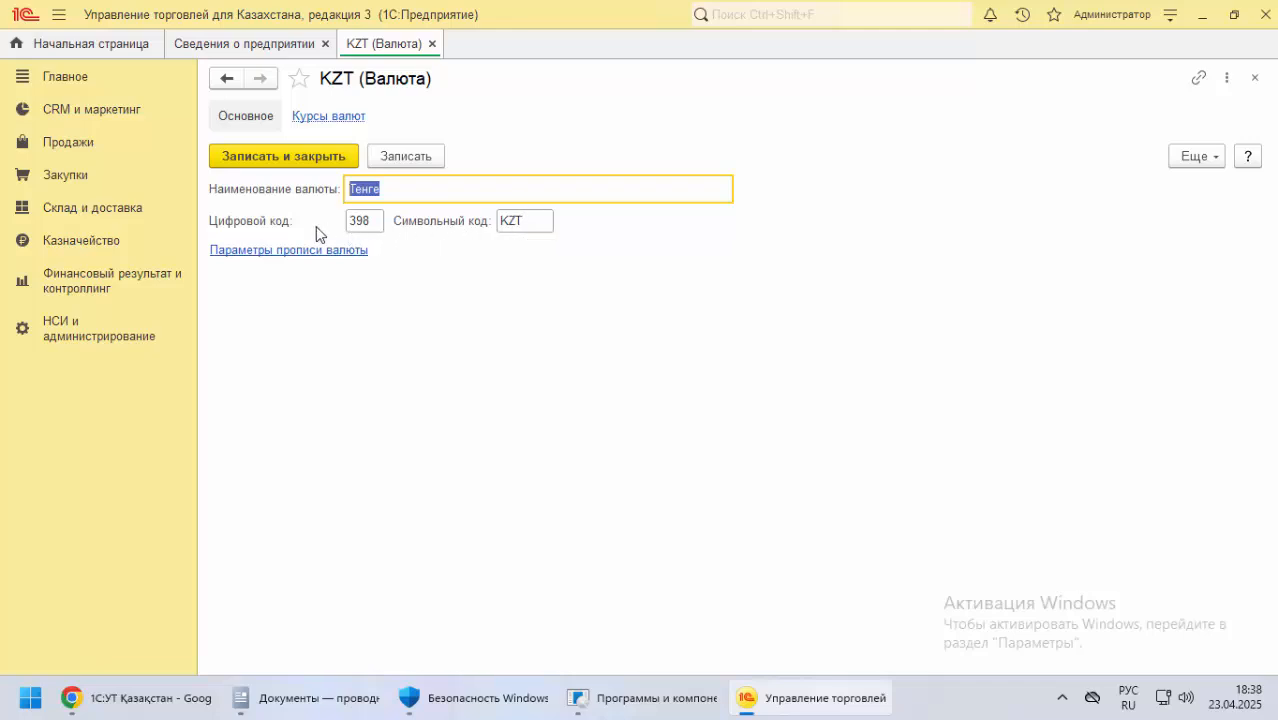
left_click(305, 156)
Start a new warehouse from the warehouse accounting settings and look through the documentation for its details
left_click(305, 337)
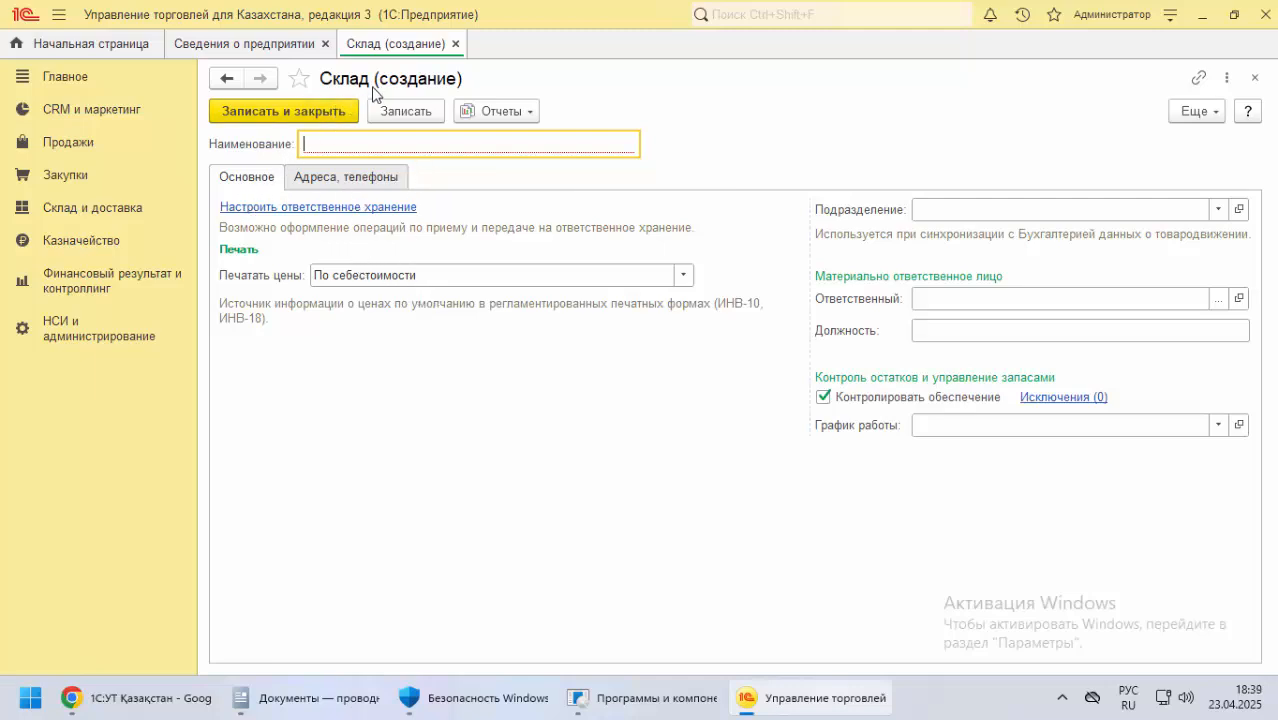
key("alt+Tab")
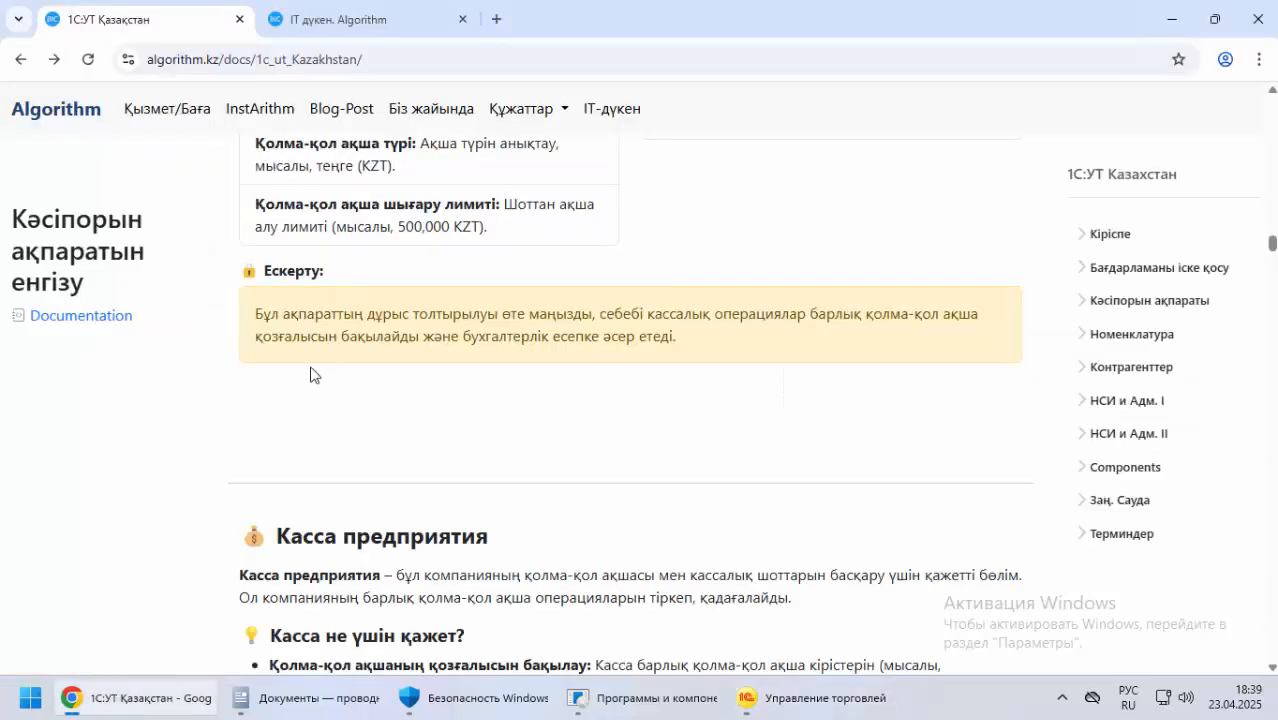
scroll(300, 360, "down", 10)
scroll(270, 343, "down", 12)
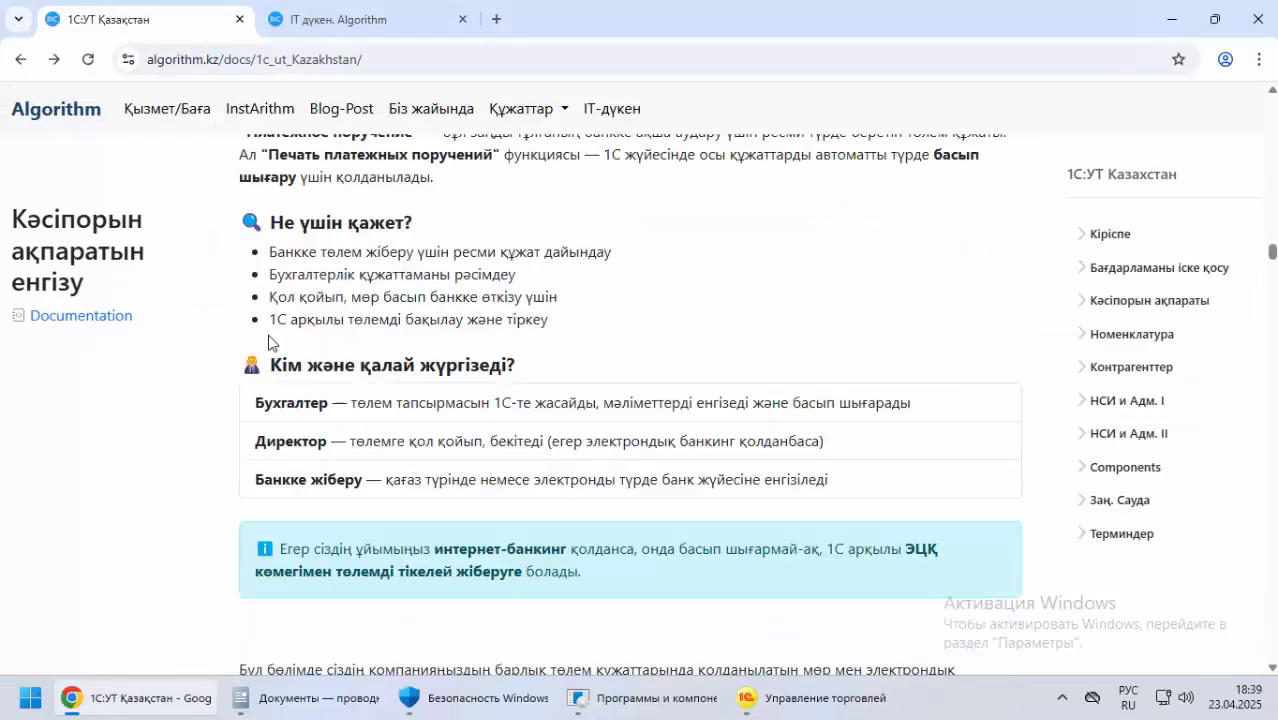
scroll(253, 336, "up", 12)
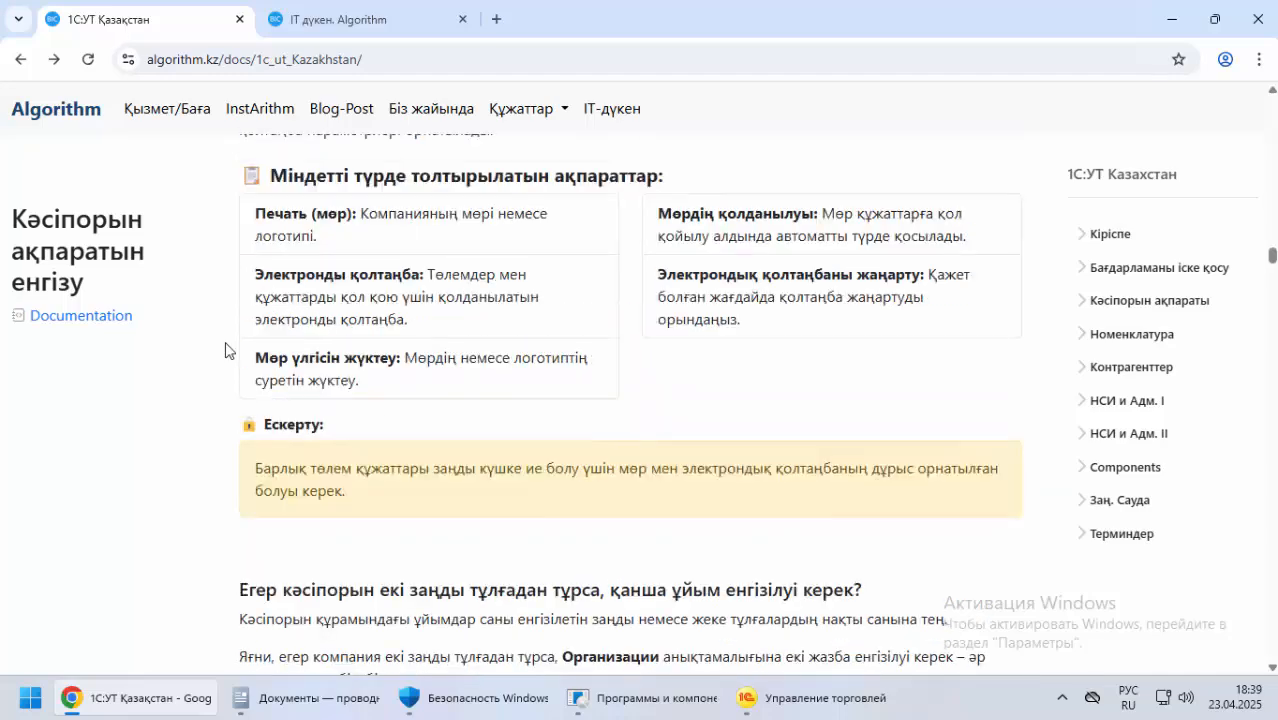
scroll(228, 345, "up", 3)
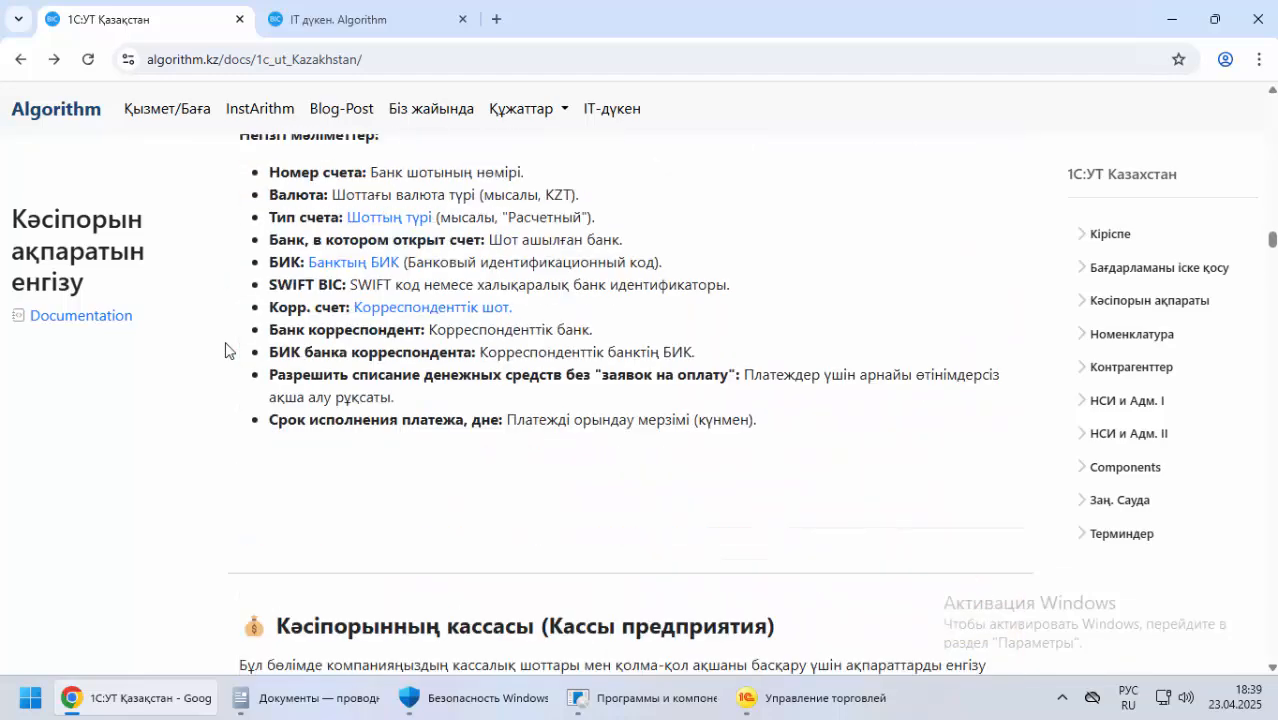
key("alt+Tab")
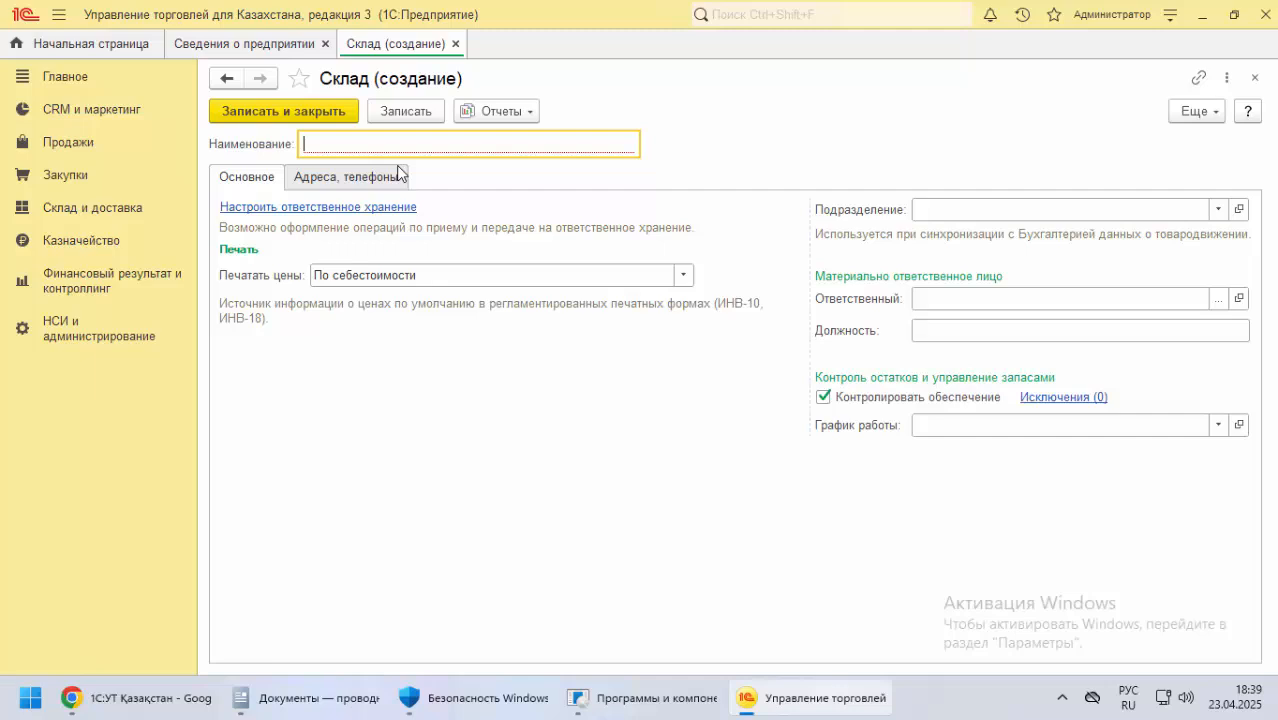
Name the warehouse "Негізгі қойма" and choose По себестоимости for its printed prices
type("Н")
key("alt")
key("alt")
type("ег")
key("alt+shift")
type("ізгі қойма")
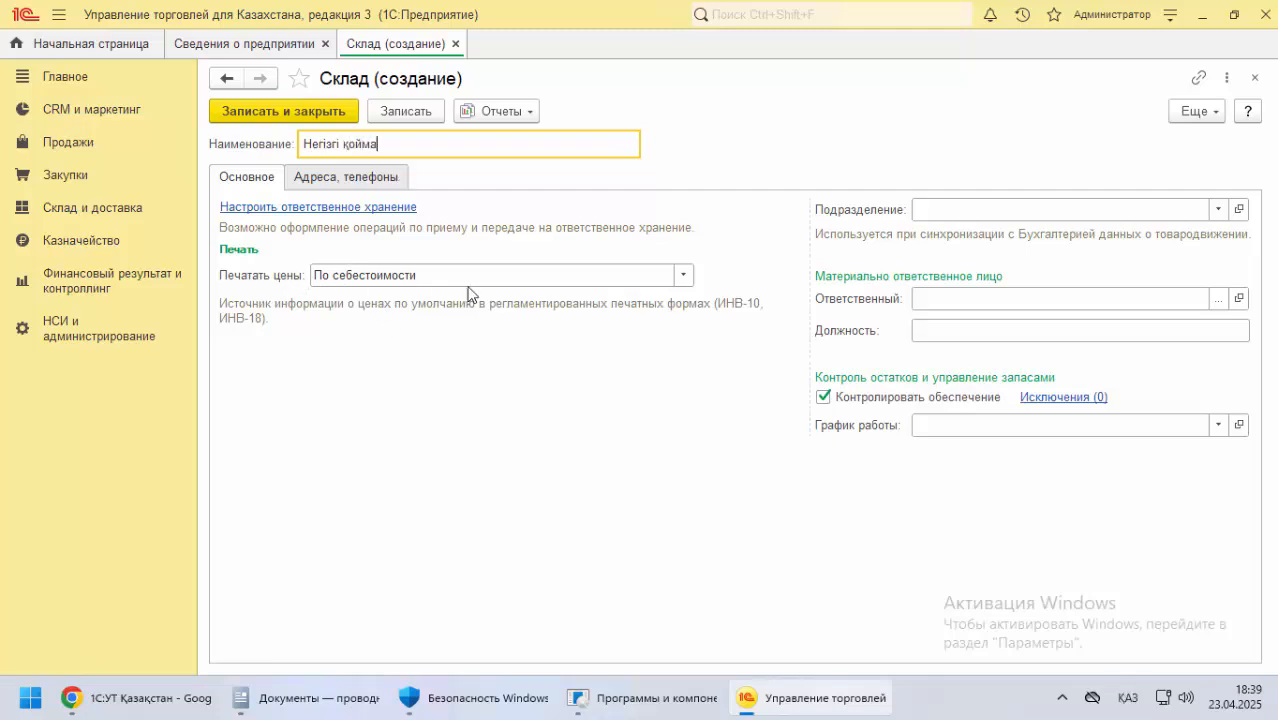
left_click(684, 276)
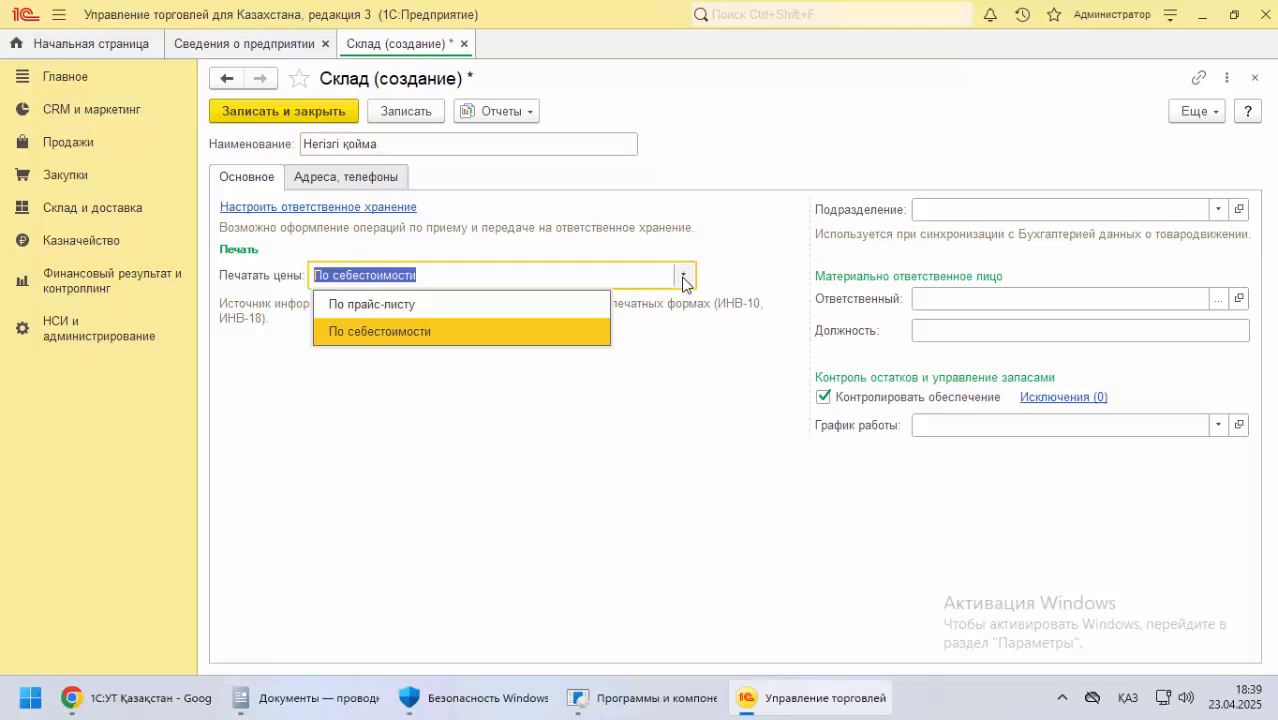
left_click(382, 331)
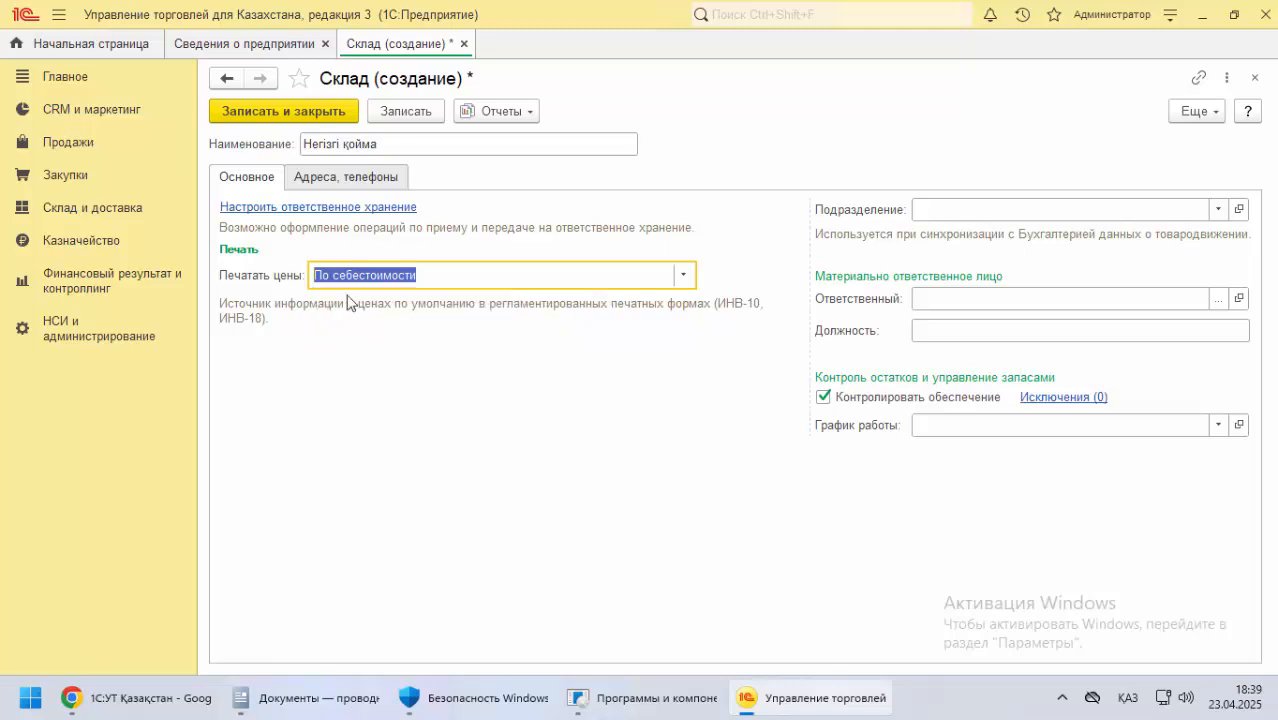
Copy the organization's legal address from the documentation into Адрес склада for the warehouse
left_click(366, 178)
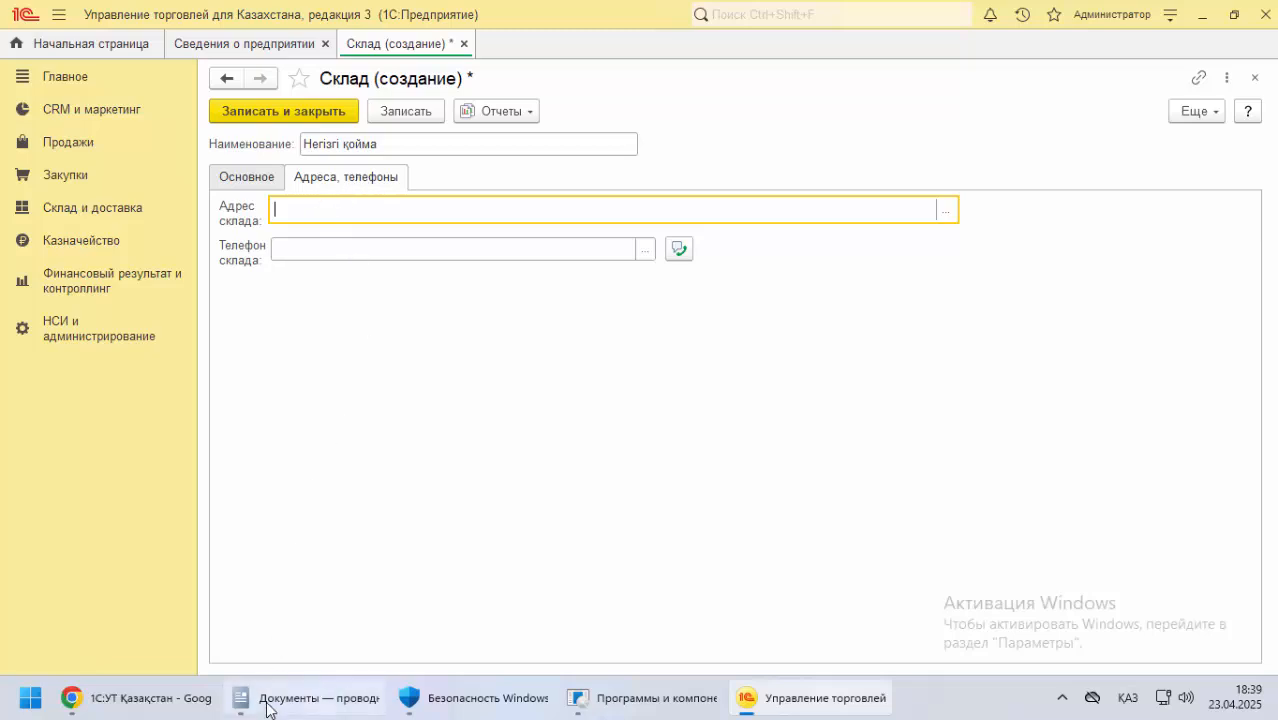
left_click(105, 699)
scroll(374, 361, "down", 5)
scroll(374, 361, "up", 9)
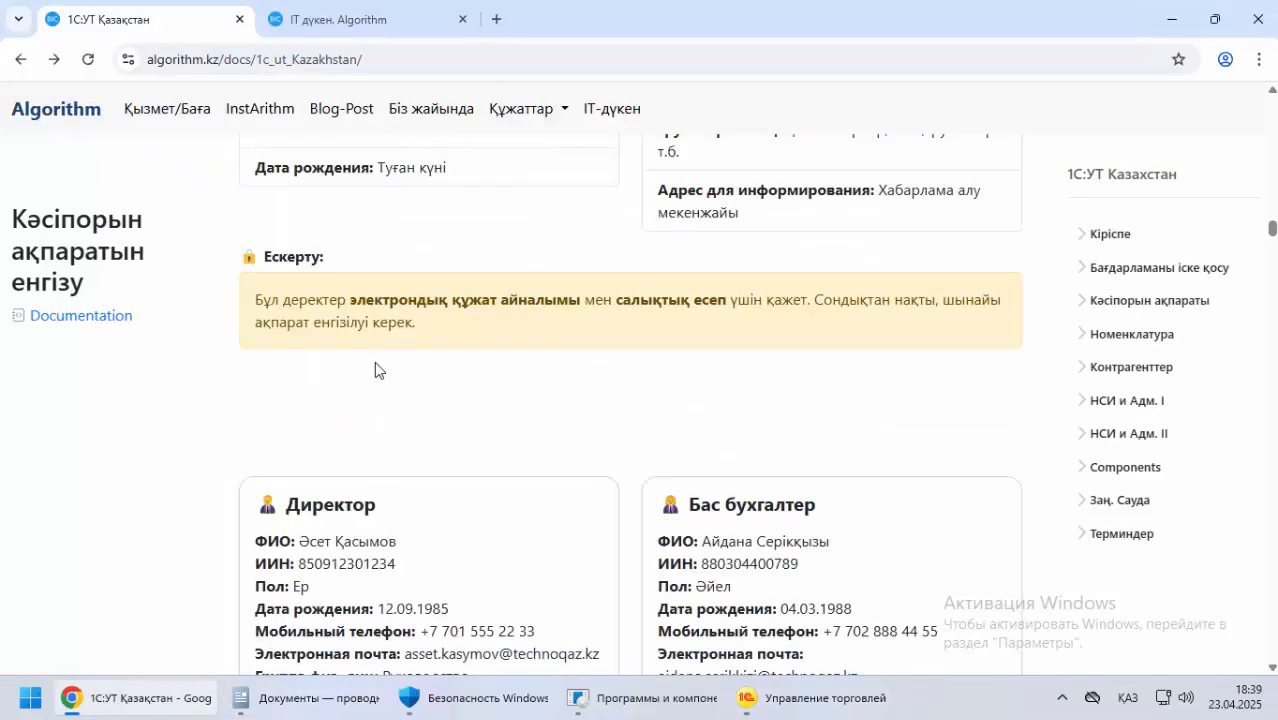
scroll(378, 361, "down", 5)
scroll(380, 350, "up", 1)
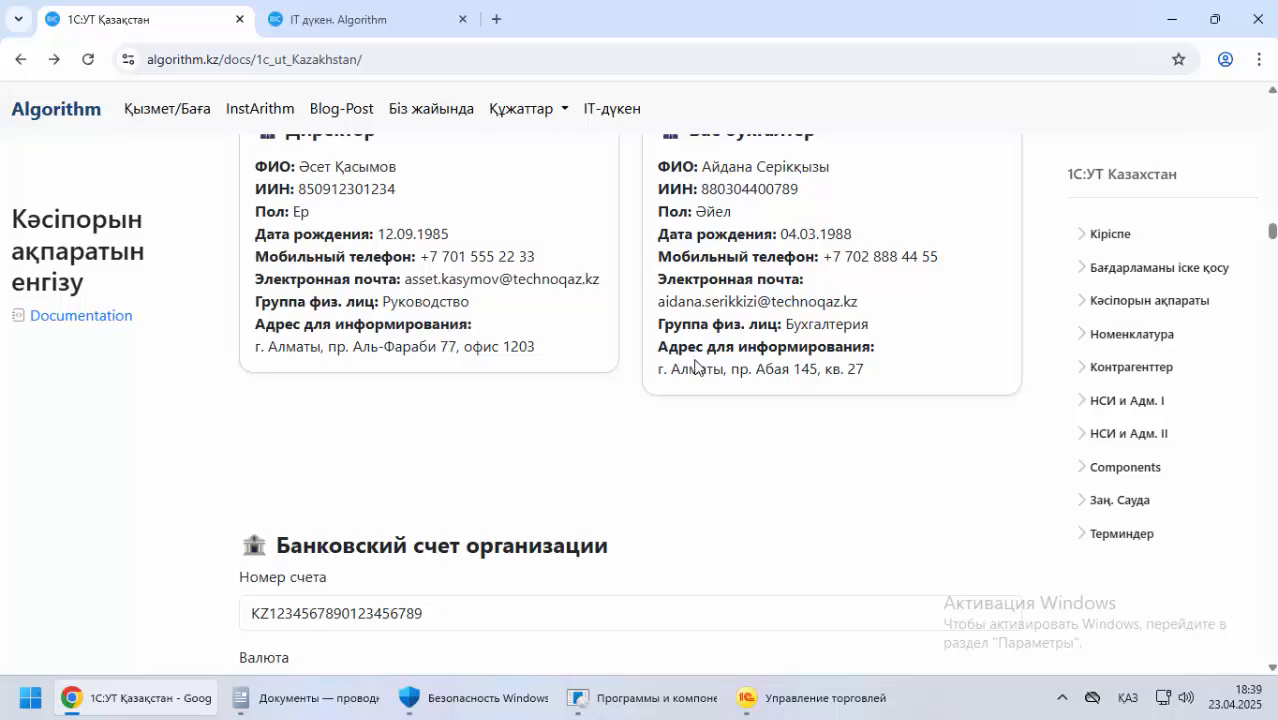
triple_click(778, 372)
scroll(534, 292, "up", 10)
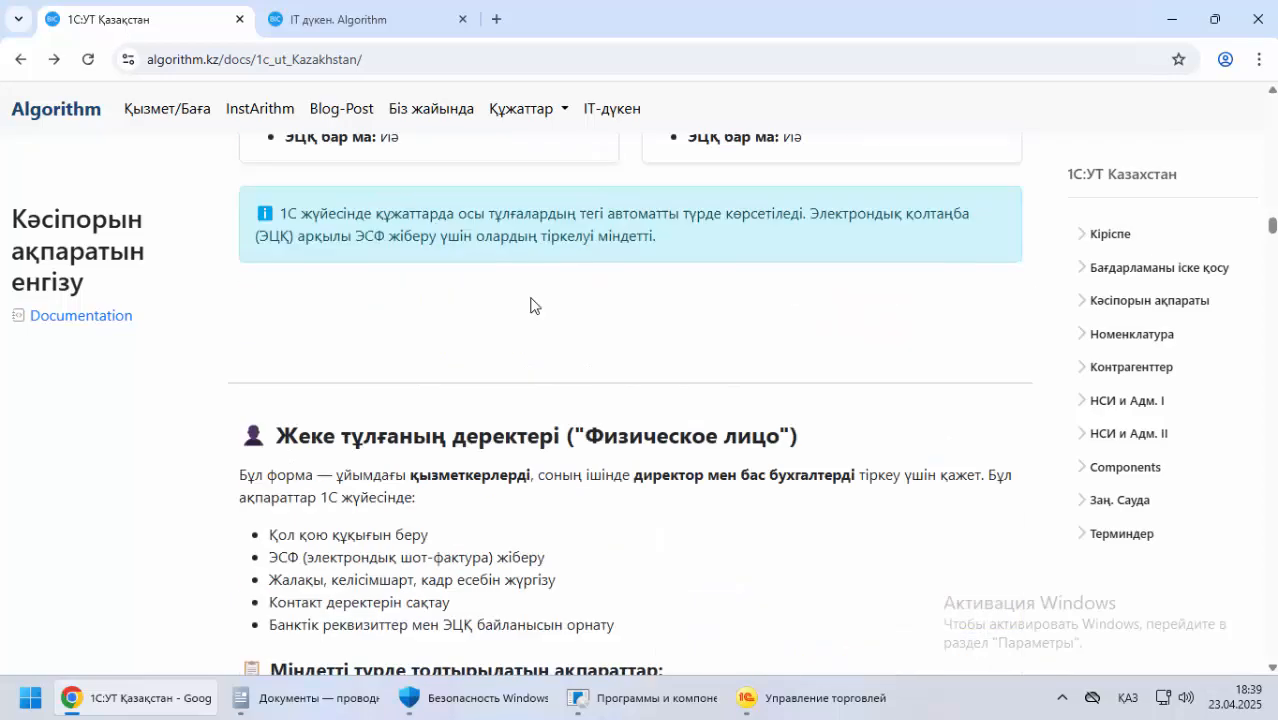
scroll(530, 305, "up", 15)
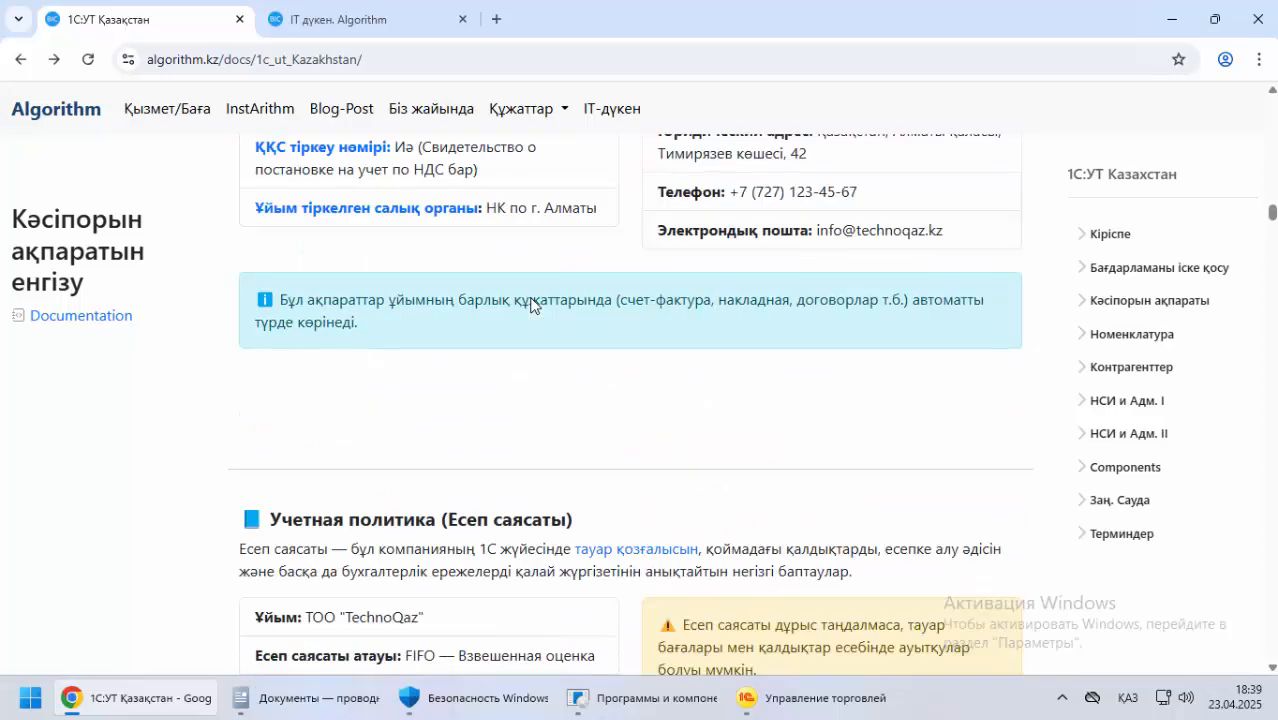
scroll(532, 300, "down", 5)
scroll(532, 300, "up", 1)
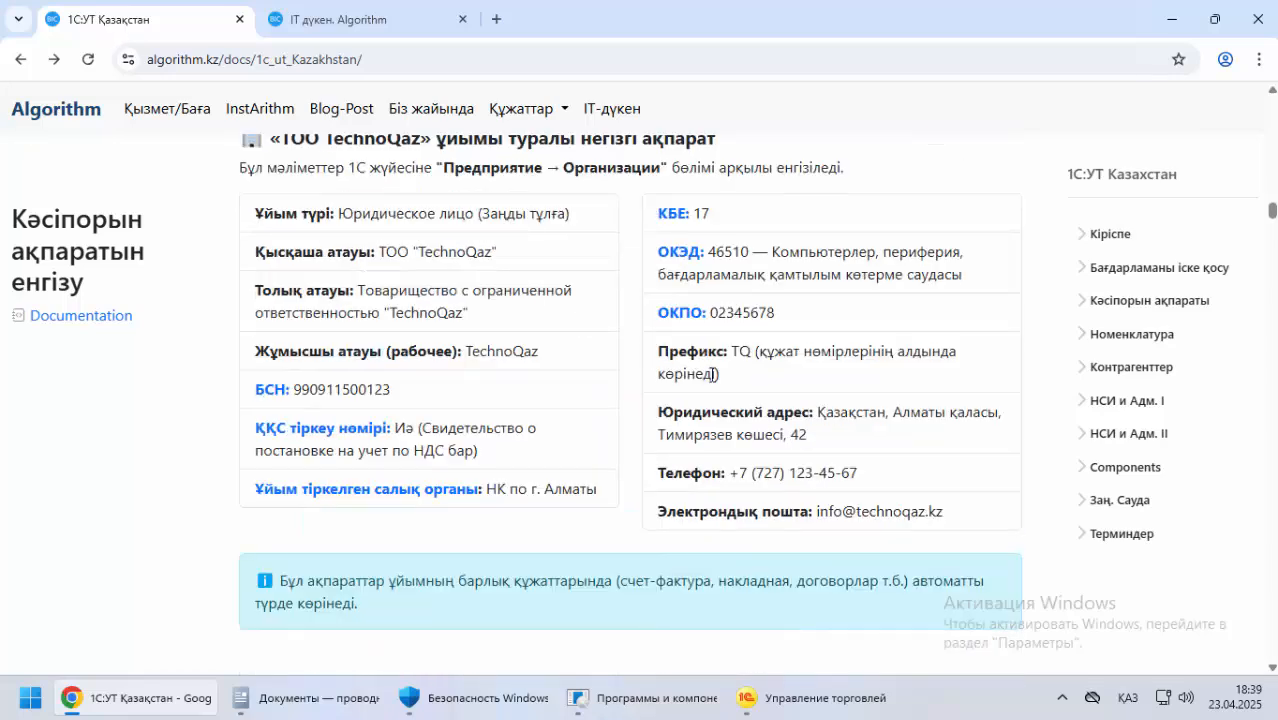
left_click_drag(817, 412, 814, 437)
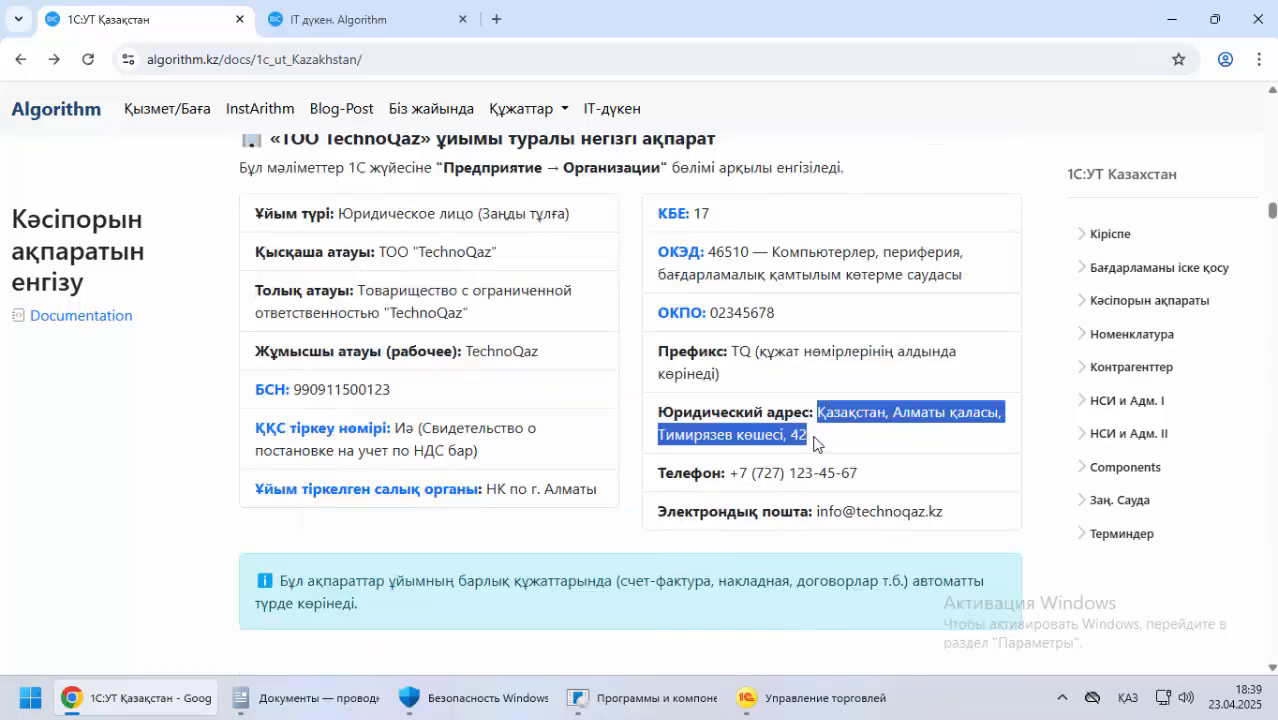
key("ctrl+c")
key("alt+Tab")
key("ctrl+v")
Copy the organization's phone number from the documentation into Телефон склада, save and close the warehouse, and leave Сведения о предприятии
left_click(326, 253)
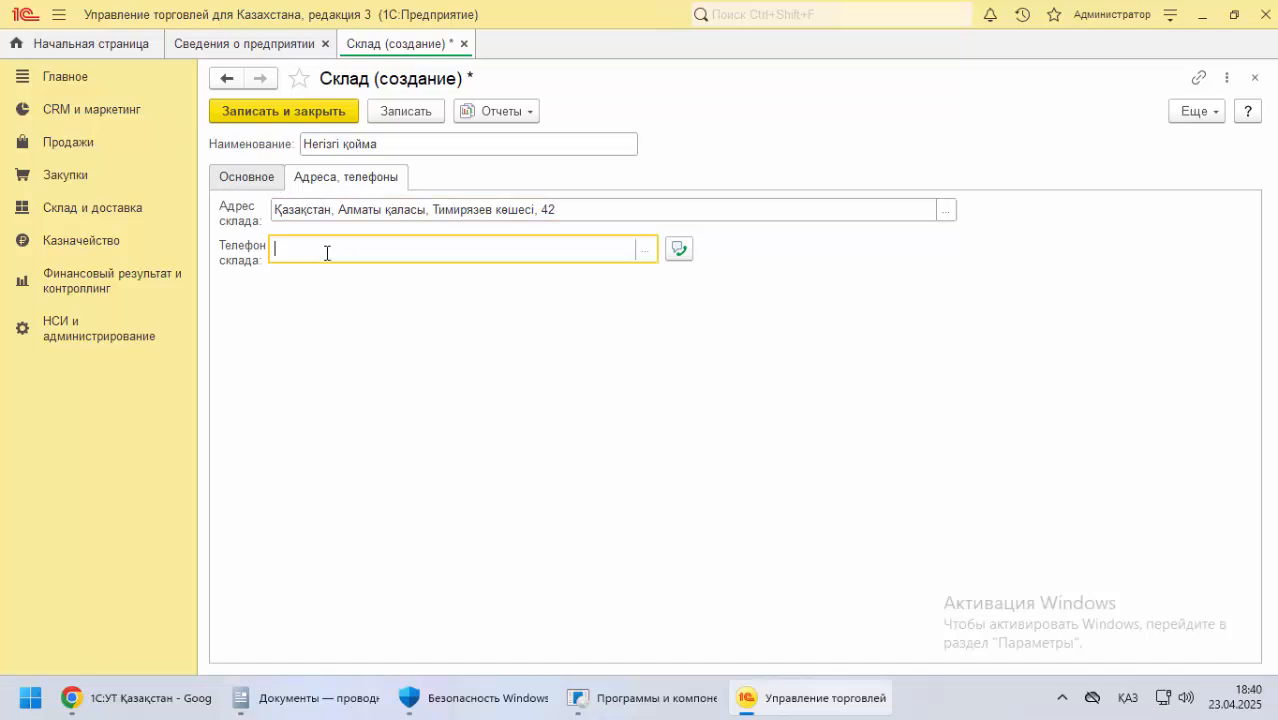
key("alt+Tab")
left_click(737, 474)
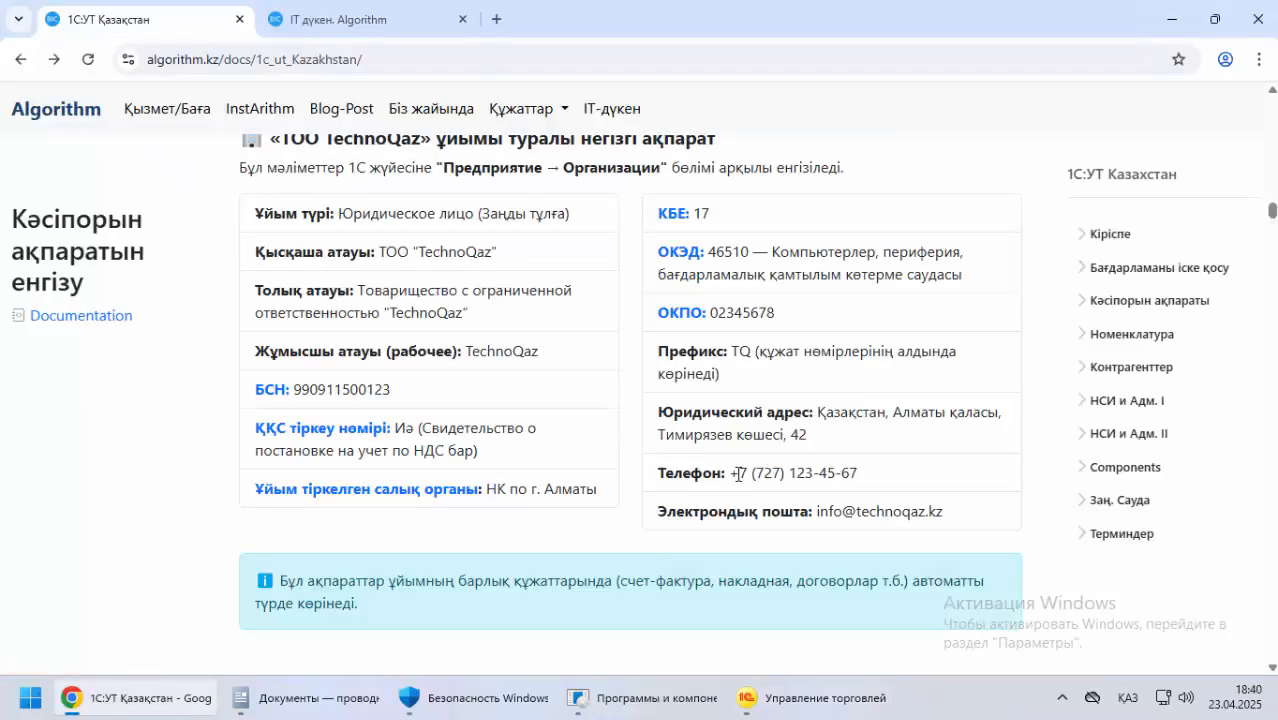
left_click_drag(845, 465, 858, 472)
key("alt+Tab")
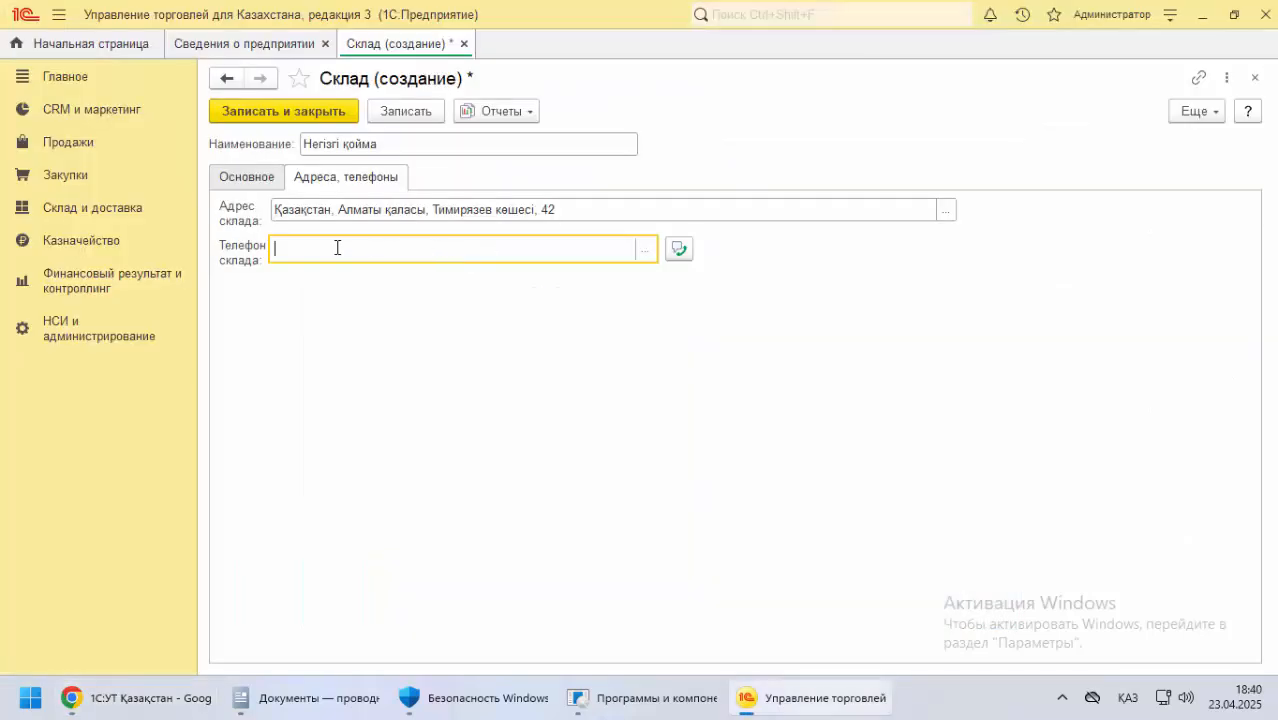
key("ctrl+v")
left_click(318, 113)
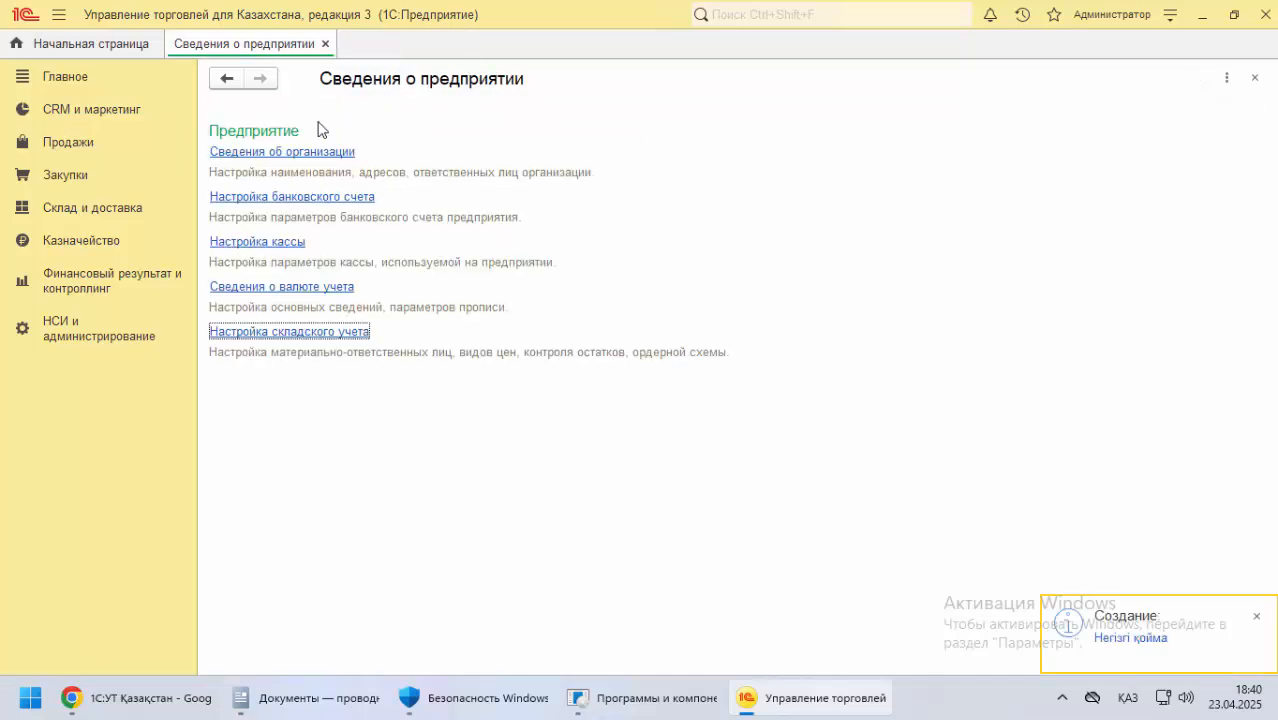
left_click(325, 43)
Reopen Сведения о предприятии for a look at its list of settings, and close it
left_click(95, 333)
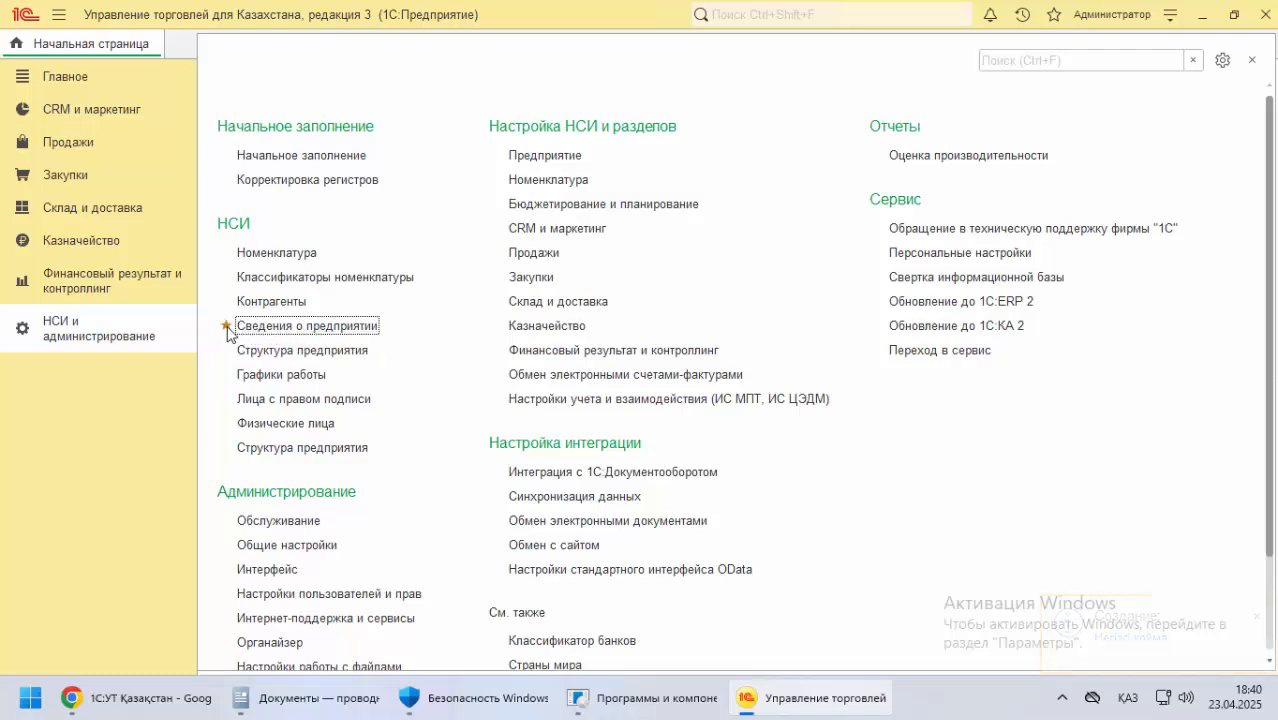
left_click(276, 330)
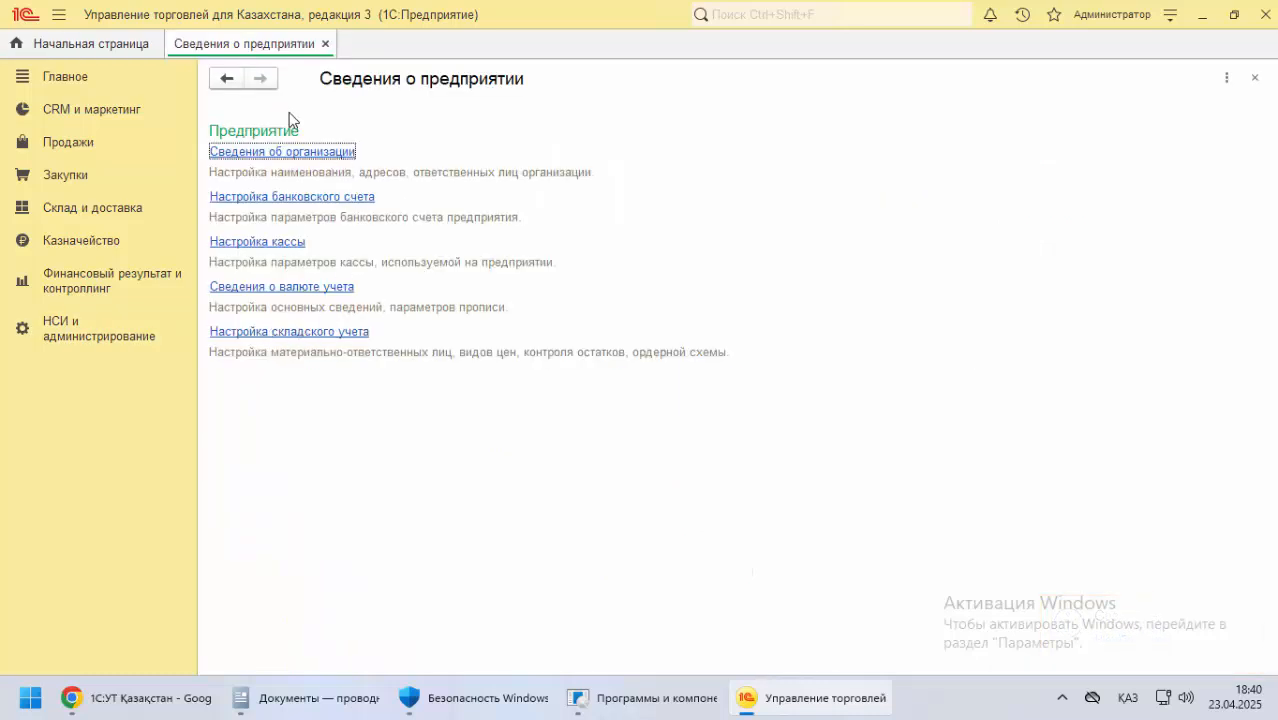
left_click(325, 44)
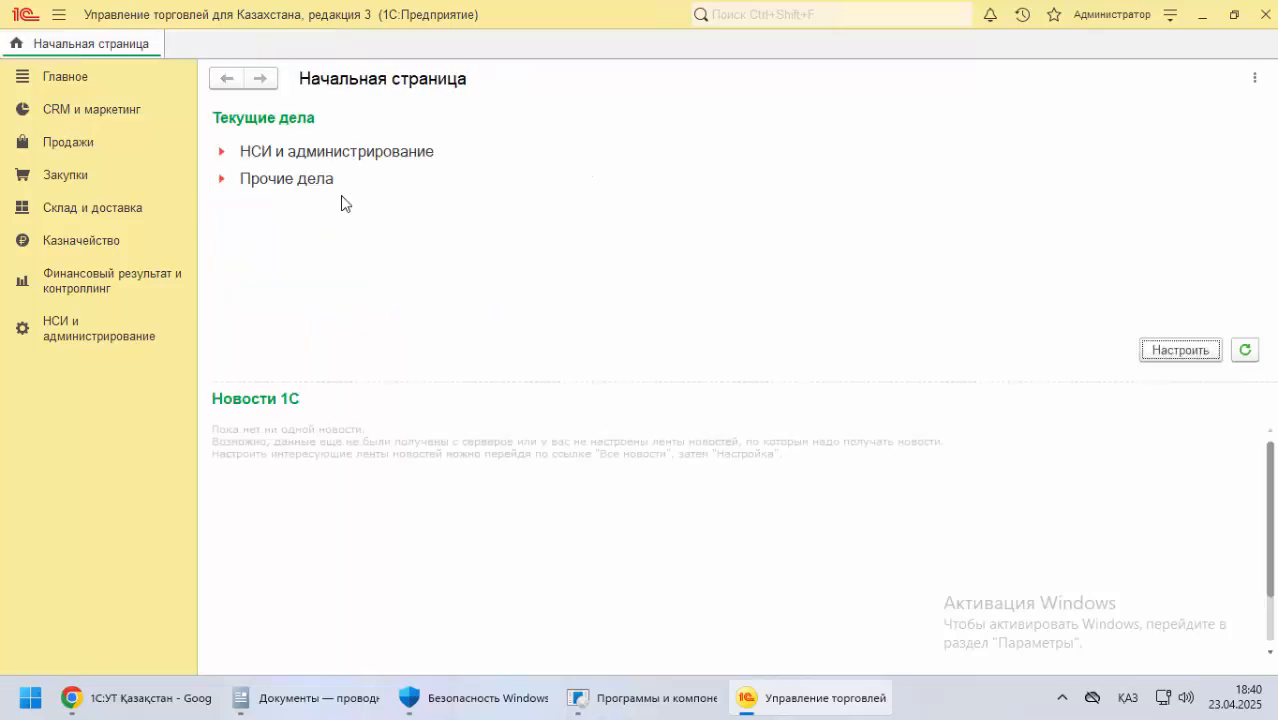
Start a new user in the Пользователи list of Настройки пользователей и прав
left_click(100, 328)
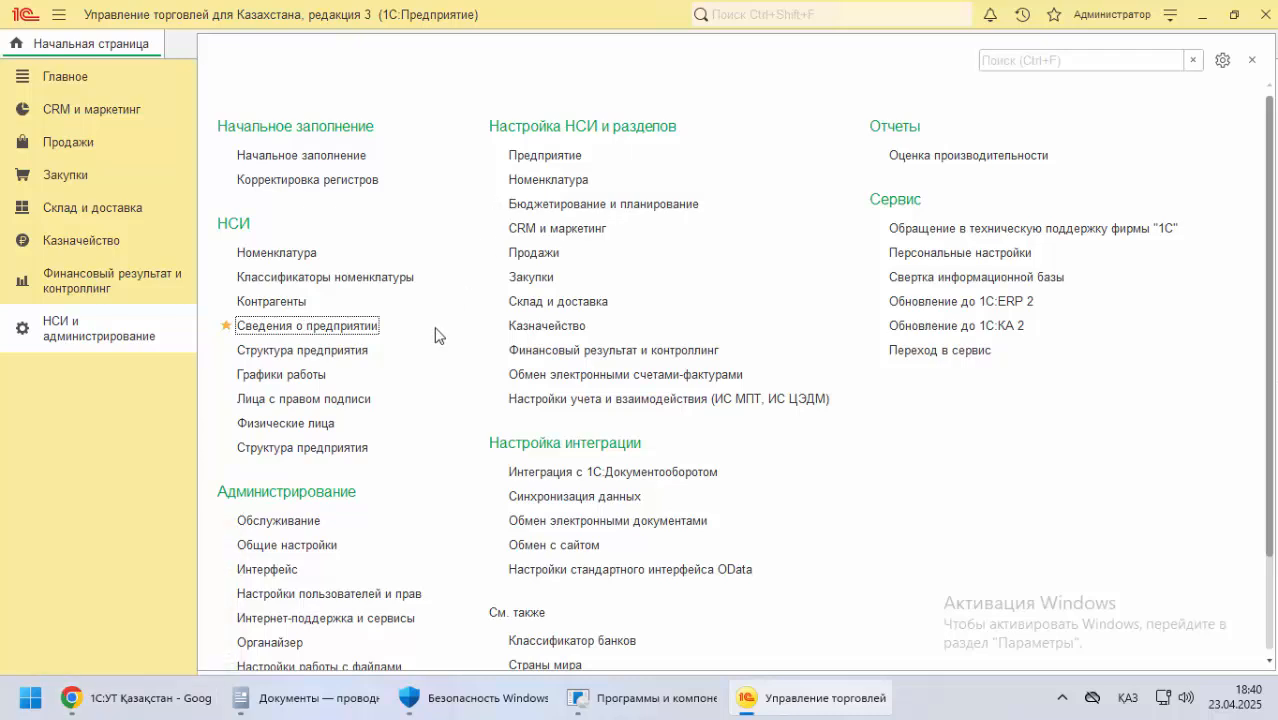
scroll(408, 455, "down", 3)
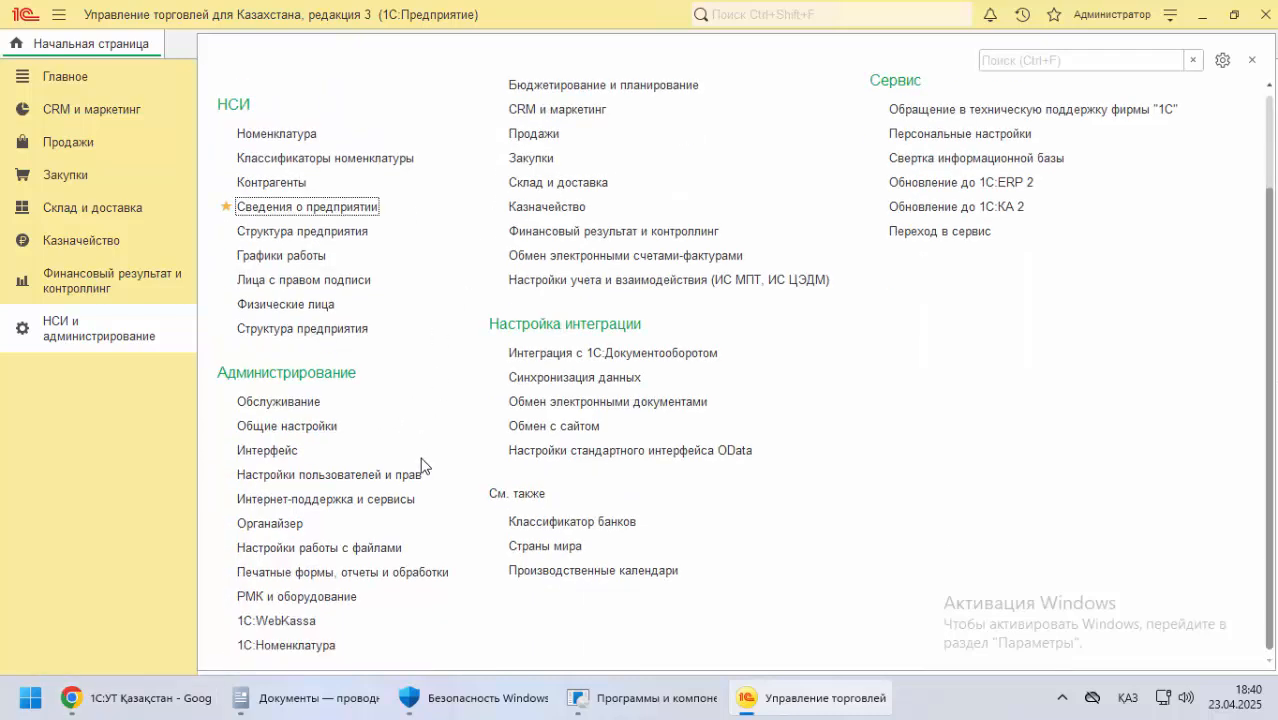
left_click(362, 474)
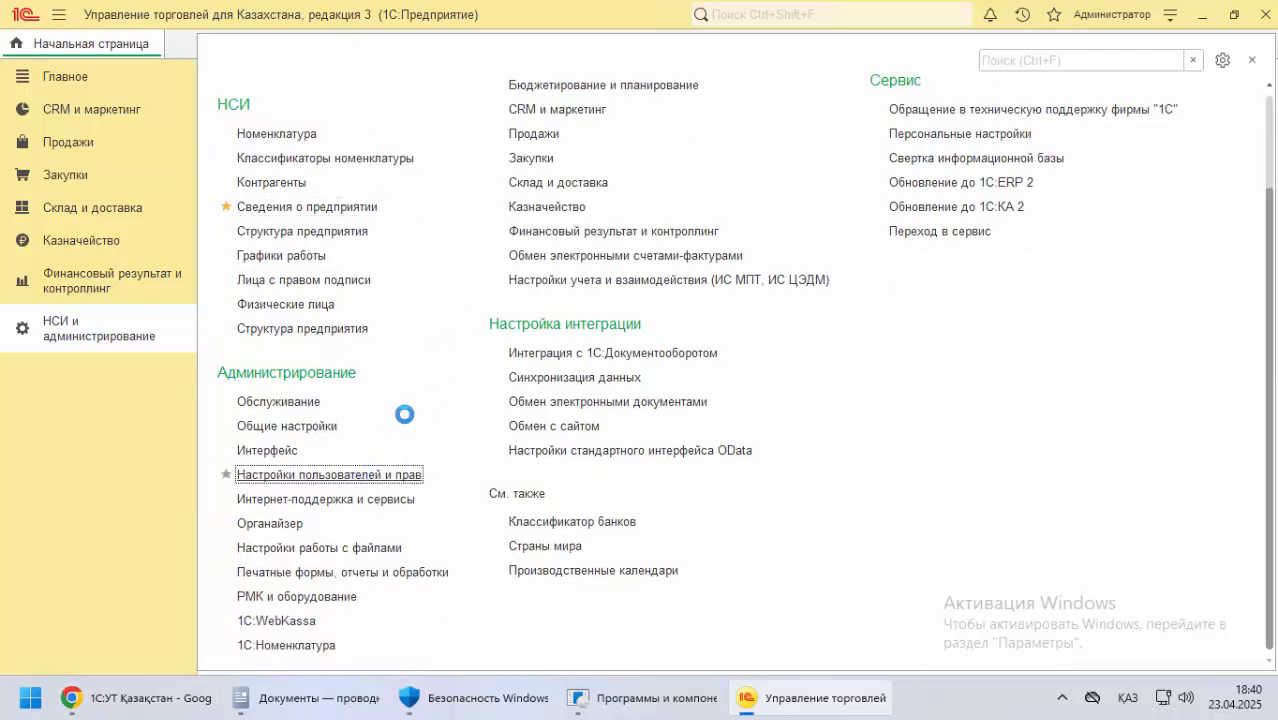
left_click(277, 181)
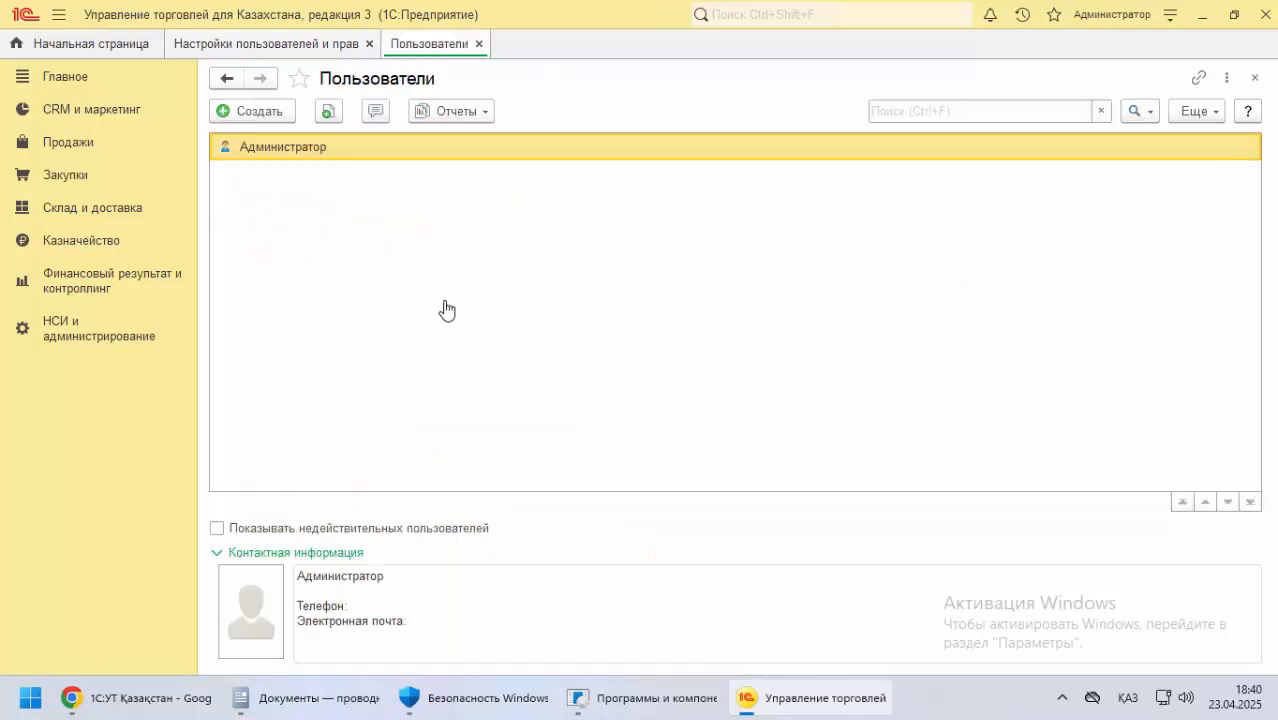
left_click(268, 109)
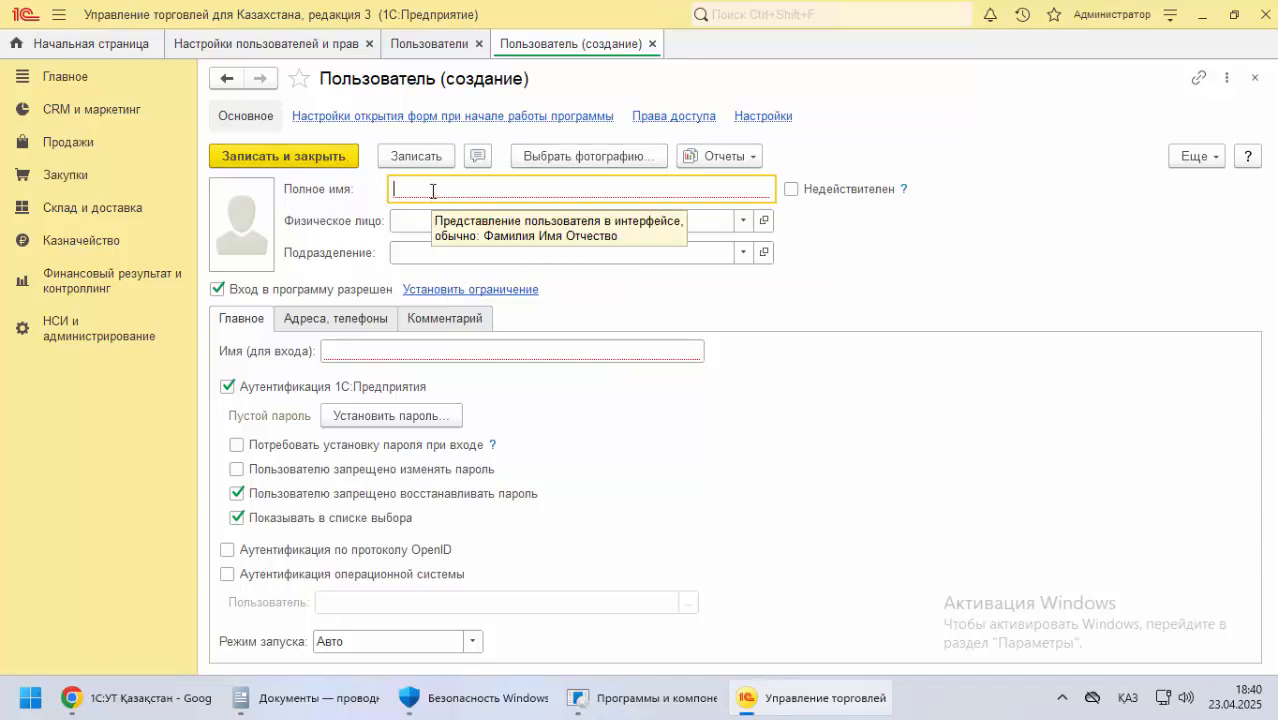
Copy the director's full name from the documentation into Полное имя for the new user
left_click(71, 697)
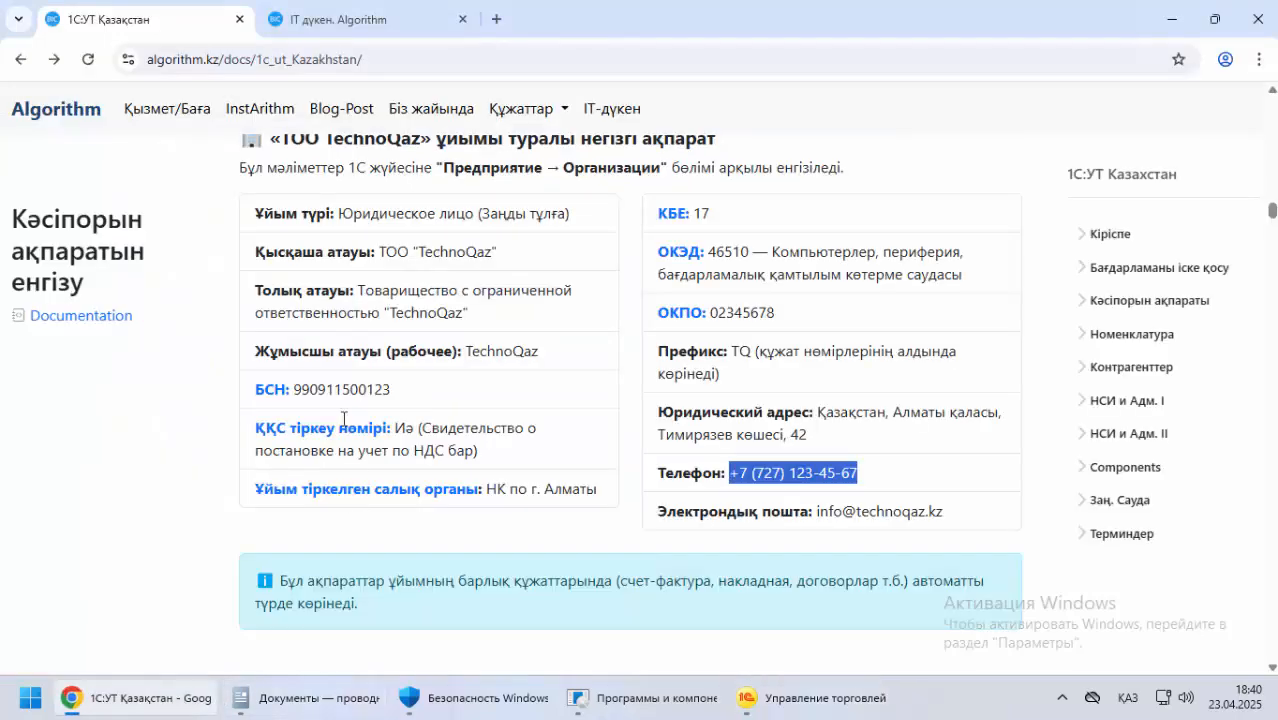
scroll(324, 410, "up", 5)
scroll(324, 410, "up", 10)
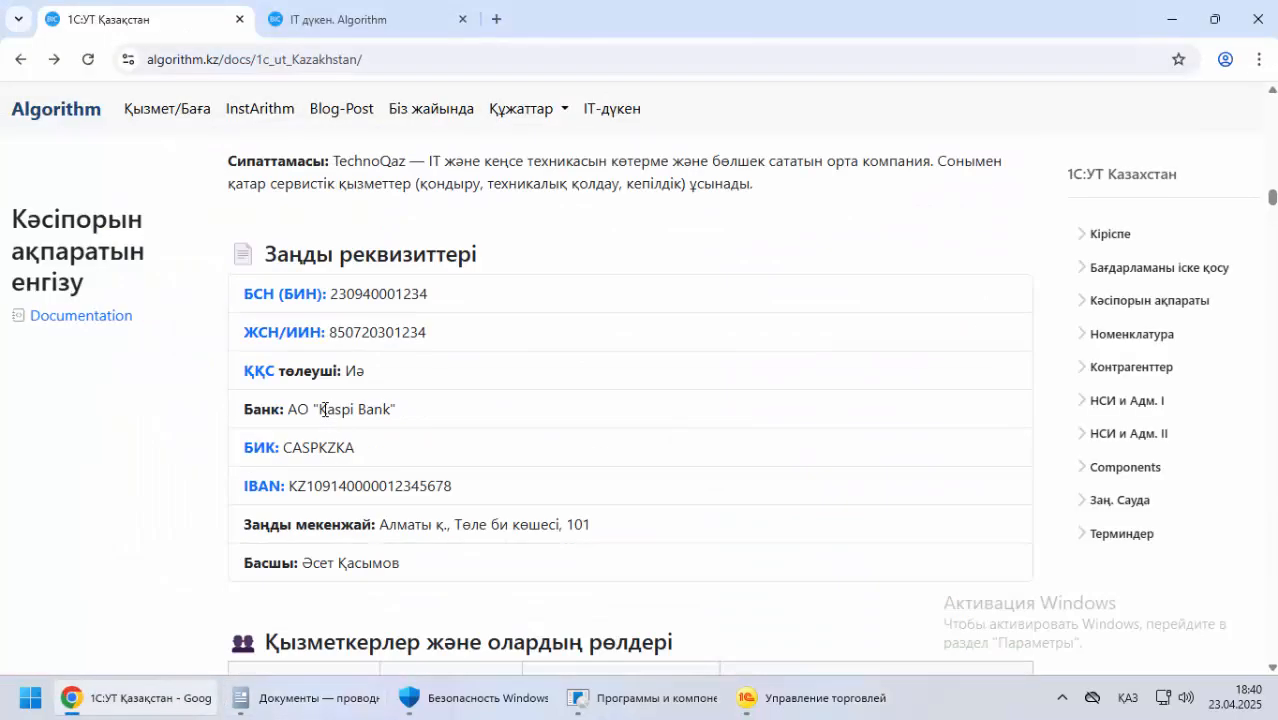
scroll(324, 410, "down", 15)
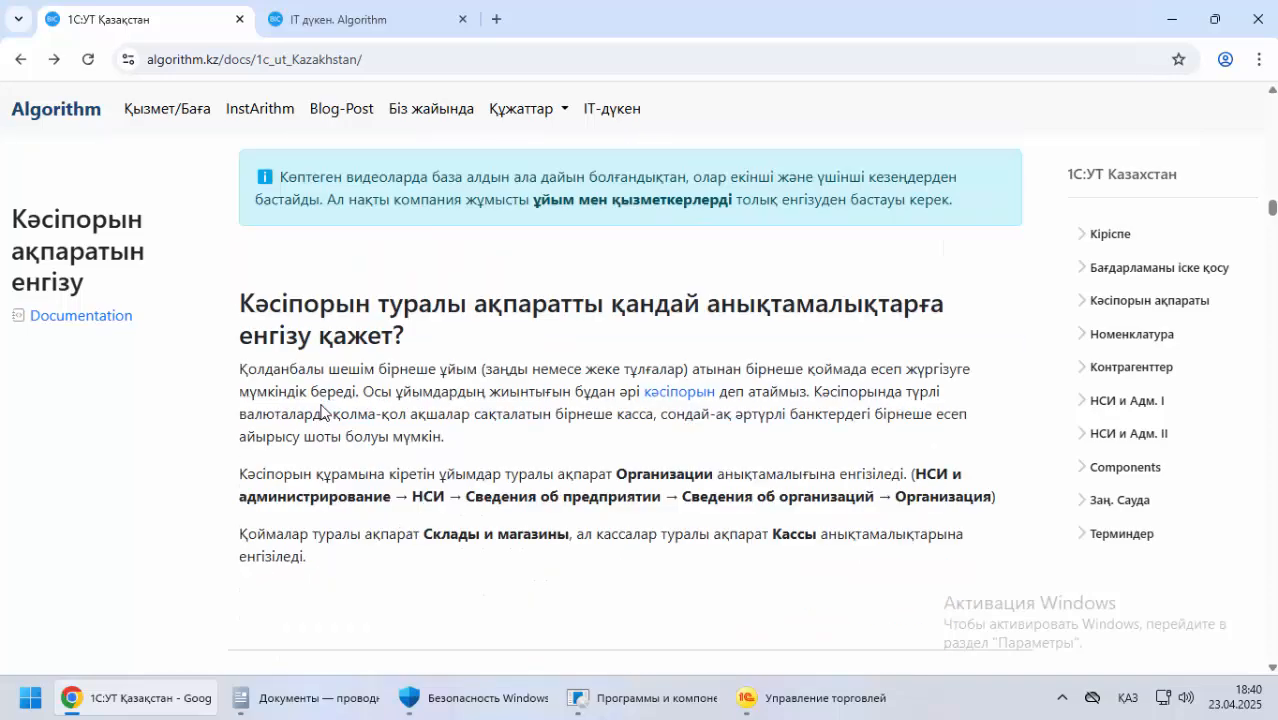
scroll(321, 412, "down", 10)
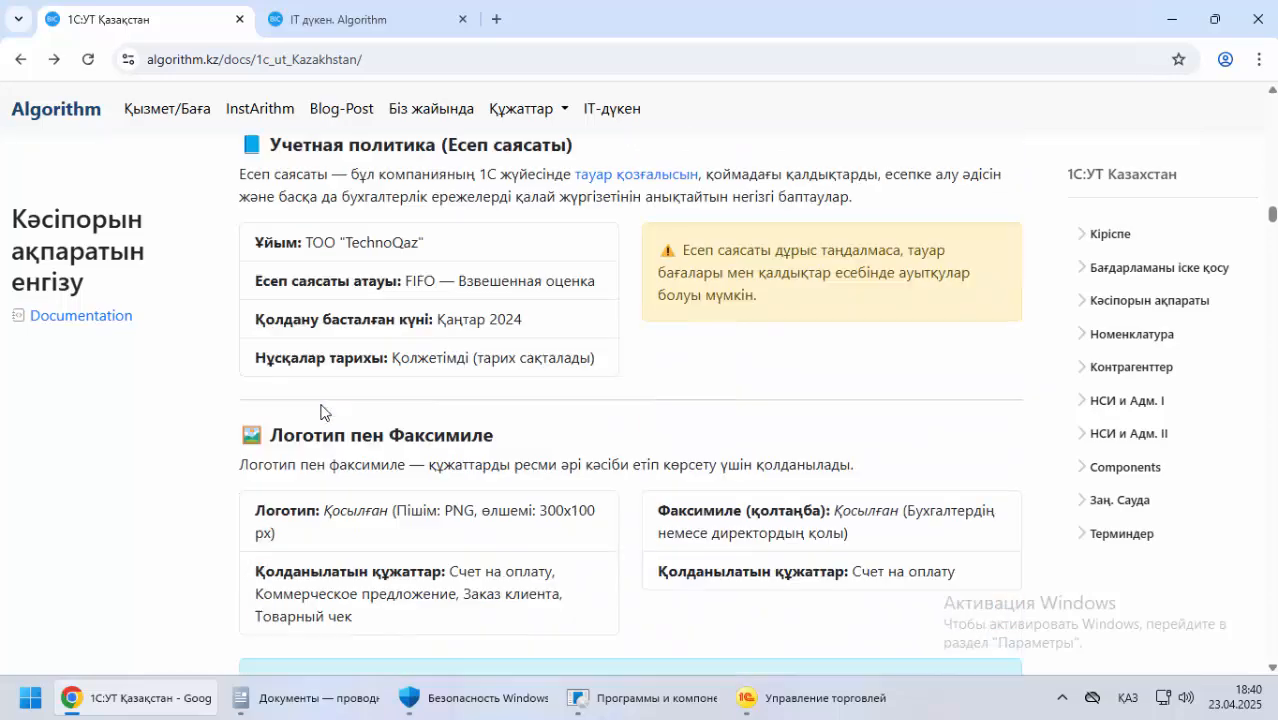
scroll(321, 410, "down", 12)
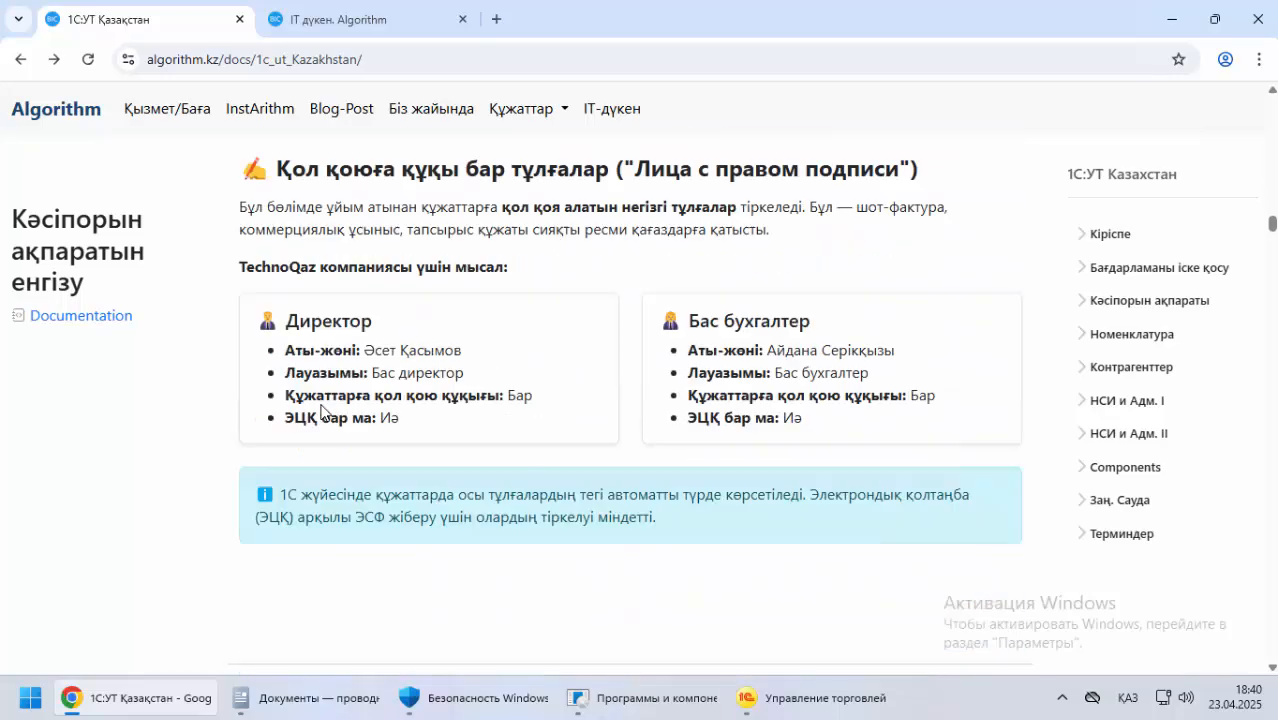
scroll(321, 410, "down", 8)
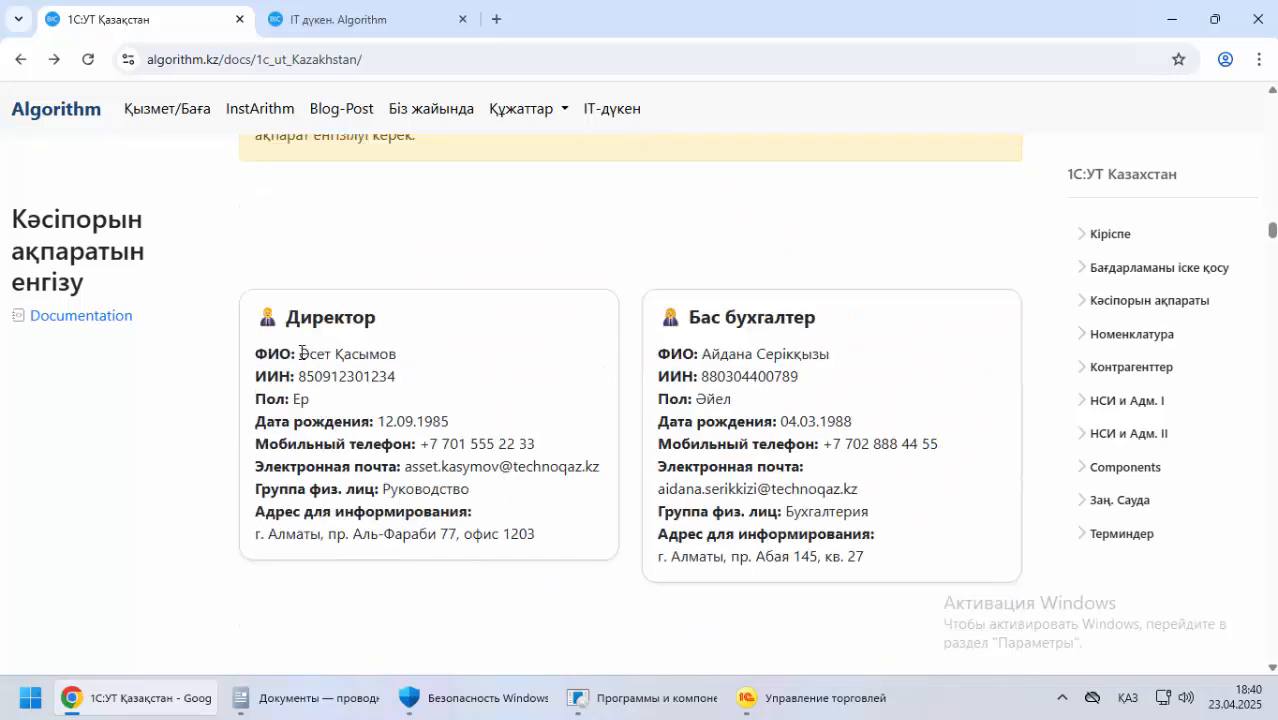
left_click_drag(299, 353, 428, 351)
key("ctrl+c")
key("alt+Tab")
key("ctrl+v")
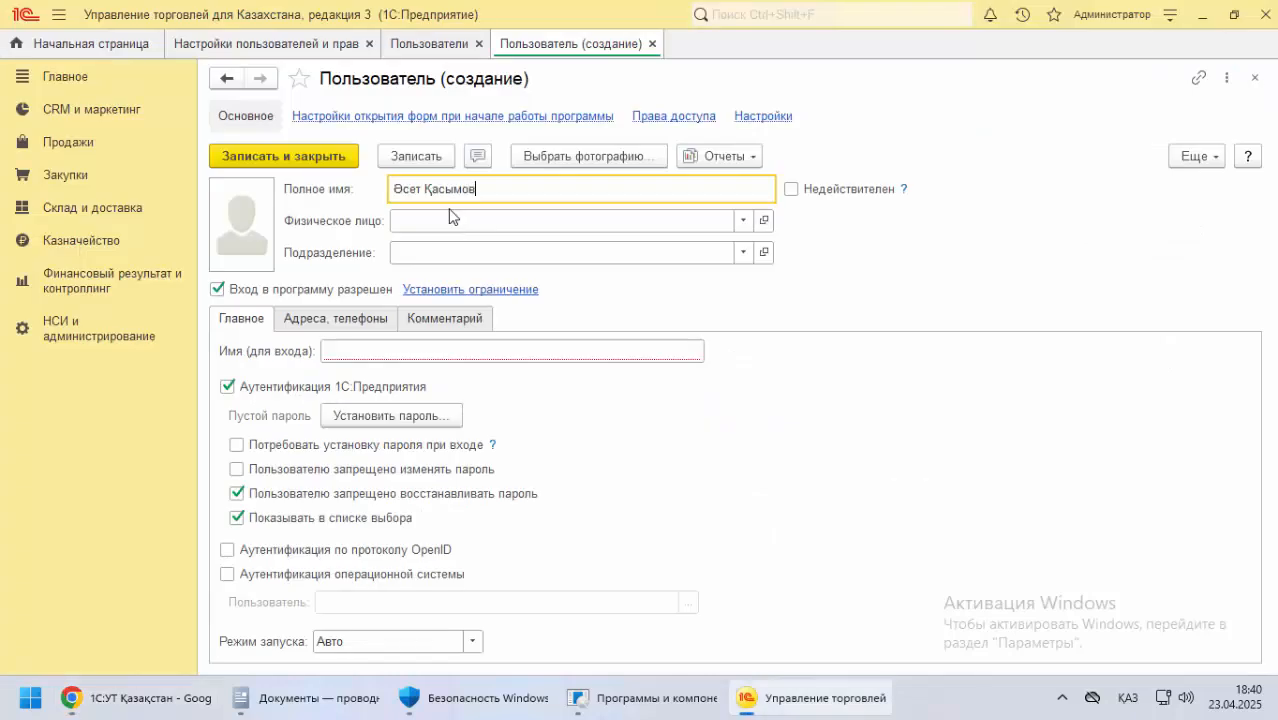
Fill Физическое лицо with the individual matching the director's name and leave Подразделение empty
left_click(444, 216)
left_click(456, 280)
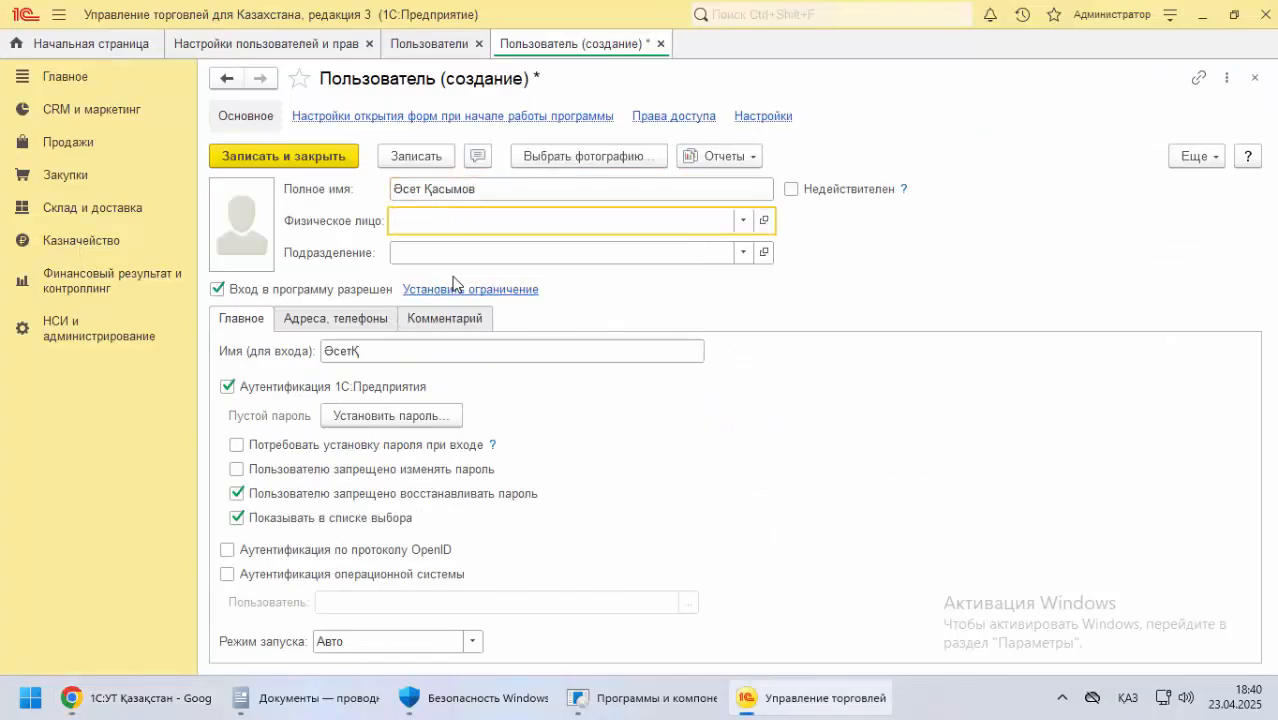
left_click(402, 254)
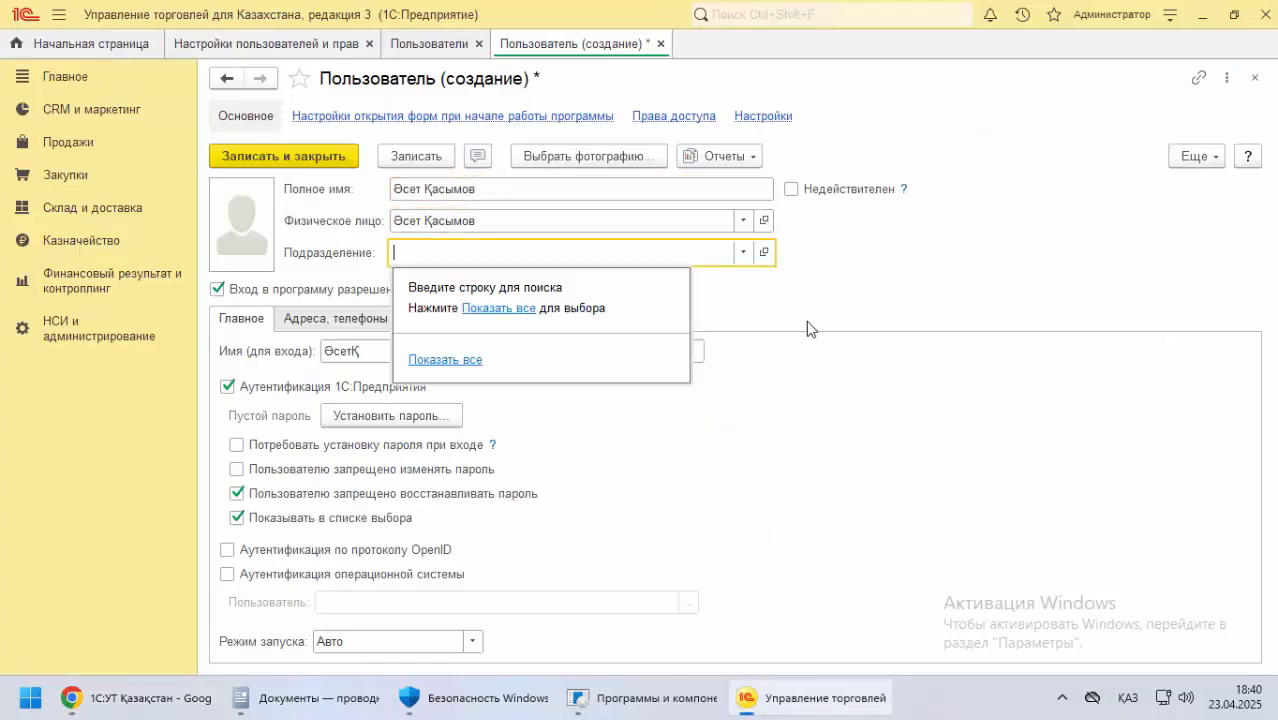
Set the new user's login password, with Показывать новый пароль enabled
left_click(390, 415)
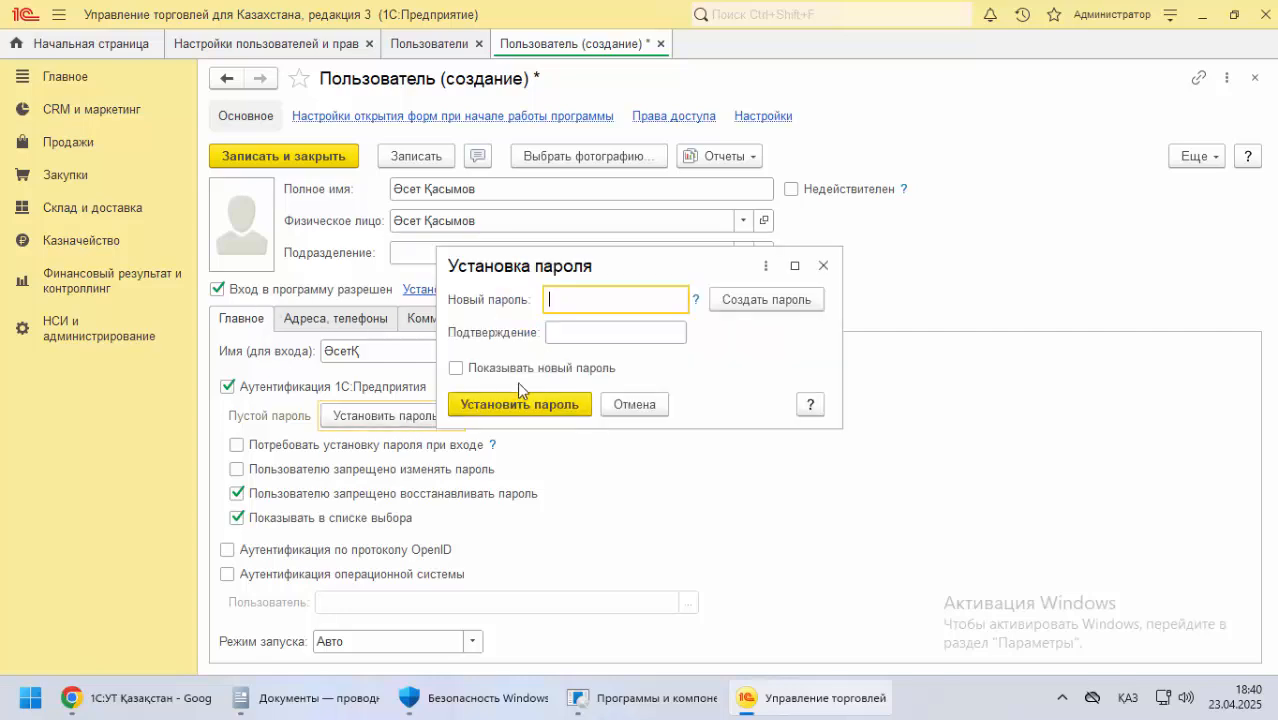
type("123")
left_click(570, 331)
type("\"әі")
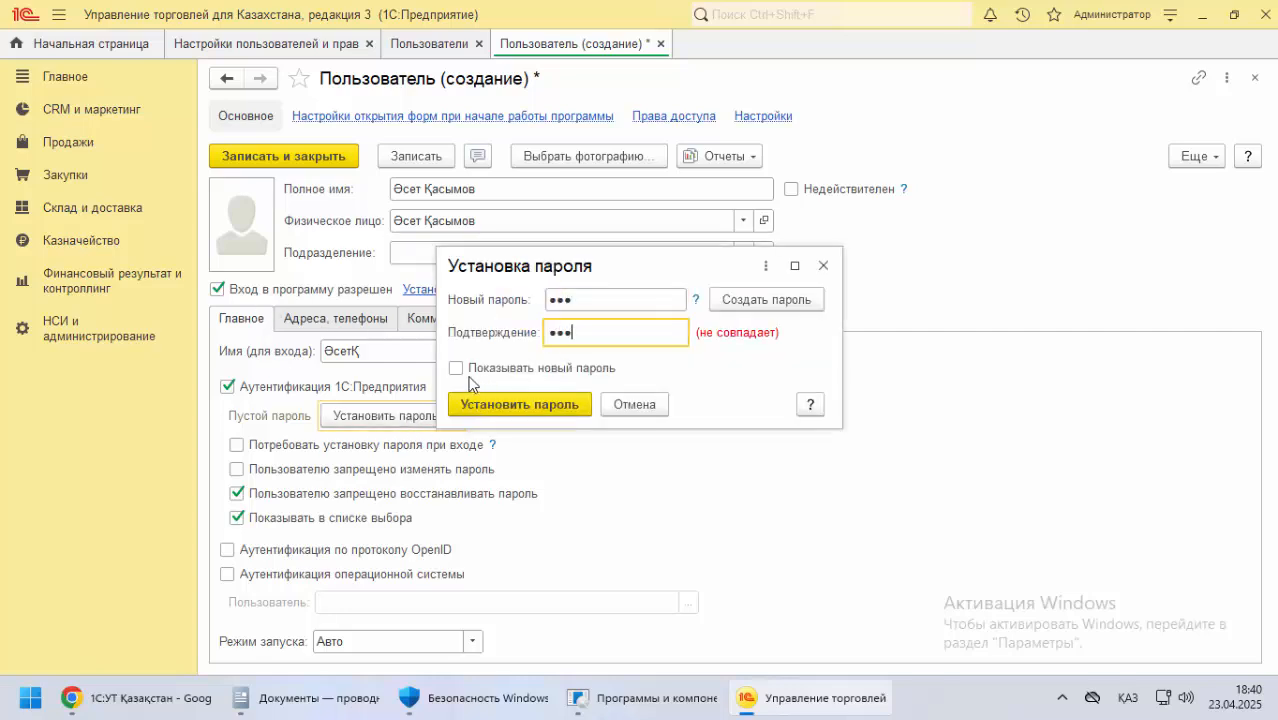
left_click(456, 368)
left_click(550, 301)
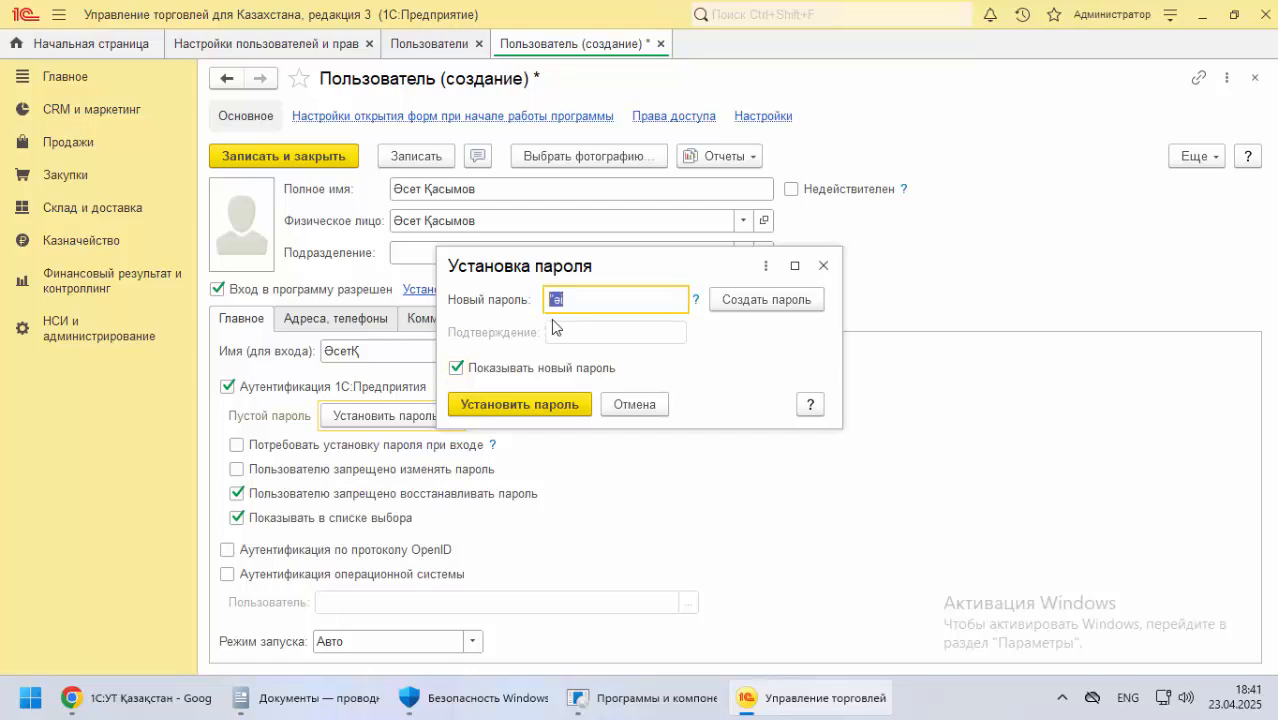
key("alt+shift")
left_click_drag(580, 303, 499, 304)
type("123")
left_click(513, 404)
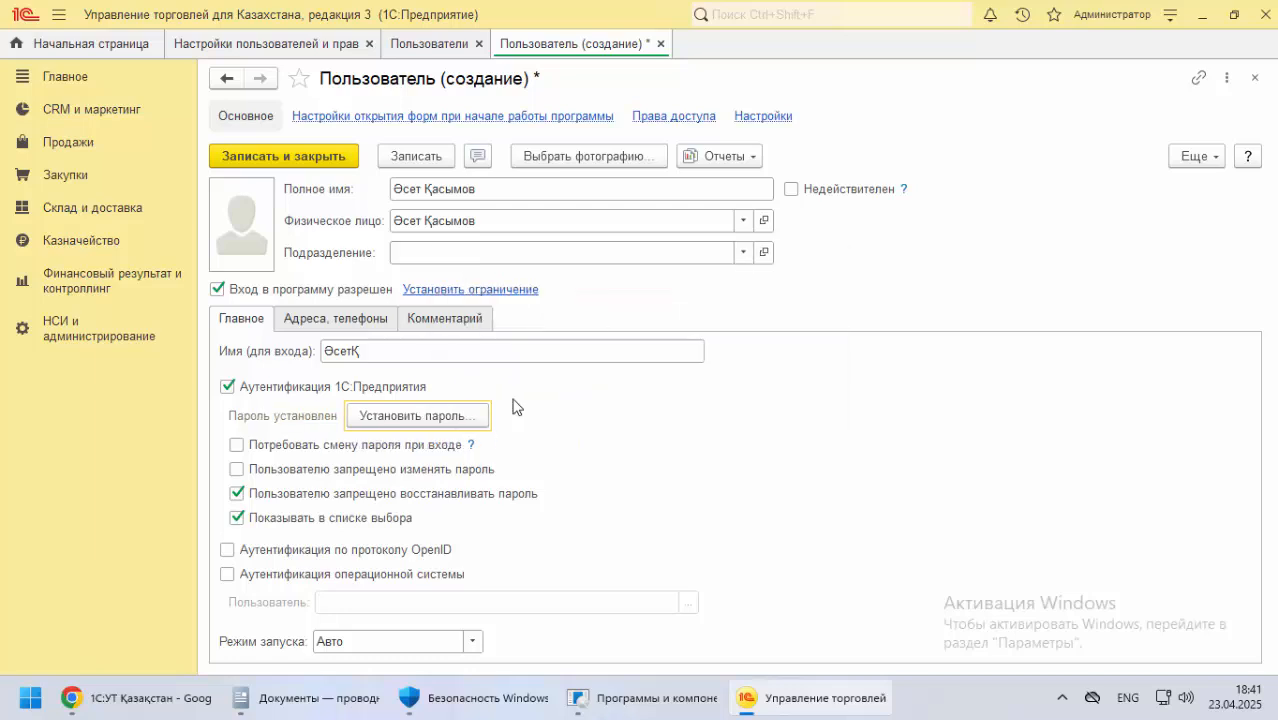
Save the new user without enabling discussions, and open the user's Права доступа
left_click(437, 163)
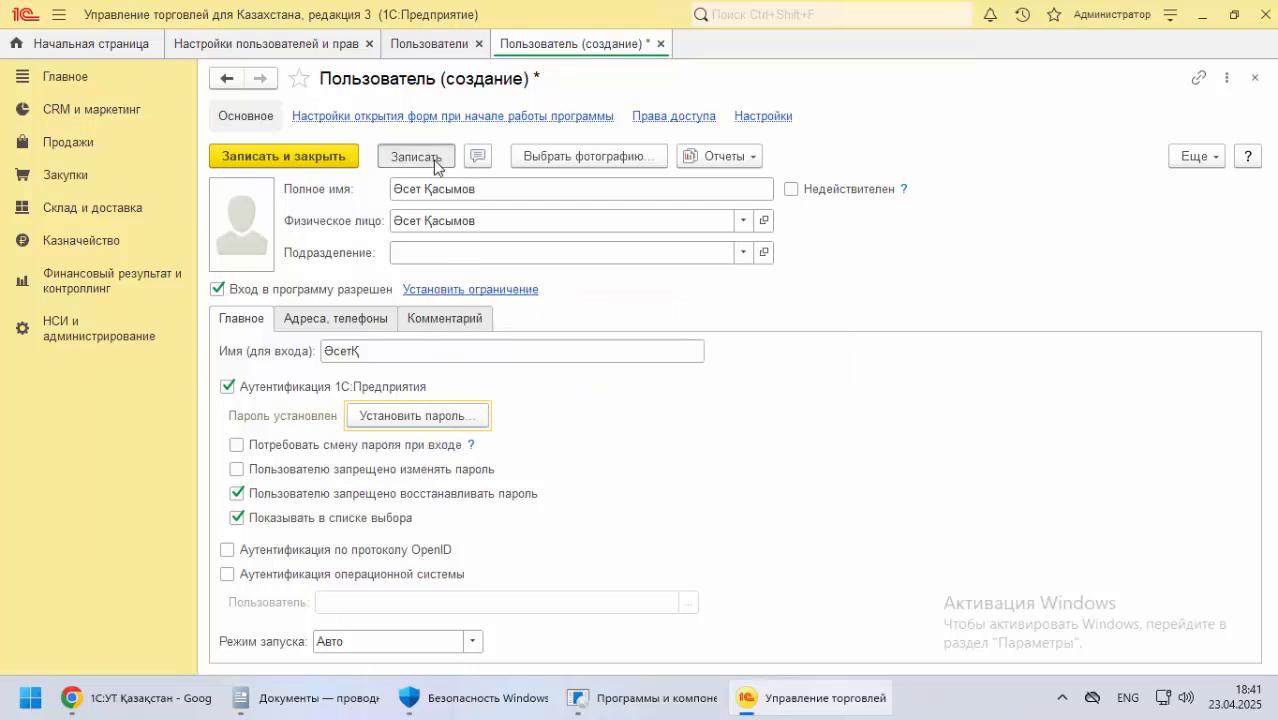
left_click(635, 421)
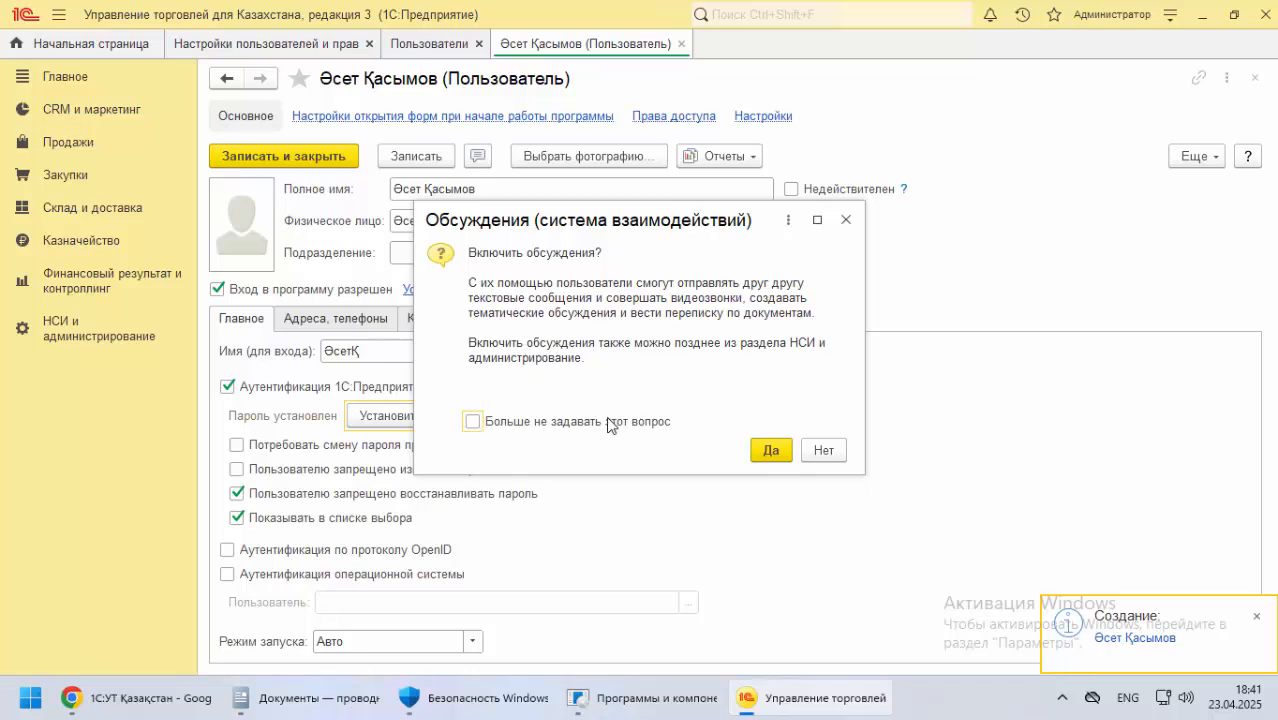
left_click(823, 450)
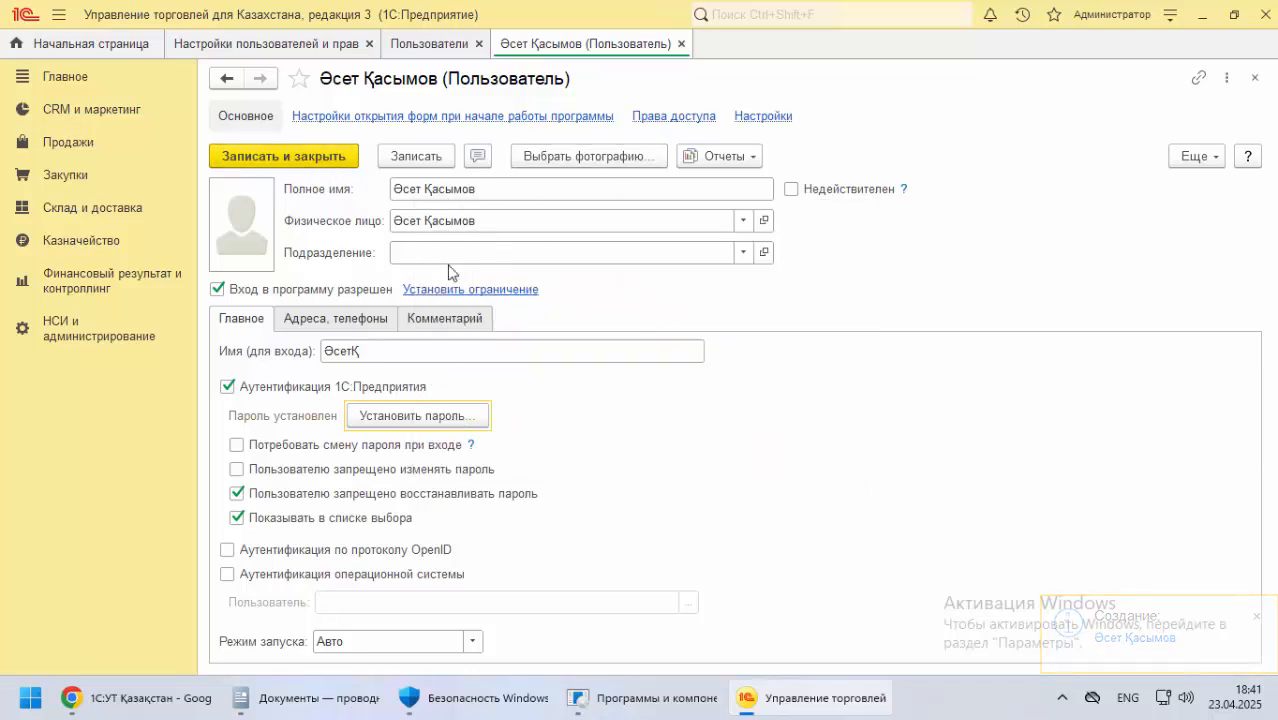
left_click(673, 120)
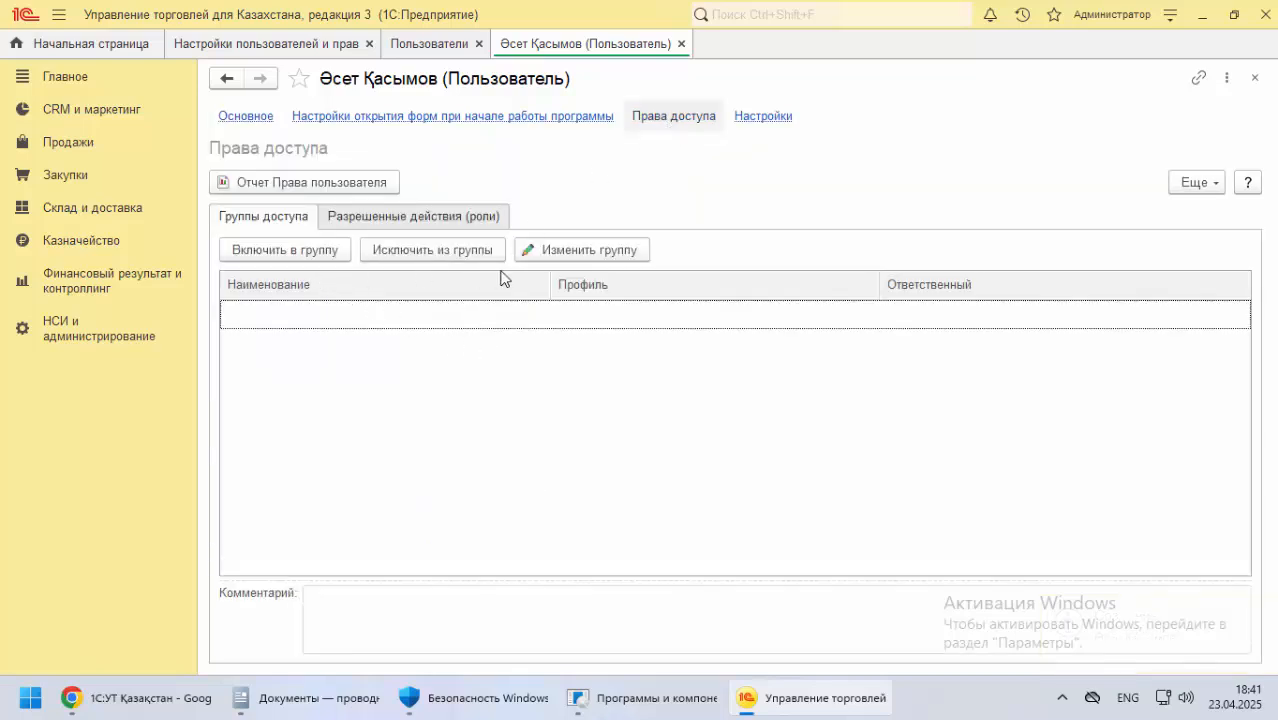
left_click(301, 250)
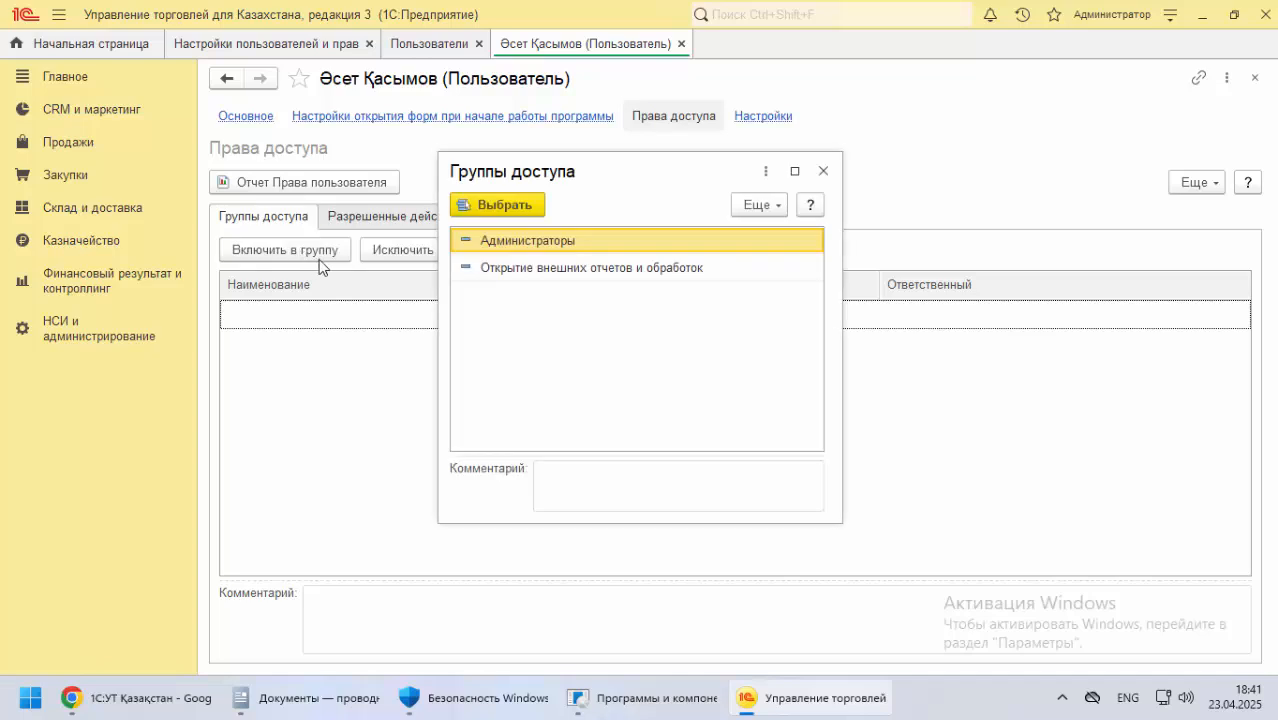
left_click(824, 171)
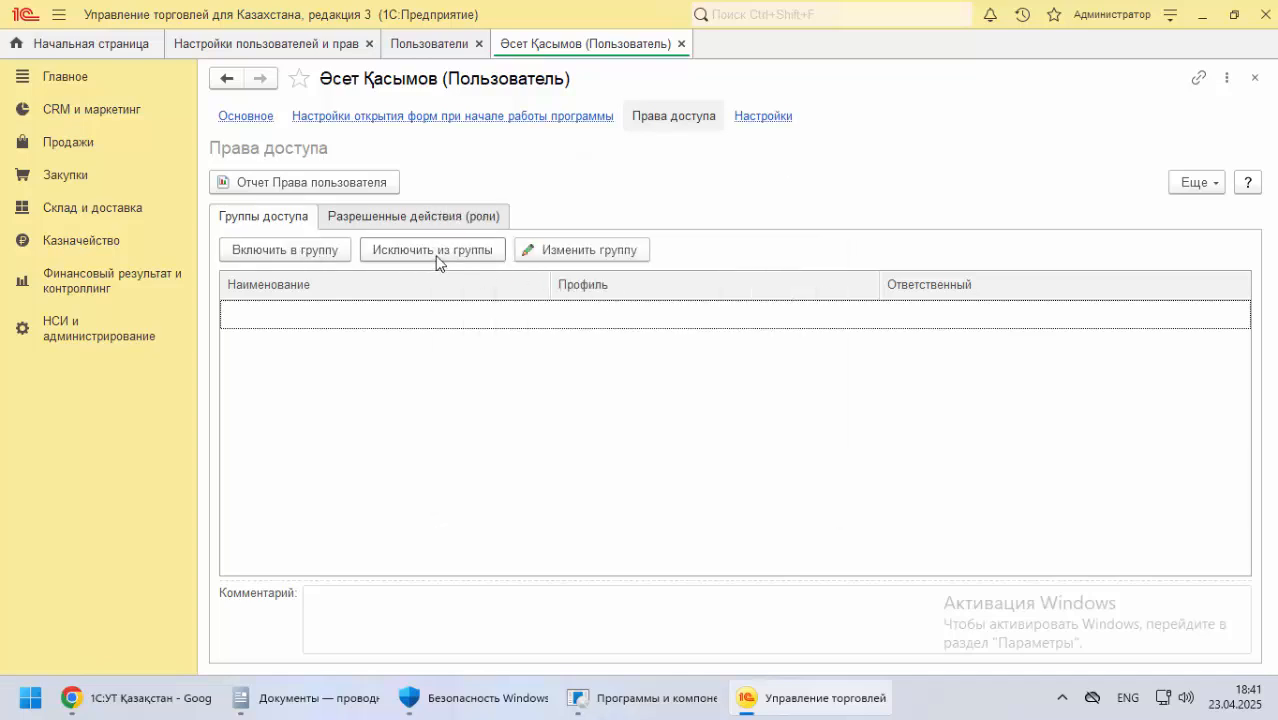
left_click(430, 222)
left_click(258, 218)
left_click(590, 252)
left_click(735, 383)
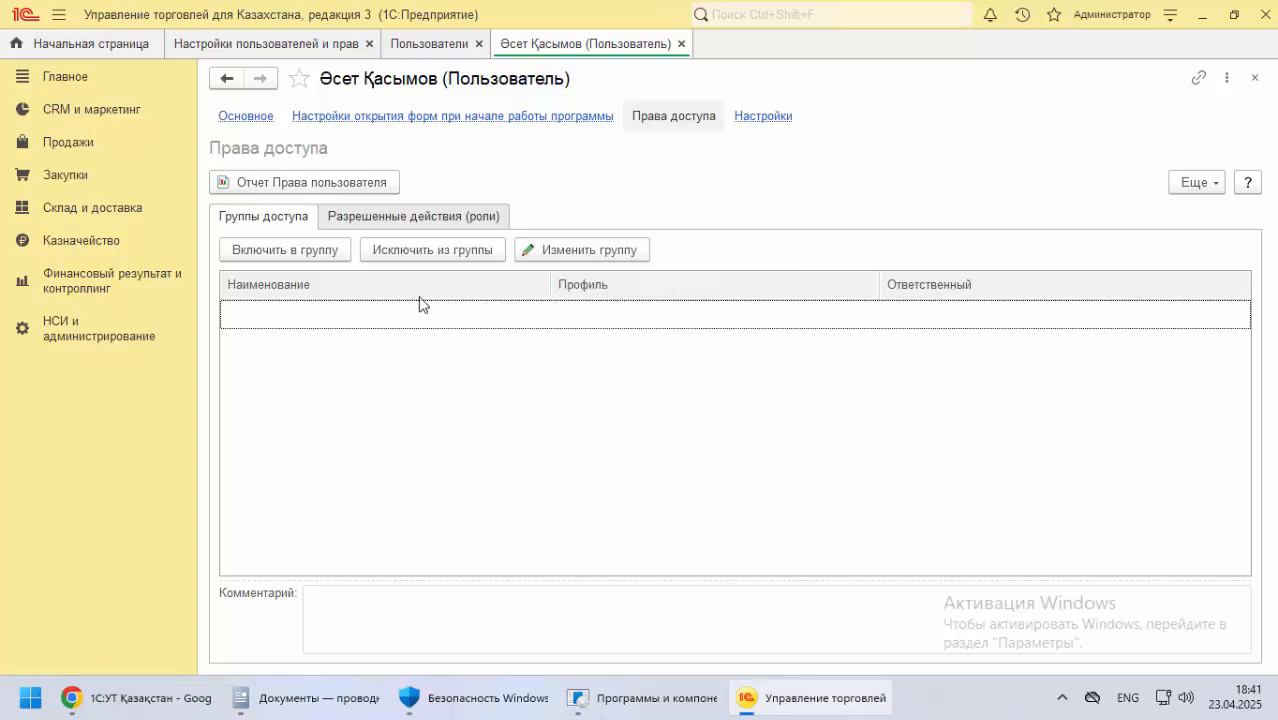
Include the user in the Администраторы access group, then save the user and close the user list
left_click(306, 256)
left_click(507, 214)
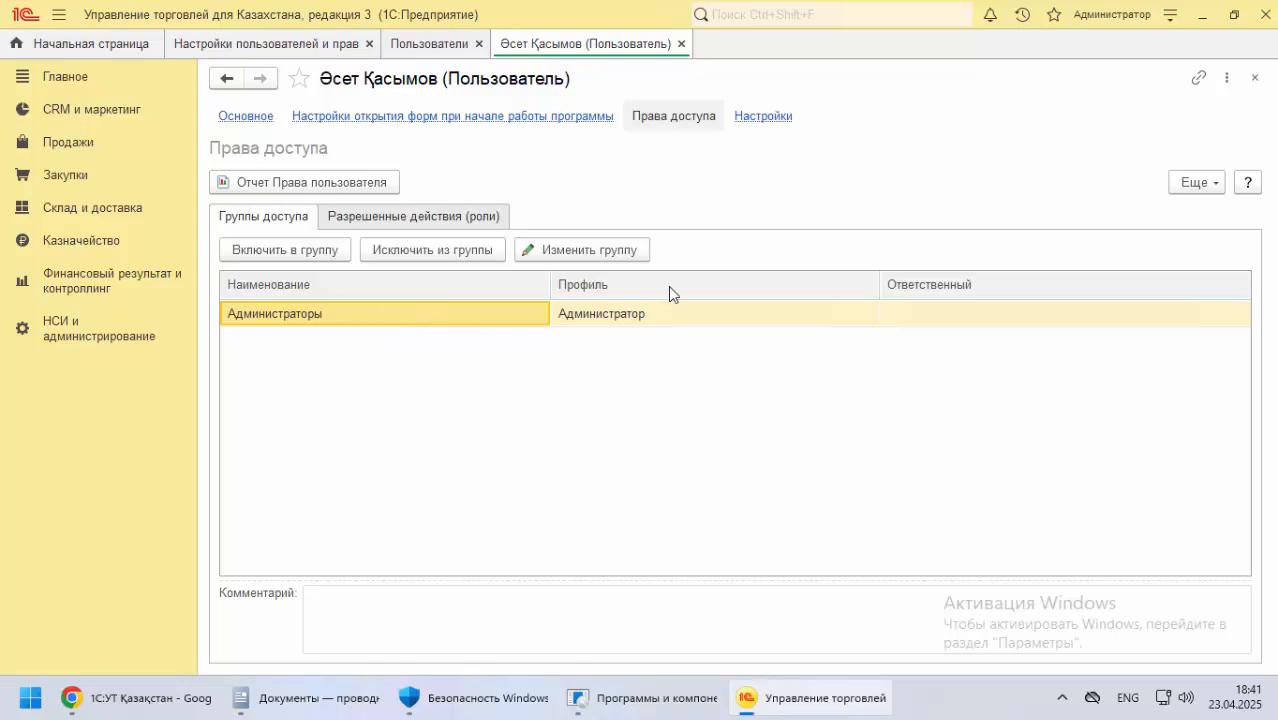
left_click(262, 120)
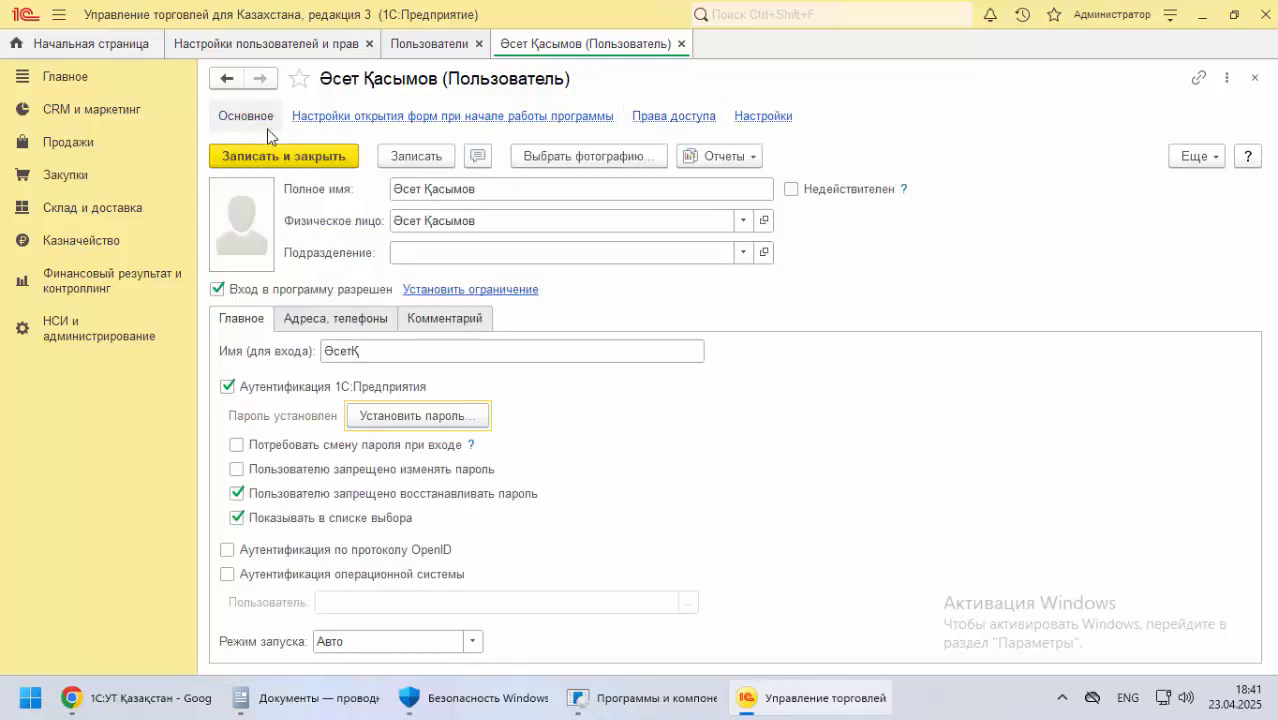
left_click(272, 156)
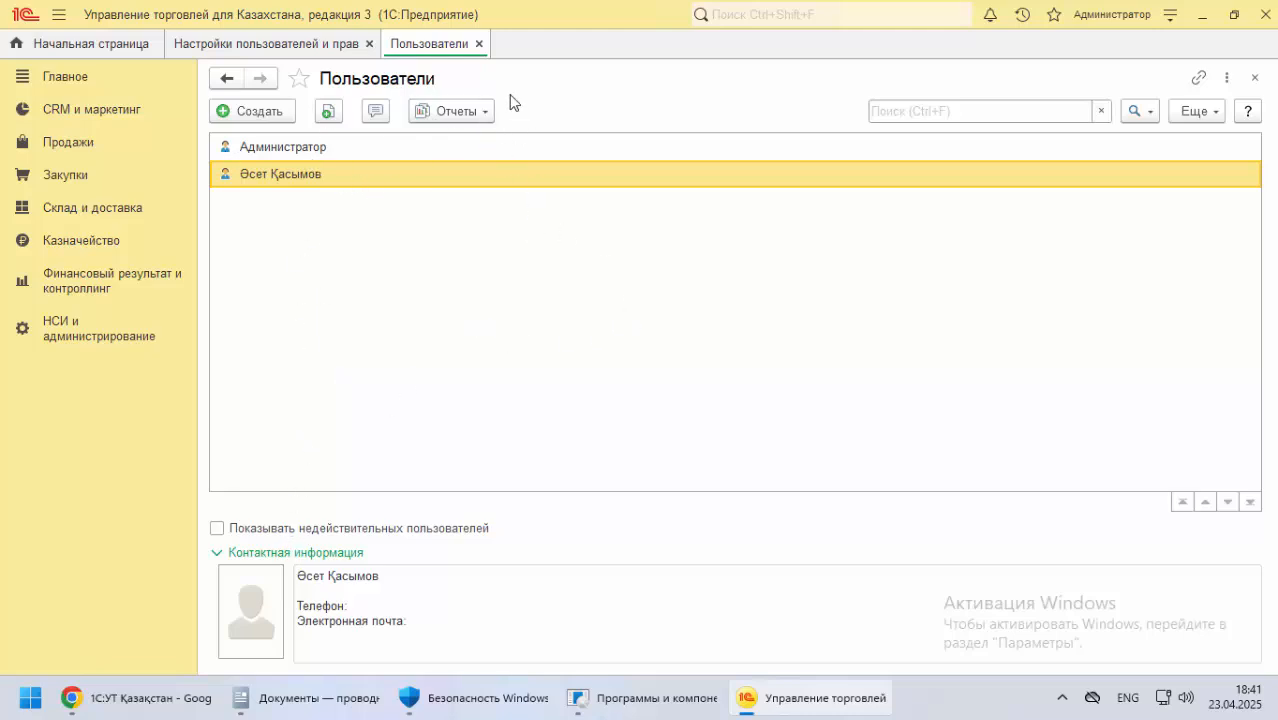
left_click(479, 44)
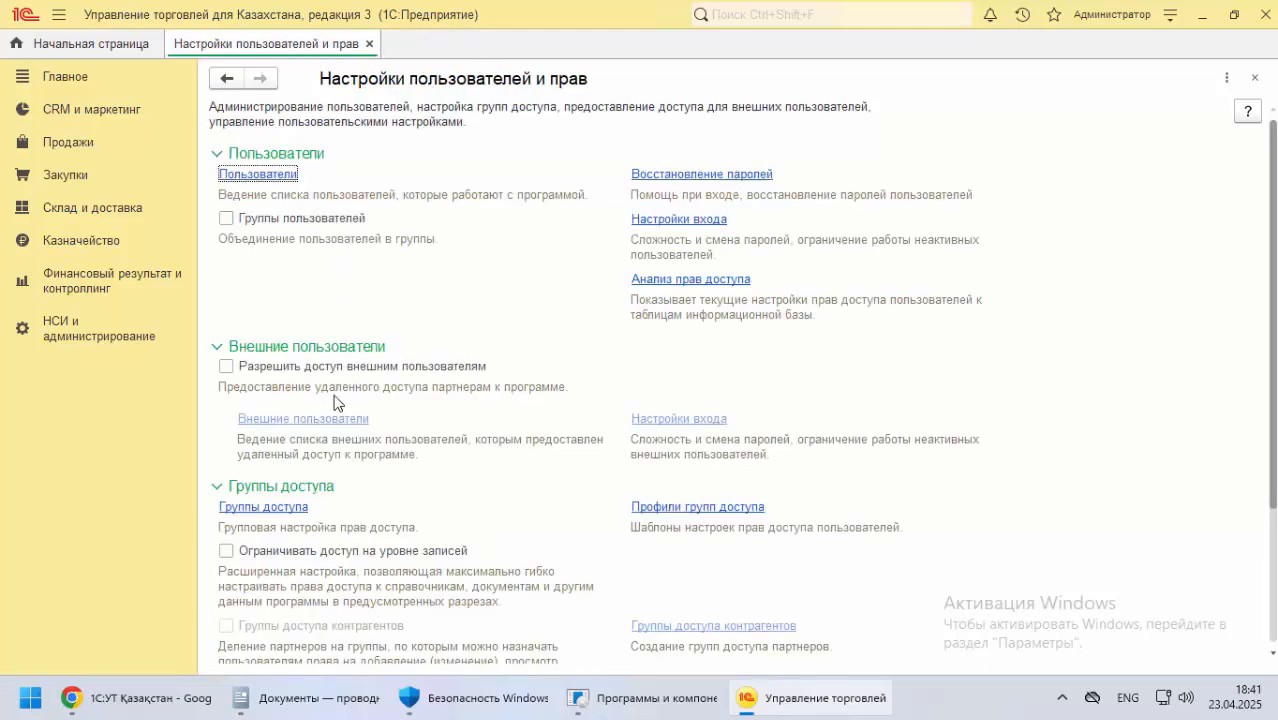
Open Профили групп доступа and examine the profiles in the Администрирование и НСИ, Закупки и запасы, Международный финансовый учет and Продажи folders
scroll(334, 402, "down", 3)
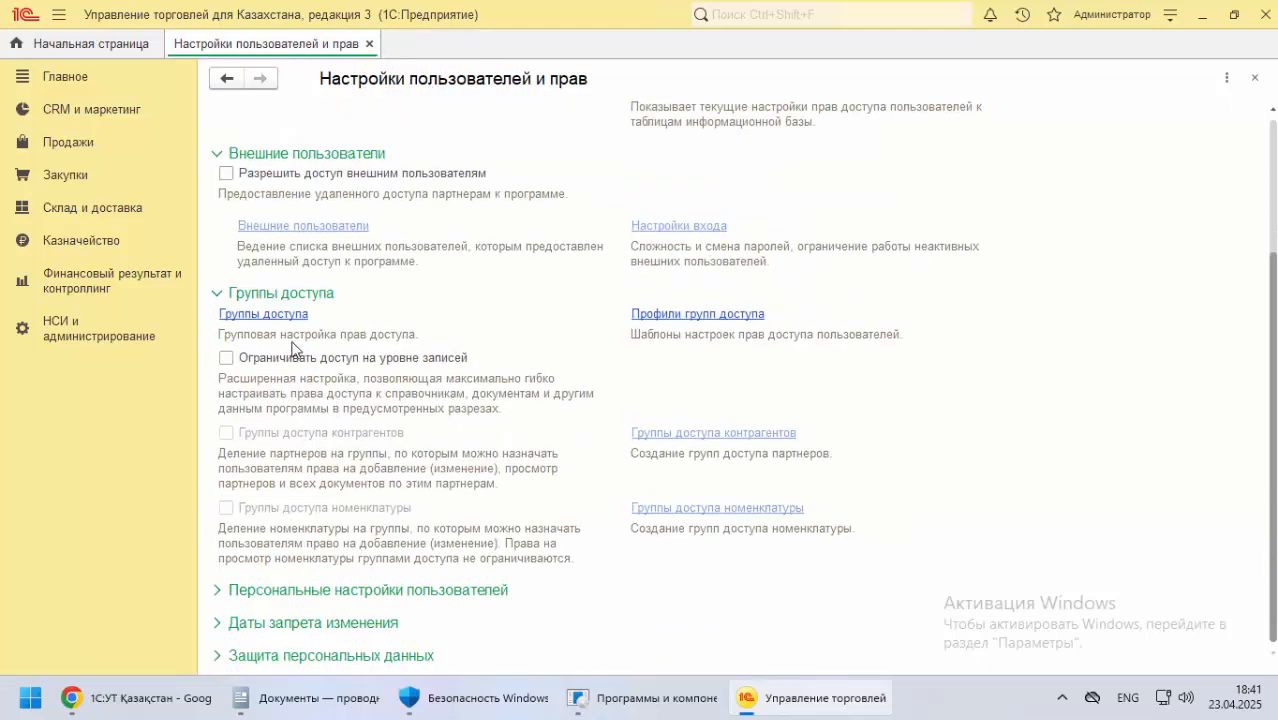
left_click(695, 316)
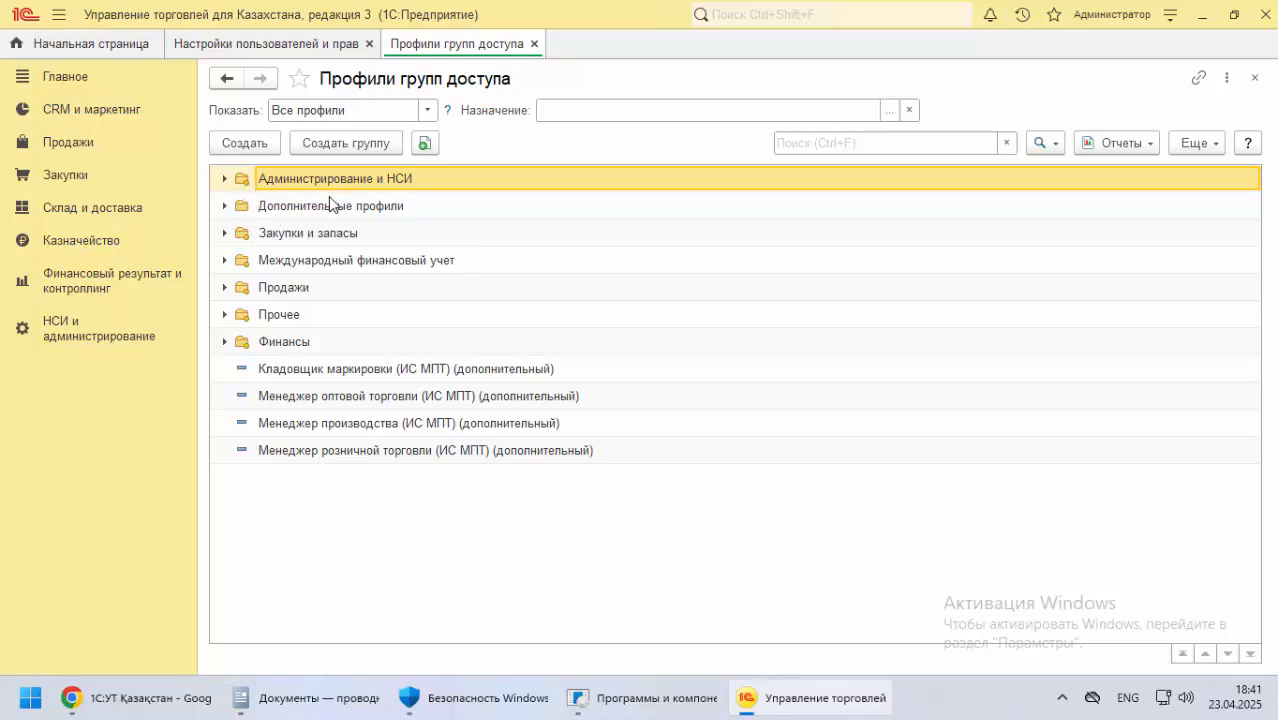
left_click(224, 180)
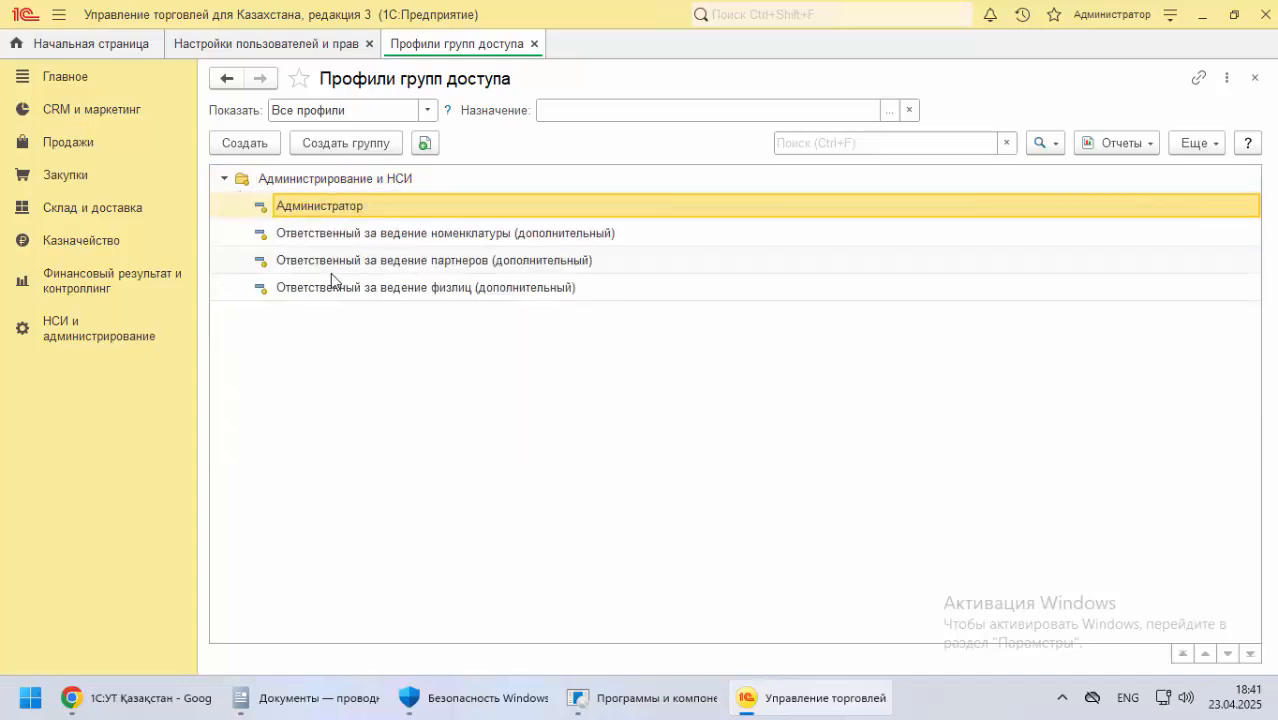
left_click(223, 180)
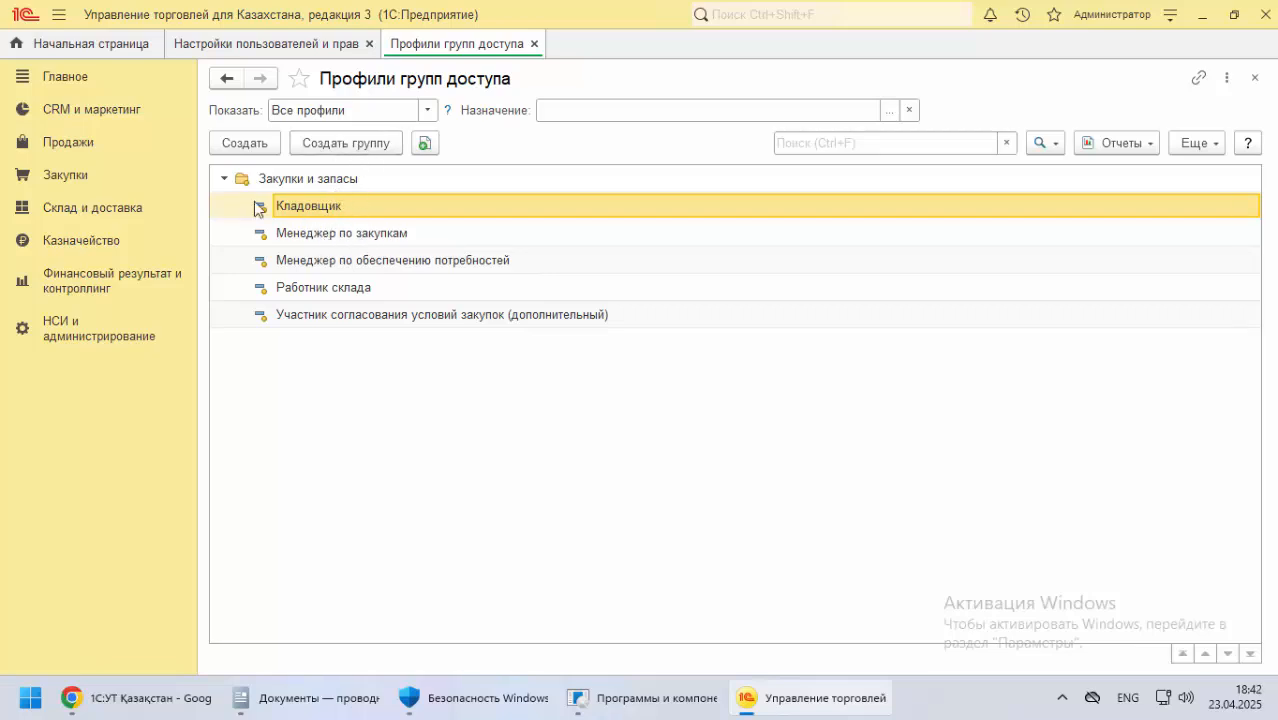
left_click(225, 179)
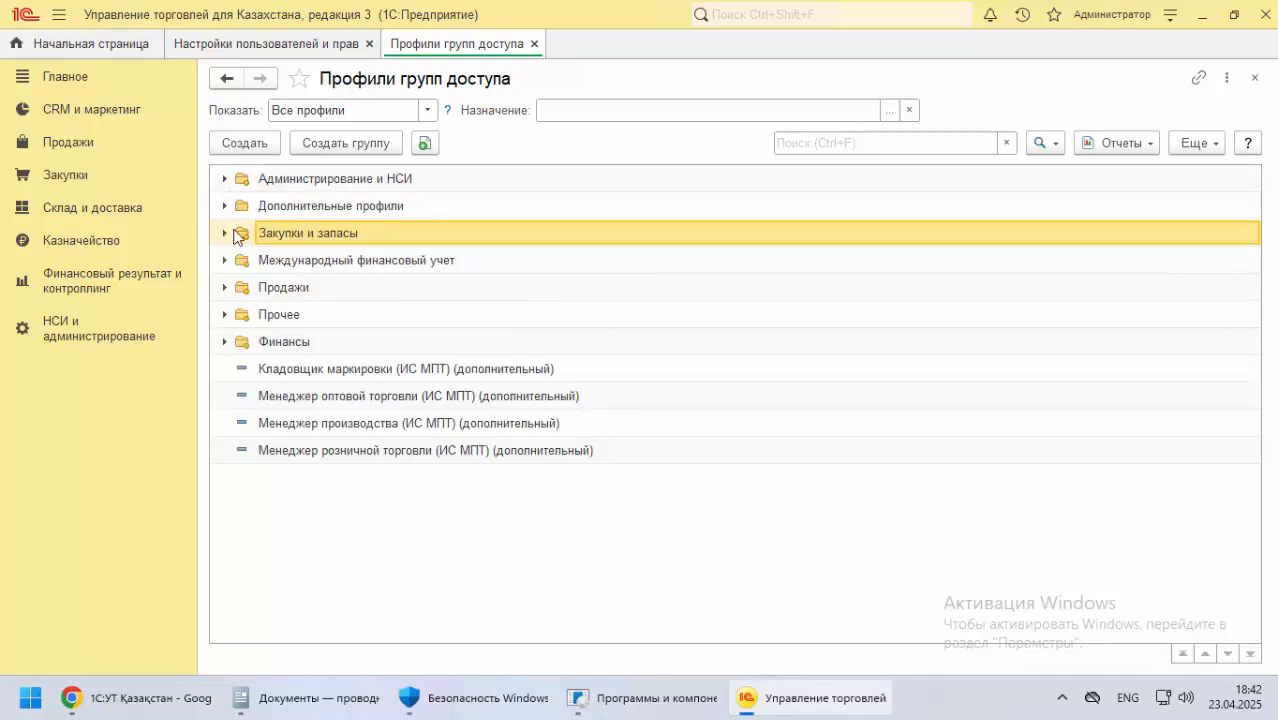
left_click(224, 260)
left_click(223, 179)
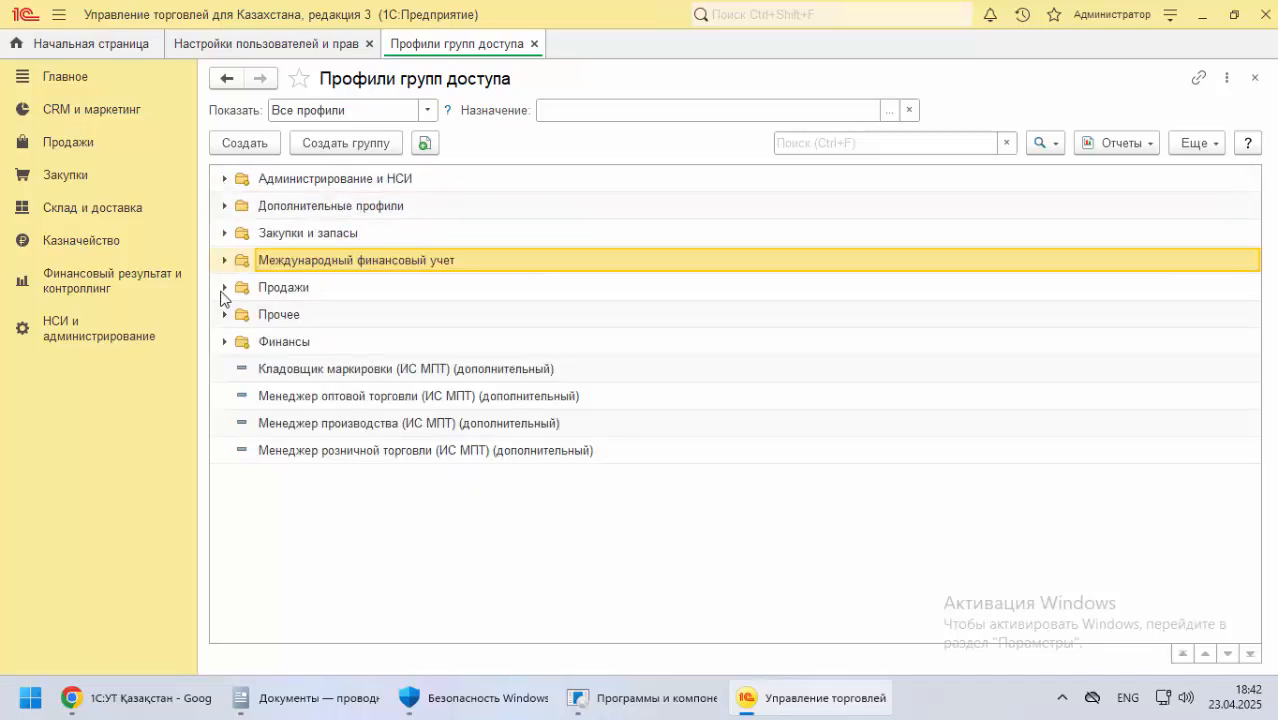
left_click(224, 288)
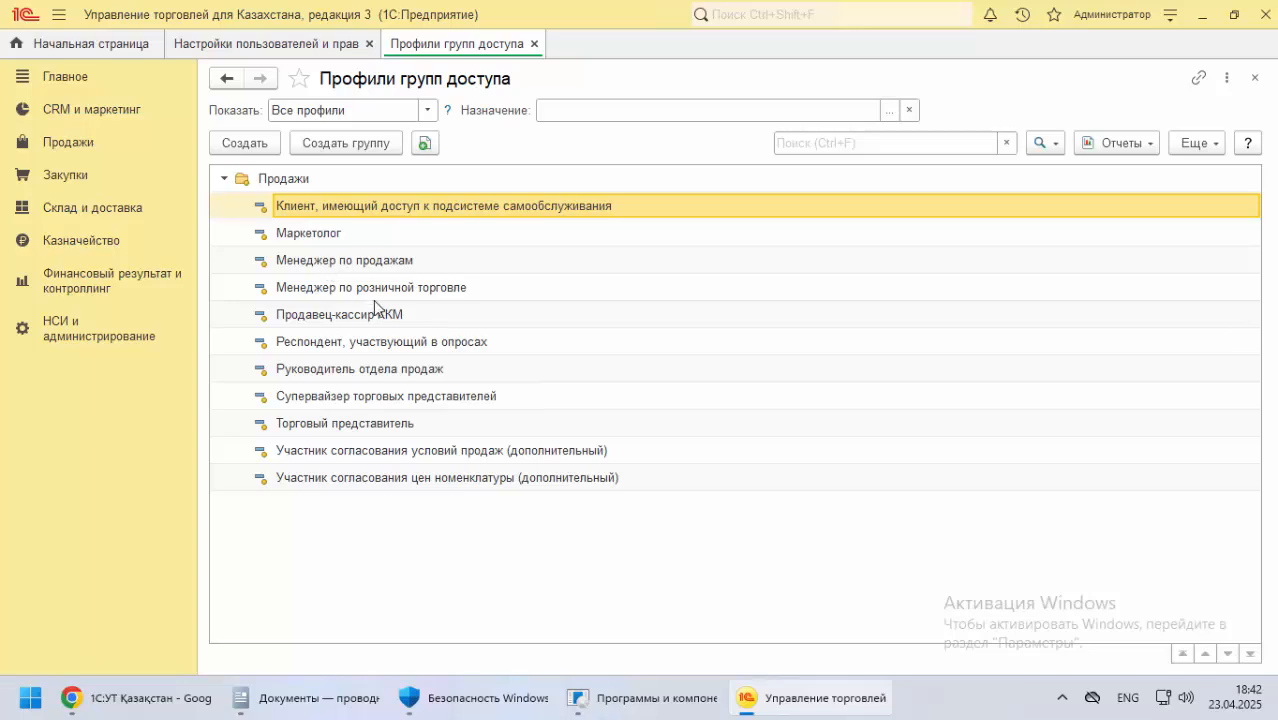
left_click(233, 180)
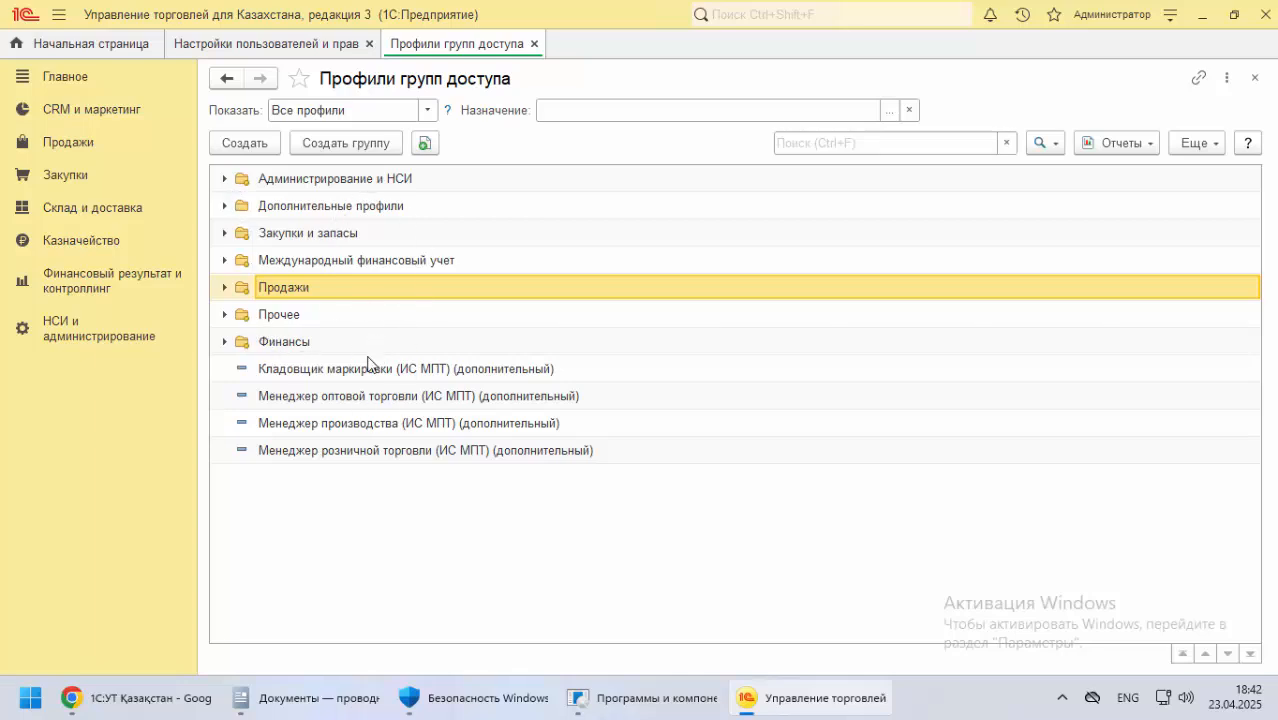
Open the Маркетолог profile from the Продажи folder, review its permitted actions (roles), and close the profile, profile list and user settings
left_click(229, 288)
left_click(316, 240)
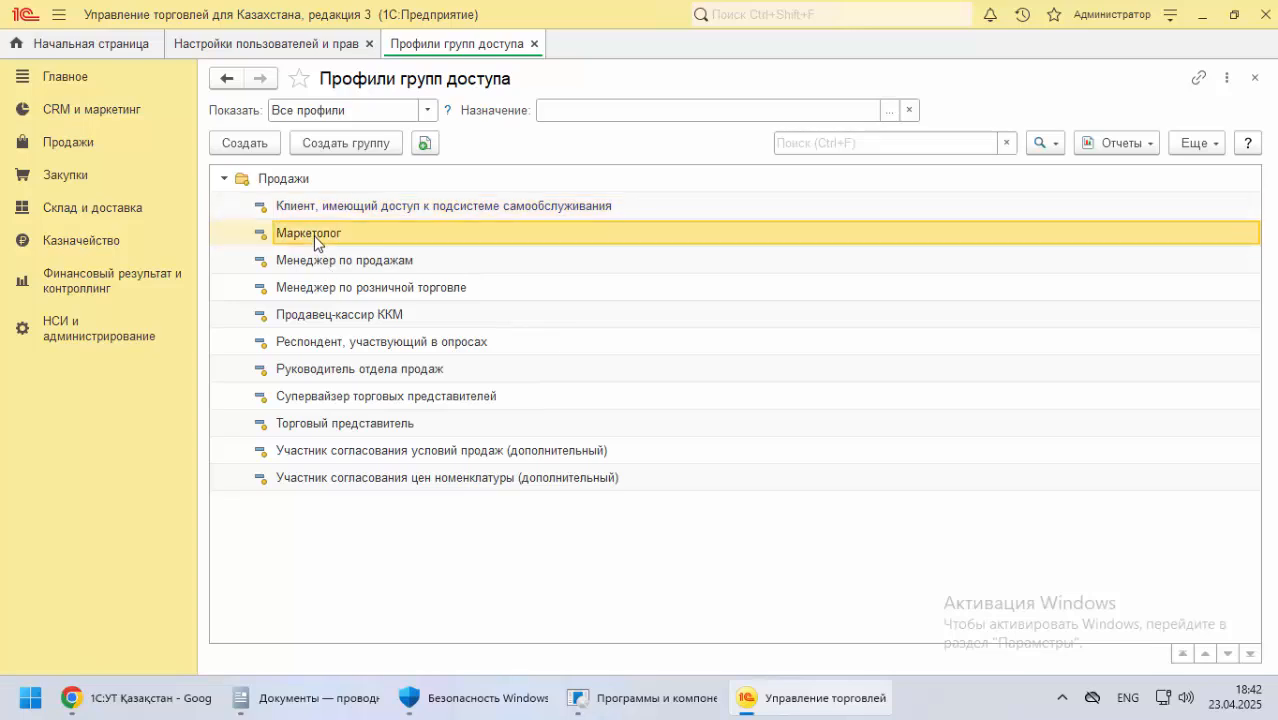
double_click(316, 240)
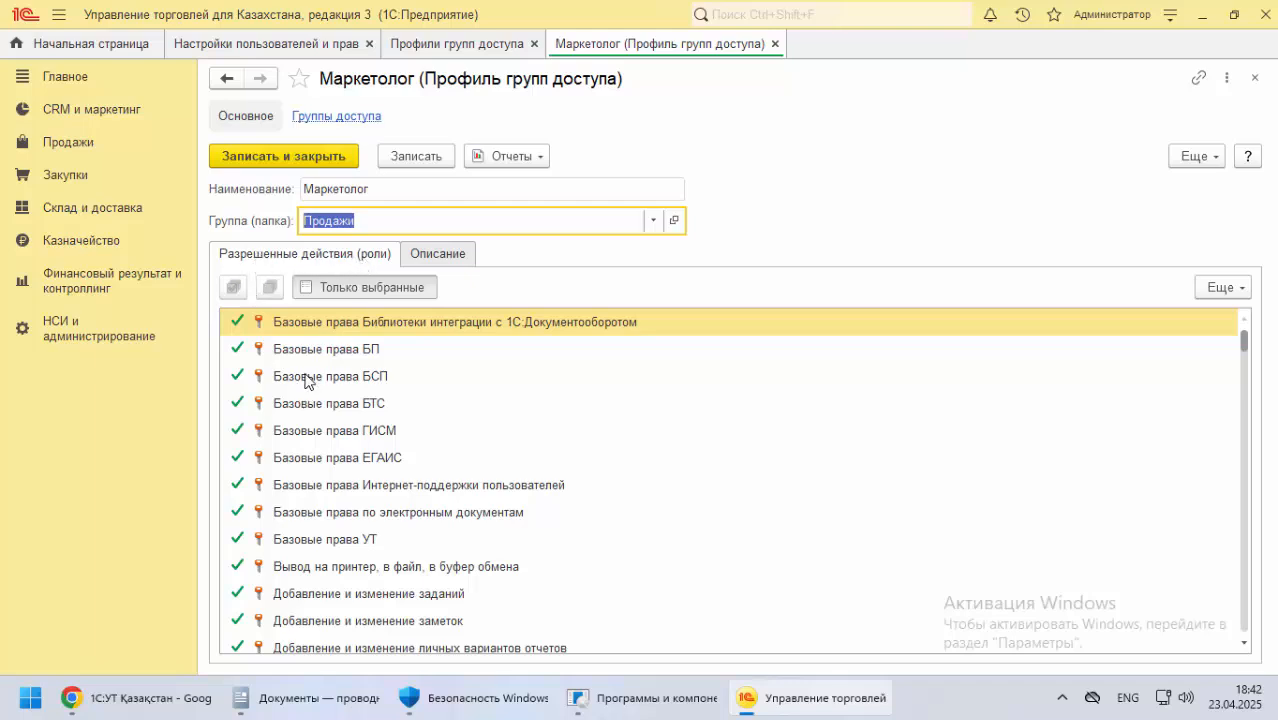
scroll(307, 385, "down", 7)
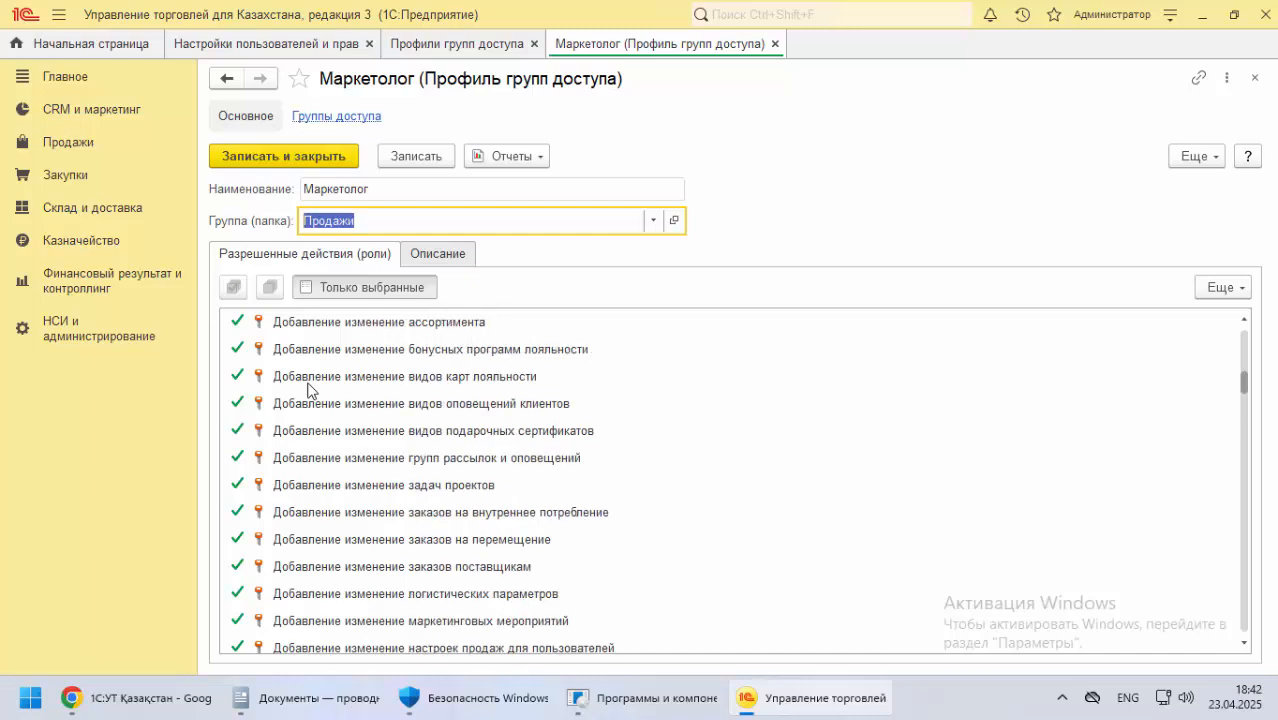
scroll(311, 384, "down", 3)
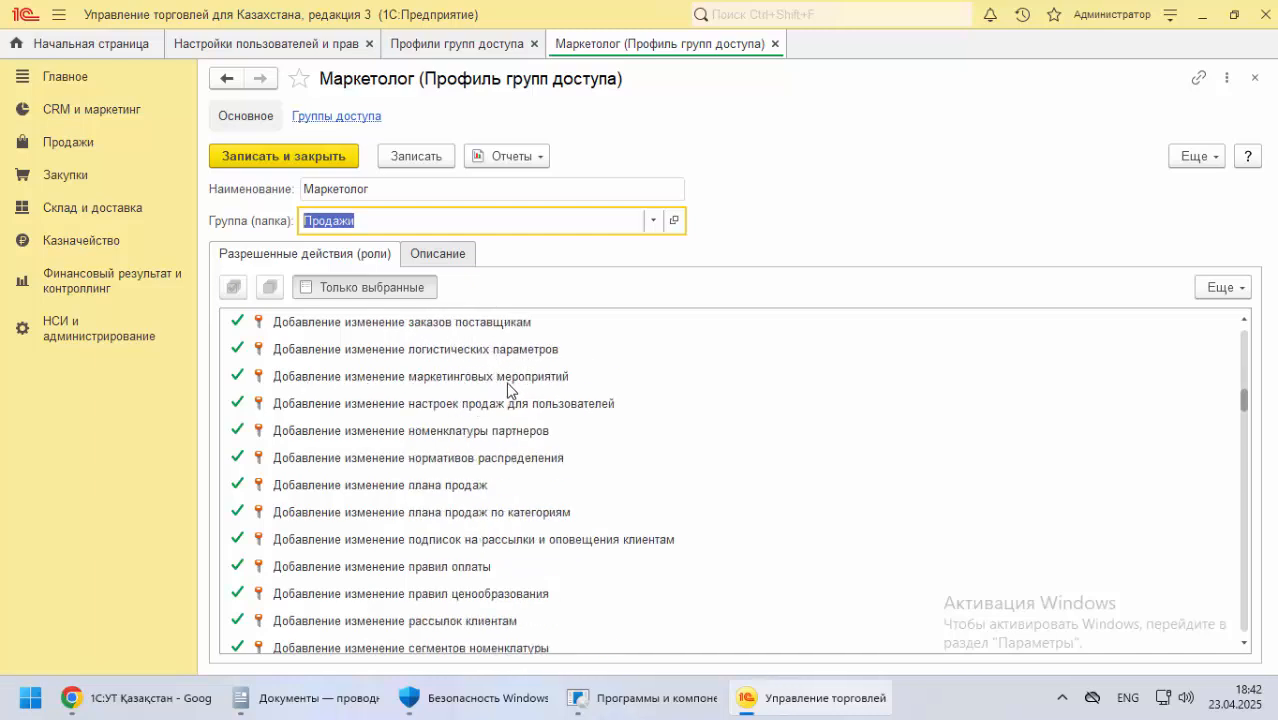
scroll(457, 515, "down", 3)
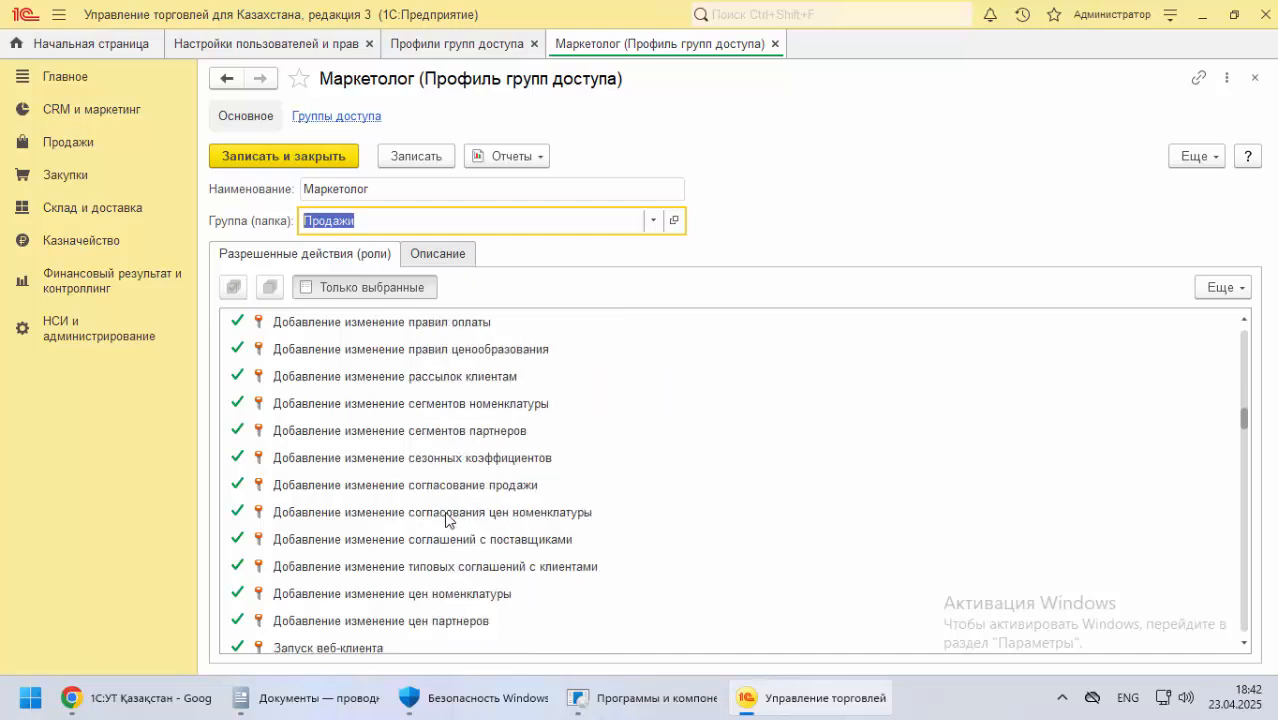
scroll(408, 511, "down", 3)
scroll(402, 525, "up", 2)
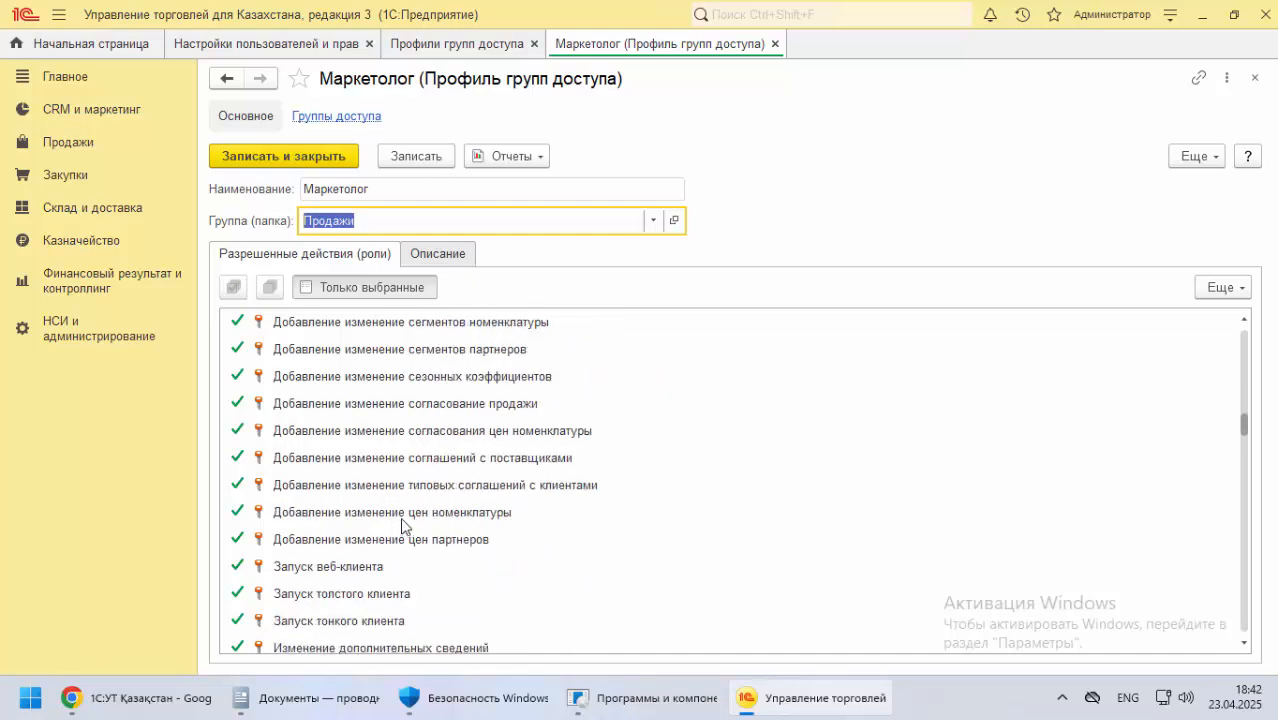
scroll(399, 522, "down", 5)
scroll(398, 522, "down", 4)
scroll(400, 515, "up", 6)
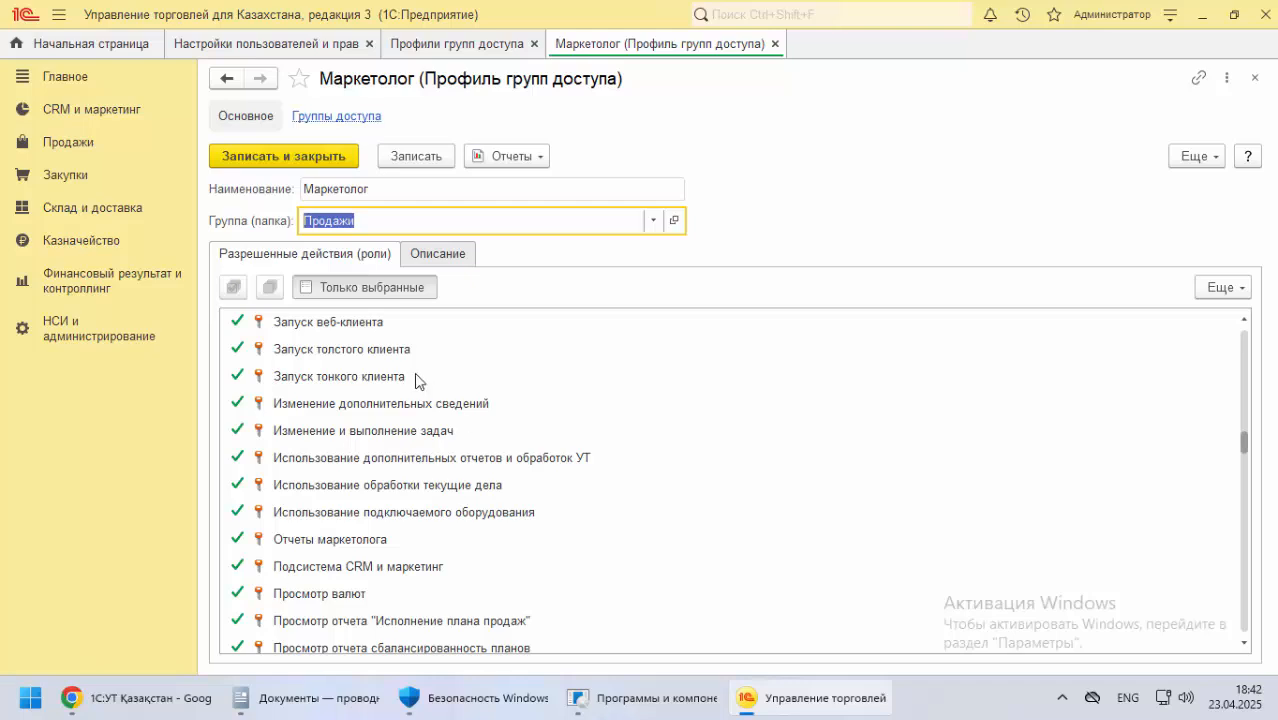
scroll(440, 405, "up", 1)
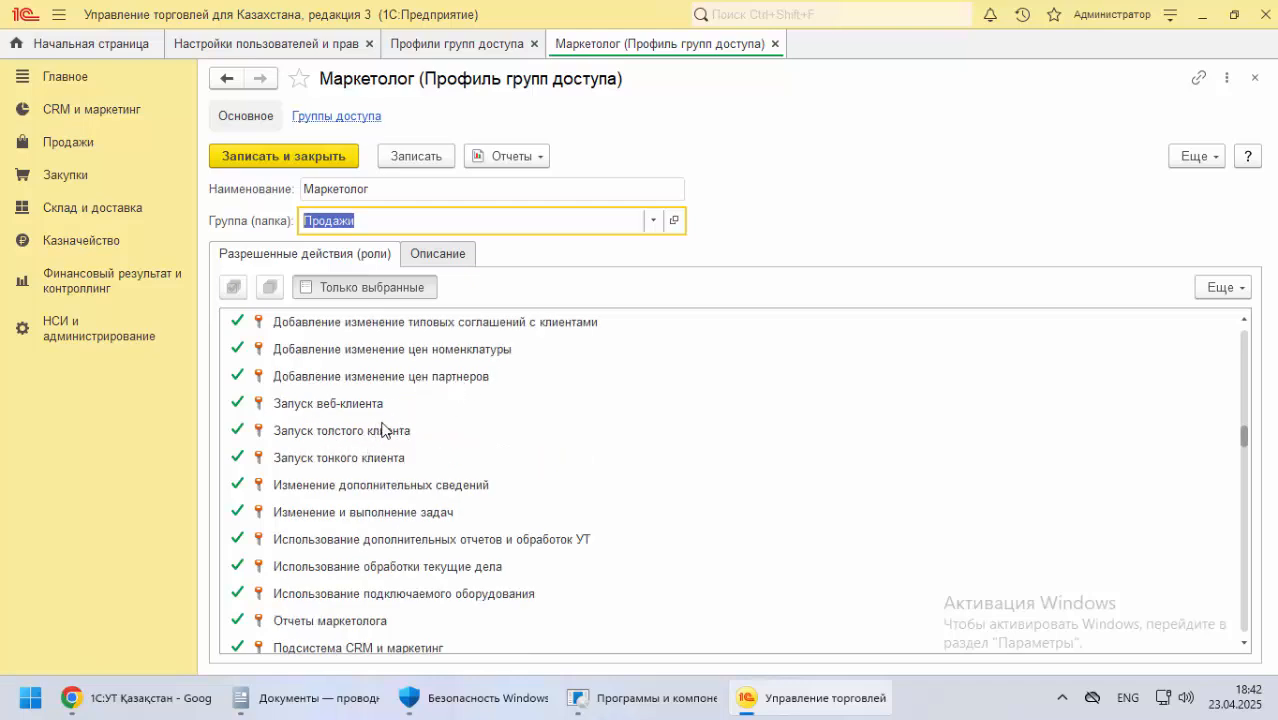
scroll(466, 428, "up", 1)
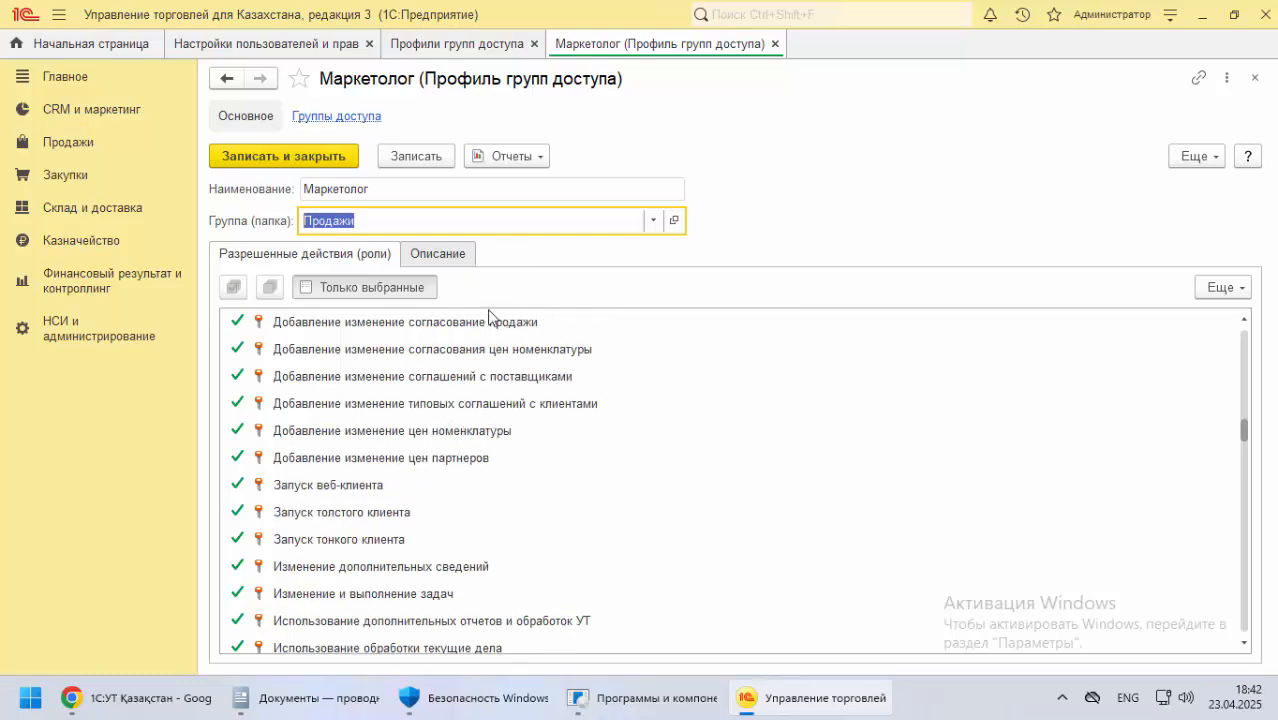
key("Escape")
key("Escape")
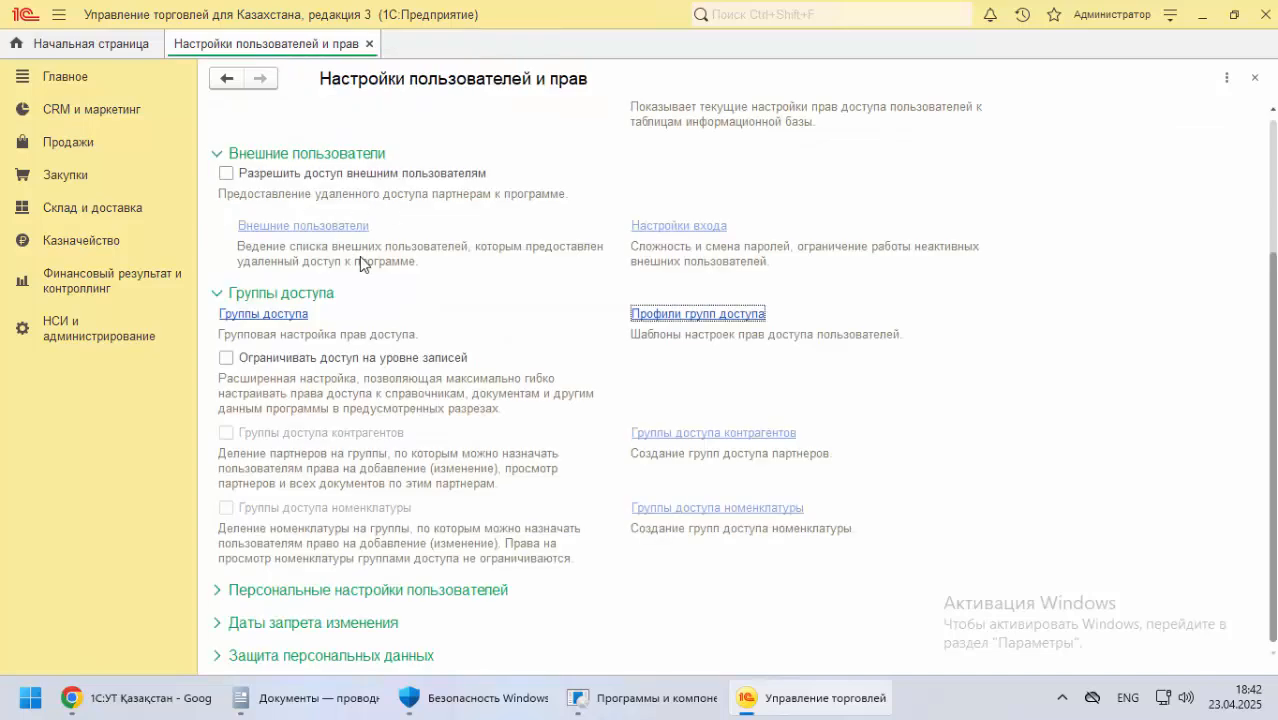
key("Escape")
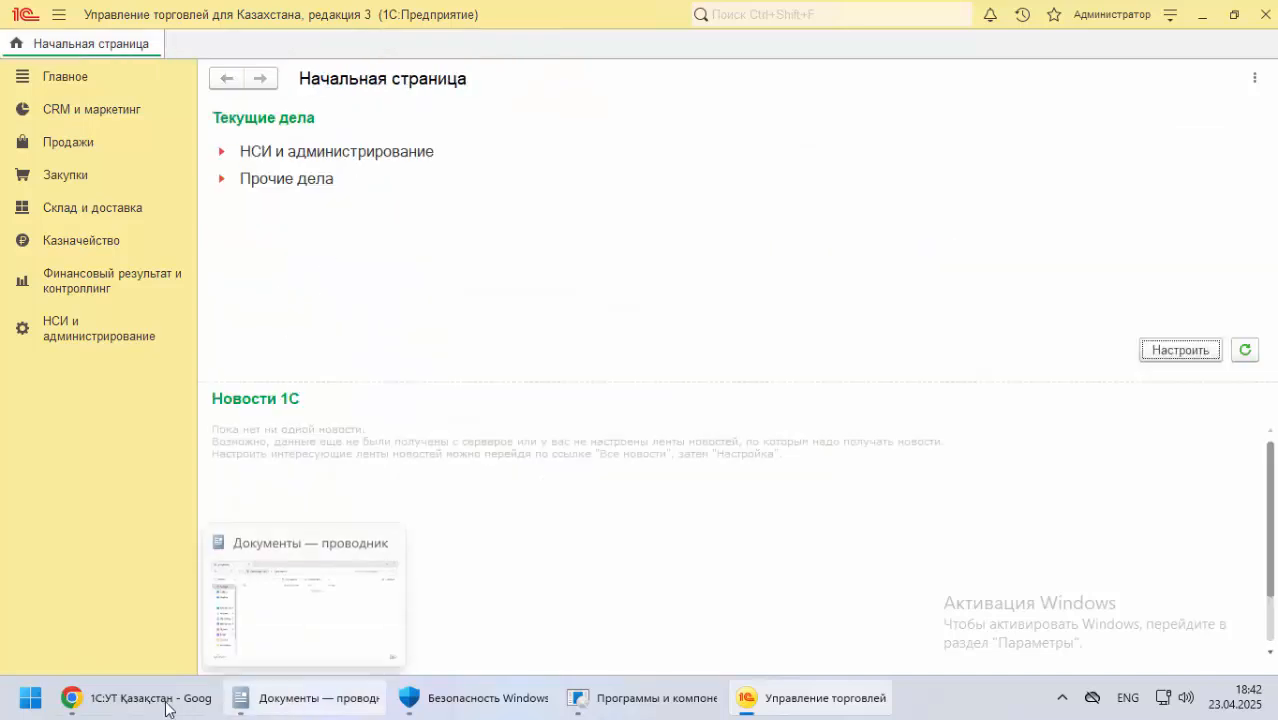
Switch to the 1С:УТ documentation in Chrome and go to the Печать платежных поручений section
left_click(120, 698)
scroll(204, 396, "down", 15)
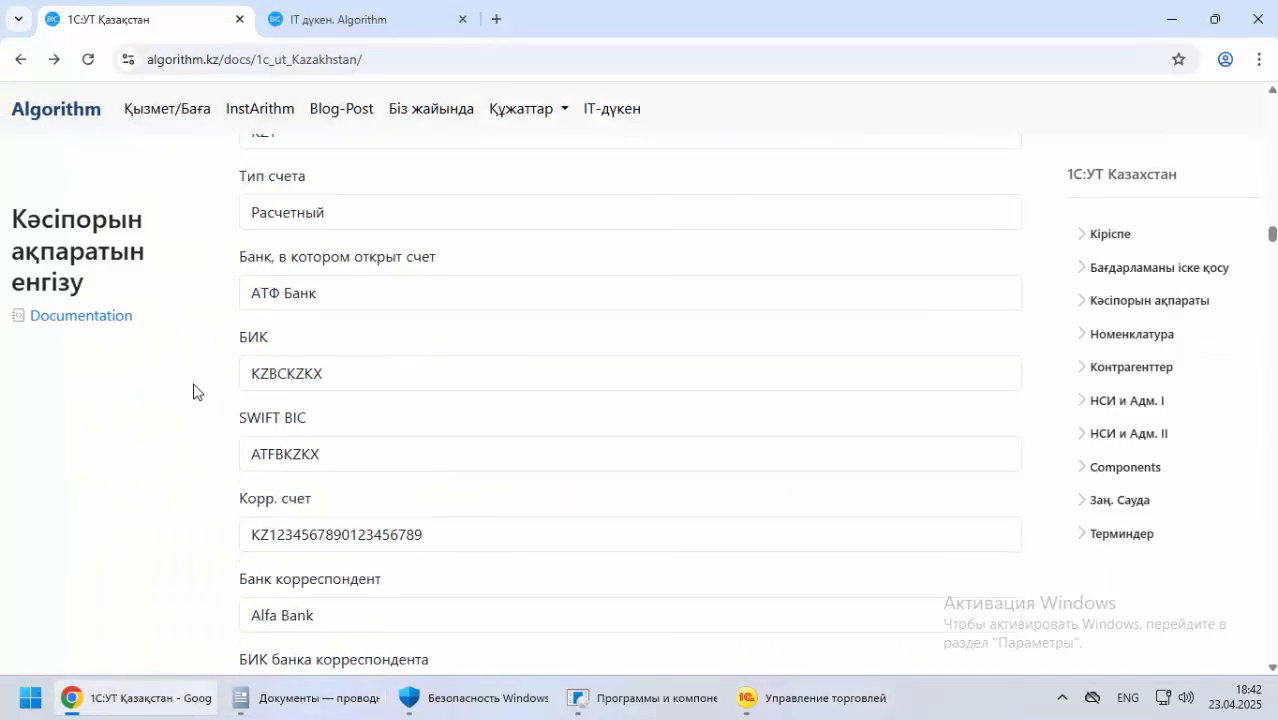
left_click(1128, 541)
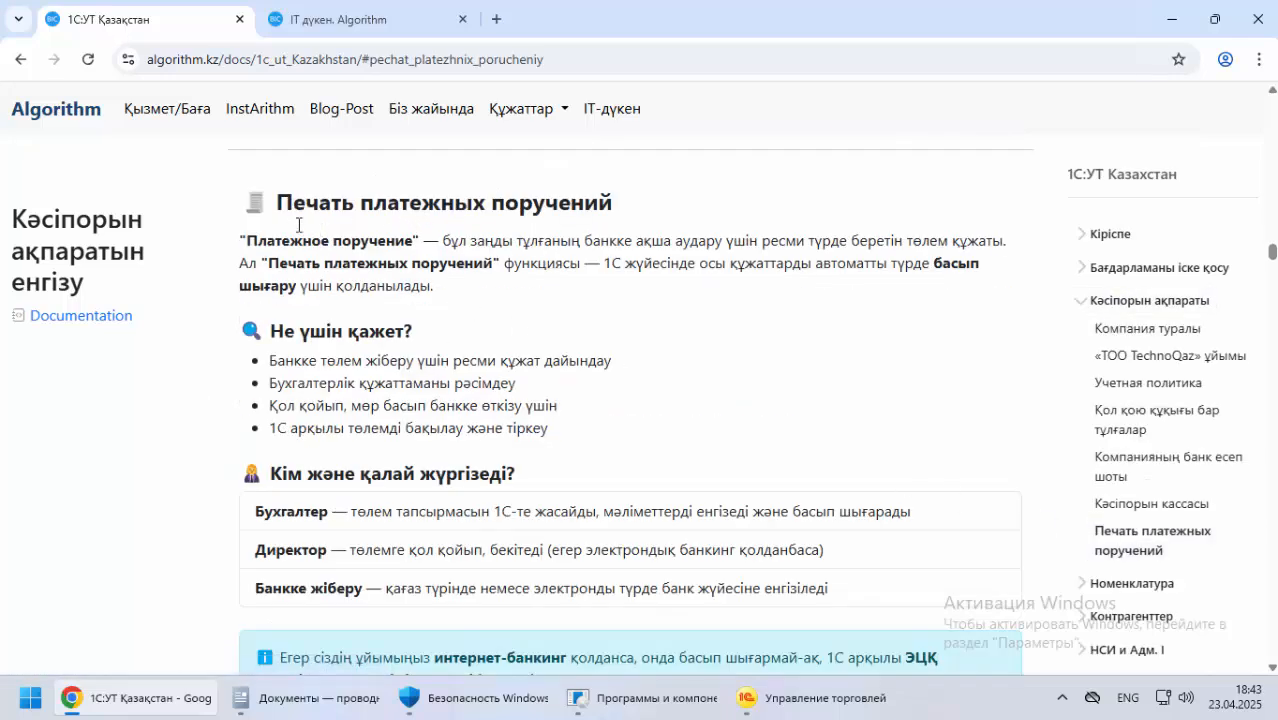
left_click_drag(278, 201, 639, 209)
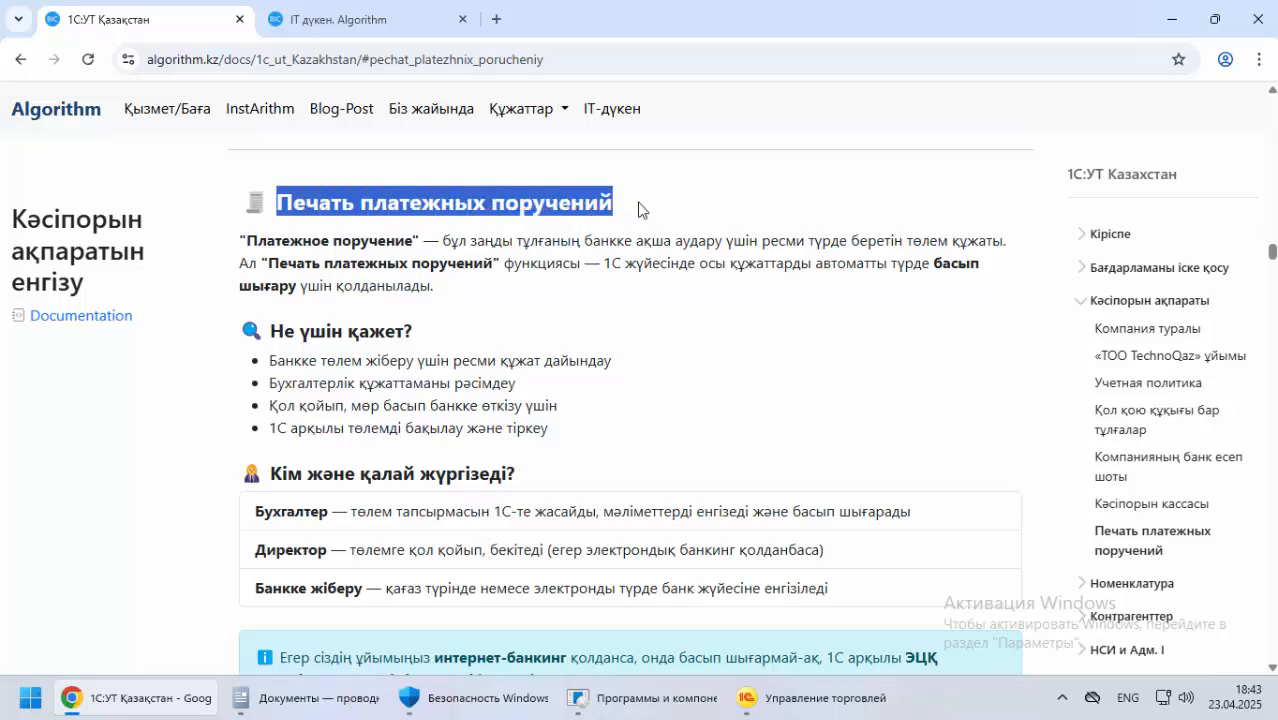
left_click(808, 703)
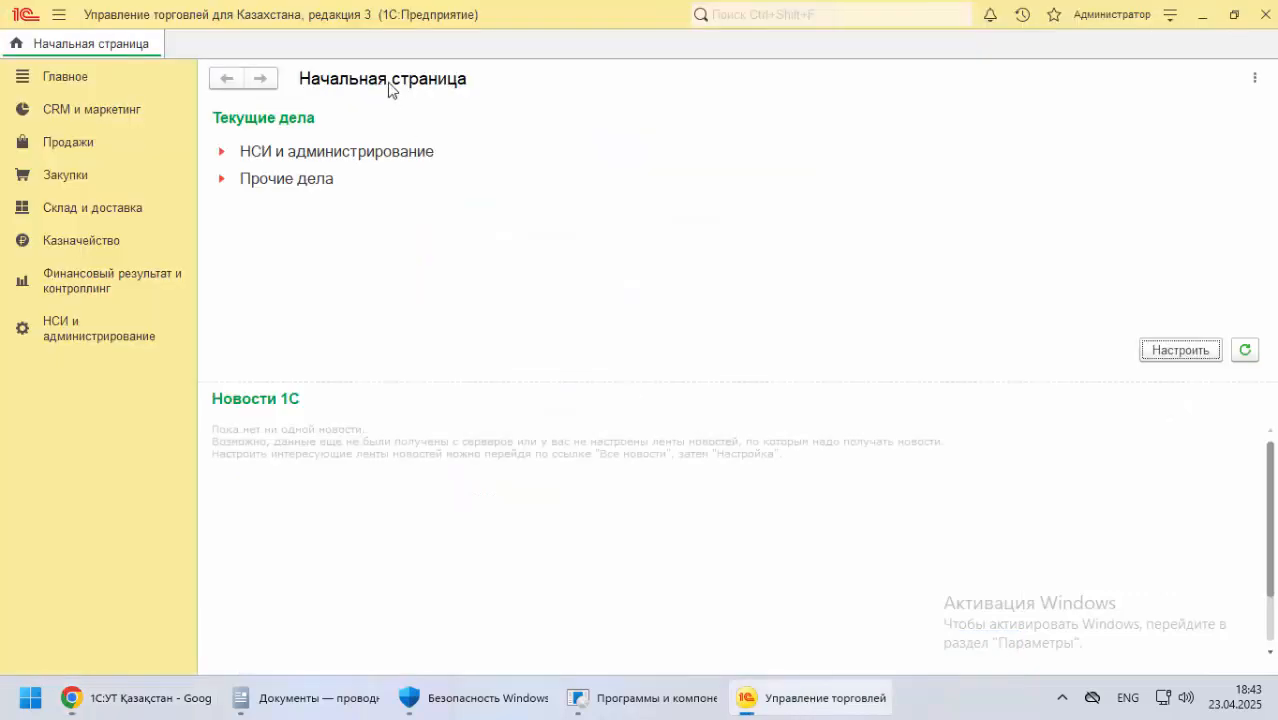
left_click(66, 339)
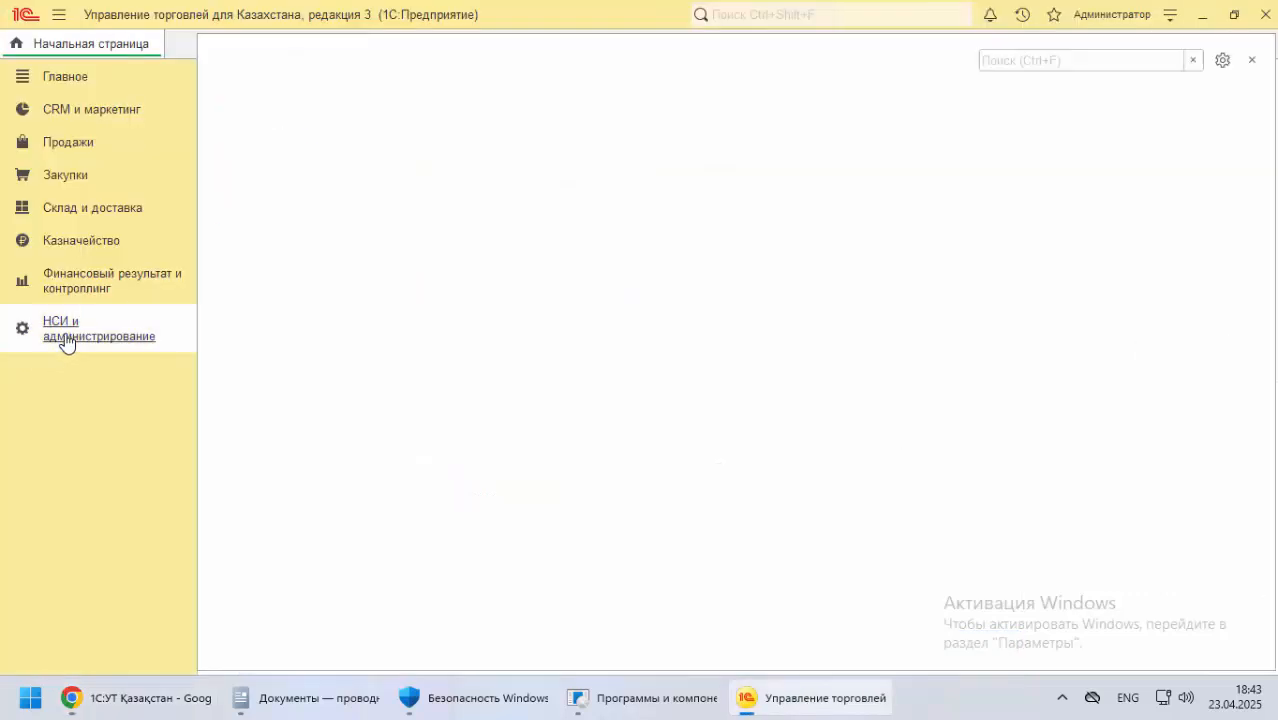
left_click(1183, 34)
key("alt+Tab")
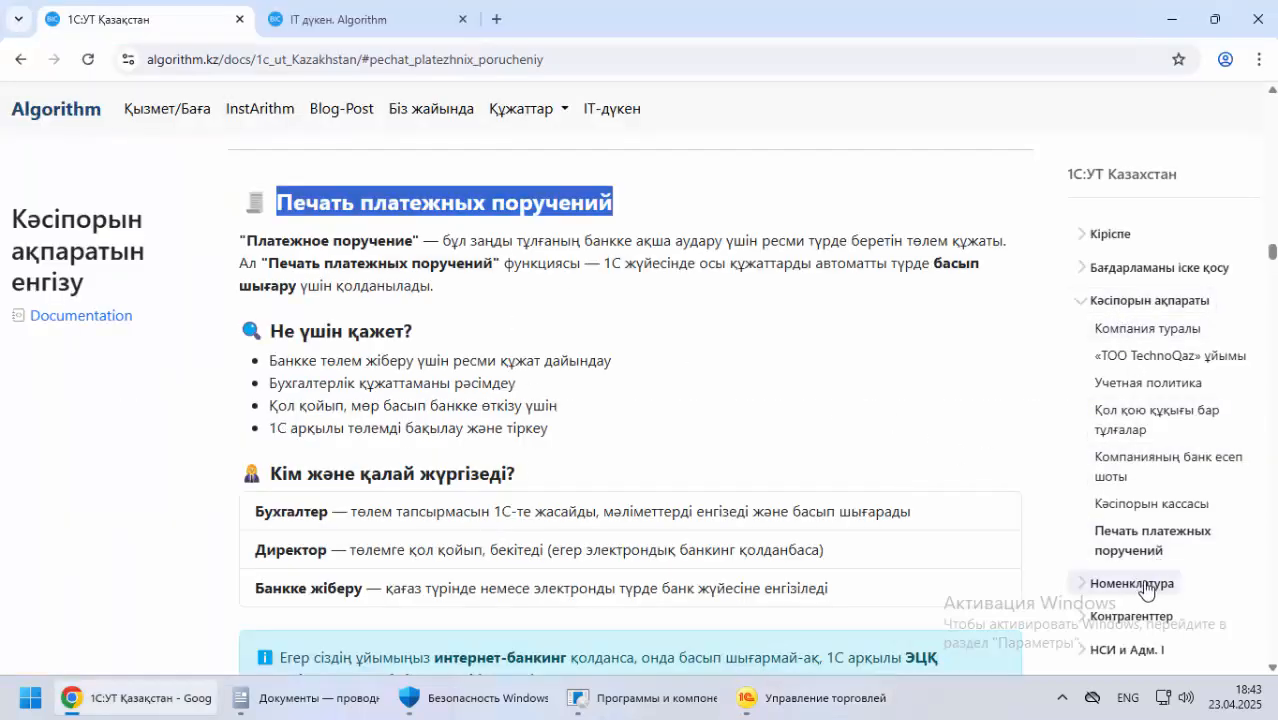
Collapse the Кәсіпорын ақпараты topics and open the Номенклатура. Кіріспе section of the documentation
left_click(1138, 301)
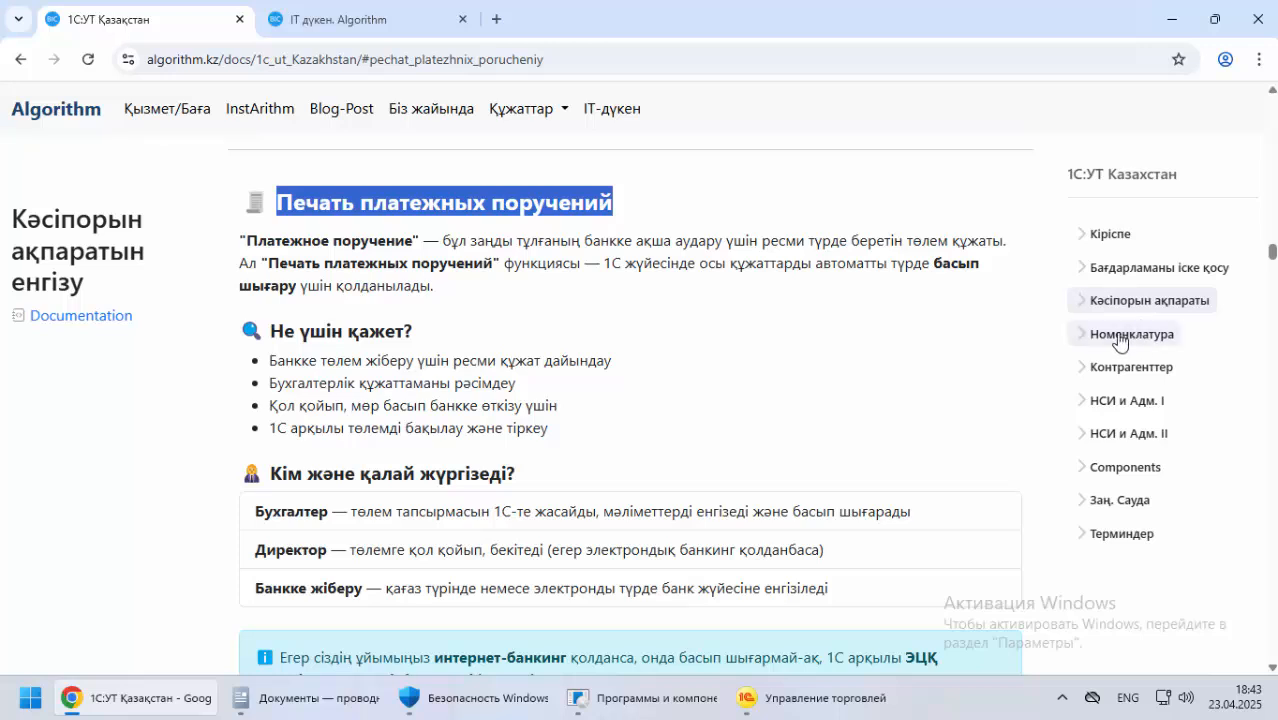
left_click(1118, 337)
left_click(1141, 361)
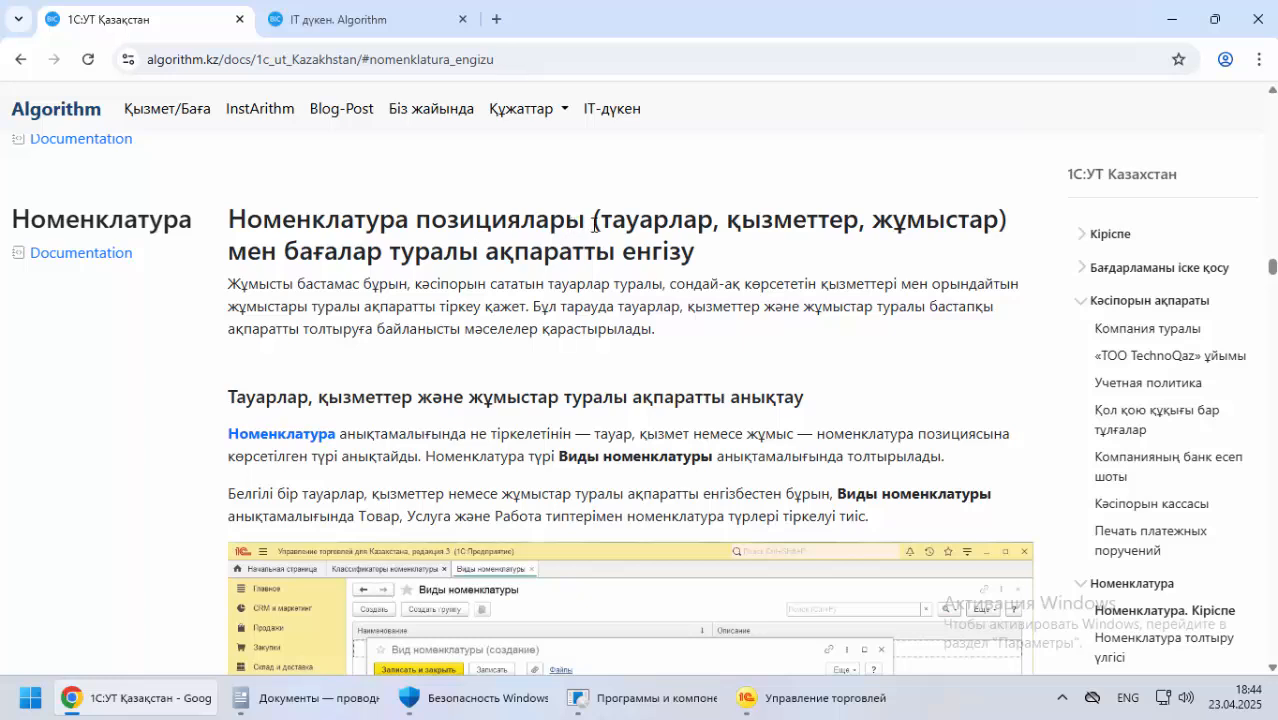
Read the Номенклатура introduction on registering goods, services and works, and examine how item types are defined in Виды номенклатуры
left_click_drag(606, 218, 785, 220)
left_click_drag(922, 218, 893, 219)
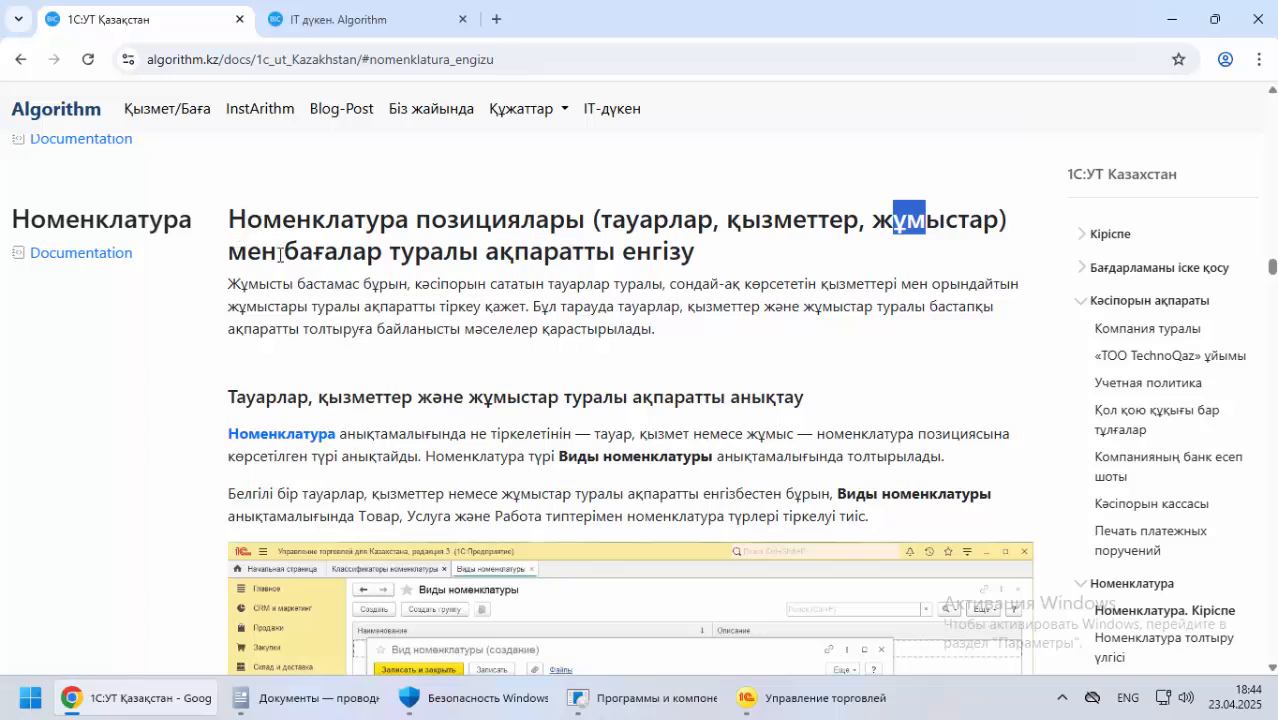
left_click_drag(327, 240, 614, 252)
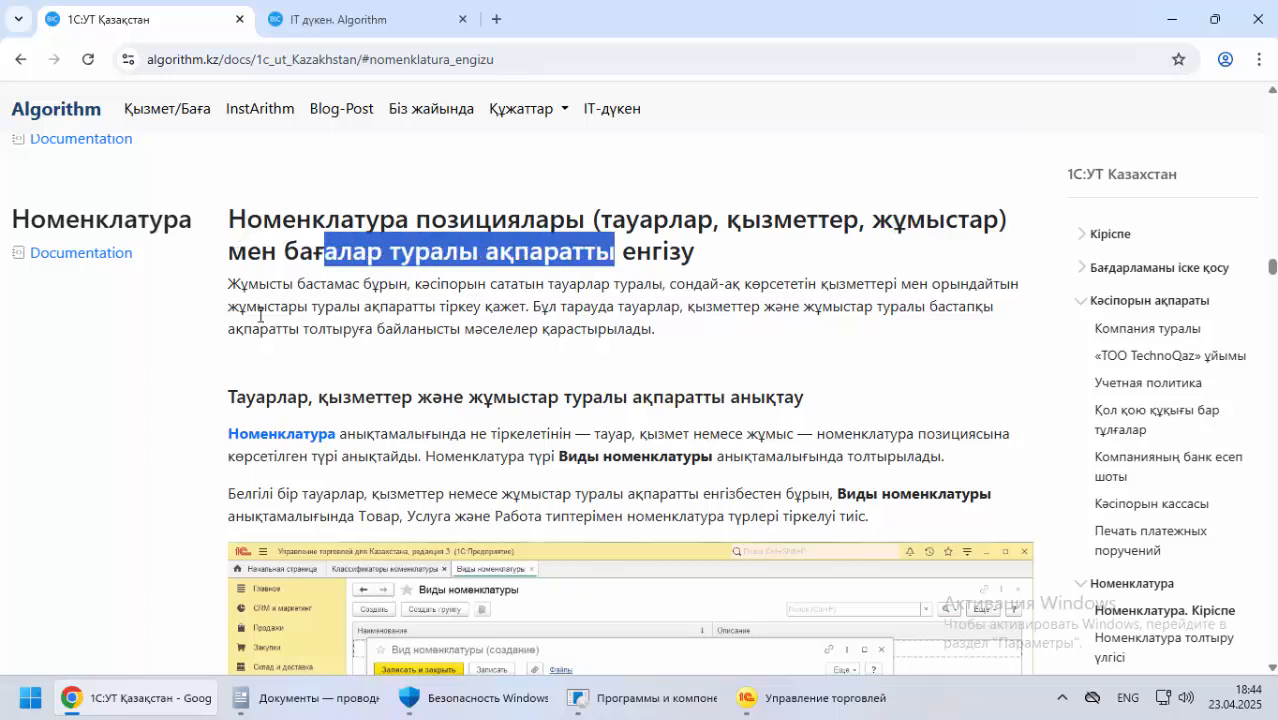
left_click_drag(240, 284, 770, 287)
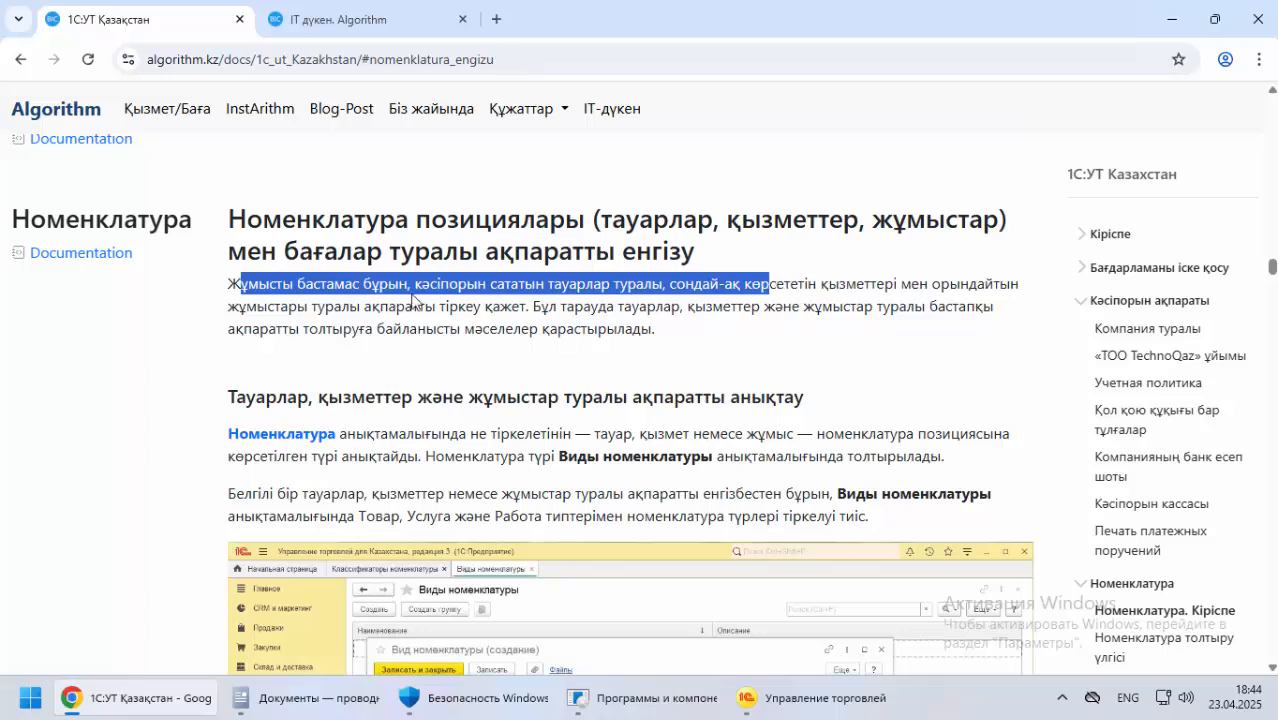
left_click_drag(258, 309, 491, 311)
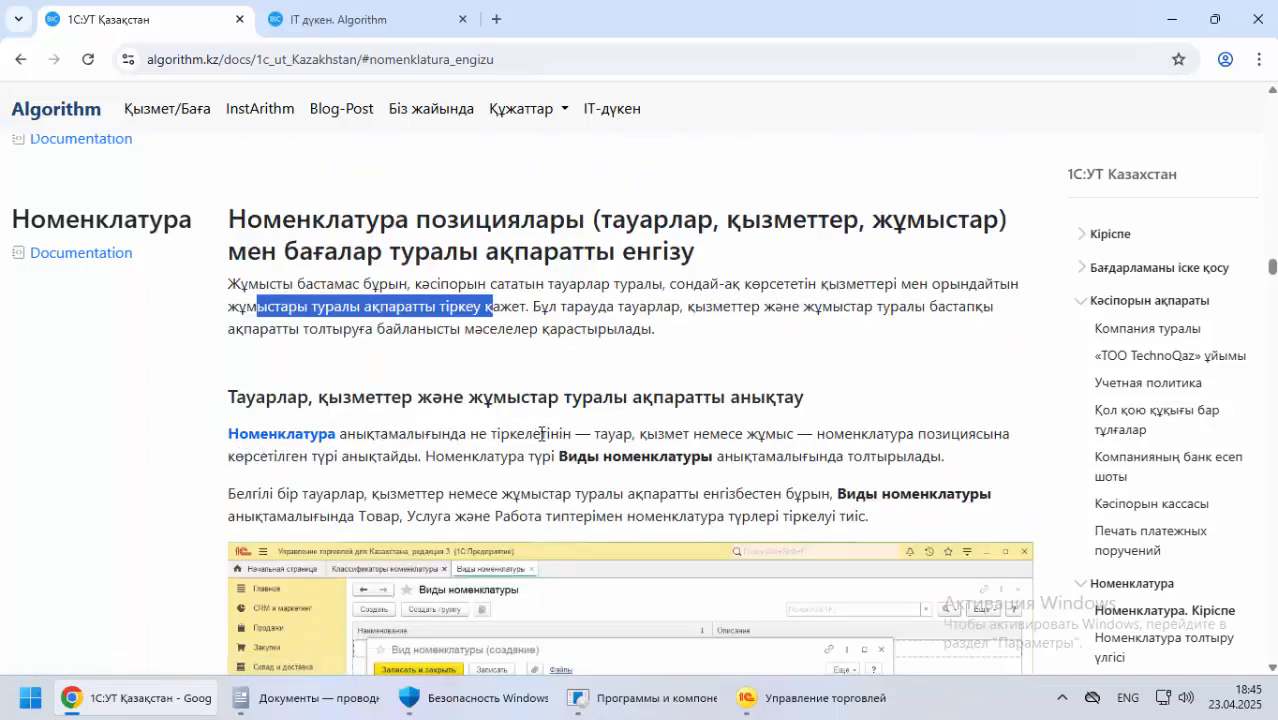
left_click_drag(844, 434, 985, 432)
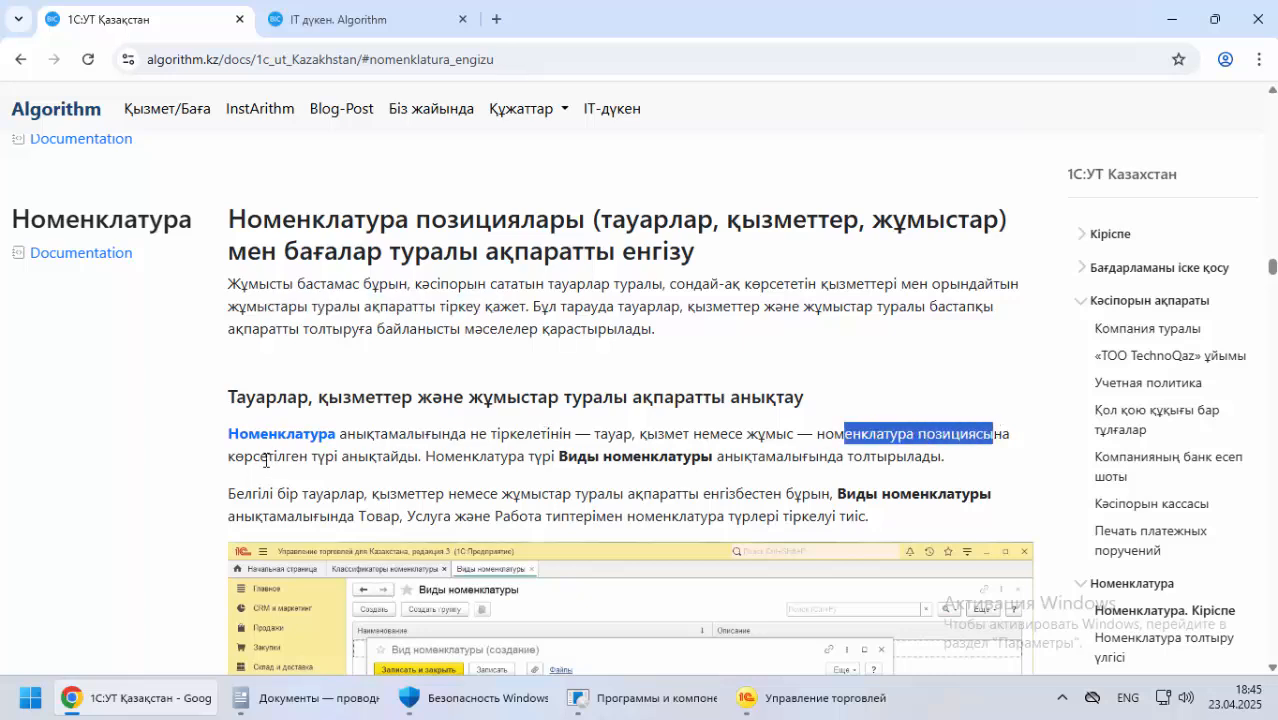
left_click_drag(254, 459, 337, 459)
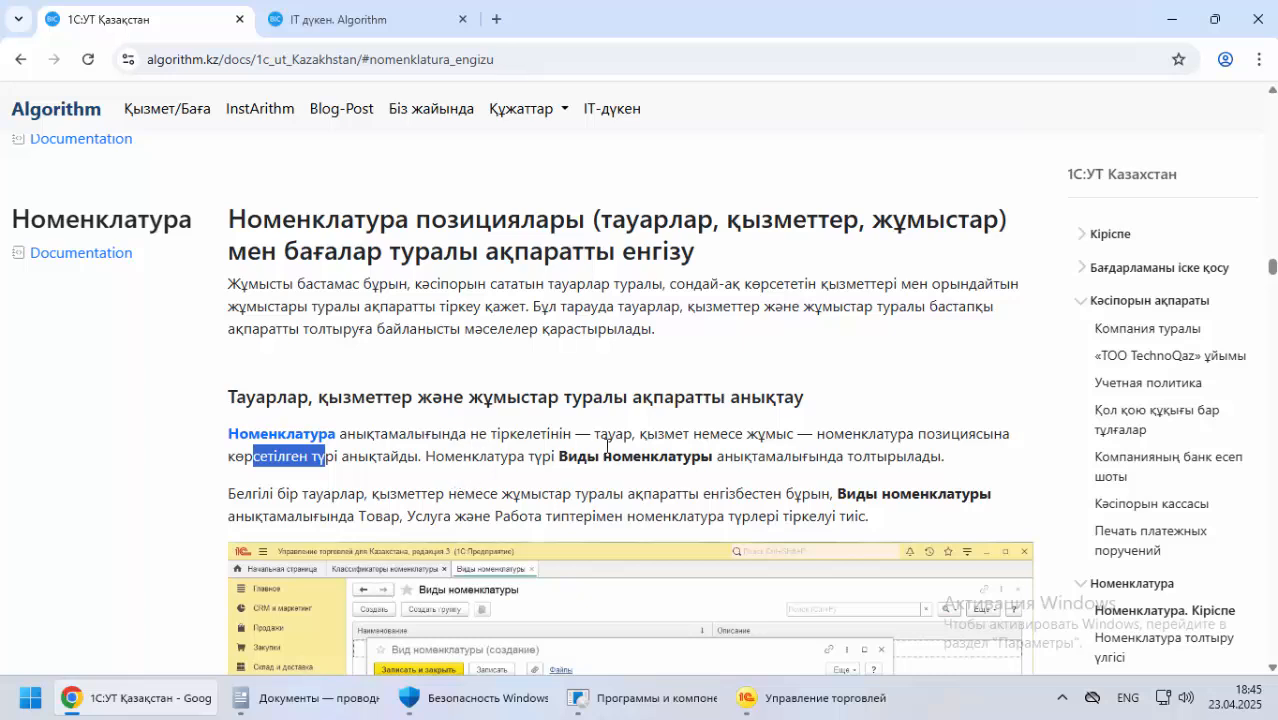
scroll(610, 502, "down", 2)
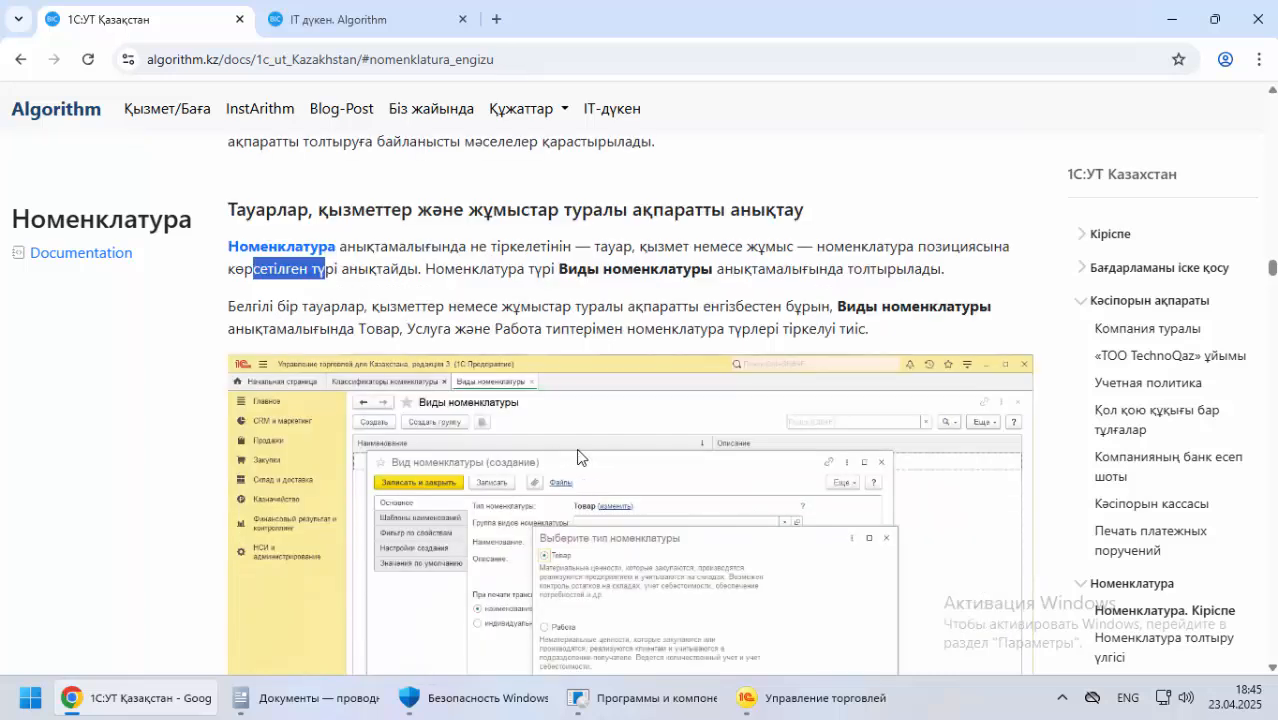
scroll(595, 518, "down", 3)
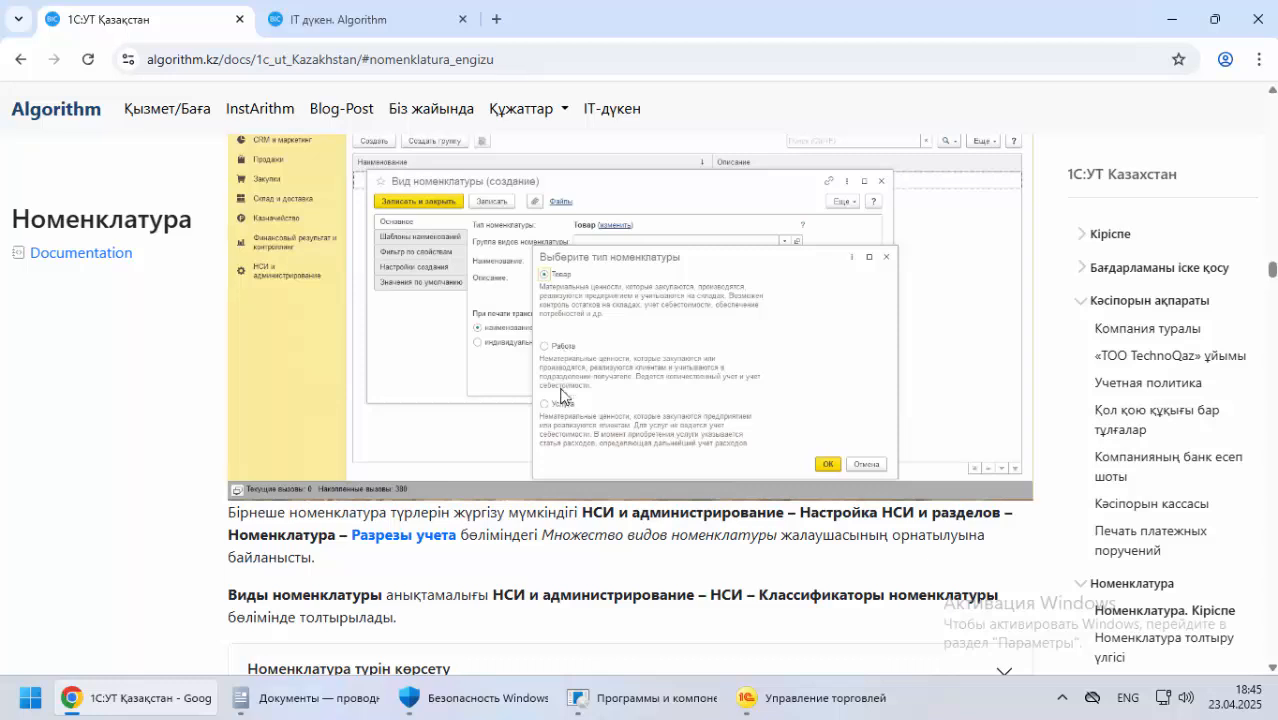
Open the Номенклатура term in the documentation's glossary and read its definition and main purpose (Негізгі мақсаты)
scroll(530, 406, "up", 3)
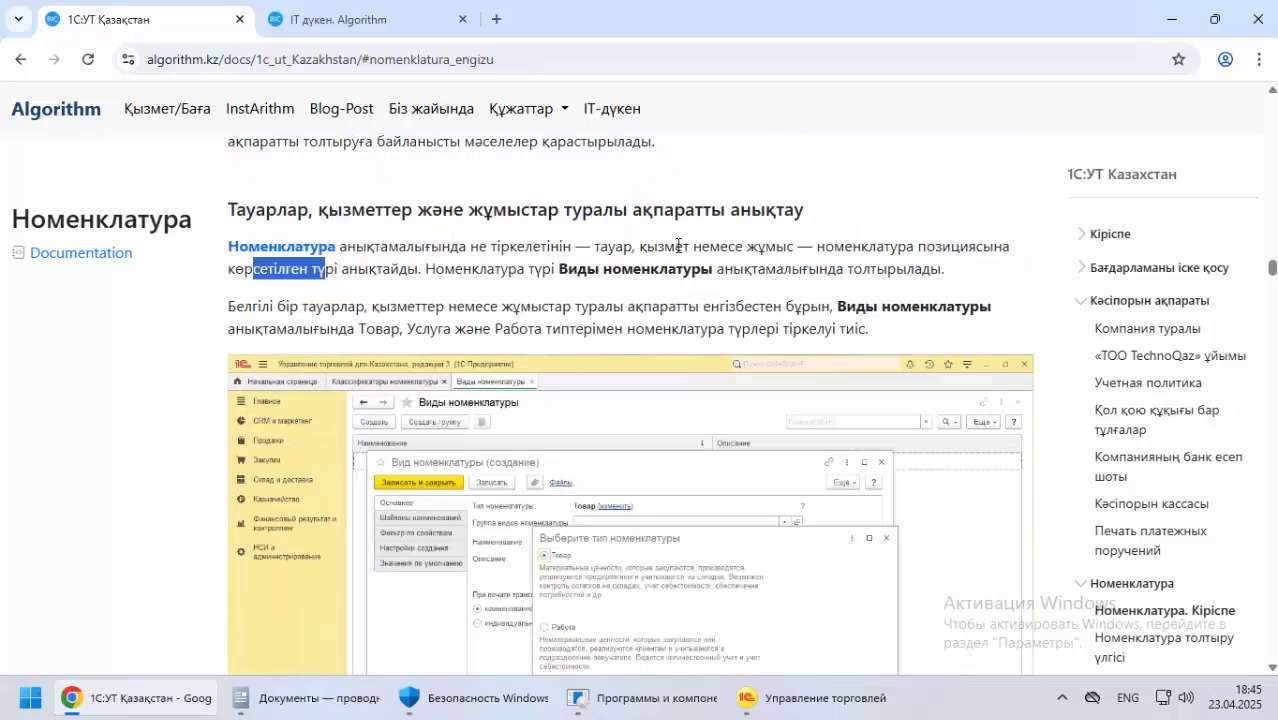
left_click(305, 250)
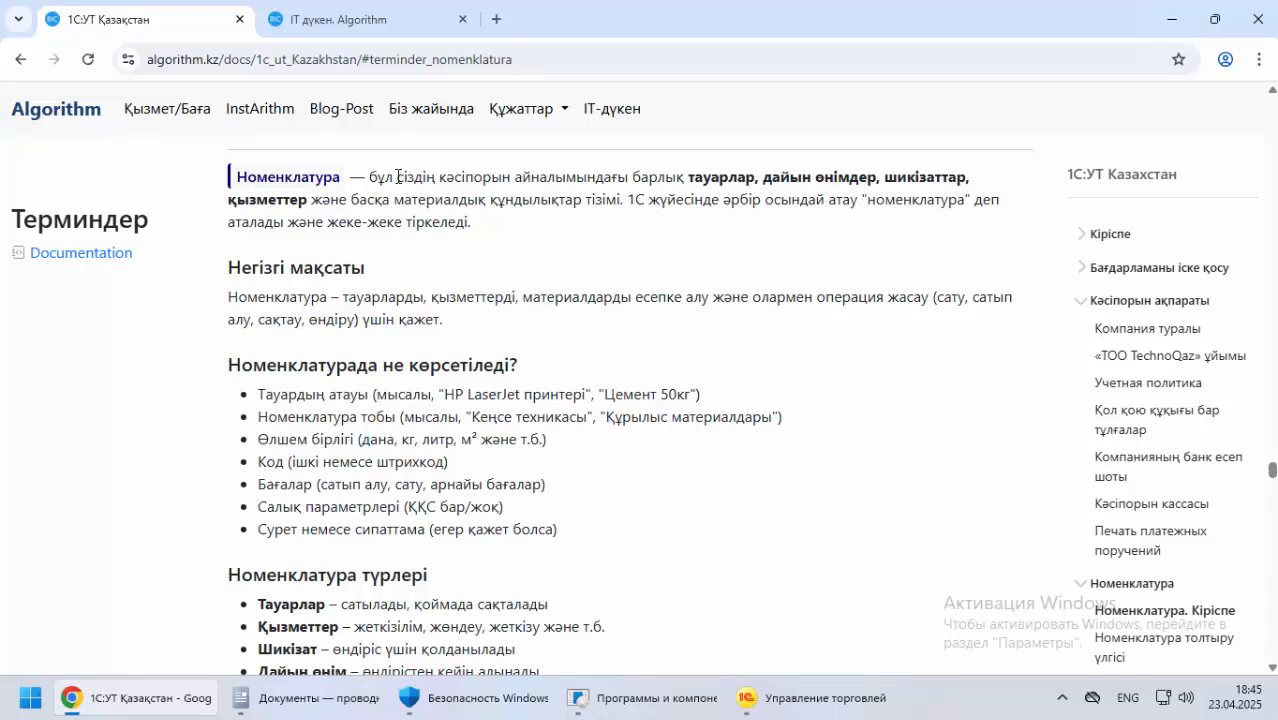
left_click_drag(438, 177, 690, 180)
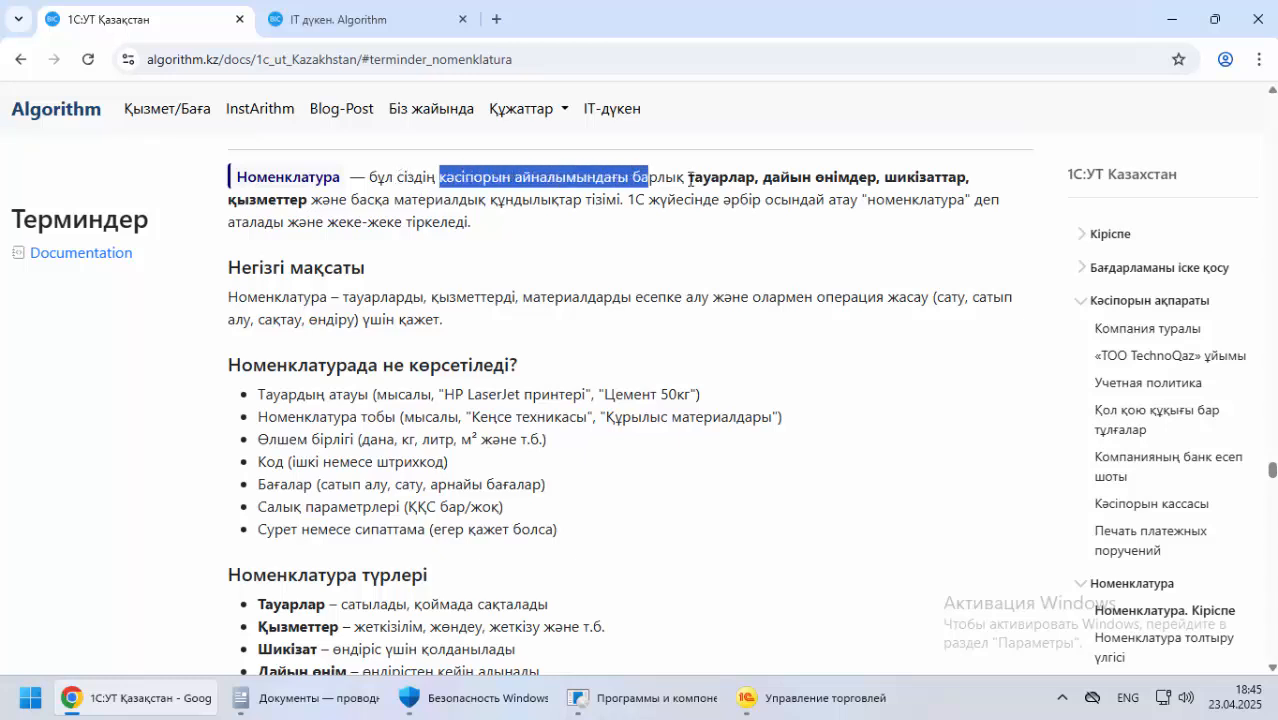
left_click_drag(801, 177, 866, 177)
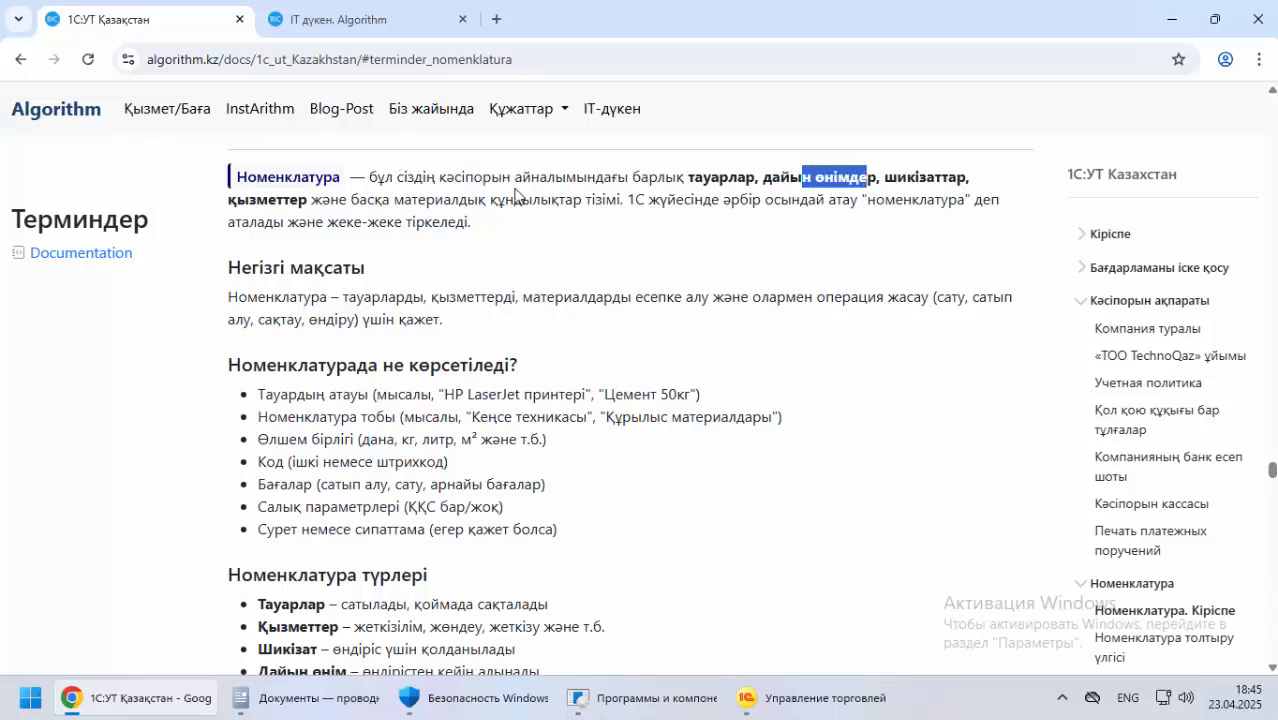
left_click_drag(289, 208, 640, 207)
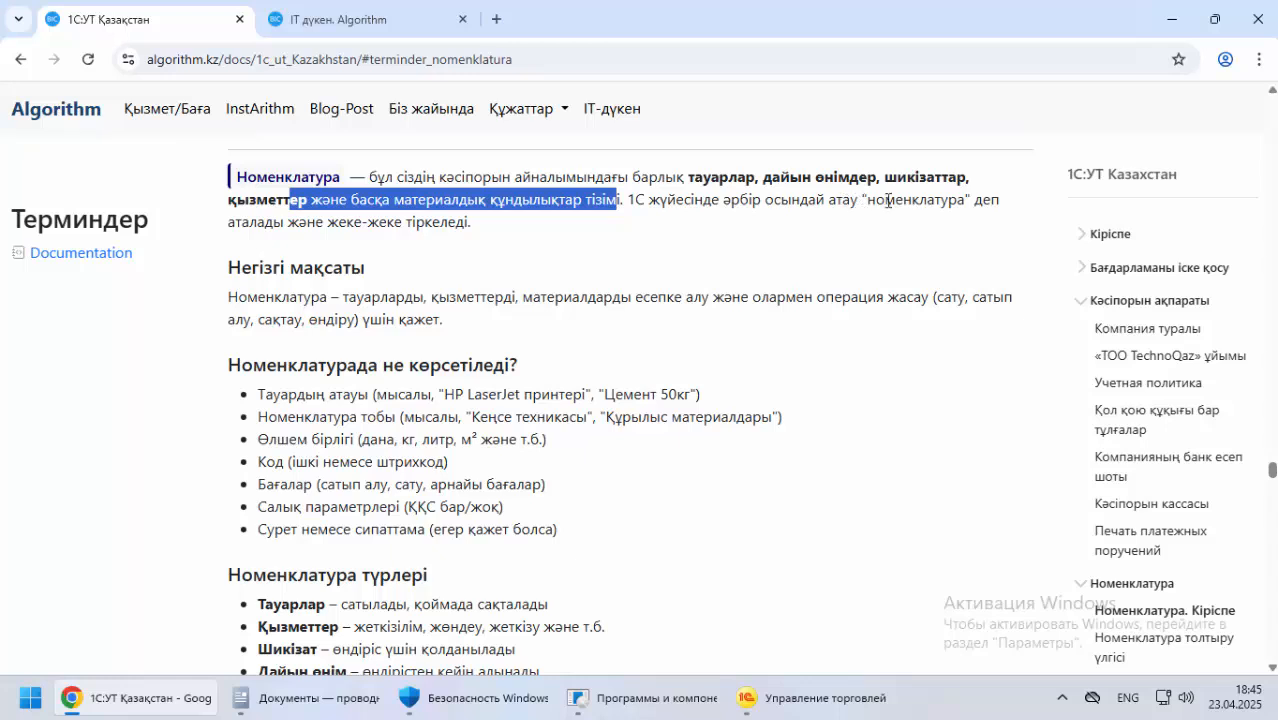
left_click_drag(264, 222, 490, 238)
left_click_drag(264, 278, 826, 300)
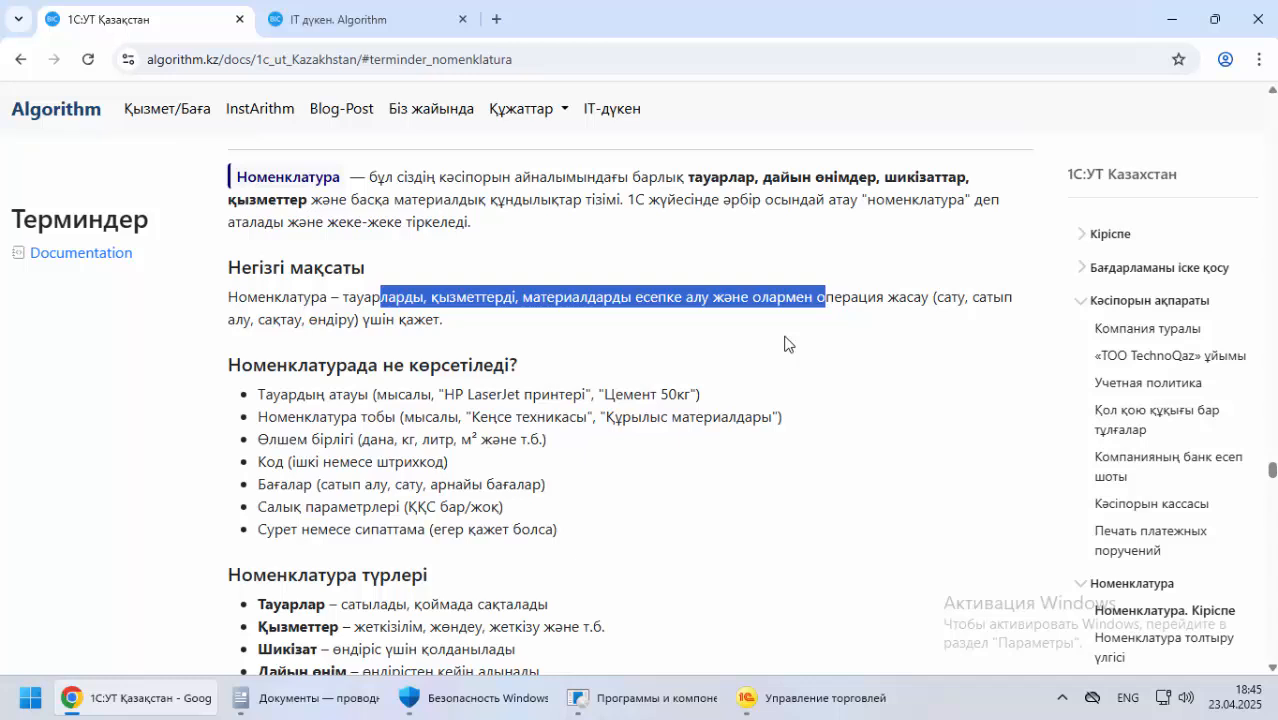
left_click_drag(382, 320, 475, 333)
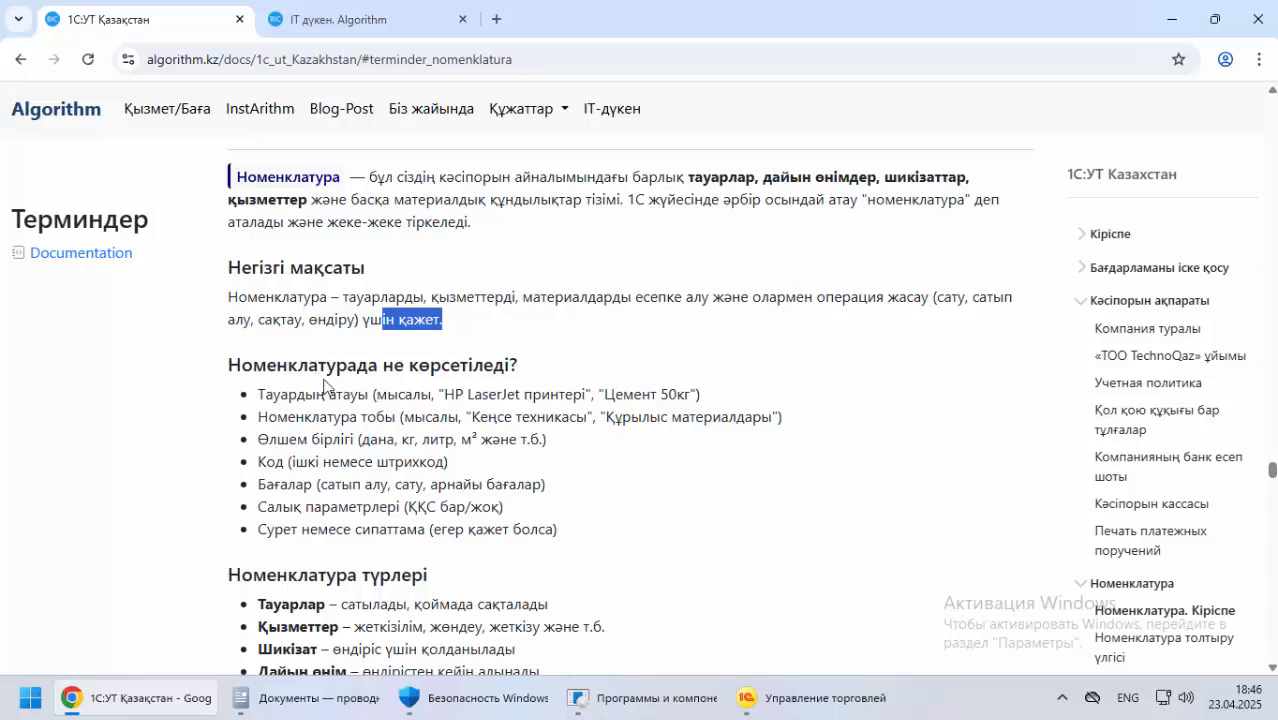
Read the Номенклатурада не көрсетіледі? list, covering item name, group, unit of measure, code, prices, tax parameters and image or description
scroll(260, 362, "down", 2)
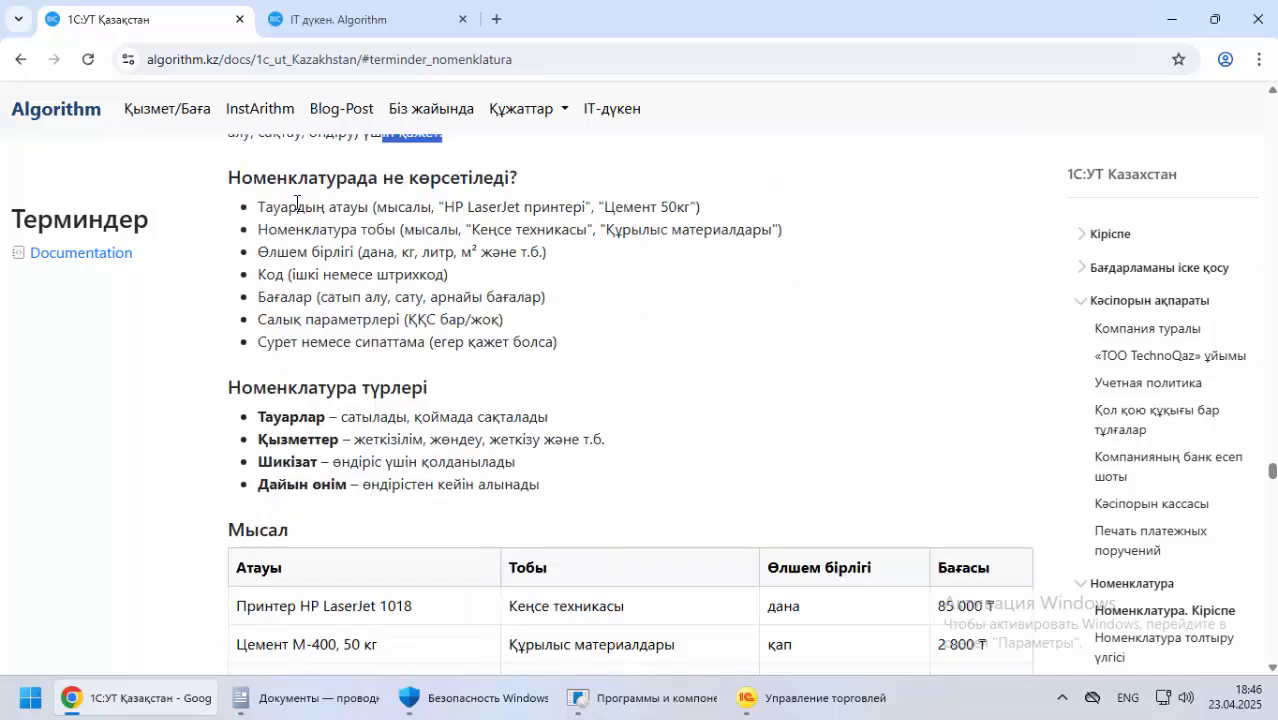
left_click_drag(290, 206, 359, 205)
left_click_drag(506, 207, 728, 210)
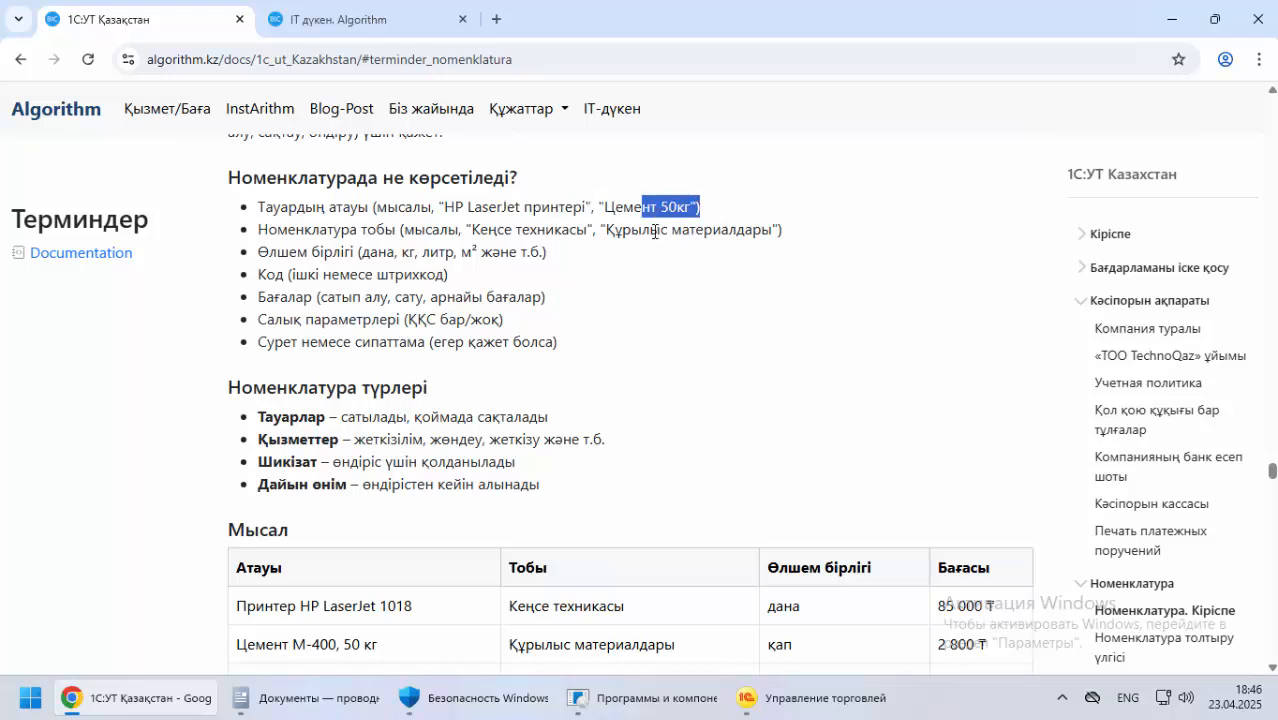
left_click_drag(291, 231, 387, 228)
left_click_drag(469, 231, 587, 212)
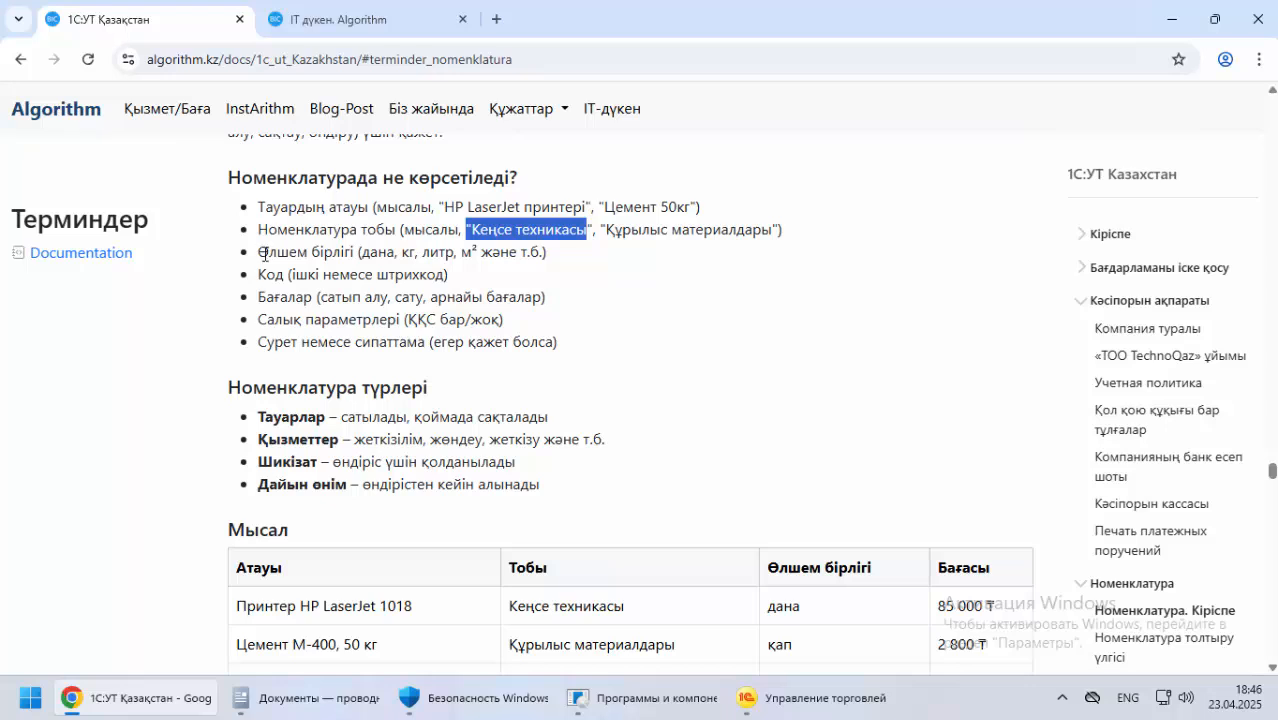
left_click_drag(264, 254, 576, 267)
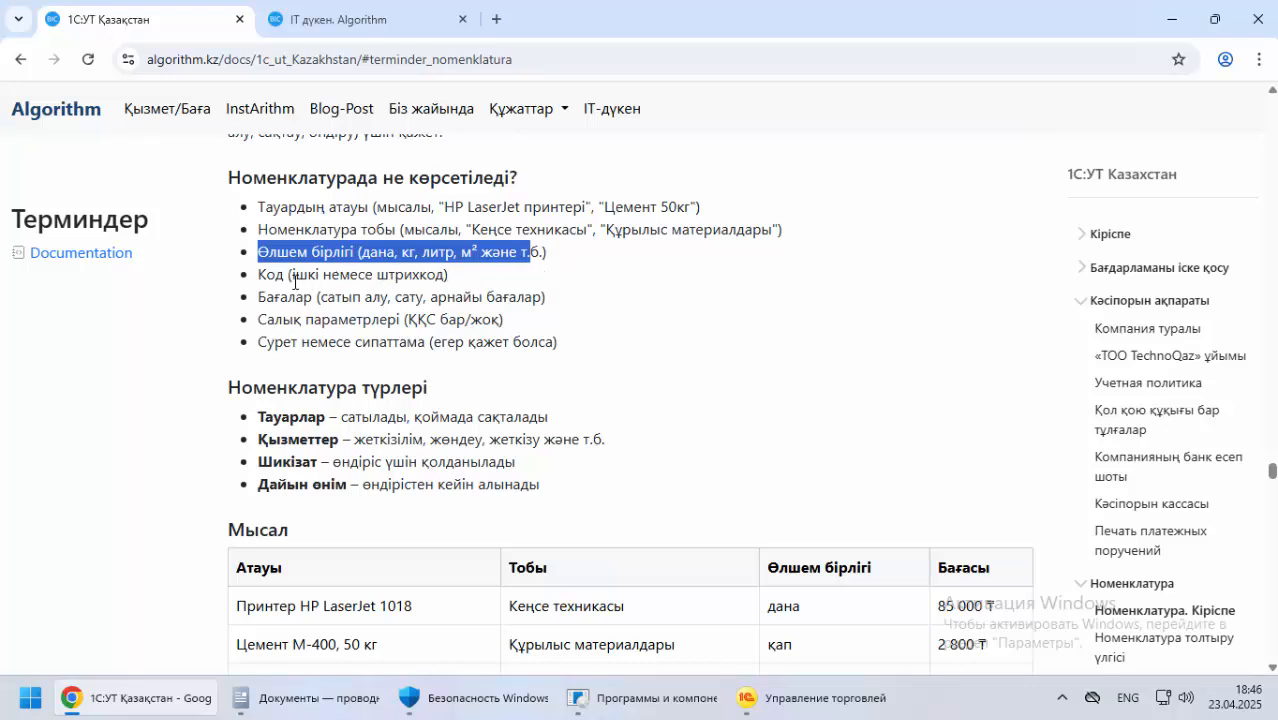
left_click_drag(266, 275, 468, 284)
left_click_drag(266, 297, 357, 319)
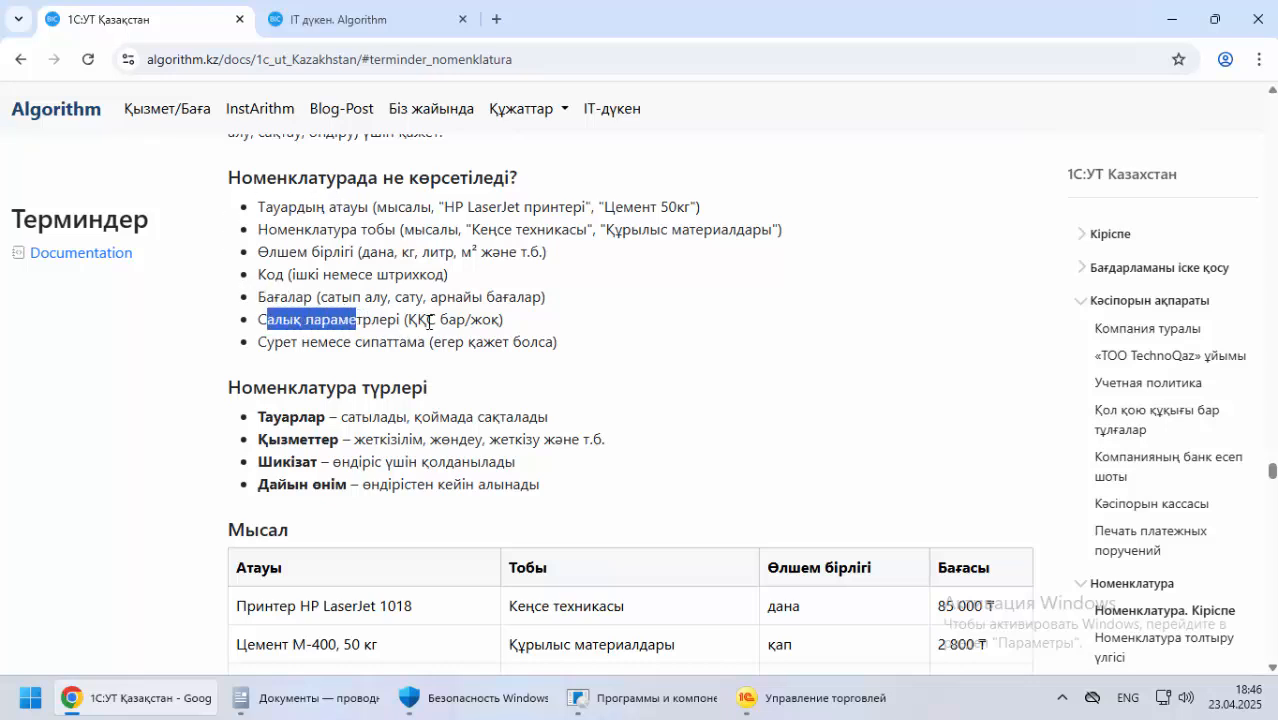
left_click_drag(406, 319, 502, 333)
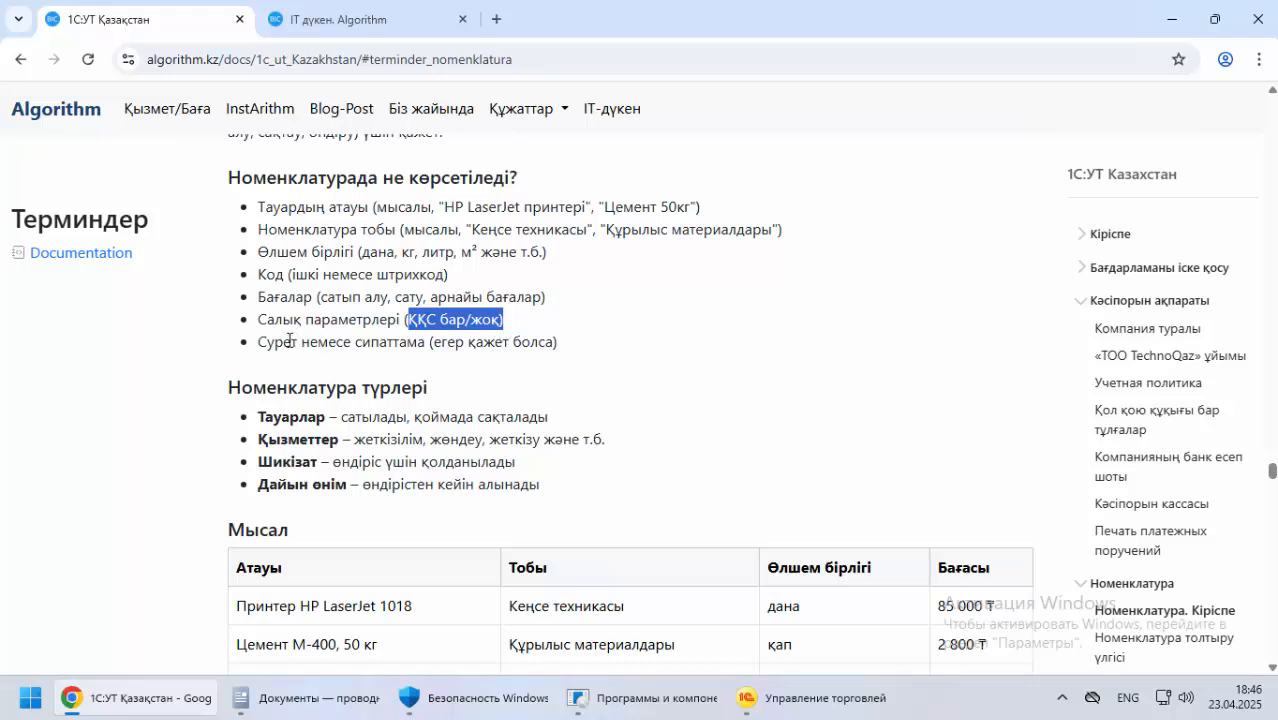
left_click_drag(262, 341, 565, 350)
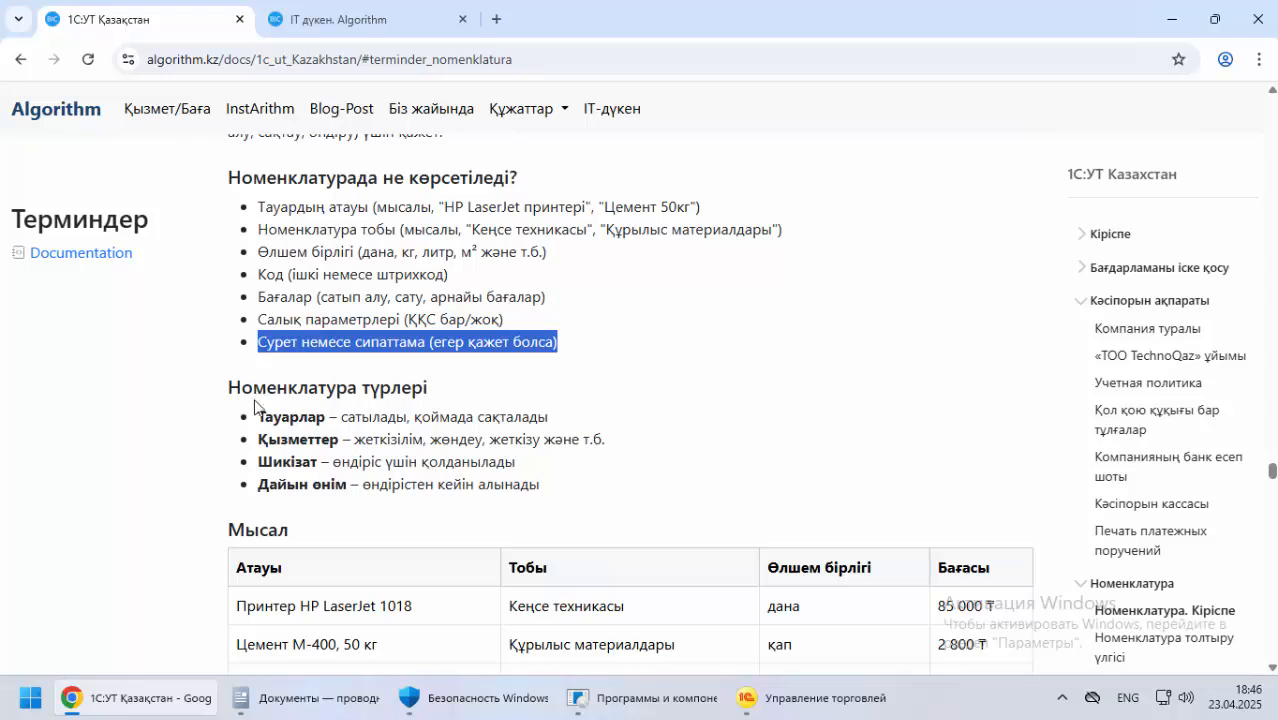
Review the Номенклатура түрлері list and the Мысал table's example items with their groups, units and prices
scroll(260, 412, "down", 1)
left_click(305, 323)
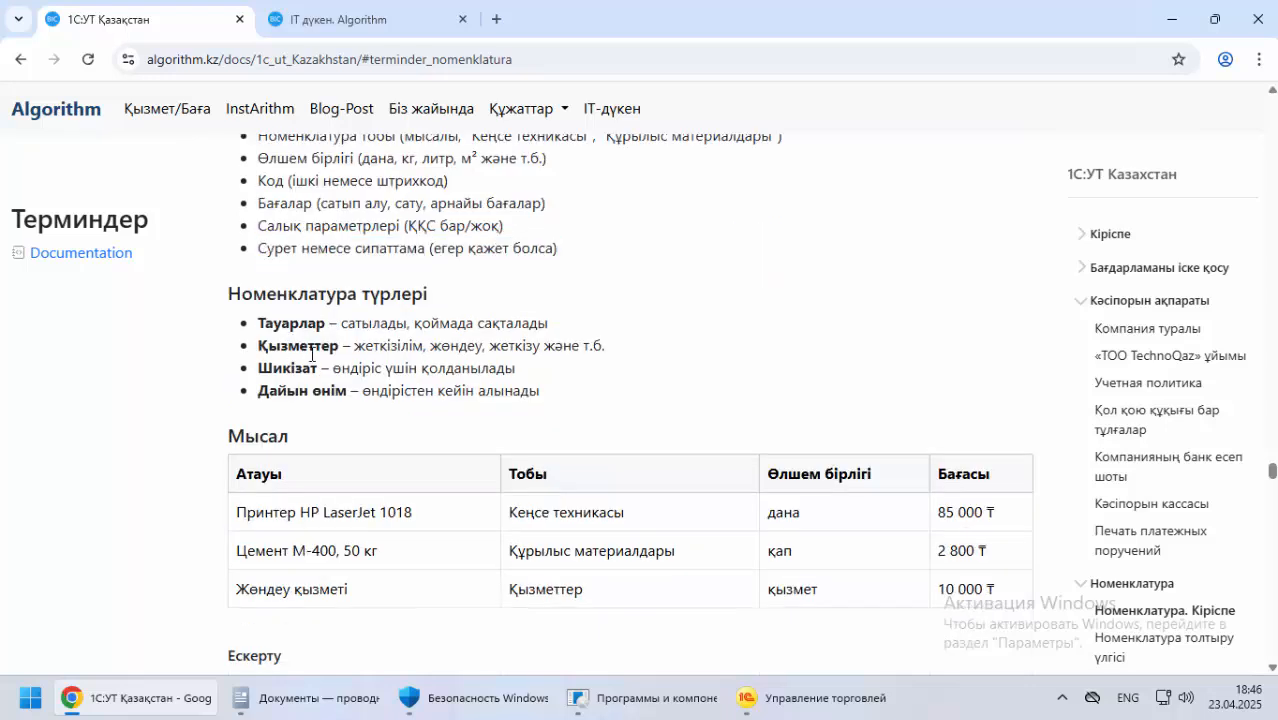
left_click_drag(277, 390, 287, 391)
scroll(213, 437, "down", 1)
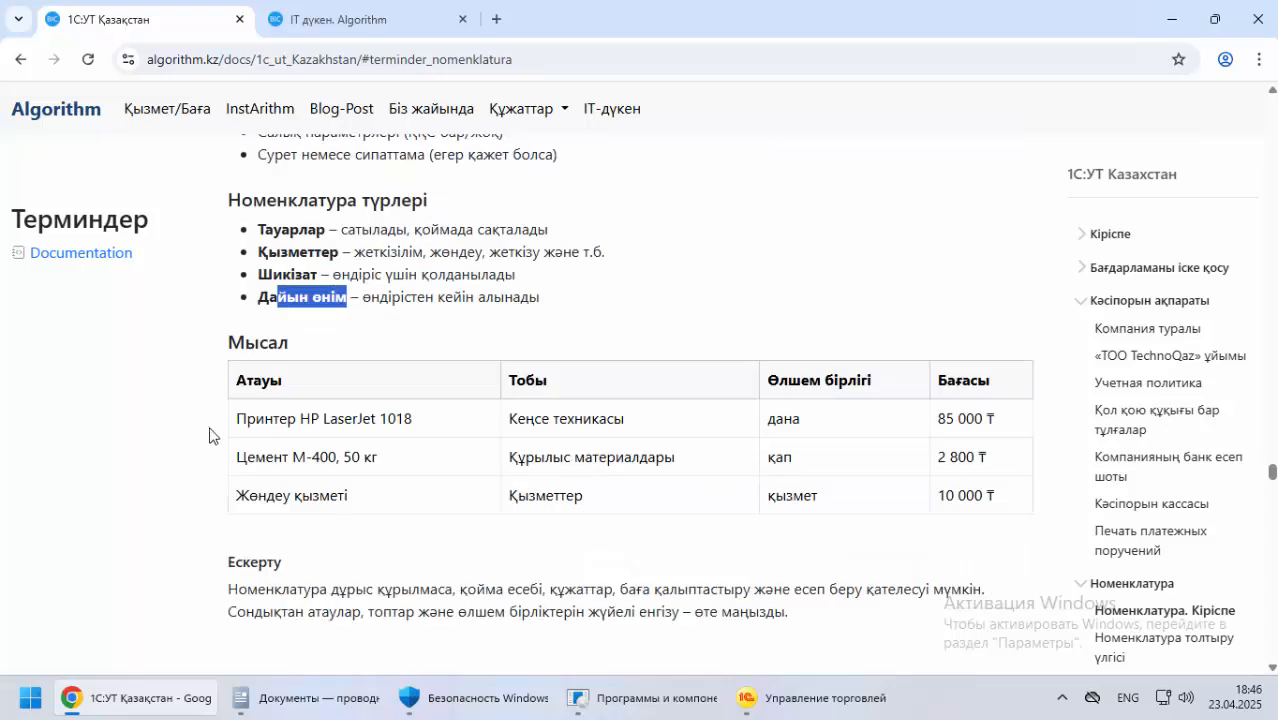
left_click_drag(256, 418, 1060, 510)
left_click(668, 504)
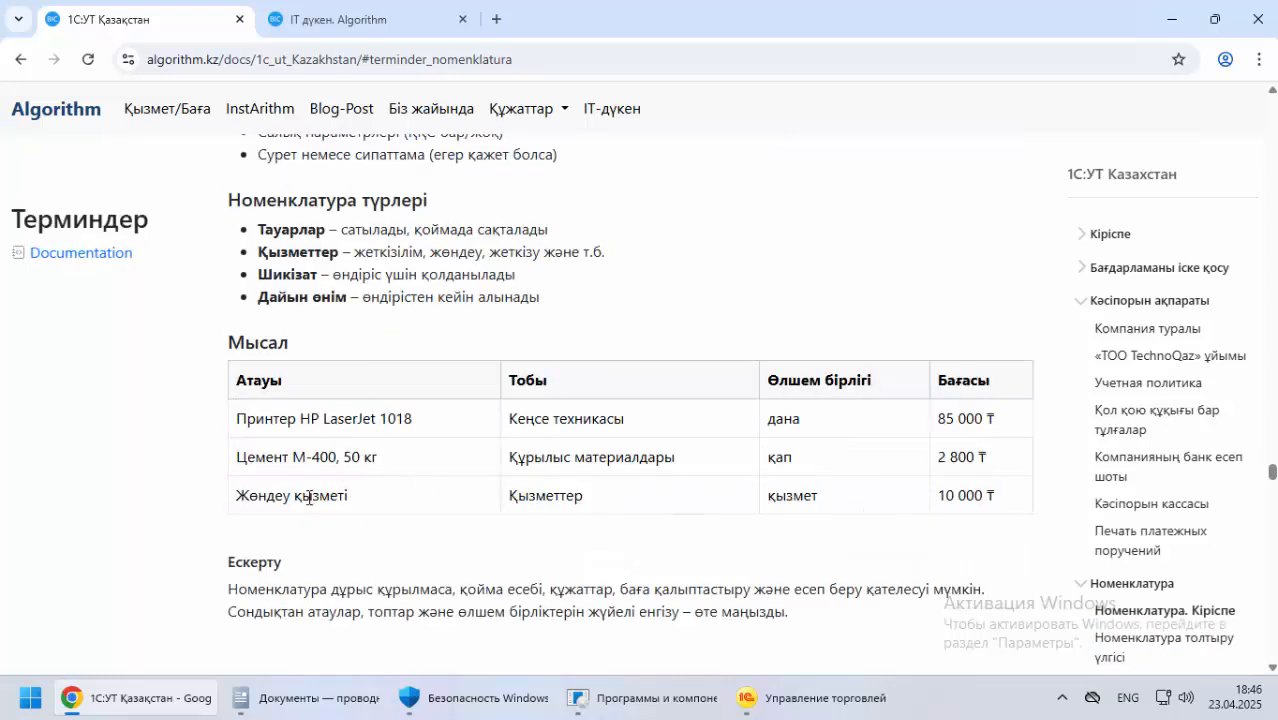
left_click_drag(359, 498, 275, 497)
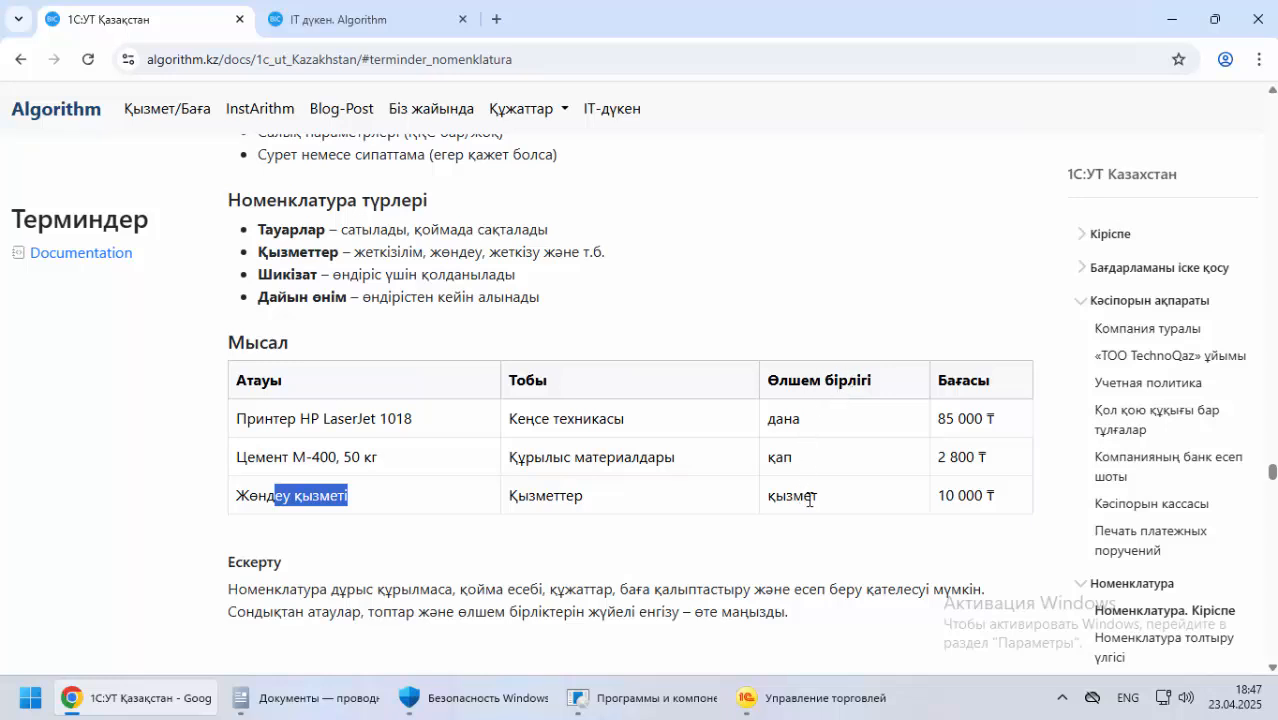
left_click_drag(815, 497, 783, 500)
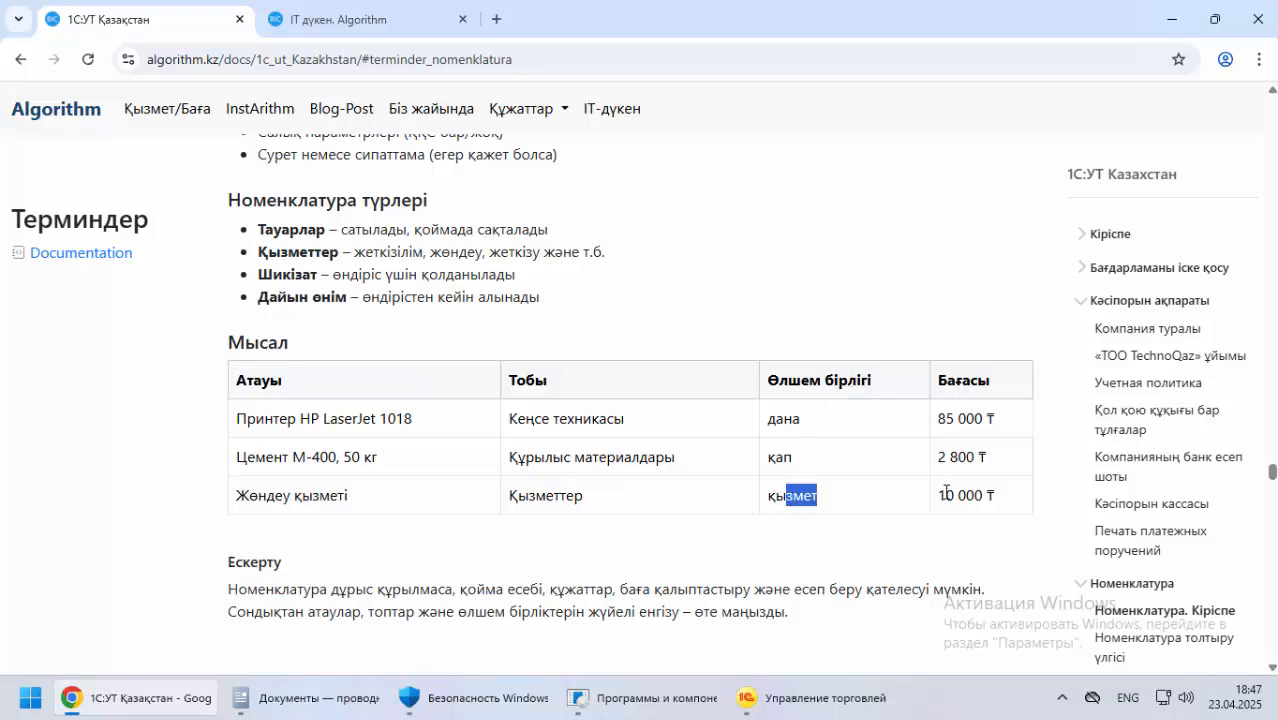
left_click_drag(946, 492, 1020, 498)
Read the Ескерту note on entering item names, groups and units of measure systematically
scroll(370, 535, "down", 2)
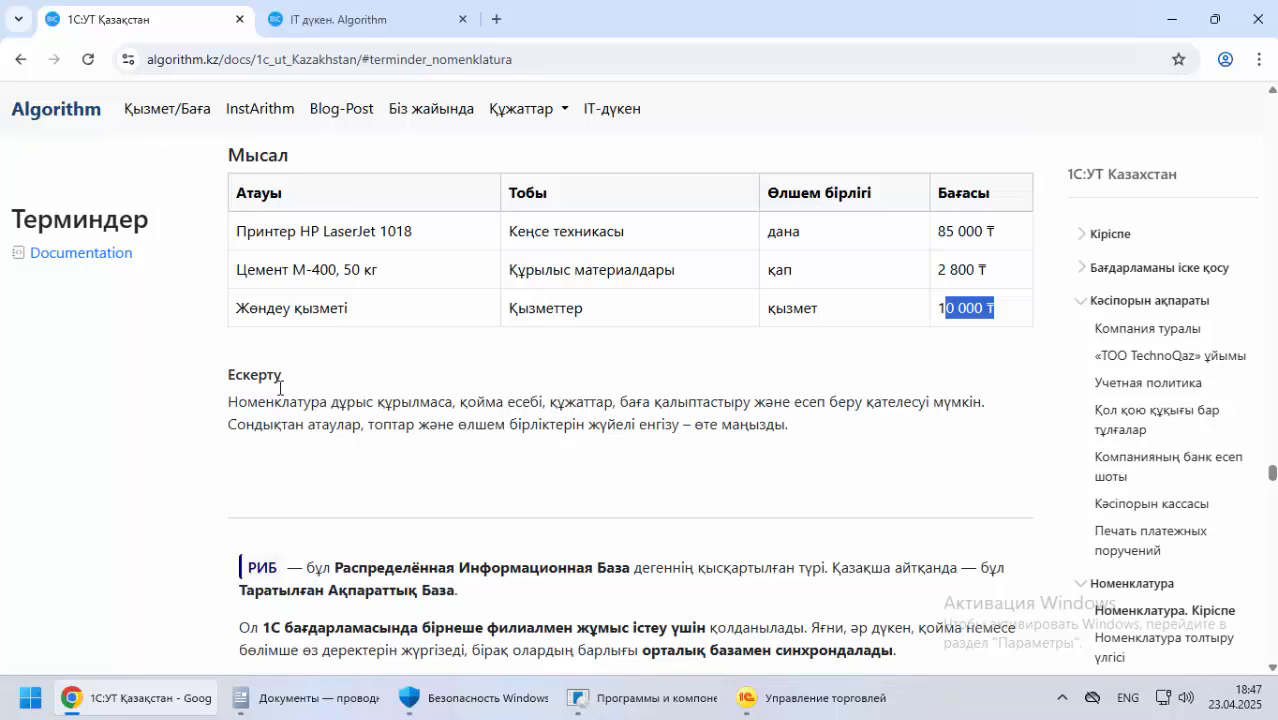
left_click_drag(232, 375, 718, 401)
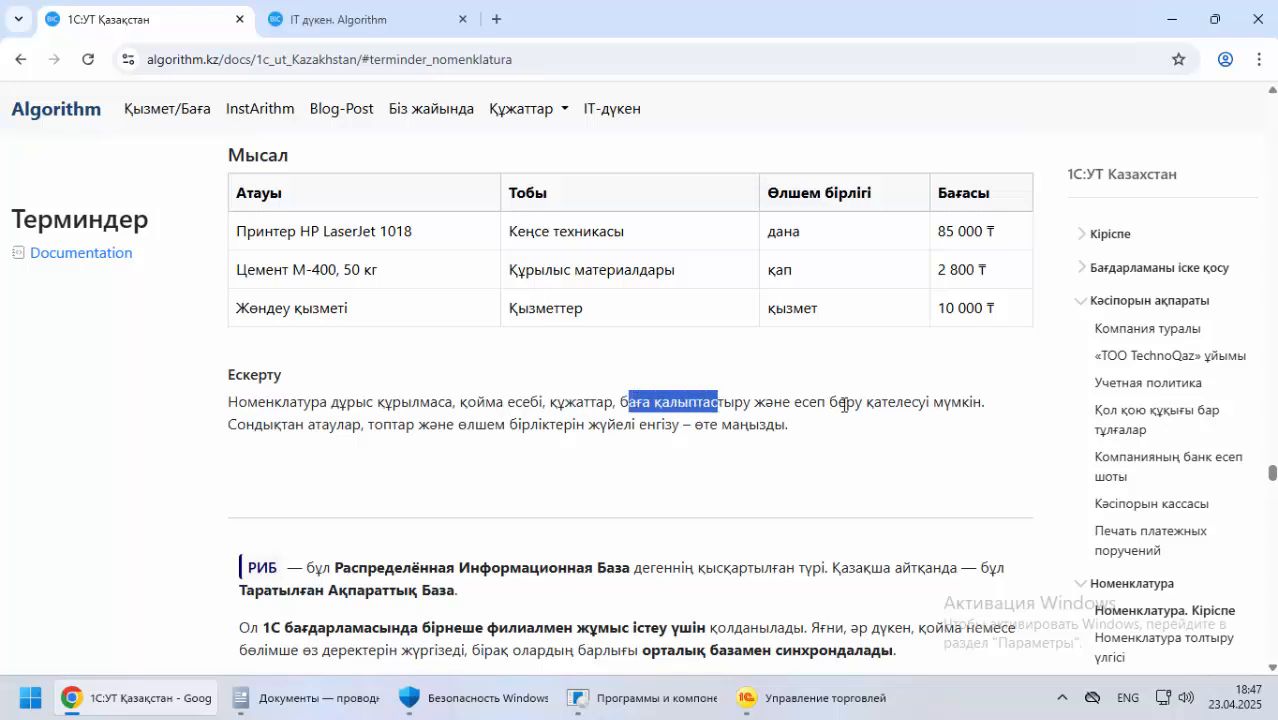
left_click_drag(893, 401, 988, 401)
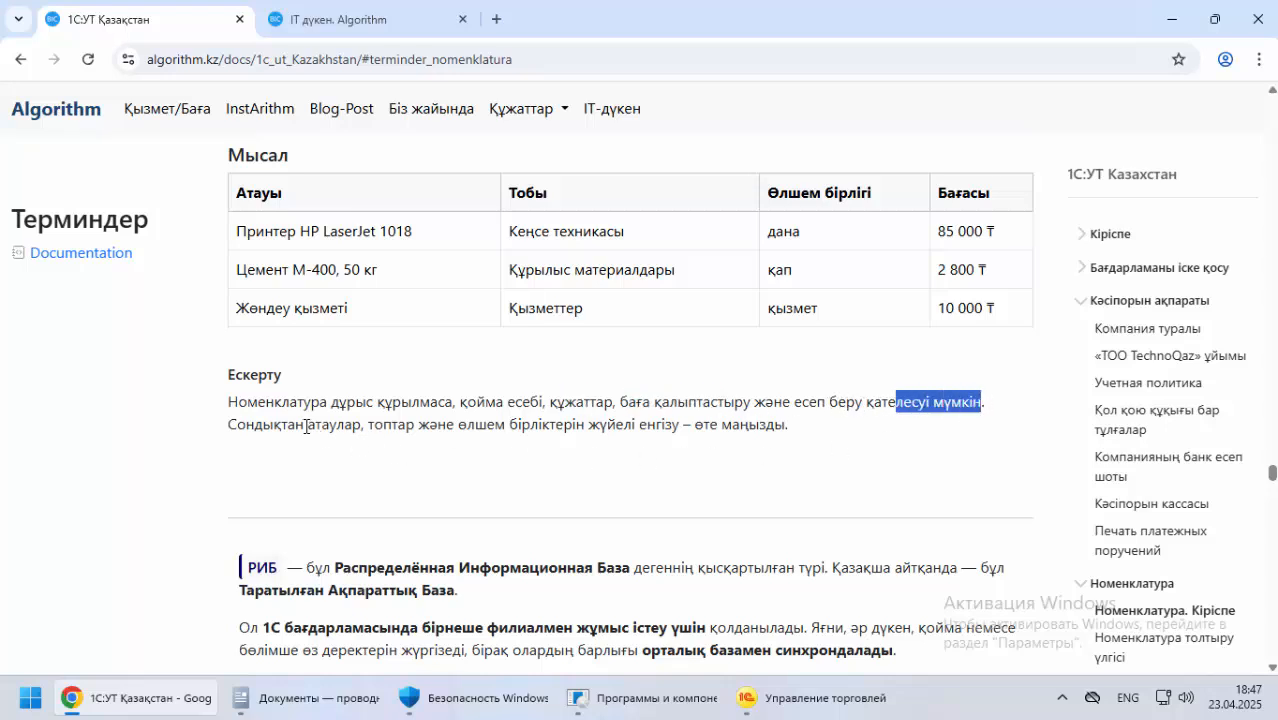
left_click(270, 427)
left_click_drag(270, 427, 690, 428)
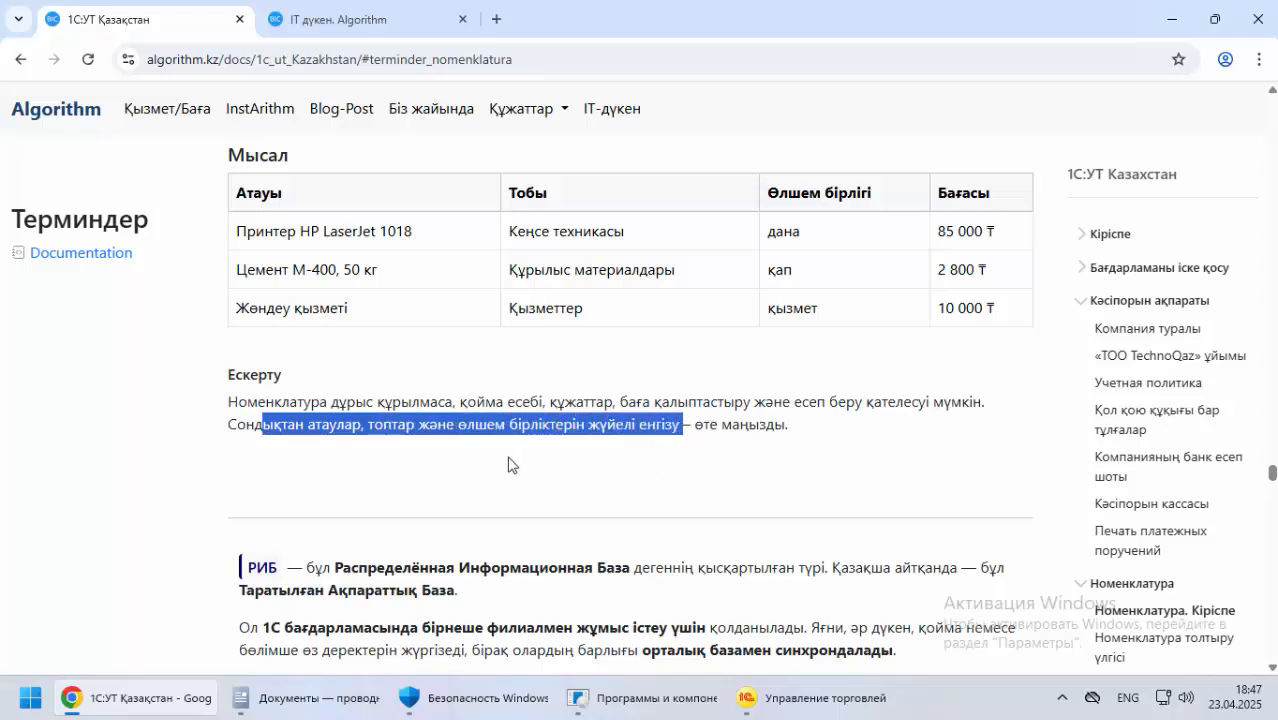
Return to the Номенклатура introduction and read where multiple item types are enabled and where Виды номенклатуры is filled in
left_click(20, 59)
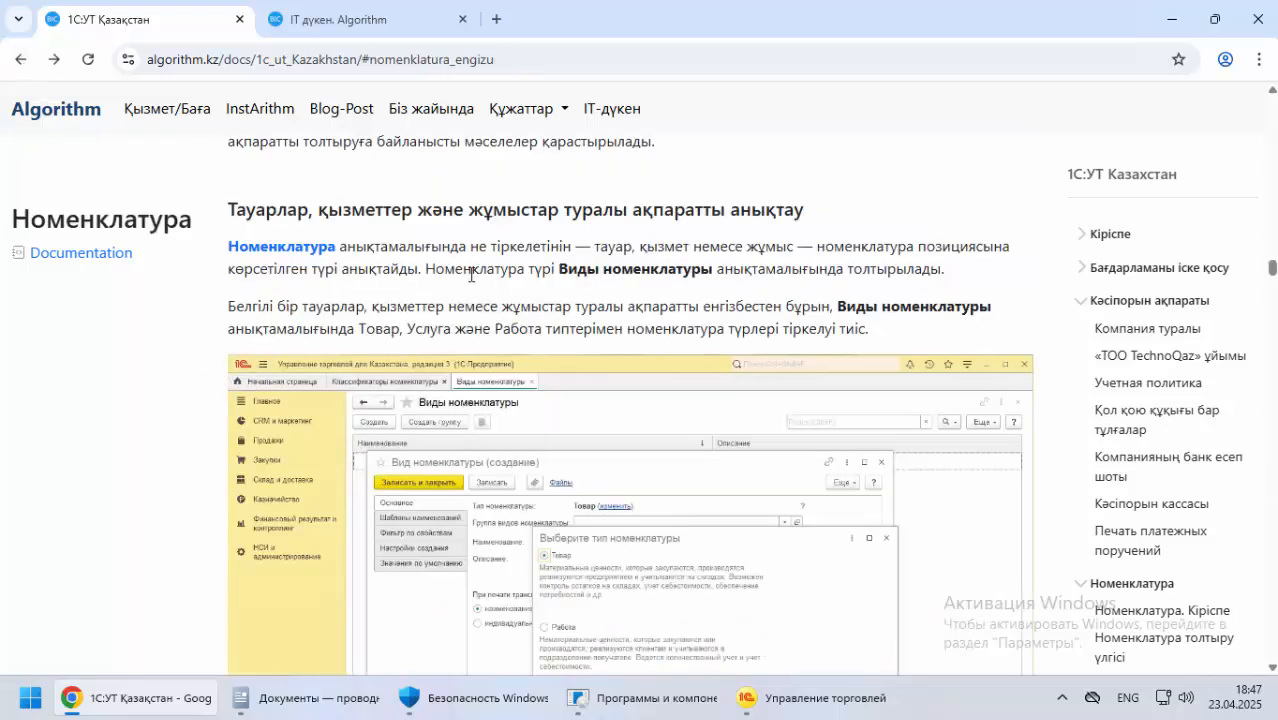
left_click_drag(851, 313, 990, 306)
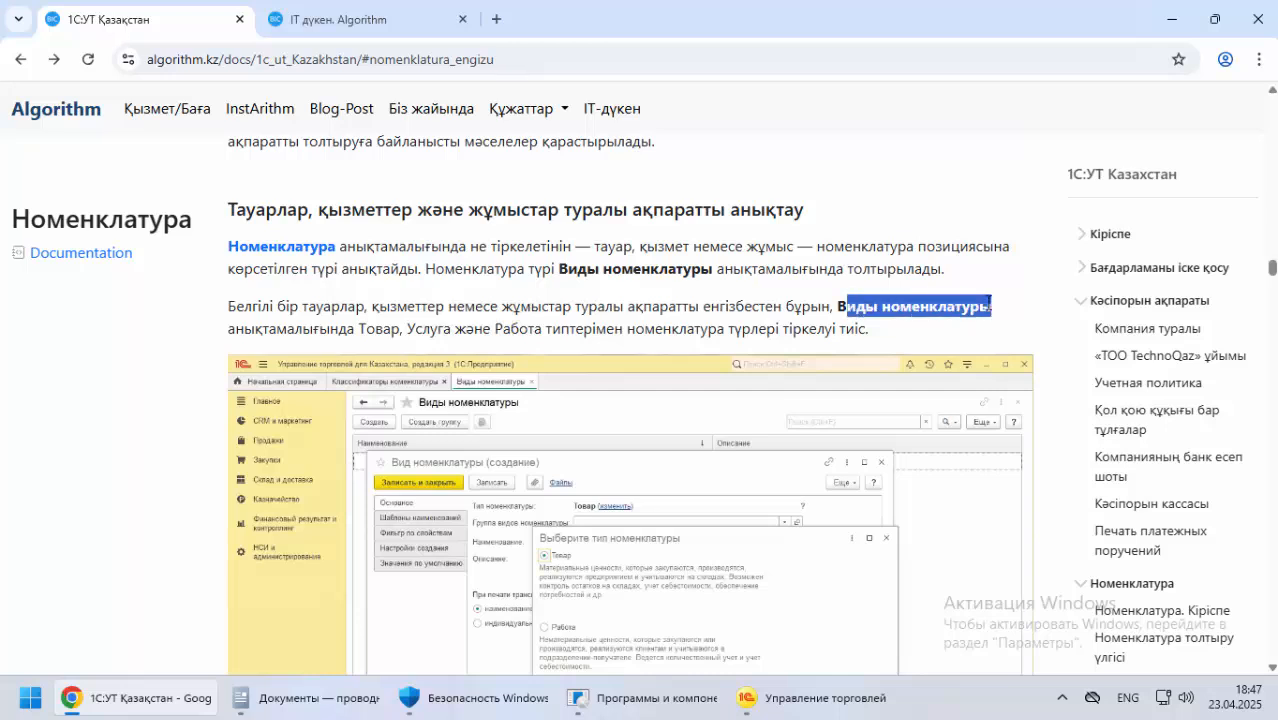
scroll(251, 300, "down", 3)
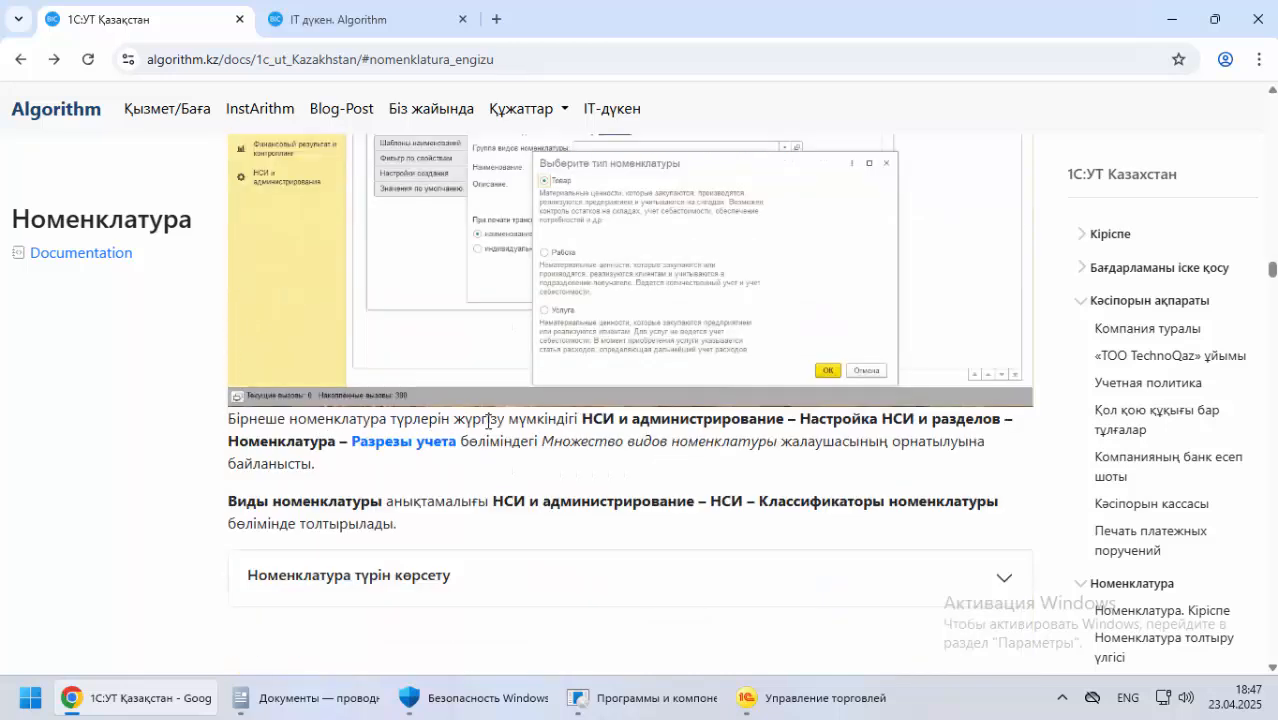
left_click_drag(583, 420, 993, 420)
left_click_drag(261, 442, 331, 446)
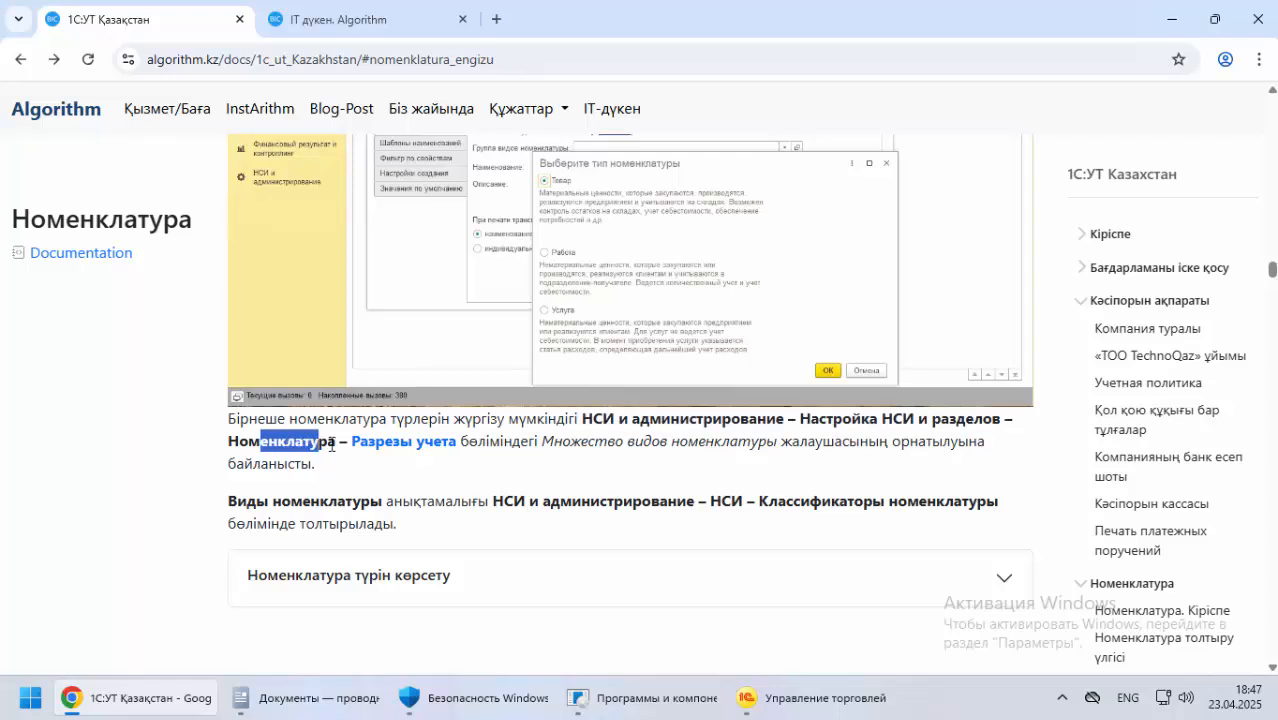
scroll(530, 465, "down", 2)
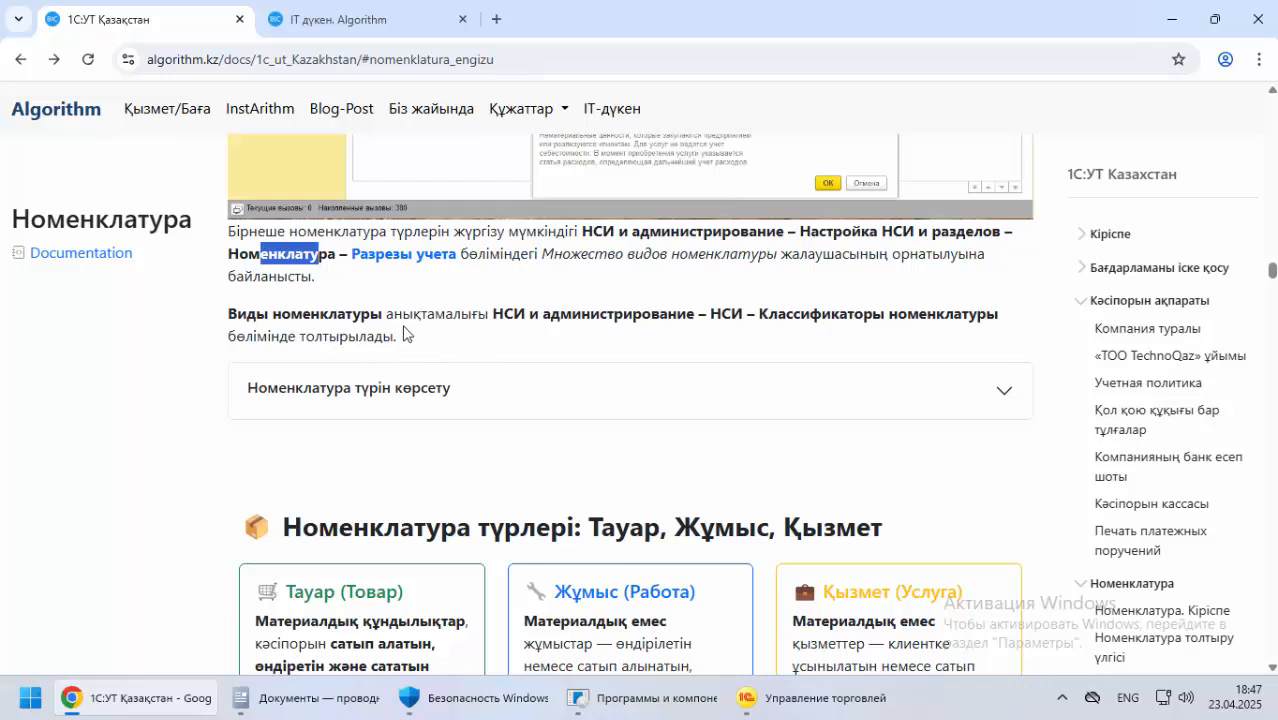
left_click_drag(226, 313, 376, 311)
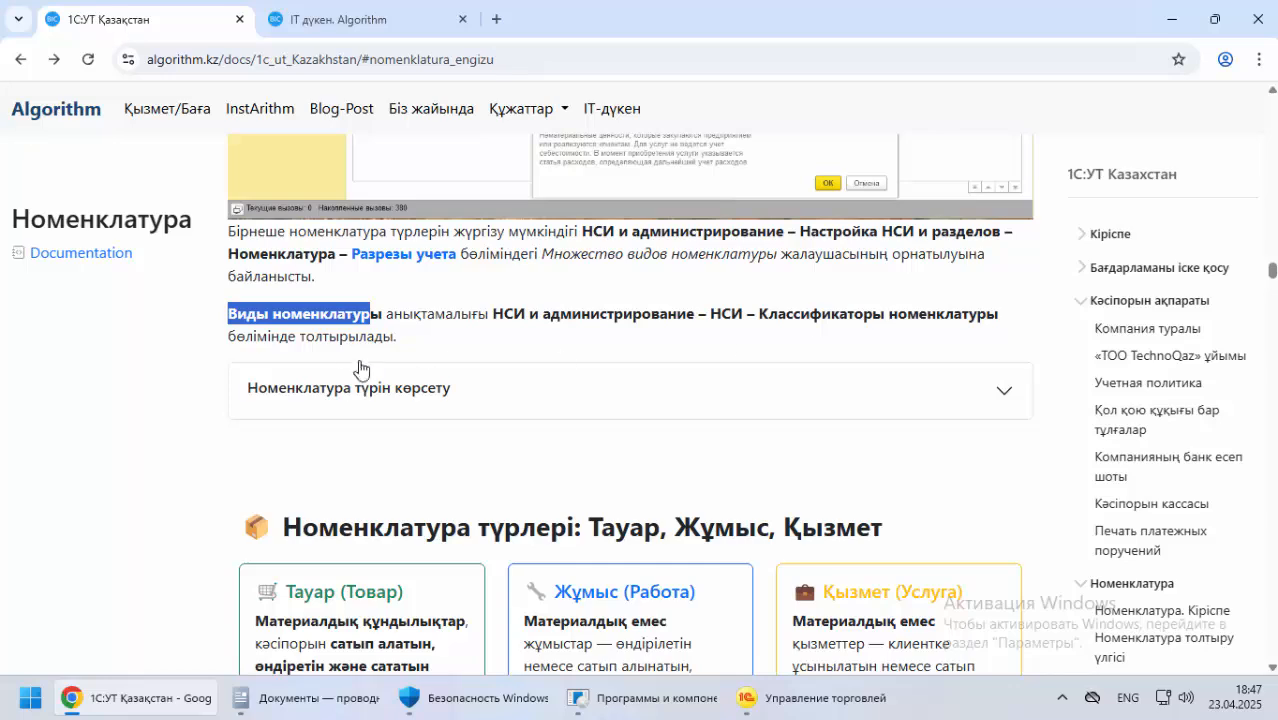
Read the Номенклатура түрлері section describing the Тауар, Жұмыс and Қызмет item types
scroll(230, 424, "down", 3)
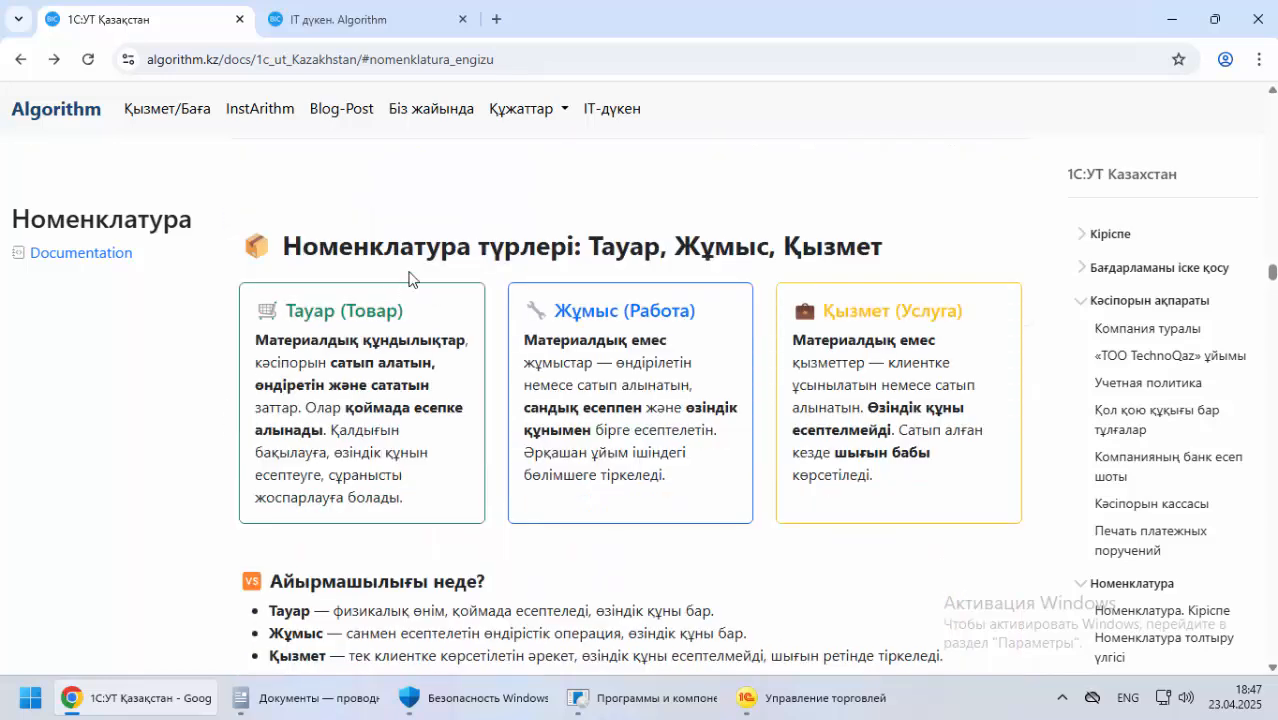
left_click_drag(400, 246, 772, 247)
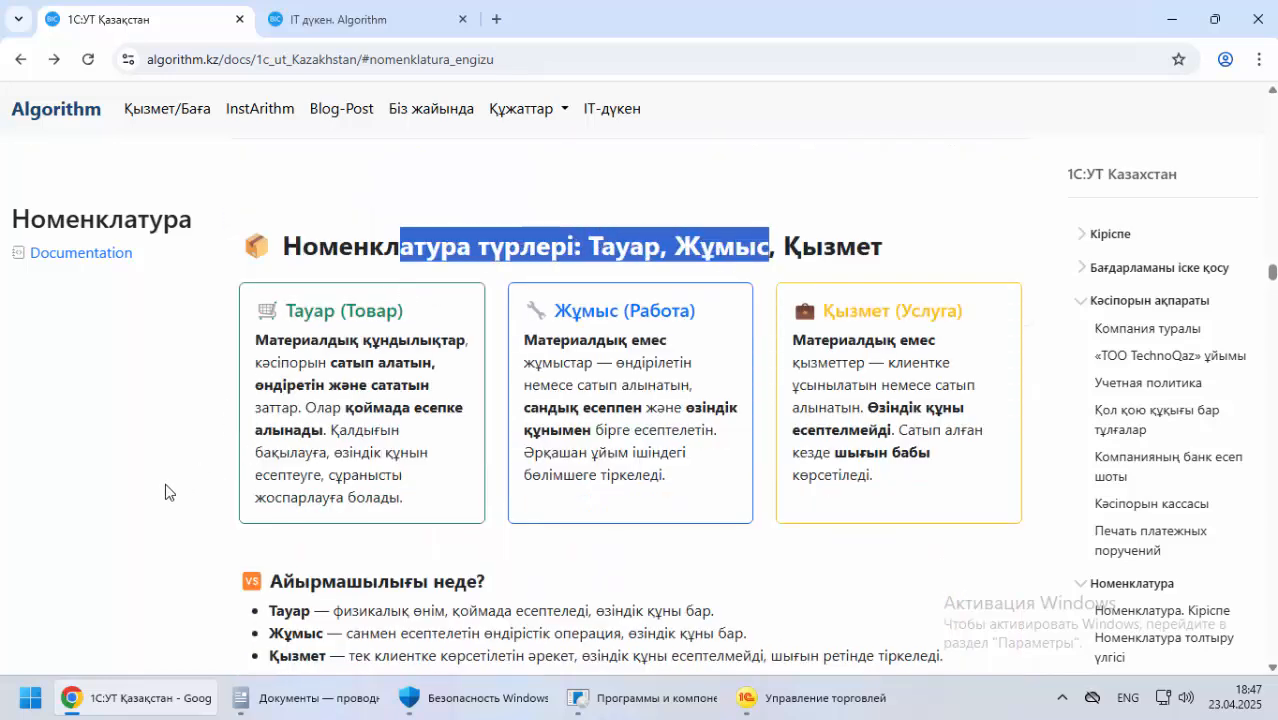
scroll(150, 480, "down", 4)
scroll(131, 471, "up", 3)
scroll(240, 415, "down", 6)
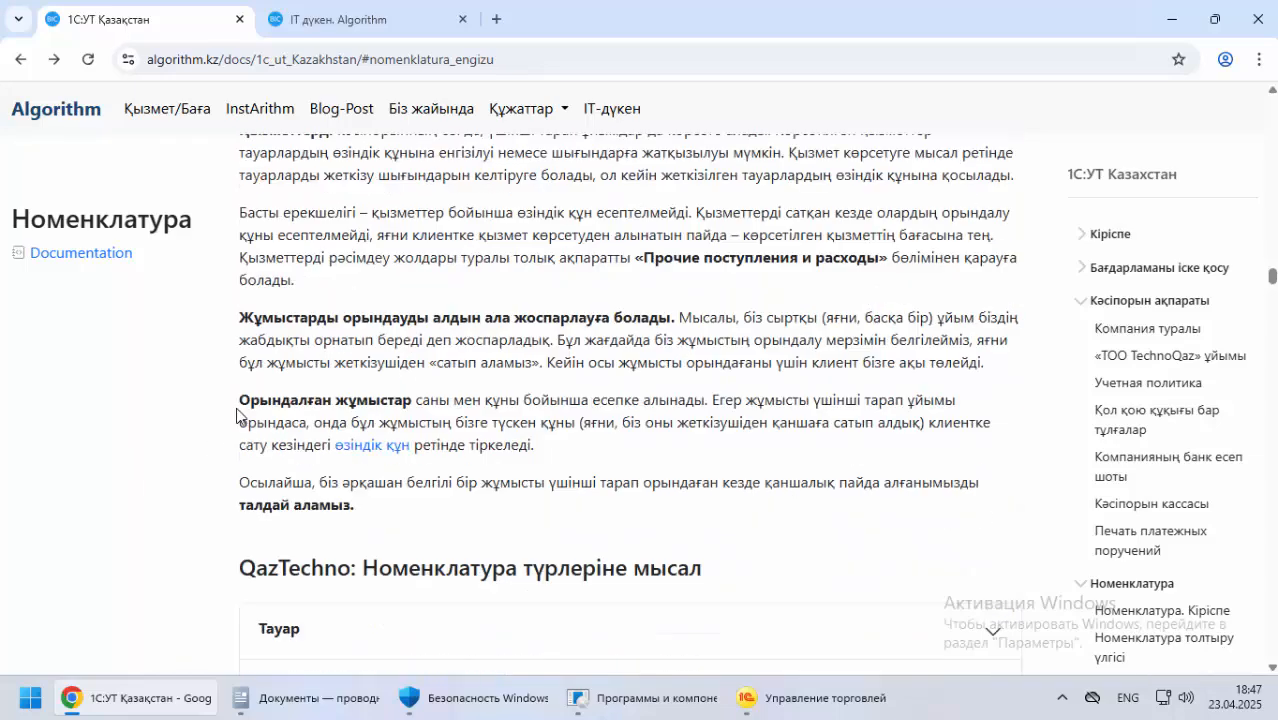
Review the Айырмашылығы неде? comparison and the explanation of when to register services and when to register works
scroll(236, 412, "down", 2)
scroll(234, 412, "up", 5)
scroll(236, 410, "down", 4)
scroll(240, 408, "up", 2)
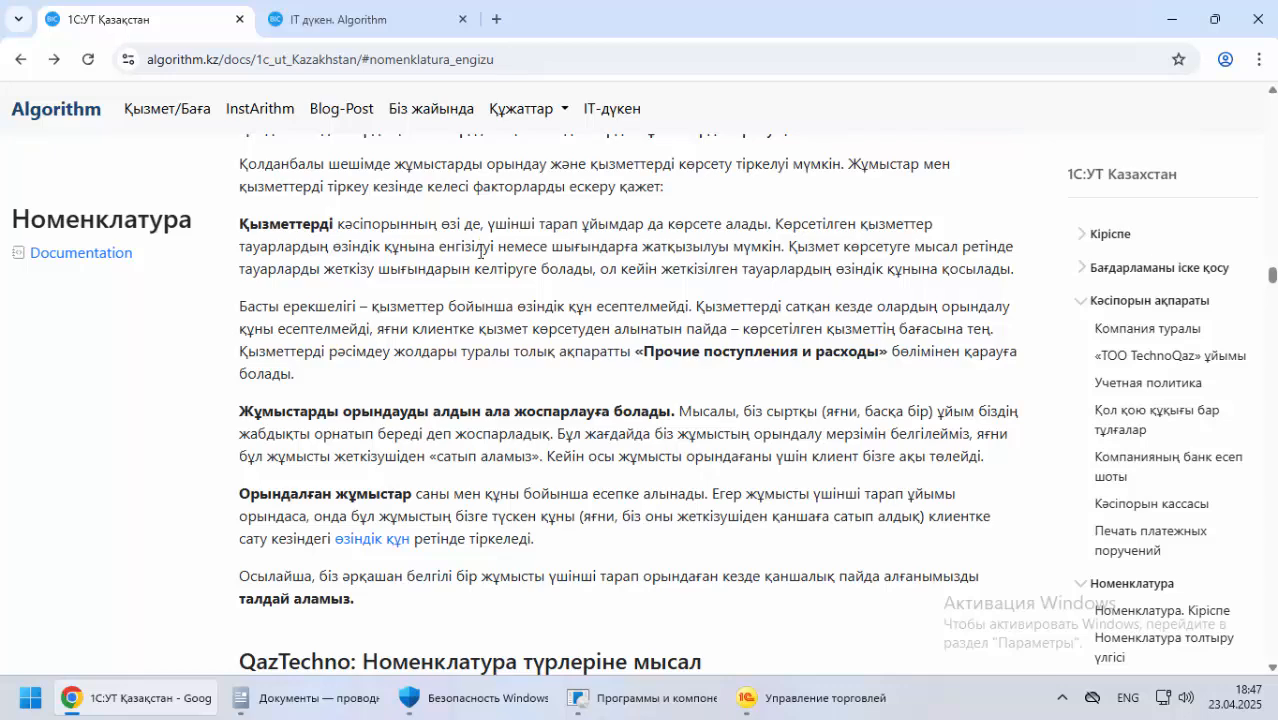
scroll(480, 252, "up", 2)
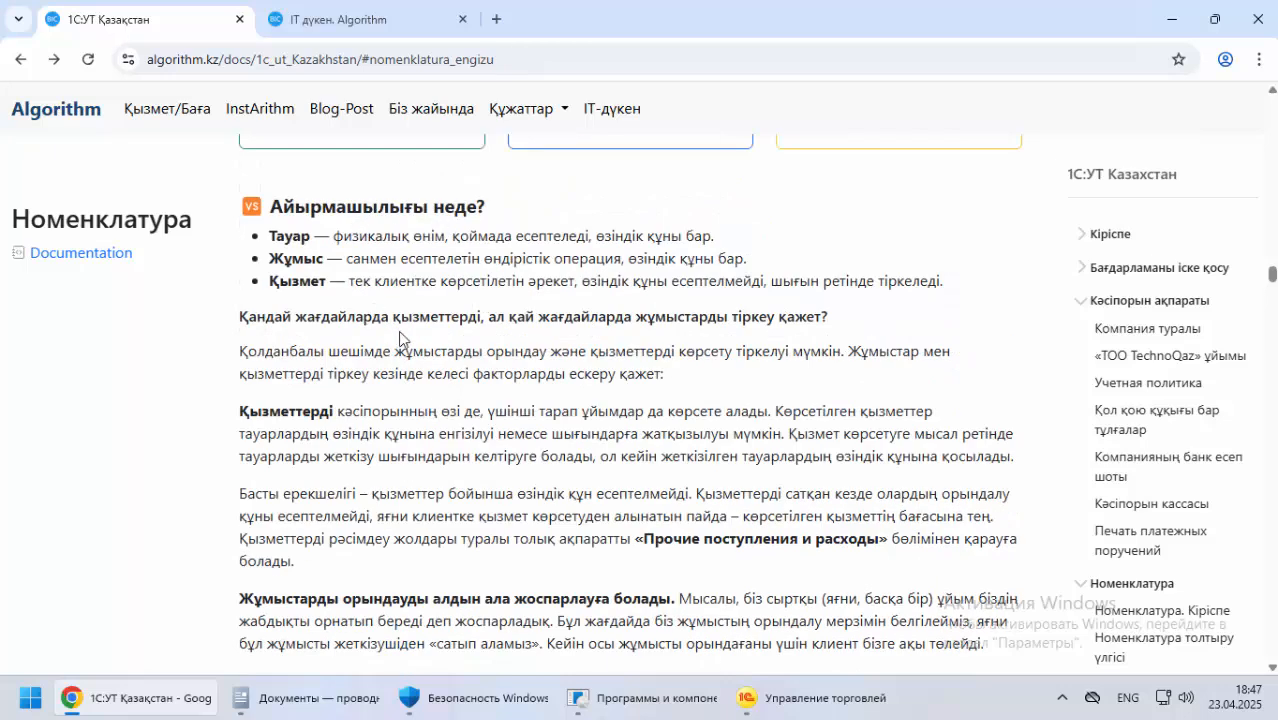
scroll(240, 390, "down", 4)
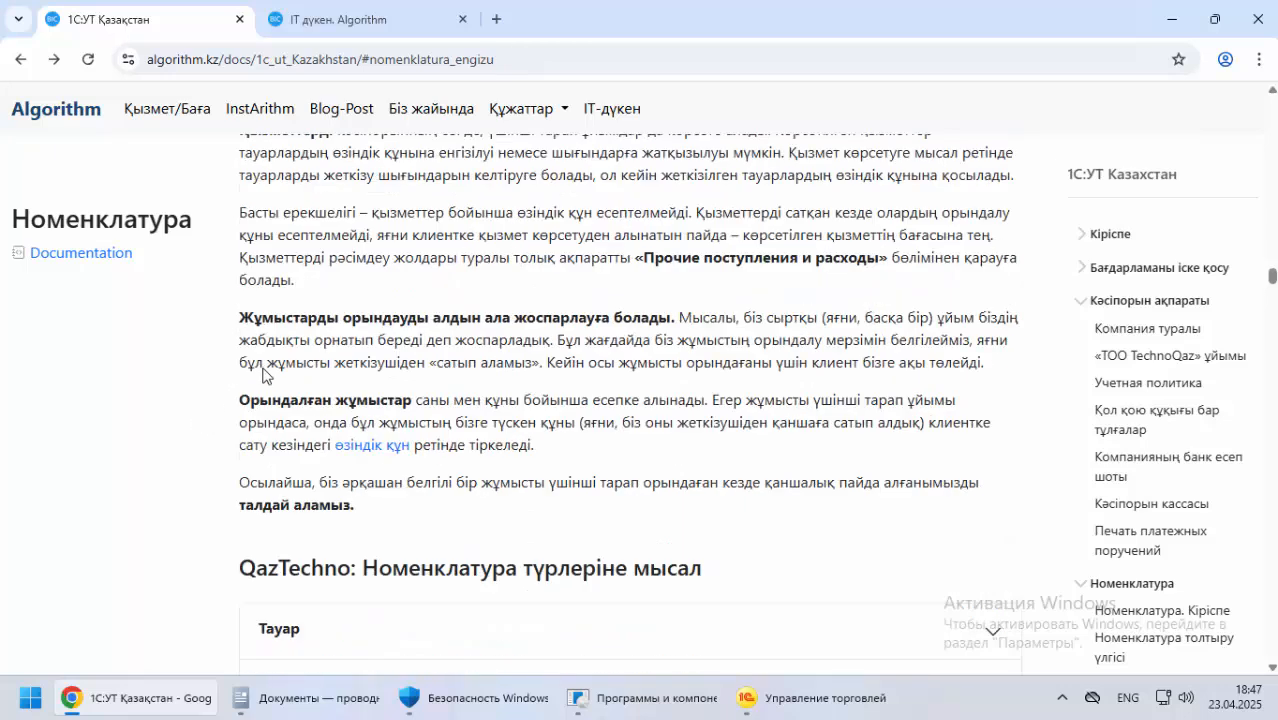
Expand the Тауар and Жұмыс examples under QazTechno: Номенклатура түрлеріне мысал and read them
scroll(220, 374, "down", 3)
scroll(206, 373, "down", 3)
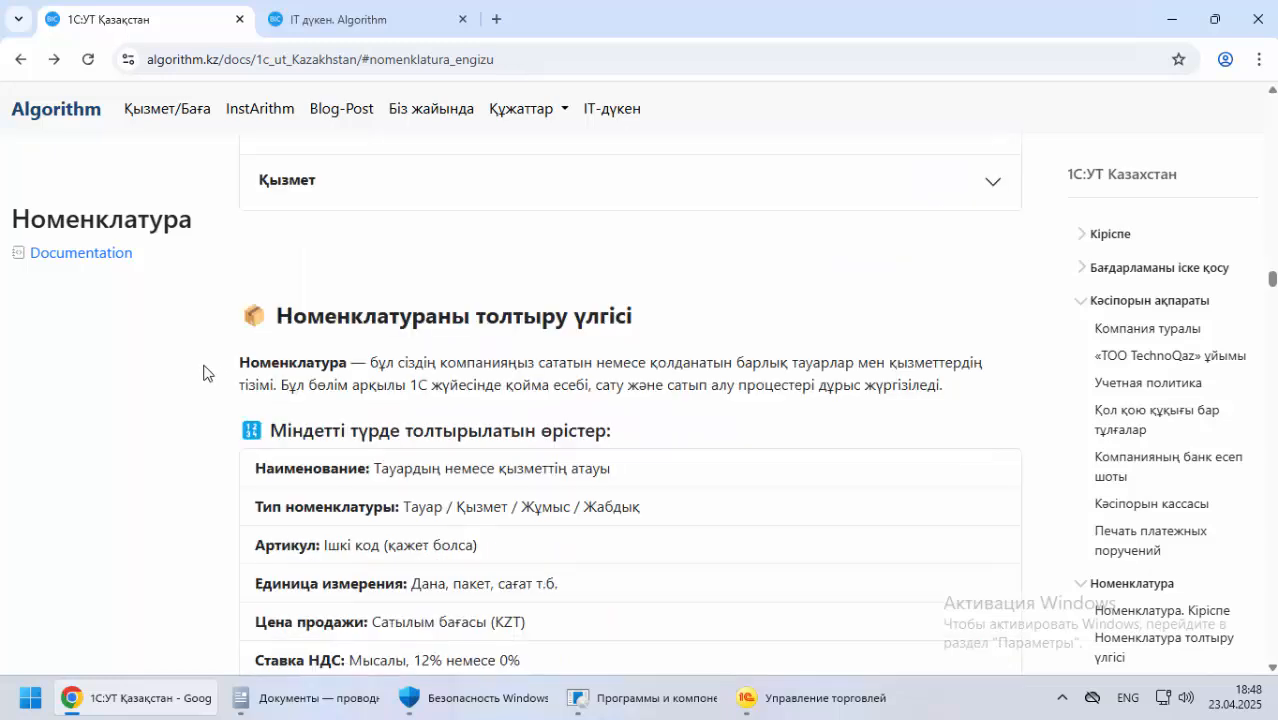
scroll(210, 368, "up", 2)
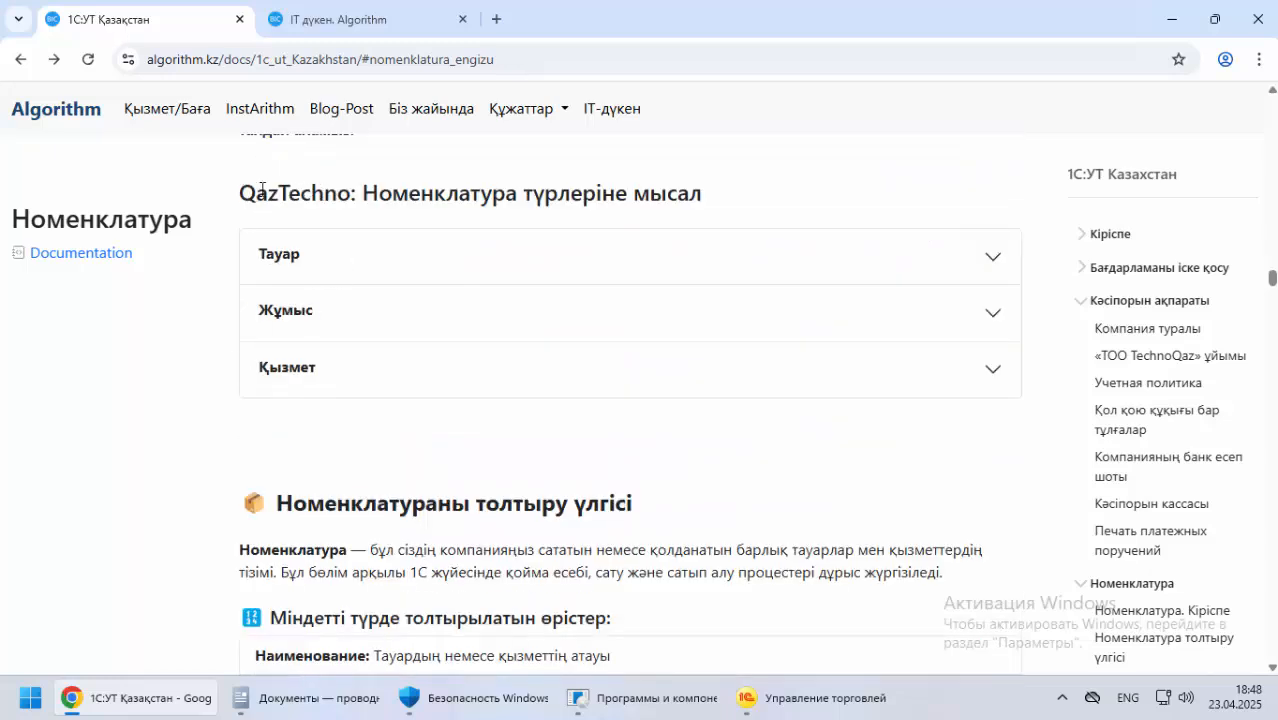
left_click_drag(240, 192, 732, 200)
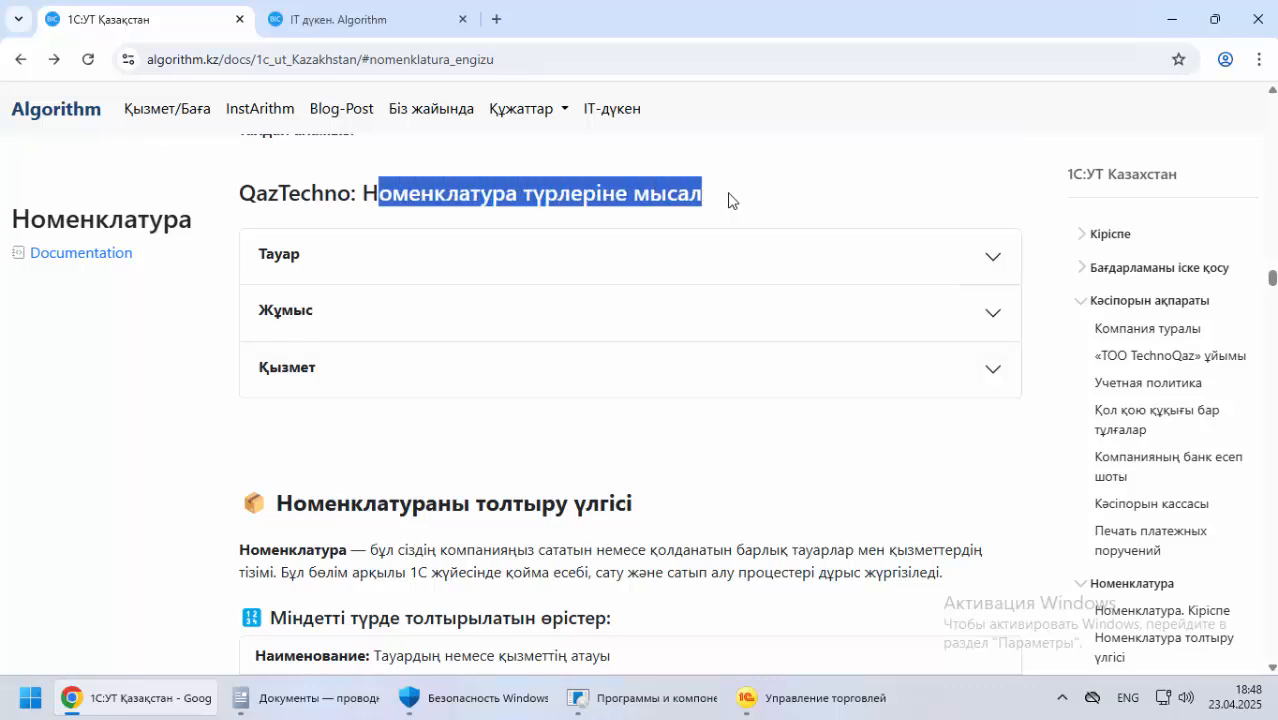
left_click(400, 260)
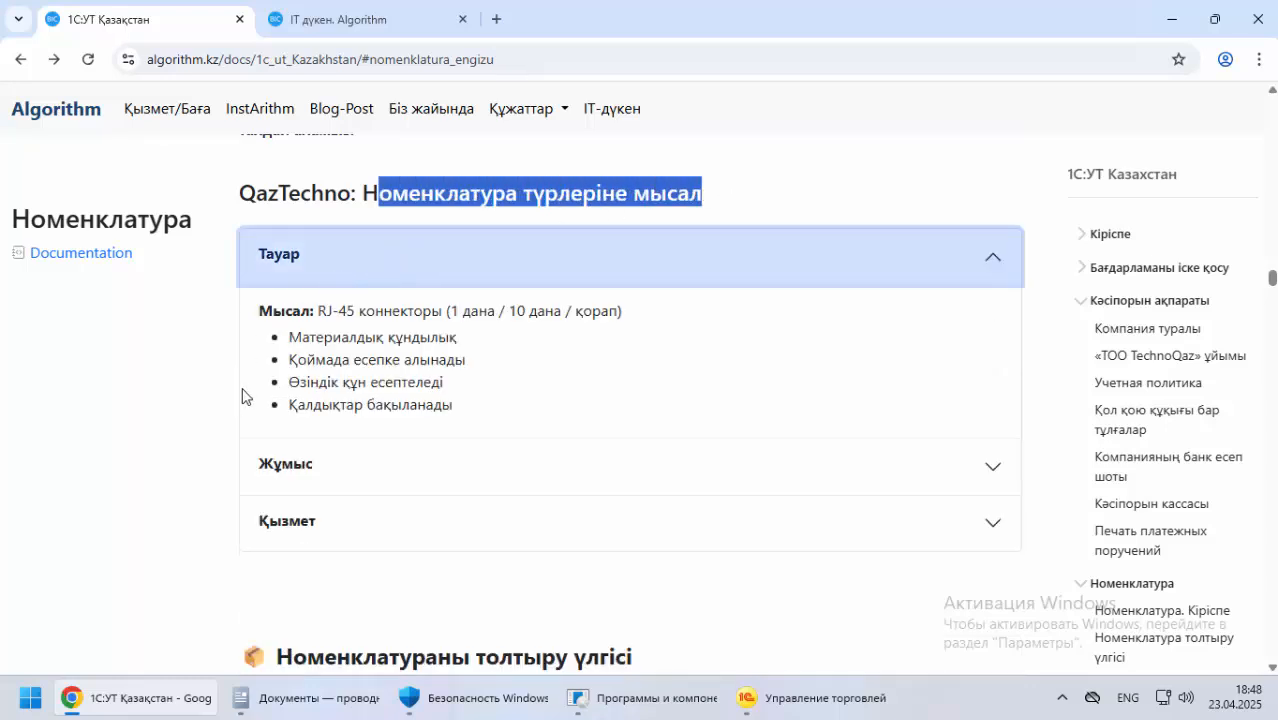
left_click_drag(327, 311, 358, 311)
left_click(271, 476)
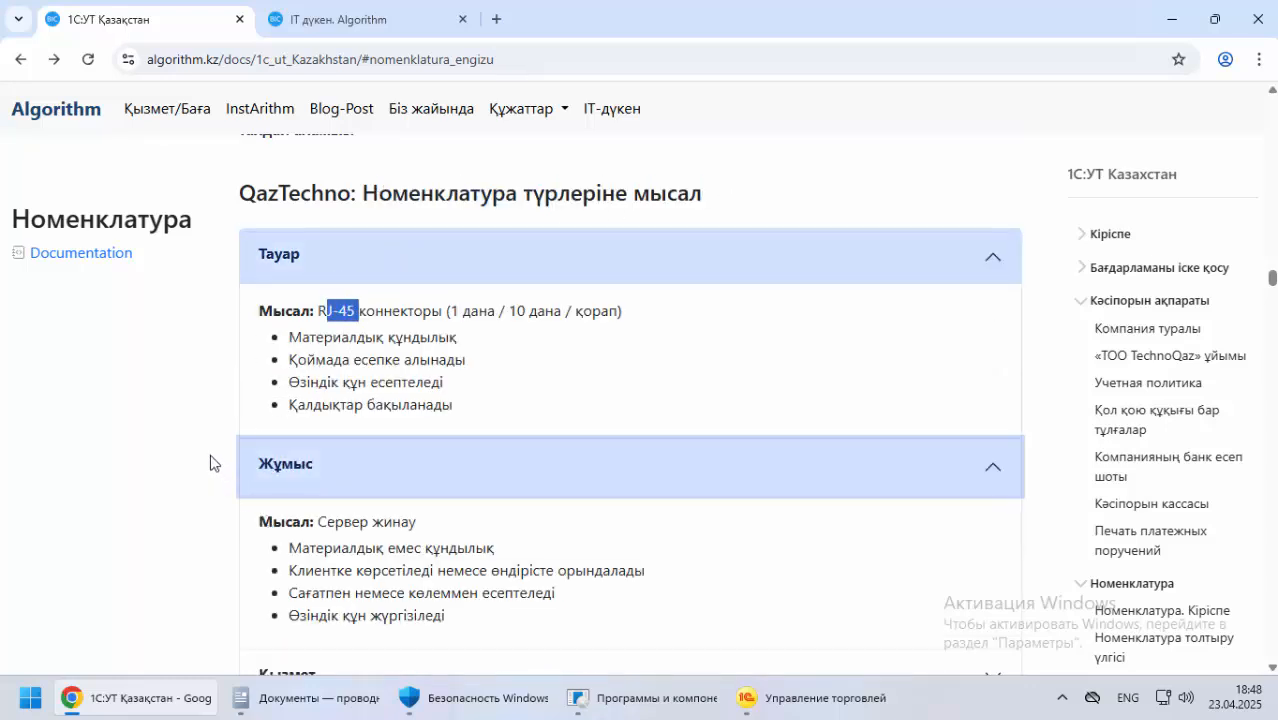
Read the required item fields in Номенклатураны толтыру үлгісі, from Наименование and Тип номенклатуры to Цена продажи and Ставка НДС
scroll(211, 460, "down", 5)
scroll(406, 364, "down", 2)
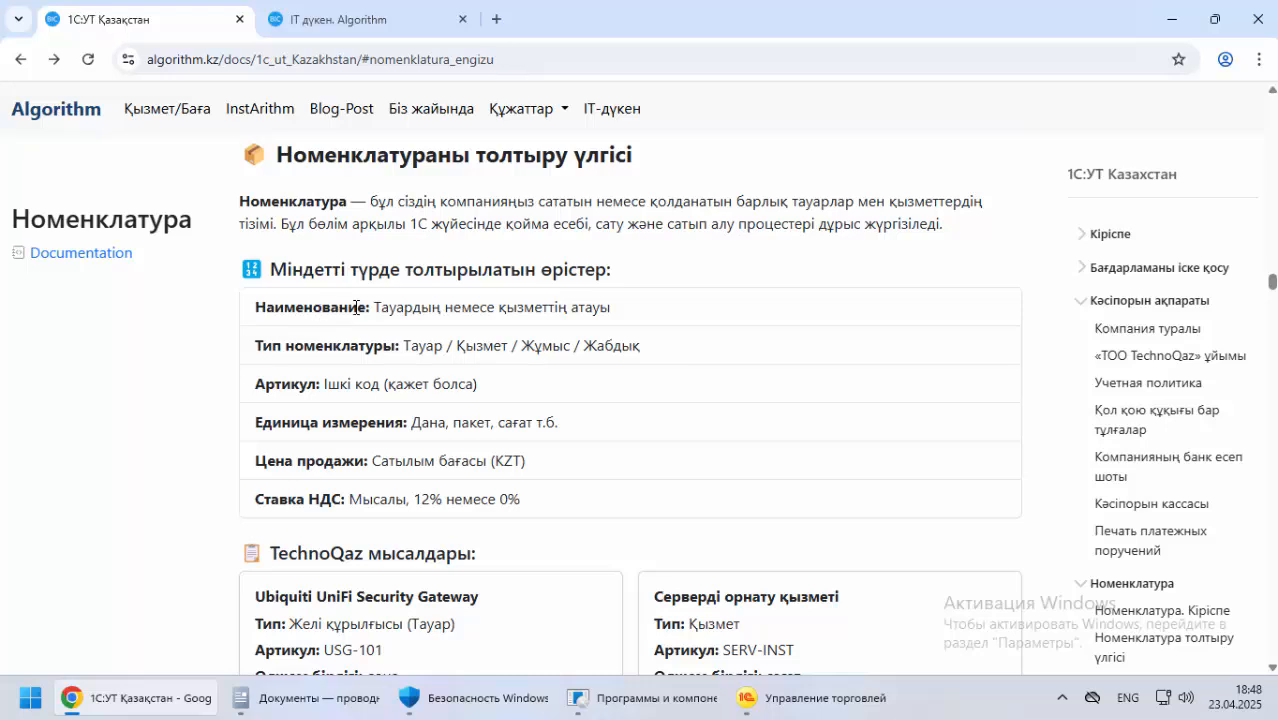
left_click_drag(306, 310, 531, 343)
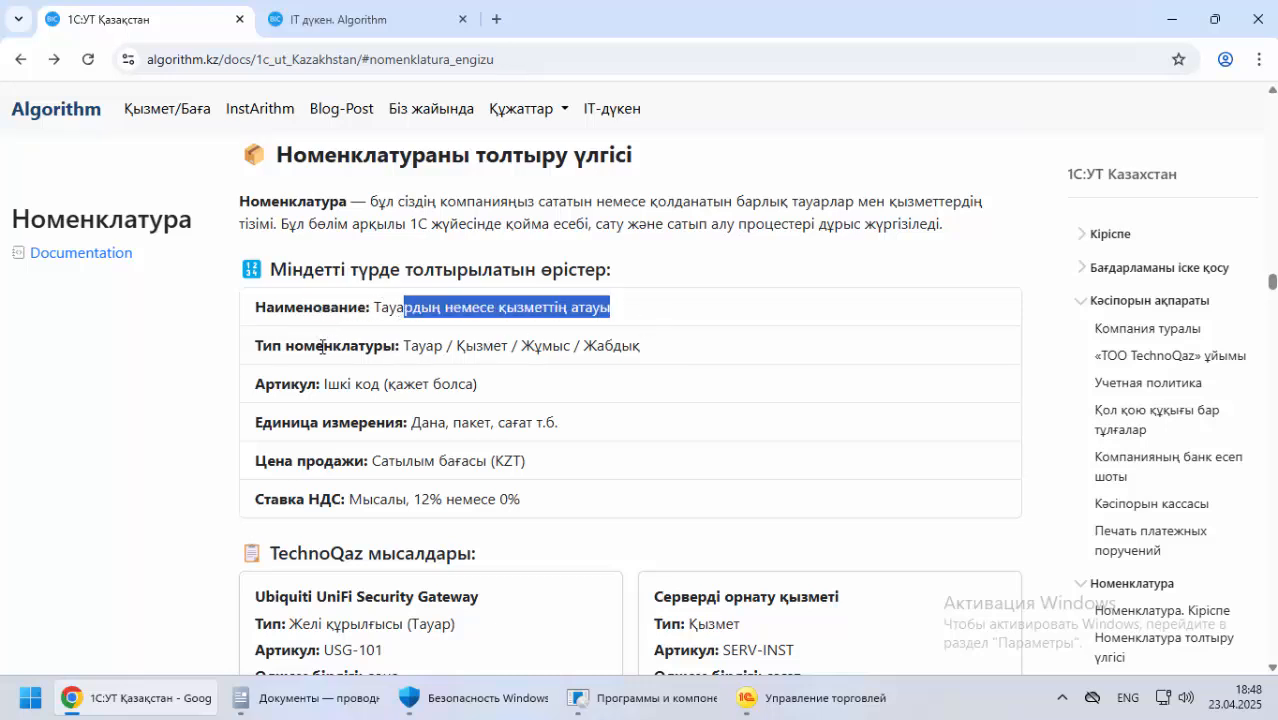
left_click_drag(270, 347, 341, 347)
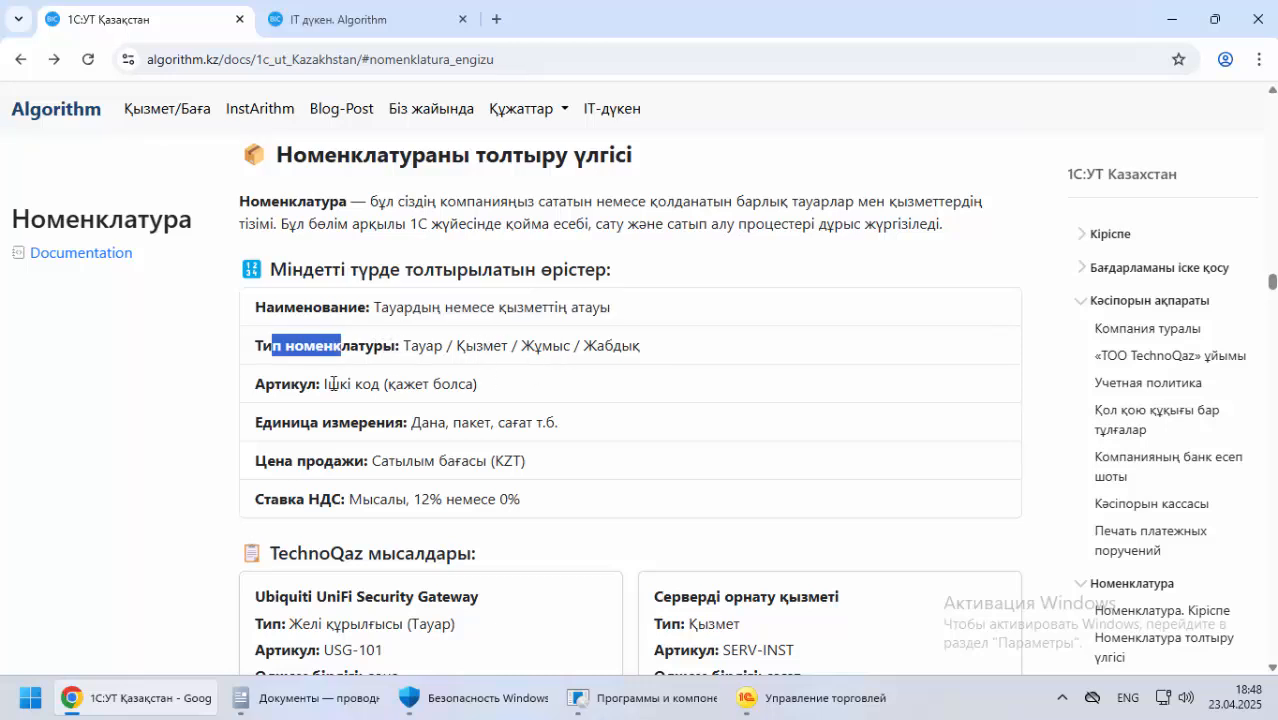
left_click_drag(258, 385, 308, 386)
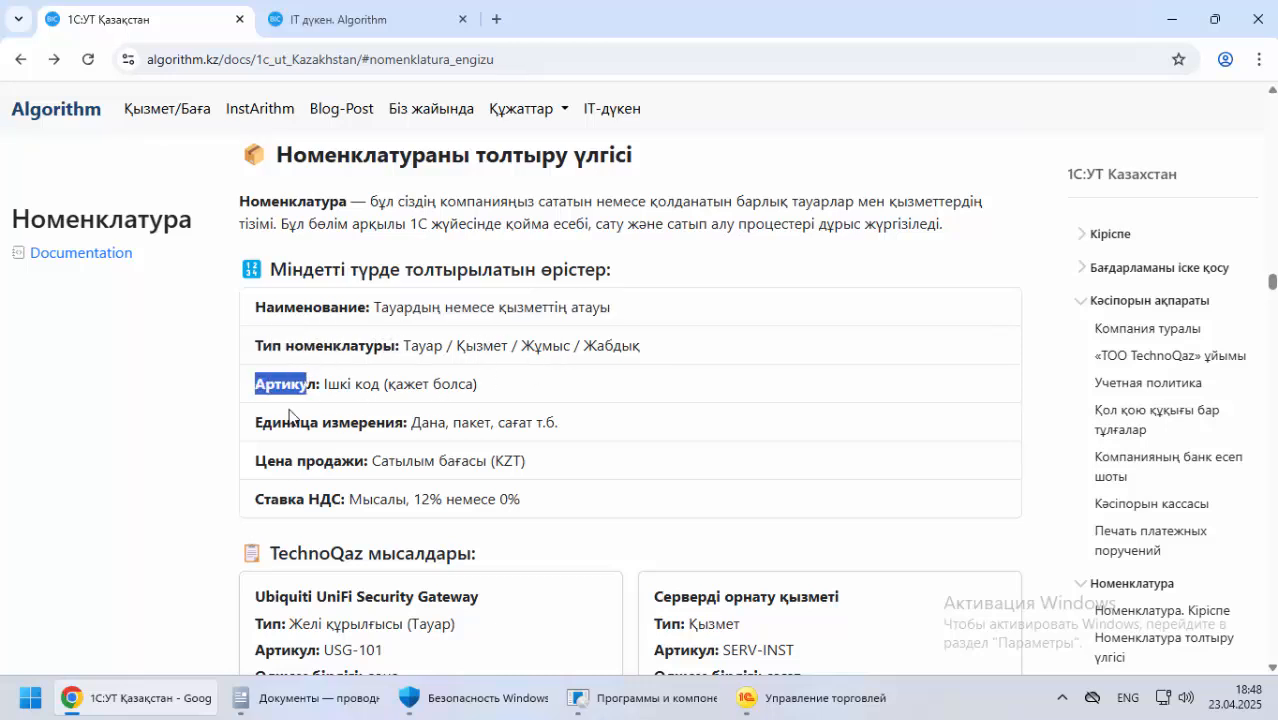
scroll(290, 414, "down", 1)
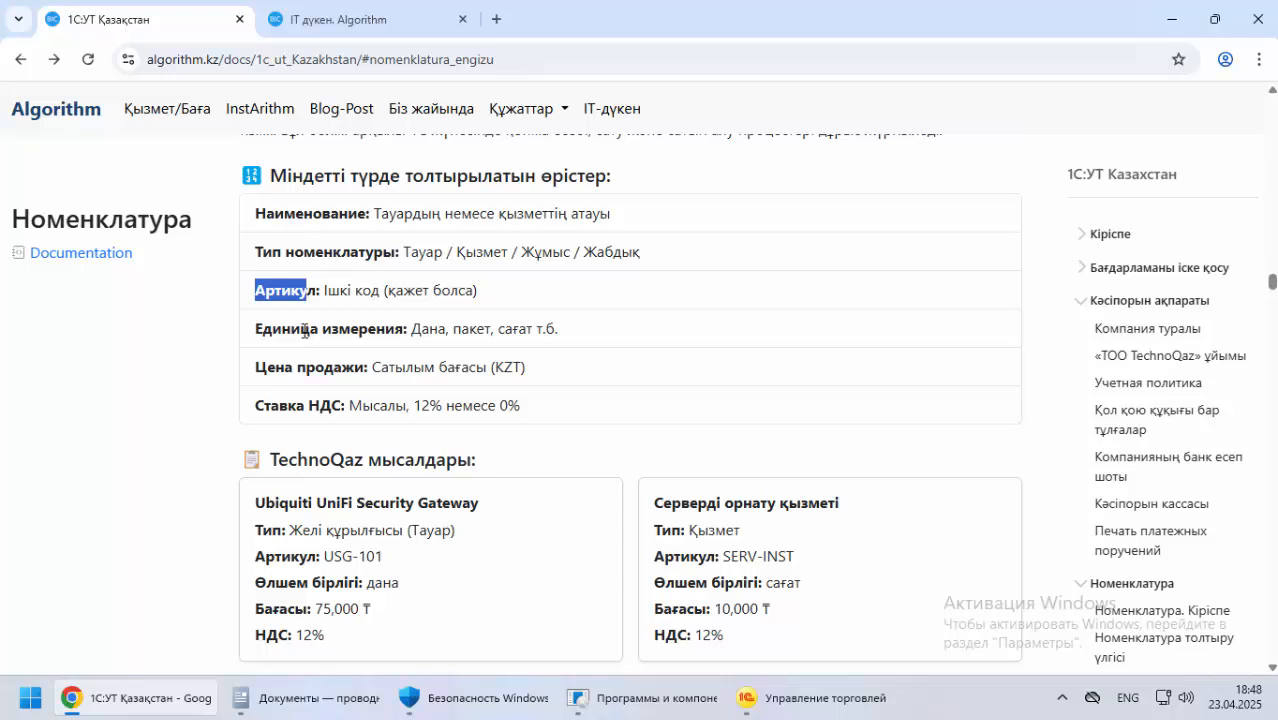
left_click_drag(277, 367, 334, 367)
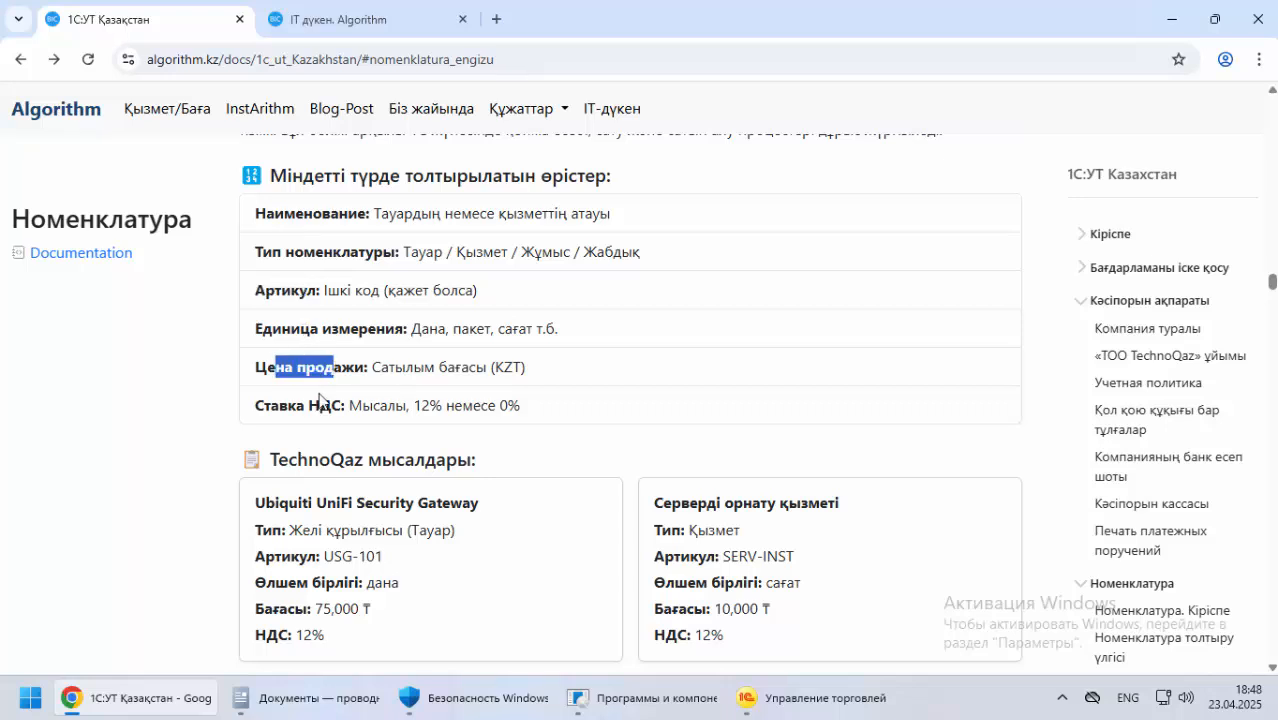
left_click_drag(271, 406, 303, 404)
scroll(334, 400, "up", 1)
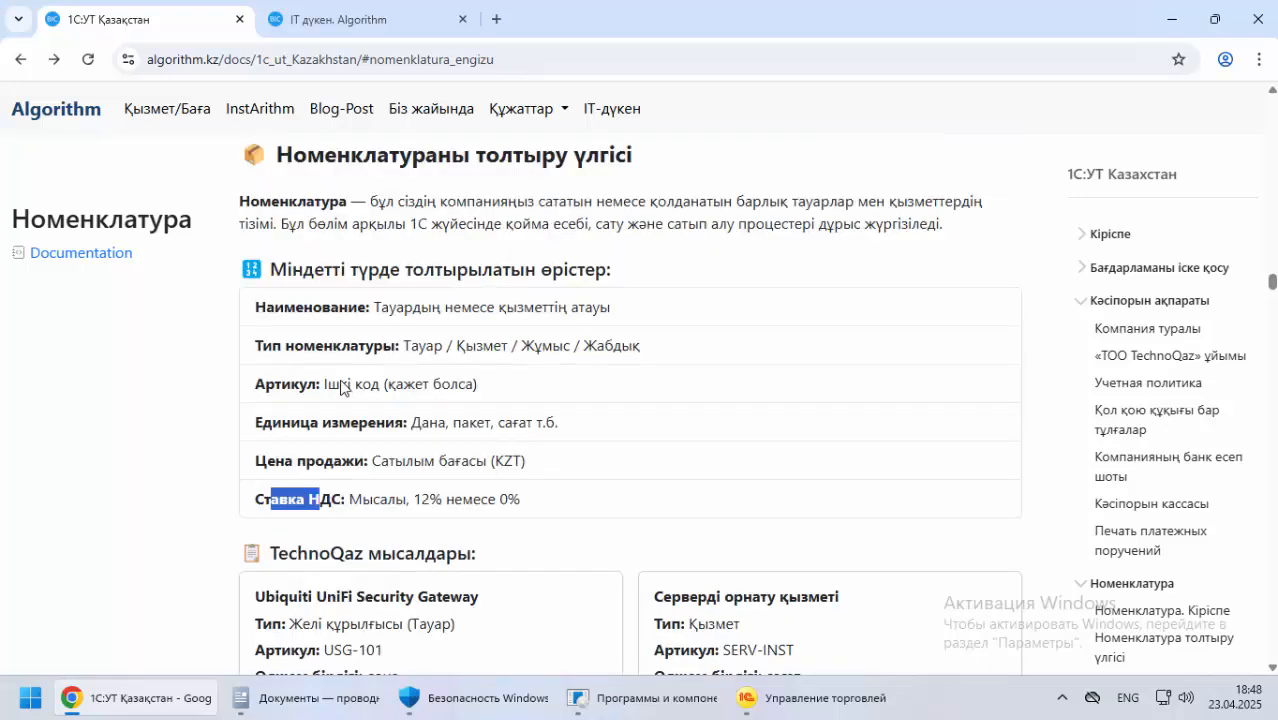
Review the four TechnoQaz мысалдары item cards, covering two goods and two services
scroll(189, 428, "down", 2)
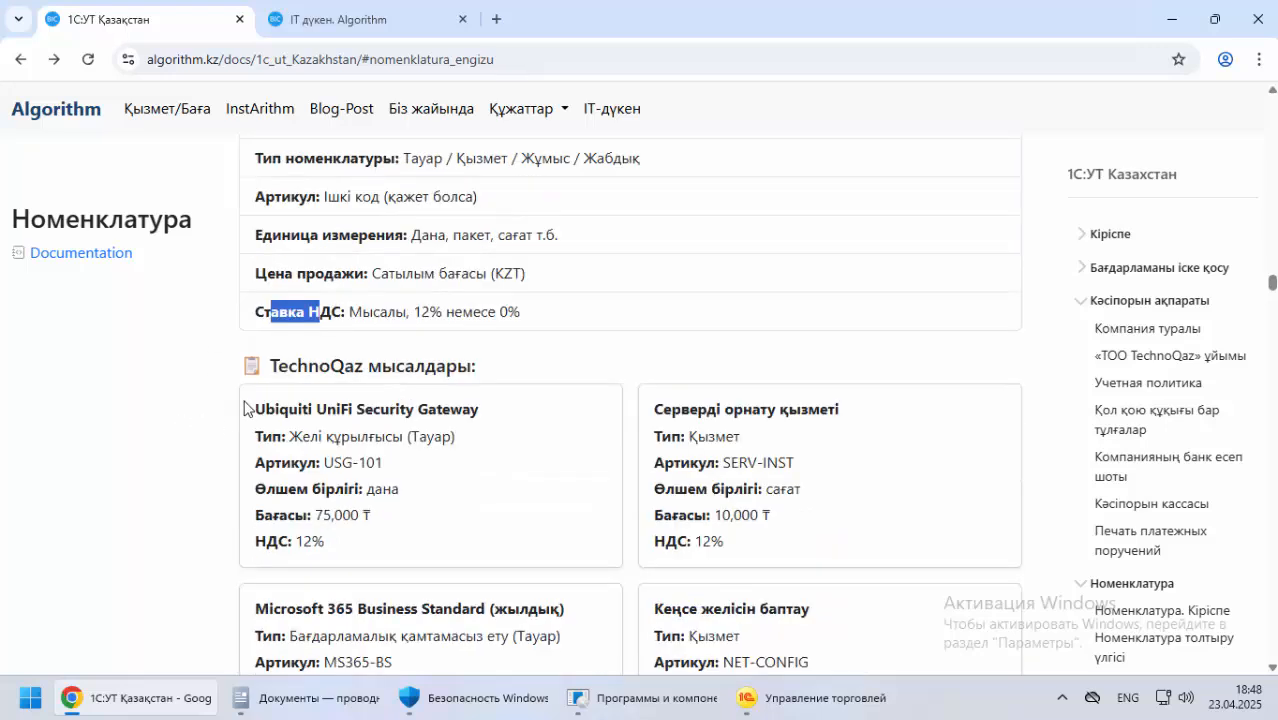
left_click_drag(297, 366, 342, 414)
scroll(300, 420, "down", 2)
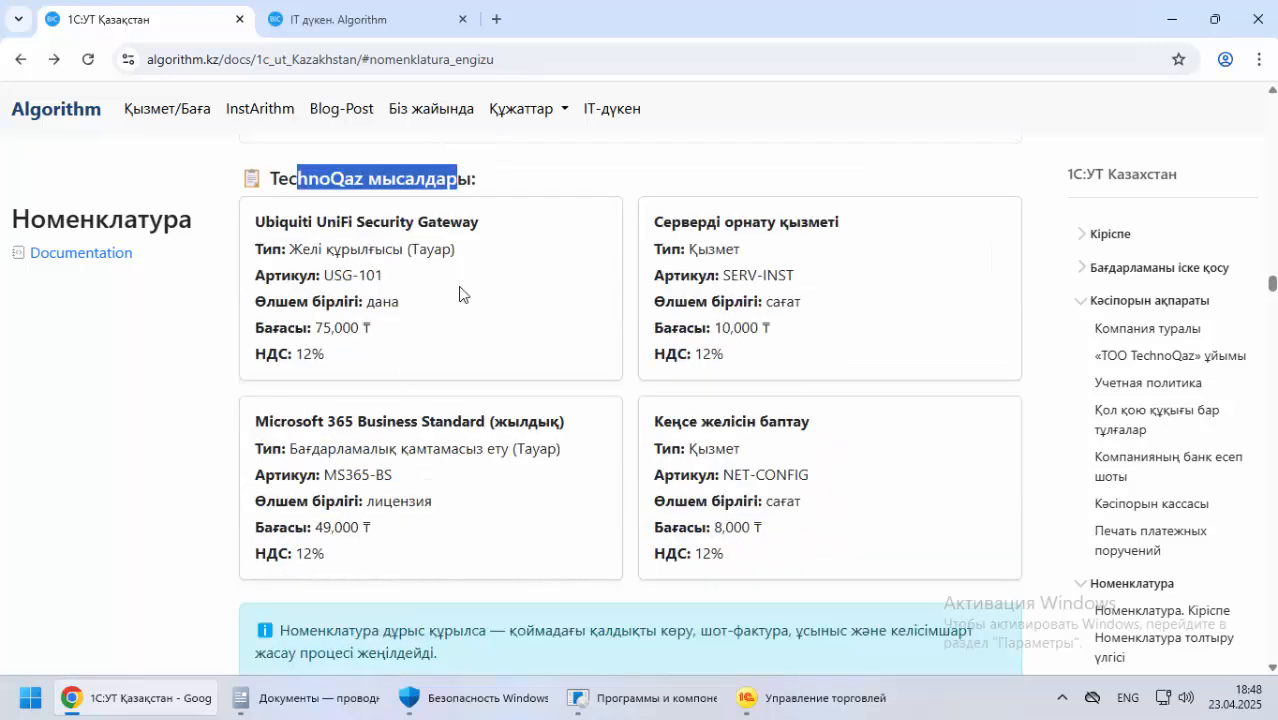
left_click_drag(381, 222, 488, 222)
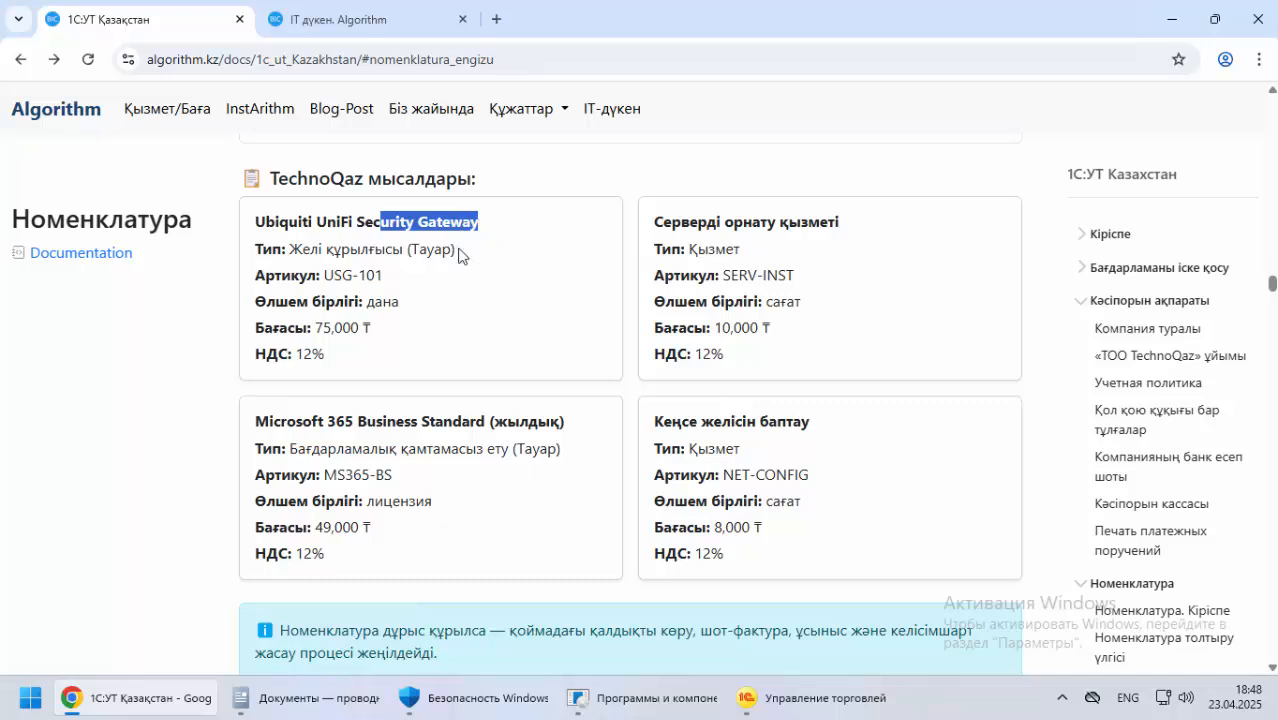
left_click_drag(721, 222, 814, 231)
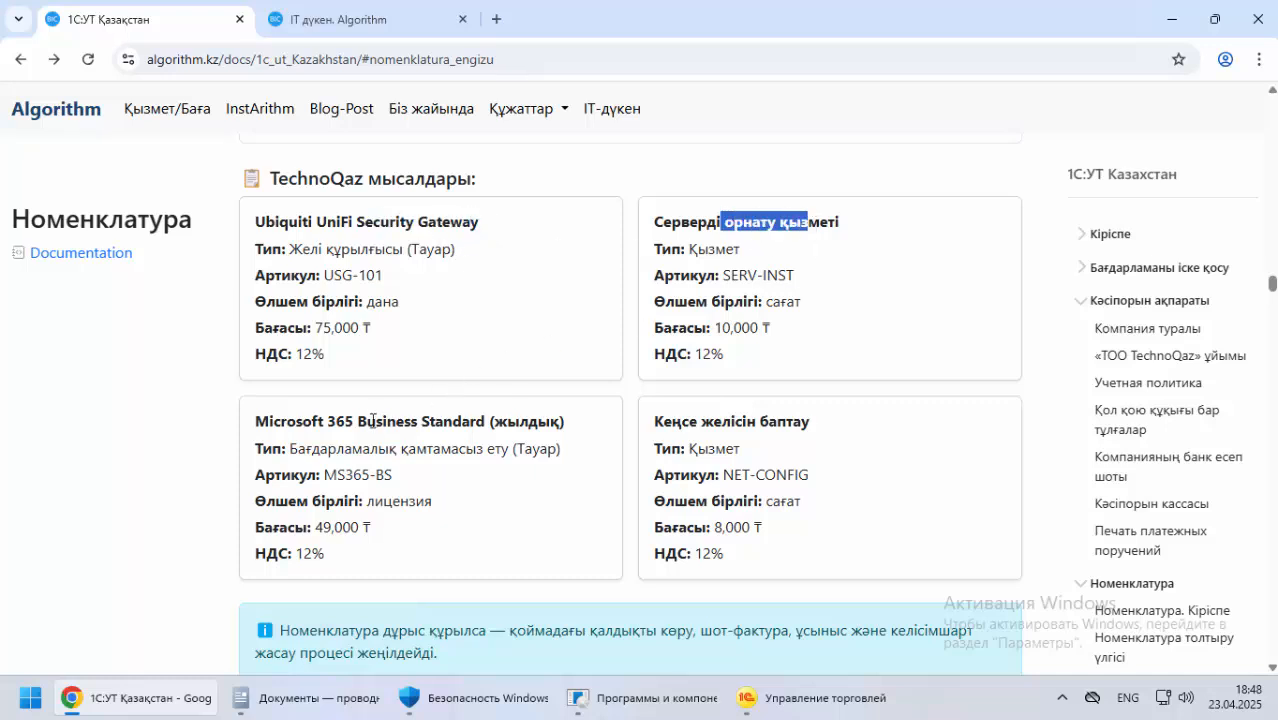
left_click_drag(289, 424, 233, 458)
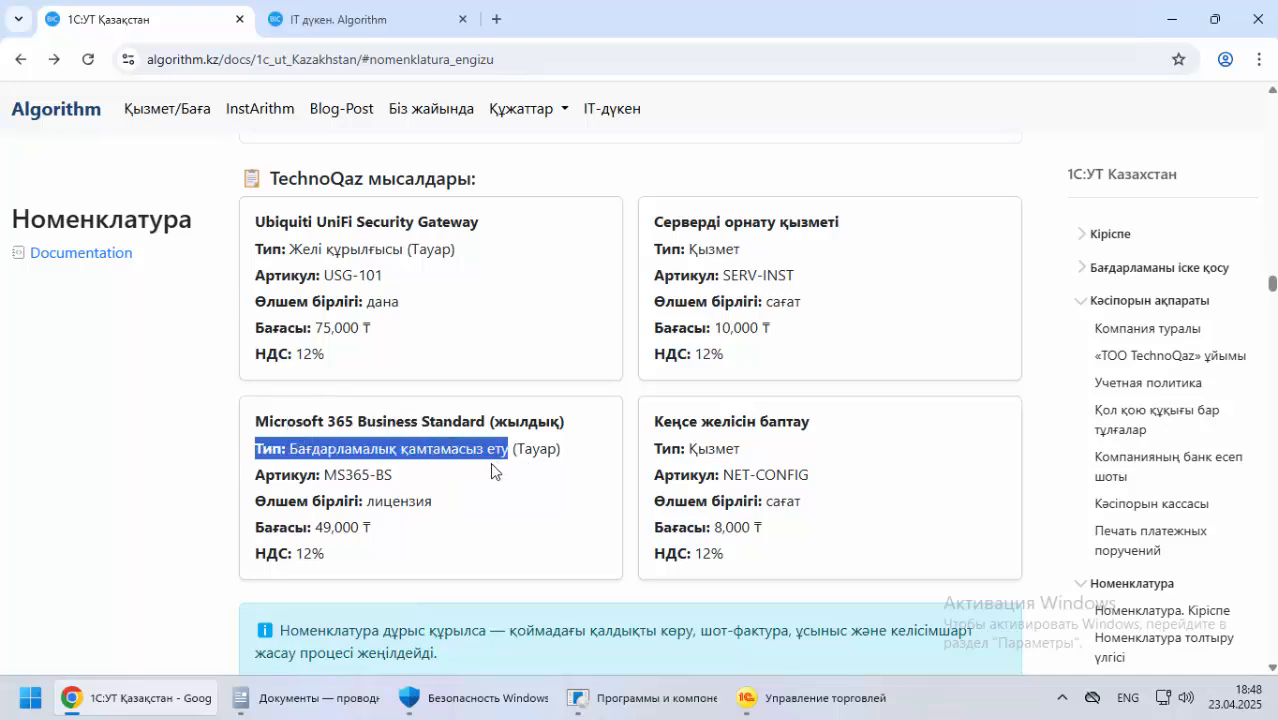
left_click_drag(687, 421, 810, 424)
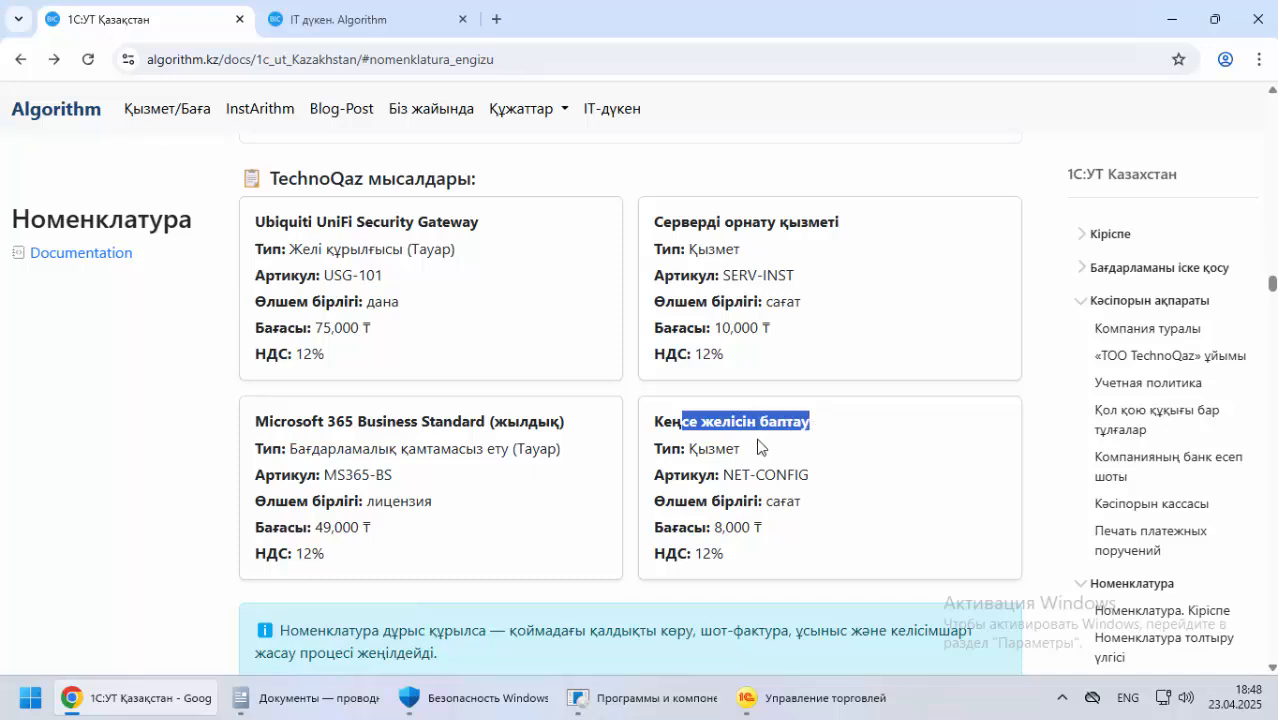
Read the note below the TechnoQaz examples on the benefits of setting up Номенклатура correctly
scroll(518, 521, "down", 3)
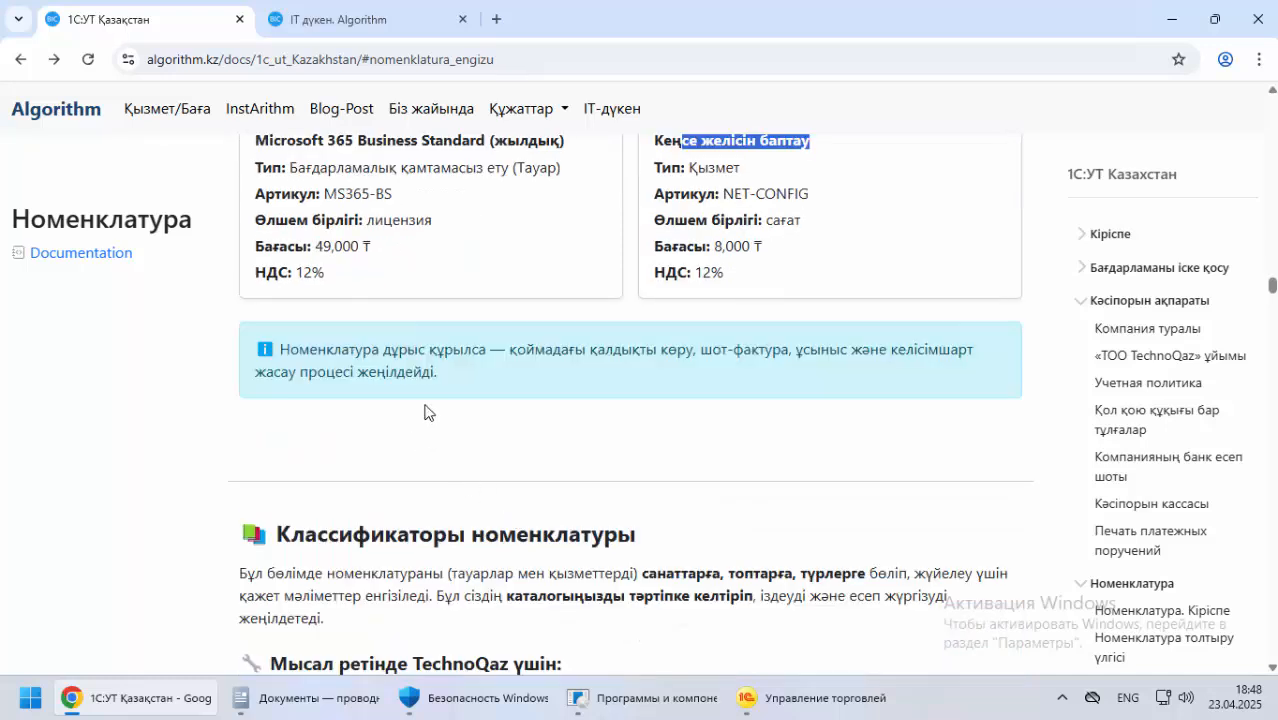
left_click_drag(351, 351, 462, 348)
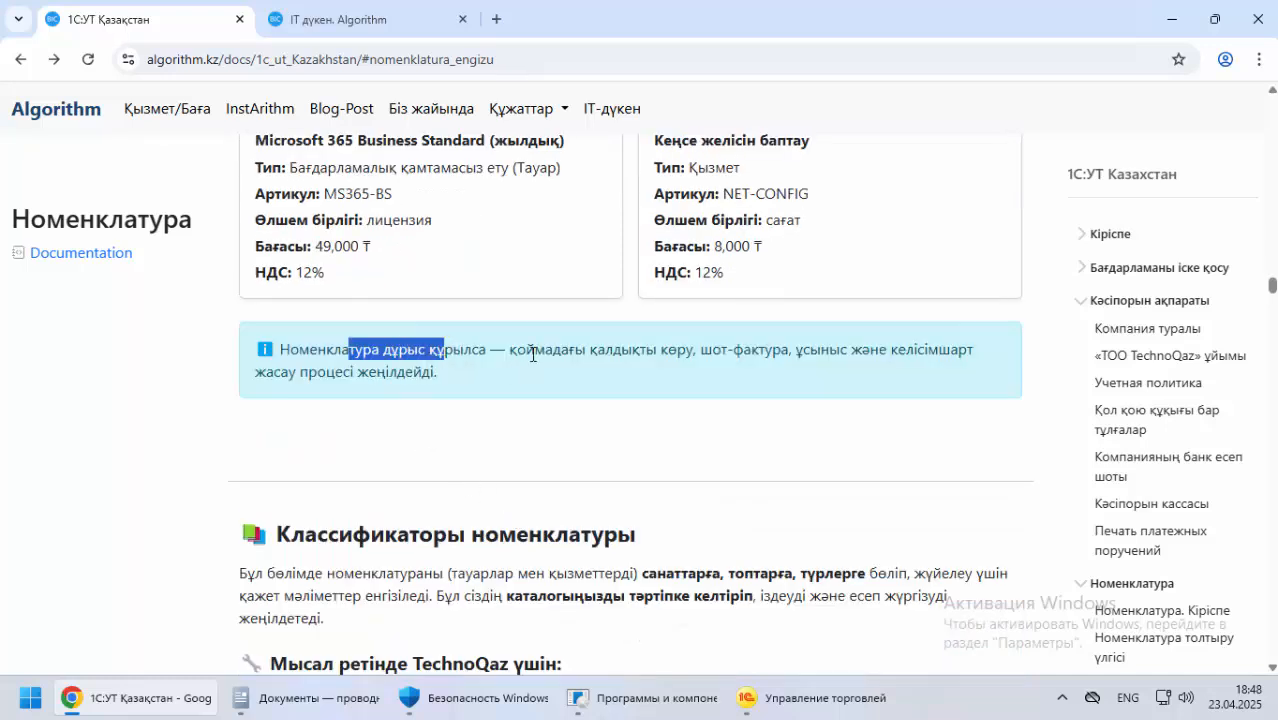
left_click_drag(551, 350, 966, 352)
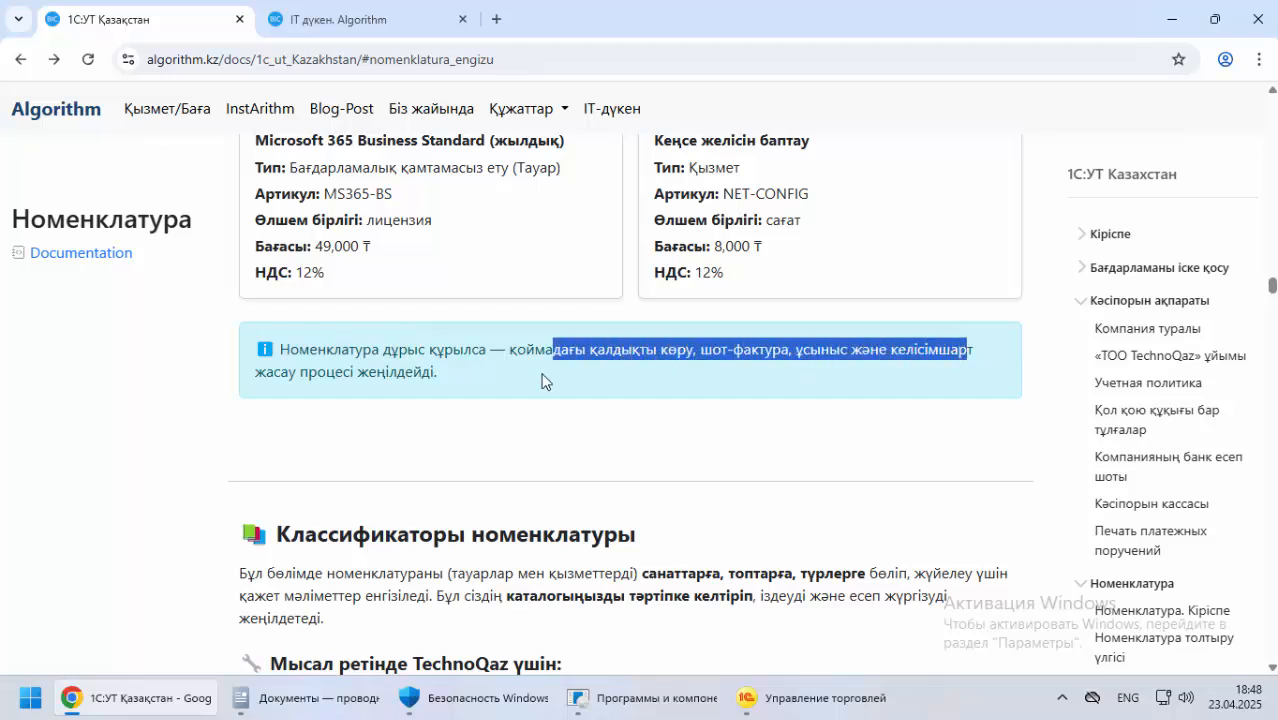
triple_click(387, 361)
Read the Классификаторы номенклатуры section with its TechnoQaz examples and glance at why the local database shows fewer classifiers
scroll(150, 440, "down", 3)
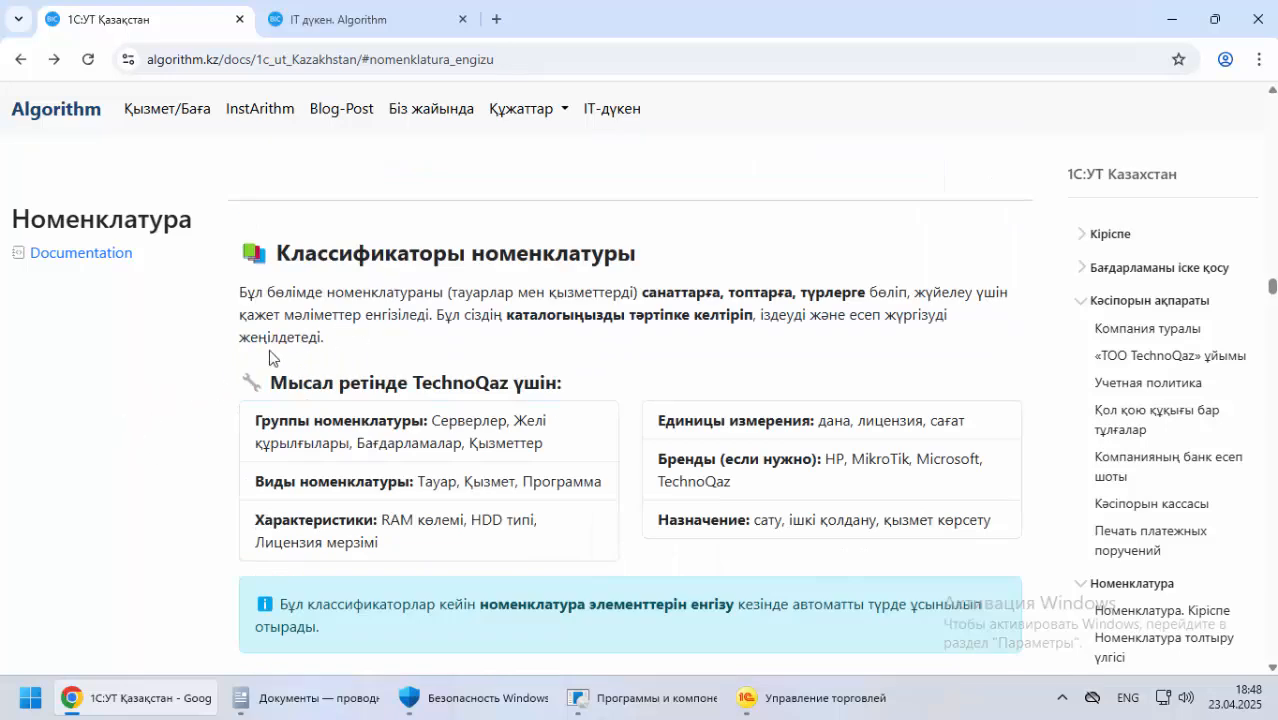
scroll(228, 362, "down", 1)
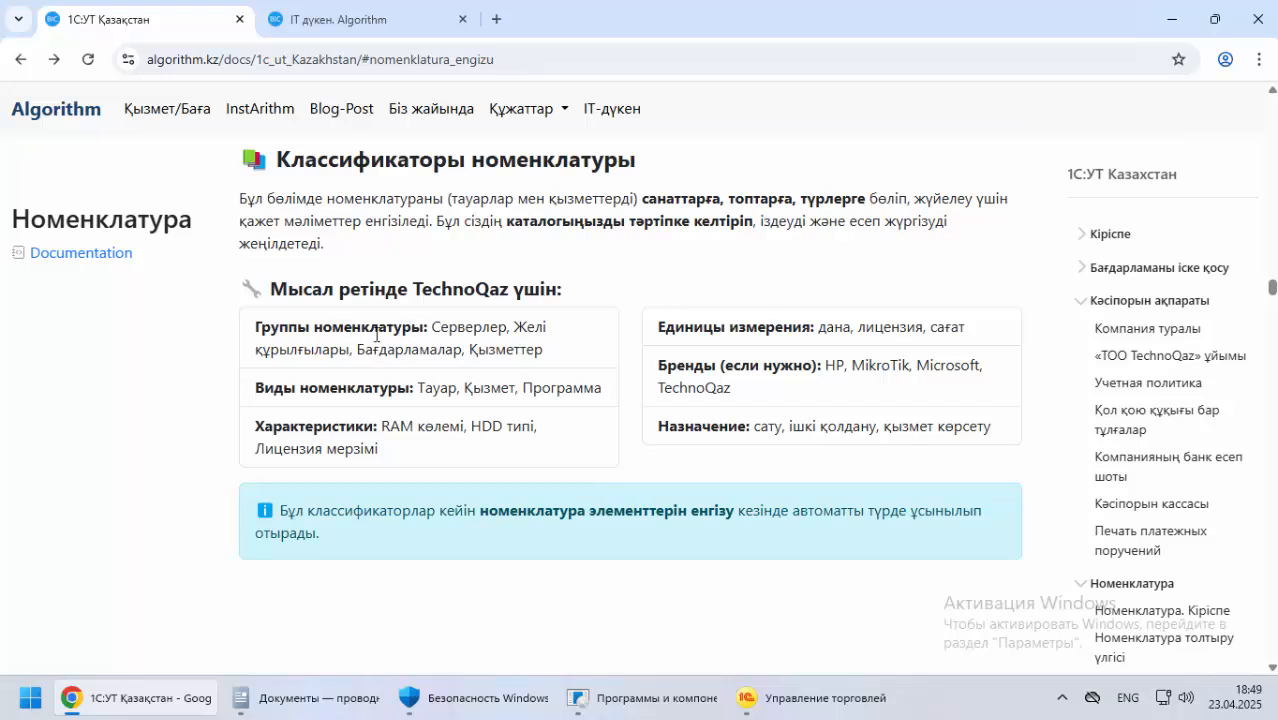
scroll(210, 380, "down", 2)
scroll(210, 380, "down", 4)
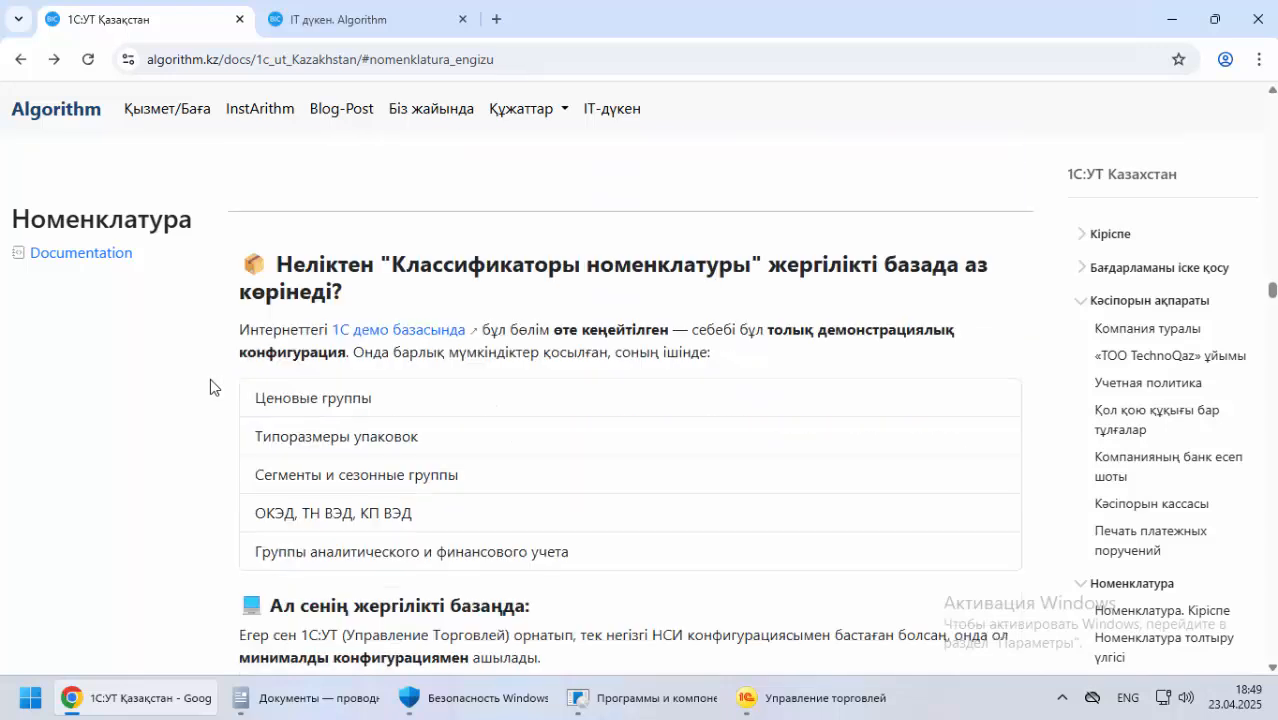
scroll(210, 378, "down", 1)
scroll(210, 378, "up", 6)
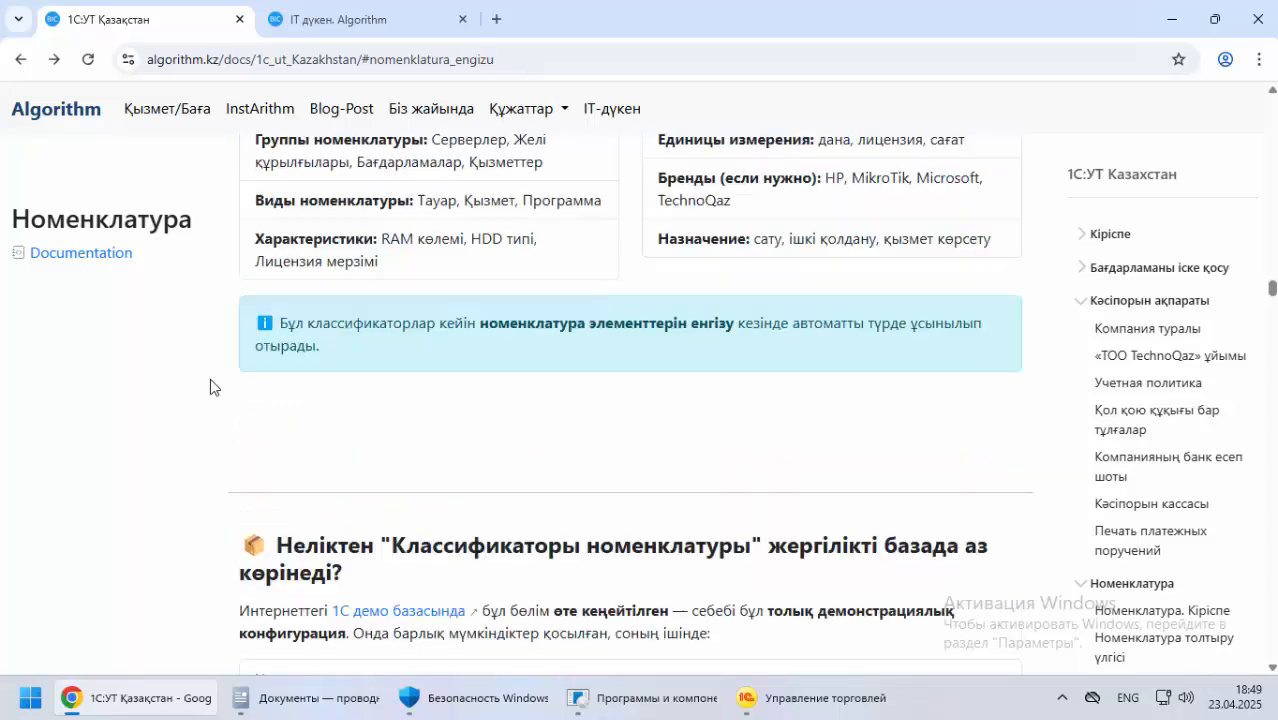
scroll(456, 354, "up", 3)
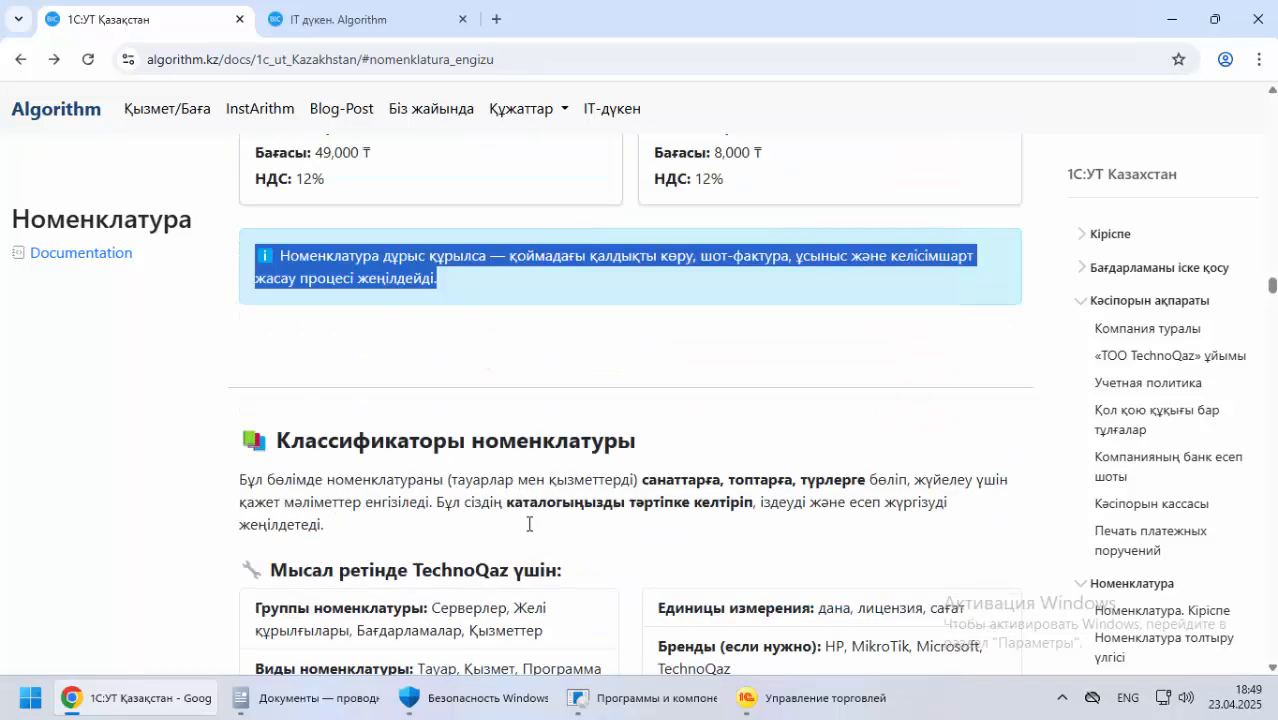
Switch to 1С:Предприятие, open the НСИ и администрирование section and remove Номенклатура from the favourites
left_click(840, 700)
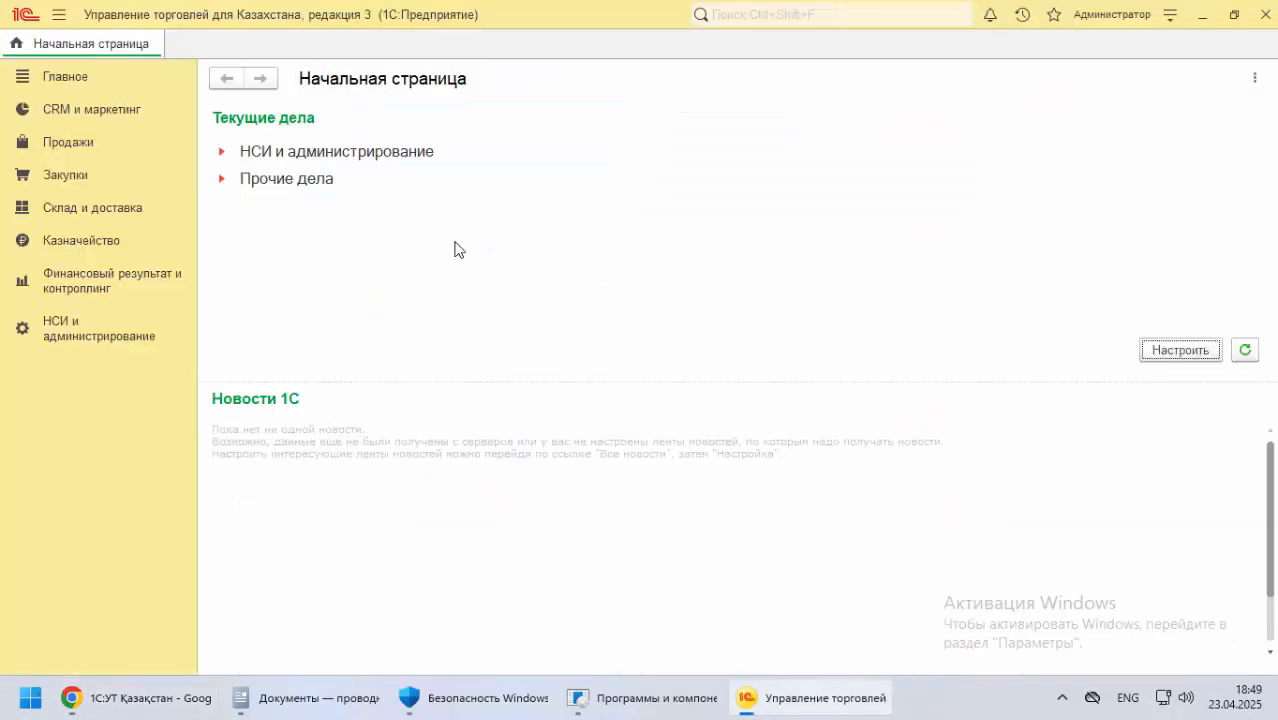
left_click(78, 332)
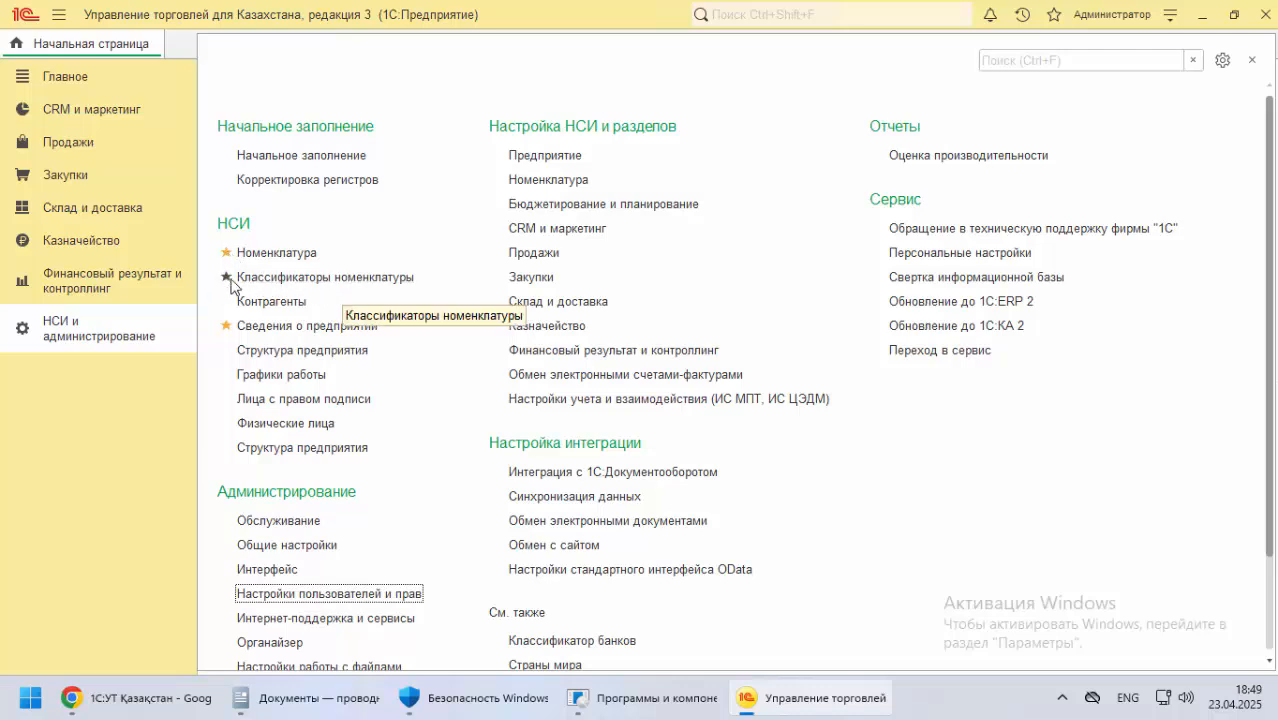
left_click(226, 253)
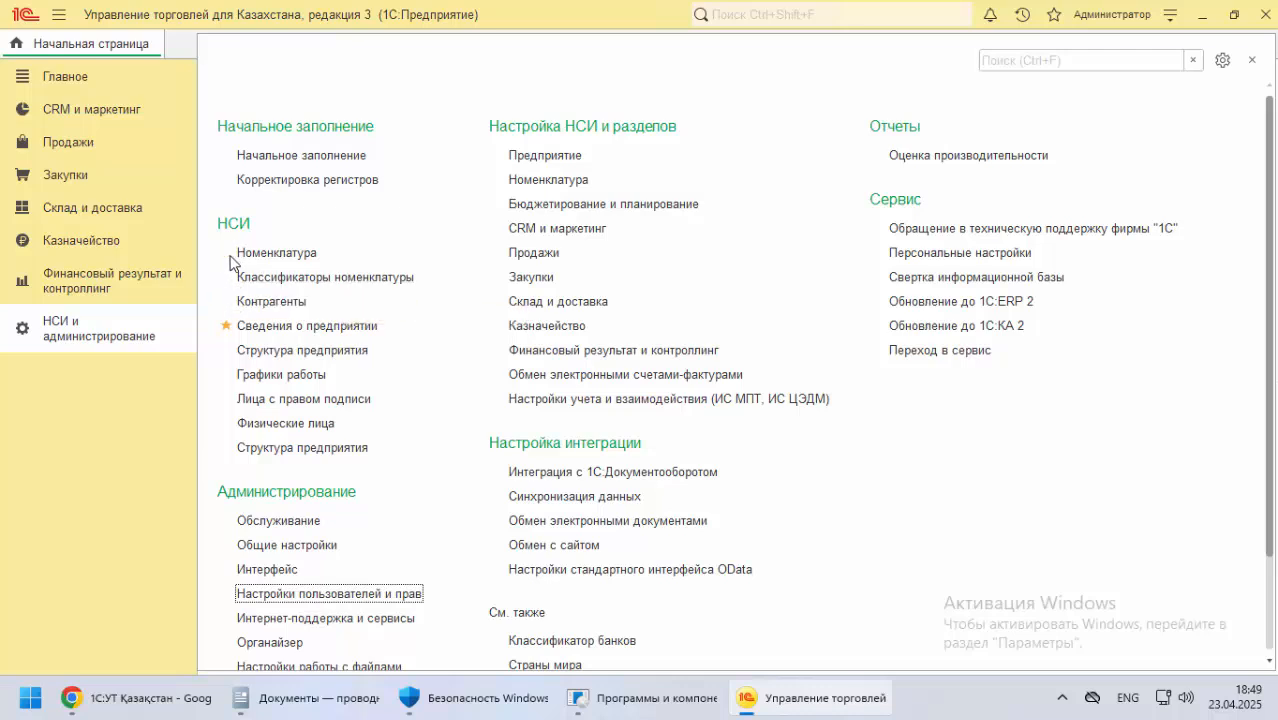
Open Виды номенклатуры from Классификаторы номенклатуры and start creating a new item kind
left_click(367, 284)
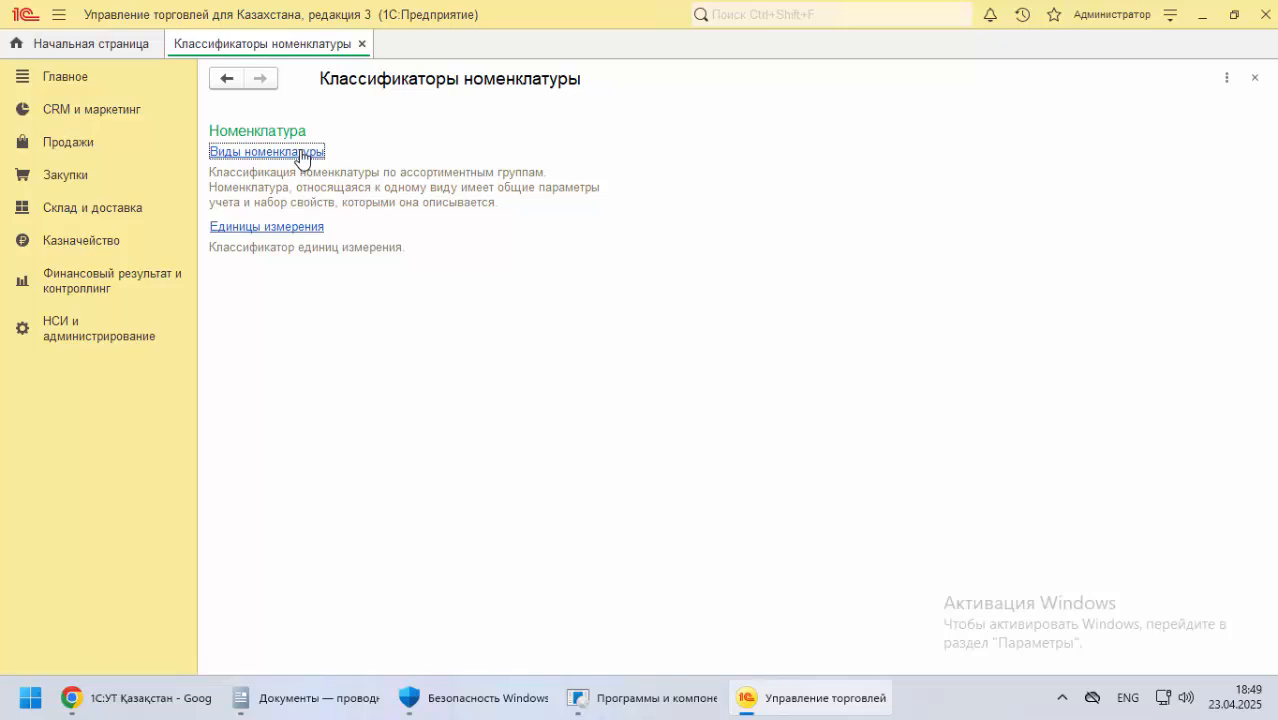
left_click(303, 152)
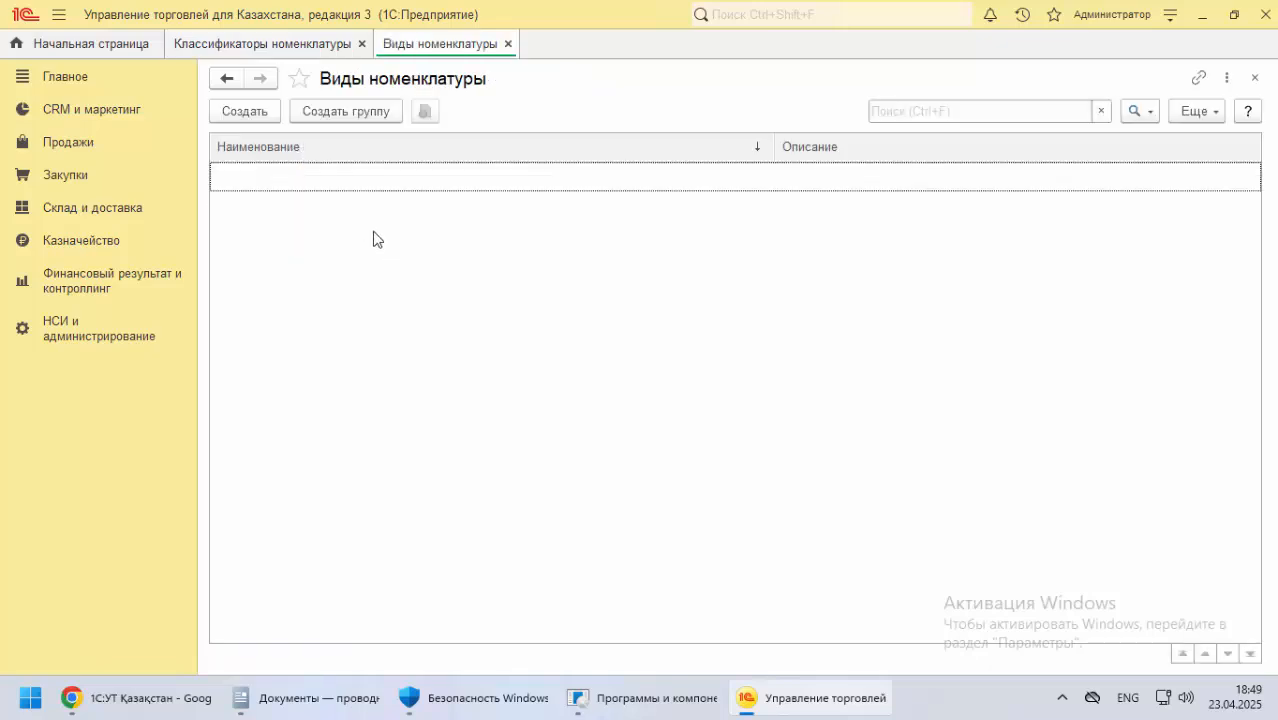
left_click(266, 116)
Switch to the Chrome documentation and check the item types under QazTechno: Номенклатура түрлеріне мысал, collapsing the expanded examples
left_click(135, 697)
scroll(283, 402, "up", 3)
scroll(283, 402, "up", 15)
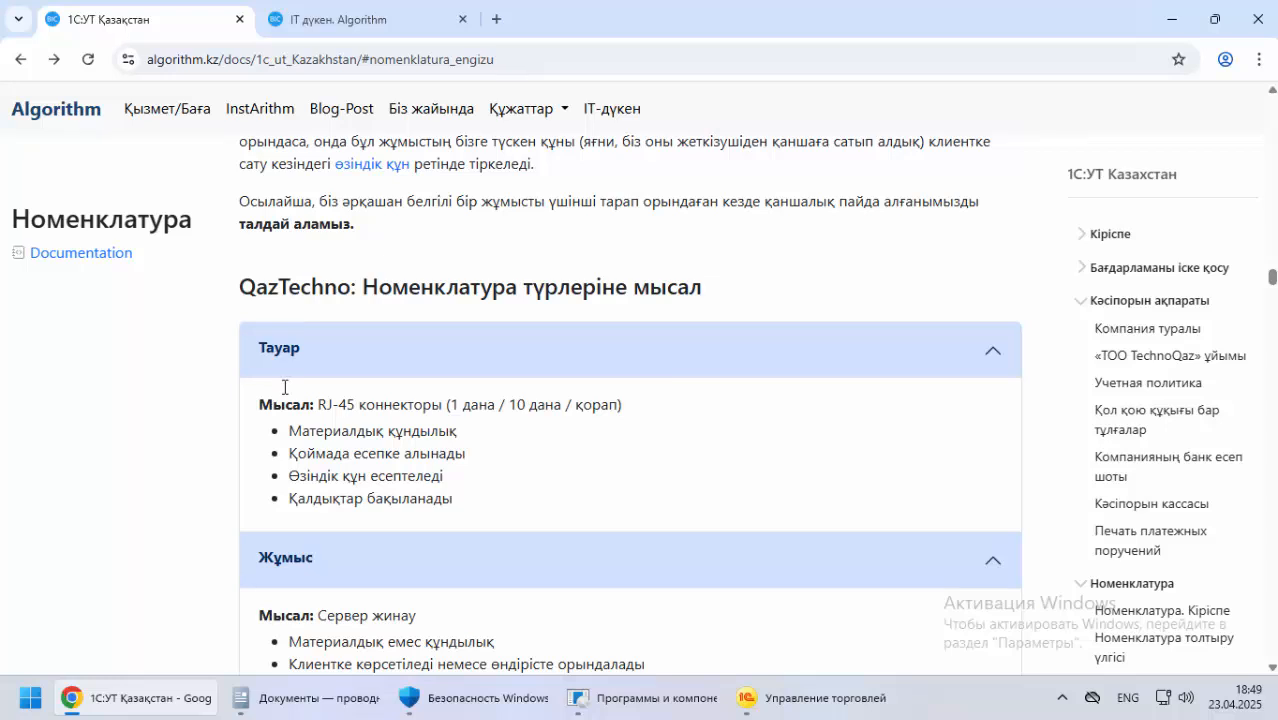
left_click(325, 368)
left_click(277, 401)
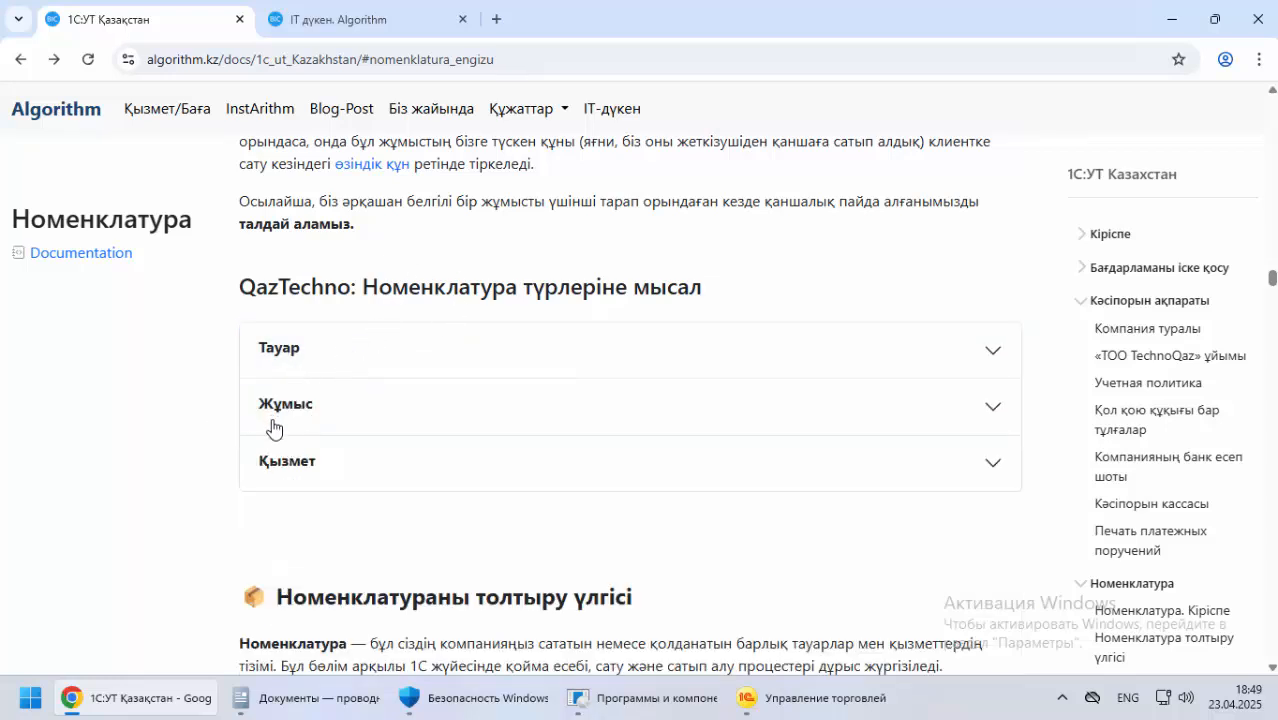
Switch back to 1С:Предприятие and enter Тауар in Russian layout as the Наименование of the new item kind
left_click(760, 698)
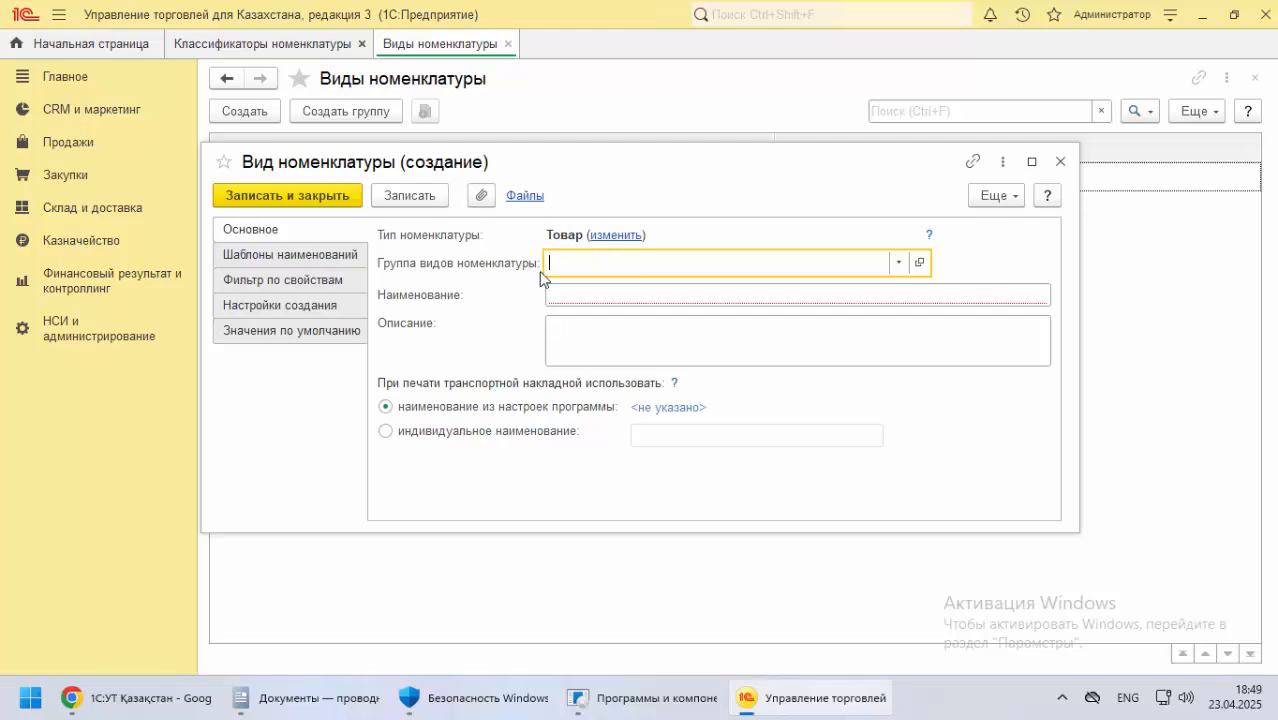
left_click(601, 289)
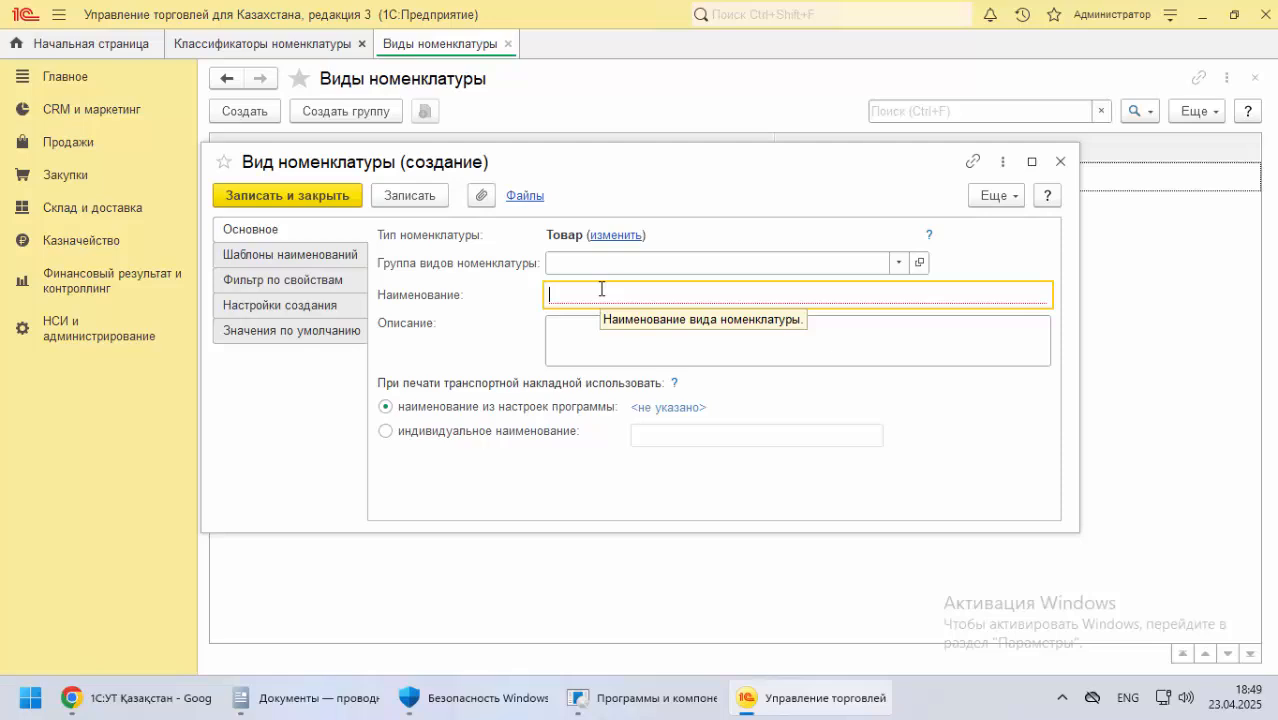
key("alt+shift")
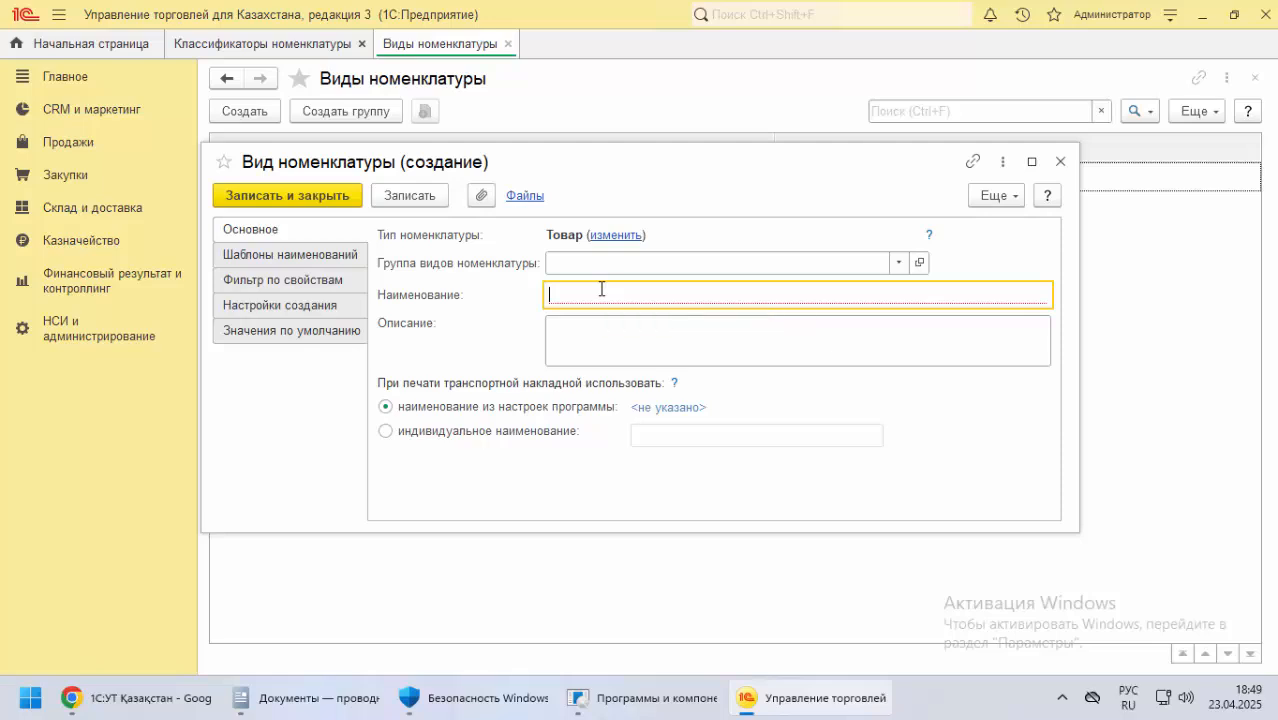
type("Тауар (товар")
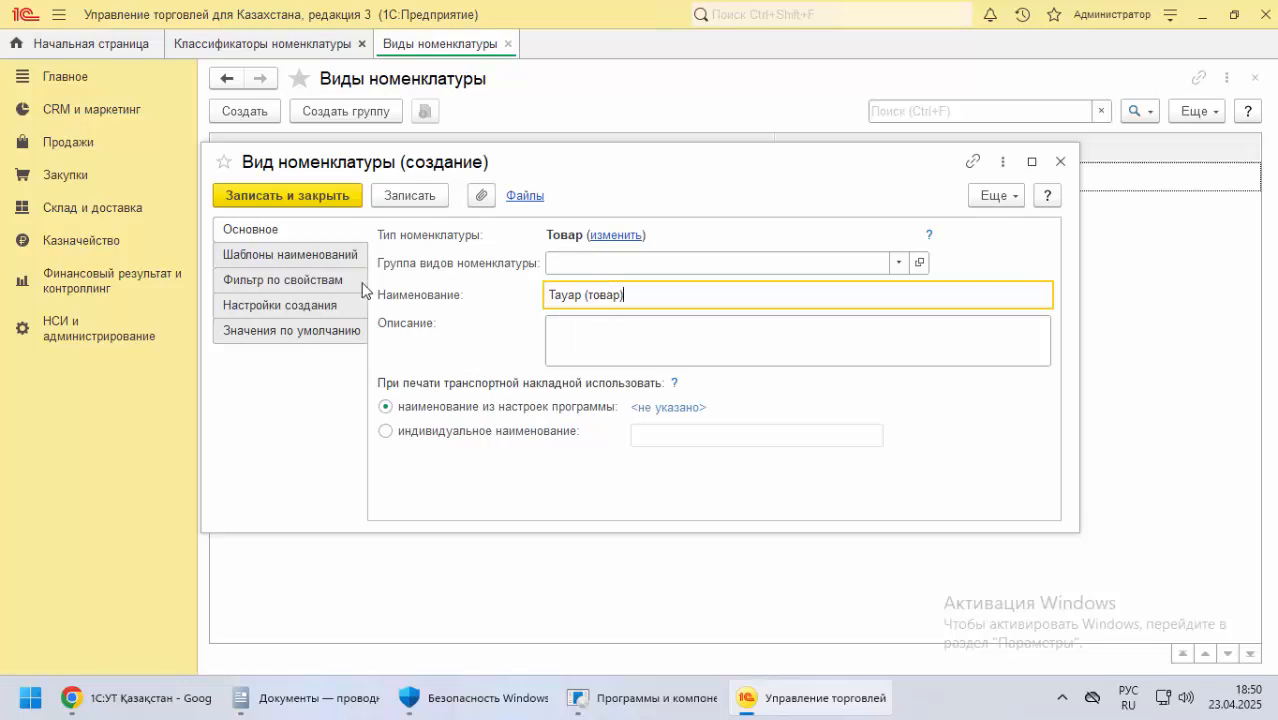
In Настройки создания, enable Отображать при создании, Контроль заполнения and Контроль уникальности for the Артикул attribute
left_click(307, 259)
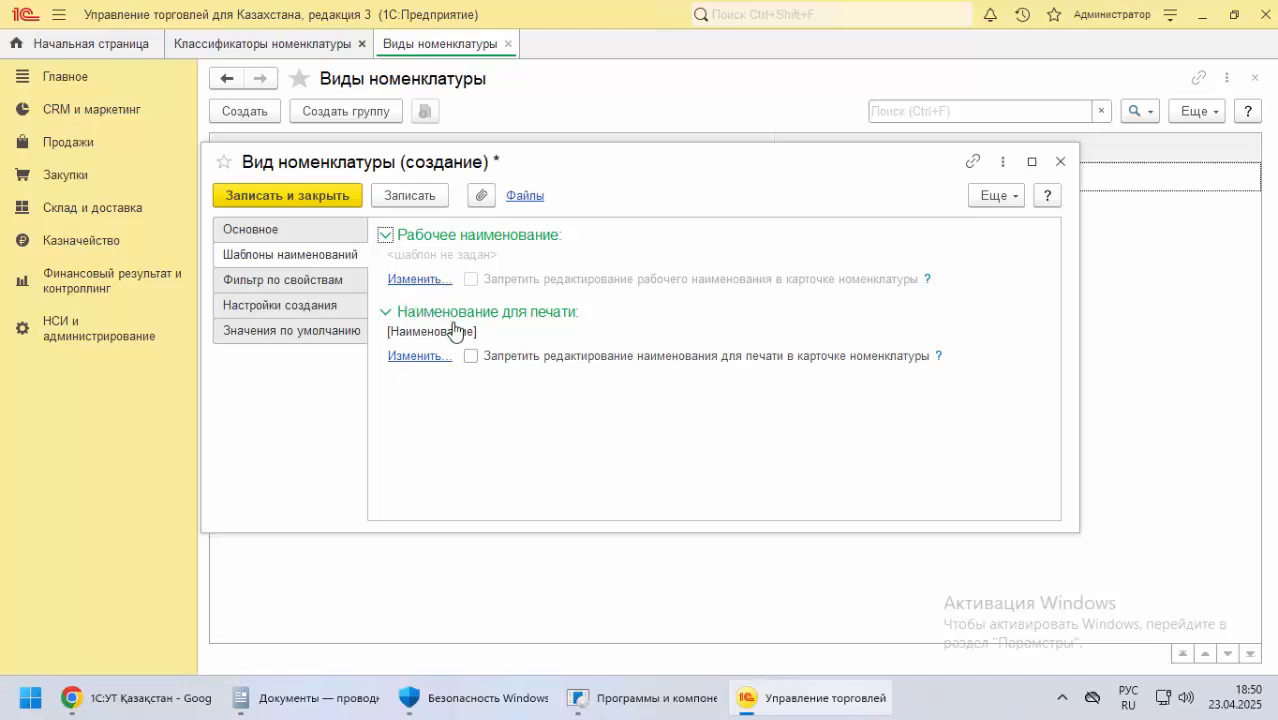
left_click(298, 283)
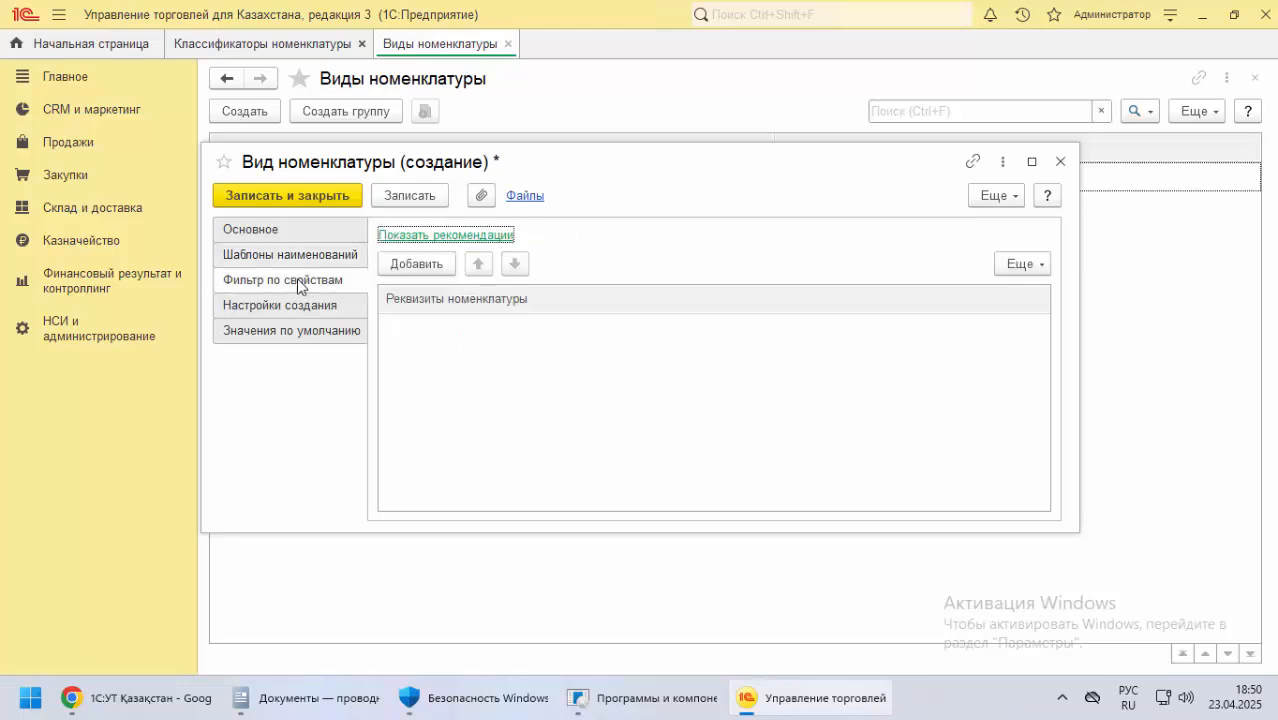
left_click(295, 307)
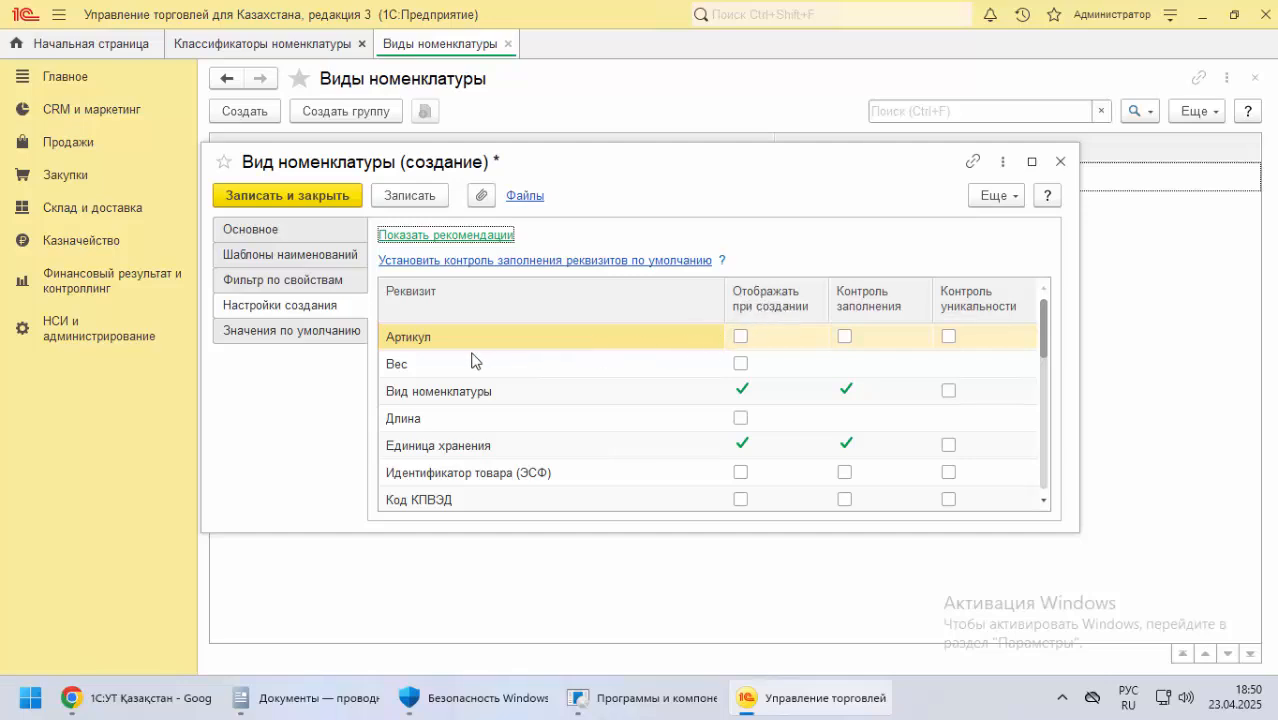
left_click(741, 337)
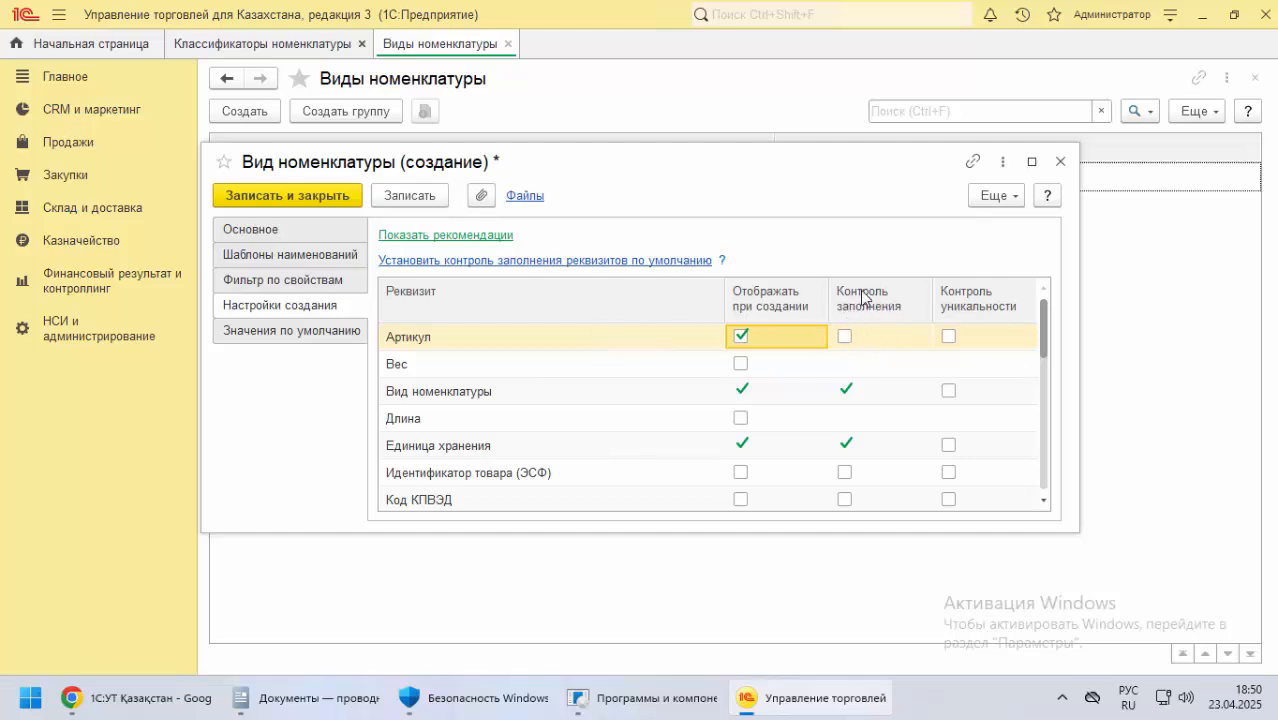
left_click(843, 337)
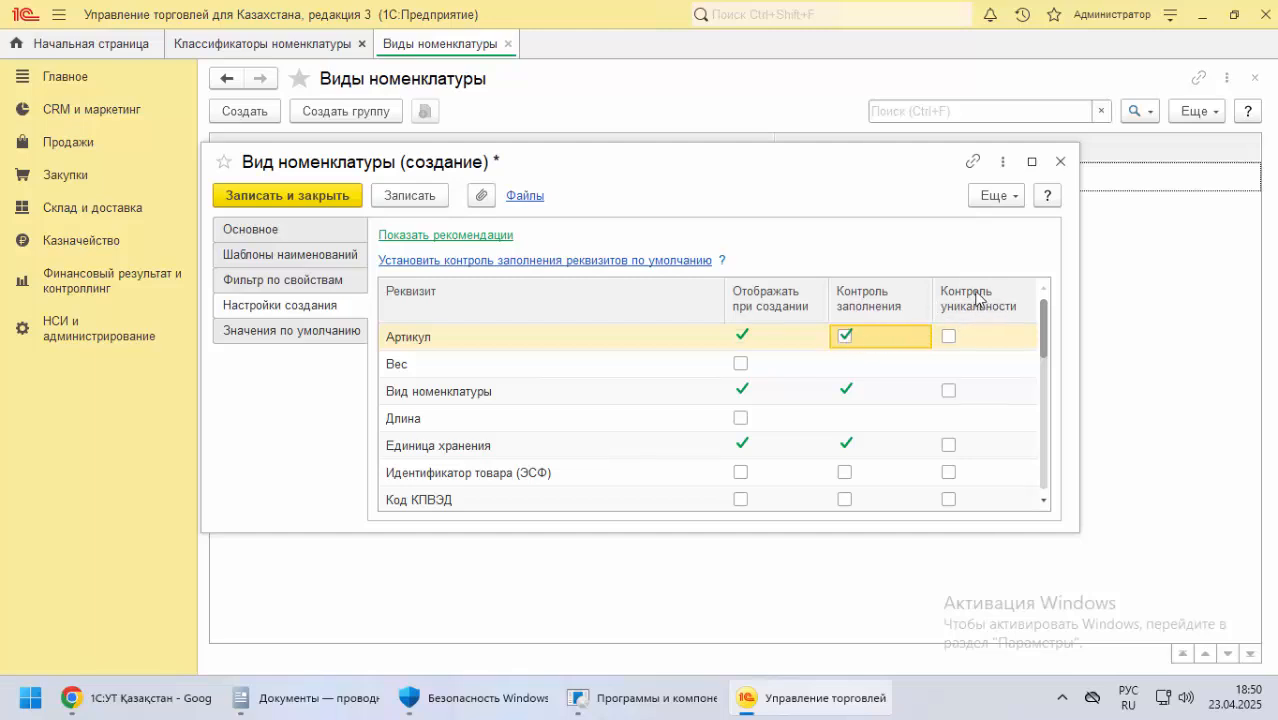
left_click(949, 337)
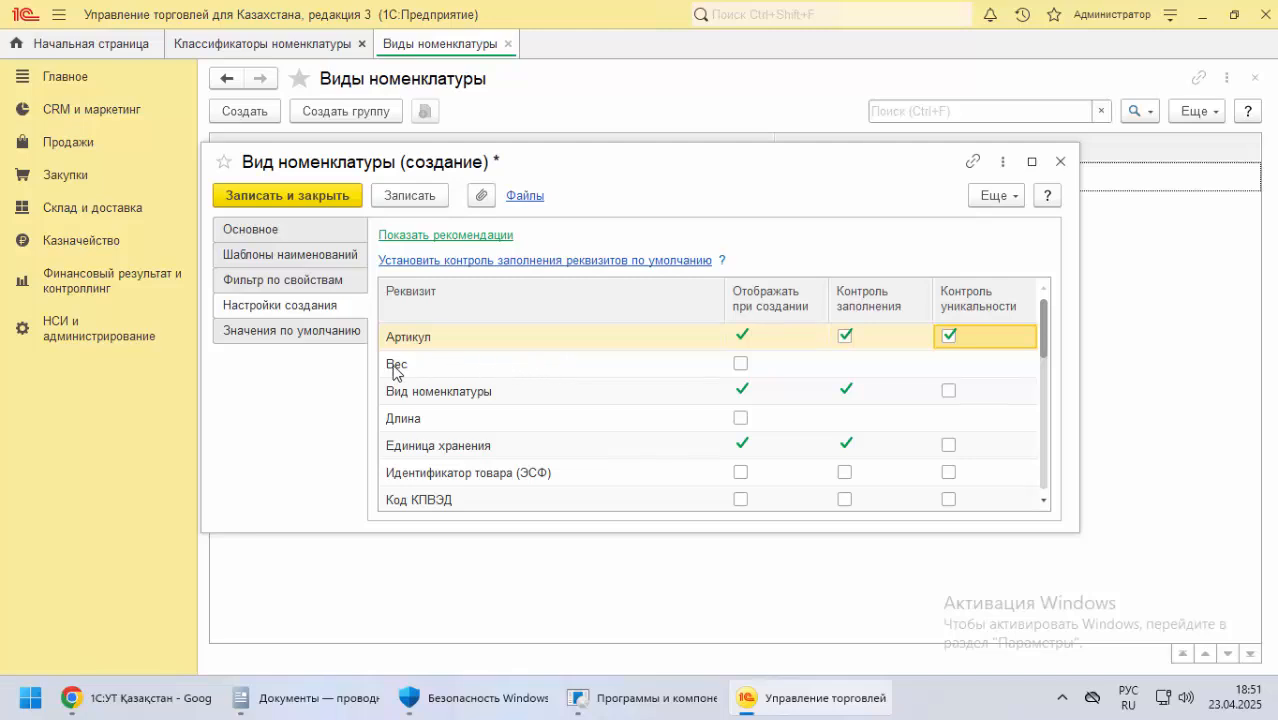
Review the remaining attributes in Настройки создания, then save and close the Тауар (товар) item kind
scroll(488, 402, "down", 1)
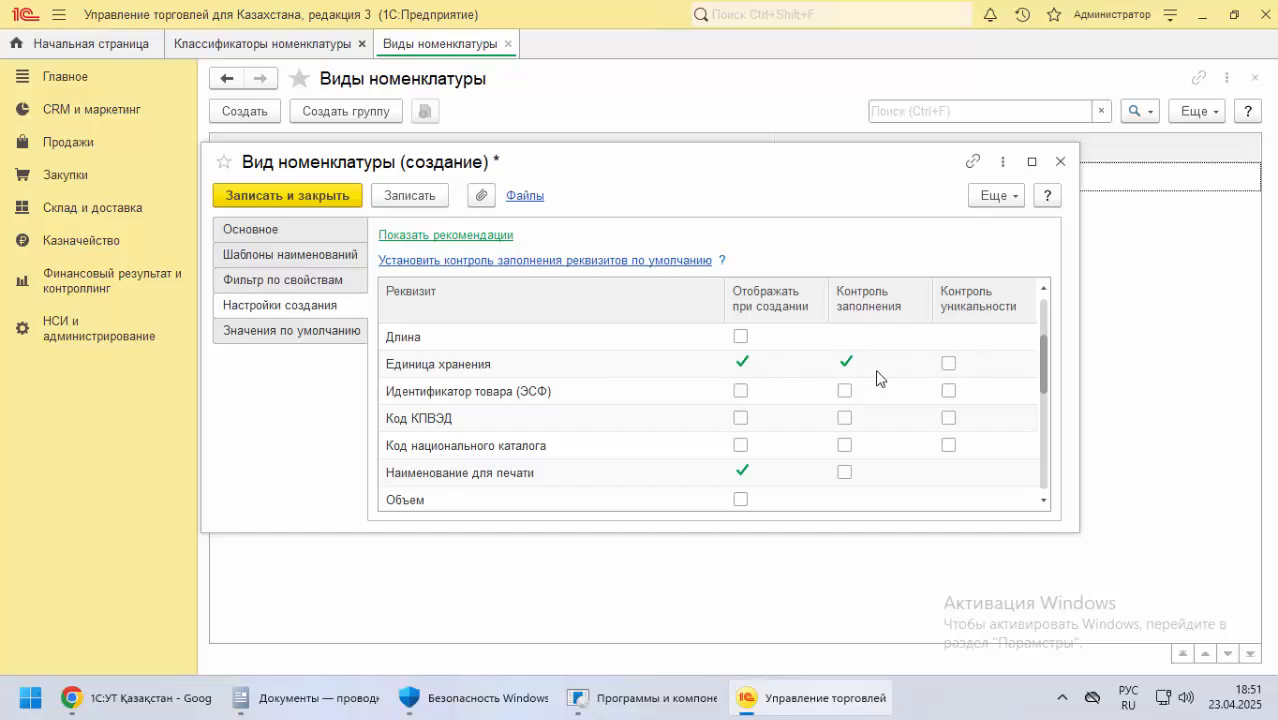
scroll(545, 434, "down", 5)
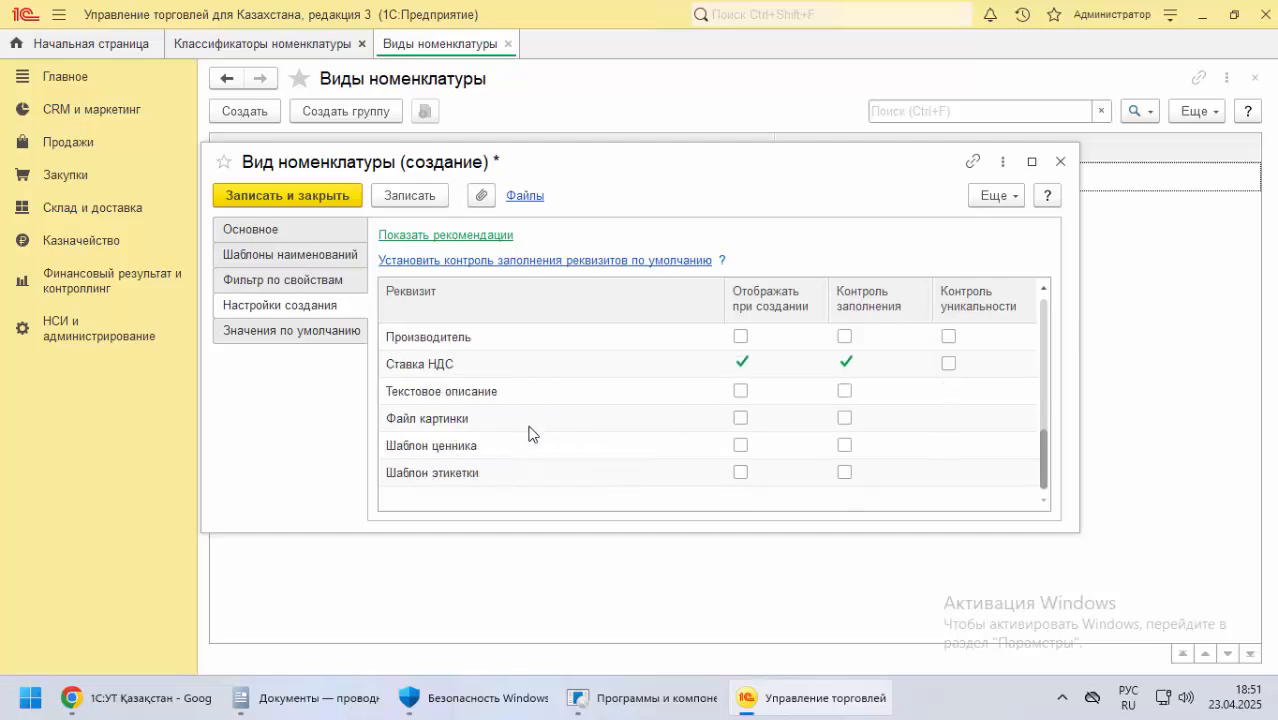
scroll(495, 462, "up", 3)
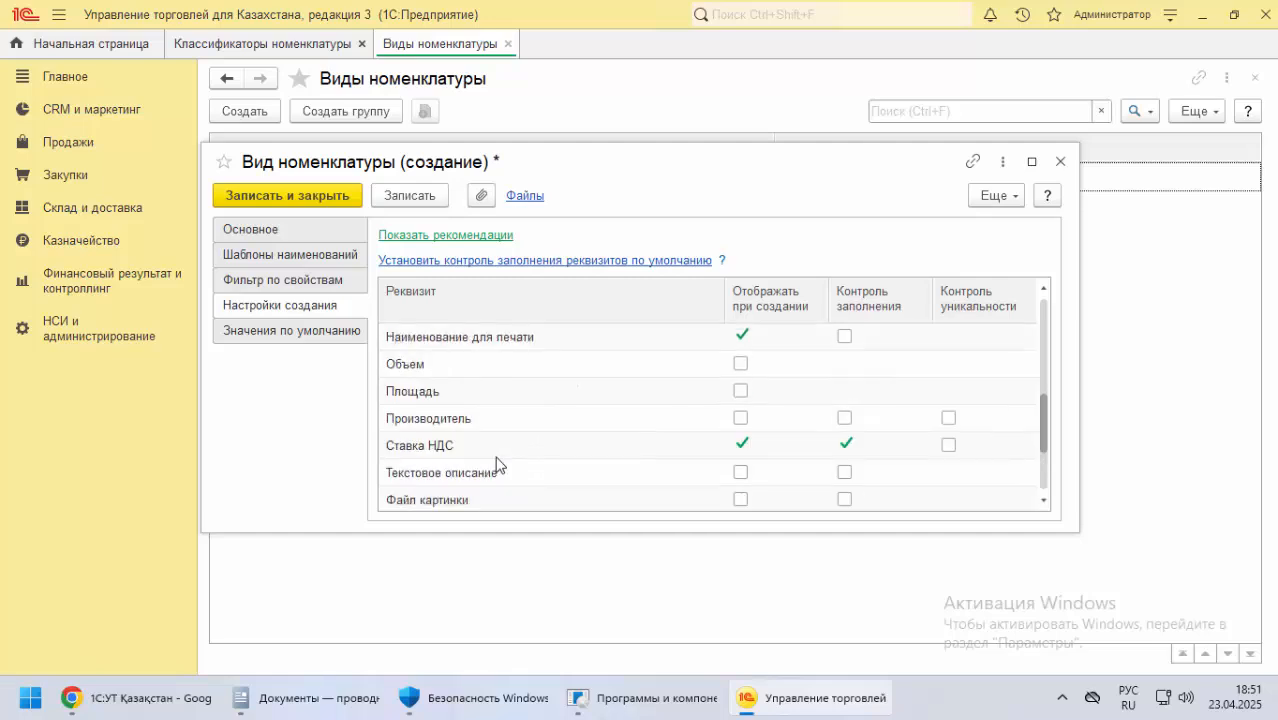
scroll(500, 464, "down", 3)
scroll(653, 452, "up", 3)
scroll(658, 444, "down", 3)
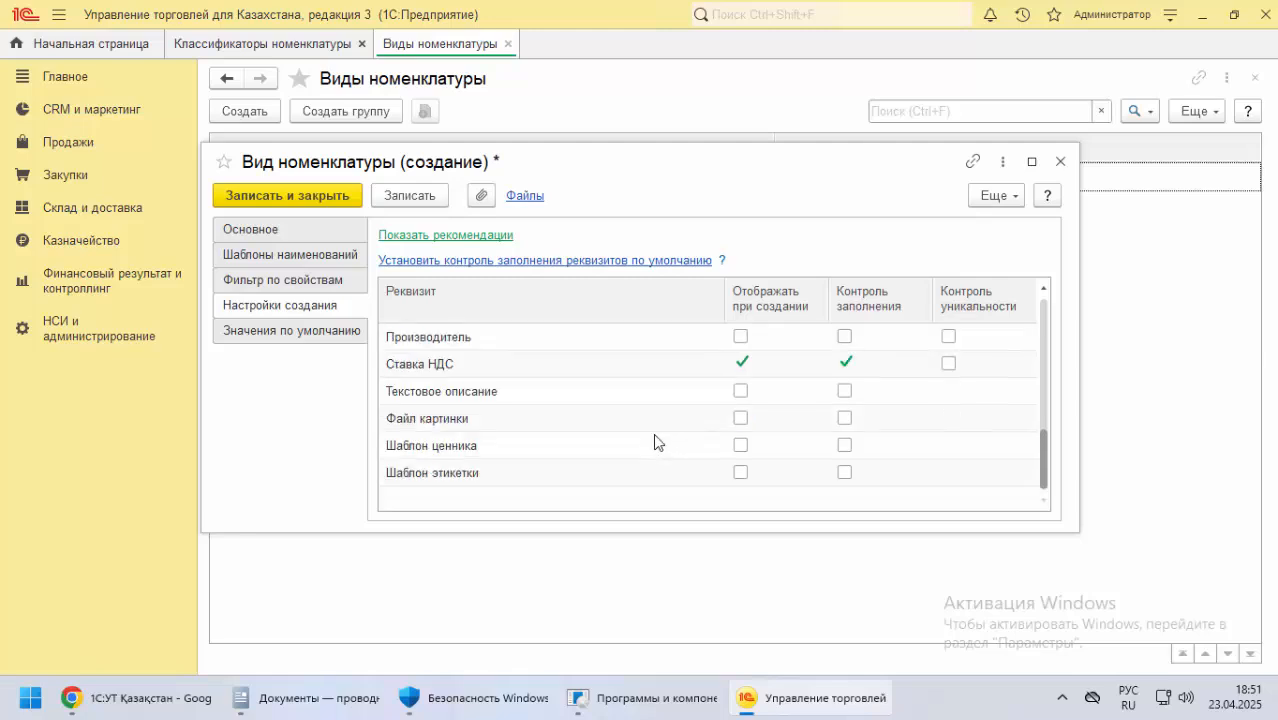
left_click(400, 196)
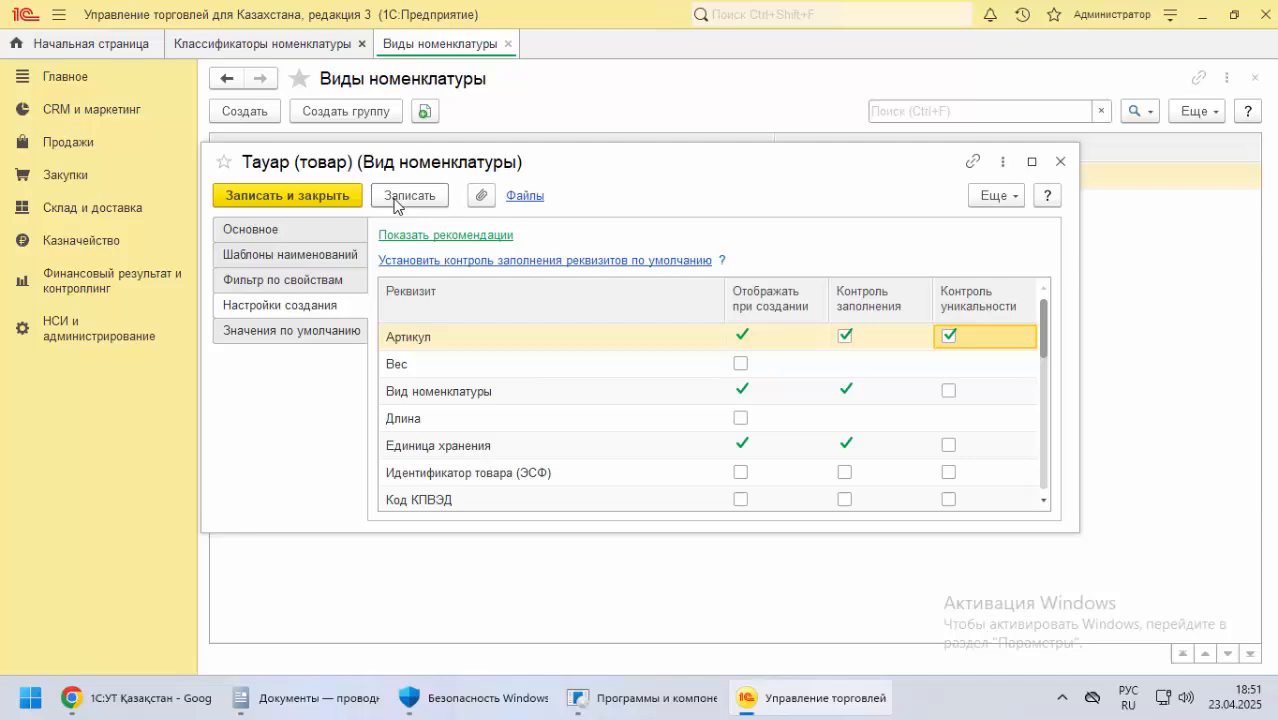
left_click(325, 197)
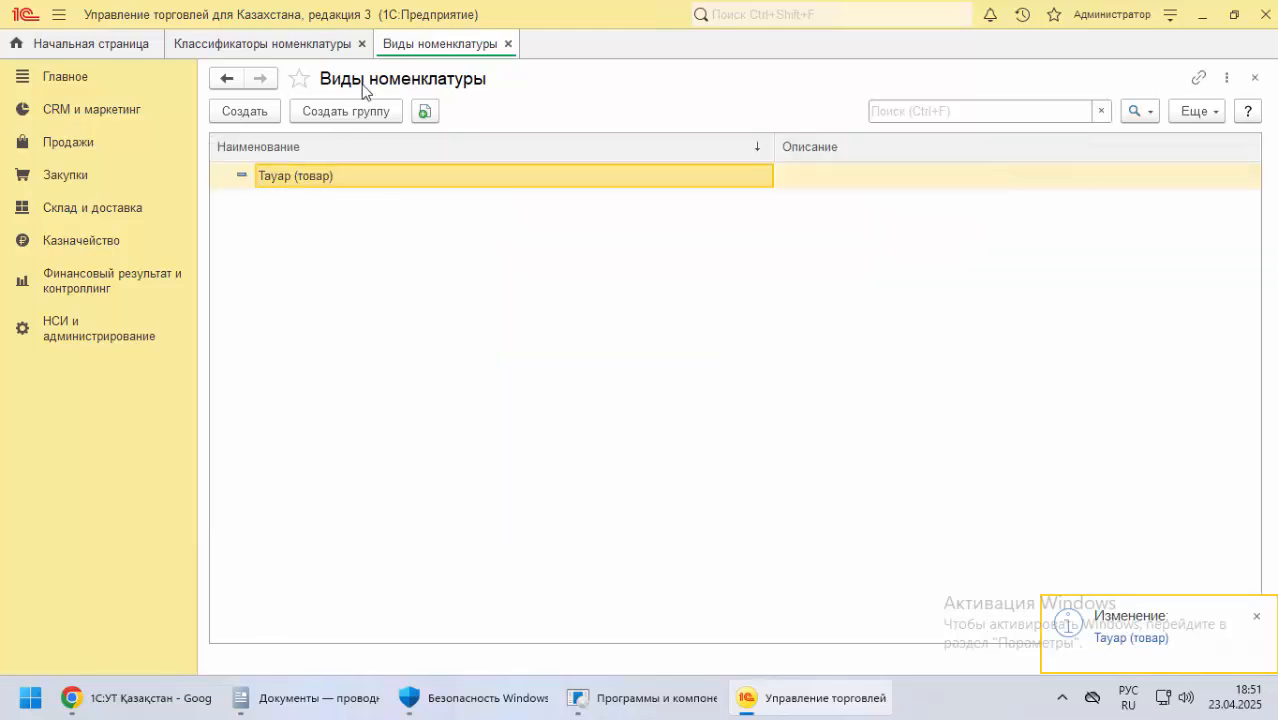
Start creating another item kind and change its Тип номенклатуры to Работа
left_click(252, 117)
left_click(612, 245)
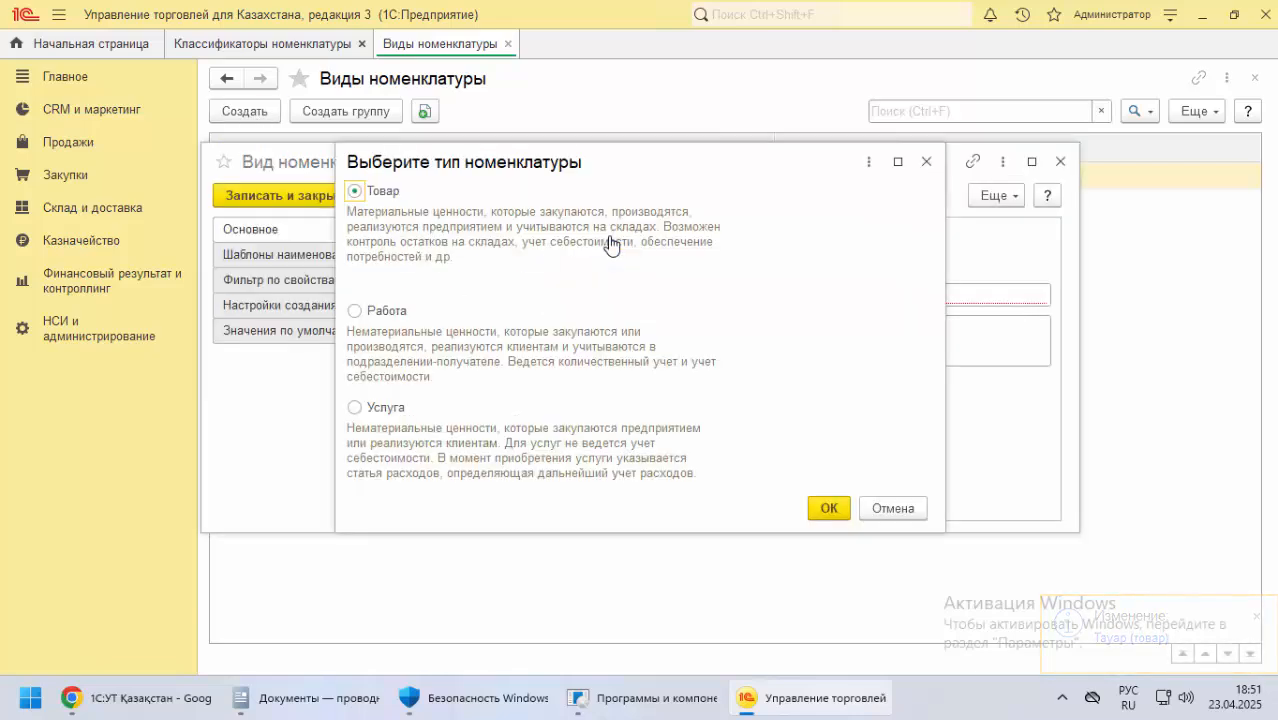
left_click(357, 312)
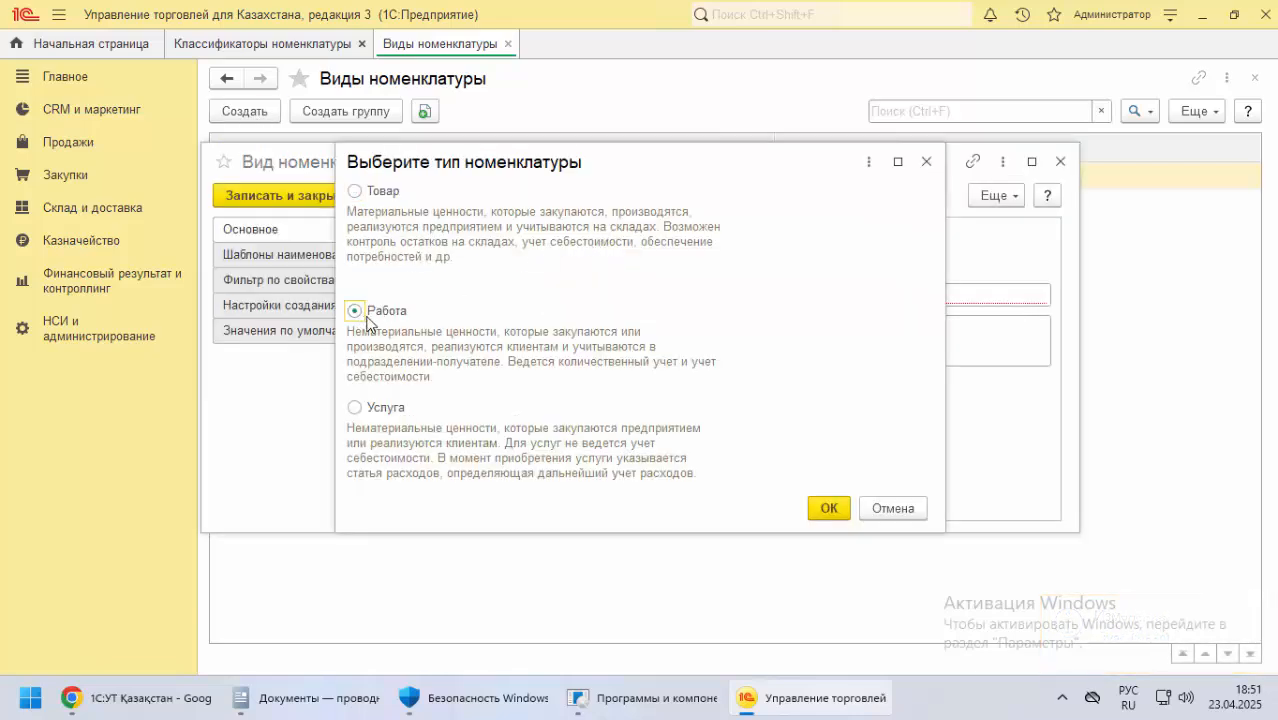
left_click(826, 507)
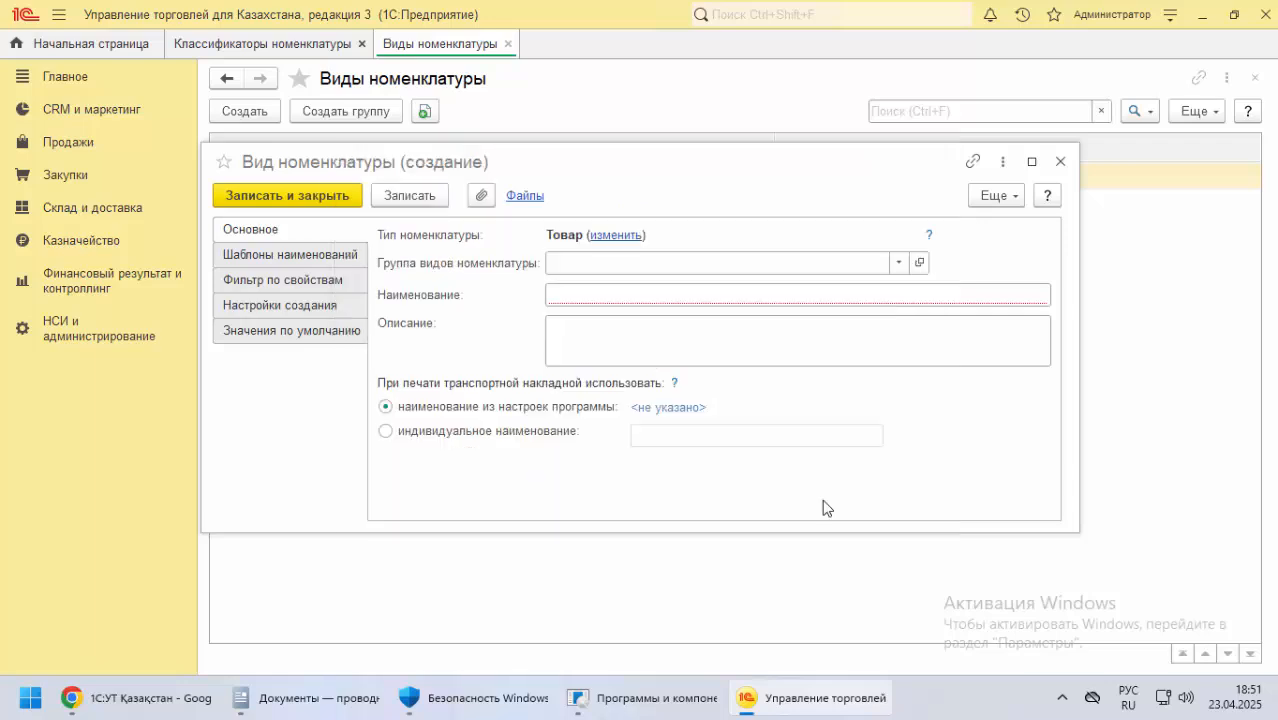
Enter Жұмыс (Работа) as the Наименование of the new item kind, then save and close it
left_click(575, 297)
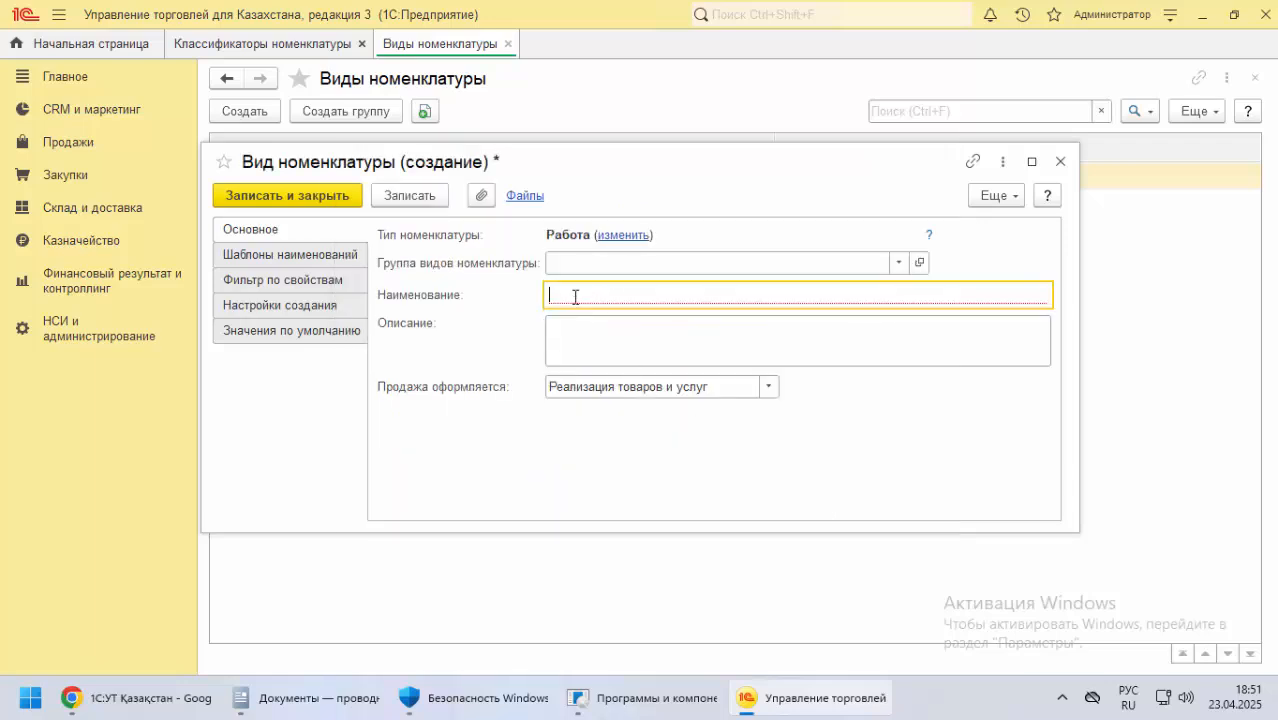
key("alt+shift")
type("Жұмы")
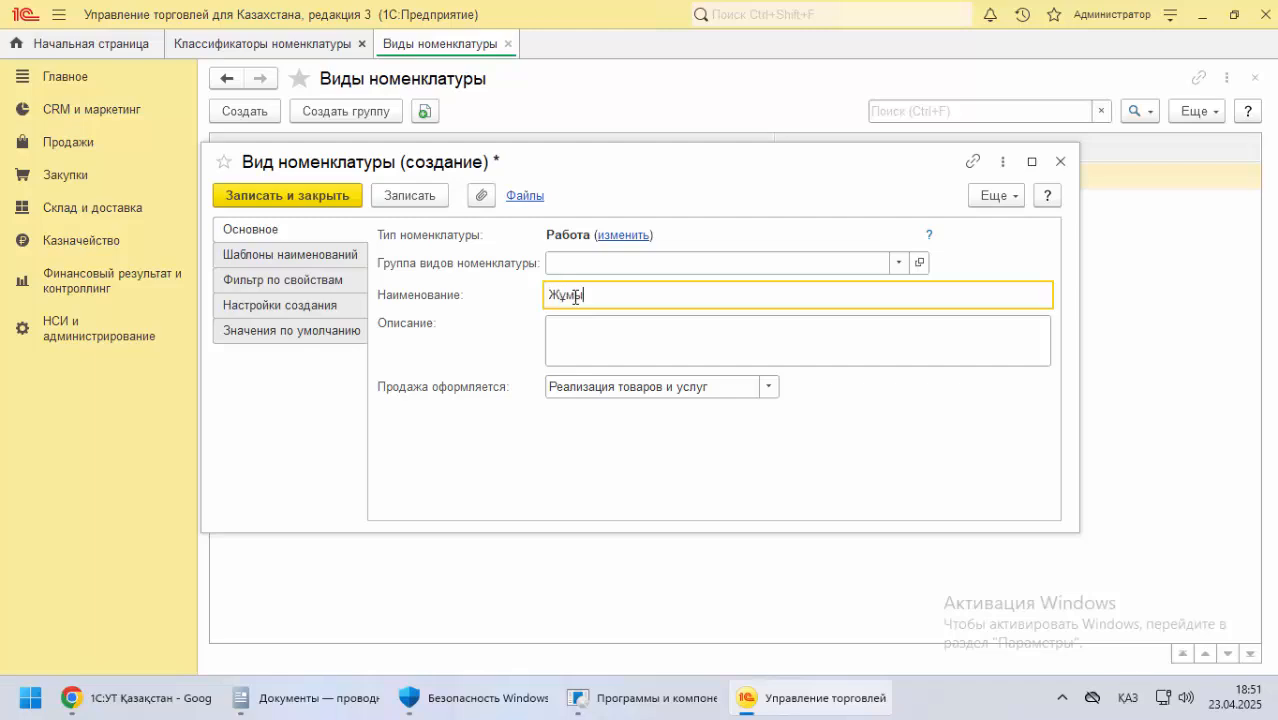
type("с")
key("alt+shift")
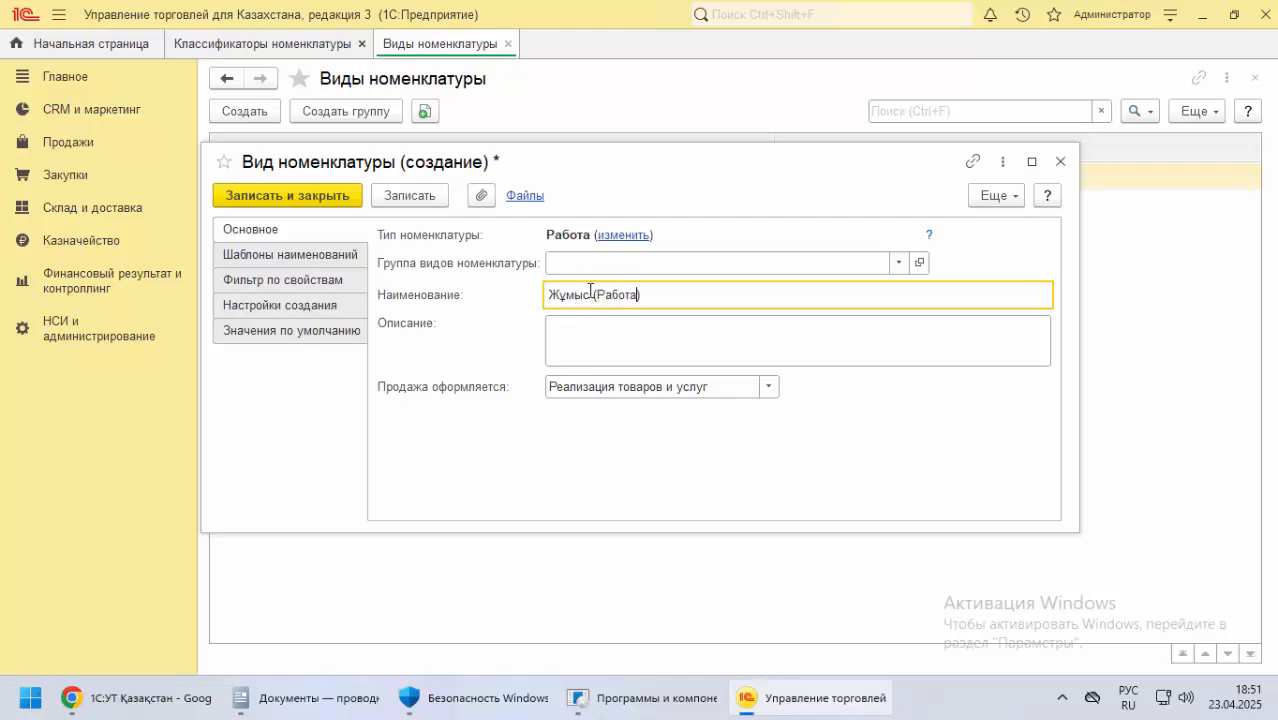
type("(Работа)")
left_click(400, 203)
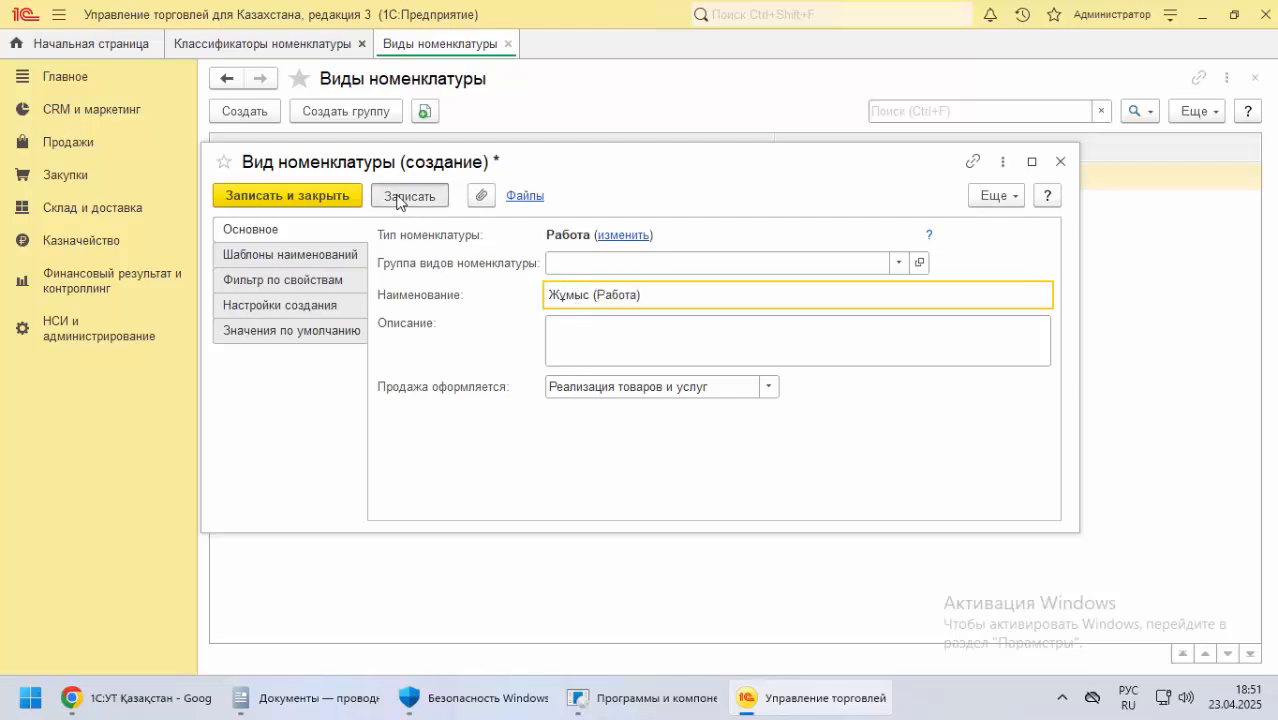
left_click(330, 200)
Start creating a third item kind and change its Тип номенклатуры to Услуга
left_click(256, 116)
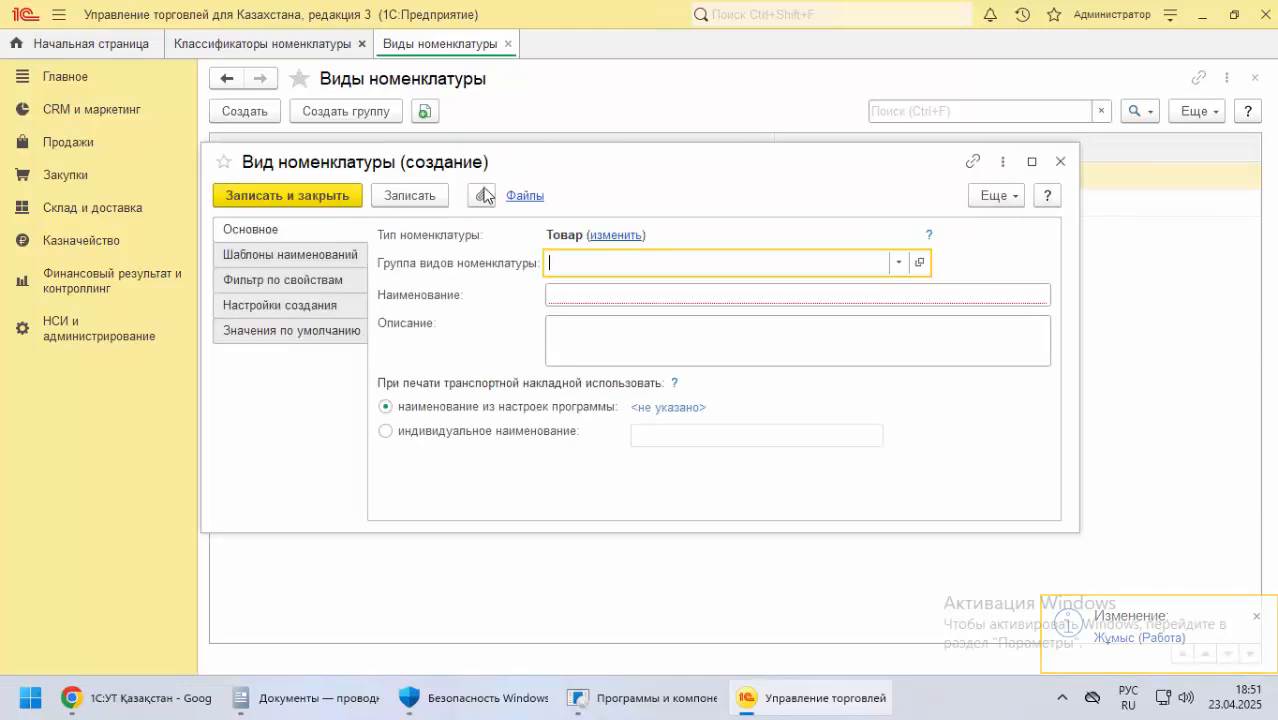
left_click_drag(487, 162, 504, 243)
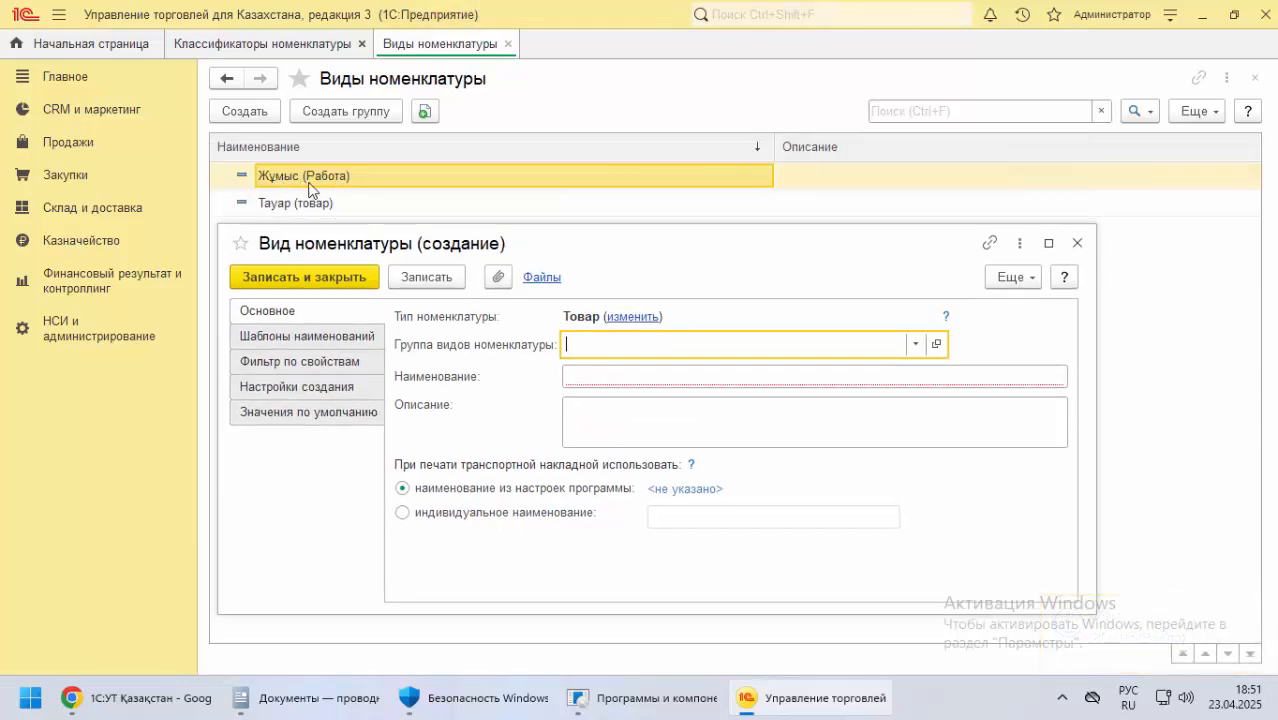
left_click(634, 317)
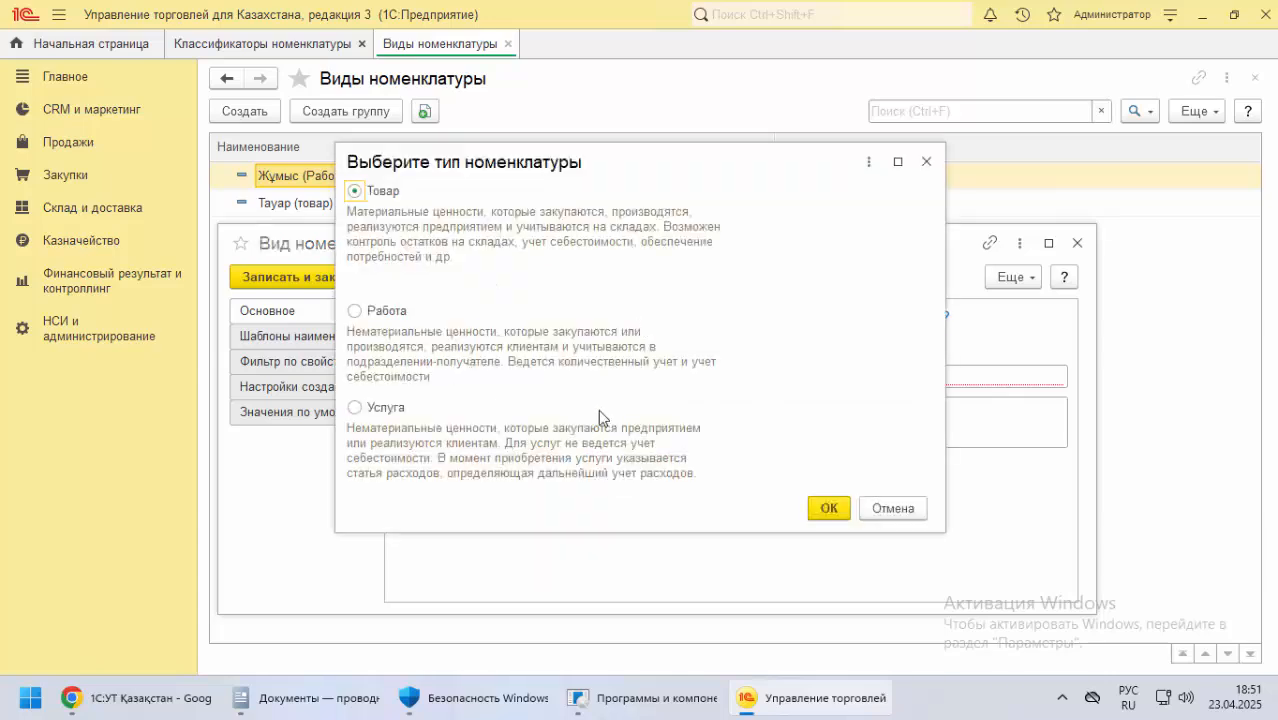
left_click(379, 411)
left_click(828, 508)
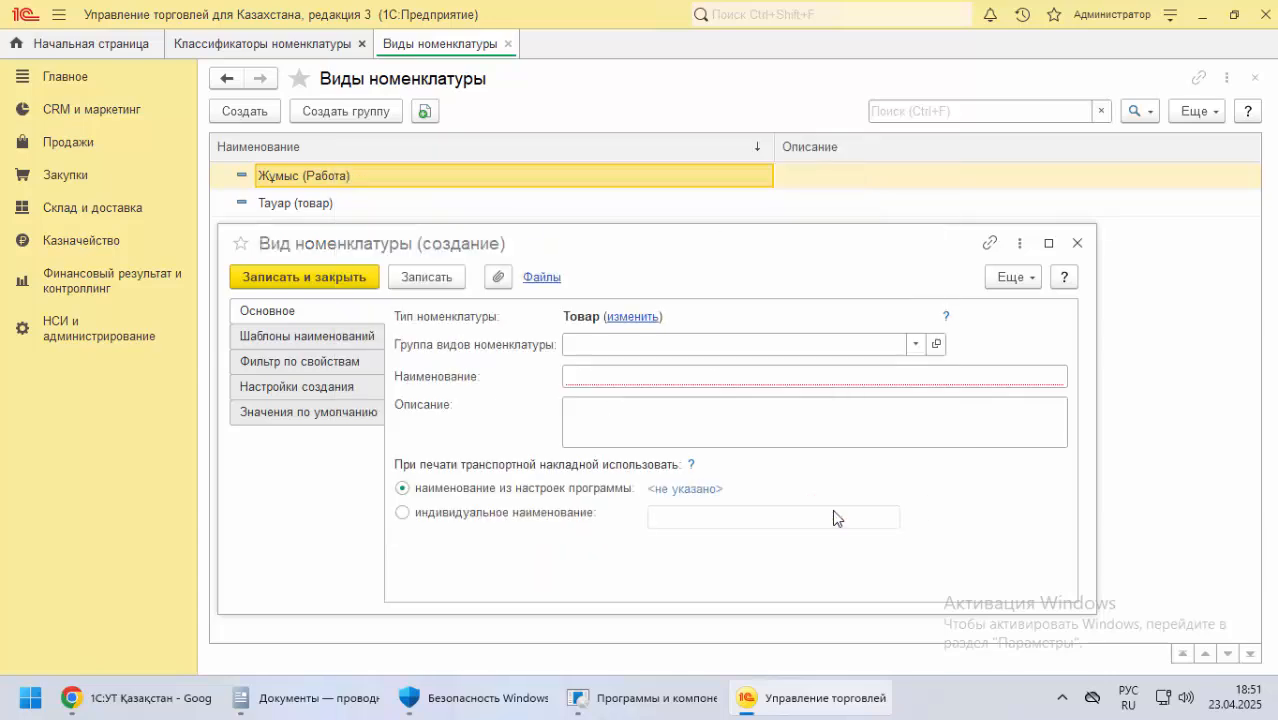
Enter Қызмет (Услуга) as the Наименование of the service item kind, then save and close it
left_click(590, 345)
left_click(593, 376)
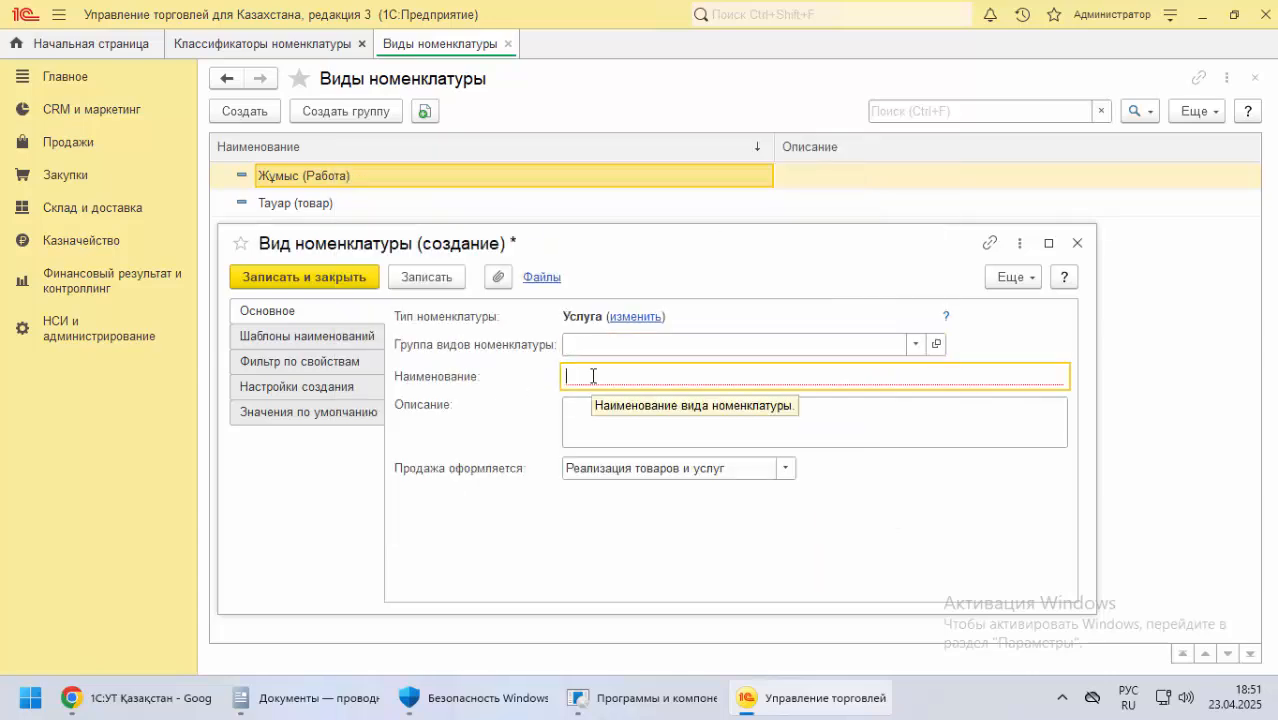
type(")ы")
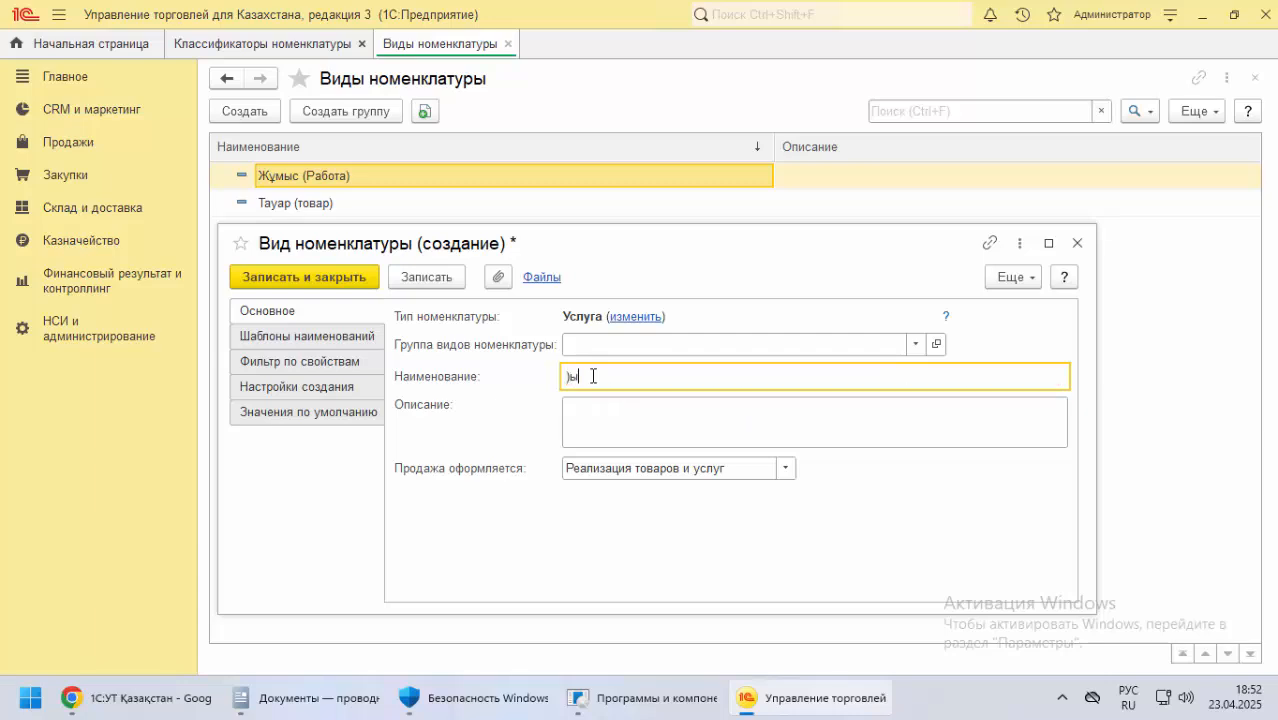
key("alt+shift")
type("Қызмет")
key("alt+shift")
type("(Услуга")
key("alt+shift")
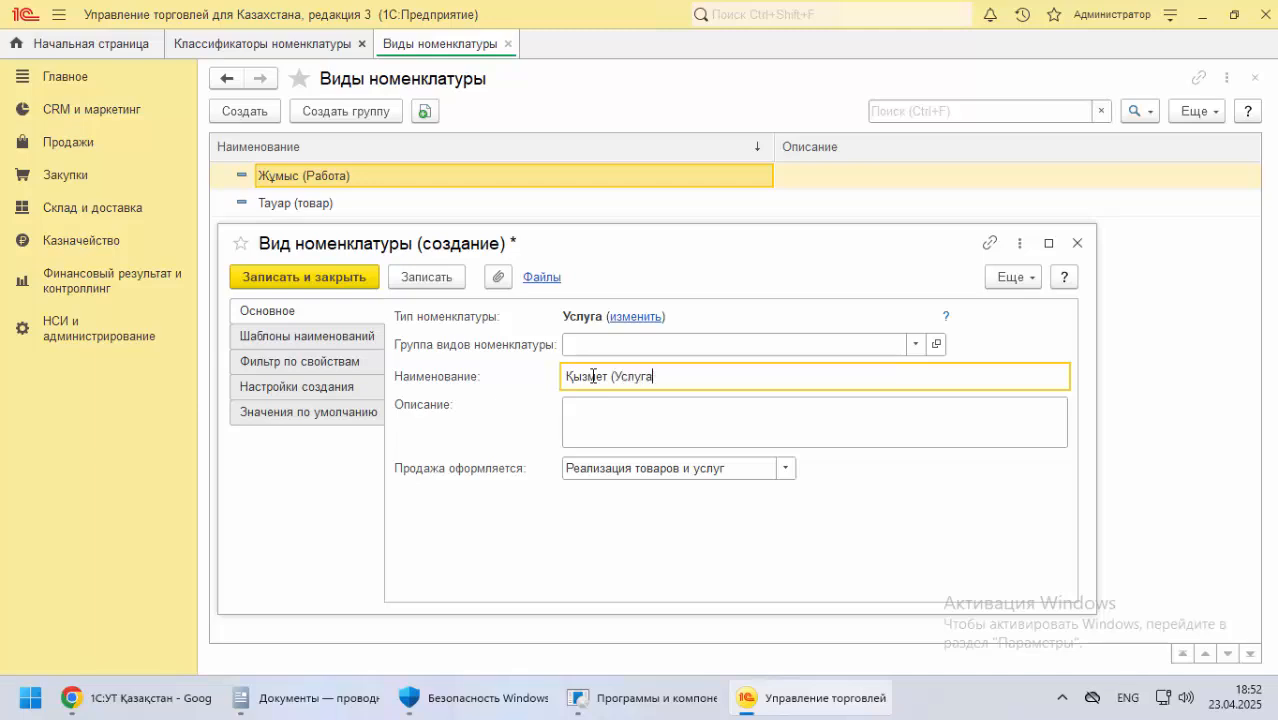
left_click(412, 279)
left_click(338, 282)
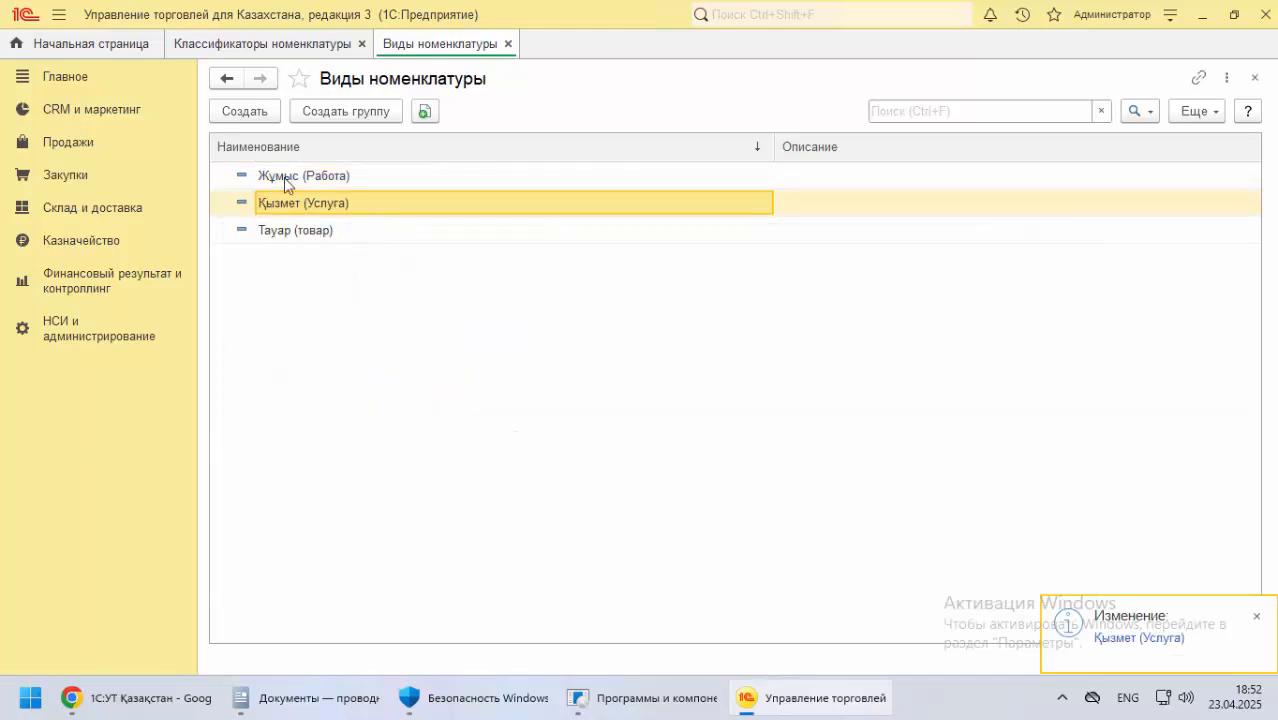
Close Виды номенклатуры, open Единицы измерения from Классификаторы номенклатуры and start creating a new unit
left_click(508, 44)
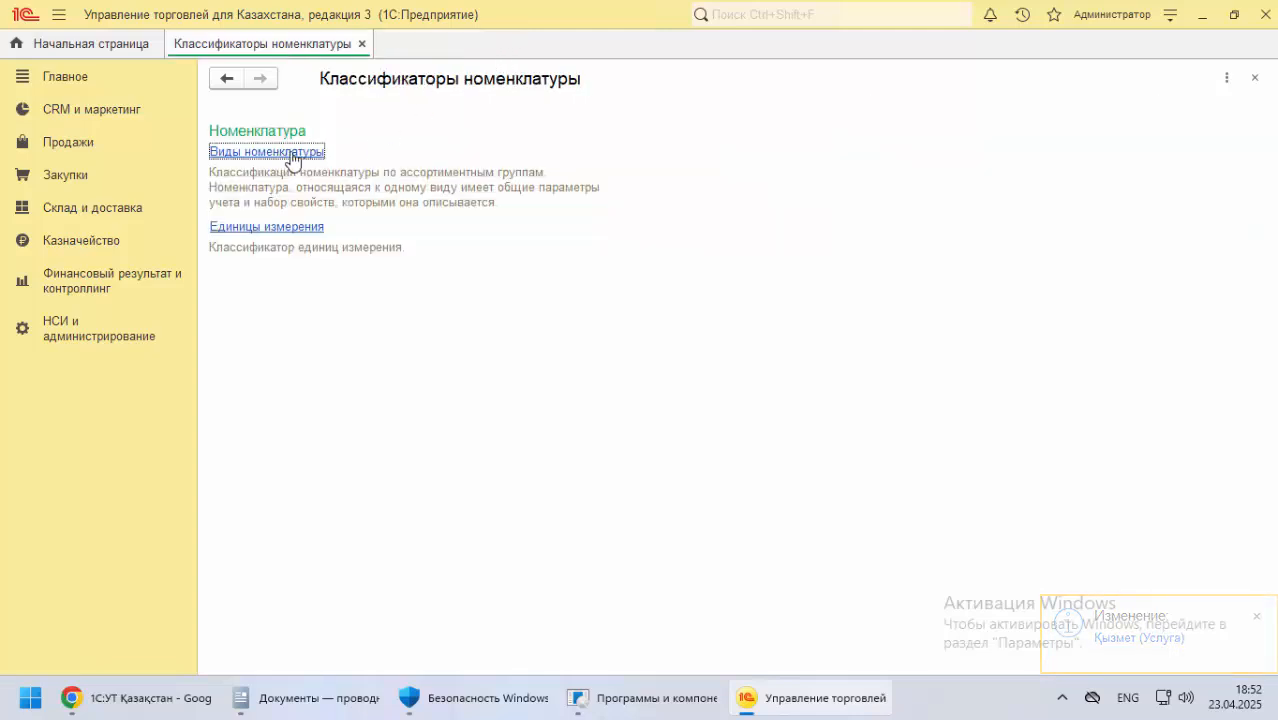
left_click(287, 227)
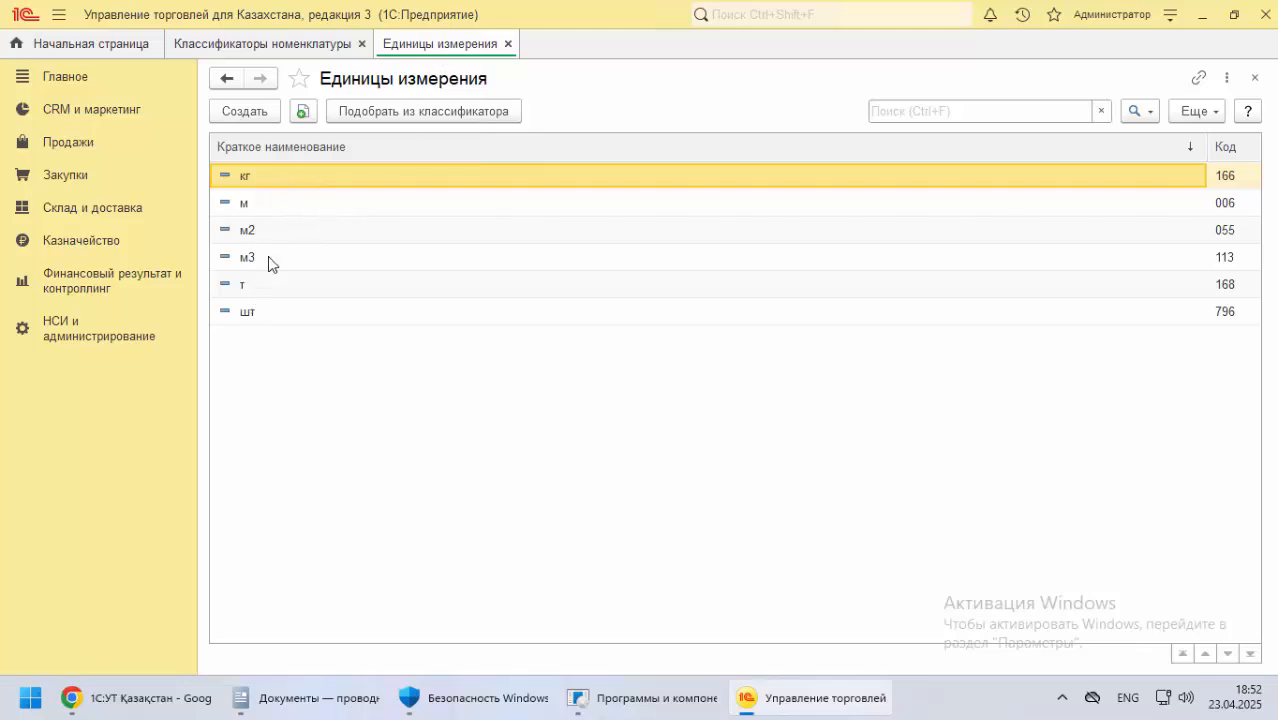
left_click(262, 119)
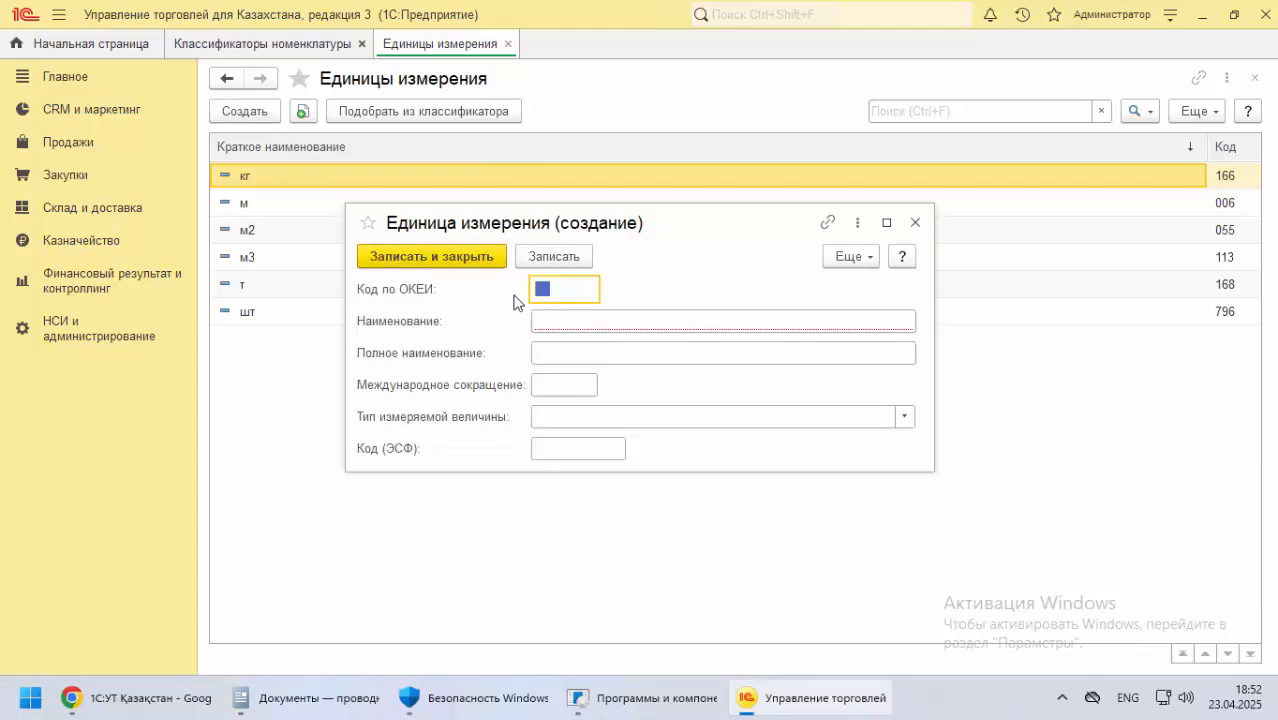
Enter сағат in Kazakh layout as the Наименование of the new unit of measure, then save and close it
left_click(547, 325)
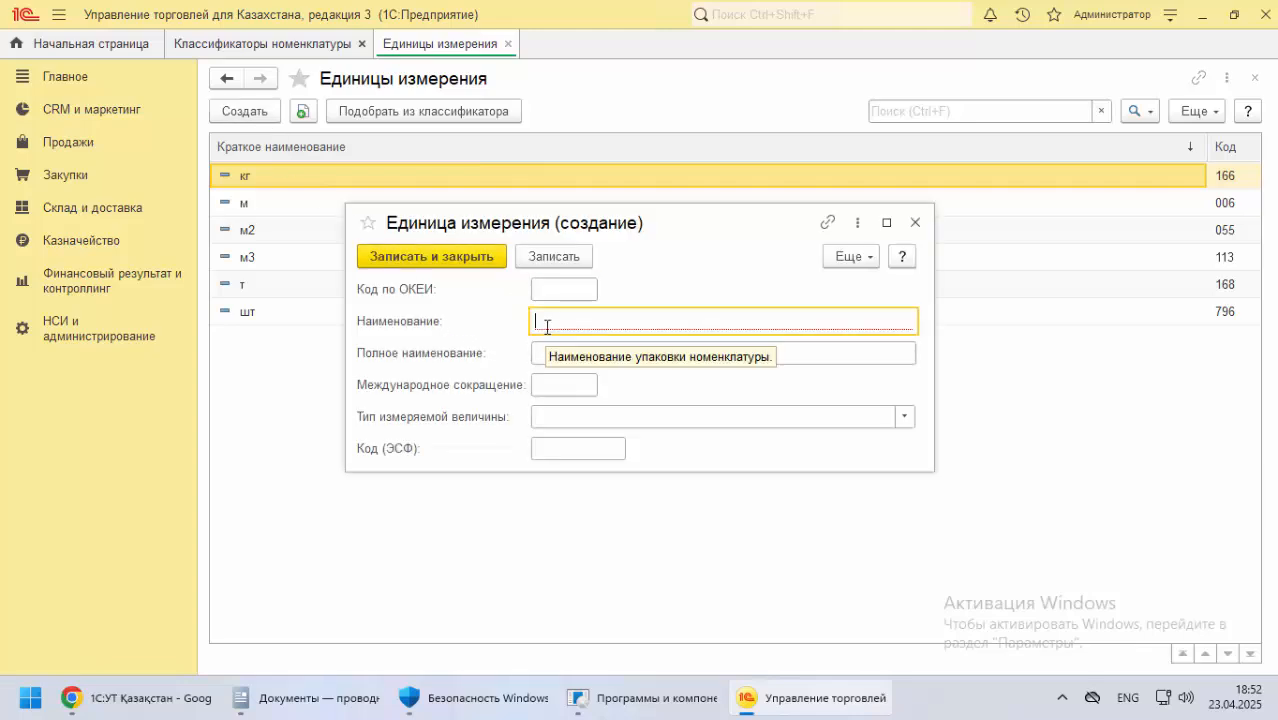
type("с")
key("BackSpace")
key("alt+shift")
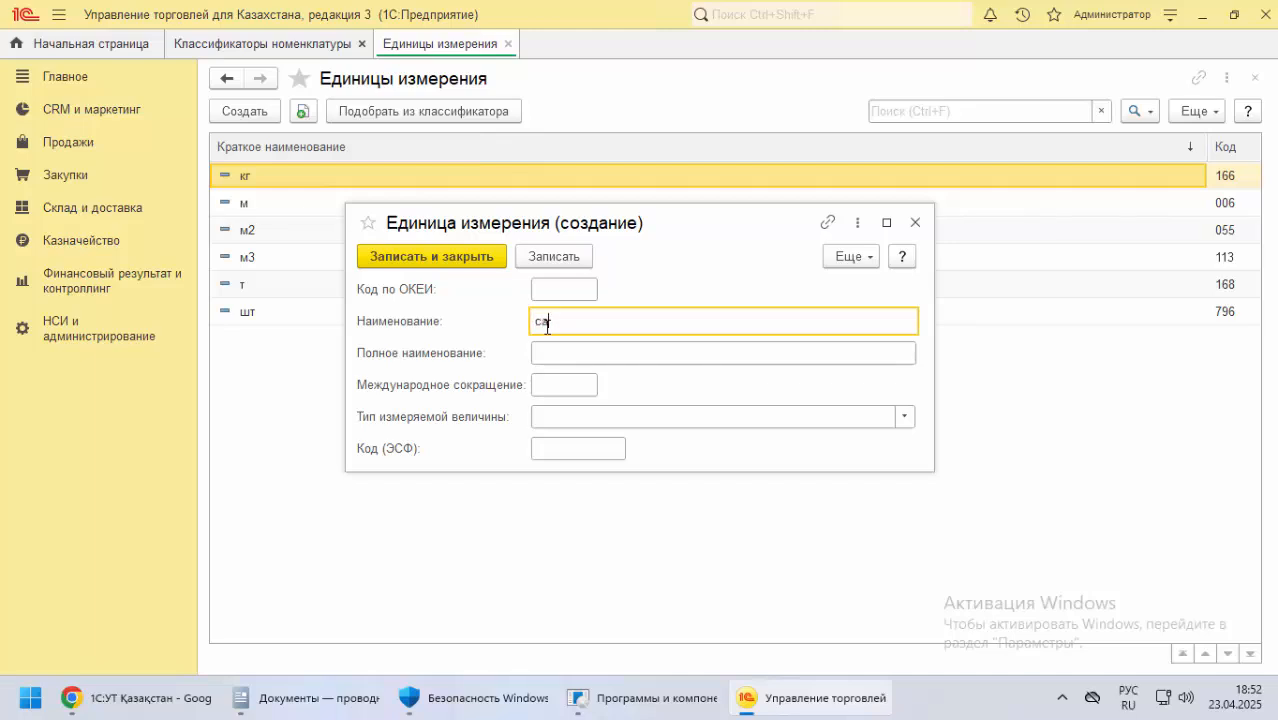
key("BackSpace")
key("alt+shift")
left_click(552, 260)
left_click(478, 262)
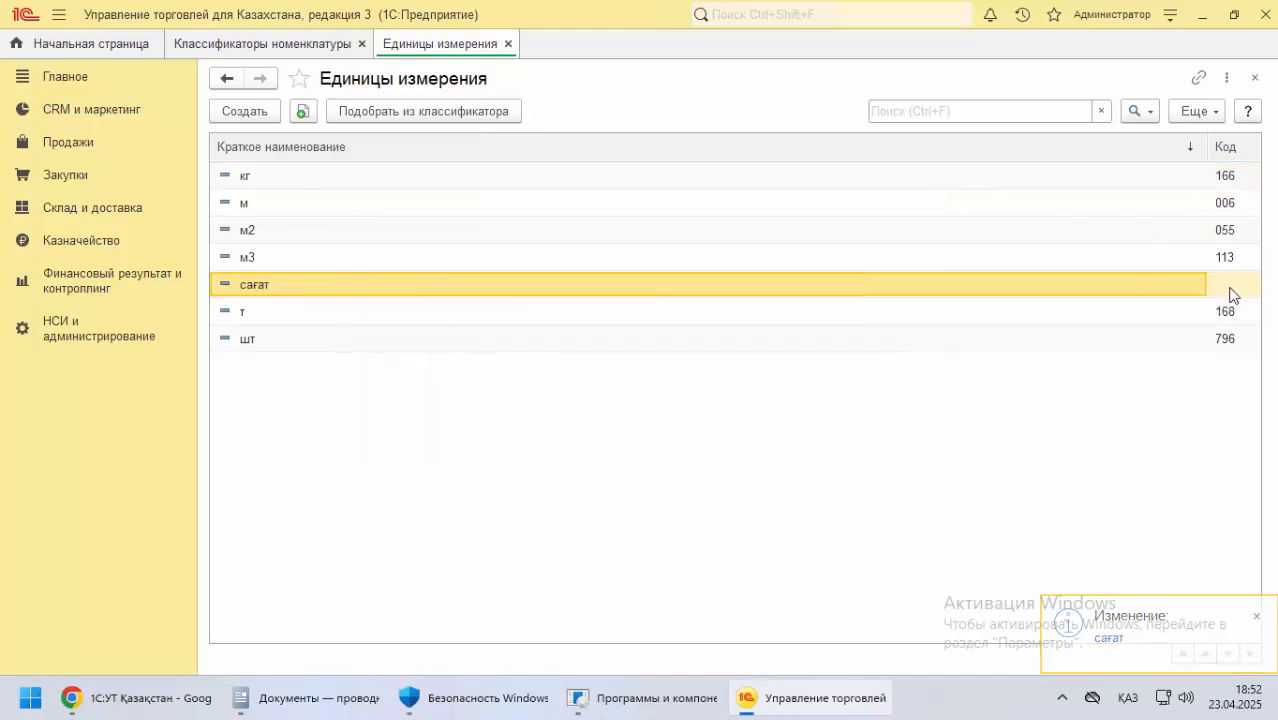
Switch to the Chrome documentation and consult the required fields in the Номенклатураны толтыру үлгісі section
left_click(160, 699)
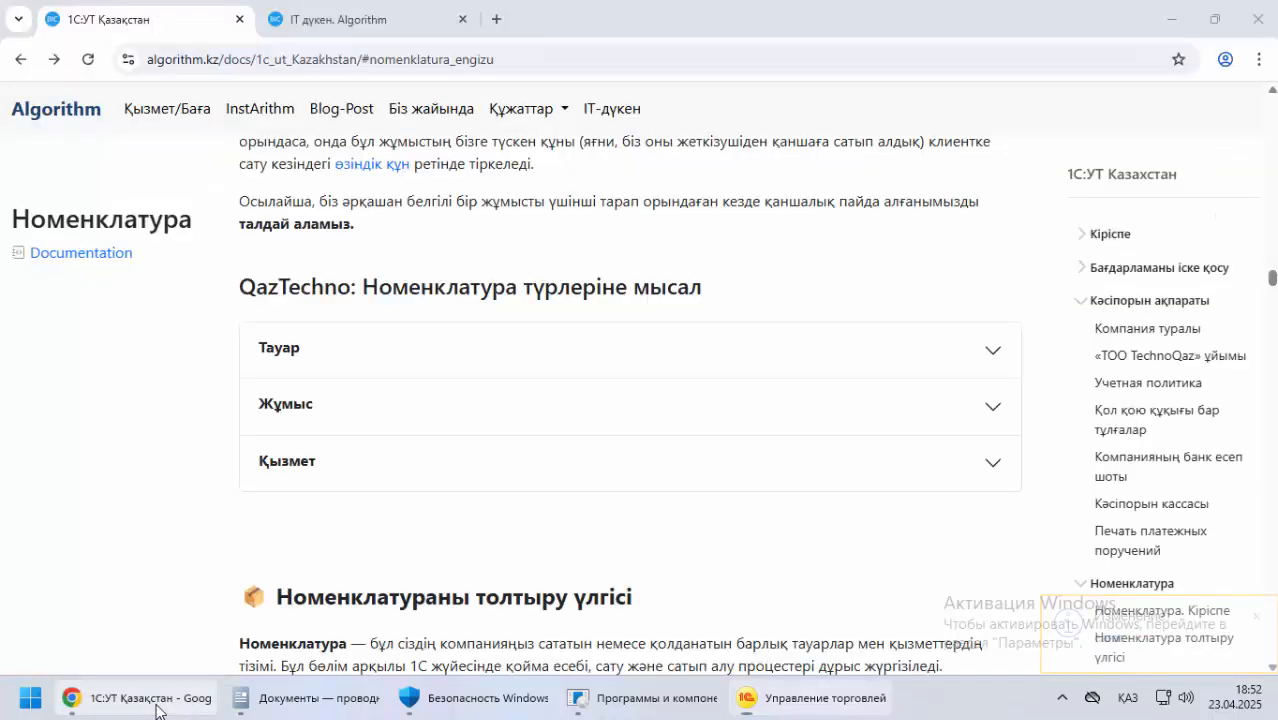
scroll(170, 400, "down", 1)
scroll(166, 393, "down", 2)
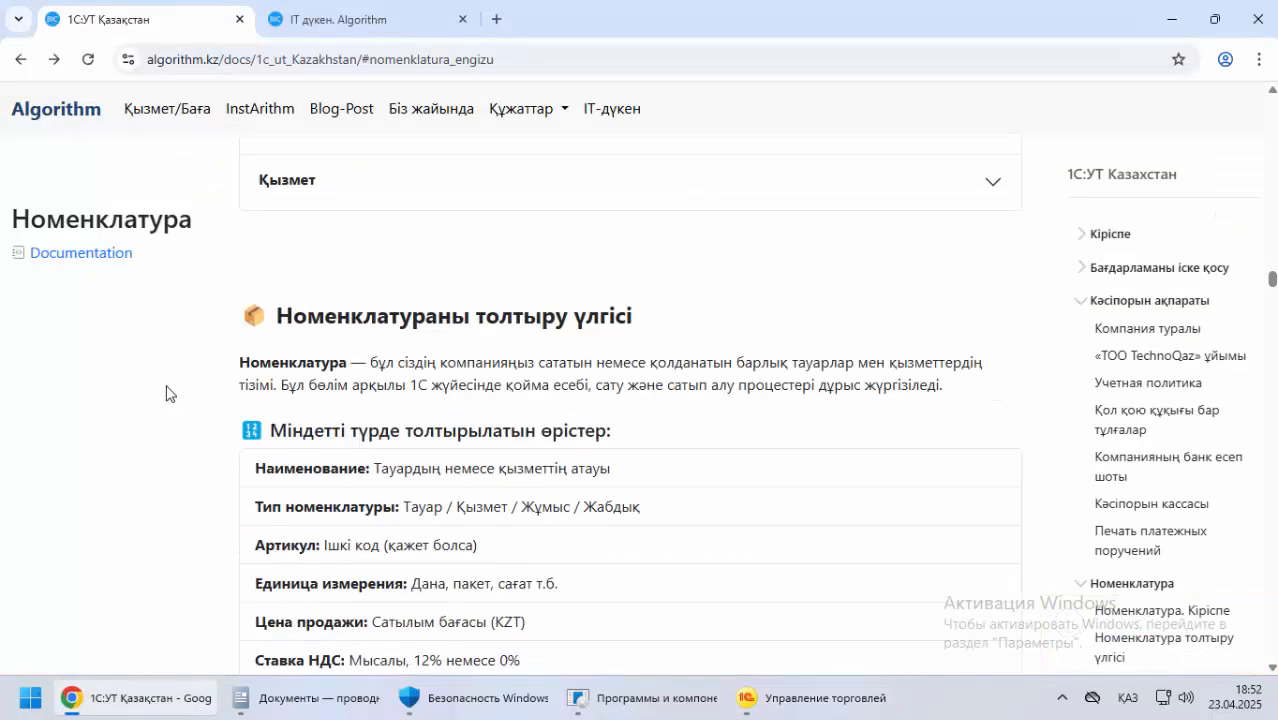
Examine the Тауар, Жұмыс and Қызмет descriptions in the documentation's section on Номенклатура types
scroll(170, 392, "up", 10)
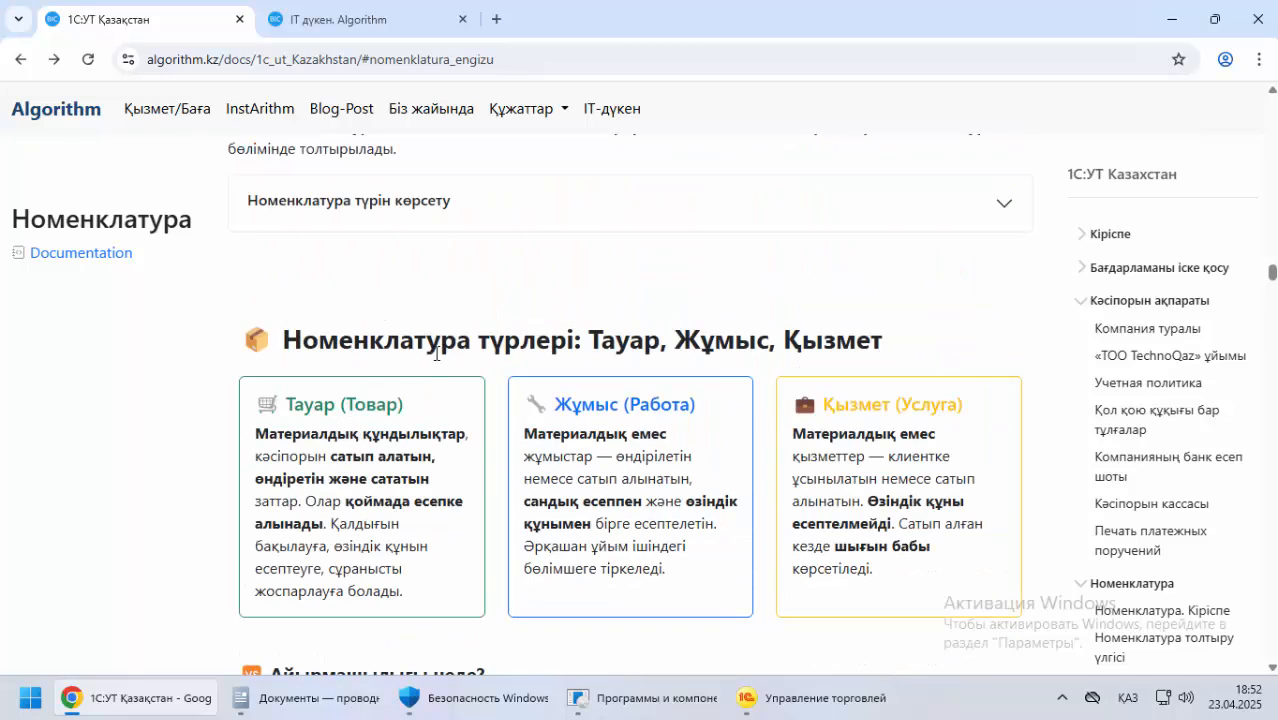
scroll(436, 353, "down", 2)
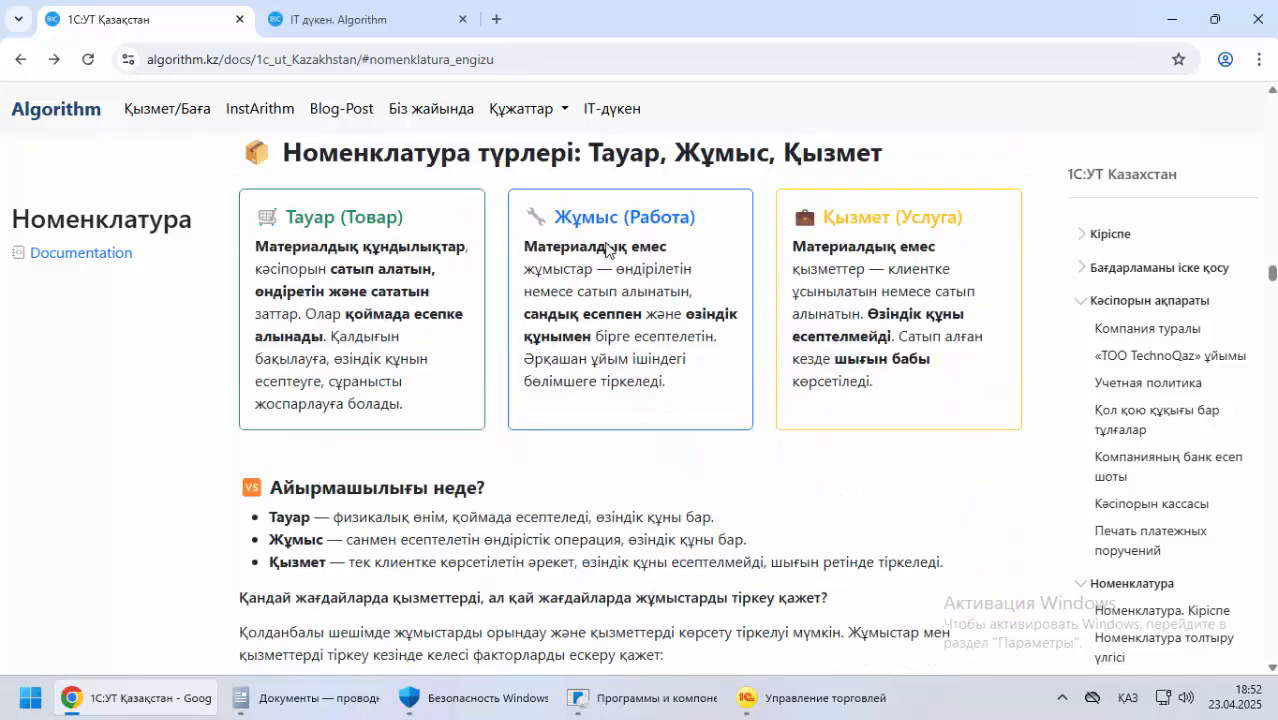
left_click_drag(301, 482, 498, 443)
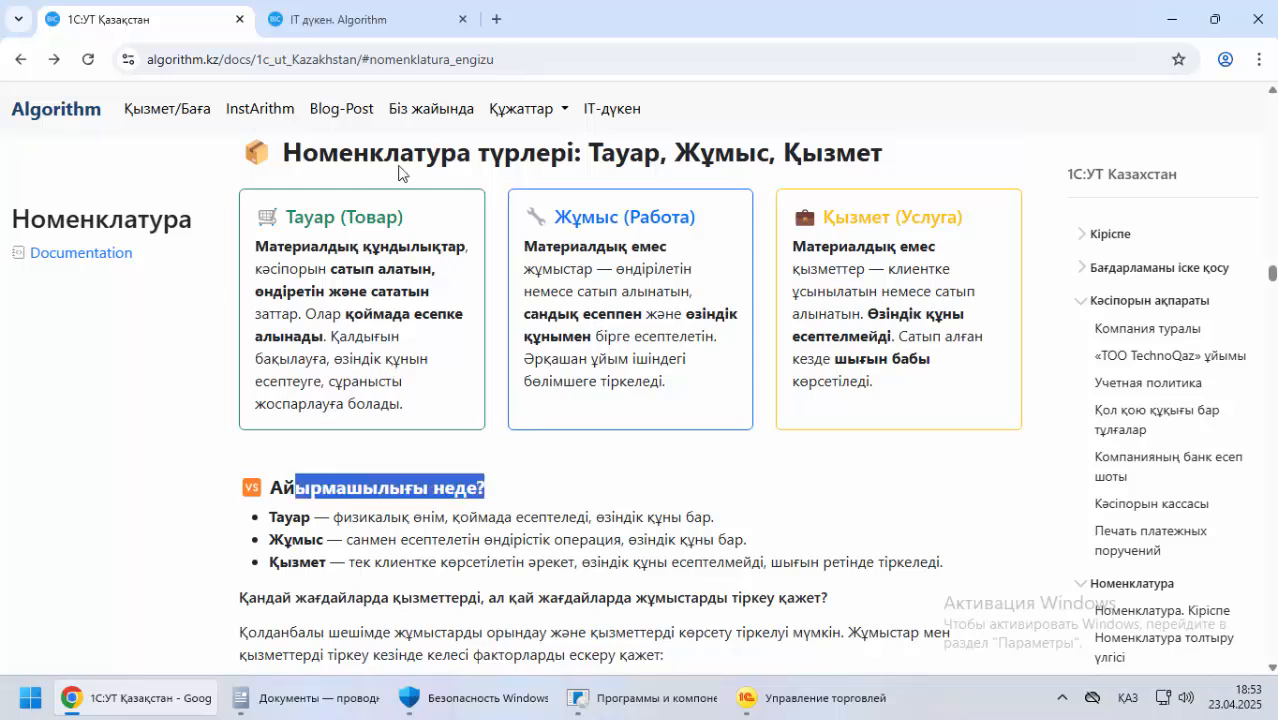
left_click_drag(315, 217, 400, 216)
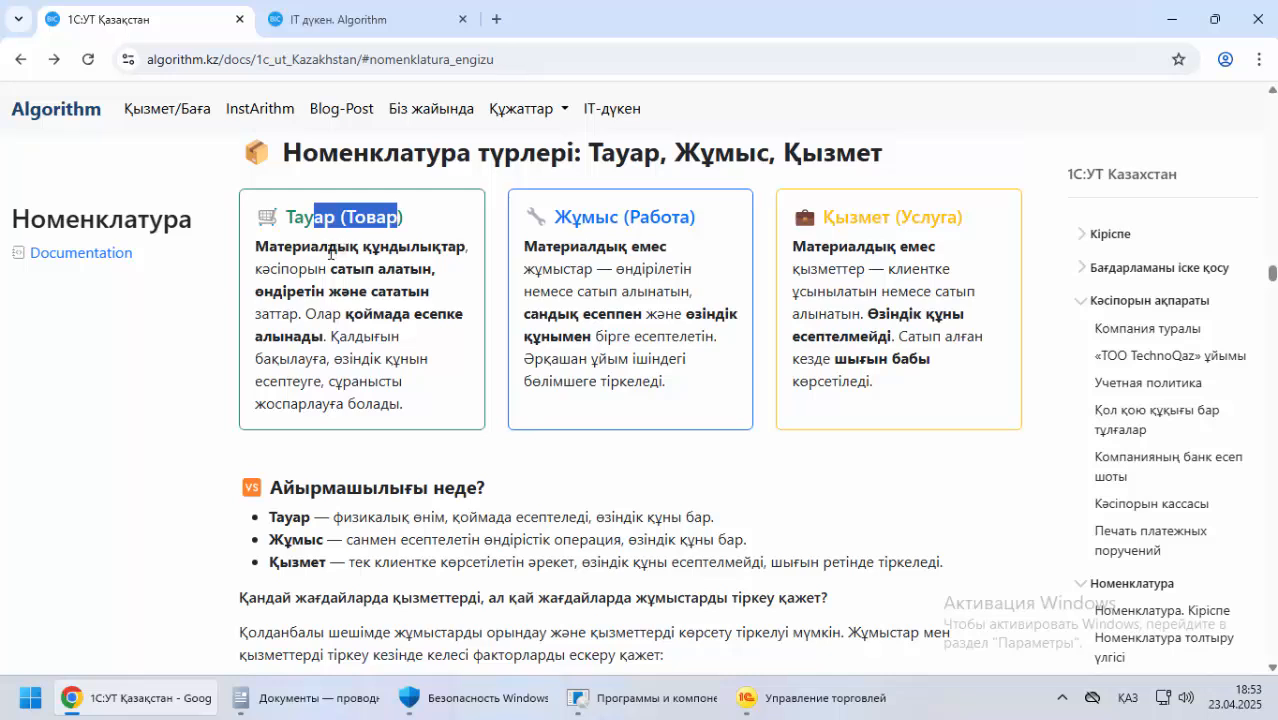
left_click_drag(279, 247, 469, 245)
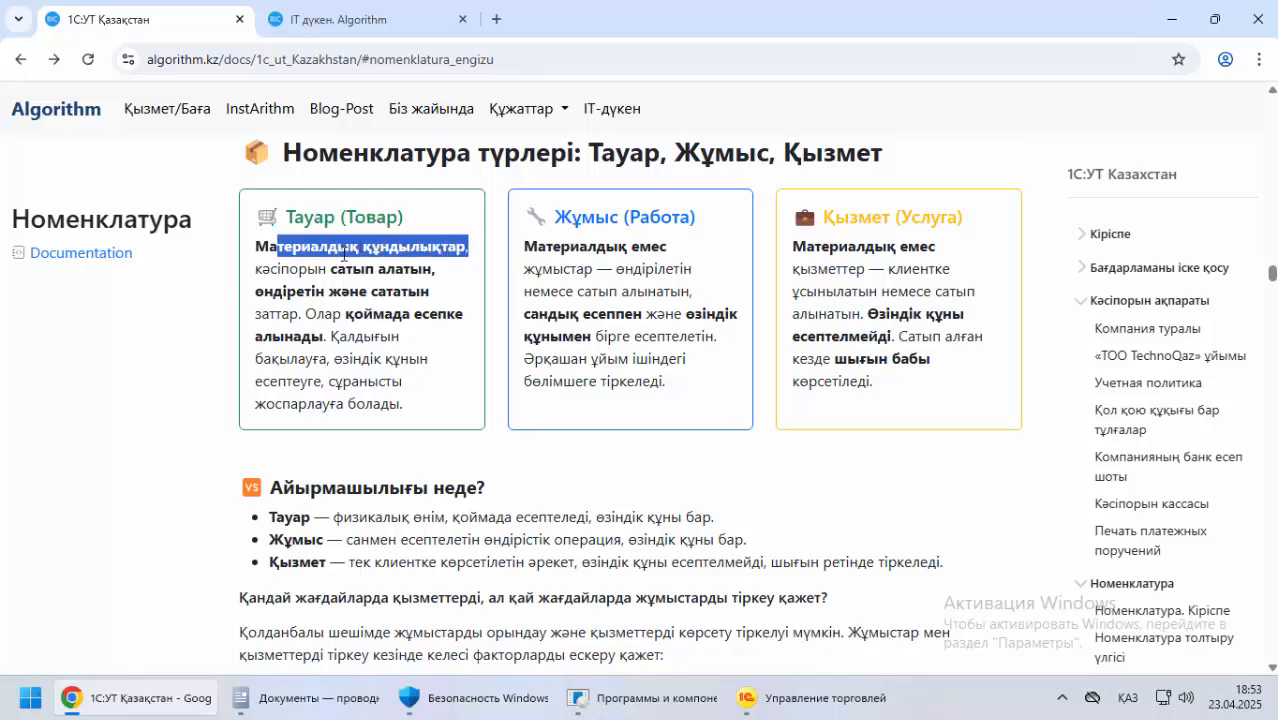
left_click_drag(283, 268, 348, 268)
left_click_drag(283, 291, 371, 293)
left_click_drag(299, 315, 262, 318)
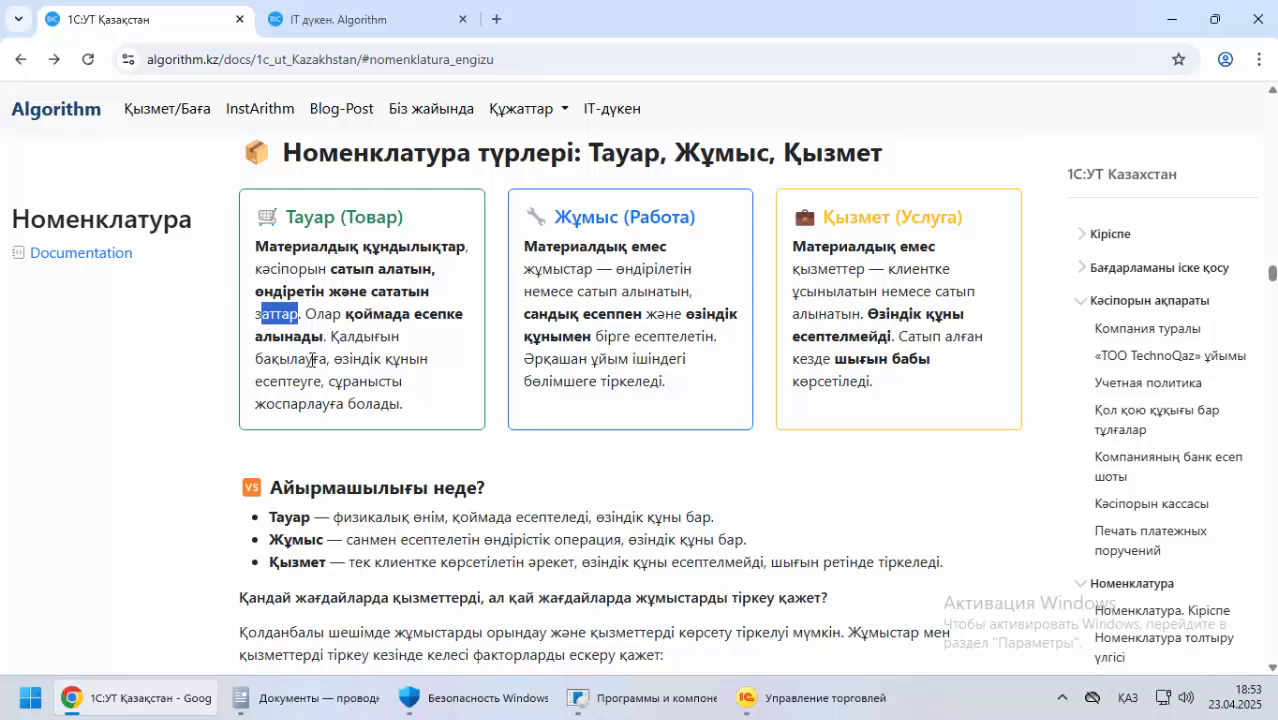
left_click_drag(327, 385, 416, 422)
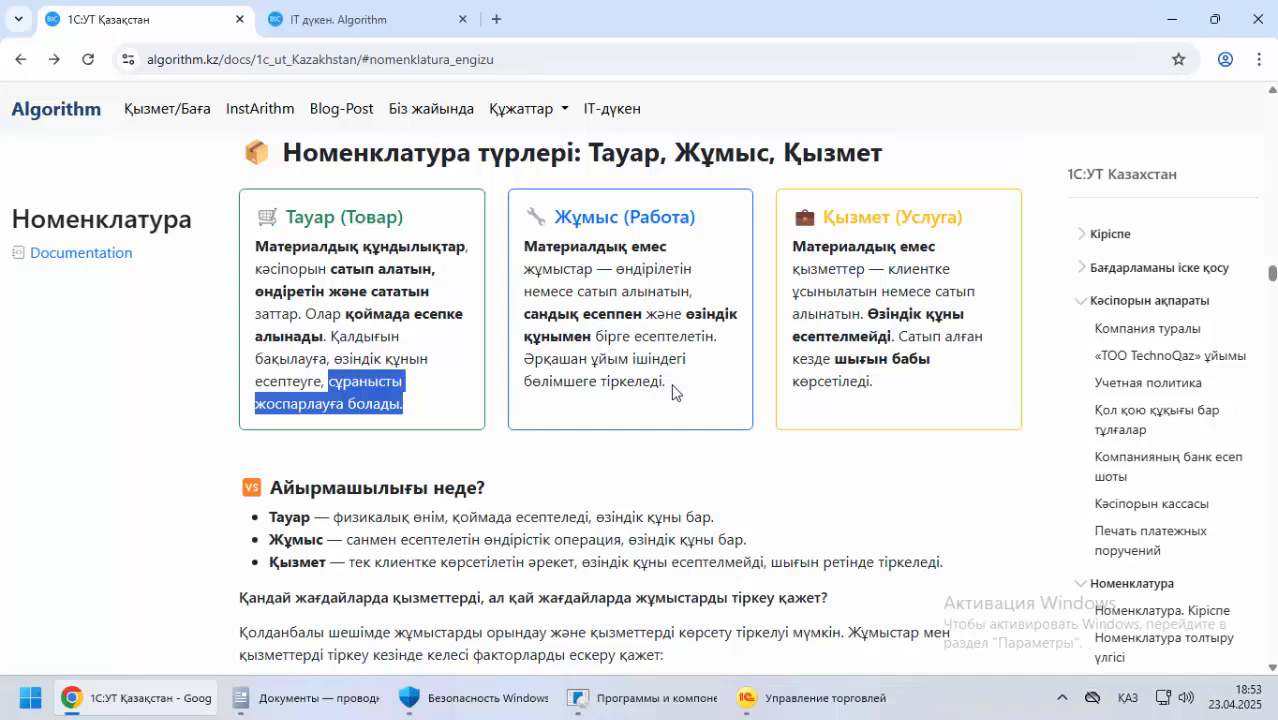
left_click_drag(672, 392, 642, 360)
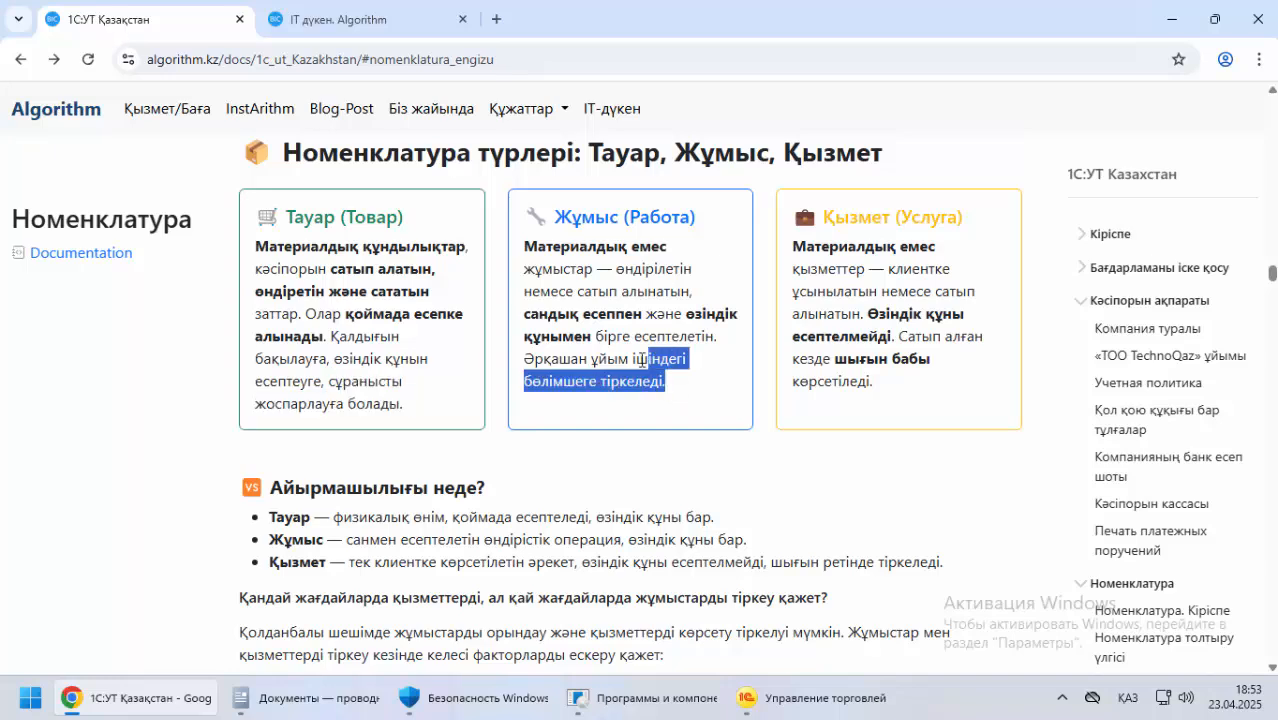
Read the explanation of how Тауар, Жұмыс and Қызмет differ and when to register services or works
scroll(642, 360, "down", 4)
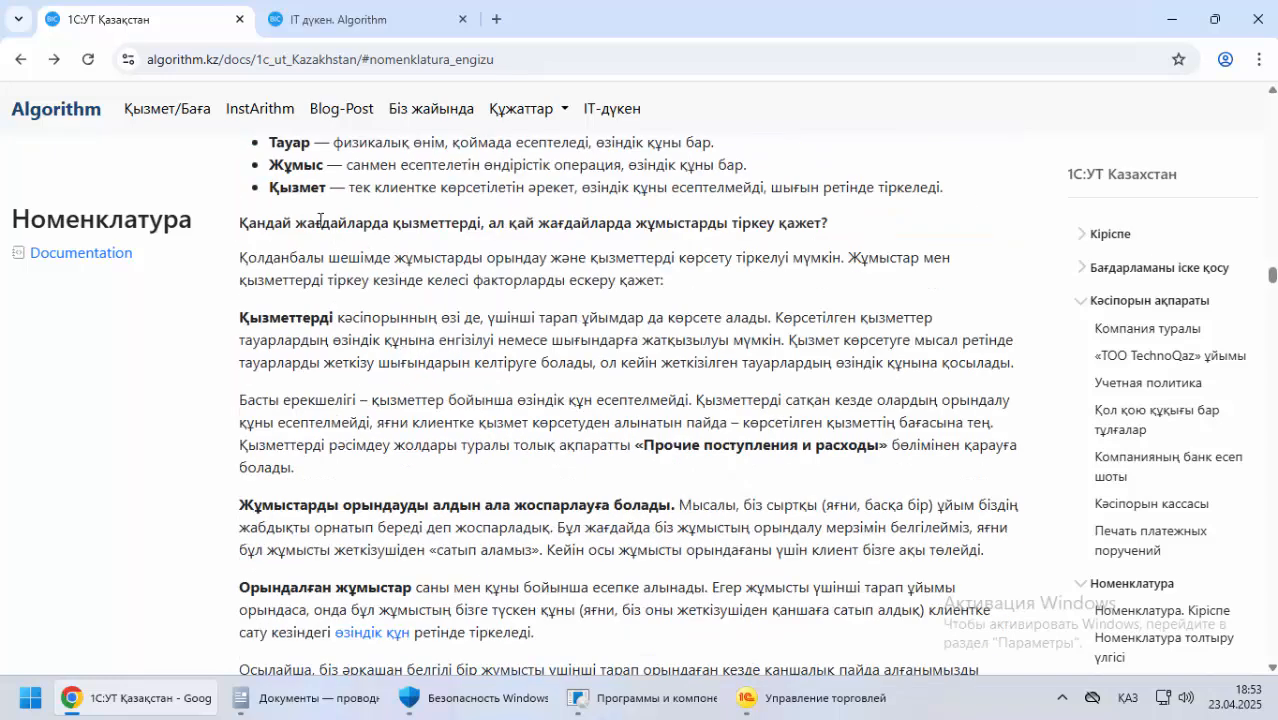
scroll(362, 390, "down", 2)
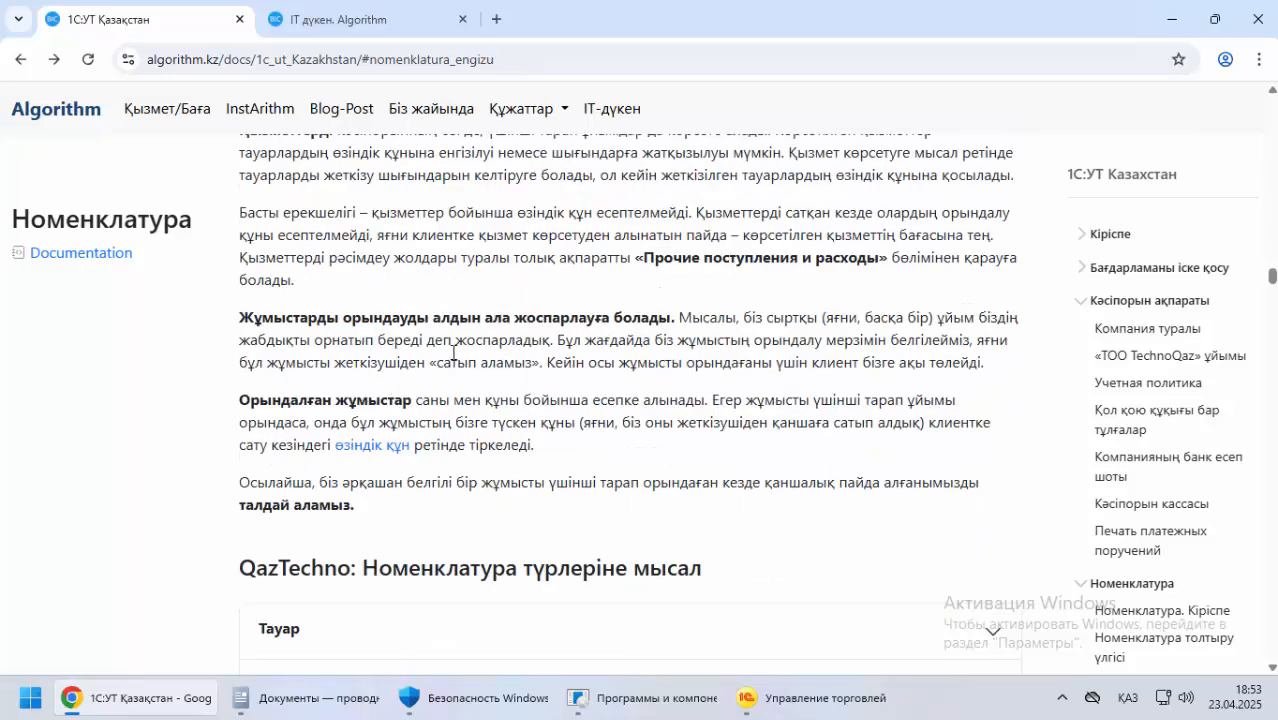
scroll(453, 352, "up", 3)
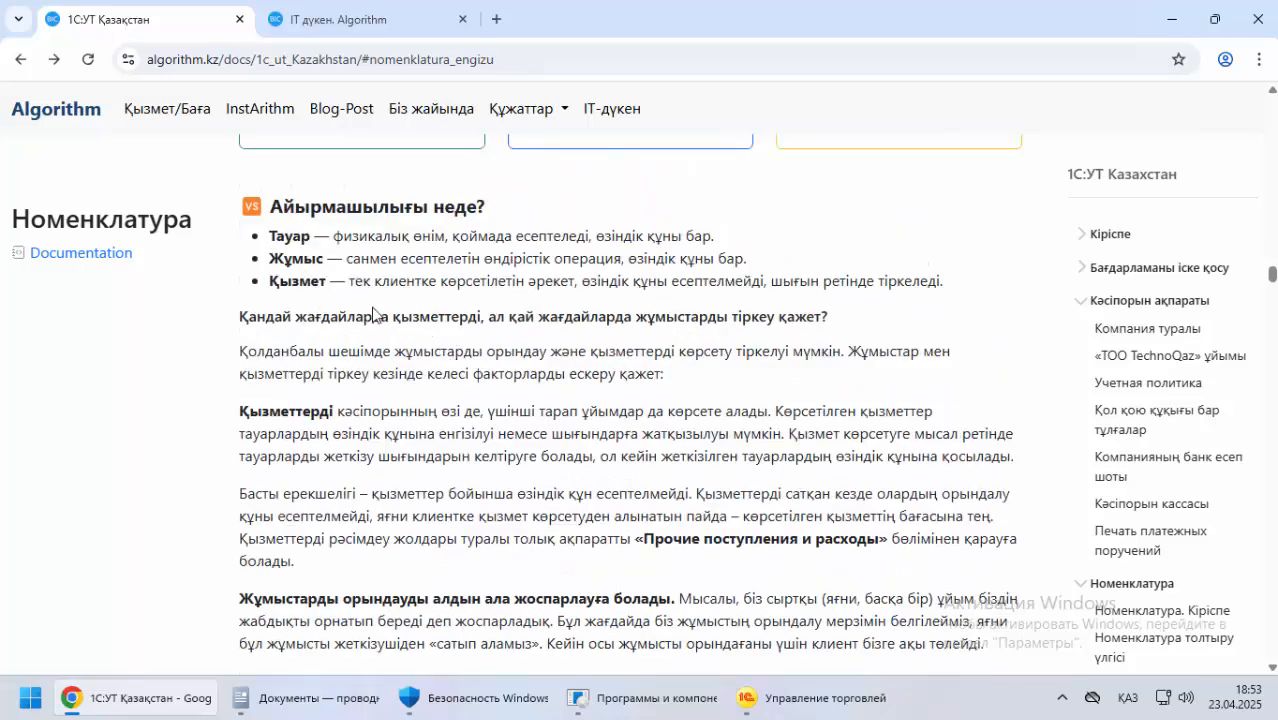
scroll(351, 404, "down", 3)
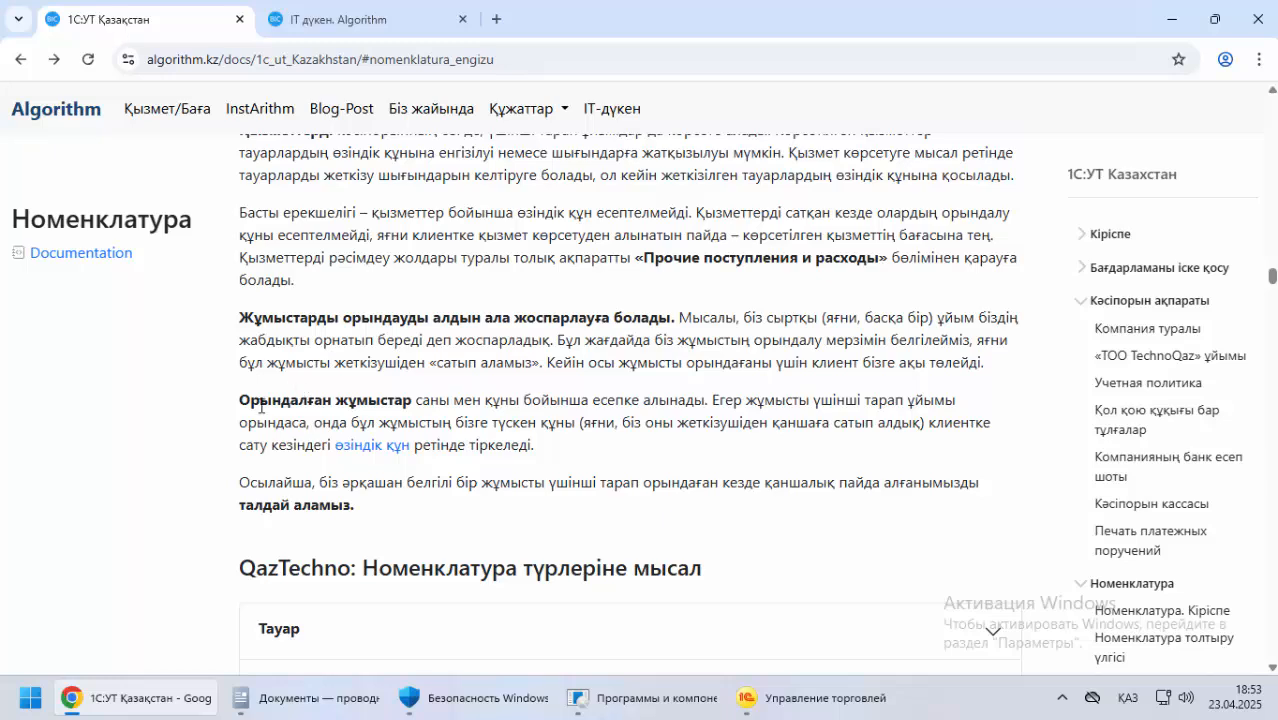
scroll(260, 405, "up", 6)
Switch to 1С, close Единицы измерения and Классификаторы номенклатуры, and mark Классификаторы номенклатуры as a favourite in НСИ и администрирование
left_click(785, 700)
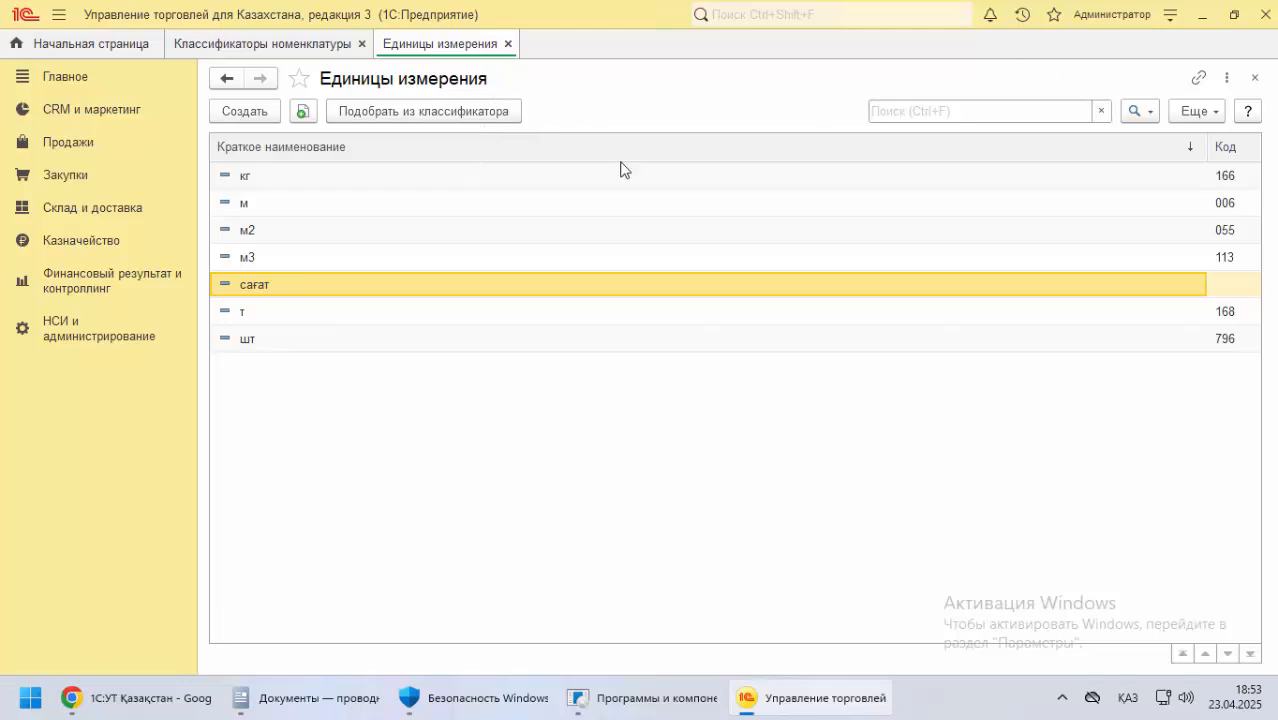
left_click(509, 45)
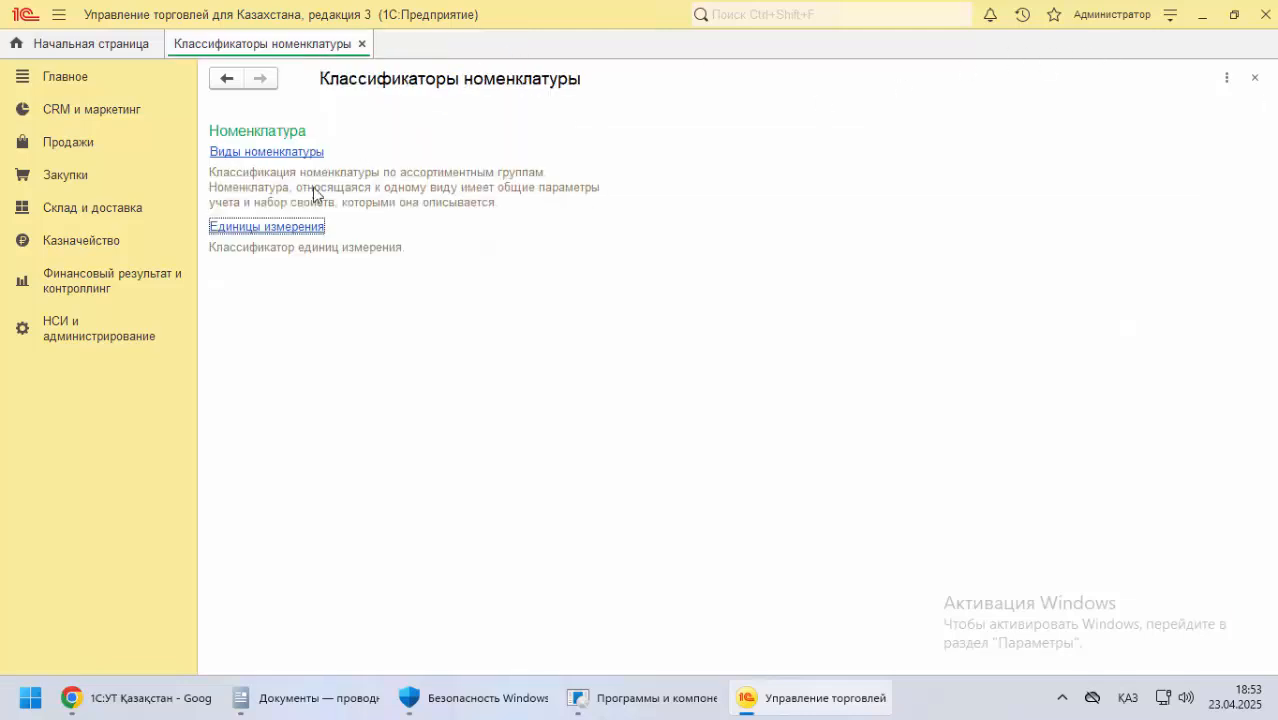
left_click(362, 45)
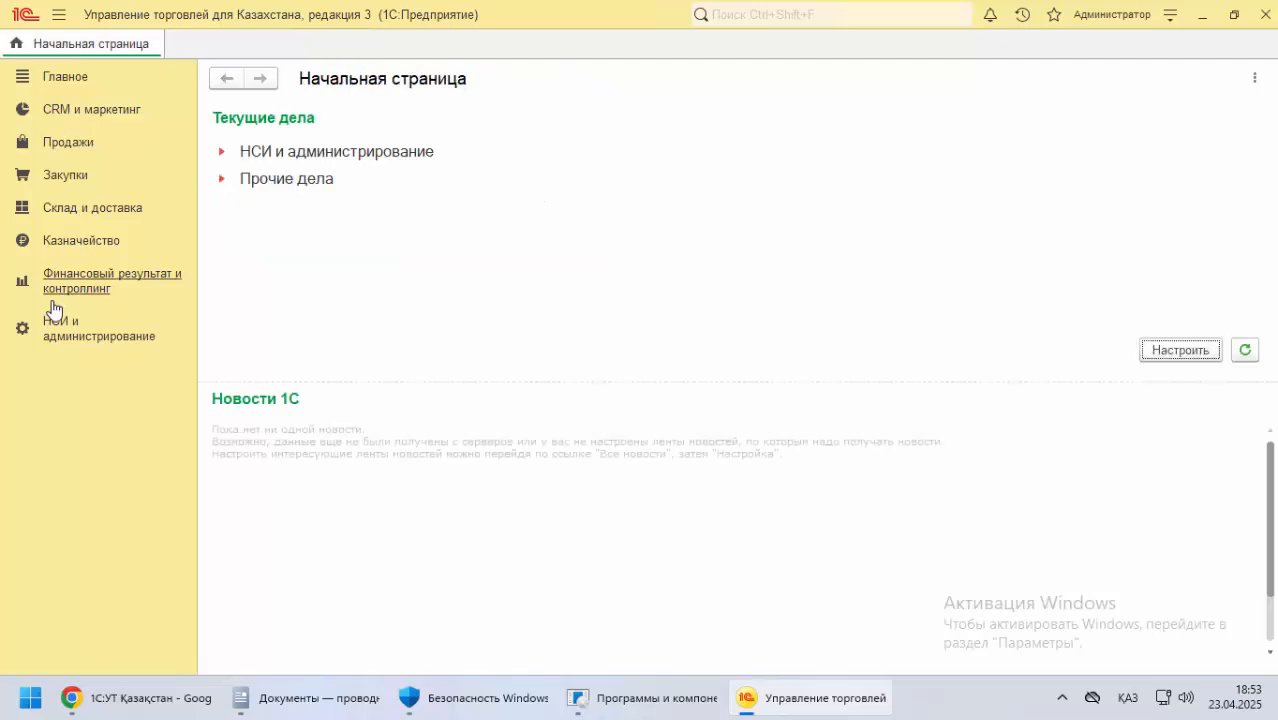
left_click(80, 330)
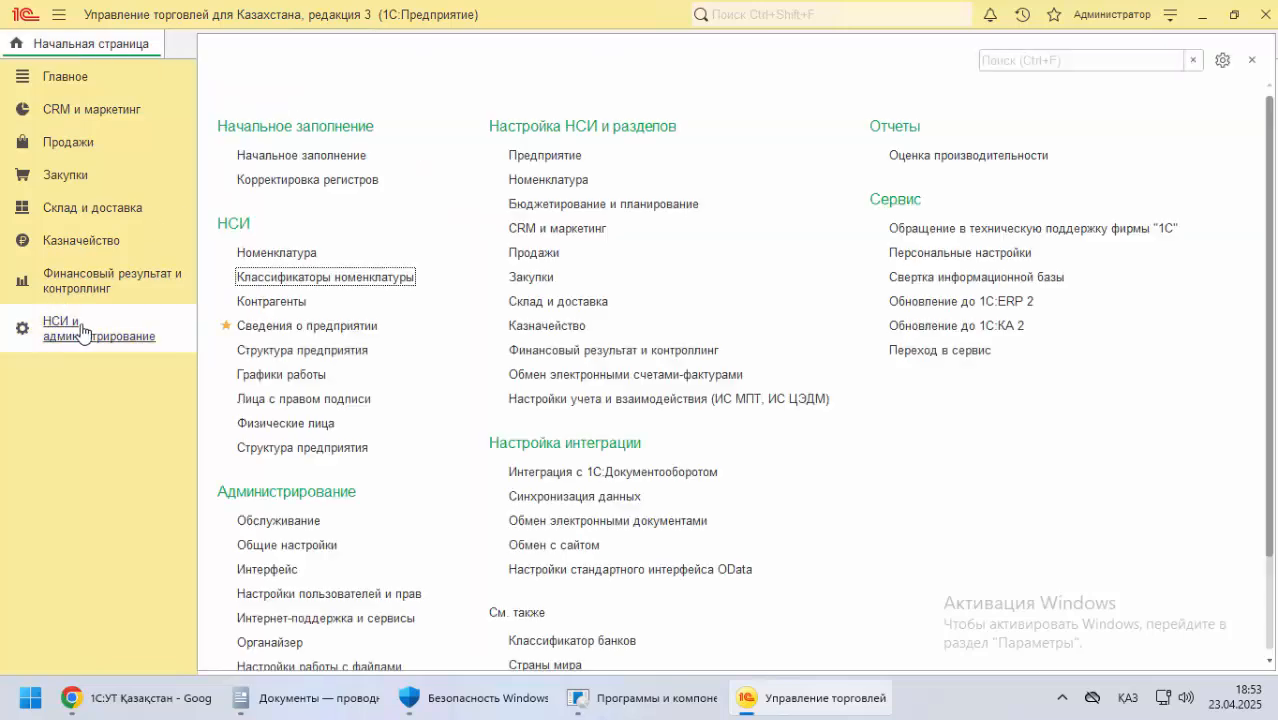
left_click(226, 277)
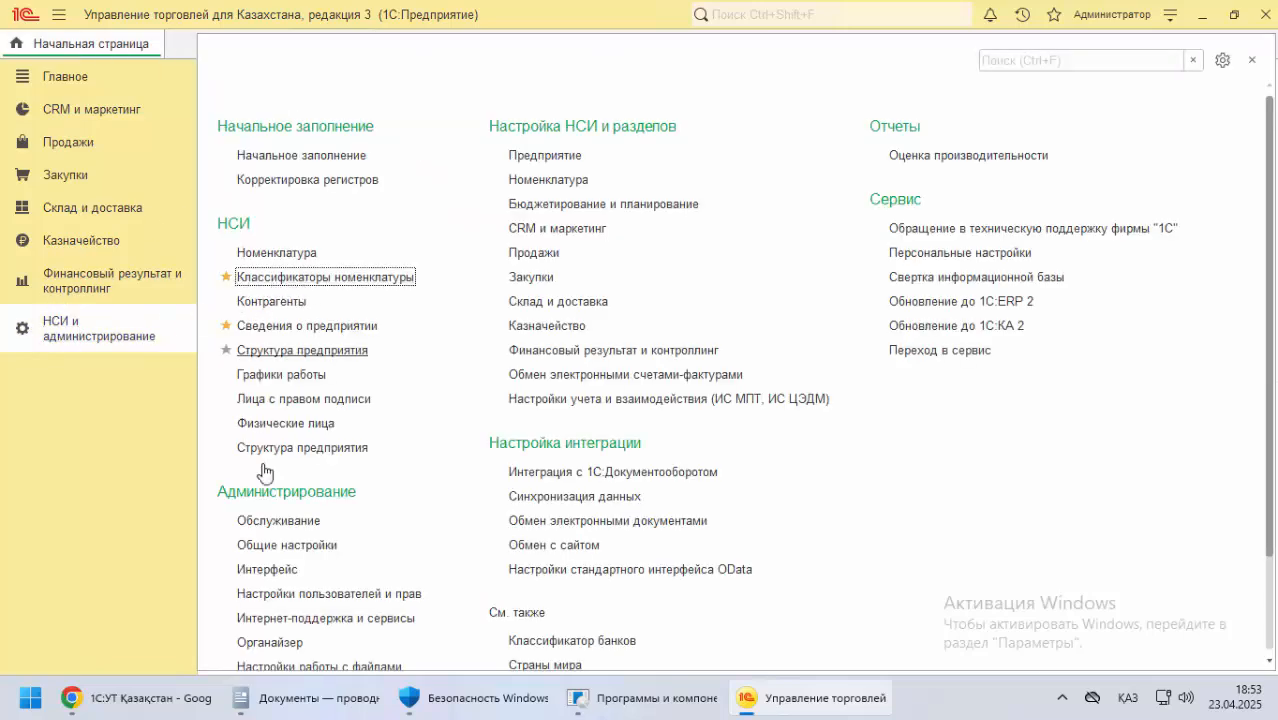
Return to the Chrome documentation and examine the TechnoQaz item examples with their type, article, unit, price and НДС
left_click(776, 697)
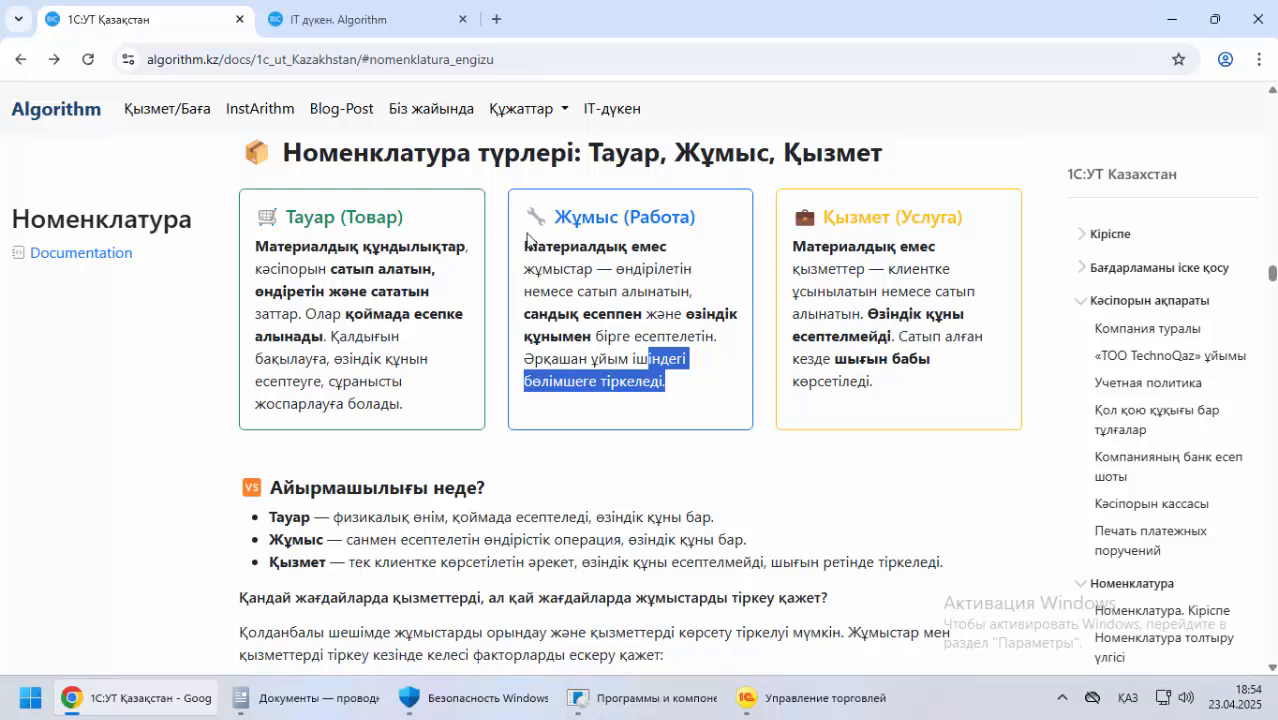
left_click(768, 700)
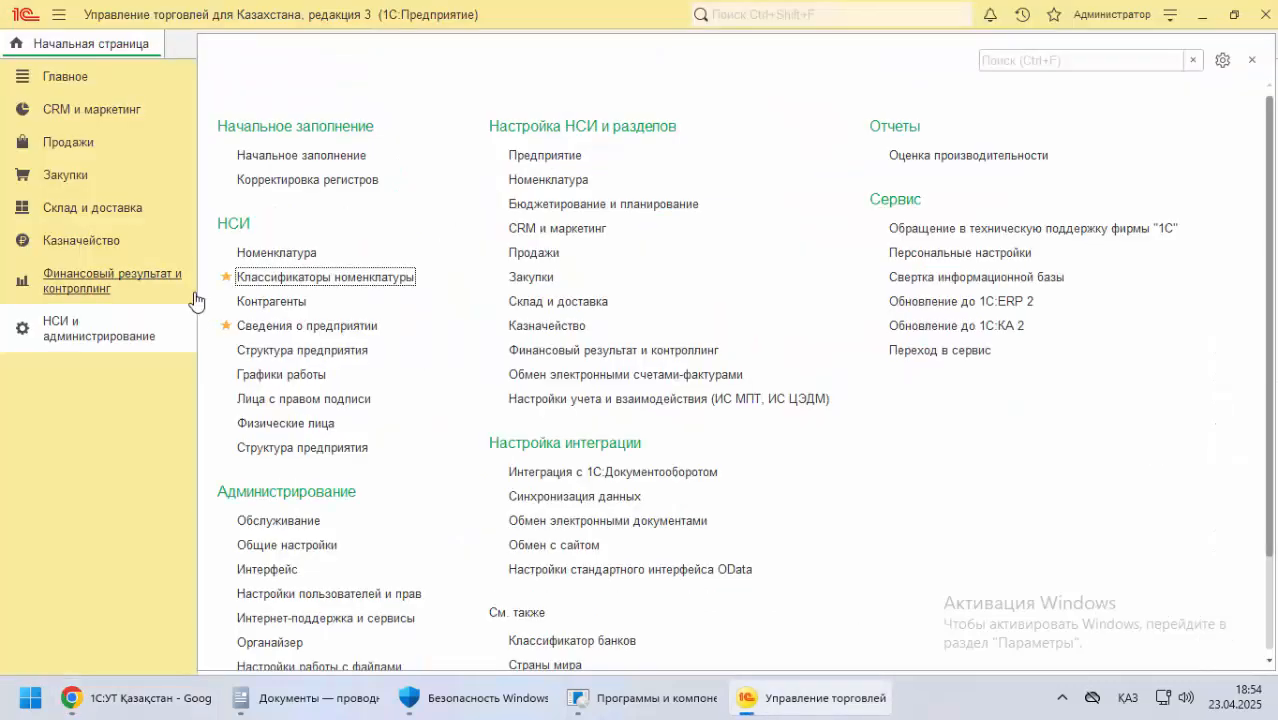
left_click(190, 697)
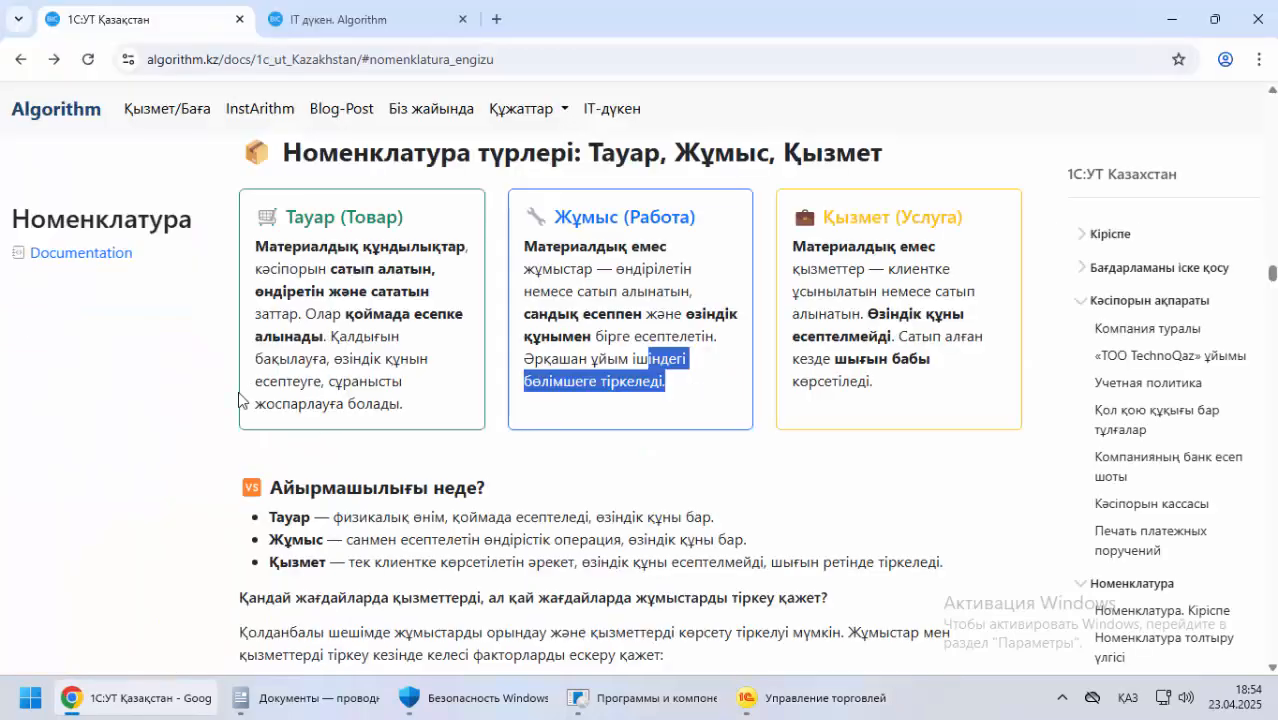
scroll(211, 375, "down", 12)
scroll(210, 378, "down", 3)
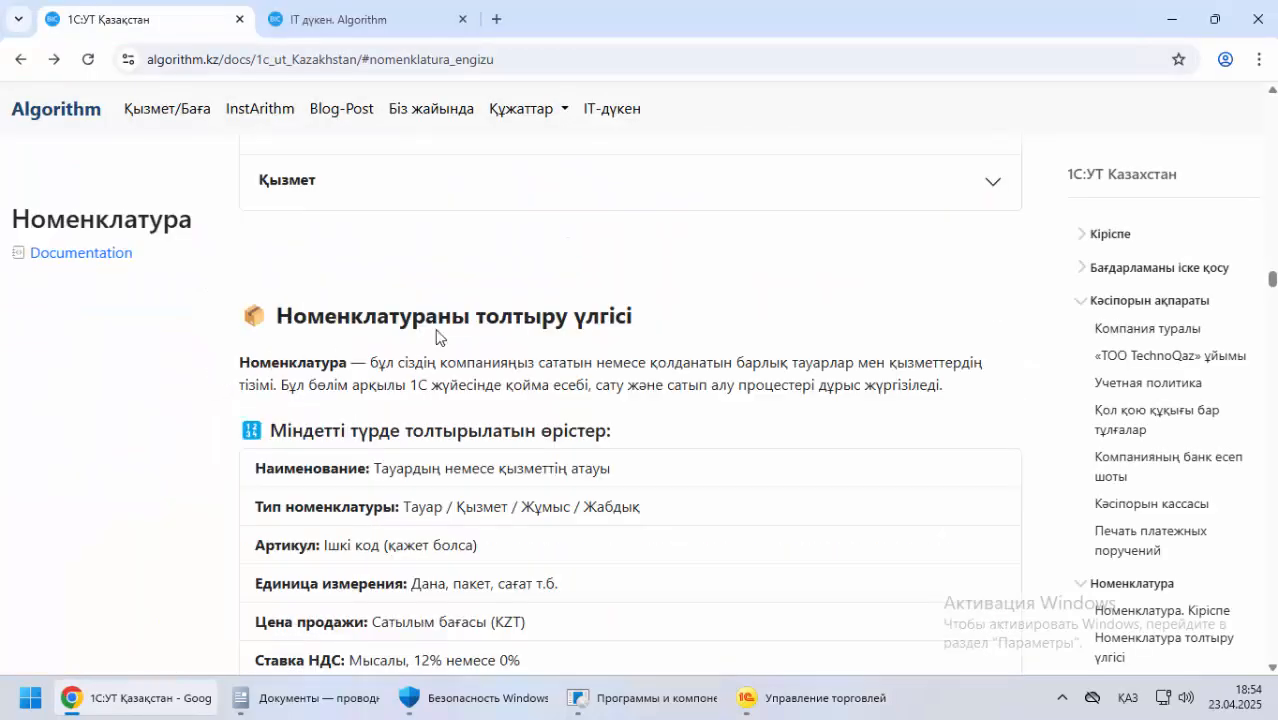
scroll(289, 347, "down", 3)
scroll(300, 380, "down", 4)
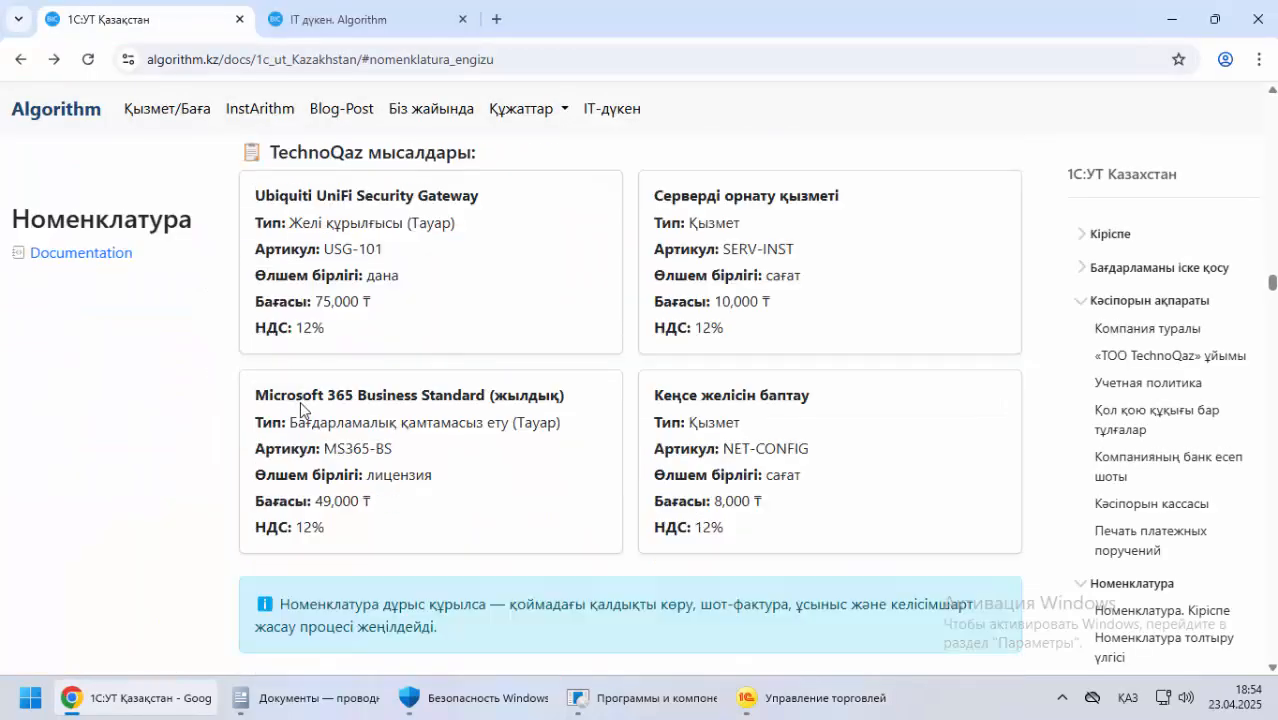
scroll(296, 375, "up", 2)
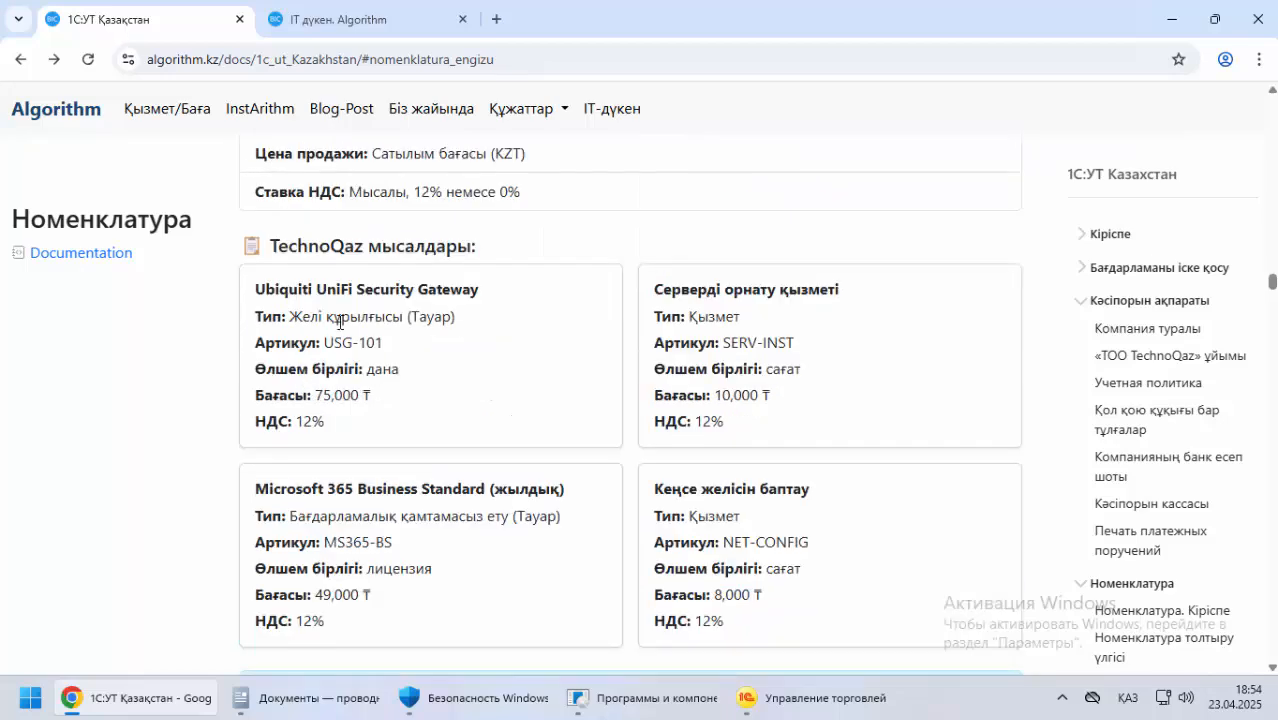
scroll(220, 397, "down", 6)
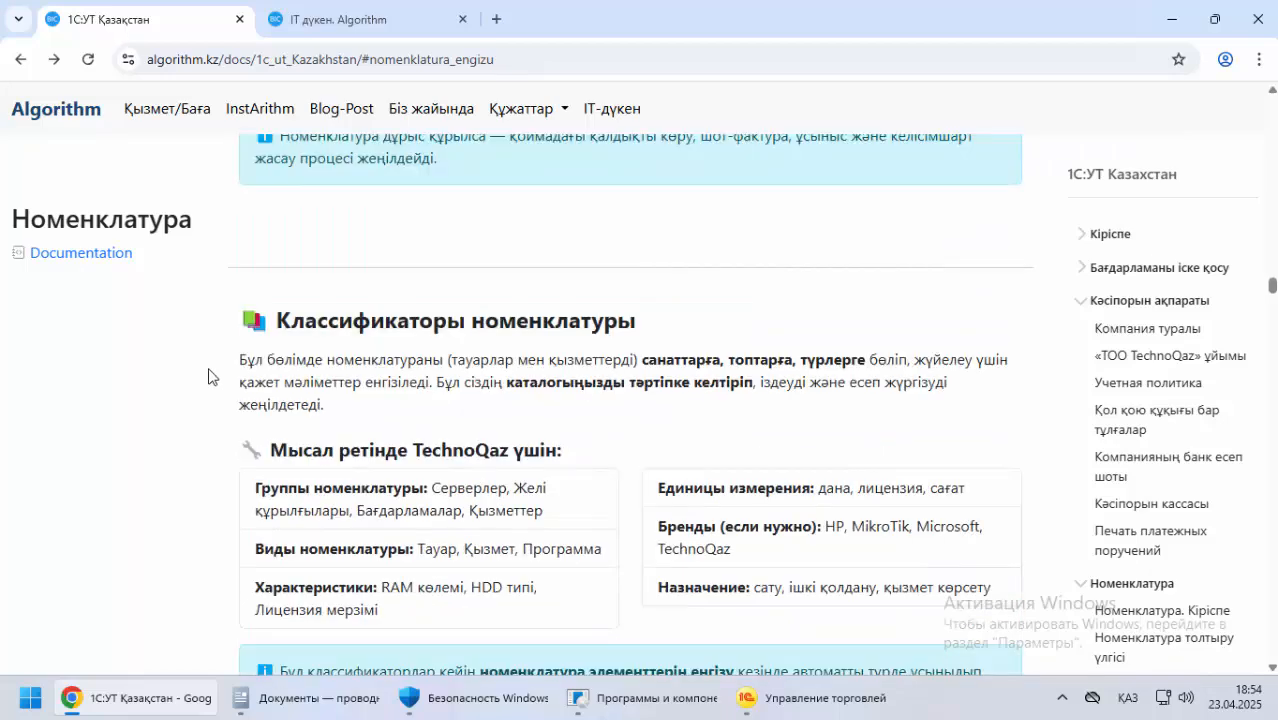
Read the documentation on why Классификаторы номенклатуры is smaller in a local base and how to enable the extra options
scroll(228, 377, "down", 6)
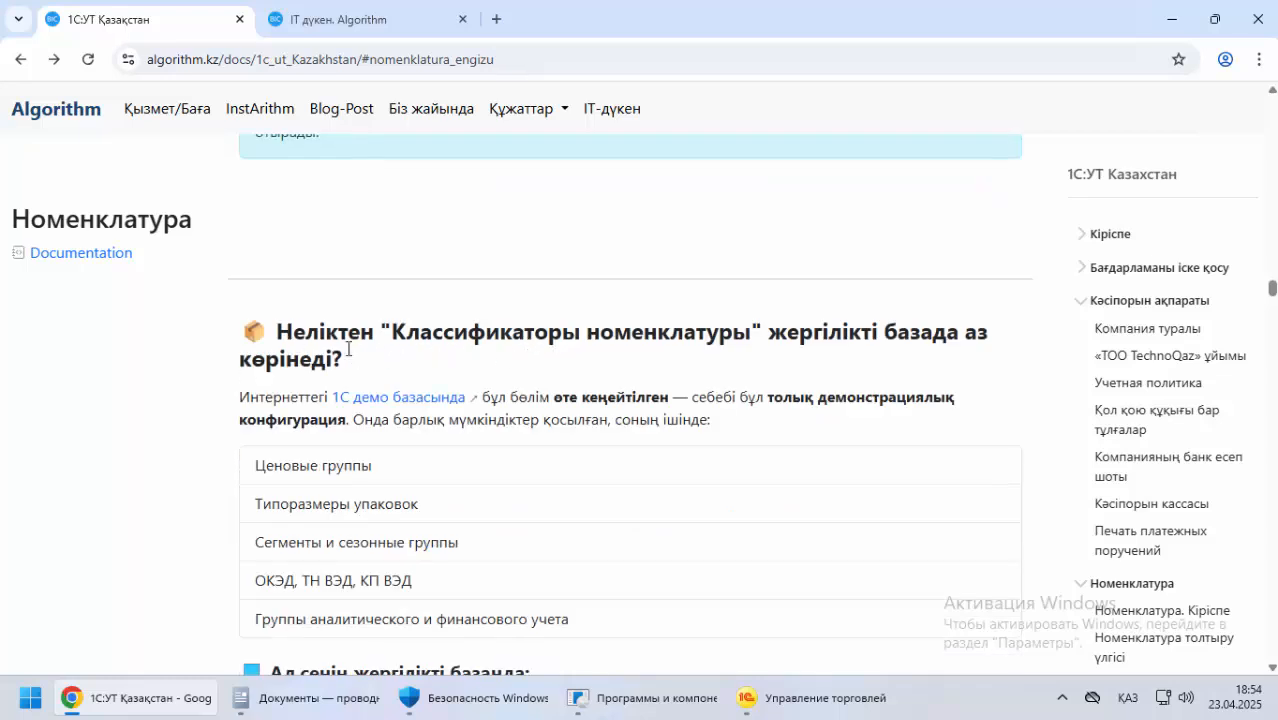
scroll(370, 349, "down", 2)
scroll(290, 339, "up", 2)
scroll(269, 326, "down", 2)
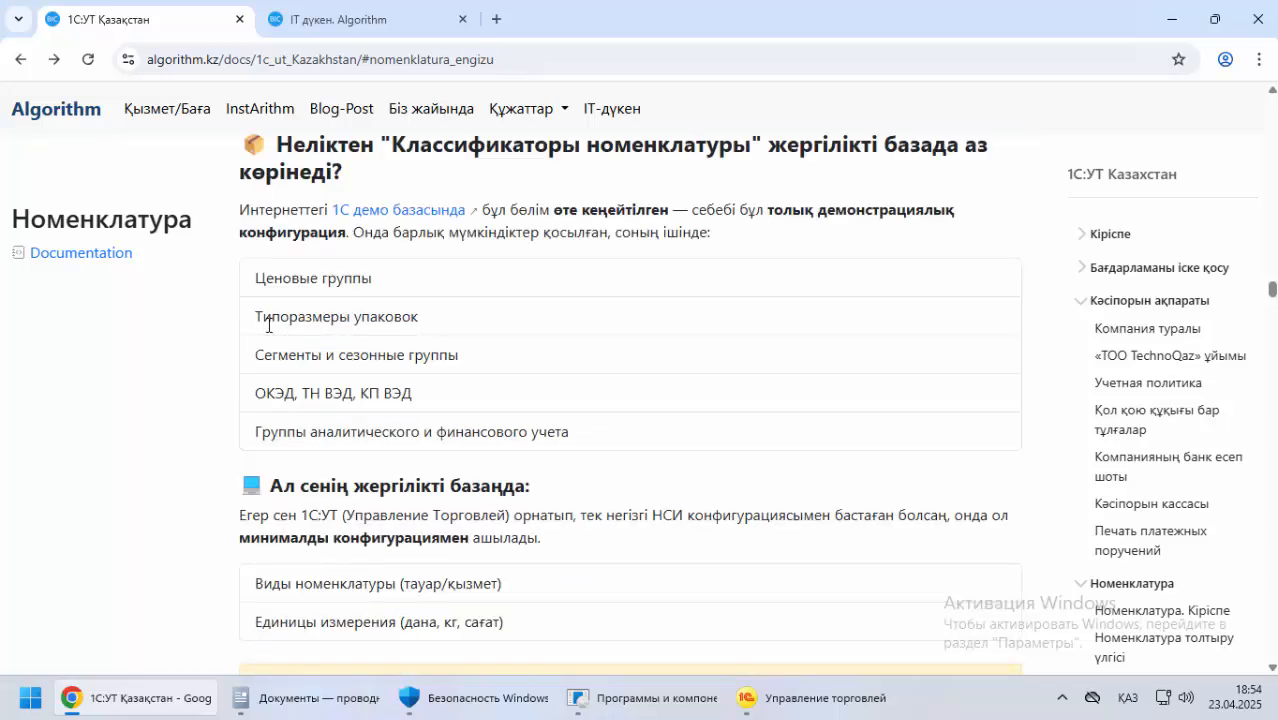
scroll(268, 325, "down", 2)
scroll(268, 325, "down", 2)
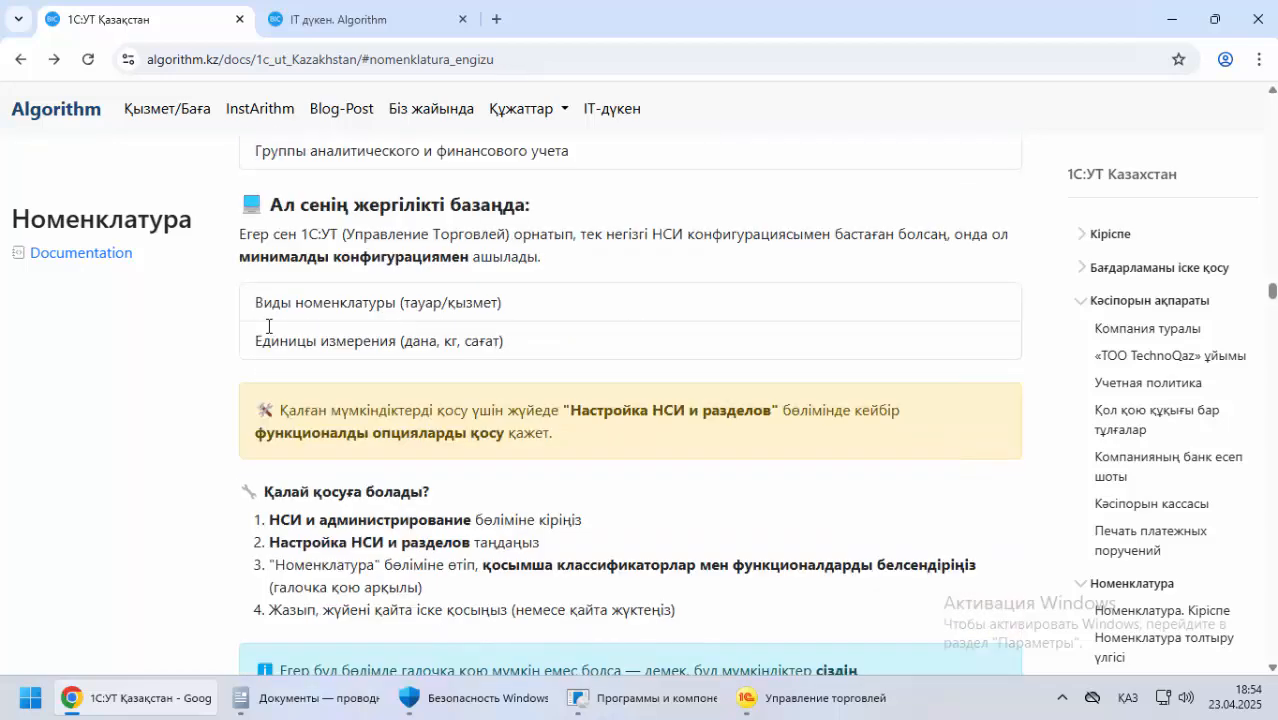
scroll(268, 330, "up", 5)
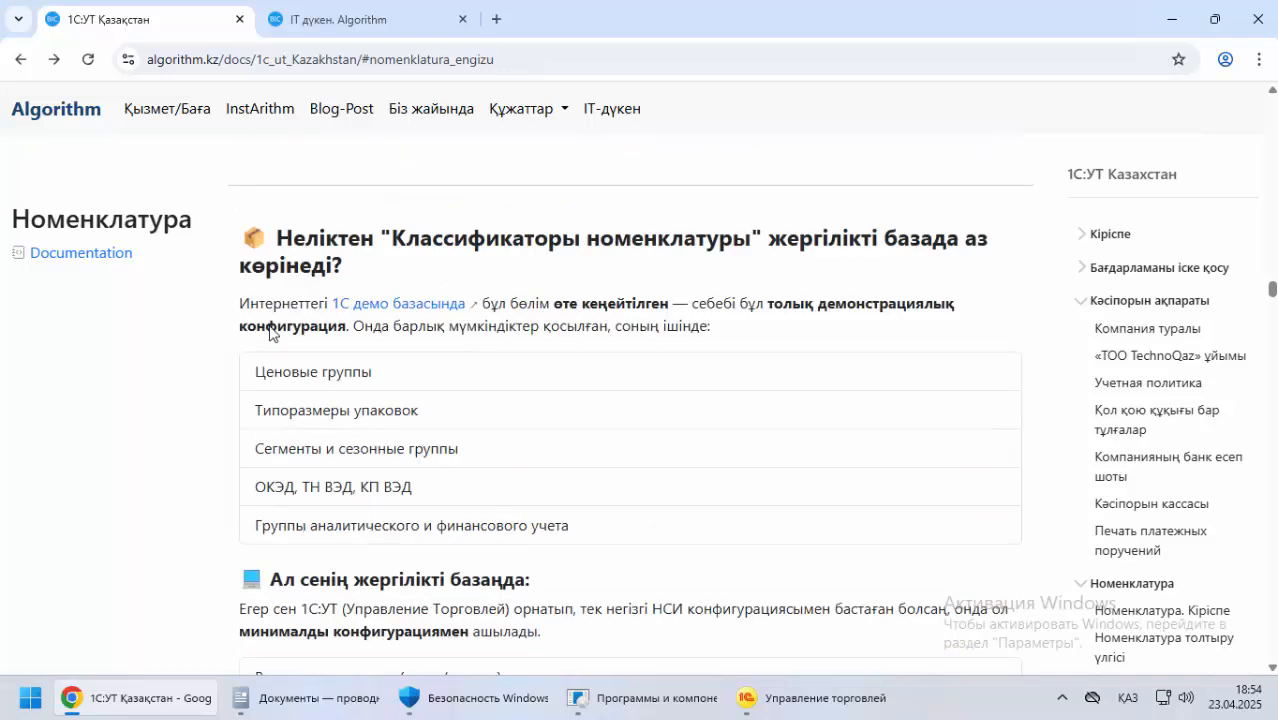
scroll(269, 330, "down", 1)
scroll(269, 326, "down", 3)
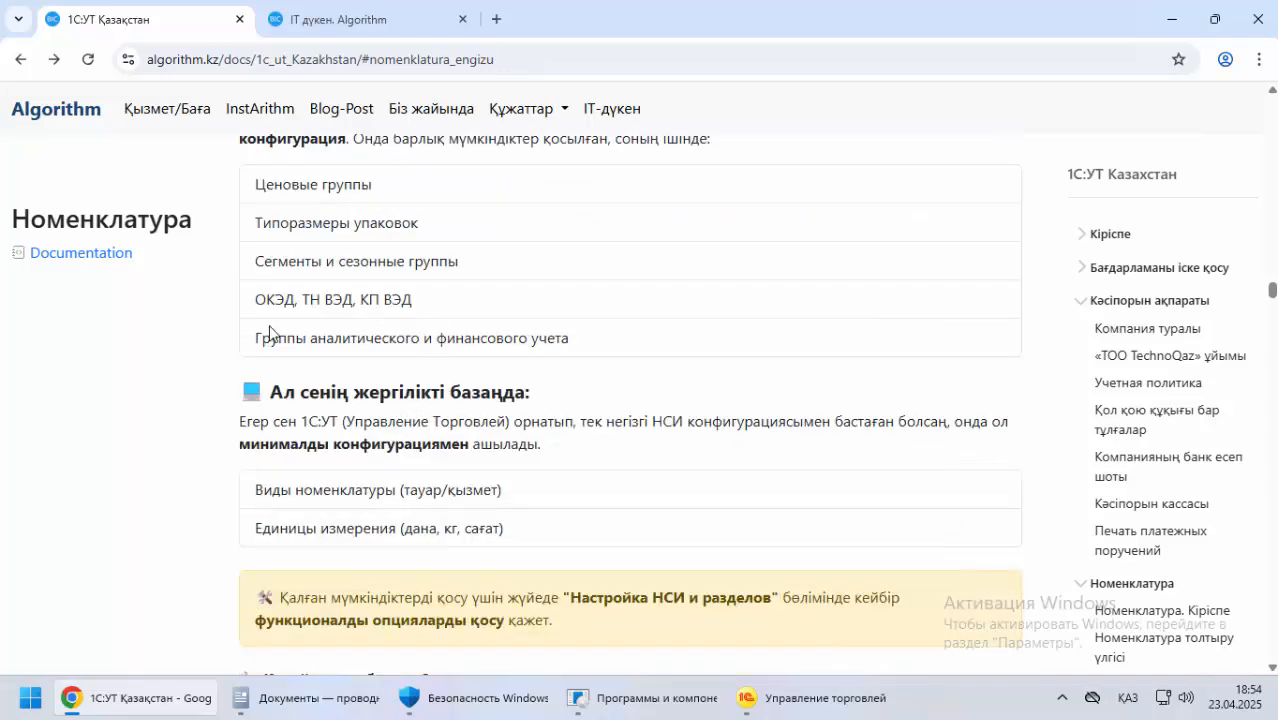
scroll(245, 320, "up", 5)
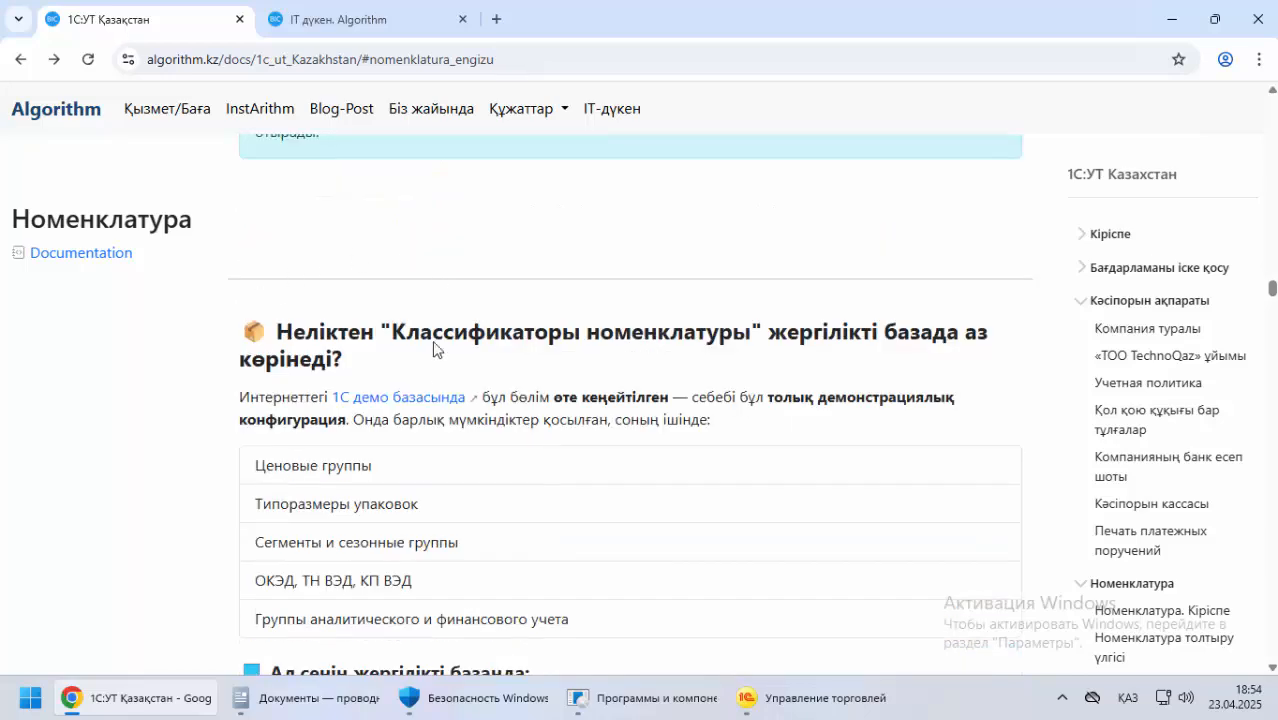
Try signing in to the linked online 1С demo base with the preselected administrator account, and close its tab
left_click(433, 400)
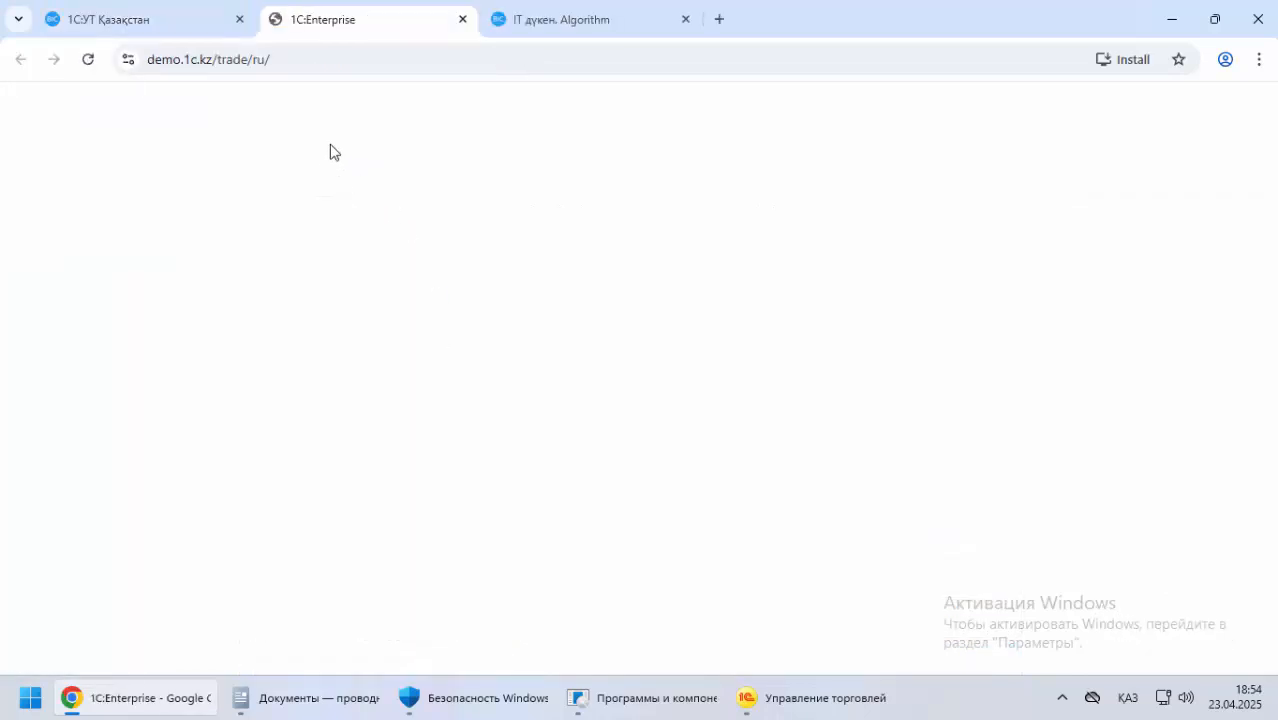
left_click(785, 694)
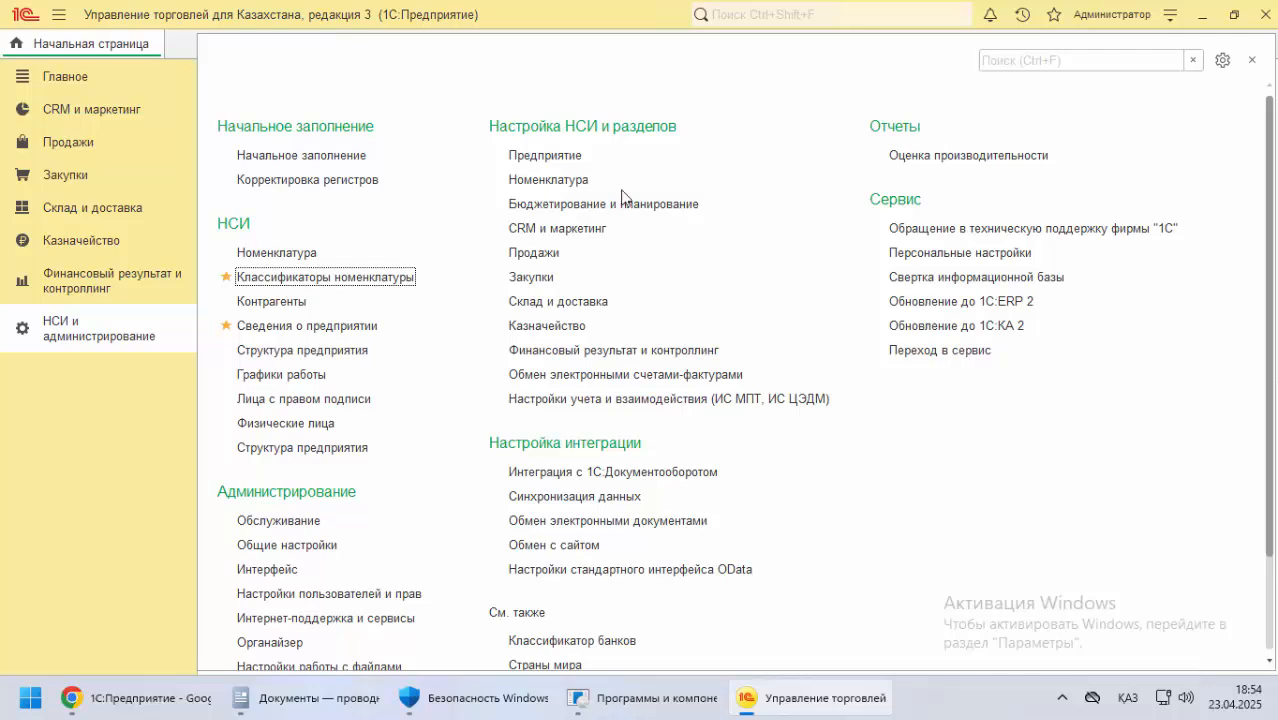
left_click(200, 697)
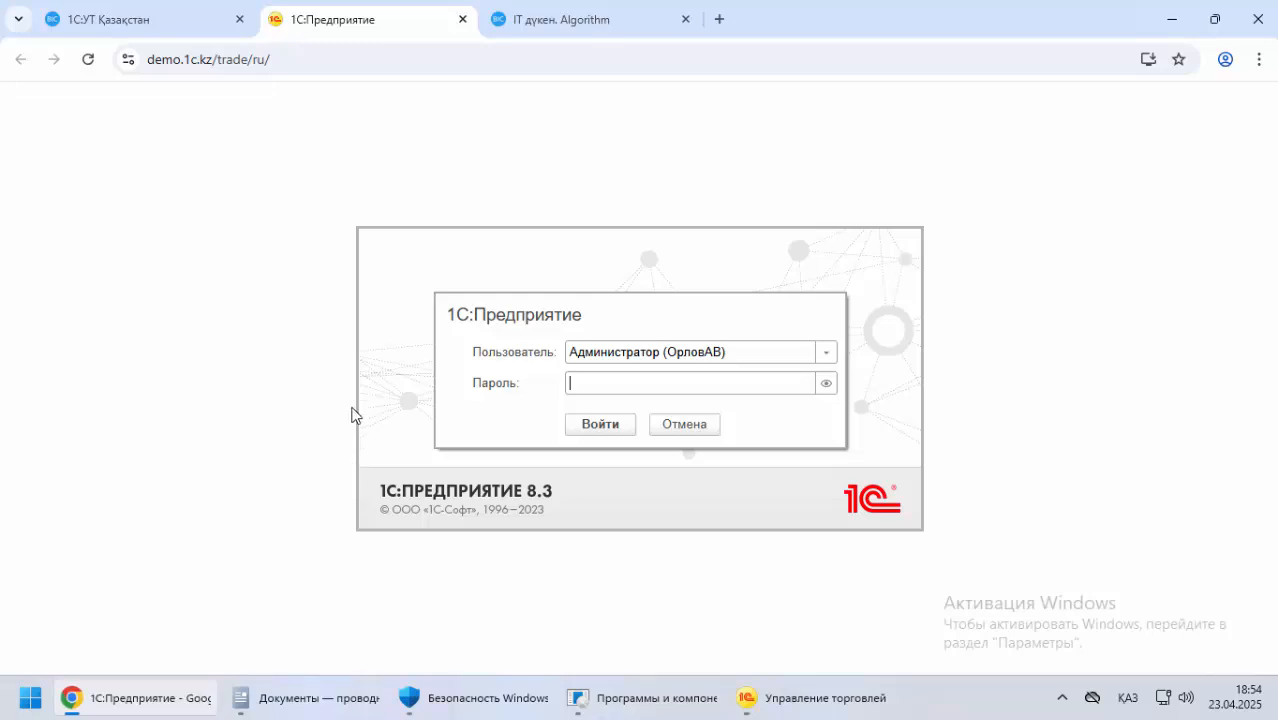
left_click(608, 423)
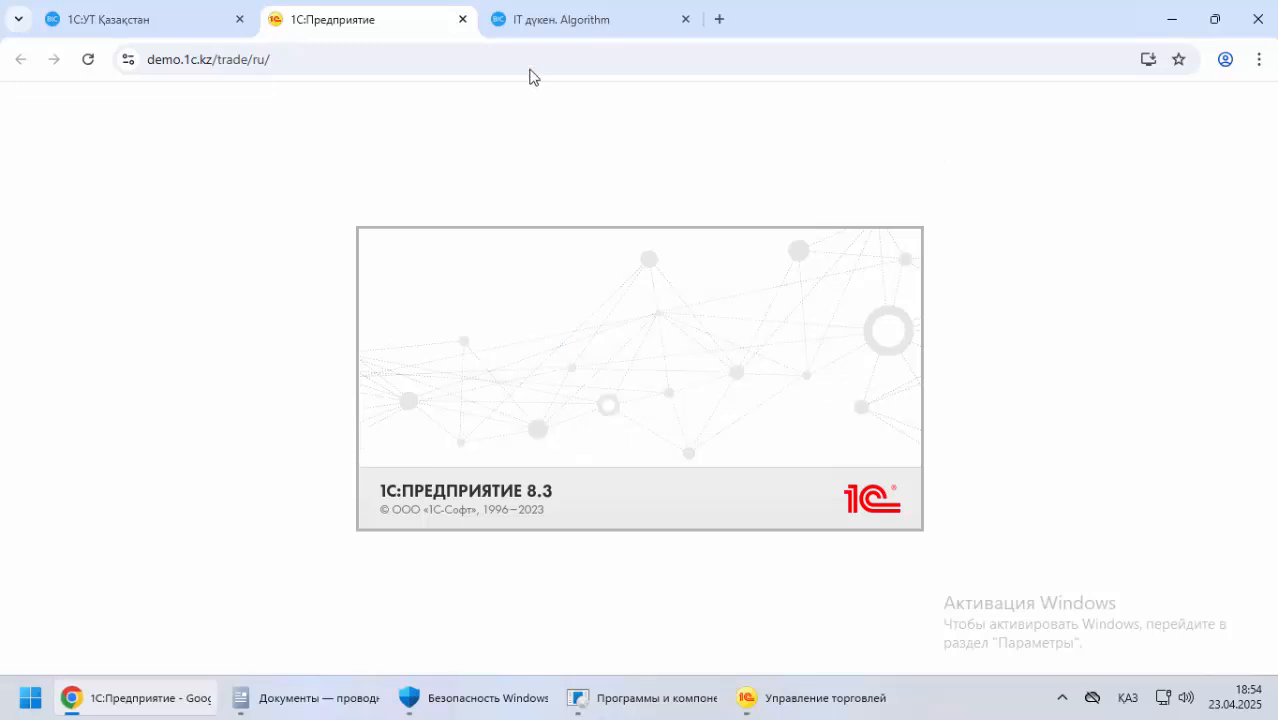
left_click(462, 19)
scroll(221, 390, "down", 5)
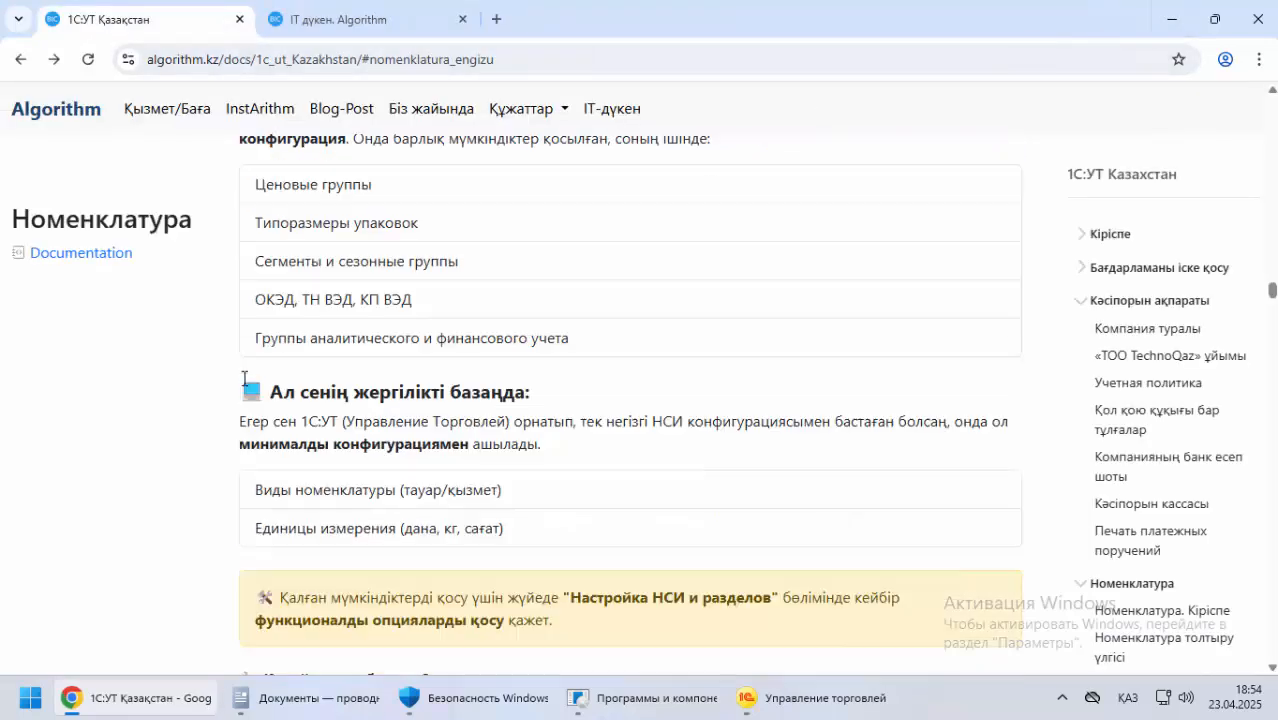
Read which Классификаторы номенклатуры a new company should add first and what to specify for each item type
scroll(221, 390, "down", 5)
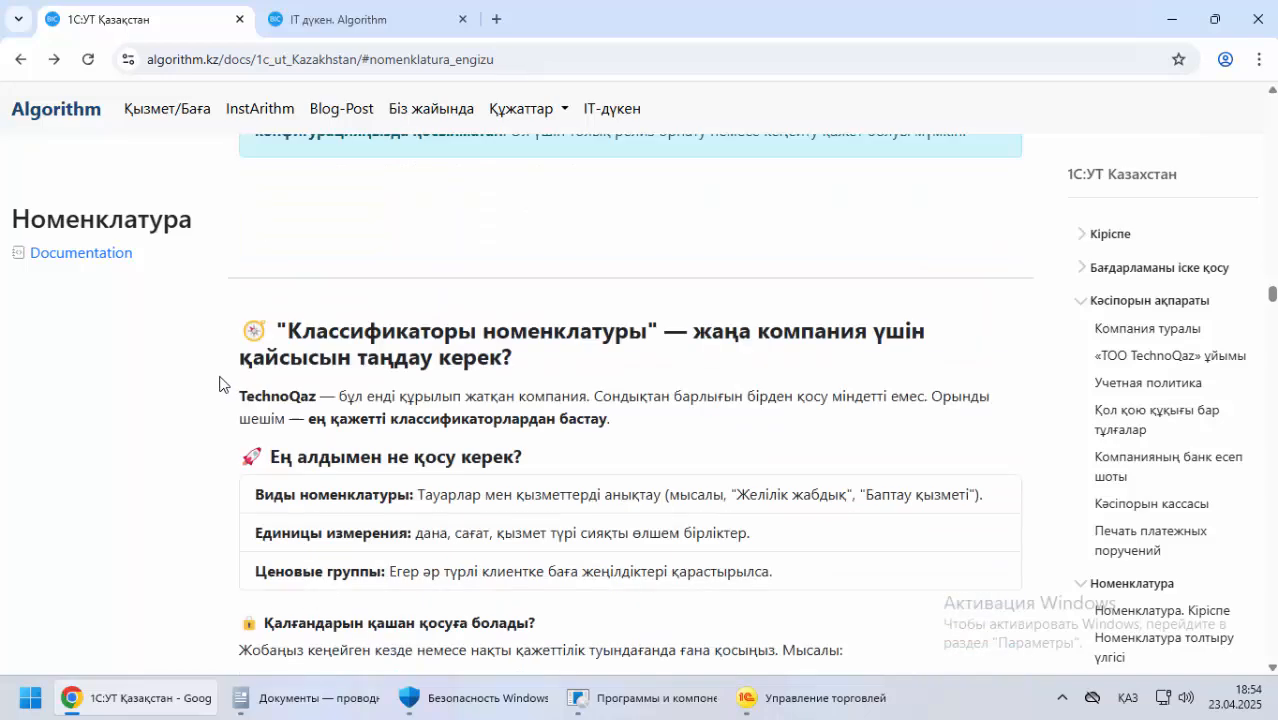
scroll(220, 384, "down", 2)
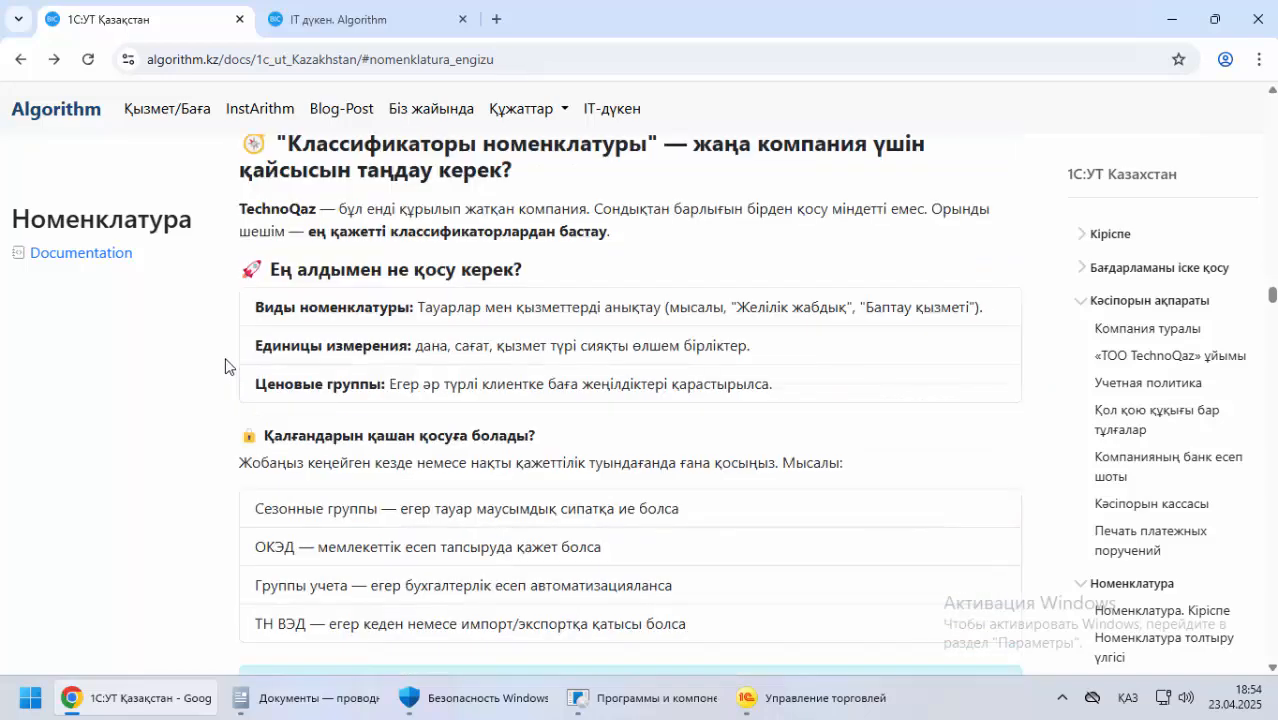
scroll(249, 400, "down", 5)
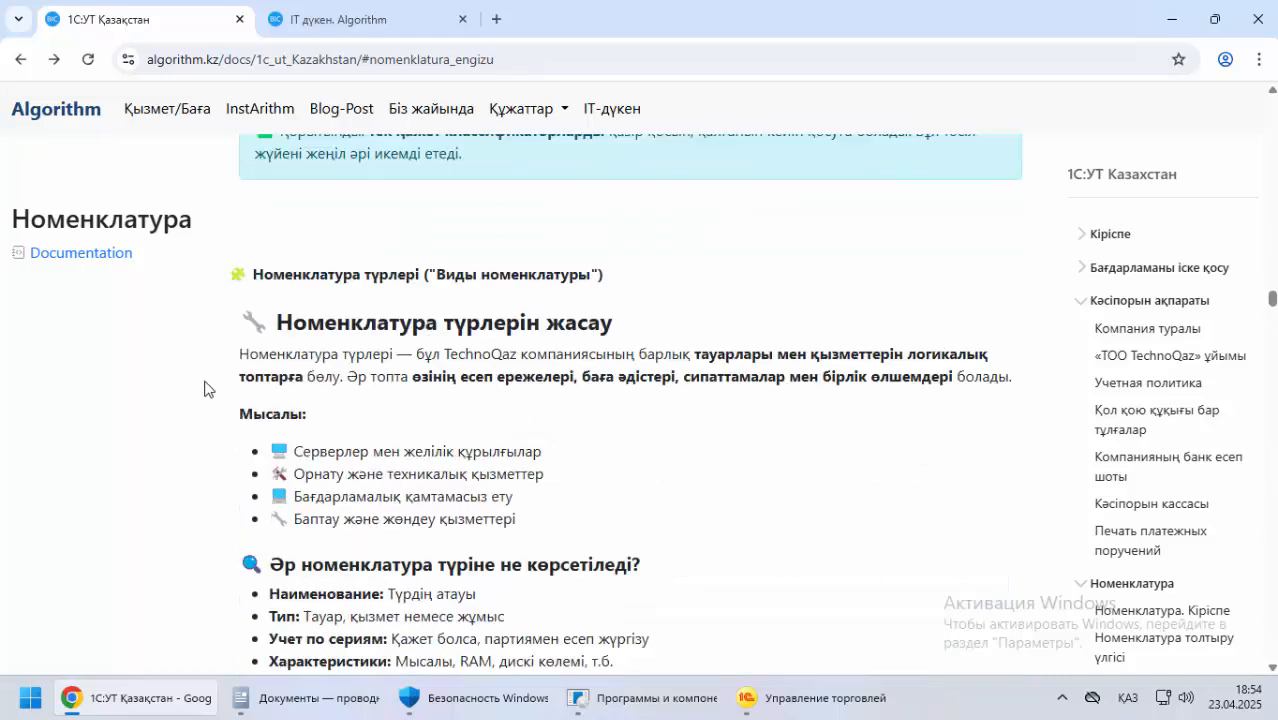
scroll(204, 388, "down", 2)
scroll(218, 377, "up", 1)
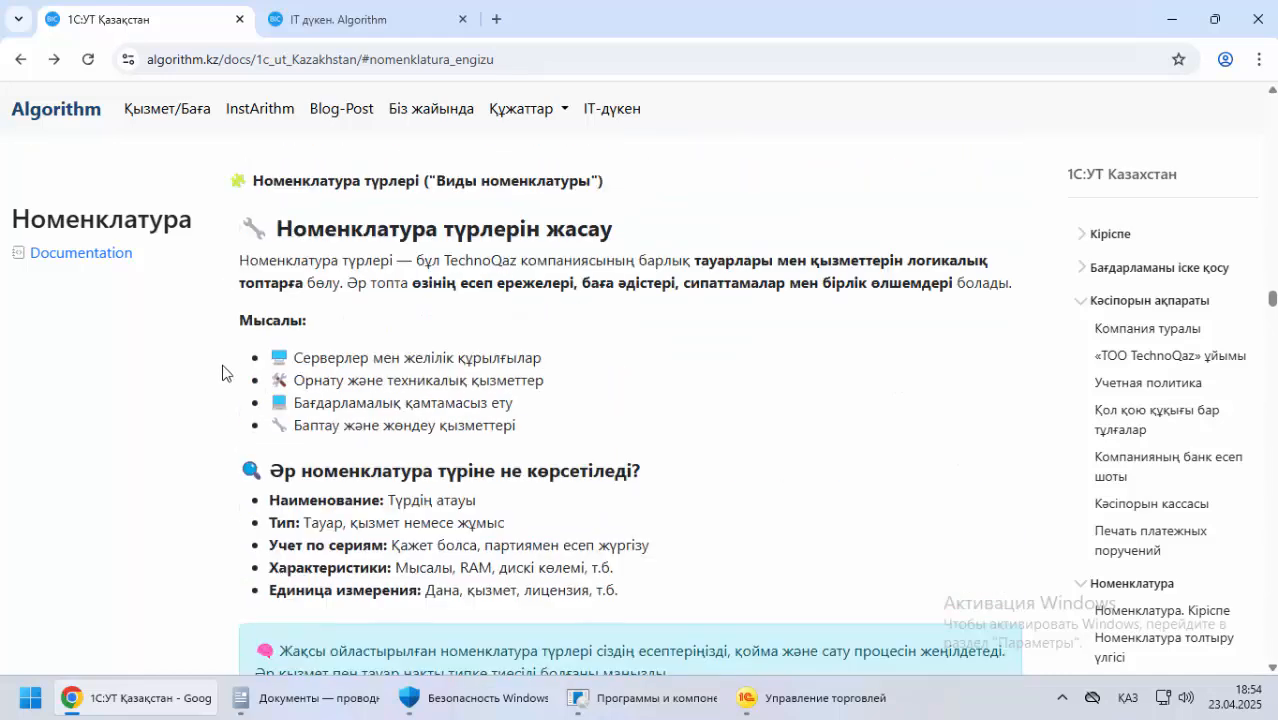
scroll(240, 420, "down", 5)
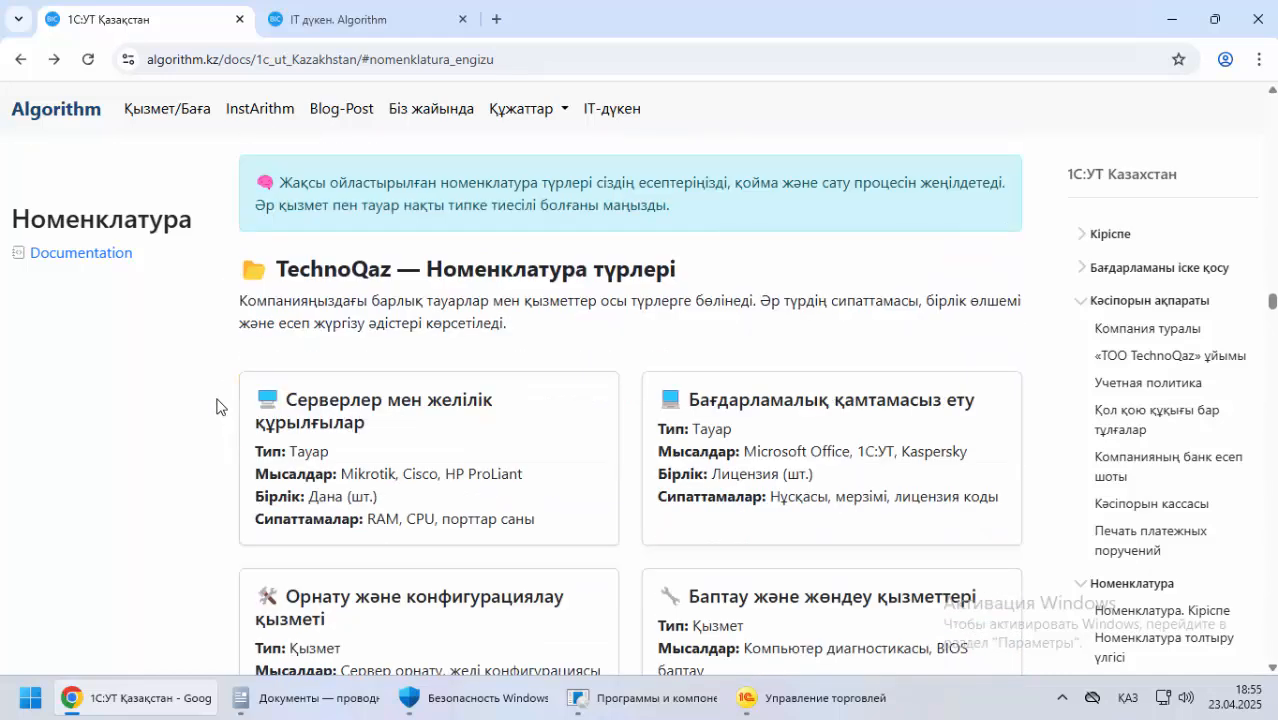
Examine the TechnoQaz item types and the documentation sections on Единицы измерения and Виды номенклатуры
left_click_drag(310, 267, 706, 287)
left_click(307, 308)
left_click_drag(304, 307, 765, 308)
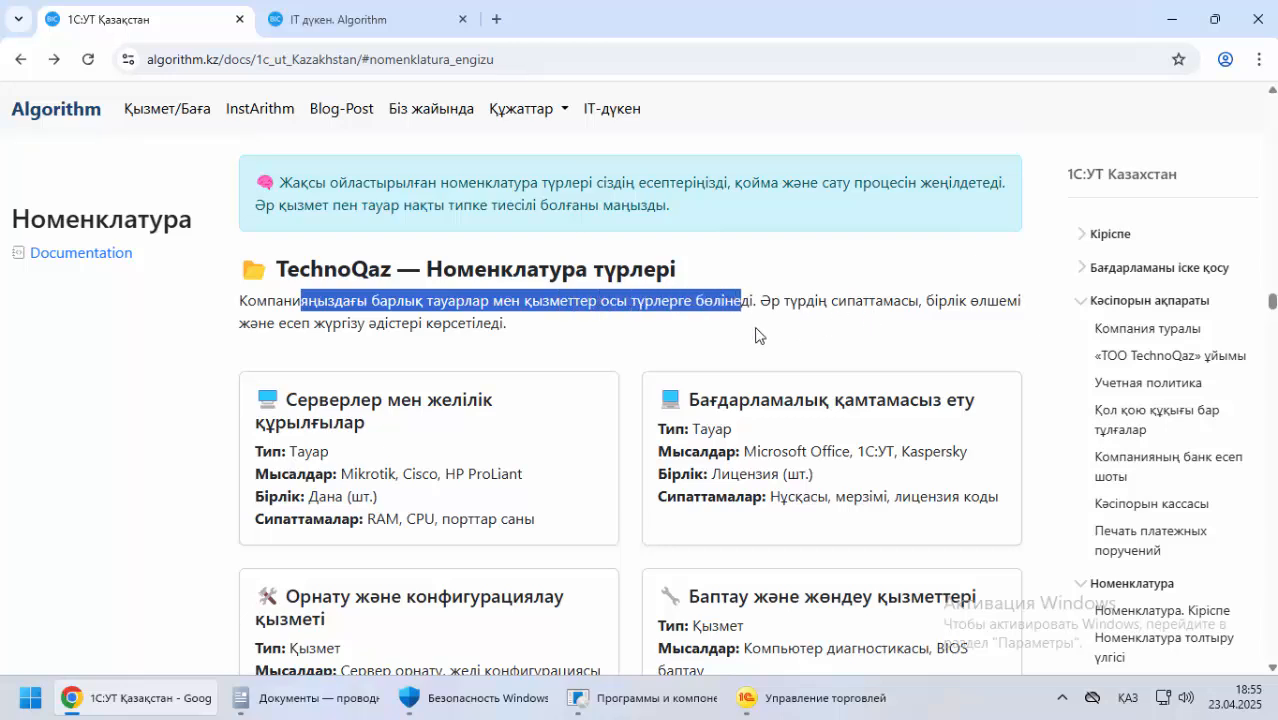
scroll(279, 398, "down", 1)
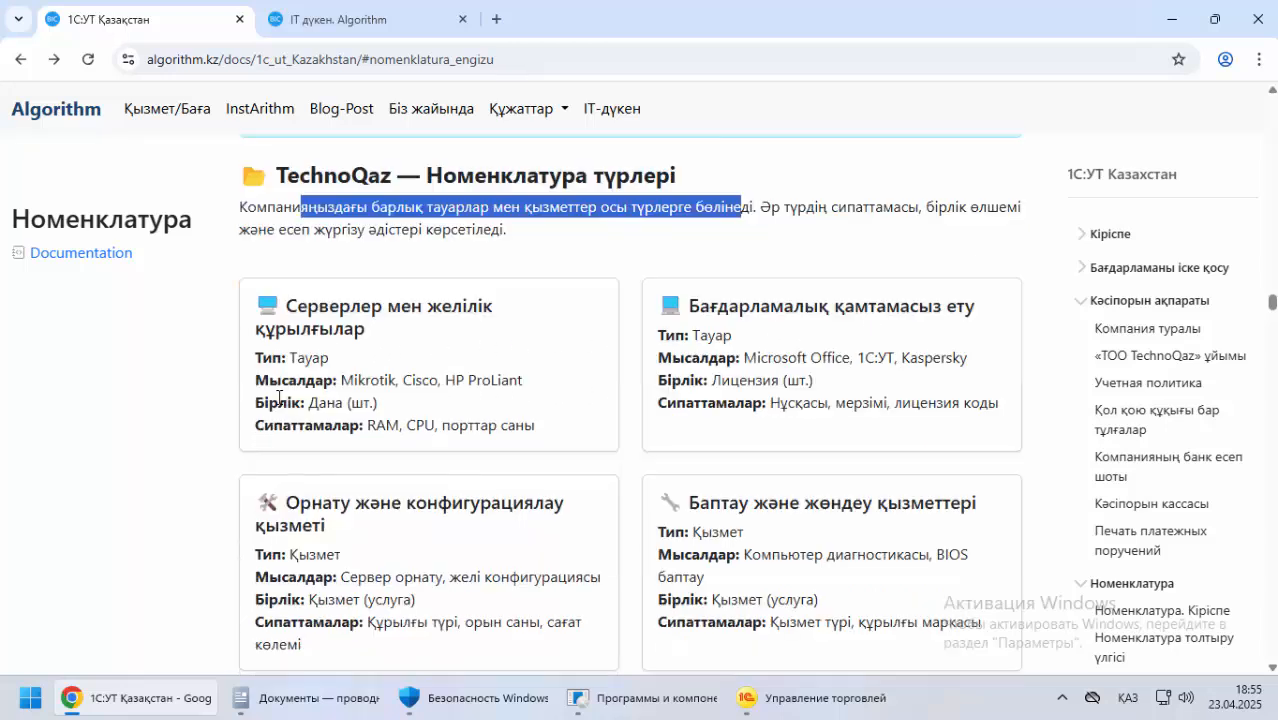
scroll(279, 398, "down", 6)
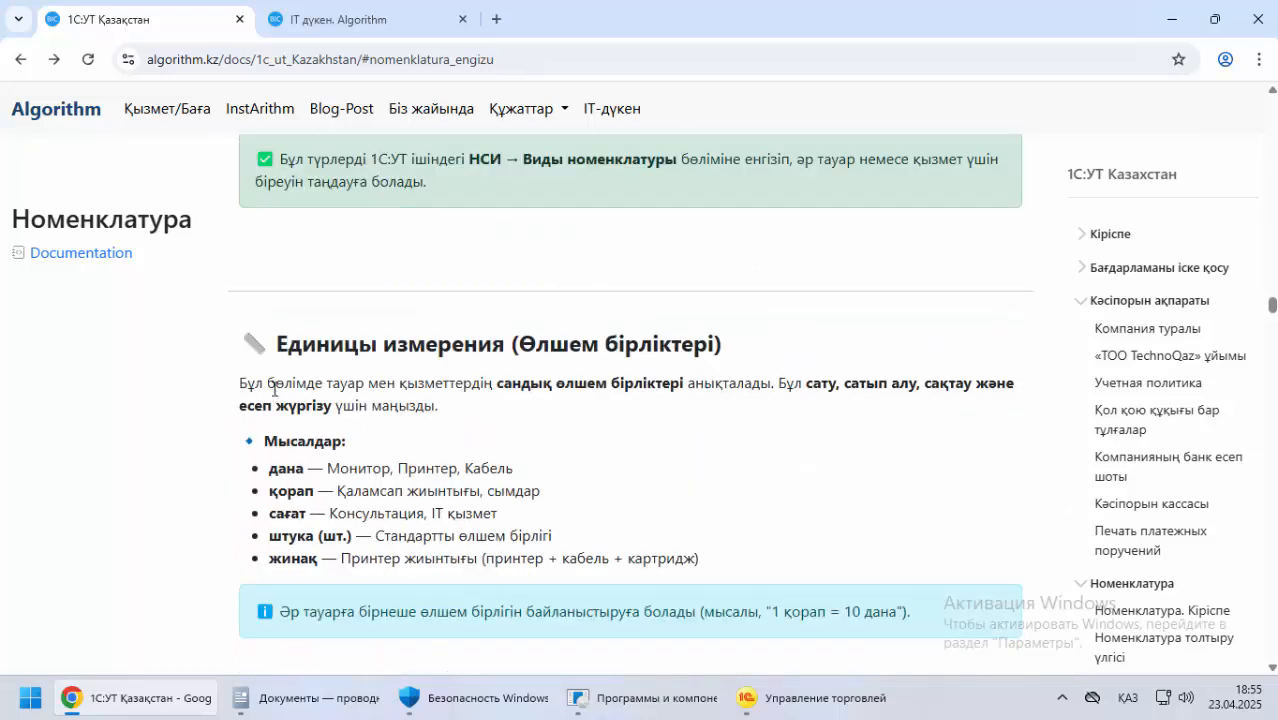
scroll(274, 389, "down", 1)
scroll(274, 389, "down", 5)
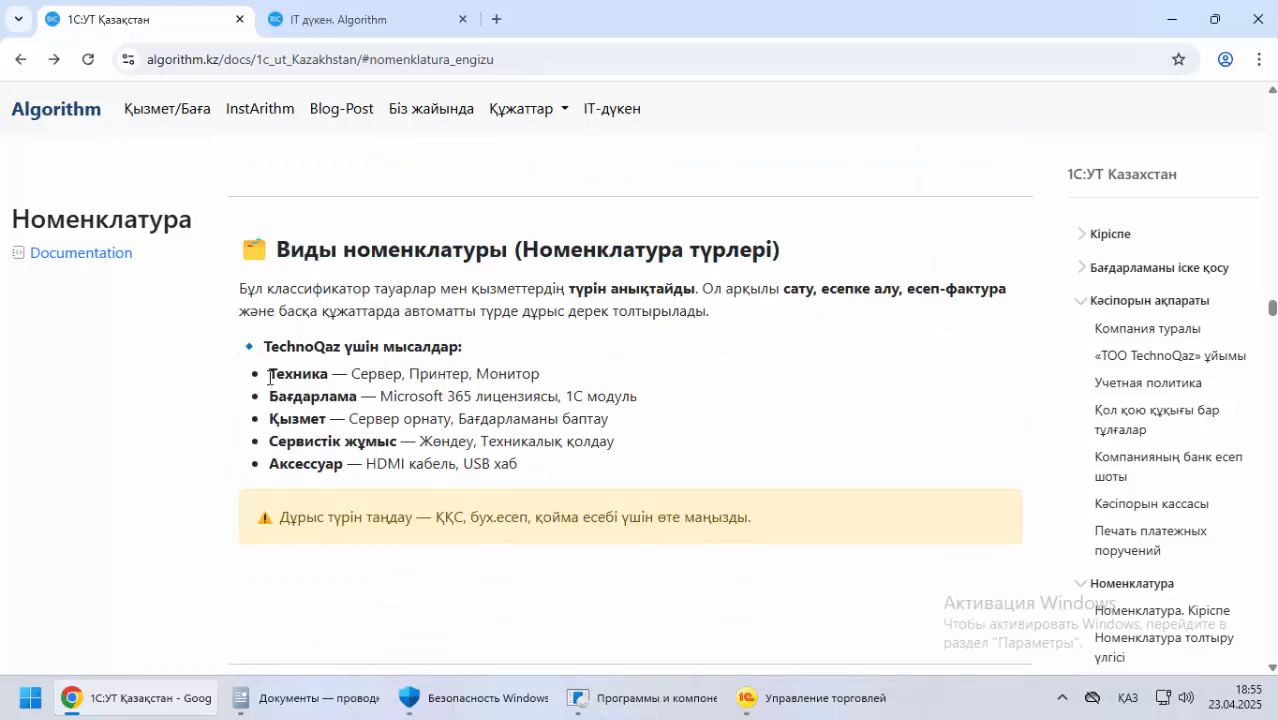
scroll(269, 377, "down", 5)
scroll(262, 375, "up", 1)
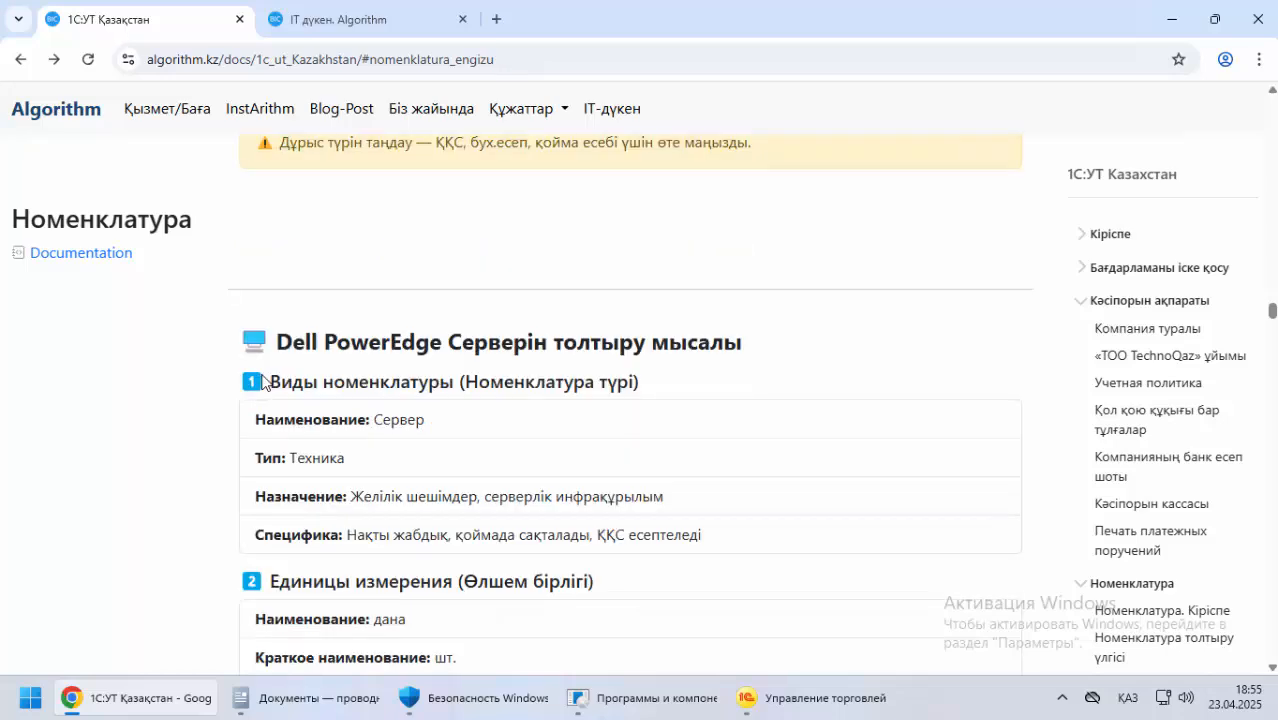
Review the filling examples for the Dell PowerEdge server, Aruba Wi-Fi router and Cisco switch, plus the service registration section
scroll(265, 382, "down", 1)
scroll(262, 375, "down", 5)
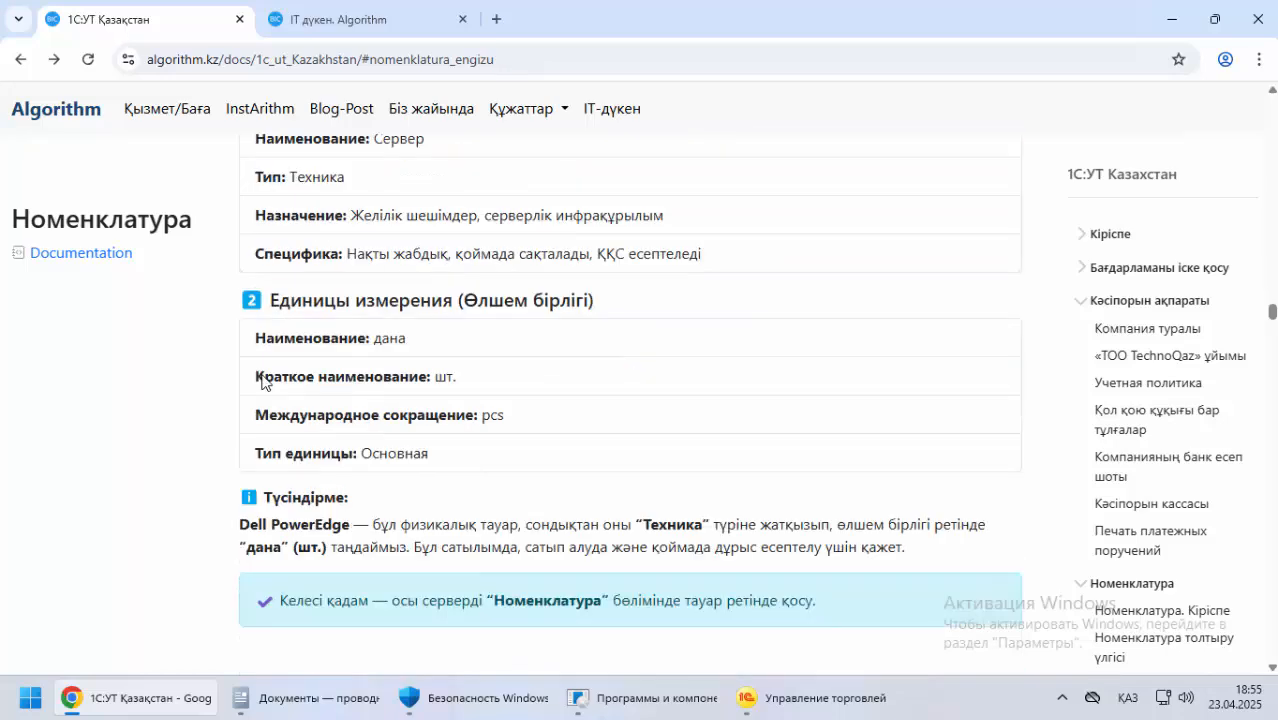
scroll(263, 377, "down", 1)
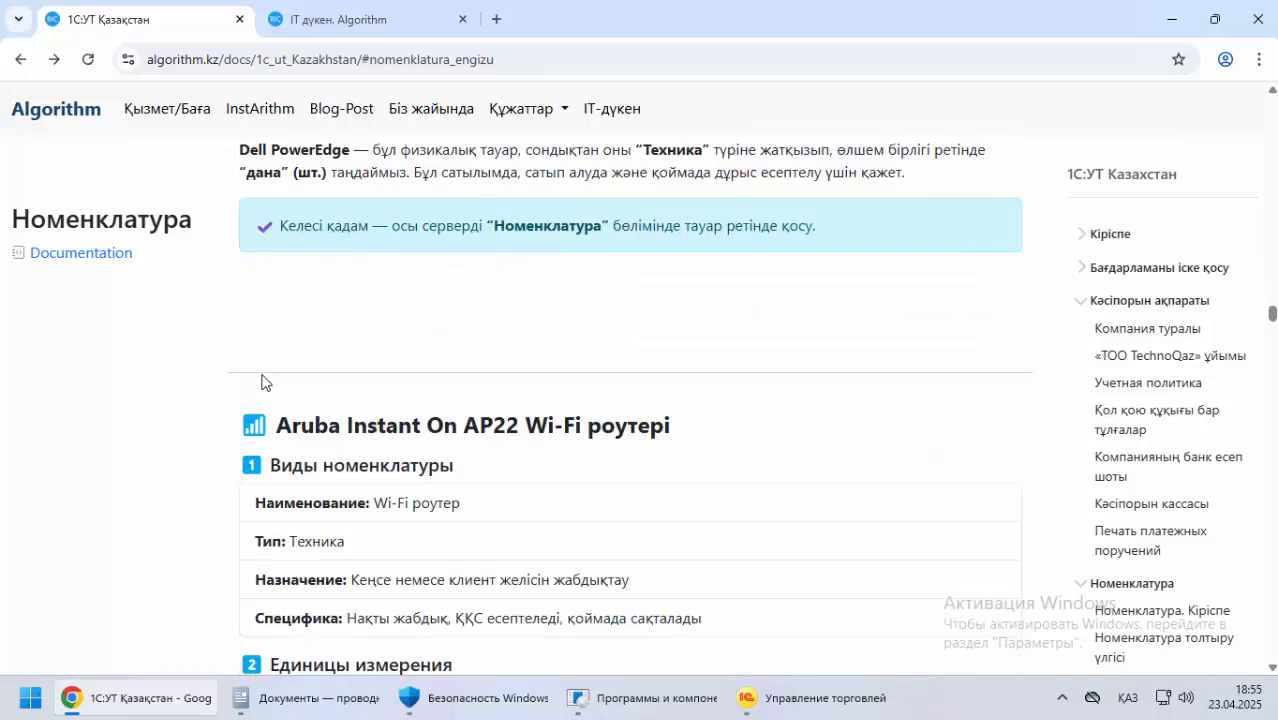
scroll(262, 378, "down", 7)
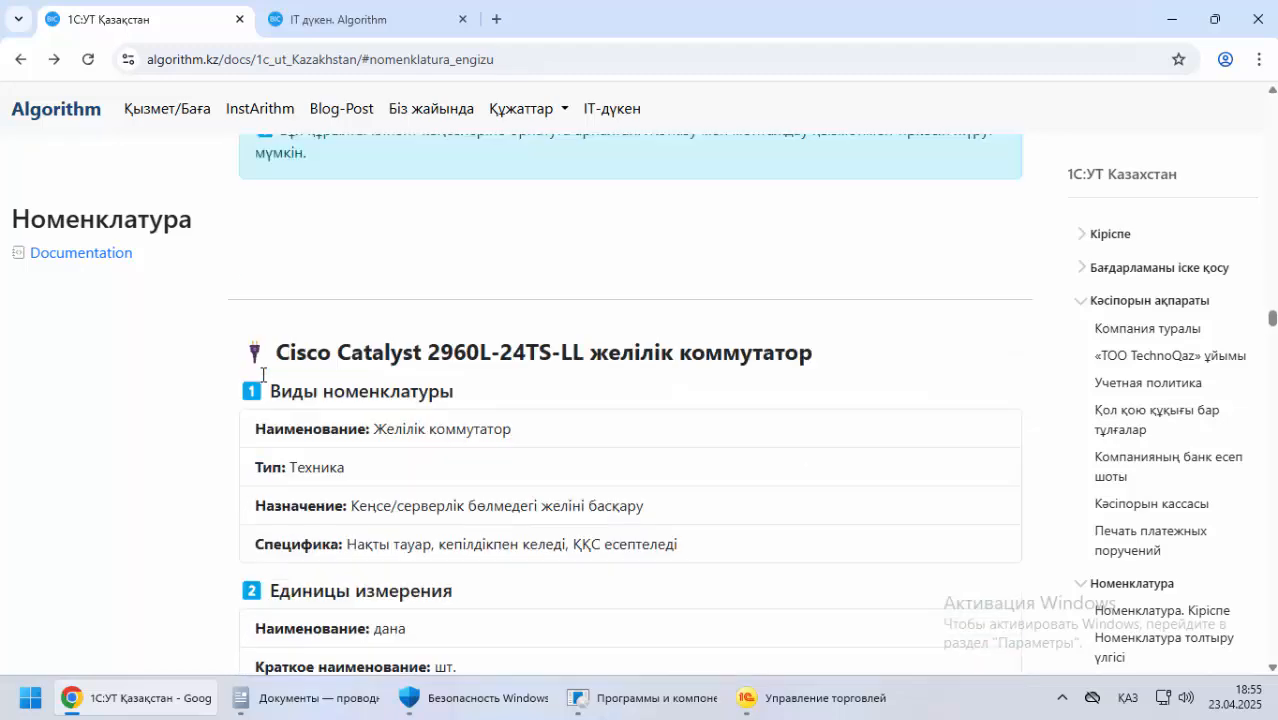
scroll(262, 375, "down", 8)
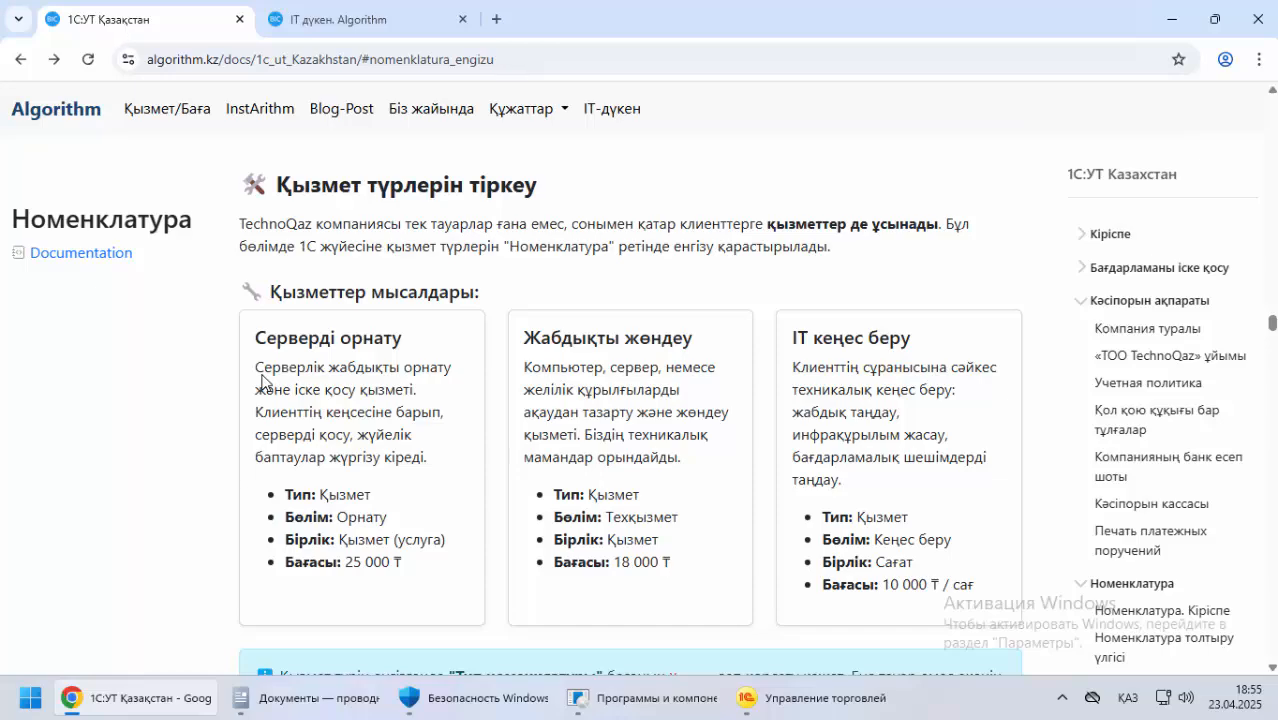
scroll(263, 378, "down", 3)
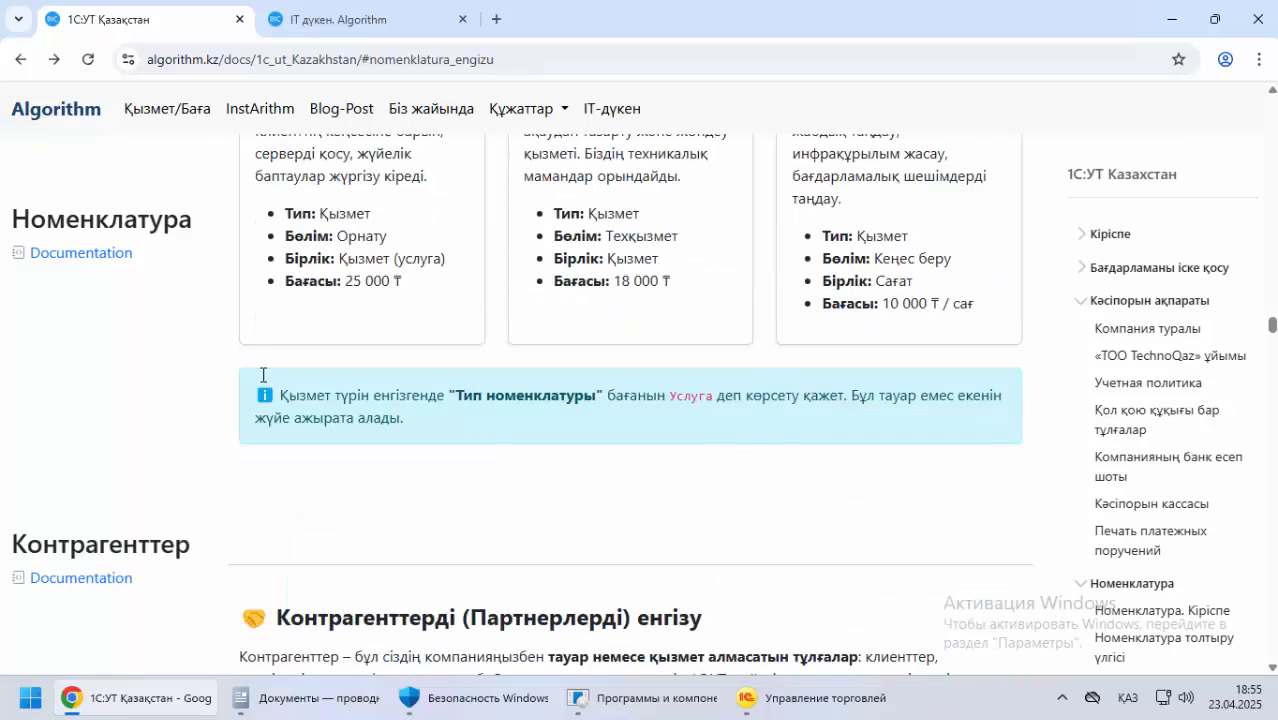
scroll(262, 375, "up", 15)
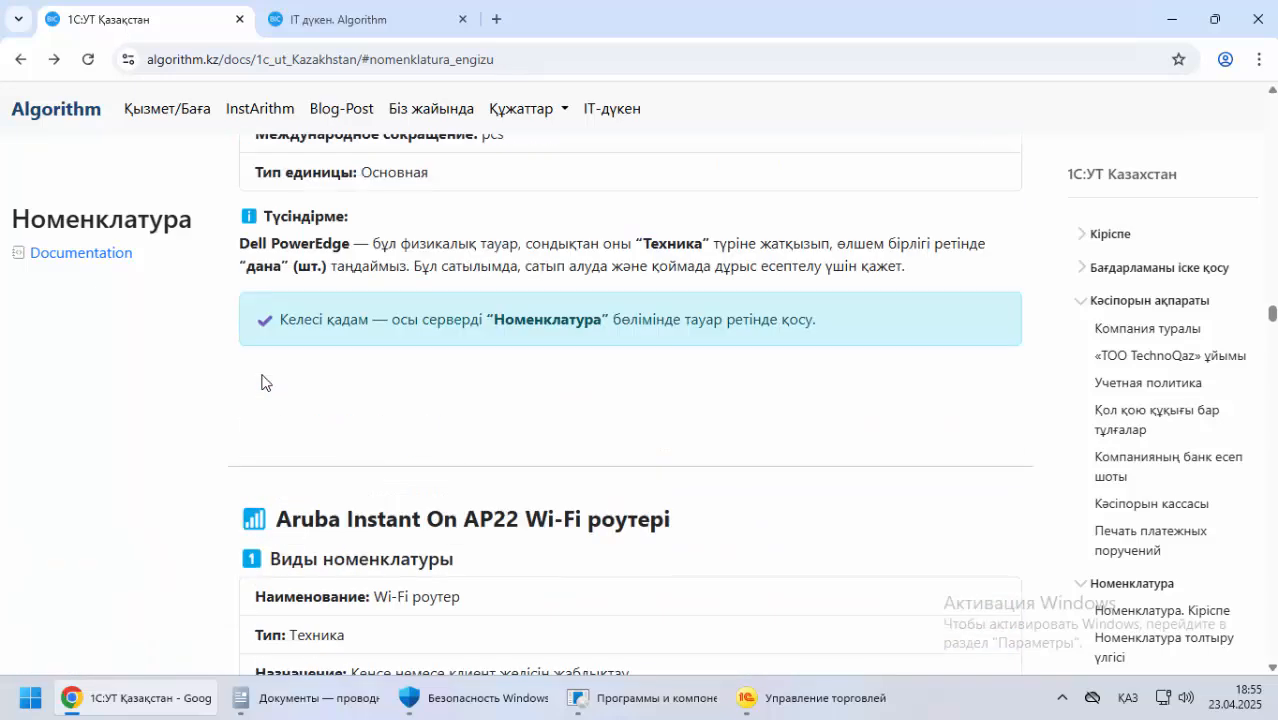
scroll(262, 378, "up", 14)
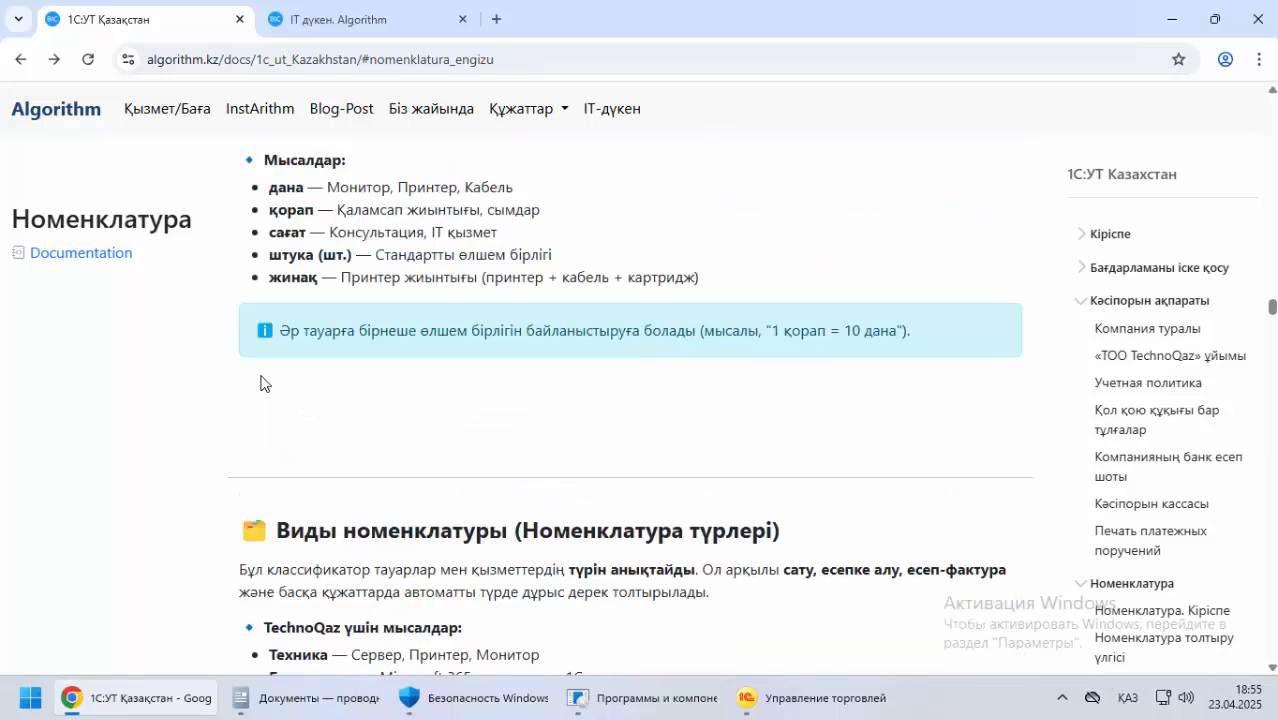
scroll(261, 383, "down", 6)
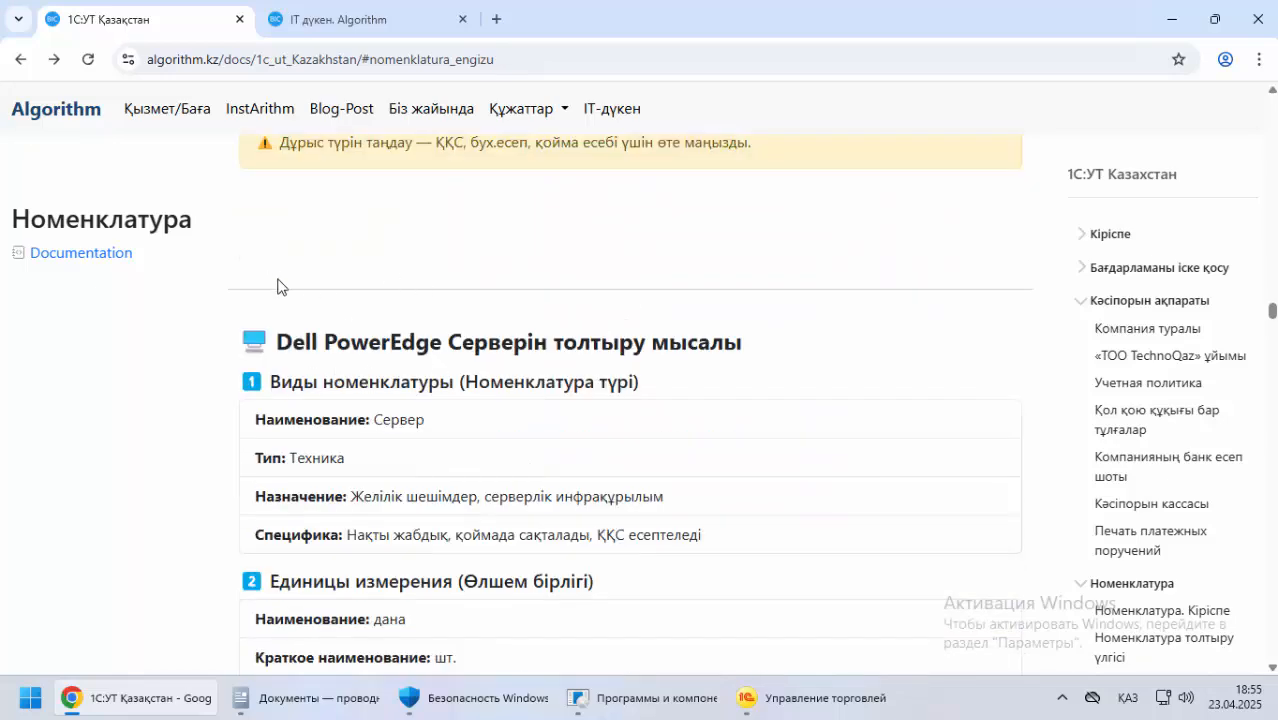
scroll(277, 285, "up", 2)
Switch to 1С, check the existing Виды номенклатуры under Классификаторы номенклатуры, and close both pages
left_click(790, 692)
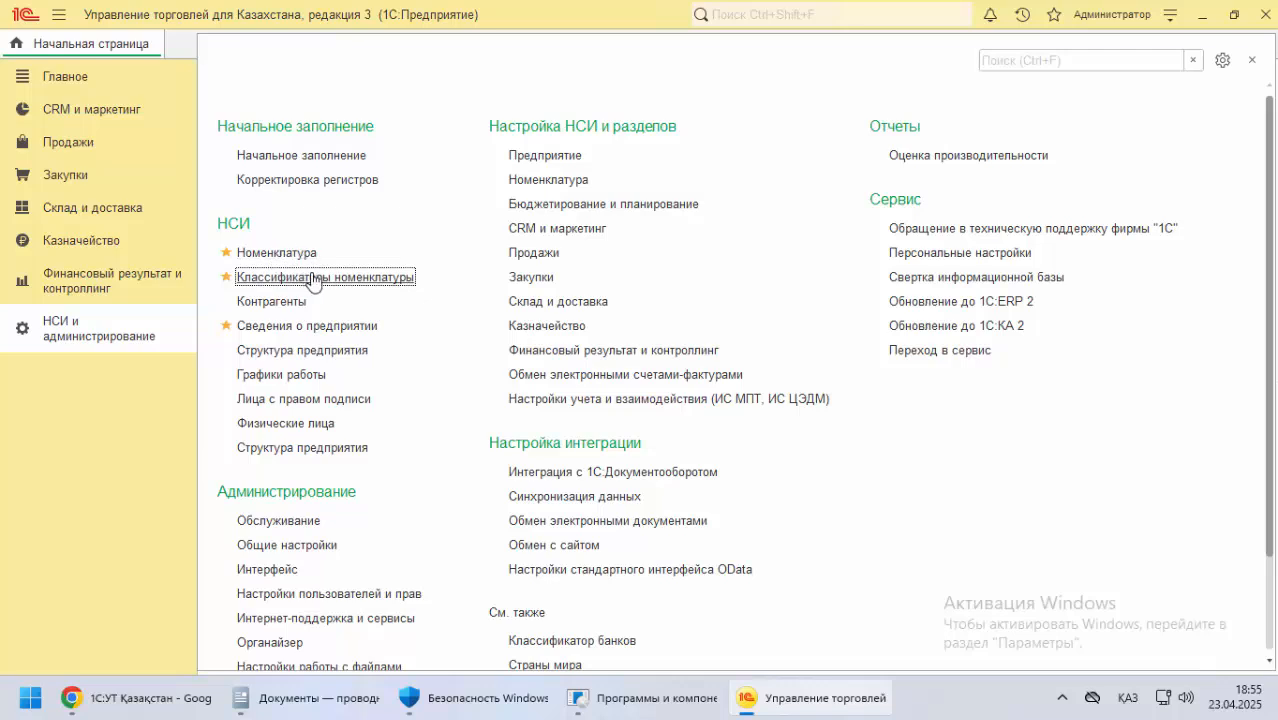
left_click(312, 278)
left_click(288, 155)
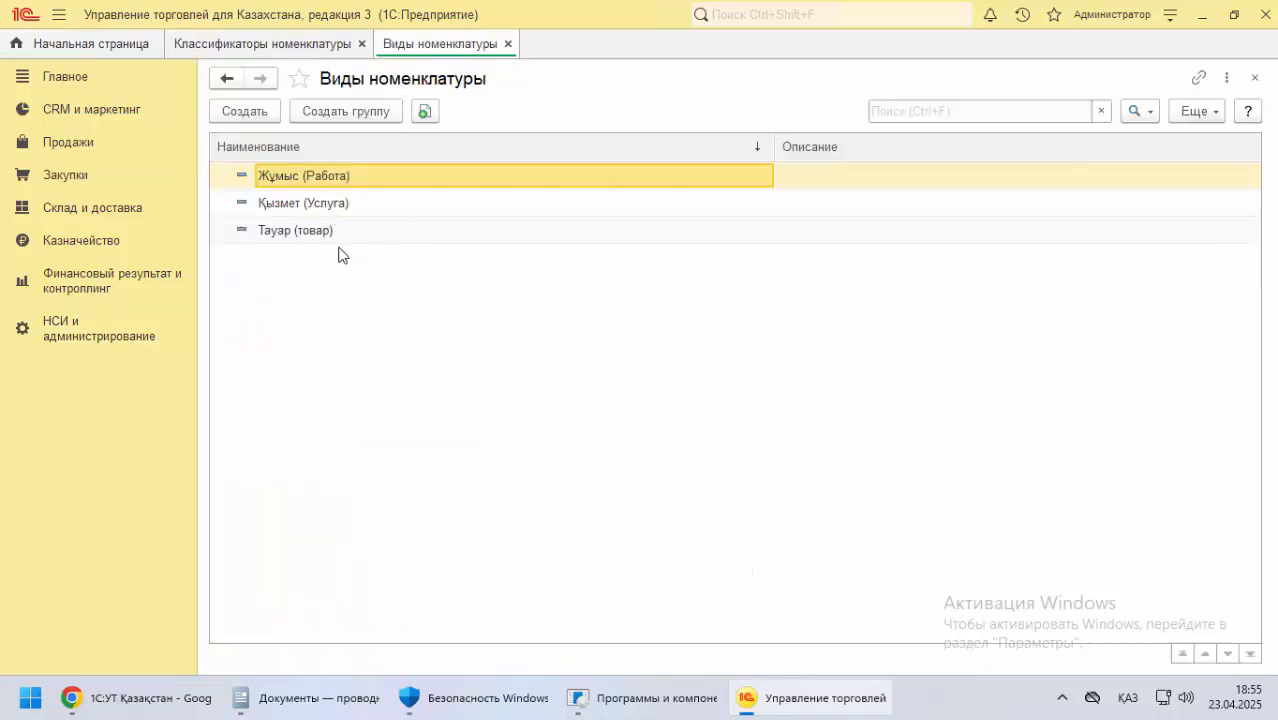
left_click(508, 44)
left_click(362, 44)
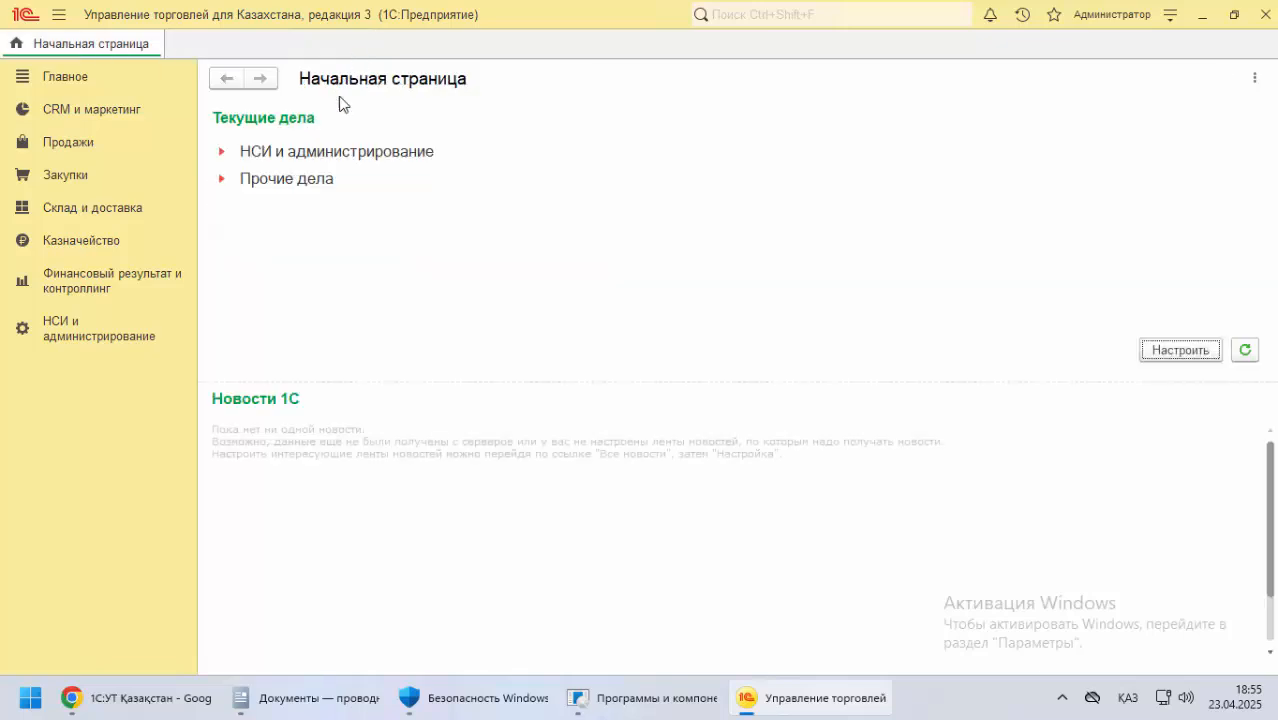
Open Номенклатура from НСИ и администрирование and start a new item of the type Тауар (товар)
left_click(77, 334)
left_click(298, 255)
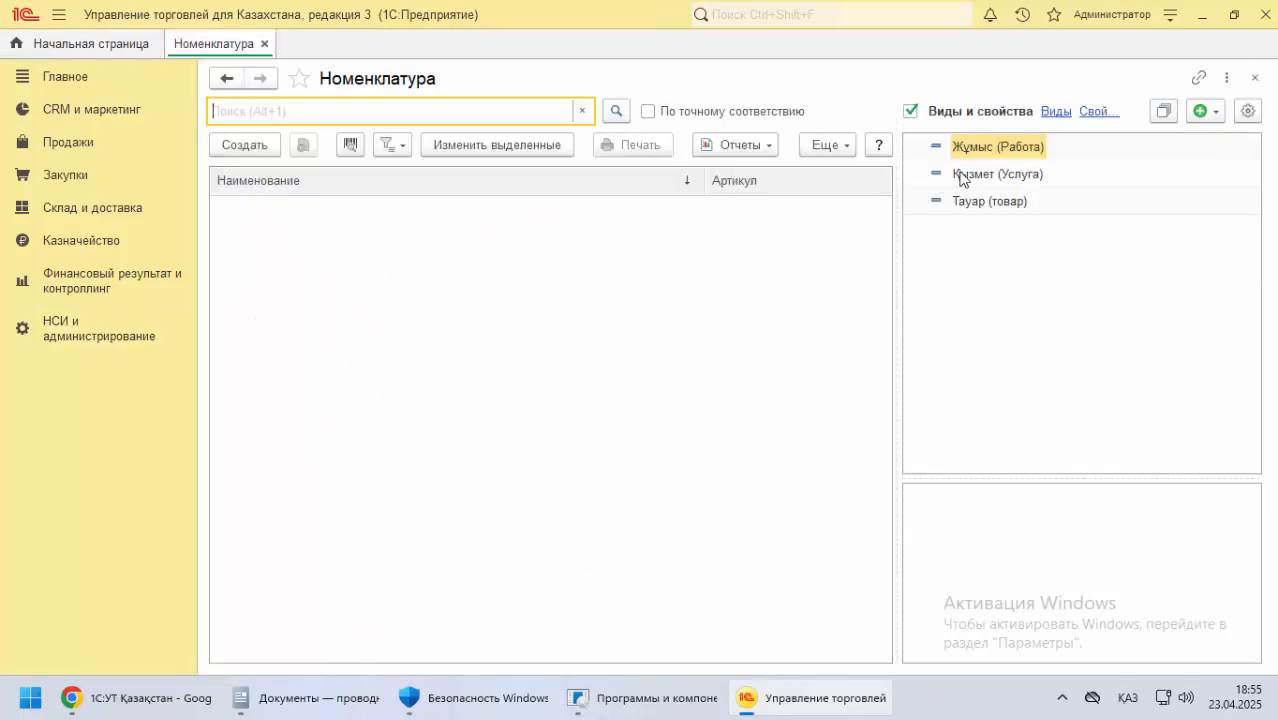
left_click(975, 205)
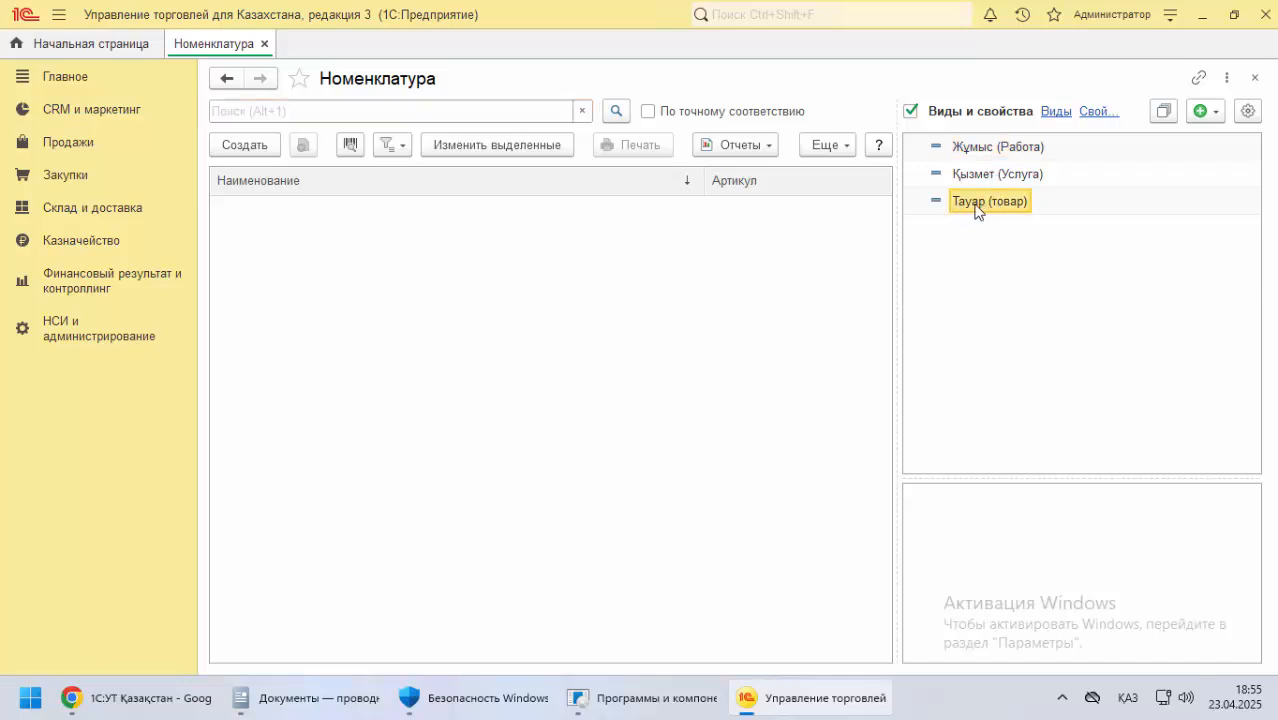
left_click(257, 148)
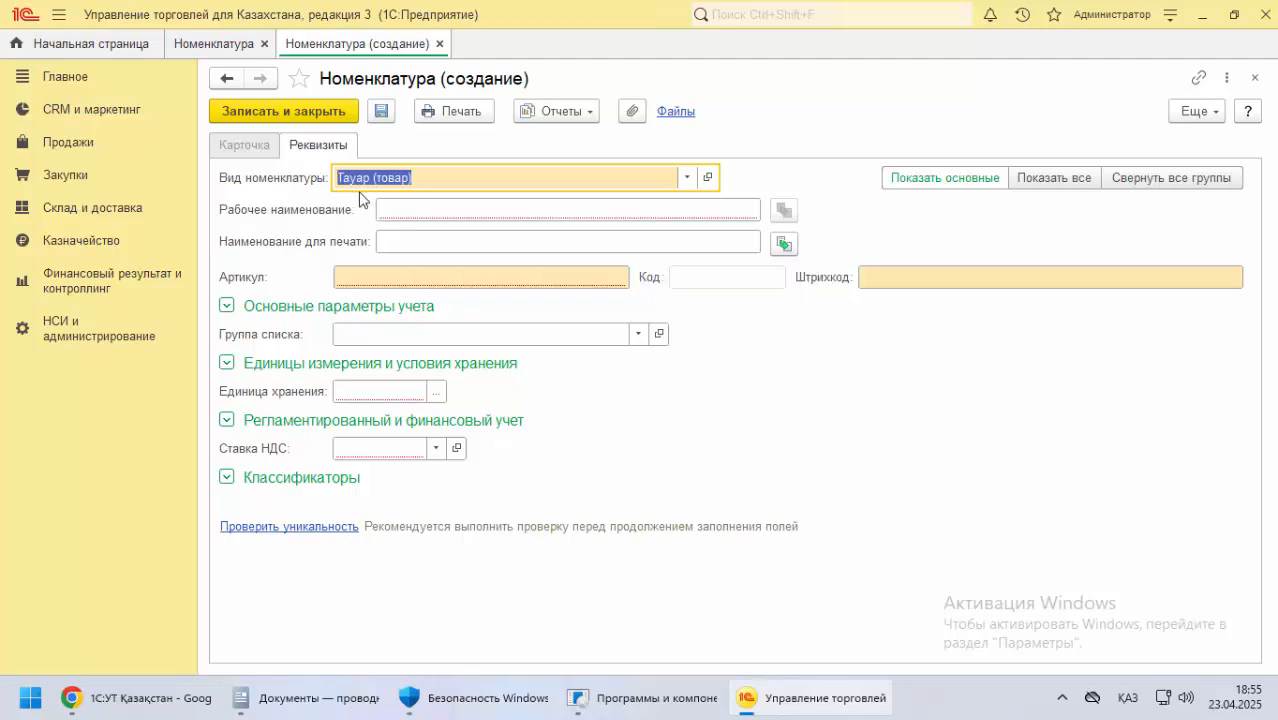
left_click(389, 209)
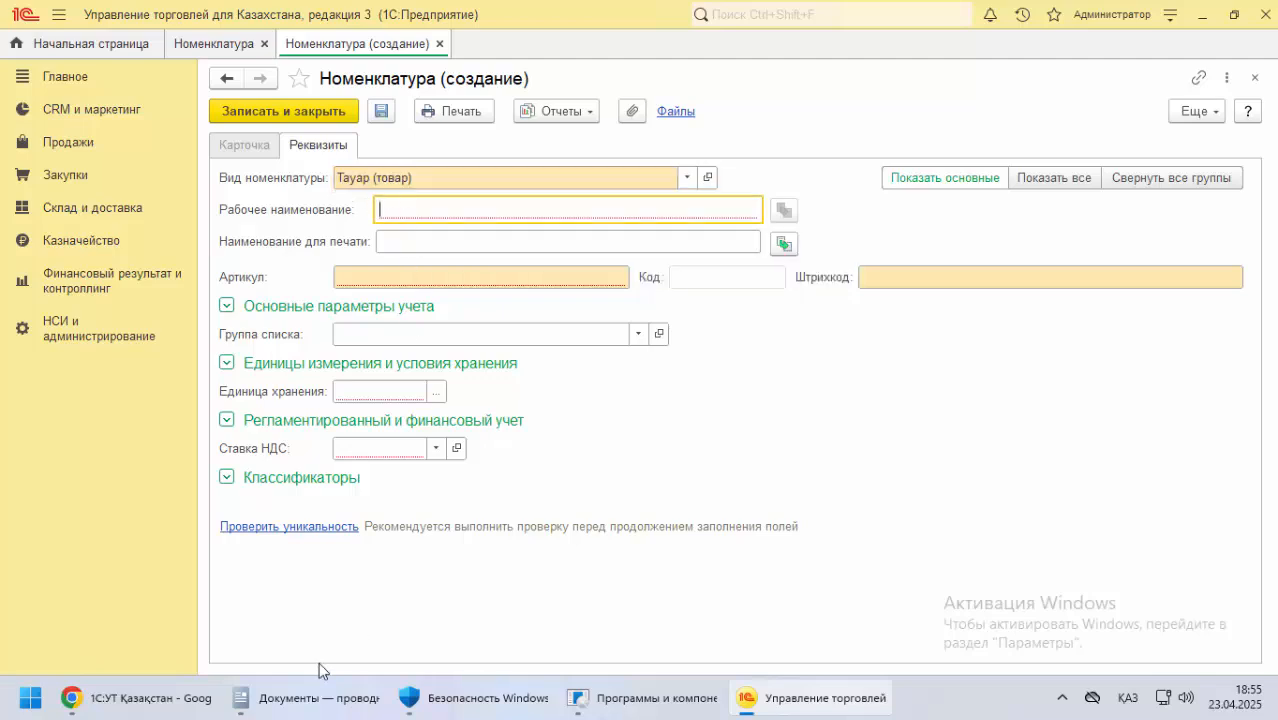
Return to Chrome, review the Dell PowerEdge server filling example, and bring up the IT-дүкен store page
left_click(149, 693)
scroll(329, 397, "down", 2)
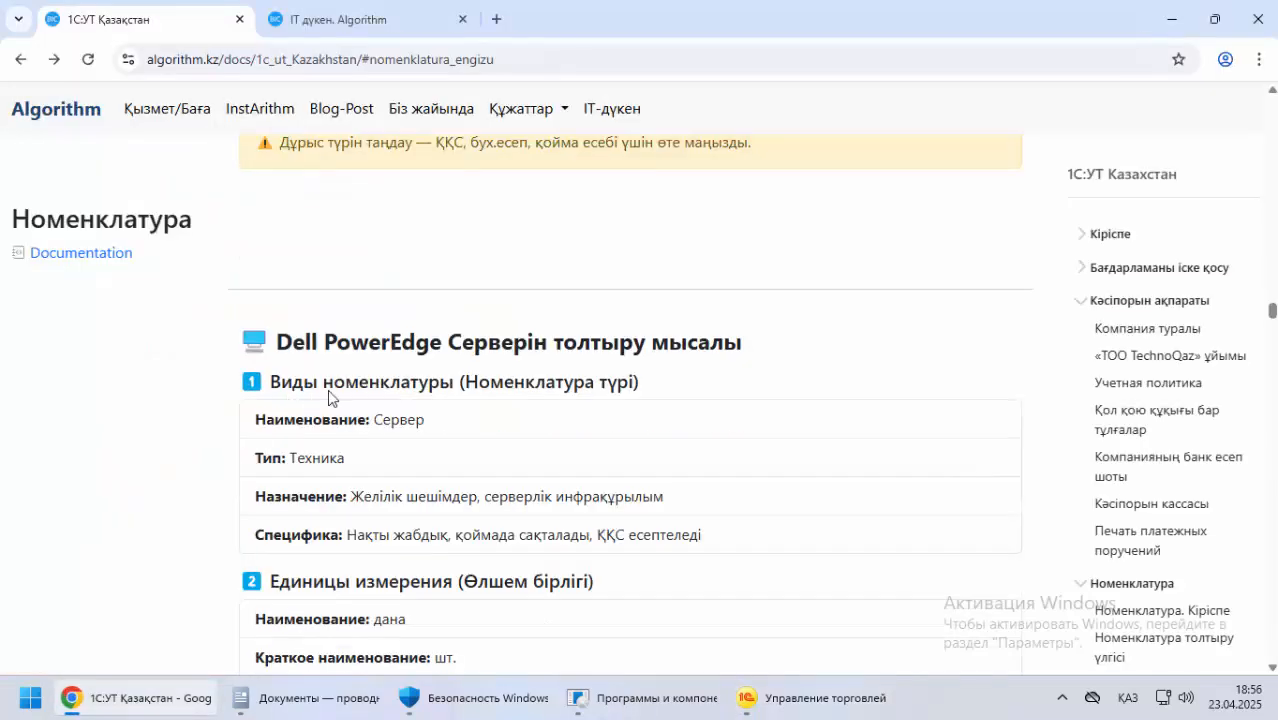
scroll(511, 352, "down", 2)
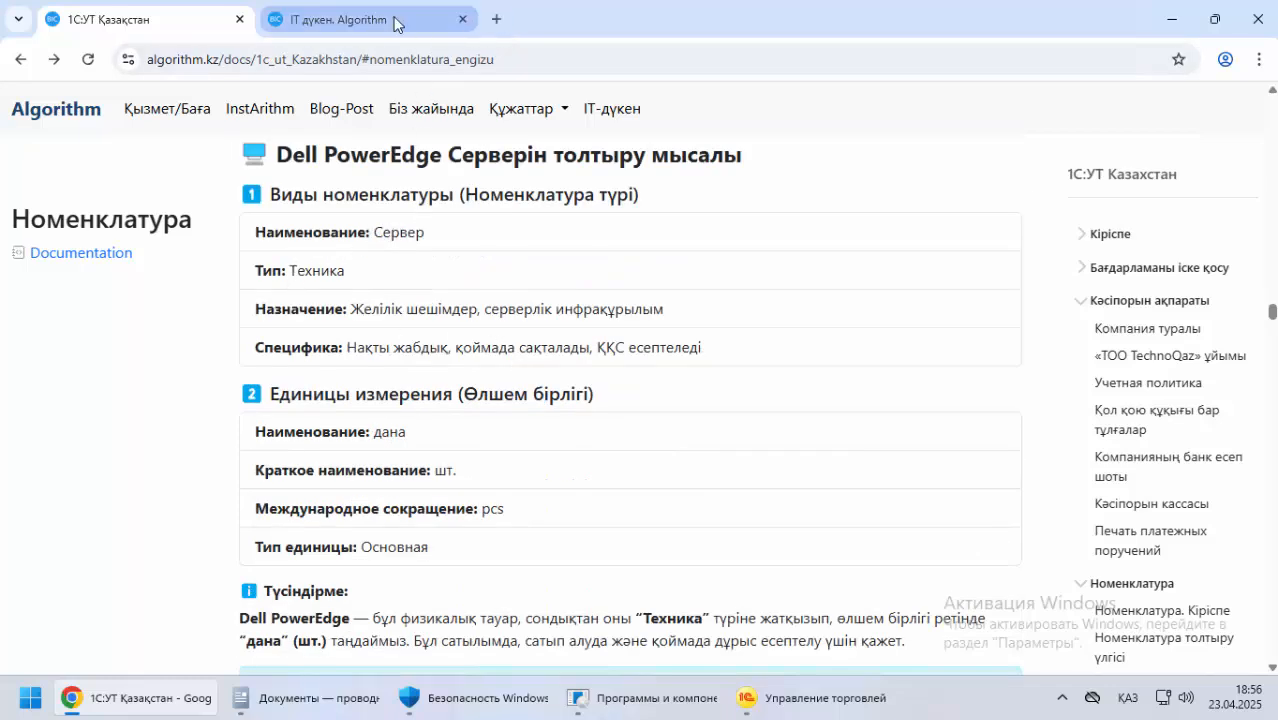
left_click(340, 19)
scroll(823, 332, "down", 2)
scroll(823, 332, "up", 5)
left_click(229, 108)
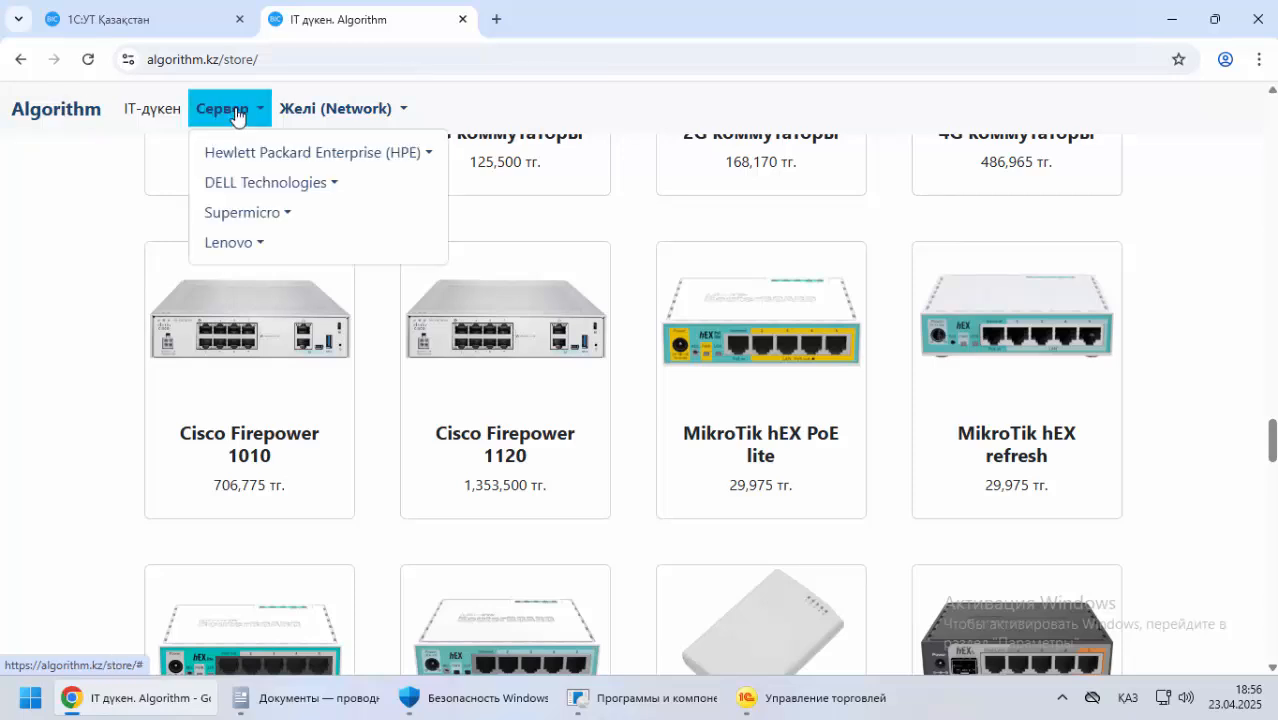
left_click(257, 195)
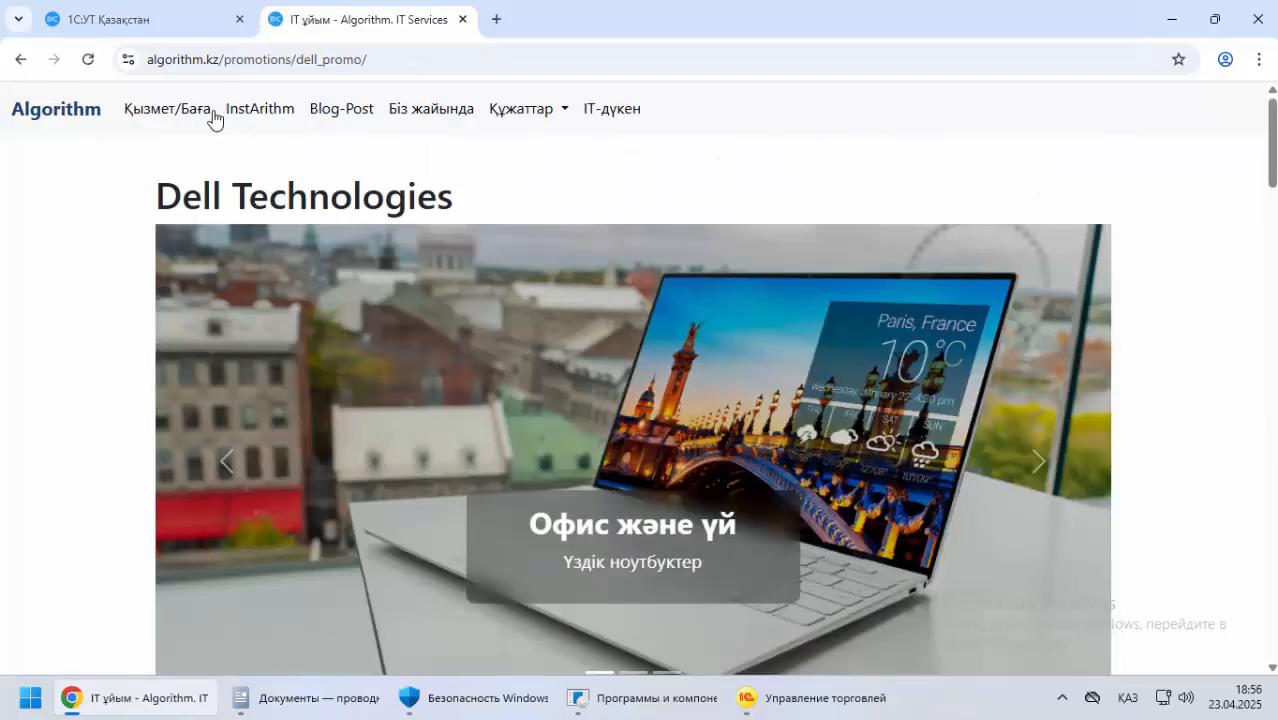
scroll(41, 124, "down", 4)
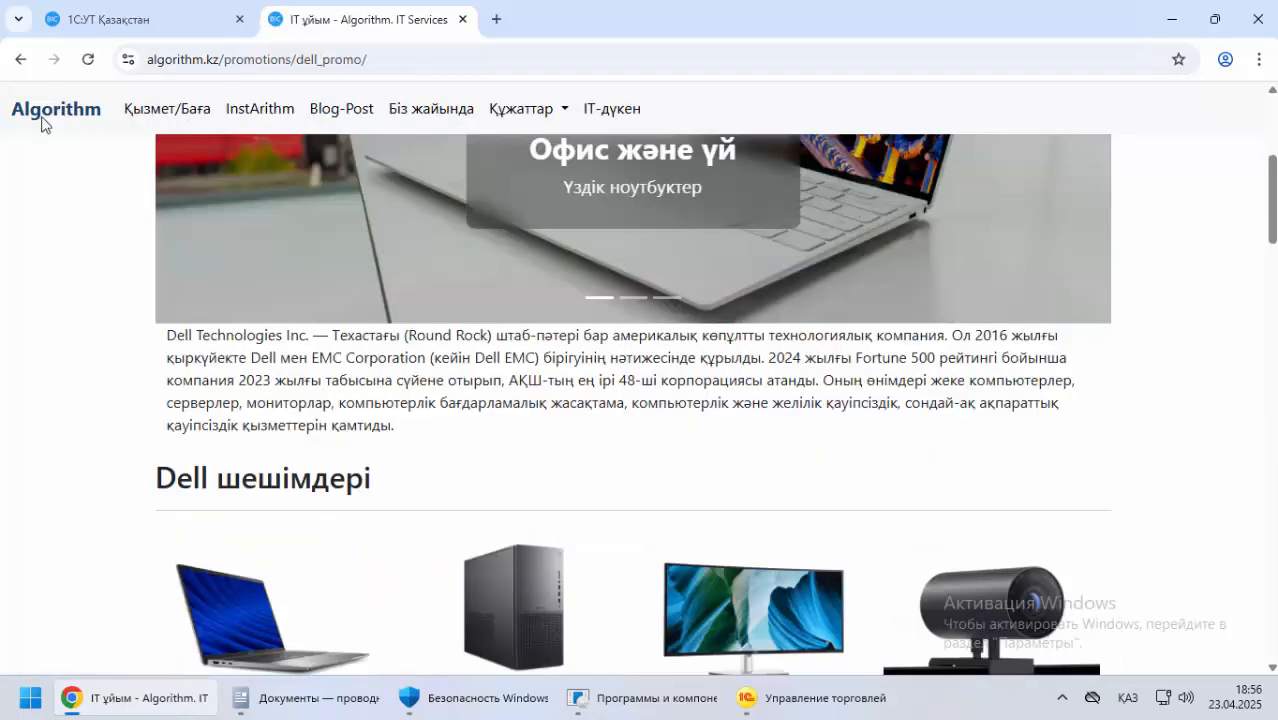
left_click(588, 114)
Open the Dell PowerEdge R470 product page from the store's DELL Technologies rack servers
left_click(229, 108)
mouse_move(255, 188)
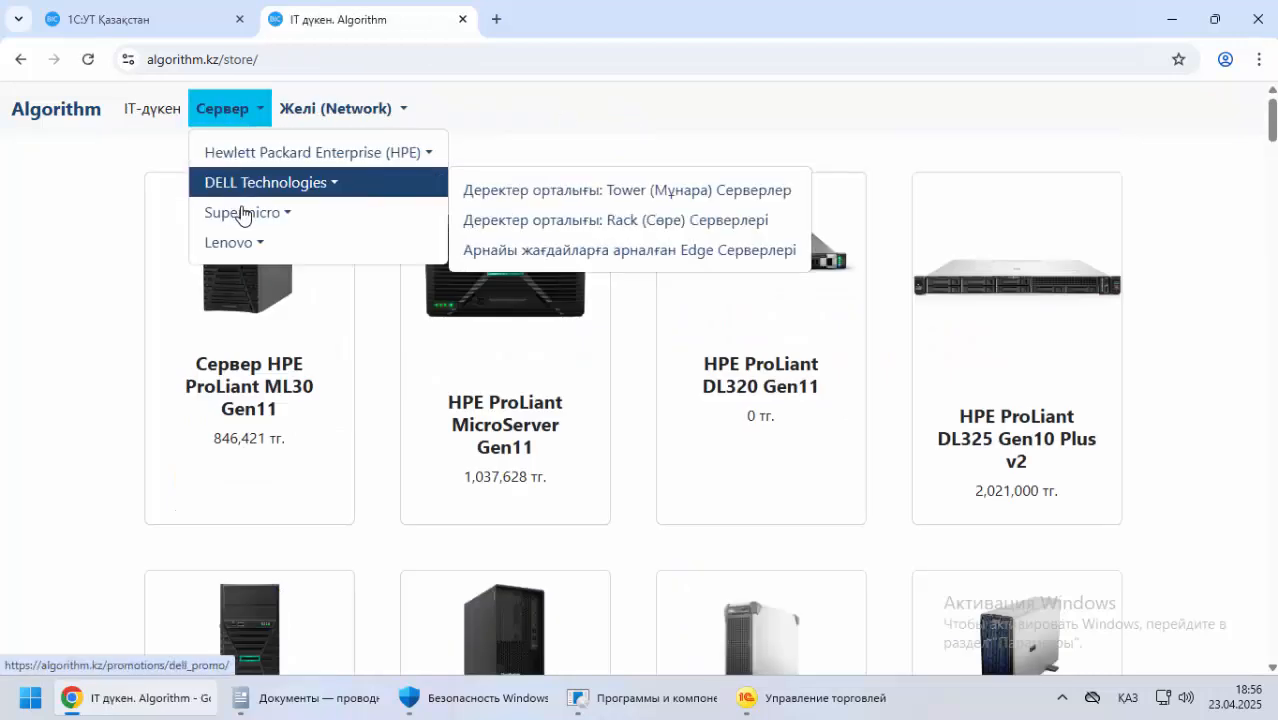
left_click(592, 222)
left_click(546, 312)
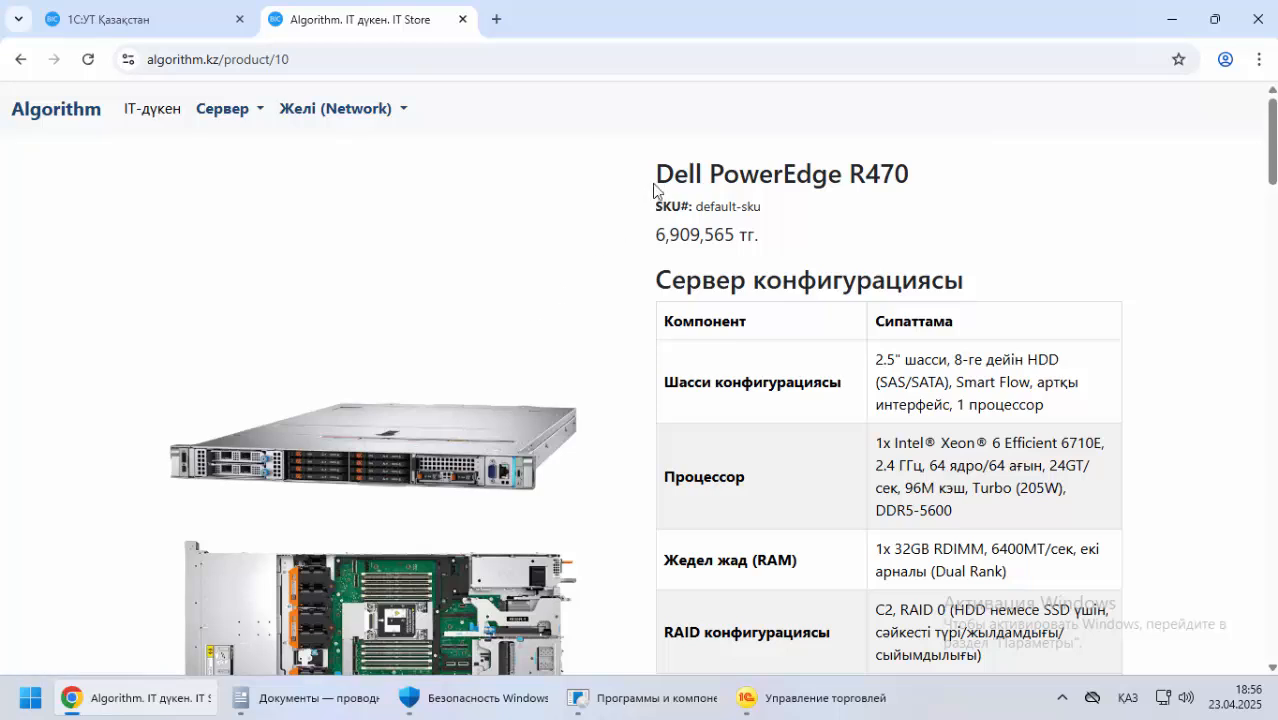
Copy the product name Dell PowerEdge R470 from the store into Рабочее наименование of the new item in 1С
left_click_drag(655, 175, 862, 177)
right_click(862, 177)
left_click(893, 199)
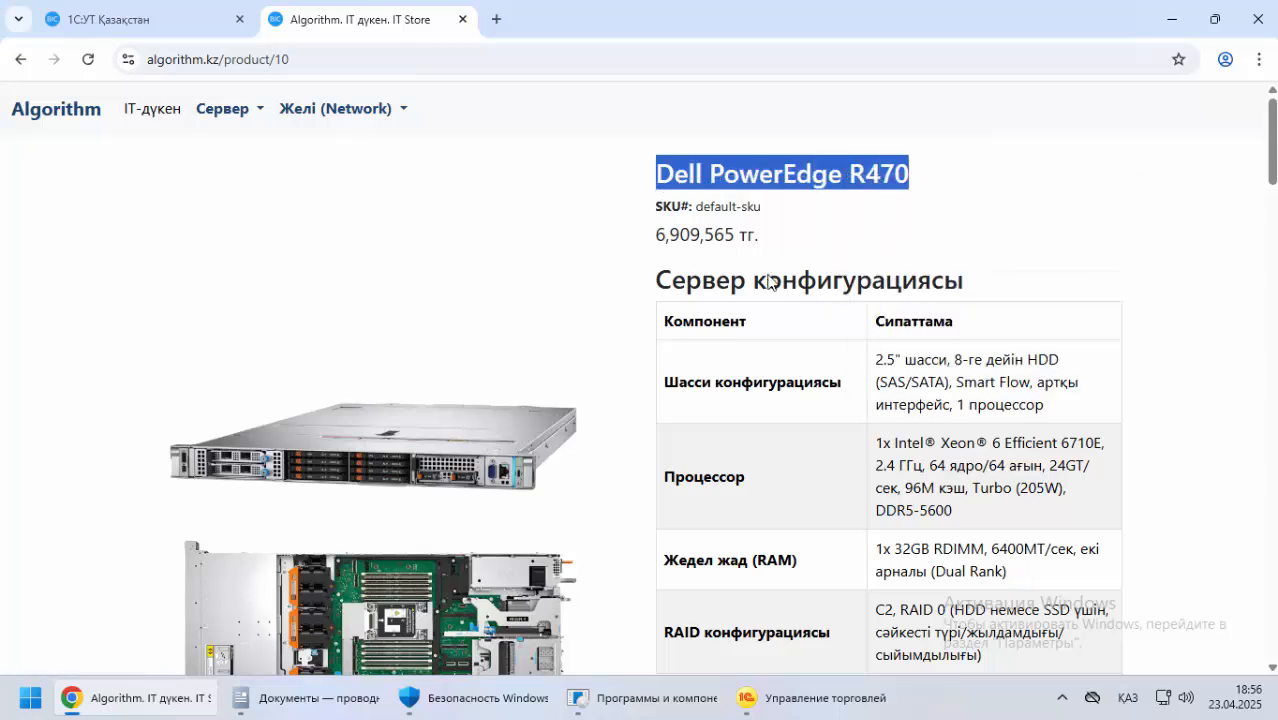
left_click(174, 691)
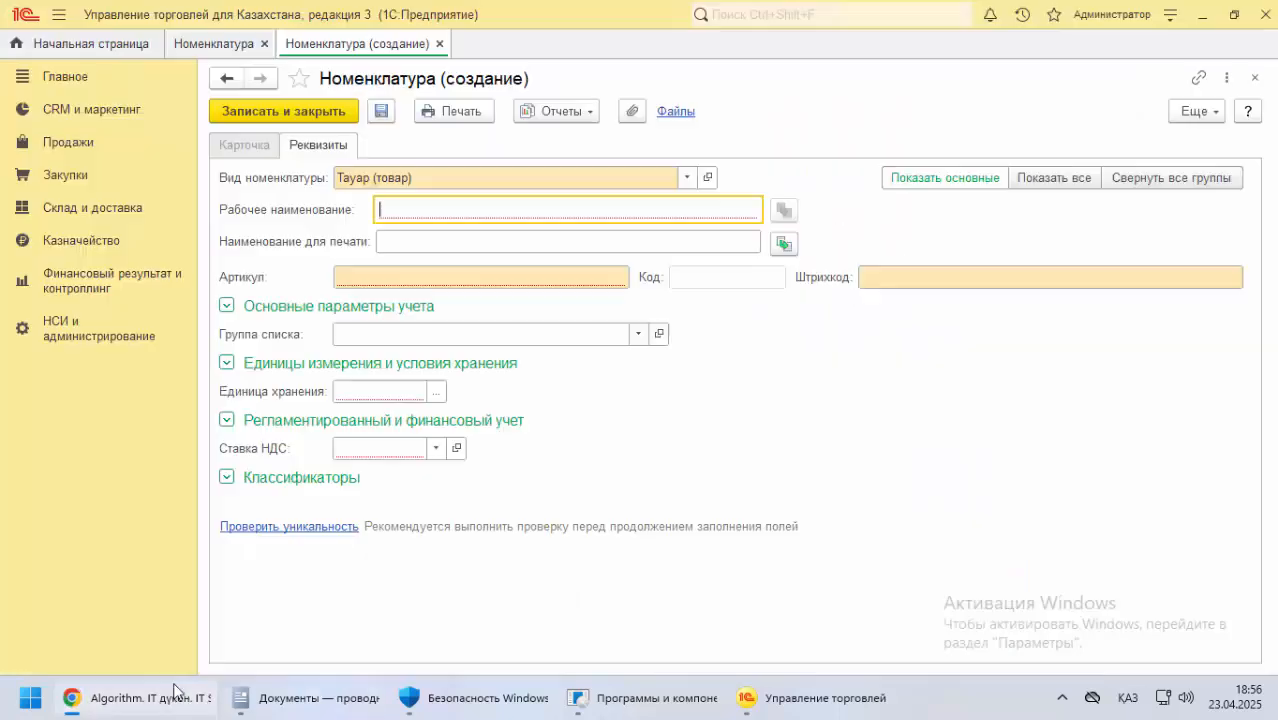
right_click(390, 211)
left_click(462, 305)
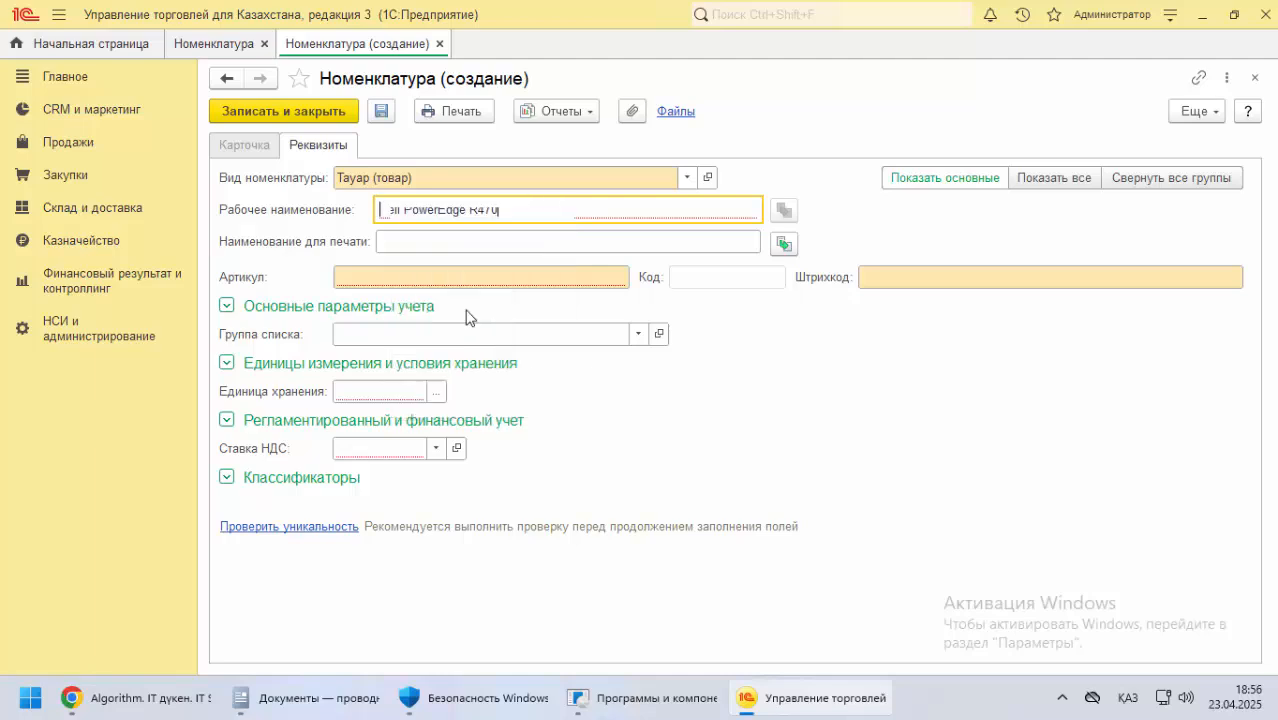
Fill Наименование для печати from the working name, check the SKU on the store page in Chrome, and set Артикул to 12345678 in 1С
left_click(405, 240)
left_click(784, 244)
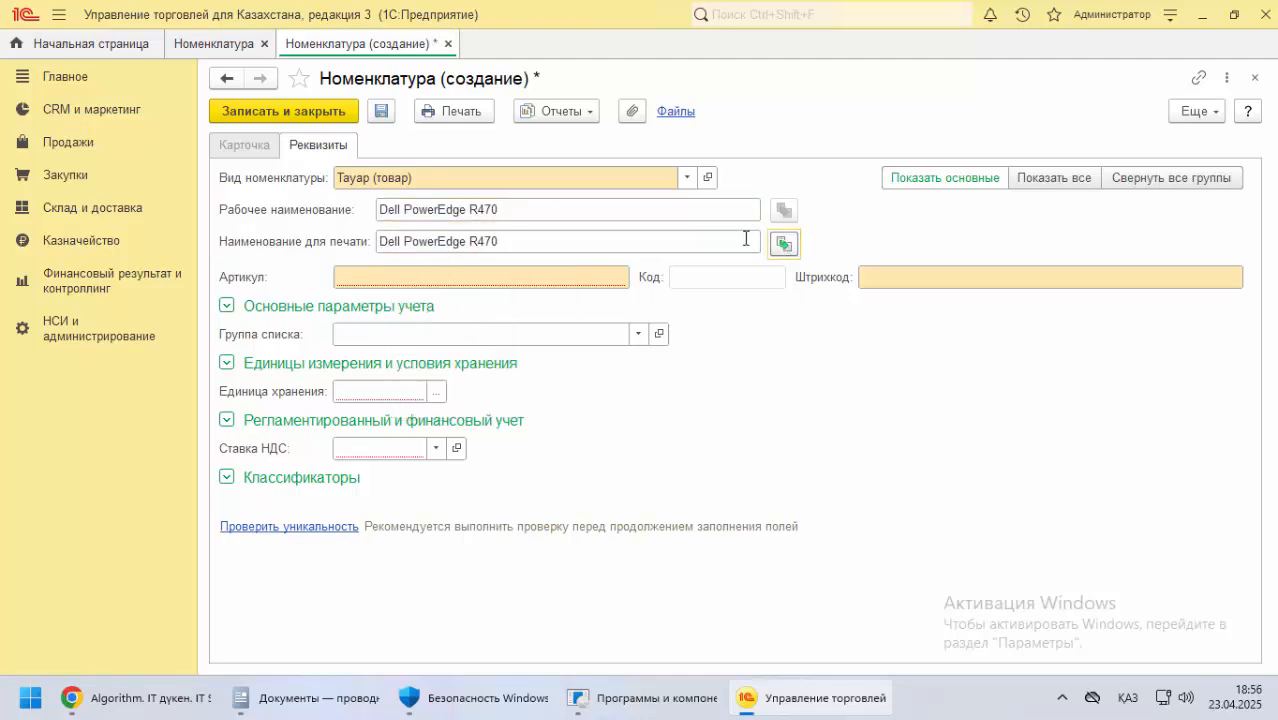
left_click(353, 277)
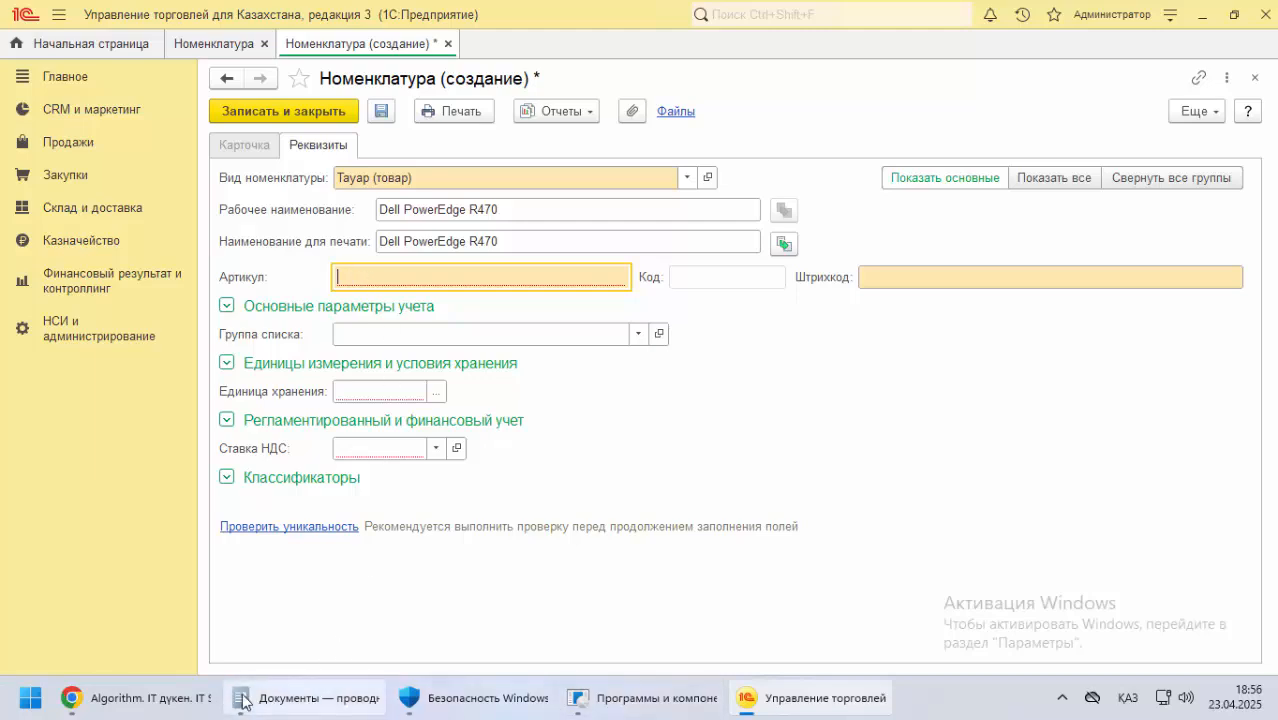
left_click(125, 698)
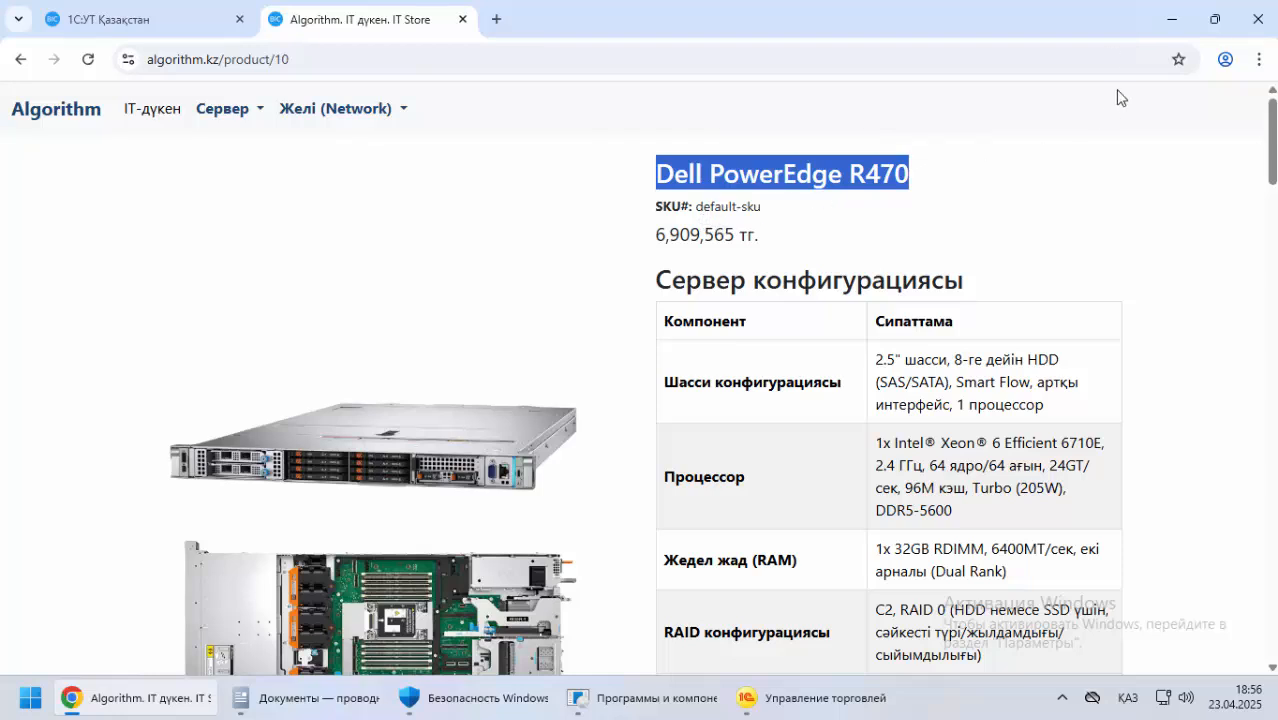
double_click(735, 206)
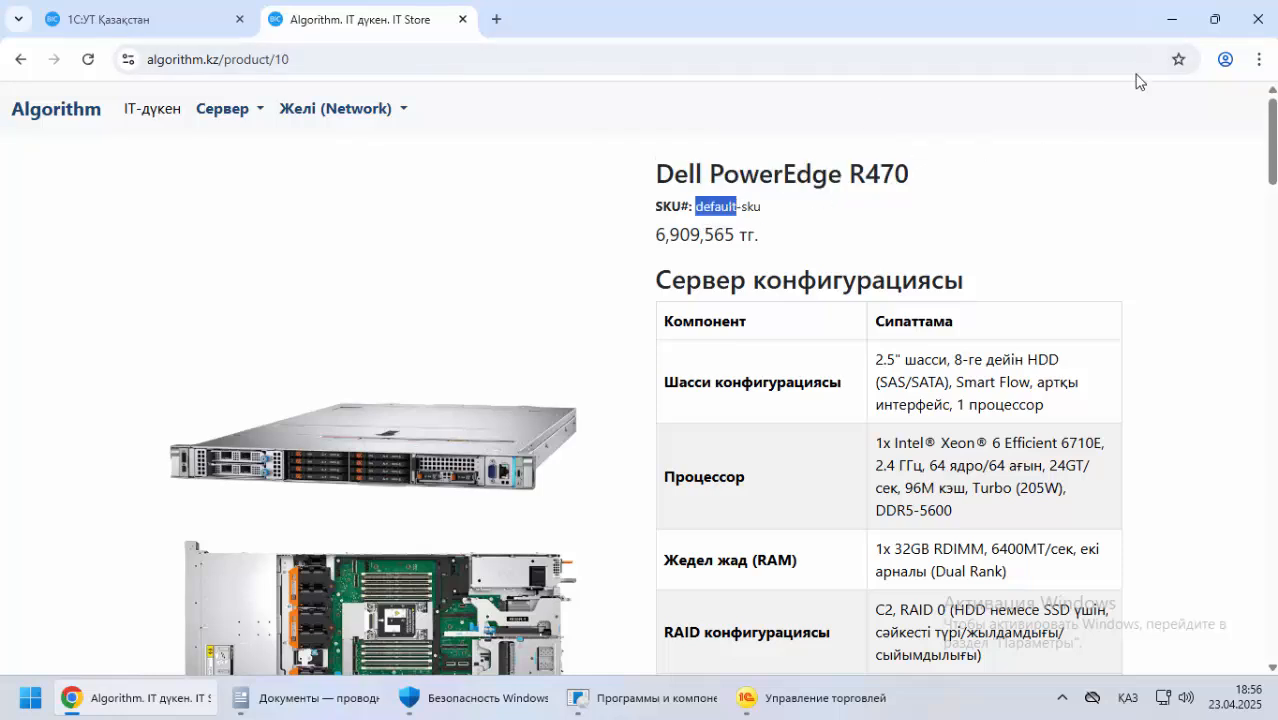
left_click(1172, 19)
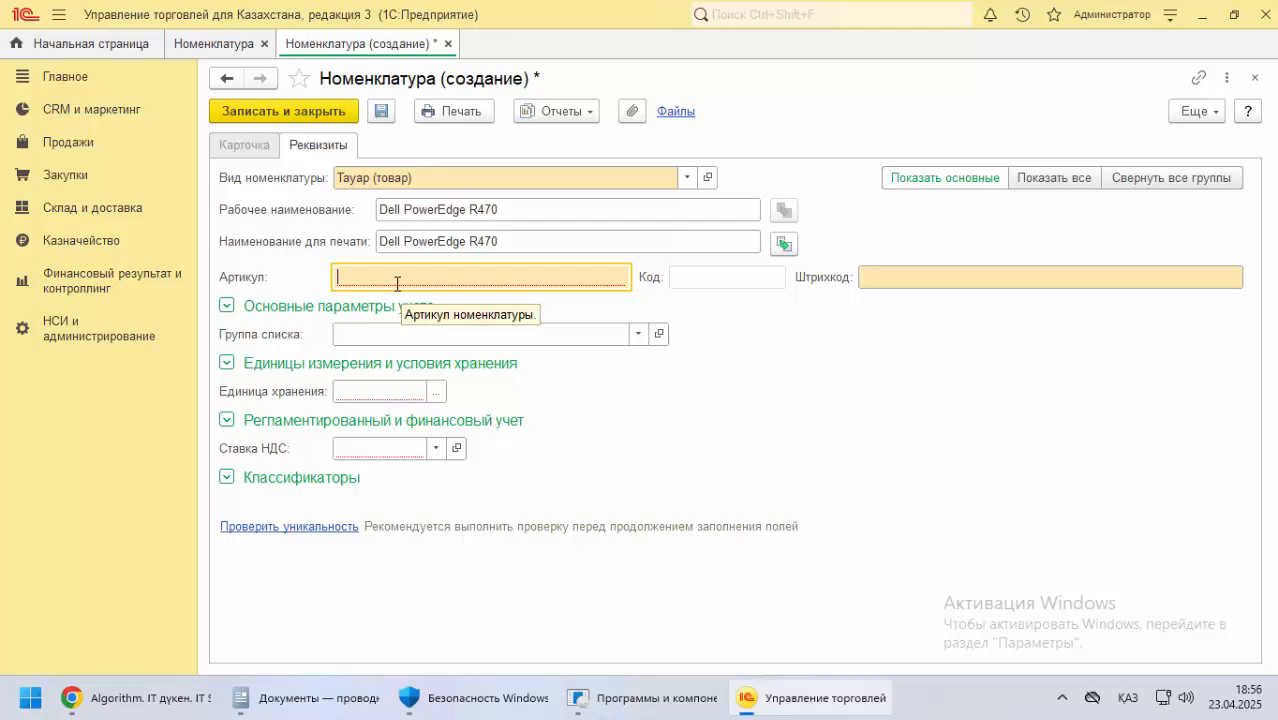
type("12345678")
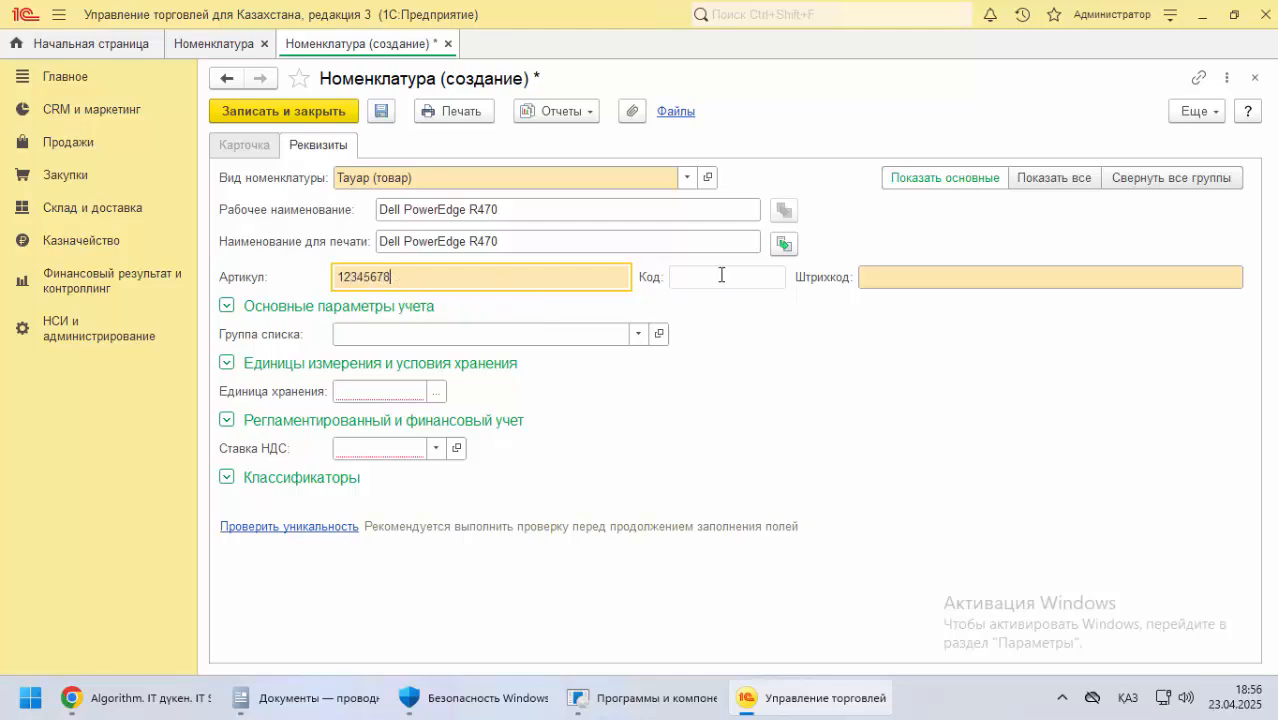
Fill Штрихкод of the Dell PowerEdge R470 item with a placeholder string of ones
left_click(721, 275)
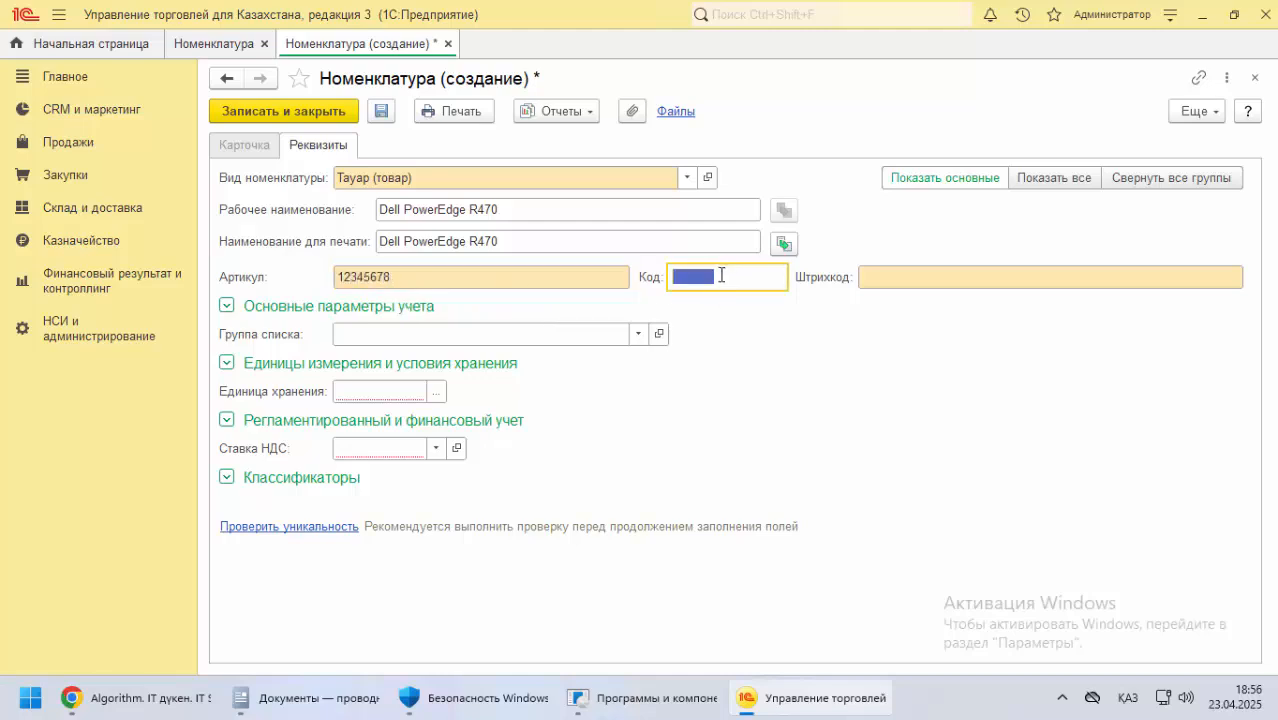
left_click(881, 285)
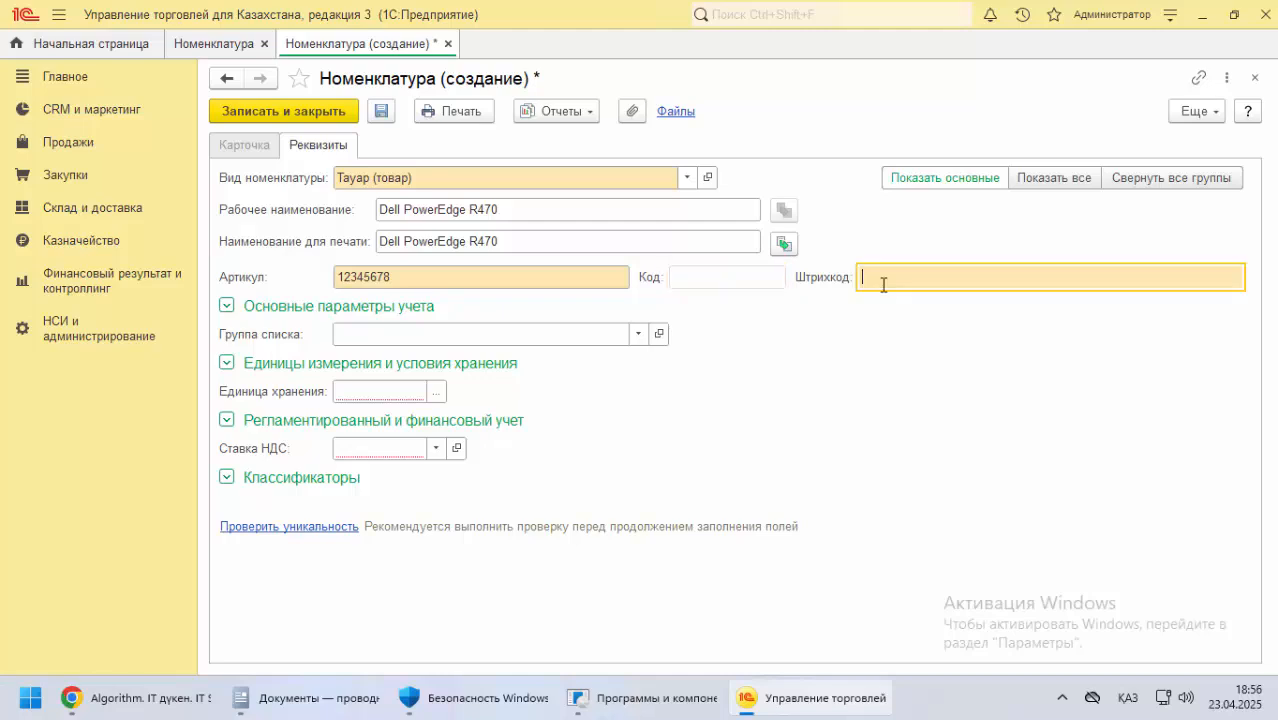
type("1111111111111111")
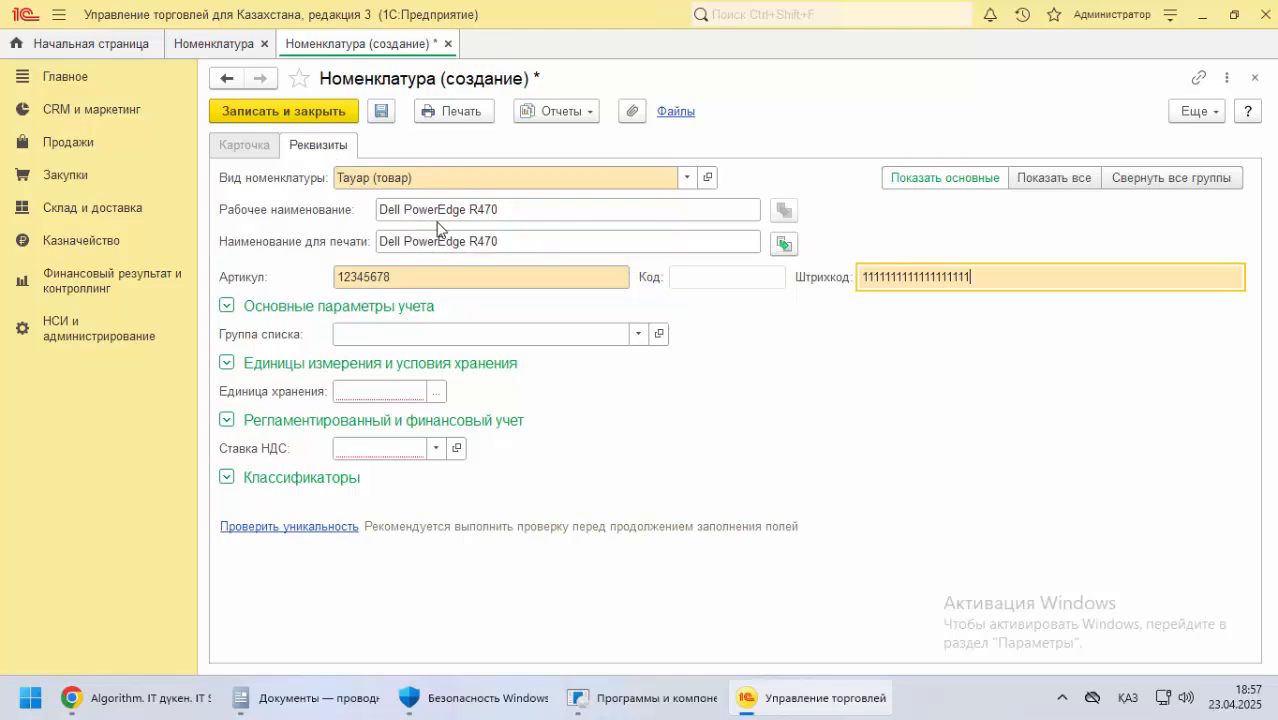
Set the item's Ставка НДС to 12% and its Единица хранения to шт
left_click(435, 448)
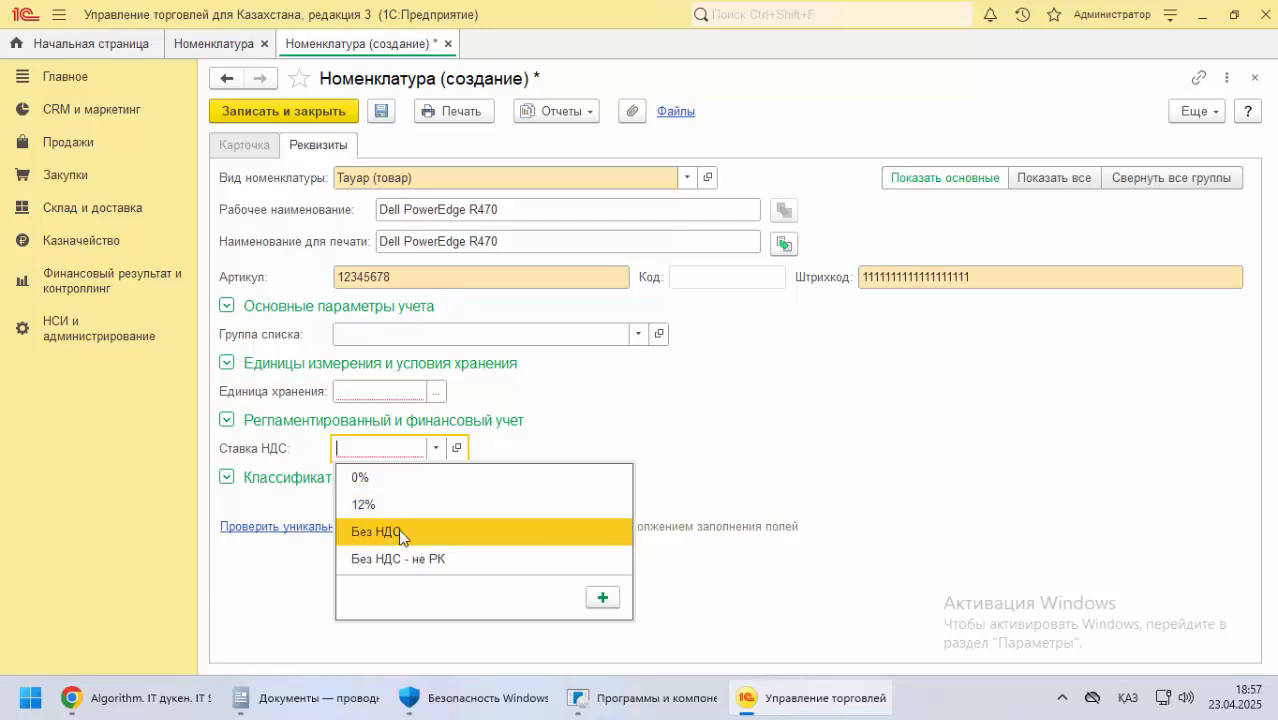
left_click(371, 506)
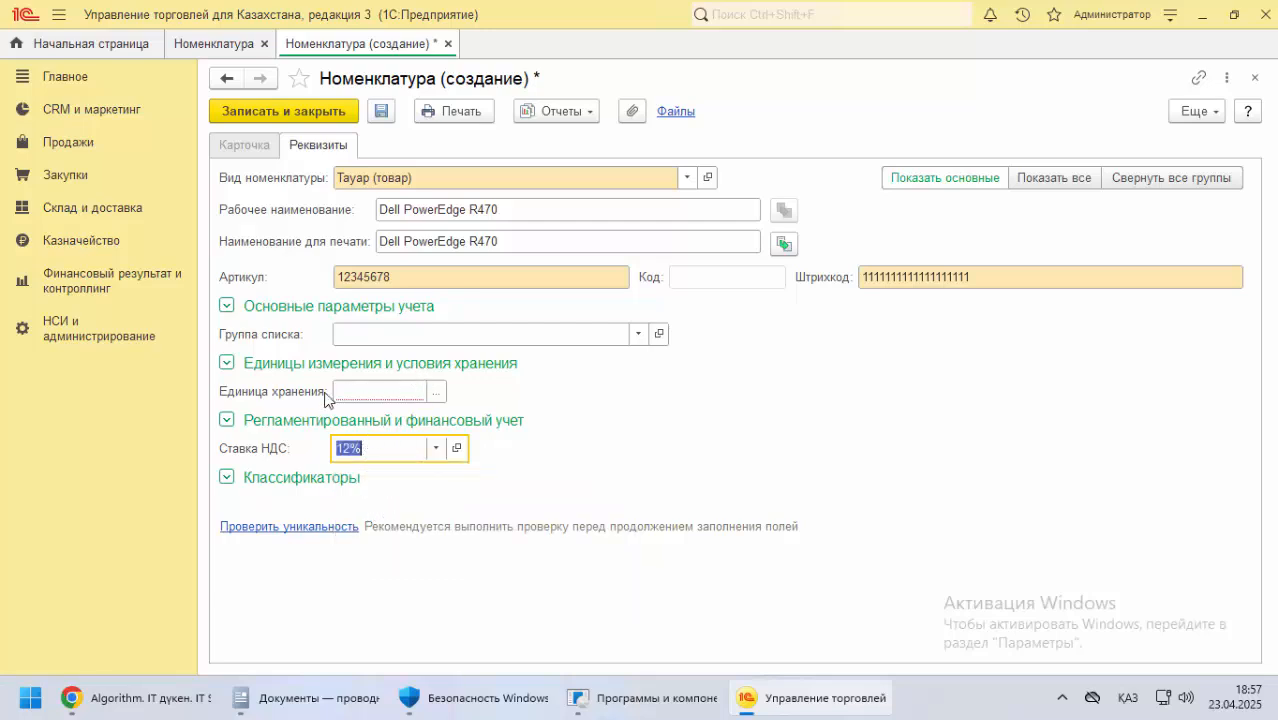
left_click(436, 391)
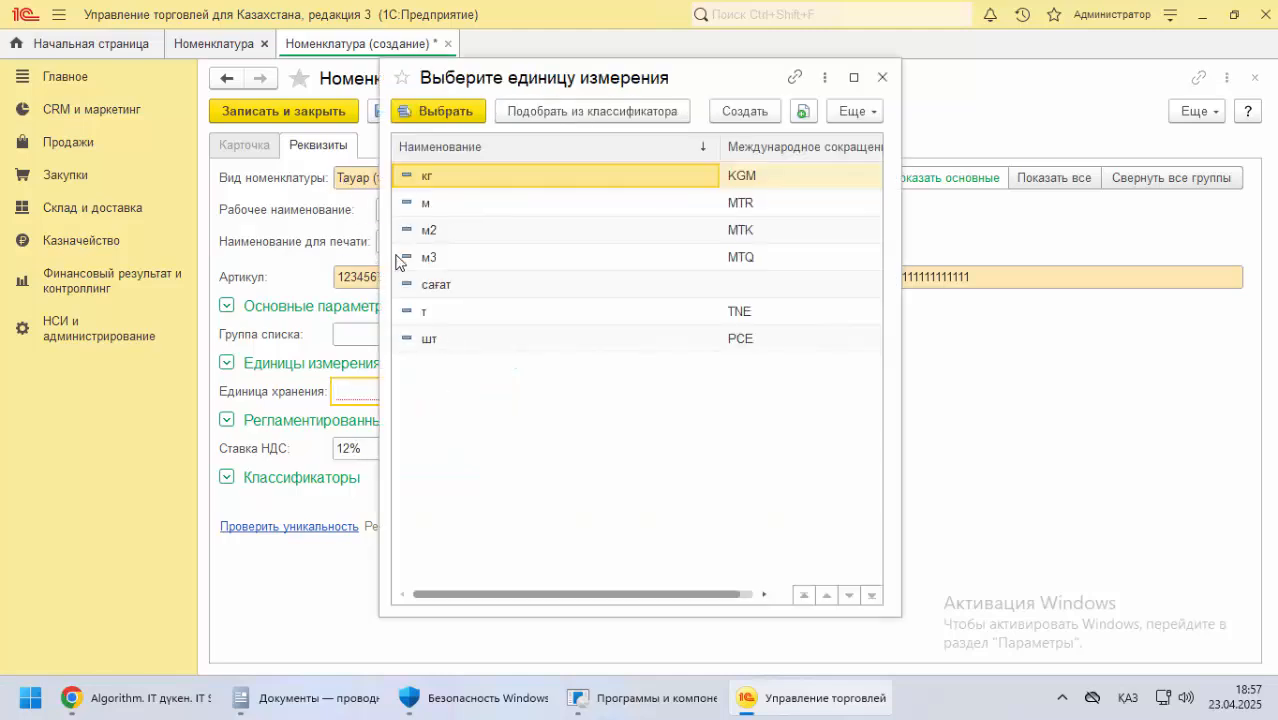
left_click(510, 343)
left_click(456, 115)
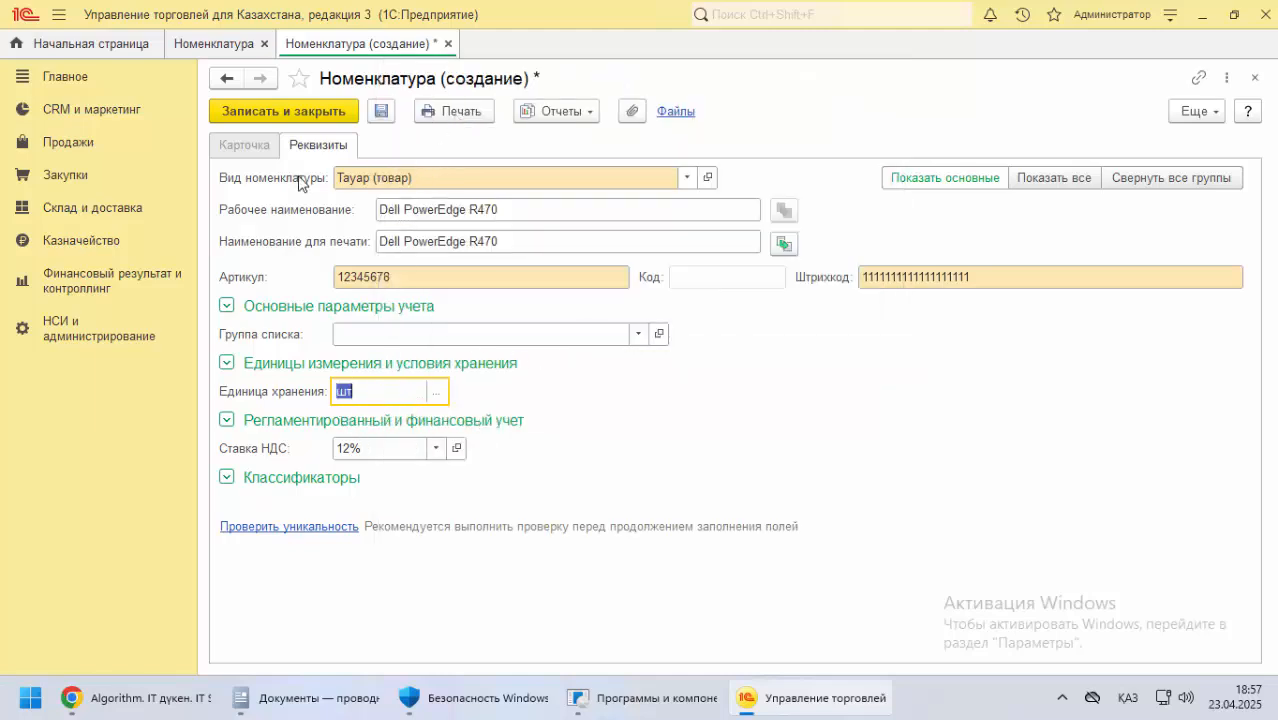
Save the Dell PowerEdge R470 item and register a newly generated barcode for it
left_click(306, 112)
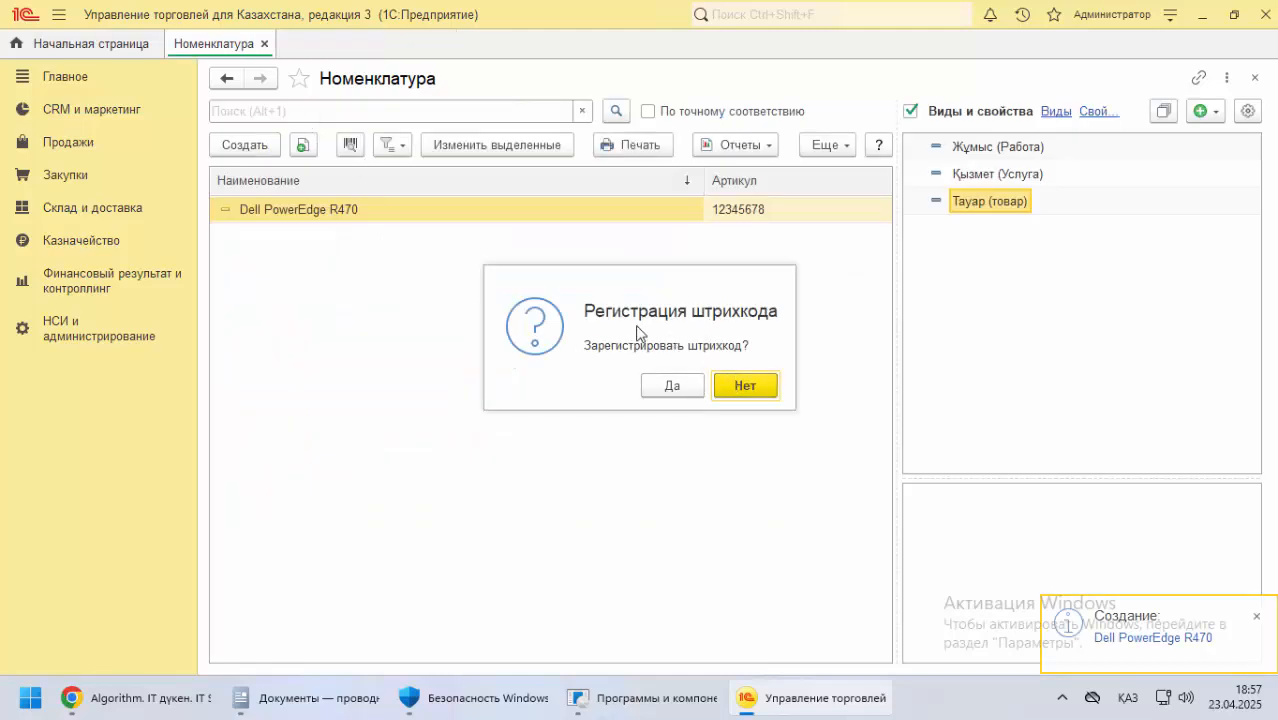
left_click(674, 386)
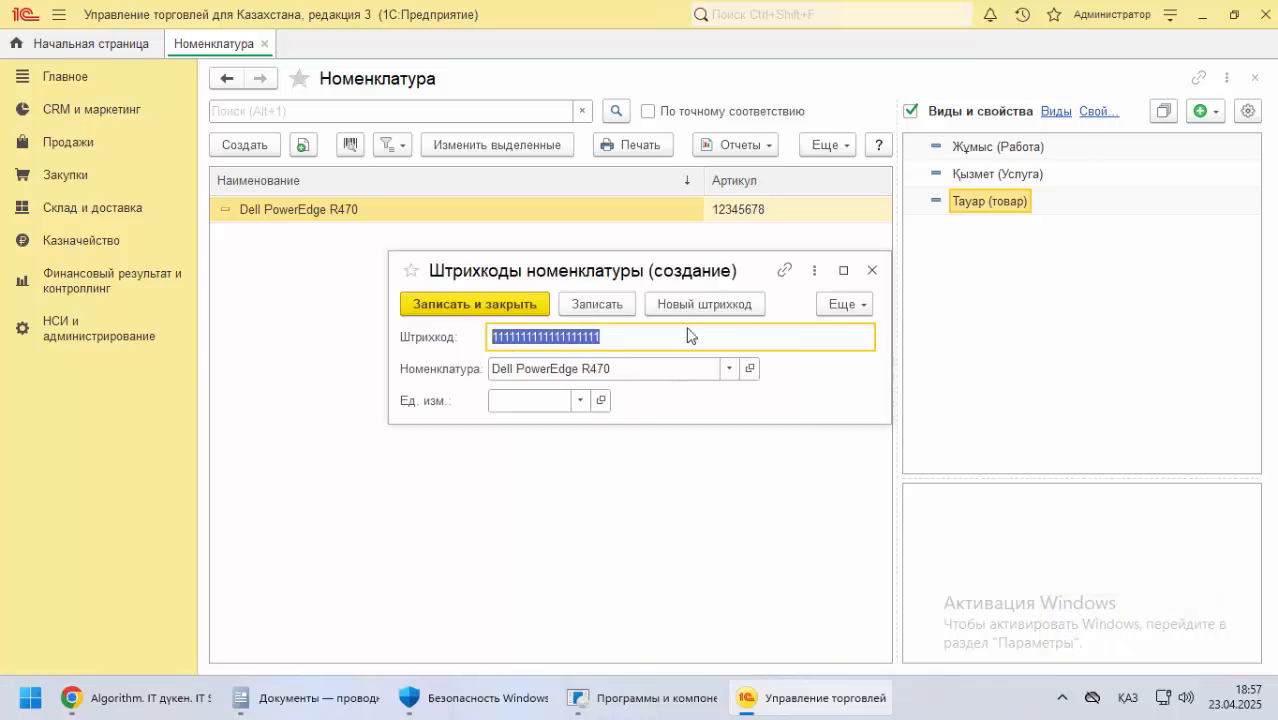
left_click(693, 307)
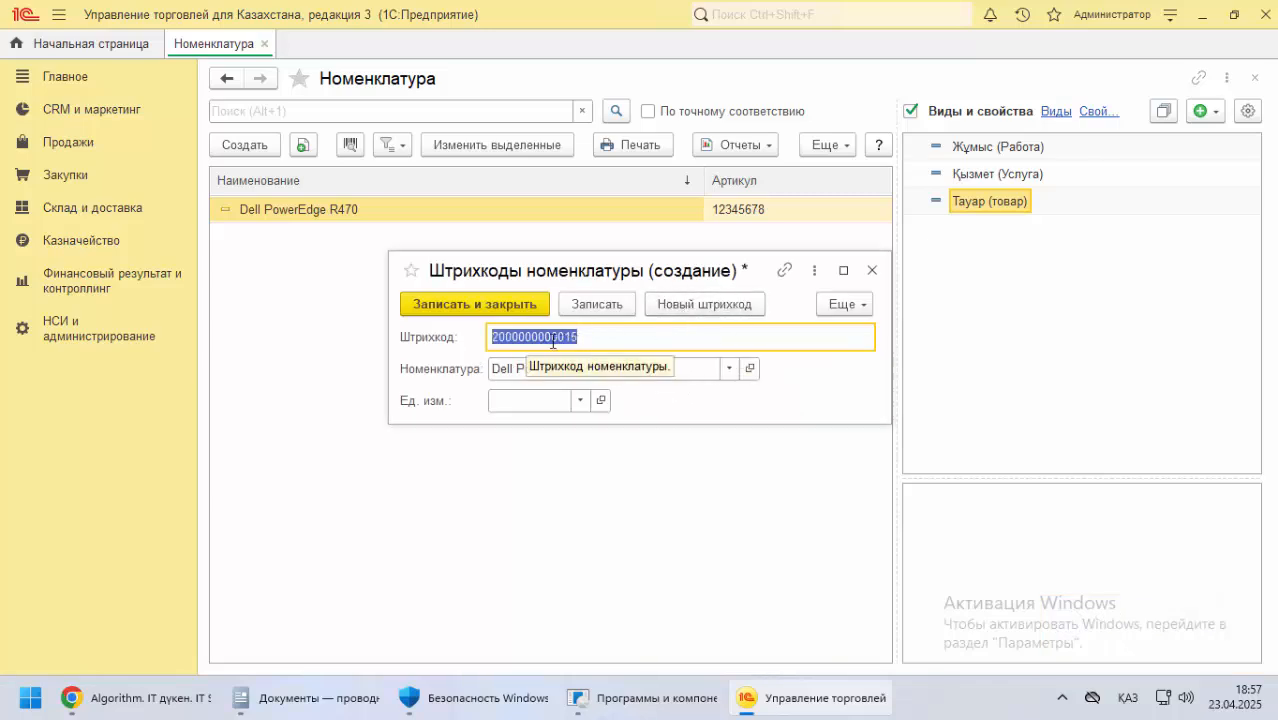
left_click(595, 340)
double_click(556, 338)
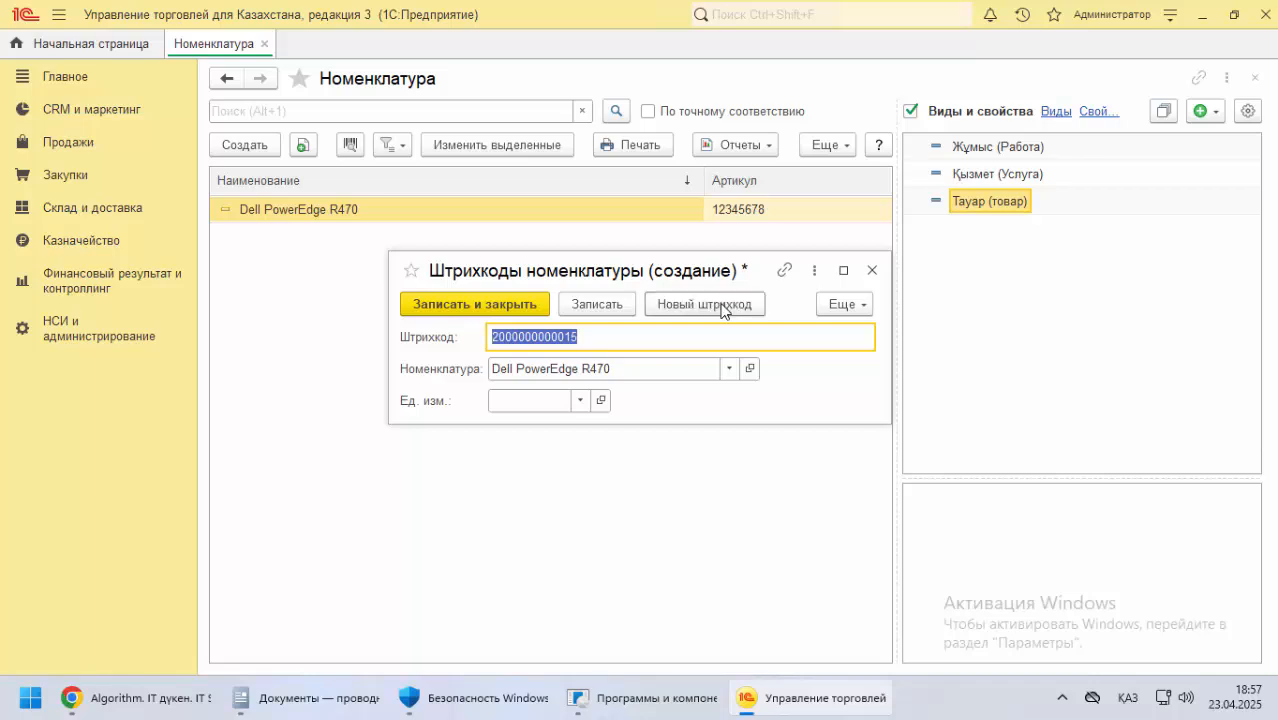
left_click(692, 308)
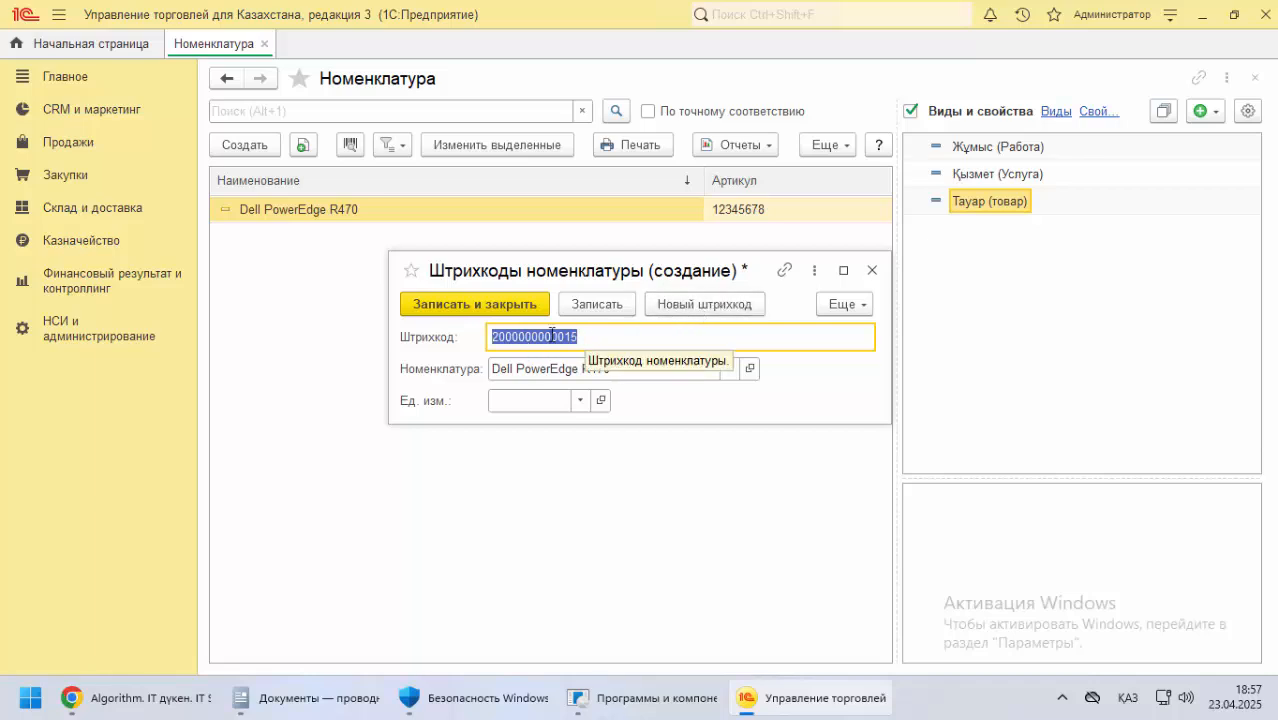
left_click(507, 307)
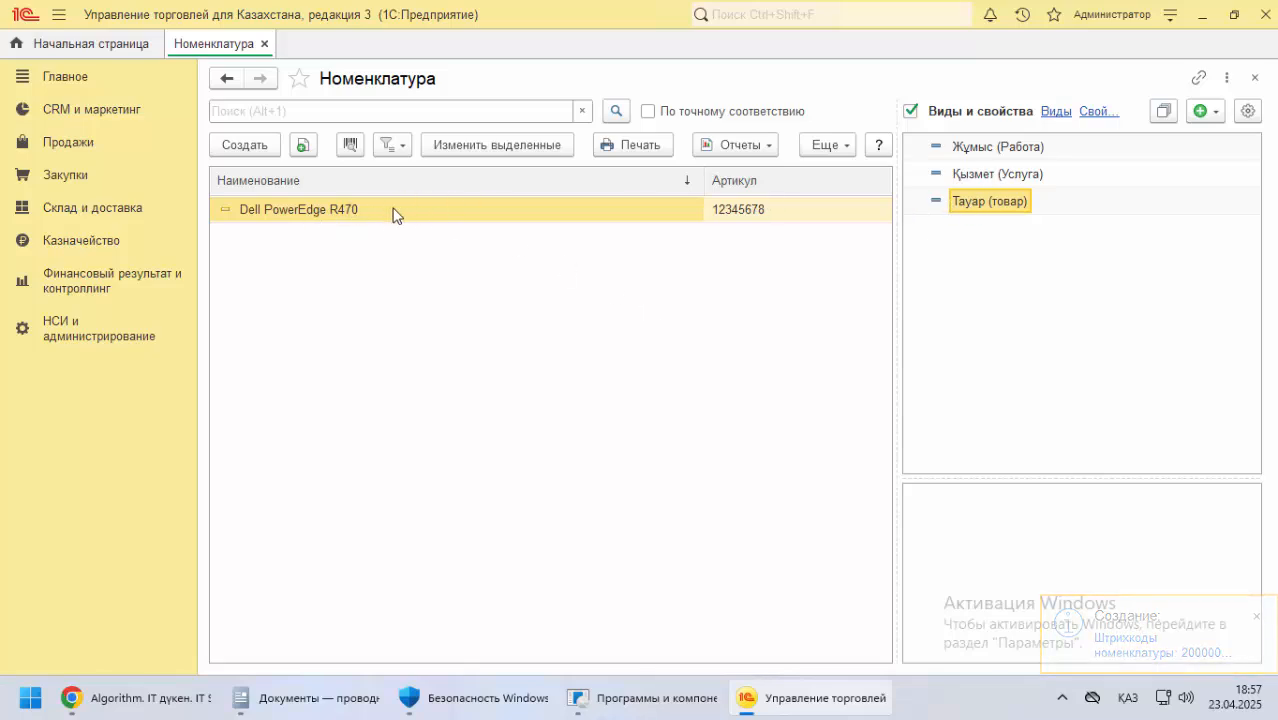
Start another Номенклатура item and open the HPE ProLiant DL320 Gen11 page from the store's HPE ProLiant Blade category in Chrome
left_click(244, 145)
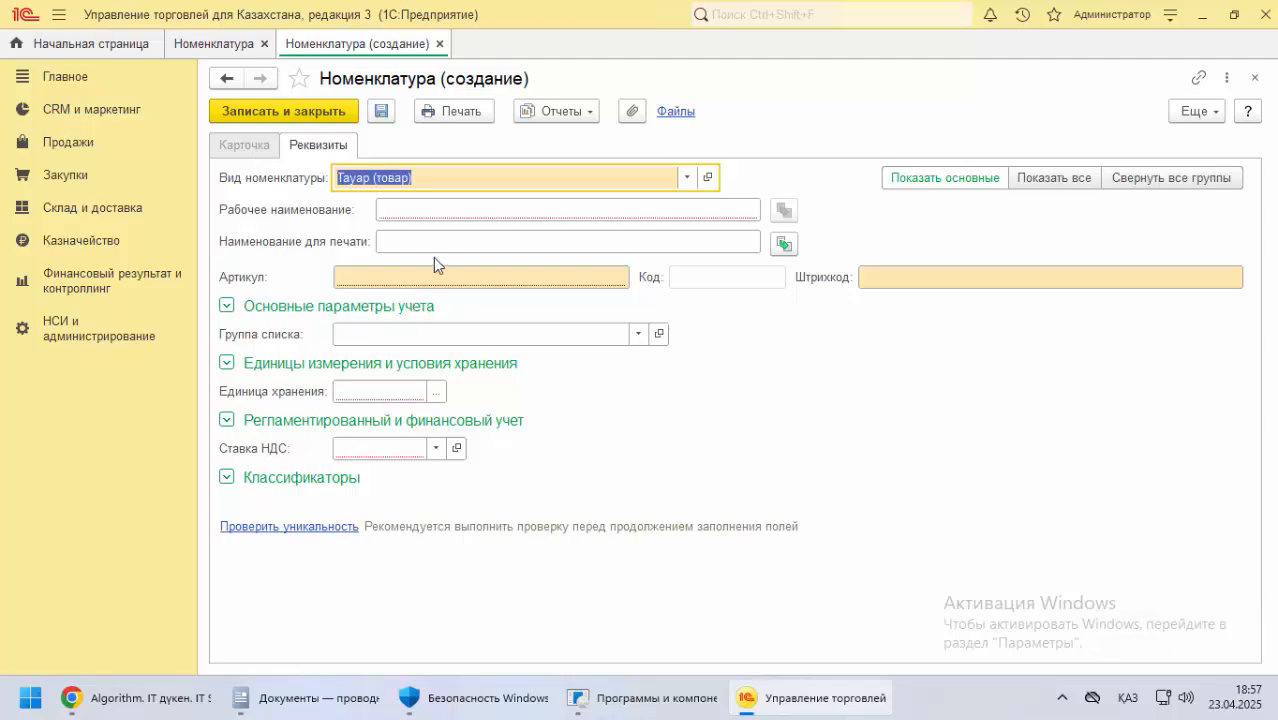
left_click(75, 698)
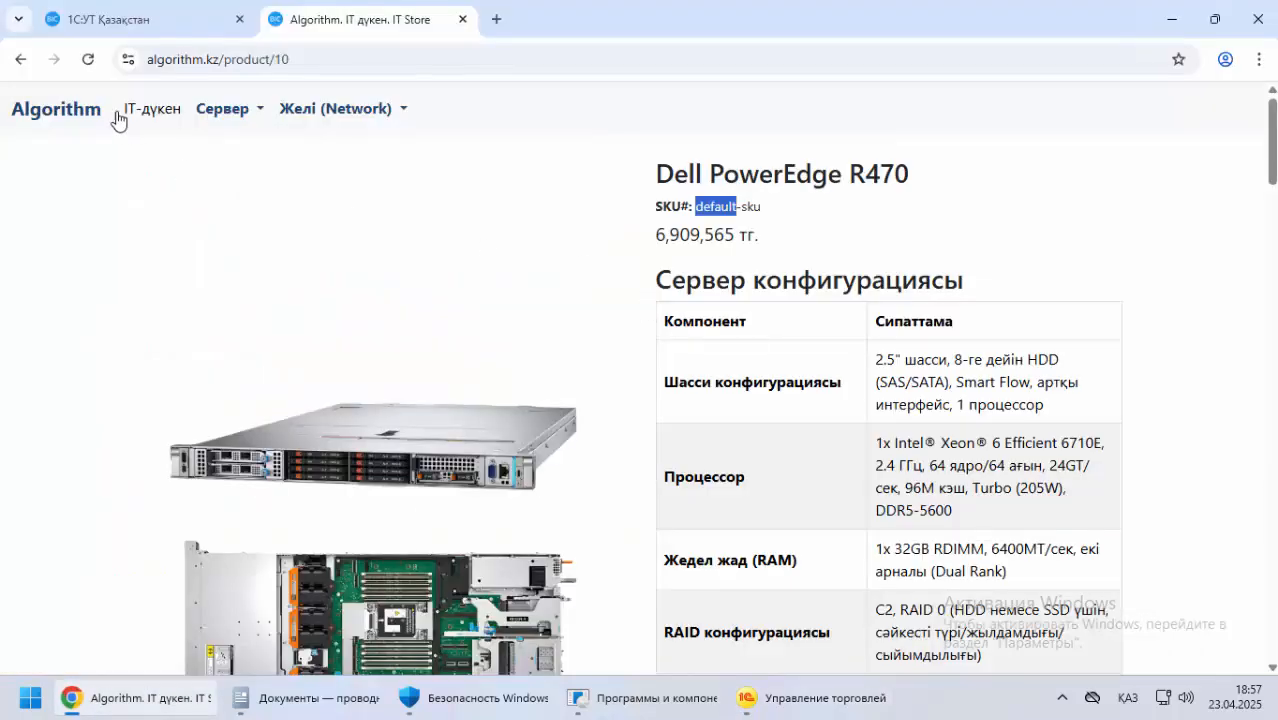
left_click(20, 62)
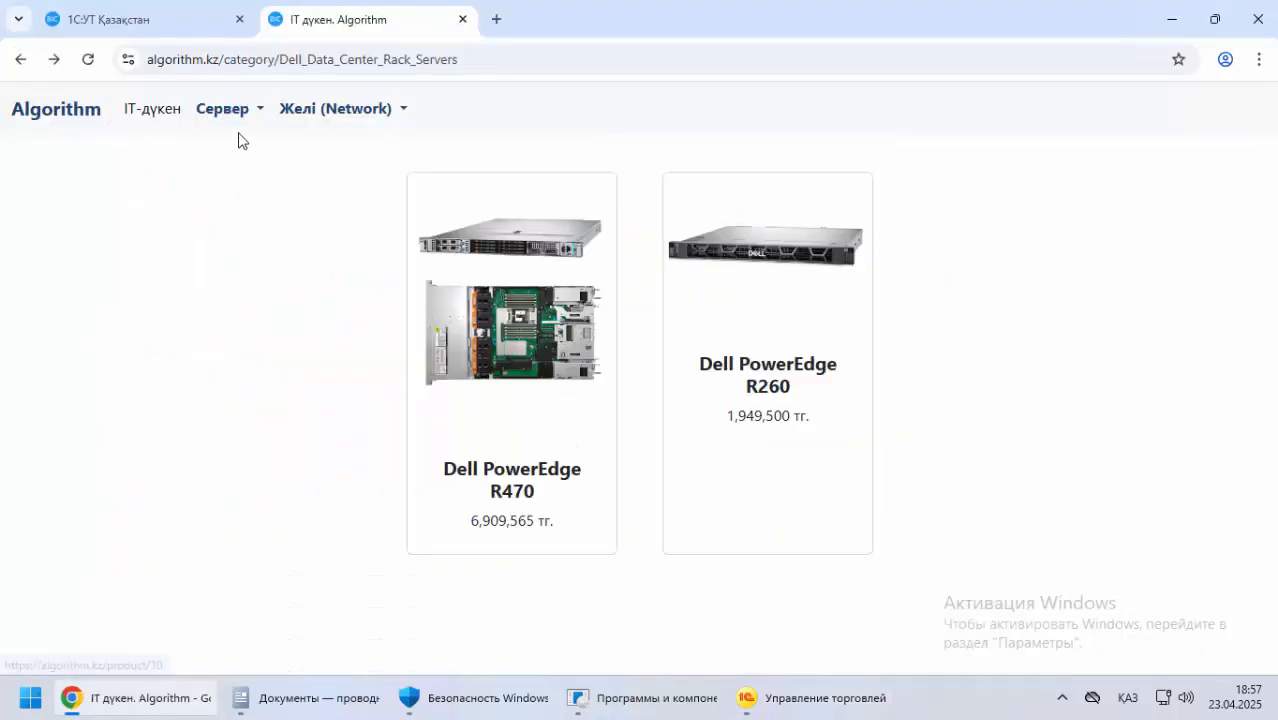
left_click(226, 110)
mouse_move(265, 157)
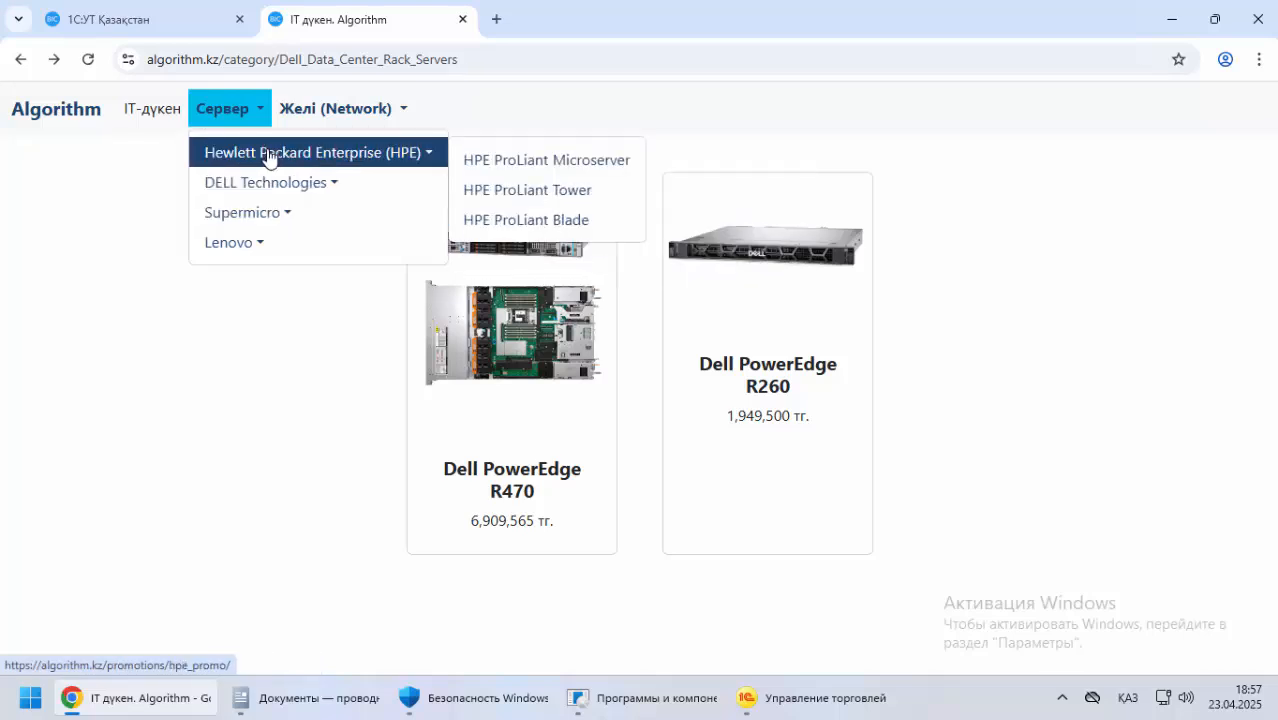
left_click(547, 219)
left_click(517, 258)
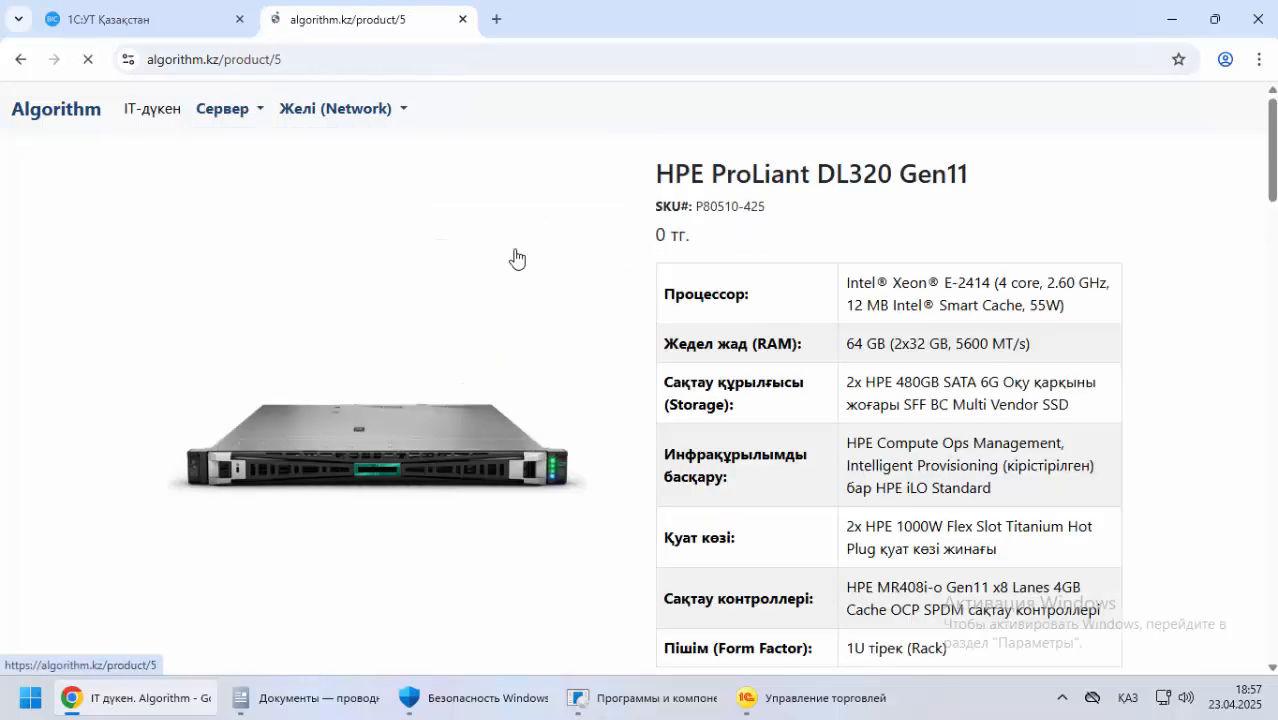
Copy the product name HPE ProLiant DL320 Gen11 into Рабочее наименование of the new 1С item and reuse it for Наименование для печати
triple_click(785, 174)
right_click(828, 179)
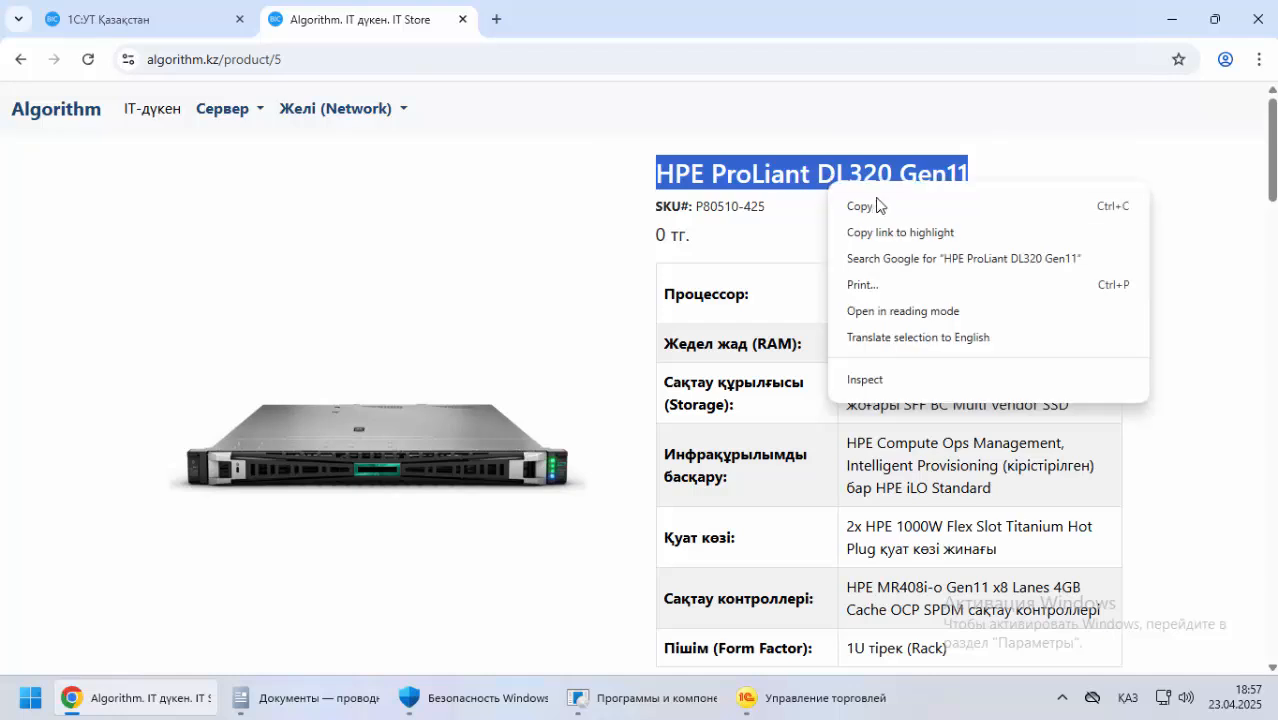
left_click(876, 205)
left_click(810, 698)
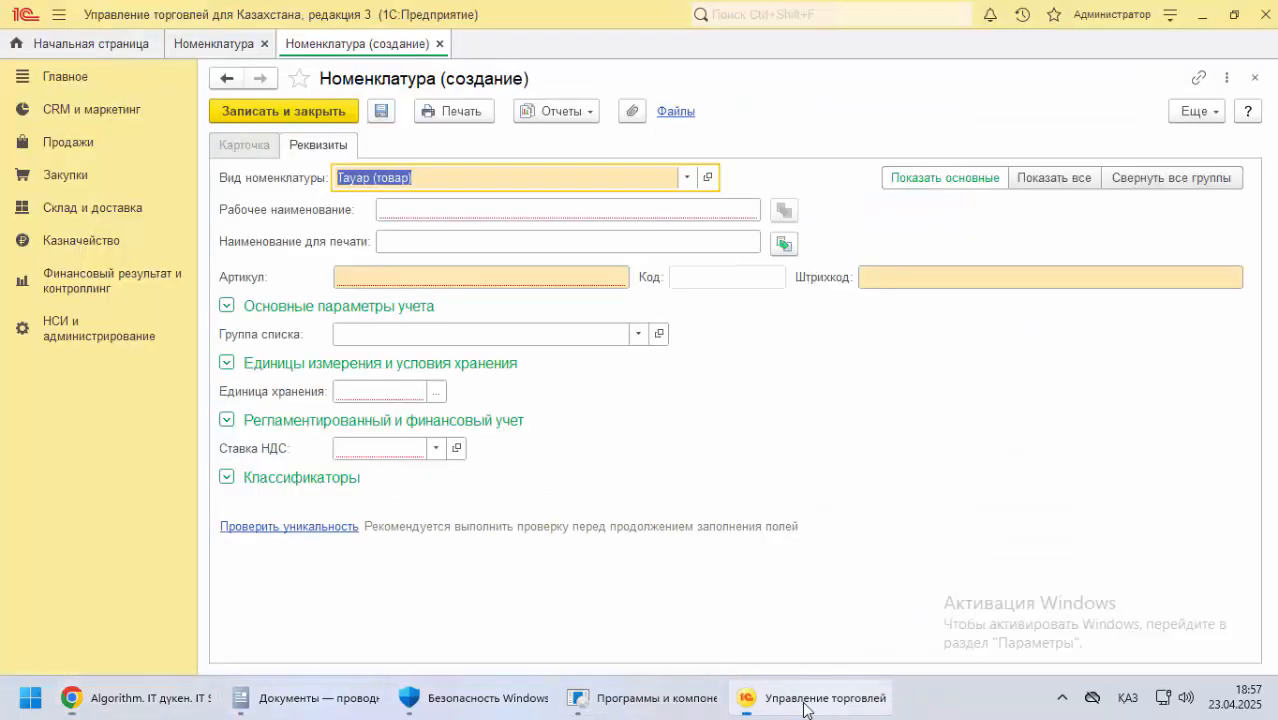
left_click(392, 211)
key("ctrl+v")
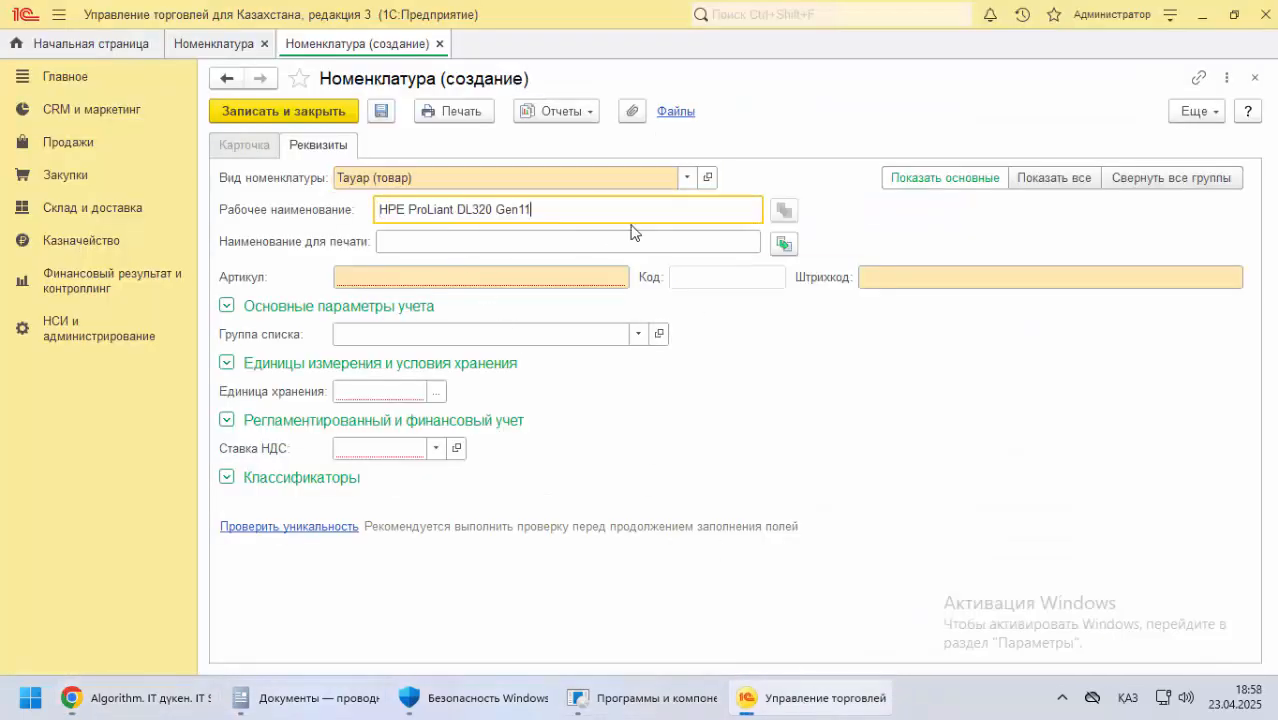
left_click(784, 243)
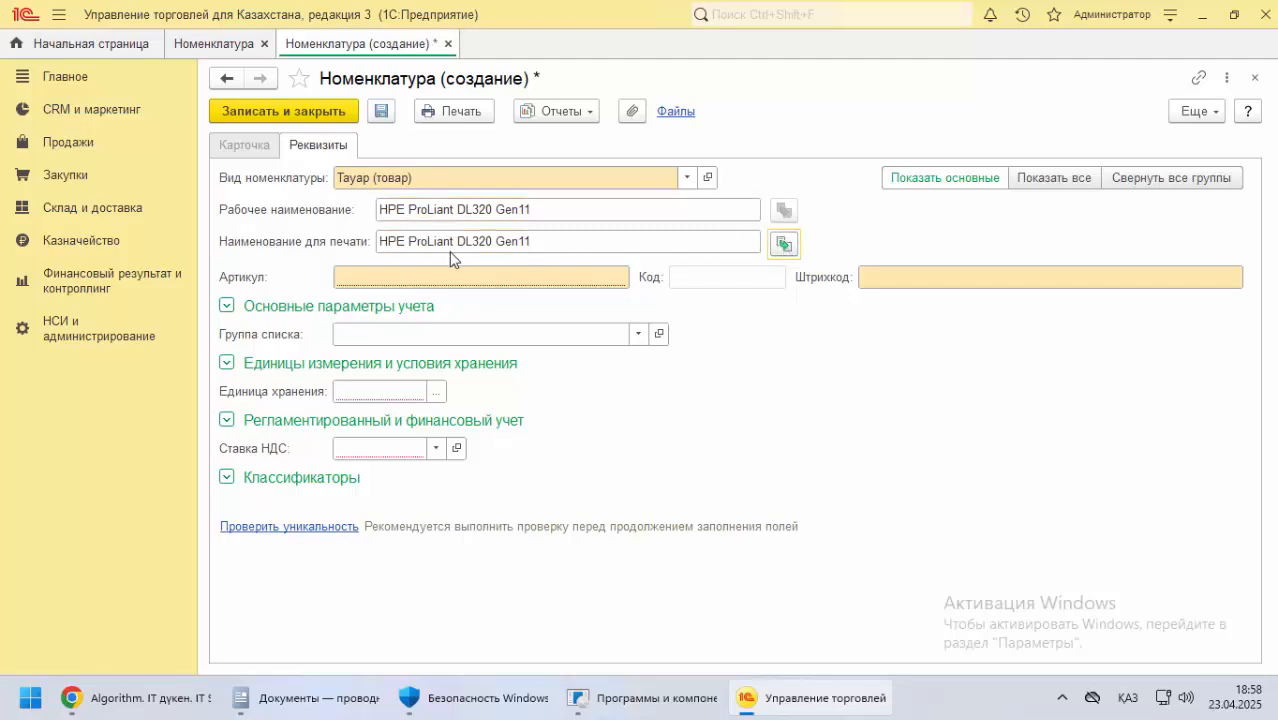
Copy the SKU P80510-425 from the store page into Артикул of the new item in 1С
left_click(362, 277)
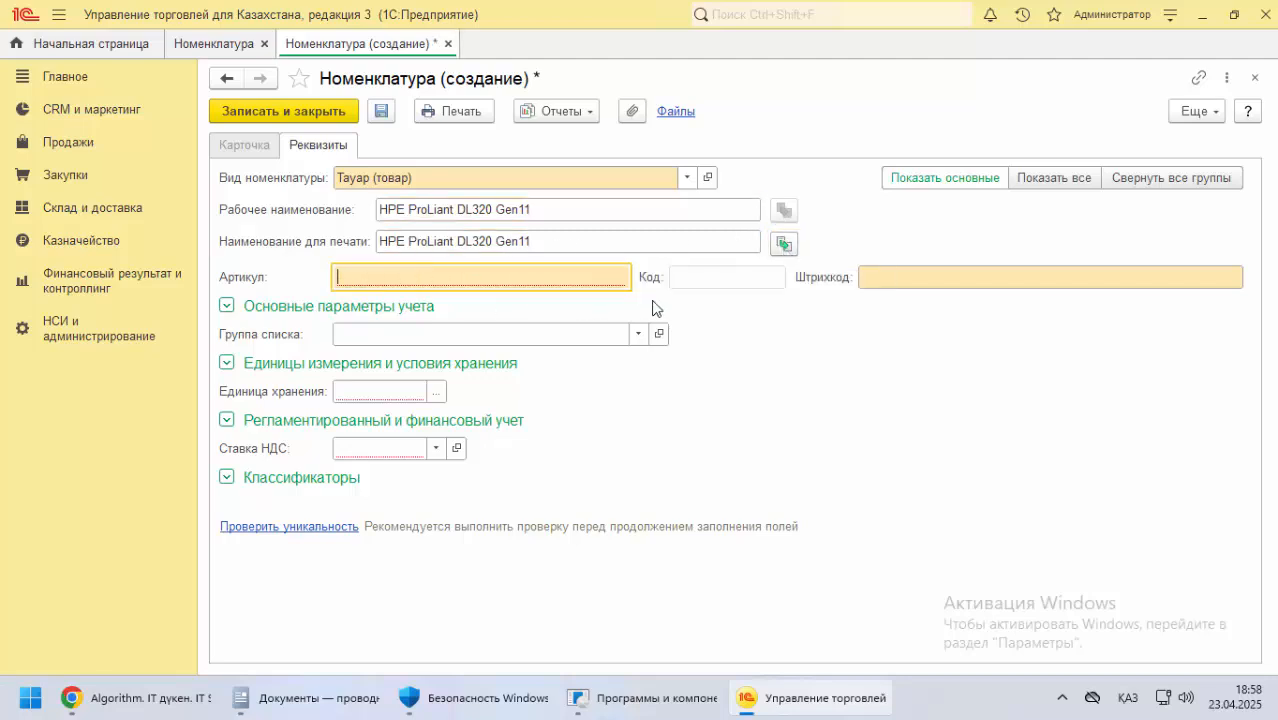
key("alt+Tab")
left_click_drag(696, 206, 762, 218)
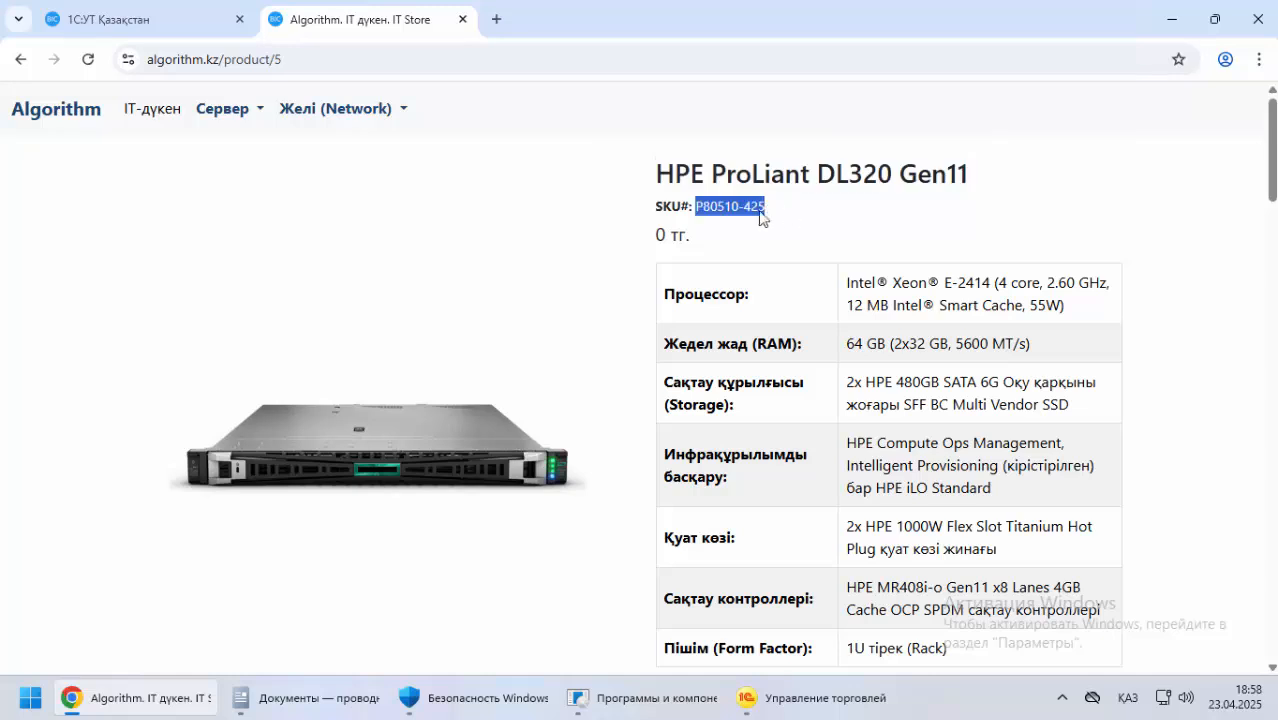
right_click(762, 218)
left_click(770, 234)
key("alt+Tab")
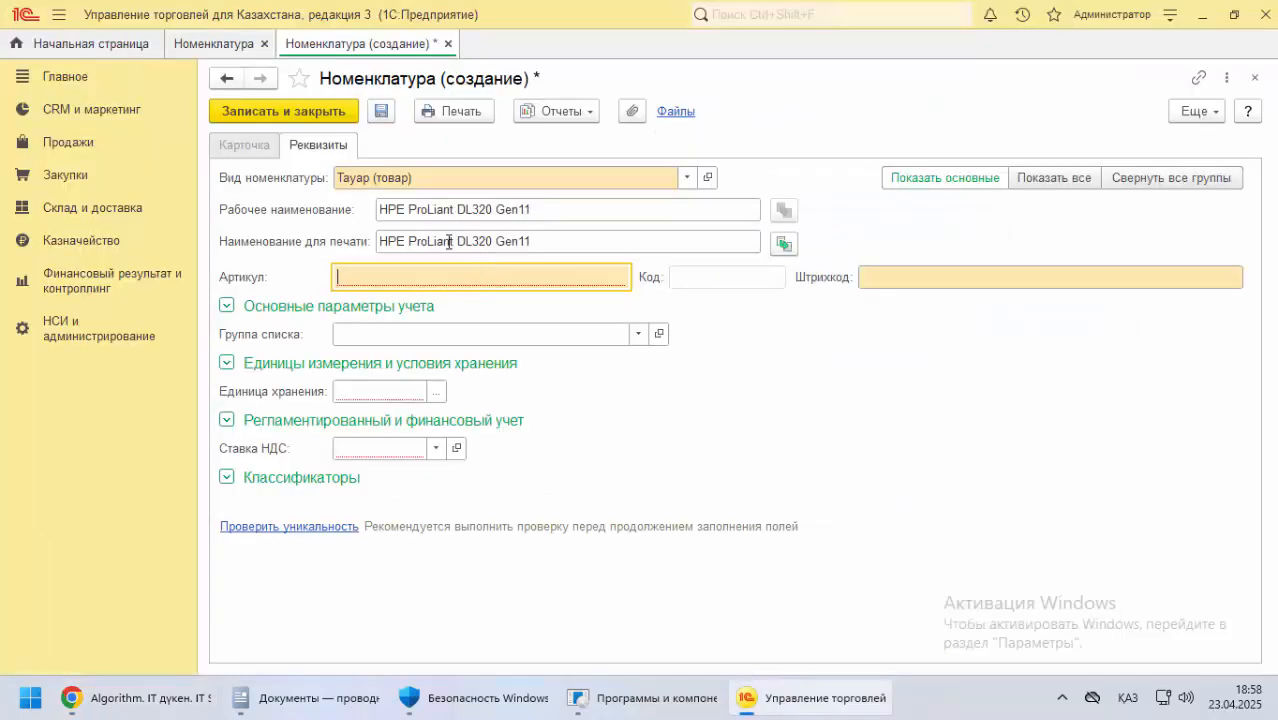
key("ctrl+v")
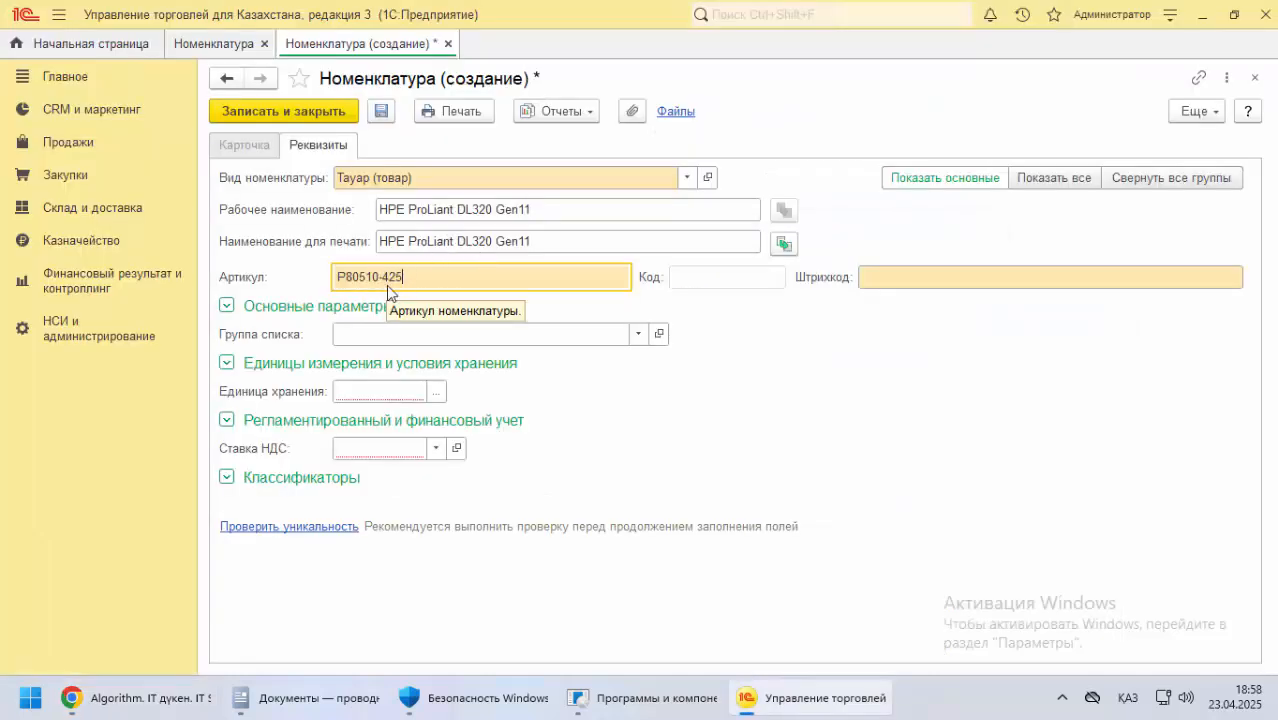
Check the Dell PowerEdge filling example in the 1С:УТ documentation in Chrome and return to the new item in 1С
left_click(128, 700)
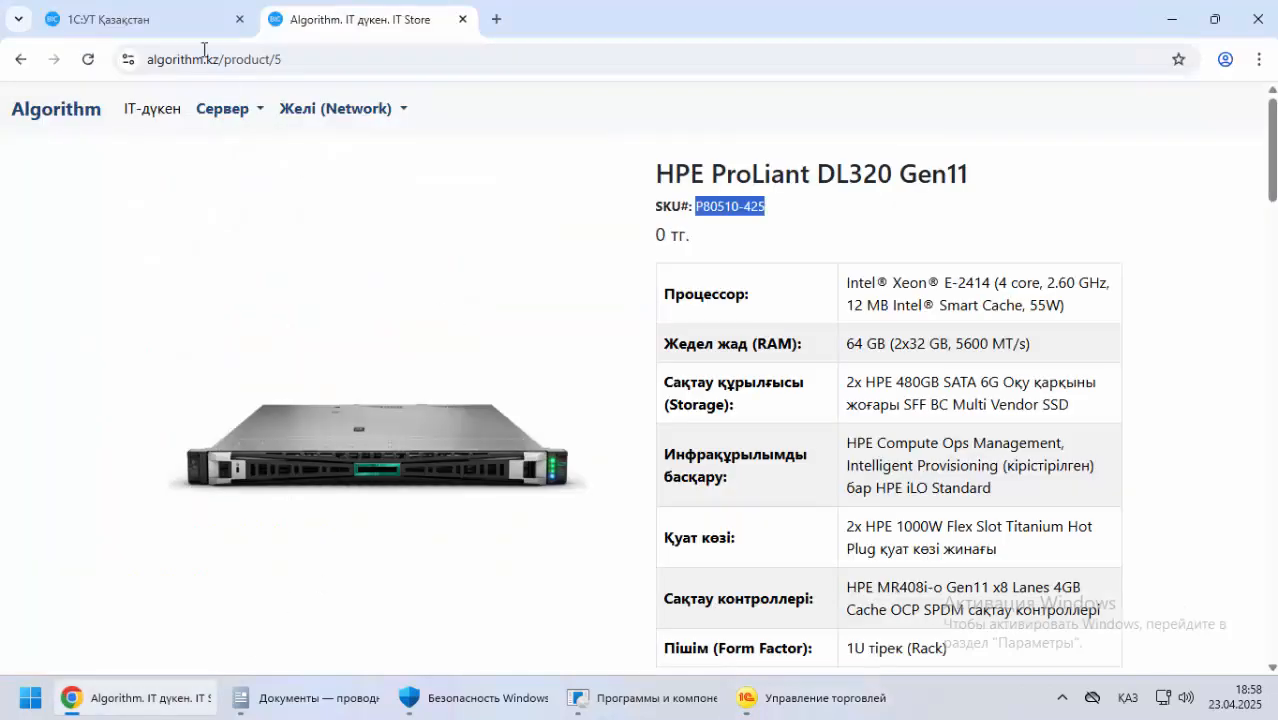
left_click(186, 24)
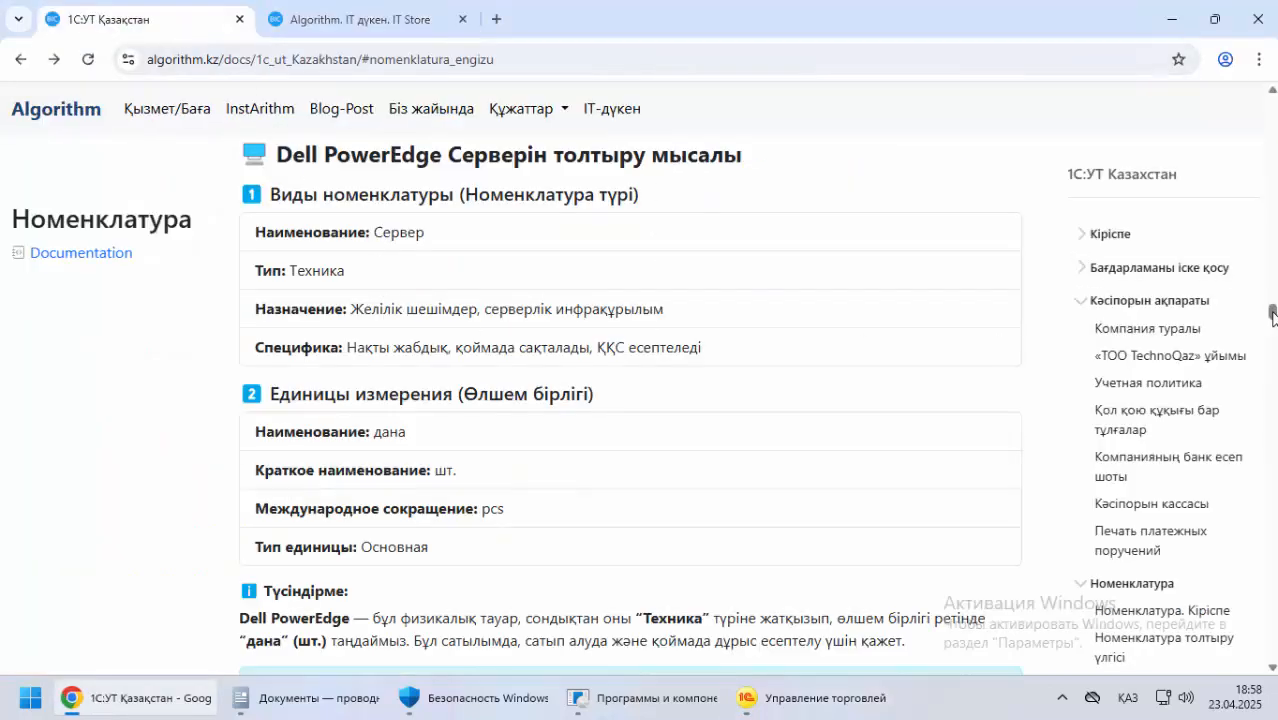
left_click(760, 700)
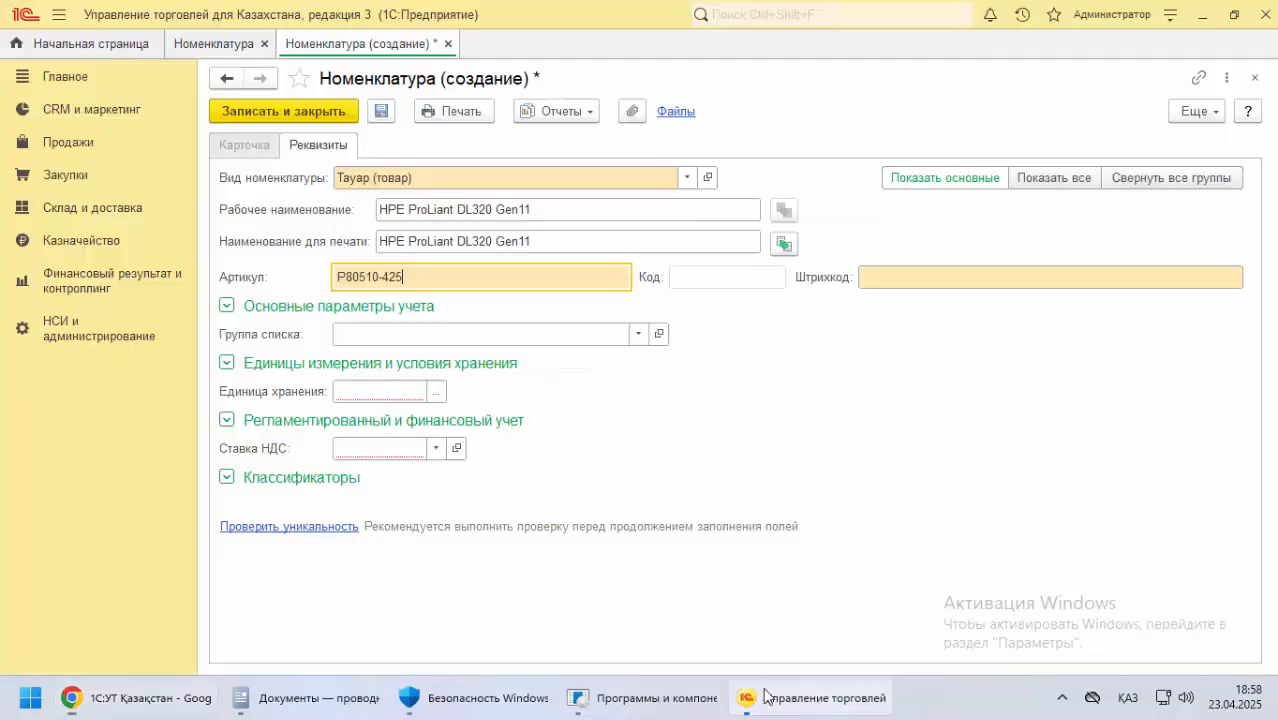
left_click(870, 280)
type("2222222222")
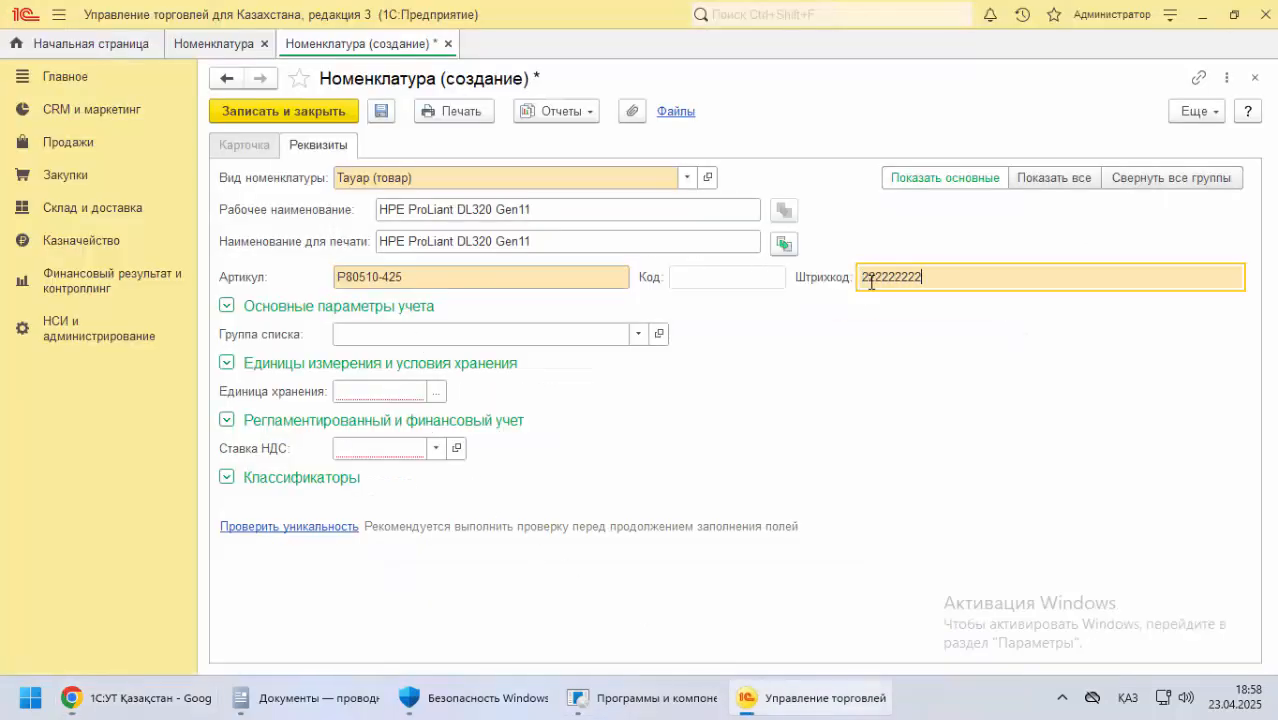
left_click(376, 389)
left_click(439, 393)
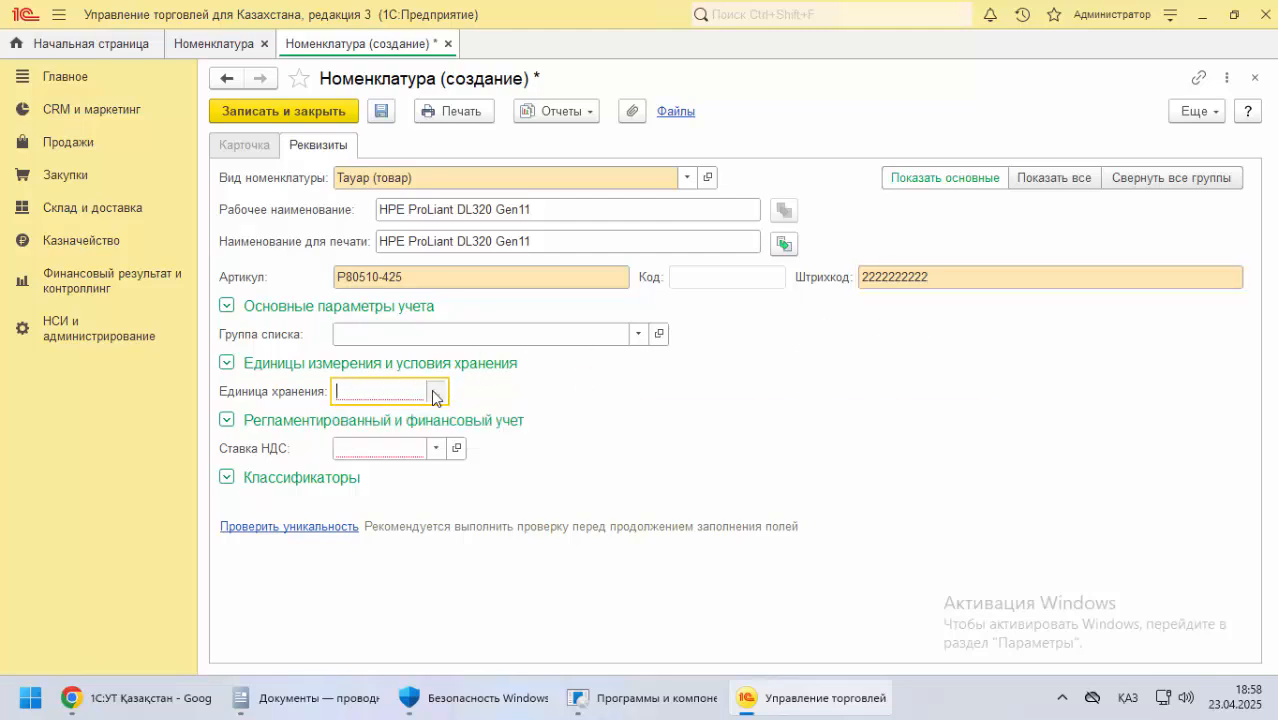
left_click(442, 335)
left_click(440, 115)
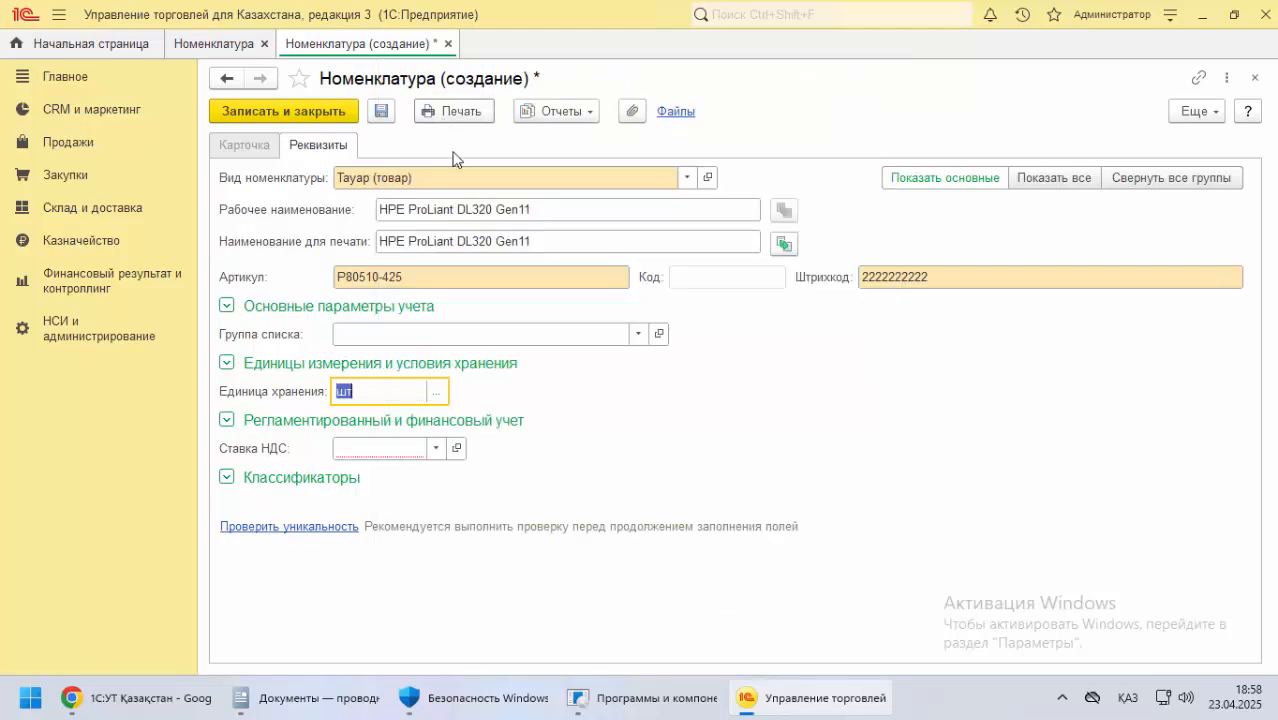
Set Ставка НДС to 12% and save and close the HPE ProLiant DL320 Gen11 item
left_click(396, 455)
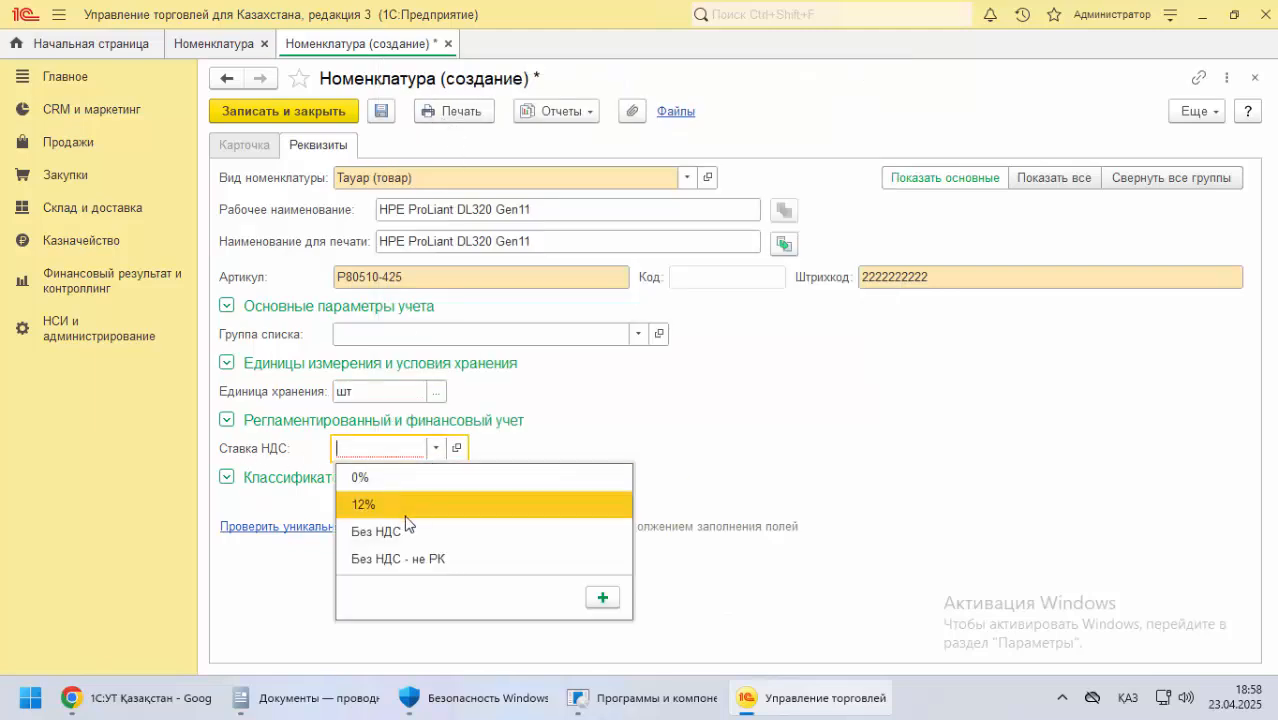
left_click(386, 506)
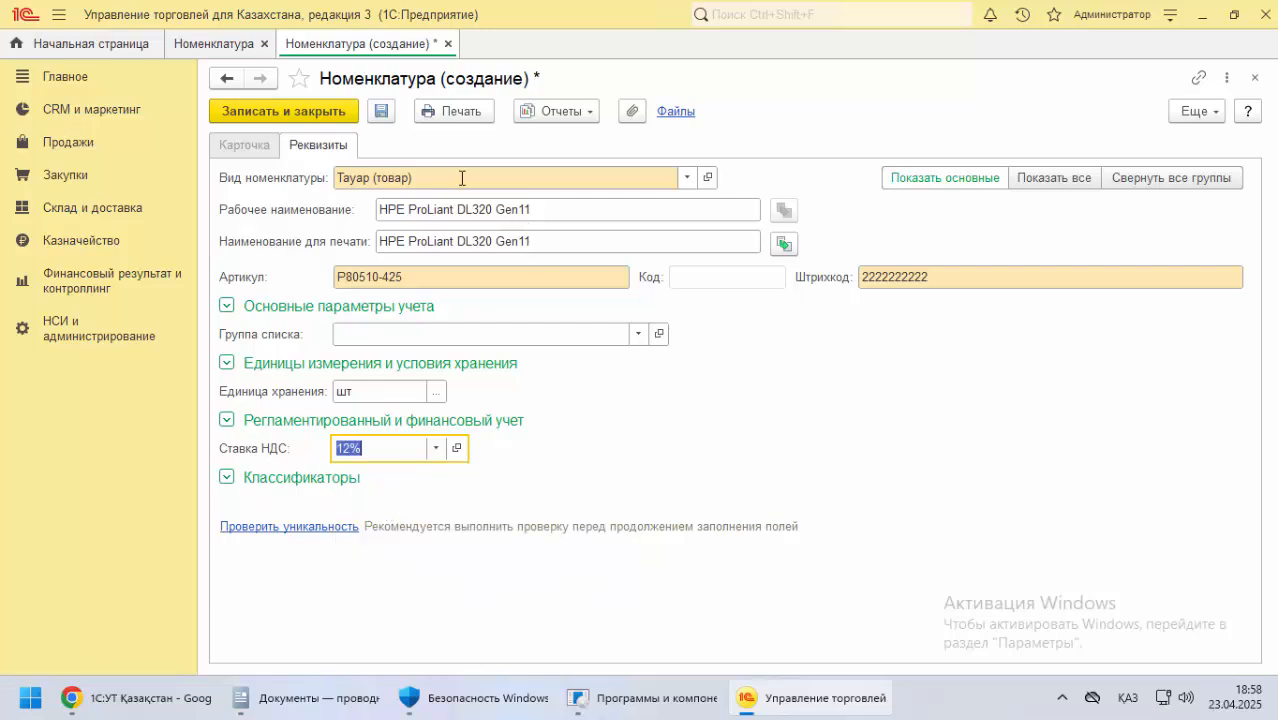
left_click(309, 112)
Agree to register the HPE ProLiant DL320 Gen11 barcode, replace it with a newly generated one and save it
left_click(672, 384)
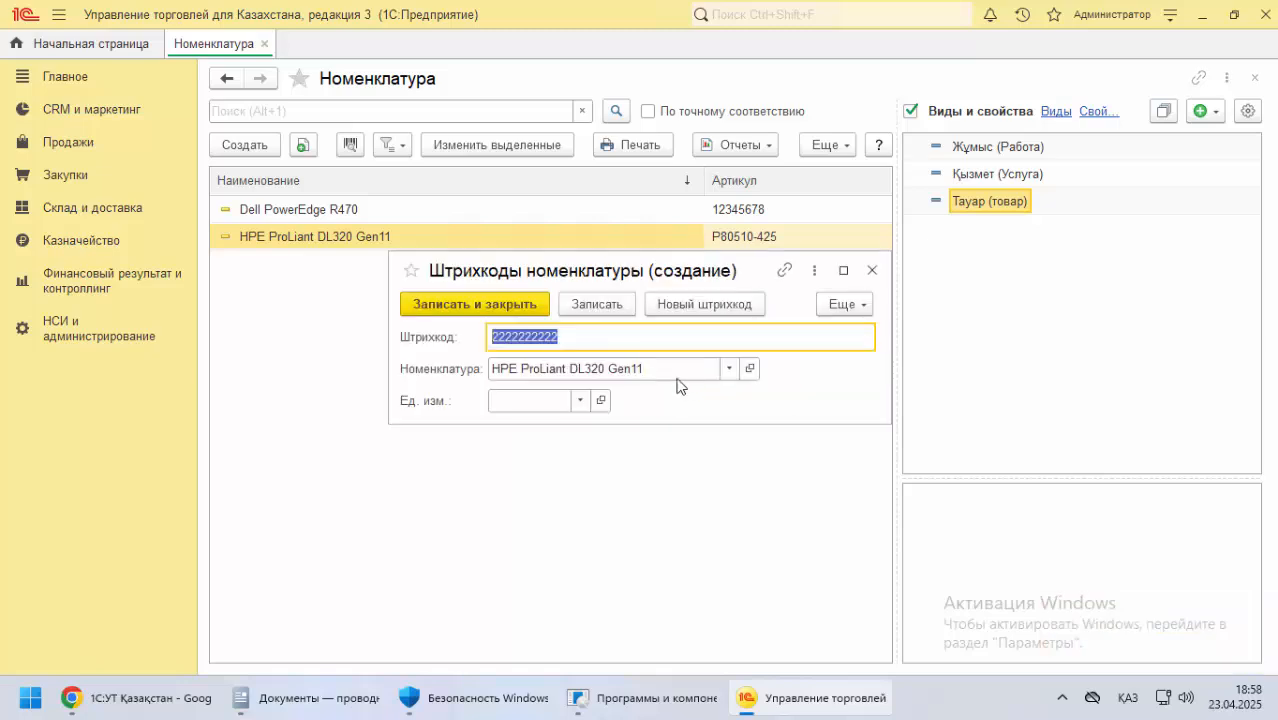
left_click(718, 305)
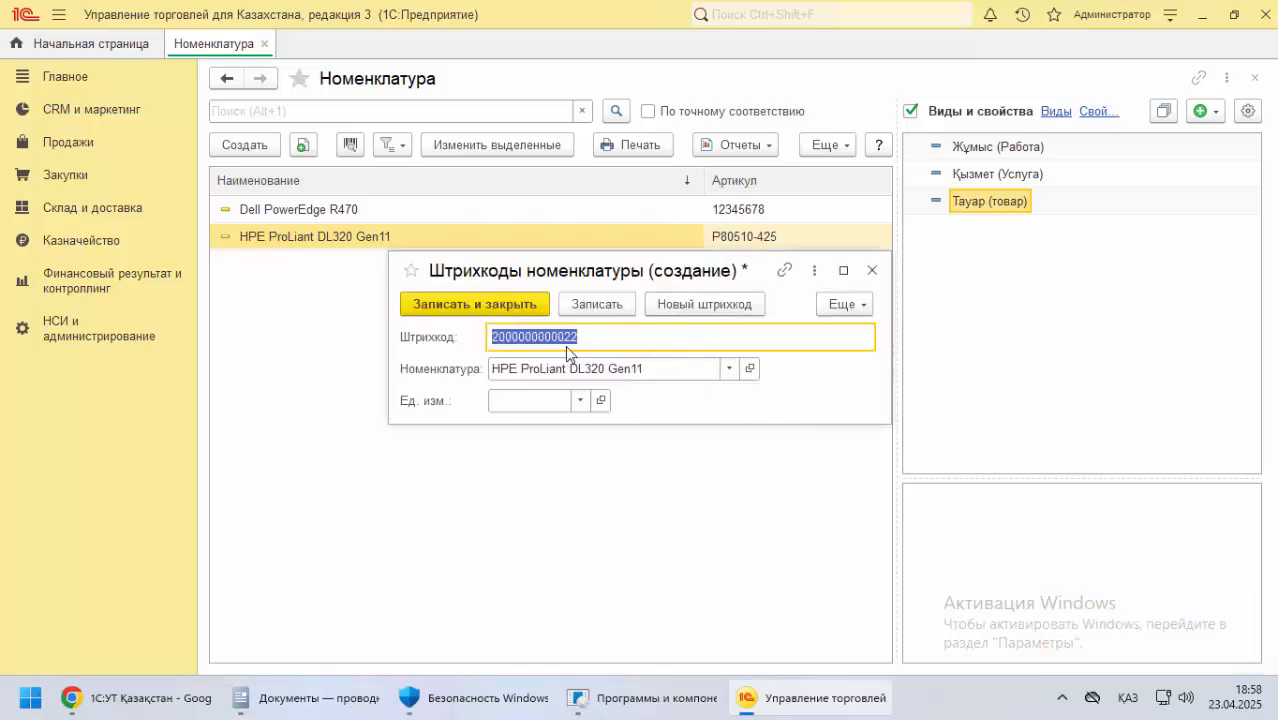
left_click(525, 304)
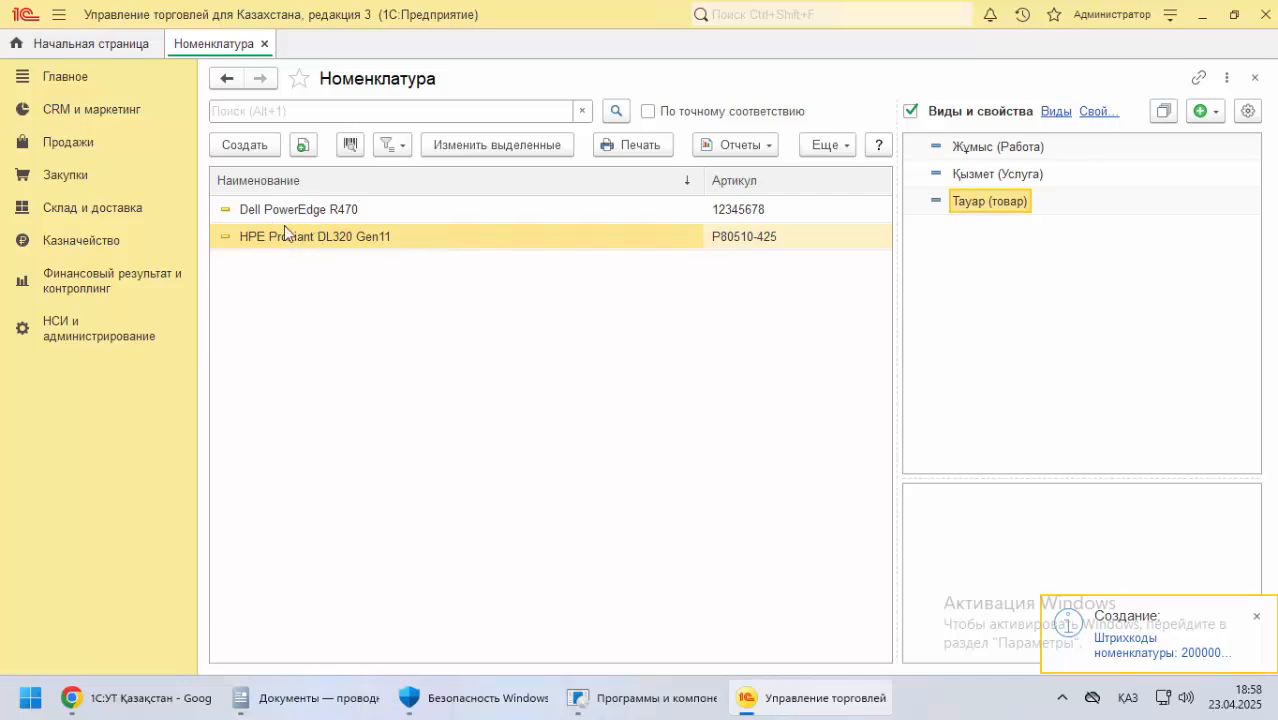
Start a new Номенклатура item of the kind Қызмет (Услуга), ready for its Рабочее наименование
left_click(983, 176)
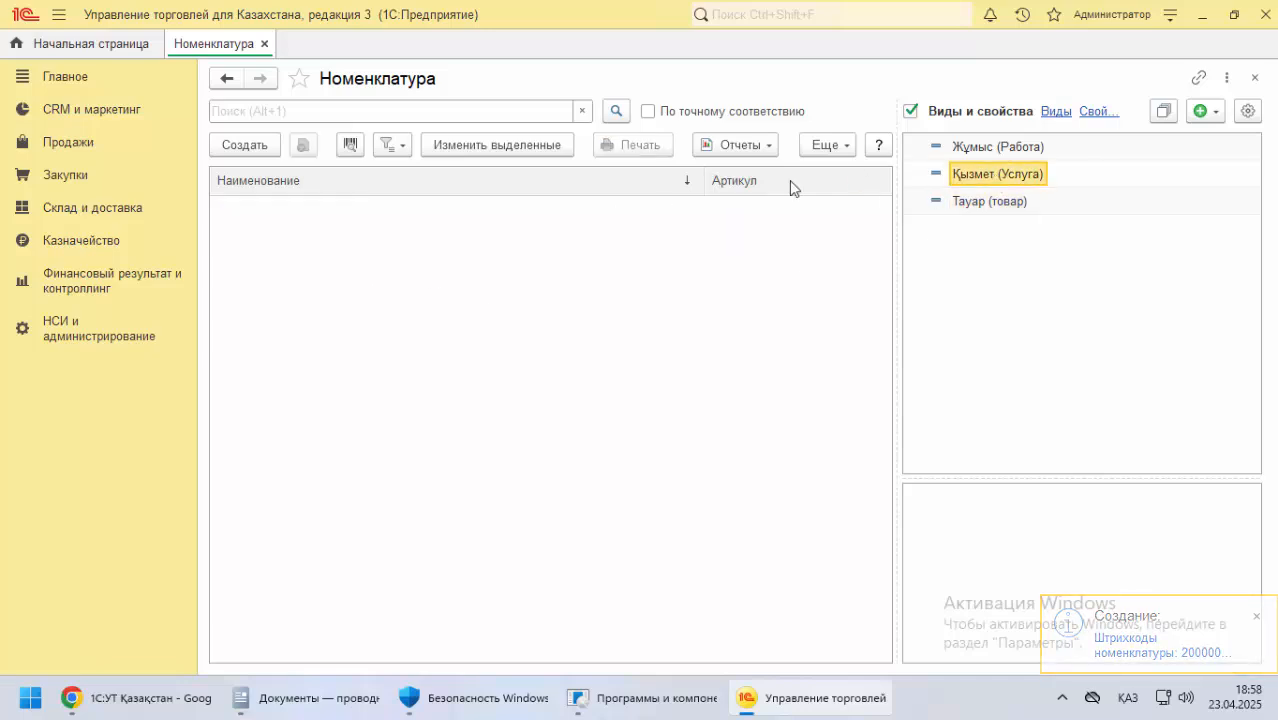
left_click(265, 154)
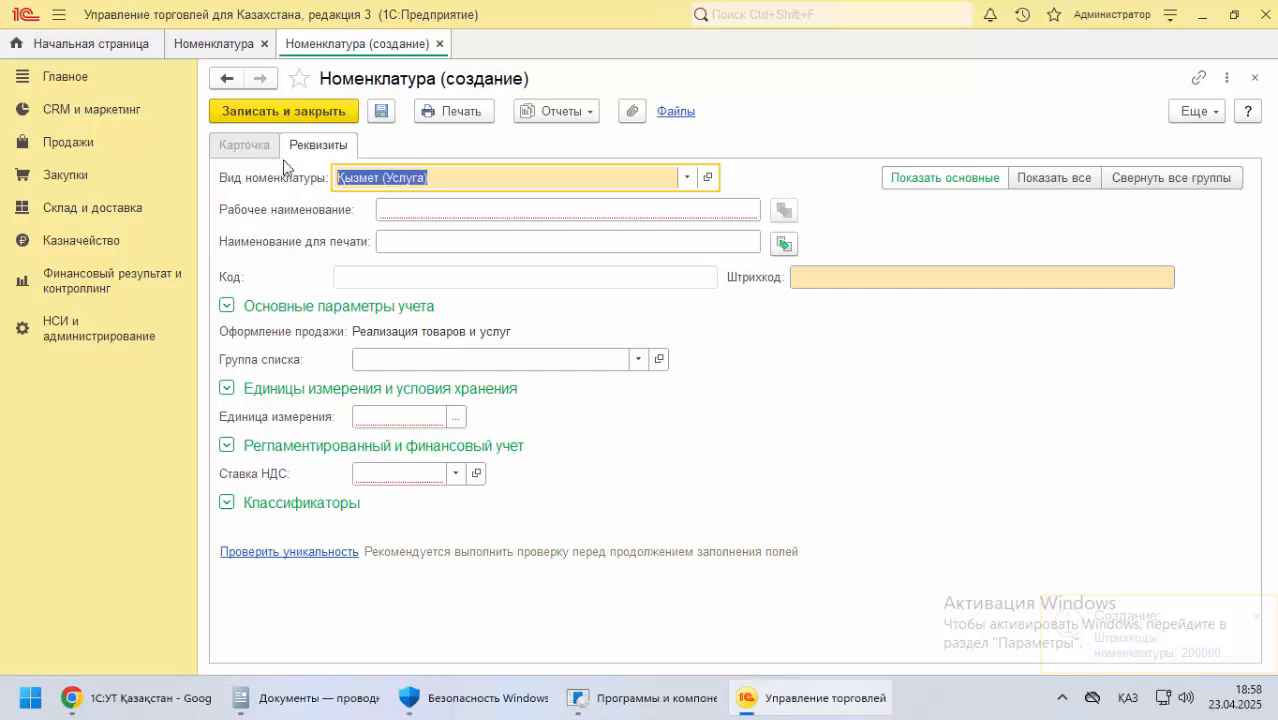
left_click(414, 205)
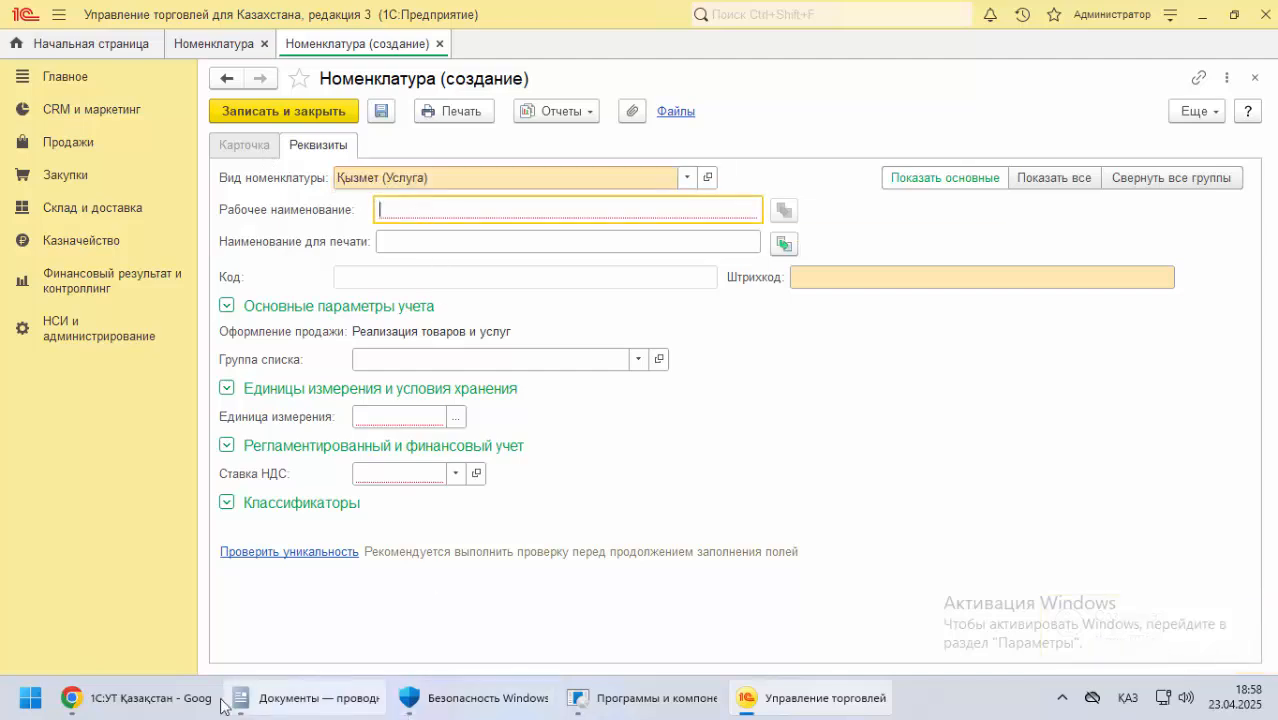
Switch to Chrome, find the service examples in the 1С:УТ documentation and copy the service name Серверді орнату
left_click(135, 698)
scroll(206, 447, "down", 4)
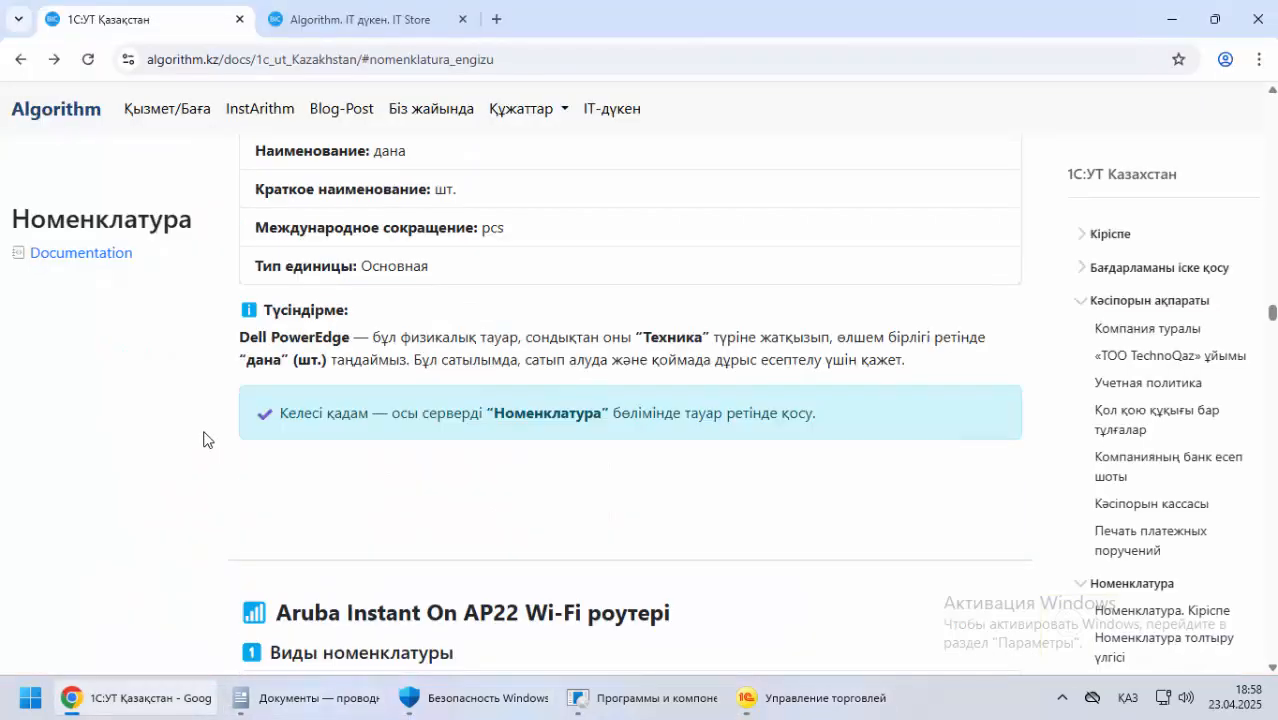
scroll(204, 425, "down", 8)
scroll(204, 425, "down", 10)
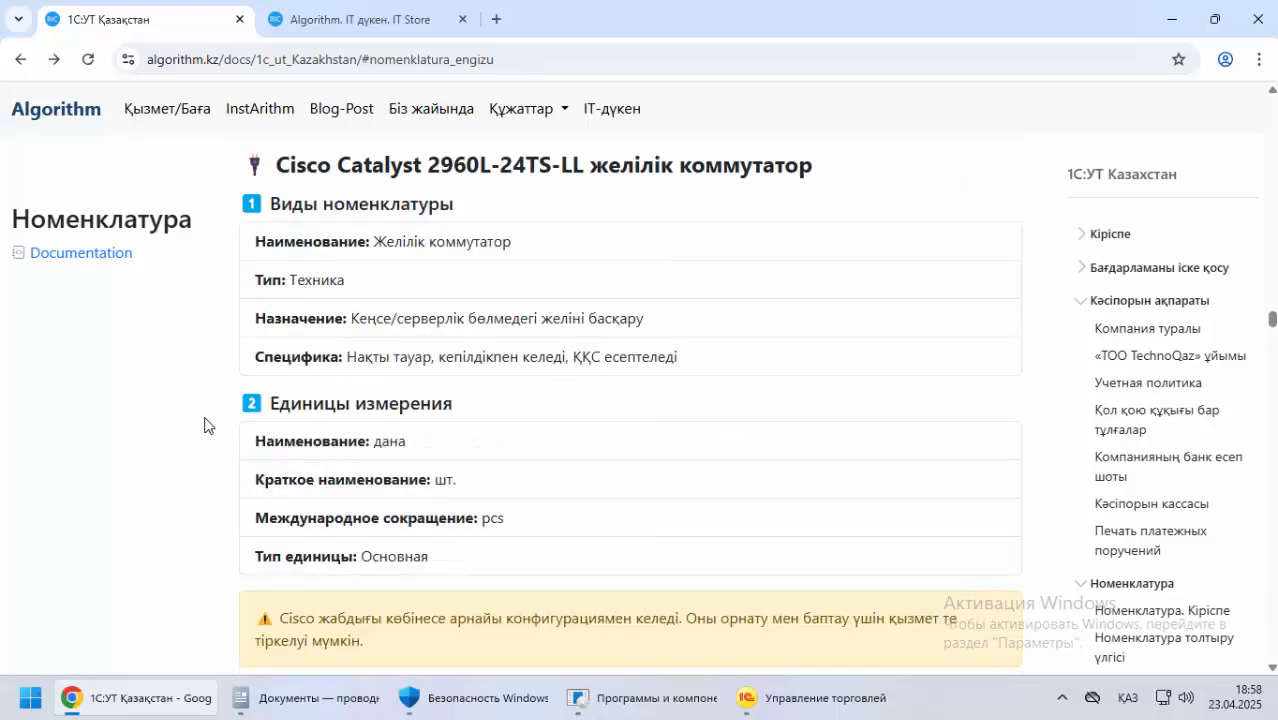
scroll(220, 420, "up", 1)
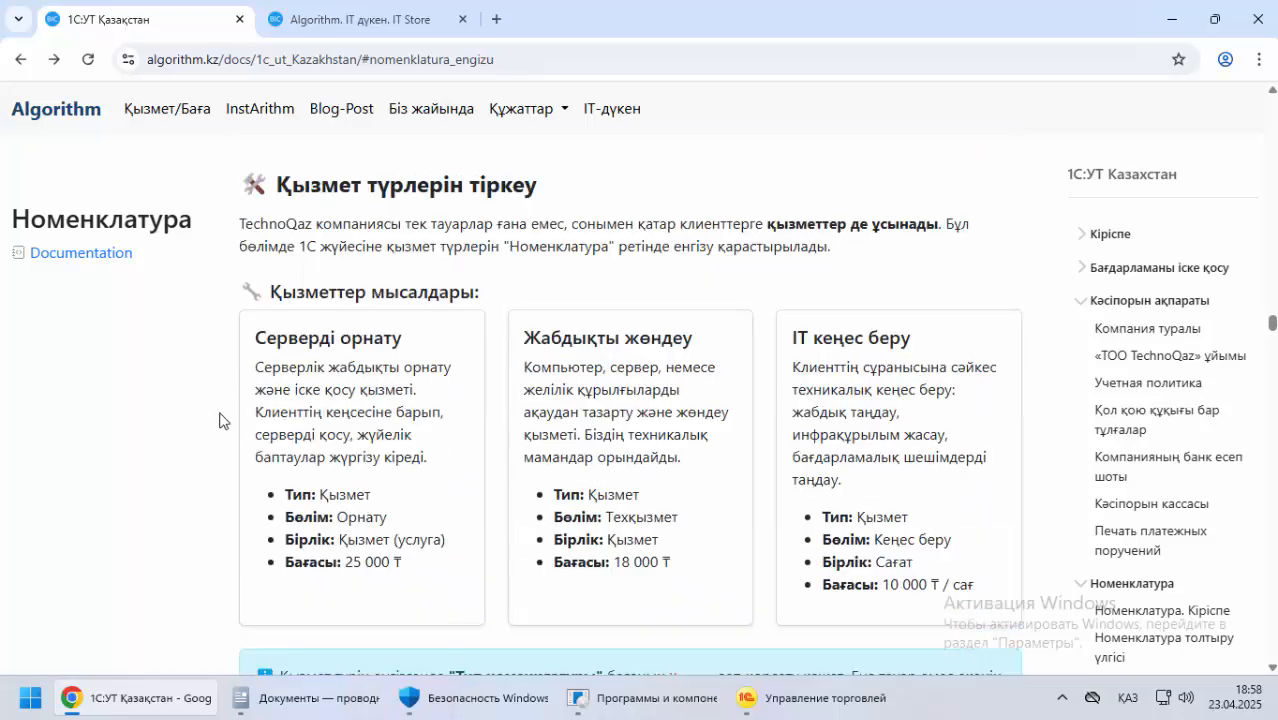
scroll(220, 420, "down", 5)
scroll(221, 420, "up", 4)
left_click_drag(255, 336, 449, 342)
key("ctrl+c")
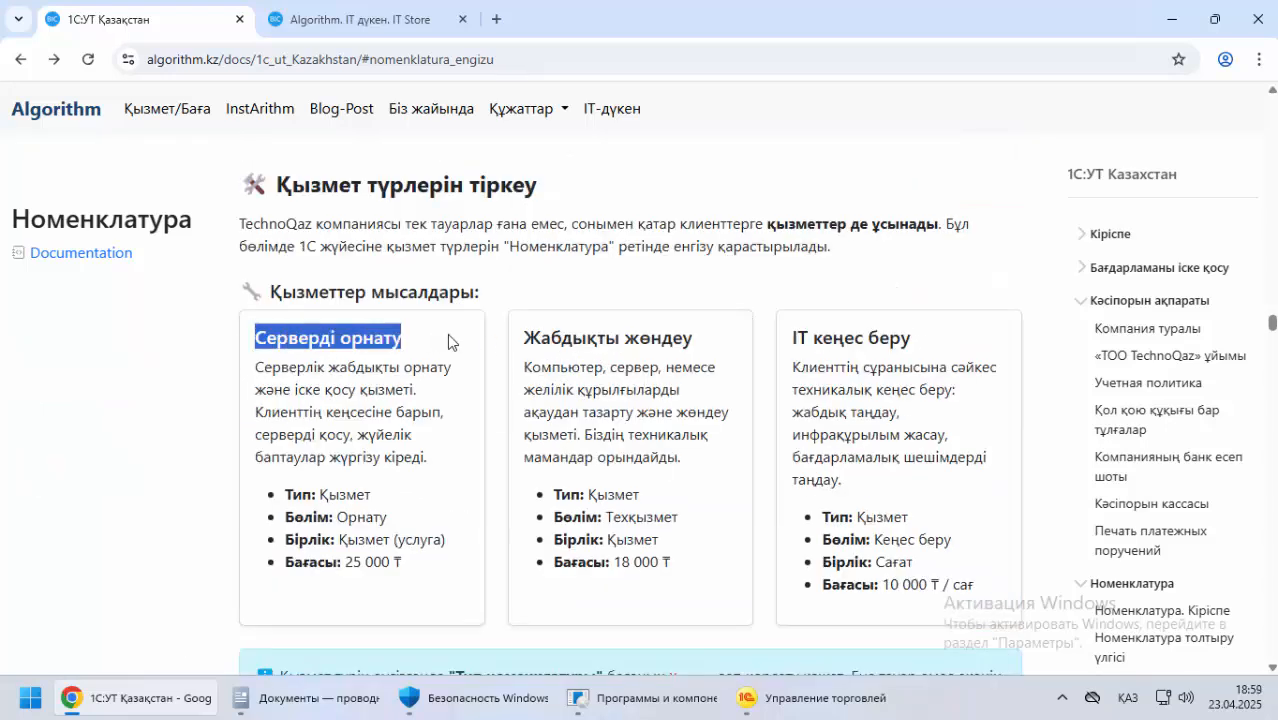
Paste Серверді орнату into Рабочее наименование of the new service in 1С and reuse it for Наименование для печати
key("alt+Tab")
key("ctrl+v")
left_click(413, 248)
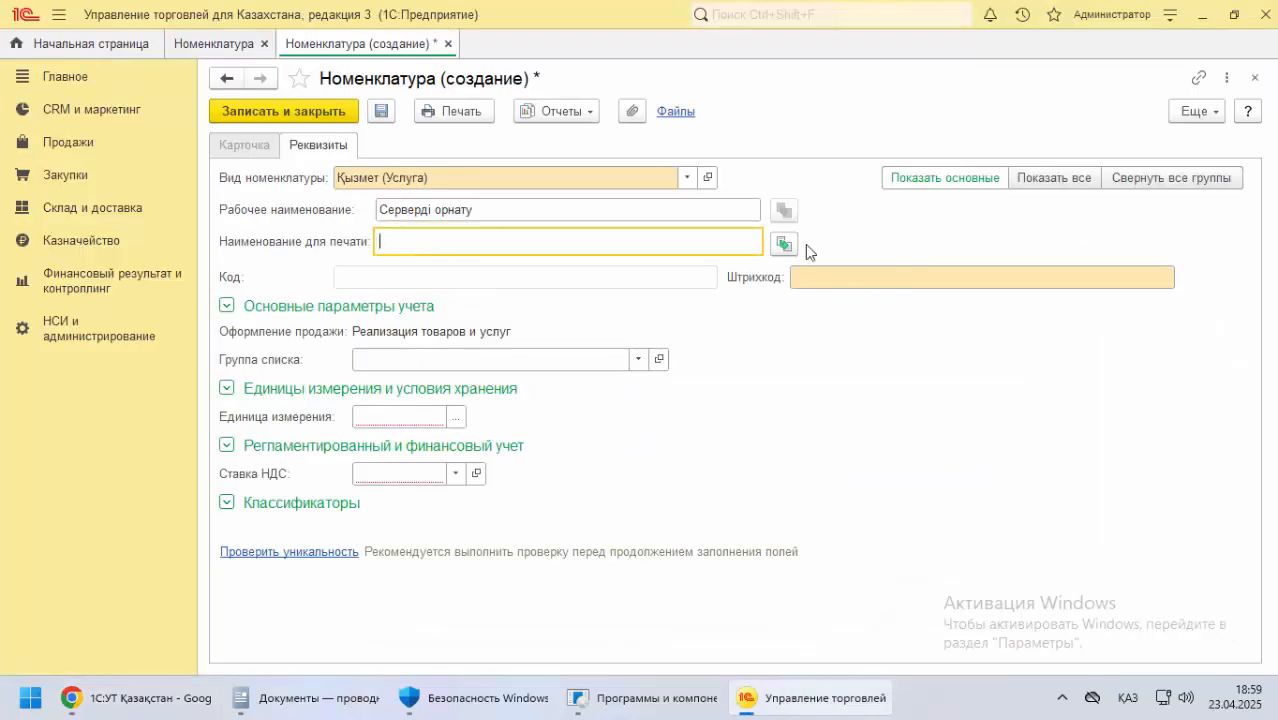
left_click(784, 244)
left_click(521, 281)
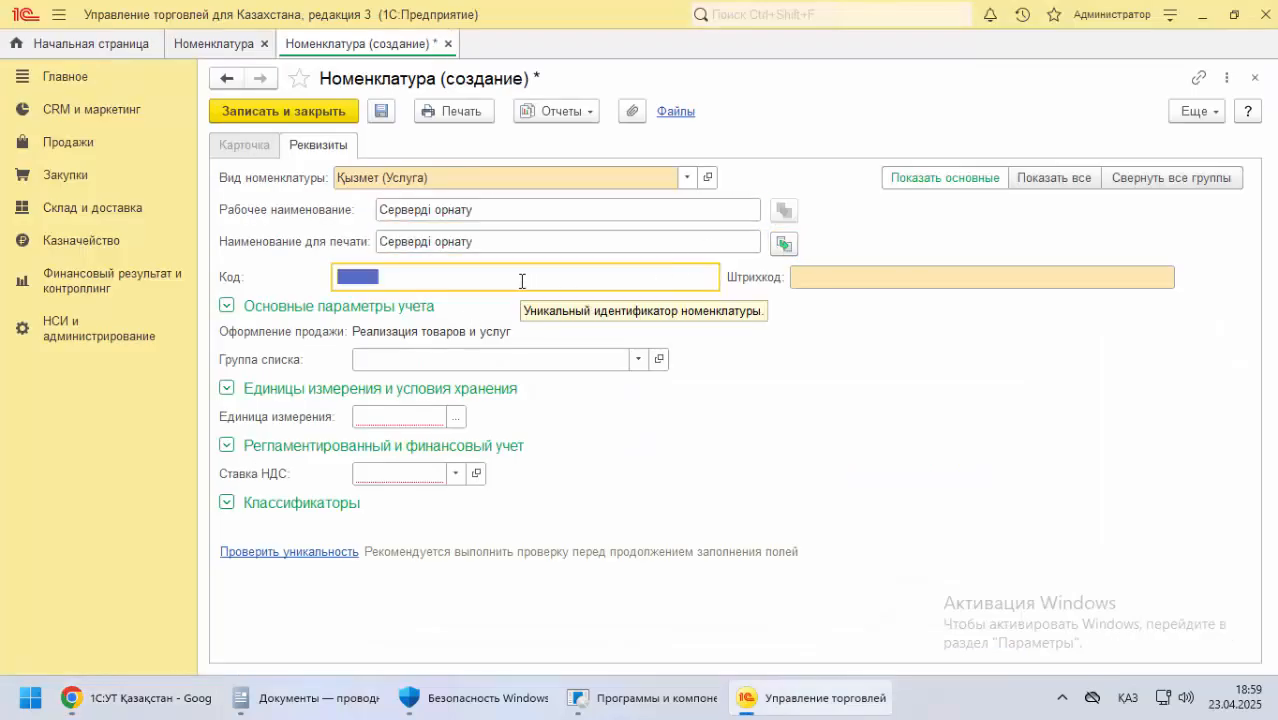
left_click(814, 281)
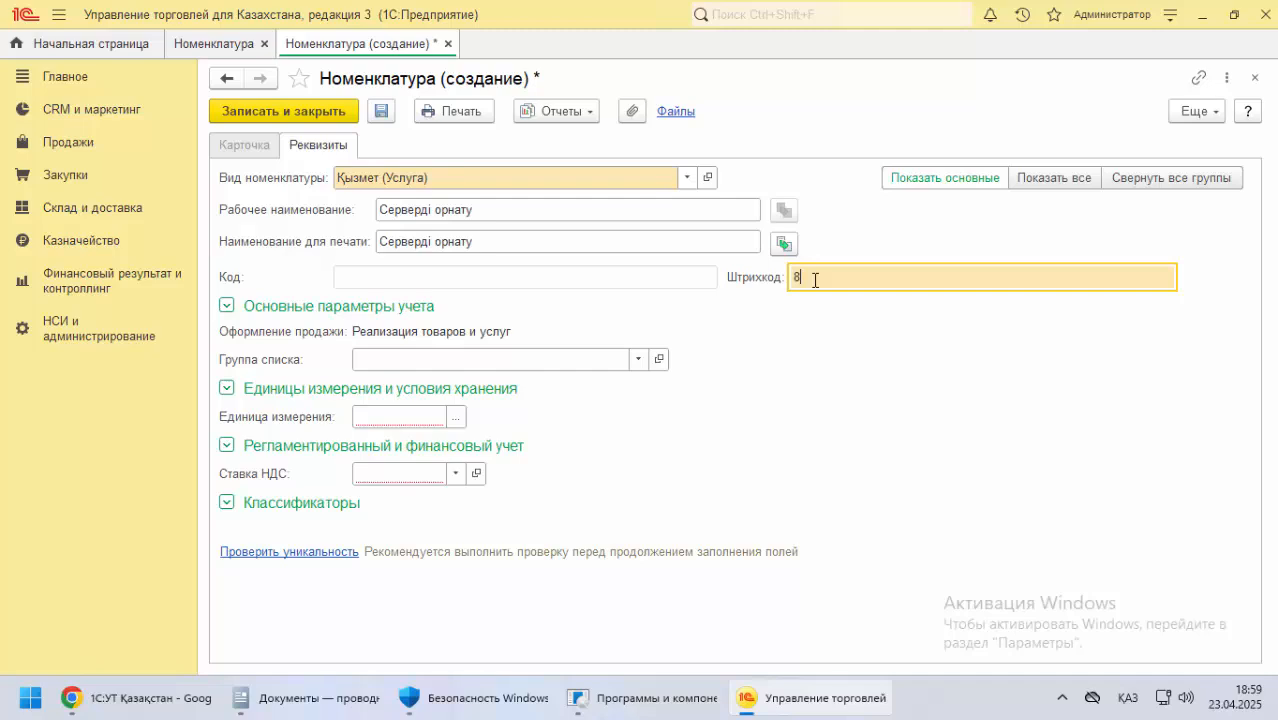
type("8888888888888")
left_click(456, 474)
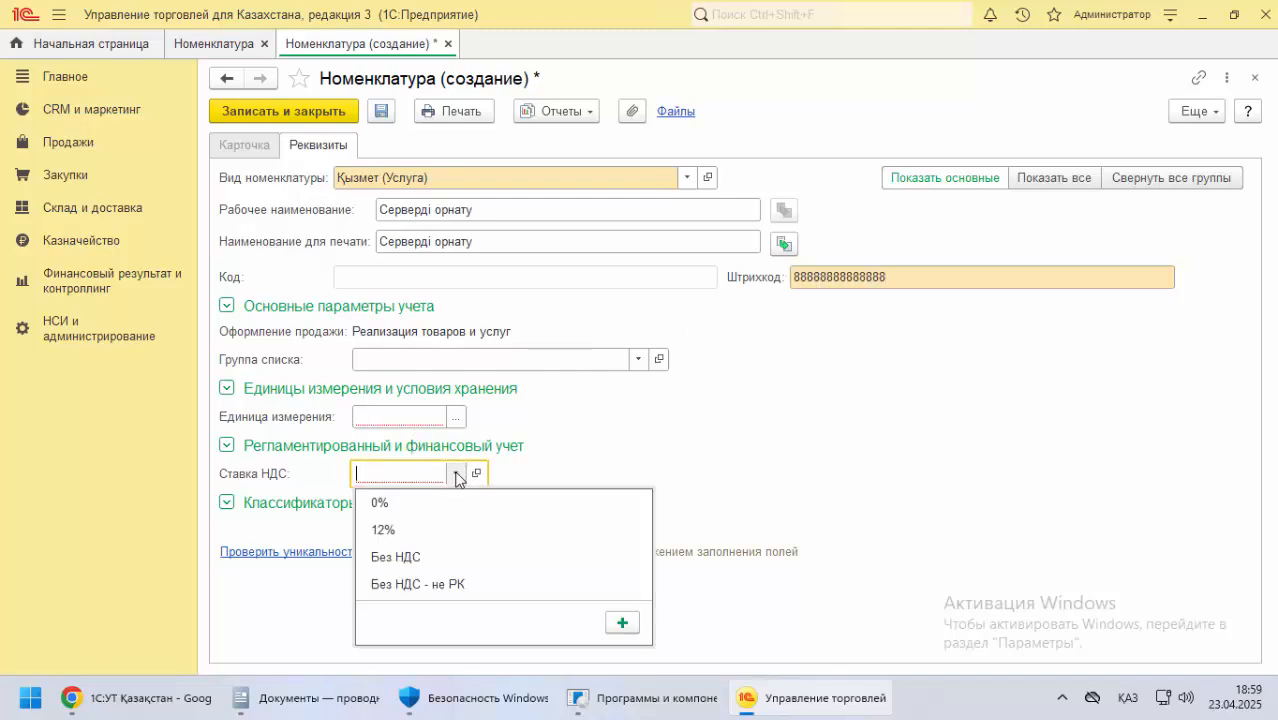
left_click(398, 503)
left_click(456, 474)
left_click(425, 555)
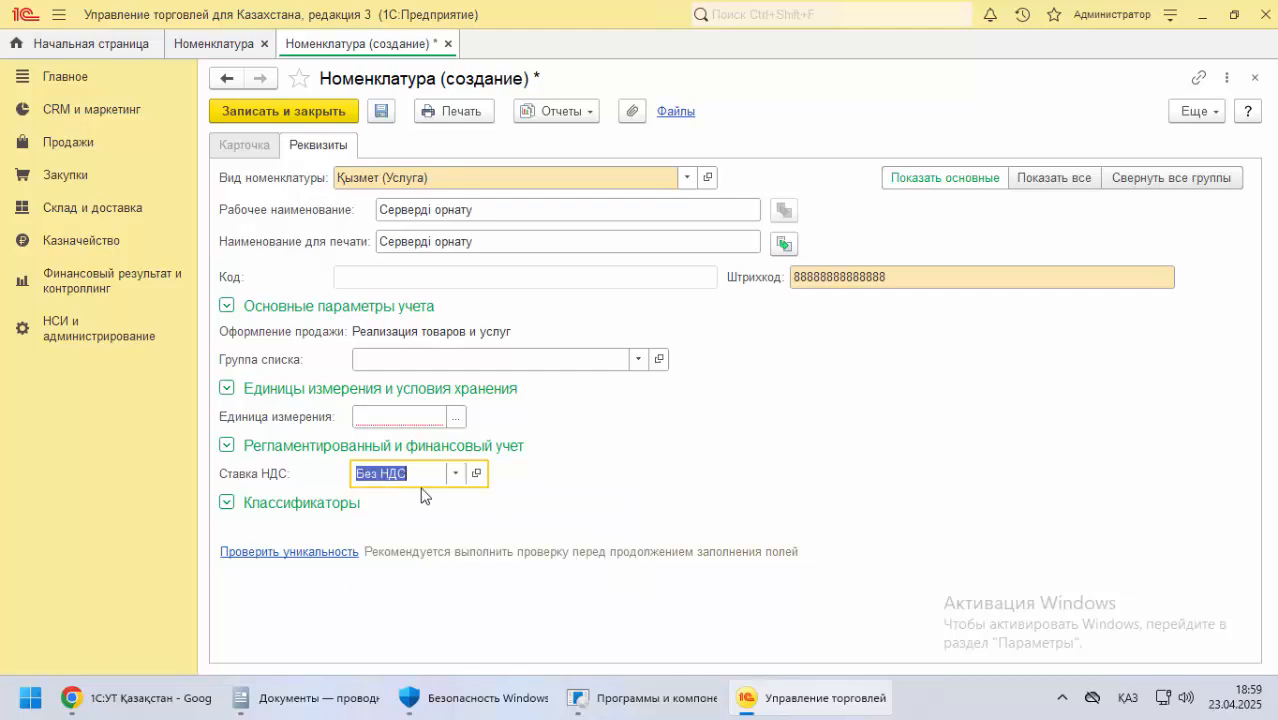
Set Единица измерения to сағат and save and close the Серверді орнату service
left_click(455, 420)
left_click(483, 287)
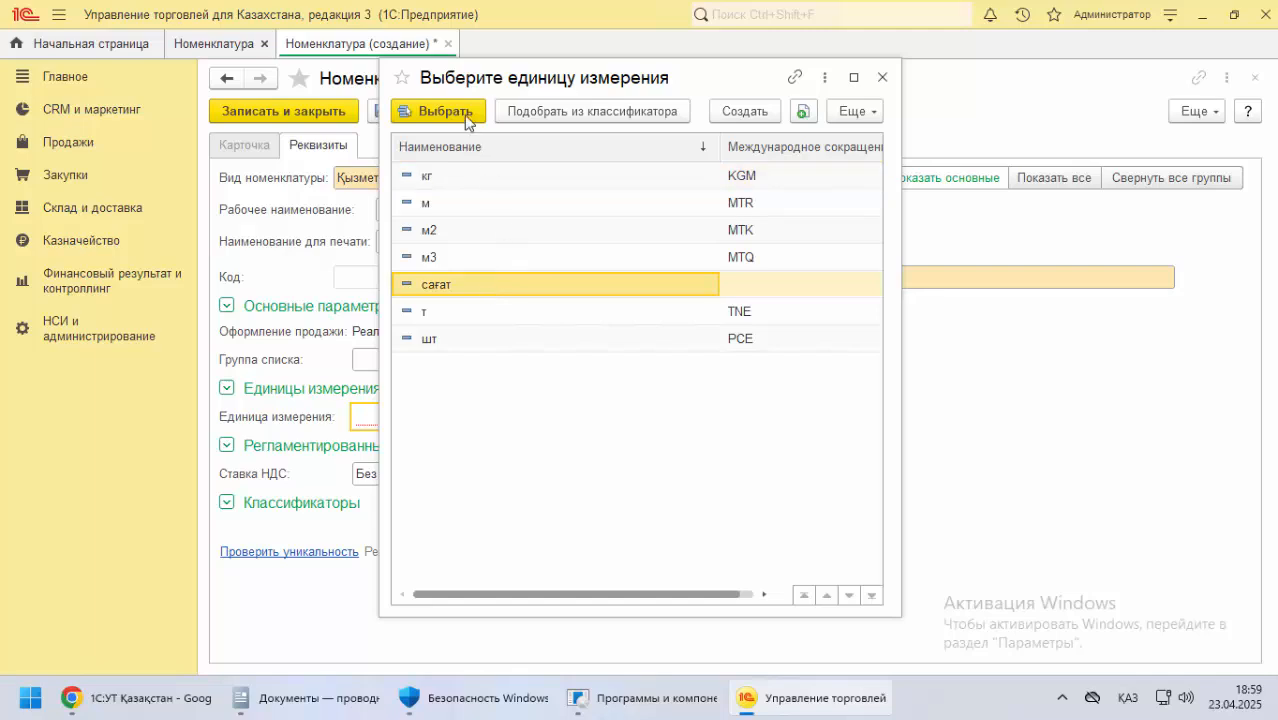
left_click(461, 112)
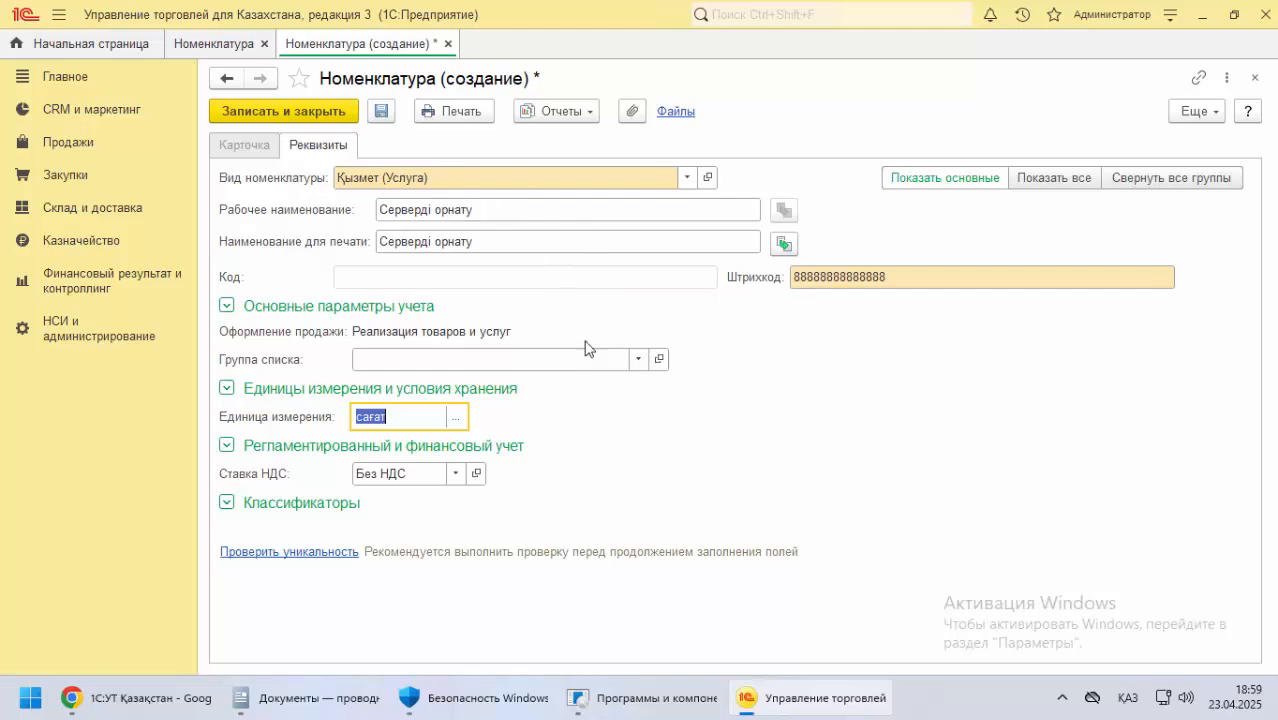
left_click(333, 111)
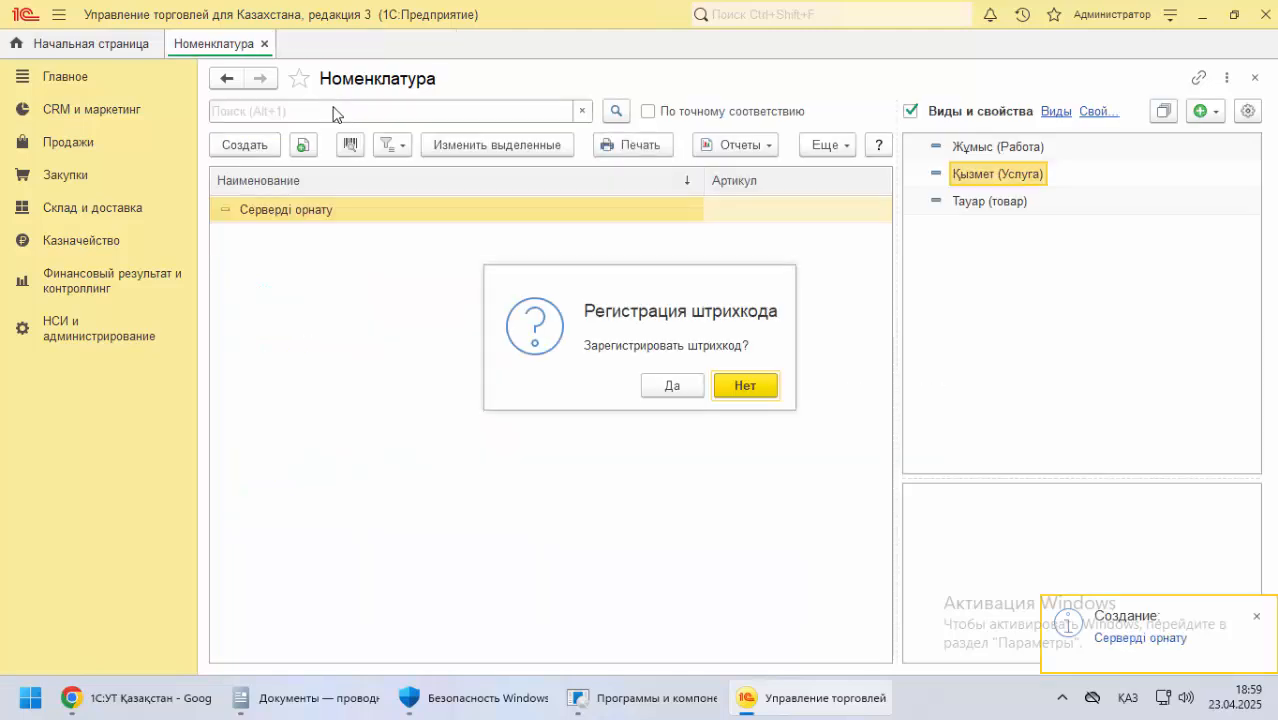
Agree to register the Серверді орнату barcode, replace it with a newly generated one and save it
left_click(672, 385)
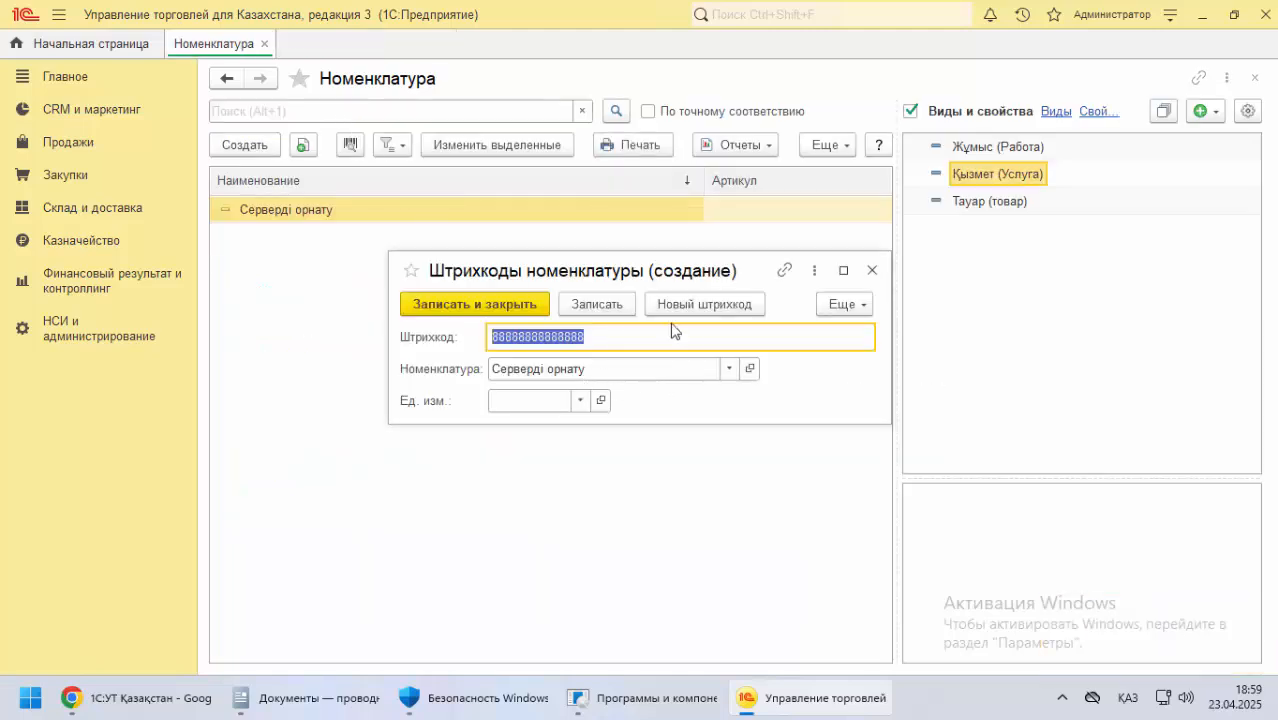
left_click(675, 306)
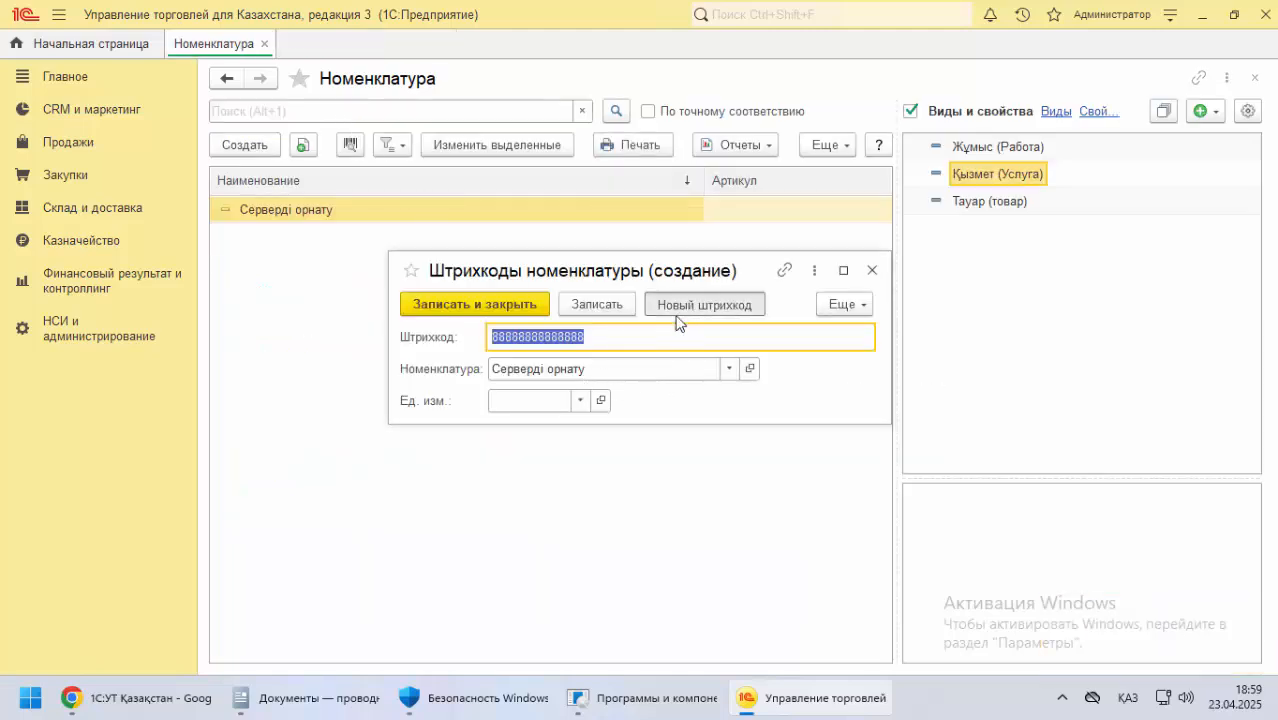
left_click(484, 304)
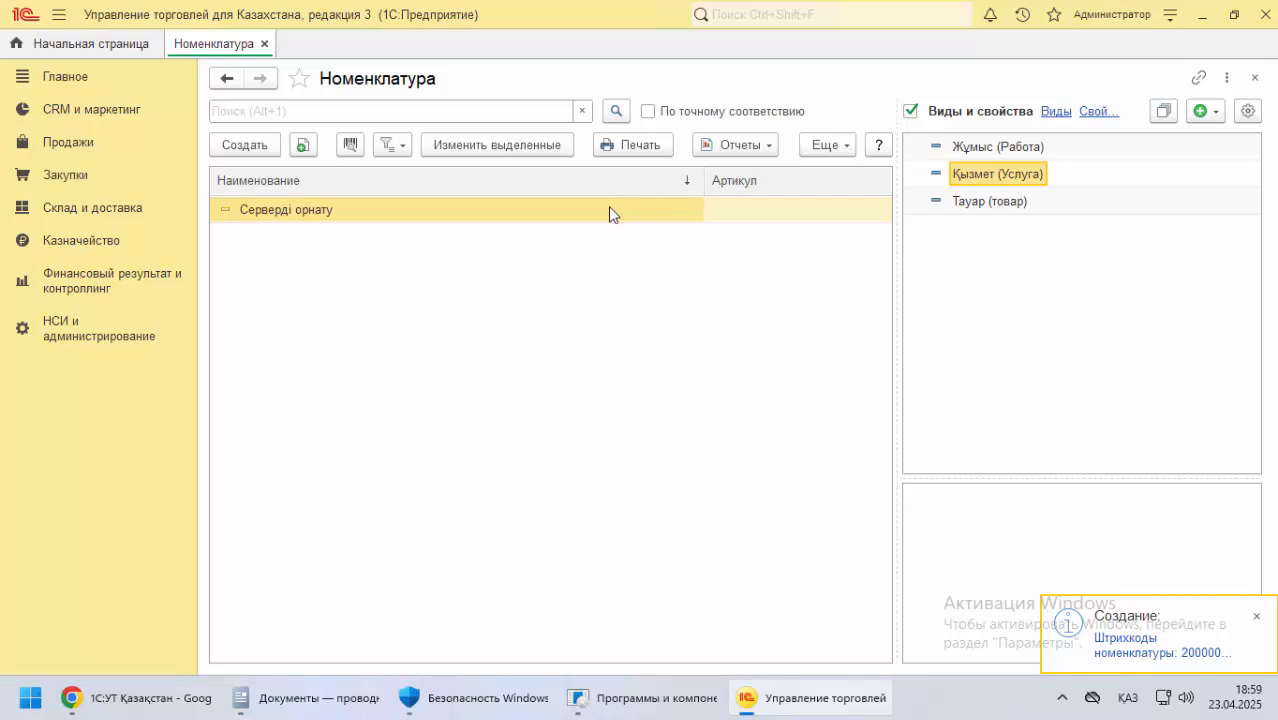
left_click(988, 150)
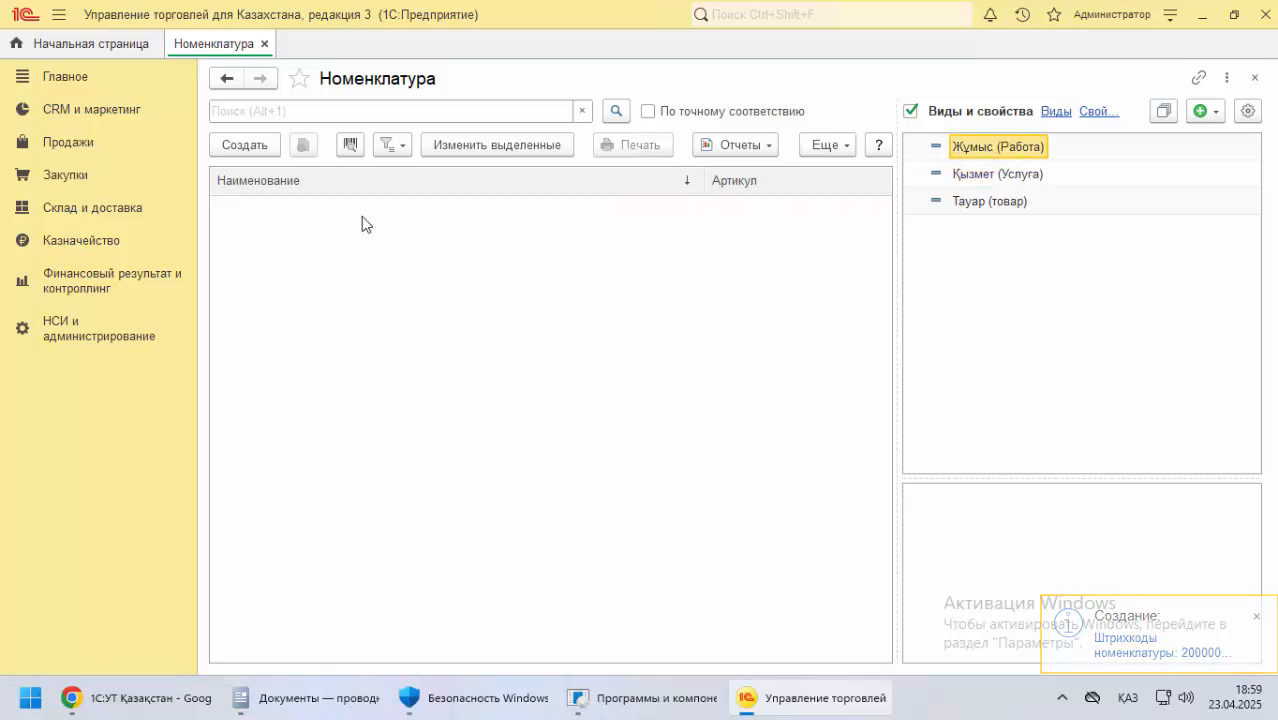
left_click(258, 147)
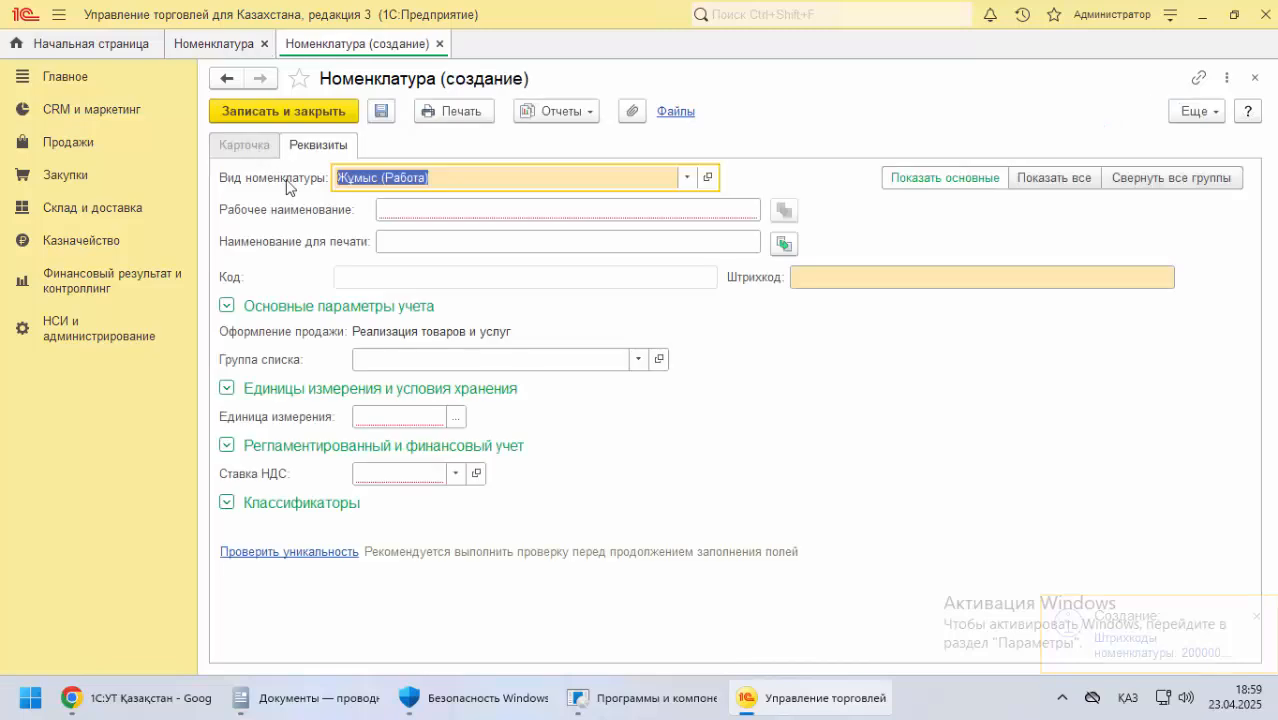
left_click(140, 697)
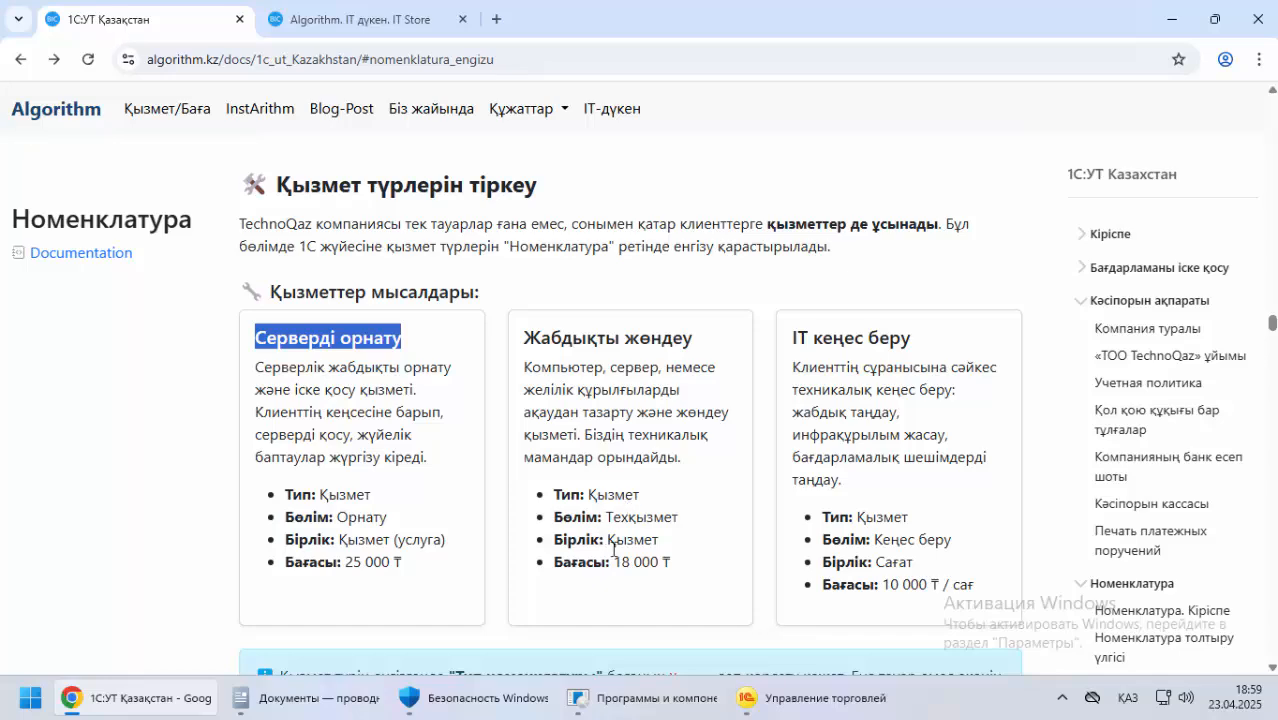
scroll(419, 395, "down", 2)
scroll(419, 395, "up", 5)
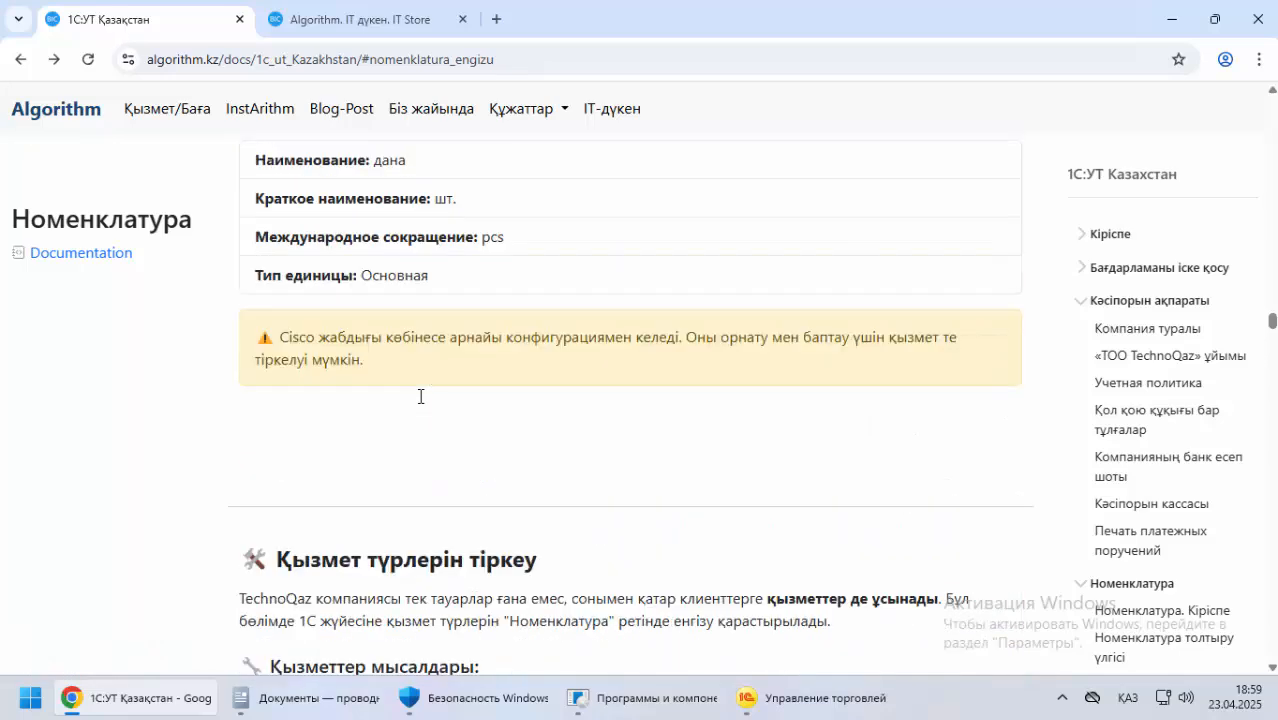
scroll(419, 395, "down", 1)
scroll(419, 403, "down", 5)
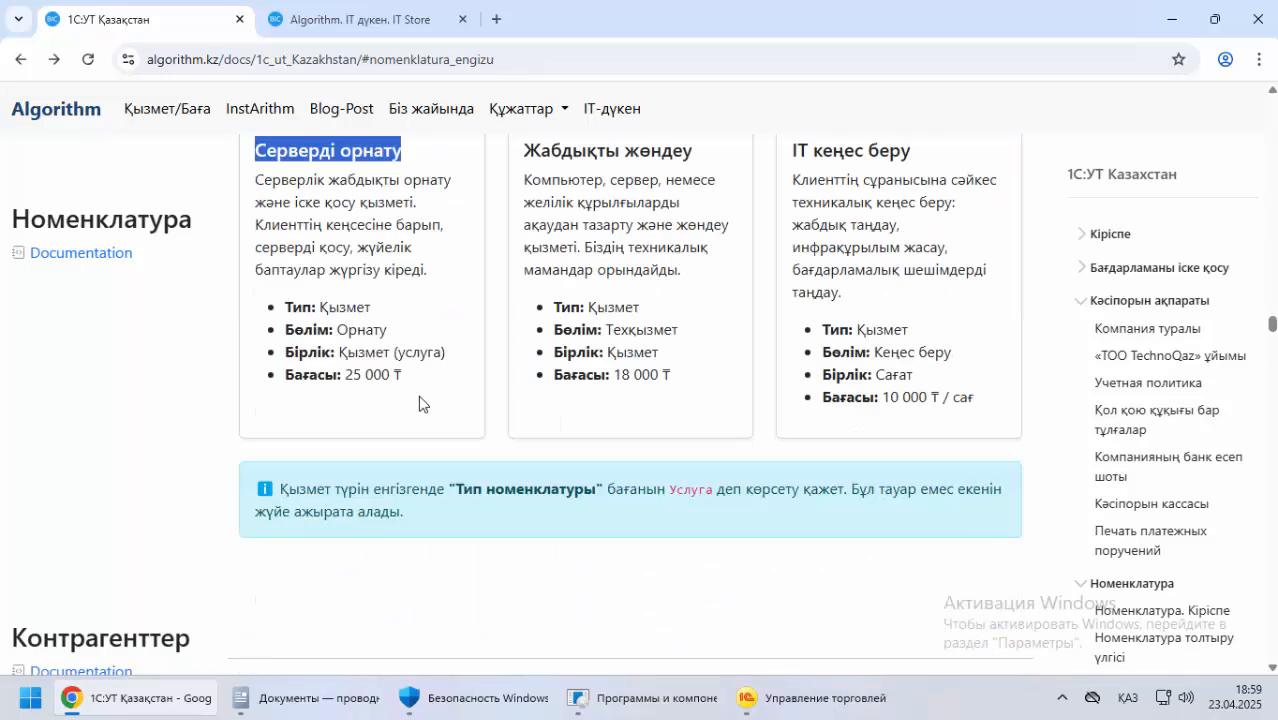
scroll(419, 403, "up", 1)
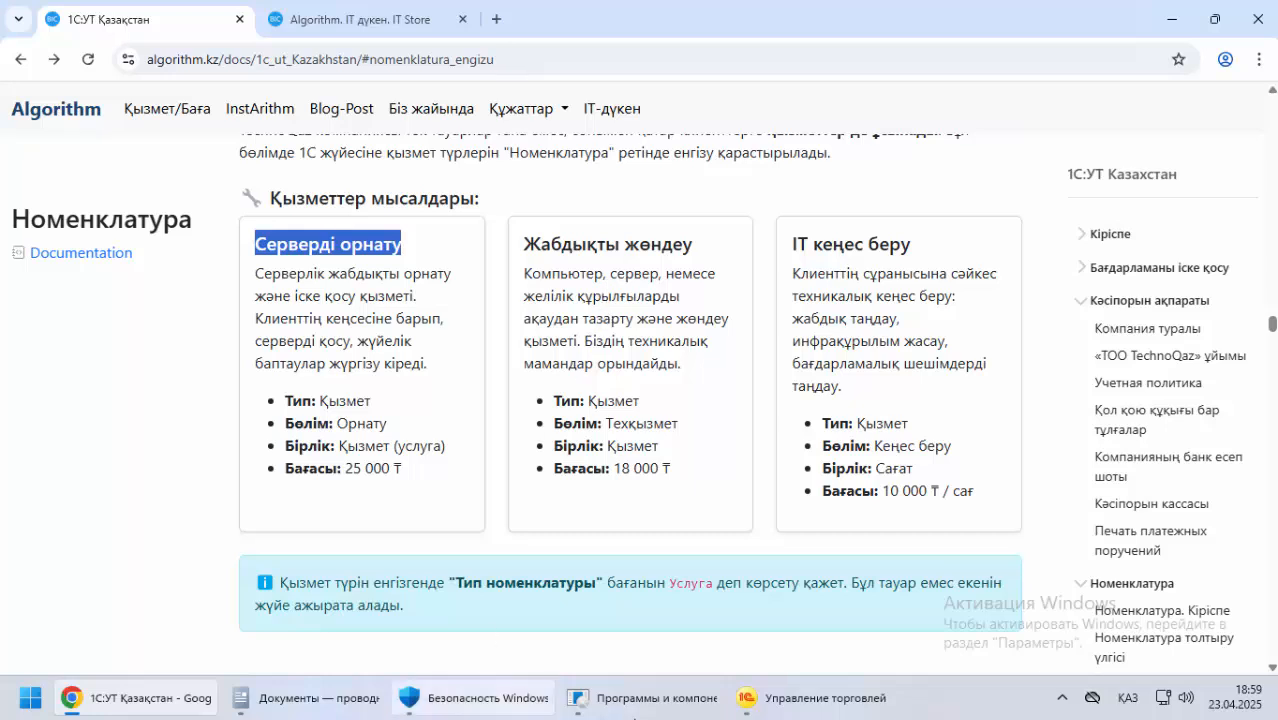
left_click(810, 698)
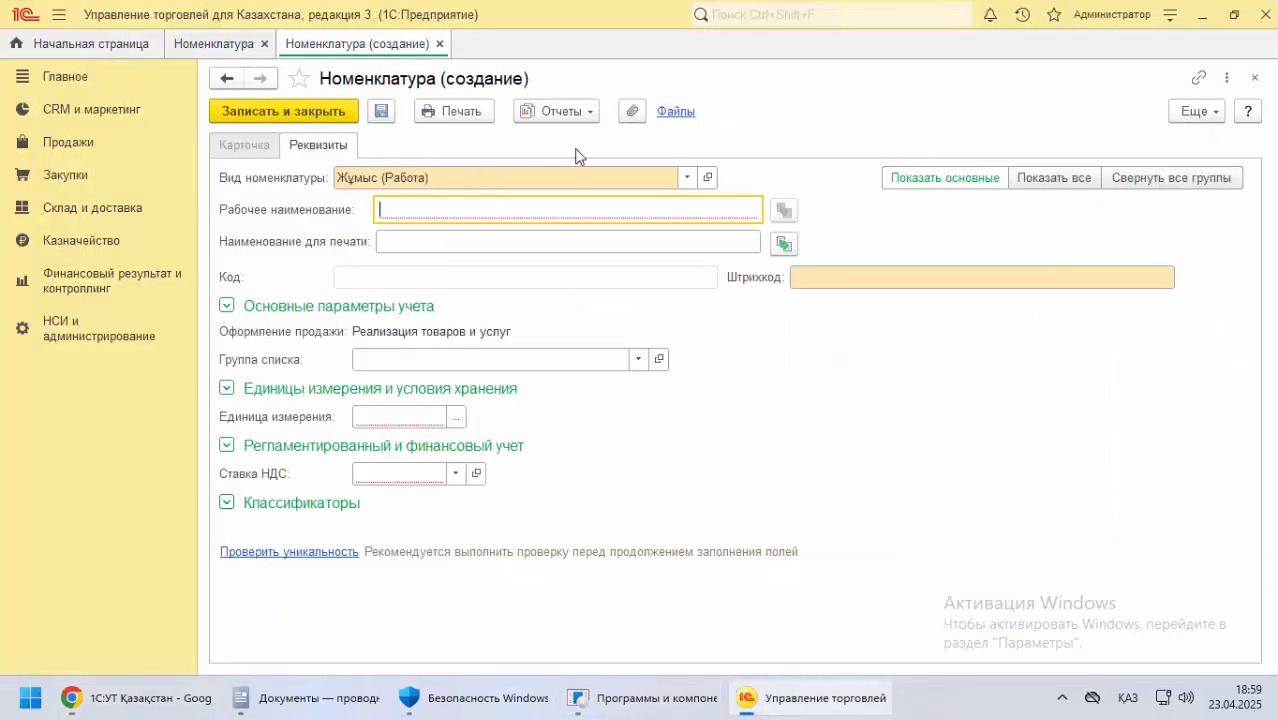
left_click(1255, 77)
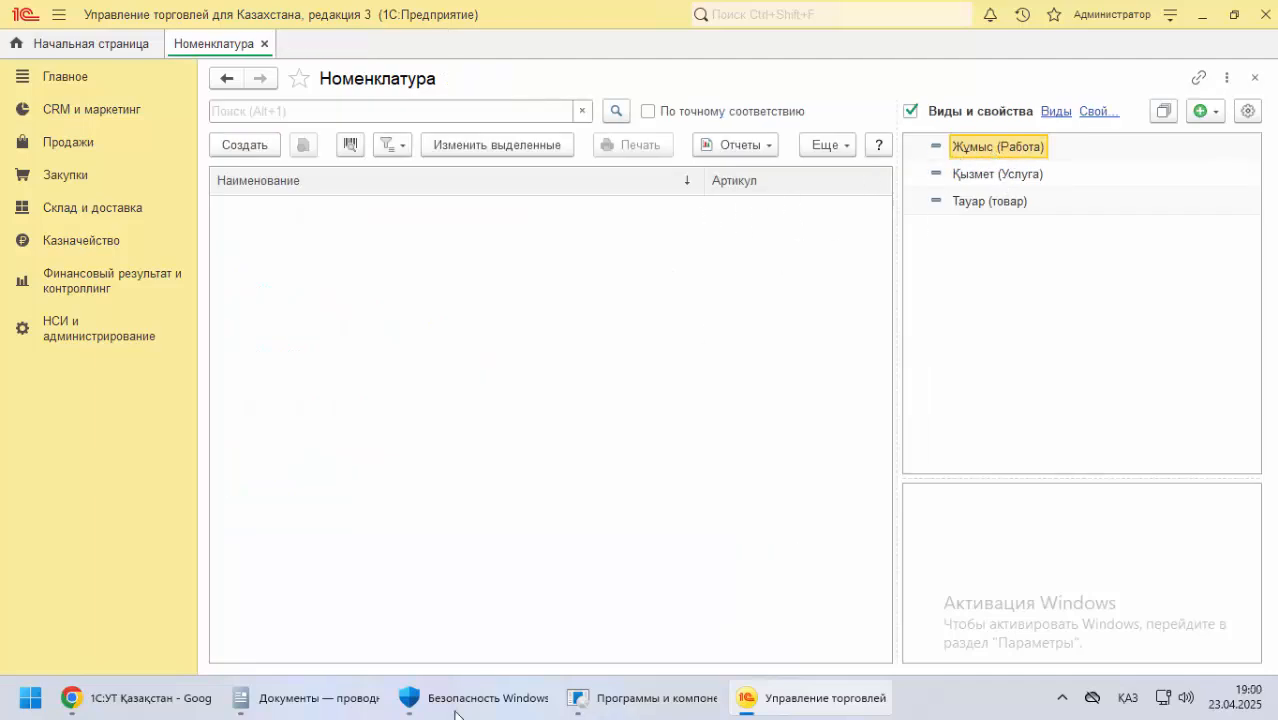
left_click(126, 700)
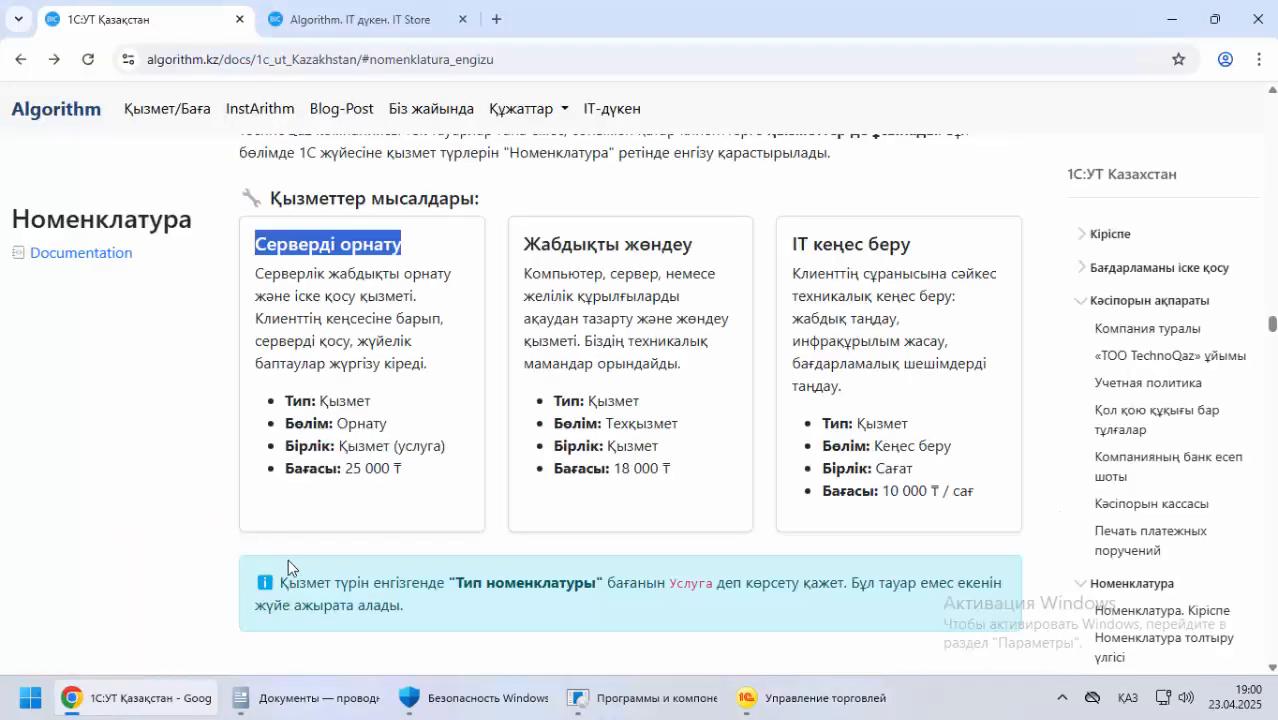
scroll(288, 559, "down", 5)
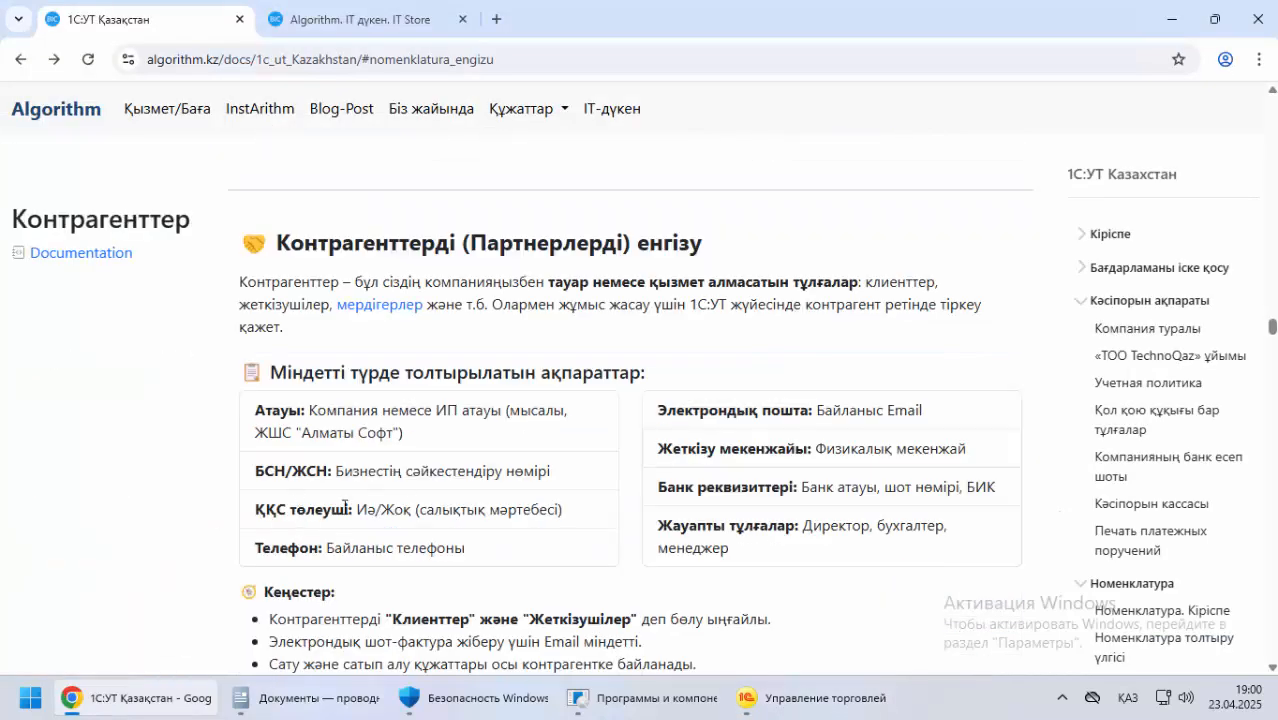
scroll(344, 506, "up", 2)
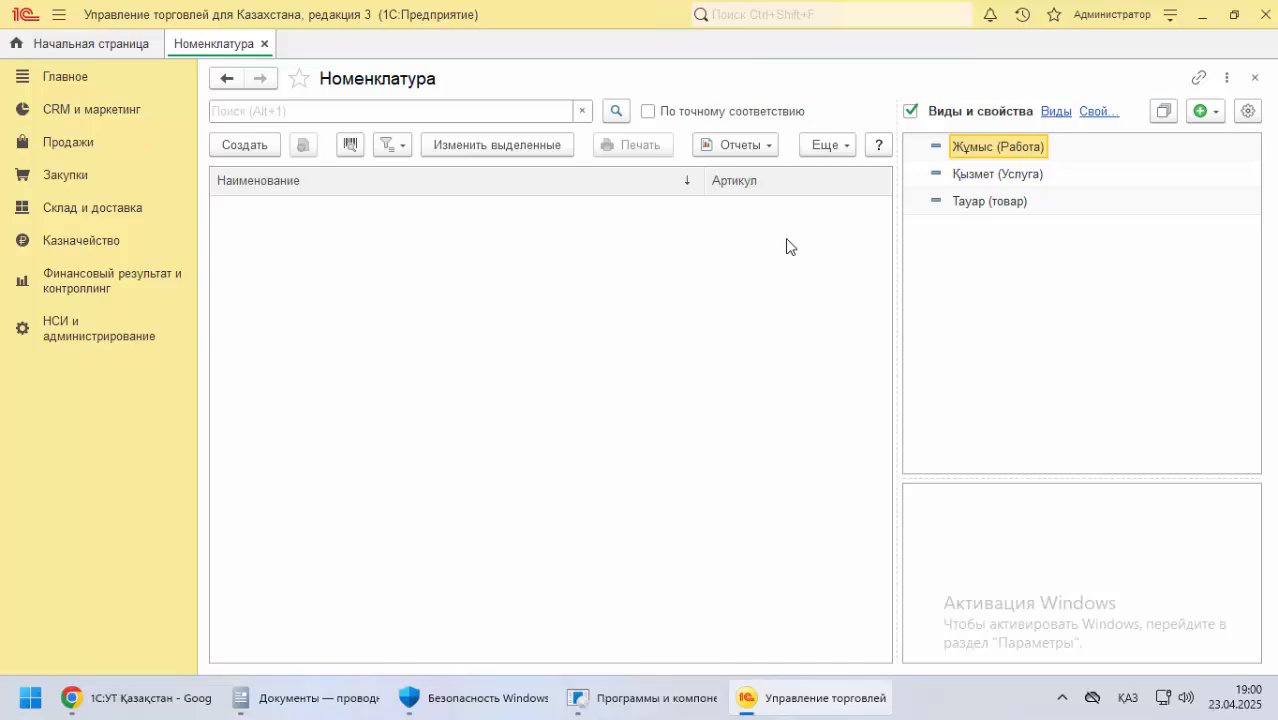
left_click(154, 704)
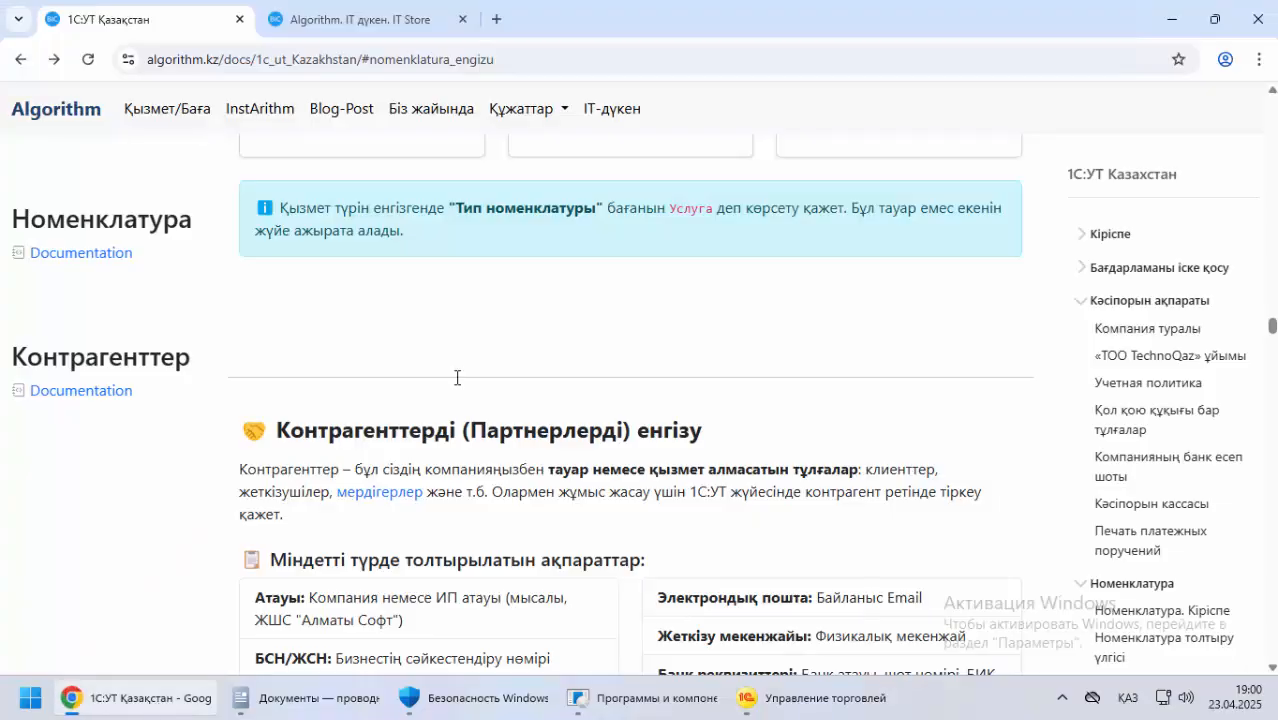
left_click(366, 30)
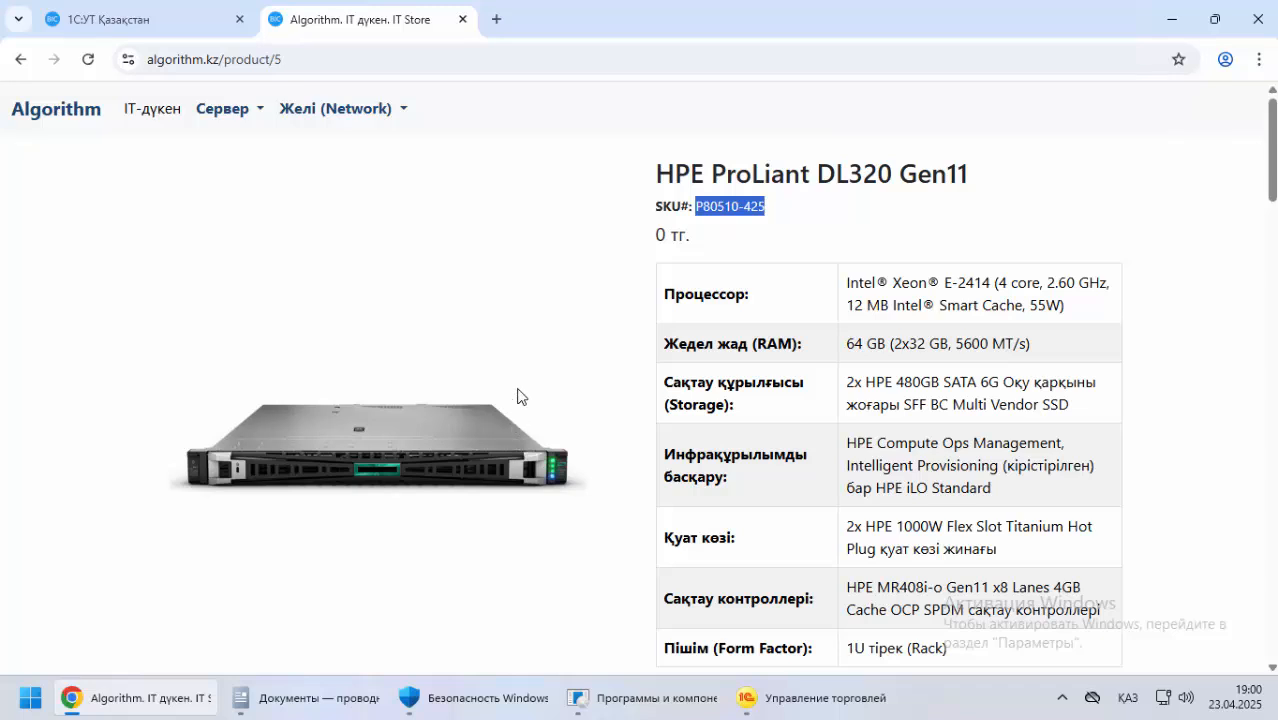
left_click(1170, 19)
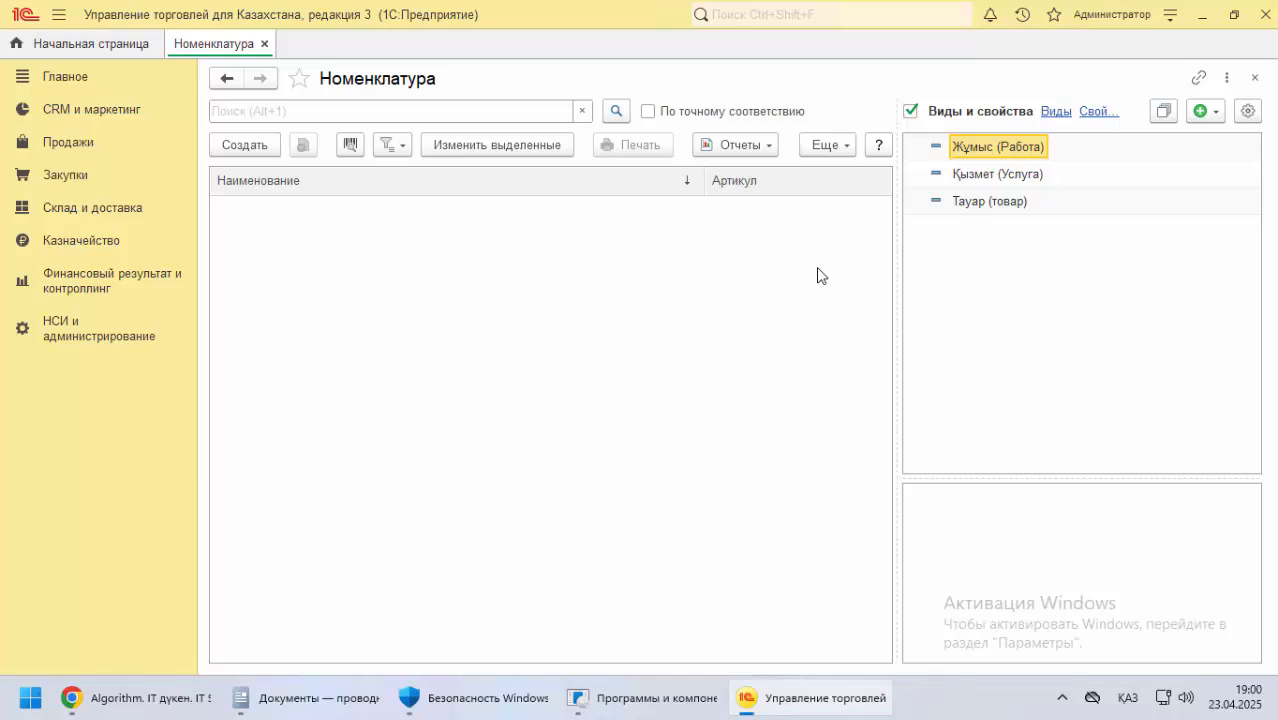
Start a new Номенклатура item of kind Қызмет (Услуга), and copy the service name IT кеңес беру from the documentation in Chrome
left_click(996, 176)
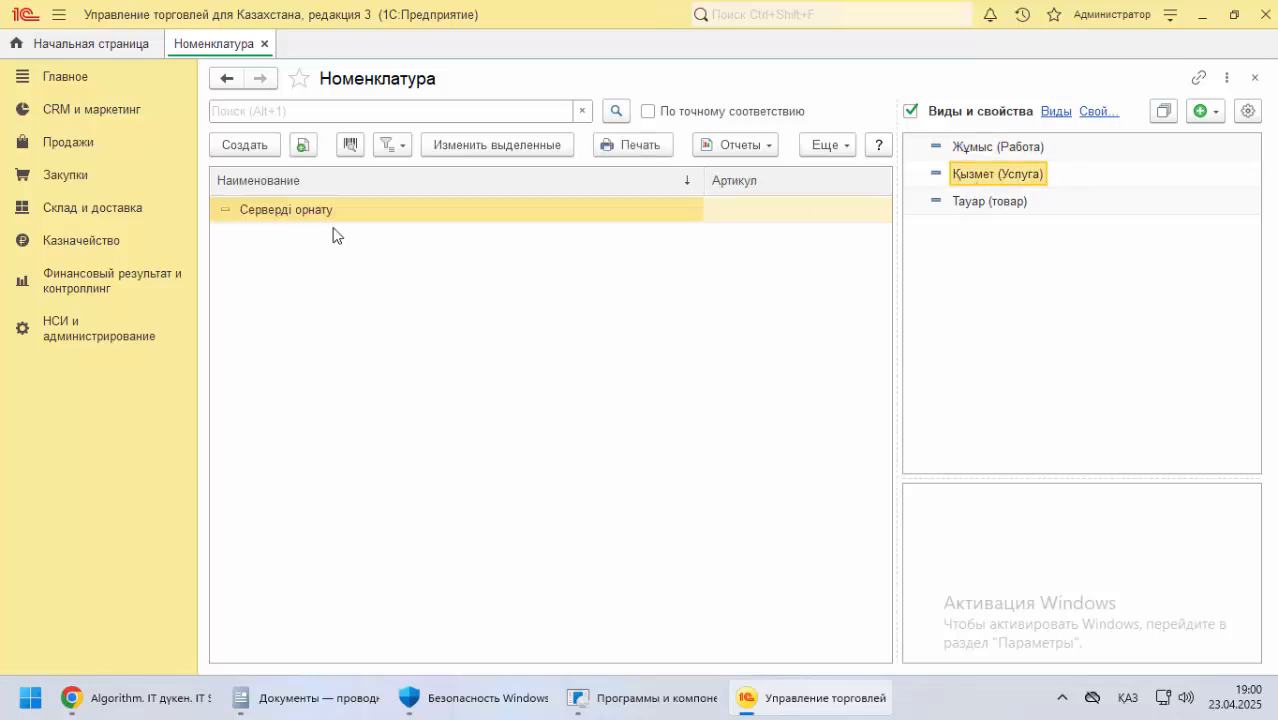
left_click(262, 152)
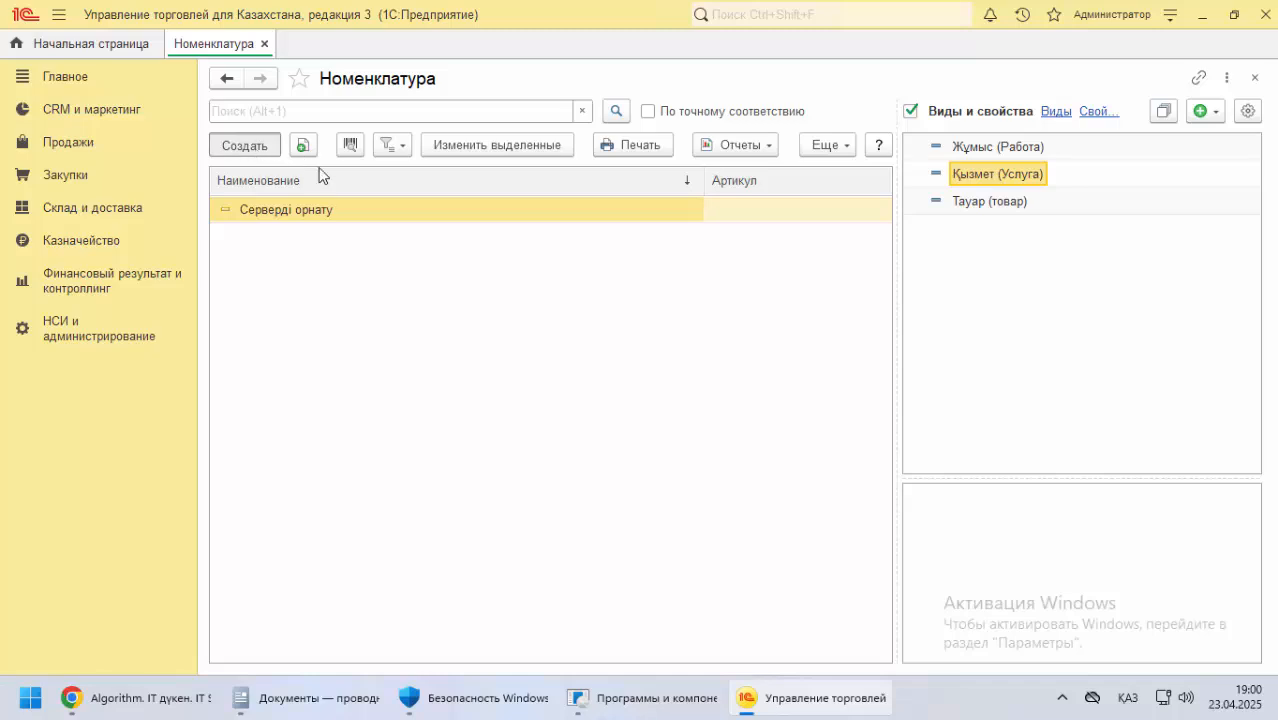
left_click(150, 698)
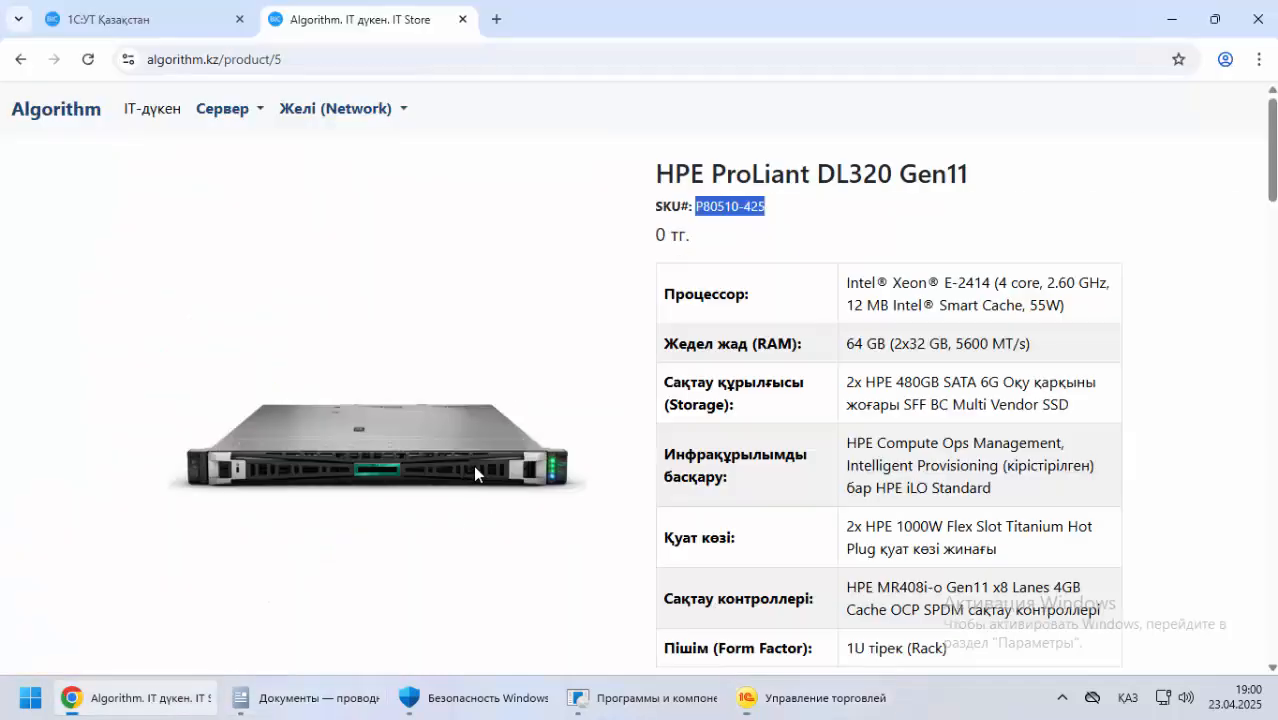
left_click(162, 30)
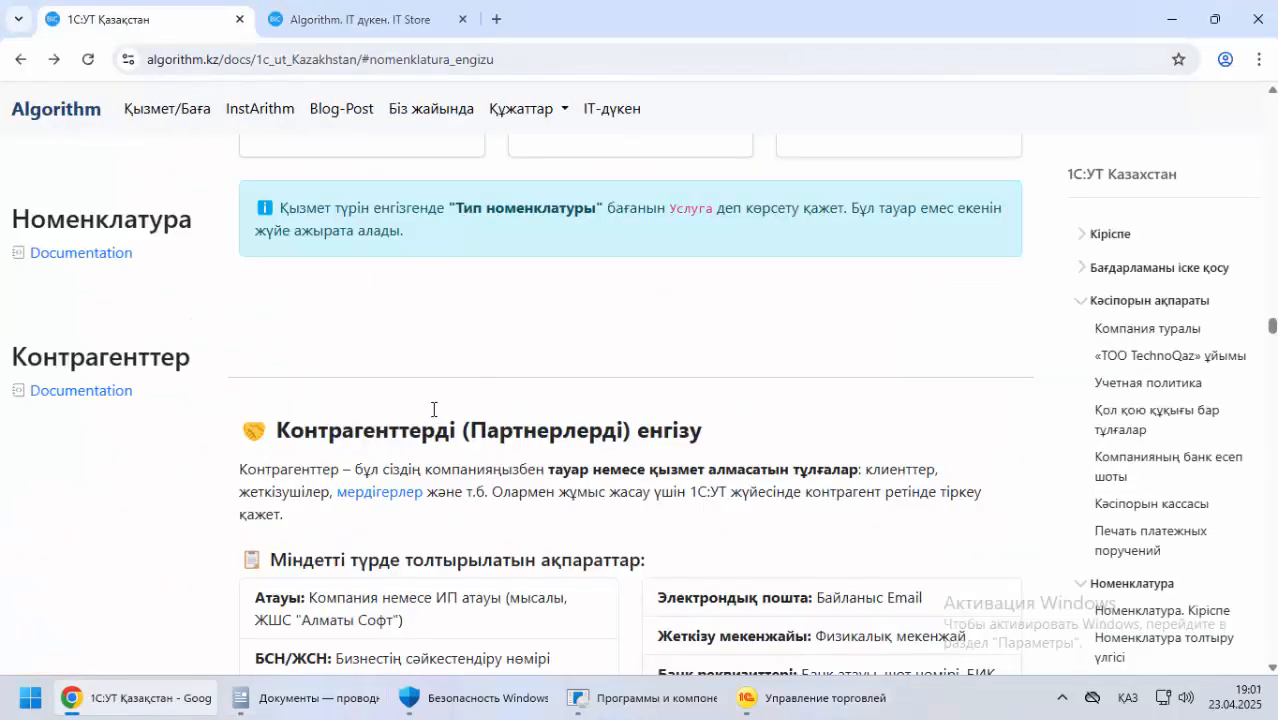
scroll(433, 409, "up", 4)
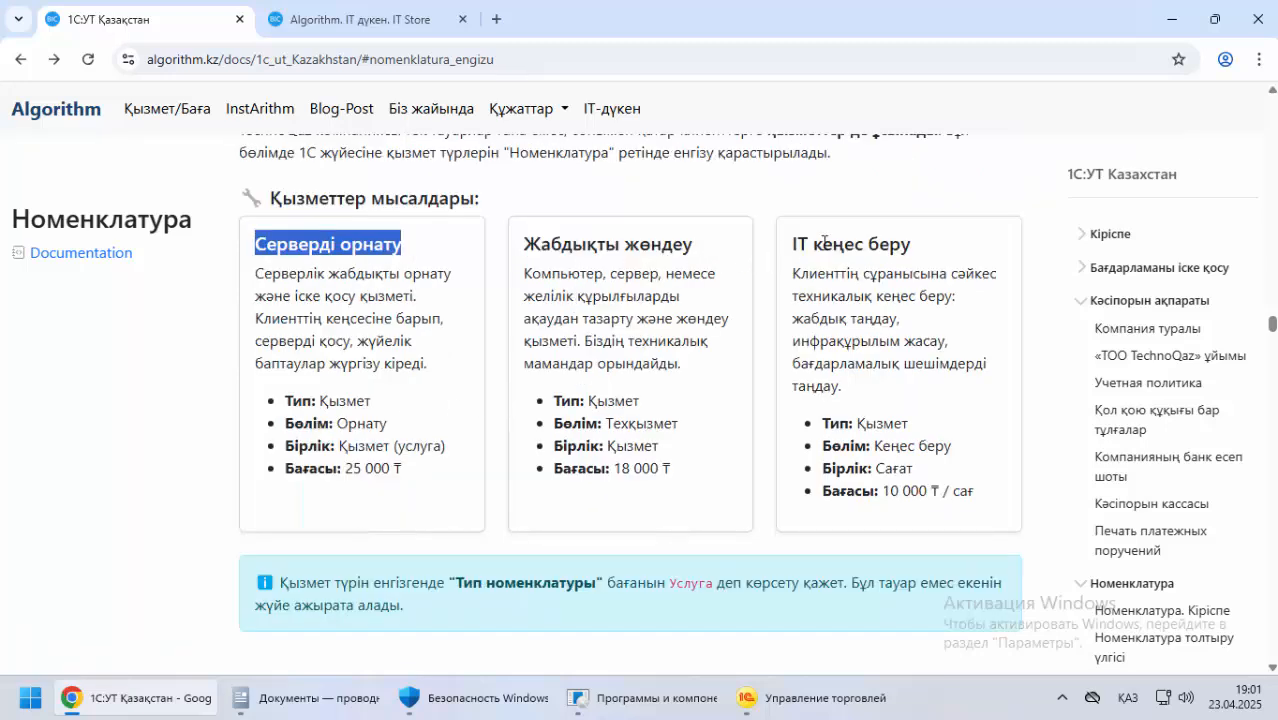
left_click_drag(792, 244, 940, 244)
key("ctrl+c")
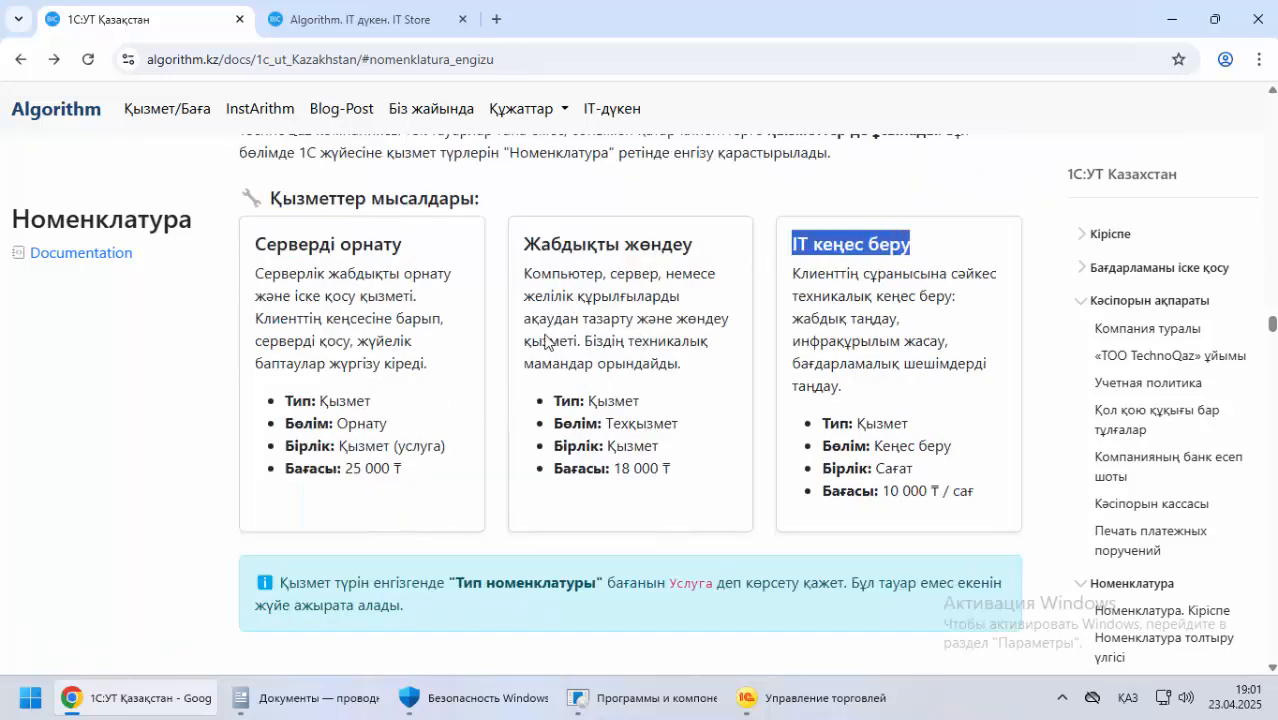
Paste IT кеңес беру into Рабочее наименование of the new service in 1С and reuse it for Наименование для печати
key("alt+Tab")
left_click(416, 210)
key("ctrl+v")
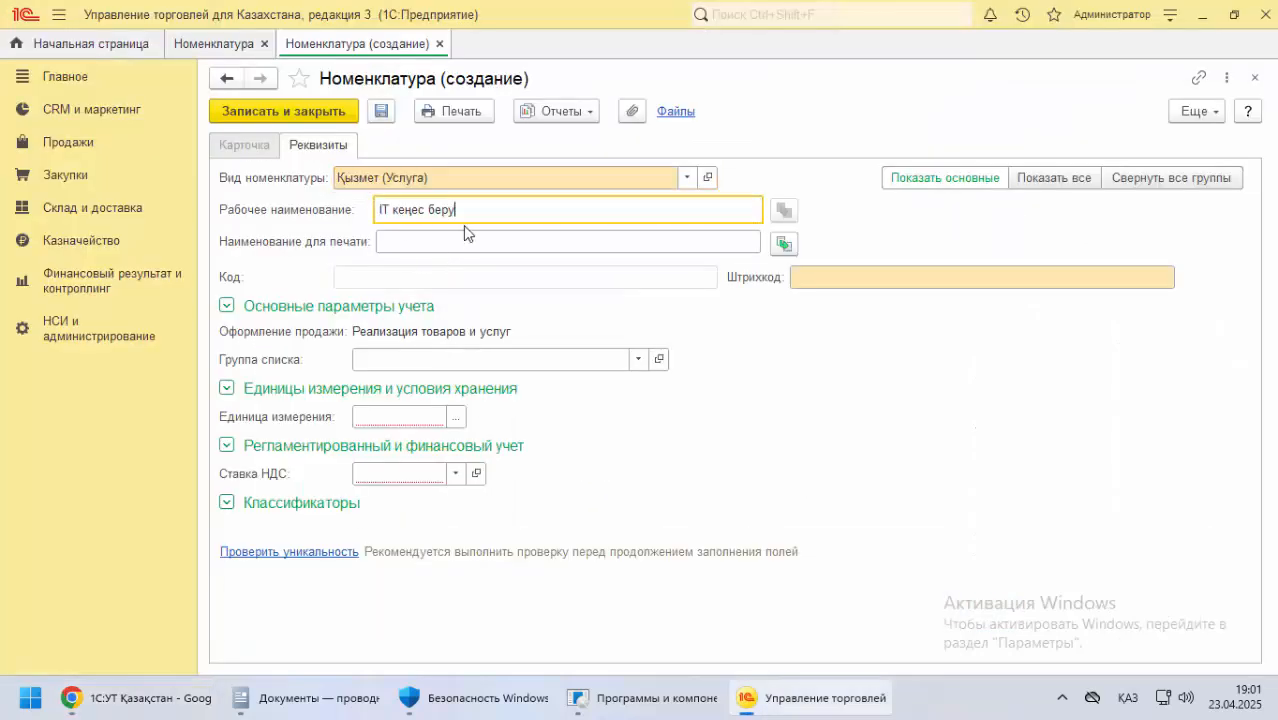
left_click(783, 245)
Set Ставка НДС to Без НДС and Единица измерения to сағат for the IT кеңес беру service
left_click(451, 478)
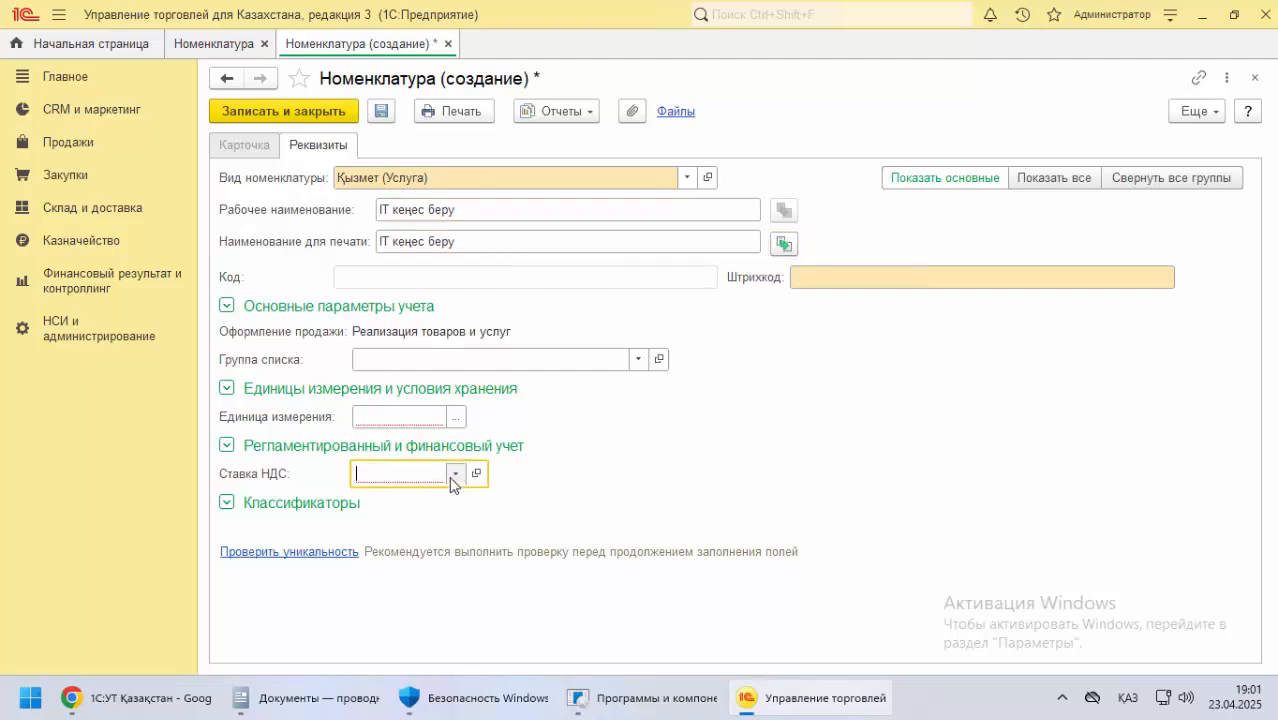
left_click(415, 557)
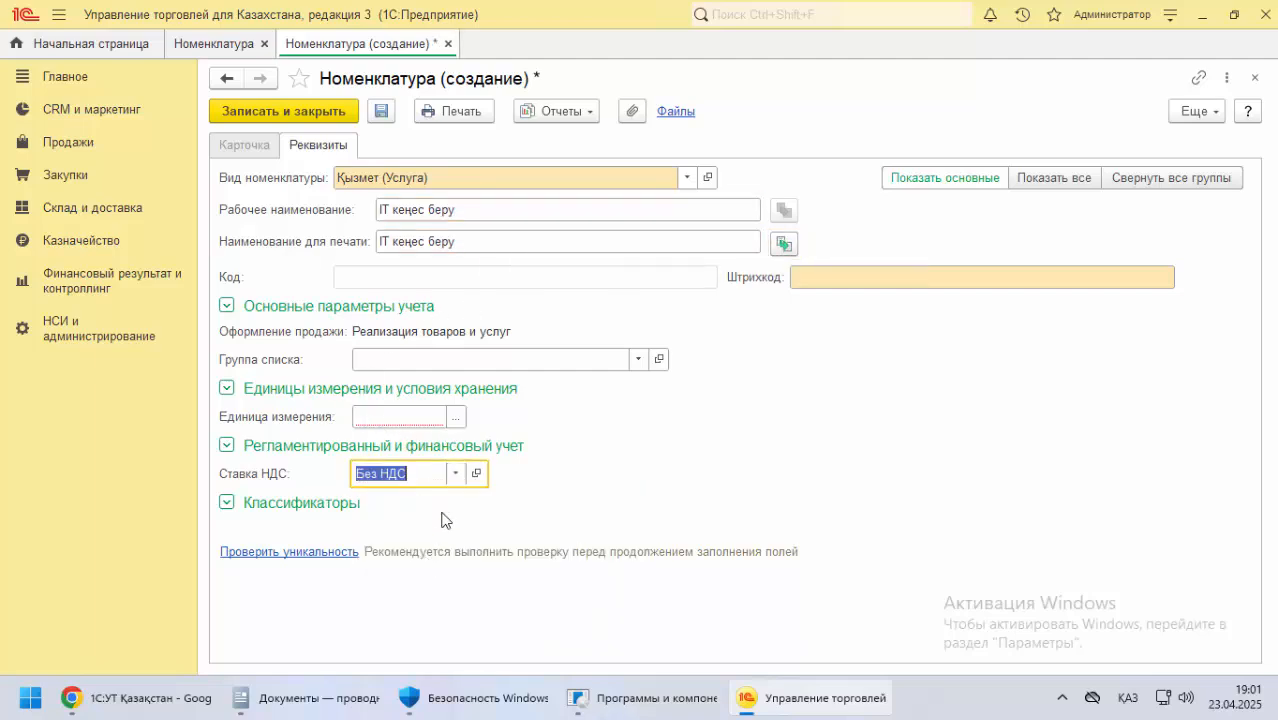
left_click(457, 418)
left_click(470, 283)
left_click(455, 112)
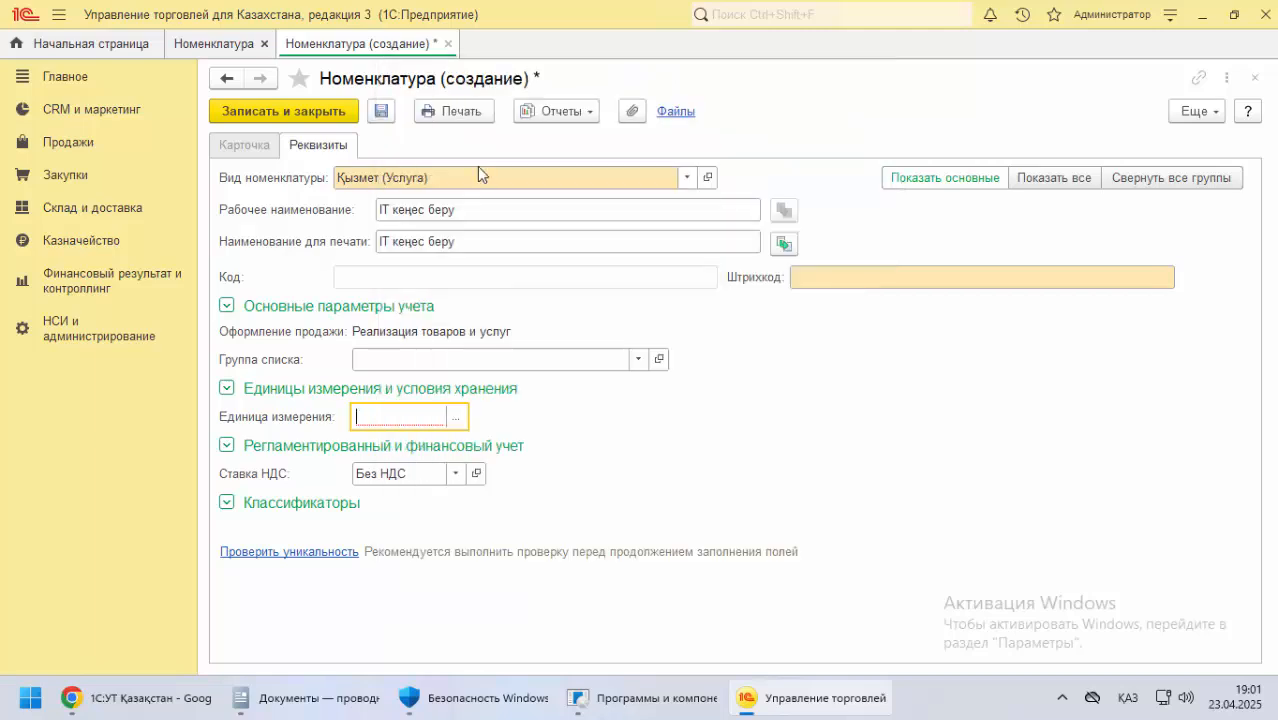
Enter 7 in Штрихкод, save the IT кеңес беру service, and register it with a newly generated barcode instead
left_click(828, 280)
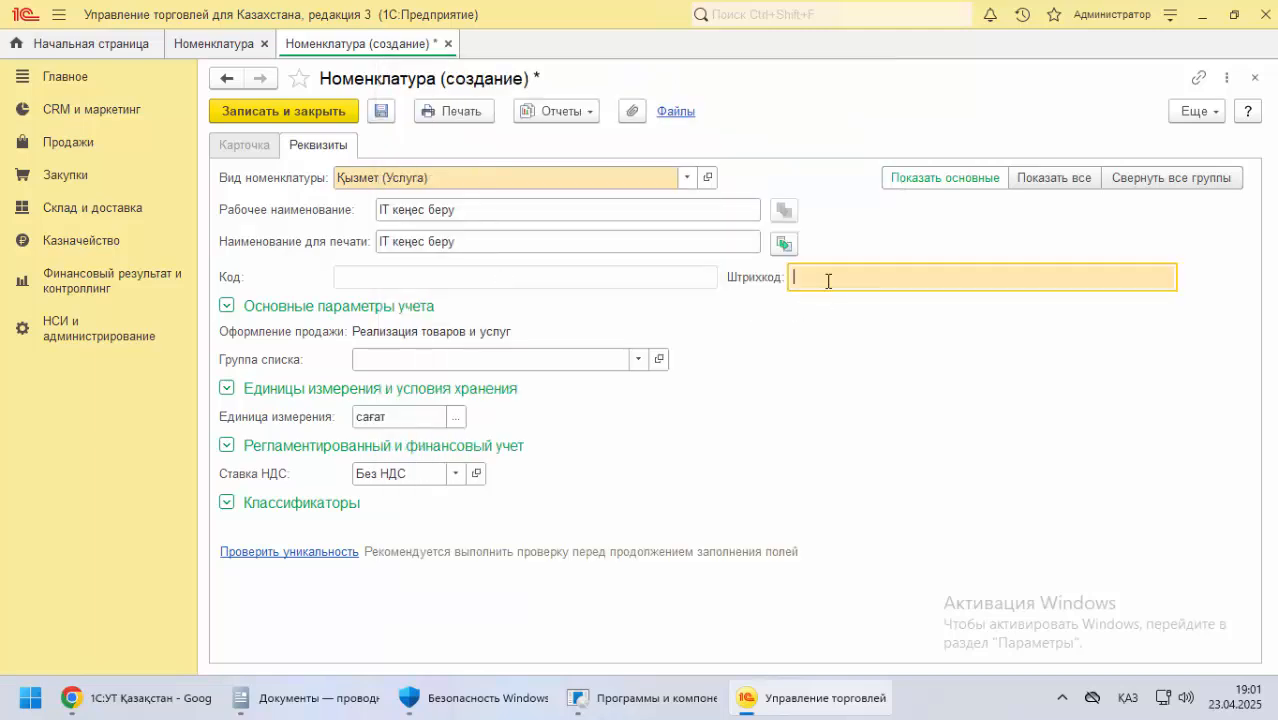
left_click(337, 112)
left_click(745, 386)
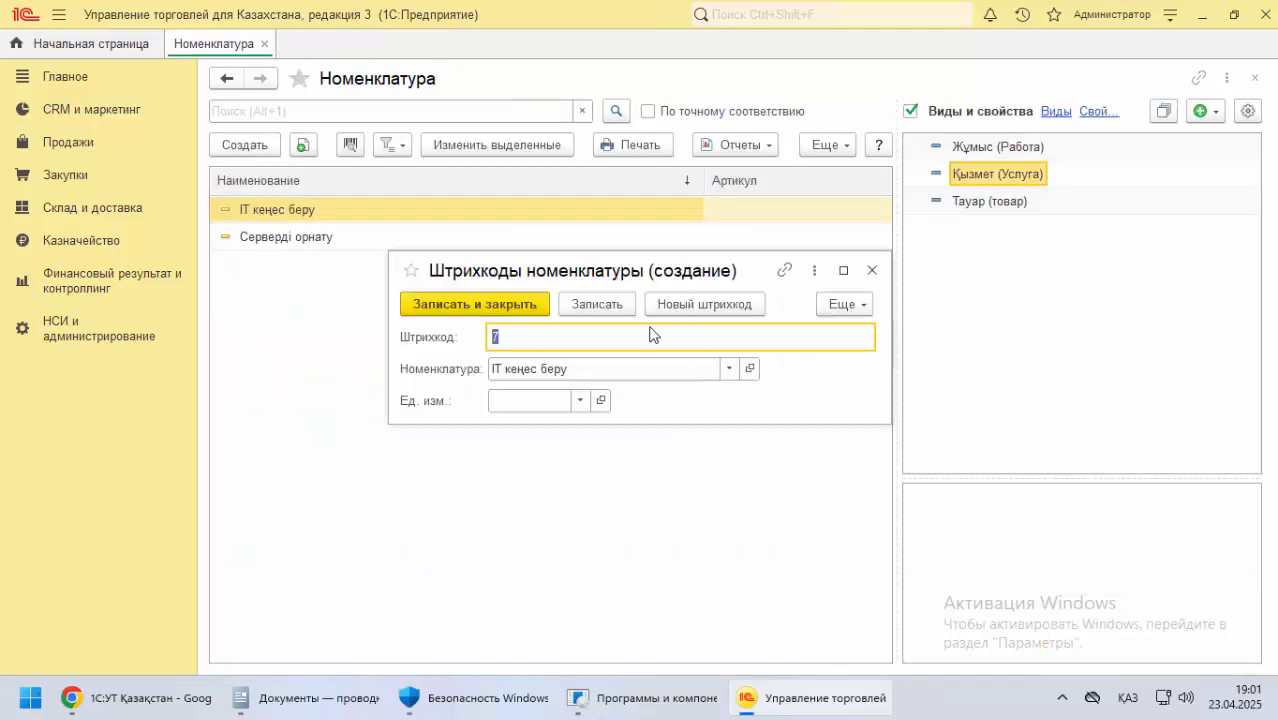
left_click(694, 322)
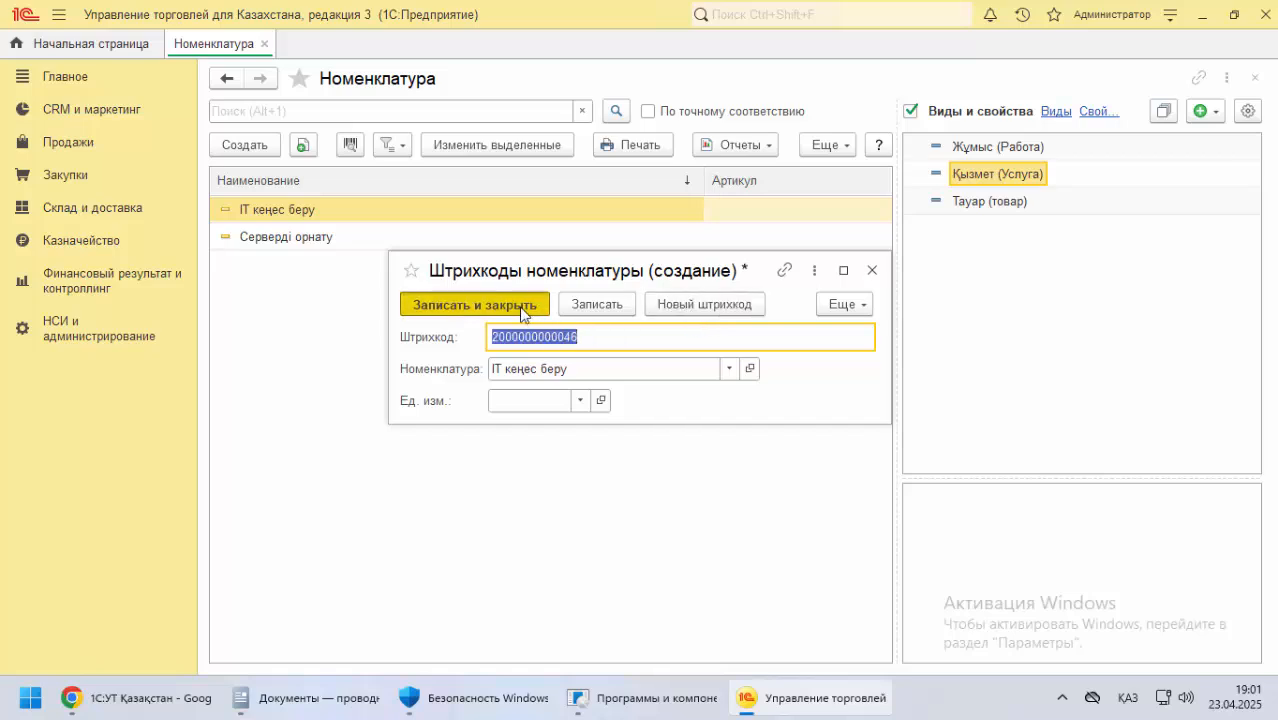
left_click(521, 310)
left_click(975, 205)
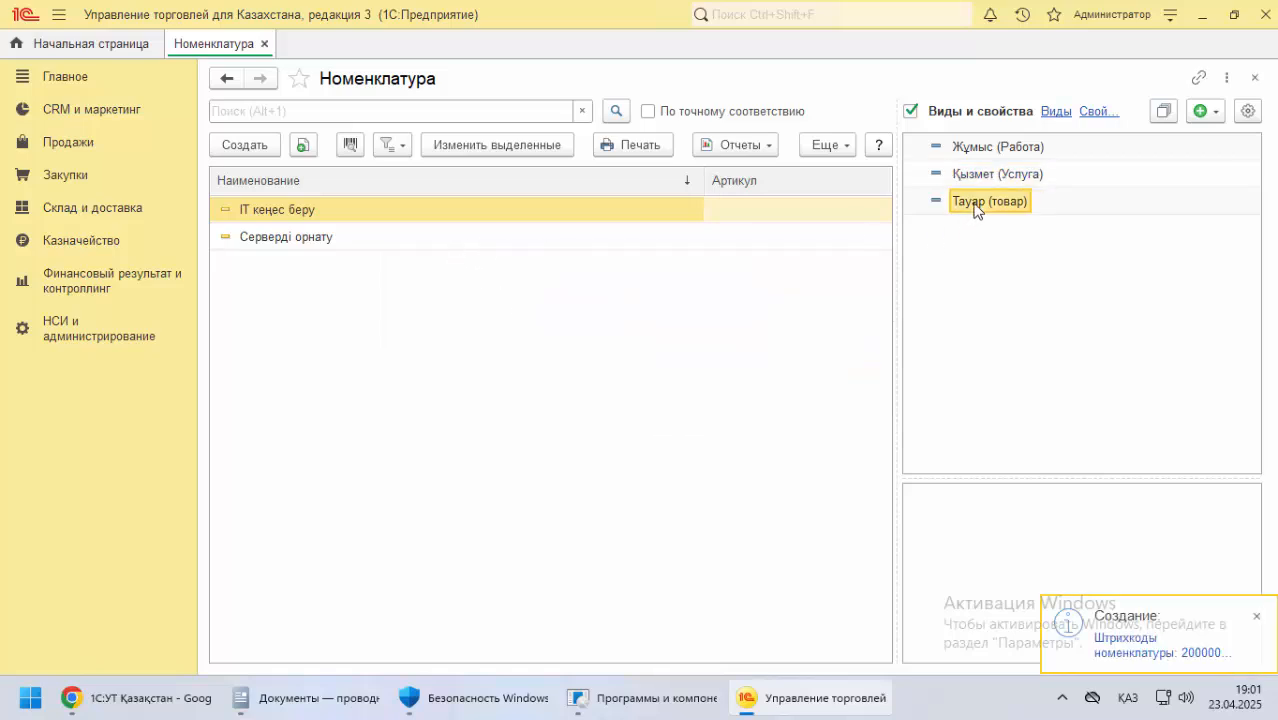
left_click(972, 176)
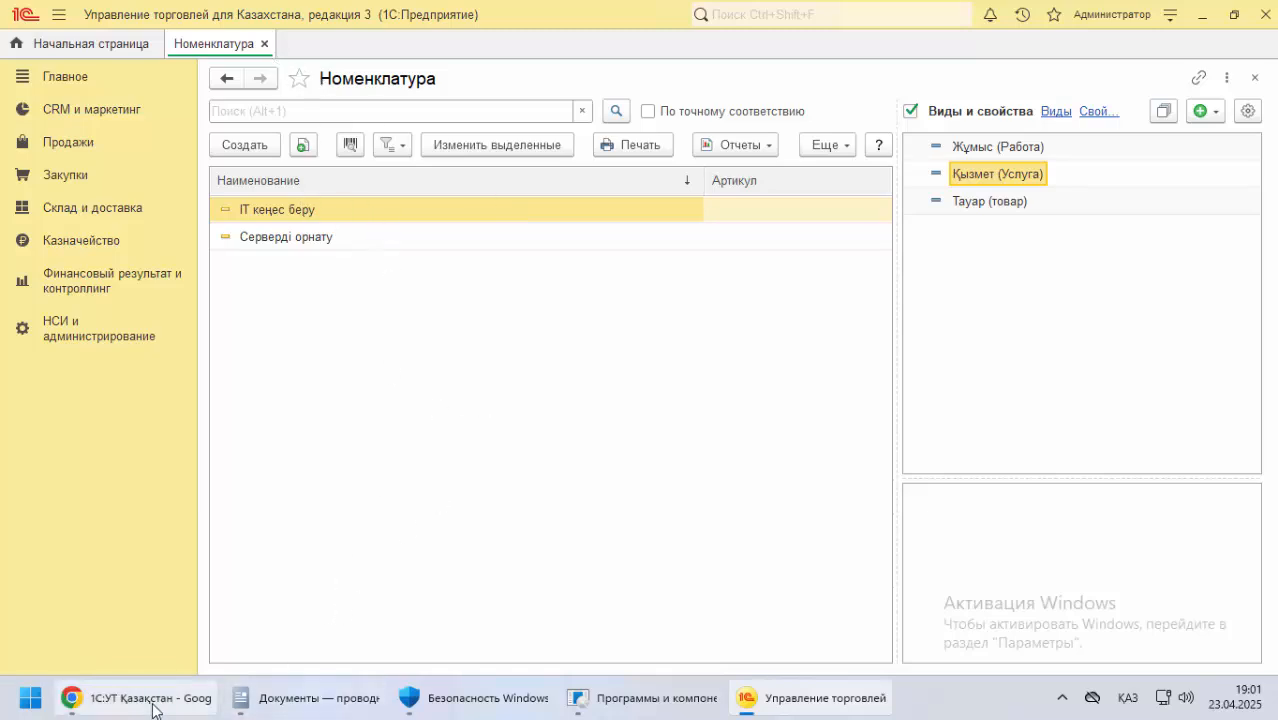
Read the introduction on entering counterparties (Контрагенттерді енгізу) in the 1С:УТ documentation in Chrome
mouse_move(137, 707)
left_click(180, 695)
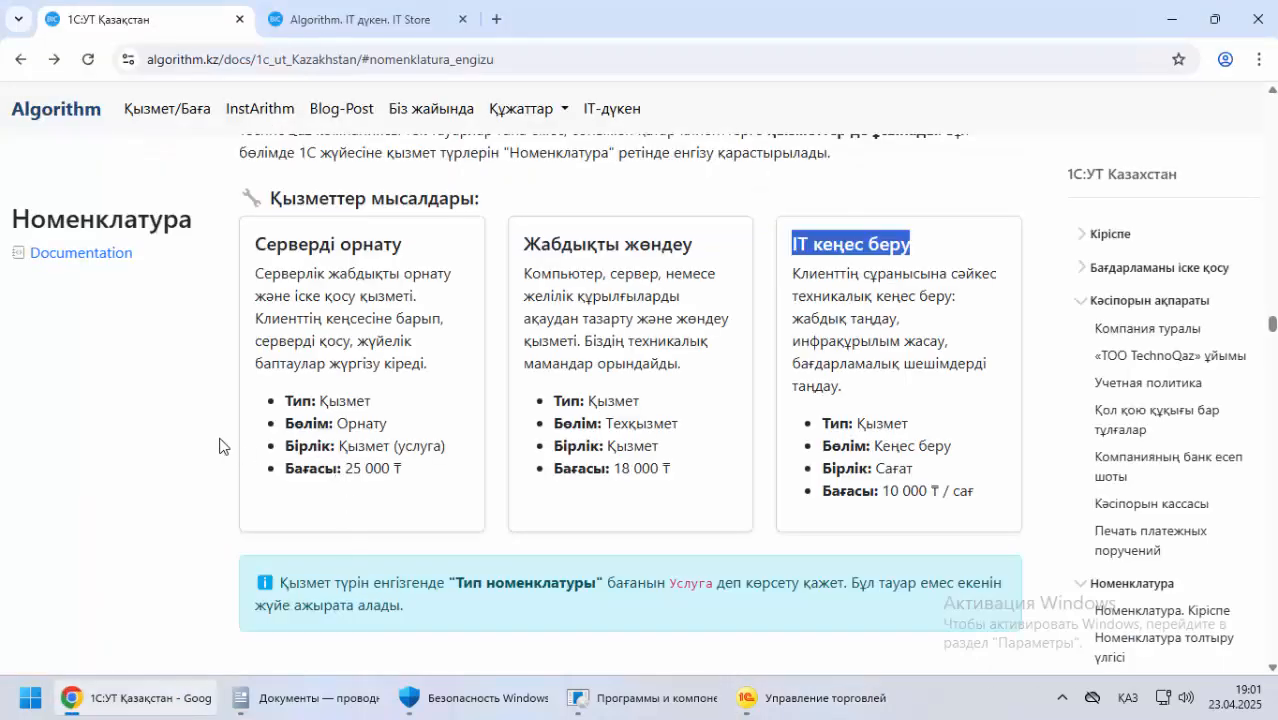
scroll(220, 444, "down", 5)
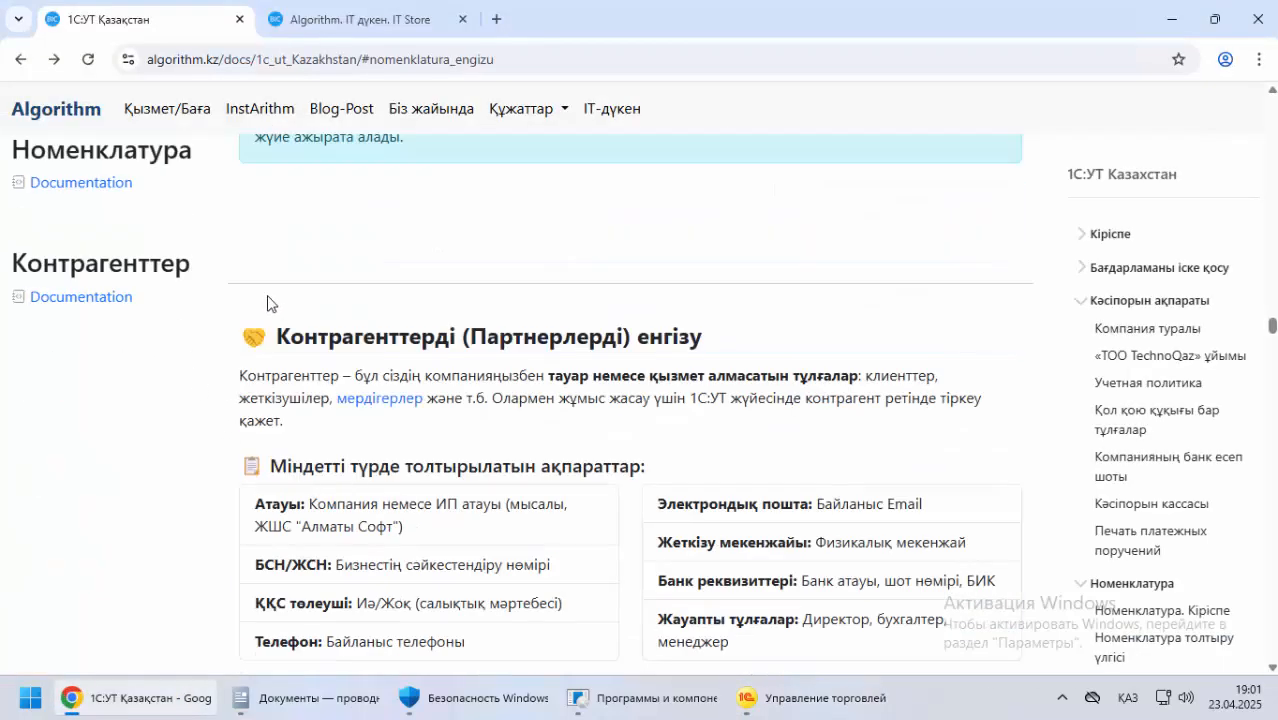
left_click_drag(312, 335, 719, 342)
left_click_drag(243, 379, 920, 376)
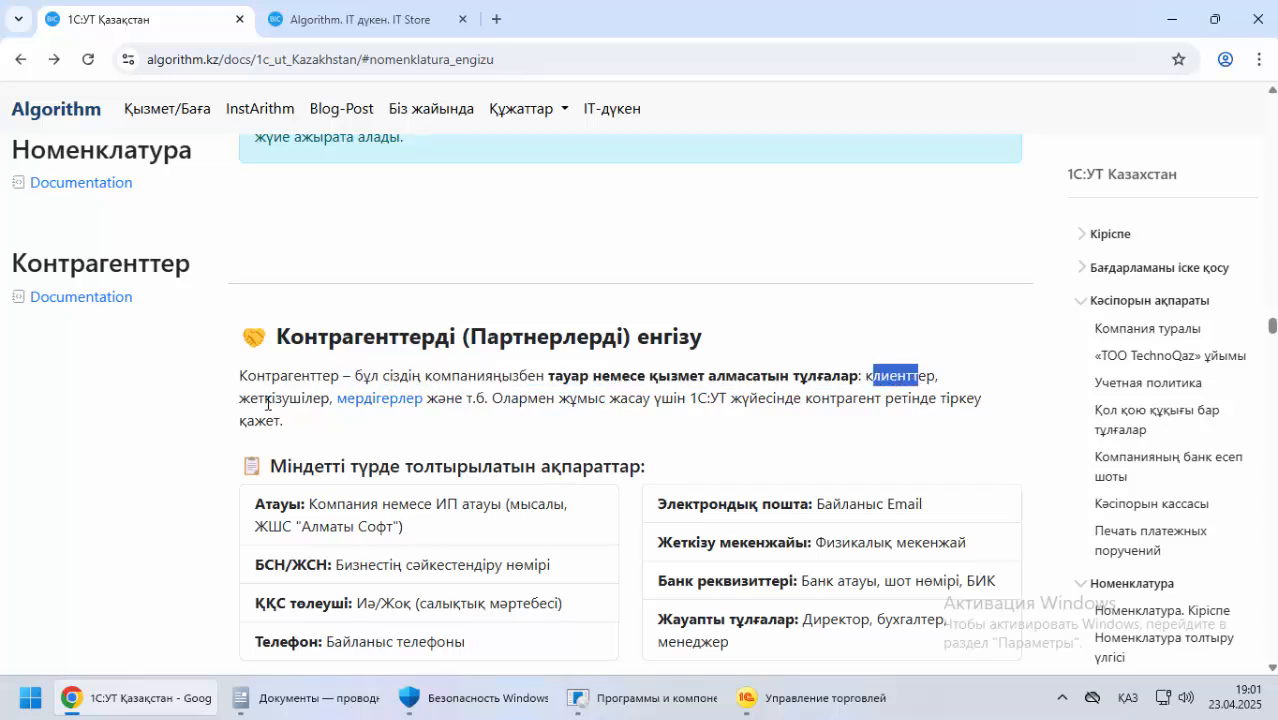
left_click_drag(264, 400, 290, 400)
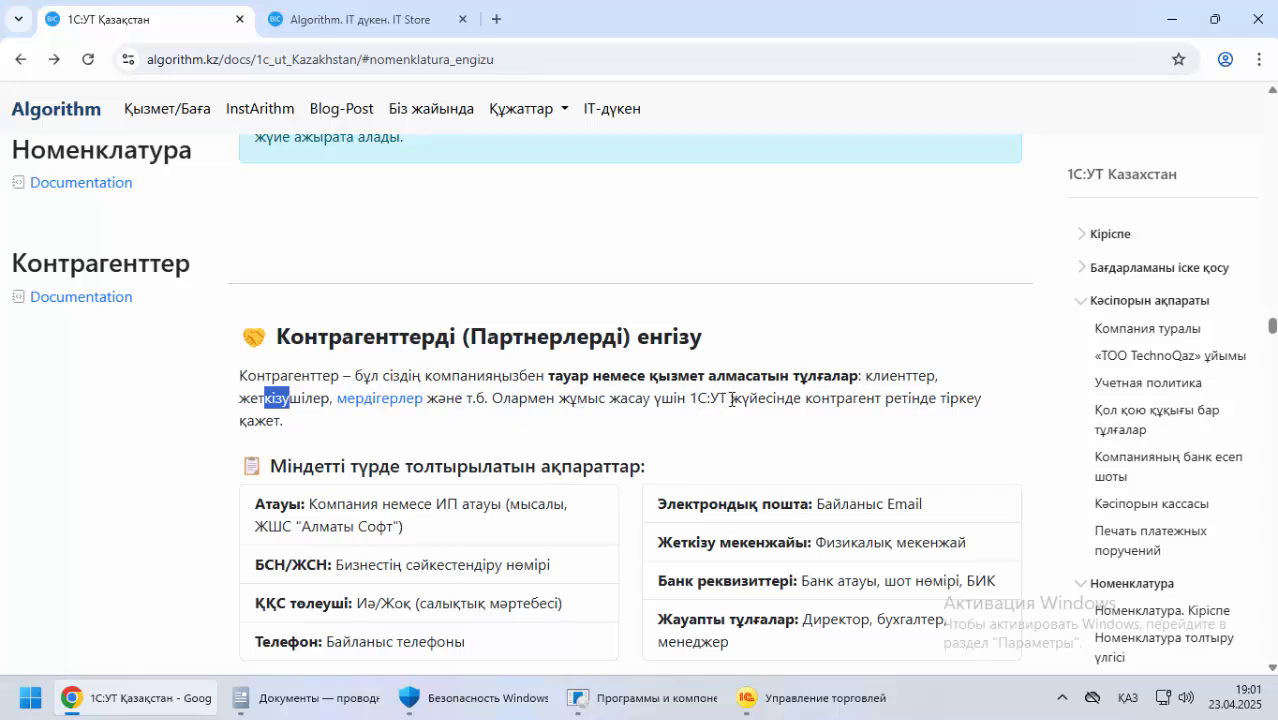
left_click_drag(766, 403, 950, 400)
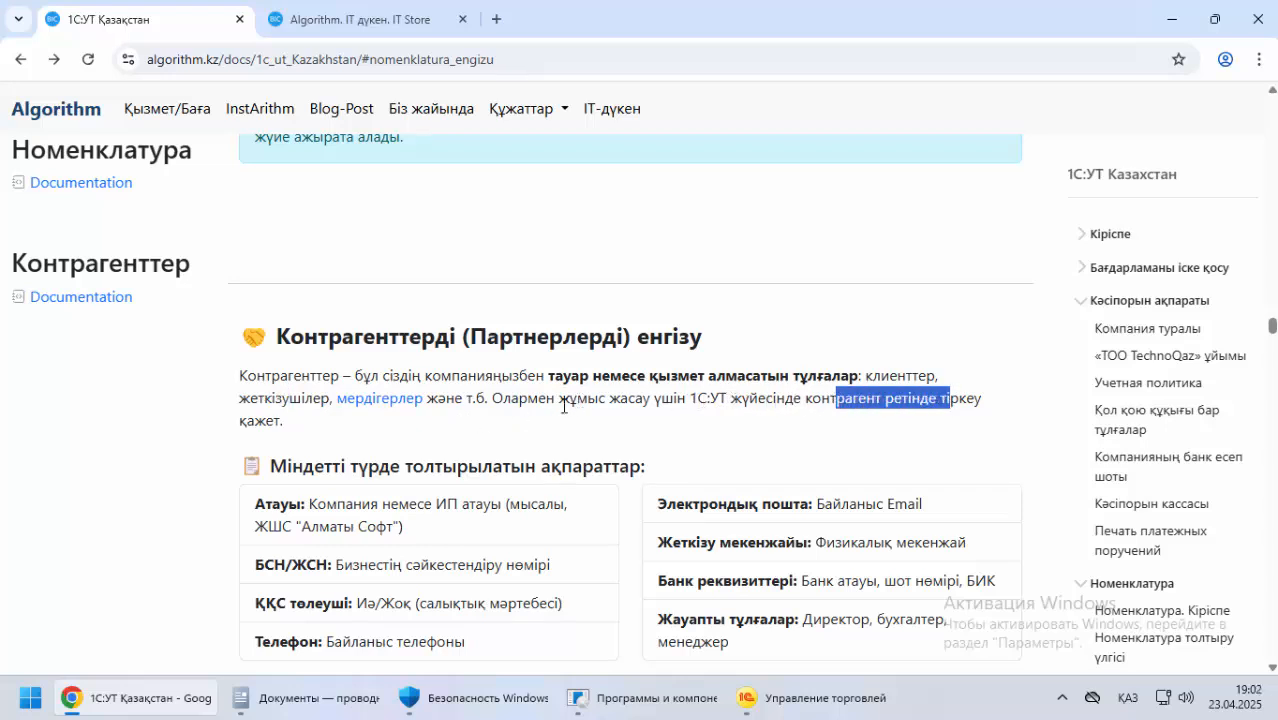
Review the required counterparty details, the Кеңестер tips and the reuse note, continuing to the TechnoQaz counterparty examples
scroll(135, 437, "down", 2)
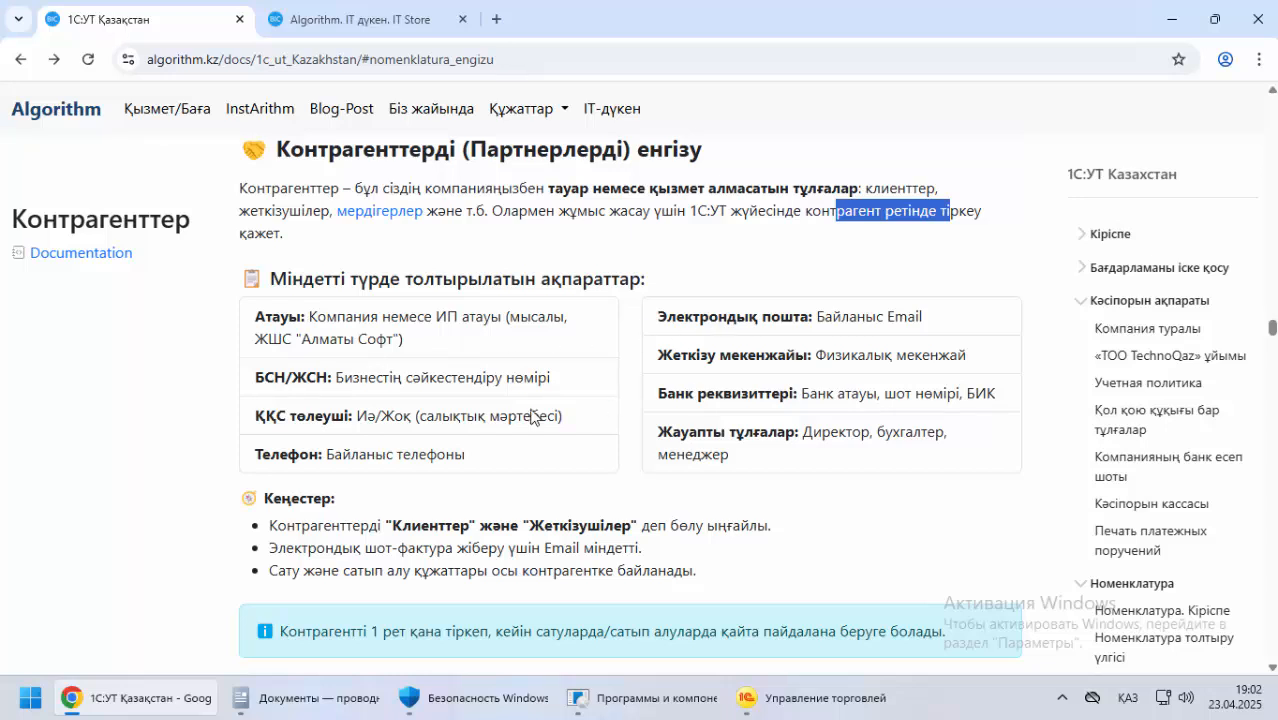
left_click_drag(308, 497, 362, 527)
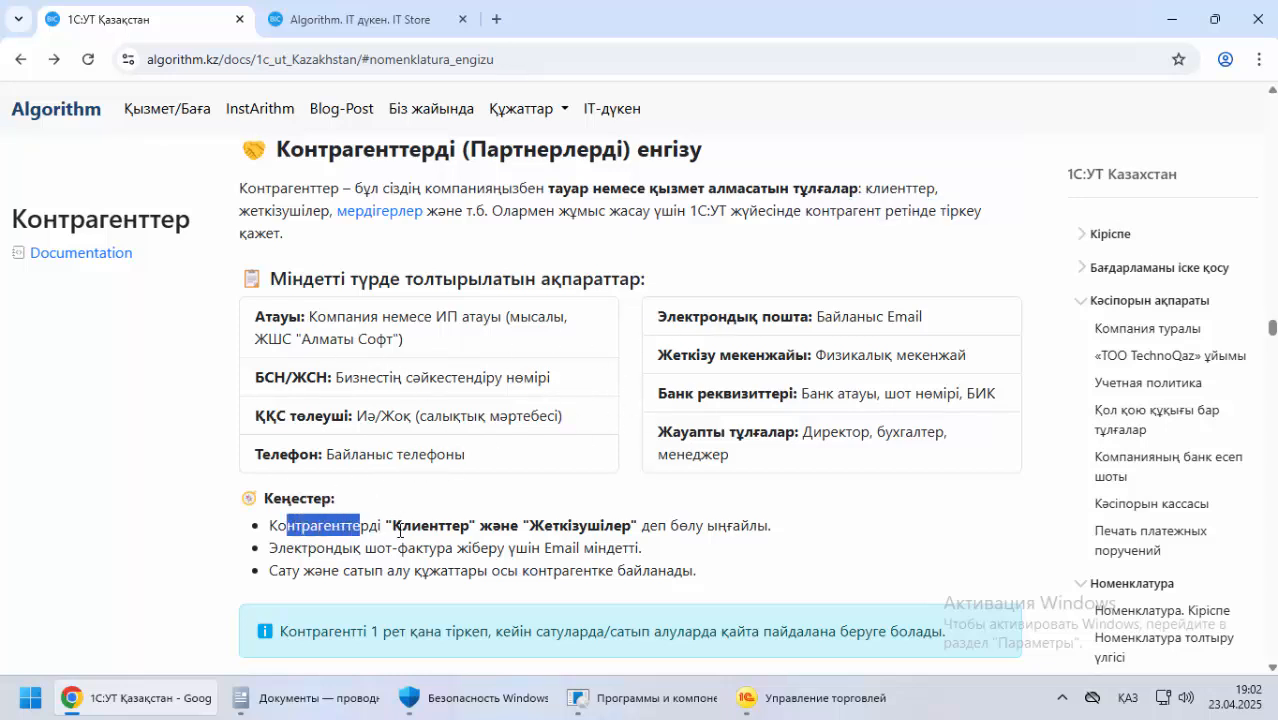
left_click_drag(458, 526, 768, 528)
scroll(705, 515, "down", 1)
left_click(248, 464)
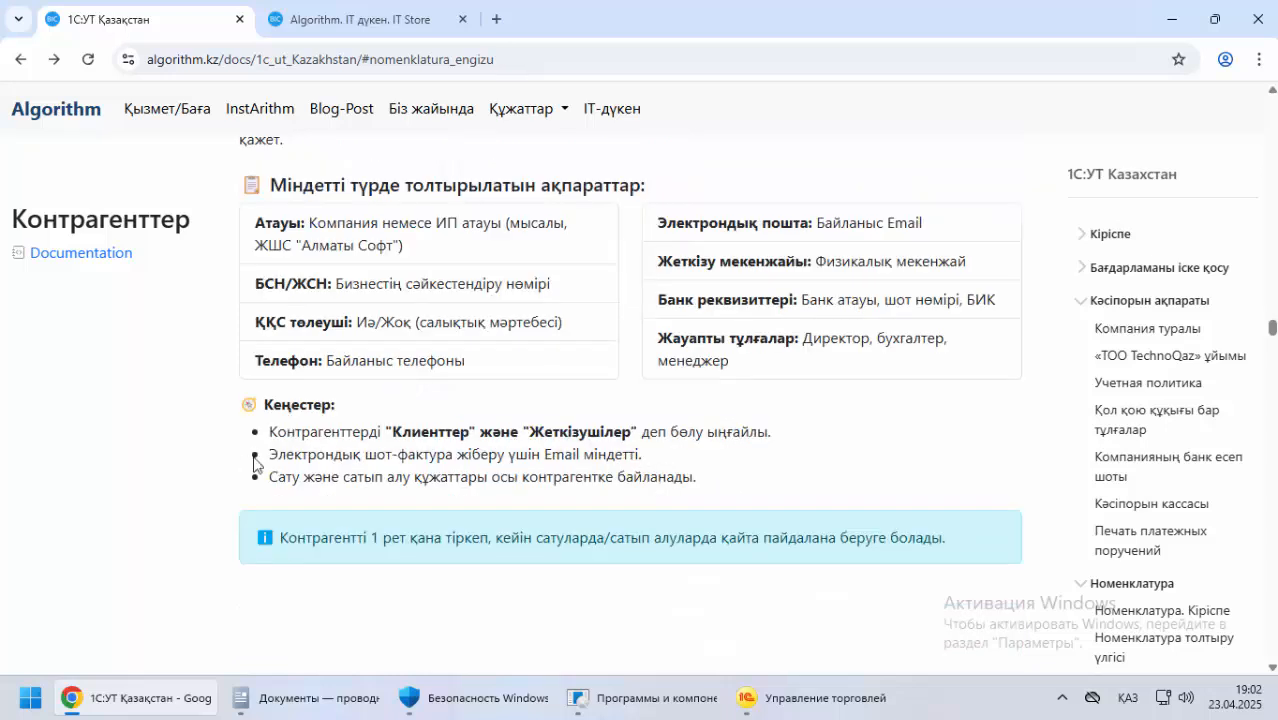
left_click_drag(296, 457, 522, 457)
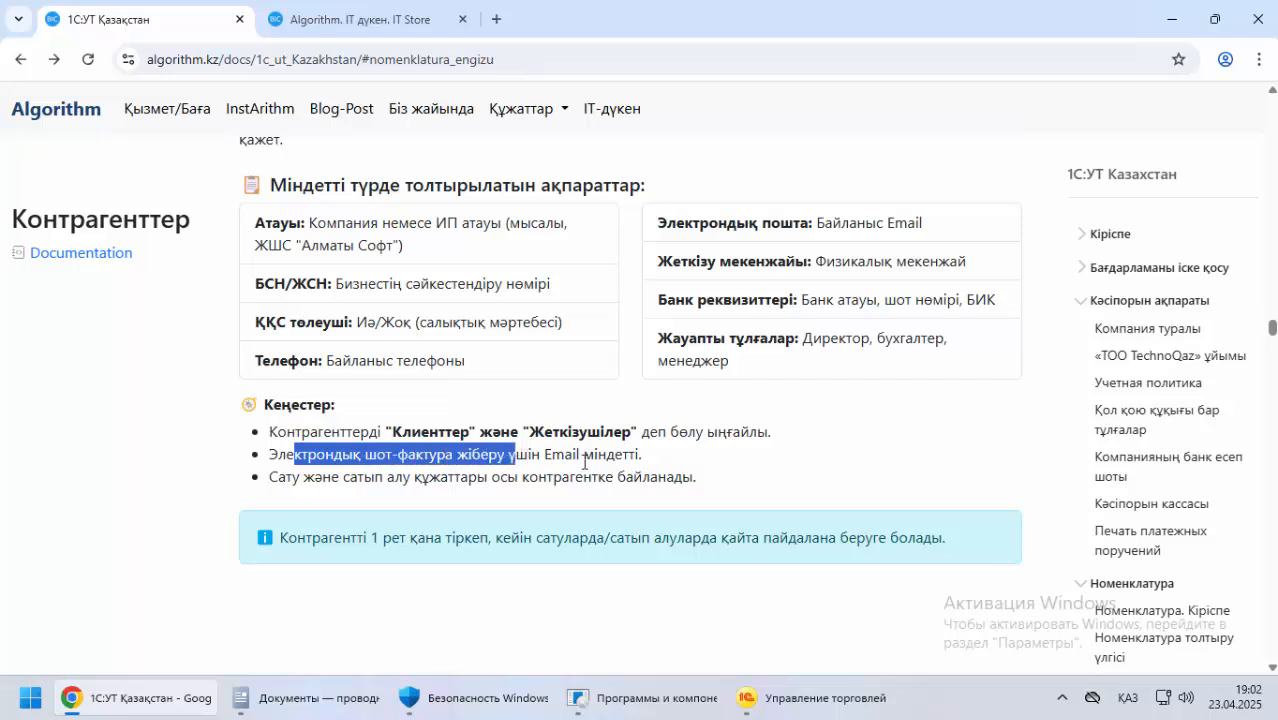
scroll(634, 258, "up", 3)
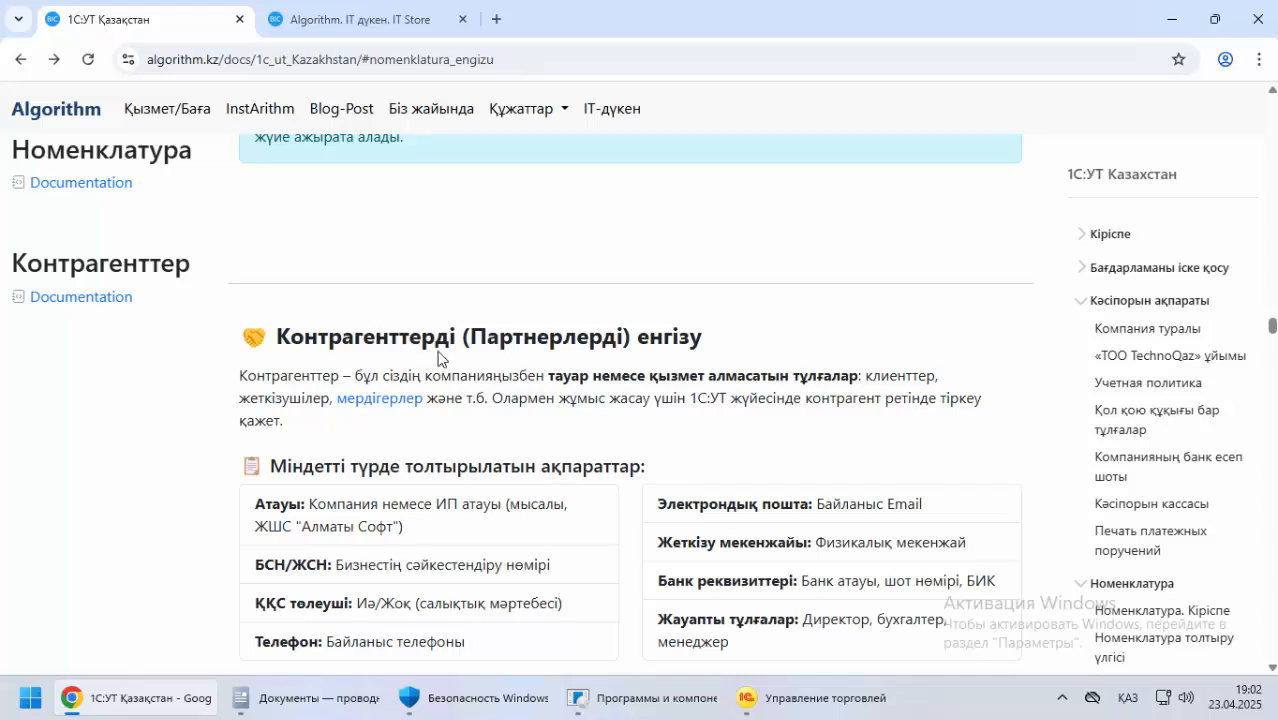
scroll(438, 358, "down", 2)
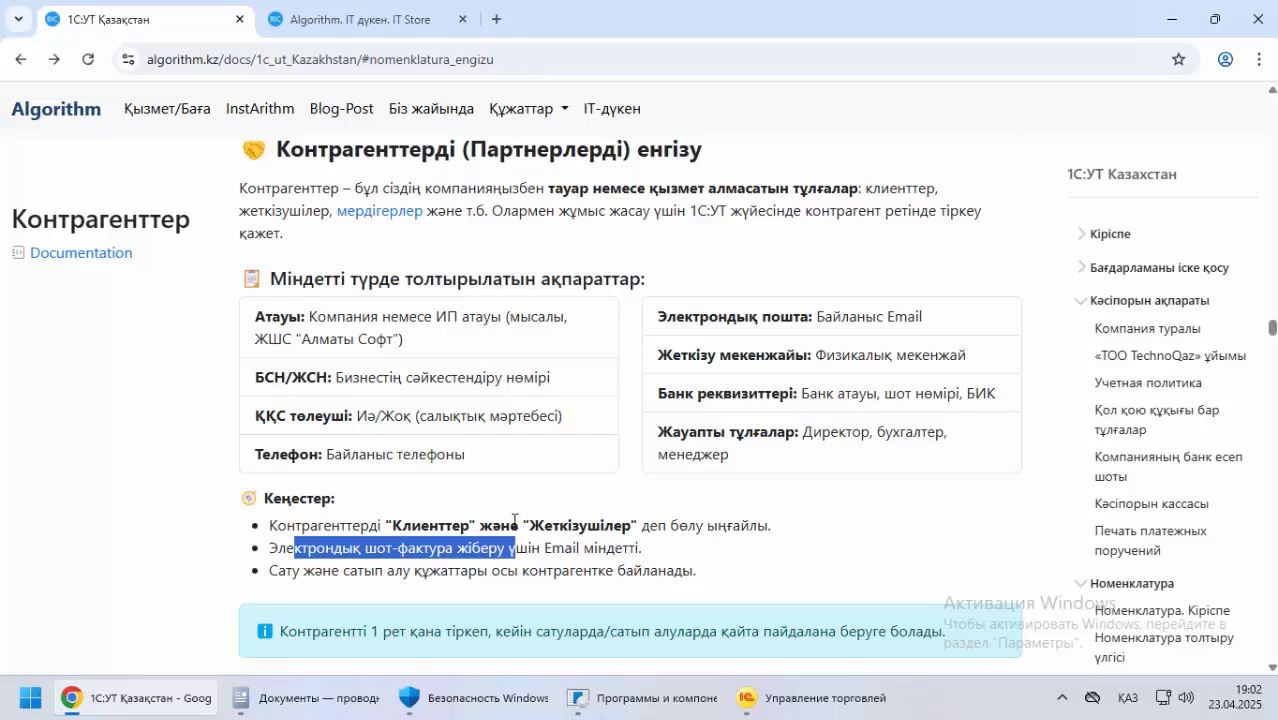
scroll(514, 520, "down", 1)
left_click_drag(286, 478, 716, 492)
scroll(292, 483, "down", 3)
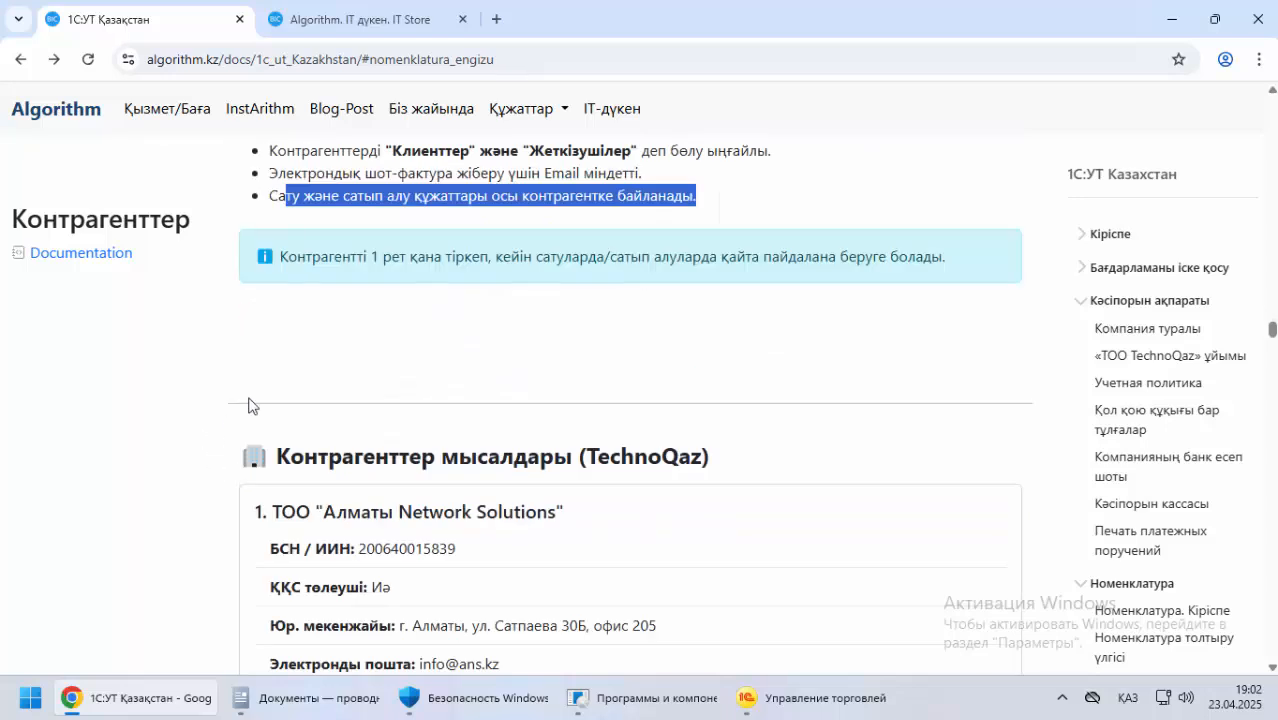
left_click_drag(313, 257, 731, 272)
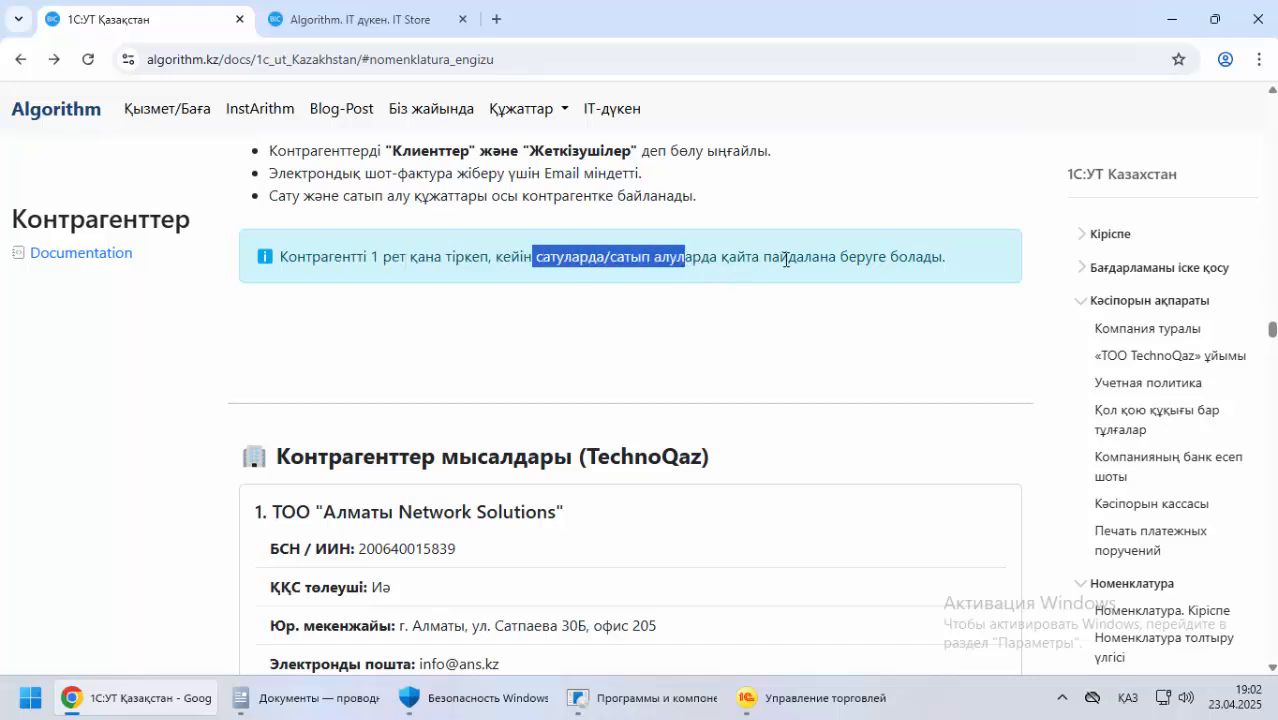
left_click_drag(946, 256, 224, 272)
scroll(207, 420, "down", 3)
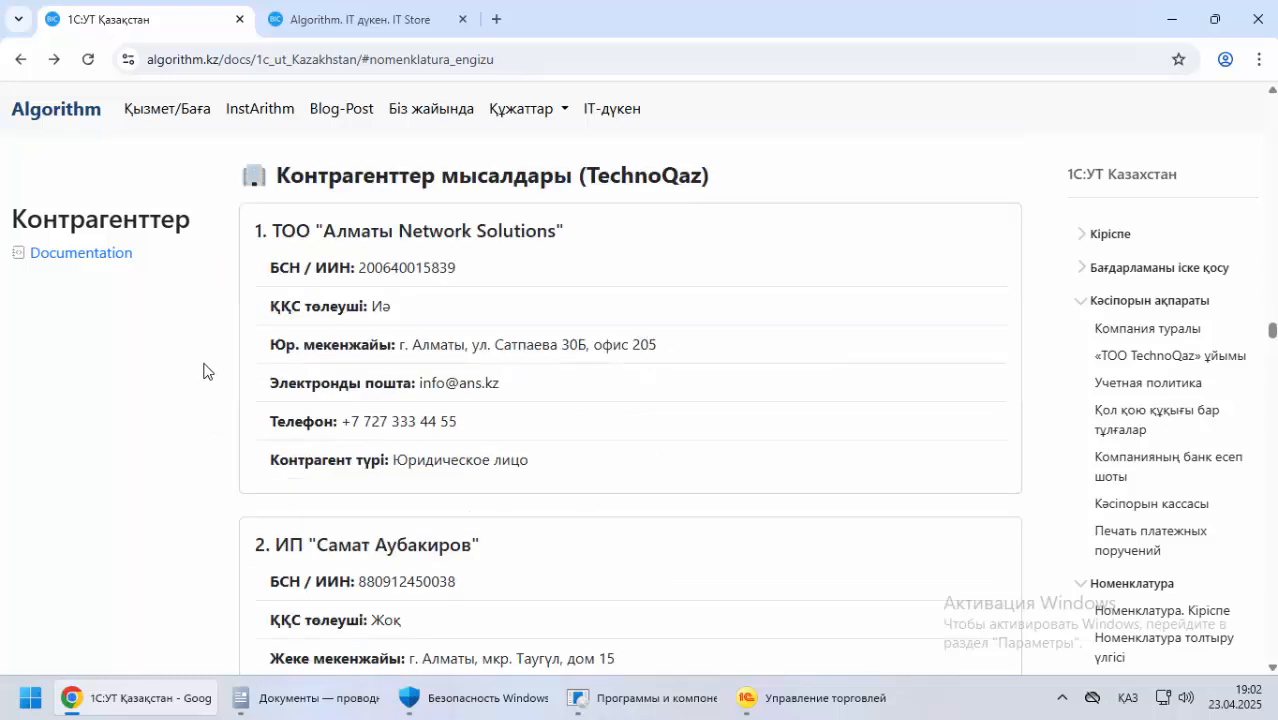
Switch to 1С, close the Номенклатура list and start registering a new counterparty in Контрагенты under НСИ и администрирование
left_click_drag(586, 176, 696, 192)
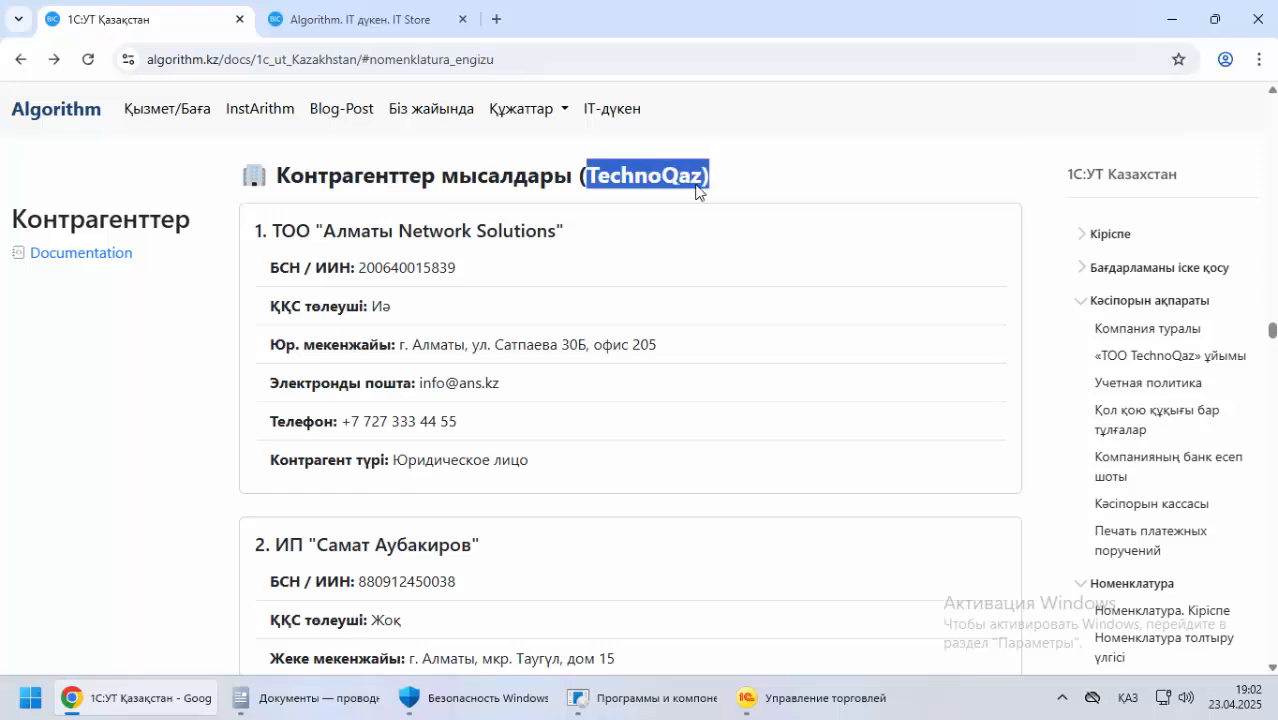
left_click_drag(305, 178, 500, 182)
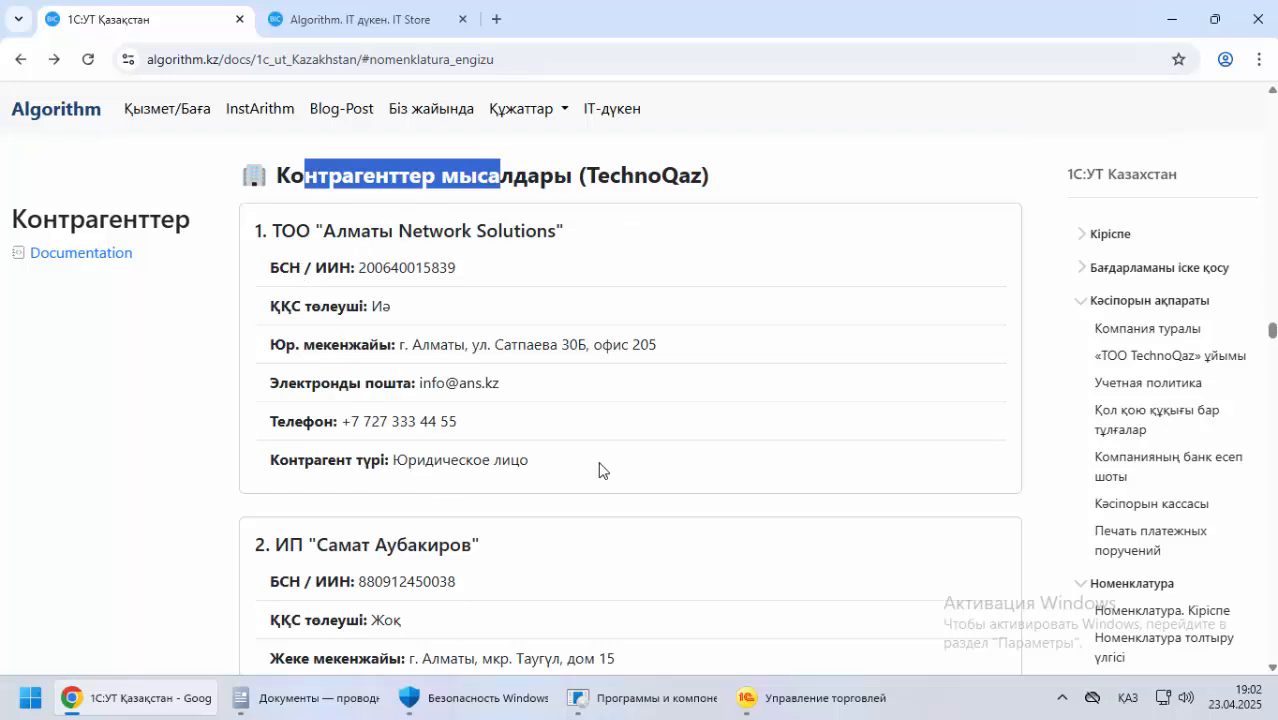
left_click(810, 698)
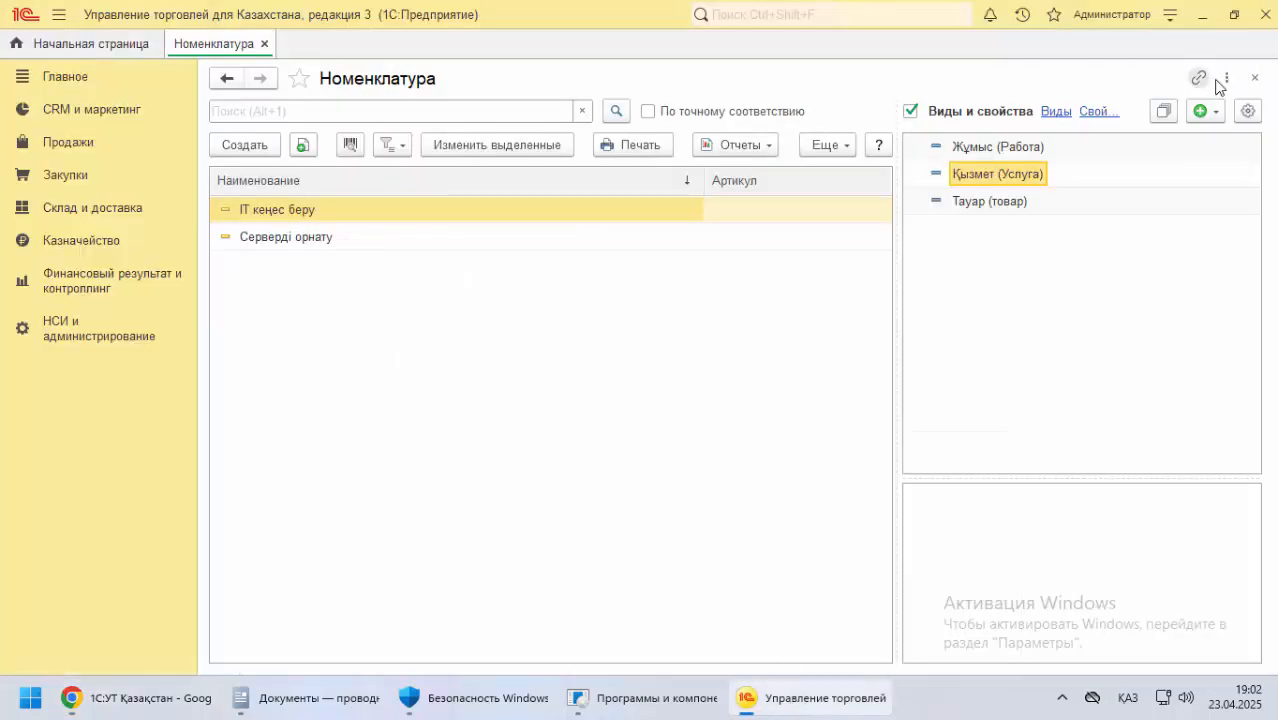
left_click(1255, 77)
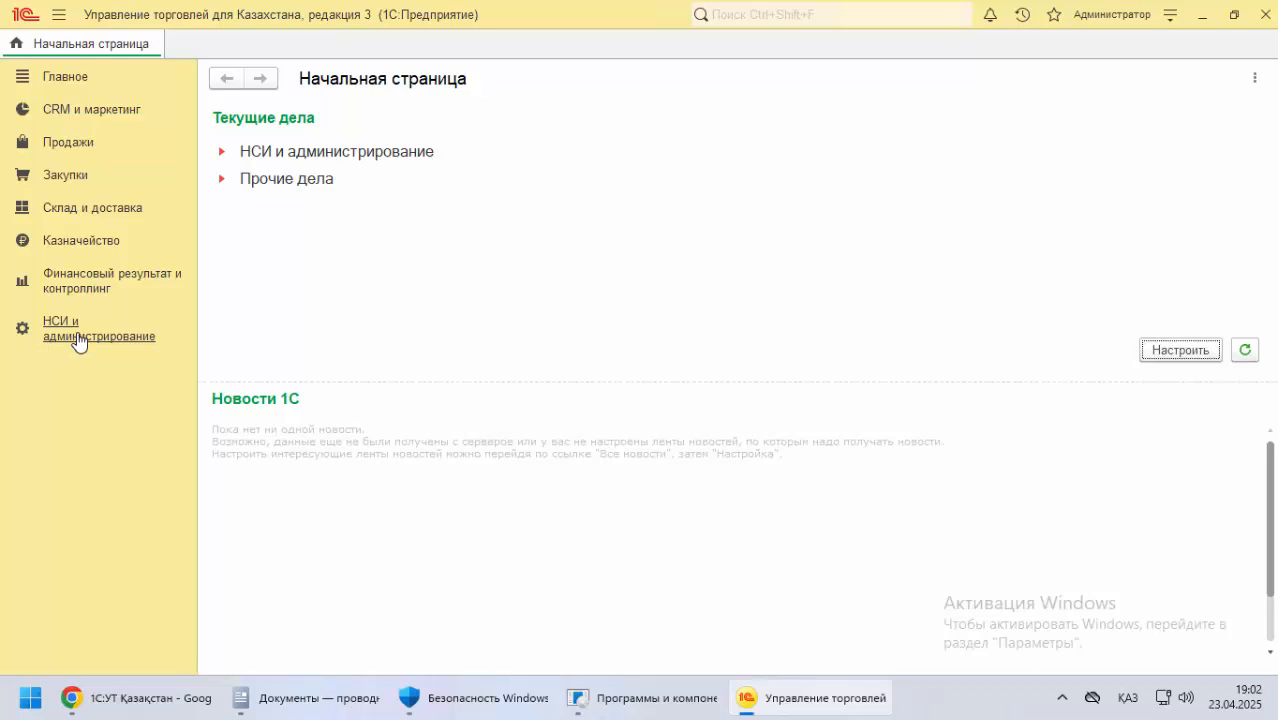
left_click(79, 343)
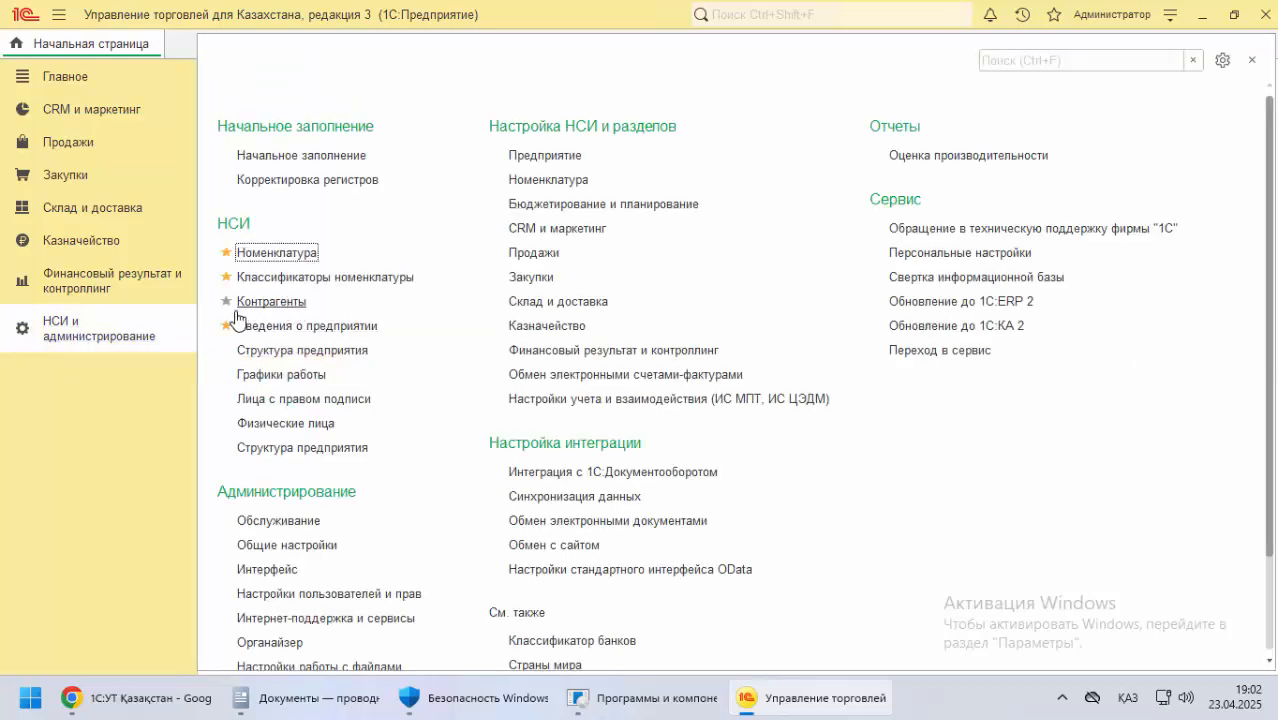
left_click(272, 308)
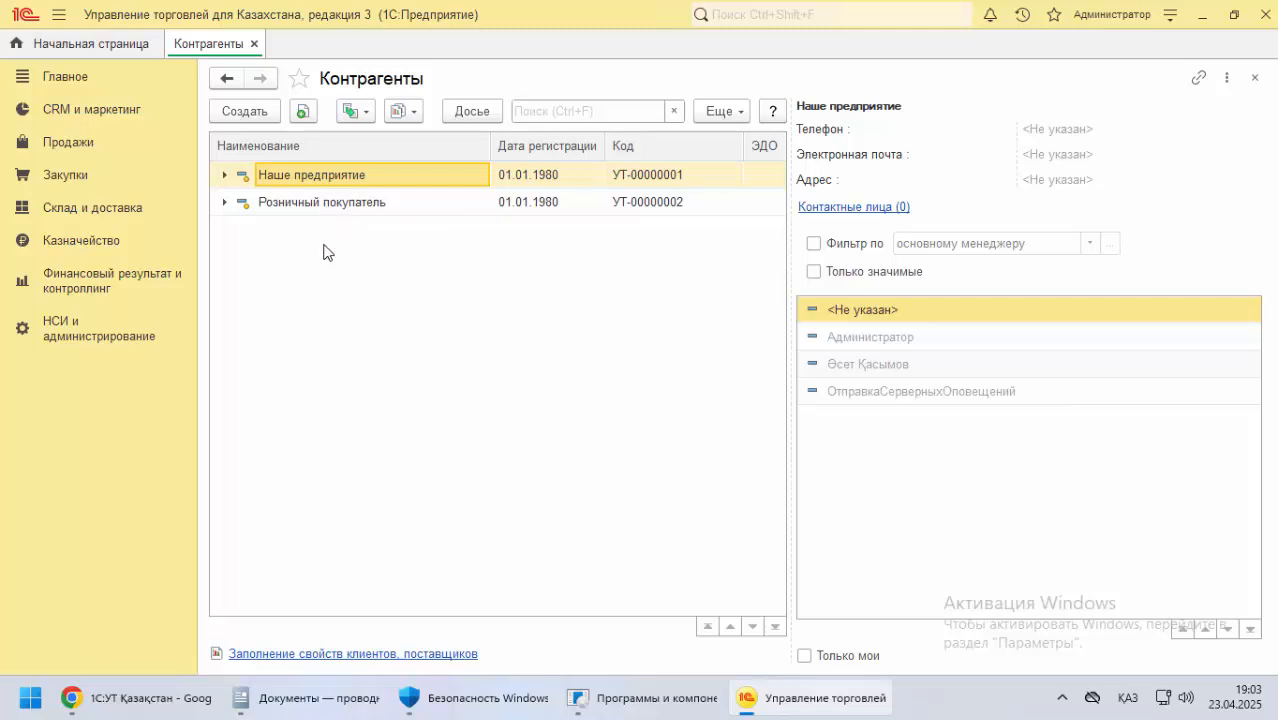
left_click(253, 116)
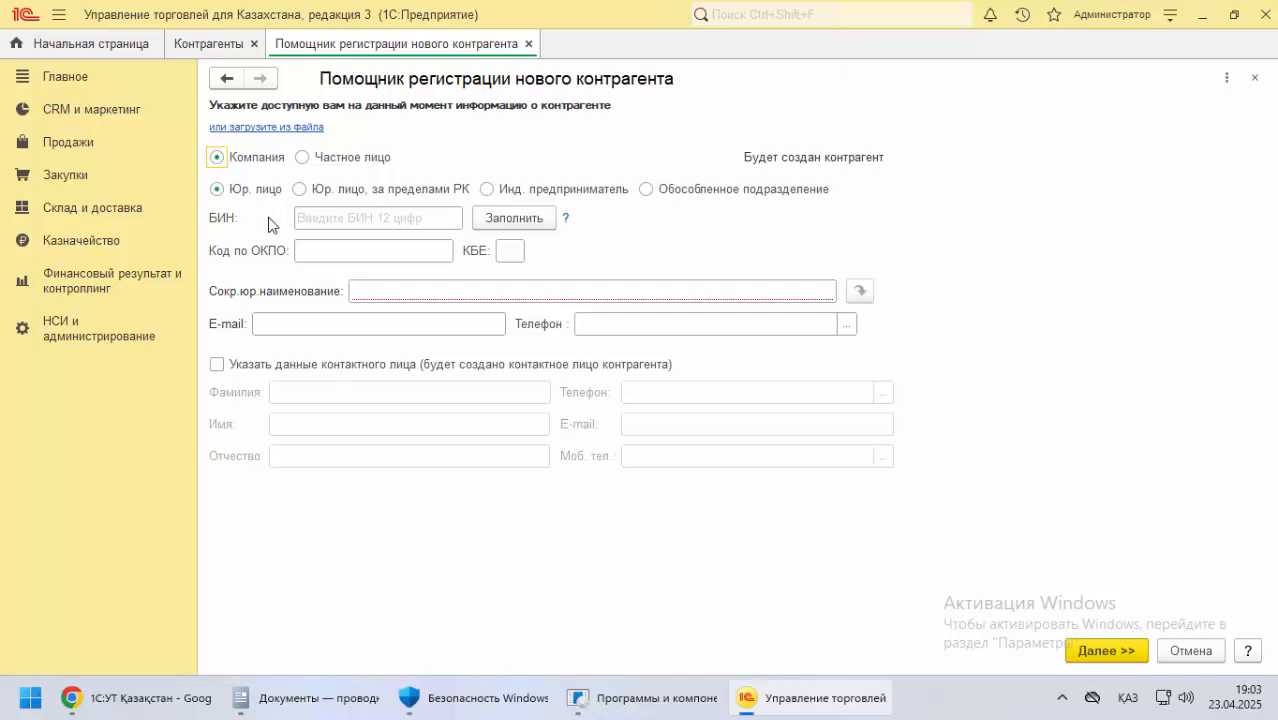
Copy the first example company's БСН / ИИН from the documentation in Chrome into БИН in 1С, and set КБЕ to 17
left_click(175, 699)
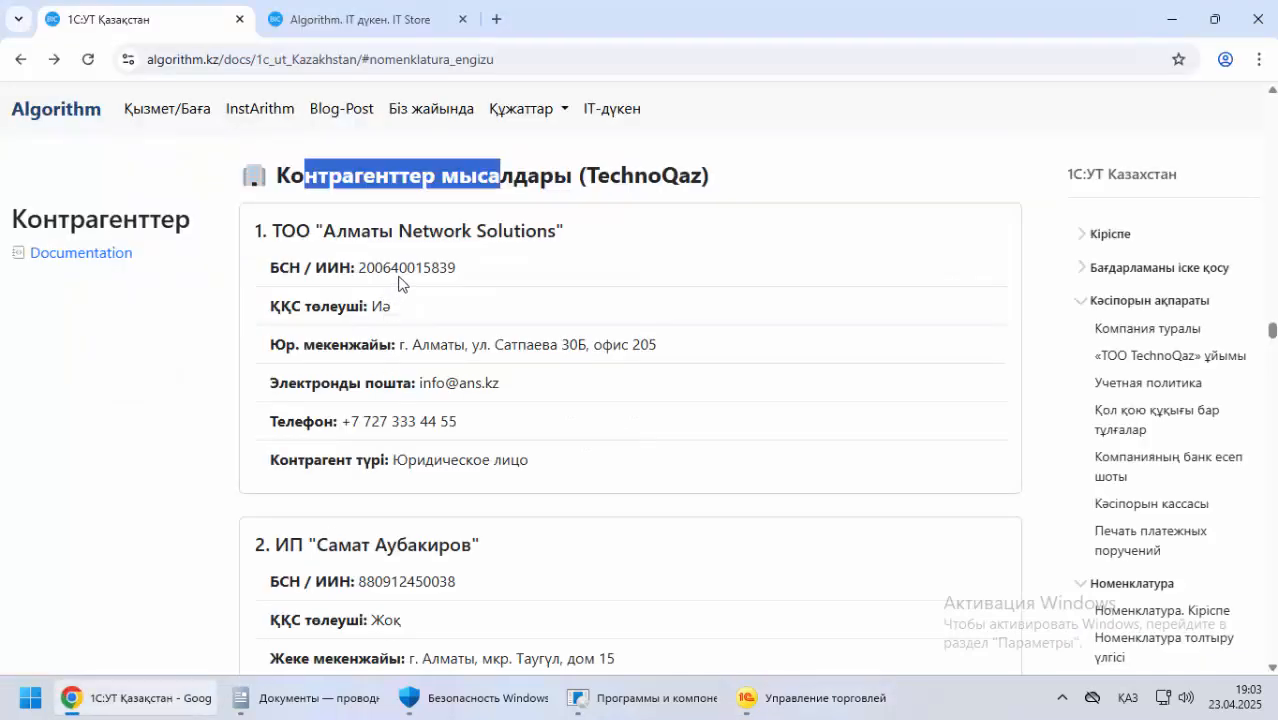
double_click(401, 267)
right_click(403, 267)
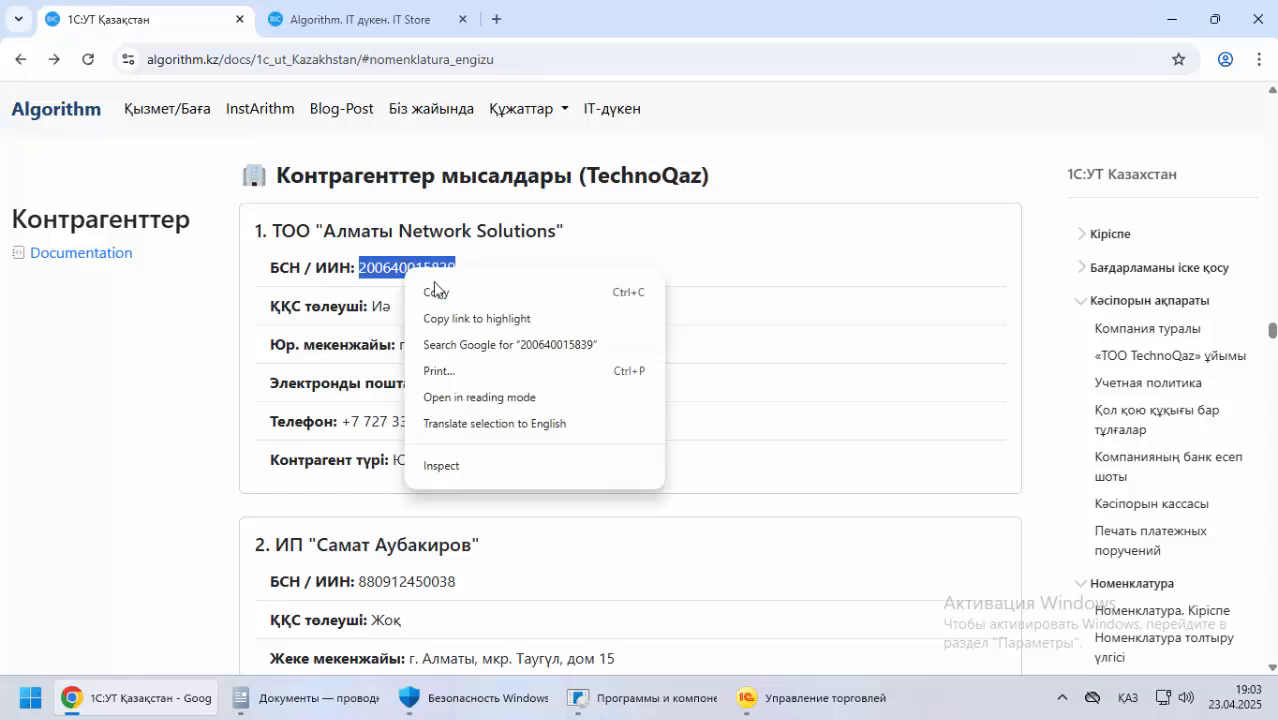
left_click(425, 292)
left_click(738, 697)
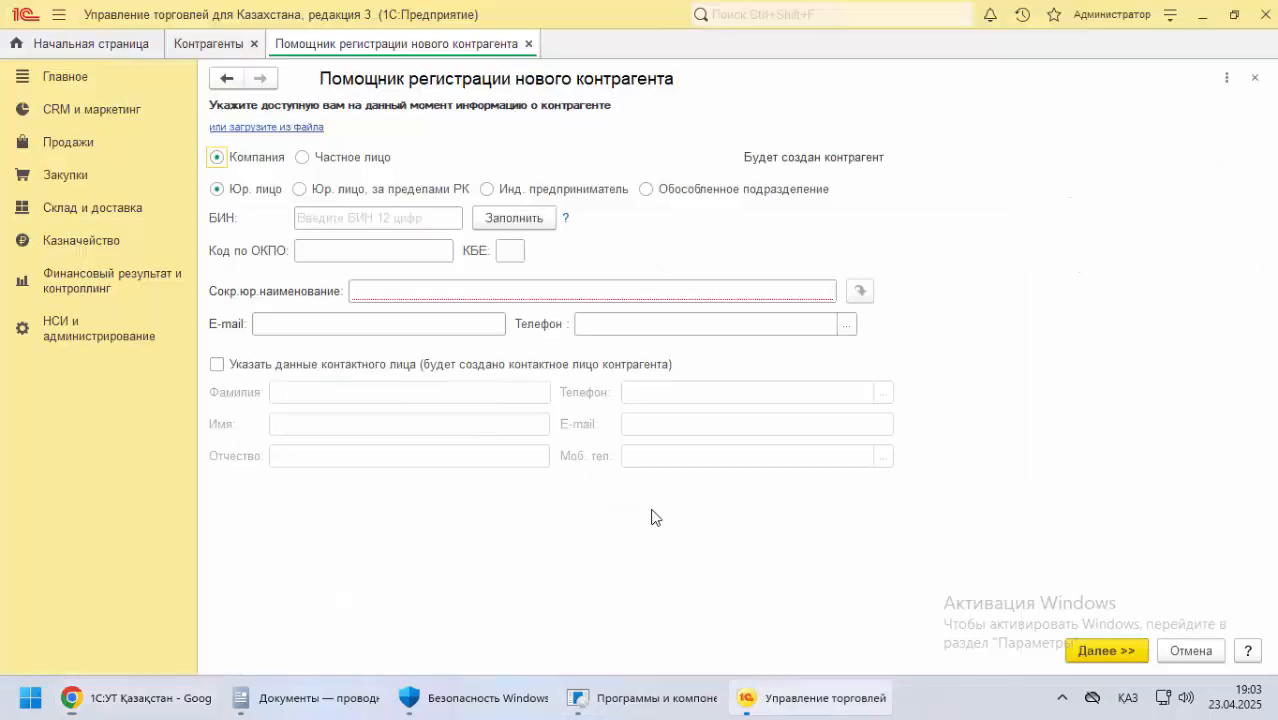
right_click(331, 219)
left_click(392, 325)
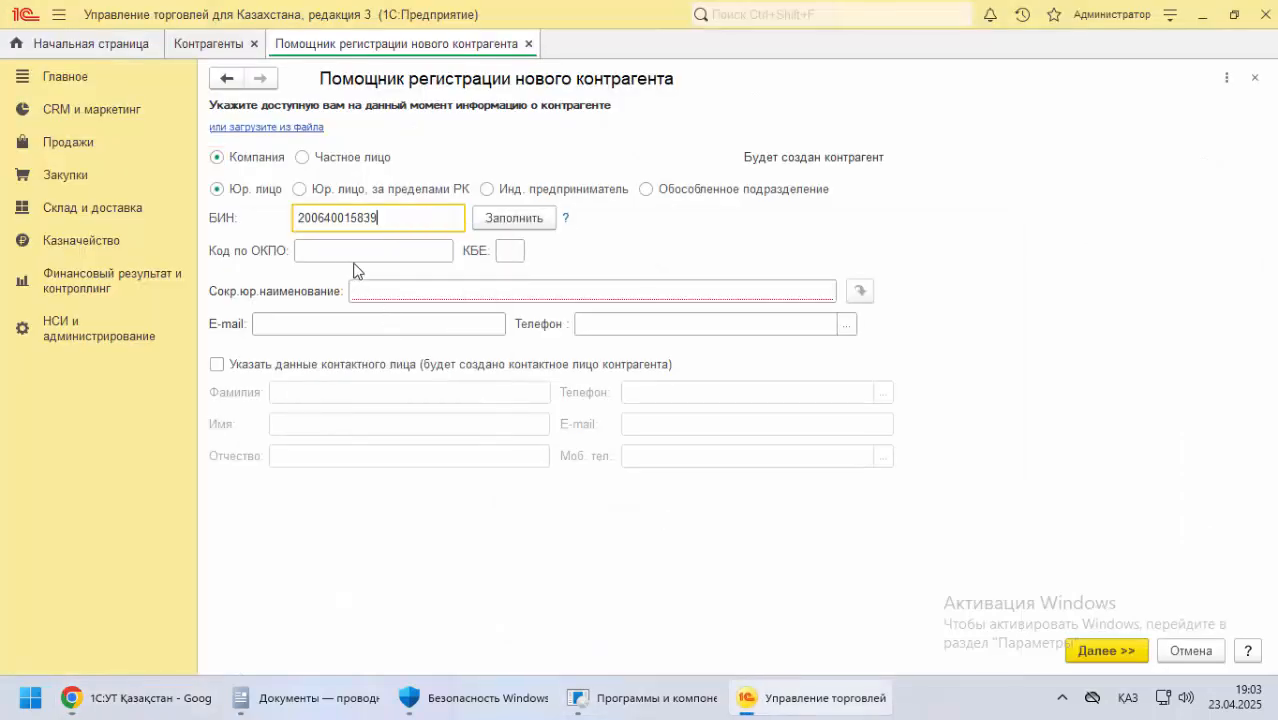
left_click(326, 252)
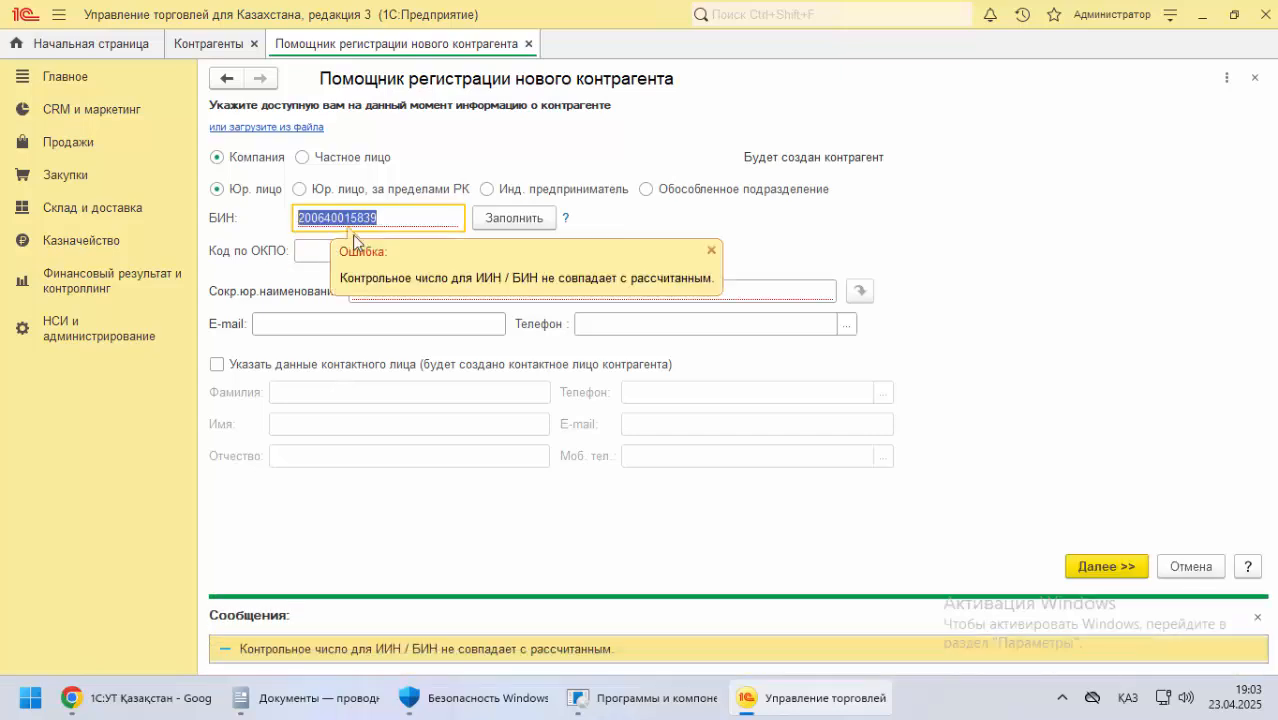
left_click(711, 251)
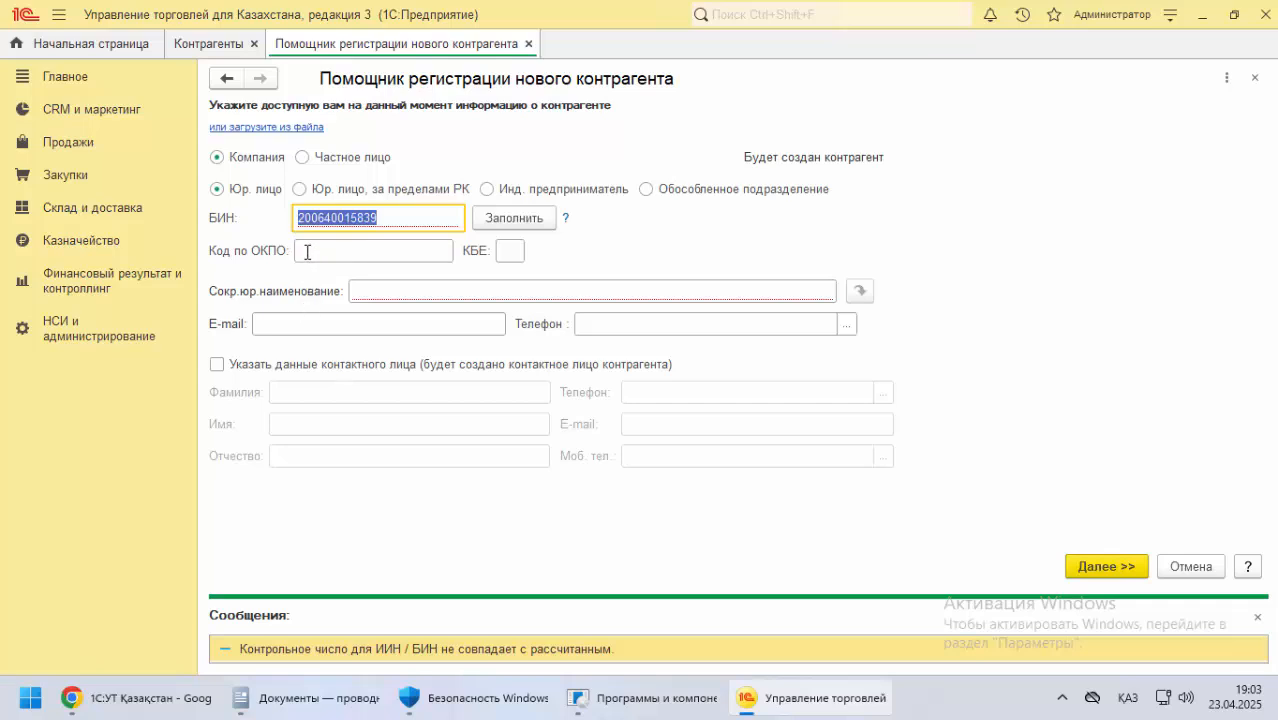
left_click(505, 248)
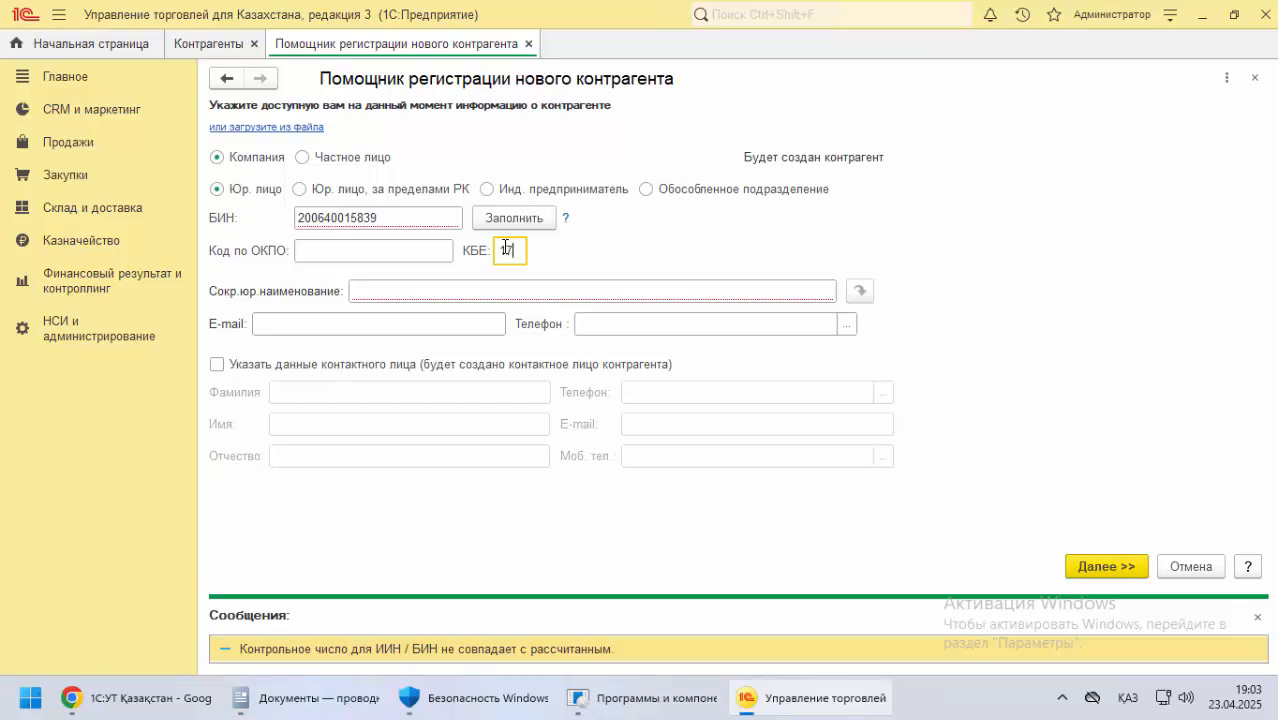
Copy the company name ТОО "Алматы Network Solutions" from the documentation in Chrome and return to the counterparty registration form in 1С
left_click(143, 697)
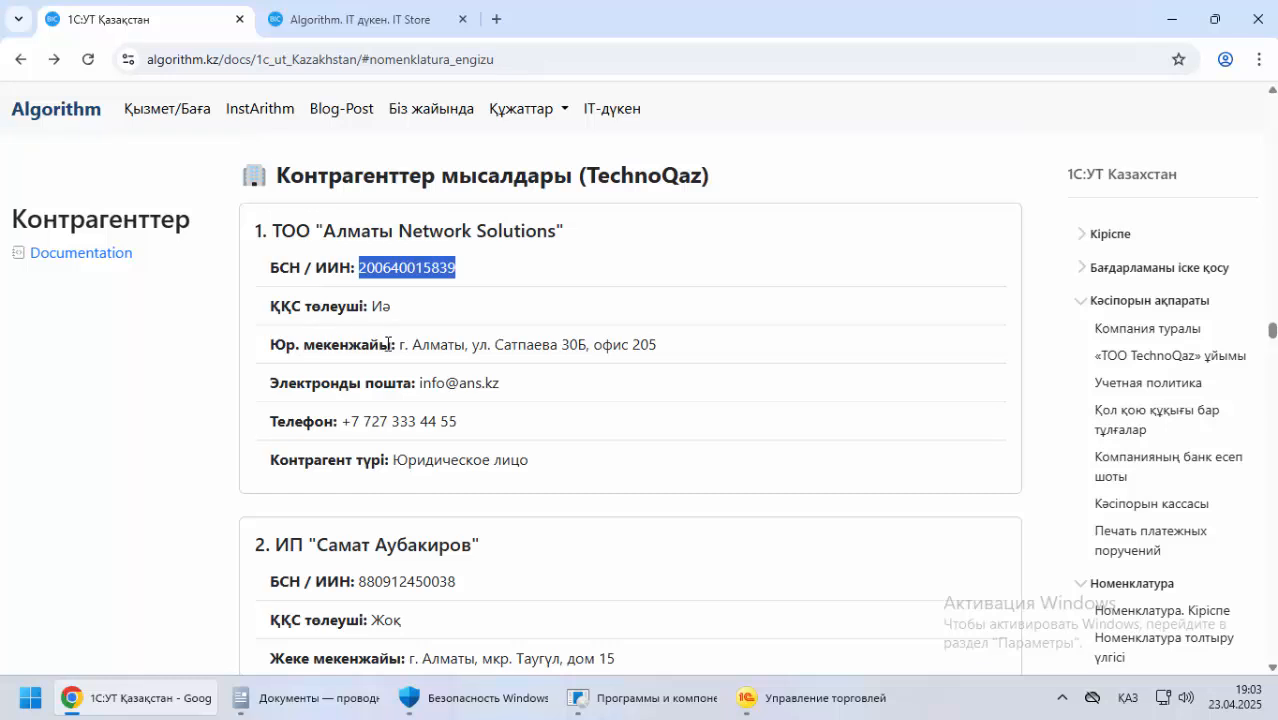
left_click_drag(279, 232, 600, 236)
right_click(470, 230)
left_click(517, 255)
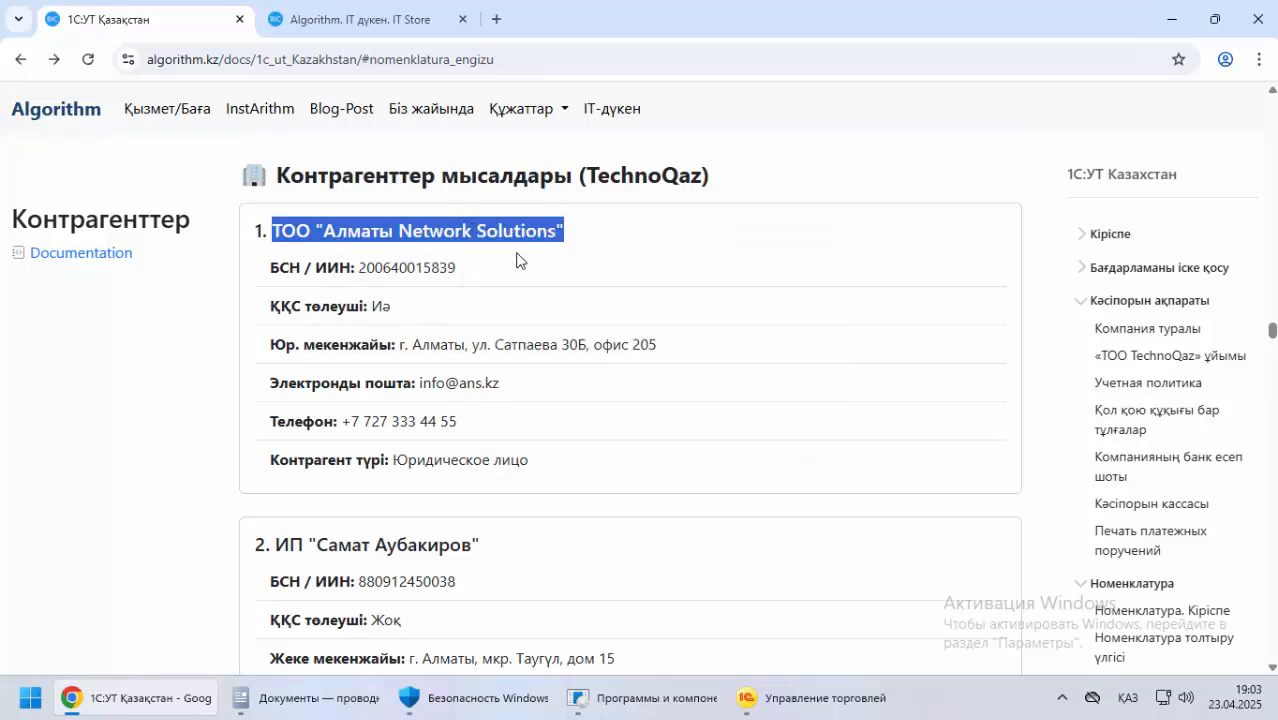
left_click(829, 703)
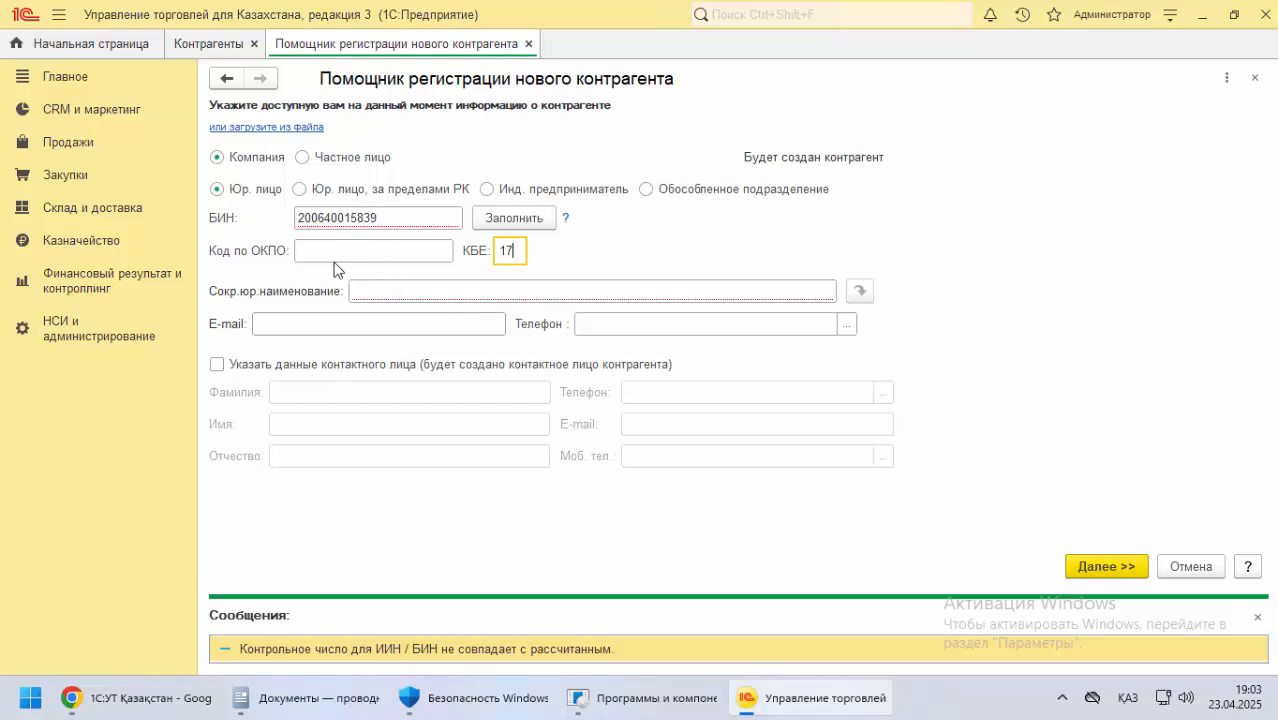
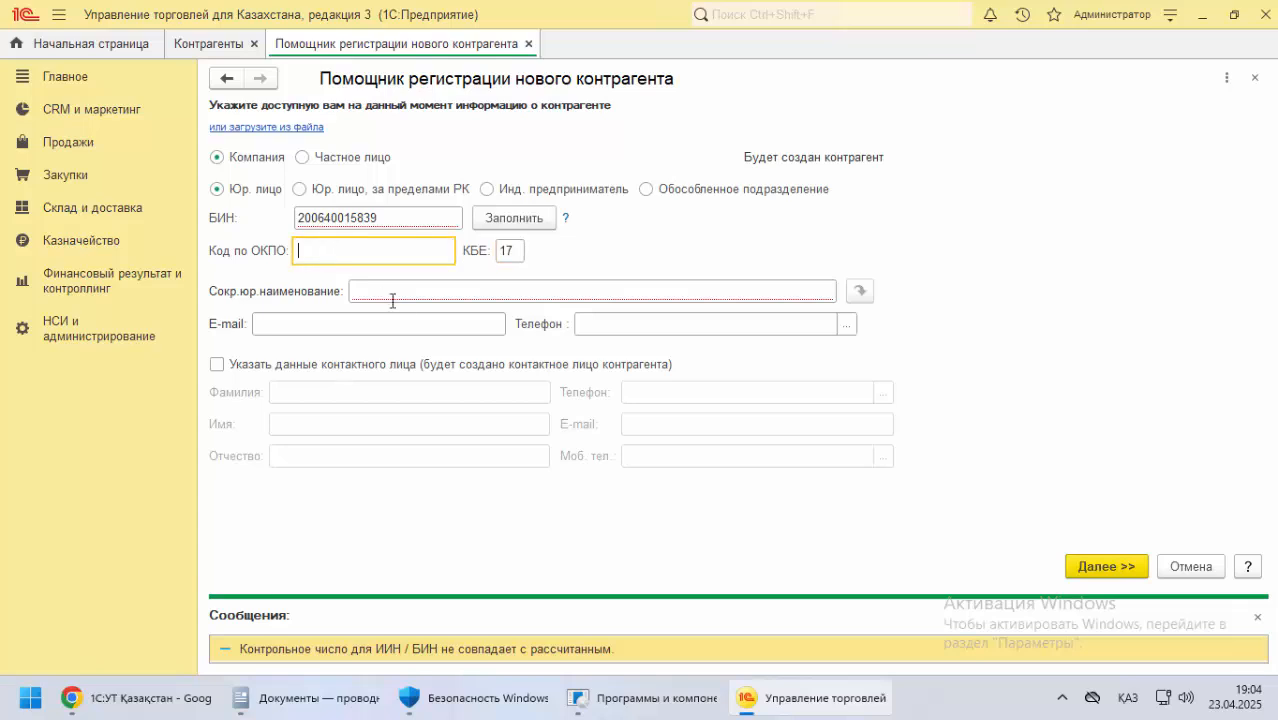
Paste ТОО "Алматы Network Solutions" into Сокр.юр.наименование and copy the company's e-mail from the documentation in Chrome into E-mail in 1С
left_click(391, 295)
type("ТОО \"Алматы Network Solutions\"")
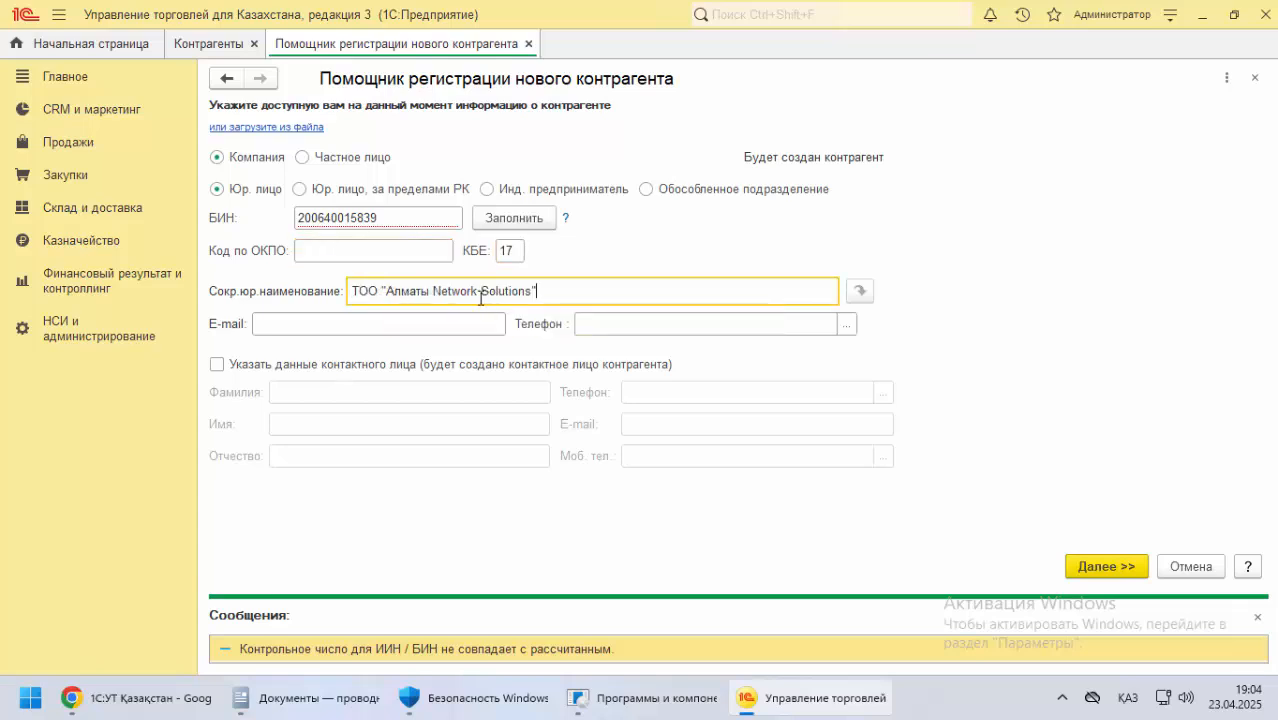
left_click(322, 325)
key("alt+Tab")
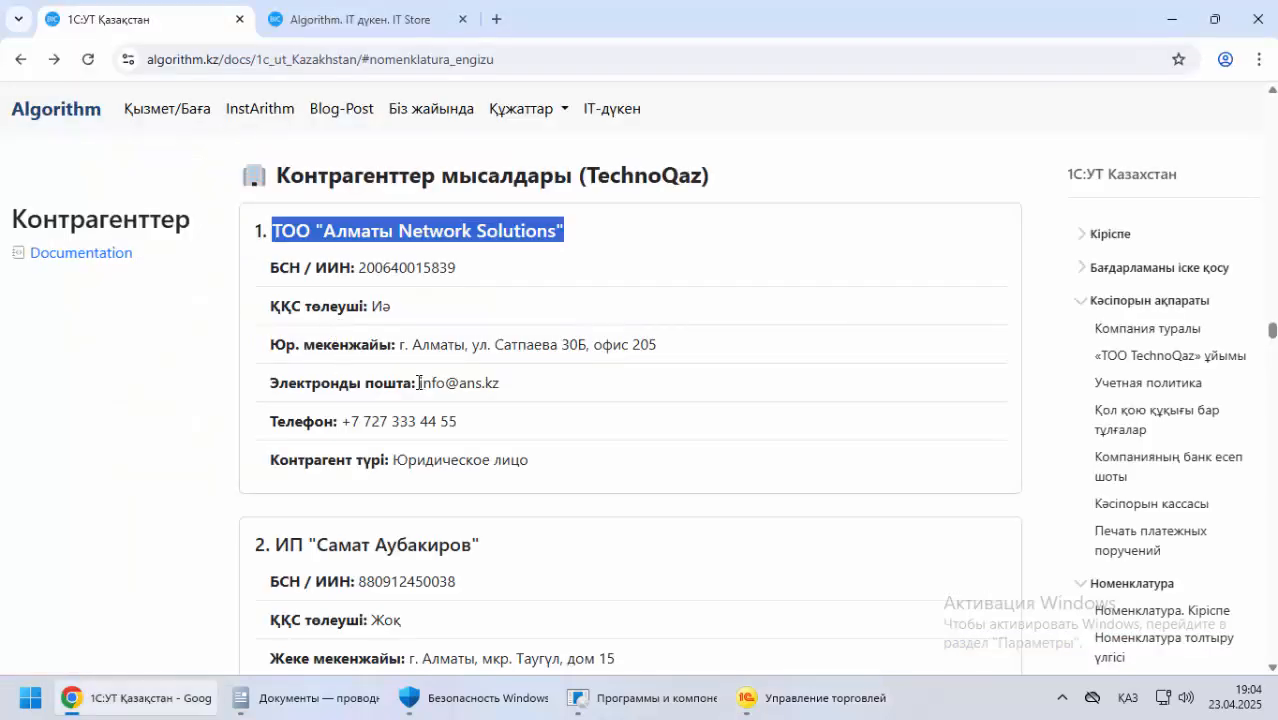
left_click_drag(418, 382, 570, 391)
key("ctrl+c")
key("alt+Tab")
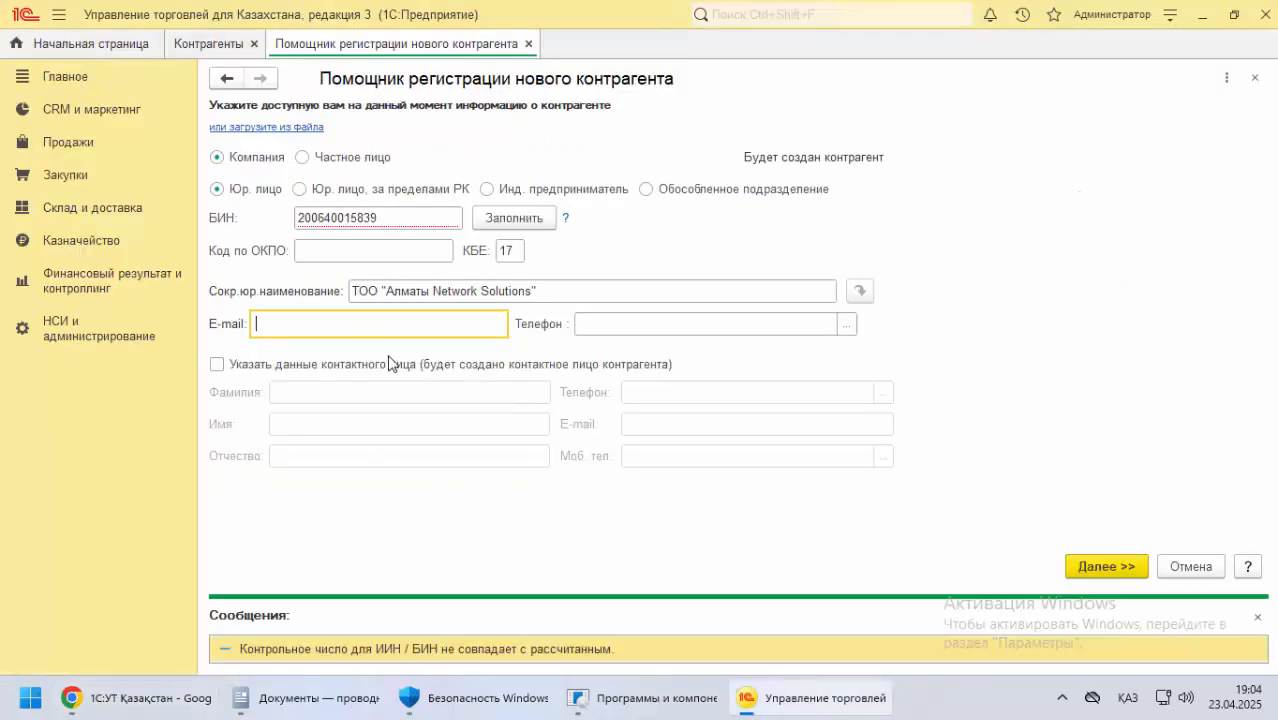
key("ctrl+v")
Copy the company's phone number from the documentation in Chrome into Телефон in 1С, confirm it and continue to the additional details
key("alt+Tab")
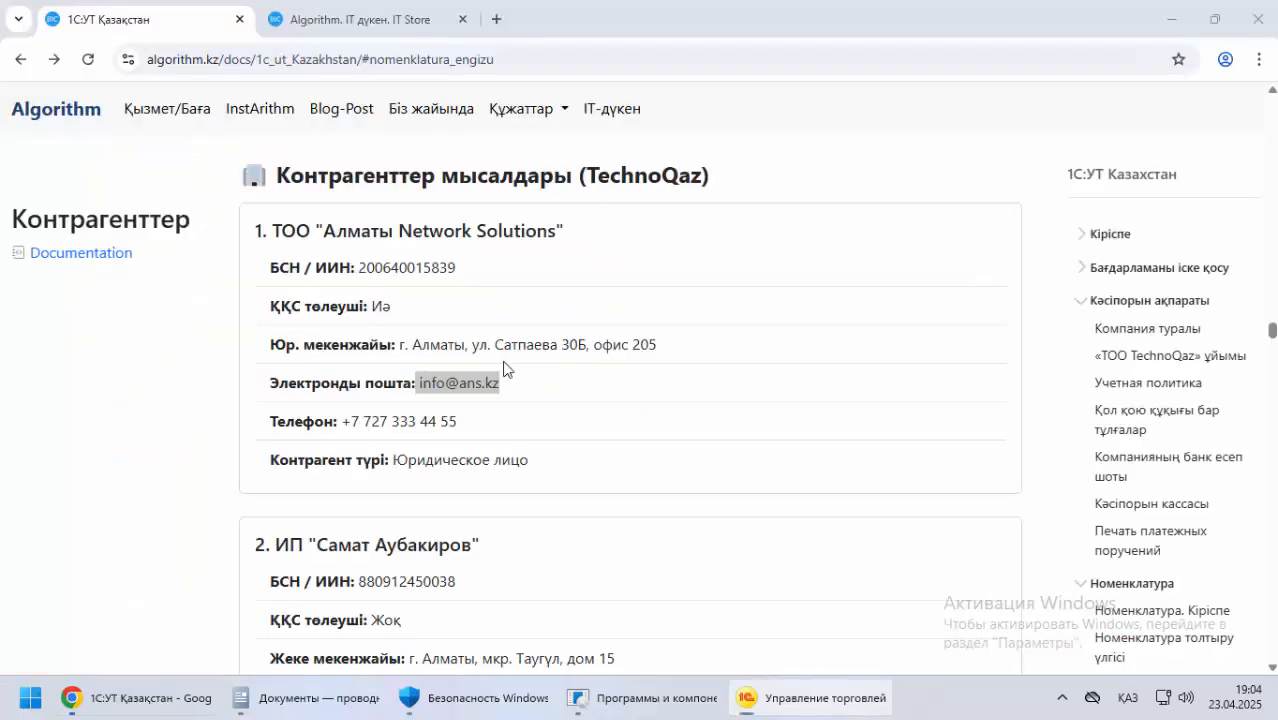
left_click_drag(343, 421, 575, 432)
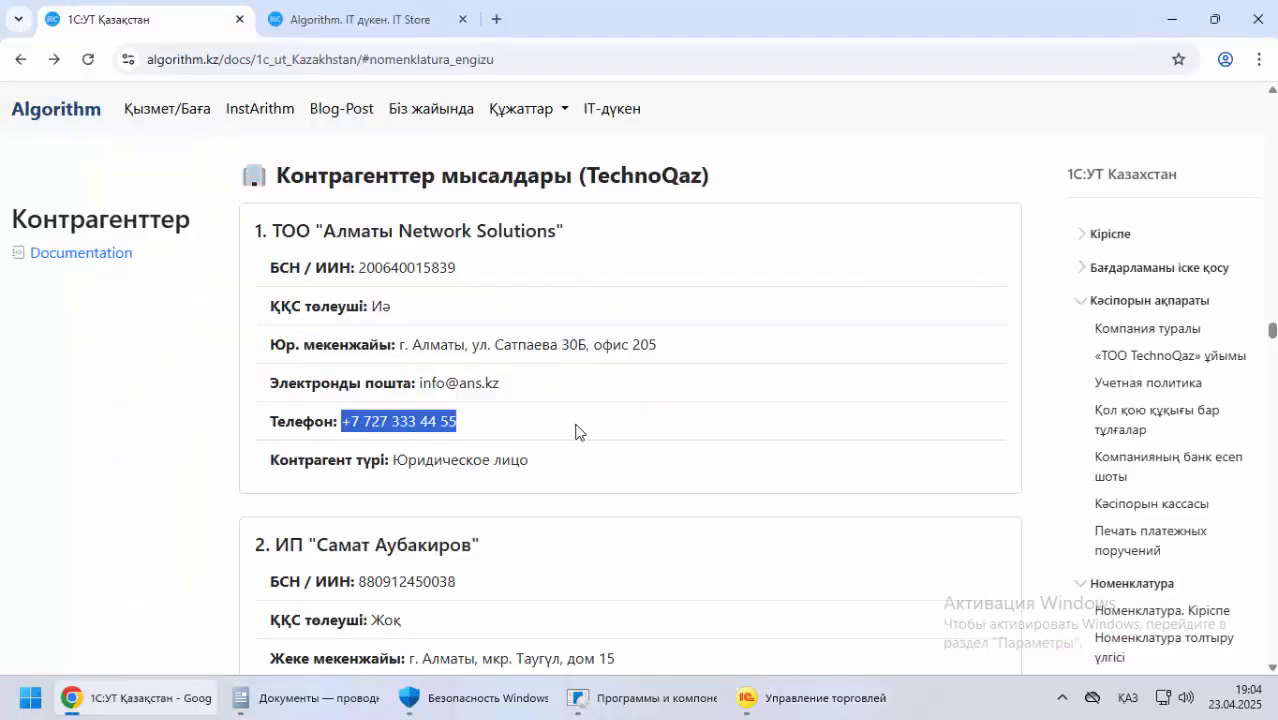
key("ctrl+c")
key("alt+Tab")
left_click(592, 326)
key("ctrl+v")
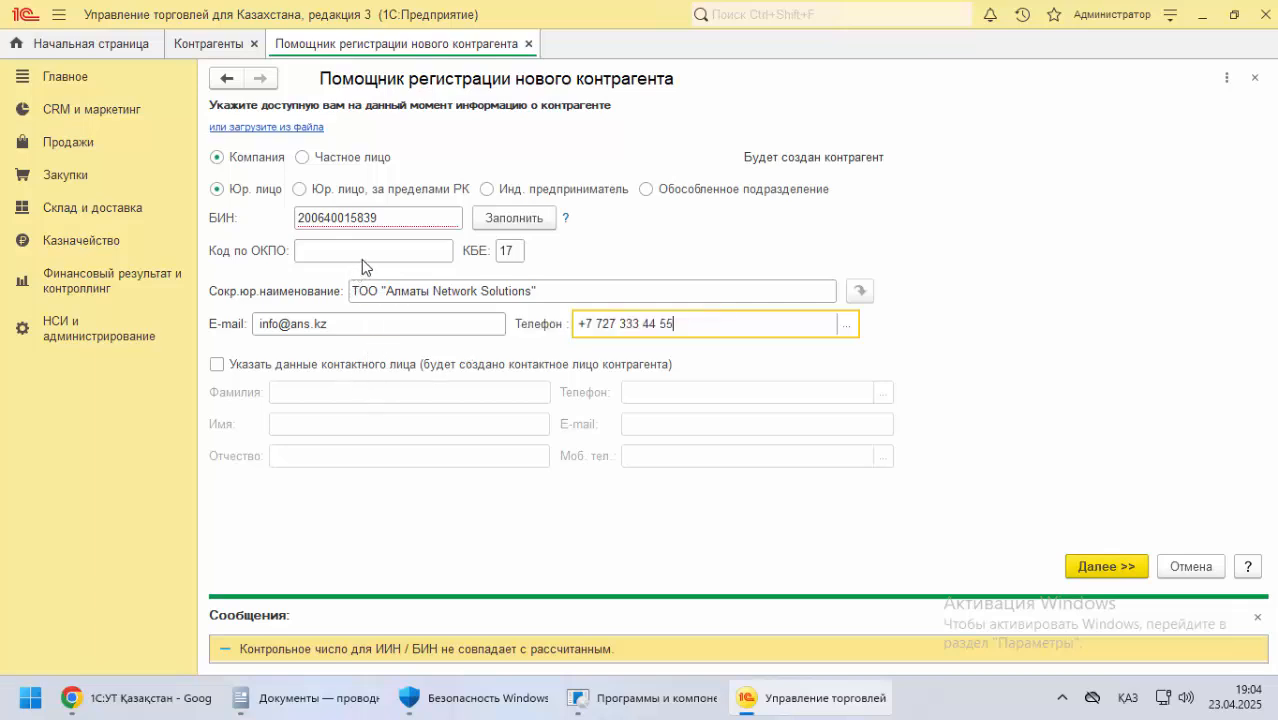
key("alt+Tab")
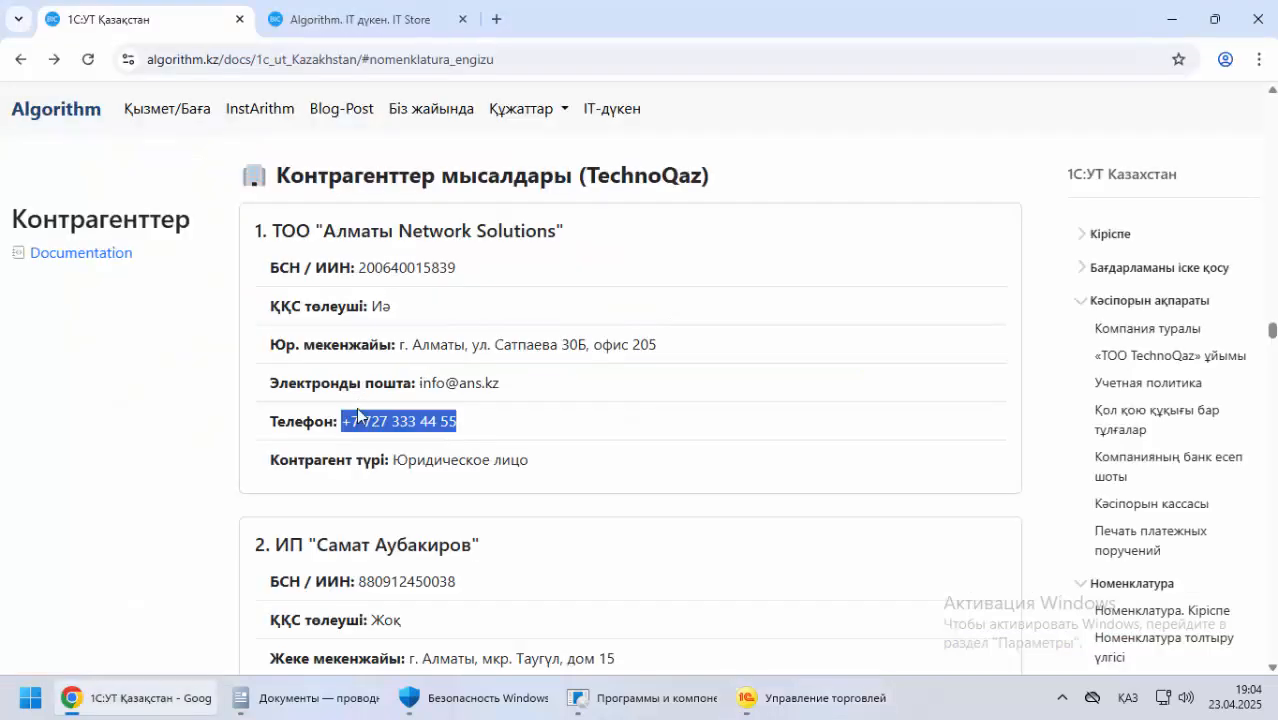
key("alt+Tab")
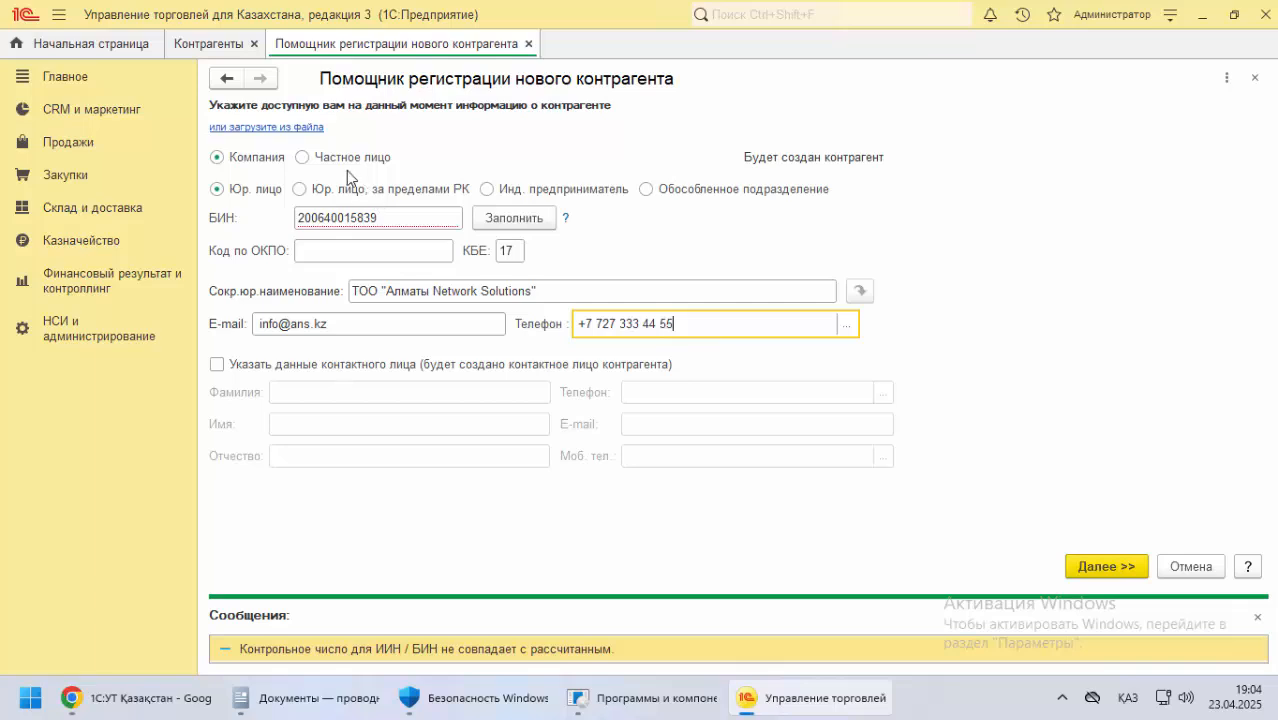
left_click(1086, 555)
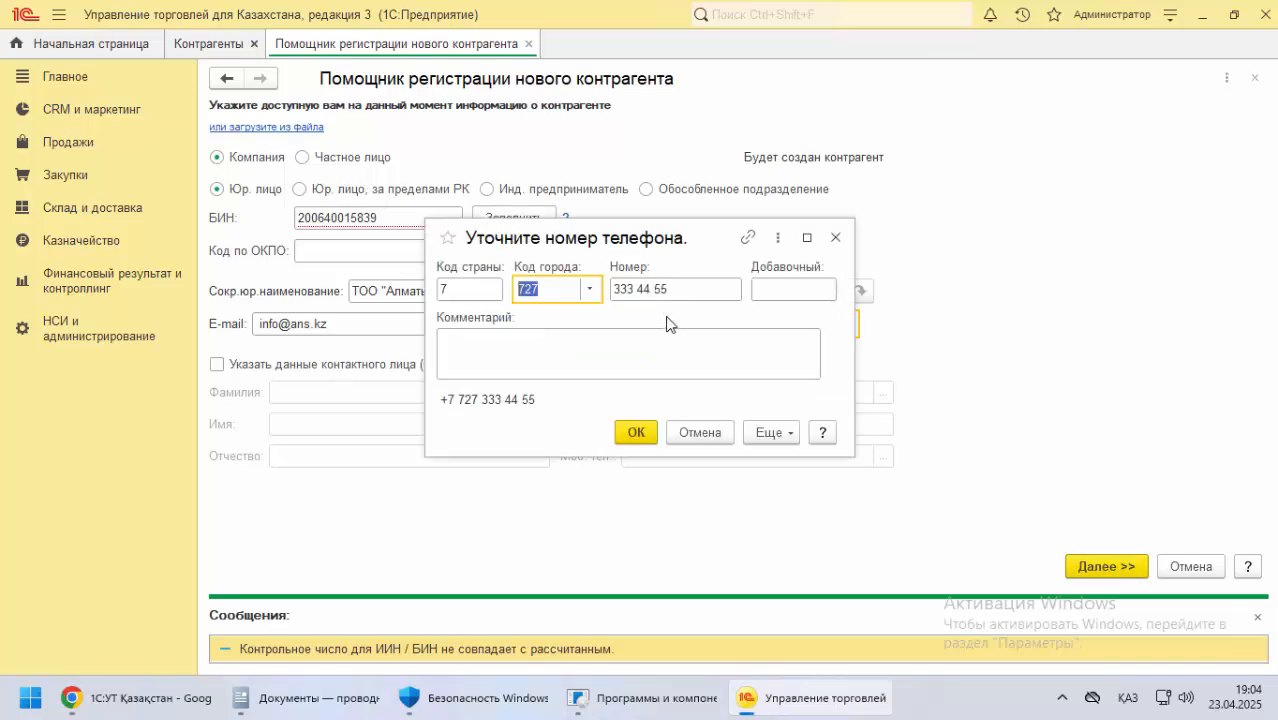
left_click(636, 432)
left_click(1080, 567)
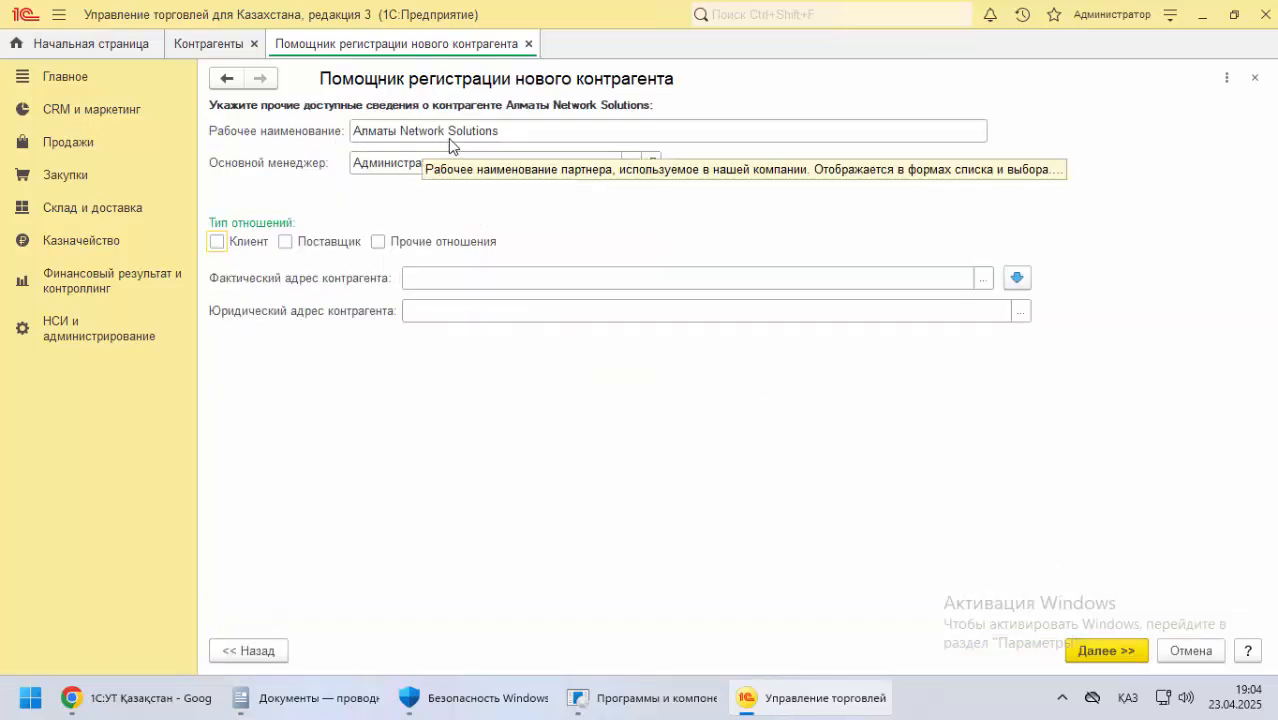
Set Рабочее наименование to ТОО "Алматы Network Solutions", copying the company name from the documentation in Chrome back into 1С
triple_click(506, 131)
key("ctrl+v")
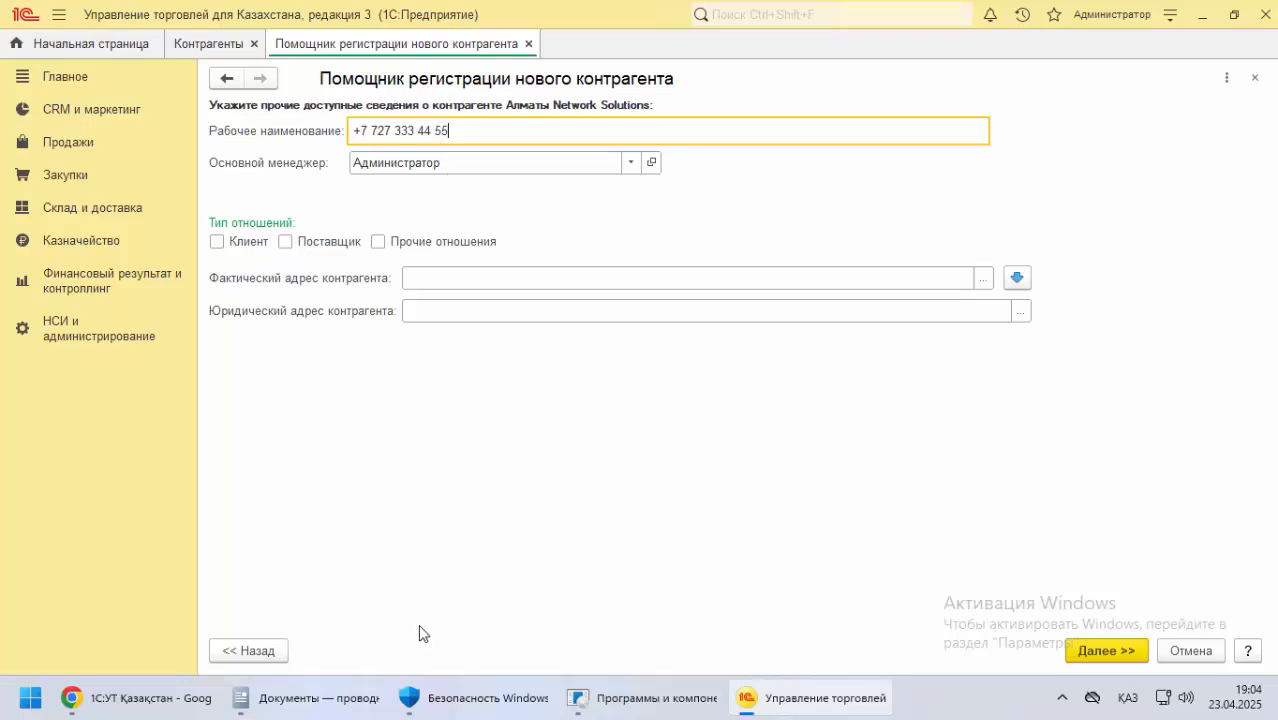
key("alt+Tab")
left_click_drag(273, 231, 622, 228)
key("alt+Tab")
key("ctrl+a")
key("ctrl+v")
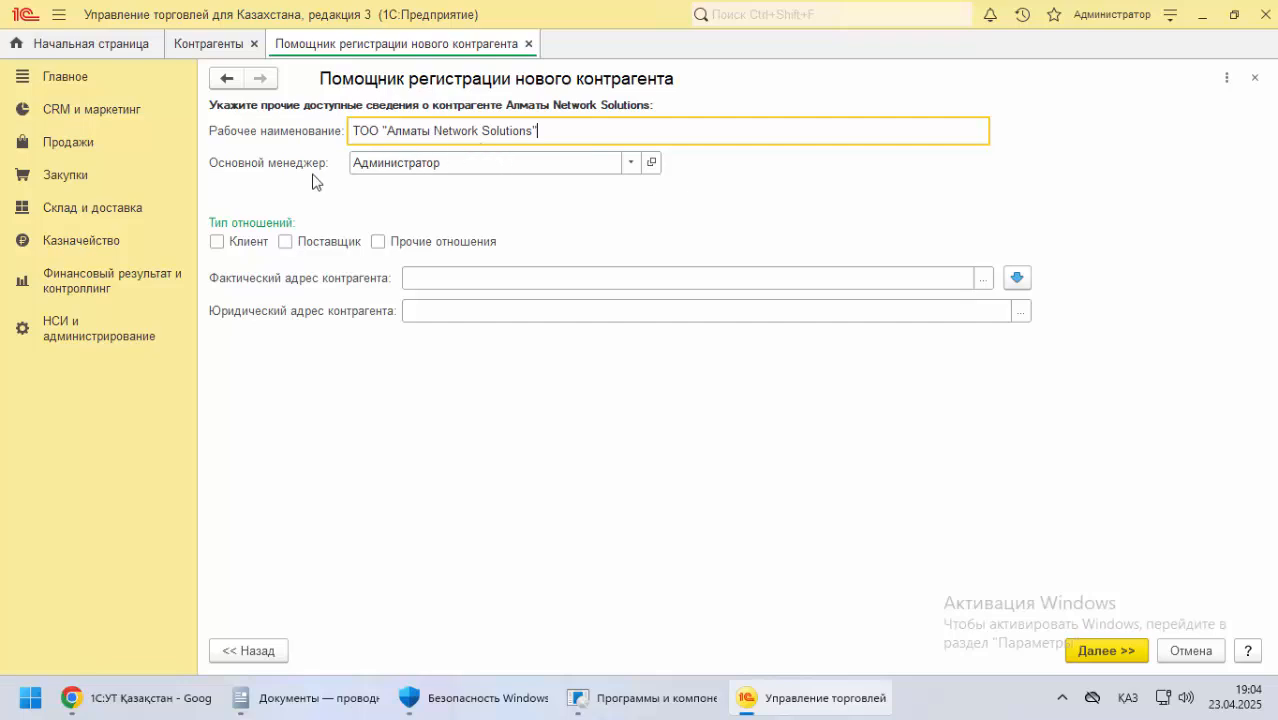
left_click(630, 162)
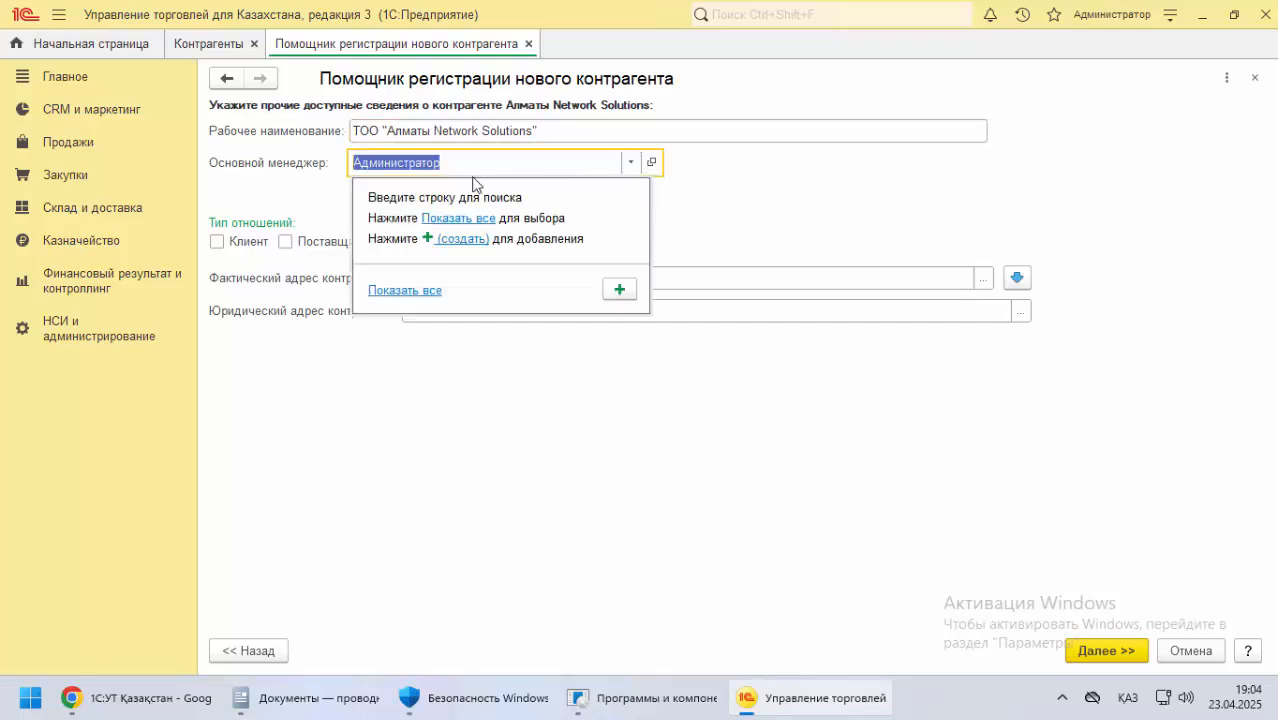
left_click(463, 240)
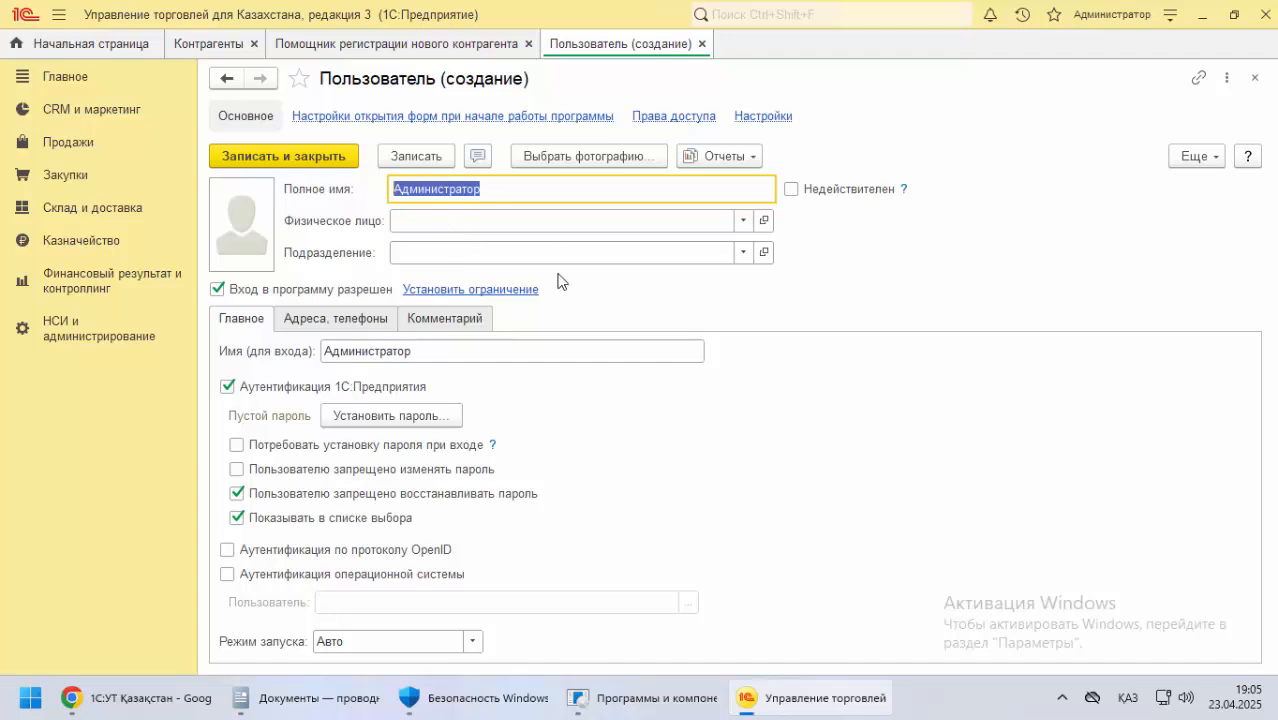
left_click(1255, 78)
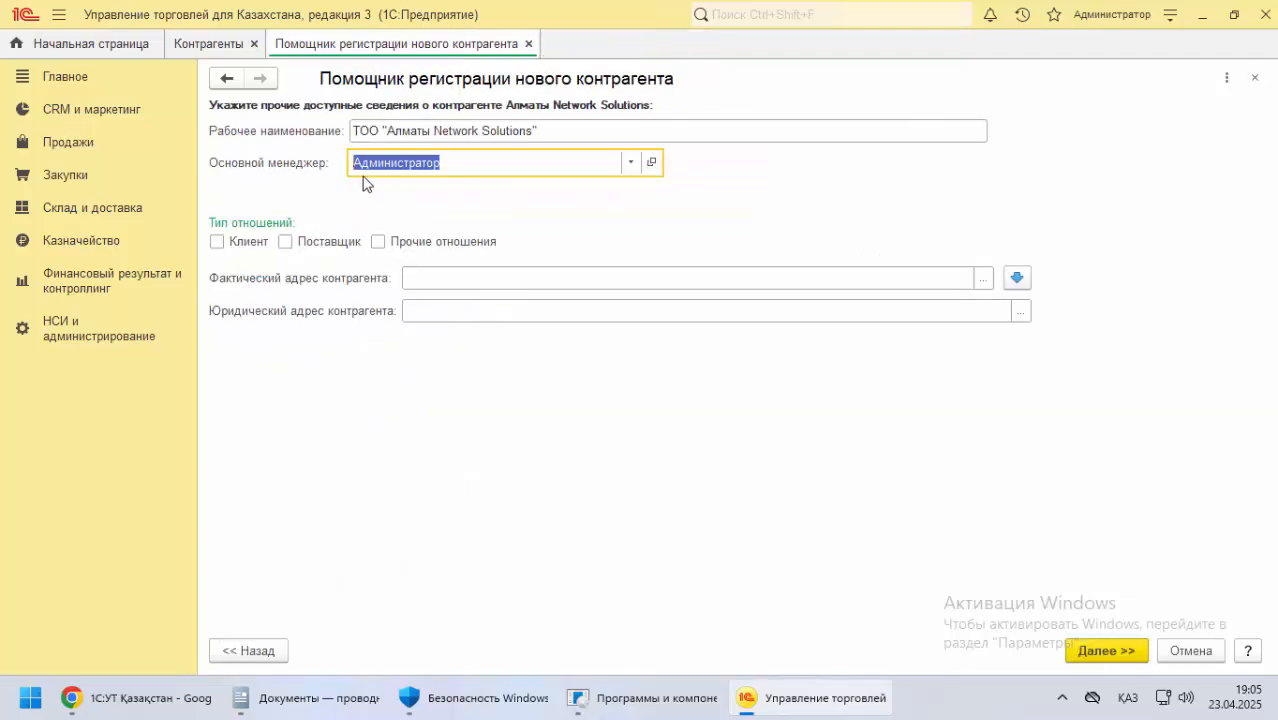
left_click(628, 163)
Set the counterparty's Тип отношений to Клиент only, leaving Поставщик and Прочие отношения off
left_click(217, 242)
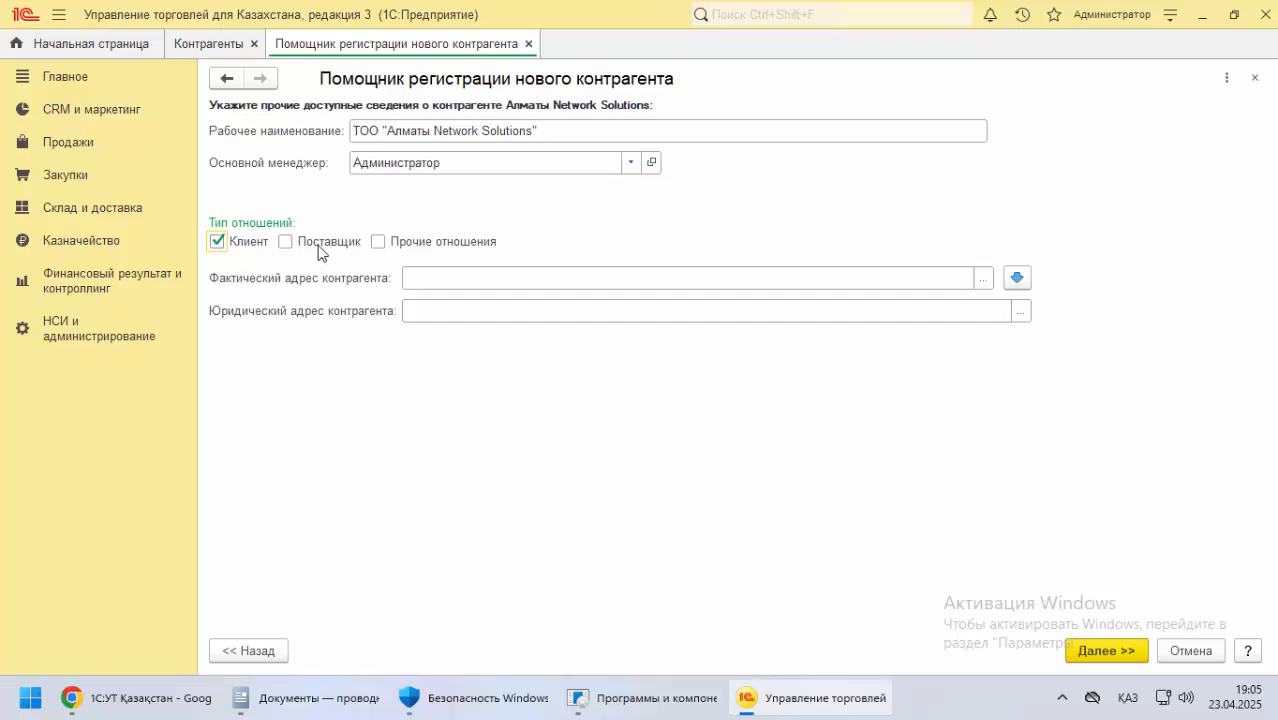
left_click(289, 244)
left_click(378, 244)
left_click(377, 243)
left_click(286, 243)
Copy the company's legal address from the documentation in Chrome into both Фактический адрес and Юридический адрес контрагента in 1С
left_click(430, 279)
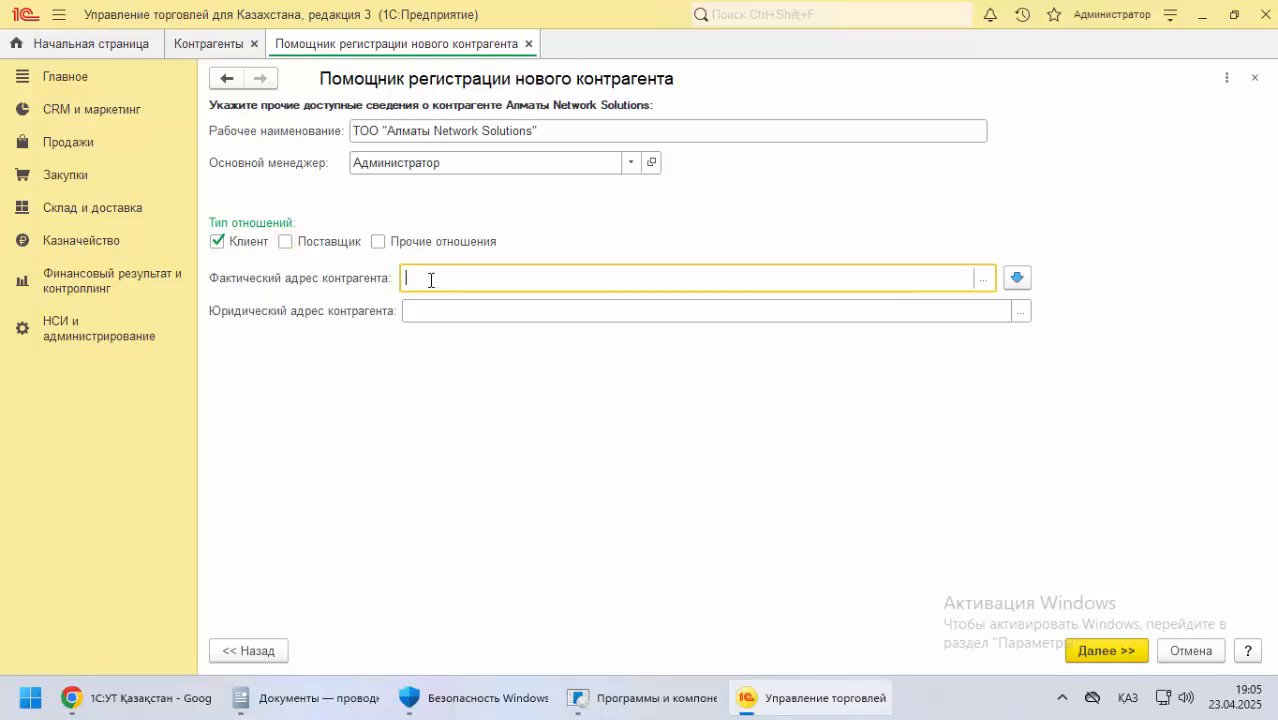
key("alt+Tab")
left_click_drag(398, 345, 676, 350)
right_click(570, 345)
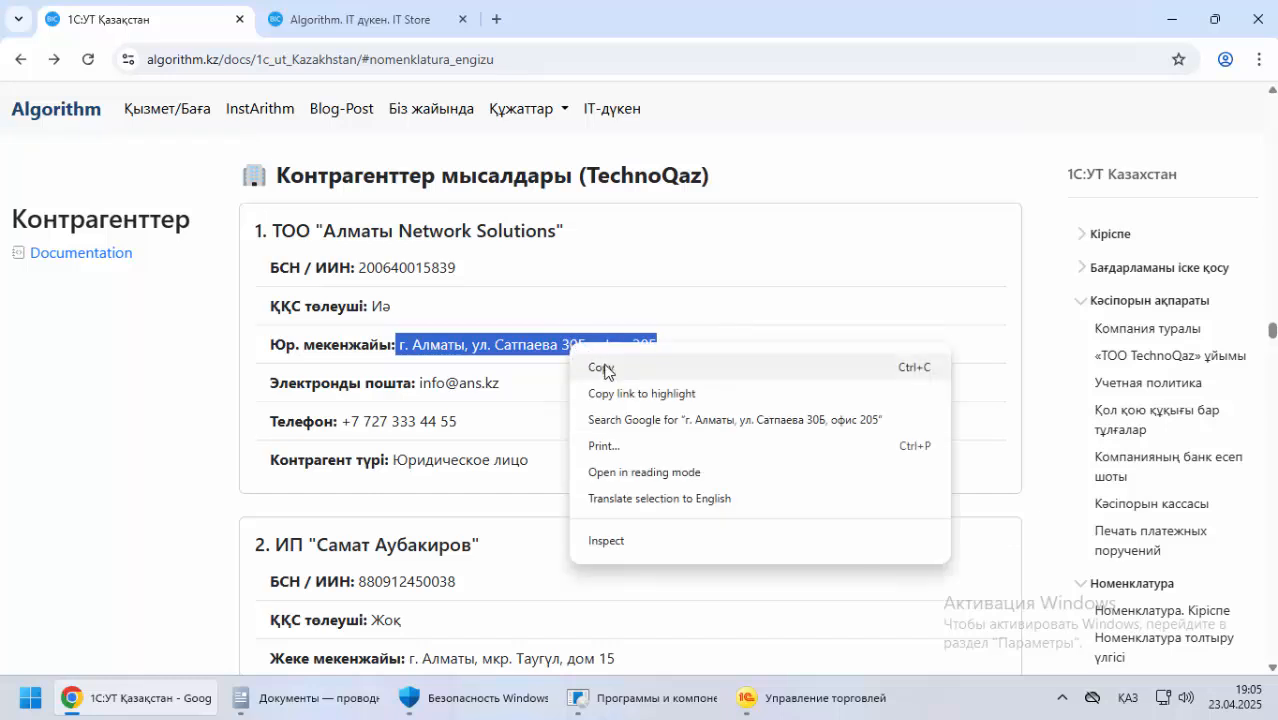
left_click(605, 370)
key("alt+Tab")
key("ctrl+v")
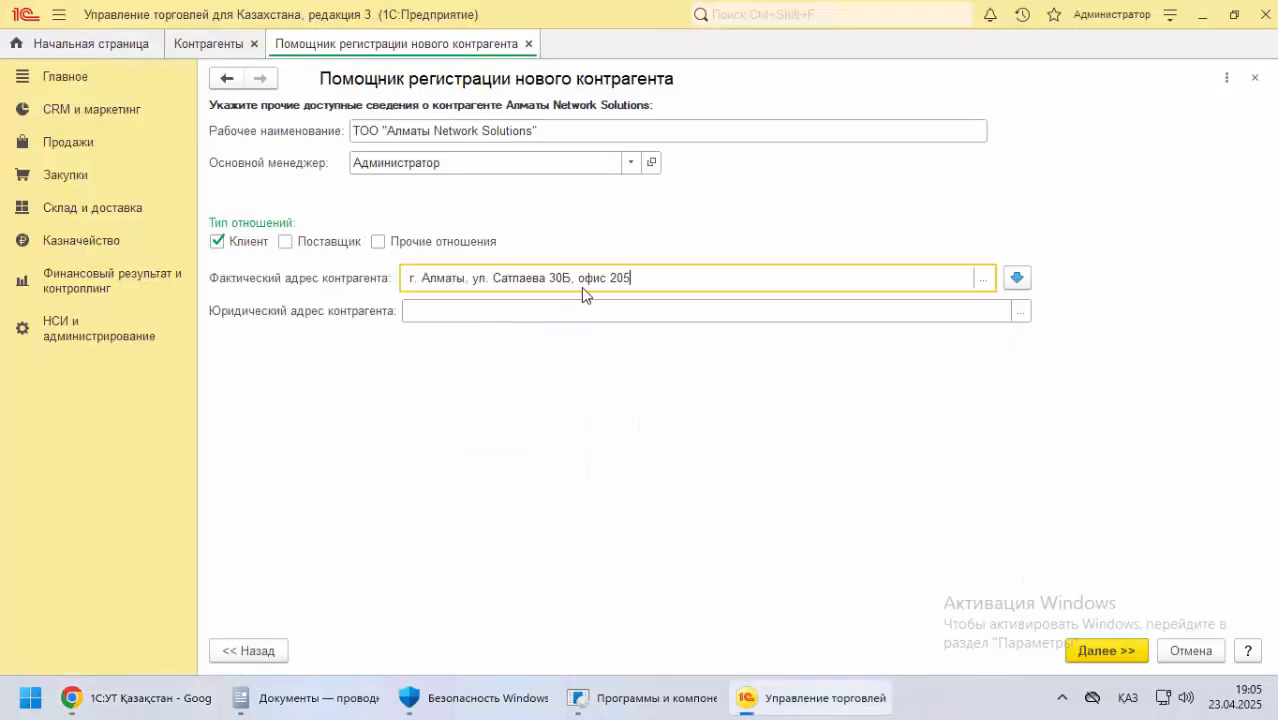
left_click(483, 305)
key("ctrl+v")
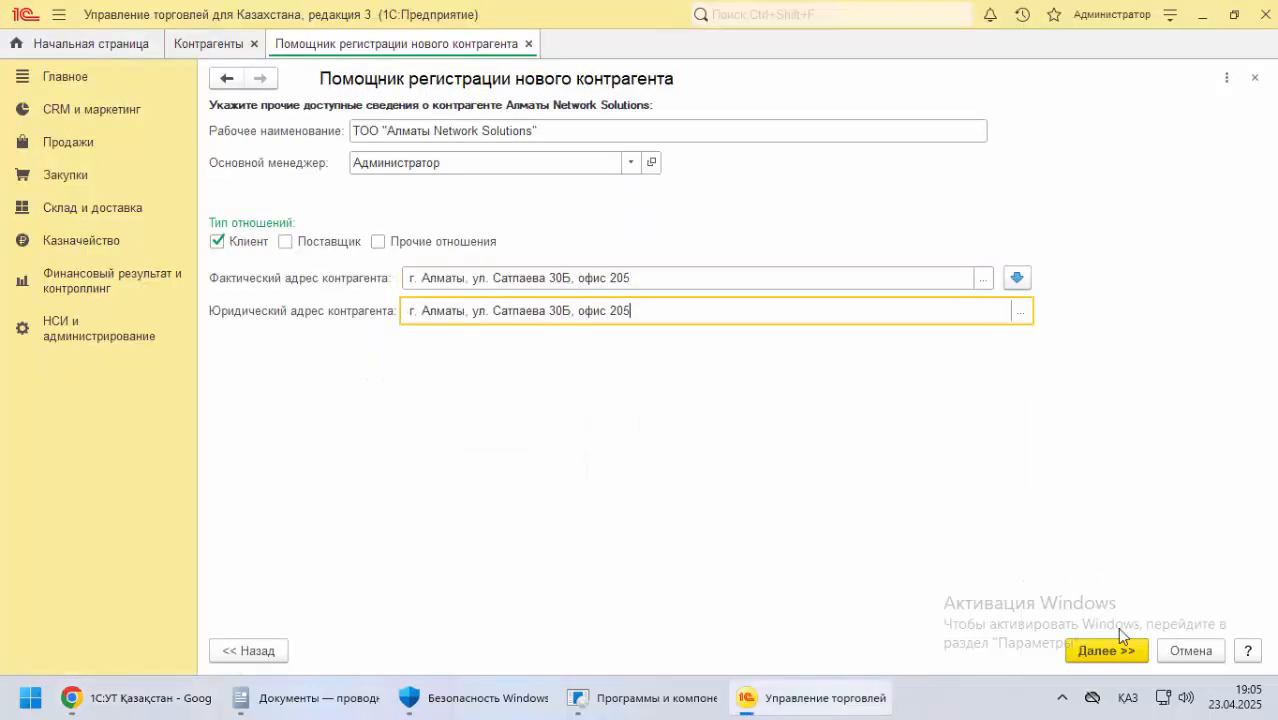
Skip the bank account details, create the ТОО "Алматы Network Solutions" counterparty and close its card
left_click(1105, 650)
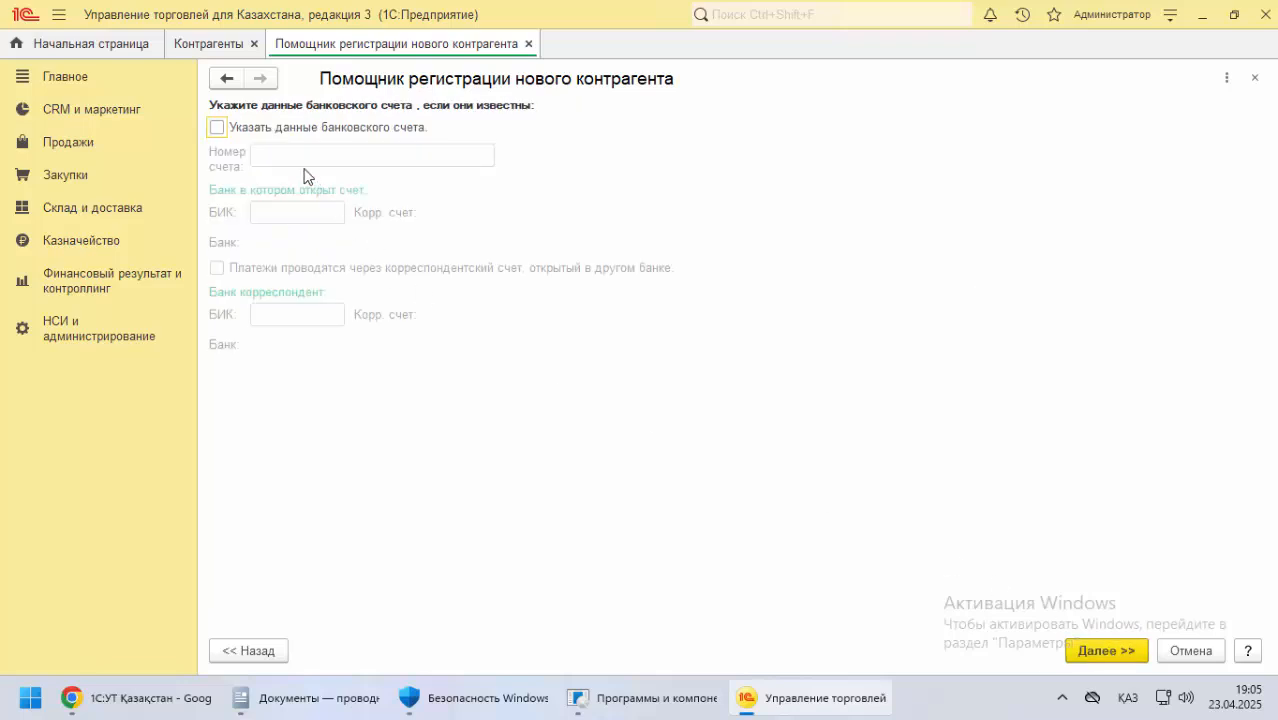
left_click(1108, 651)
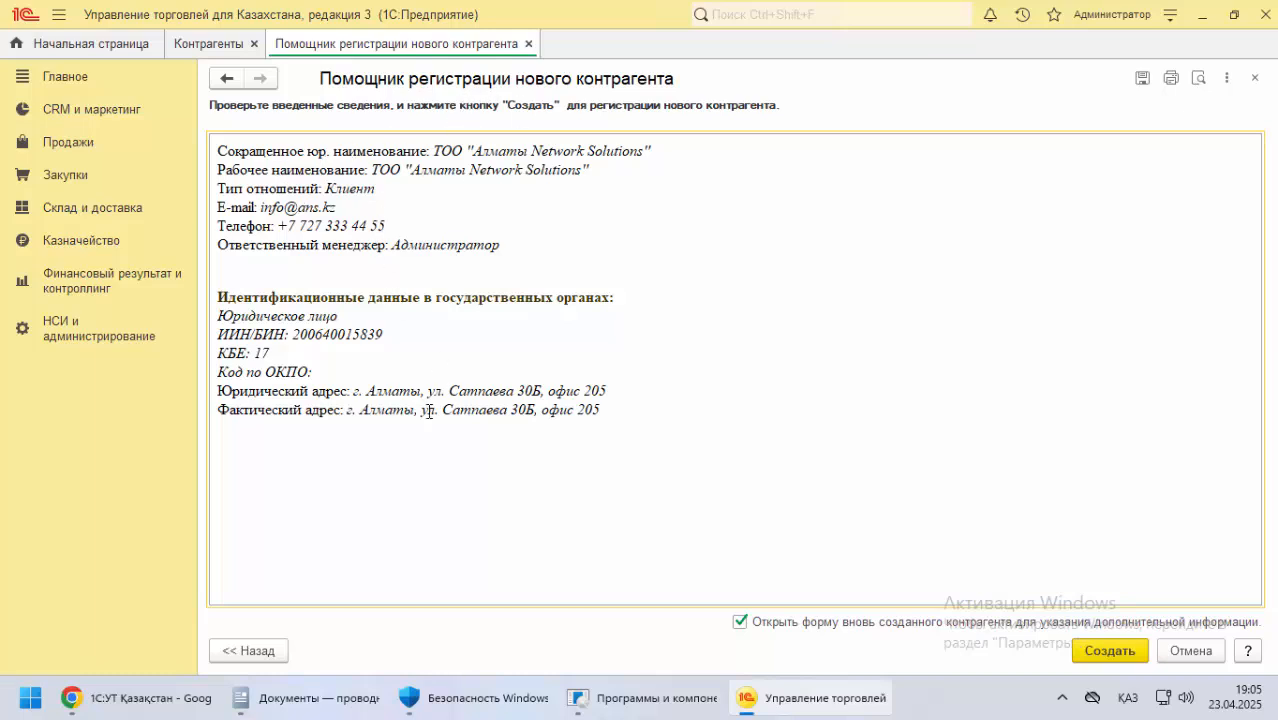
left_click(1118, 650)
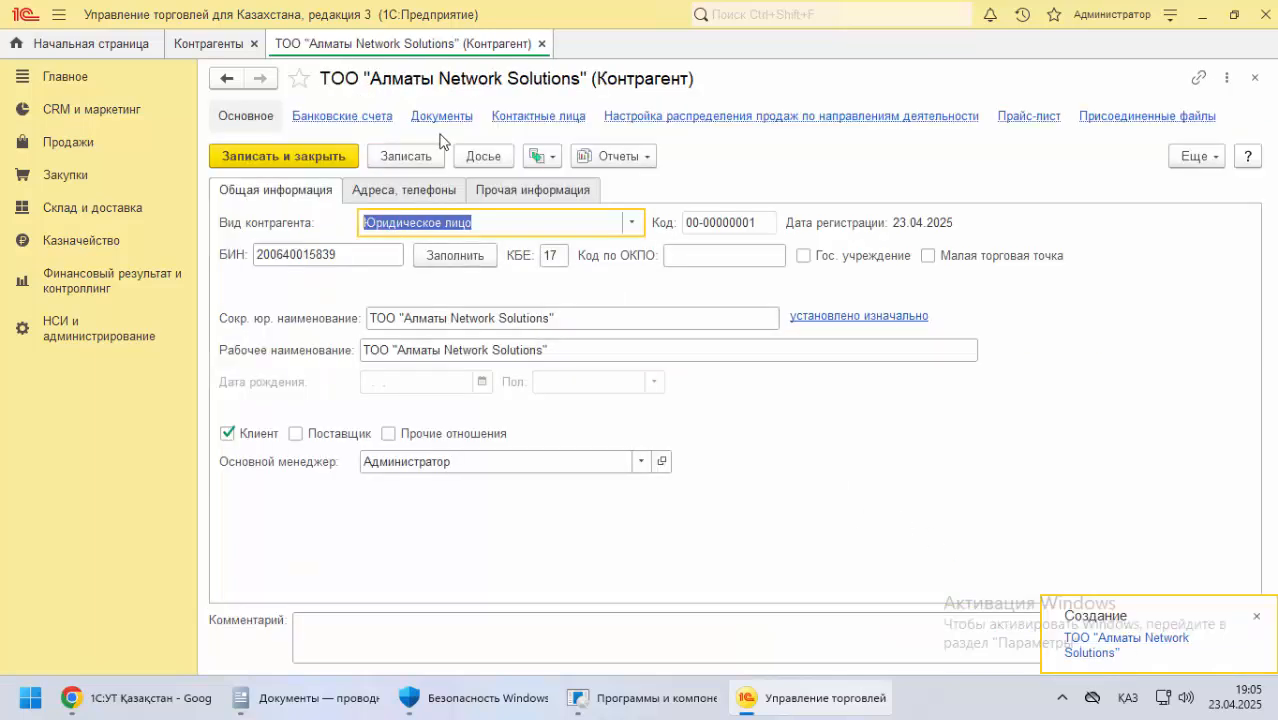
left_click(1255, 78)
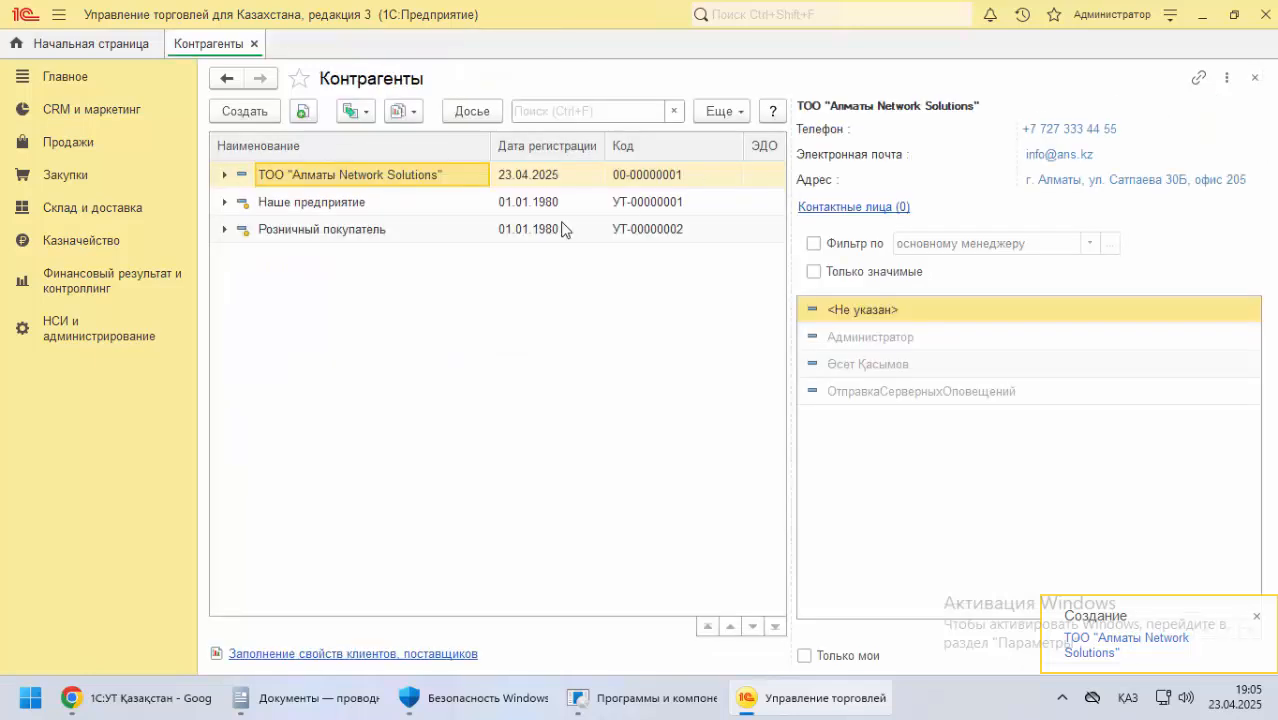
Start registering another new counterparty of the type Инд. предприниматель, ready for its ИИН
left_click(266, 117)
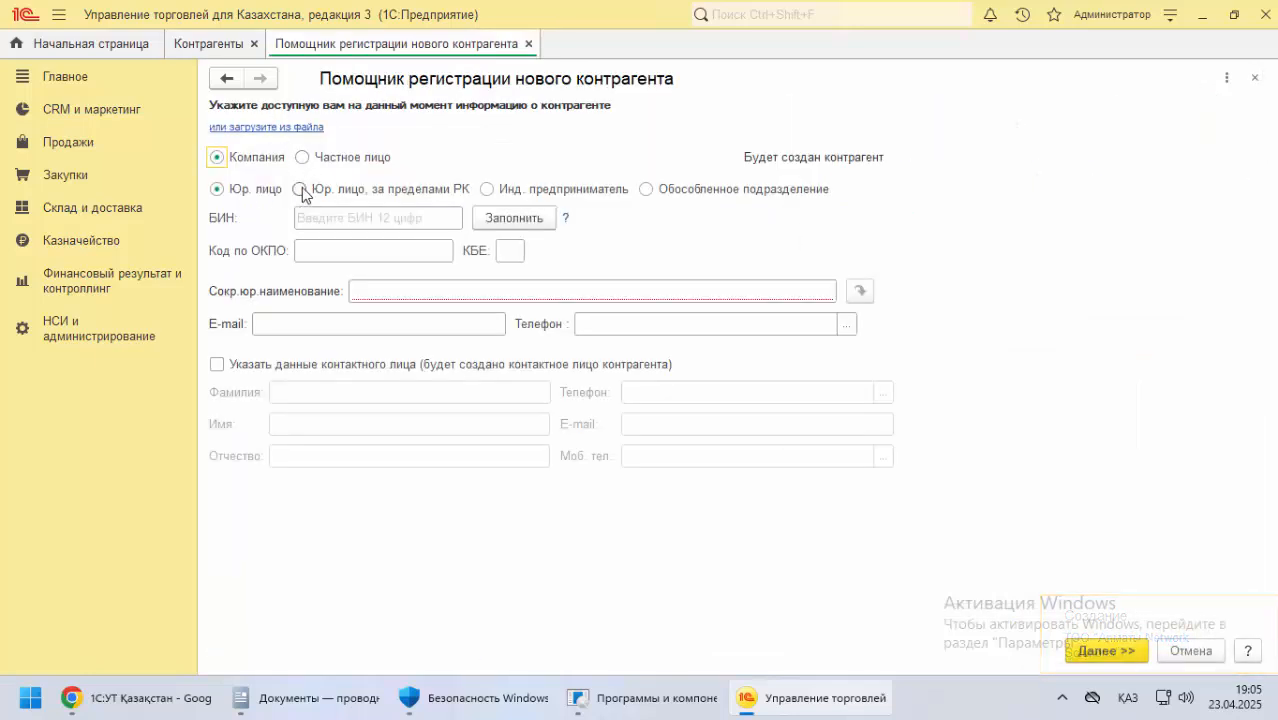
left_click(487, 190)
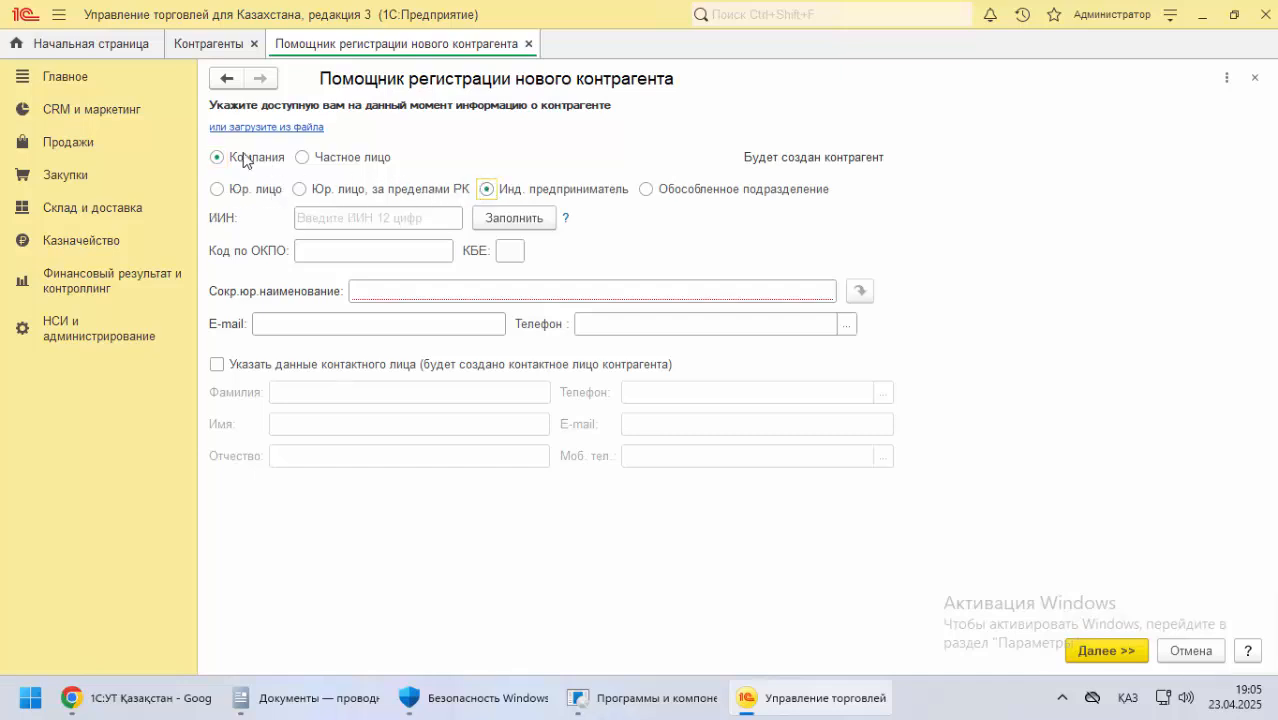
left_click(315, 220)
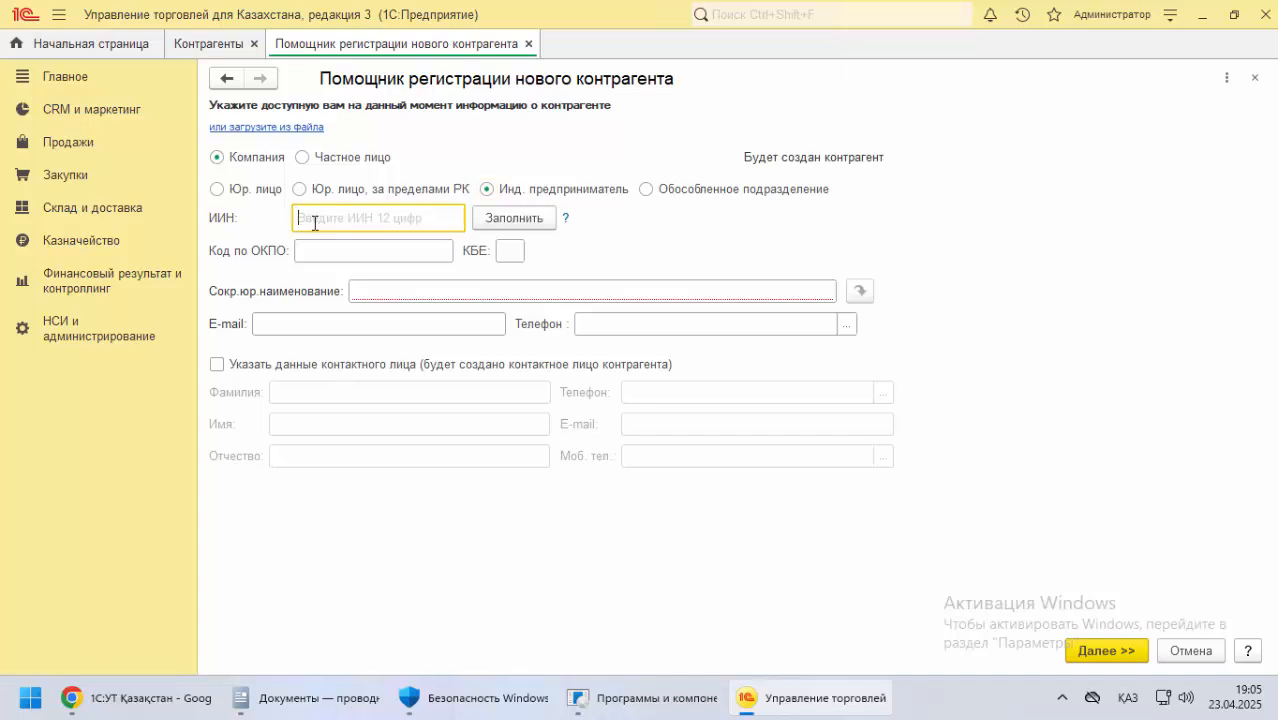
Copy the second example counterparty's БСН / ИИН from the documentation in Chrome into ИИН in 1С, and set КБЕ to 19
key("alt+Tab")
scroll(344, 390, "down", 3)
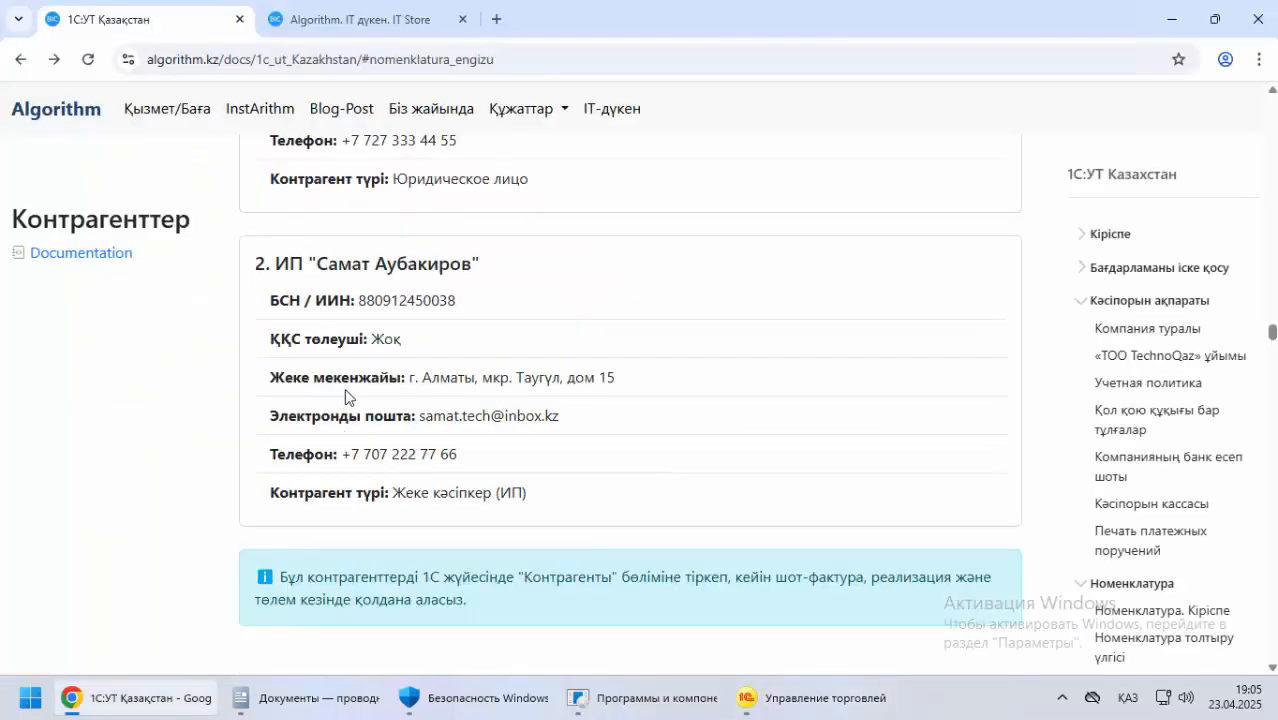
double_click(381, 298)
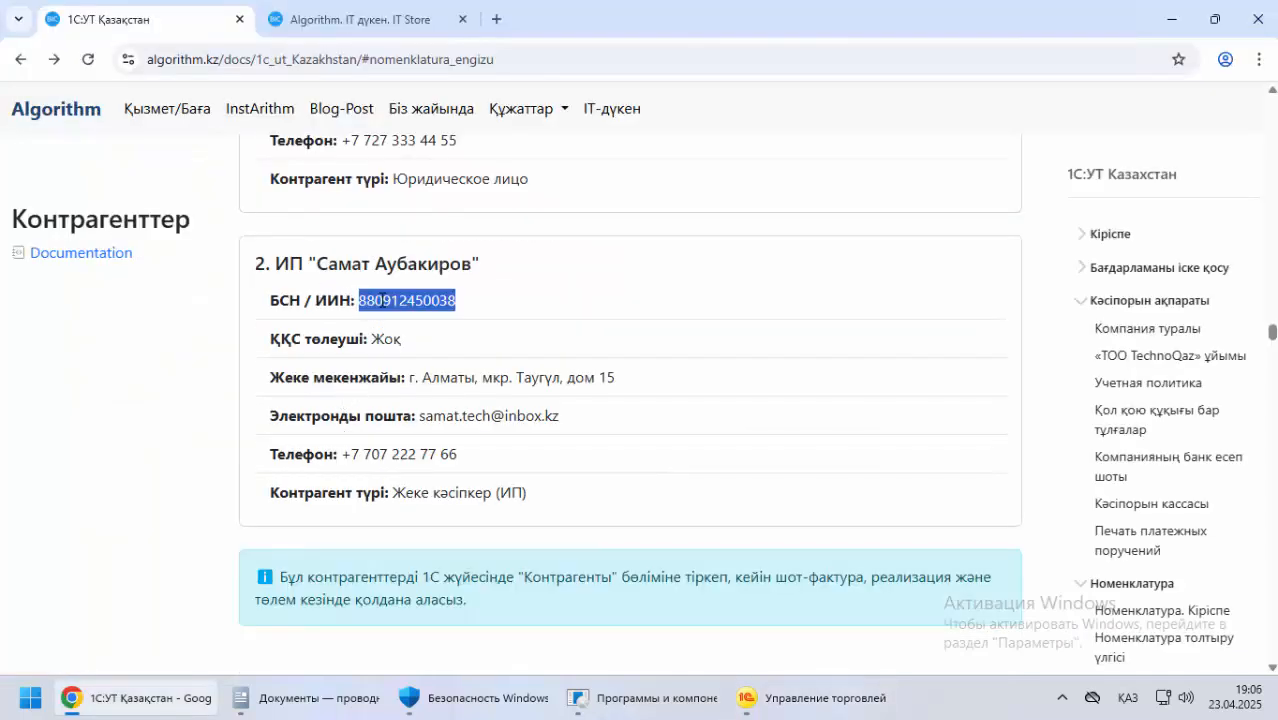
right_click(407, 298)
left_click(440, 323)
key("alt+Tab")
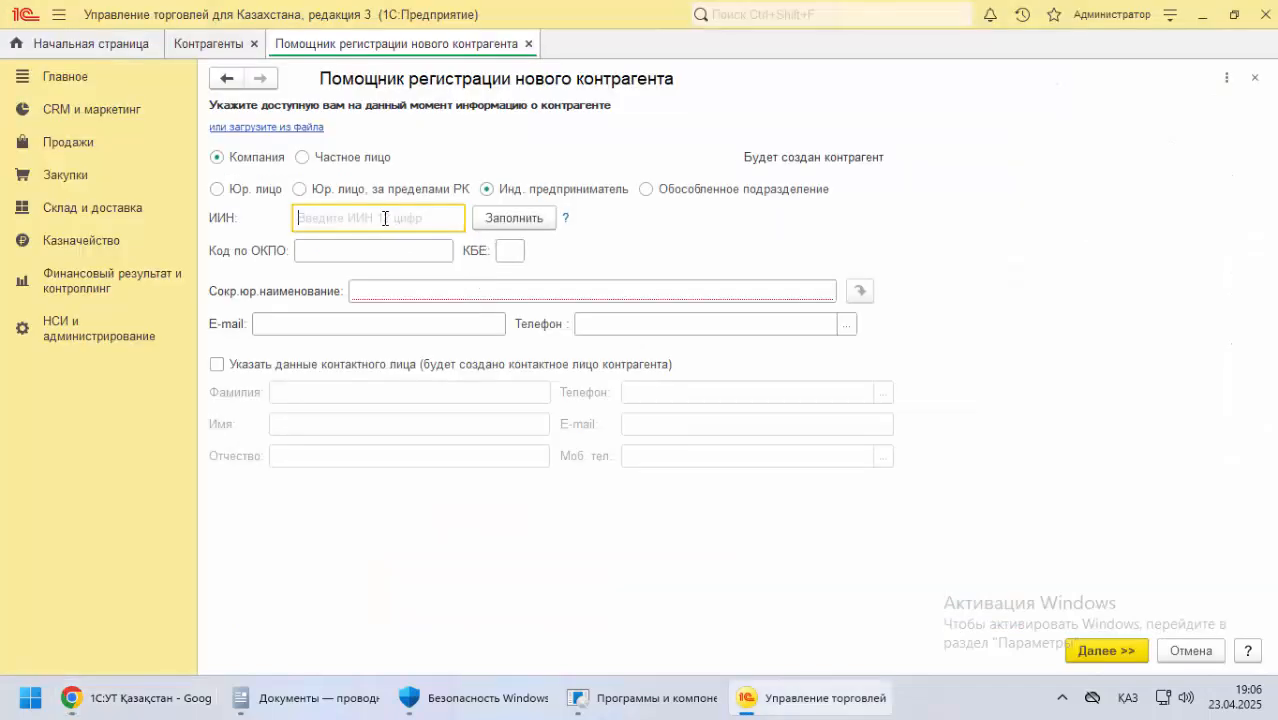
key("ctrl+v")
left_click(358, 252)
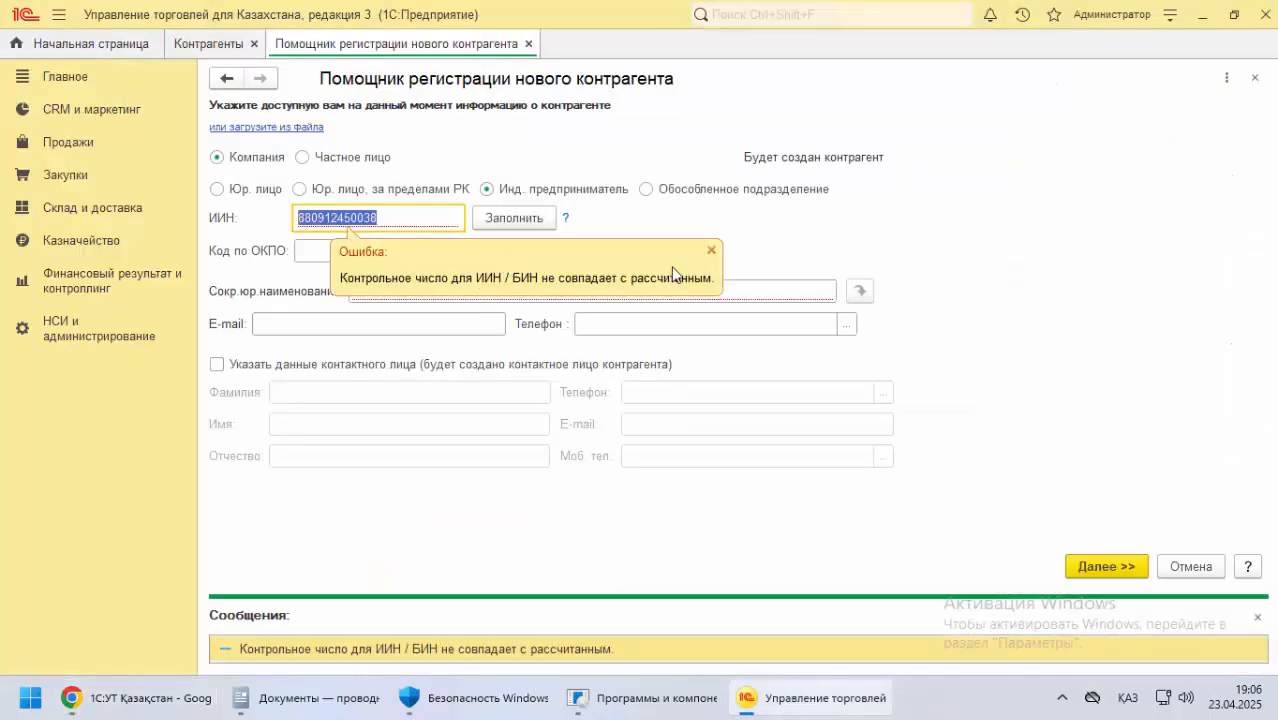
left_click(709, 253)
left_click(519, 255)
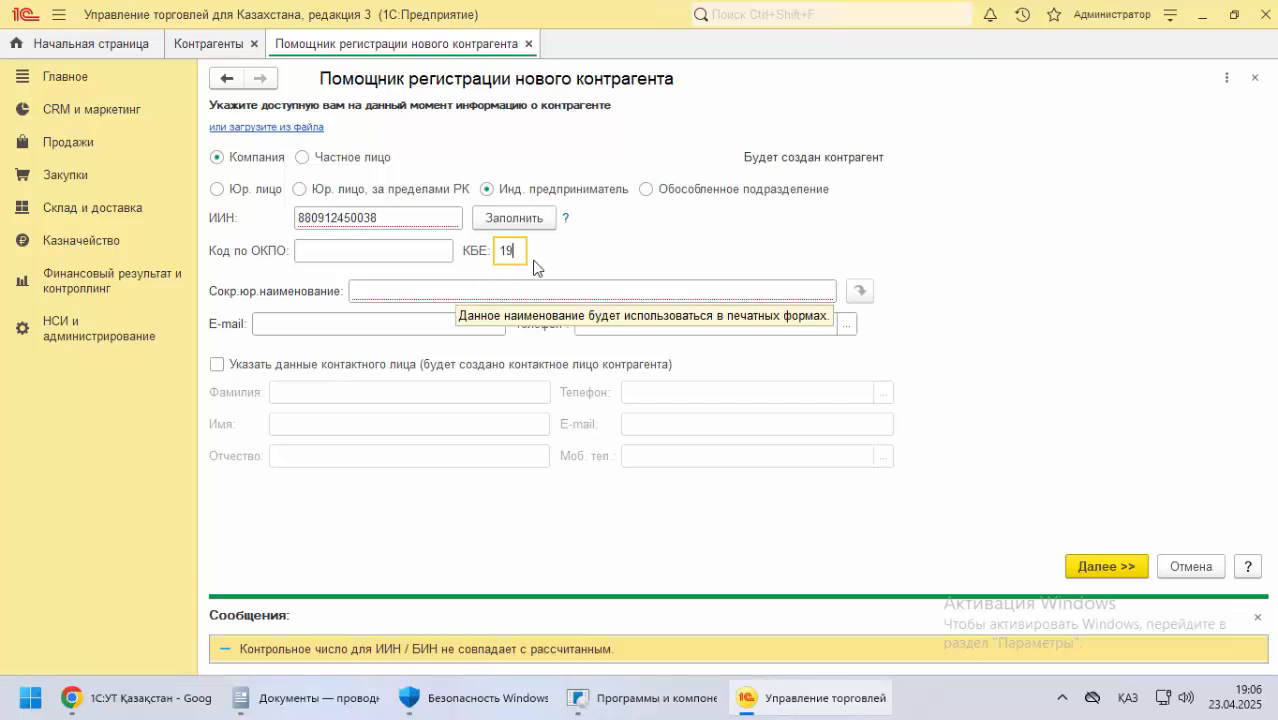
left_click_drag(513, 251, 497, 258)
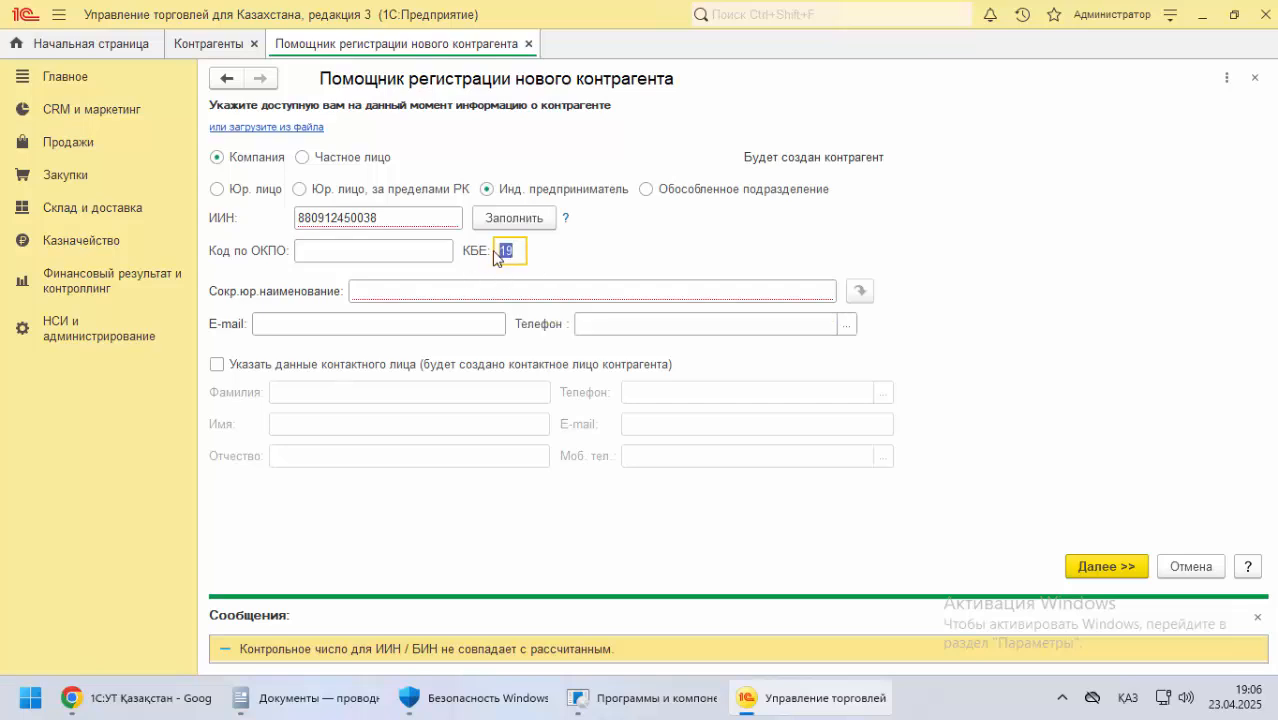
Copy the sole proprietor's business name from the documentation in Chrome into Сокр.юр.наименование in 1С, and return to the documentation
left_click(379, 289)
key("alt+Tab")
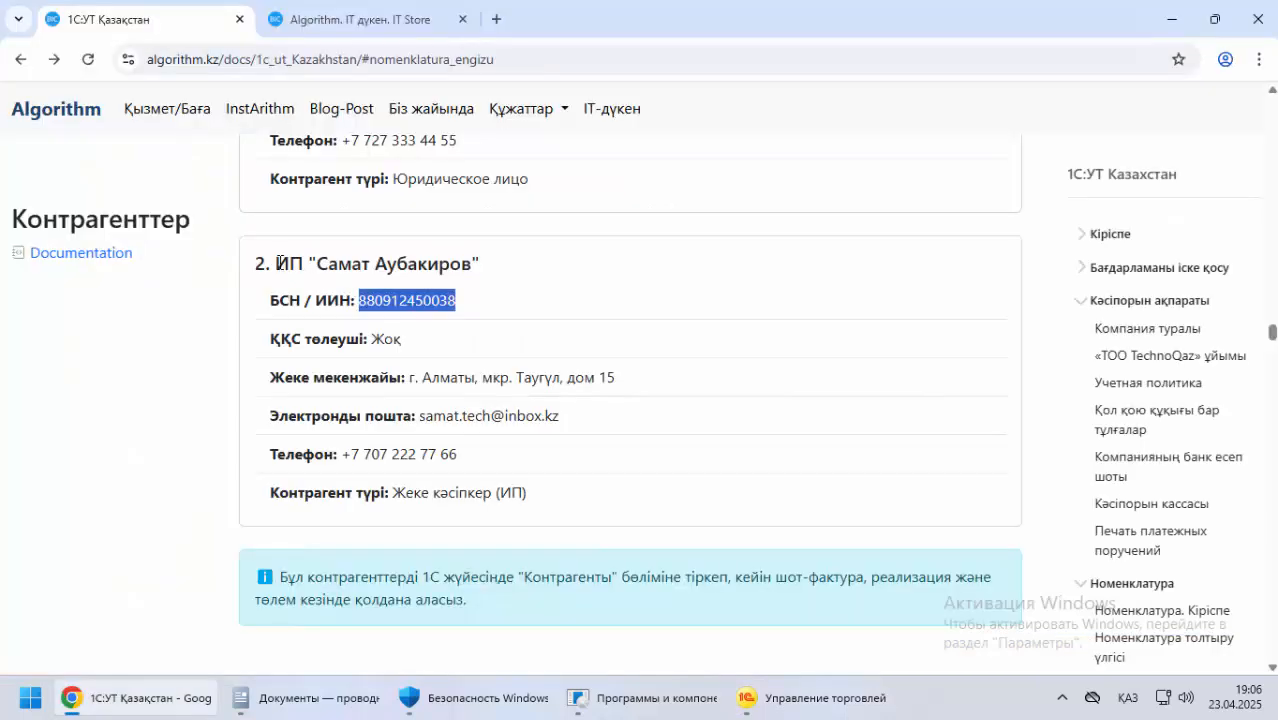
left_click_drag(277, 263, 550, 264)
key("ctrl+c")
key("alt+Tab")
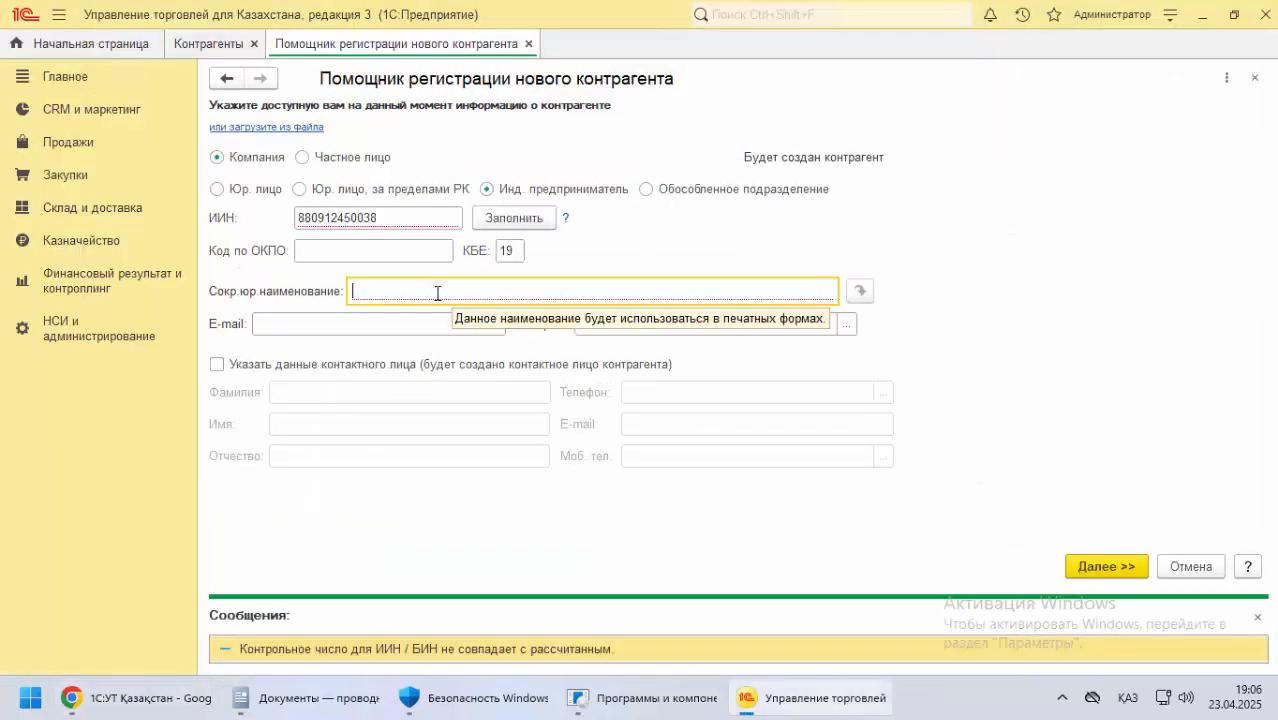
key("ctrl+v")
key("alt+Tab")
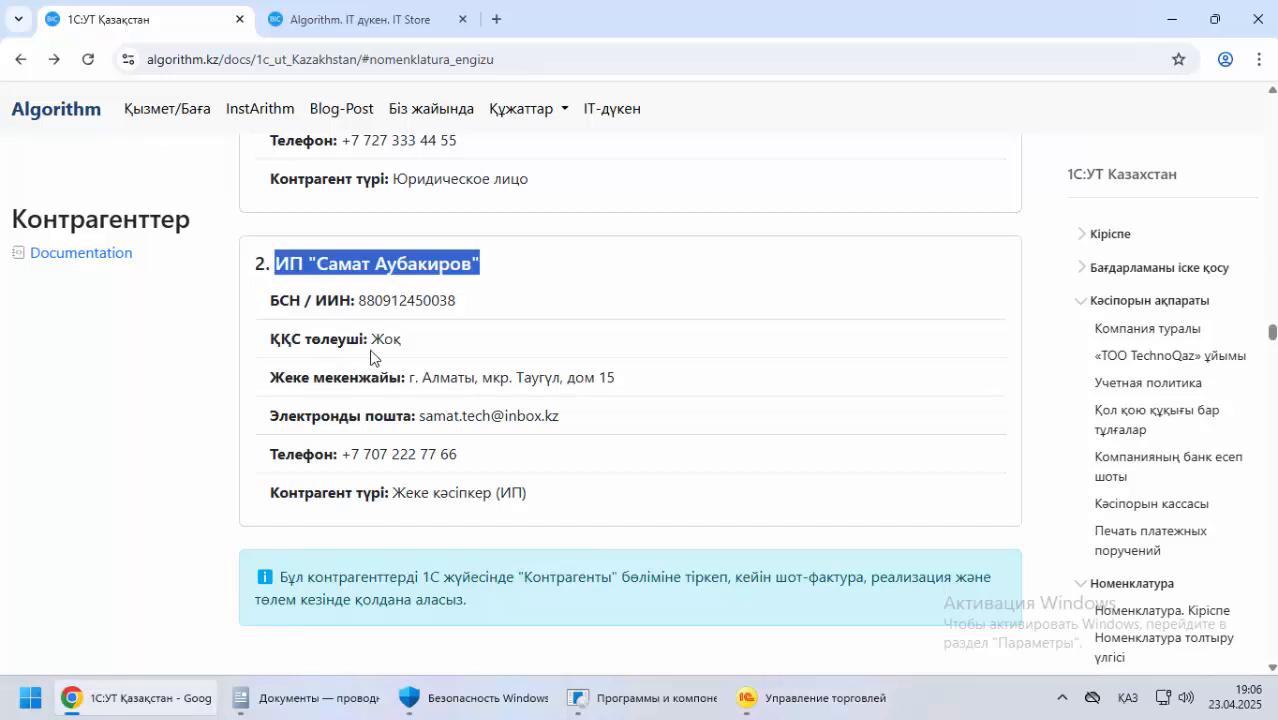
Copy the second example counterparty's e-mail from the documentation into E-mail in 1С, and return to the documentation
left_click_drag(419, 415, 560, 426)
key("ctrl+c")
key("alt+Tab")
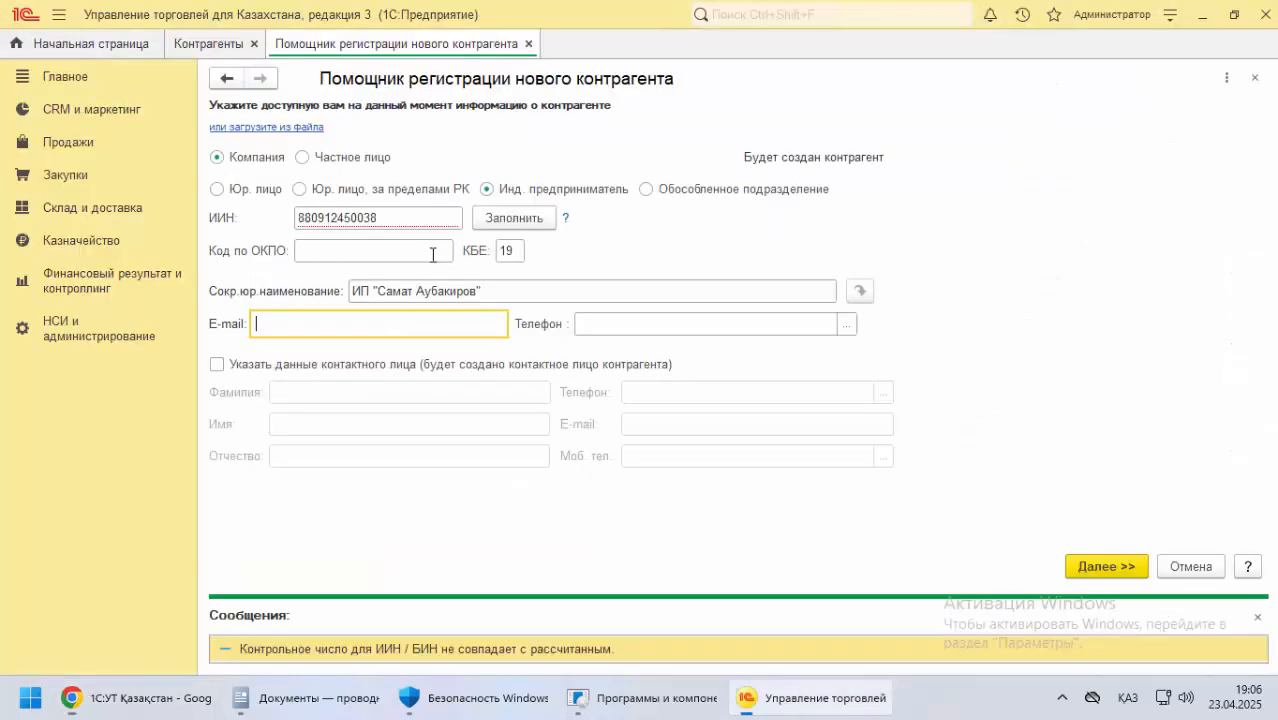
key("ctrl+v")
key("alt+Tab")
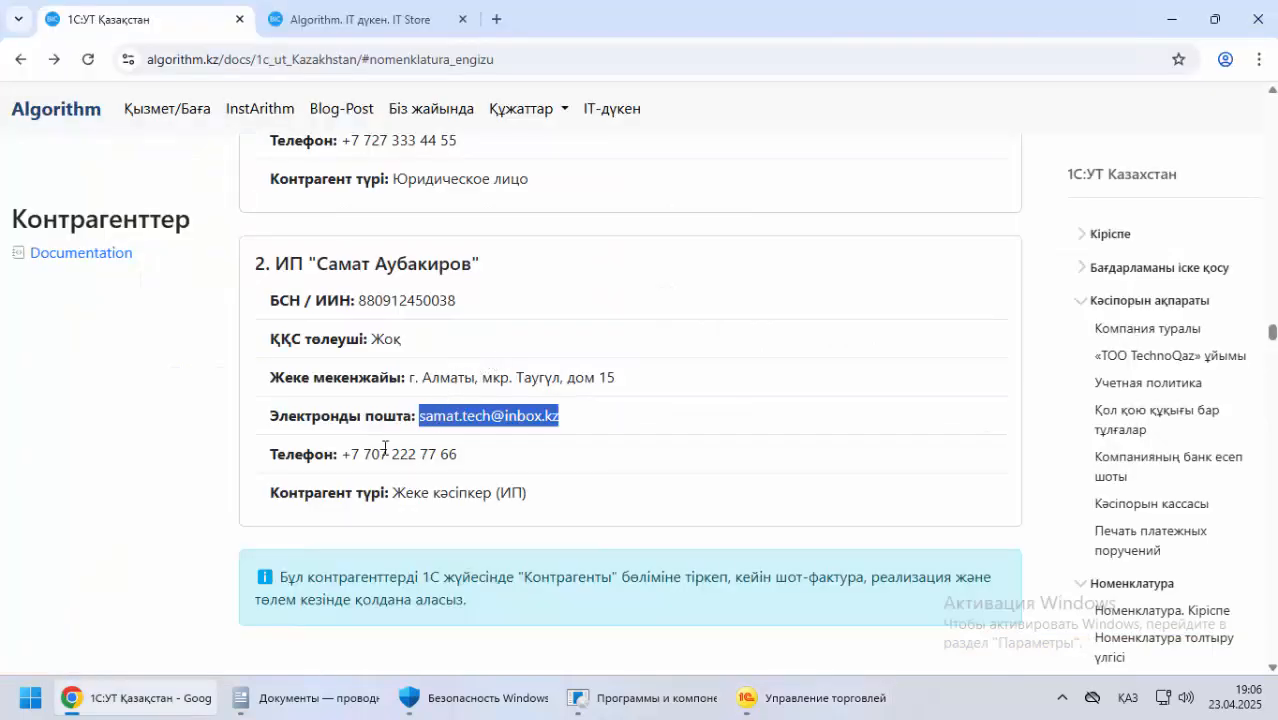
Copy the second example counterparty's phone number into Телефон in 1С, and continue the registration to the additional details
left_click_drag(340, 454, 525, 451)
key("ctrl+c")
key("alt+Tab")
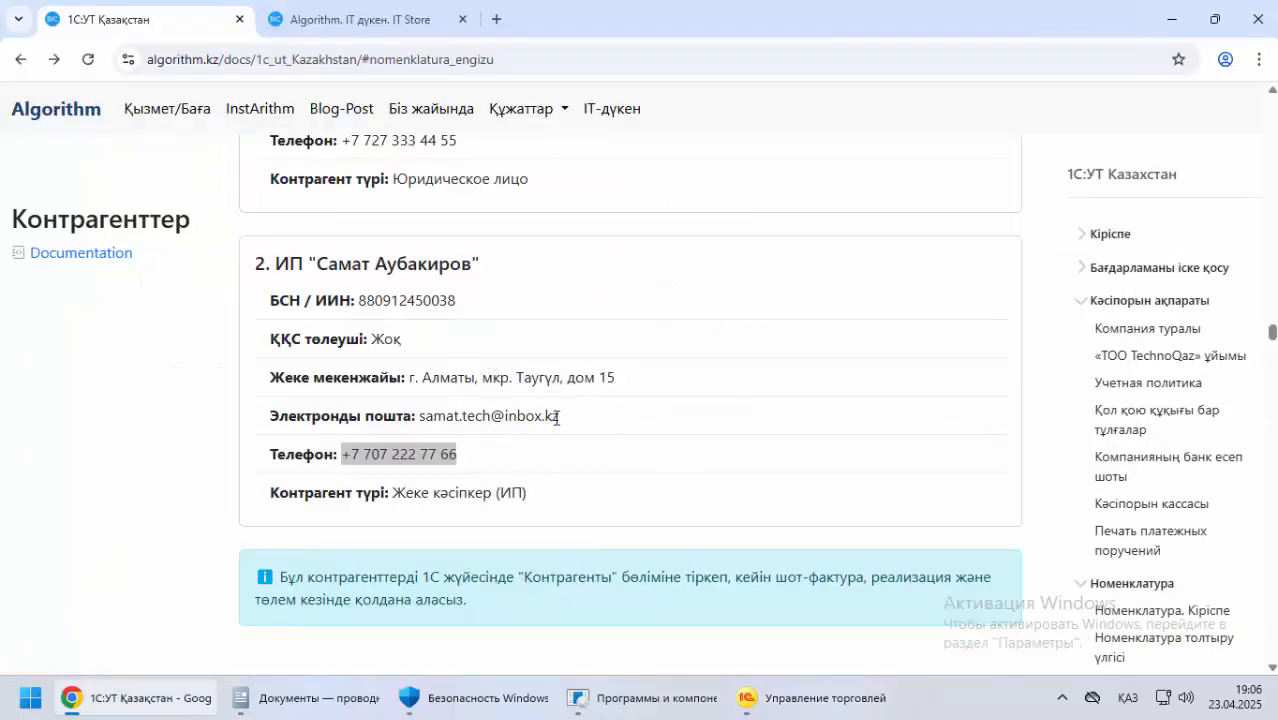
left_click(609, 324)
key("ctrl+v")
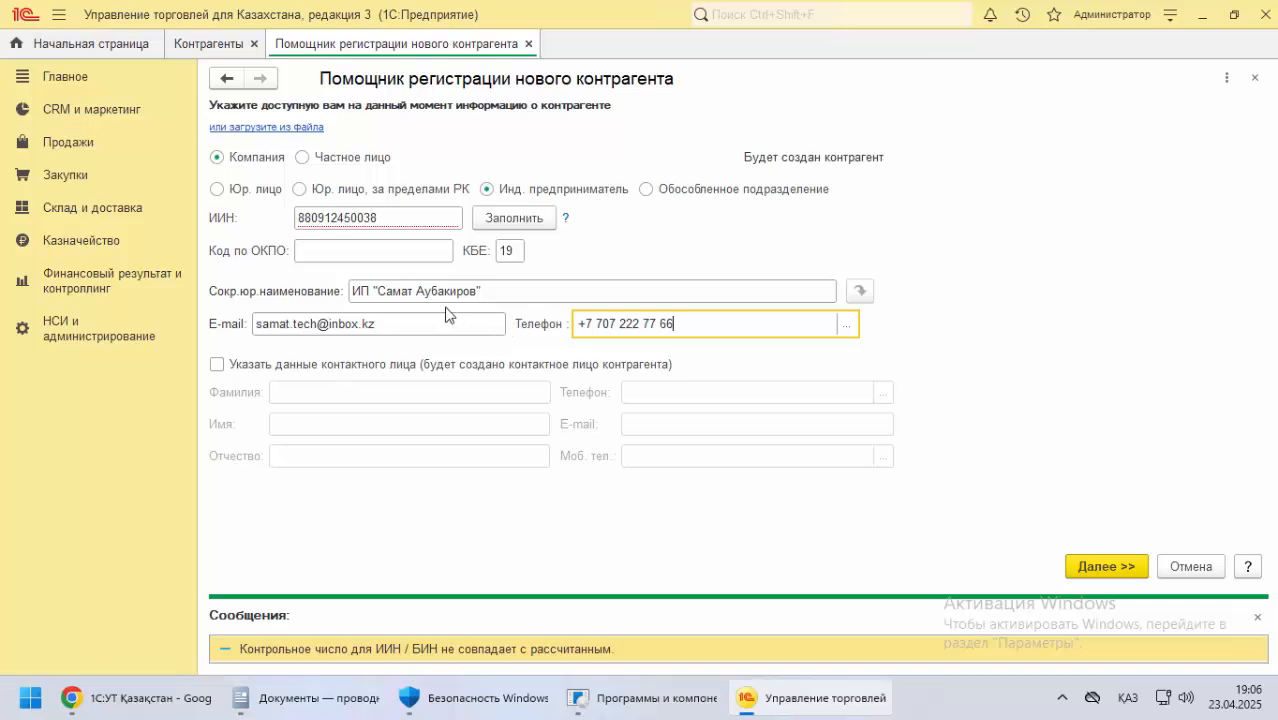
left_click(1098, 566)
left_click(632, 433)
left_click(1095, 566)
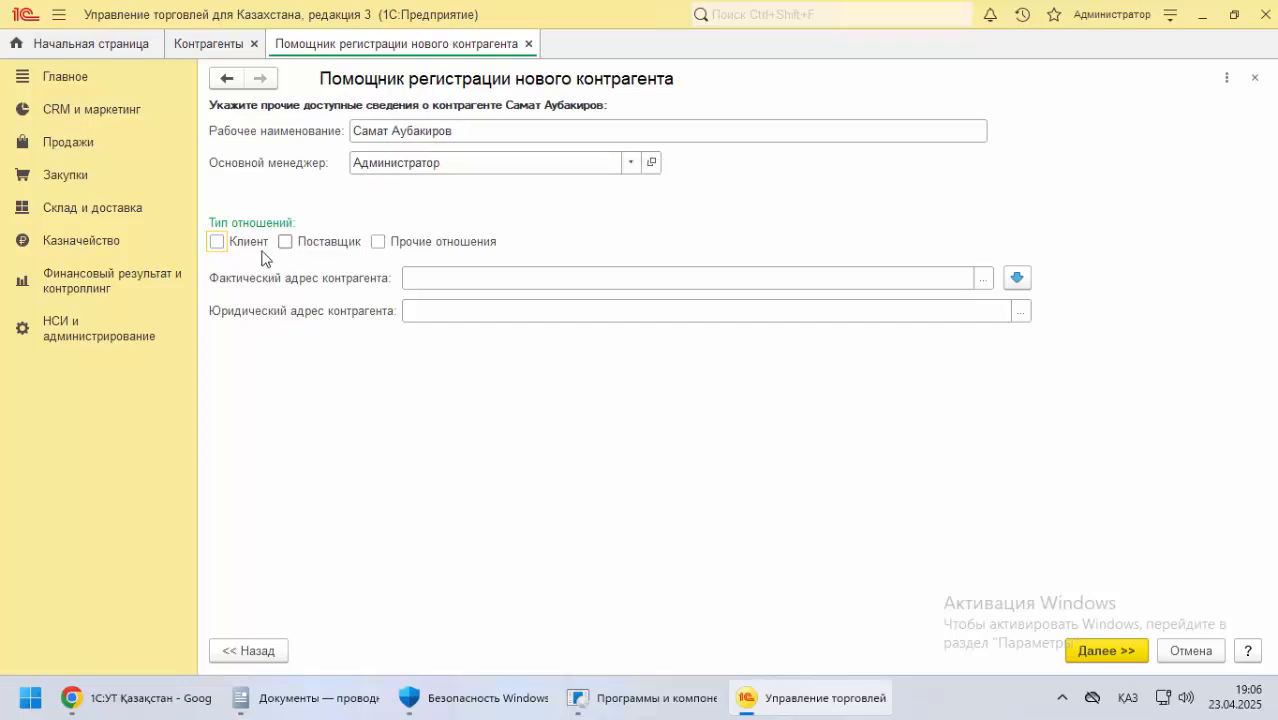
Examine the note below the example counterparties and the following section on registering sales in the Chrome documentation
key("alt+Tab")
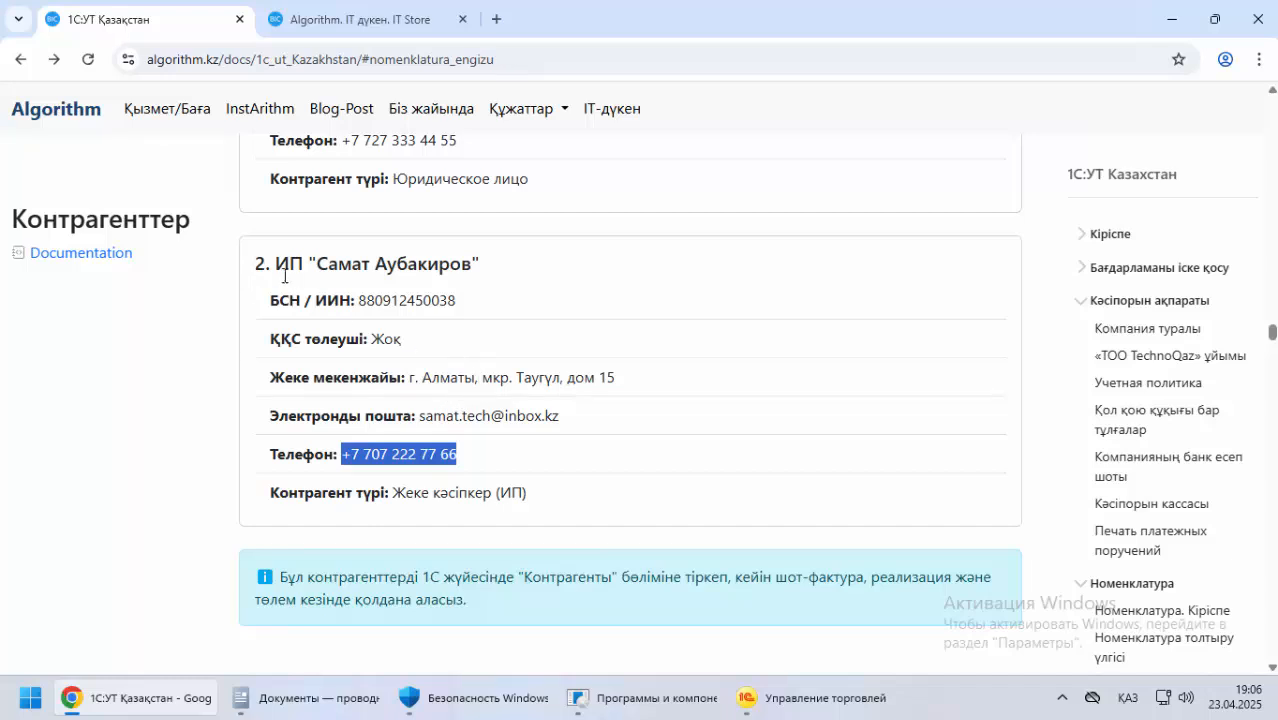
scroll(284, 276, "down", 3)
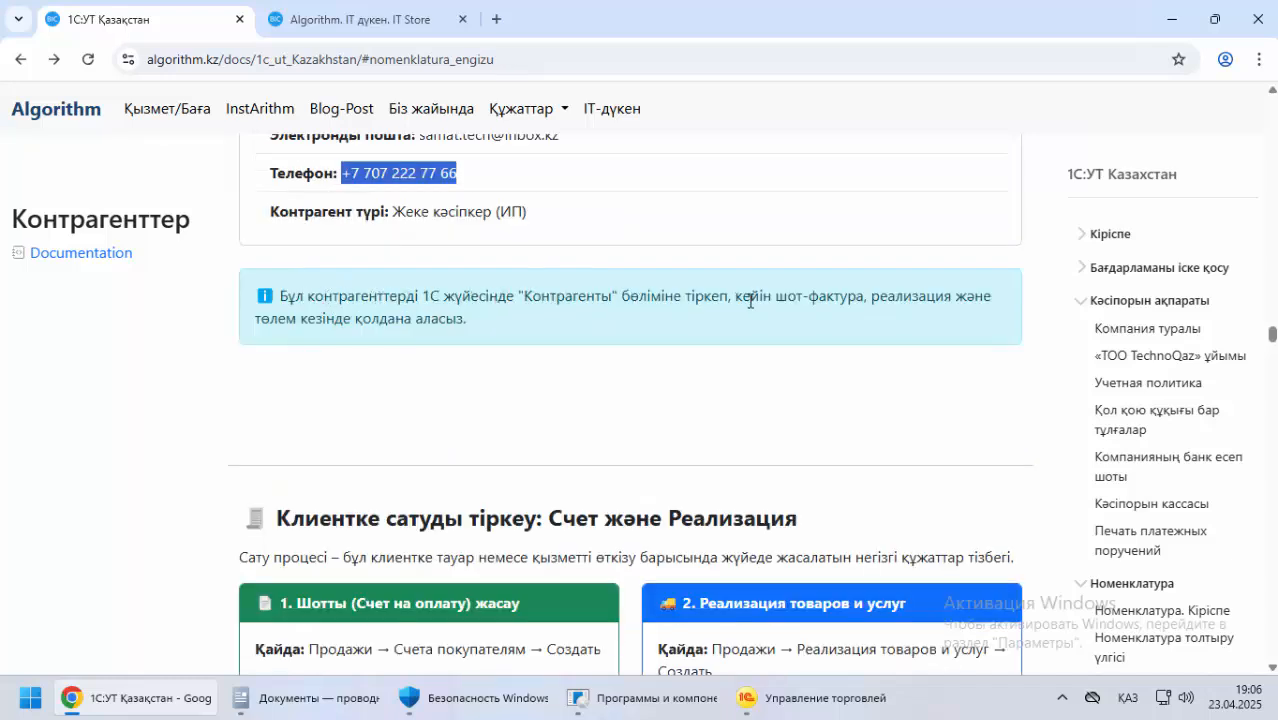
left_click_drag(760, 298, 987, 296)
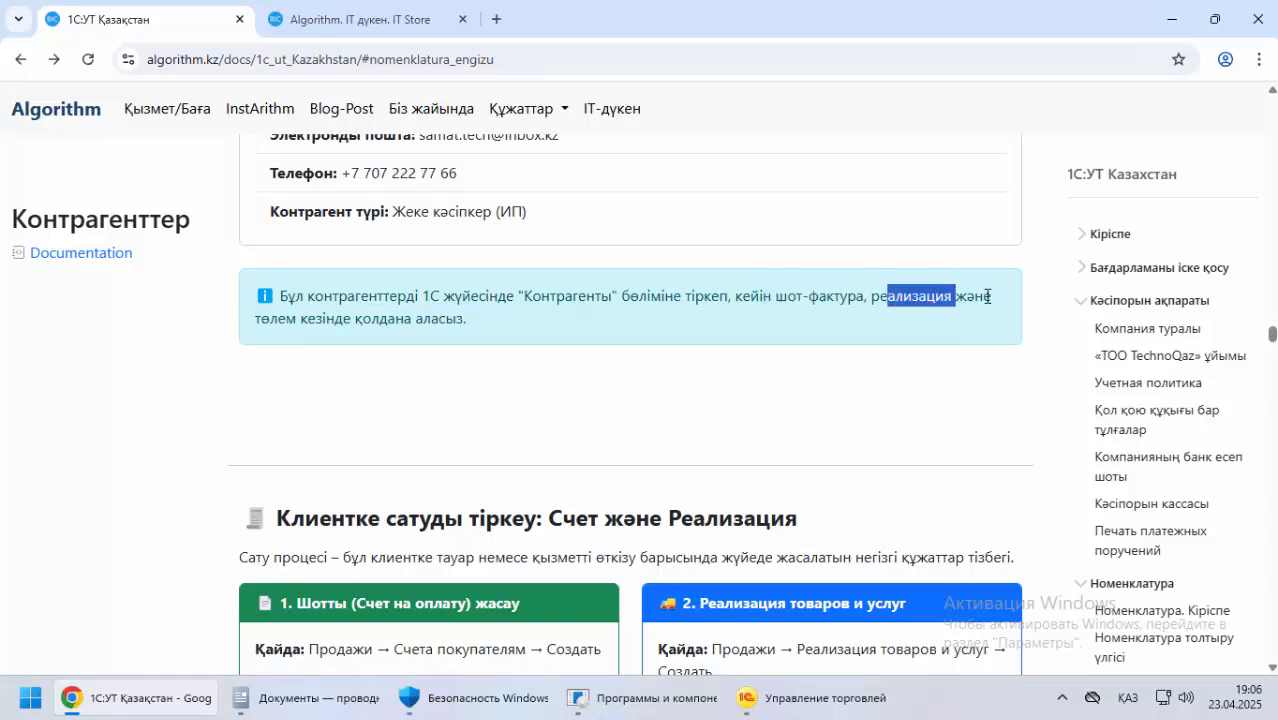
left_click_drag(285, 319, 456, 357)
scroll(308, 403, "down", 1)
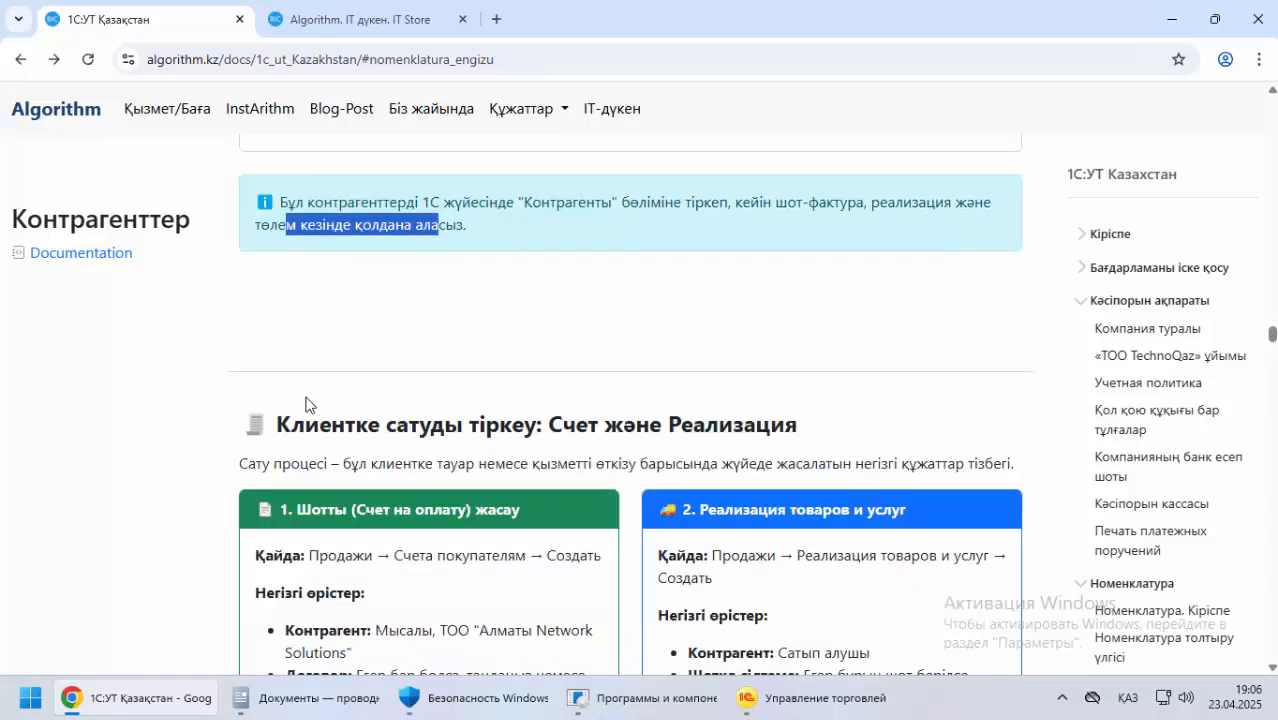
scroll(205, 388, "down", 2)
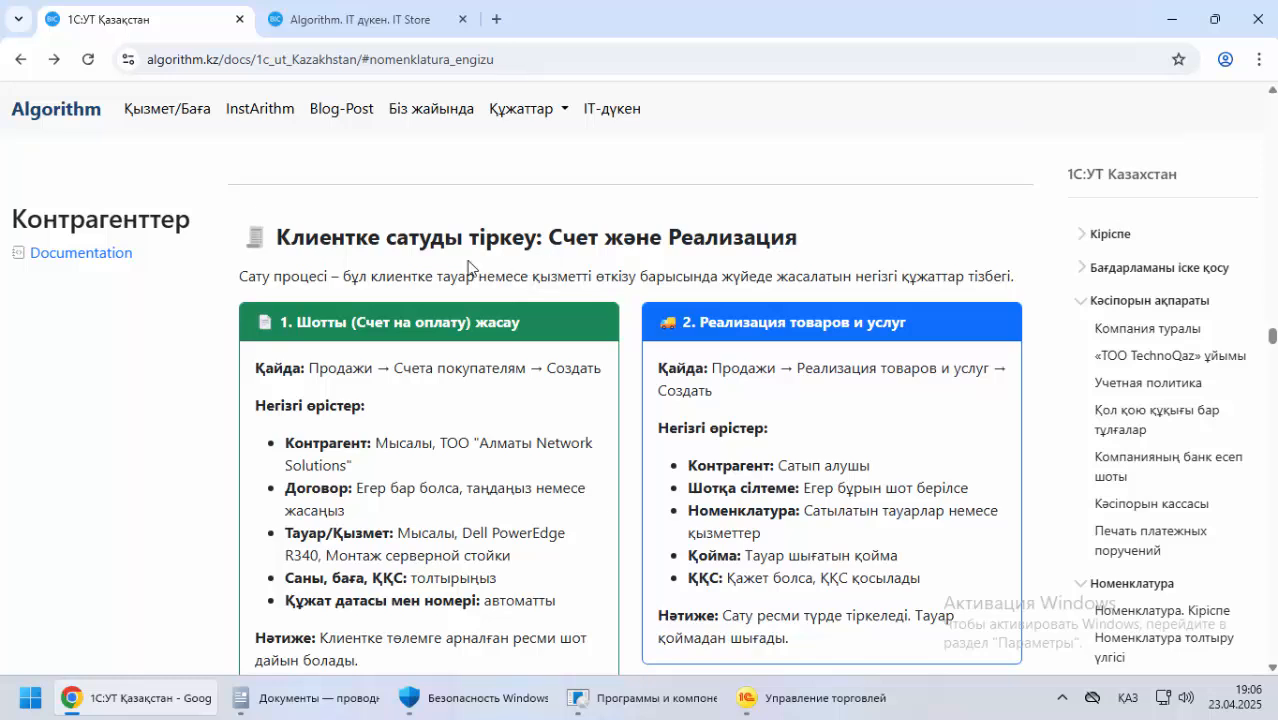
left_click_drag(462, 237, 604, 238)
scroll(363, 291, "up", 2)
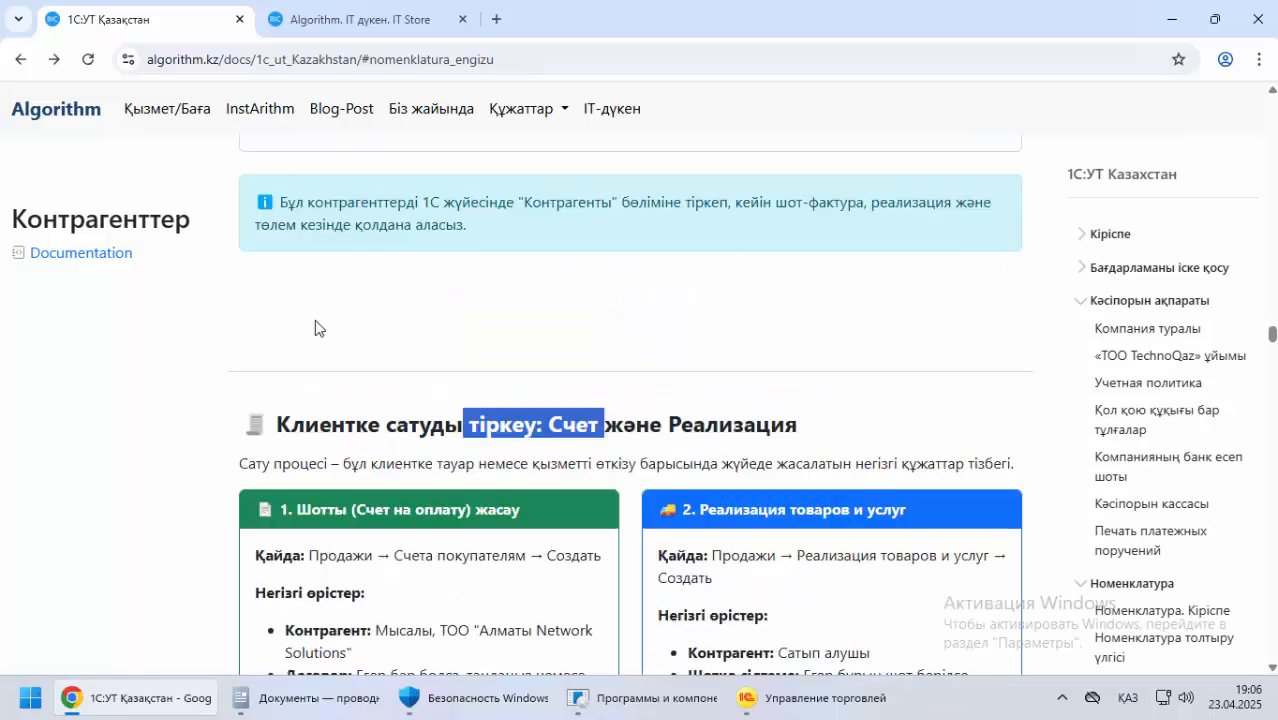
Mark the sole proprietor as Клиент in 1С and continue, leaving both addresses empty
key("alt+Tab")
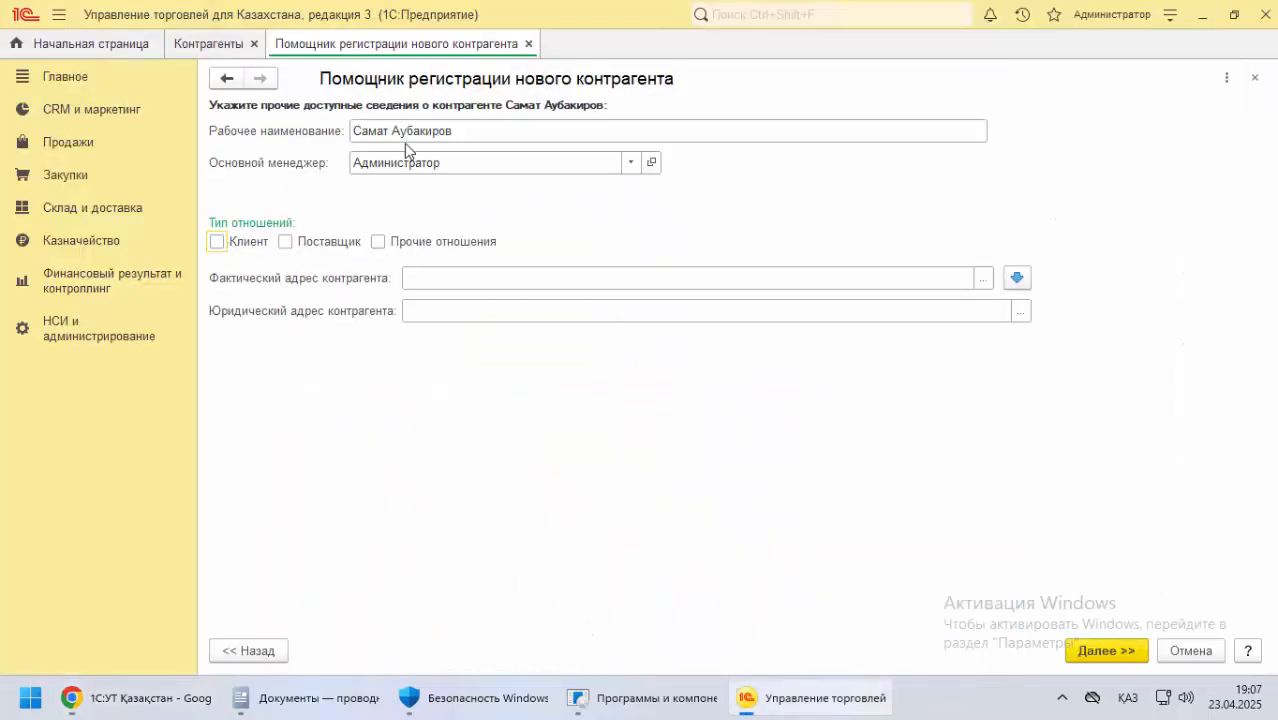
left_click(217, 242)
left_click(1116, 646)
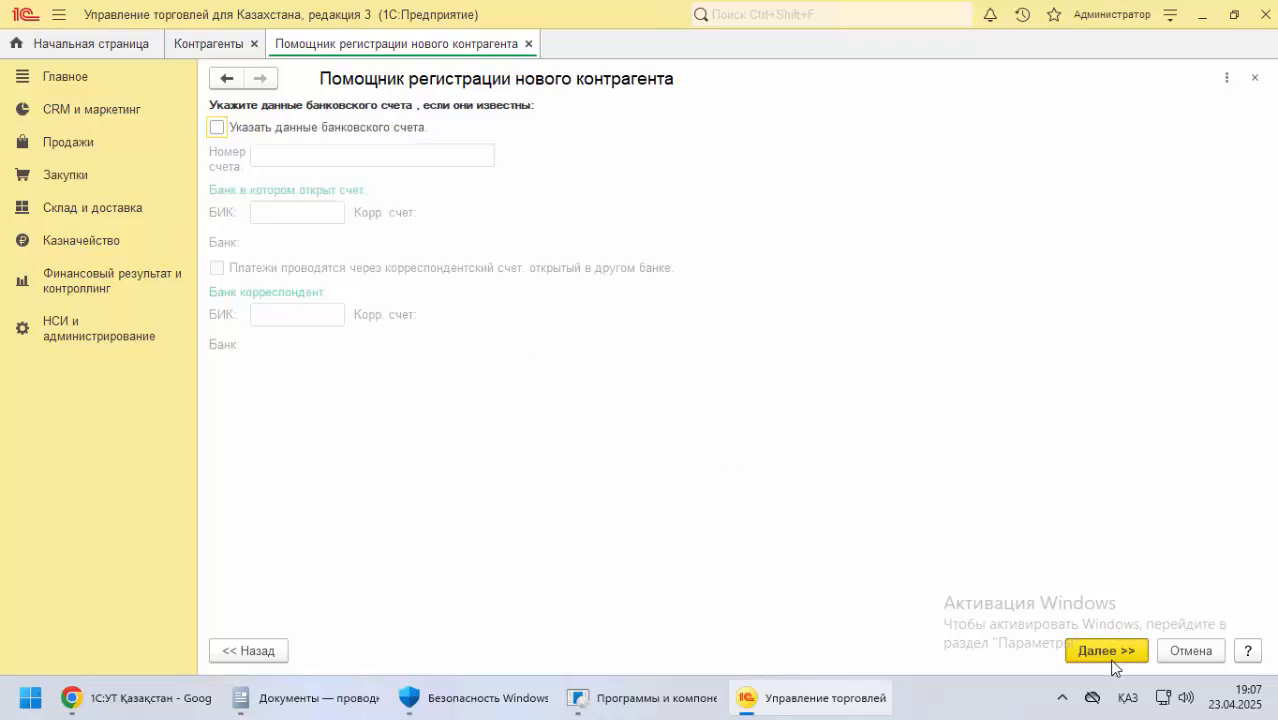
Skip the bank account details, create the sole proprietor counterparty and close its card
left_click(1099, 650)
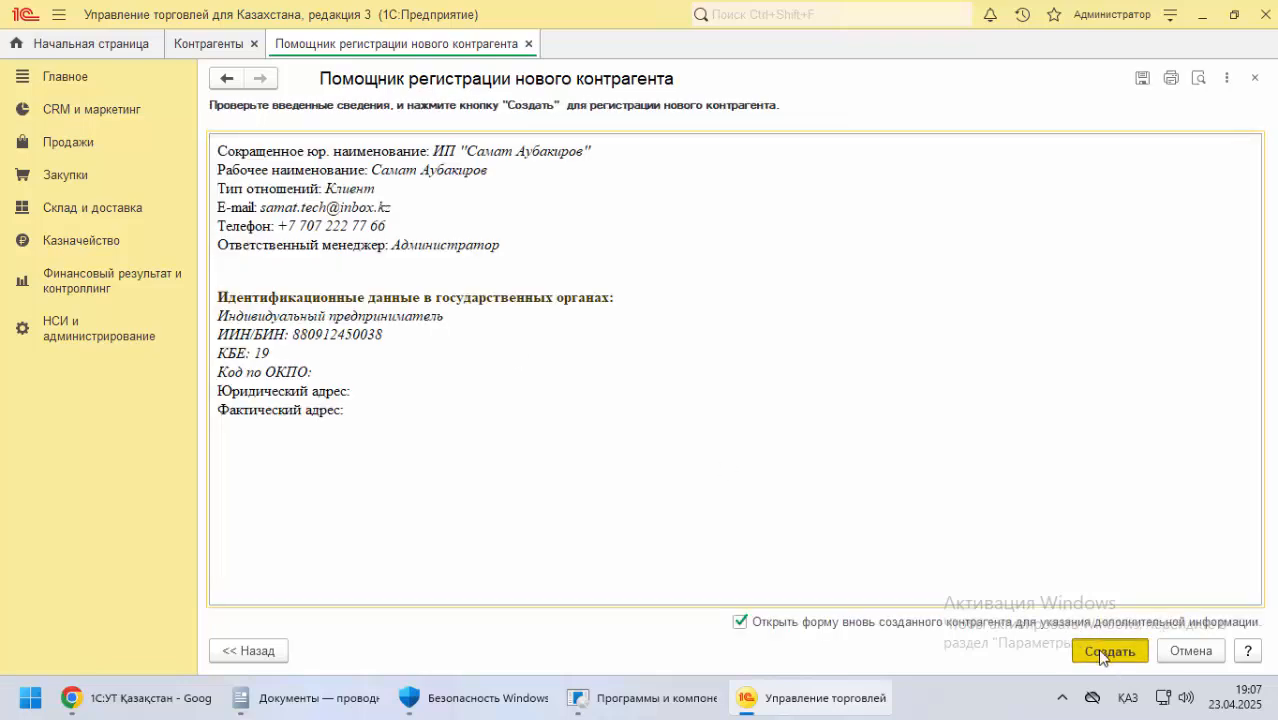
left_click(1104, 651)
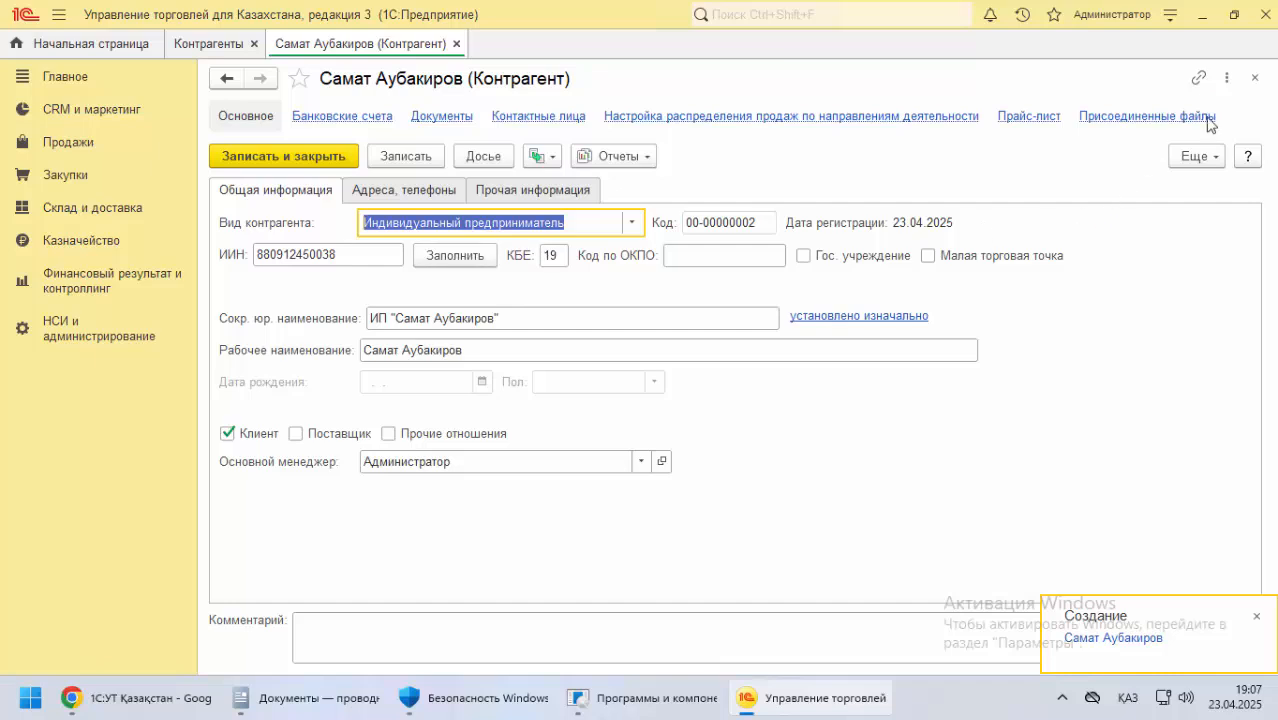
left_click(1255, 78)
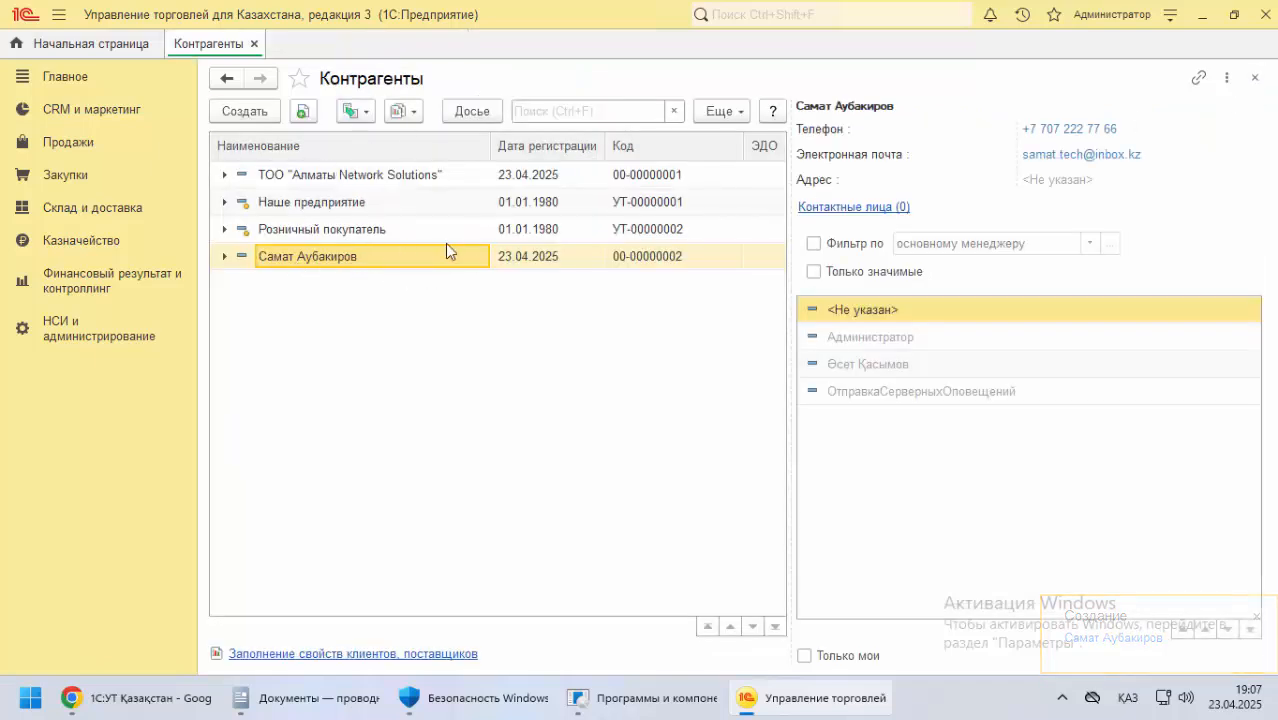
Close the Контрагенты list and mark Контрагенты as a favourite in the НСИ и администрирование section
left_click(1254, 78)
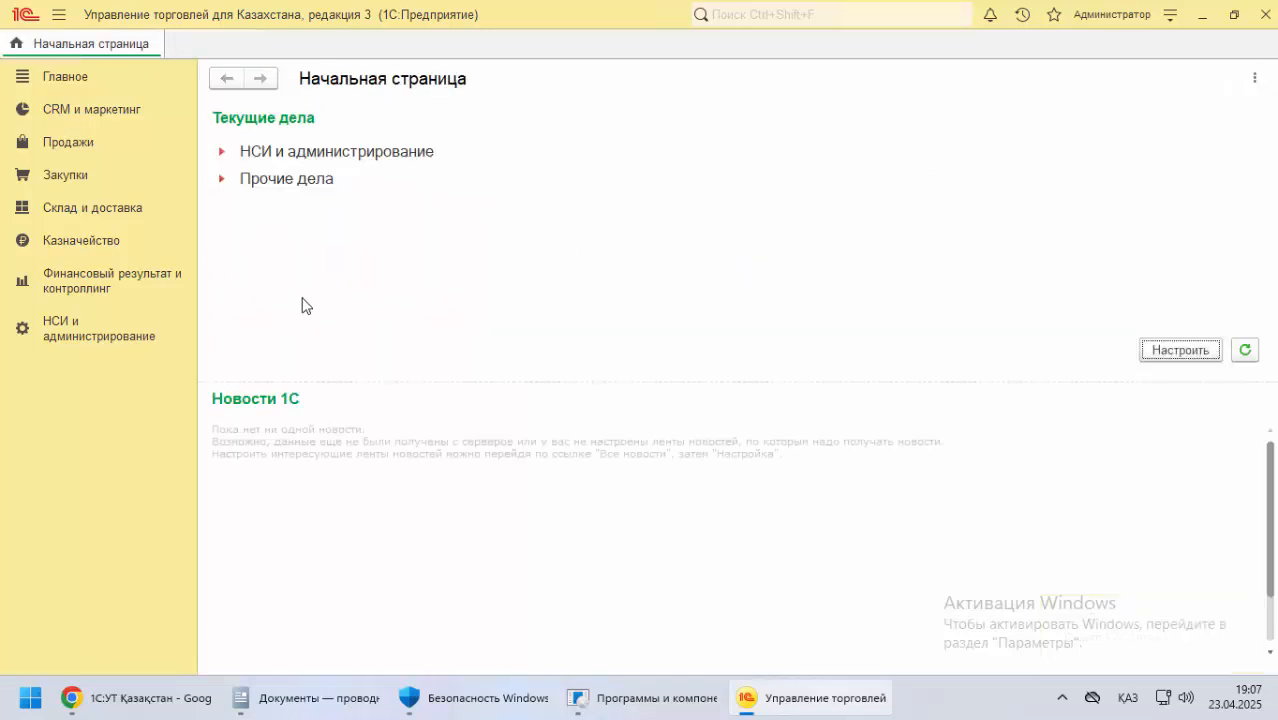
left_click(163, 321)
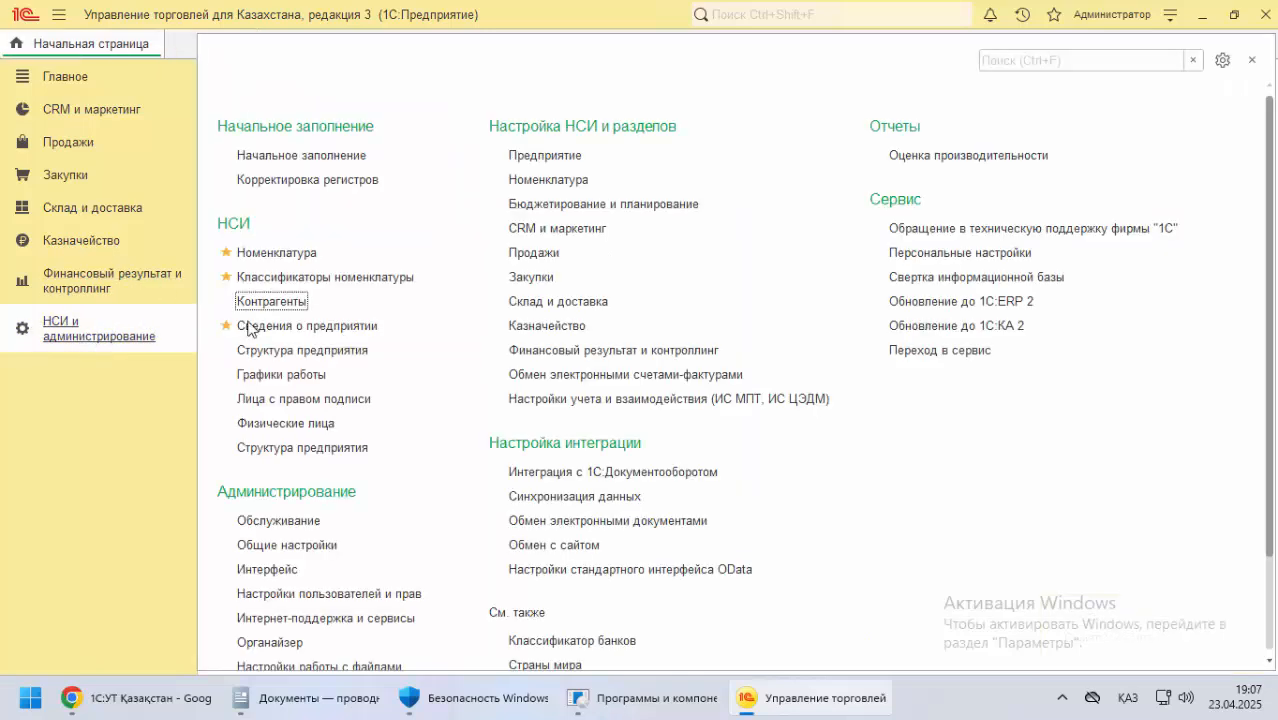
left_click(226, 301)
Show the Продажи section in 1С, and open Продажи in the demo database at demo.1c.kz/trade/en_US in a new Chrome tab for comparison
left_click(73, 146)
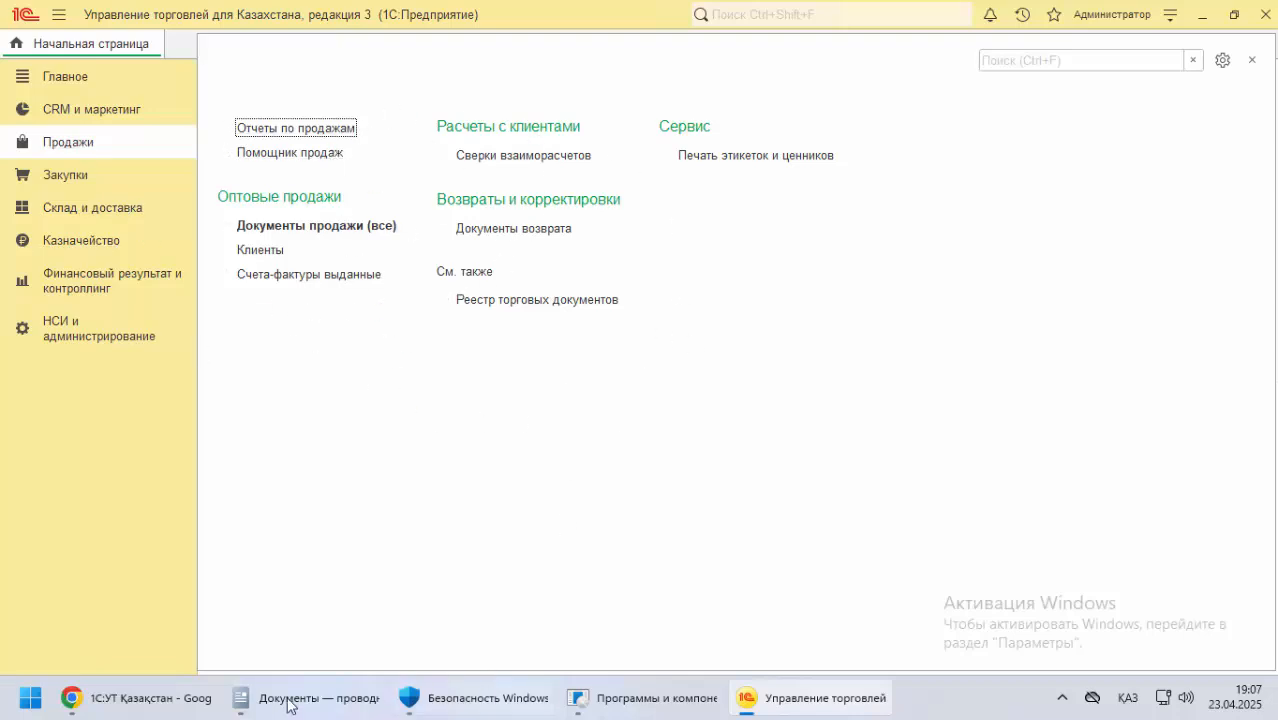
left_click(183, 702)
left_click(500, 20)
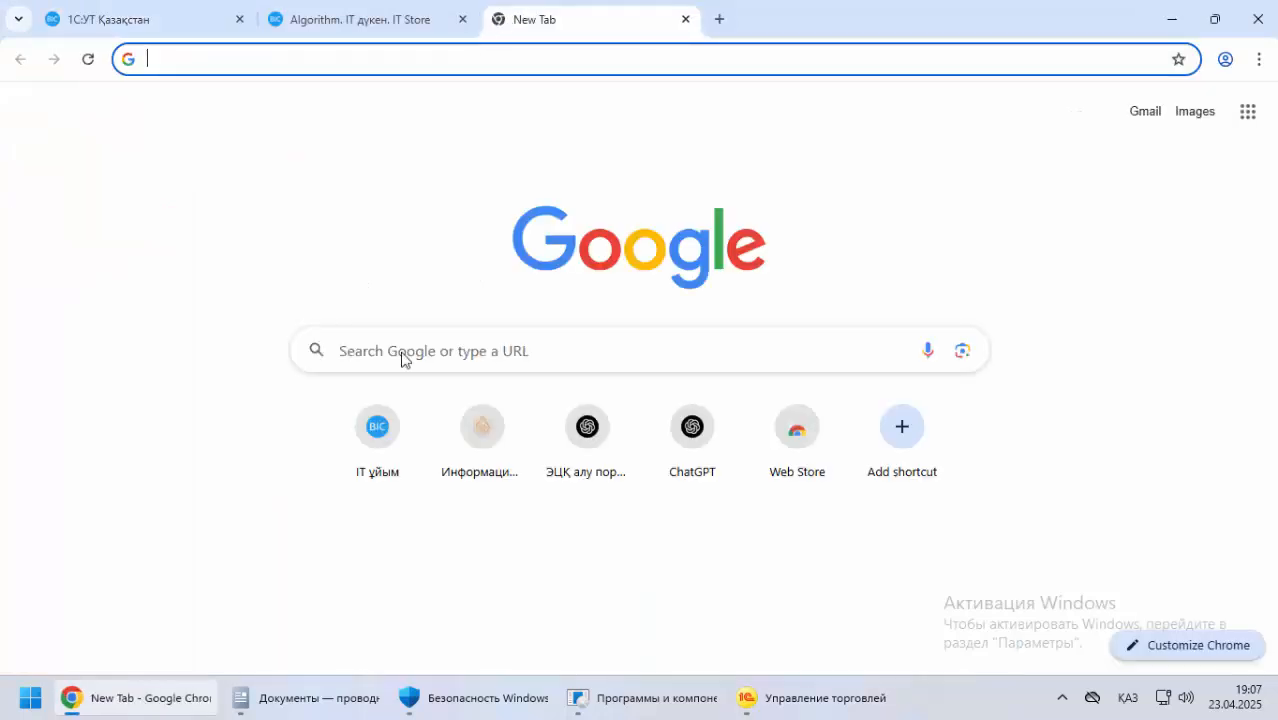
type("\"")
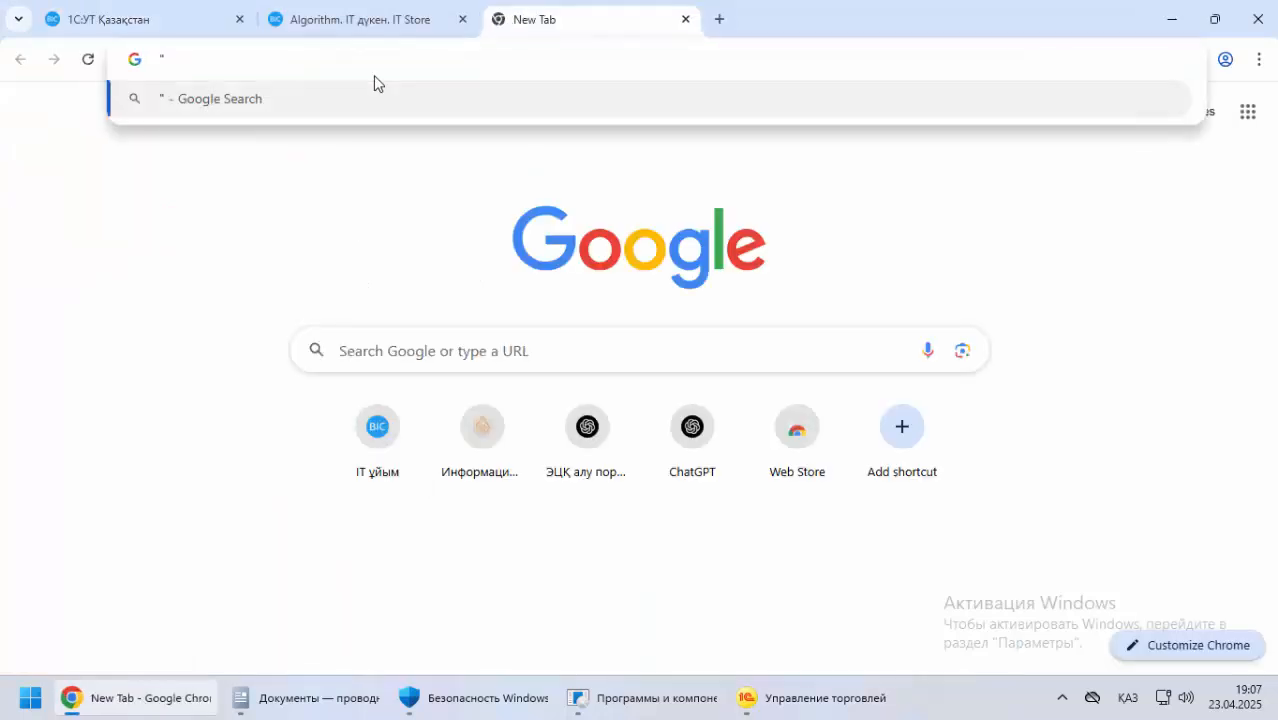
key("BackSpace")
key("alt+shift")
type("1c.kz/trade/en_US/")
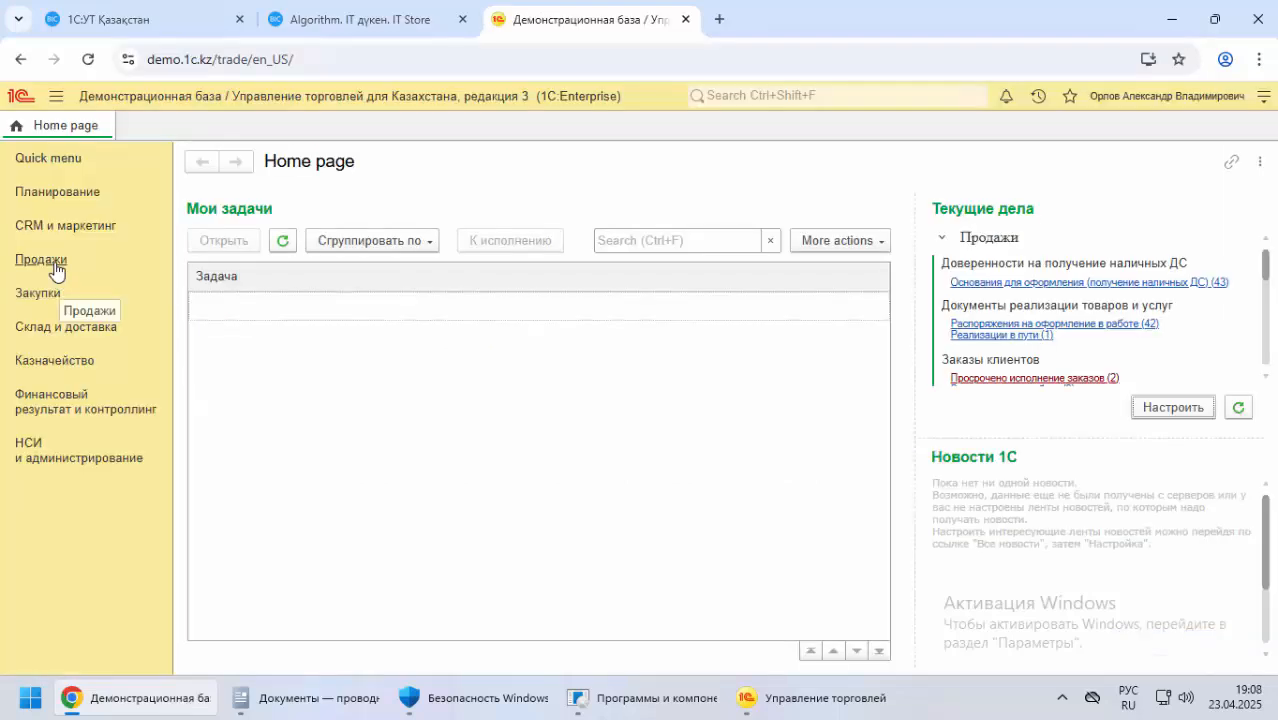
left_click(55, 265)
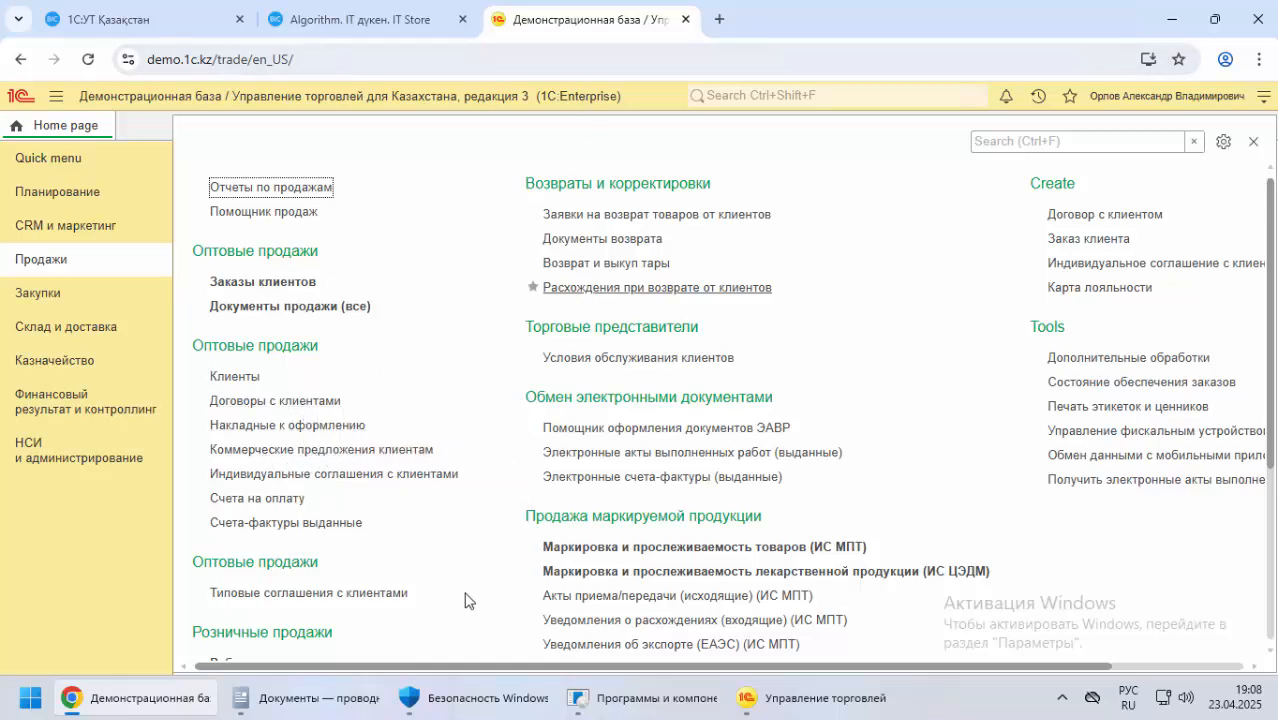
Review the НСИ и администрирование section in 1С, and return to the 1С:УТ Қазақстан documentation in Chrome, keeping the demo database open
left_click(763, 708)
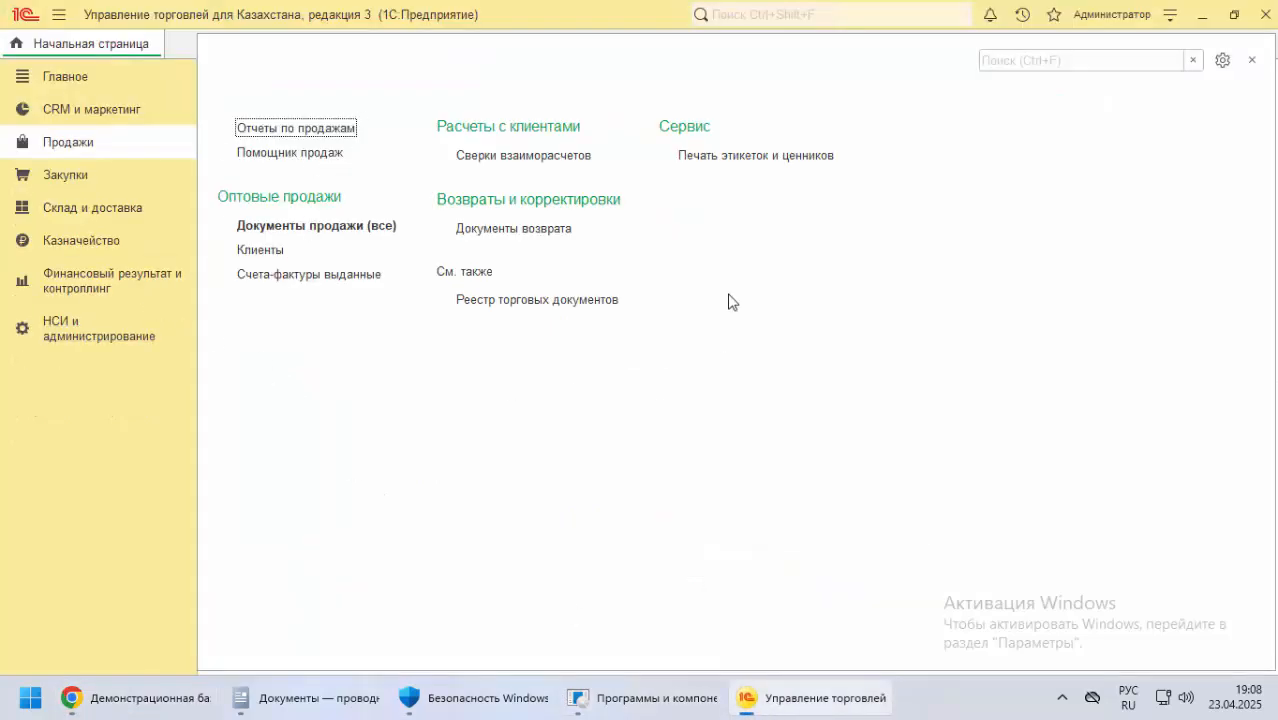
left_click(100, 340)
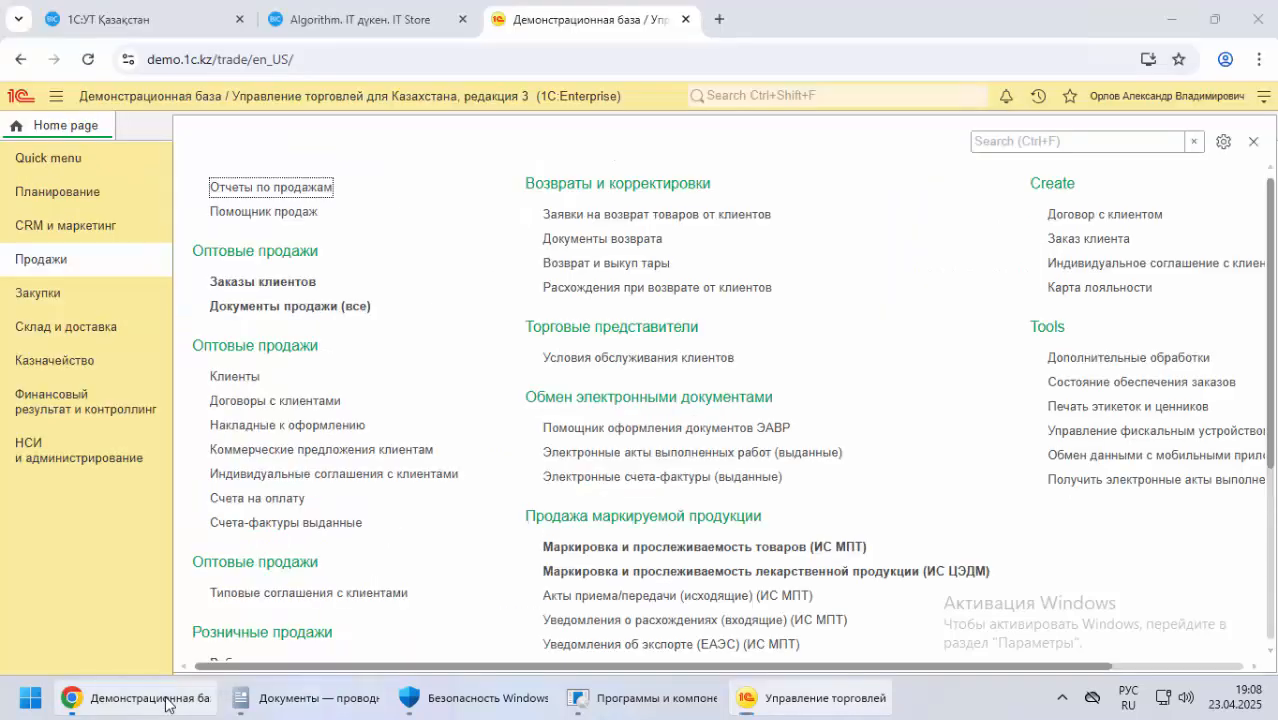
left_click(166, 698)
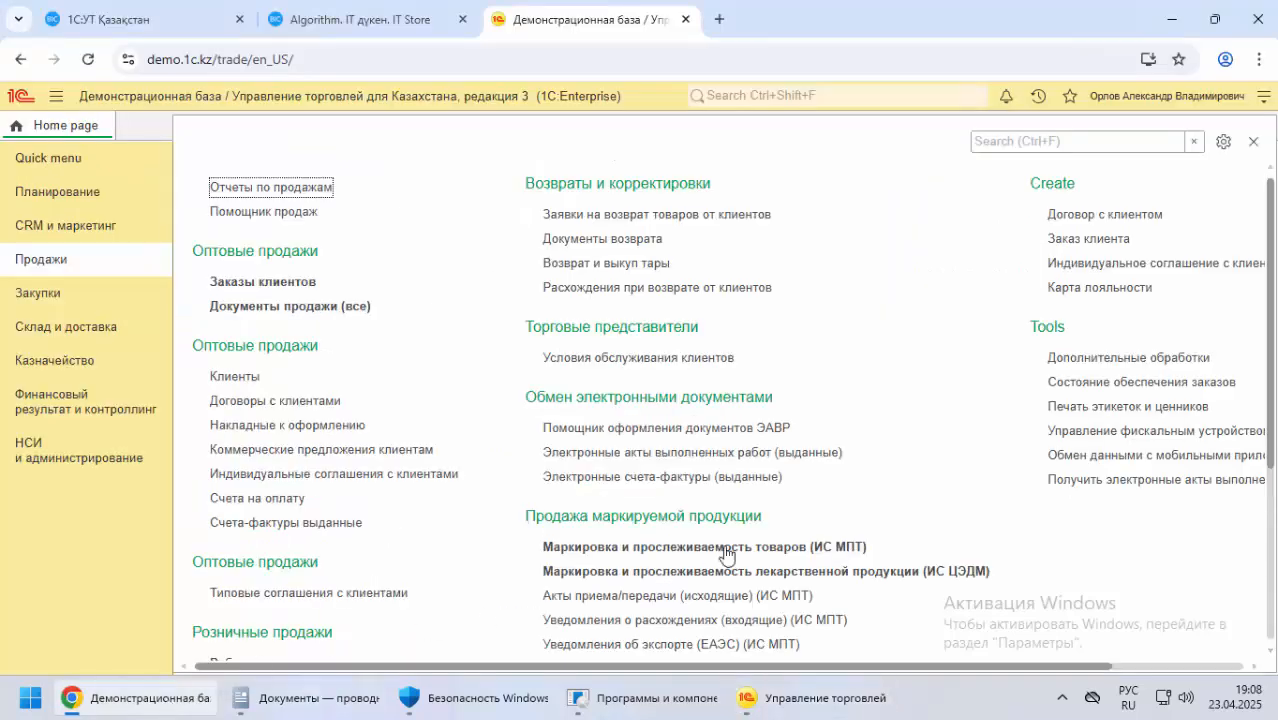
left_click(685, 19)
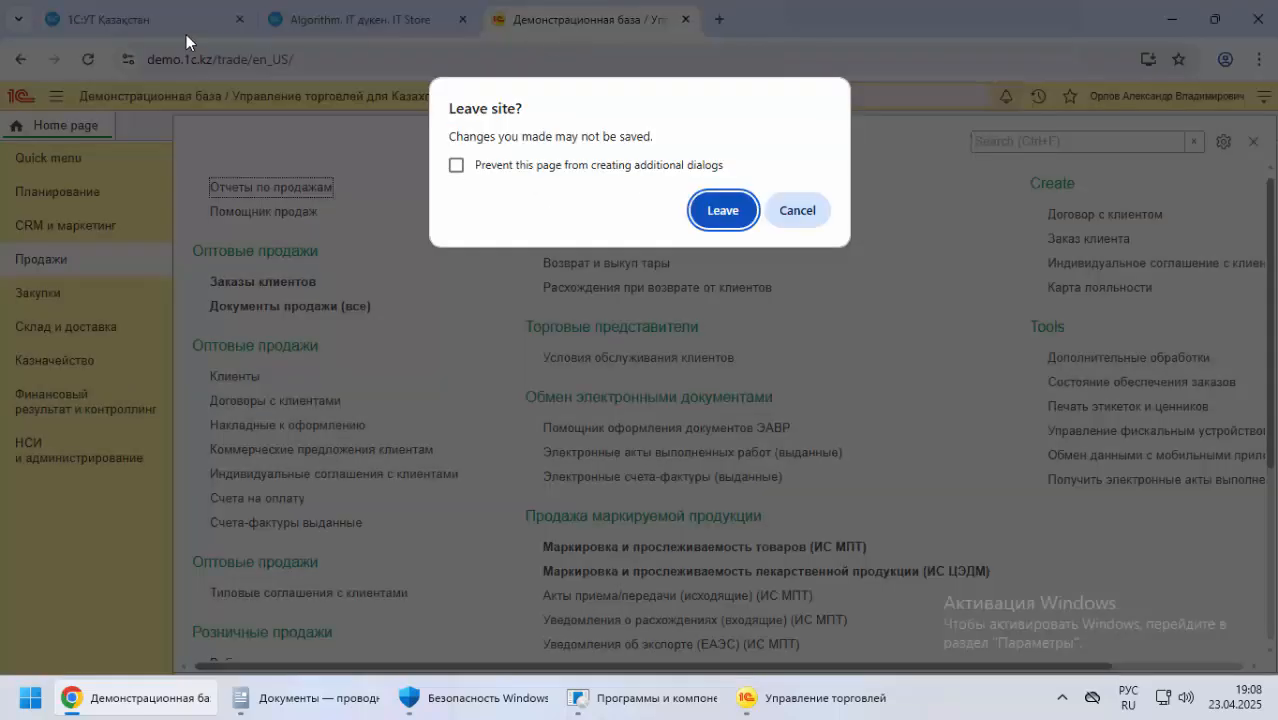
left_click(797, 211)
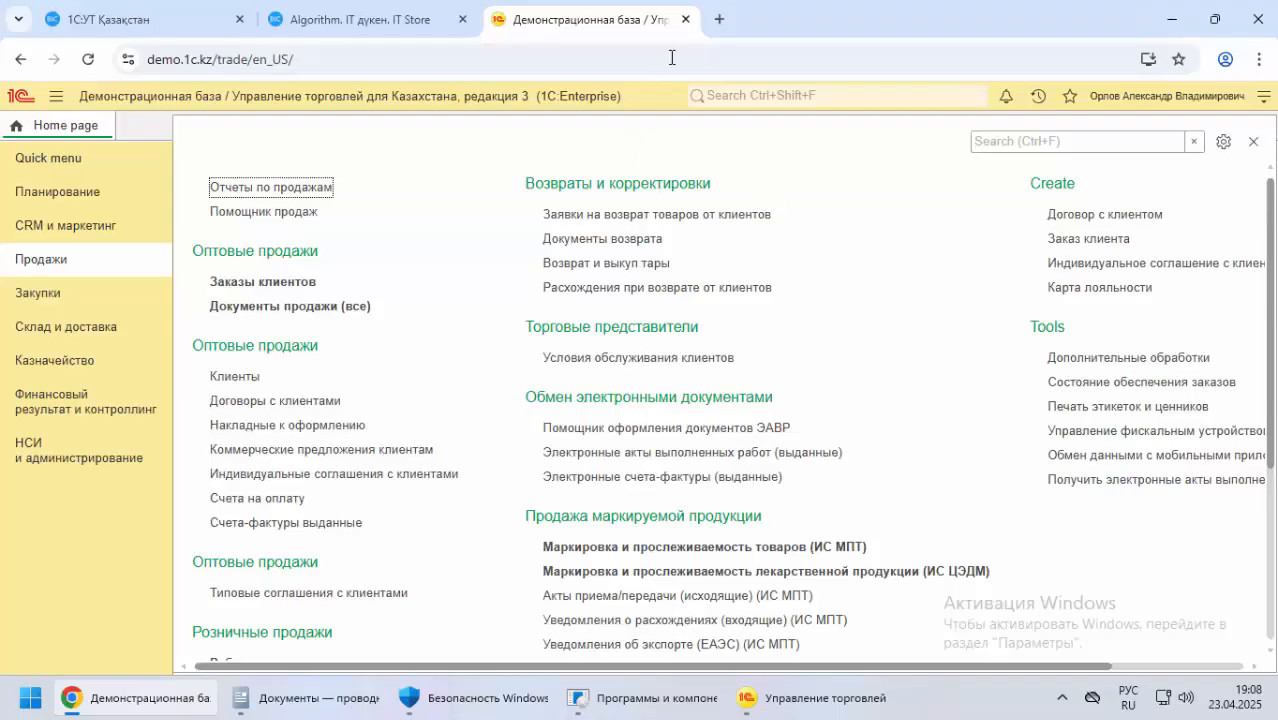
left_click(110, 20)
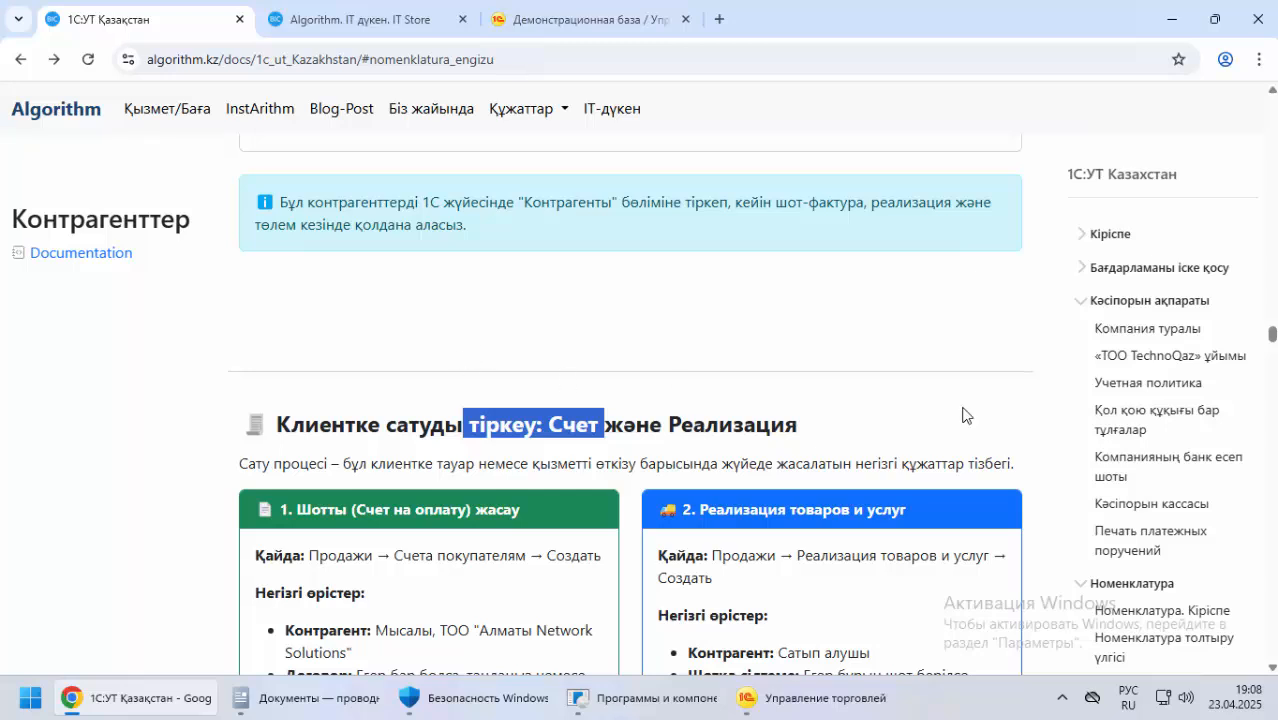
Open the Предприятие topic under НСИ и Адм. I in the documentation and examine the introduction to НСИ и администрирование
left_click(1135, 305)
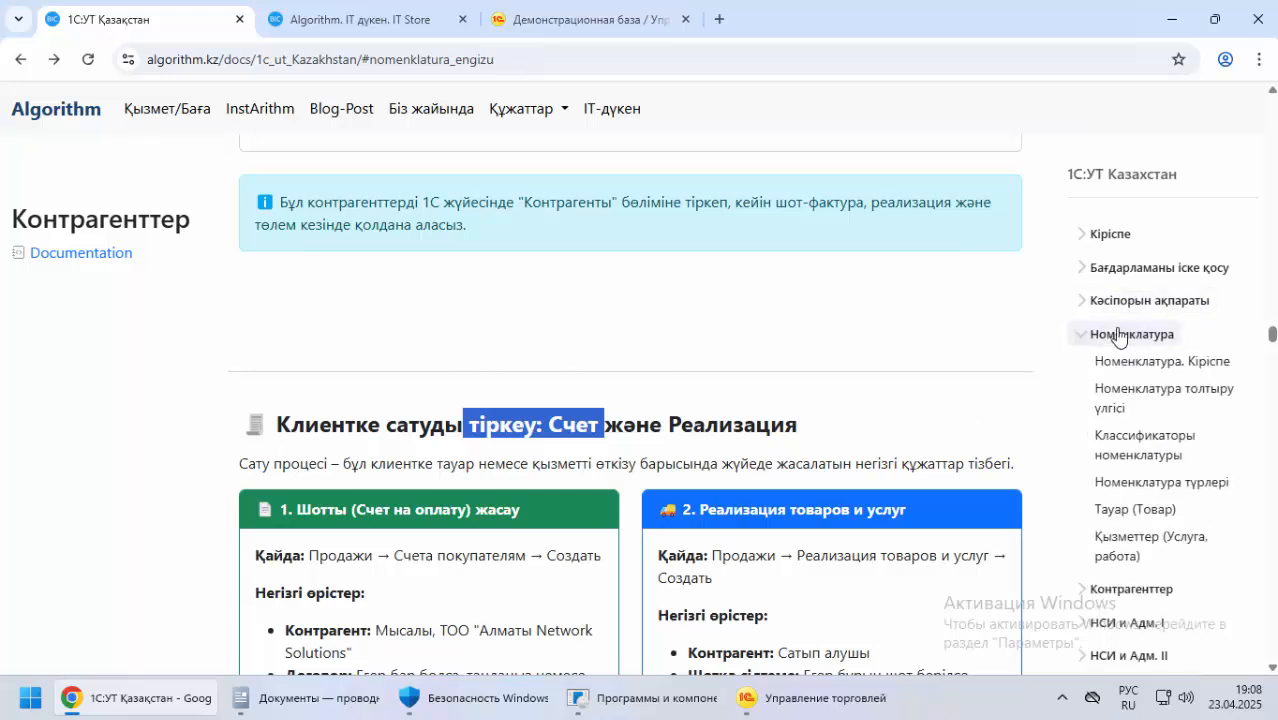
left_click(1117, 337)
left_click(1120, 367)
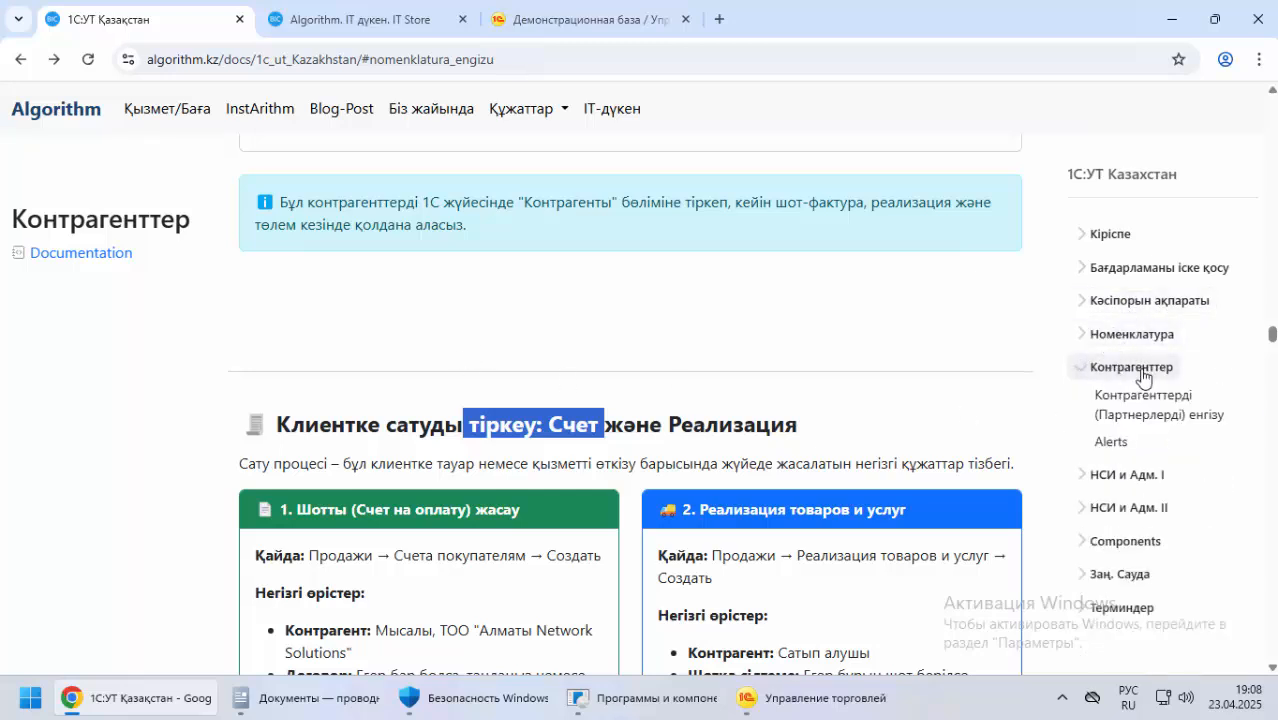
left_click(1122, 370)
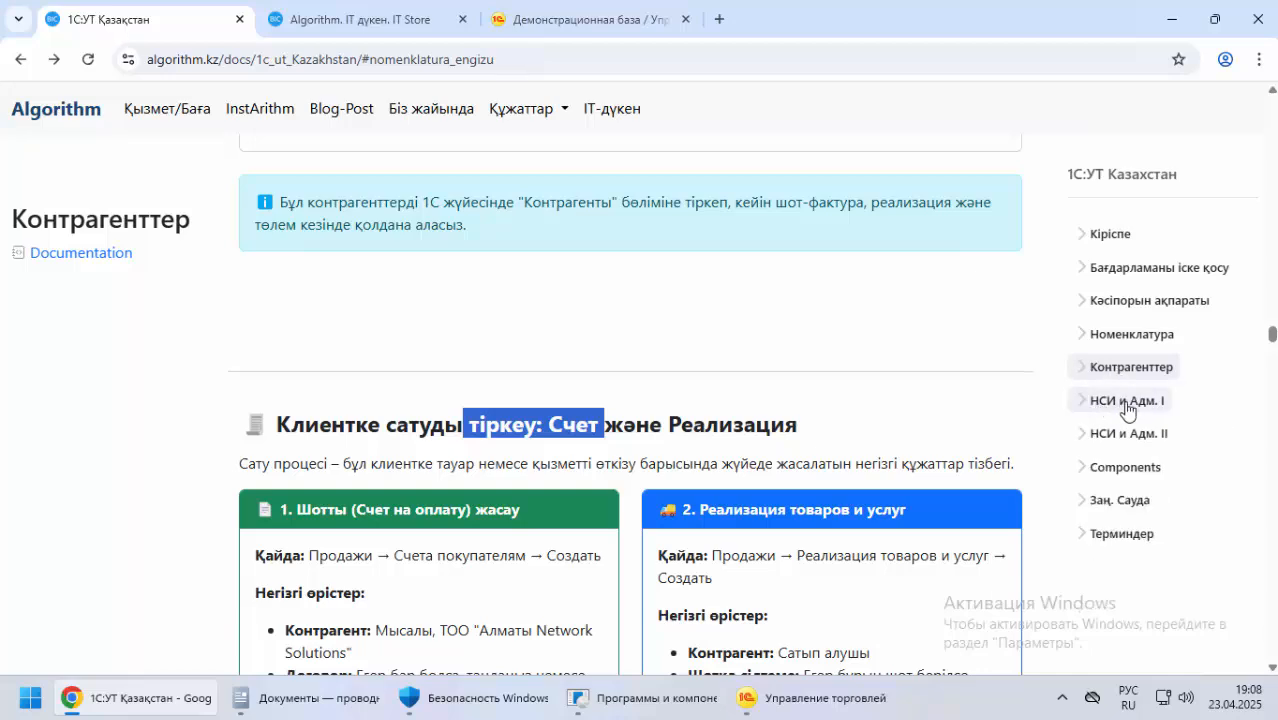
left_click(1130, 401)
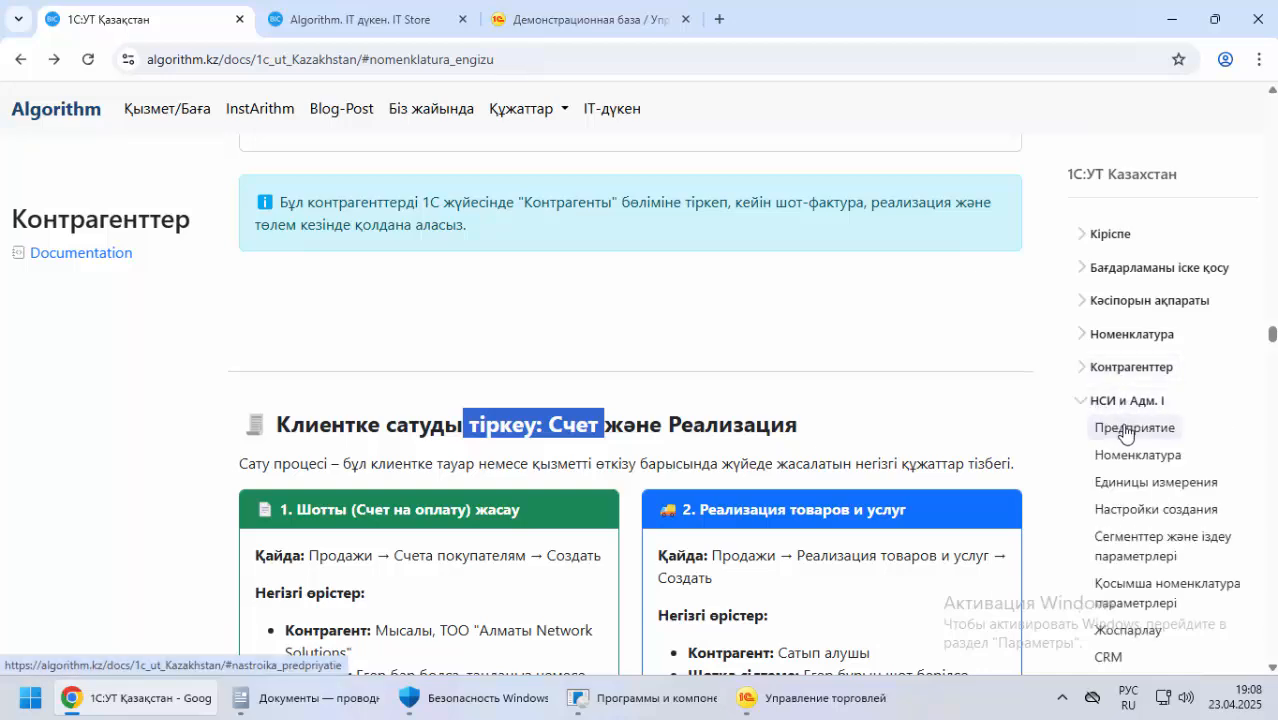
left_click(1135, 425)
scroll(278, 386, "up", 5)
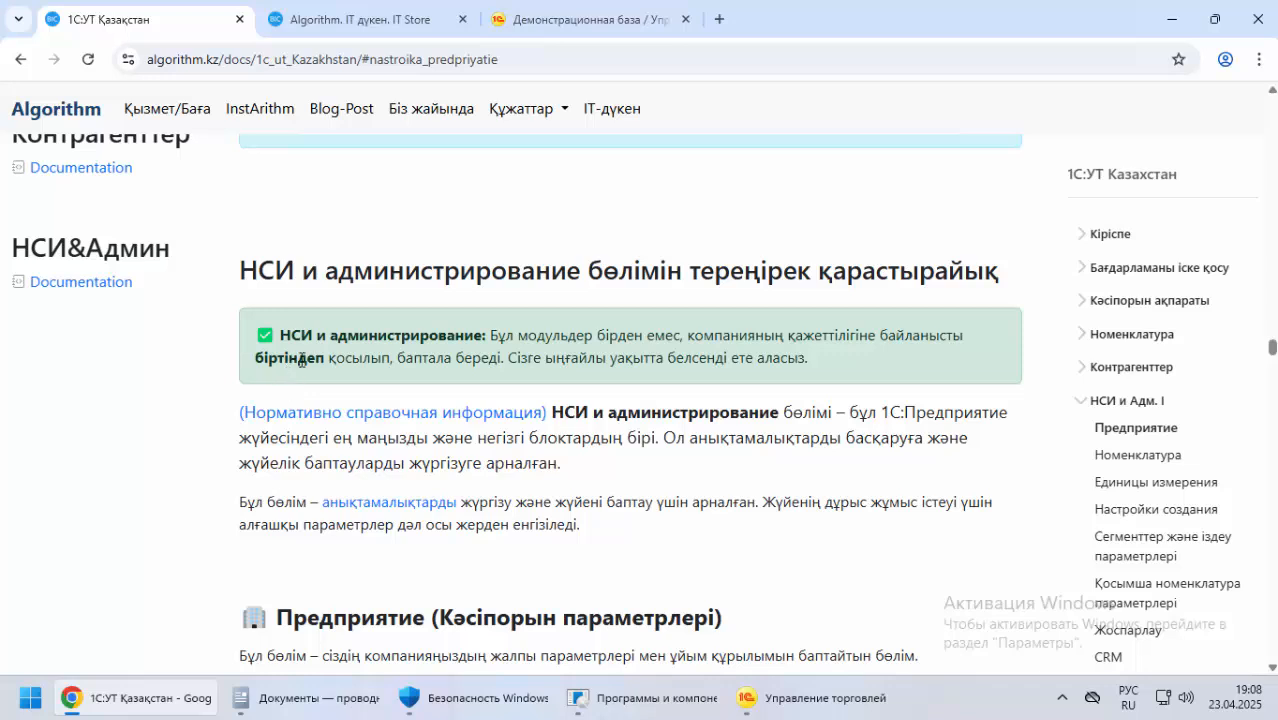
left_click_drag(551, 273, 998, 273)
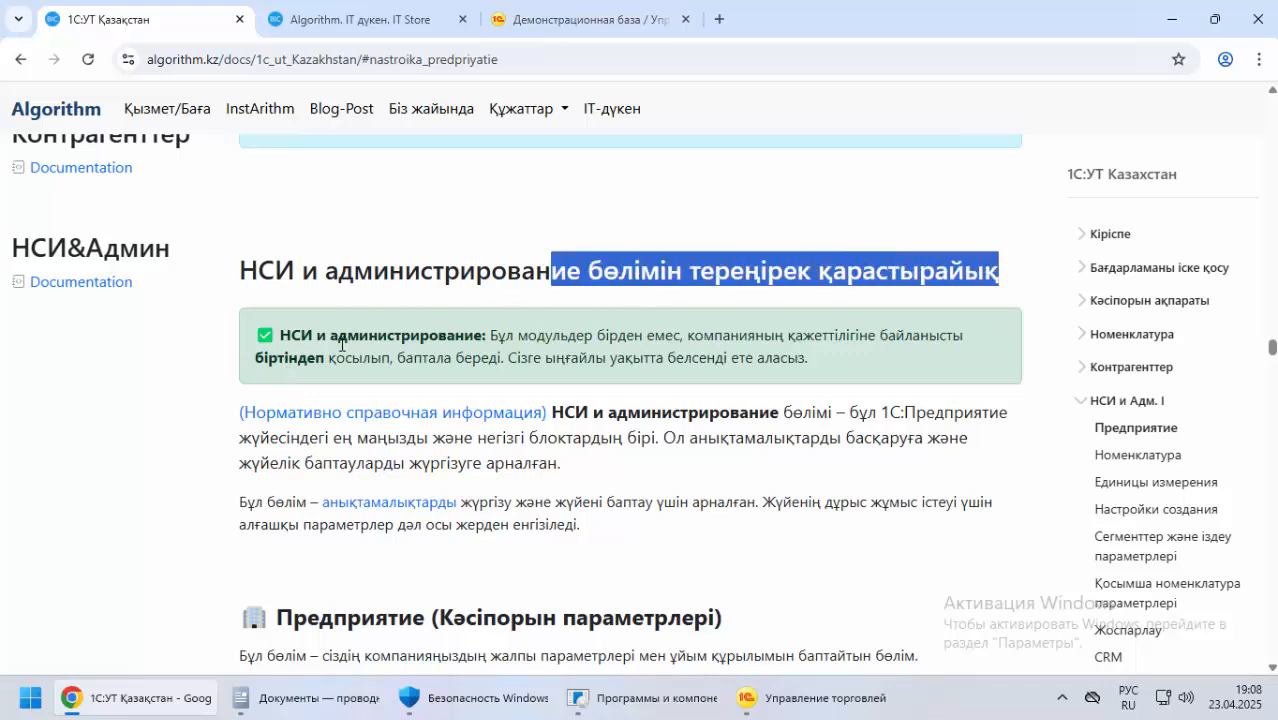
Read the documentation's note on enabling НСИ и администрирование modules gradually, and the paragraphs on the section's purpose and initial parameters
left_click_drag(299, 333, 402, 335)
left_click_drag(490, 336, 572, 336)
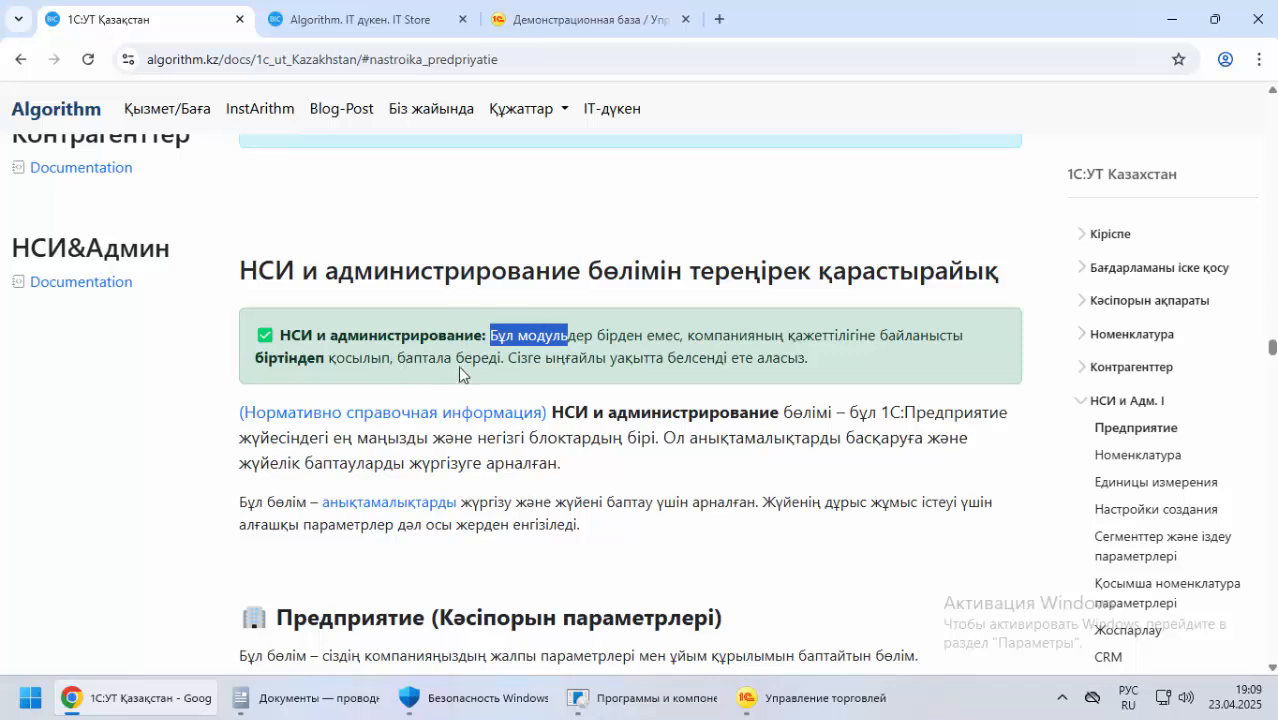
left_click_drag(481, 357, 407, 361)
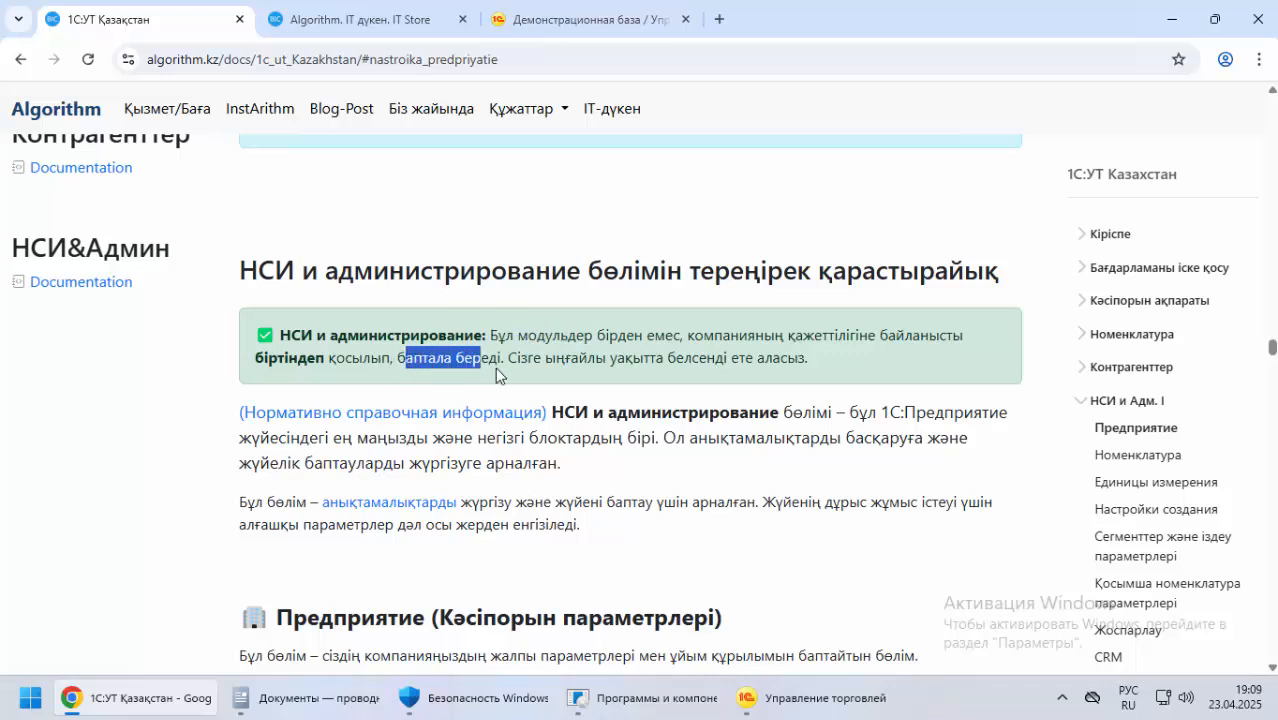
left_click_drag(534, 360, 777, 362)
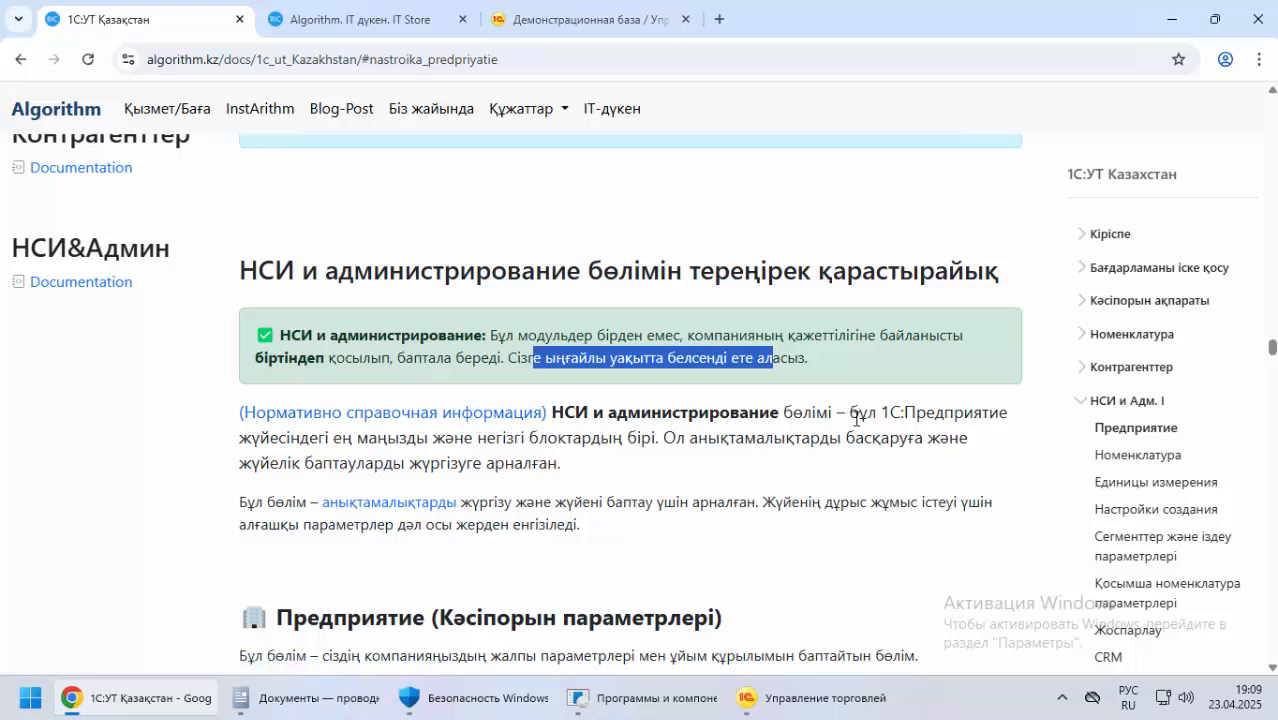
left_click_drag(866, 414, 988, 414)
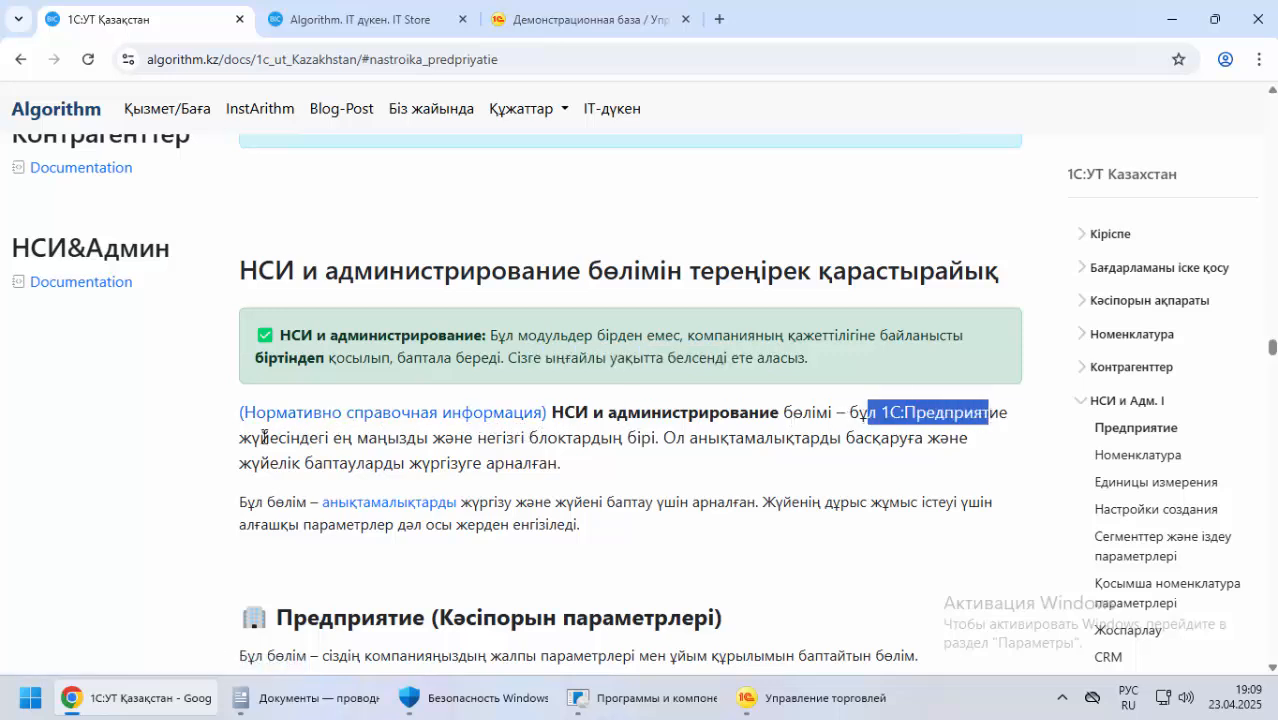
left_click_drag(262, 437, 800, 440)
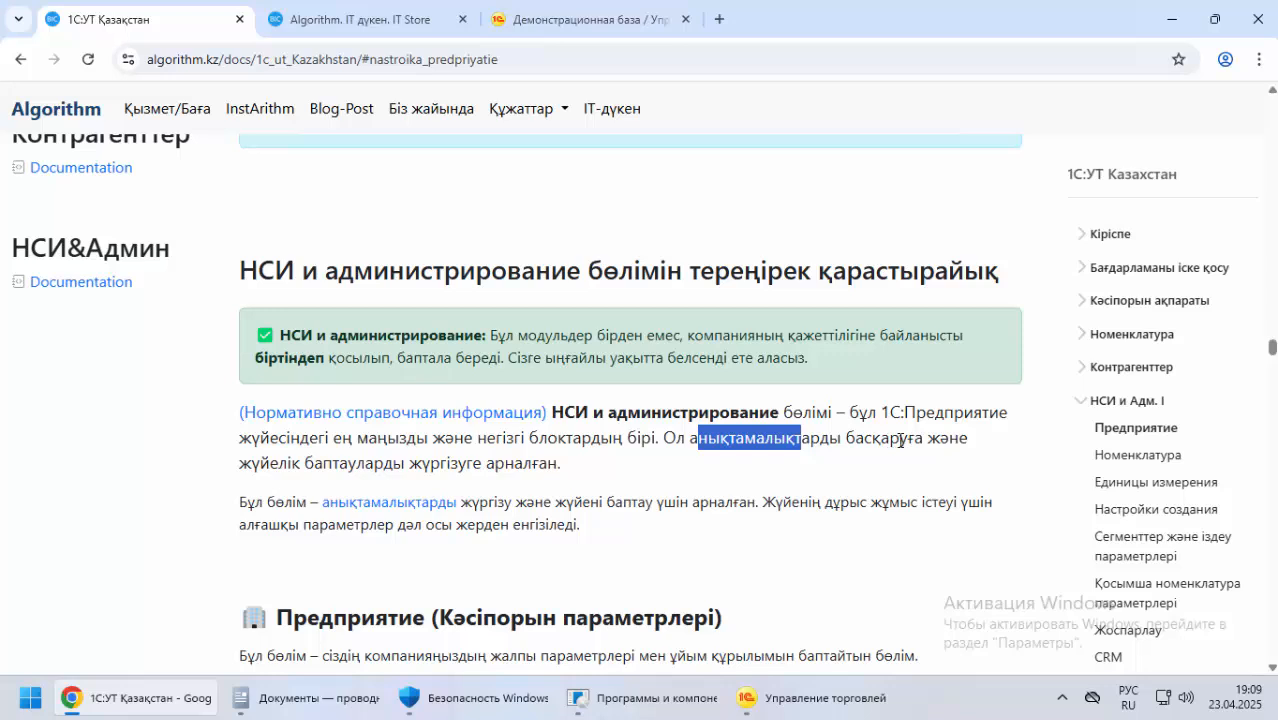
left_click_drag(270, 464, 540, 478)
scroll(170, 471, "down", 2)
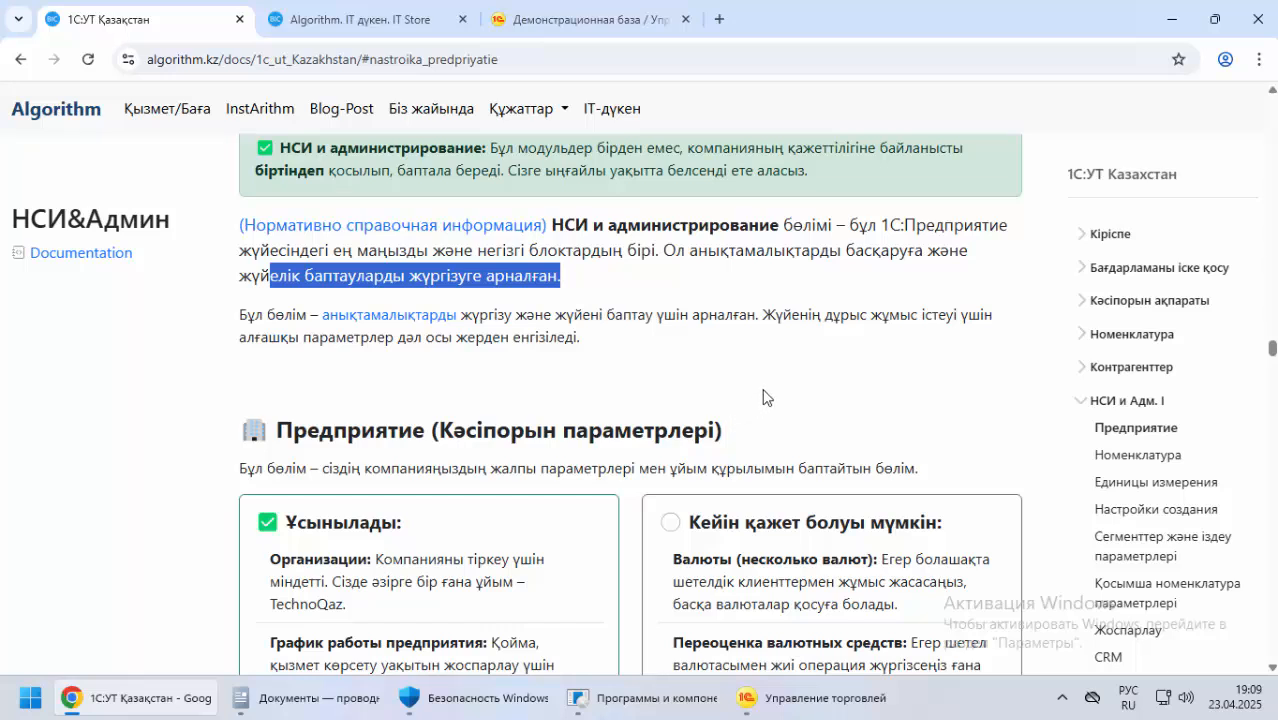
left_click_drag(785, 316, 958, 314)
left_click_drag(282, 337, 579, 346)
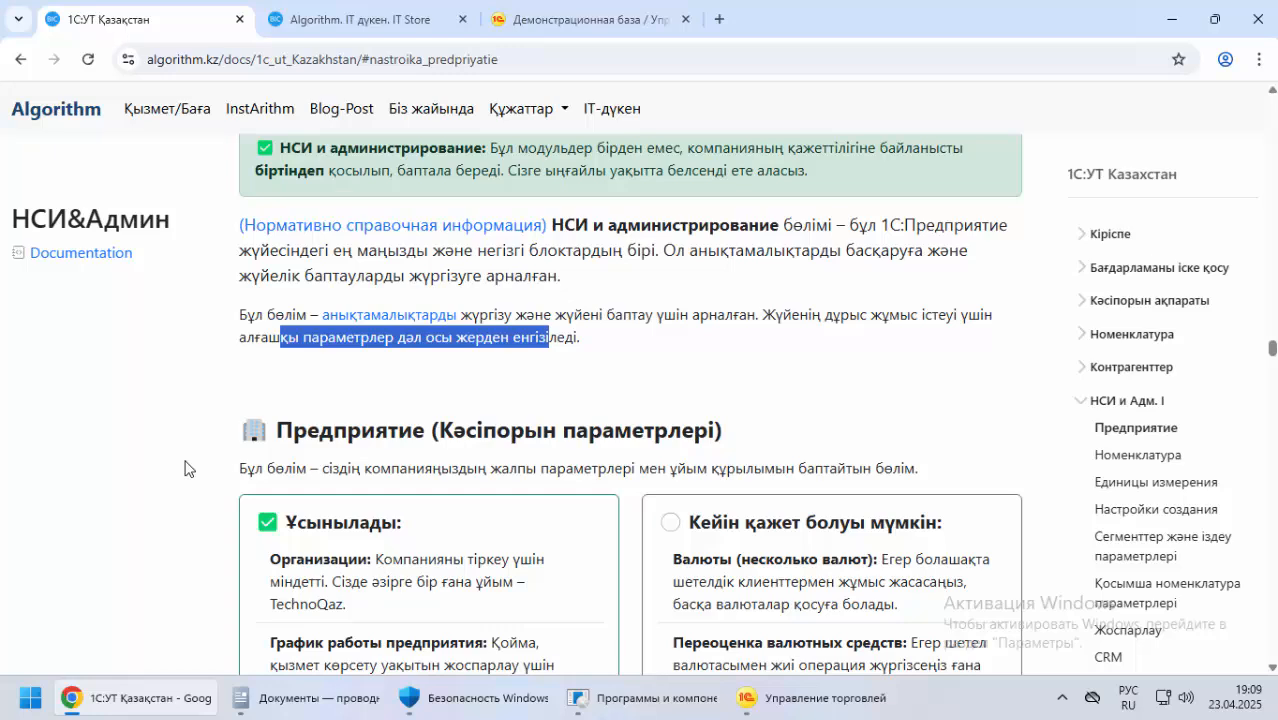
Look over the recommended and optional settings under Предприятие (Кәсіпорын параметрлері), and switch to the НСИ и администрирование section in 1С
scroll(194, 462, "down", 3)
scroll(194, 462, "up", 1)
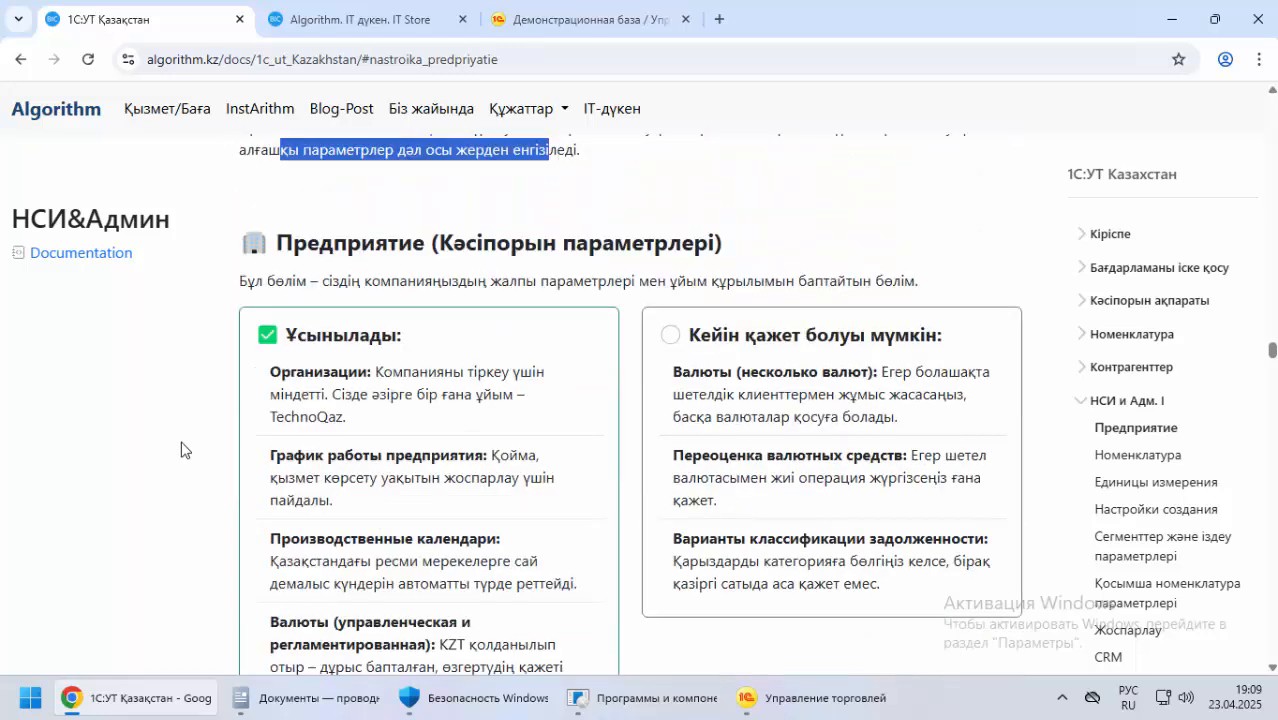
left_click(806, 703)
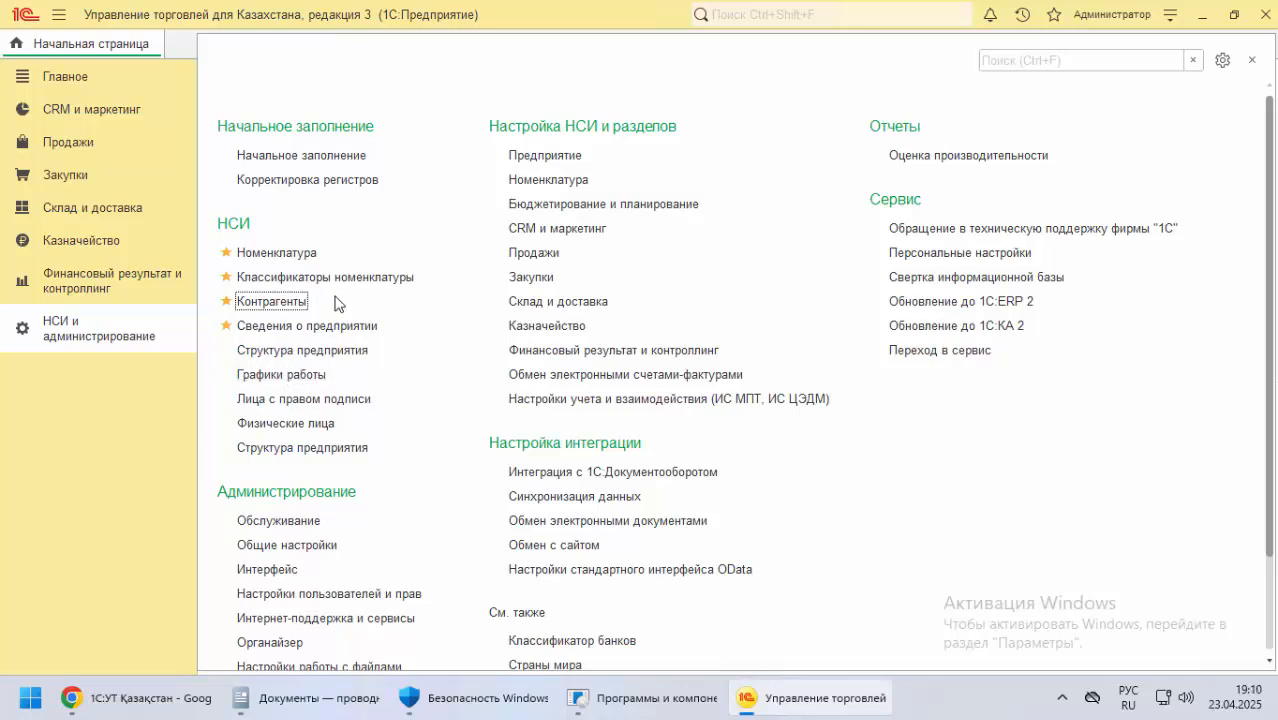